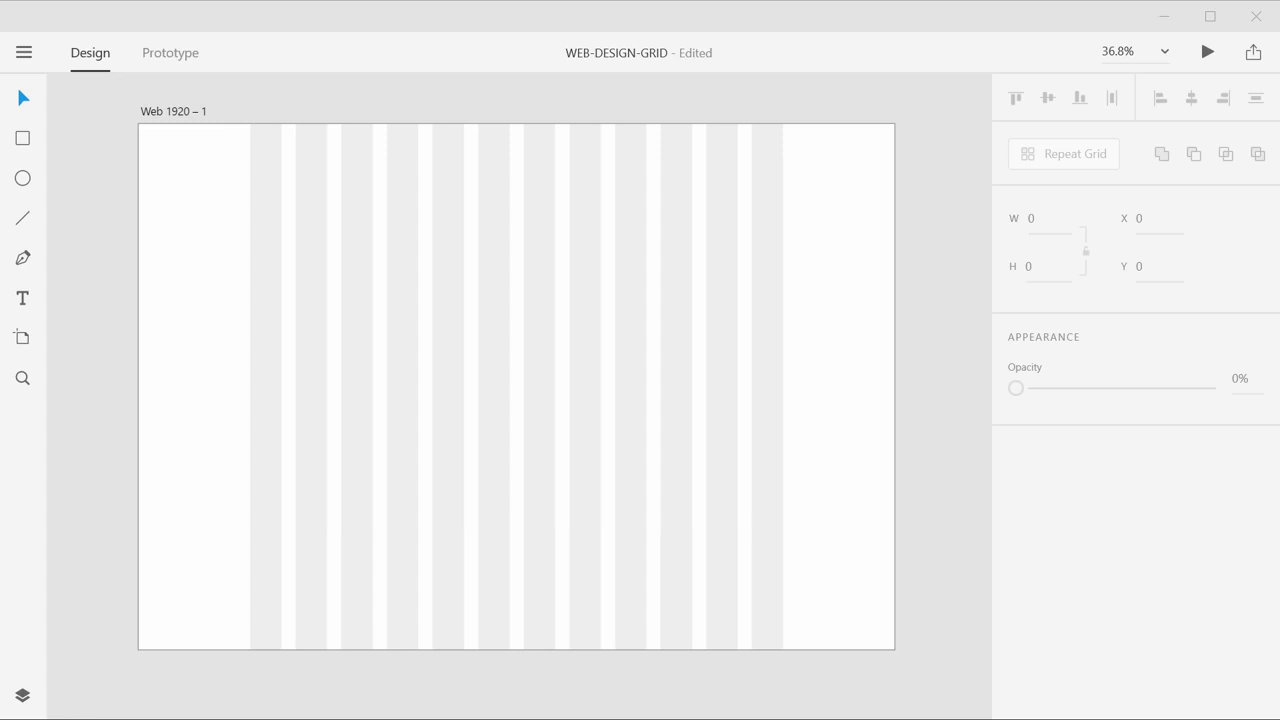
pyautogui.click(265, 213)
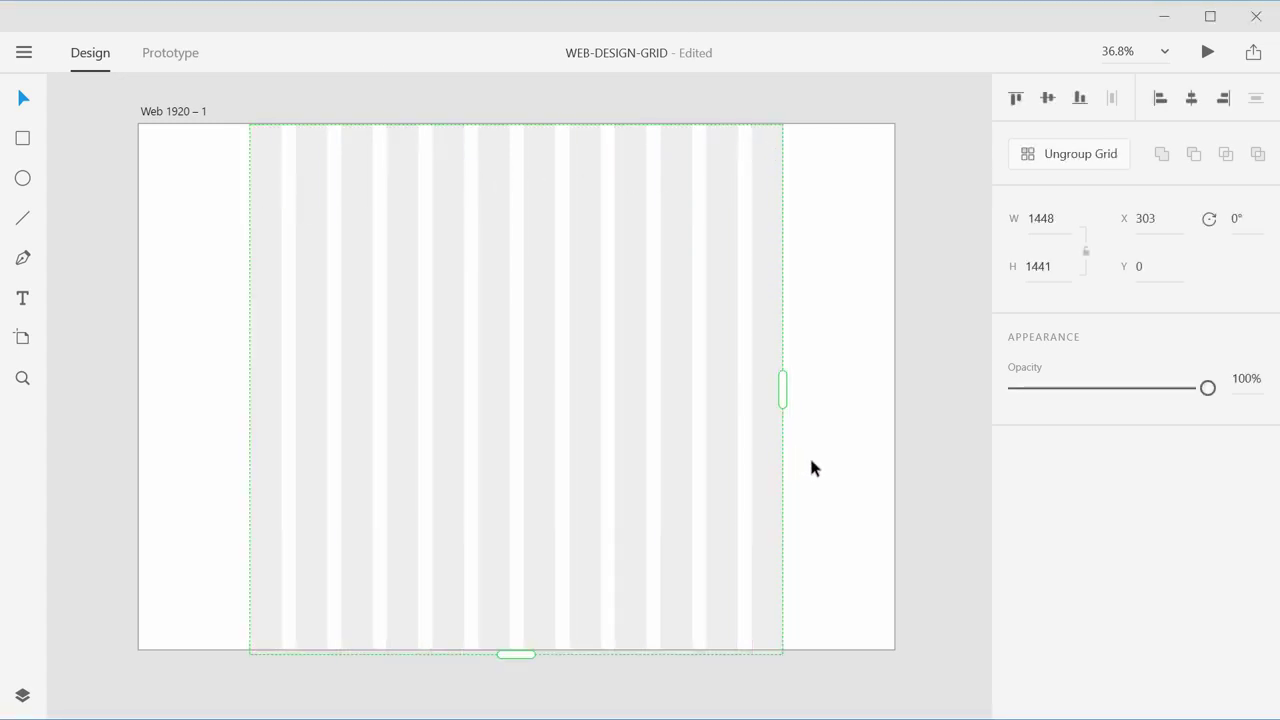
pyautogui.click(851, 409)
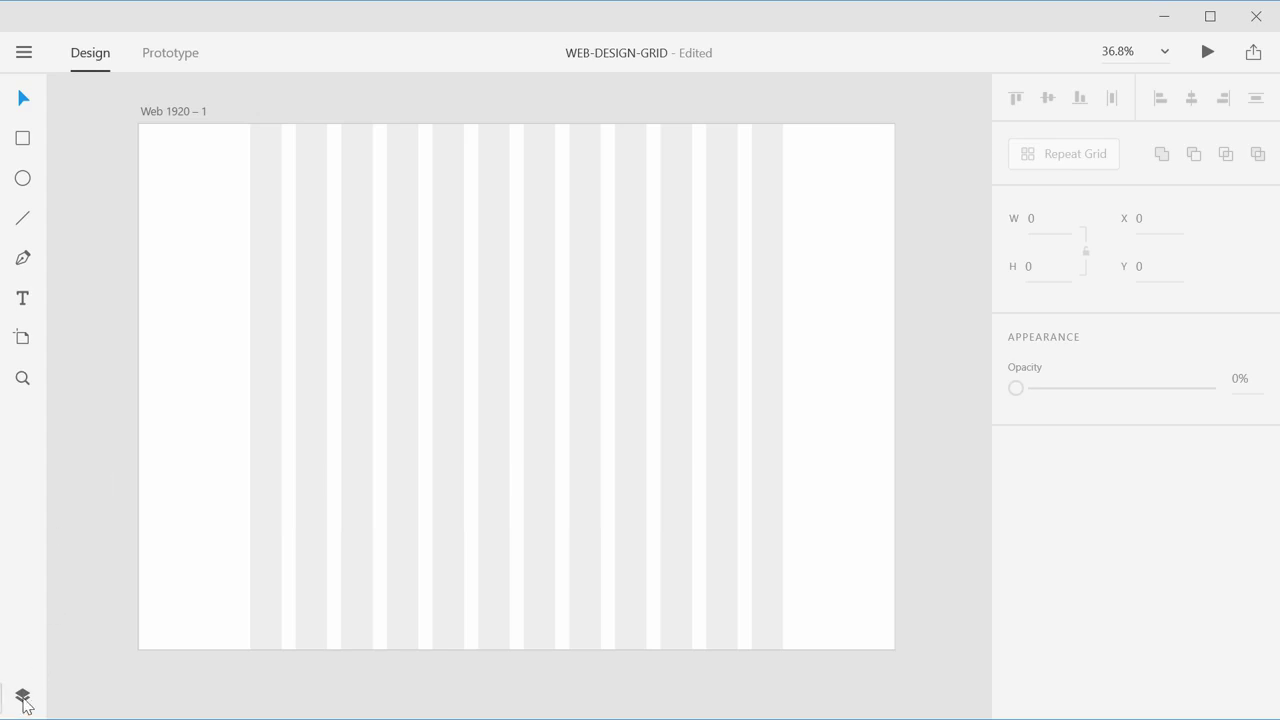
# Step: Show the layers inside the Web 1920 – 1 artboard and select the GRID layer
pyautogui.click(22, 699)
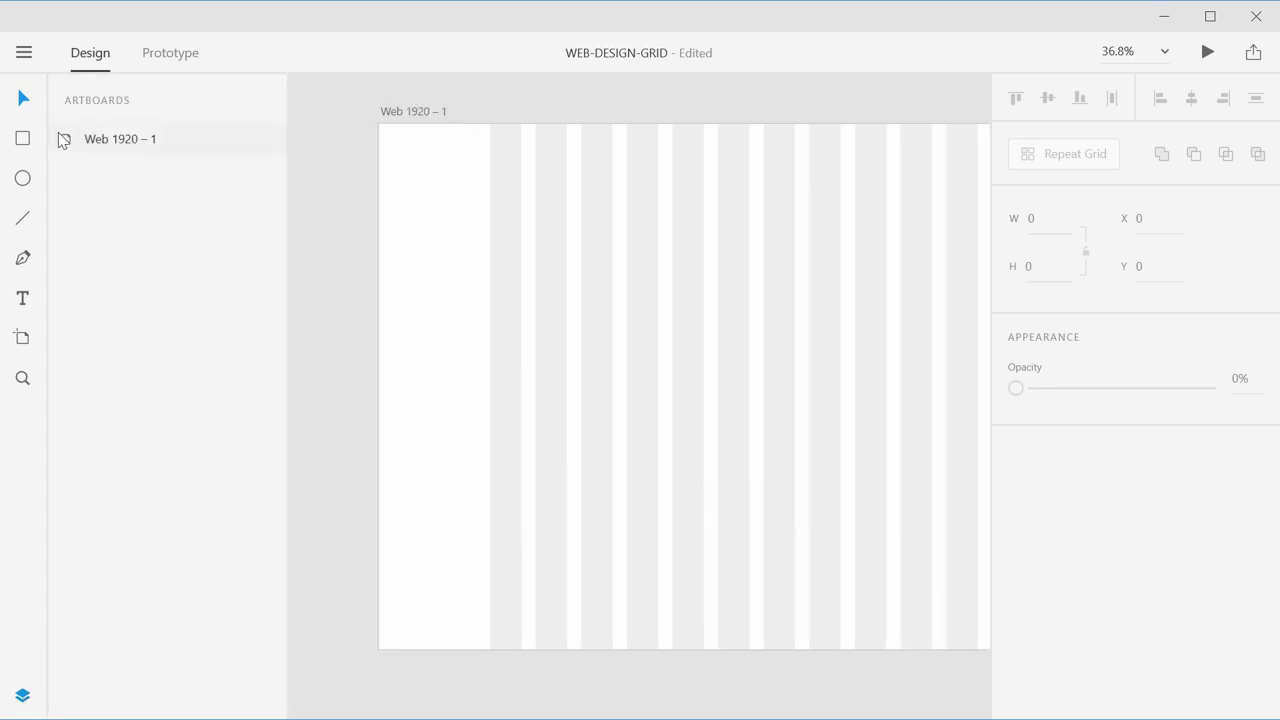
pyautogui.click(410, 110)
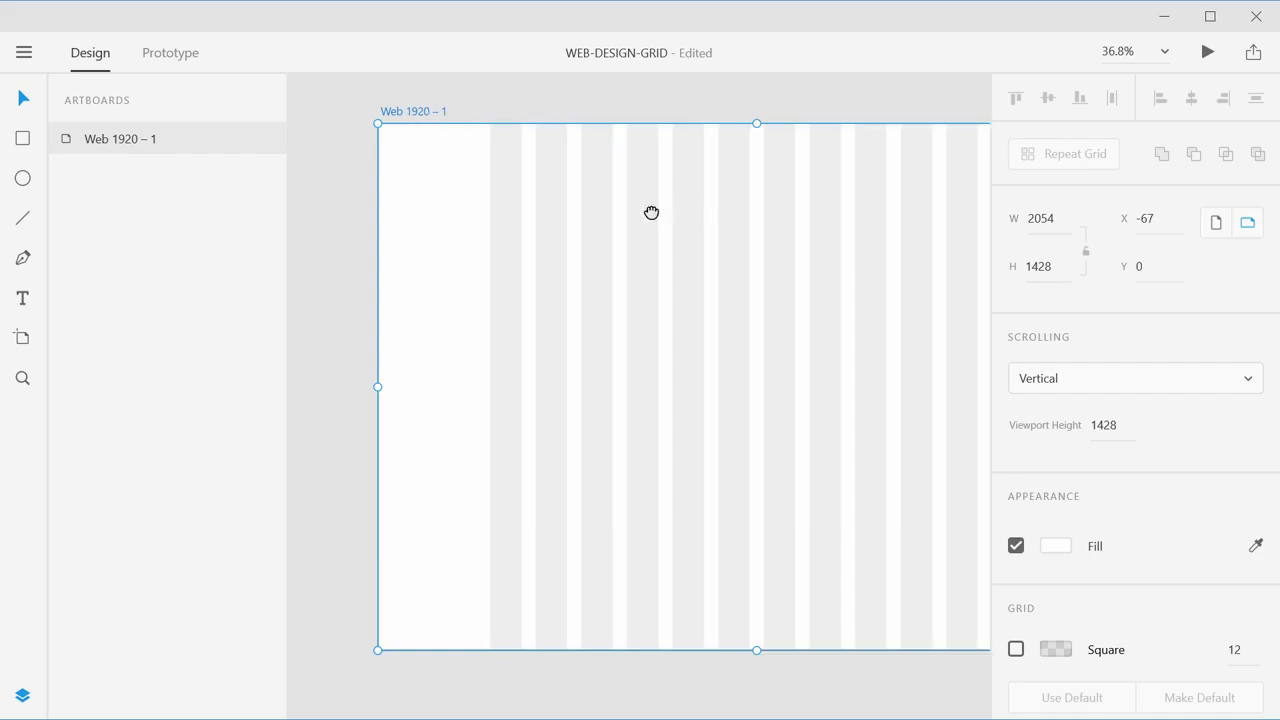
pyautogui.moveTo(651, 212); pyautogui.dragTo(577, 197)
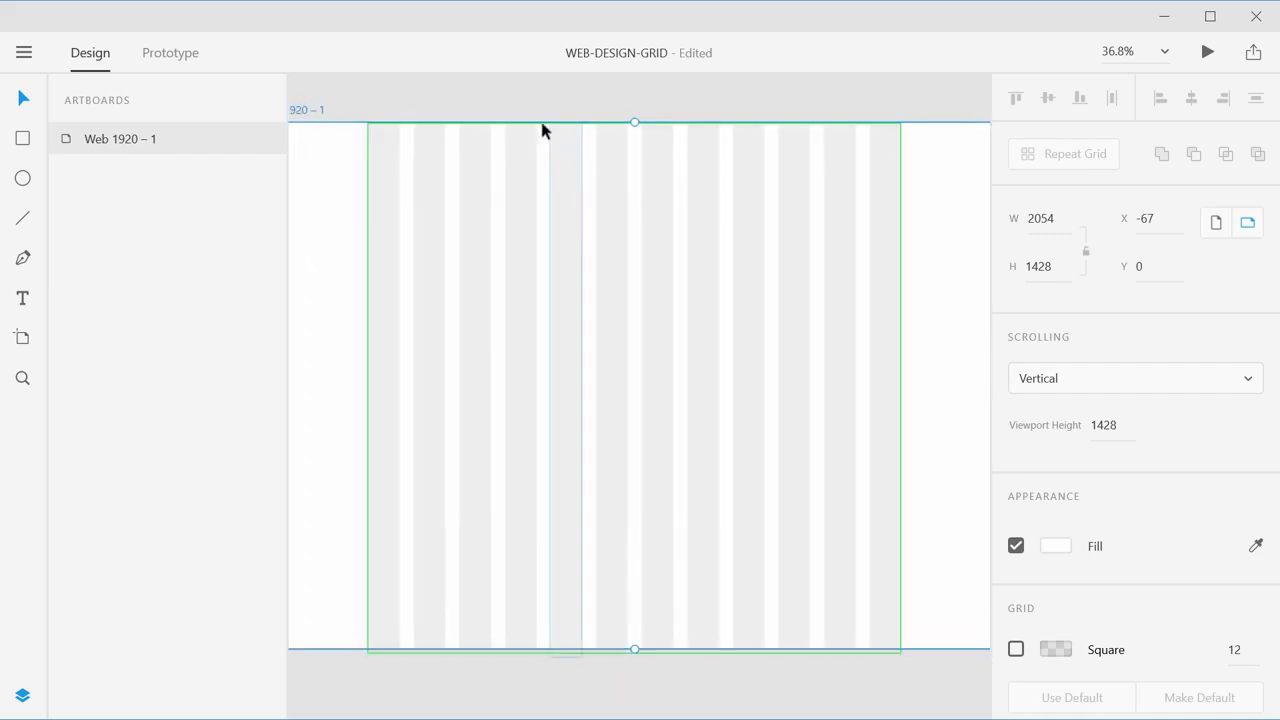
pyautogui.click(395, 117)
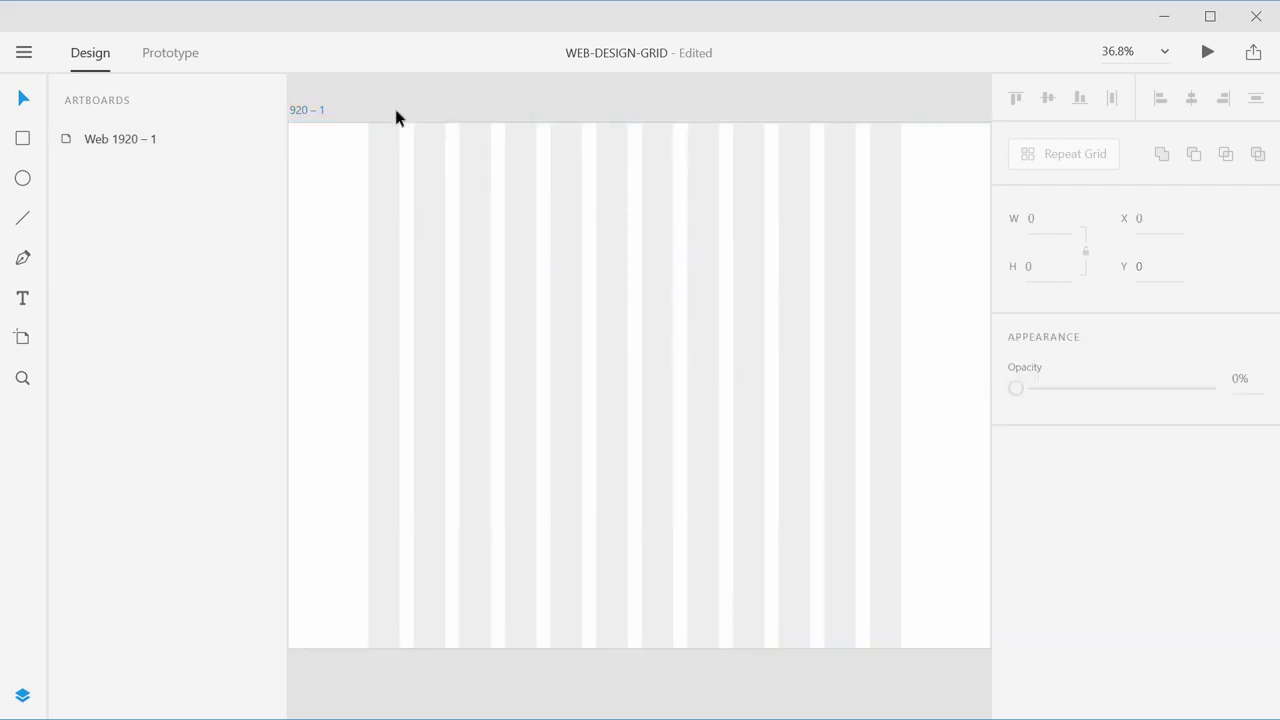
pyautogui.moveTo(411, 151); pyautogui.dragTo(467, 166)
pyautogui.click(72, 145)
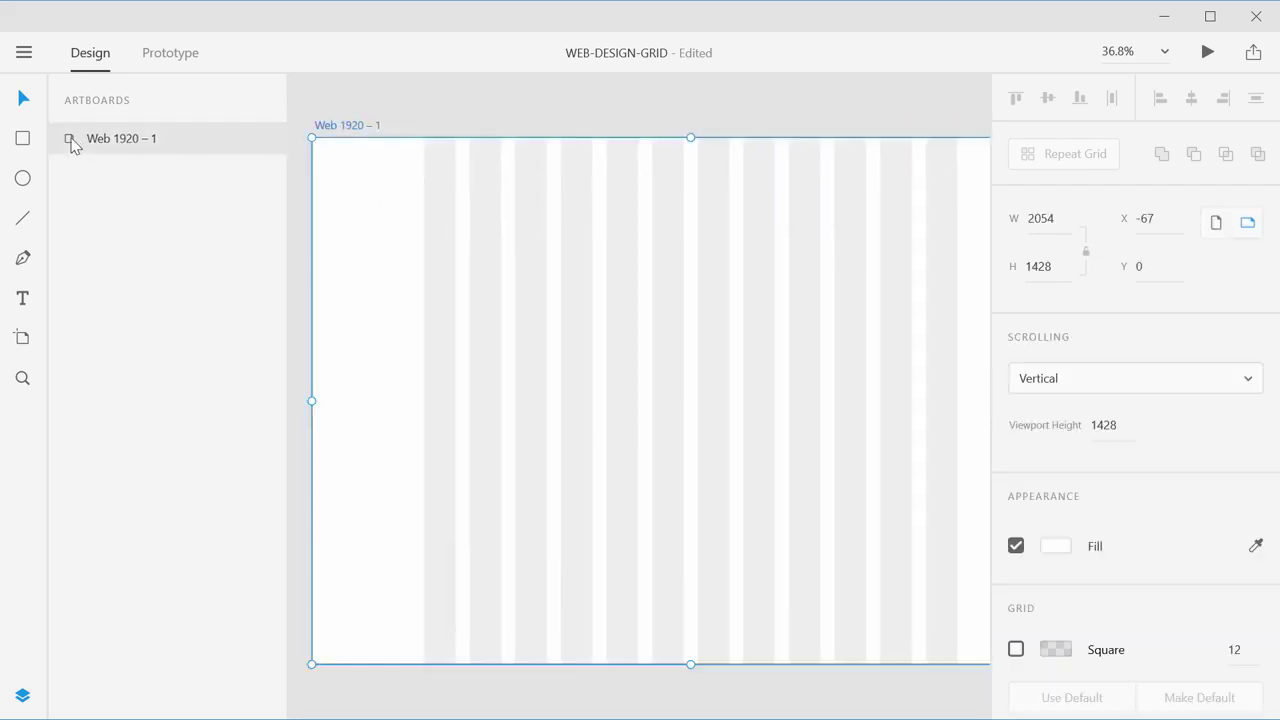
pyautogui.doubleClick(72, 145)
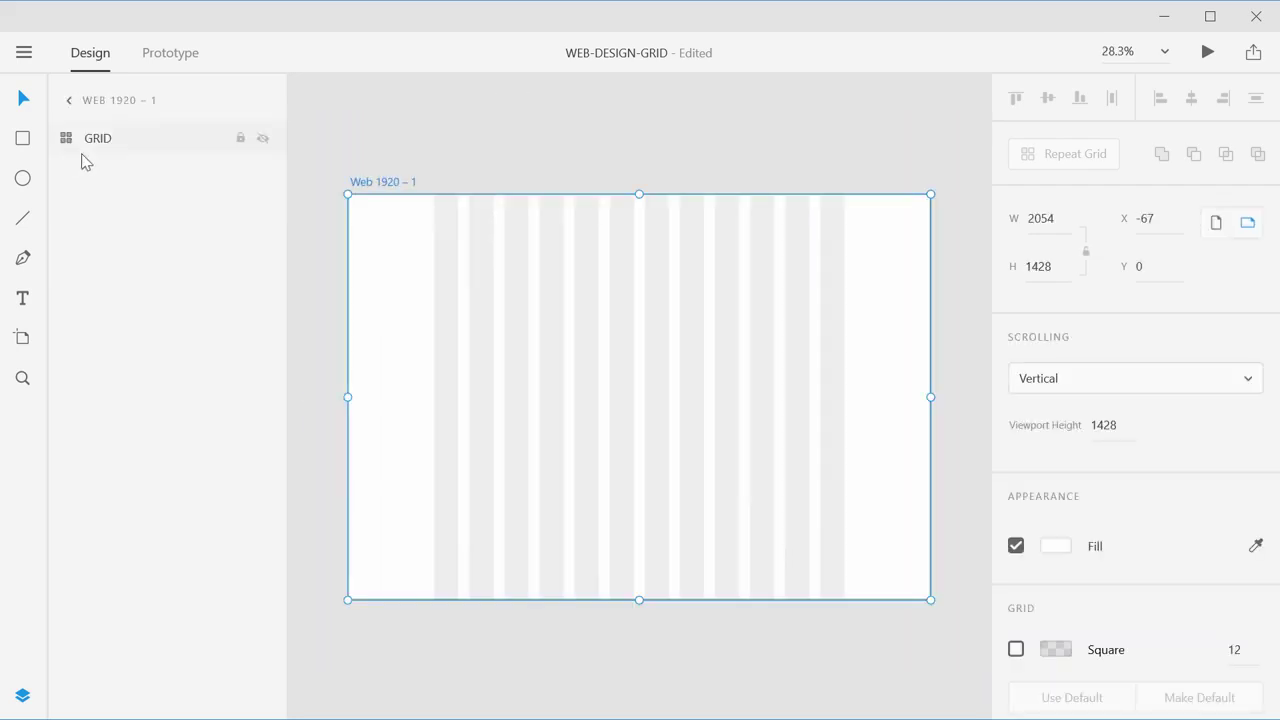
pyautogui.click(139, 146)
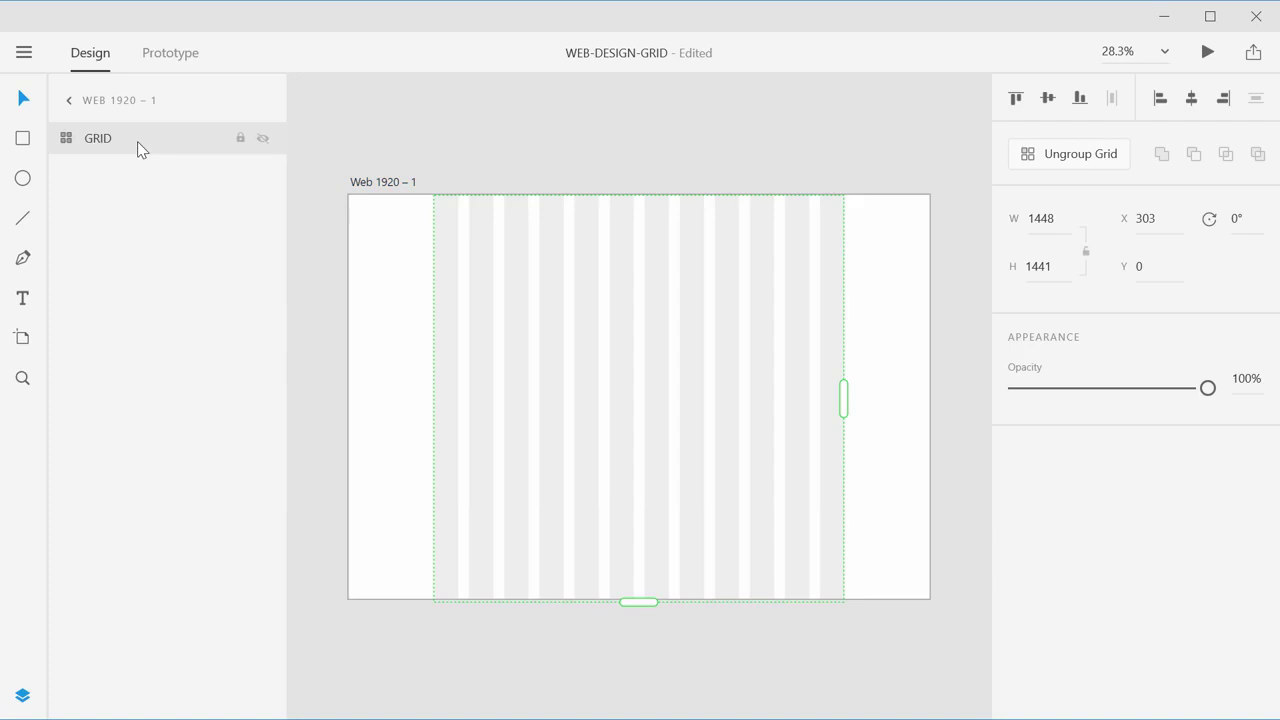
# Step: Hide and show the GRID layer twice, close the layer list and deselect the grid
pyautogui.click(265, 143)
pyautogui.click(265, 143)
pyautogui.click(265, 143)
pyautogui.click(265, 143)
pyautogui.click(22, 697)
pyautogui.moveTo(352, 251); pyautogui.dragTo(457, 240)
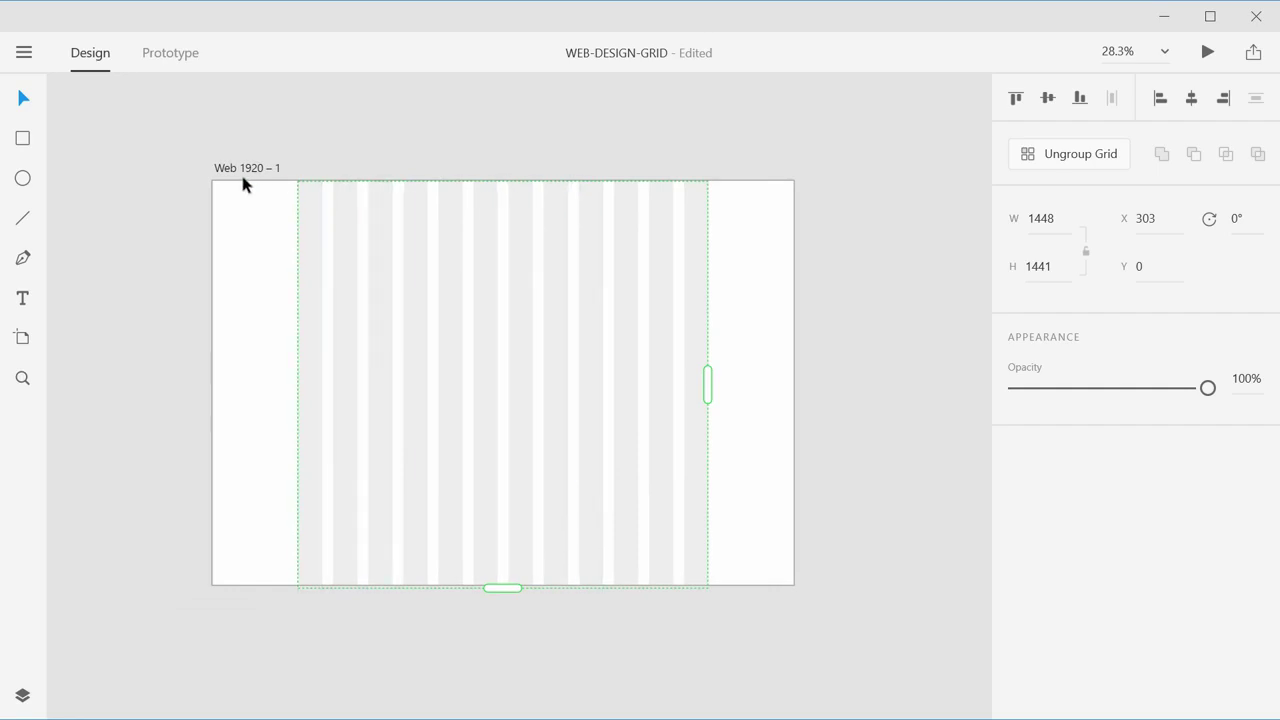
pyautogui.click(832, 213)
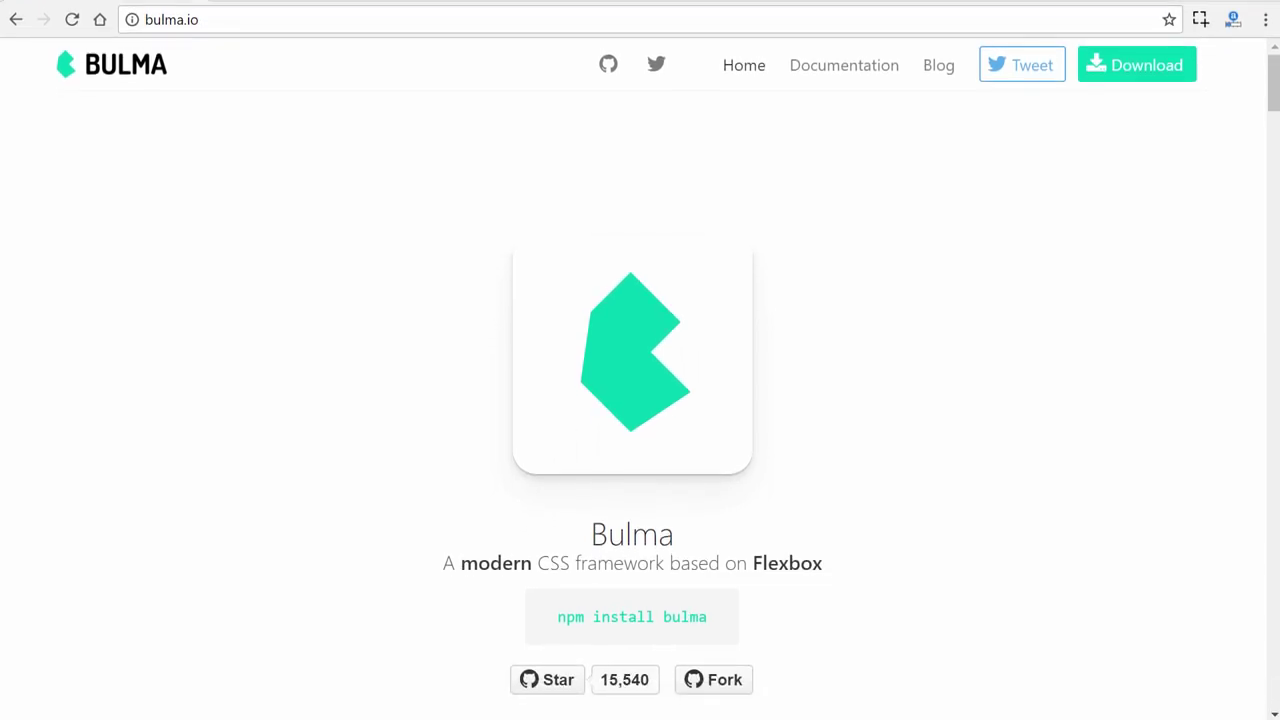
# Step: Switch to the Bulma website in the browser, open its documentation and review the ways to start using the framework
pyautogui.click(846, 67)
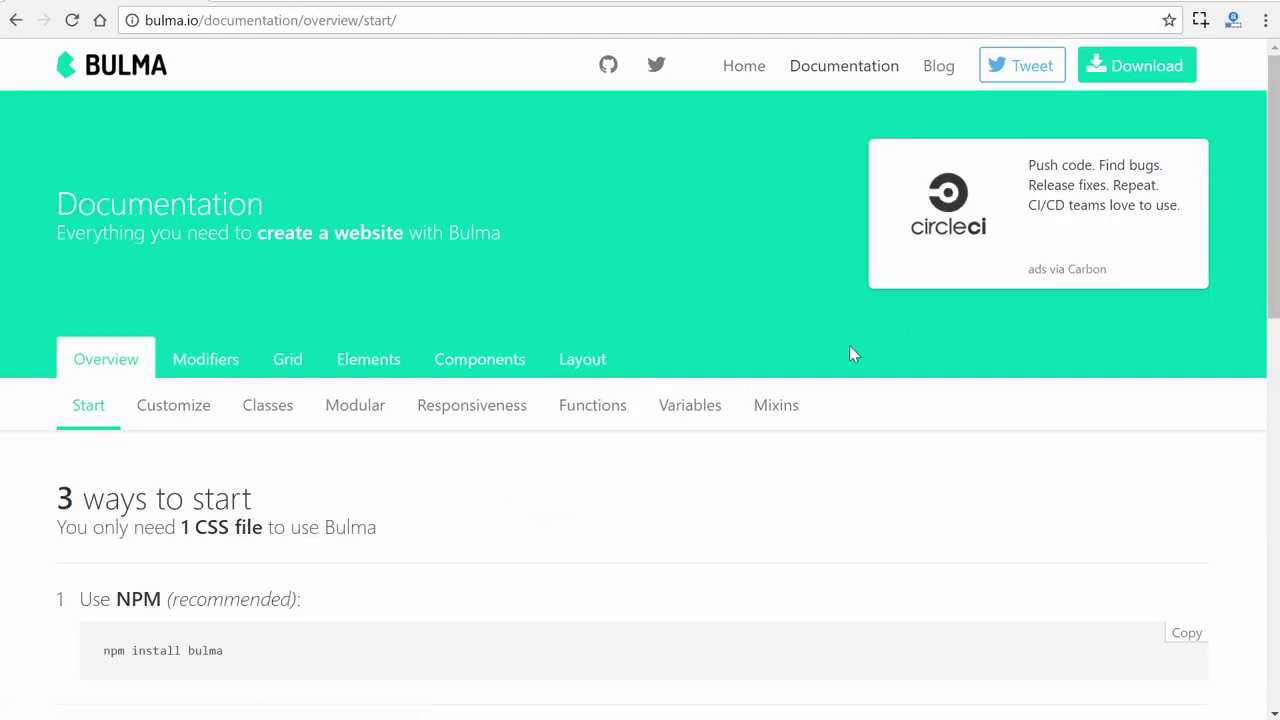
pyautogui.scroll(-2, 896, 345)
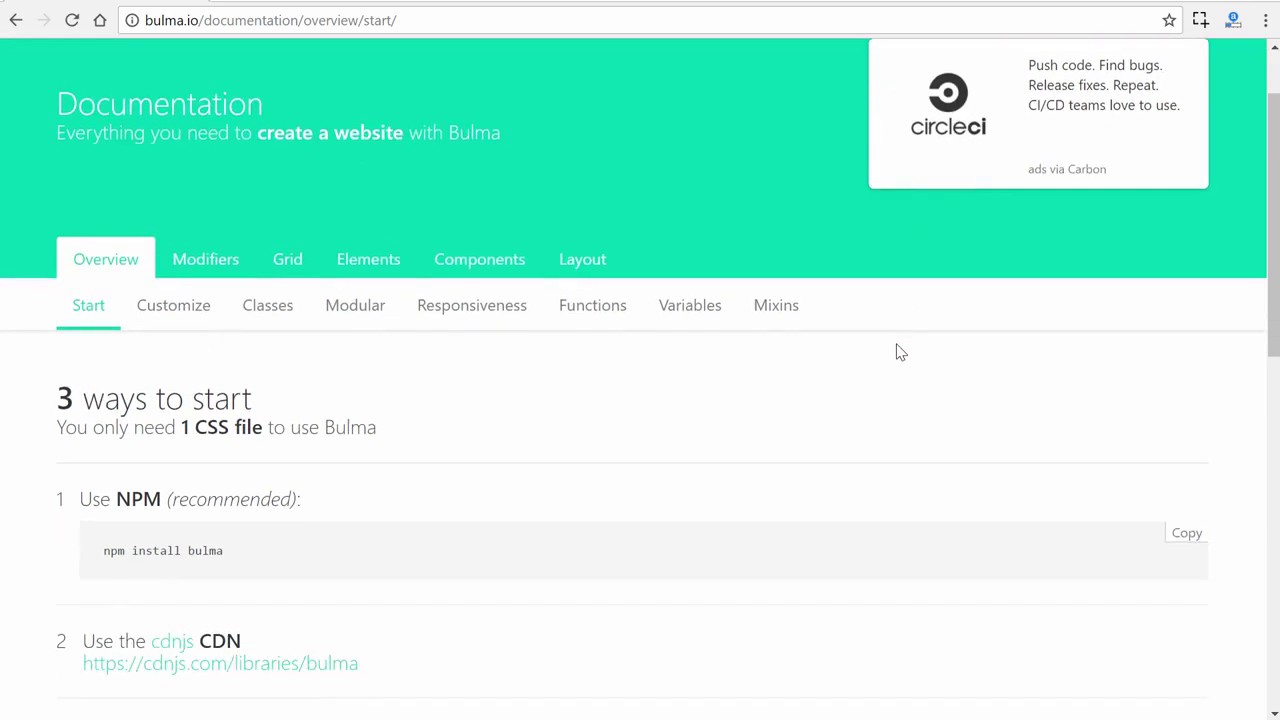
pyautogui.scroll(2, 896, 350)
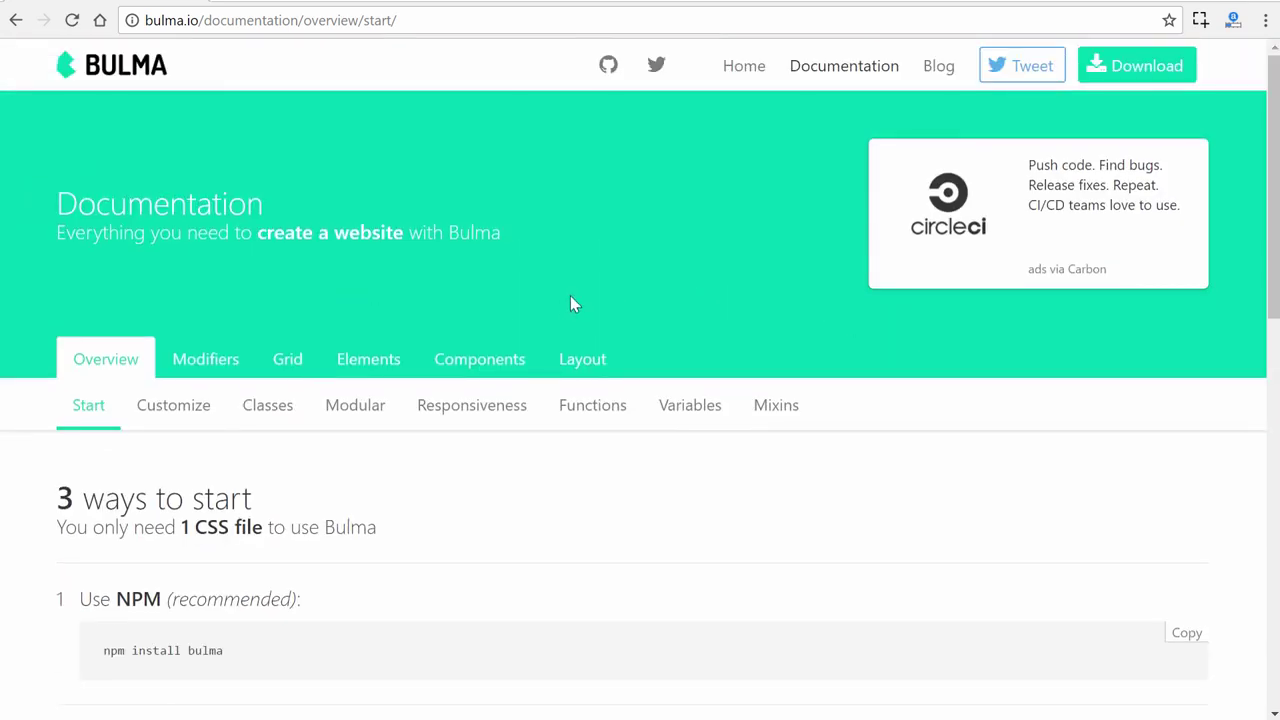
pyautogui.scroll(-1, 351, 270)
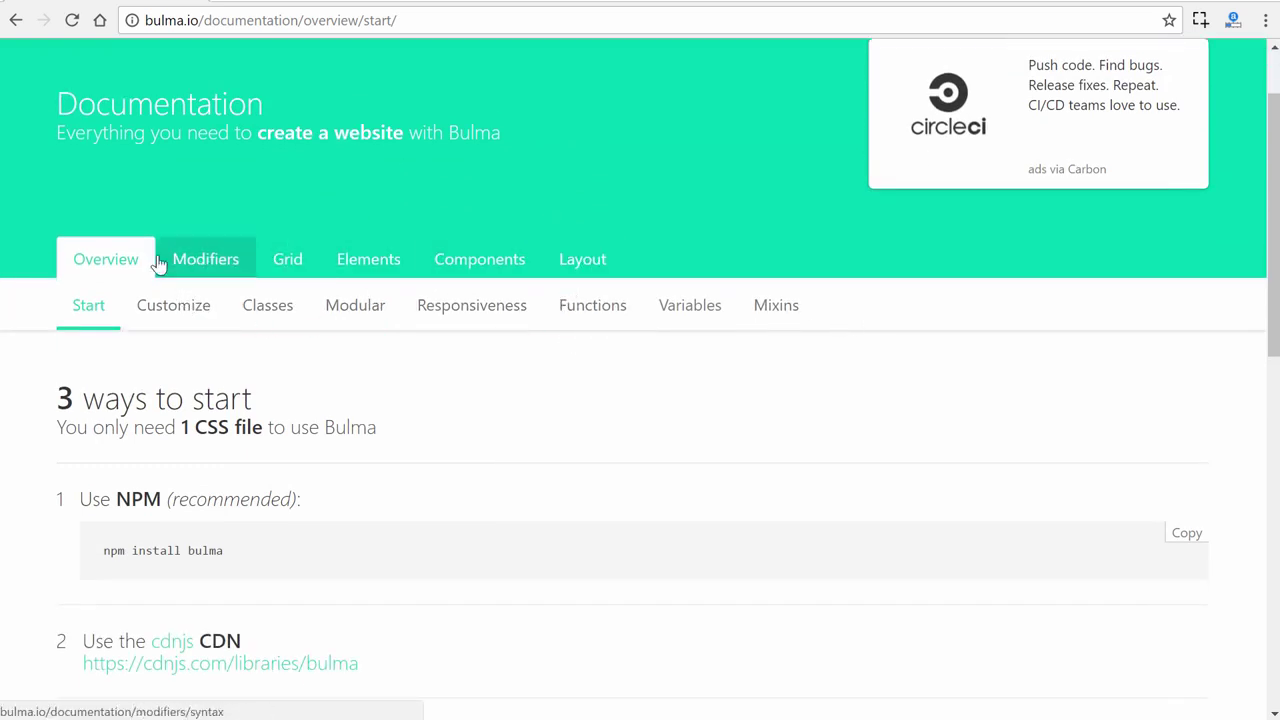
pyautogui.scroll(-1, 424, 360)
pyautogui.scroll(-1, 180, 300)
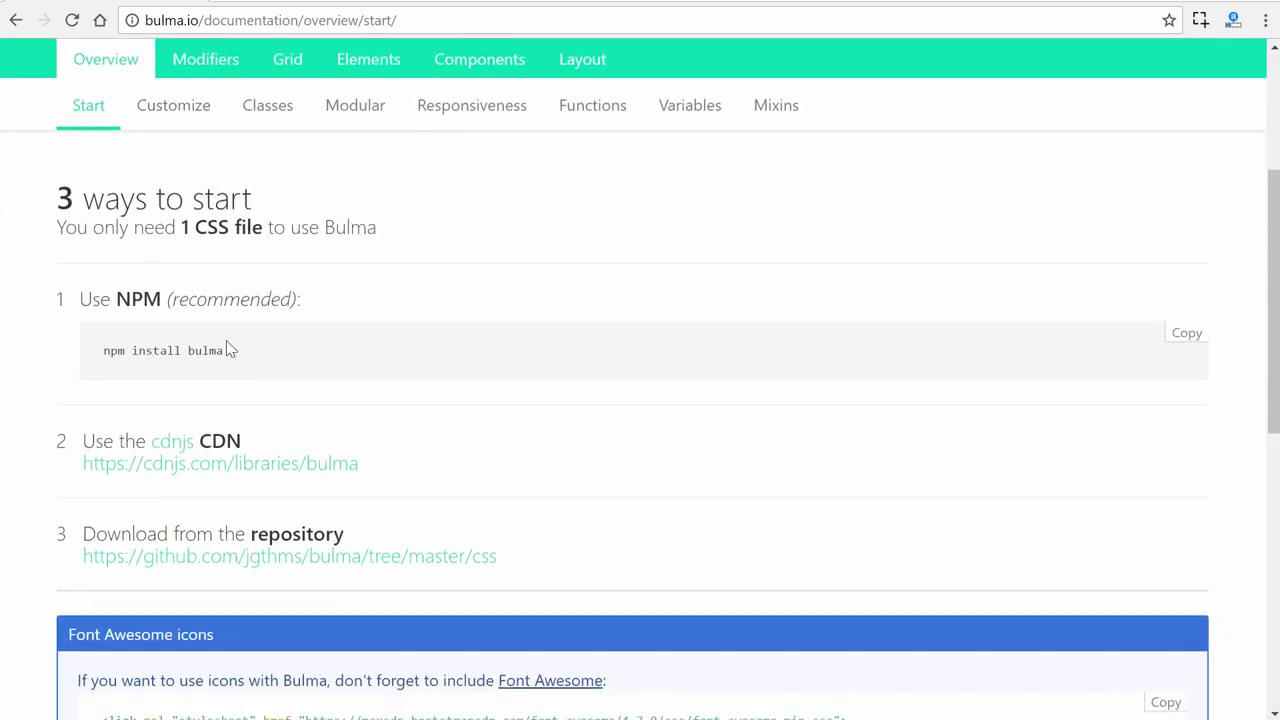
pyautogui.scroll(1, 246, 395)
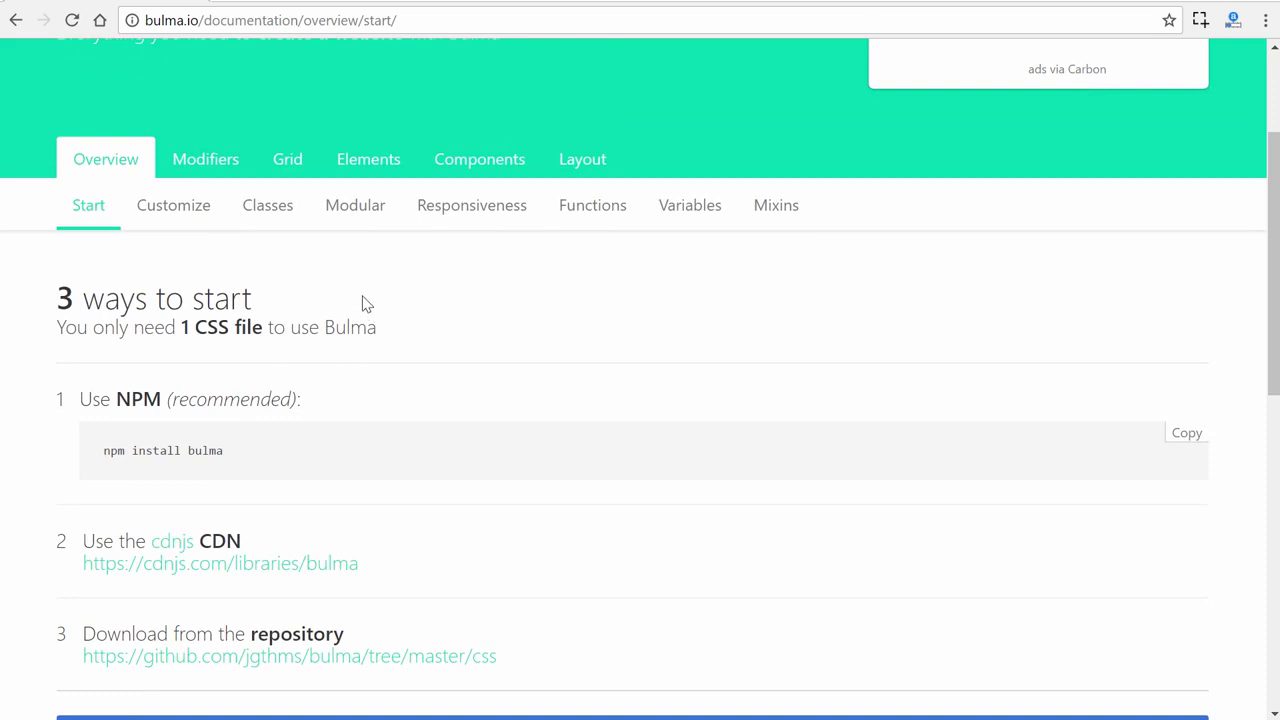
# Step: Open the Customize page of the documentation overview and review how to customize Bulma with Sass variables
pyautogui.click(157, 221)
pyautogui.scroll(-1, 237, 283)
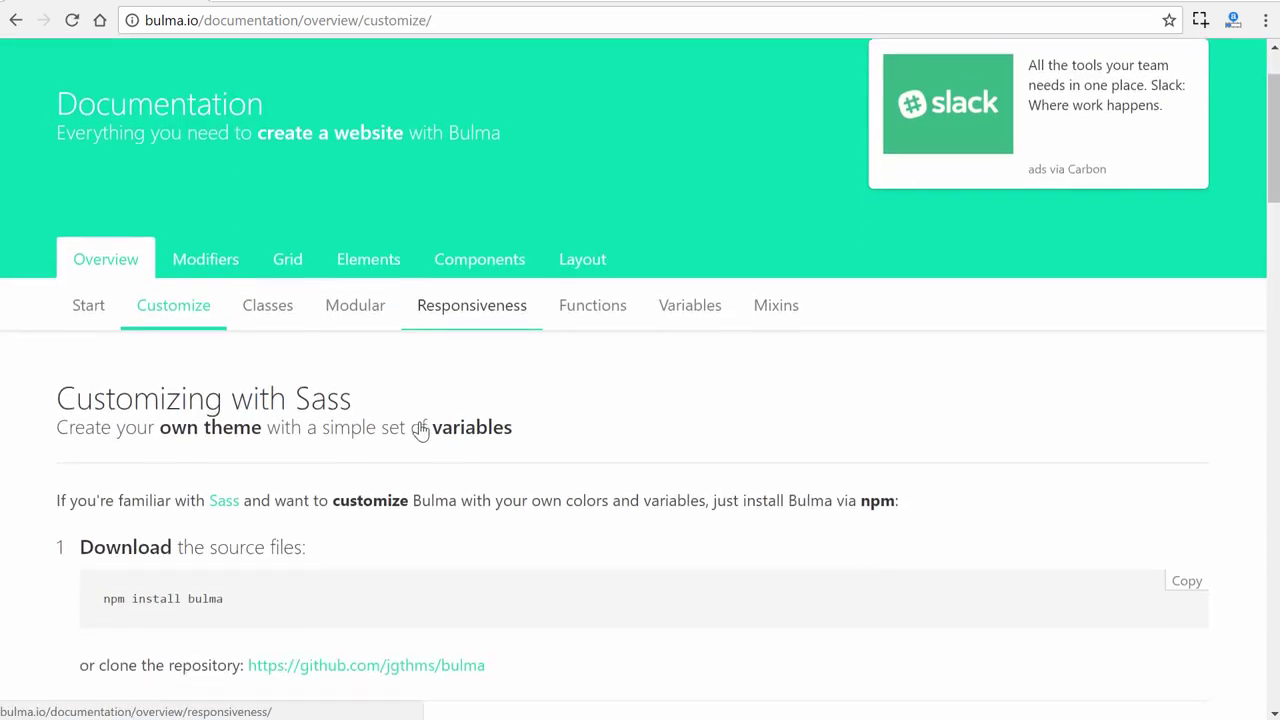
pyautogui.scroll(-2, 420, 430)
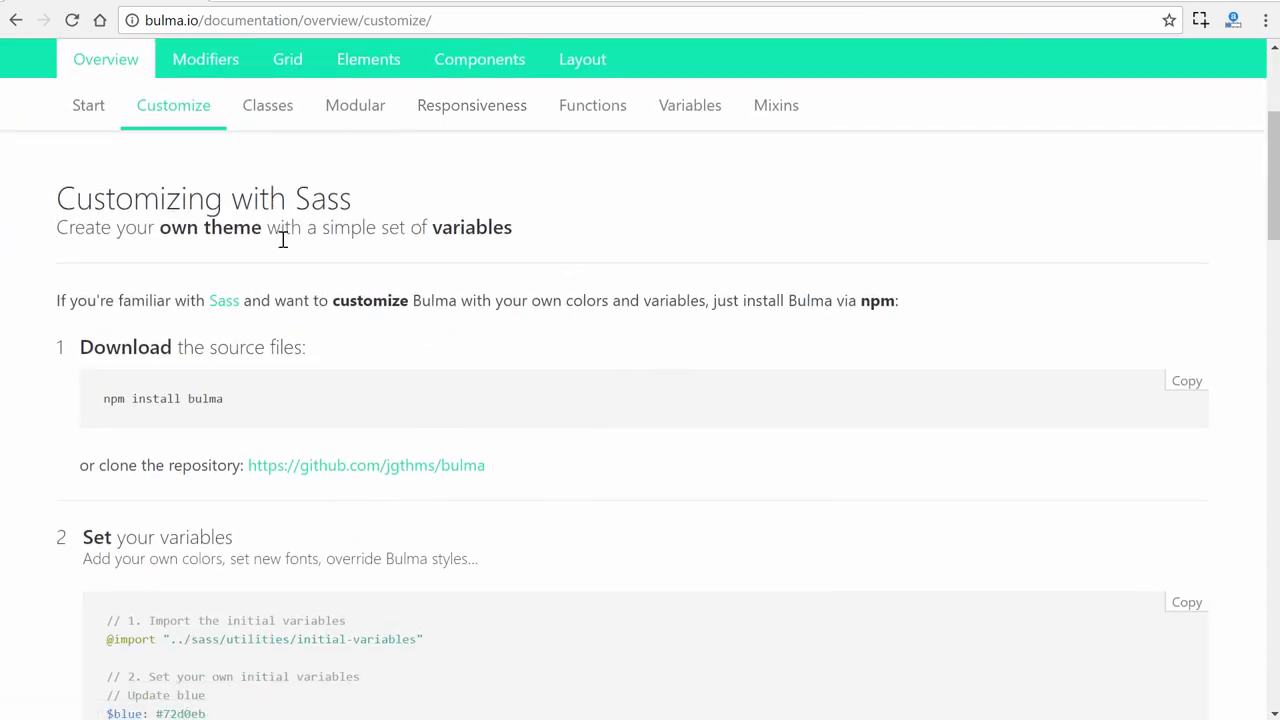
pyautogui.scroll(-3, 283, 250)
pyautogui.scroll(2, 350, 378)
pyautogui.scroll(-5, 600, 306)
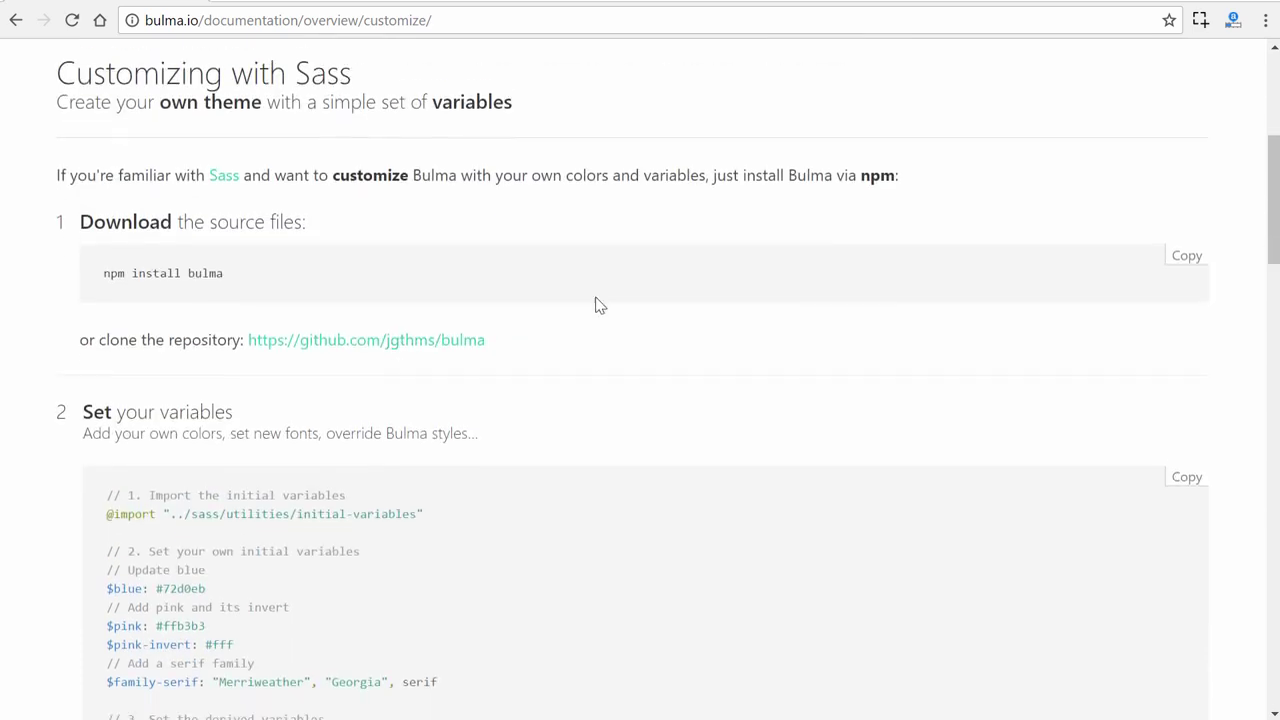
pyautogui.scroll(9, 606, 326)
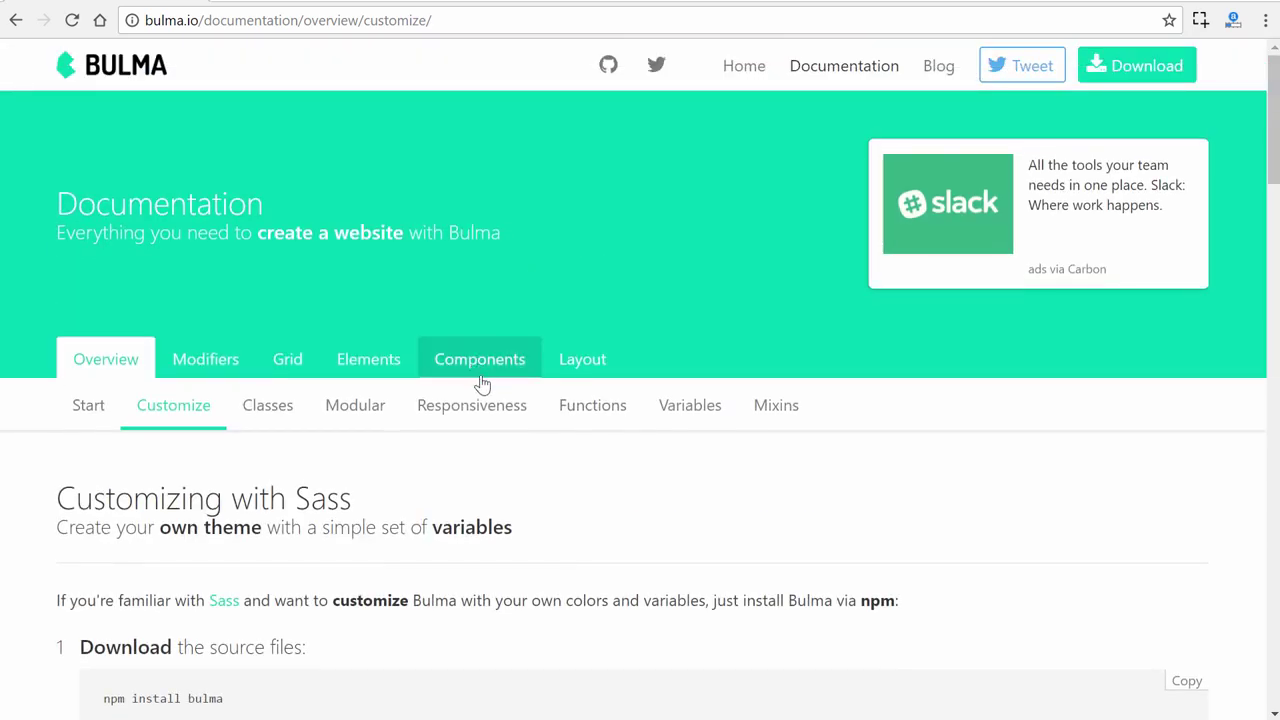
pyautogui.scroll(-2, 517, 408)
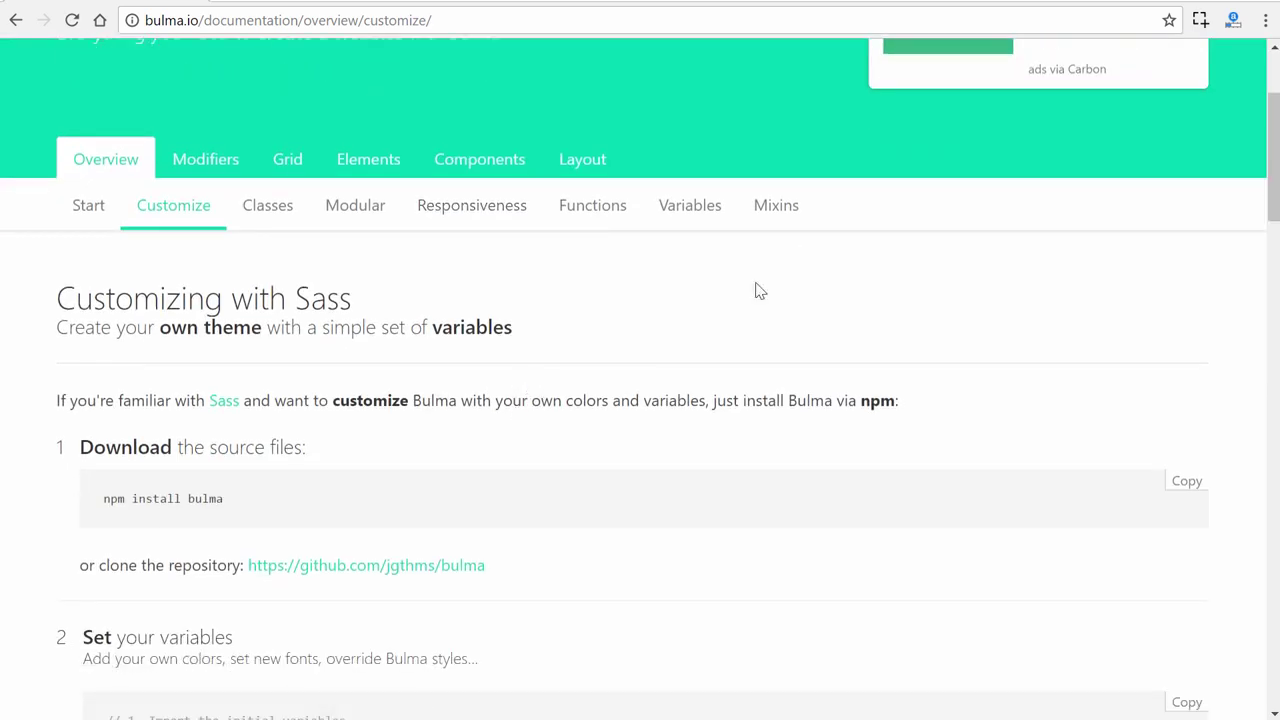
pyautogui.scroll(2, 640, 400)
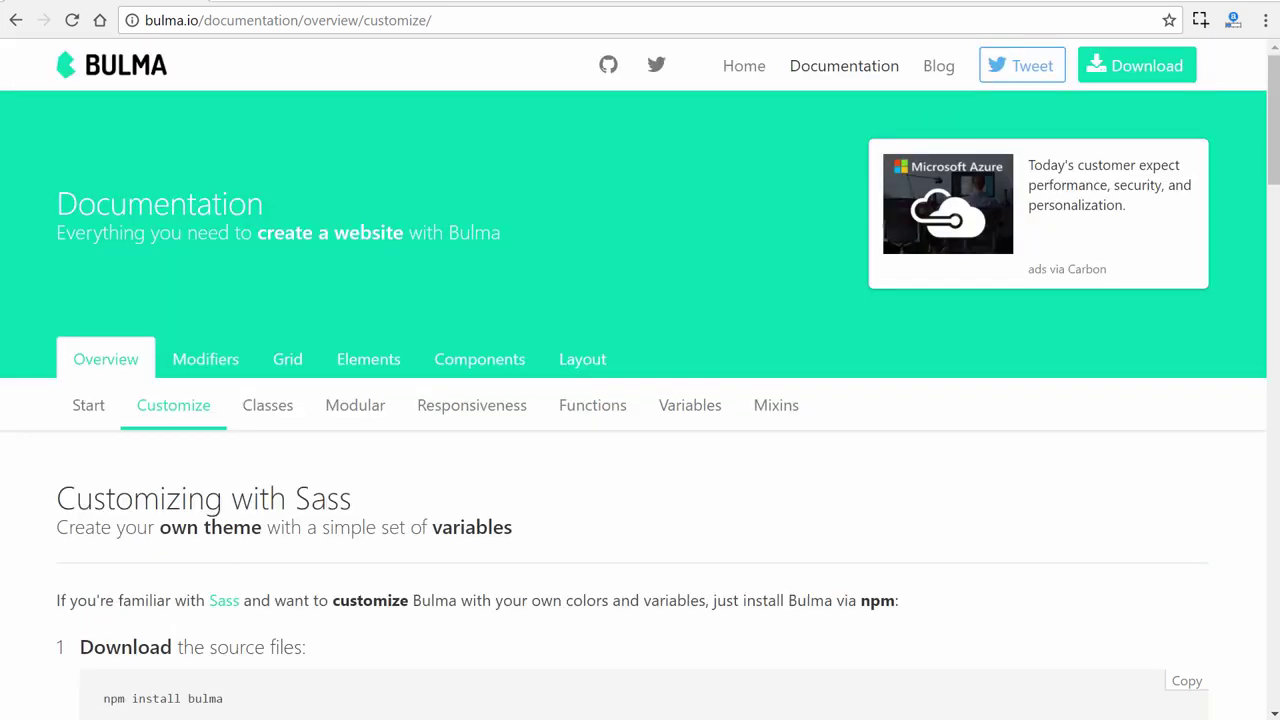
# Step: Open the Nav page of the components documentation and examine the nav bar's parts and its example code
pyautogui.click(479, 362)
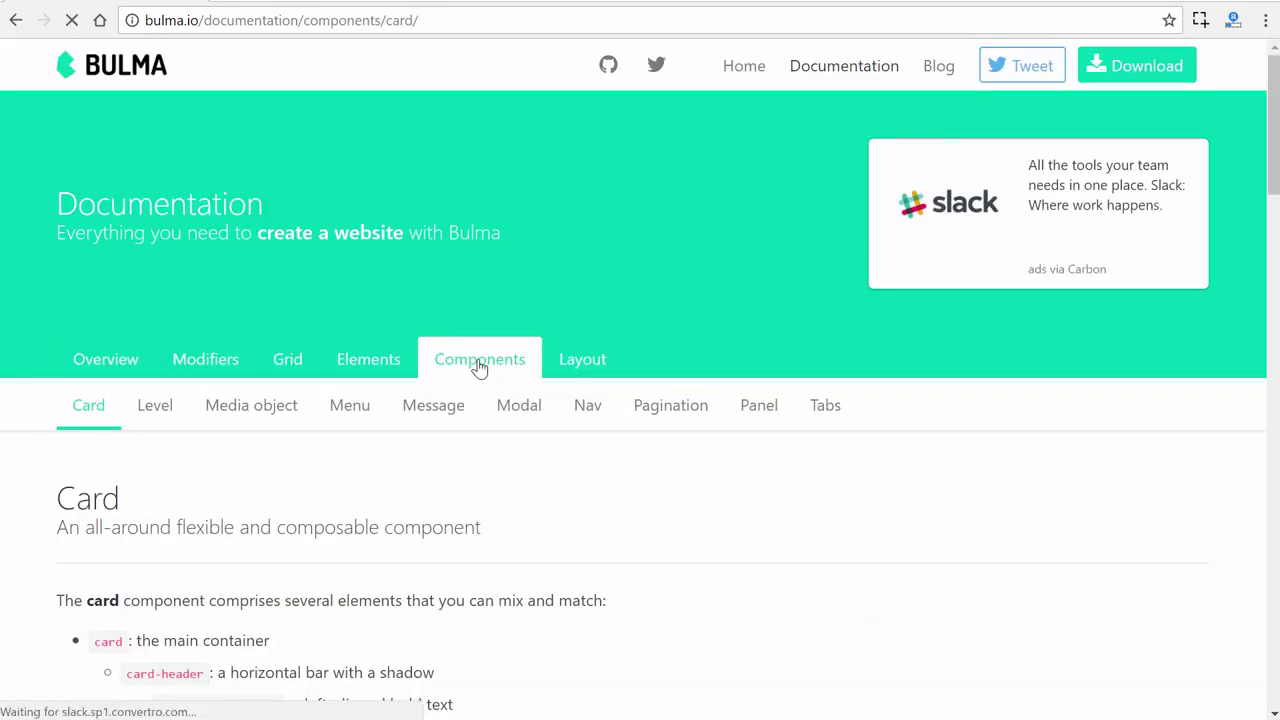
pyautogui.click(585, 415)
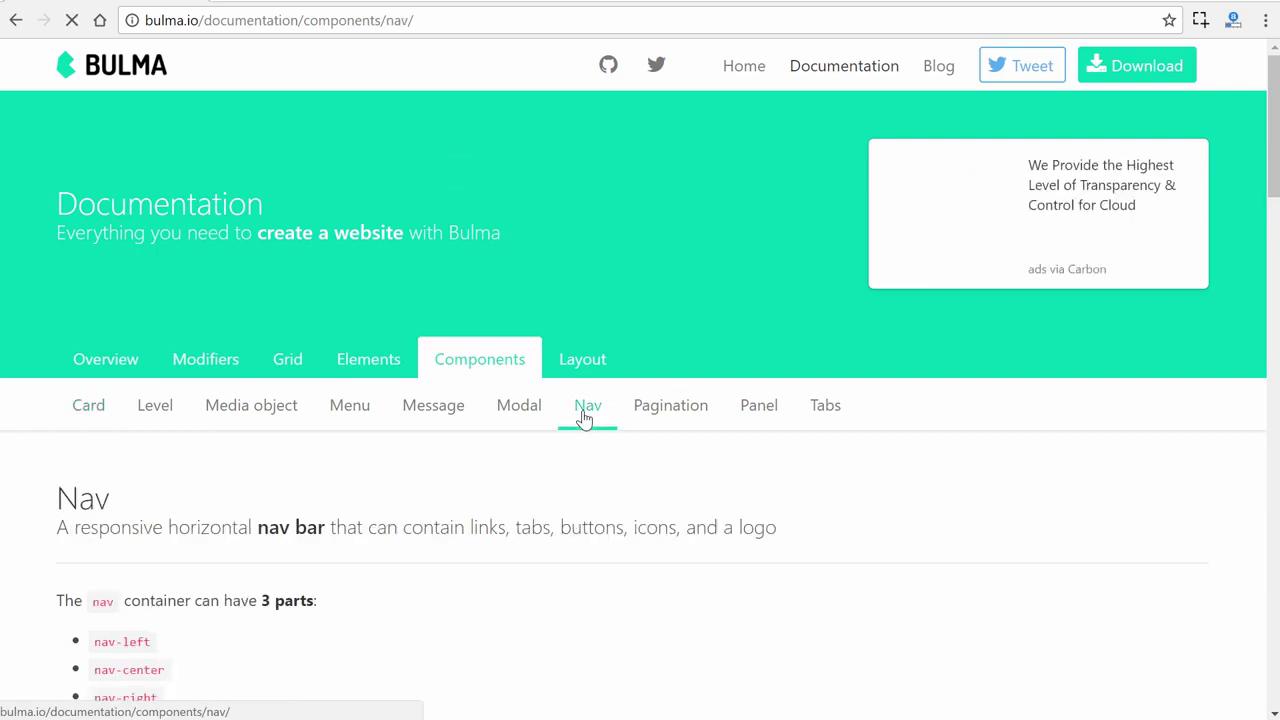
pyautogui.scroll(-4, 817, 503)
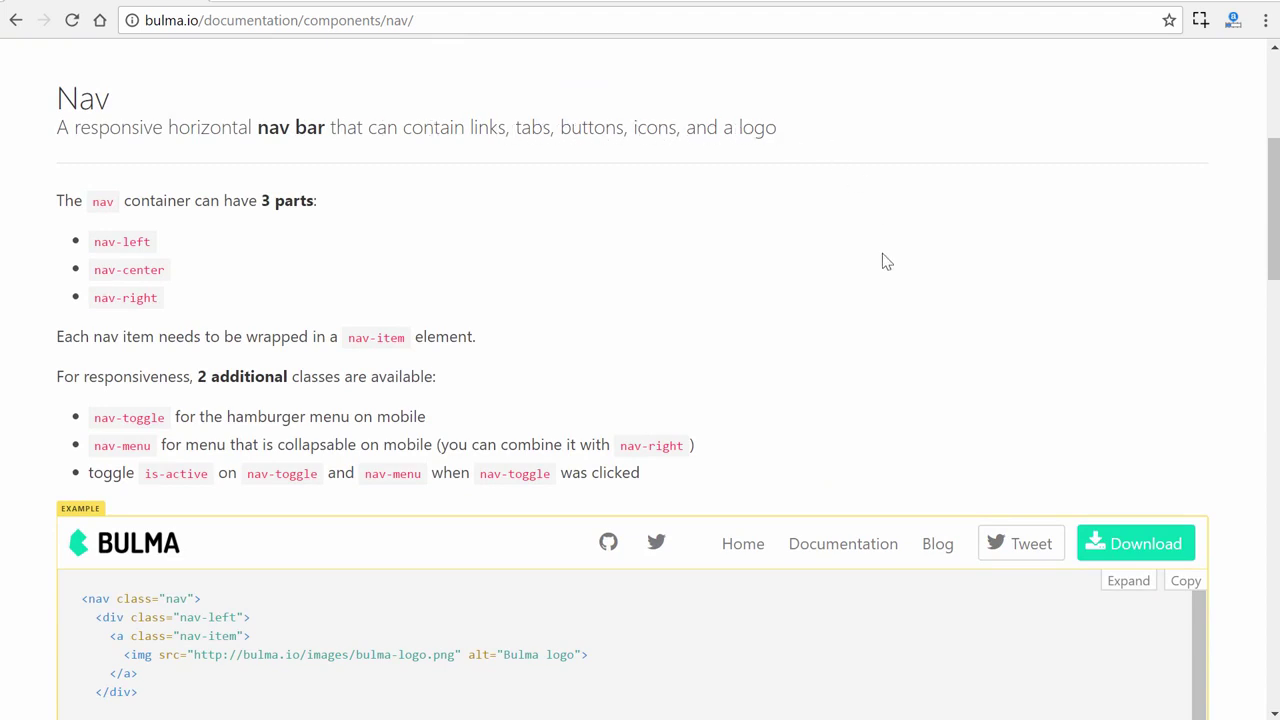
pyautogui.scroll(-2, 954, 257)
pyautogui.scroll(2, 789, 235)
pyautogui.scroll(-2, 1191, 366)
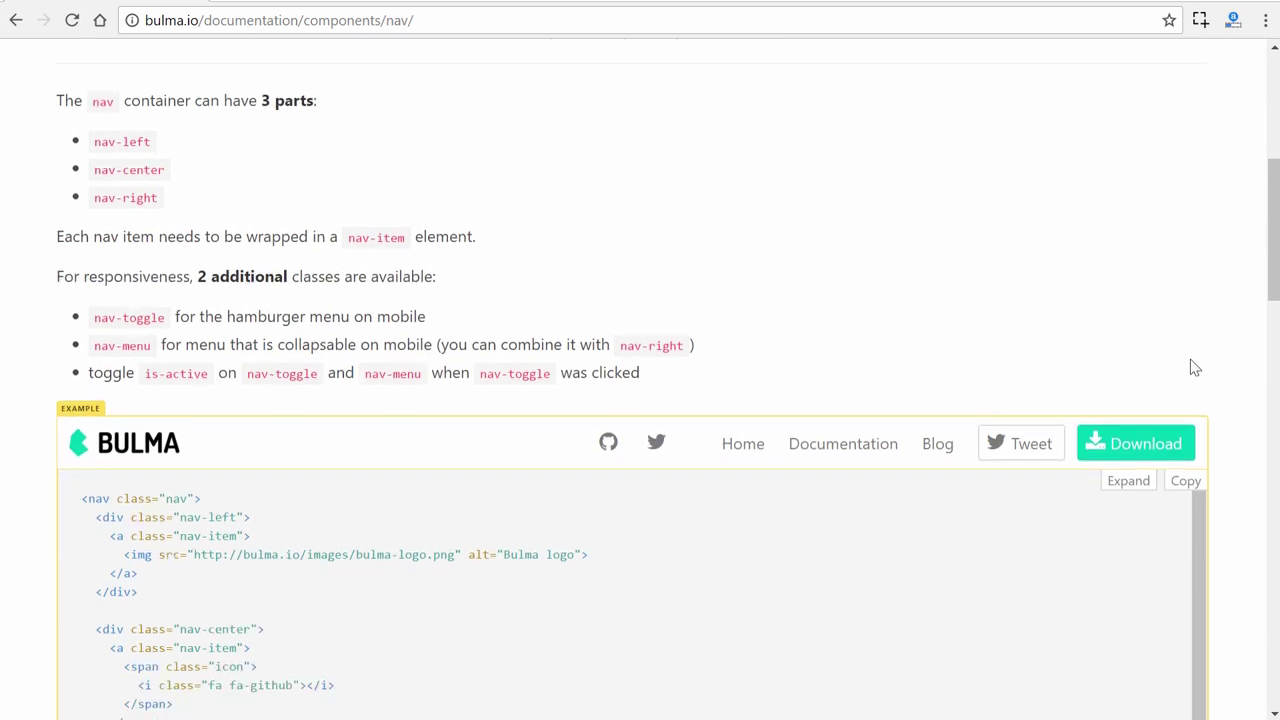
pyautogui.scroll(-1, 1230, 355)
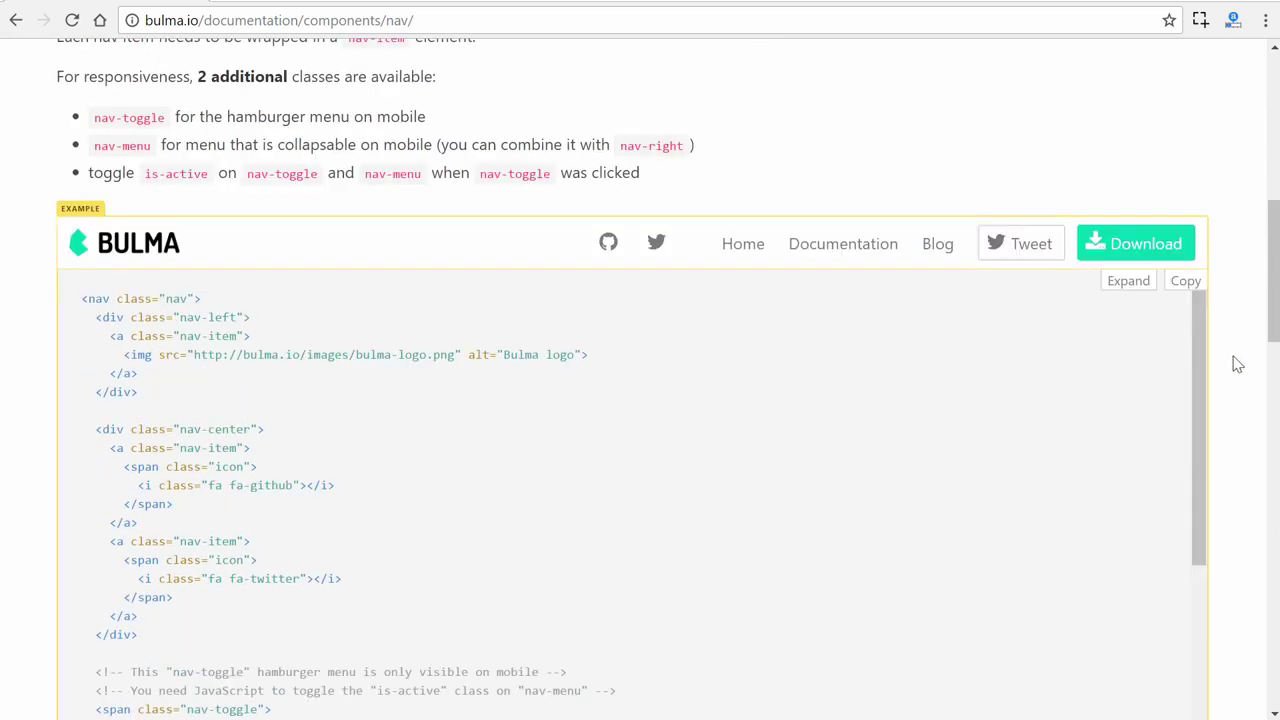
pyautogui.scroll(-1, 1236, 365)
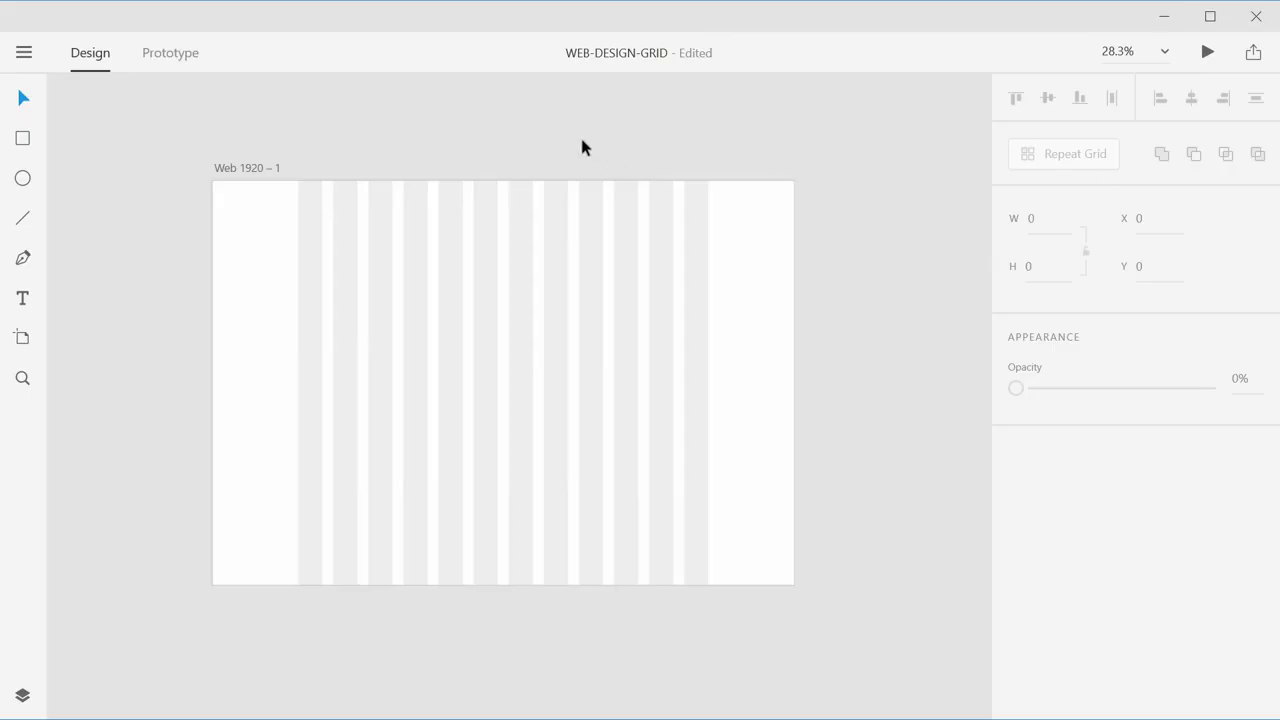
# Step: Switch back to Adobe XD and select the column grid on the Web 1920 – 1 artboard
pyautogui.scroll(1, 467, 220)
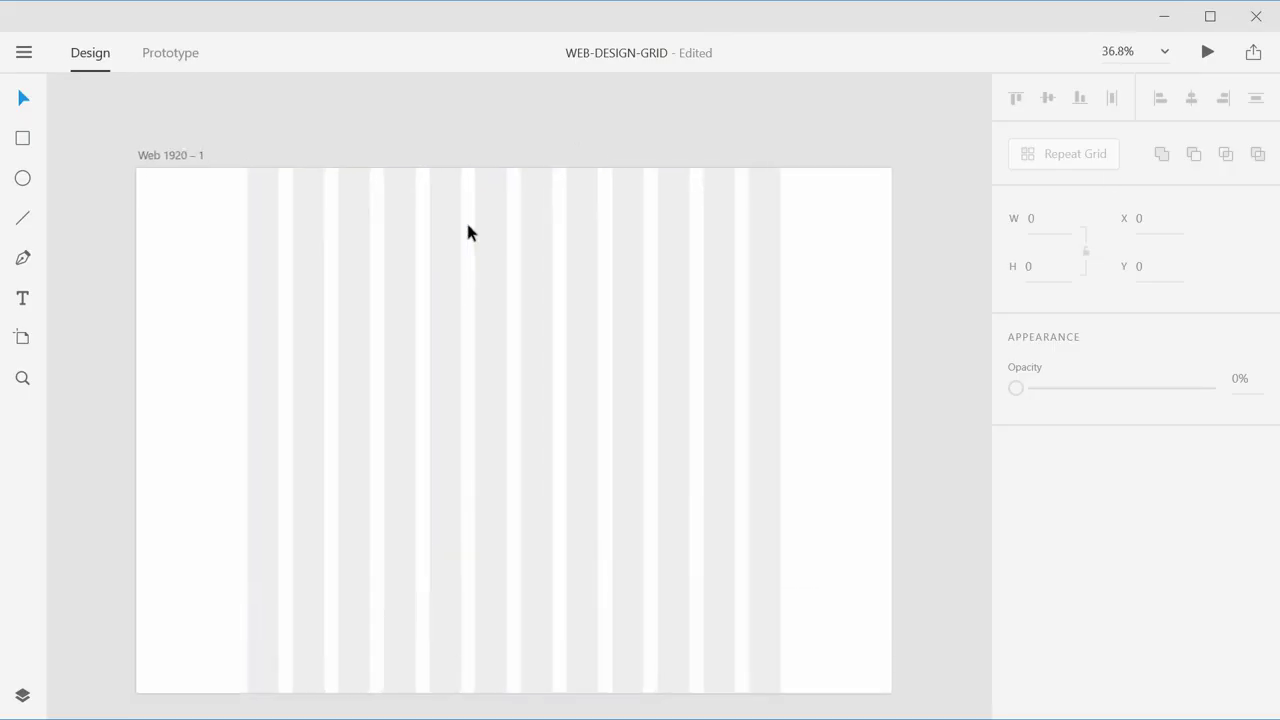
pyautogui.scroll(-1, 368, 255)
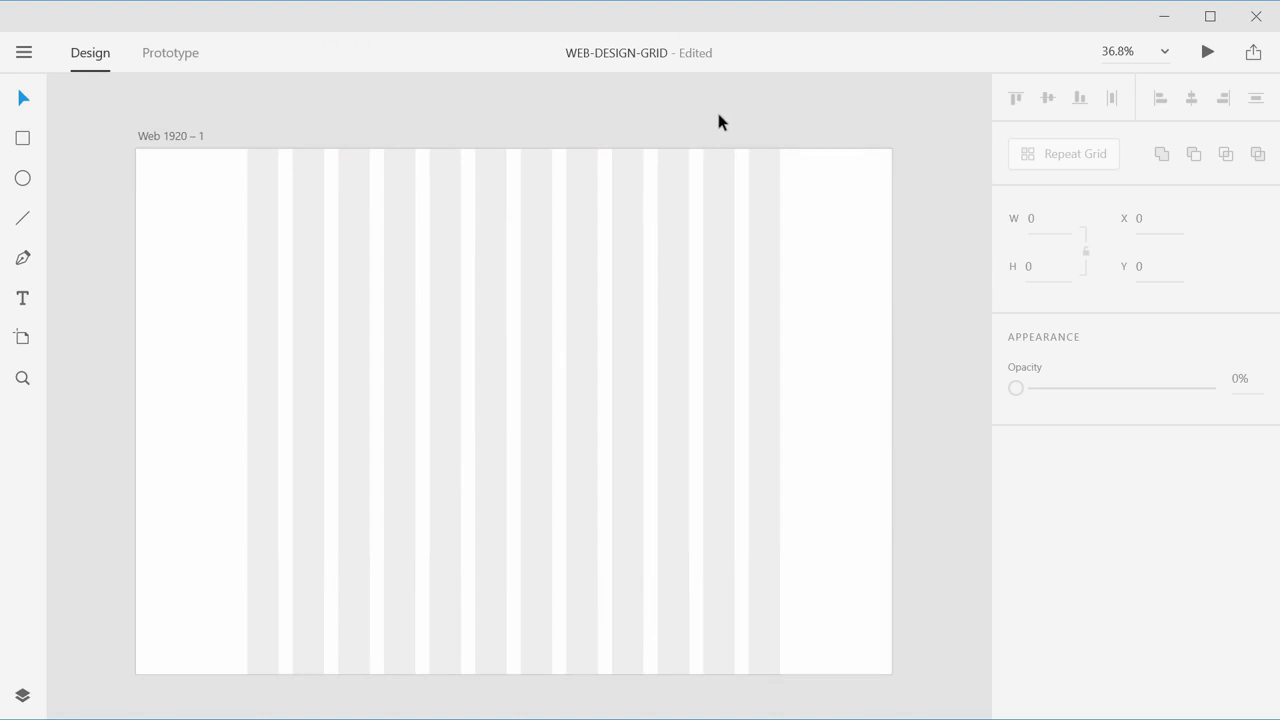
pyautogui.scroll(-5, 725, 196)
pyautogui.scroll(3, 725, 196)
pyautogui.scroll(-2, 725, 196)
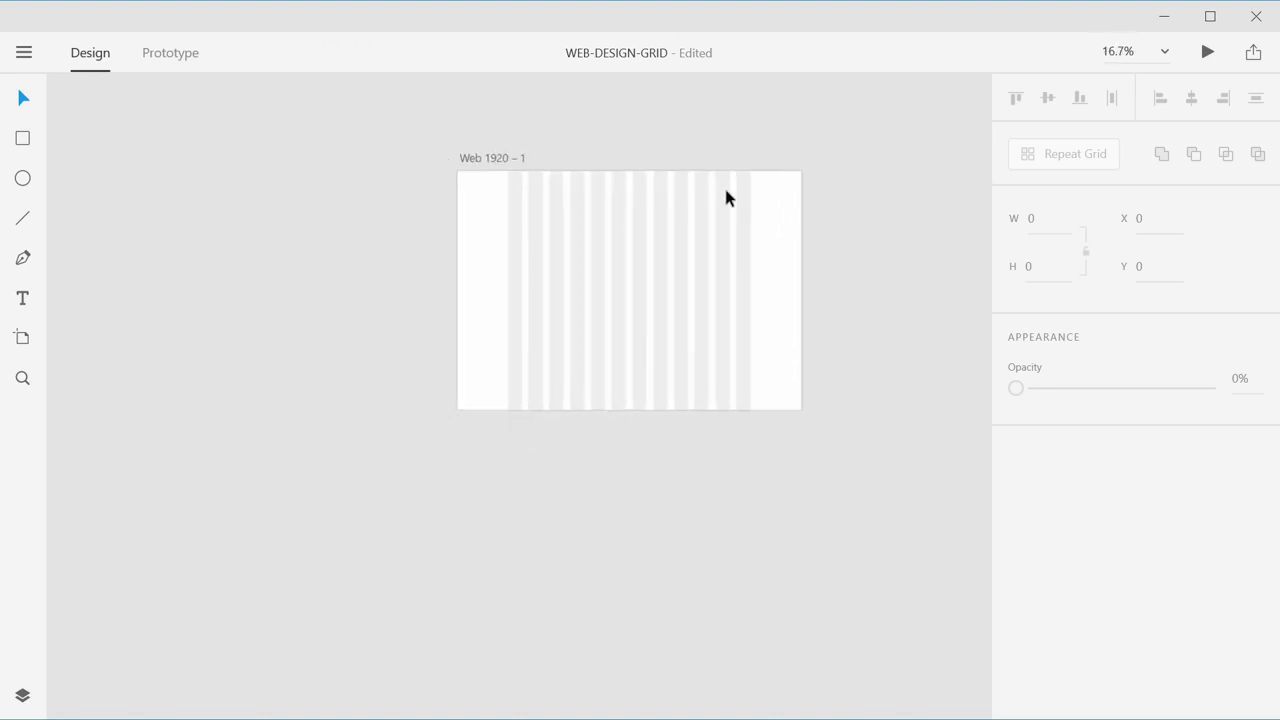
pyautogui.scroll(2, 726, 197)
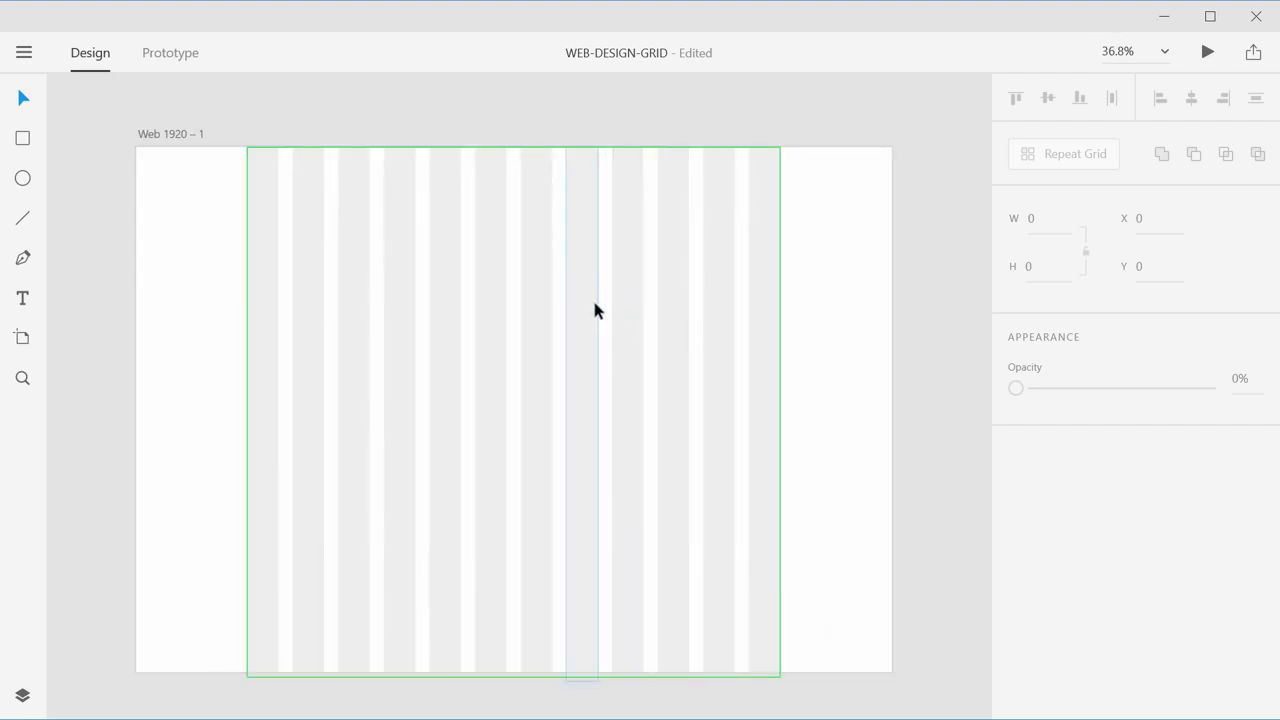
pyautogui.press('space')
pyautogui.moveTo(565, 289); pyautogui.dragTo(523, 263)
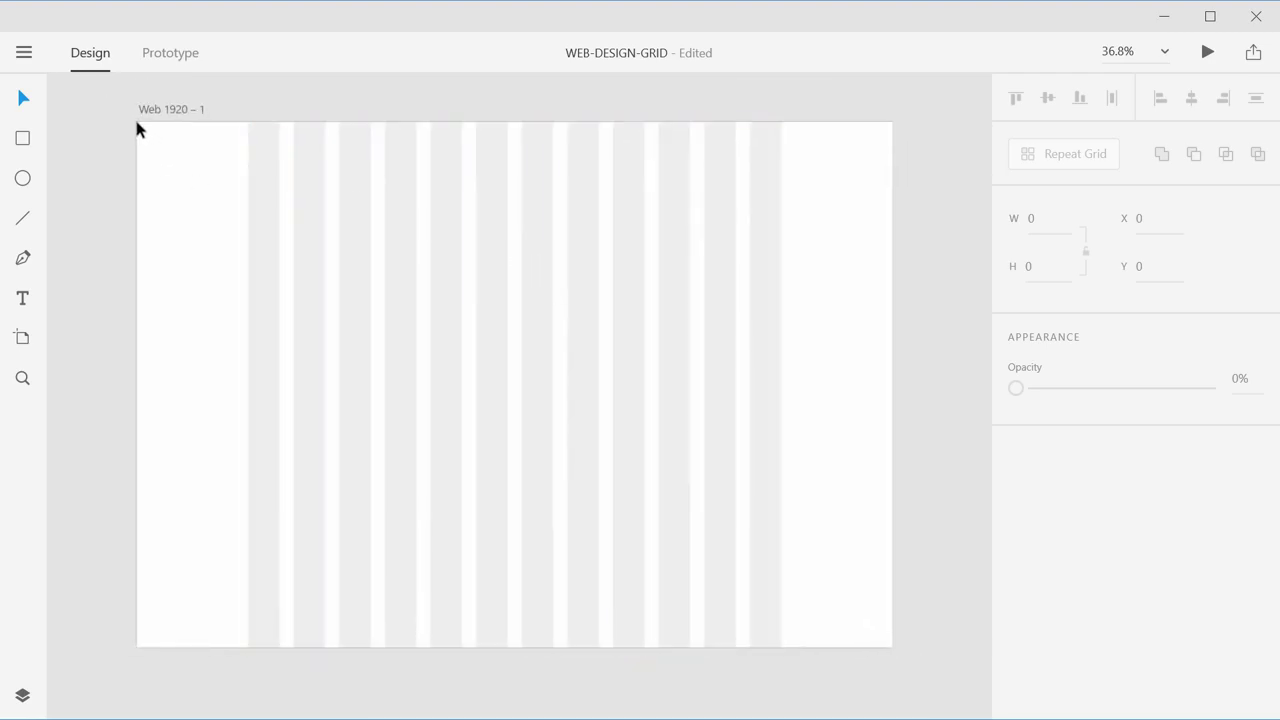
pyautogui.moveTo(139, 124); pyautogui.dragTo(888, 162)
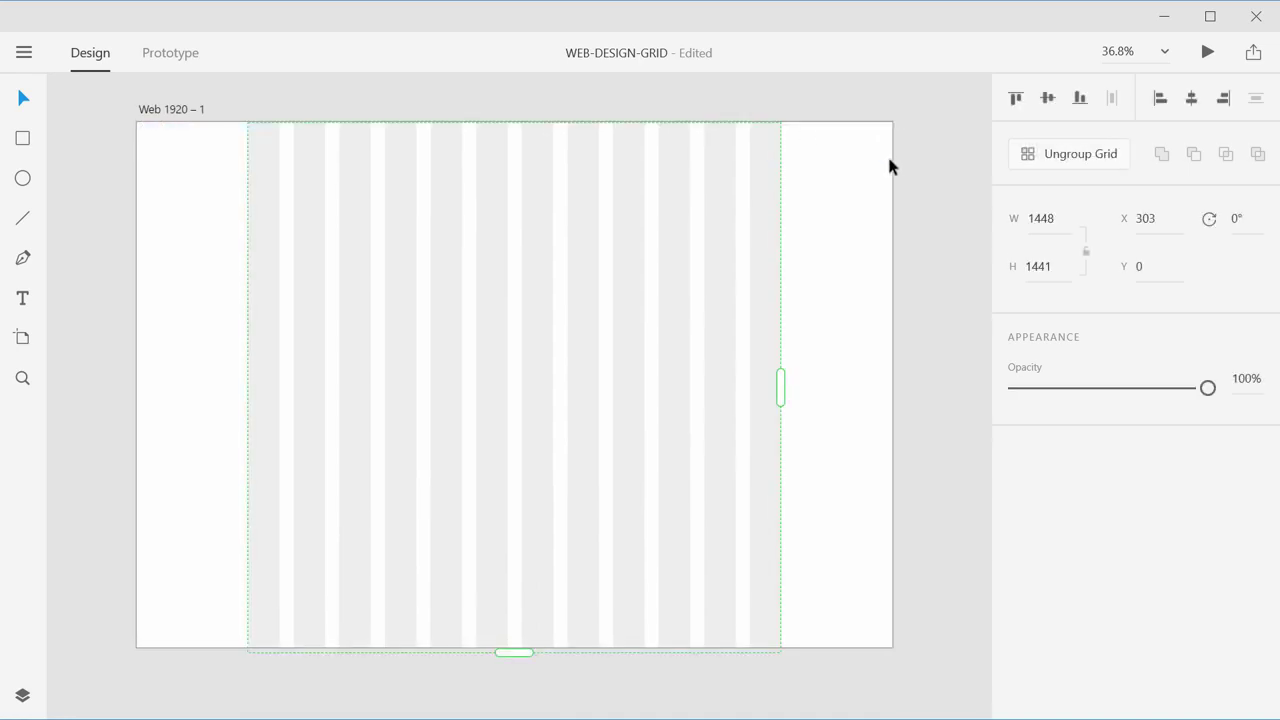
# Step: Draw a 2054 × 100 rectangle across the full width of the artboard's upper edge as a navigation bar
pyautogui.click(17, 142)
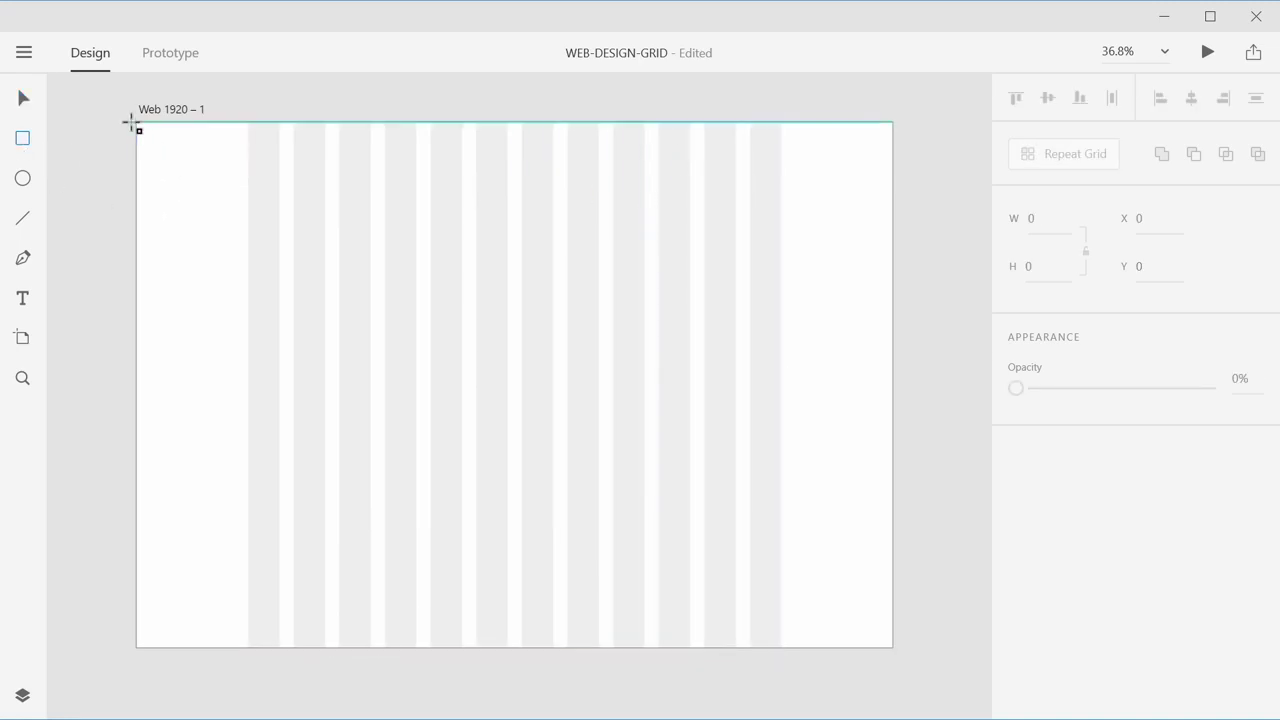
pyautogui.moveTo(139, 126)
pyautogui.mouseDown()
pyautogui.moveTo(281, 175)
pyautogui.moveTo(892, 159)
pyautogui.mouseUp()
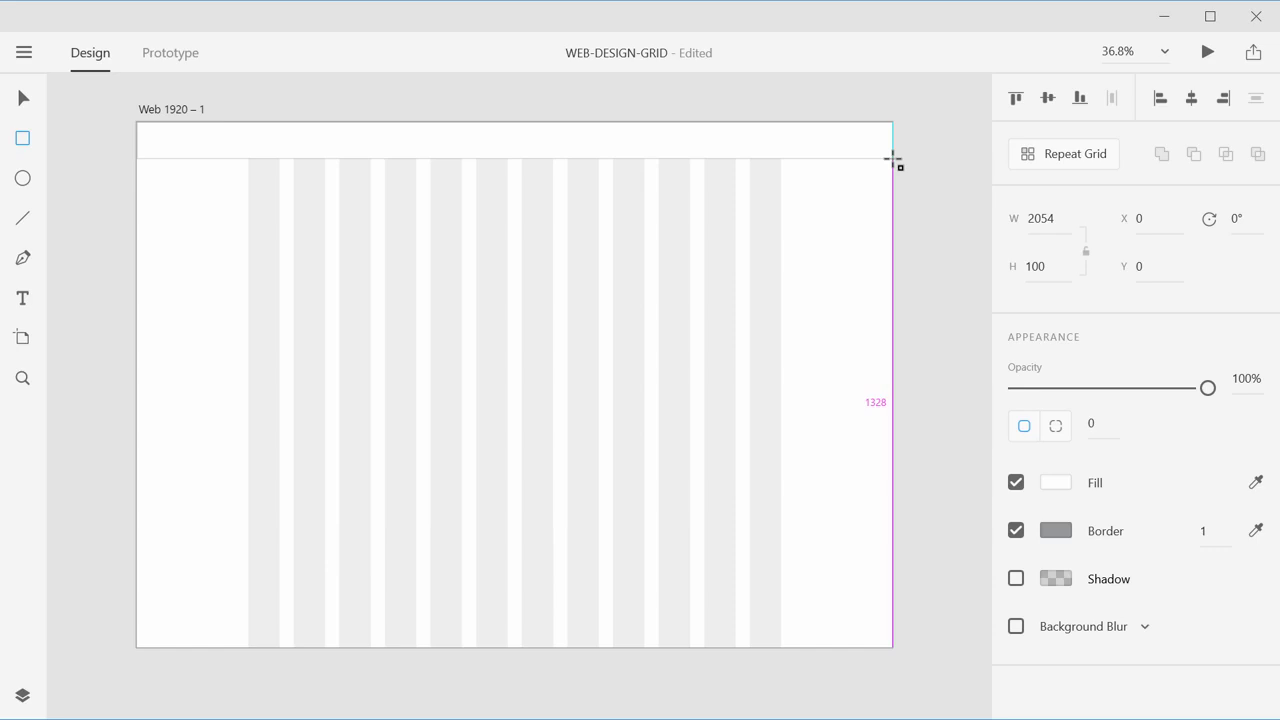
pyautogui.moveTo(892, 159); pyautogui.dragTo(892, 159)
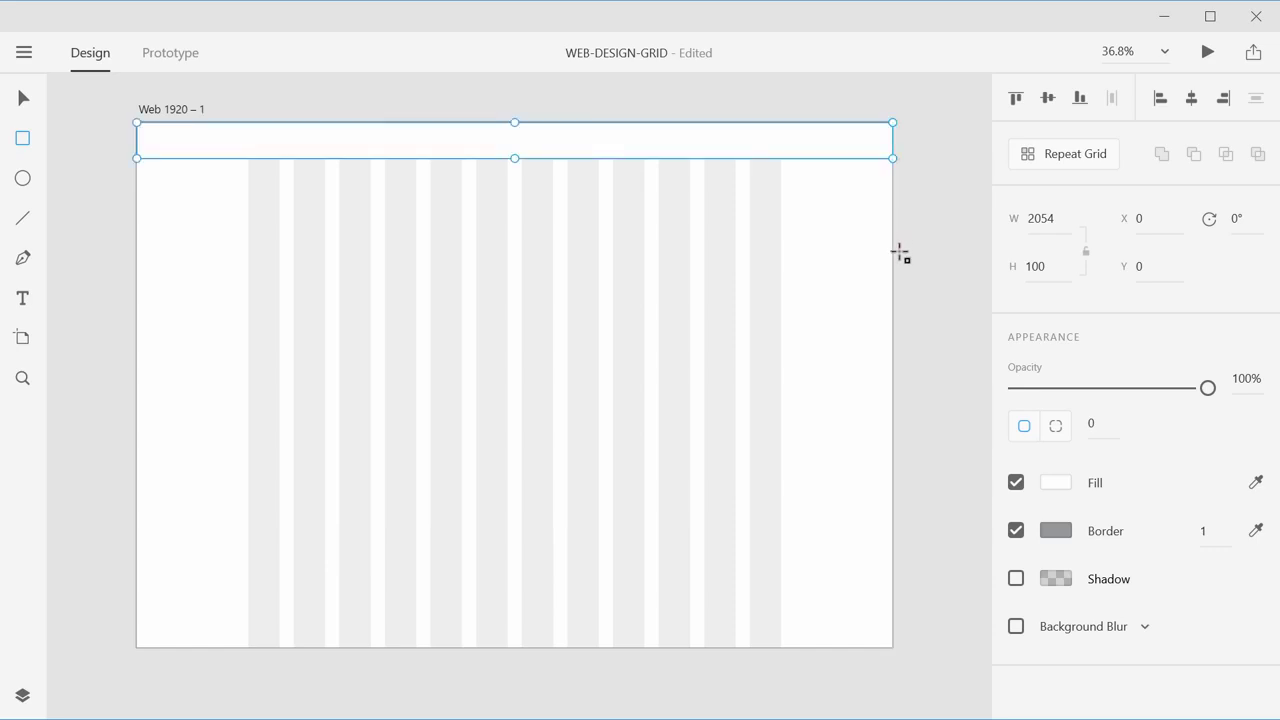
# Step: Remove the navigation bar rectangle's border and set its fill colour to #383838
pyautogui.click(1016, 531)
pyautogui.click(1058, 488)
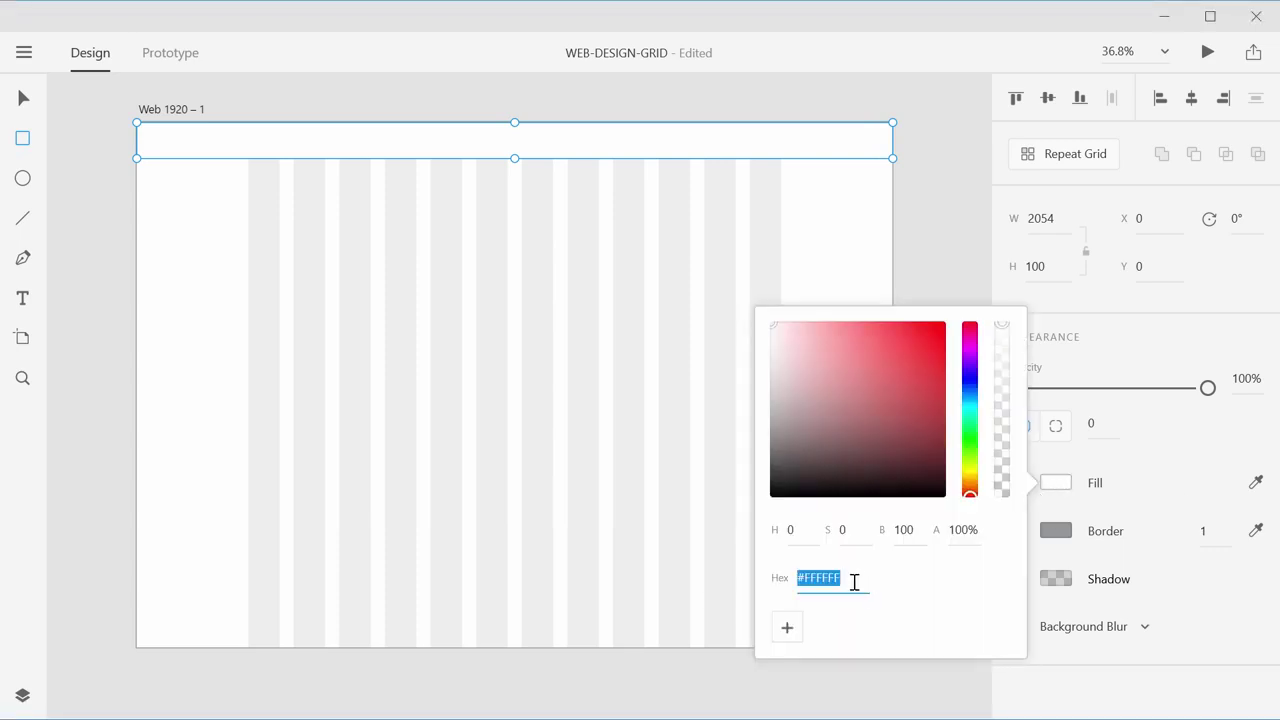
pyautogui.write('#383838')
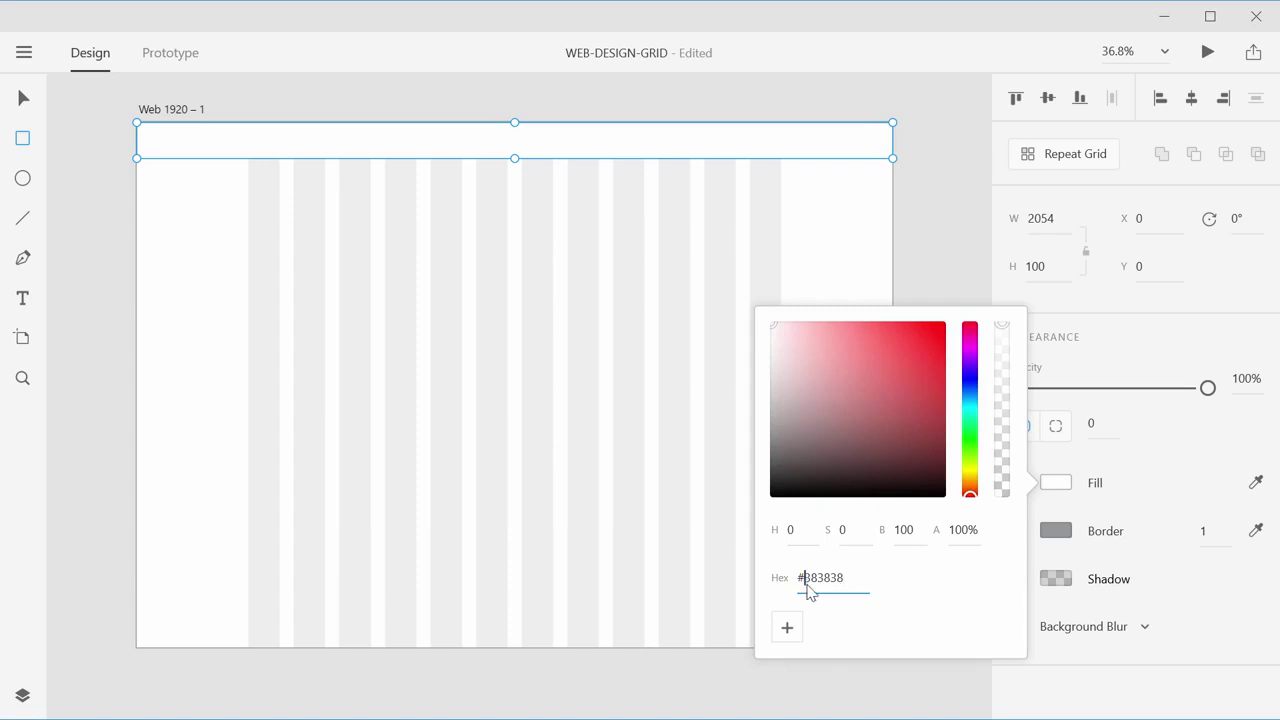
pyautogui.moveTo(806, 585); pyautogui.dragTo(840, 589)
pyautogui.click(850, 577)
pyautogui.press('Return')
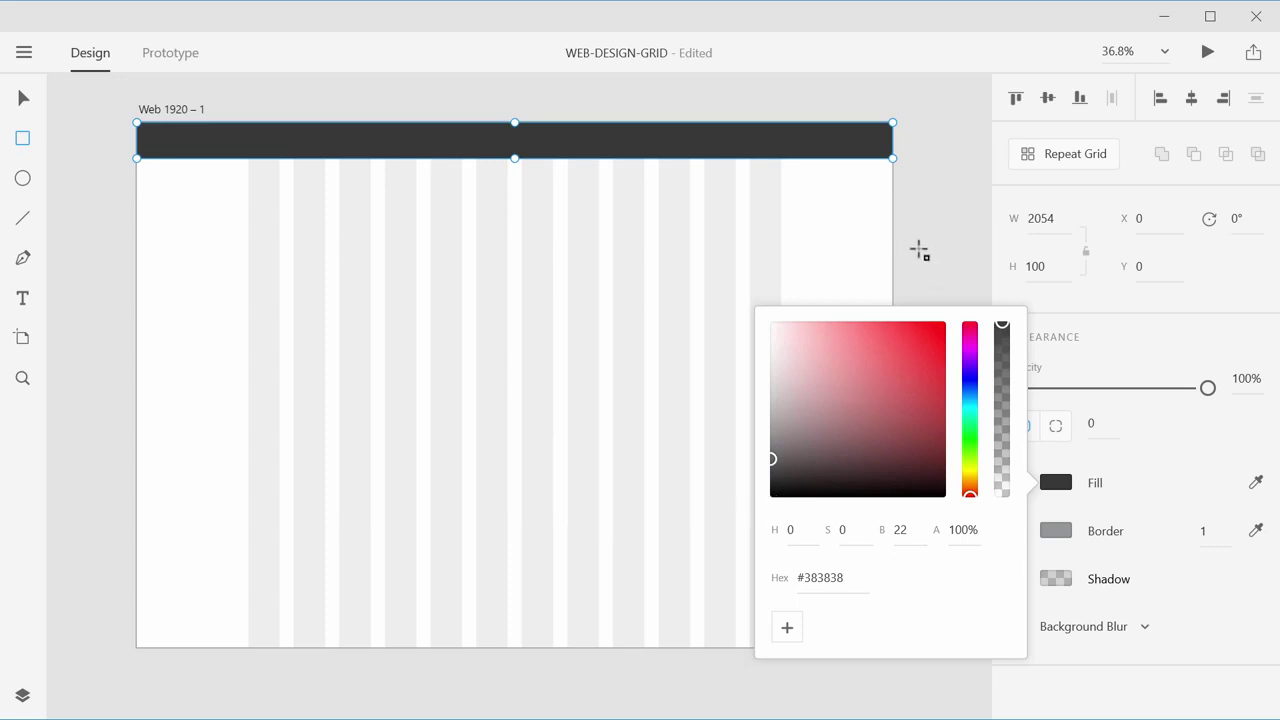
pyautogui.click(23, 98)
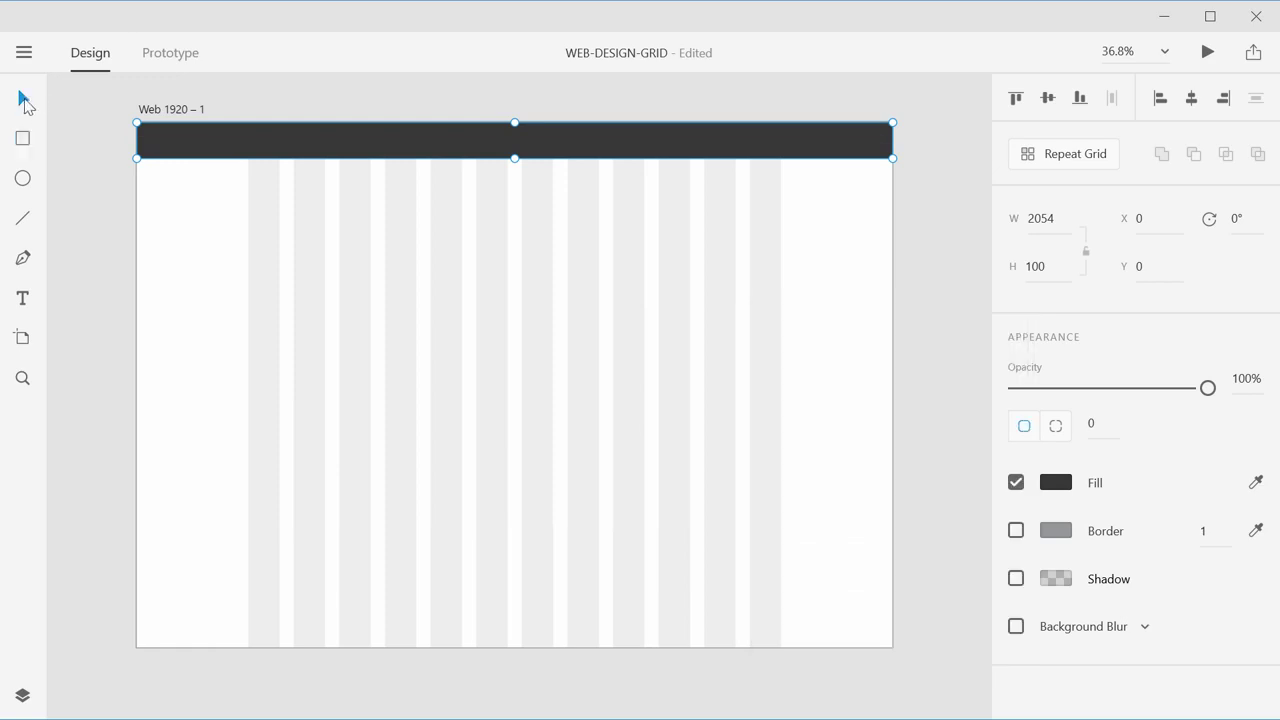
pyautogui.click(77, 140)
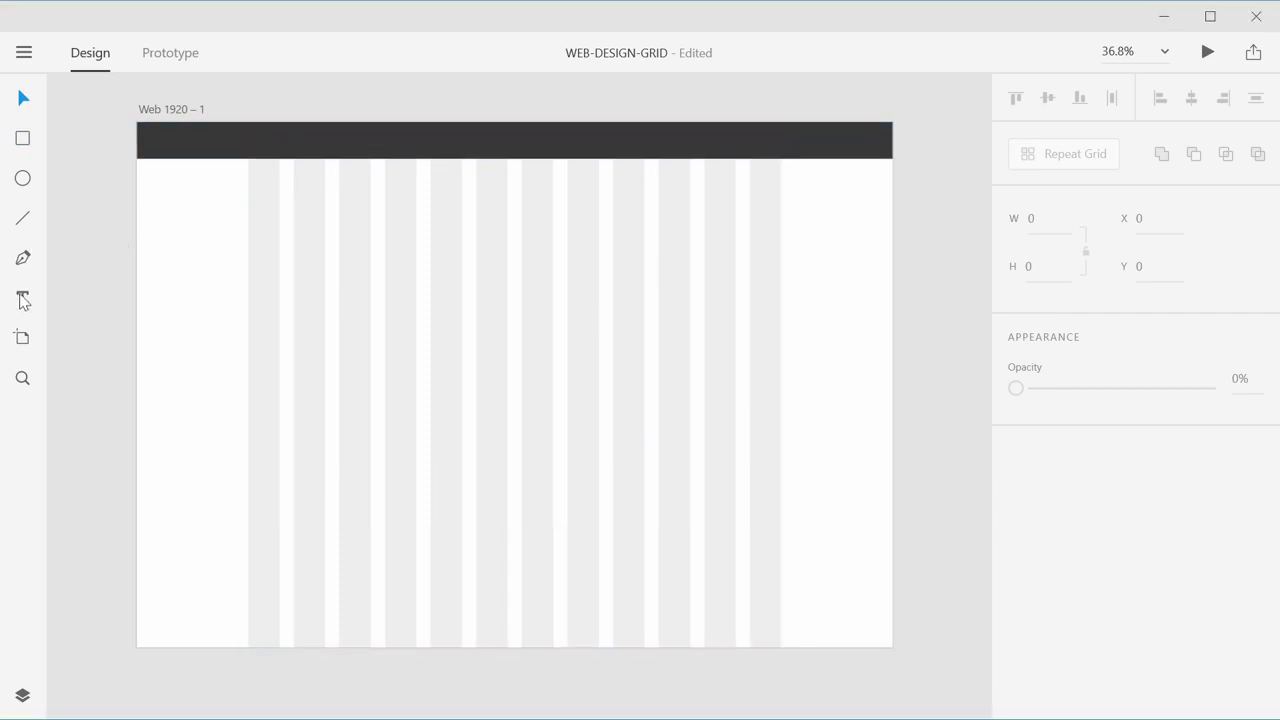
# Step: Add the text "MyCompany" inside the navigation bar, starting at the first grid column's outer edge
pyautogui.click(23, 299)
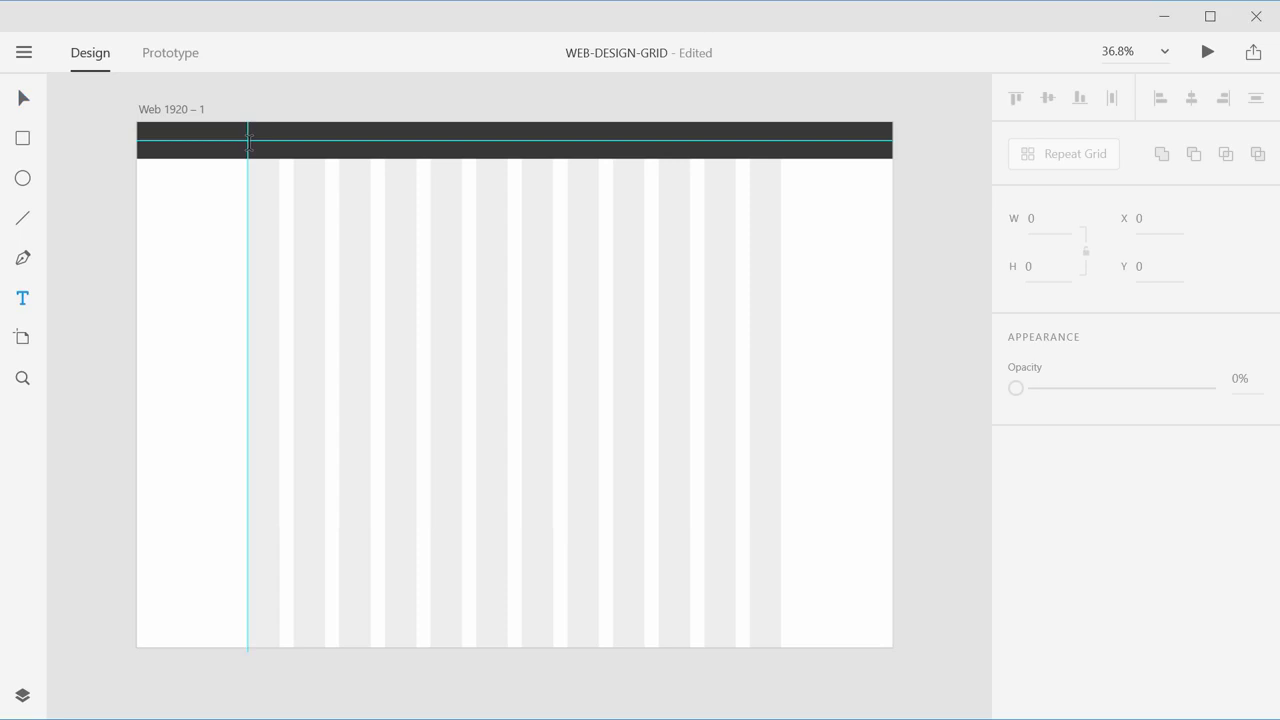
pyautogui.click(248, 140)
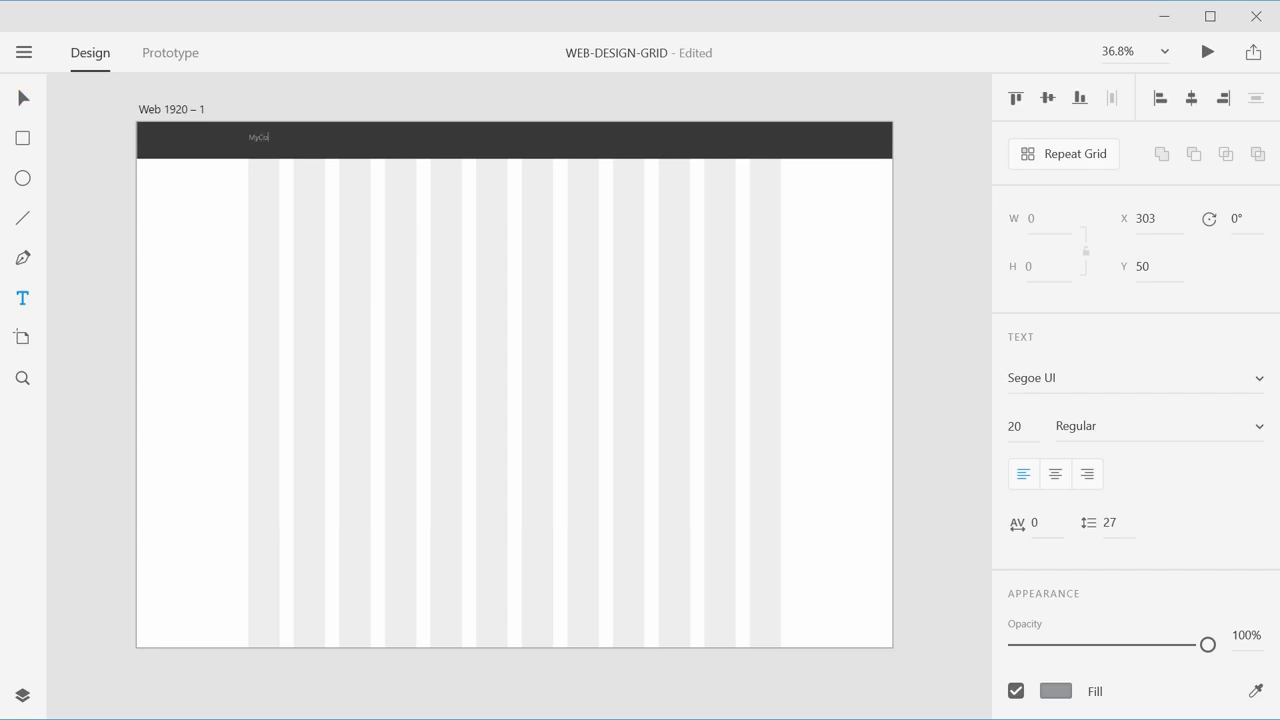
pyautogui.click(26, 98)
# Step: Set the MyCompany text's font size to 33 and move the text down to Y 28 in the navigation bar
pyautogui.scroll(3, 355, 200)
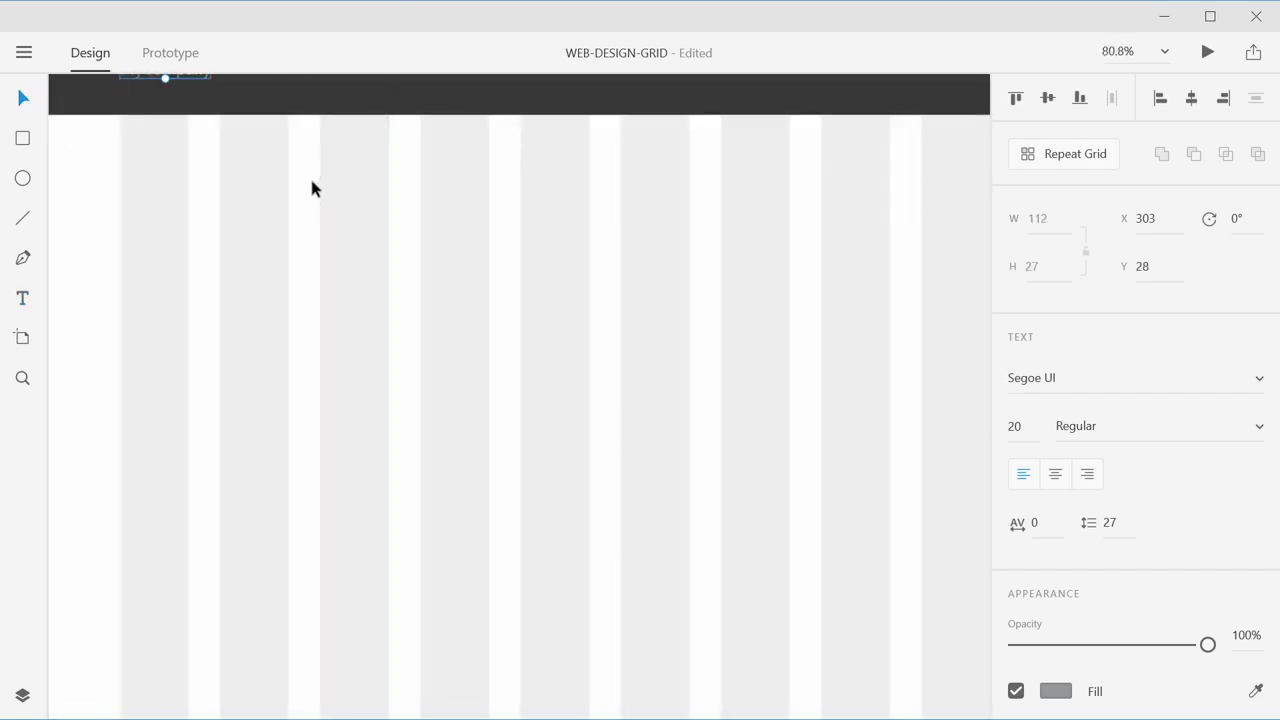
pyautogui.moveTo(314, 189); pyautogui.dragTo(436, 298)
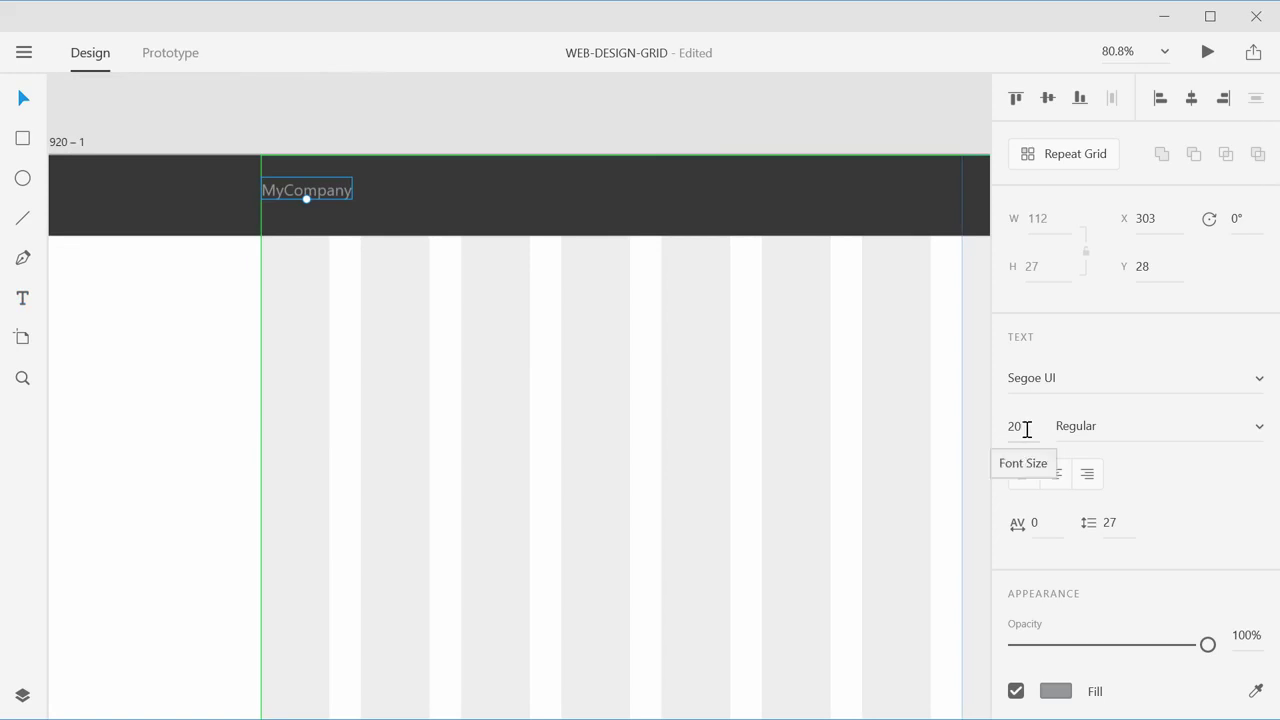
pyautogui.moveTo(1022, 424); pyautogui.dragTo(1032, 350)
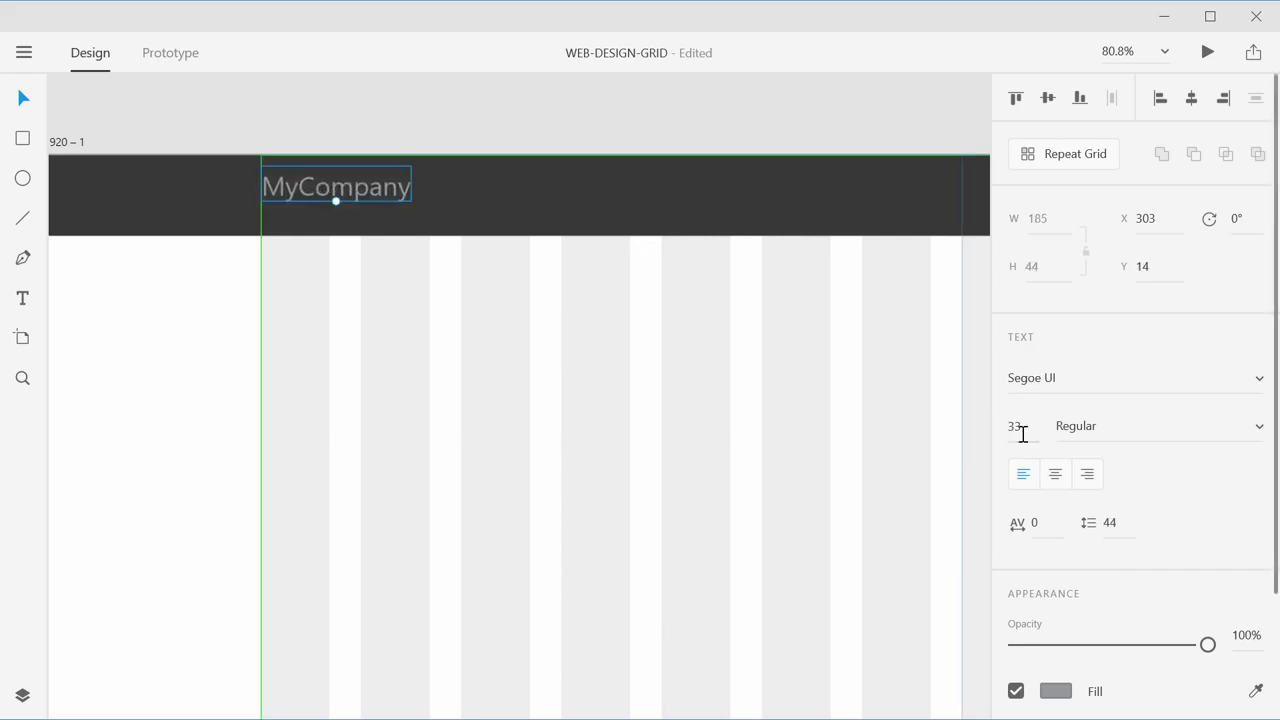
pyautogui.moveTo(372, 199); pyautogui.dragTo(372, 210)
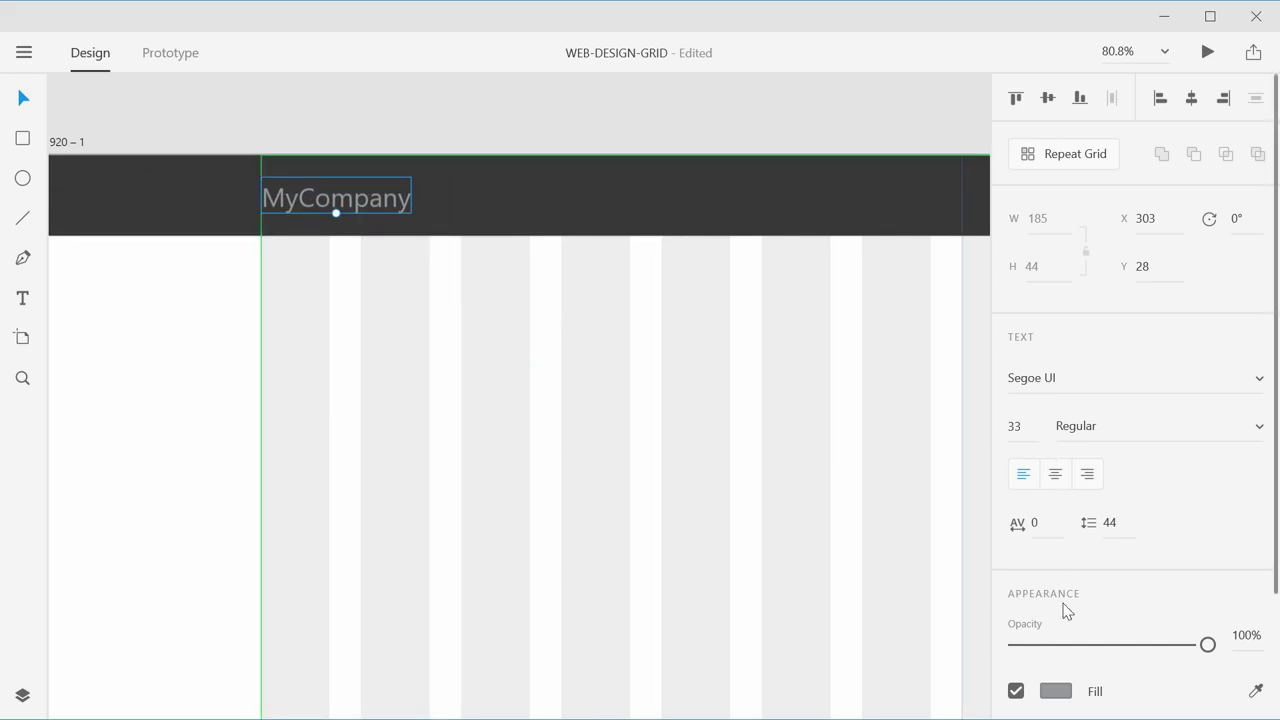
# Step: Change the MyCompany text's fill to white and nudge the text up to centre it vertically in the navigation bar
pyautogui.click(1056, 691)
pyautogui.click(770, 386)
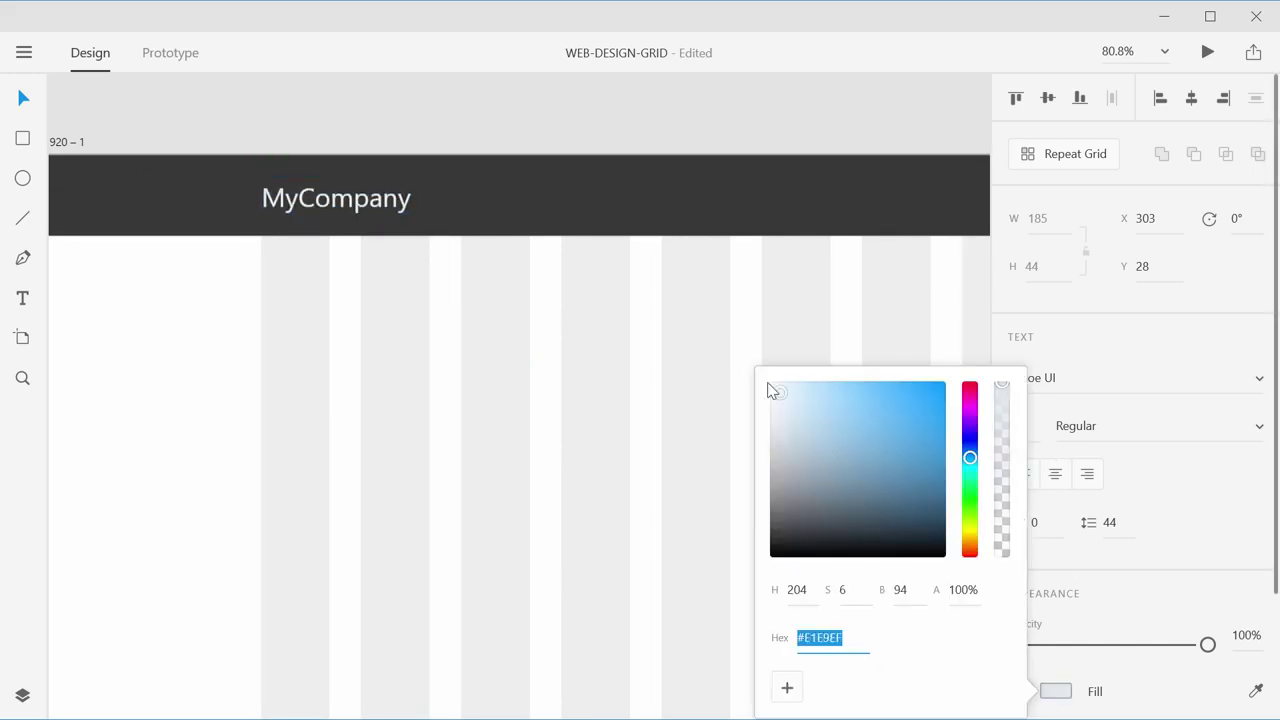
pyautogui.click(522, 163)
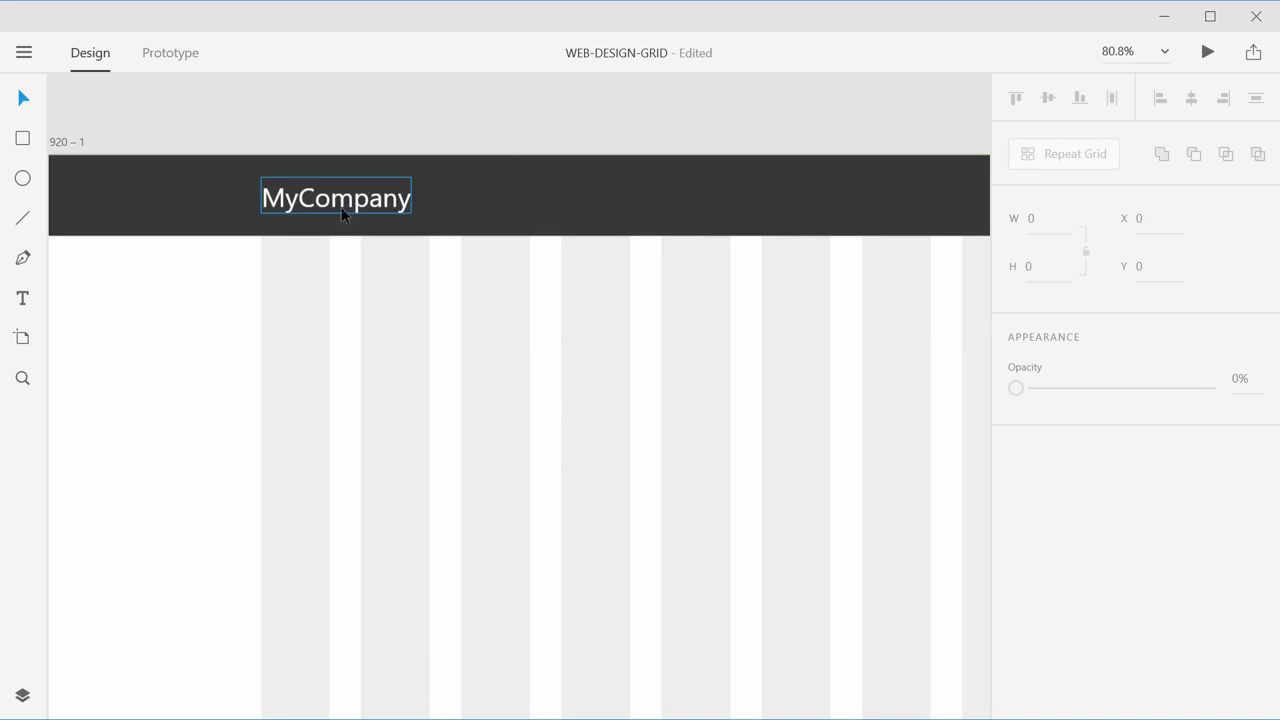
pyautogui.moveTo(350, 198); pyautogui.dragTo(350, 197)
pyautogui.click(430, 122)
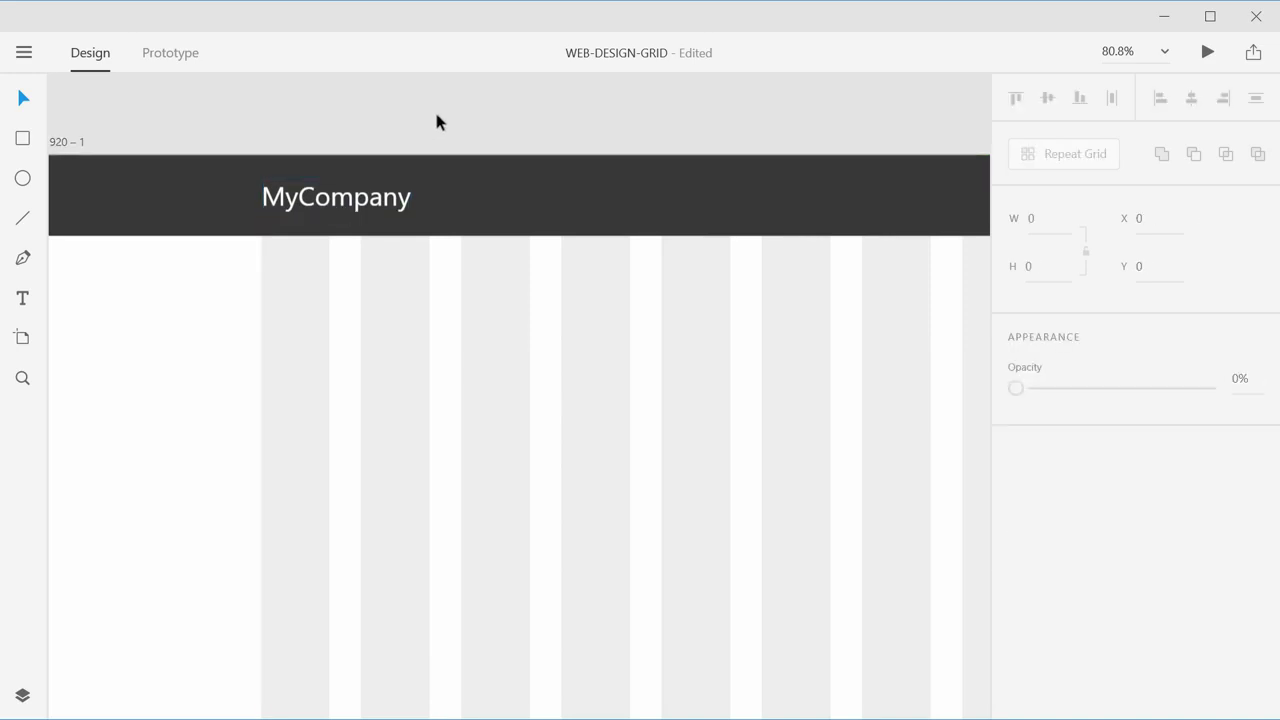
# Step: Add the text "Home" in the navigation bar at X 1159, just before the eighth grid column
pyautogui.scroll(-3, 718, 342)
pyautogui.scroll(-1, 718, 342)
pyautogui.scroll(3, 717, 340)
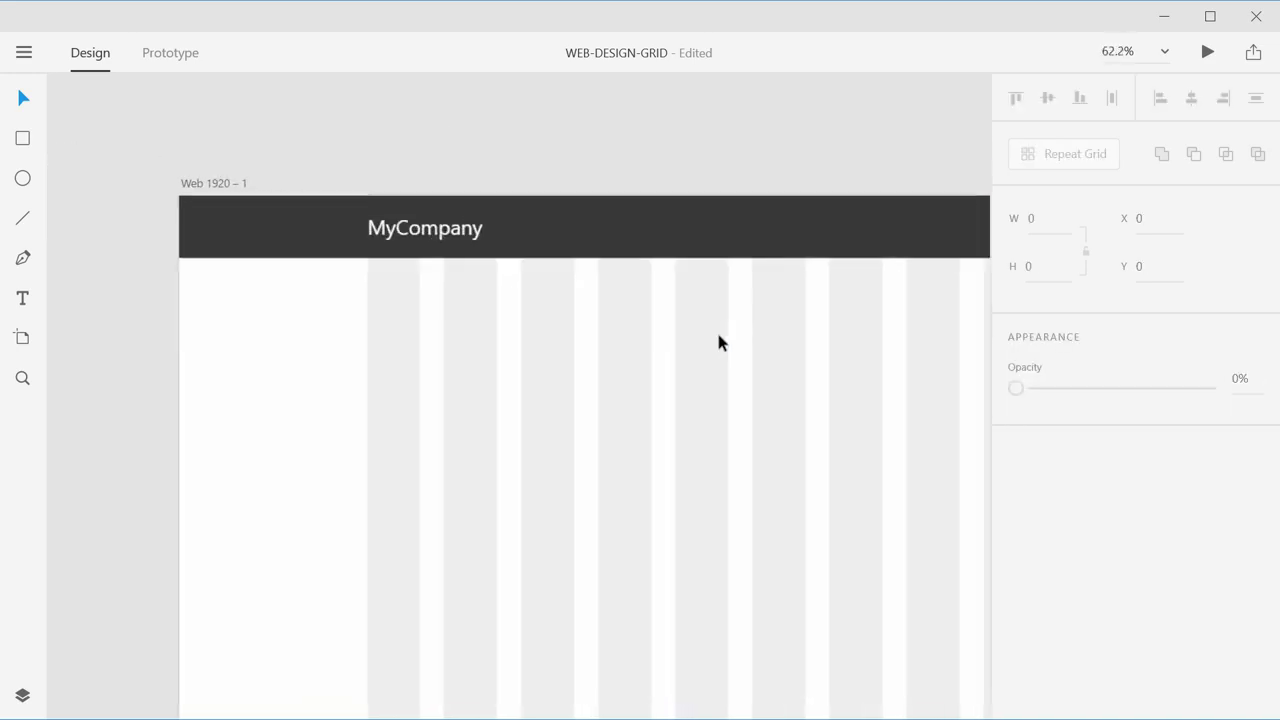
pyautogui.moveTo(717, 340); pyautogui.dragTo(646, 354)
pyautogui.scroll(2, 646, 354)
pyautogui.scroll(-3, 643, 343)
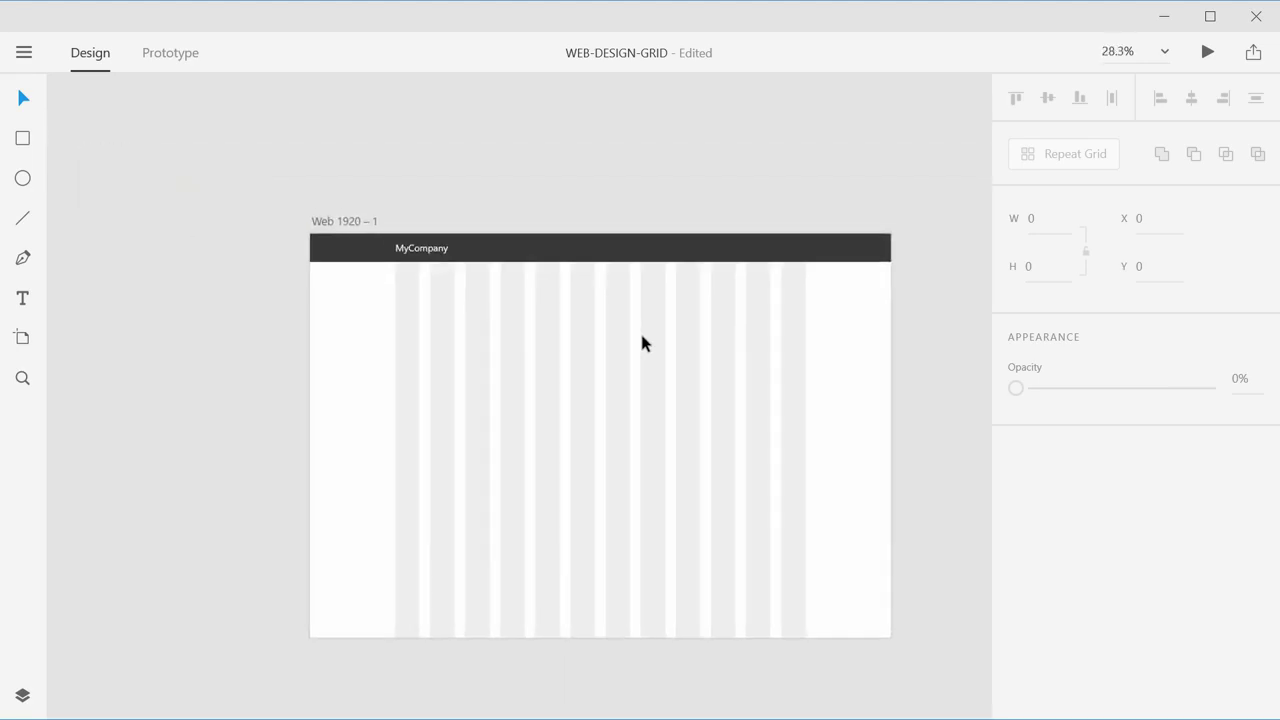
pyautogui.scroll(2, 643, 343)
pyautogui.moveTo(643, 343); pyautogui.dragTo(709, 331)
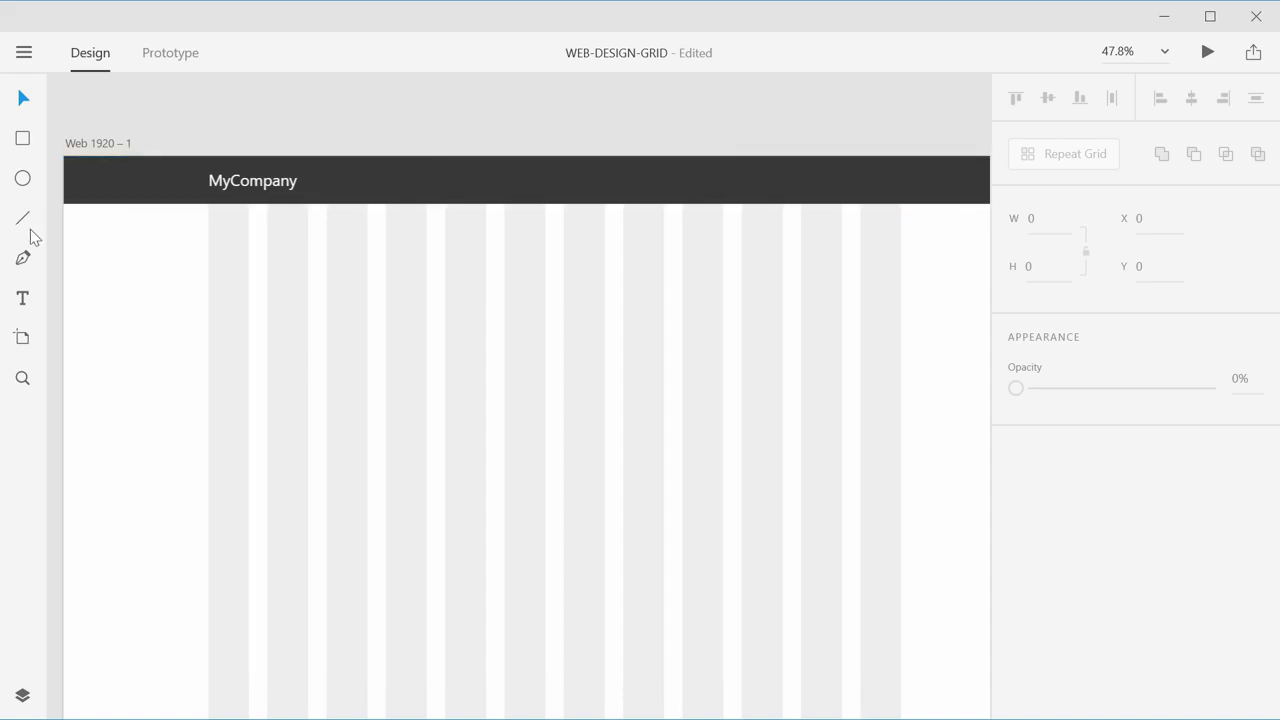
pyautogui.click(23, 298)
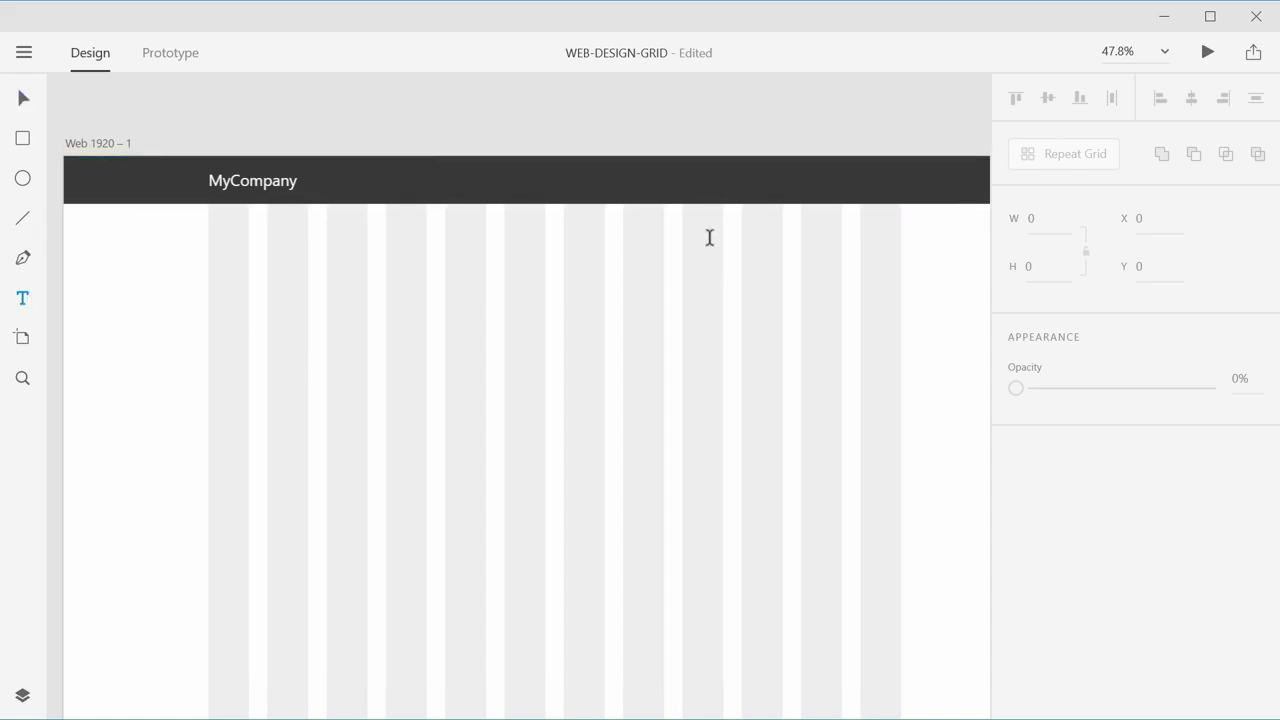
pyautogui.click(618, 181)
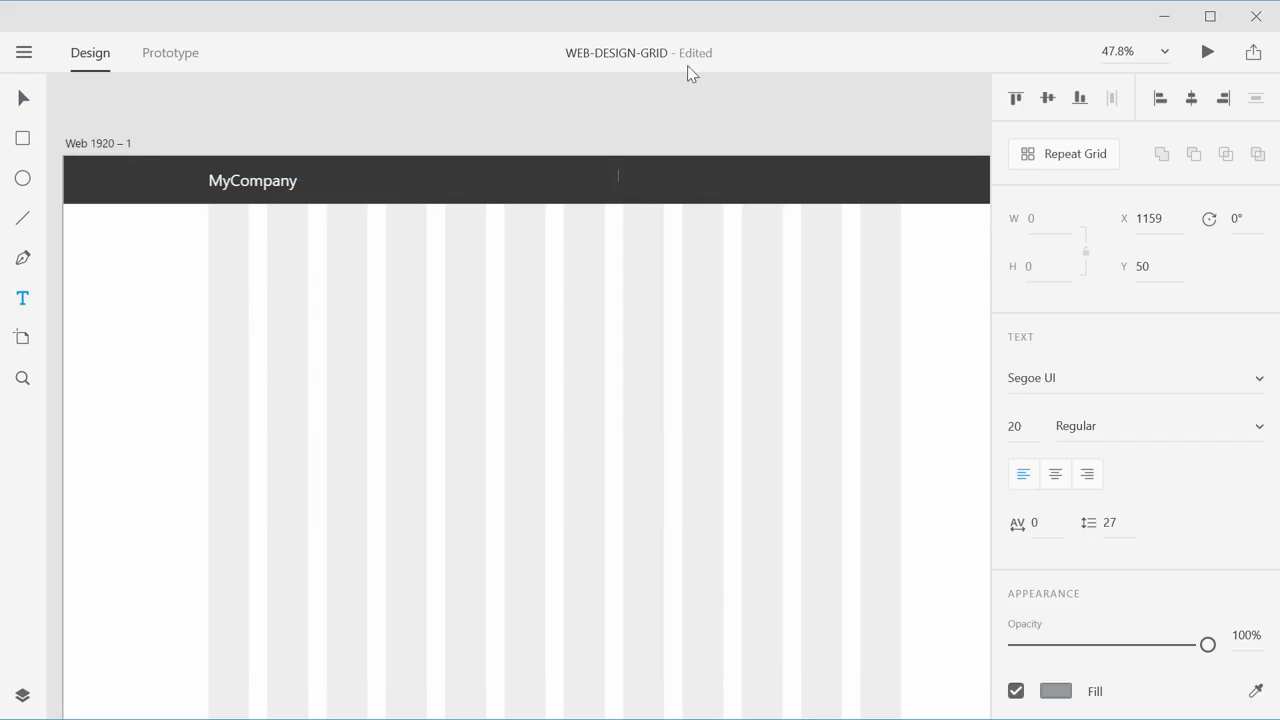
pyautogui.write('Home')
pyautogui.click(23, 97)
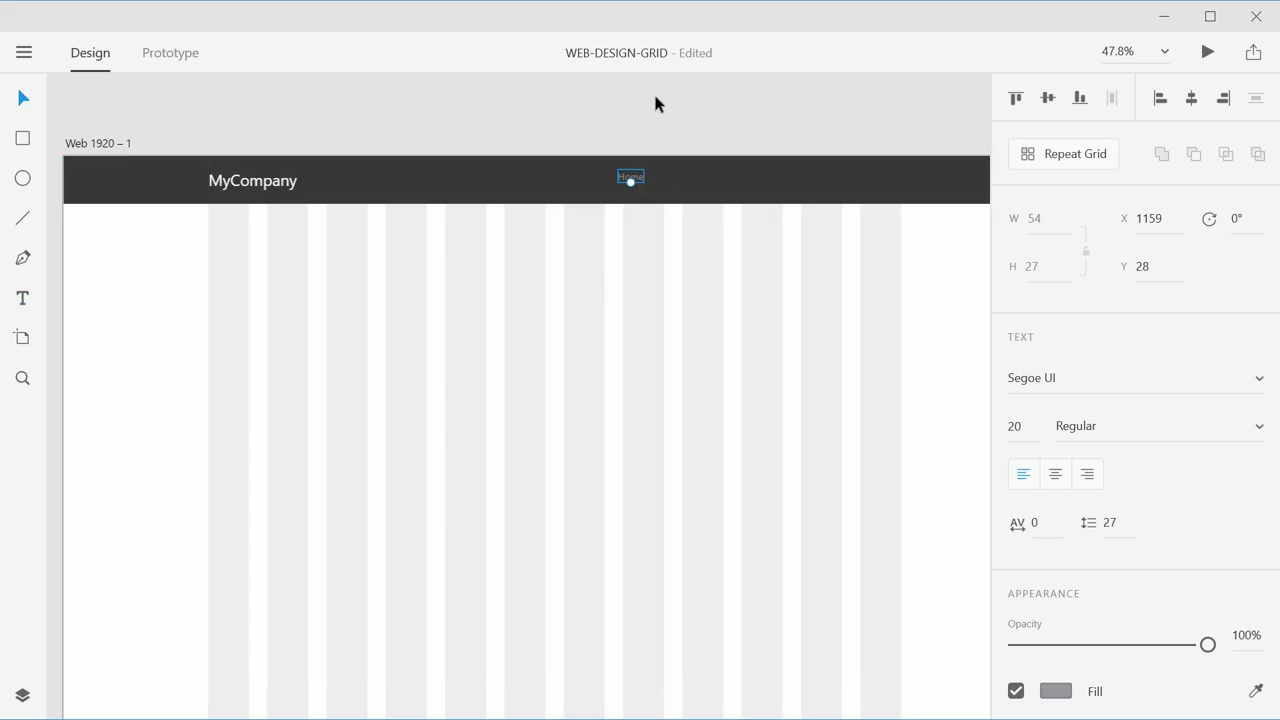
# Step: Nudge the Home text down to Y 37 to centre it vertically in the navigation bar
pyautogui.press('Down')
pyautogui.press('Down')
pyautogui.press('Down')
pyautogui.press('Down')
pyautogui.press('Down')
pyautogui.press('Down')
pyautogui.press('Down')
pyautogui.press('Down')
pyautogui.press('Down')
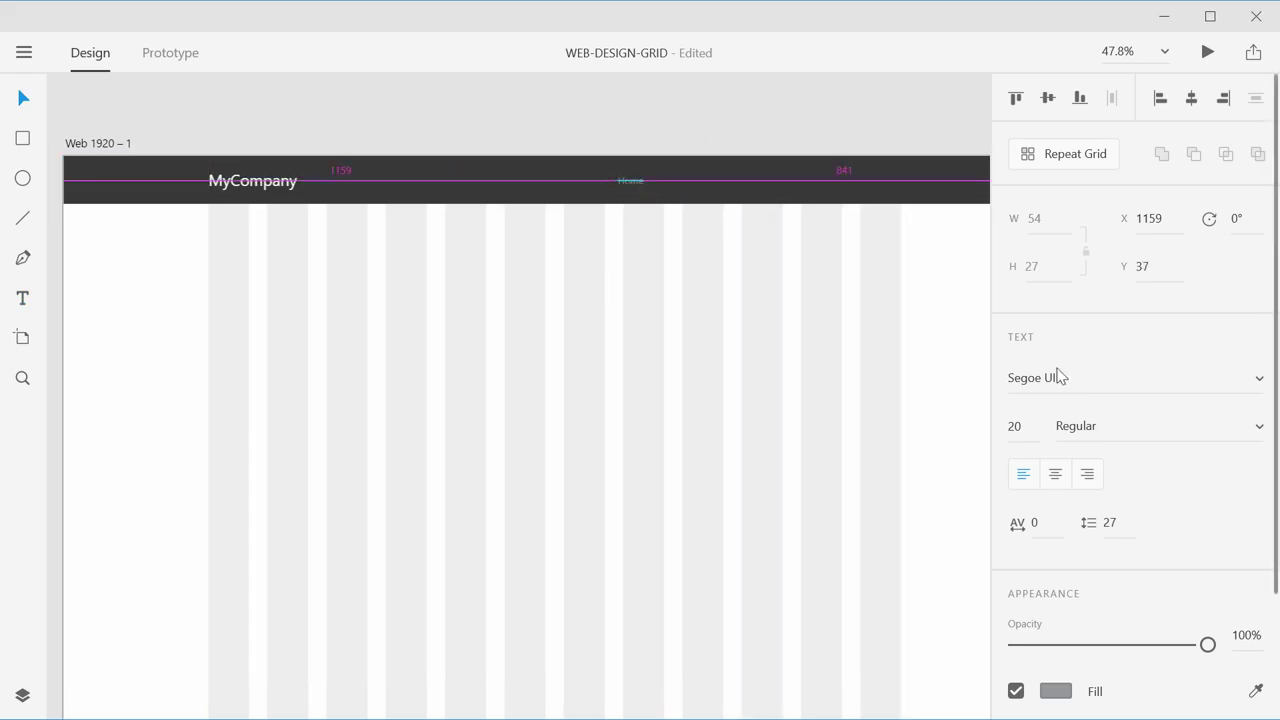
# Step: Set the Home text's font size to 27 and recentre it vertically in the bar at Y 32
pyautogui.click(1028, 425)
pyautogui.write('26')
pyautogui.press('Return')
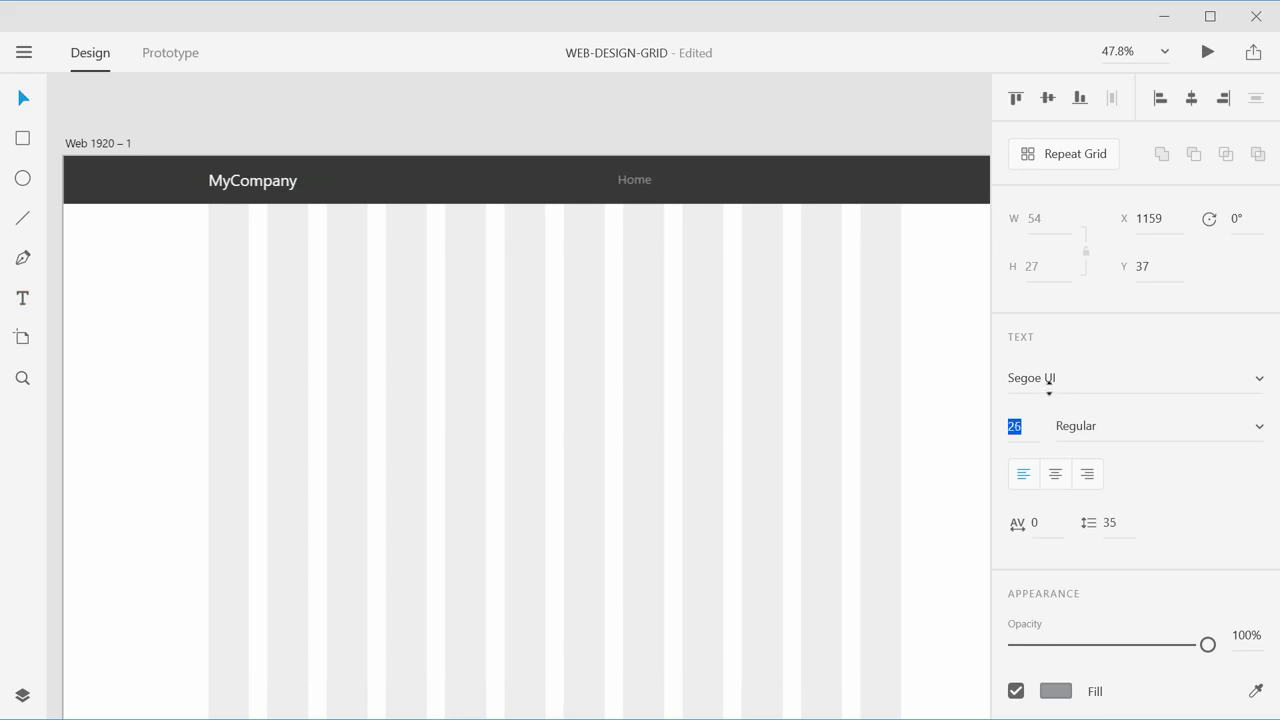
pyautogui.click(1011, 426)
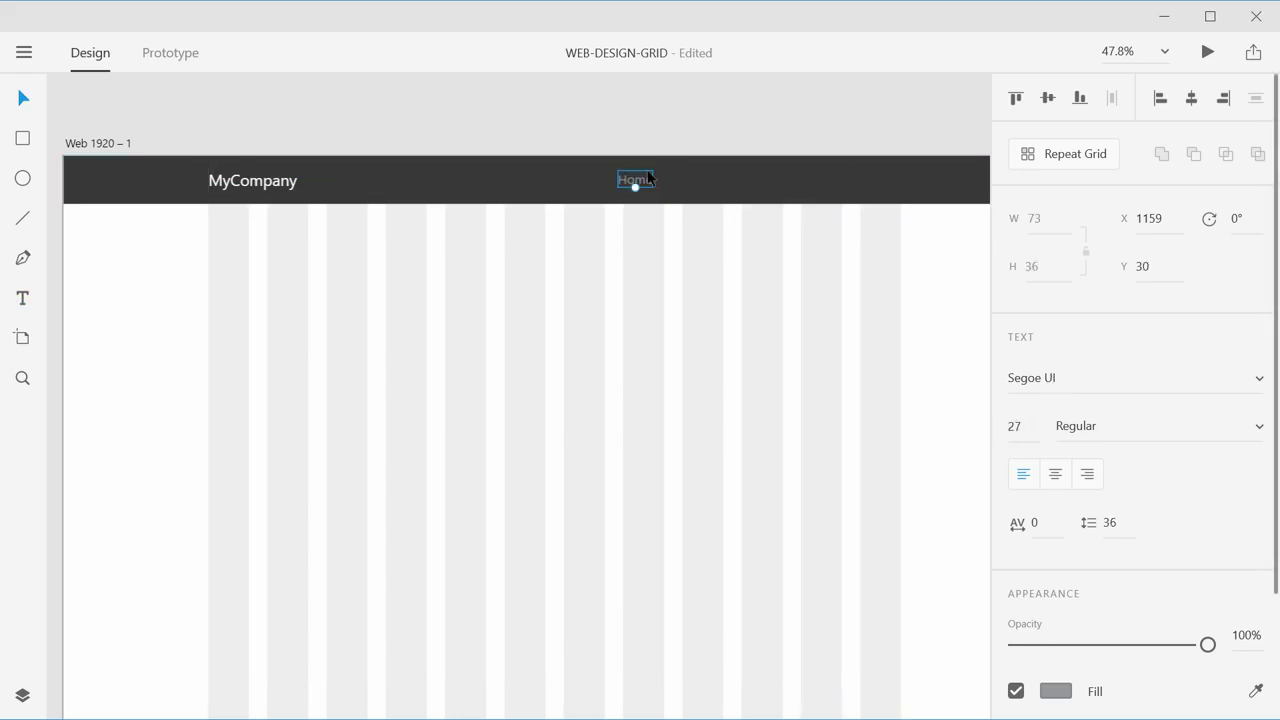
pyautogui.click(726, 143)
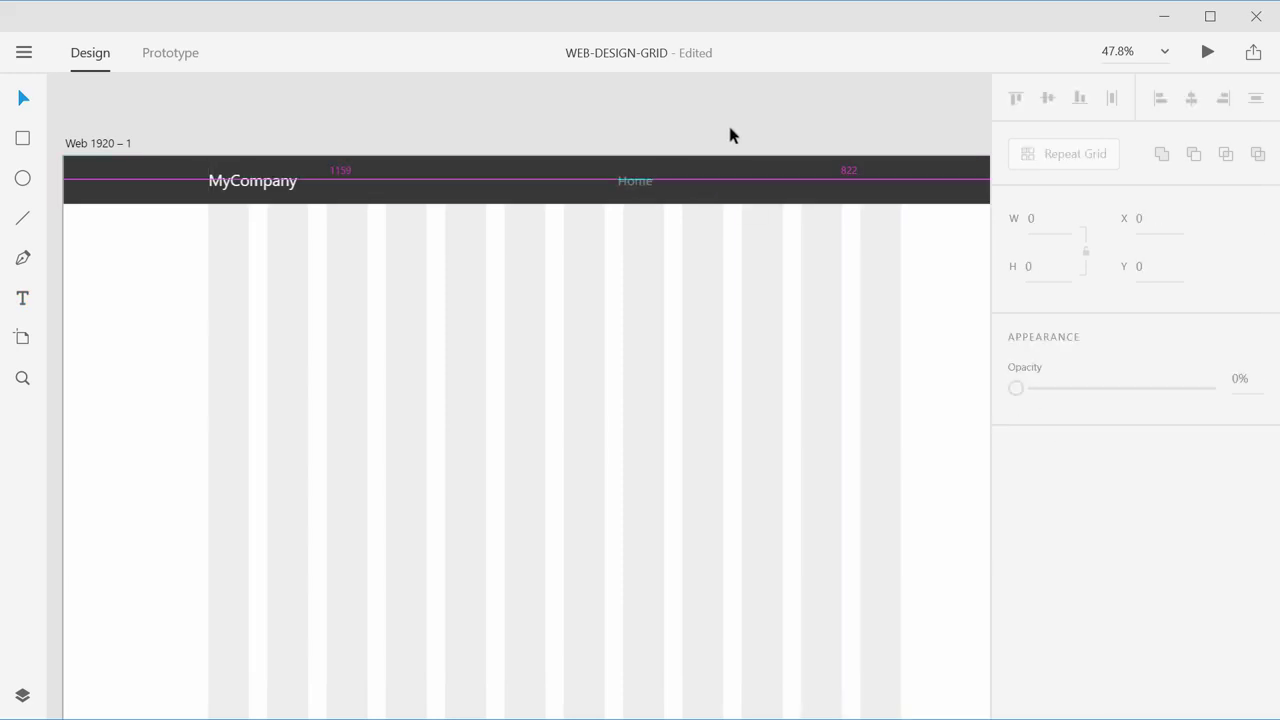
# Step: Change the Home text's fill to the light grey #BFBFBF
pyautogui.click(633, 187)
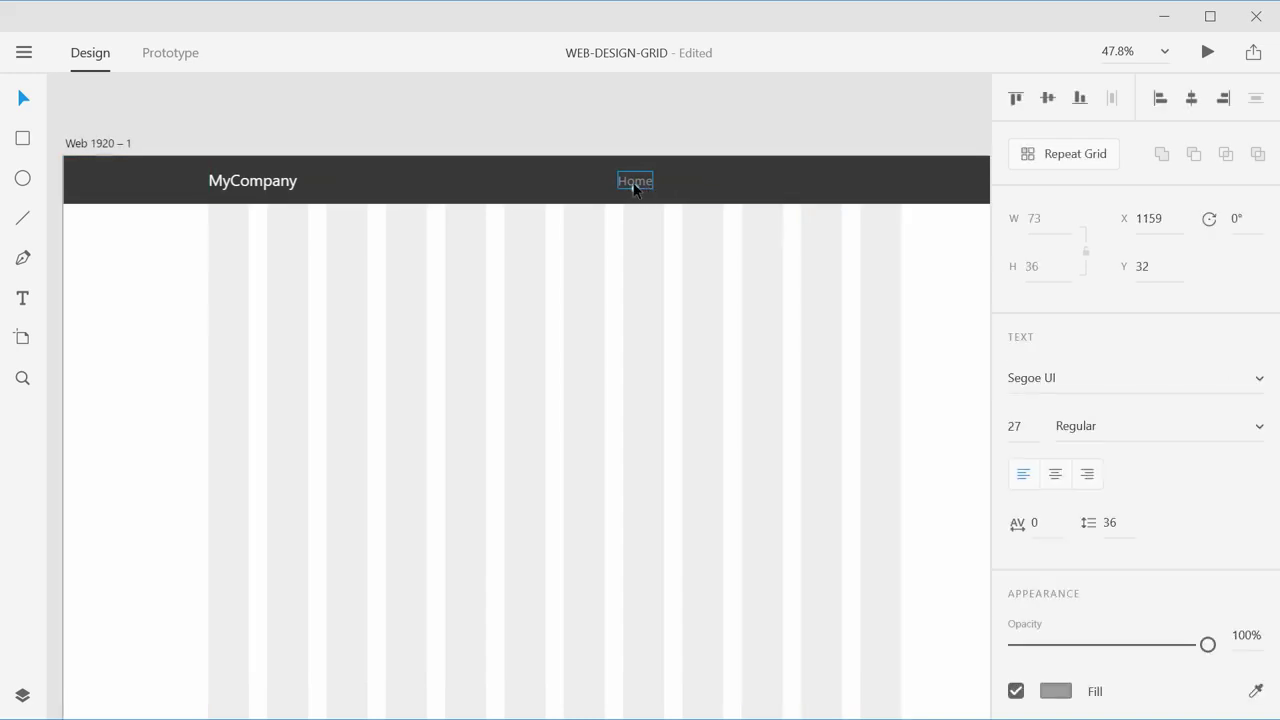
pyautogui.click(1056, 690)
pyautogui.click(791, 463)
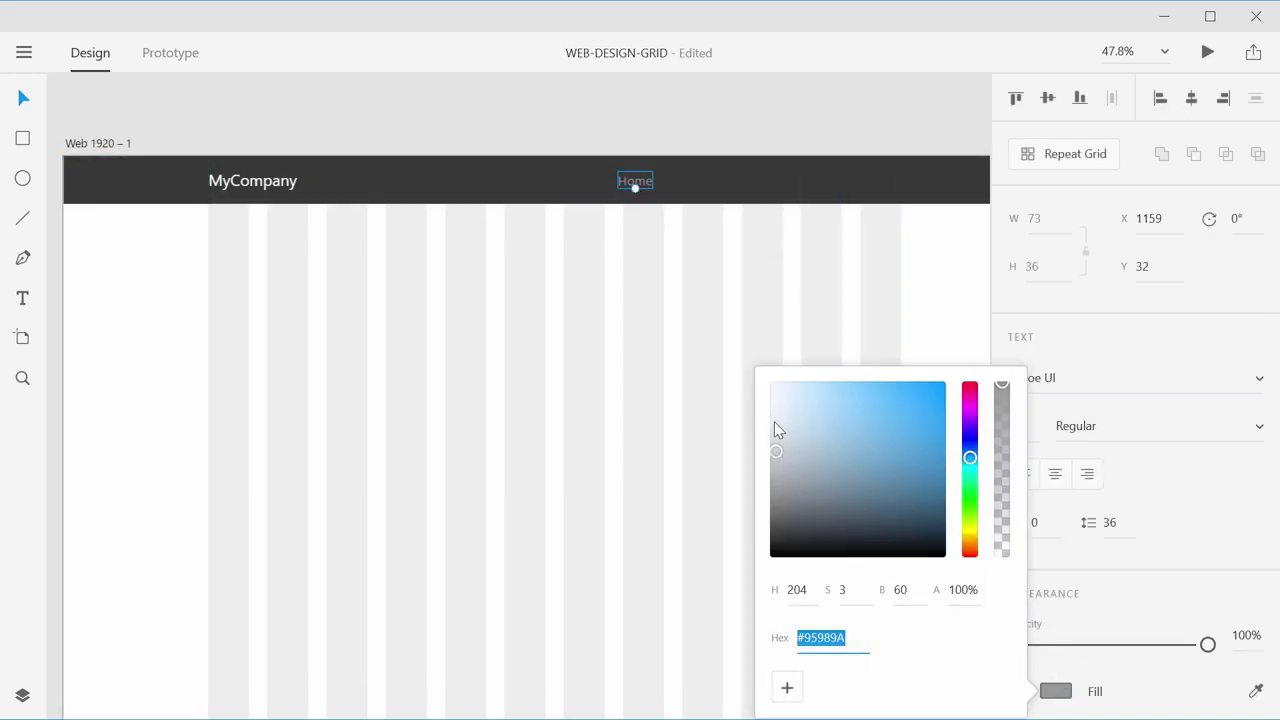
pyautogui.moveTo(774, 422)
pyautogui.mouseDown()
pyautogui.moveTo(757, 414)
pyautogui.moveTo(759, 426)
pyautogui.mouseUp()
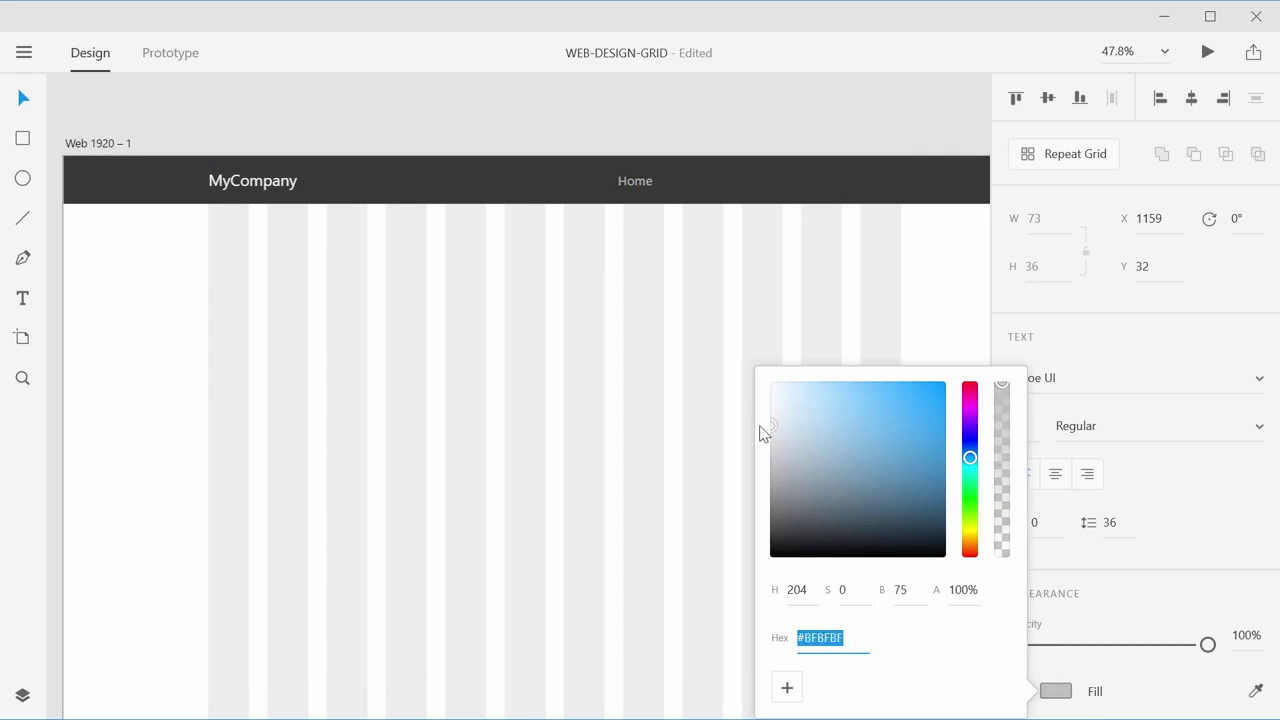
pyautogui.click(858, 642)
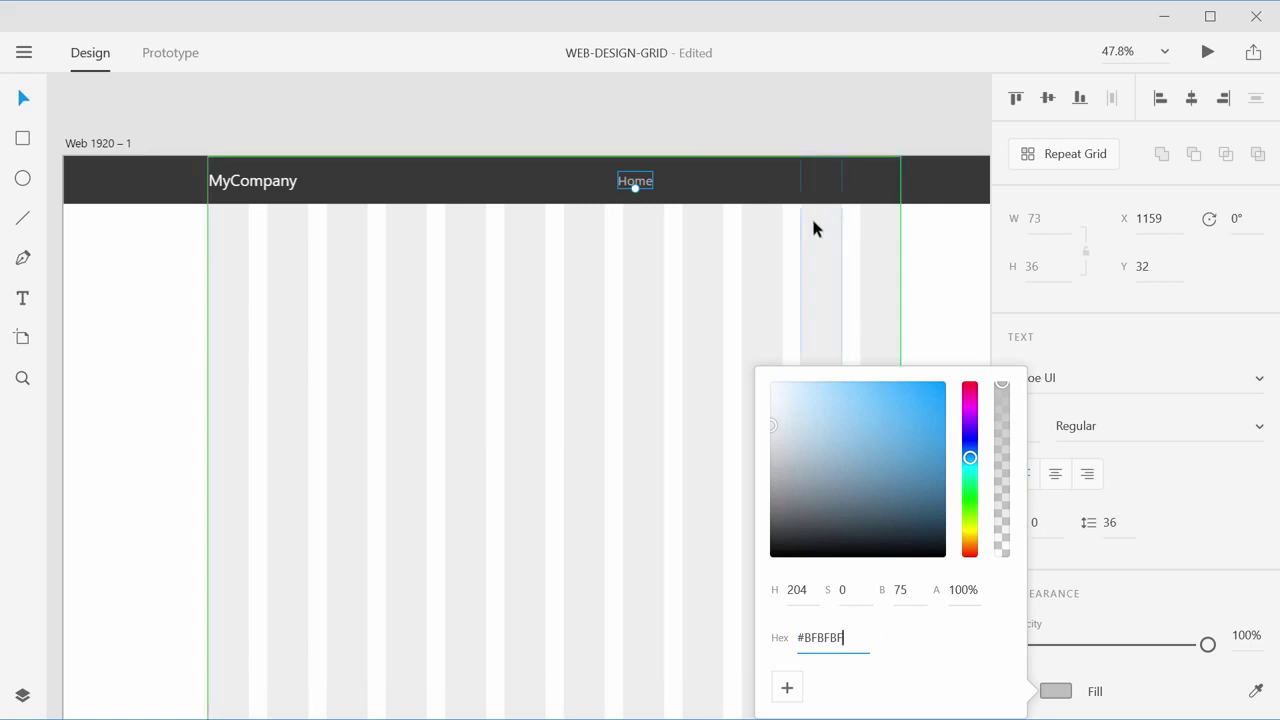
pyautogui.click(682, 144)
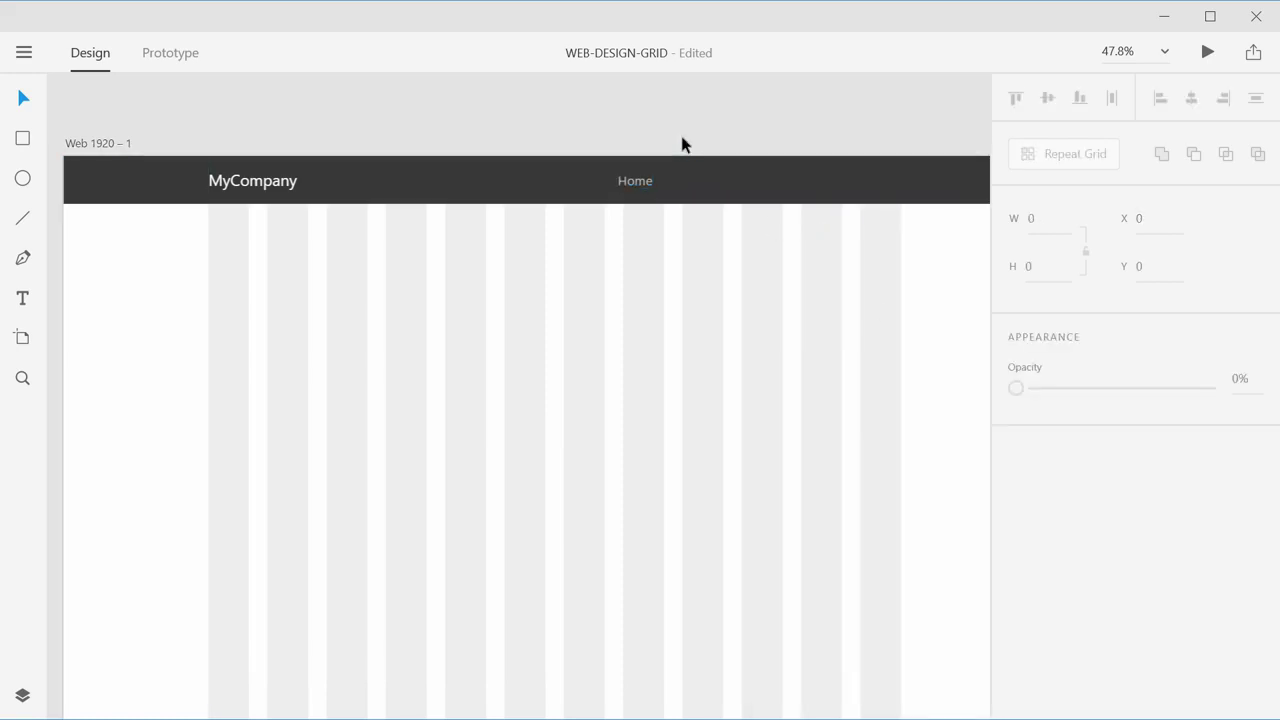
# Step: Duplicate the Home link along the bar to X 1308 and change the copy's text to "About"
pyautogui.click(634, 184)
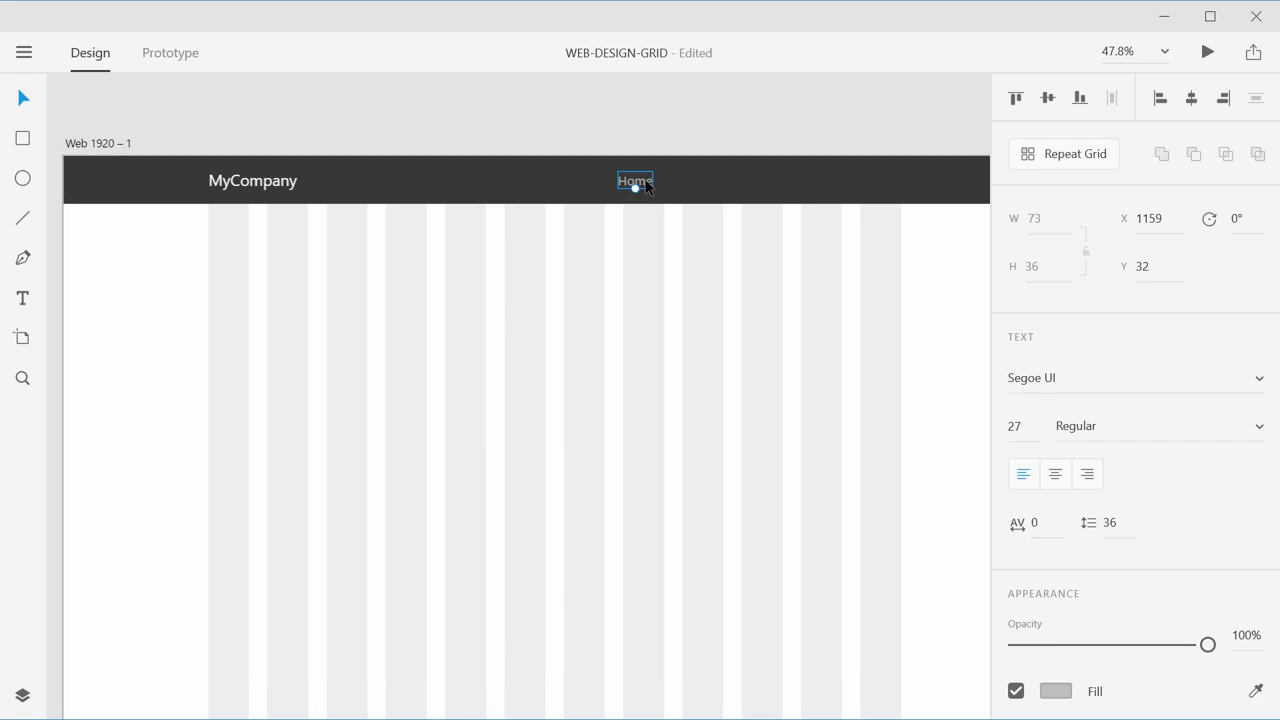
pyautogui.moveTo(645, 186); pyautogui.dragTo(708, 183)
pyautogui.doubleClick(711, 189)
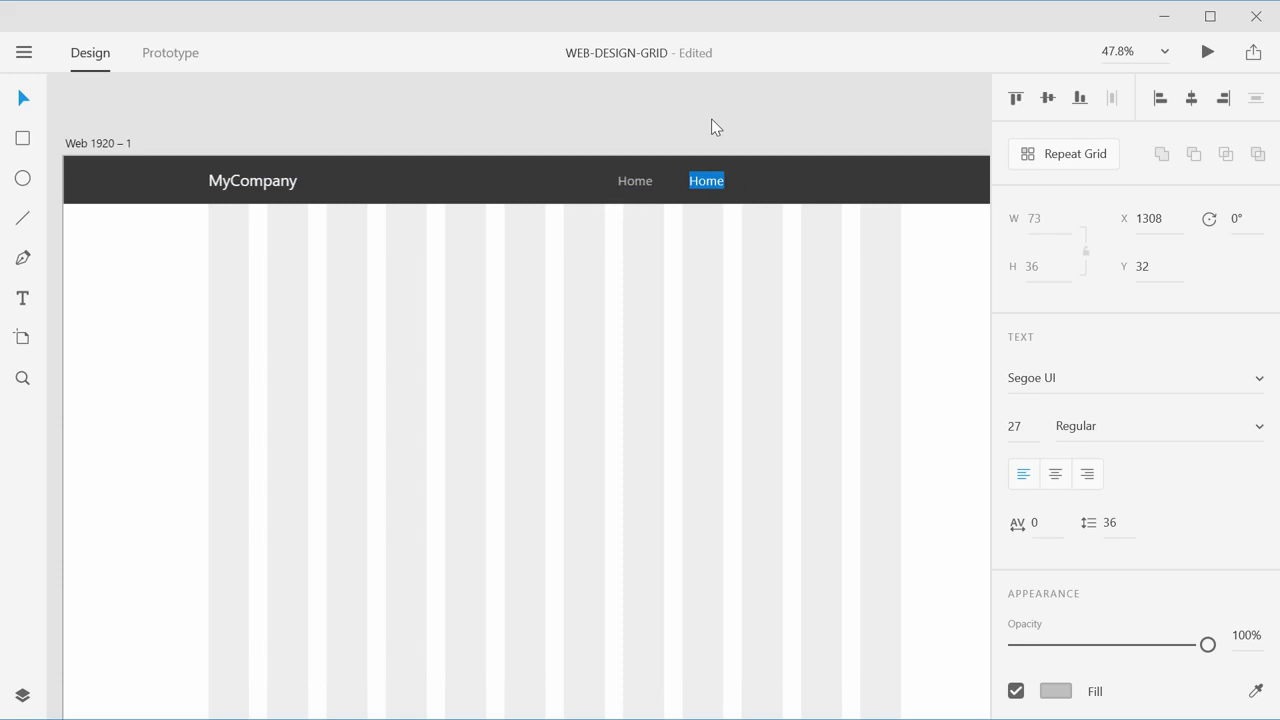
pyautogui.write('About')
pyautogui.click(20, 100)
# Step: Duplicate the About link along the navigation bar to X 1458 and change the copy's text to "Features"
pyautogui.moveTo(713, 178); pyautogui.dragTo(777, 186)
pyautogui.doubleClick(777, 186)
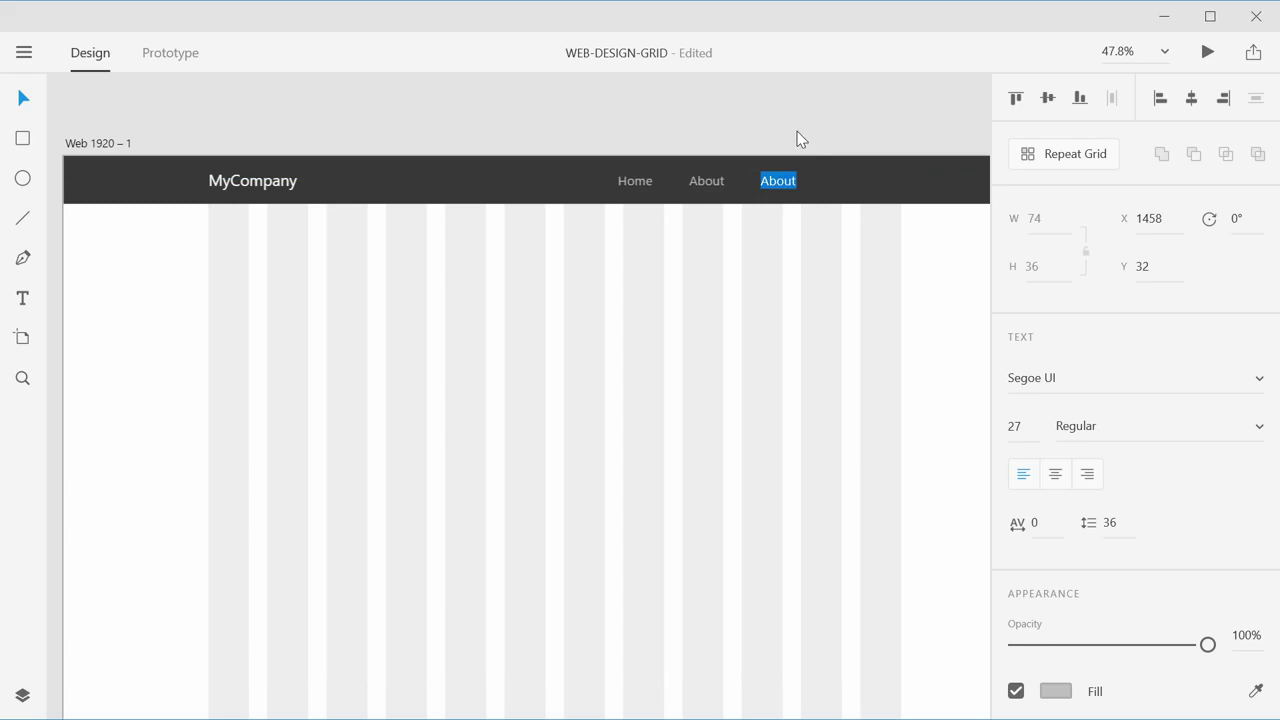
pyautogui.write('Features')
pyautogui.press('Escape')
# Step: Duplicate the Features link along the bar to X 1635 and change the copy's text to "FAQ"
pyautogui.moveTo(800, 188); pyautogui.dragTo(885, 188)
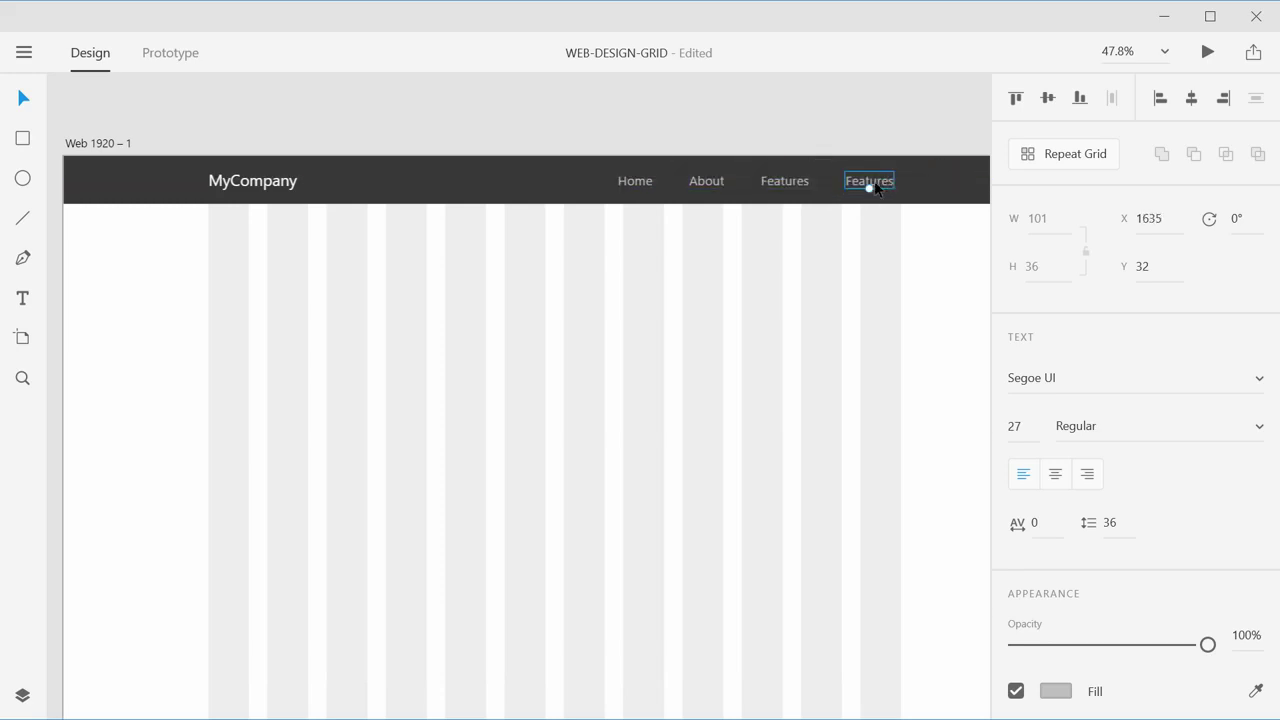
pyautogui.doubleClick(872, 186)
pyautogui.write('FAQ')
pyautogui.press('Escape')
pyautogui.click(901, 116)
# Step: Move the Home, About, Features and FAQ links together along the bar so they start at X 982
pyautogui.click(852, 180)
pyautogui.keyDown('shift'); pyautogui.click(785, 181); pyautogui.keyUp('shift')
pyautogui.keyDown('shift'); pyautogui.click(718, 186); pyautogui.keyUp('shift')
pyautogui.keyDown('shift'); pyautogui.click(642, 181); pyautogui.keyUp('shift')
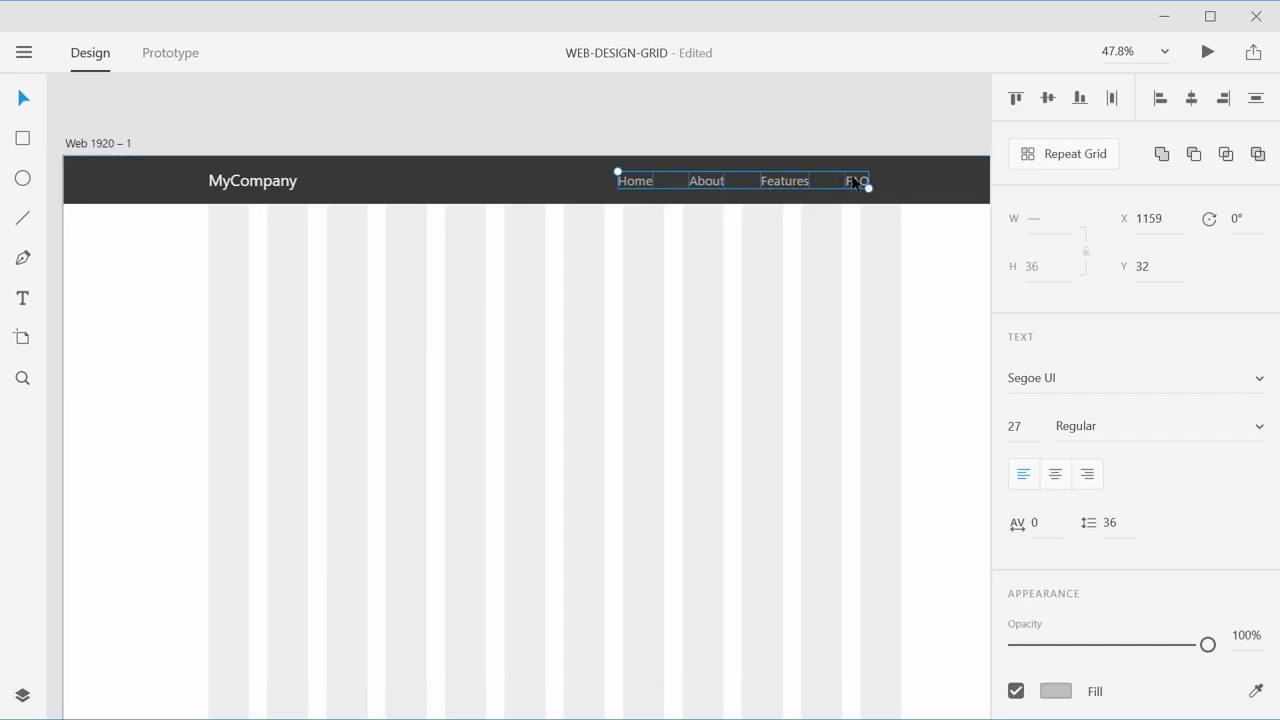
pyautogui.moveTo(852, 183); pyautogui.dragTo(769, 183)
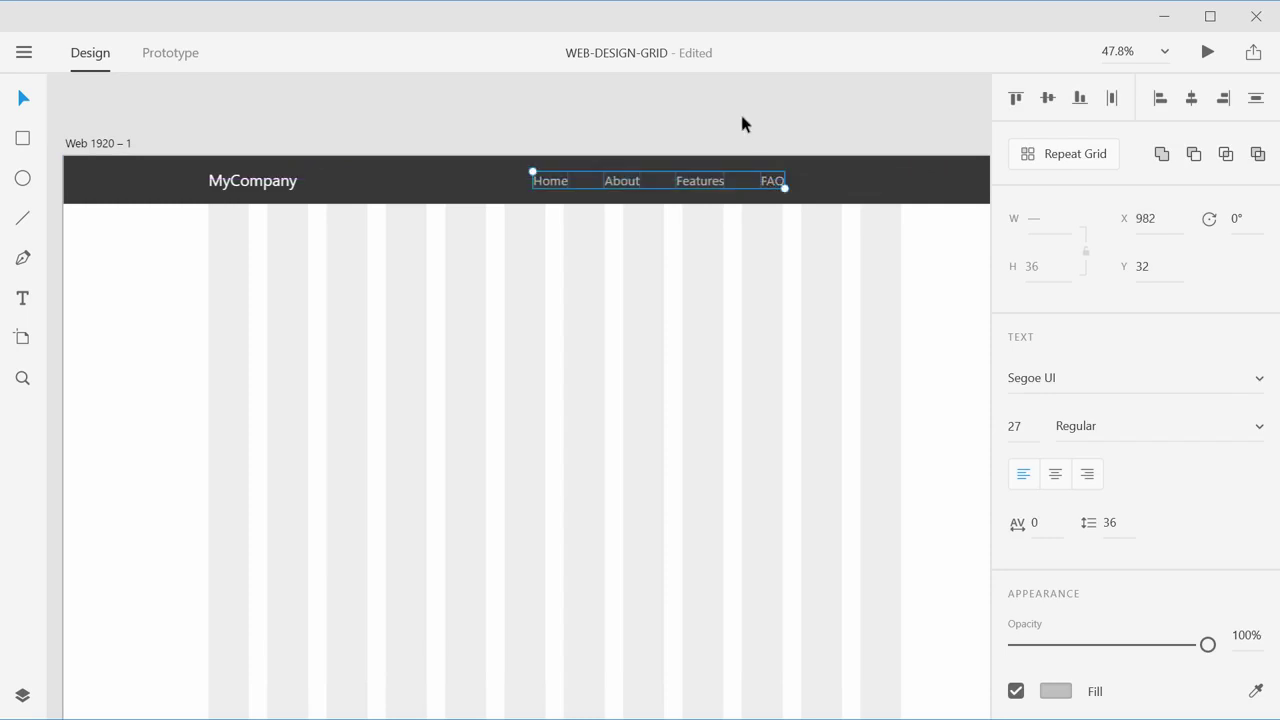
pyautogui.click(744, 115)
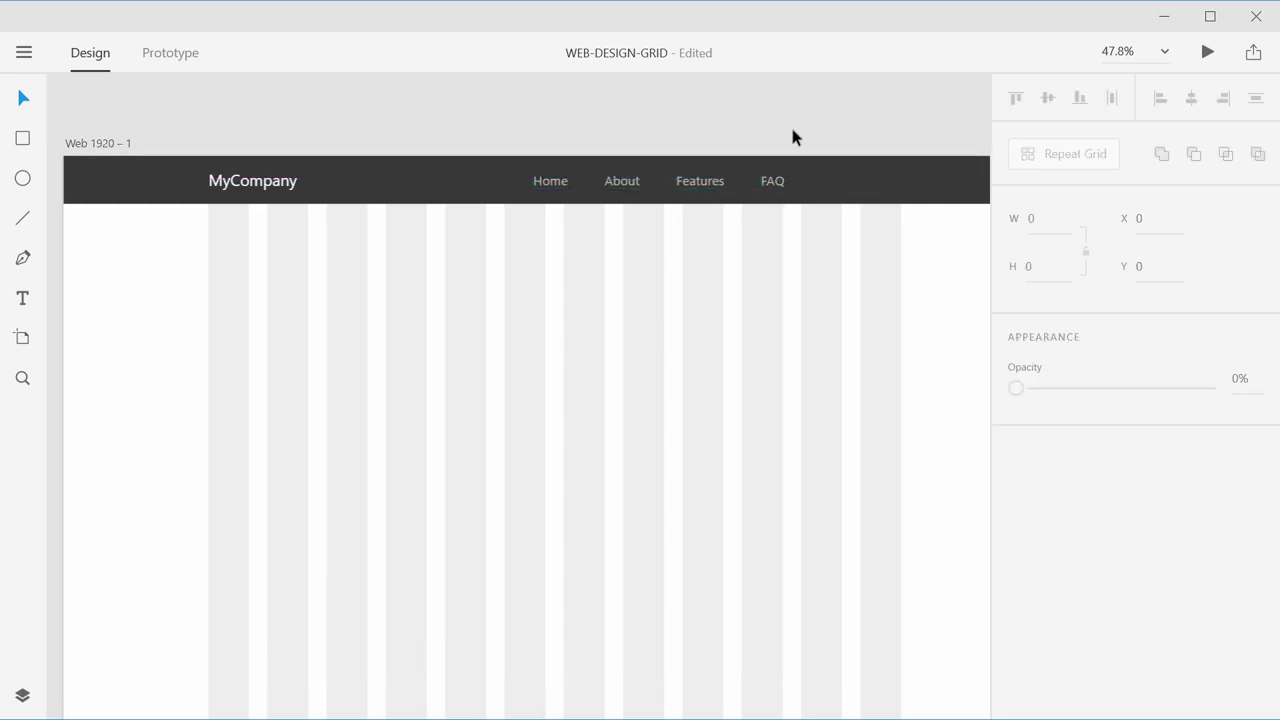
# Step: Set the font size of all four menu links to 25
pyautogui.doubleClick(772, 181)
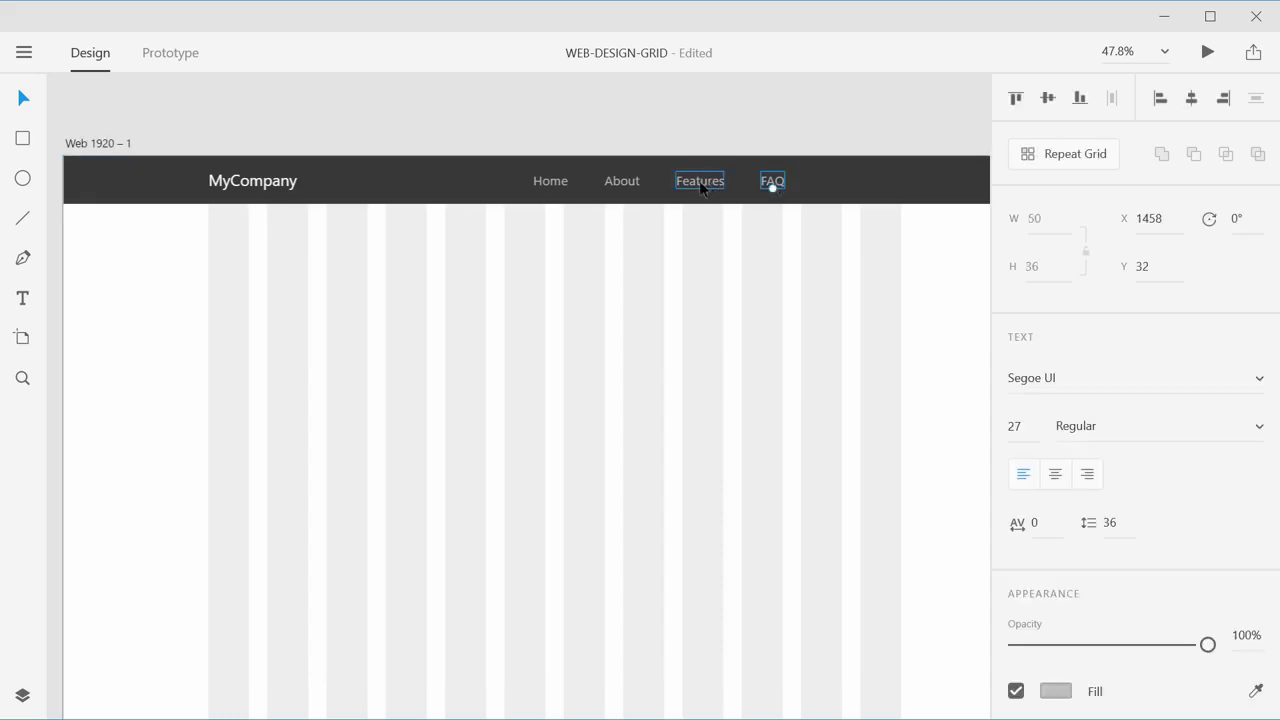
pyautogui.keyDown('shift'); pyautogui.click(700, 182); pyautogui.keyUp('shift')
pyautogui.keyDown('shift'); pyautogui.click(612, 186); pyautogui.keyUp('shift')
pyautogui.keyDown('shift'); pyautogui.click(550, 183); pyautogui.keyUp('shift')
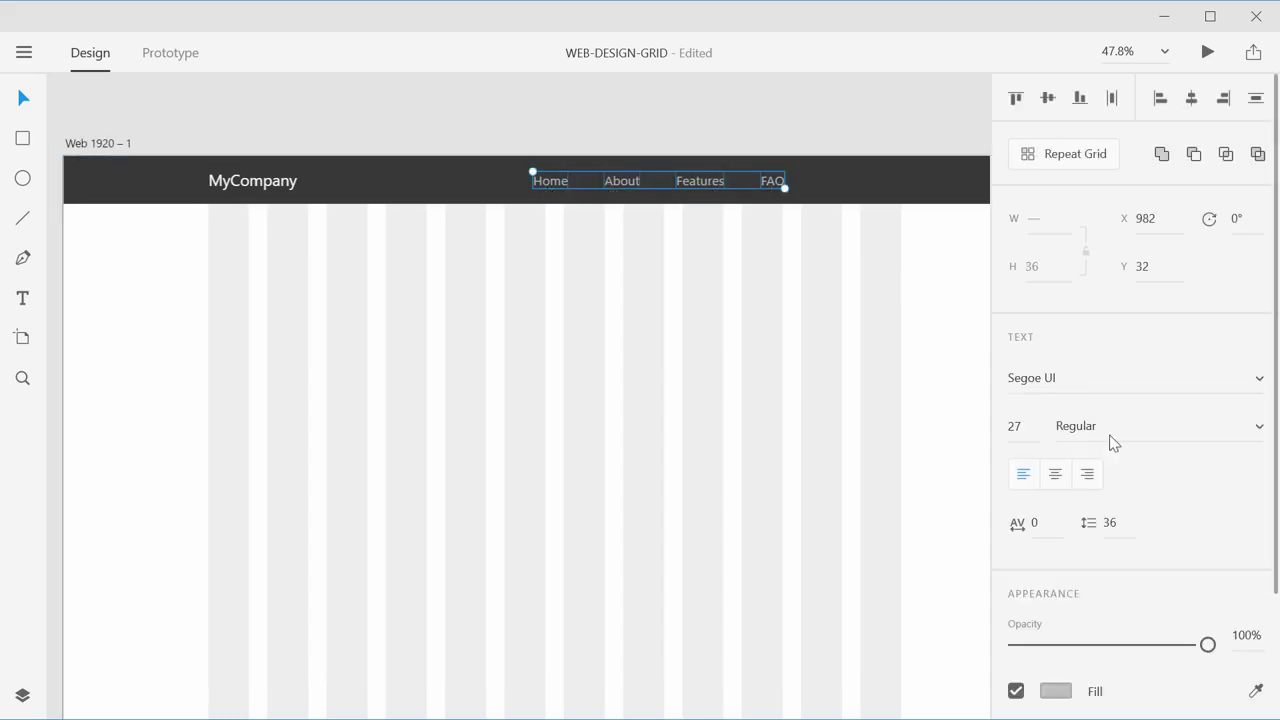
pyautogui.click(1006, 429)
pyautogui.write('25')
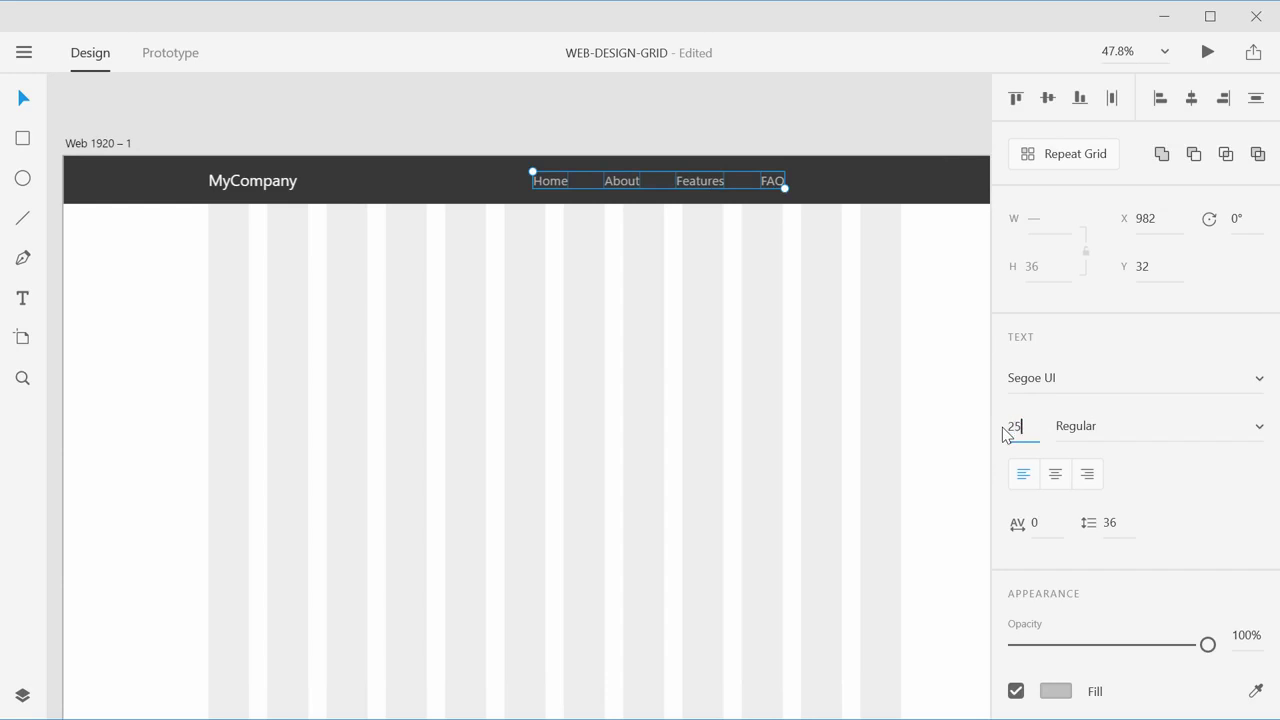
pyautogui.press('Return')
pyautogui.click(808, 121)
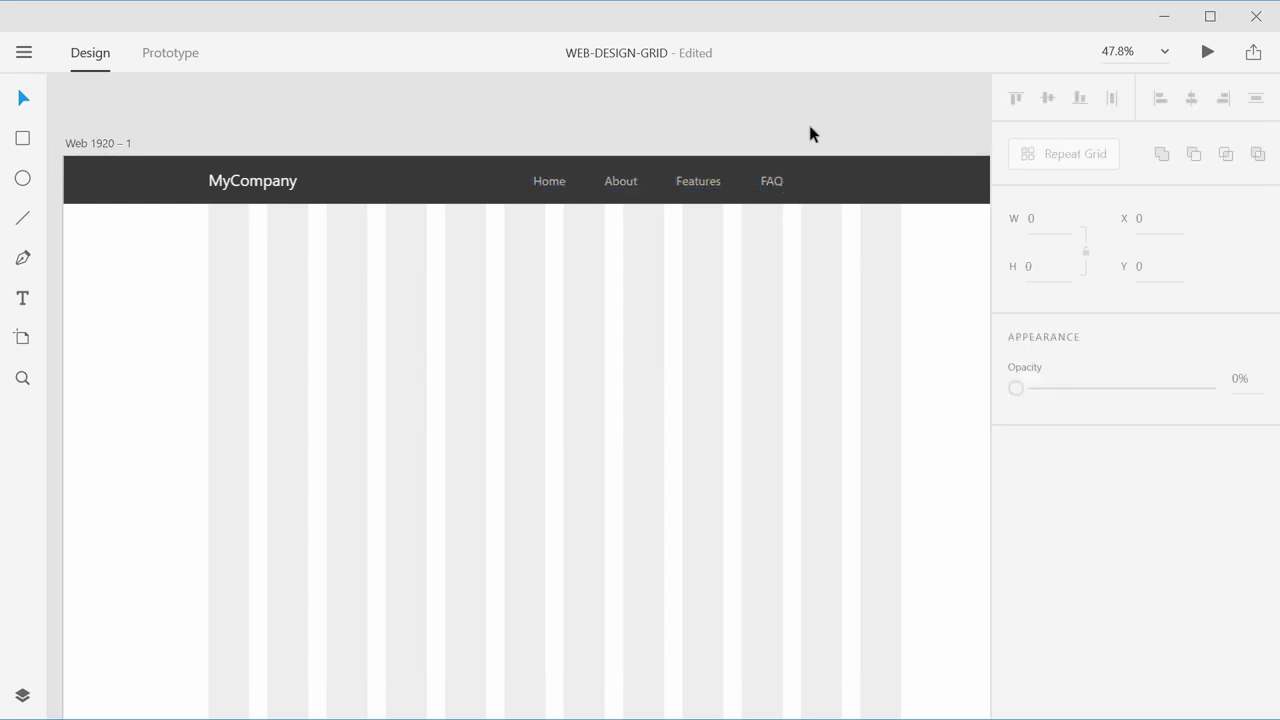
# Step: Switch to the Bulma documentation in the browser, review the Nav example and open the Button page under Elements
pyautogui.scroll(2, 865, 230)
pyautogui.scroll(3, 758, 230)
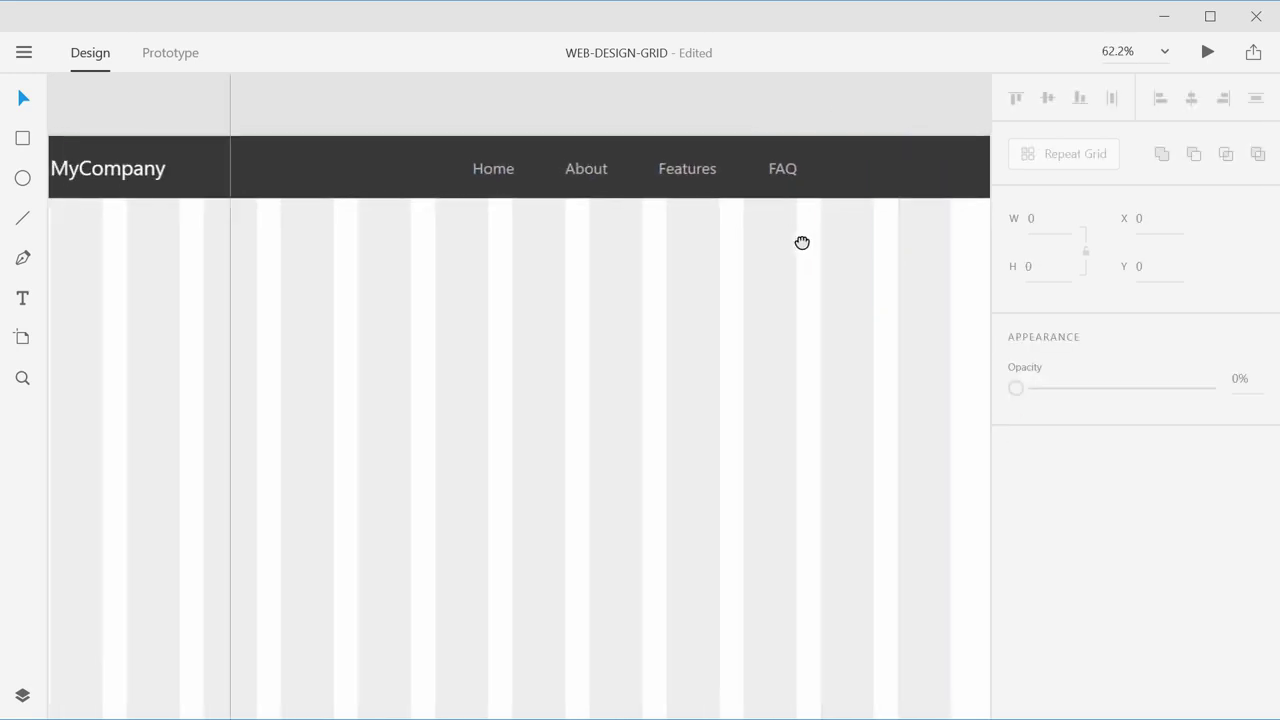
pyautogui.moveTo(803, 243); pyautogui.dragTo(549, 259)
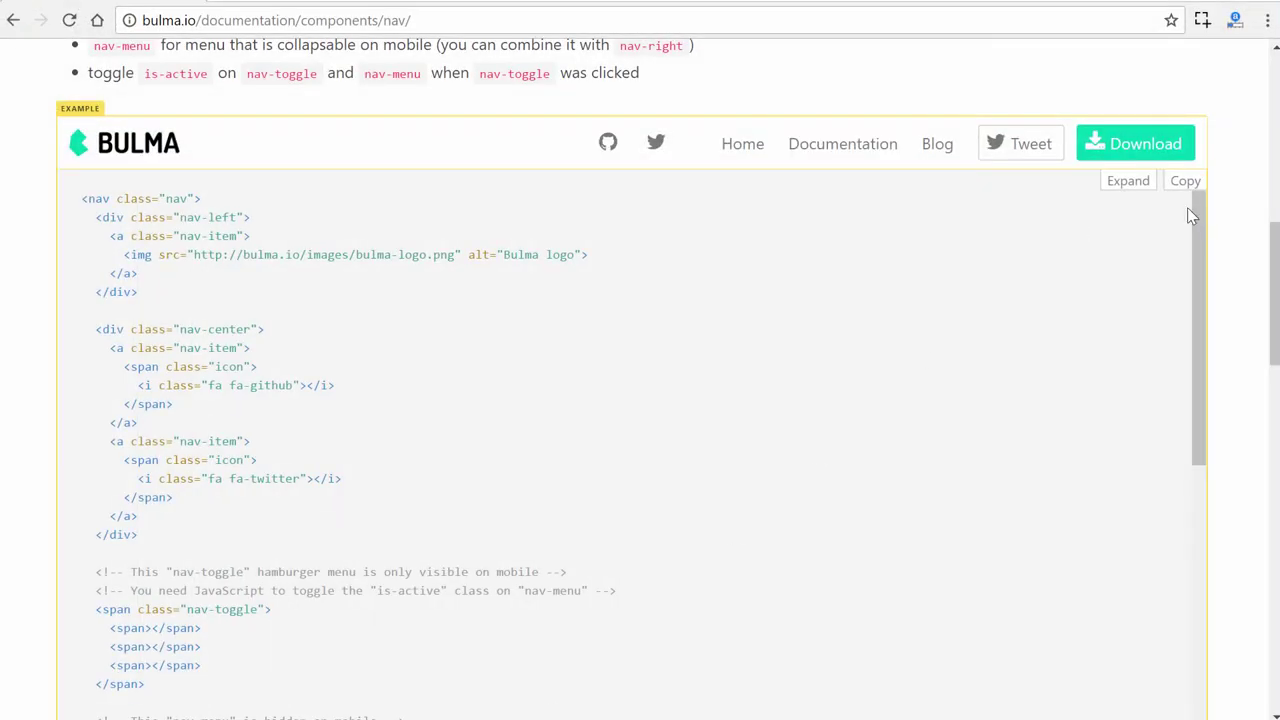
pyautogui.scroll(5, 1189, 214)
pyautogui.scroll(-2, 1150, 370)
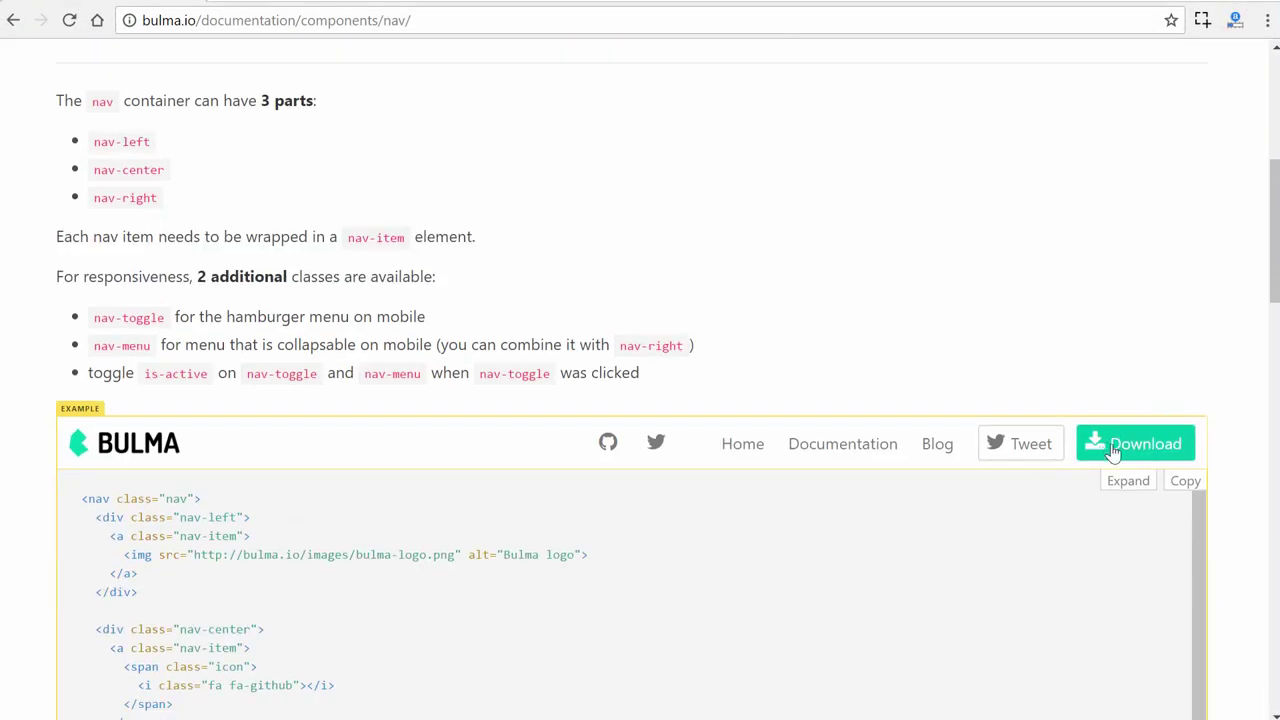
pyautogui.scroll(5, 717, 209)
pyautogui.scroll(-2, 360, 279)
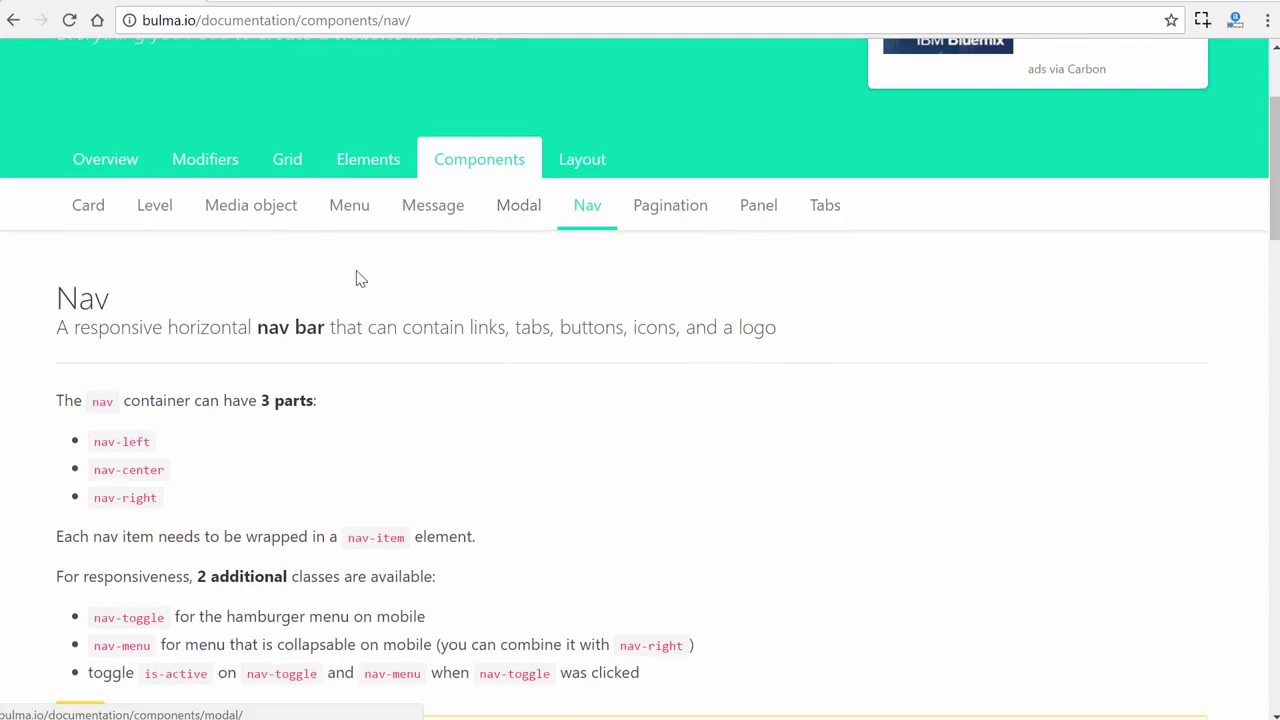
pyautogui.click(368, 168)
pyautogui.click(153, 405)
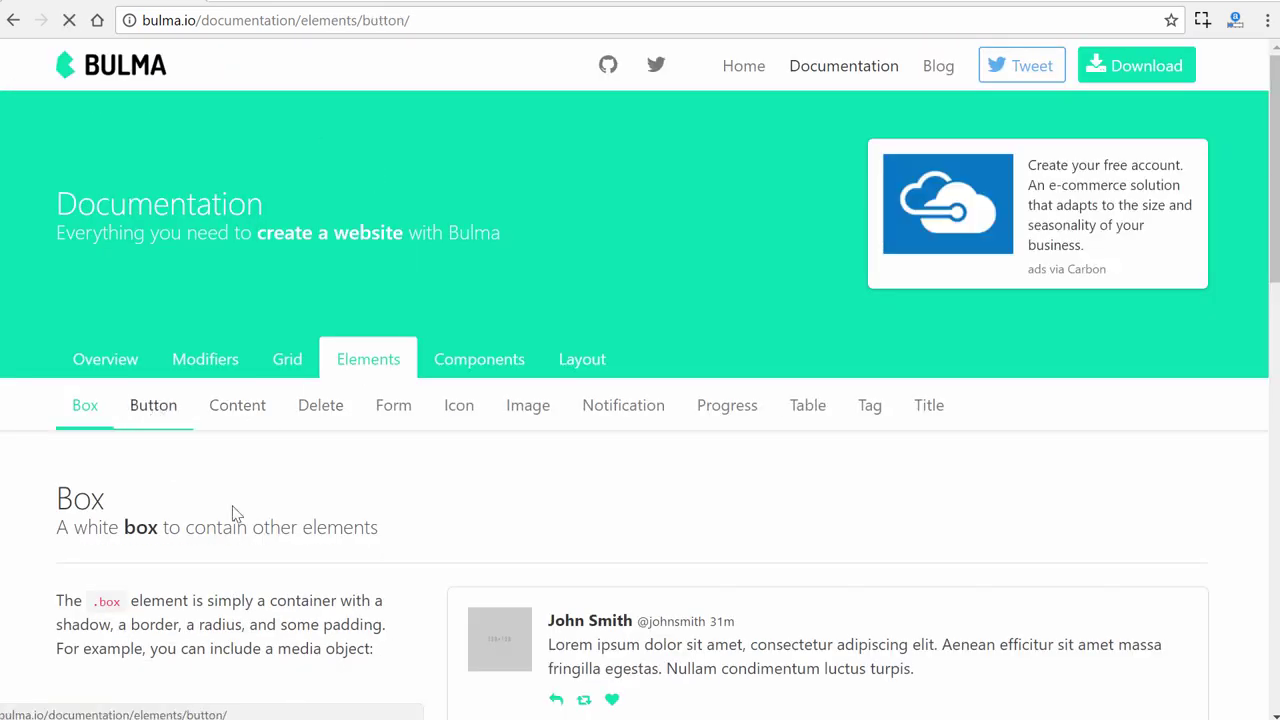
# Step: Examine the button colours, sizes, outlined and inverted styles, and states in the Bulma documentation
pyautogui.scroll(-5, 782, 478)
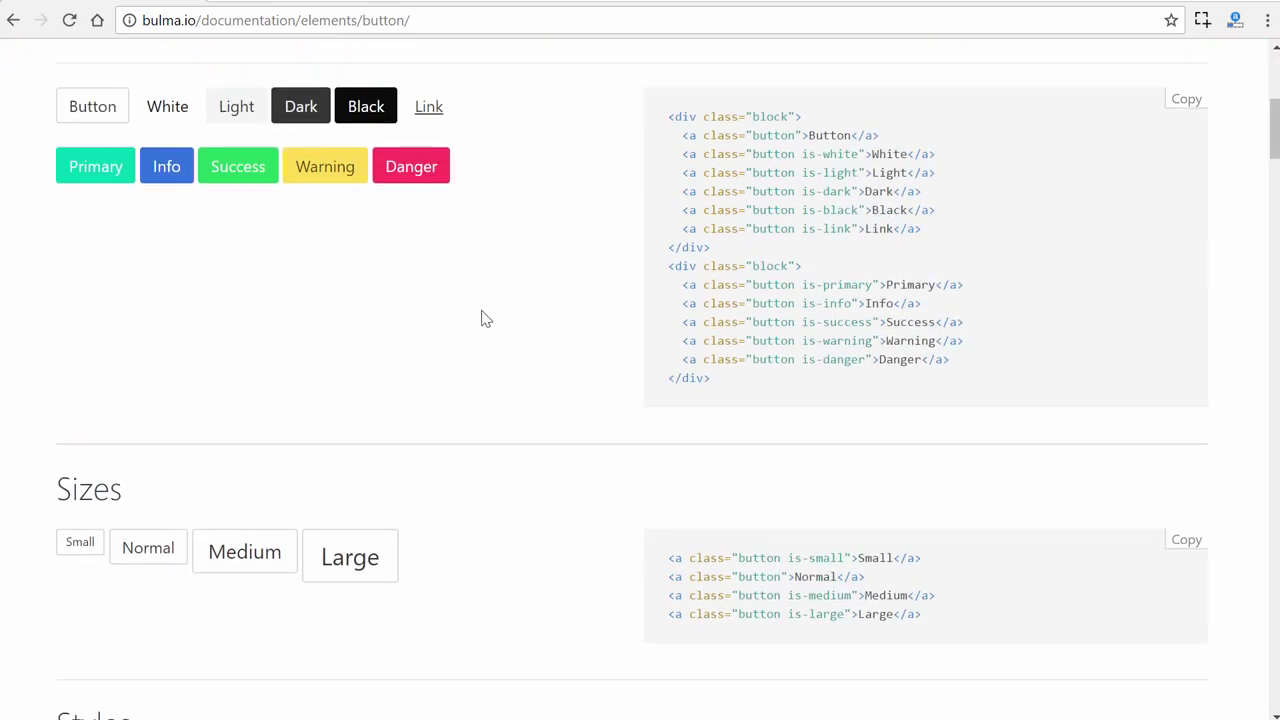
pyautogui.scroll(1, 515, 343)
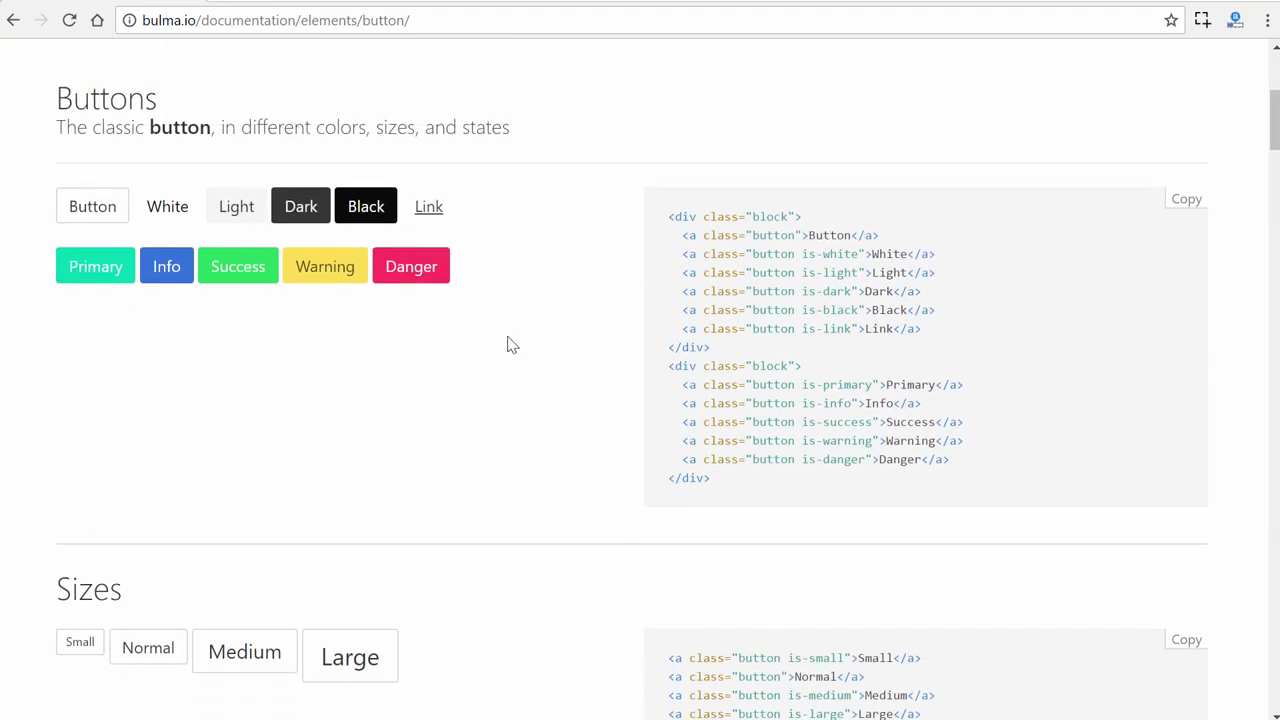
pyautogui.scroll(-5, 510, 345)
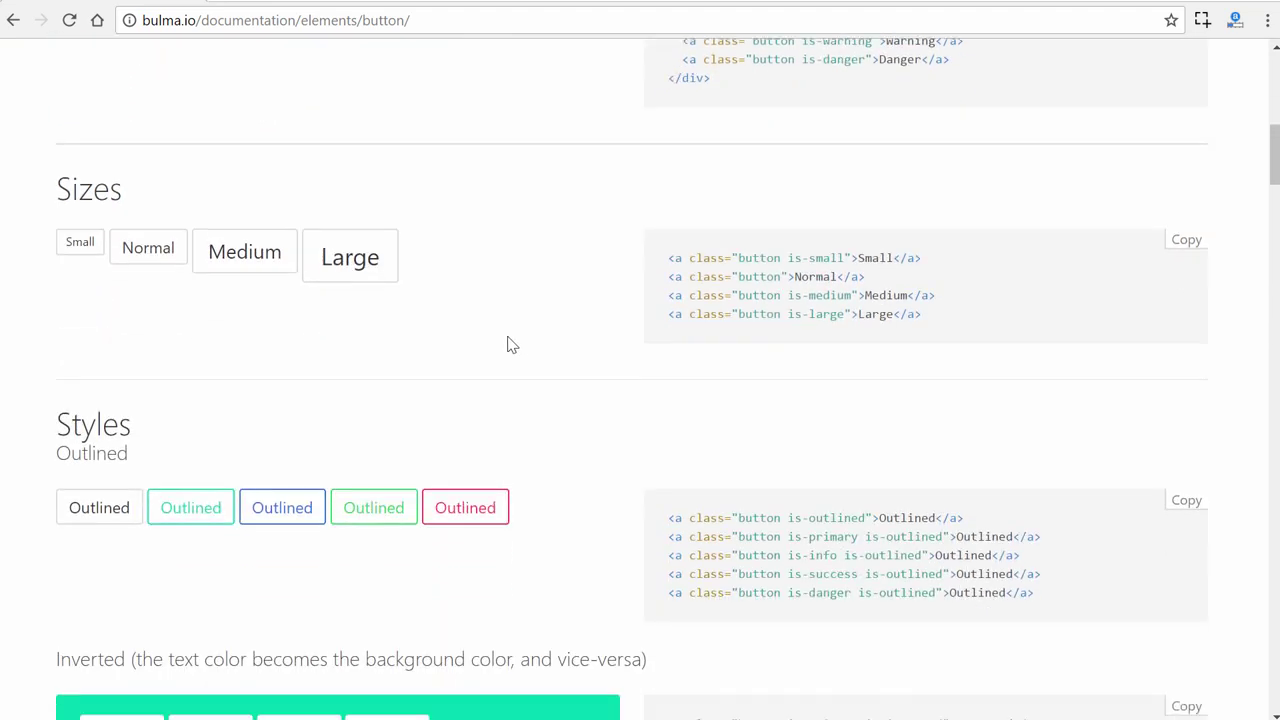
pyautogui.scroll(-5, 510, 345)
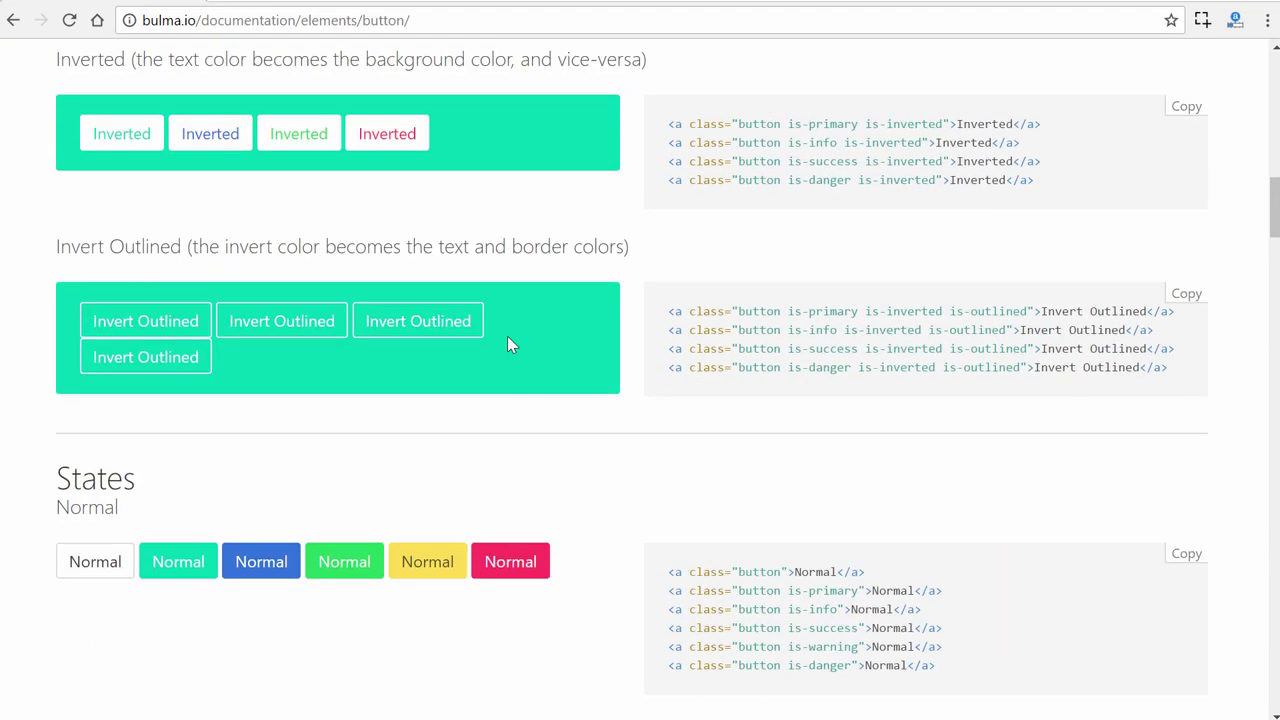
pyautogui.scroll(-2, 510, 345)
pyautogui.scroll(3, 509, 345)
pyautogui.scroll(3, 510, 340)
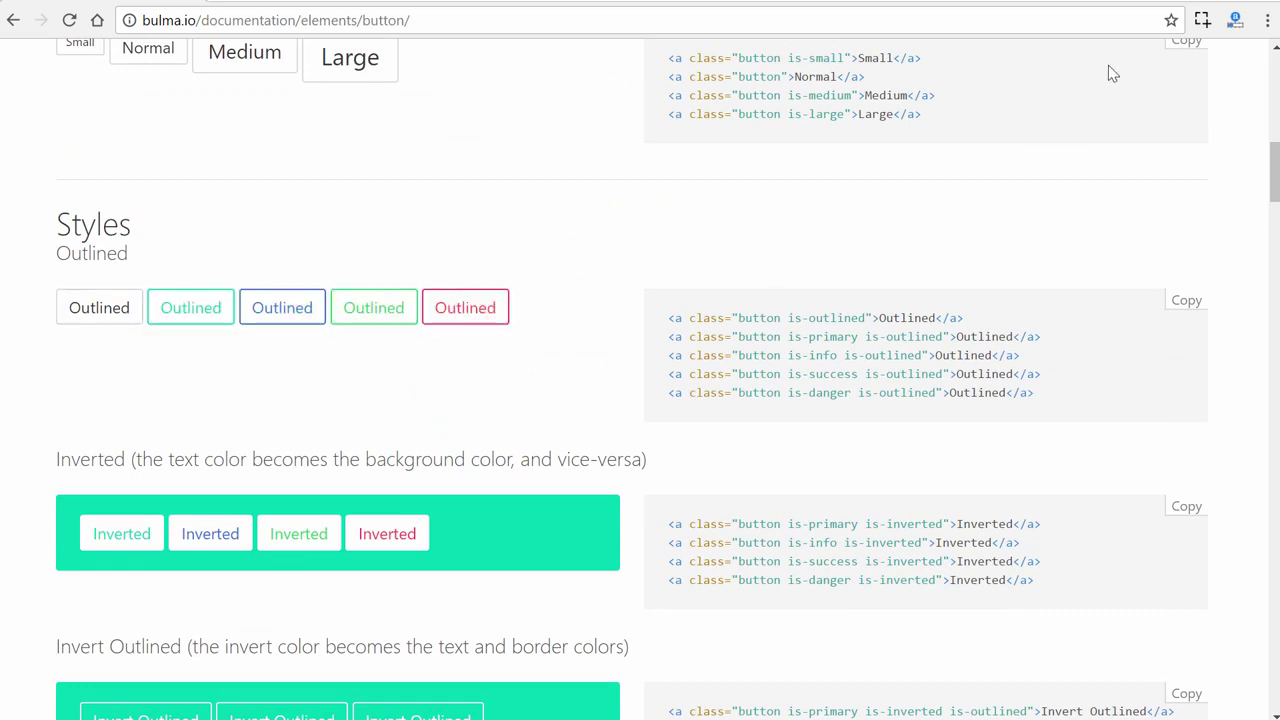
pyautogui.scroll(2, 1022, 66)
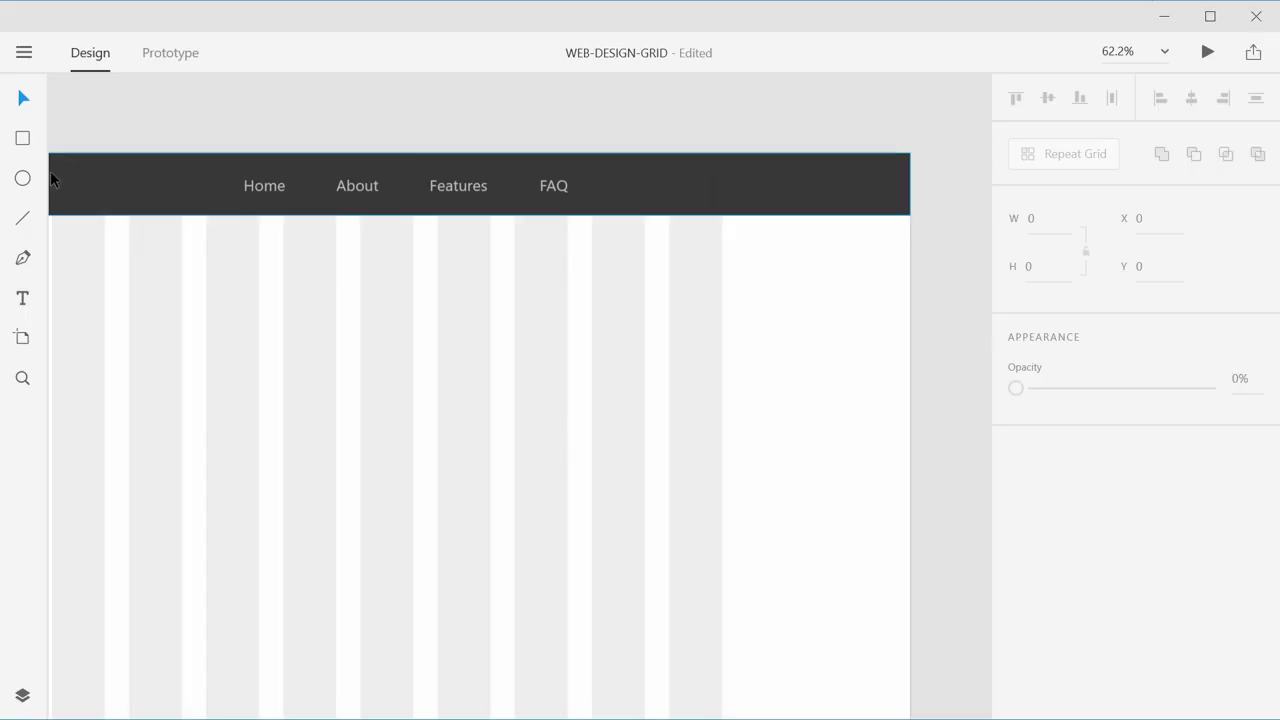
# Step: Back in Adobe XD, draw a rectangle about 188 by 50 beside FAQ, ending at the last grid column's edge, and turn off its fill
pyautogui.click(24, 180)
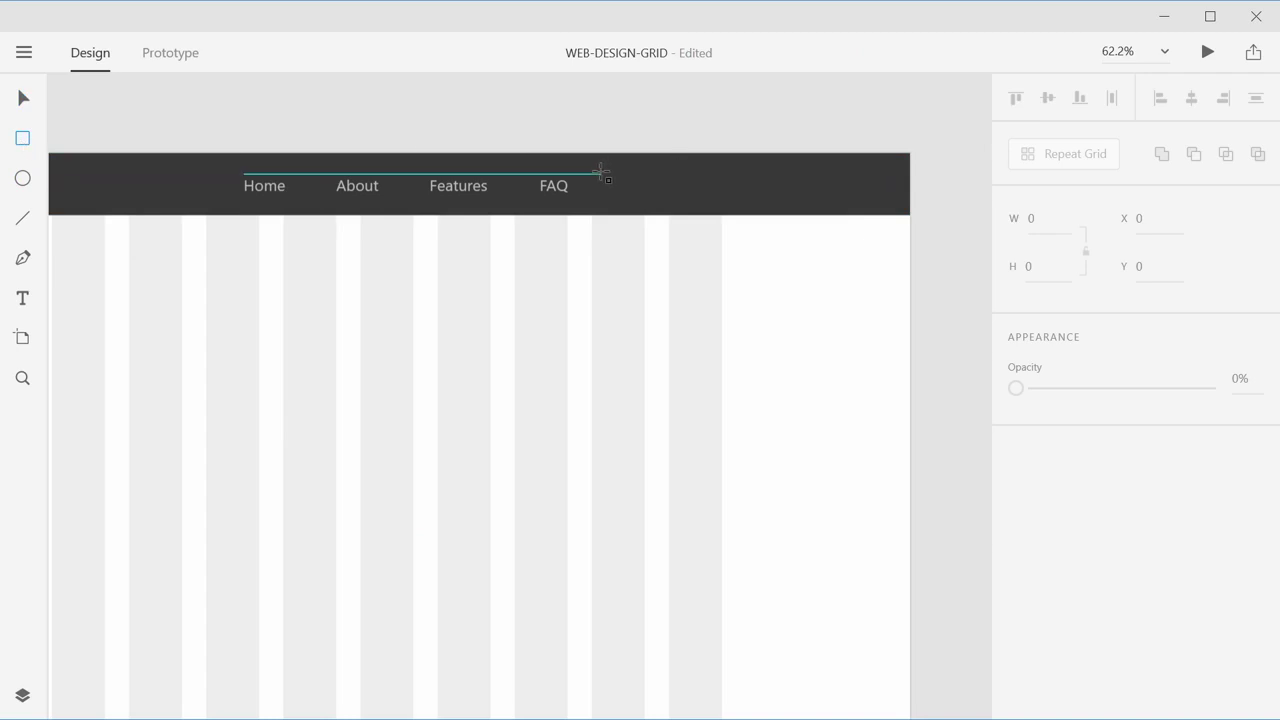
pyautogui.moveTo(605, 171); pyautogui.dragTo(723, 205)
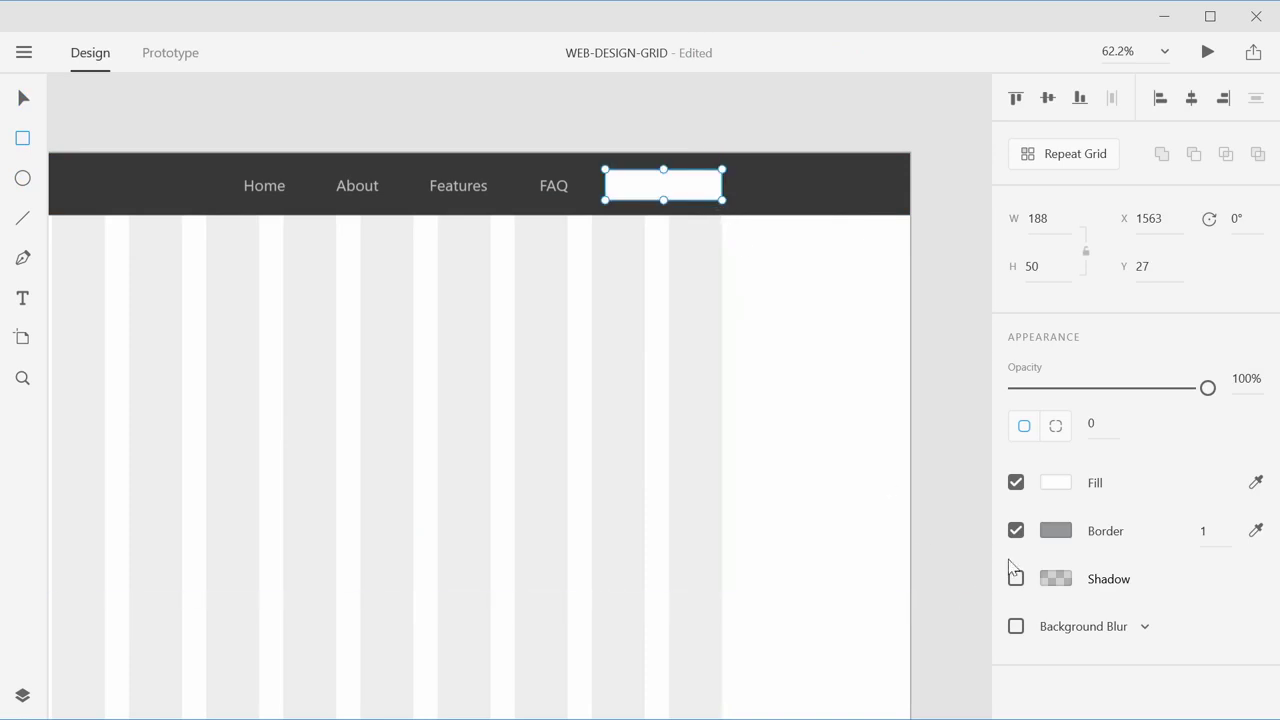
pyautogui.click(1016, 483)
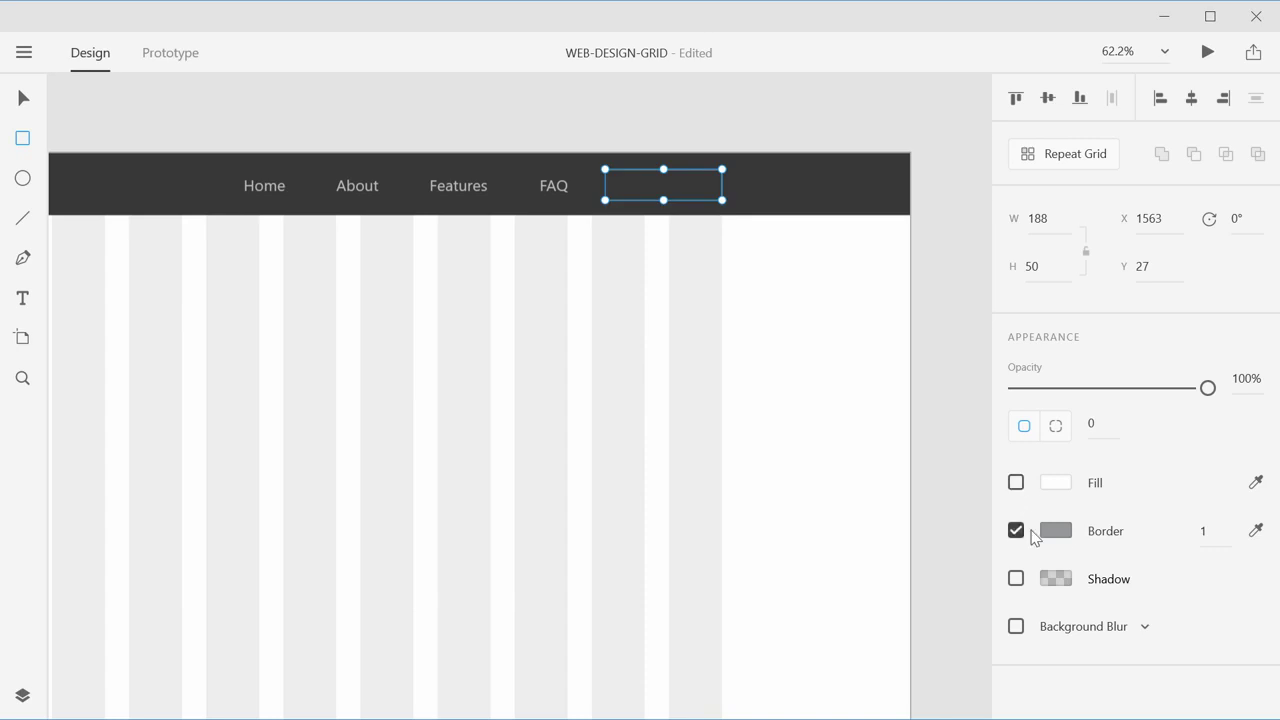
# Step: Set the rectangle's border colour to #1EC9AC and save that colour as a swatch
pyautogui.click(1068, 531)
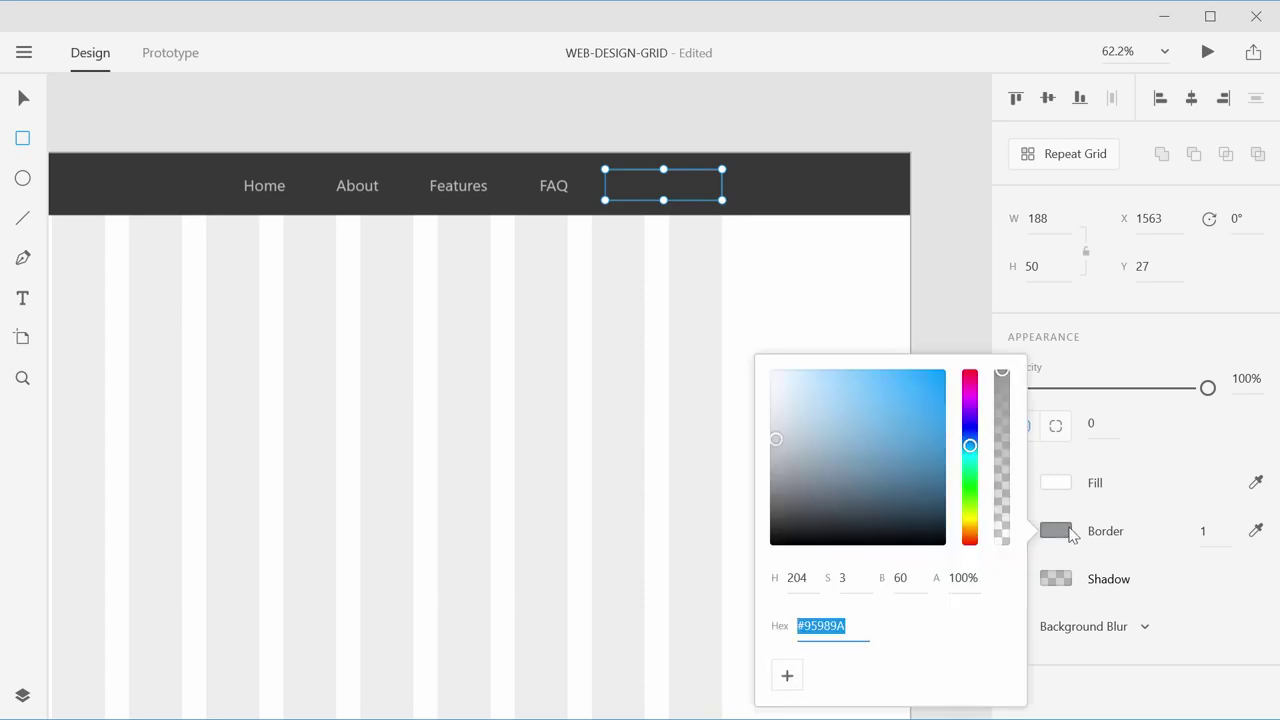
pyautogui.write('#1EC9AC')
pyautogui.press('Return')
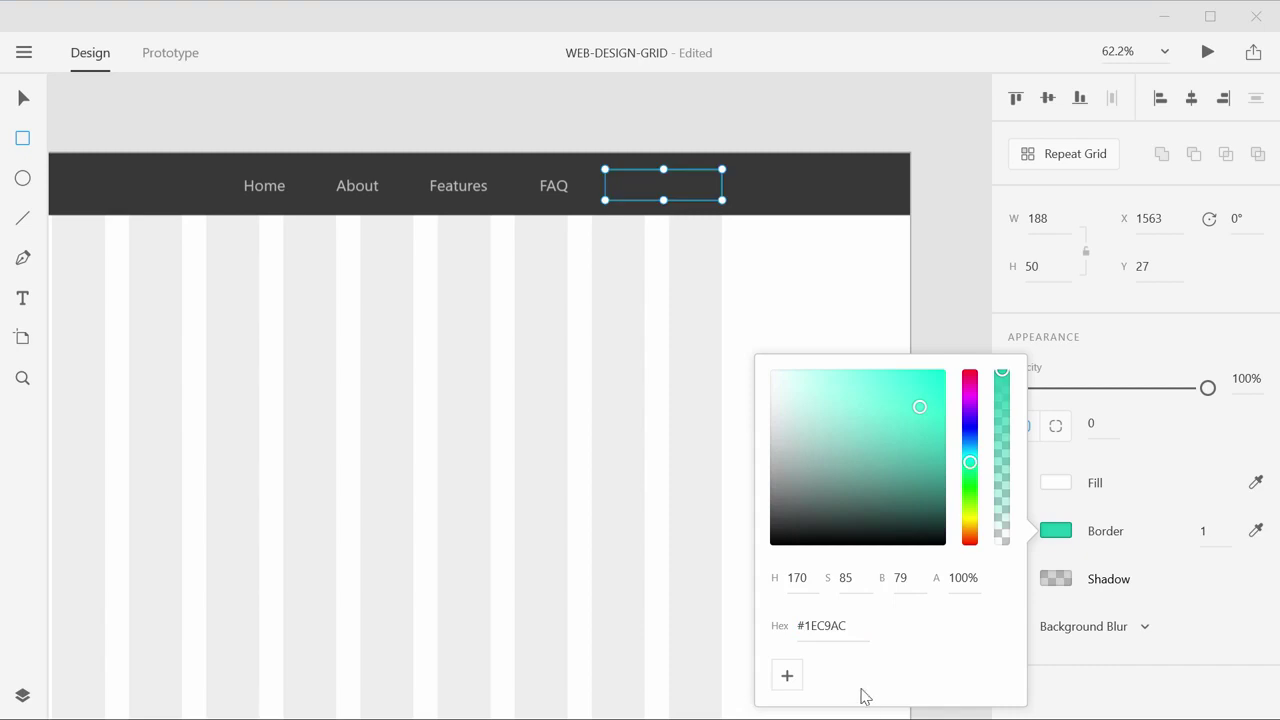
pyautogui.click(859, 630)
pyautogui.click(859, 630)
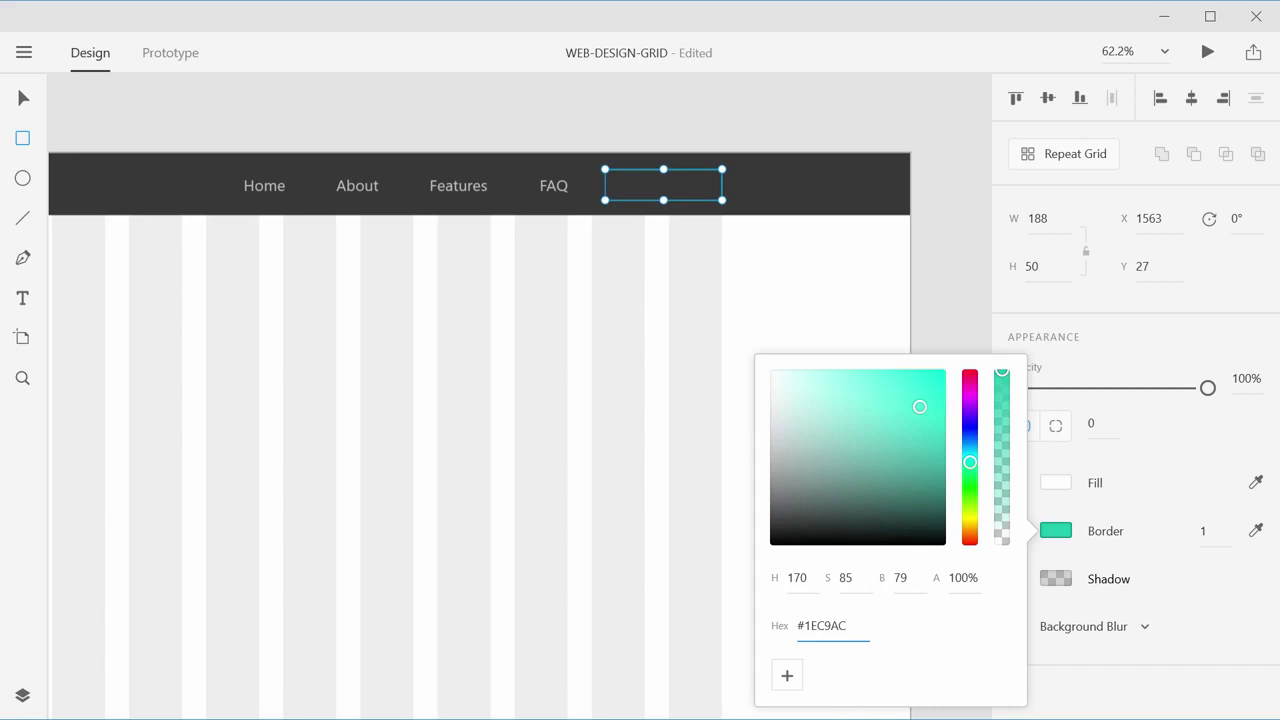
pyautogui.click(788, 676)
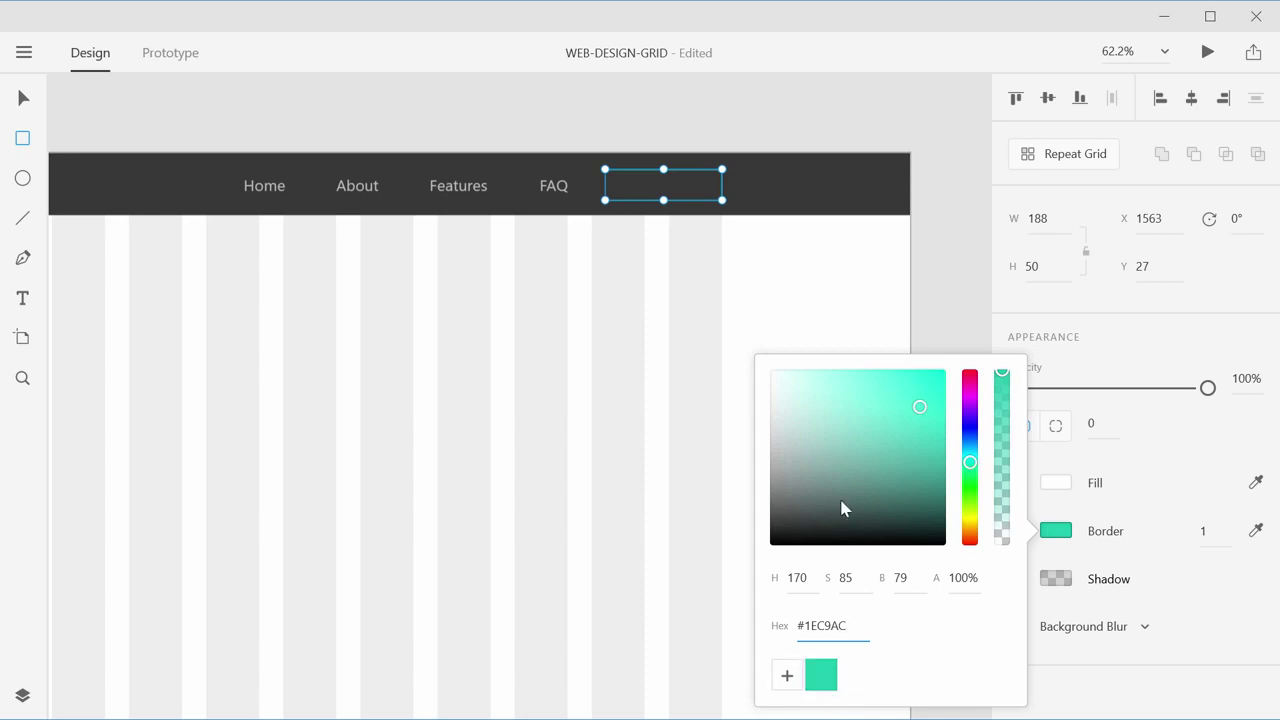
# Step: Round the corners of the outlined button rectangle and inspect them up close
pyautogui.click(25, 102)
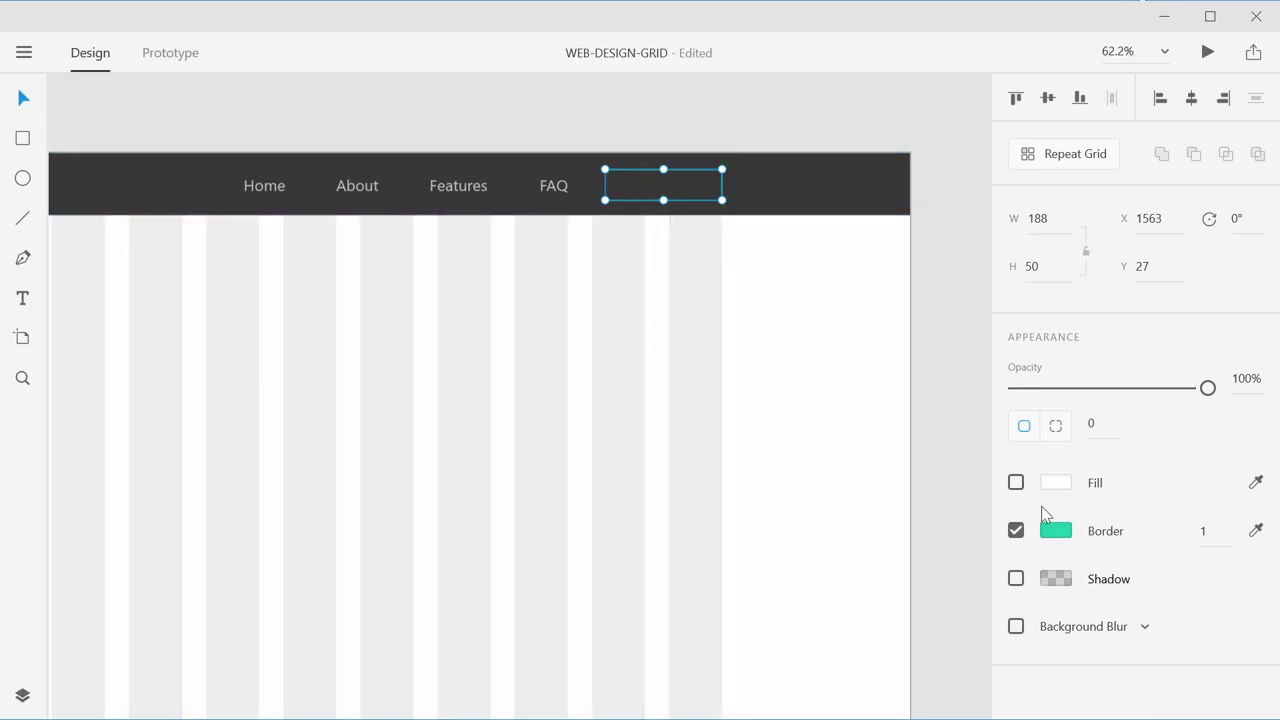
pyautogui.click(1101, 407)
pyautogui.click(870, 303)
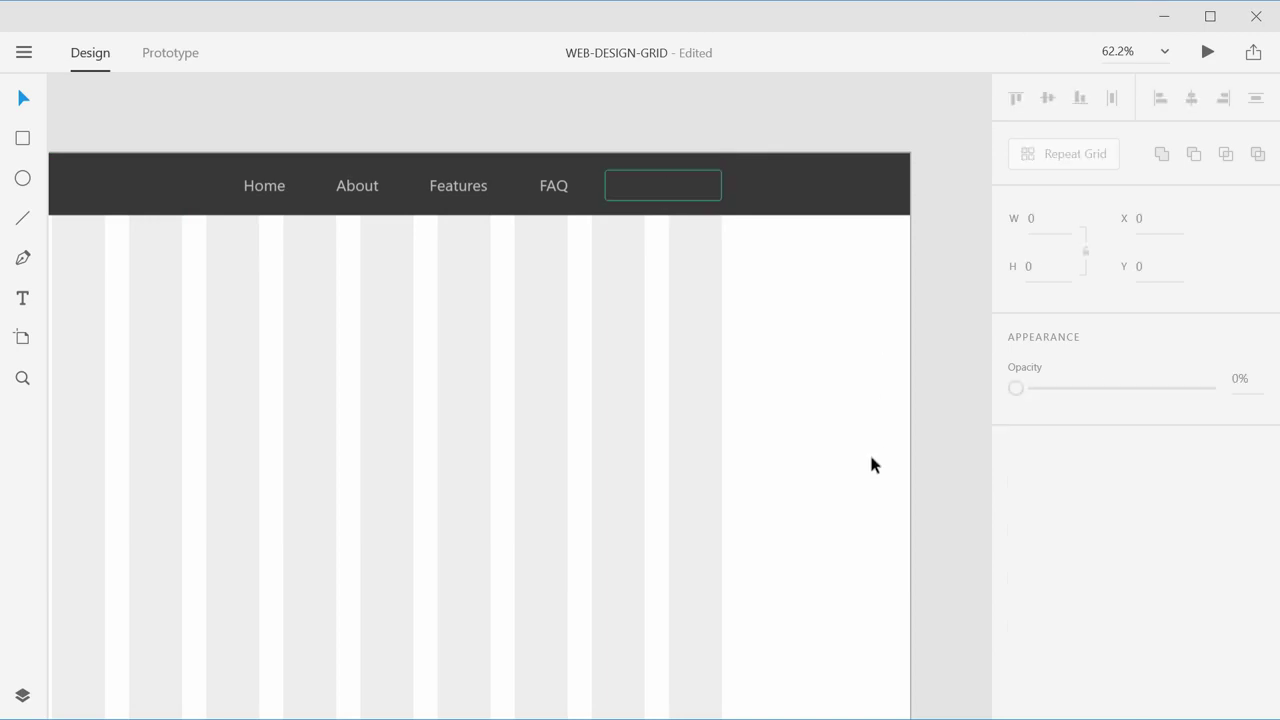
pyautogui.scroll(5, 652, 202)
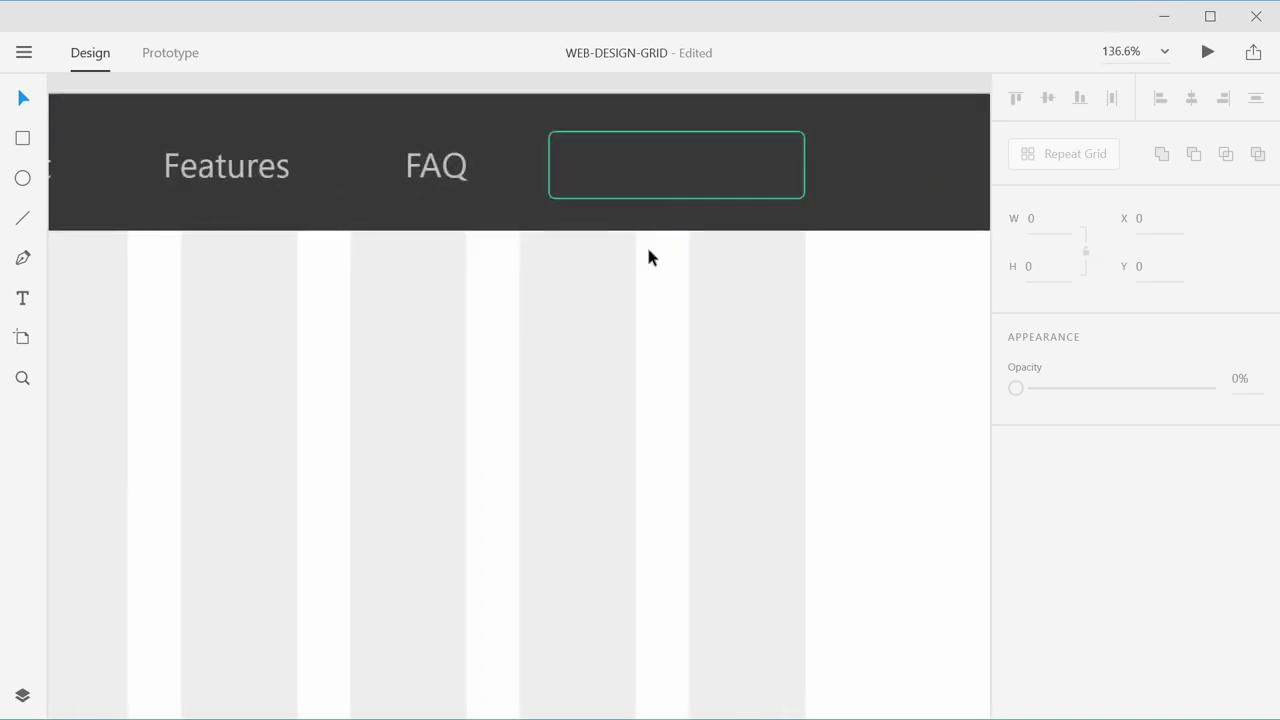
pyautogui.moveTo(684, 323); pyautogui.dragTo(650, 372)
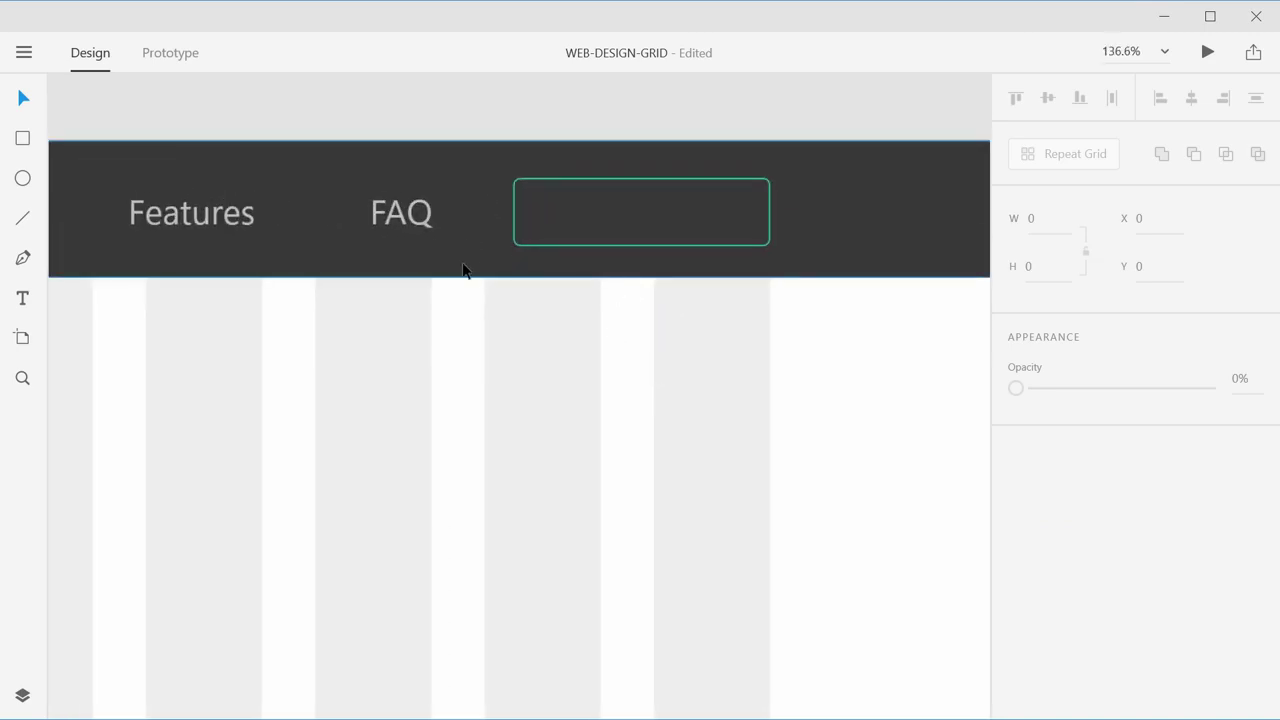
# Step: Shift all four menu links slightly away from the button outline to even out the spacing
pyautogui.scroll(-3, 443, 276)
pyautogui.scroll(-2, 440, 278)
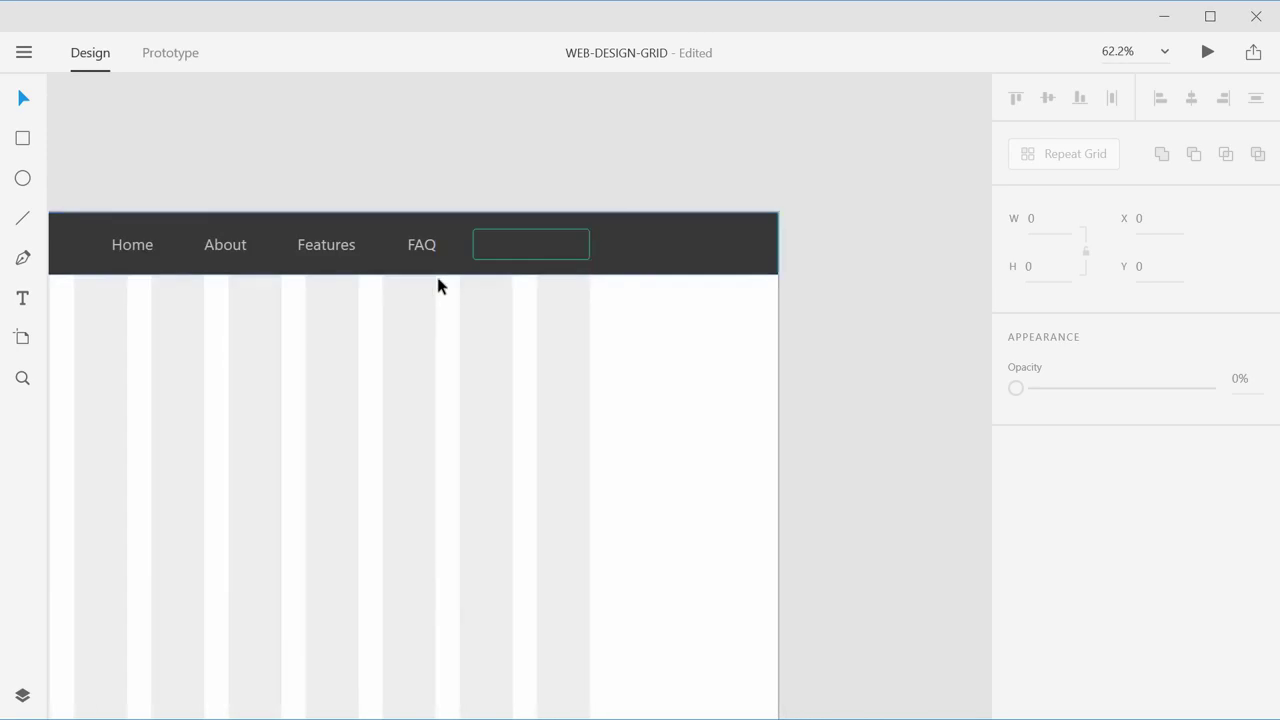
pyautogui.click(420, 246)
pyautogui.keyDown('shift'); pyautogui.click(328, 246); pyautogui.keyUp('shift')
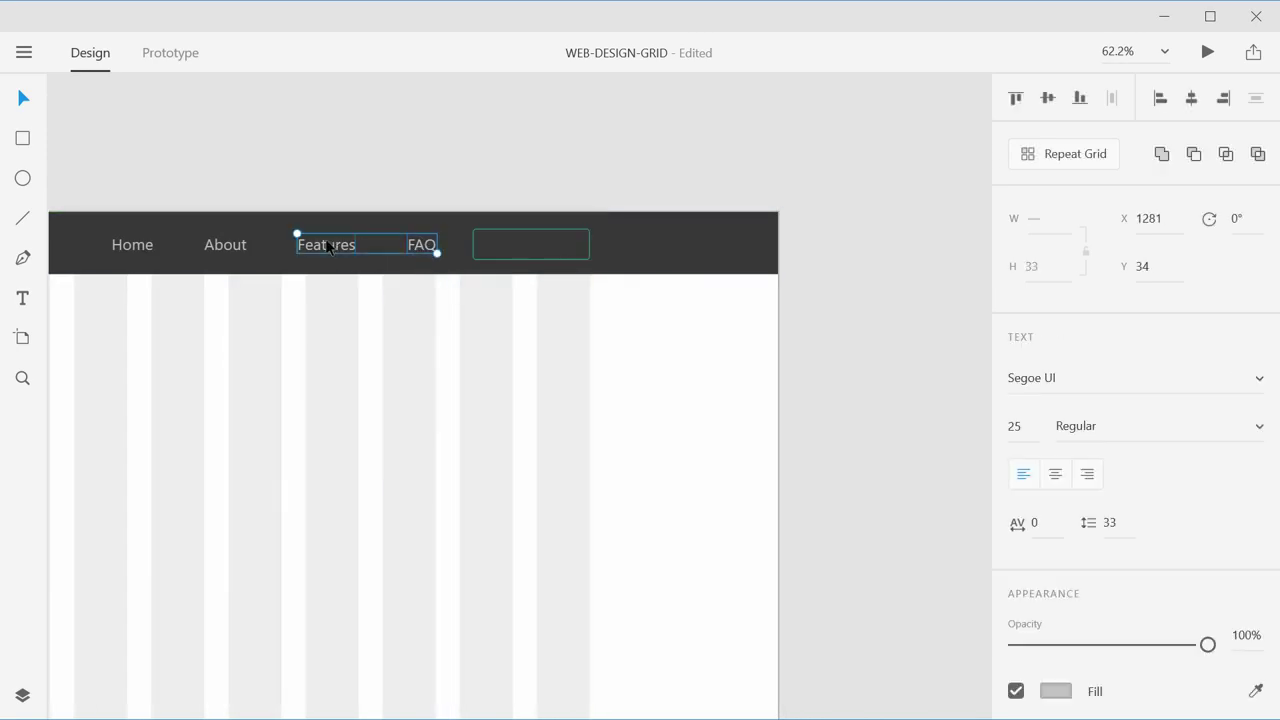
pyautogui.keyDown('shift'); pyautogui.click(224, 247); pyautogui.keyUp('shift')
pyautogui.keyDown('shift'); pyautogui.click(124, 248); pyautogui.keyUp('shift')
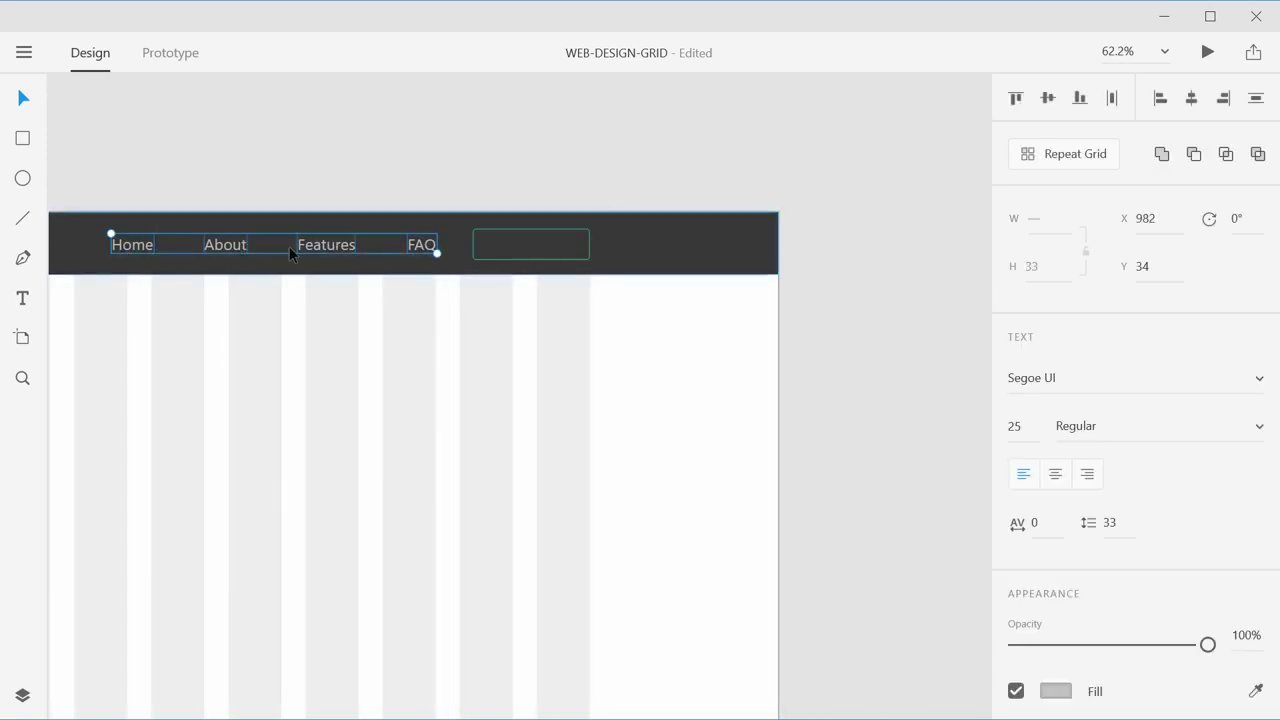
pyautogui.moveTo(436, 252); pyautogui.dragTo(415, 250)
pyautogui.click(474, 145)
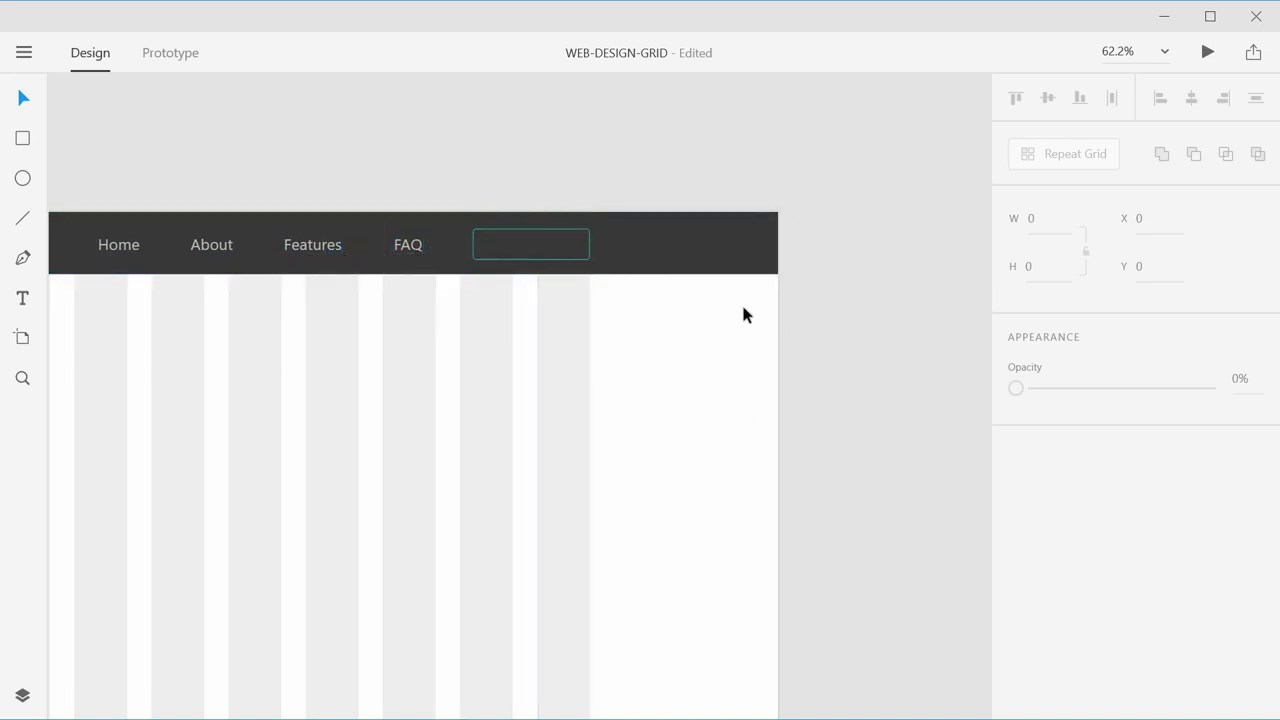
# Step: Add a centred text box about 188 by 29 reading JOIN NOW inside the outlined button, spanning the button's full width
pyautogui.click(587, 242)
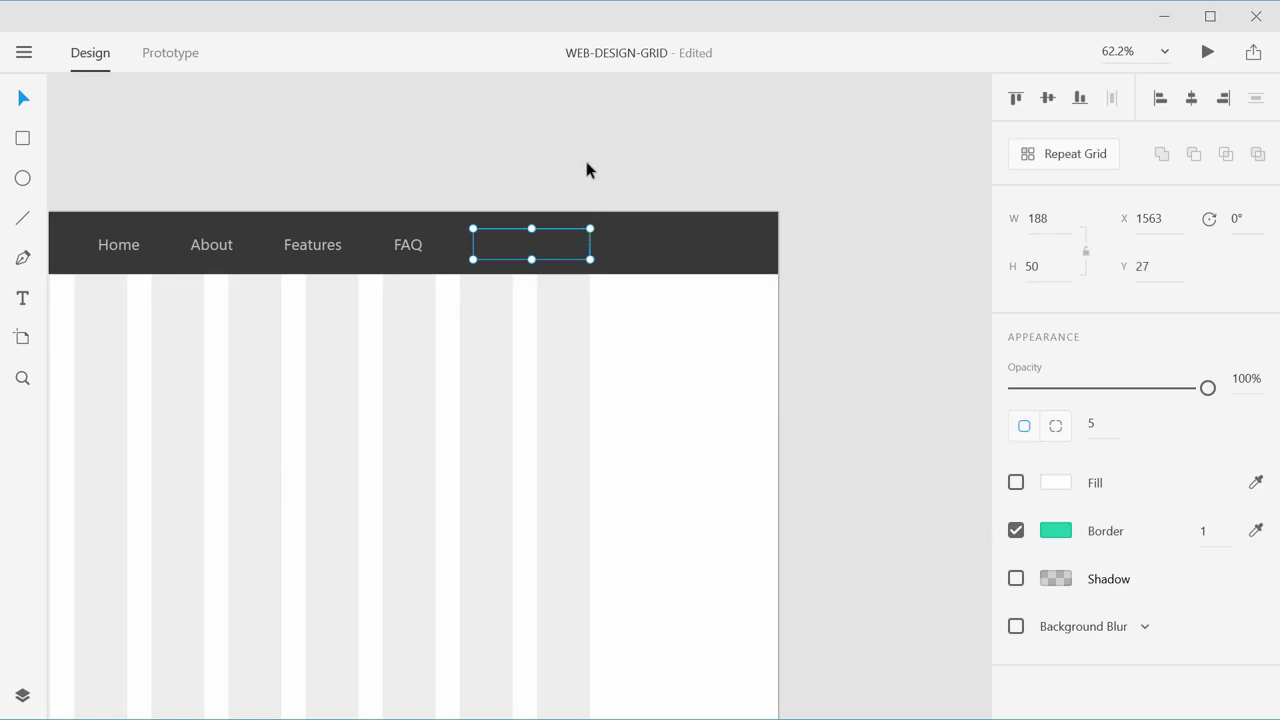
pyautogui.click(586, 171)
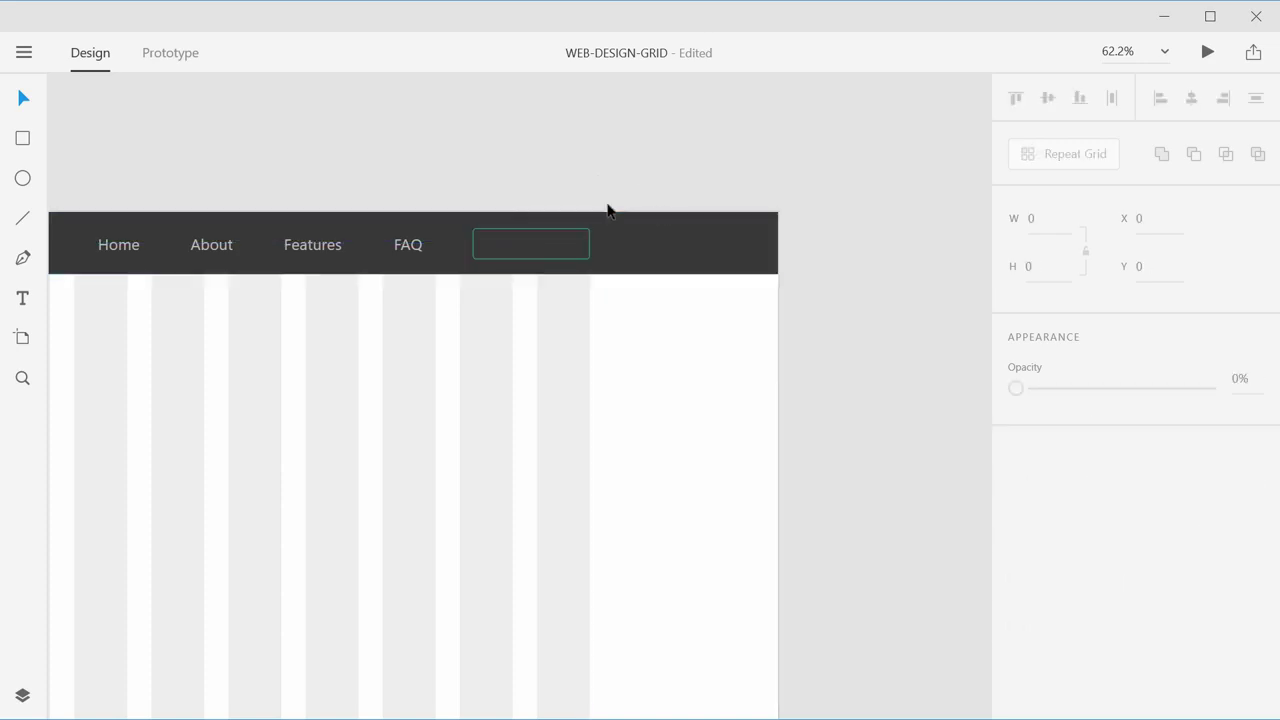
pyautogui.click(23, 380)
pyautogui.moveTo(524, 258); pyautogui.dragTo(580, 294)
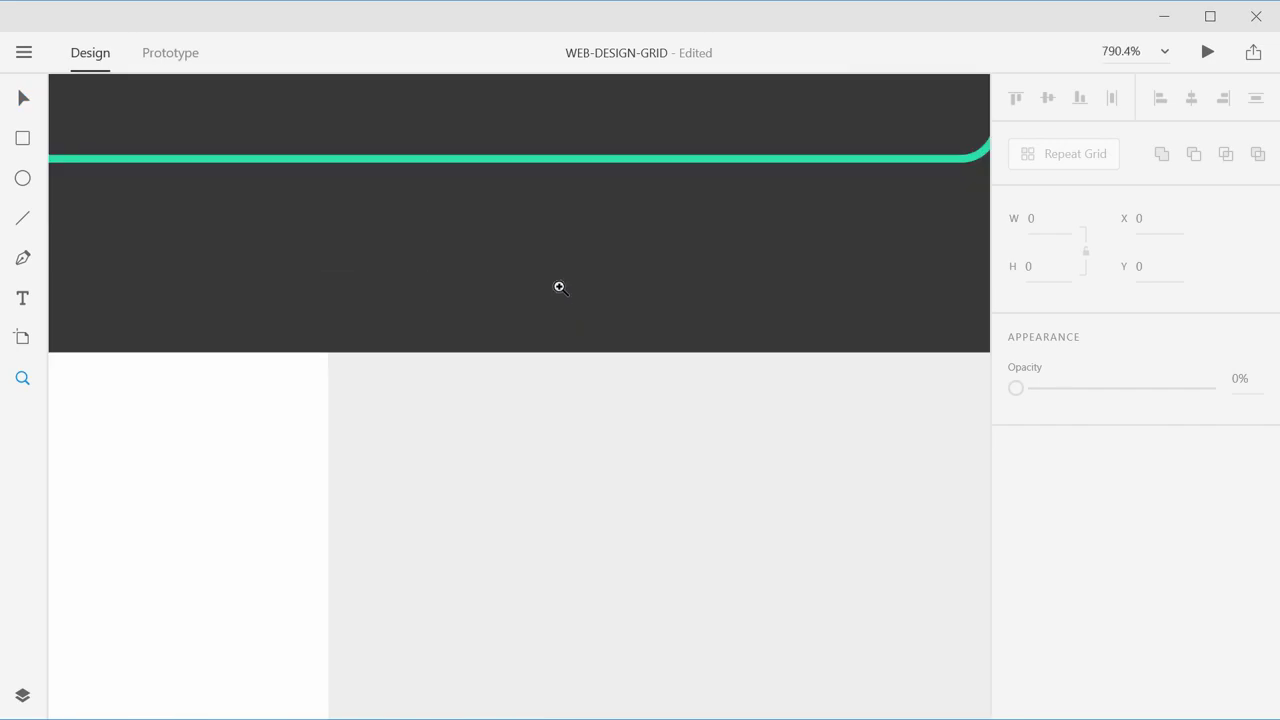
pyautogui.hotkey('ctrl', '1')
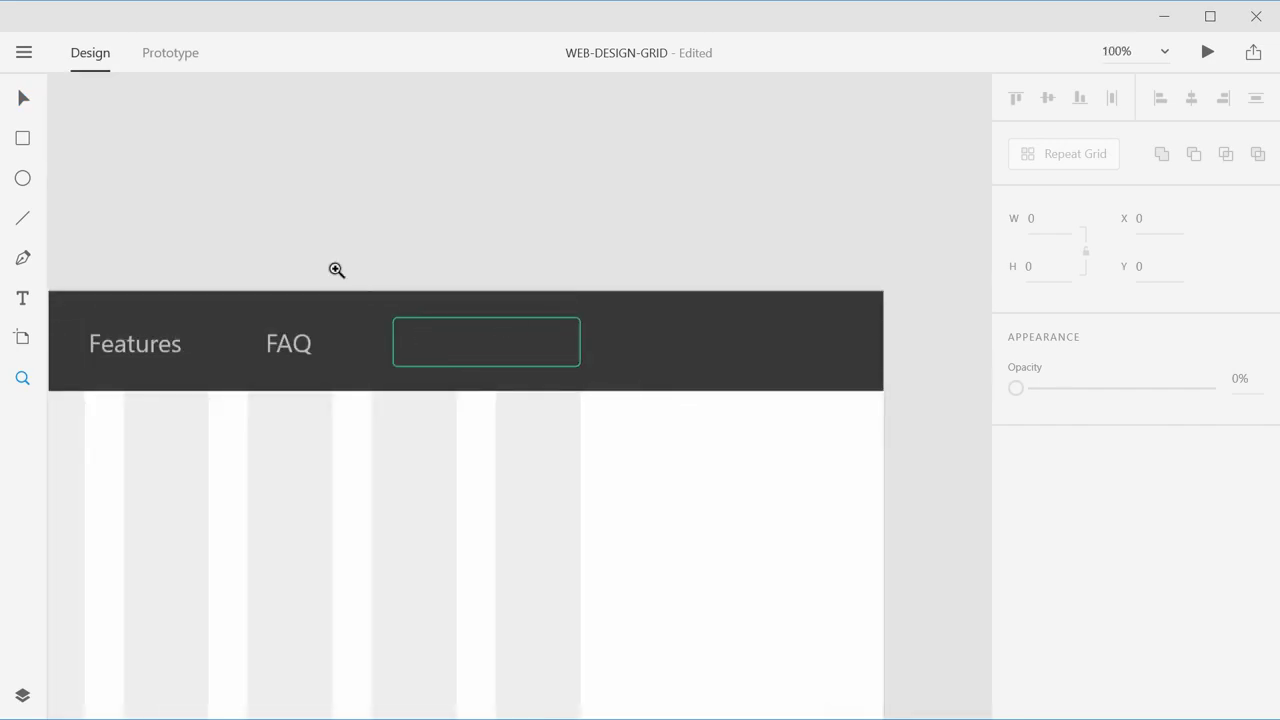
pyautogui.moveTo(280, 237); pyautogui.dragTo(691, 469)
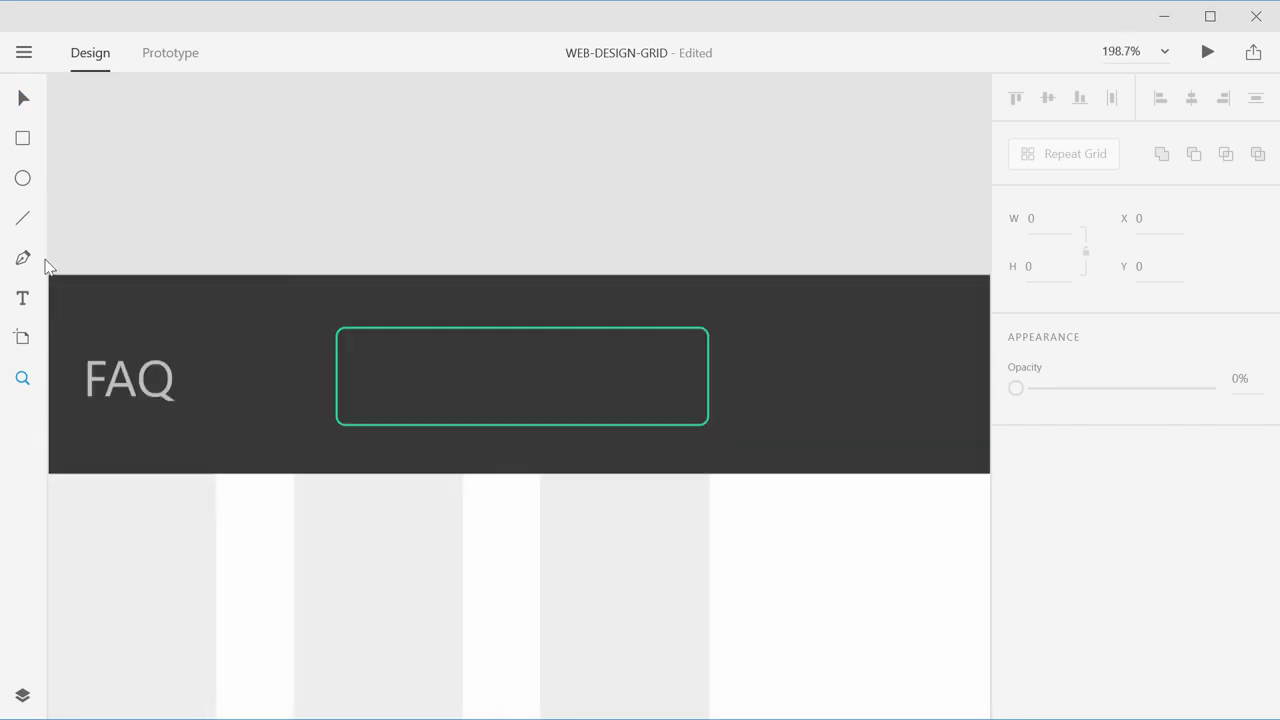
pyautogui.click(22, 310)
pyautogui.moveTo(336, 349); pyautogui.dragTo(709, 409)
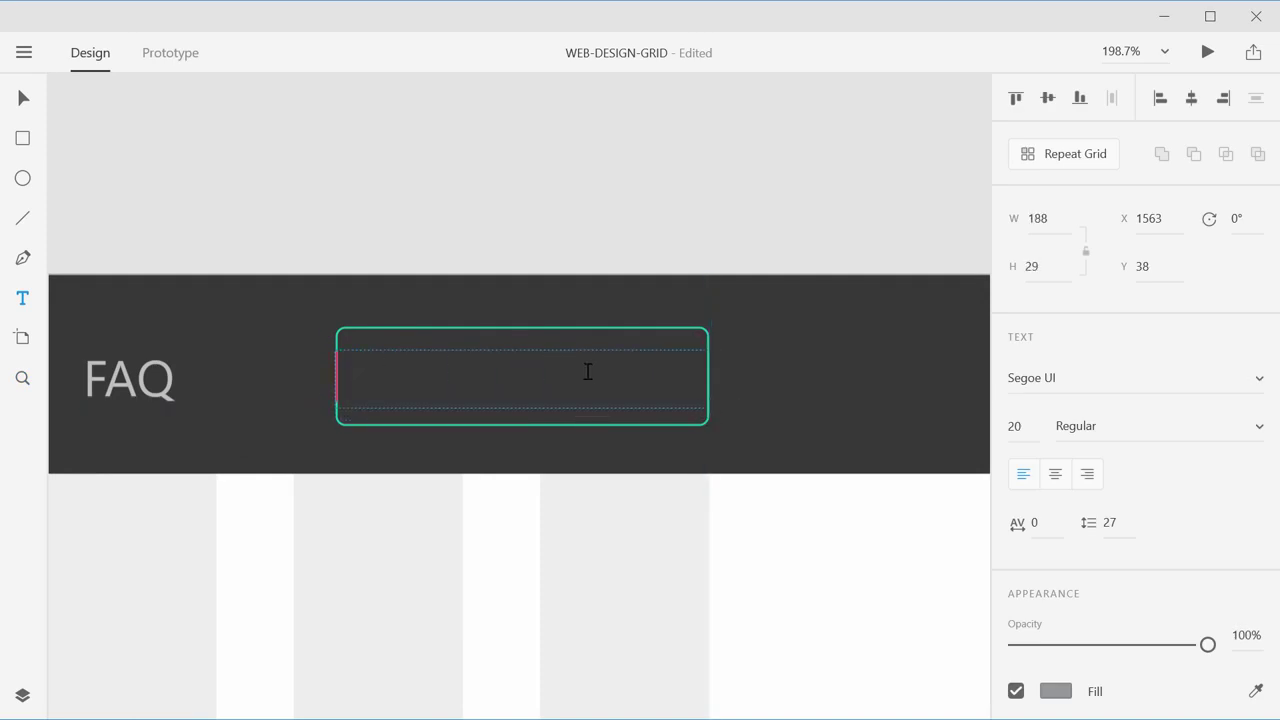
pyautogui.click(1056, 476)
pyautogui.write('JOIN NOW')
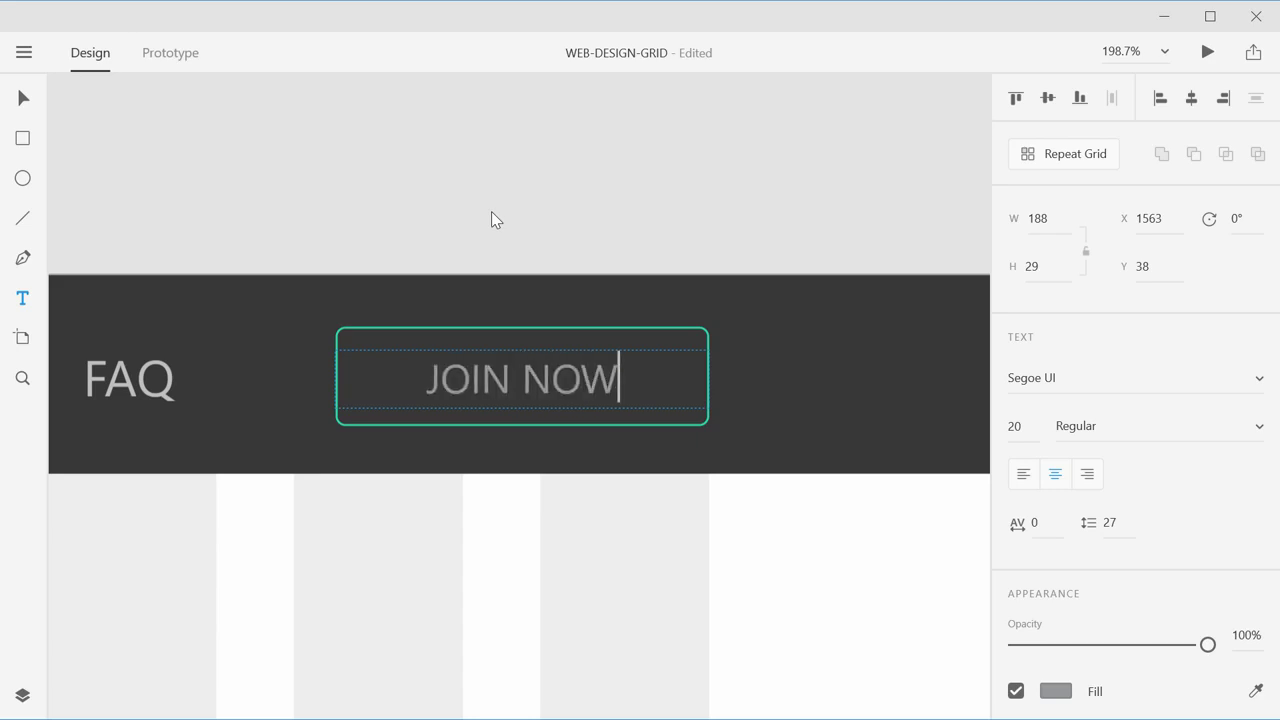
pyautogui.click(24, 99)
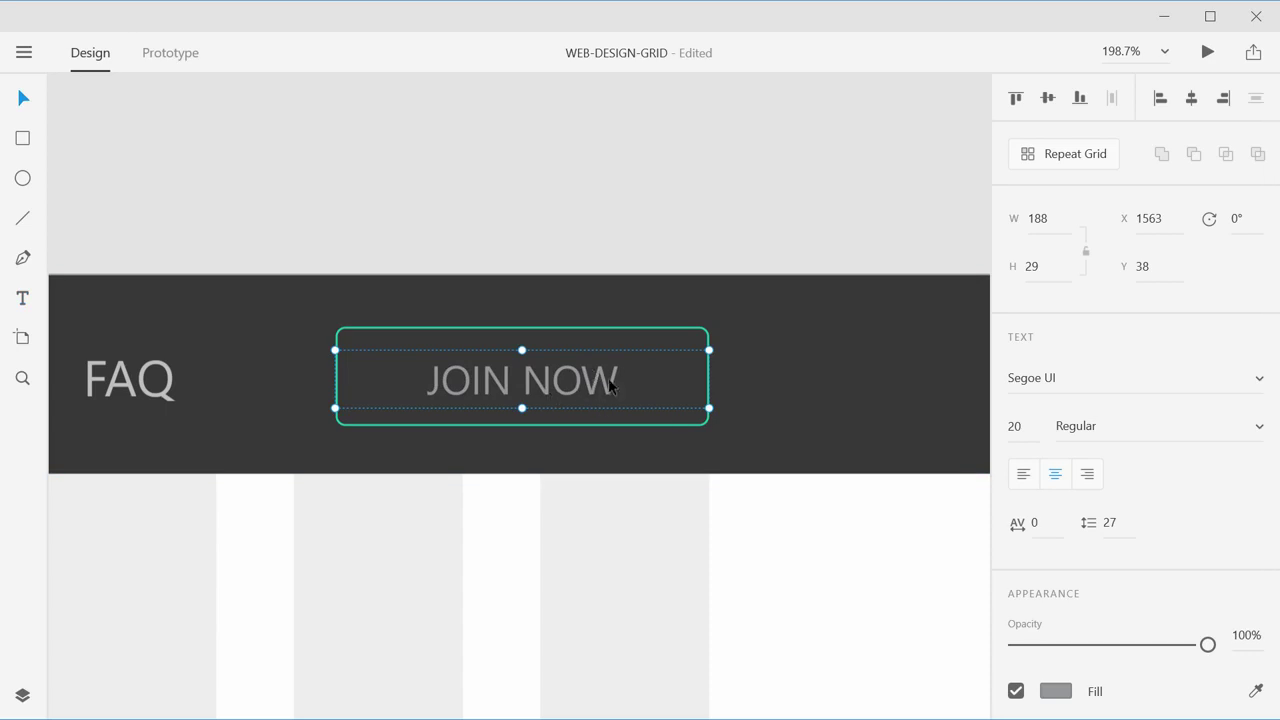
# Step: Set the JOIN NOW text's fill colour to #1EC9AC to match the button outline
pyautogui.click(1055, 691)
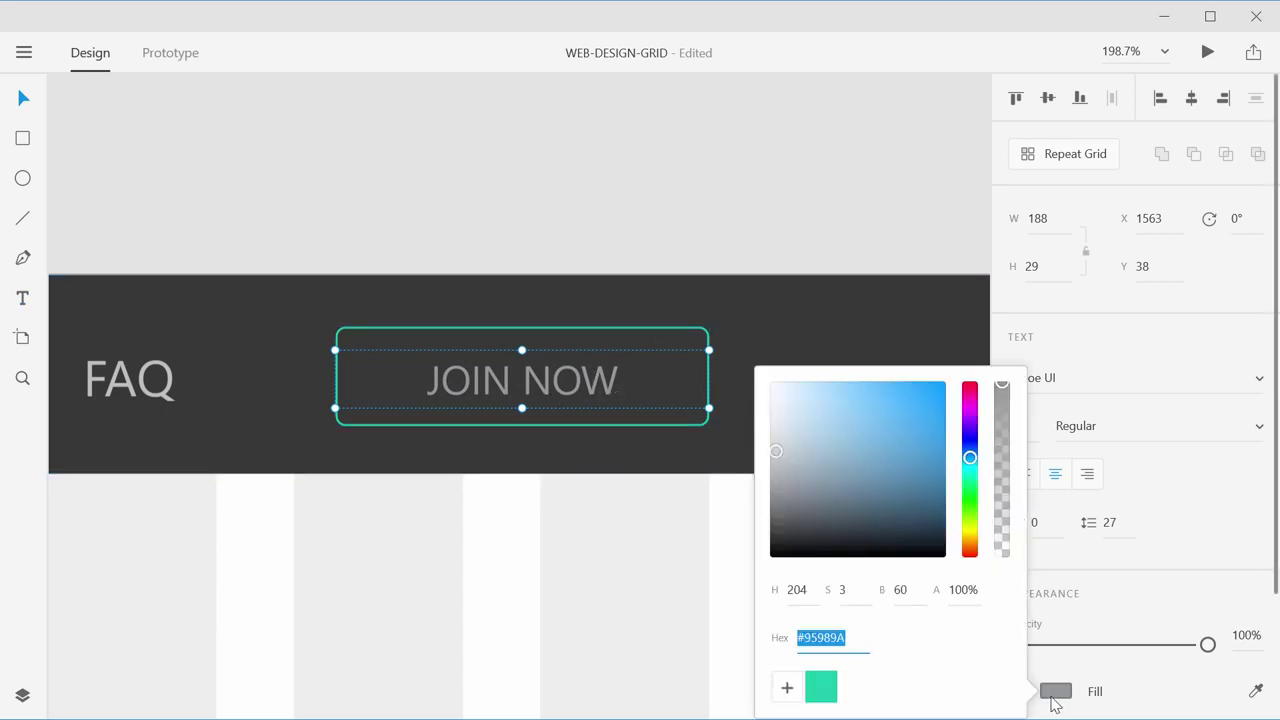
pyautogui.write('#1EC9AC')
pyautogui.press('Return')
pyautogui.click(677, 198)
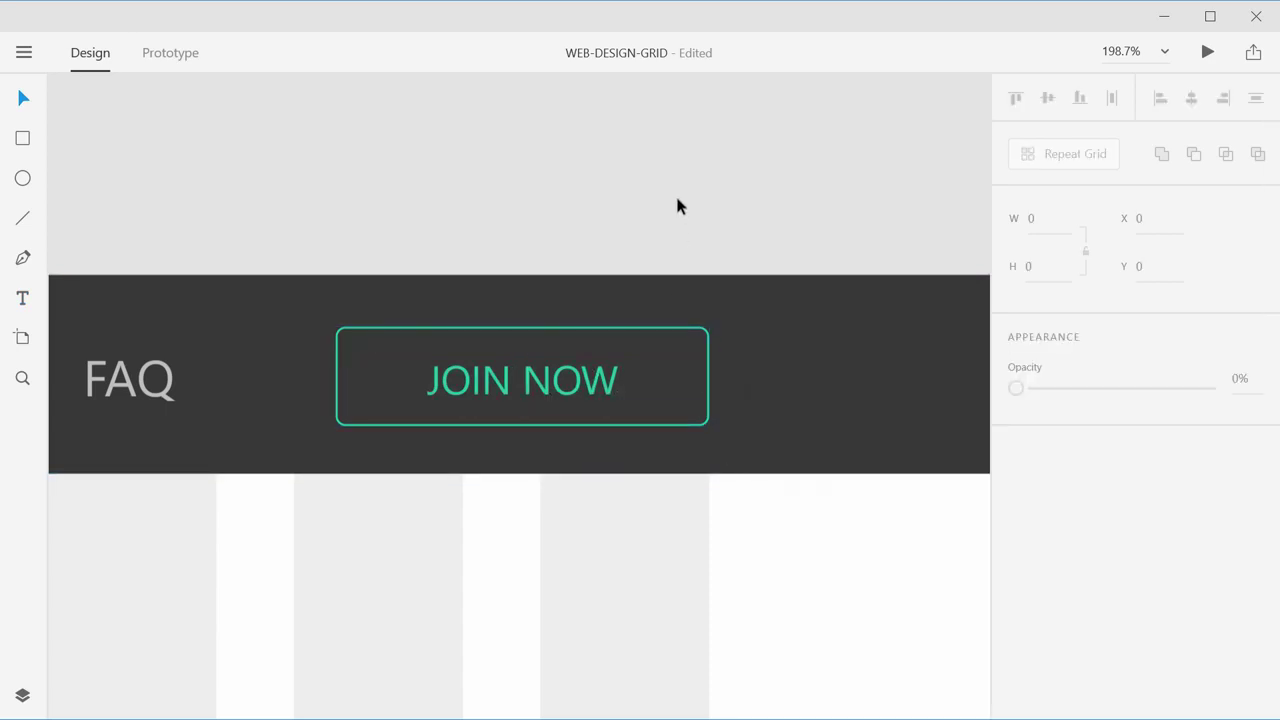
pyautogui.scroll(-5, 608, 322)
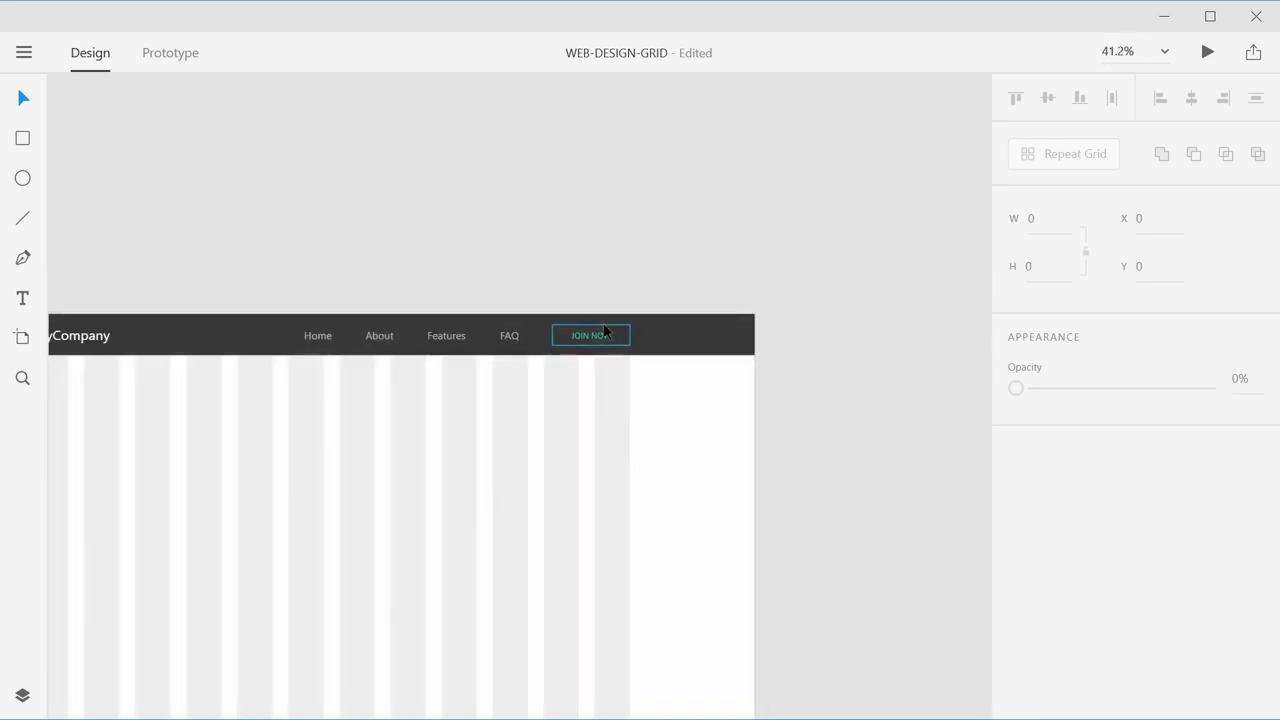
pyautogui.moveTo(442, 254); pyautogui.dragTo(620, 154)
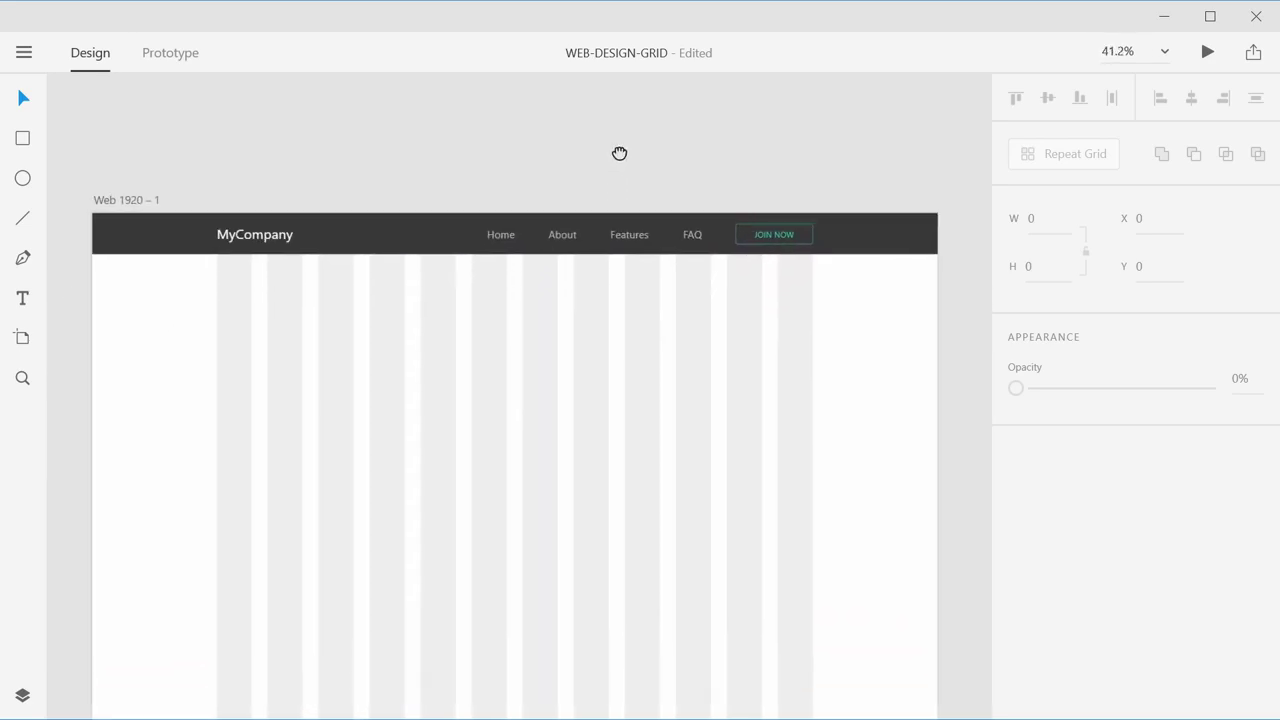
pyautogui.scroll(2, 635, 218)
pyautogui.scroll(2, 430, 240)
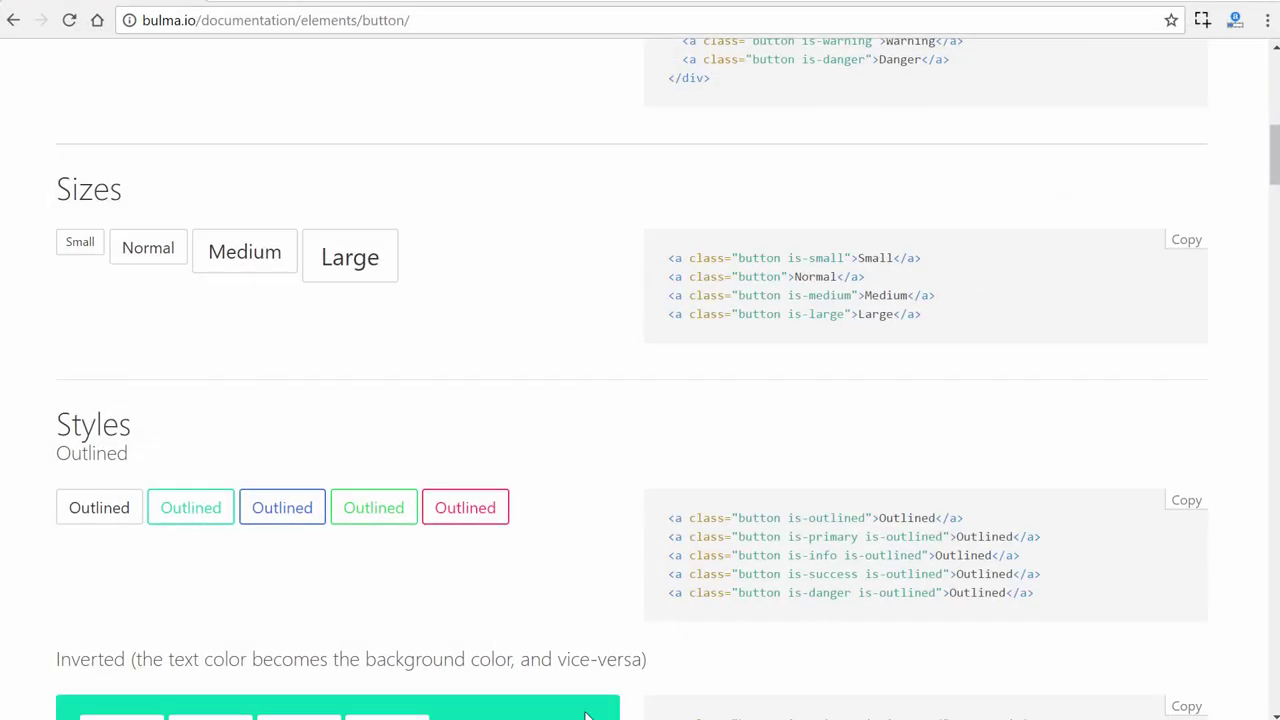
# Step: In the Bulma documentation in the browser, open the Nav component page and examine its examples and the has-shadow modifier
pyautogui.scroll(10, 574, 371)
pyautogui.click(490, 362)
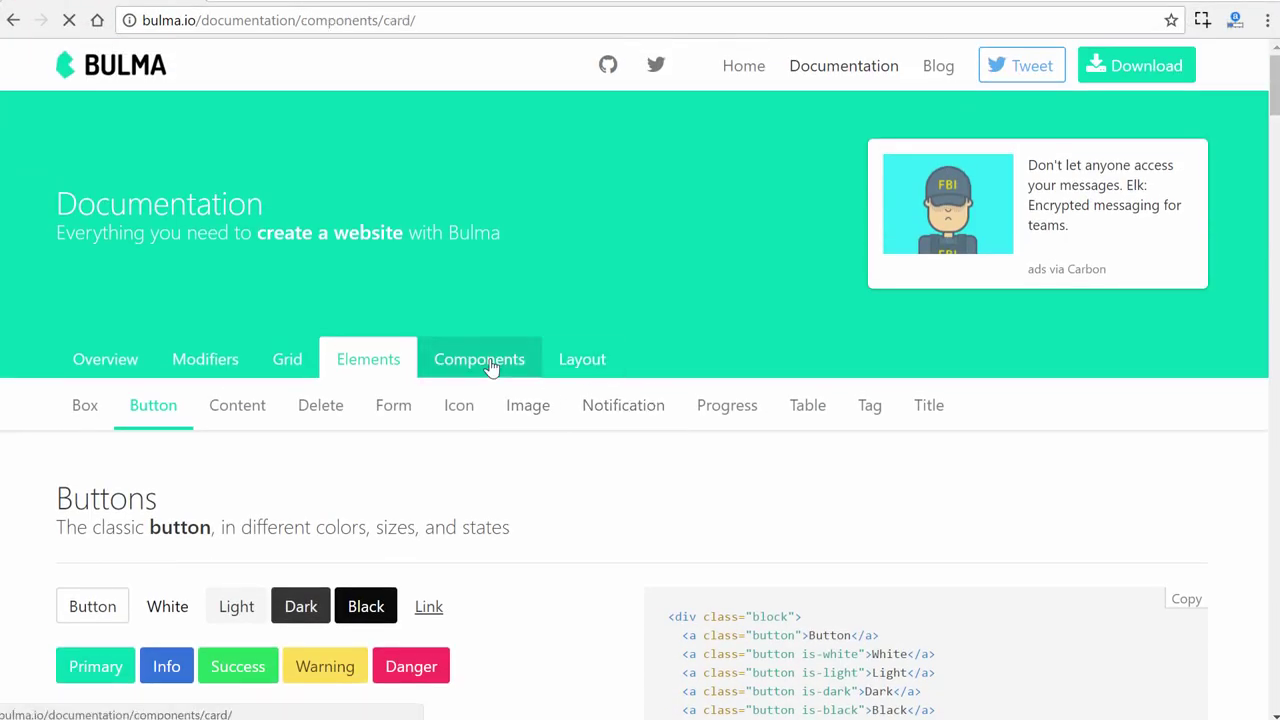
pyautogui.click(590, 407)
pyautogui.scroll(-5, 997, 523)
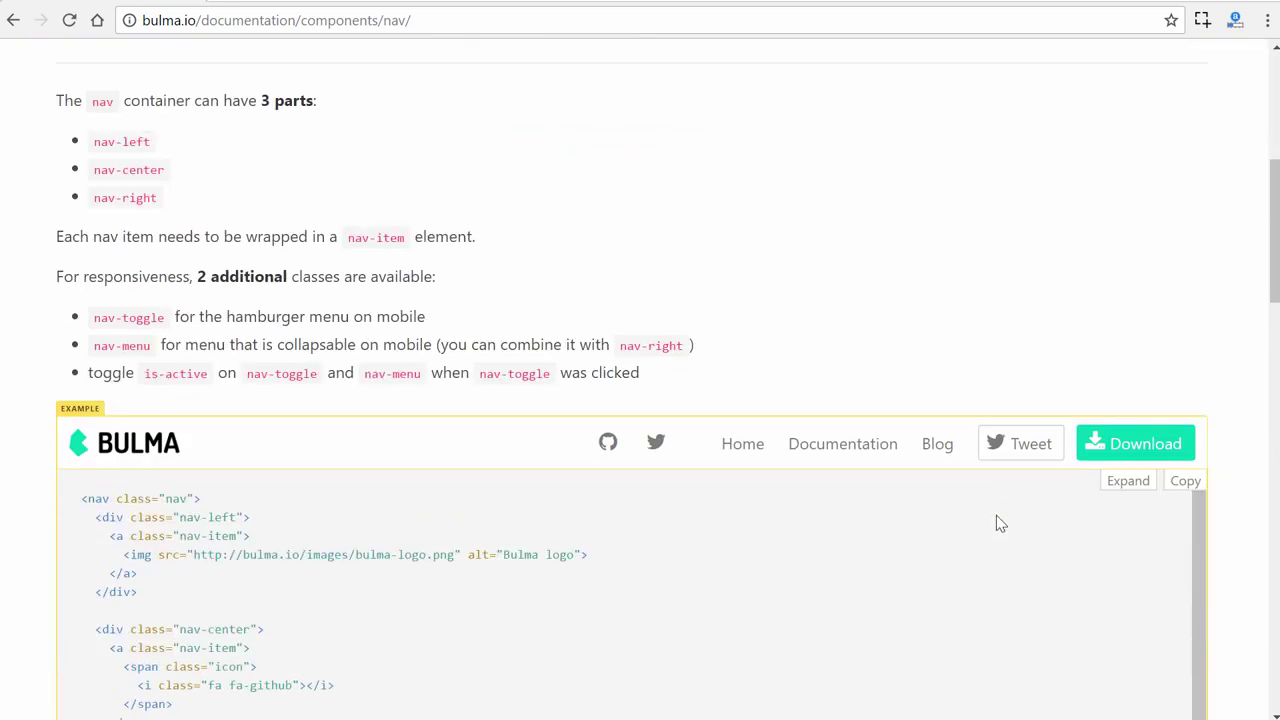
pyautogui.scroll(-2, 1190, 335)
pyautogui.scroll(-3, 1192, 338)
pyautogui.scroll(-8, 1238, 400)
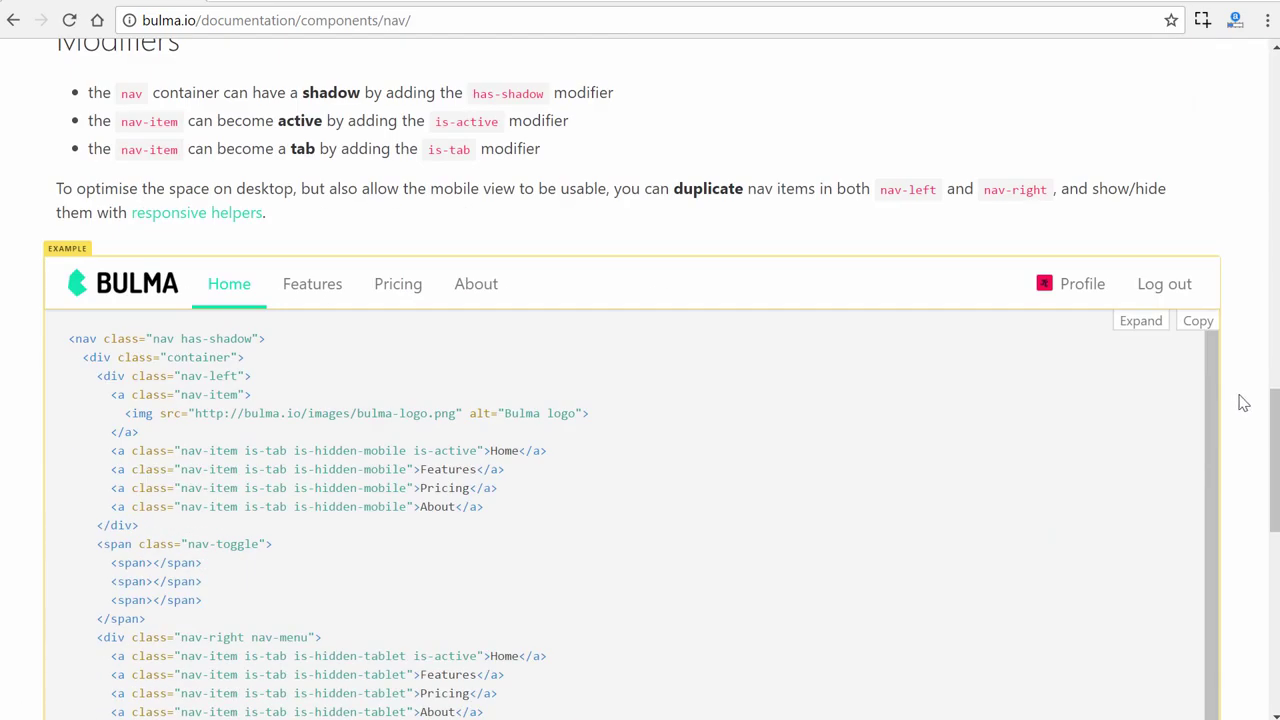
pyautogui.scroll(-6, 1243, 402)
pyautogui.scroll(6, 1243, 402)
pyautogui.scroll(2, 1243, 402)
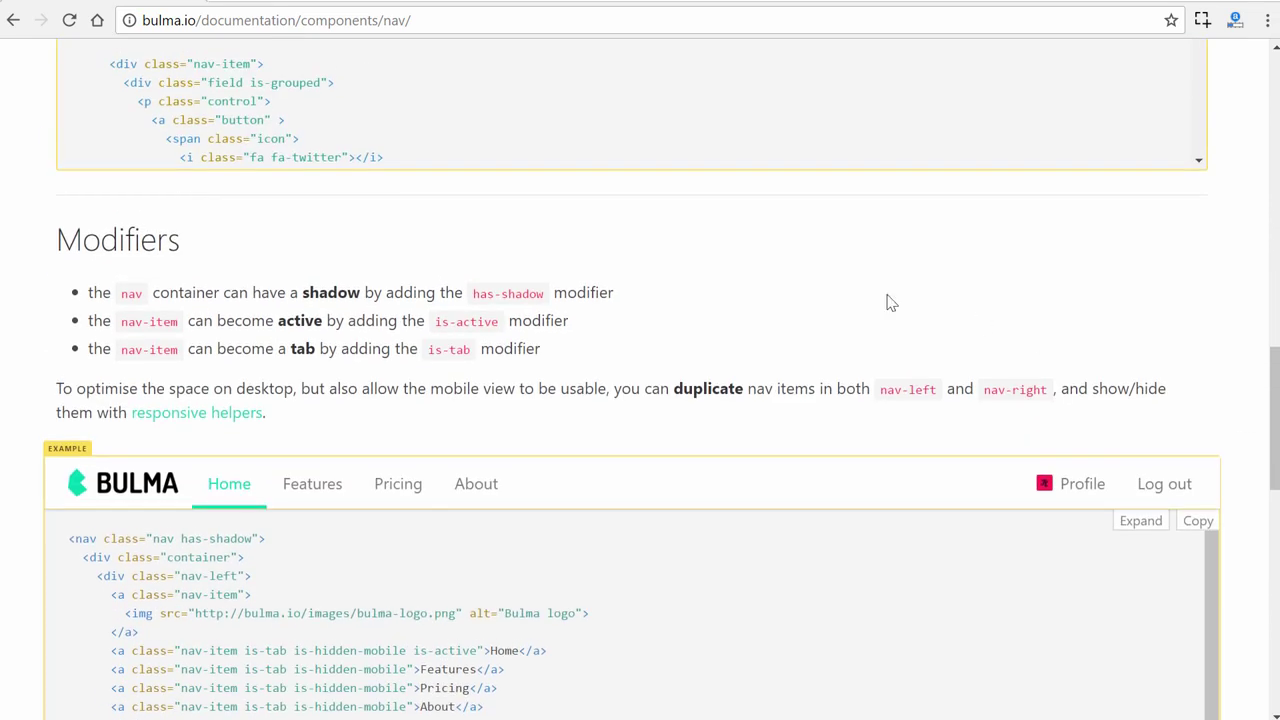
pyautogui.moveTo(464, 300); pyautogui.dragTo(545, 297)
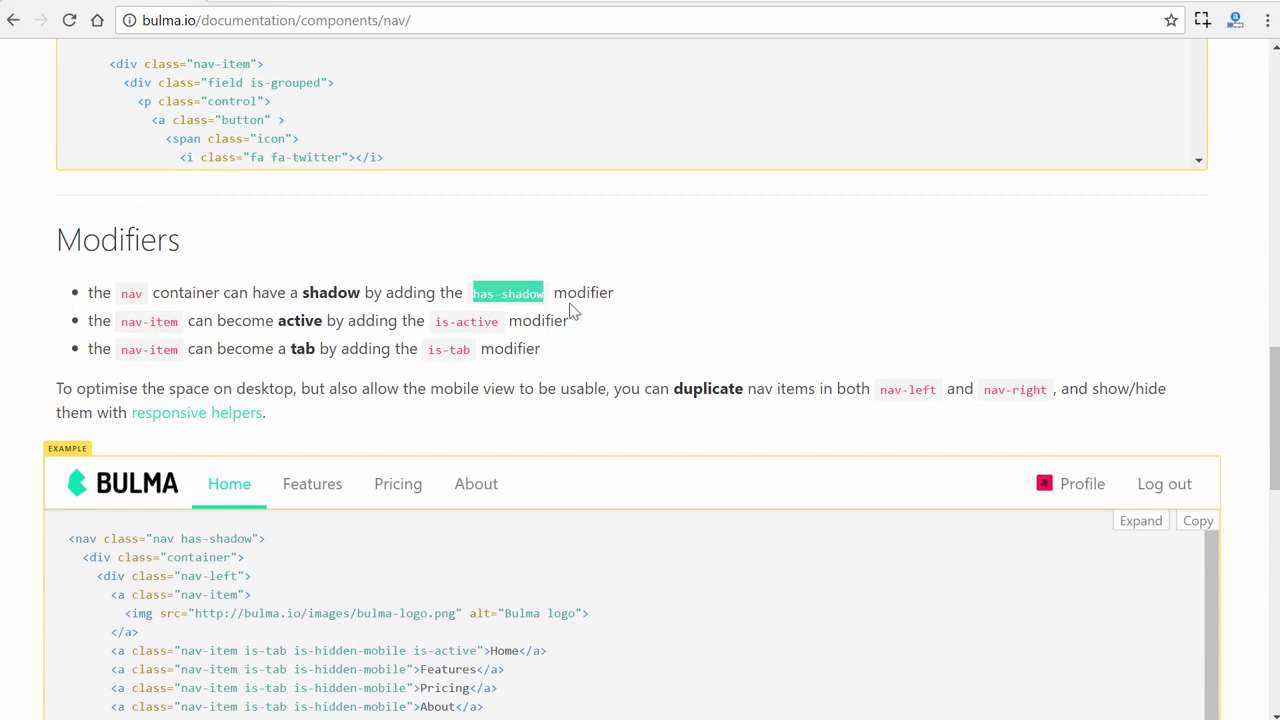
pyautogui.click(623, 283)
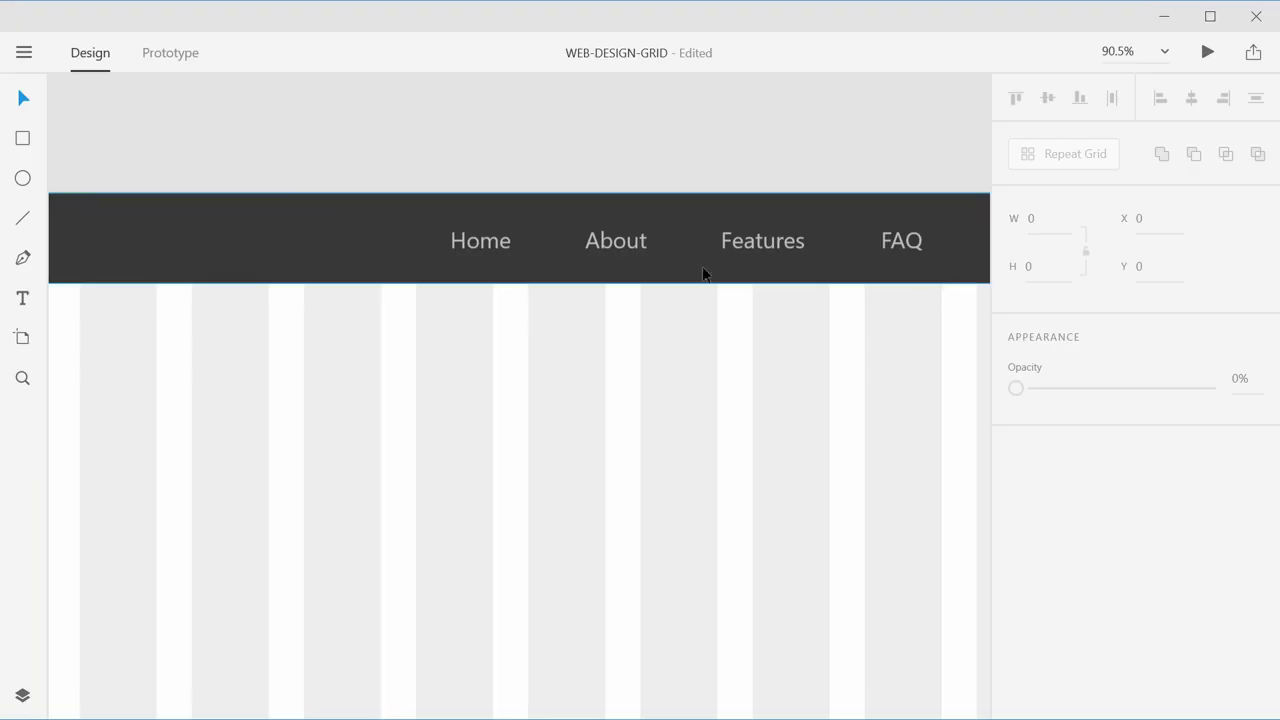
# Step: Back in Adobe XD, give the dark navigation bar a shadow with X 0, Y 3 and blur 6, and inspect it up close
pyautogui.scroll(-5, 344, 241)
pyautogui.scroll(2, 348, 245)
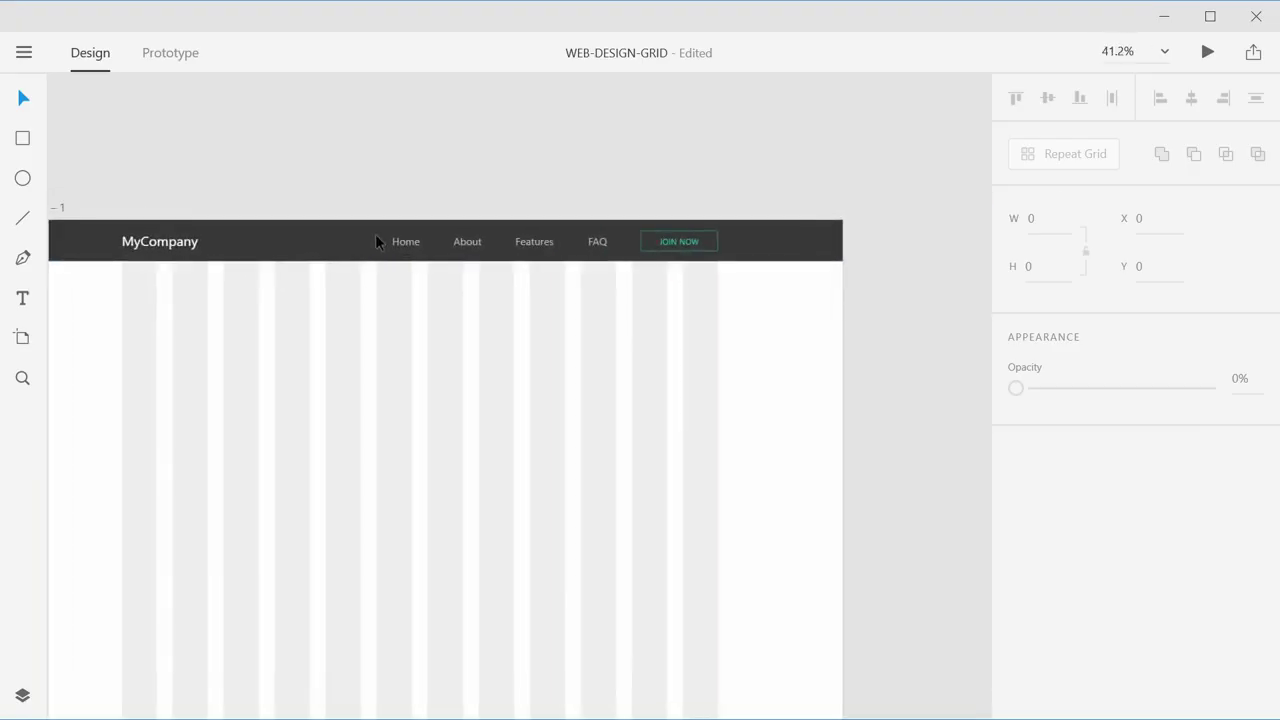
pyautogui.moveTo(375, 234); pyautogui.dragTo(492, 235)
pyautogui.click(222, 237)
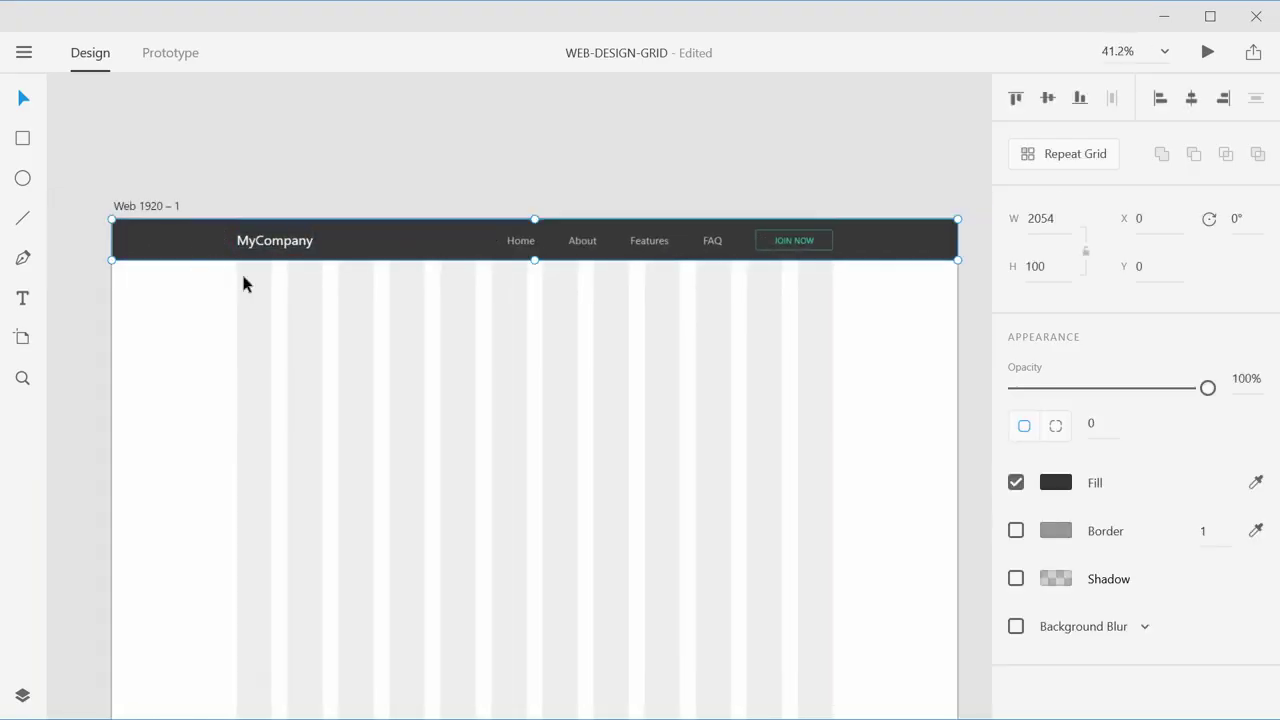
pyautogui.click(1016, 579)
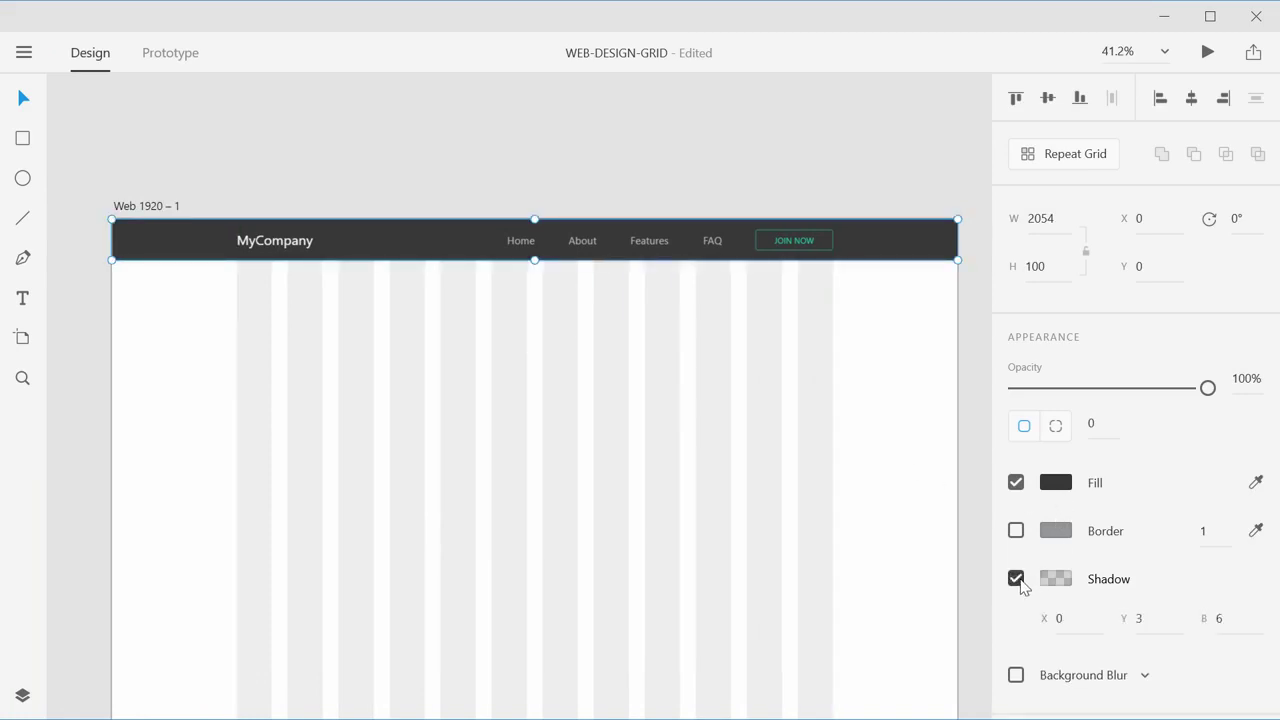
pyautogui.click(1062, 620)
pyautogui.click(1150, 620)
pyautogui.scroll(5, 460, 272)
pyautogui.scroll(5, 456, 269)
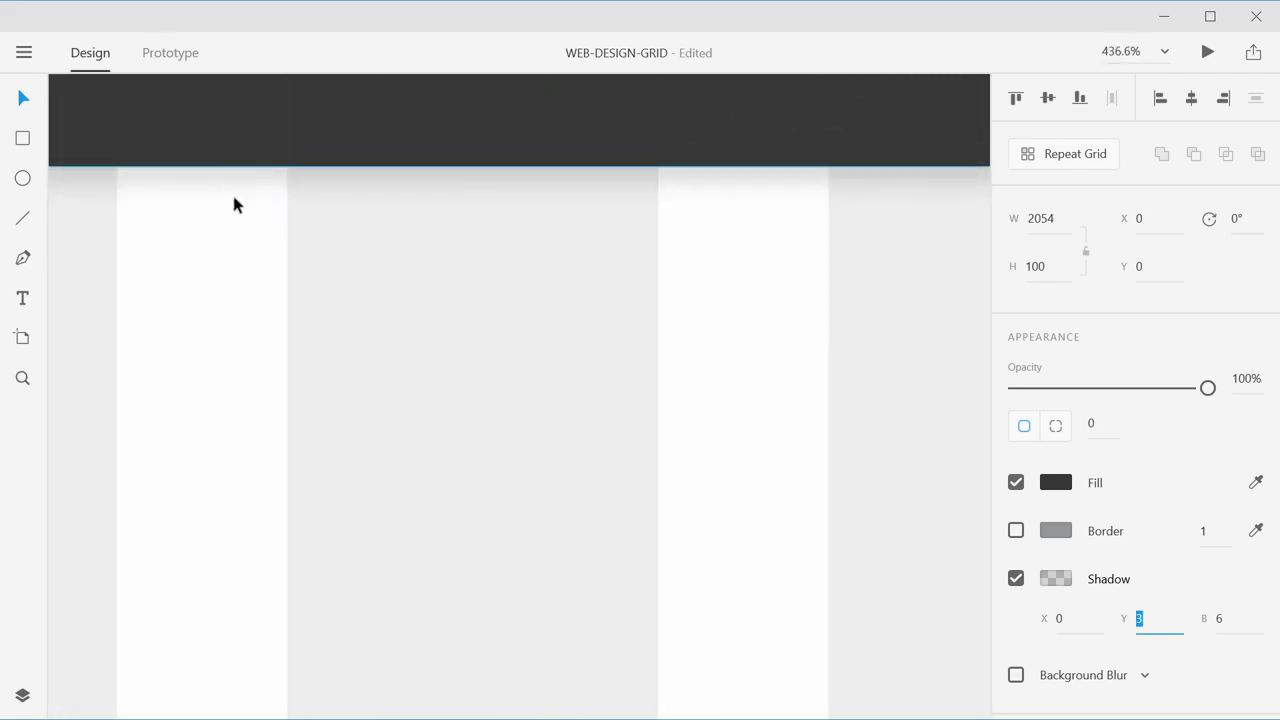
pyautogui.scroll(-10, 261, 263)
pyautogui.scroll(2, 261, 265)
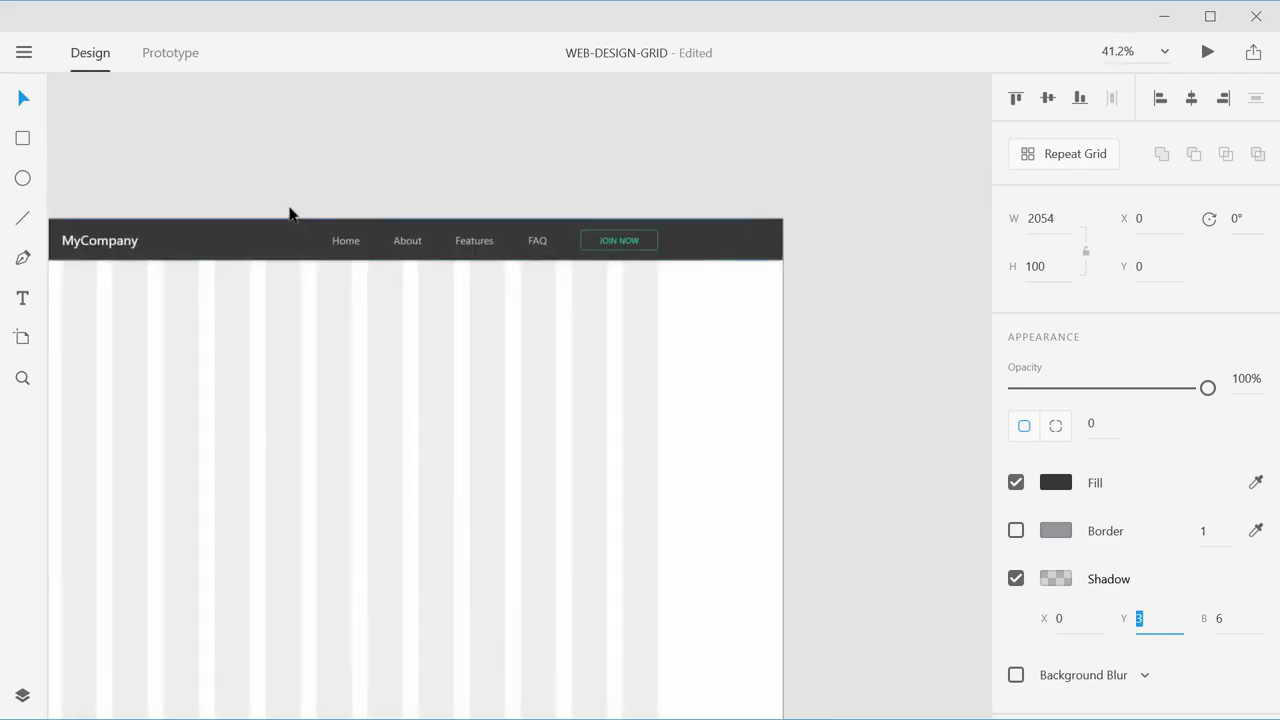
pyautogui.moveTo(300, 180); pyautogui.dragTo(483, 190)
pyautogui.moveTo(340, 180); pyautogui.dragTo(497, 131)
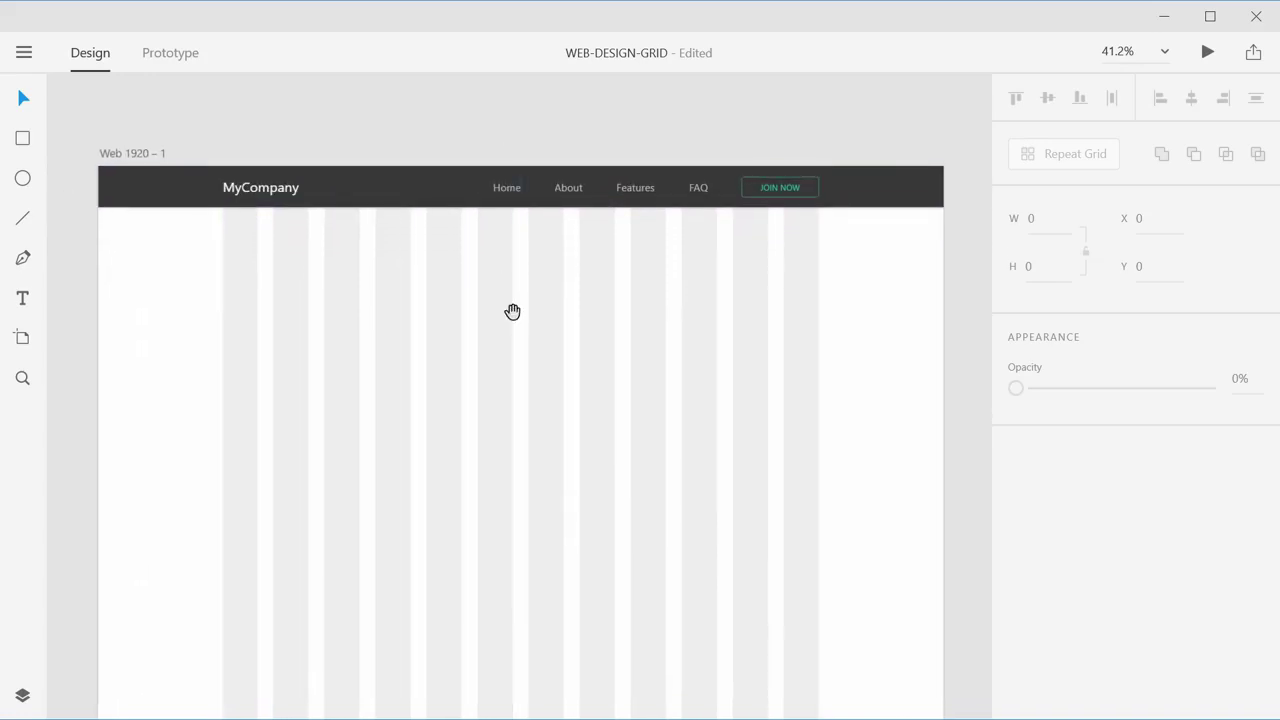
pyautogui.moveTo(512, 309); pyautogui.dragTo(511, 268)
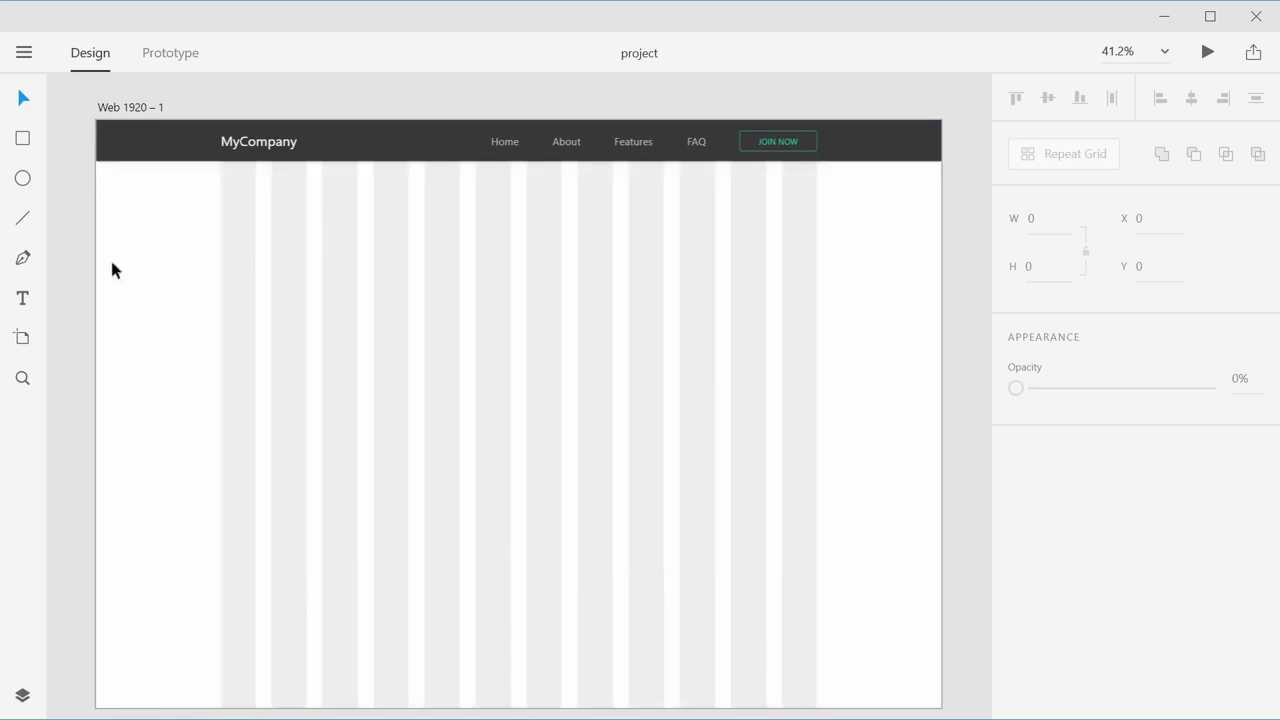
pyautogui.moveTo(97, 519); pyautogui.dragTo(944, 167)
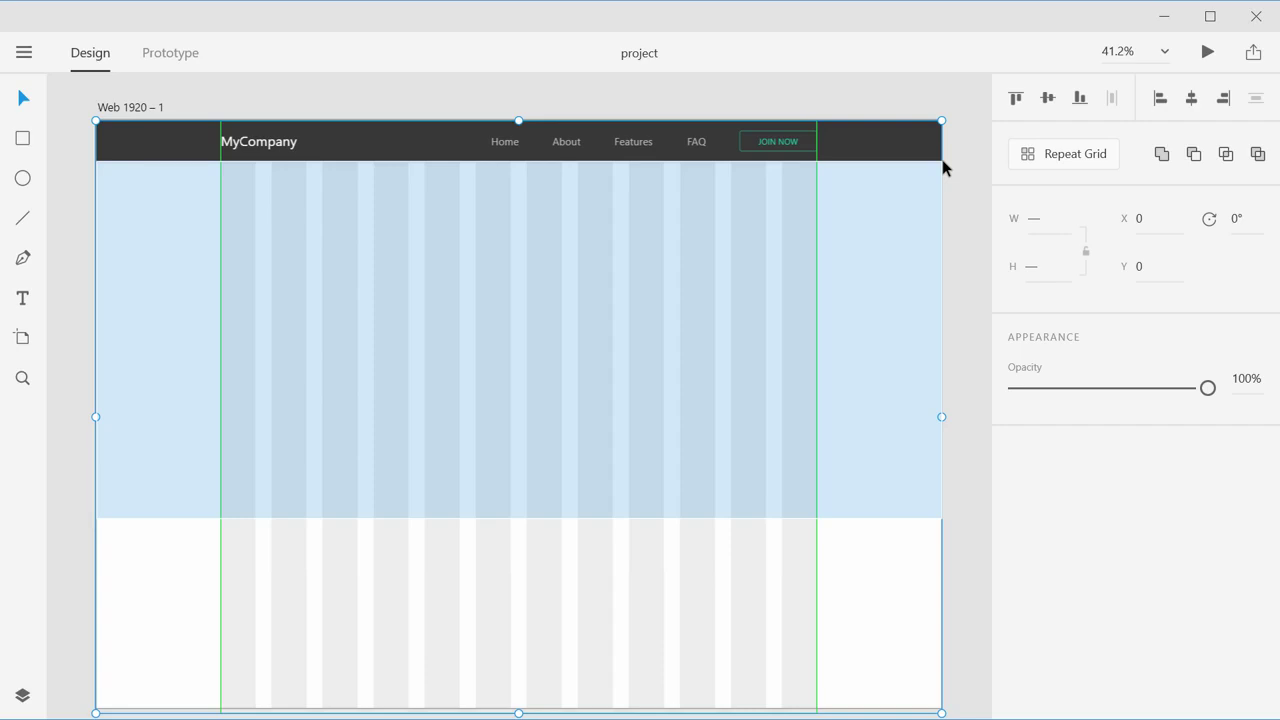
pyautogui.hotkey('ctrl', 'z')
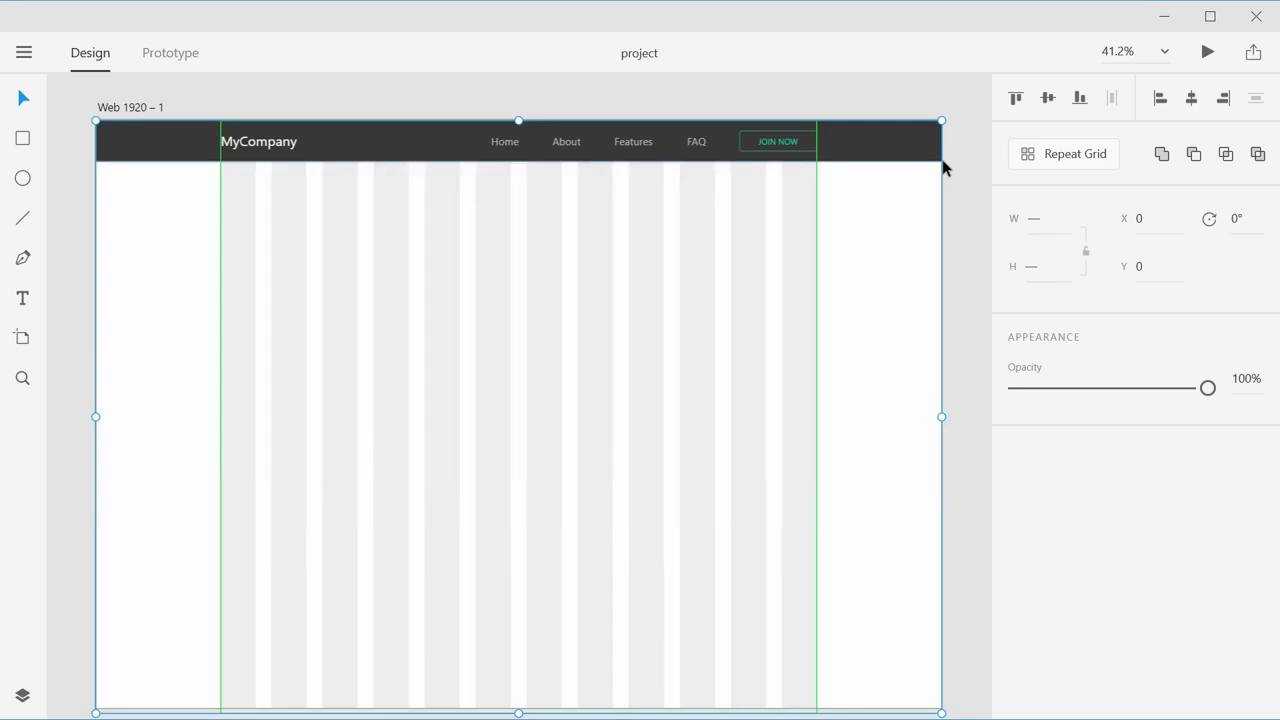
pyautogui.press('Escape')
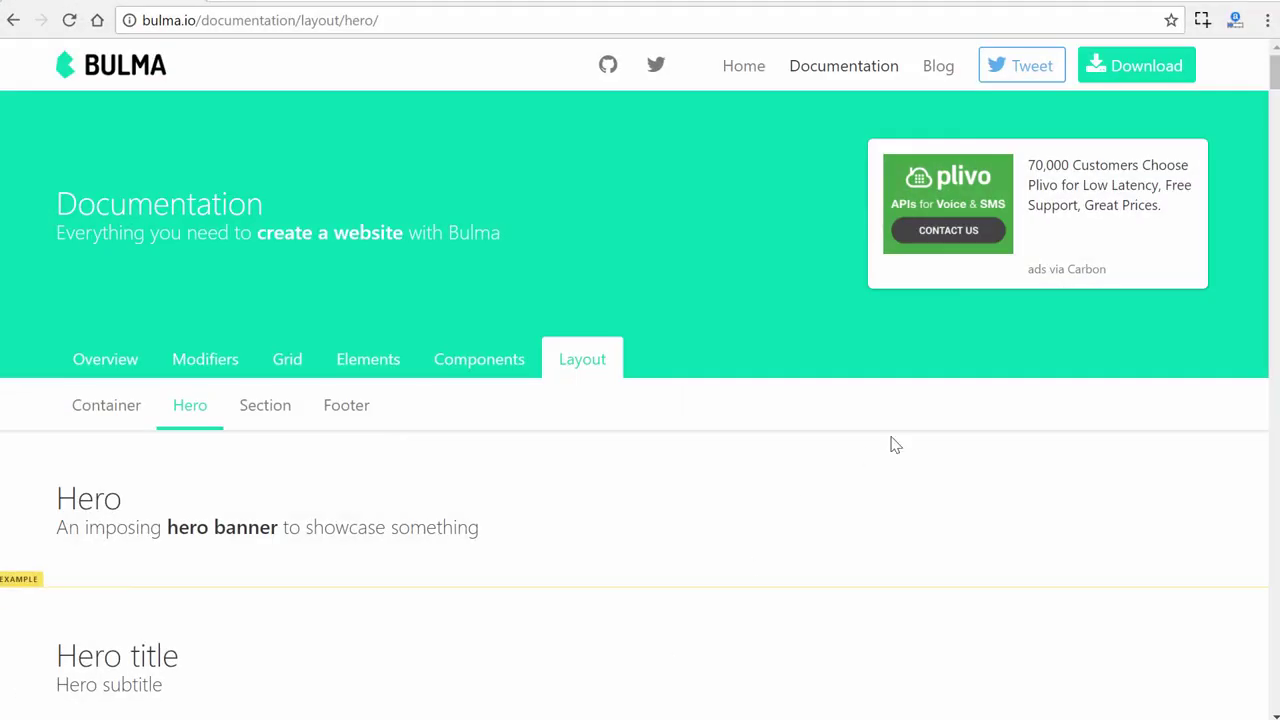
# Step: Switch to the Bulma documentation in the browser, open the Hero layout page and look at the basic hero banner example
pyautogui.scroll(-1, 1014, 394)
pyautogui.click(591, 266)
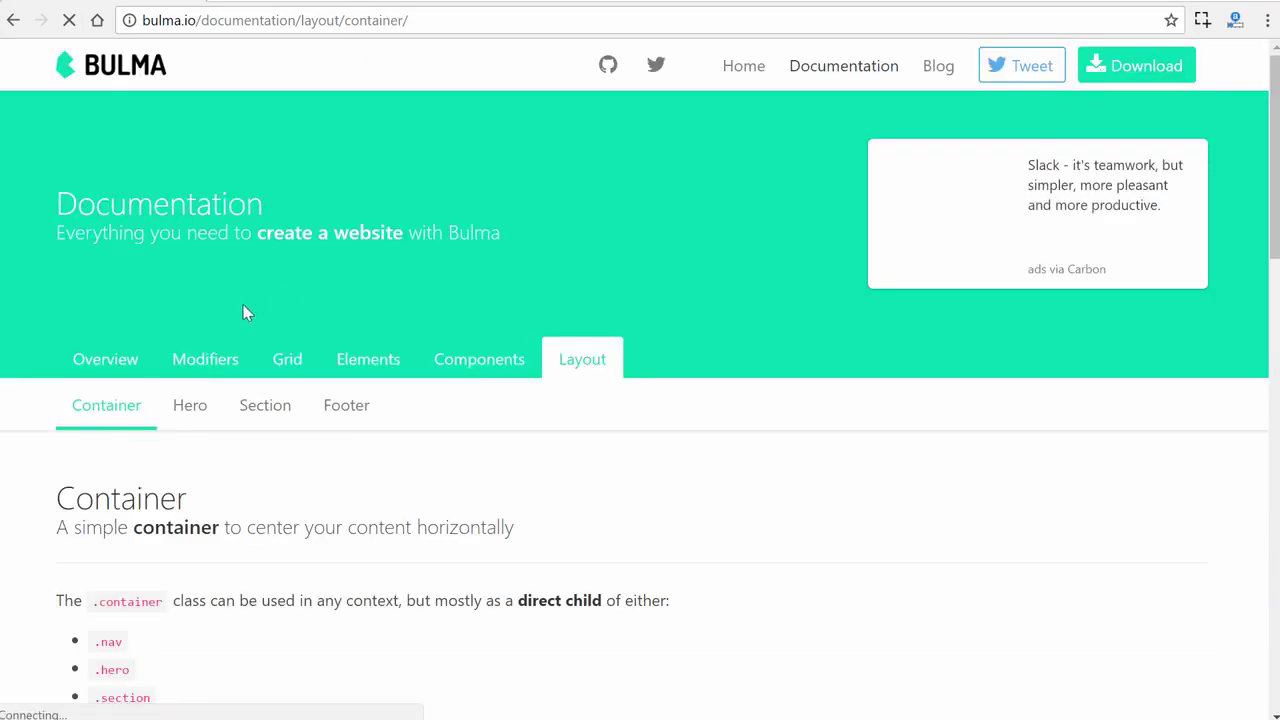
pyautogui.click(191, 408)
pyautogui.scroll(-3, 1060, 390)
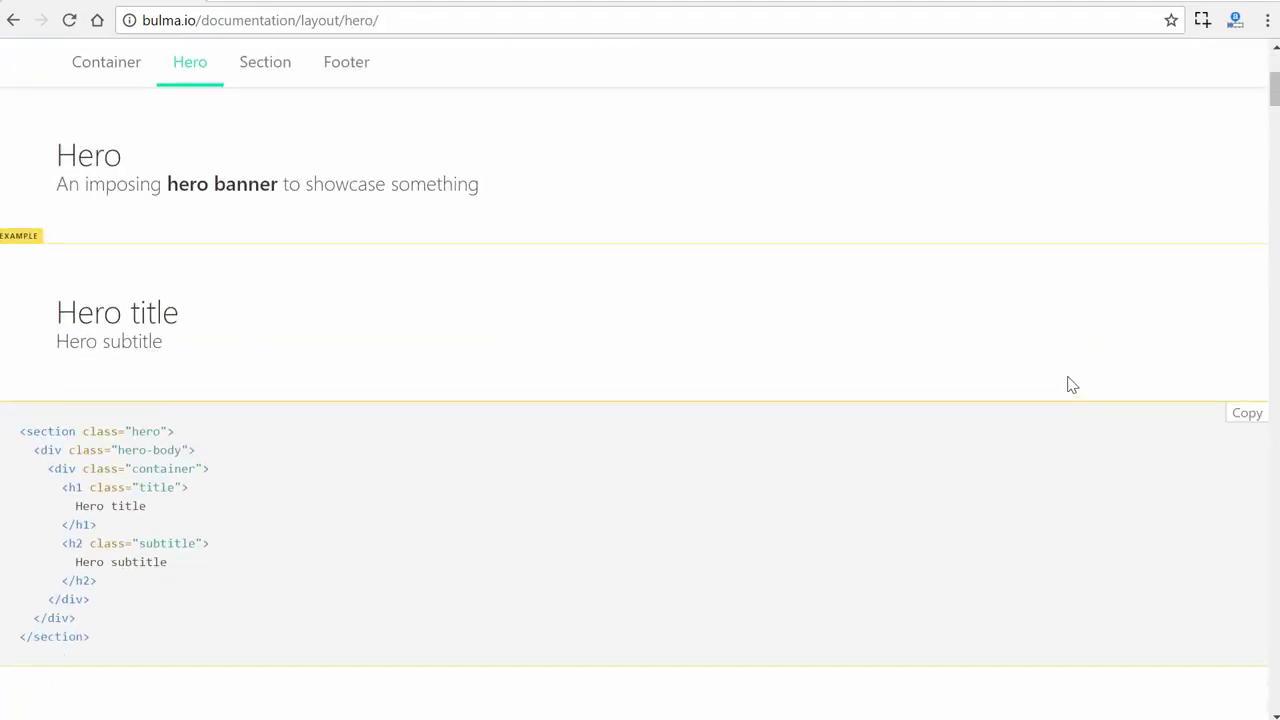
pyautogui.scroll(-1, 1075, 237)
pyautogui.scroll(1, 1077, 237)
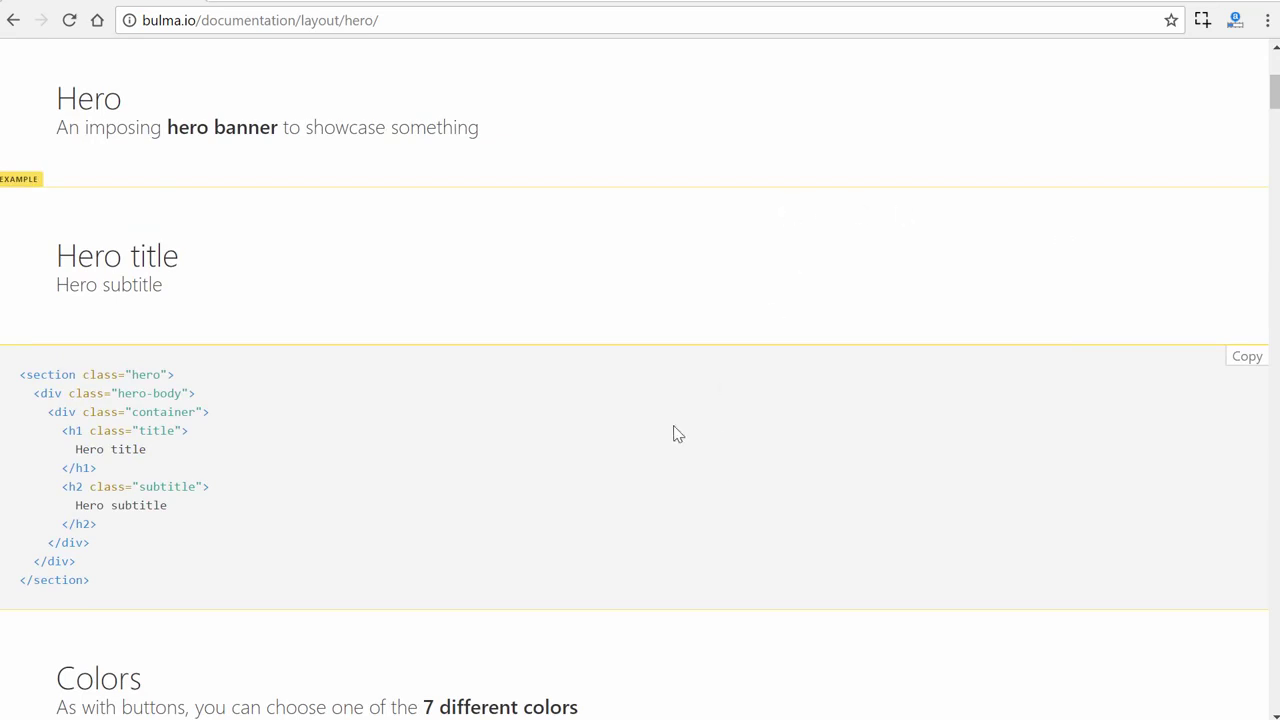
pyautogui.scroll(-1, 674, 434)
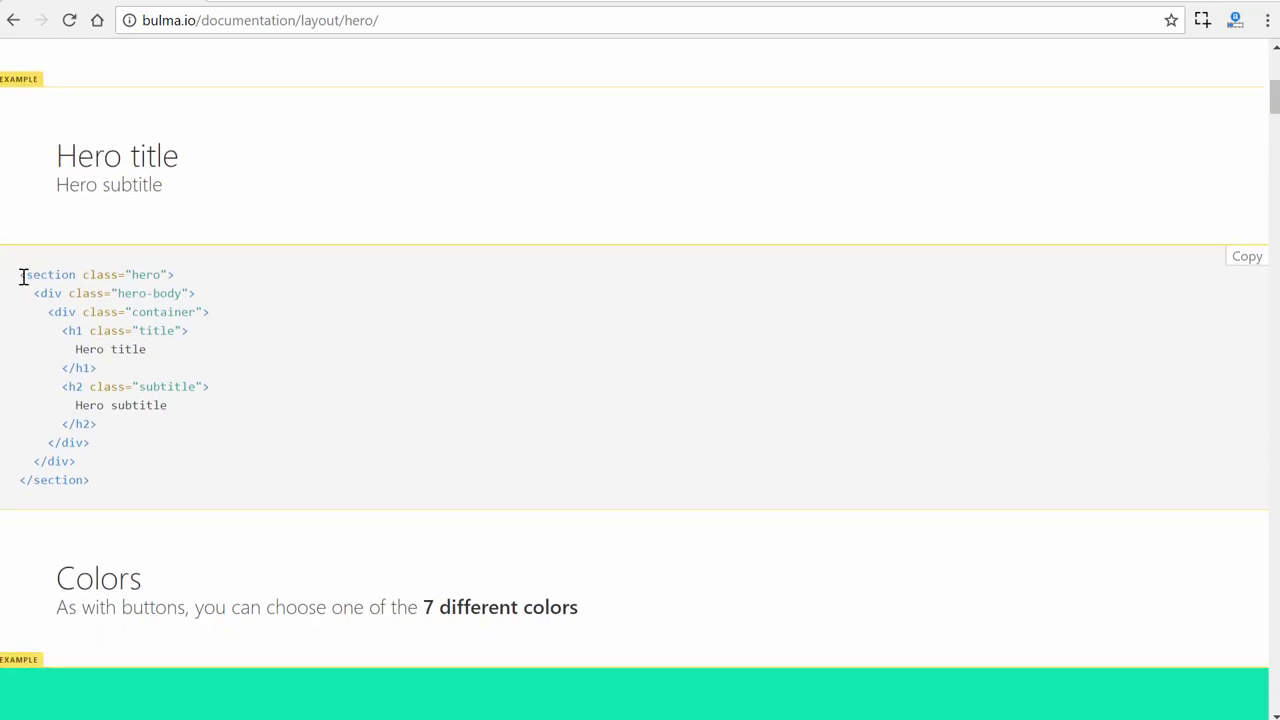
# Step: Examine the hero example's markup, including the hero section and hero-body classes, and continue to the Colors examples
pyautogui.moveTo(22, 276); pyautogui.dragTo(196, 283)
pyautogui.click(196, 283)
pyautogui.scroll(-1, 440, 325)
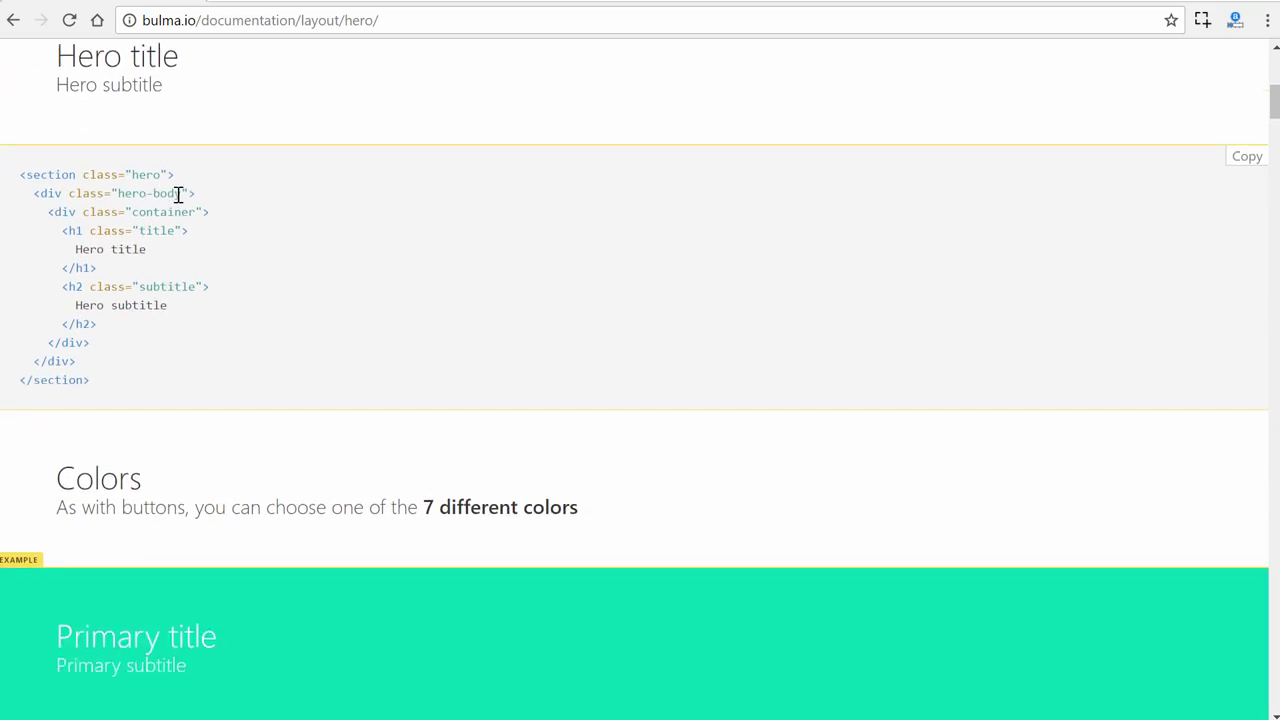
pyautogui.moveTo(180, 194); pyautogui.dragTo(120, 194)
pyautogui.click(354, 243)
pyautogui.scroll(-1, 848, 338)
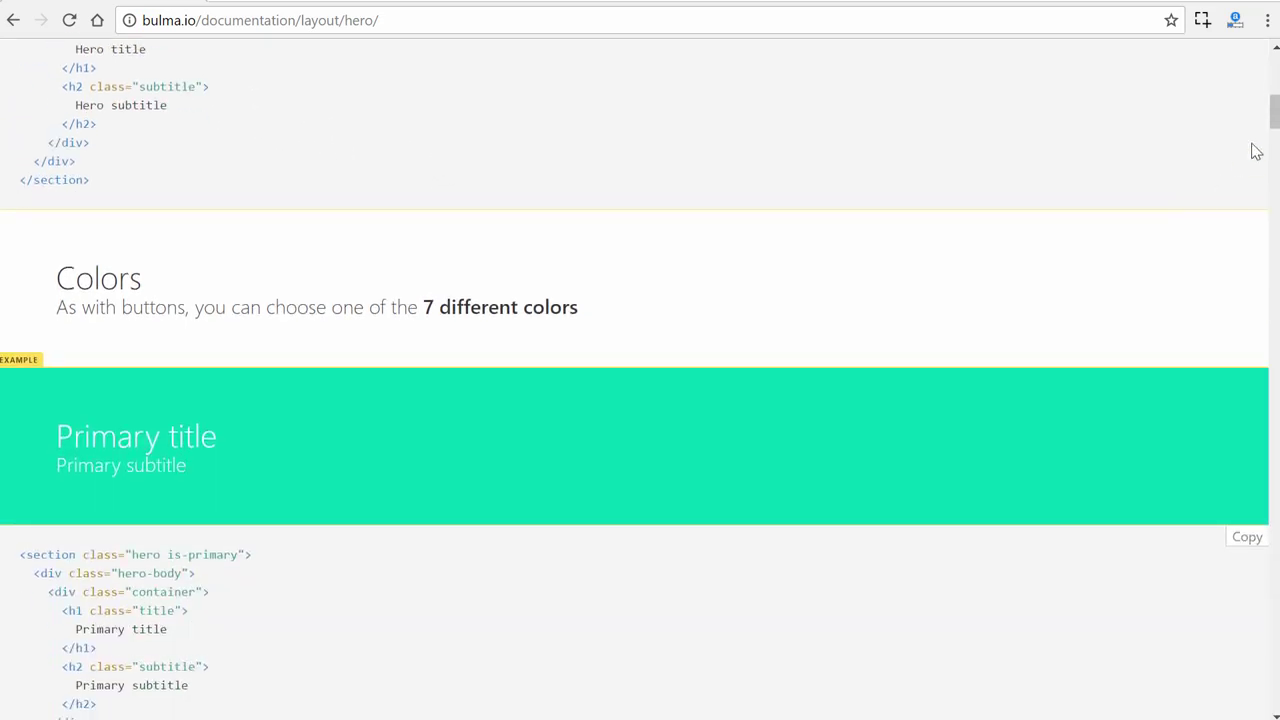
# Step: Examine the hero color variants and the bold gradient hero examples further down the Bulma page
pyautogui.moveTo(1275, 112); pyautogui.dragTo(1275, 171)
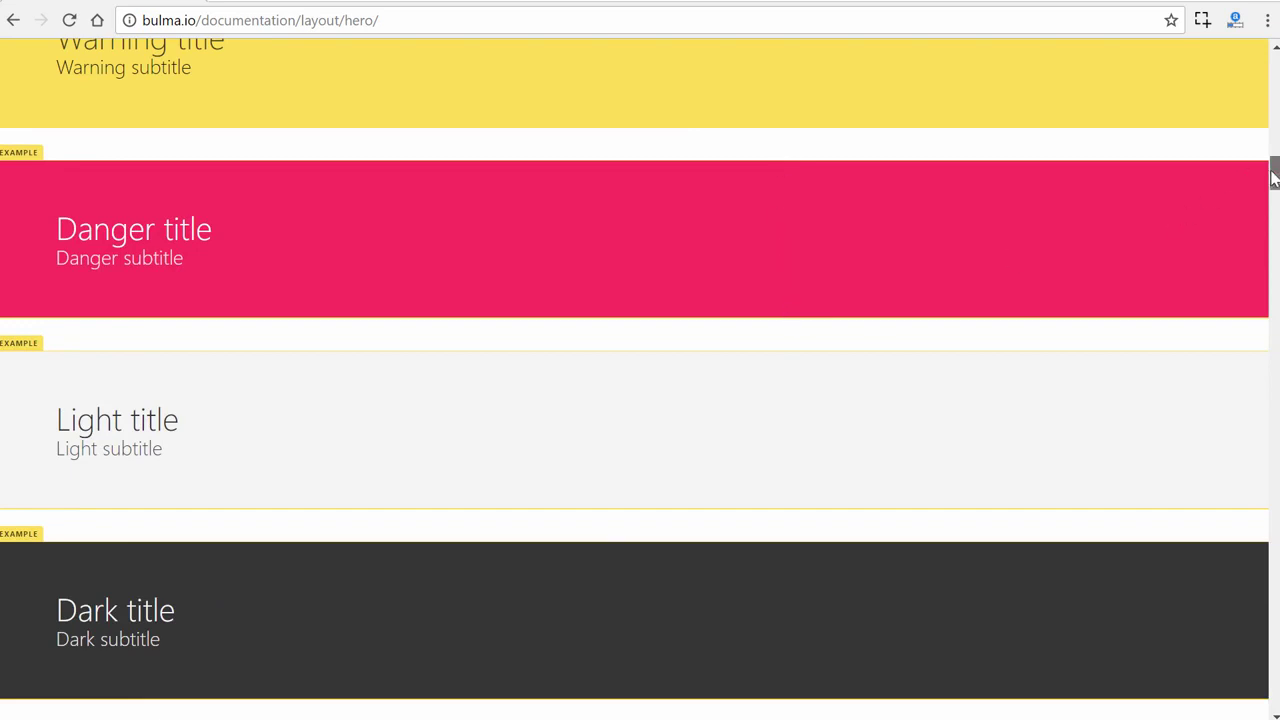
pyautogui.moveTo(1274, 166); pyautogui.dragTo(1275, 254)
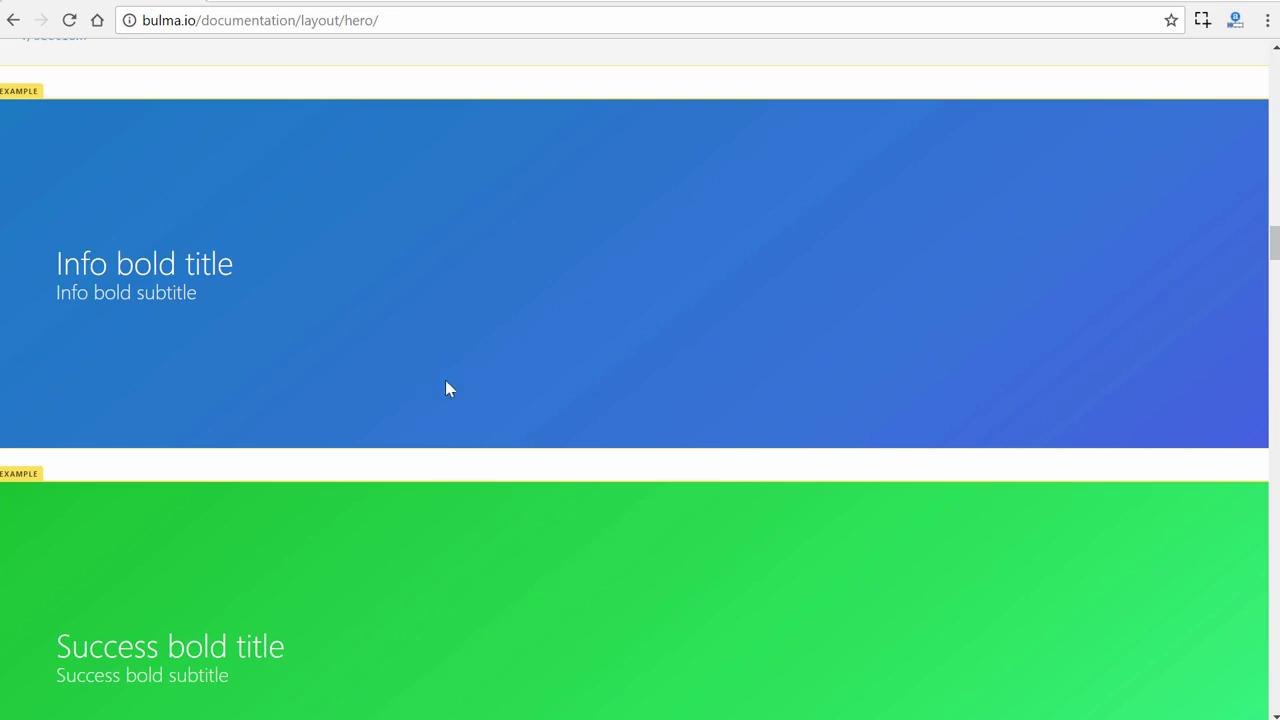
pyautogui.scroll(5, 1275, 240)
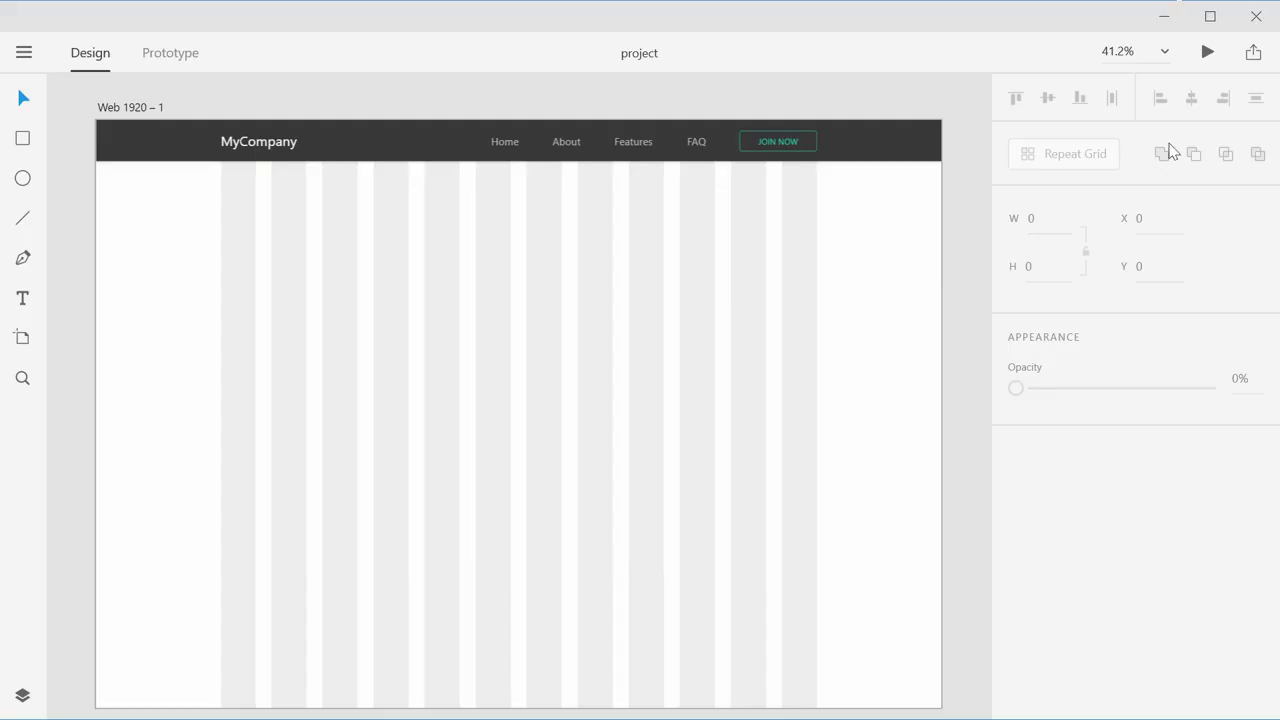
# Step: Back in Adobe XD, draw a full-width rectangle about 2054 by 661 directly below the navigation bar and remove its border
pyautogui.click(27, 140)
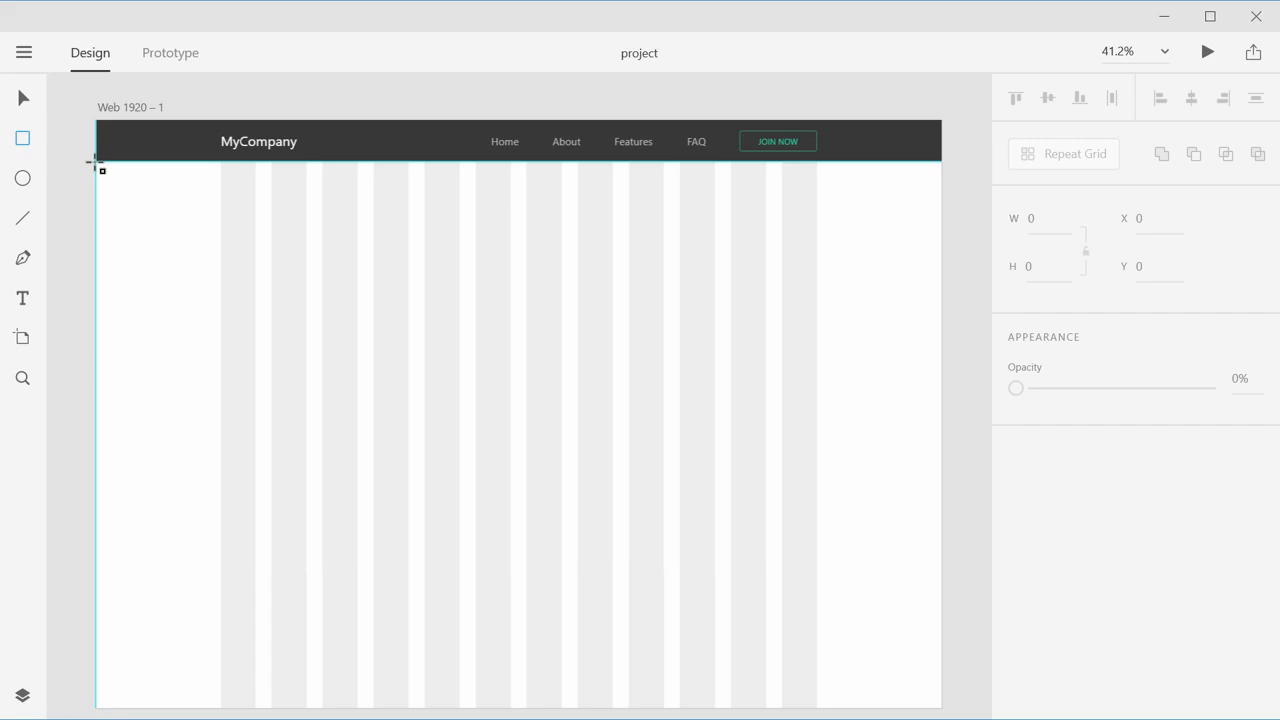
pyautogui.moveTo(96, 162)
pyautogui.mouseDown()
pyautogui.moveTo(183, 257)
pyautogui.moveTo(414, 406)
pyautogui.moveTo(780, 406)
pyautogui.moveTo(940, 386)
pyautogui.moveTo(940, 433)
pyautogui.mouseUp()
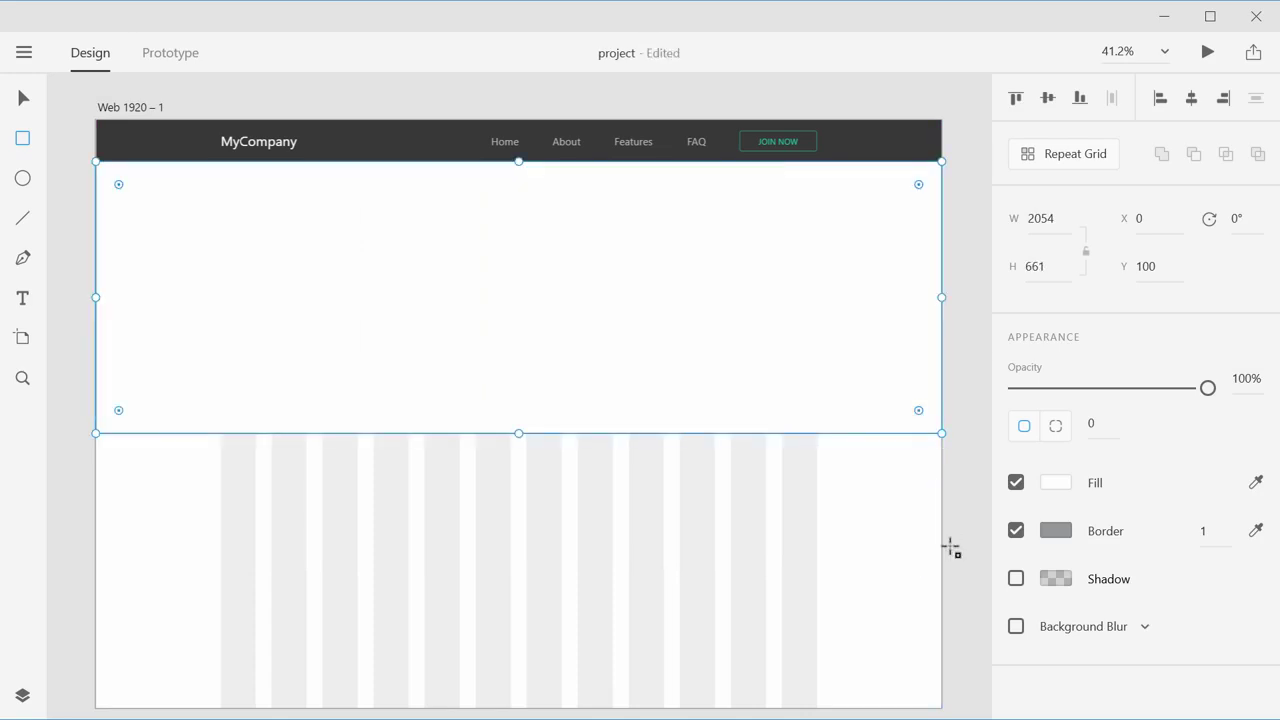
pyautogui.click(1016, 531)
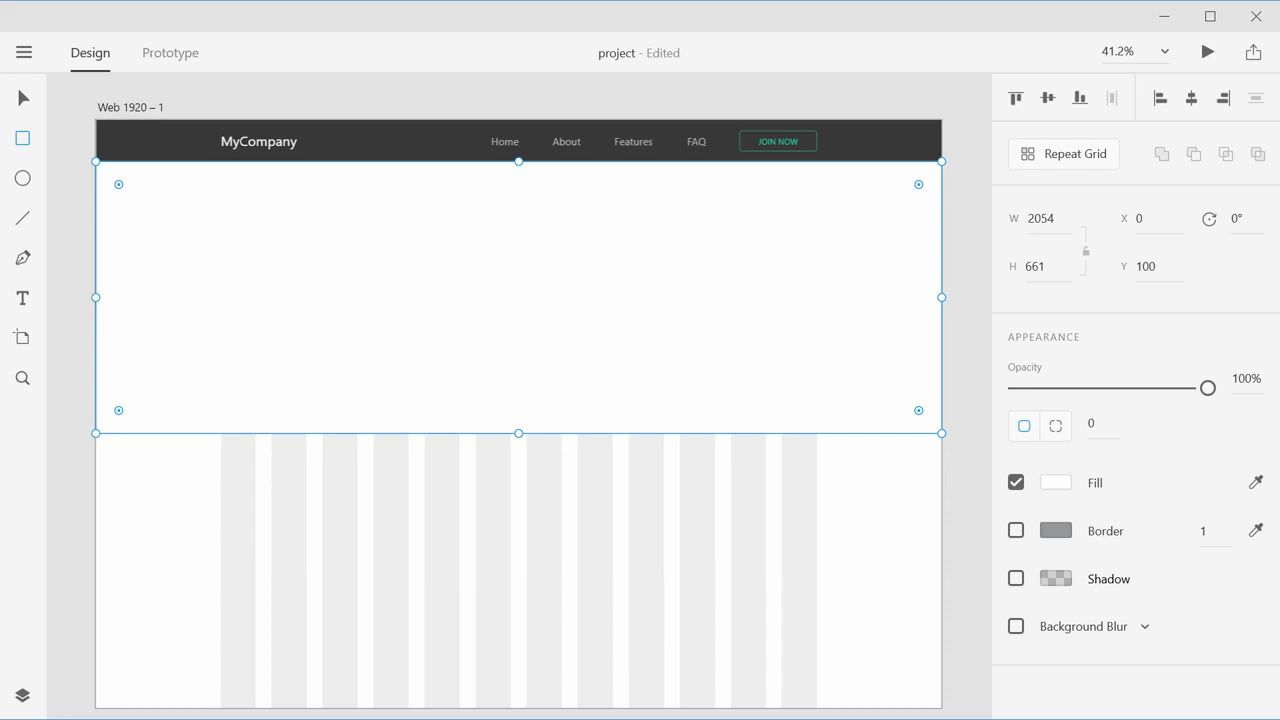
# Step: Fill the hero rectangle with the clouds.jpg image from the Resources folder and close the folder window
pyautogui.hotkey('alt', 'Tab')
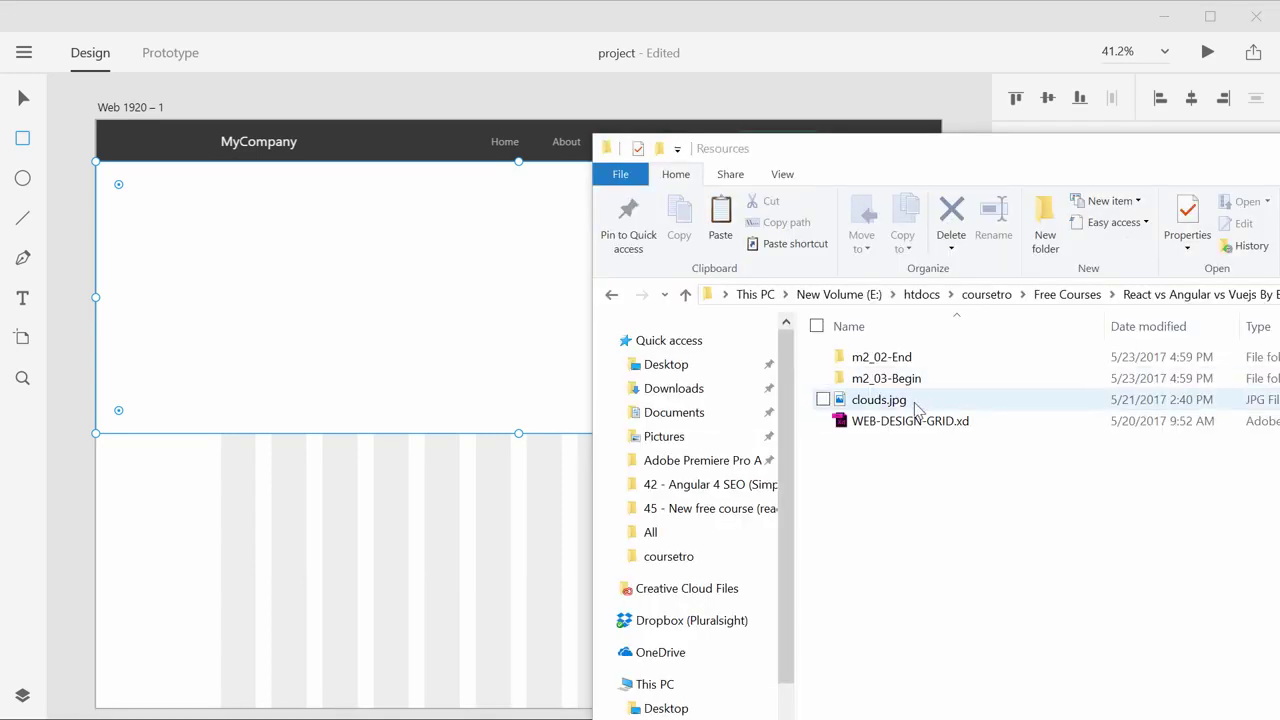
pyautogui.click(880, 401)
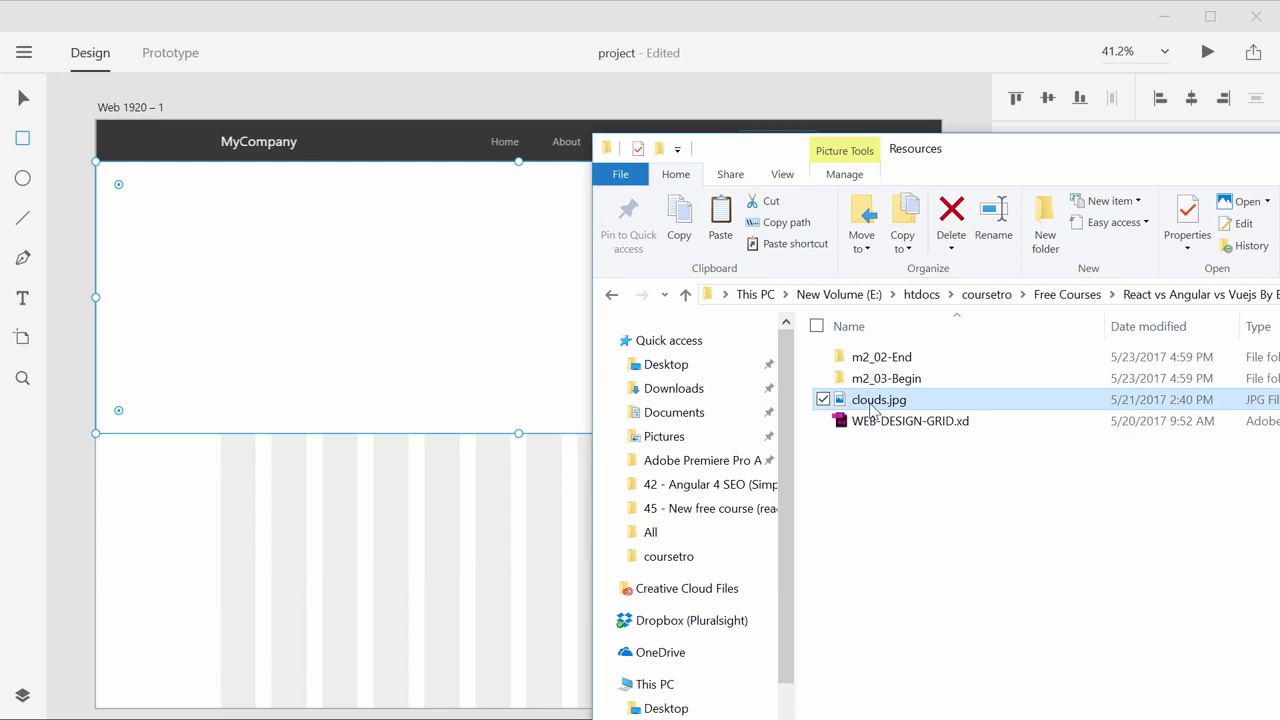
pyautogui.moveTo(872, 407); pyautogui.dragTo(428, 300)
pyautogui.hotkey('alt', 'F4')
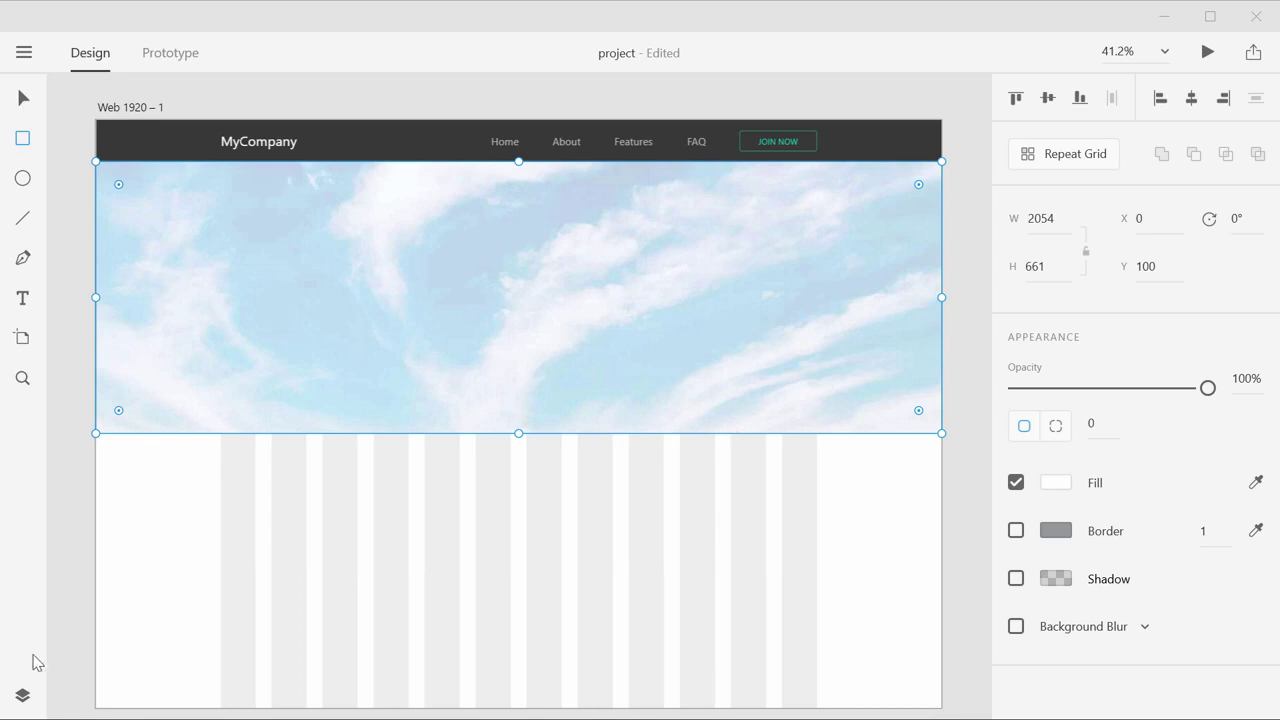
# Step: Show the layer list and bring the GRID repeat grid to the front of the artboard's layers
pyautogui.click(22, 697)
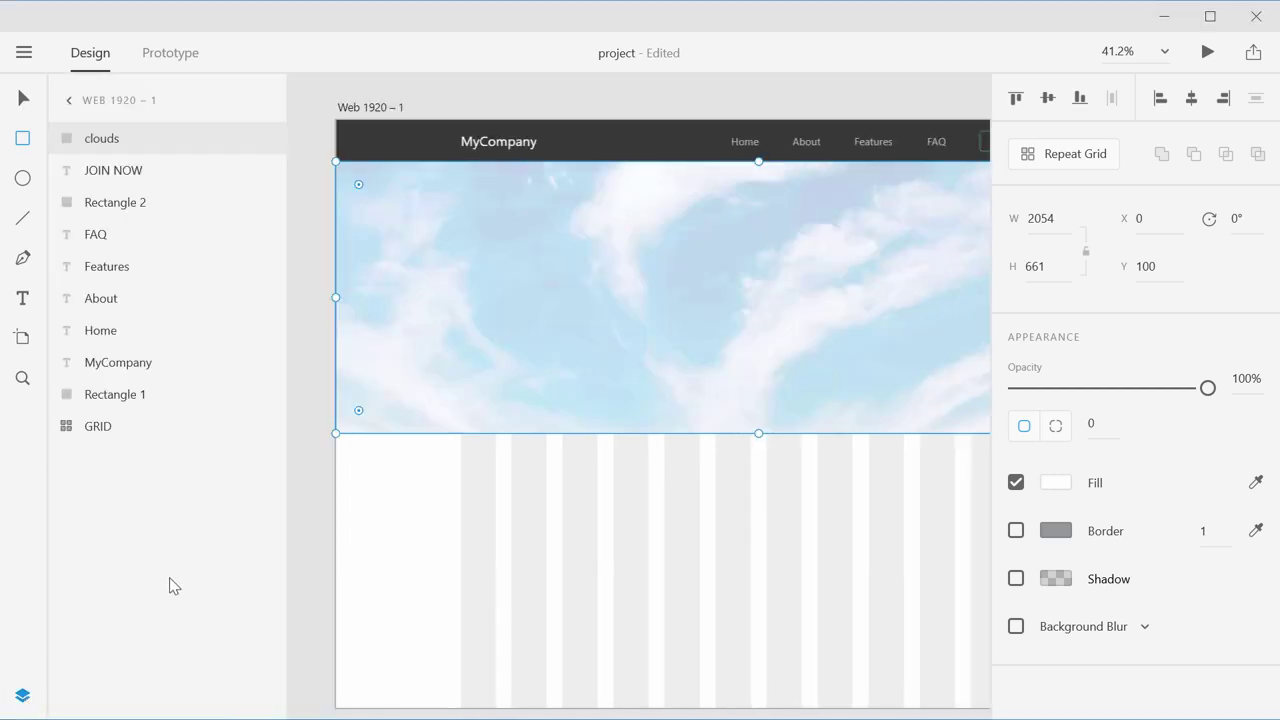
pyautogui.click(24, 100)
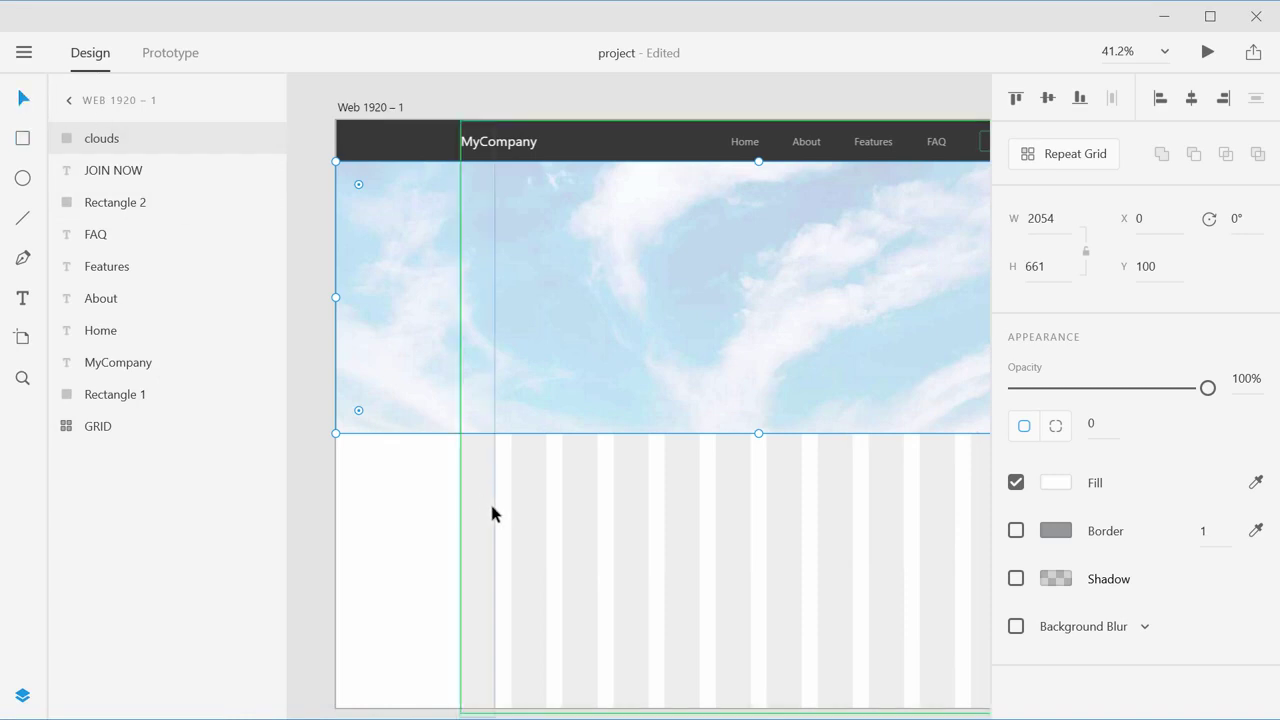
pyautogui.click(491, 506)
pyautogui.rightClick(491, 506)
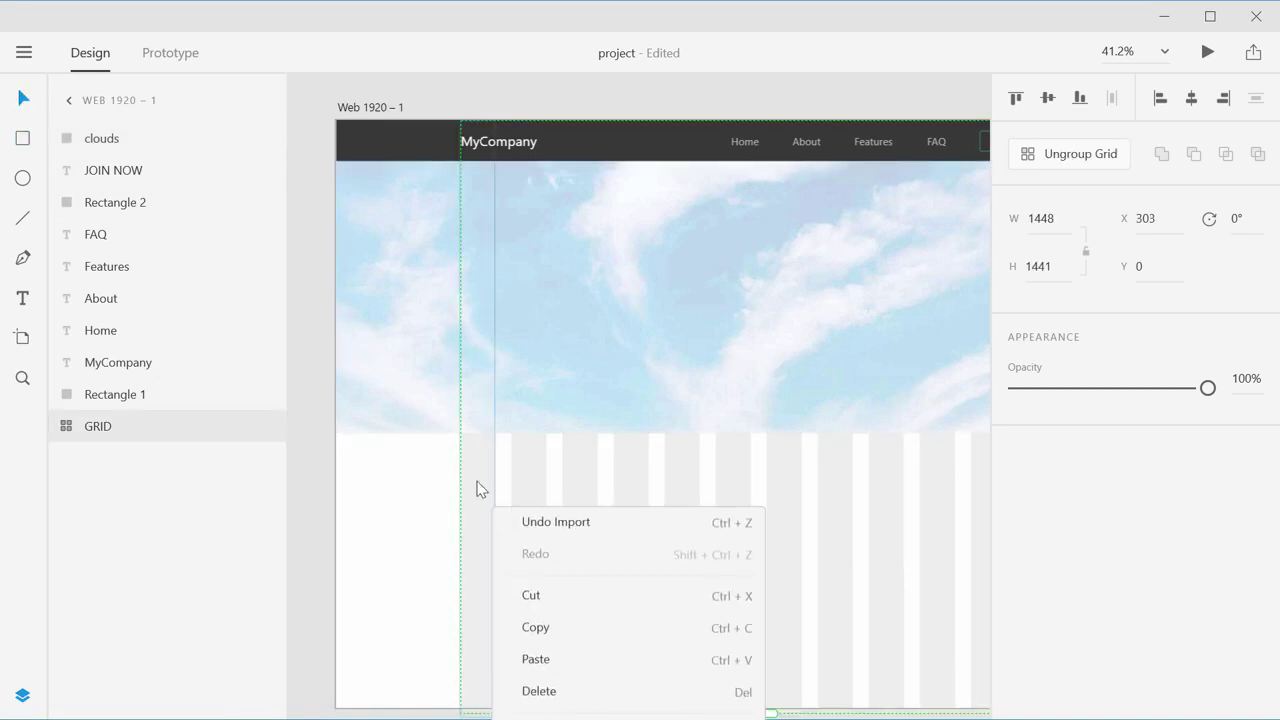
pyautogui.click(561, 478)
pyautogui.rightClick(488, 478)
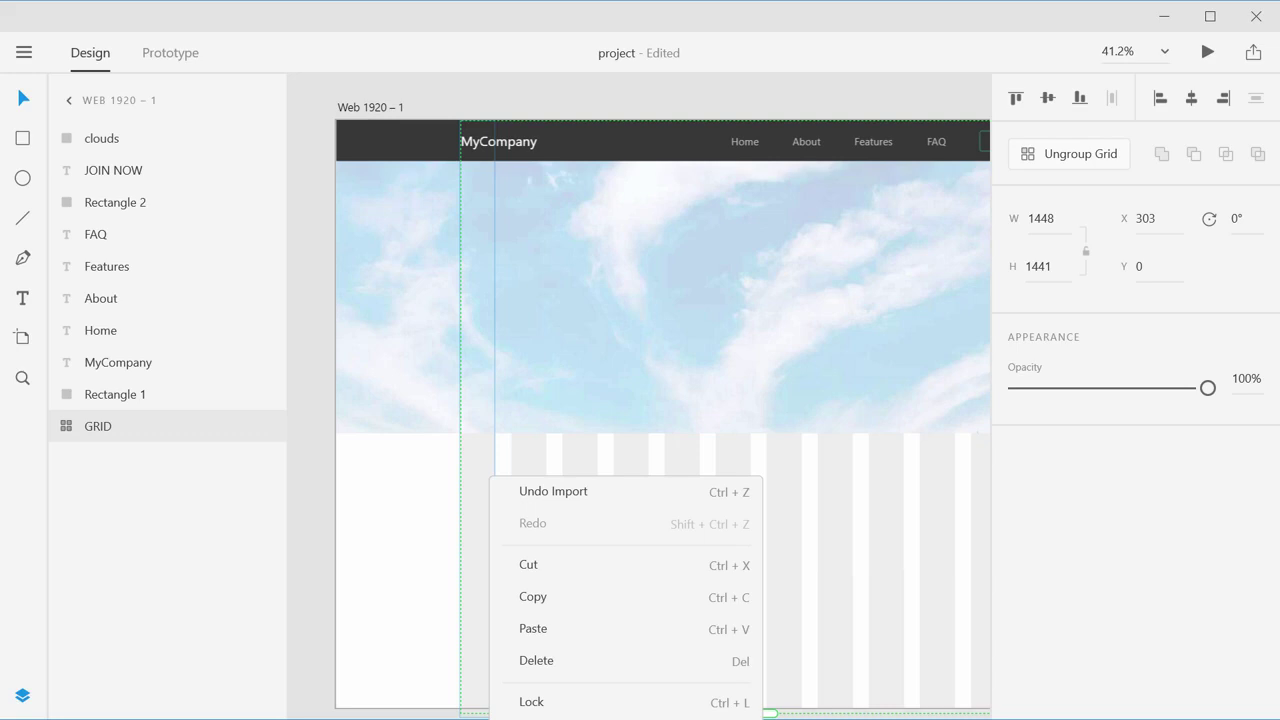
pyautogui.hotkey('ctrl', 'shift', ']')
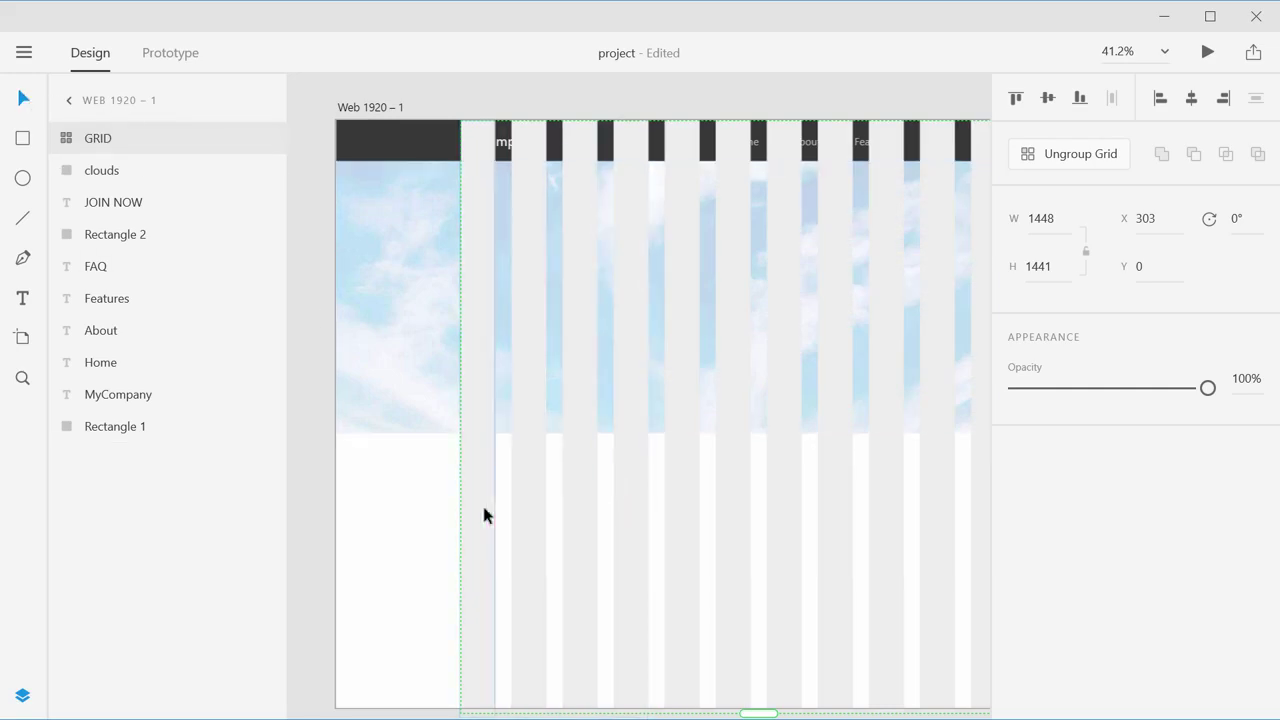
# Step: Lower the column grid's opacity to 45% and deselect it
pyautogui.click(428, 482)
pyautogui.hscroll(3, 588, 438)
pyautogui.scroll(2, 588, 438)
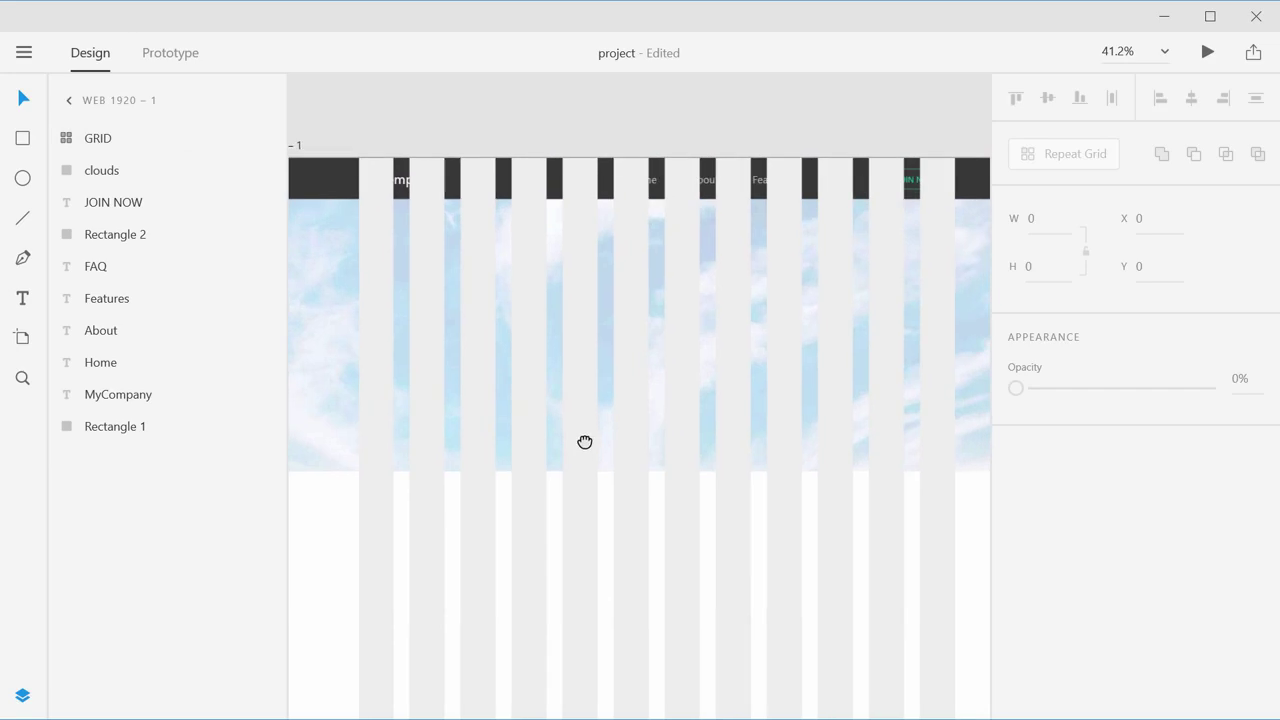
pyautogui.click(374, 518)
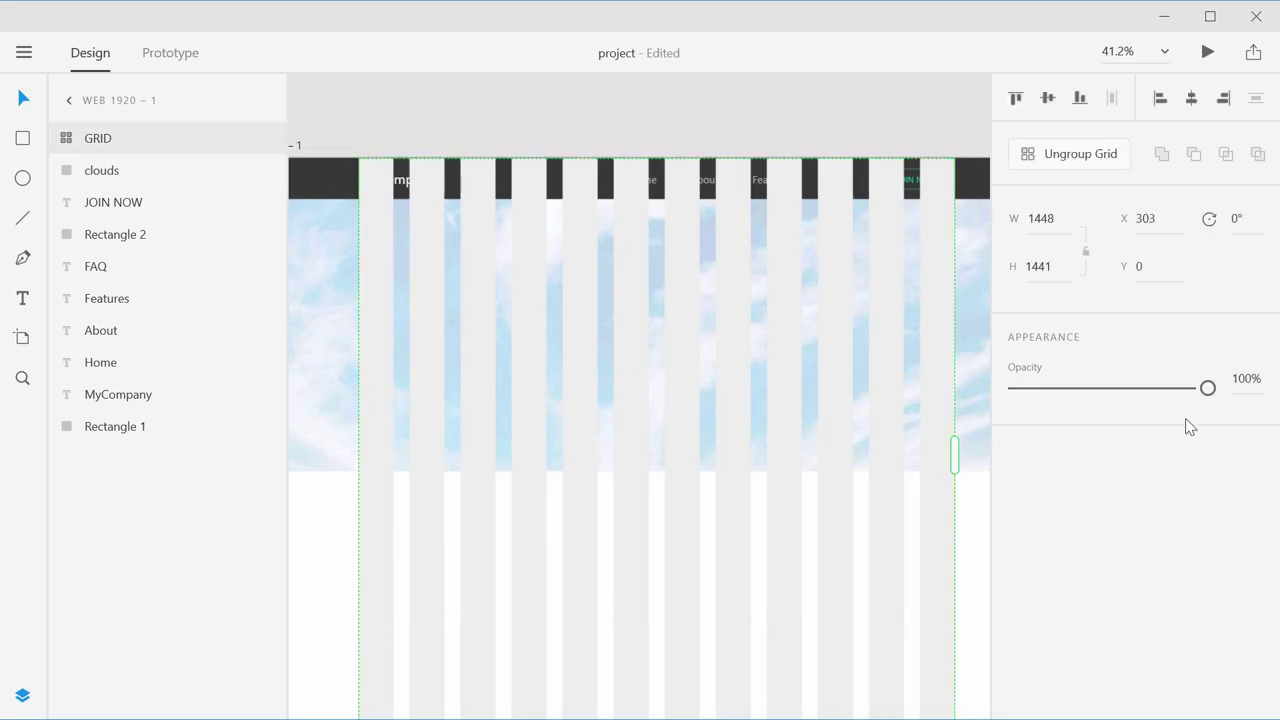
pyautogui.moveTo(1207, 388); pyautogui.dragTo(1104, 392)
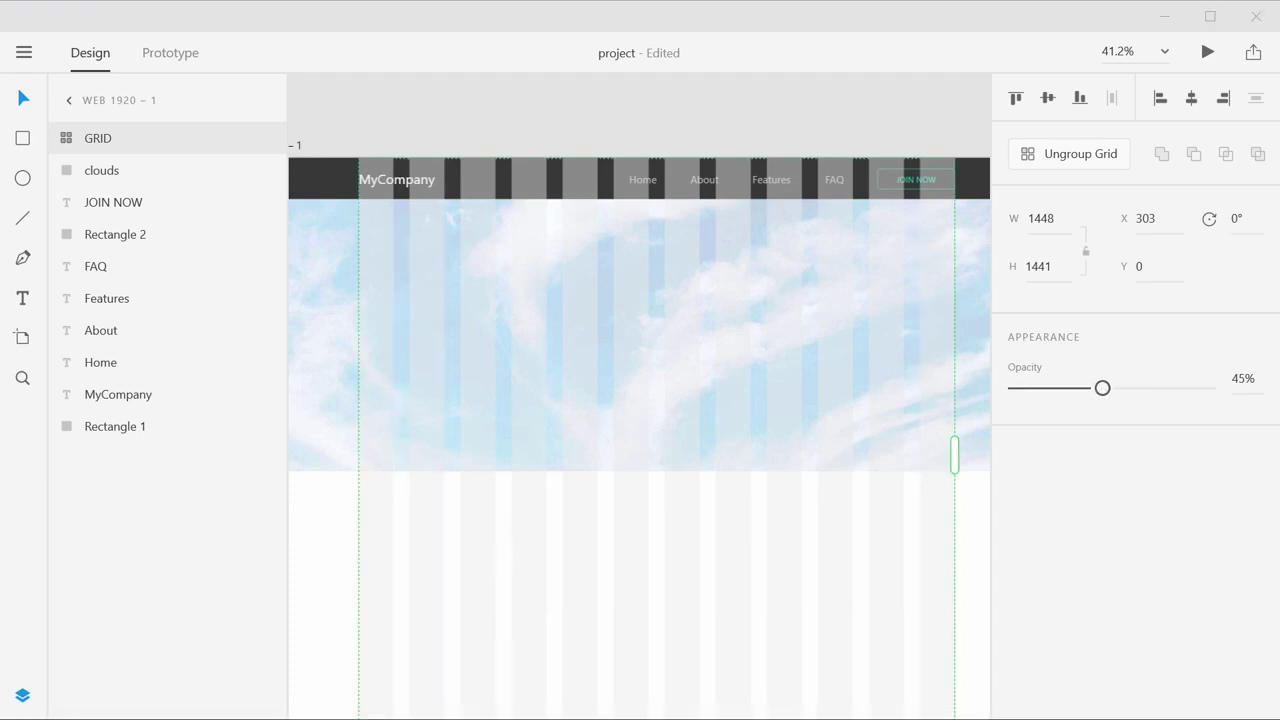
pyautogui.click(686, 8)
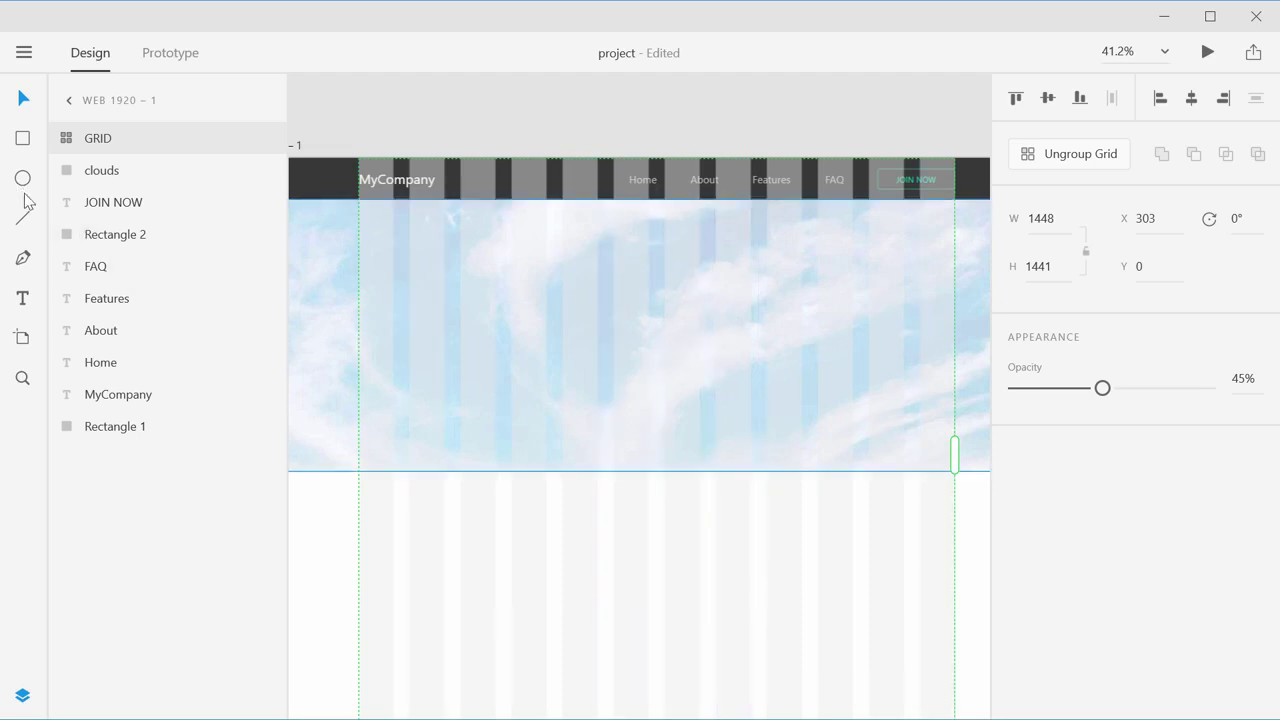
pyautogui.click(322, 528)
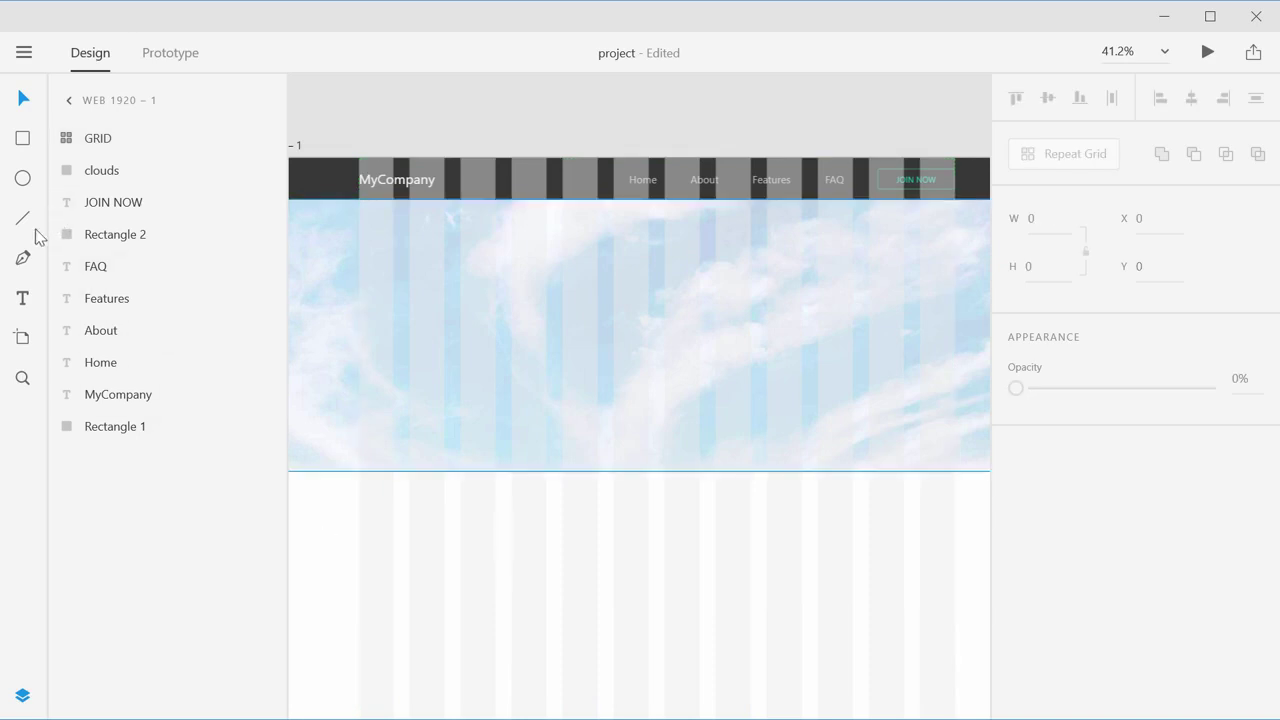
# Step: Hide the layer list and add the headline "Soaring to new heights" over the clouds image, starting at the first grid column
pyautogui.click(25, 300)
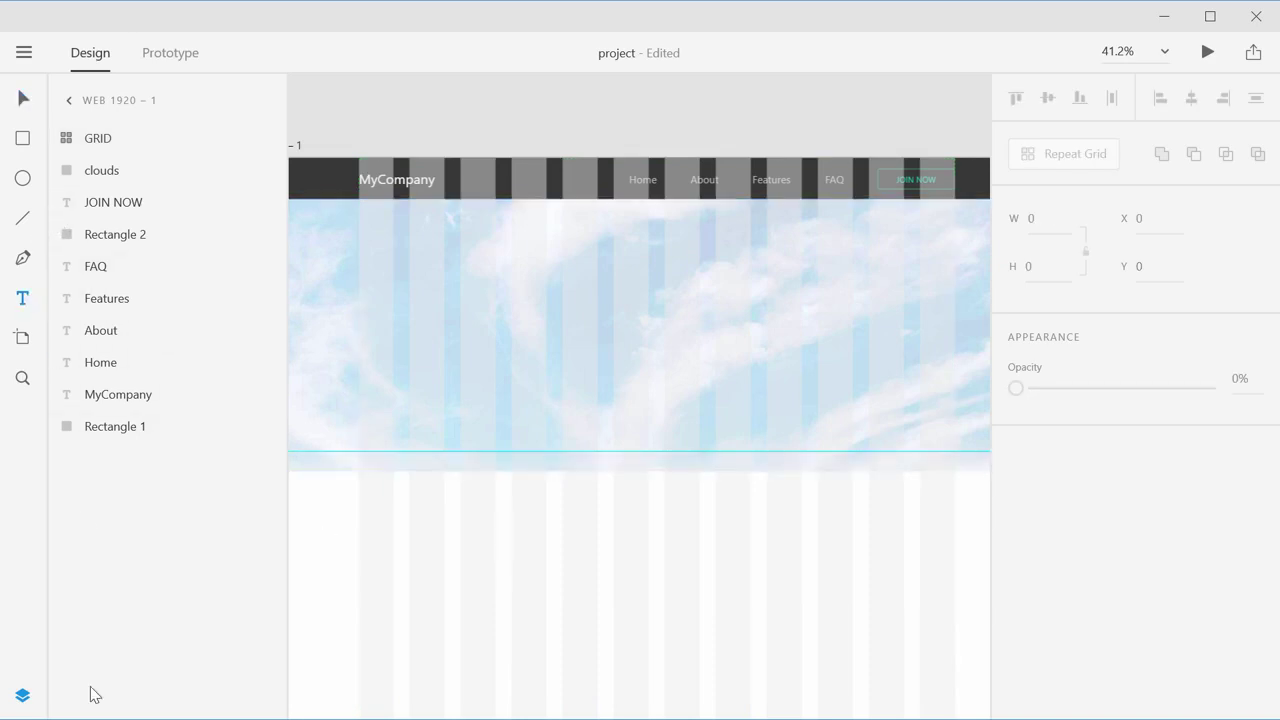
pyautogui.click(23, 695)
pyautogui.hscroll(-3, 306, 329)
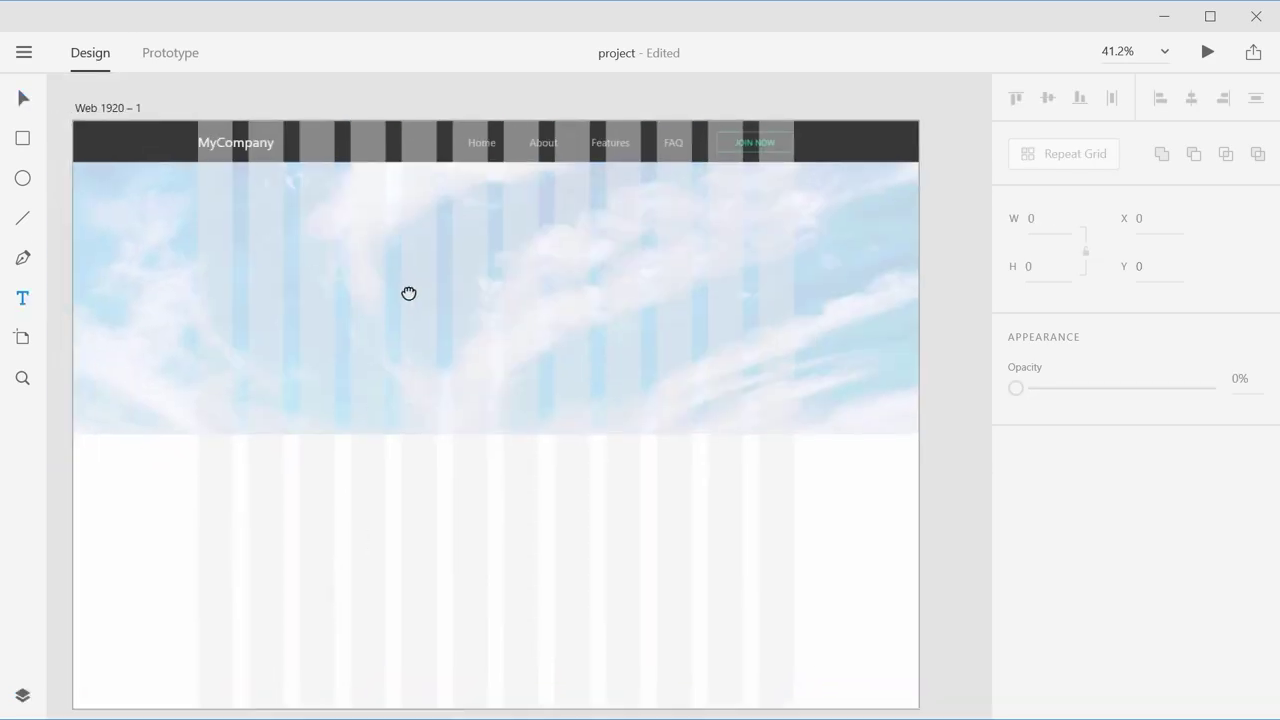
pyautogui.scroll(2, 292, 284)
pyautogui.scroll(-2, 289, 286)
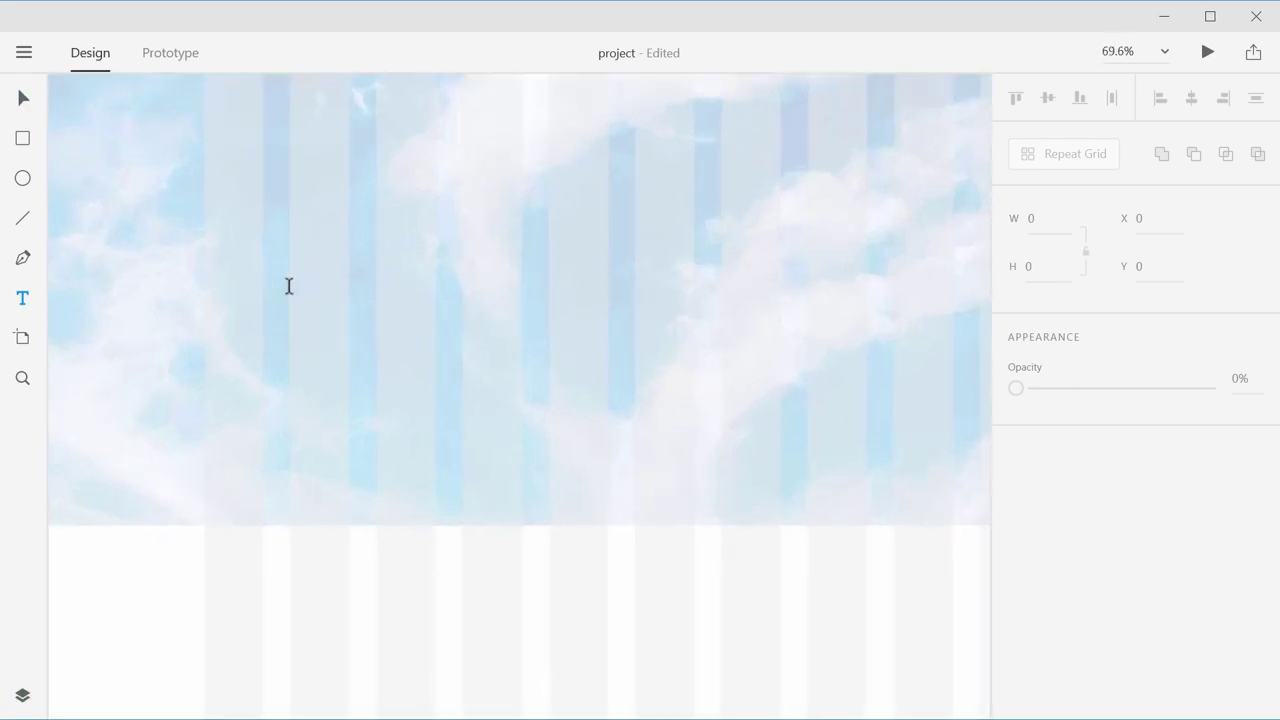
pyautogui.scroll(2, 429, 289)
pyautogui.scroll(2, 431, 377)
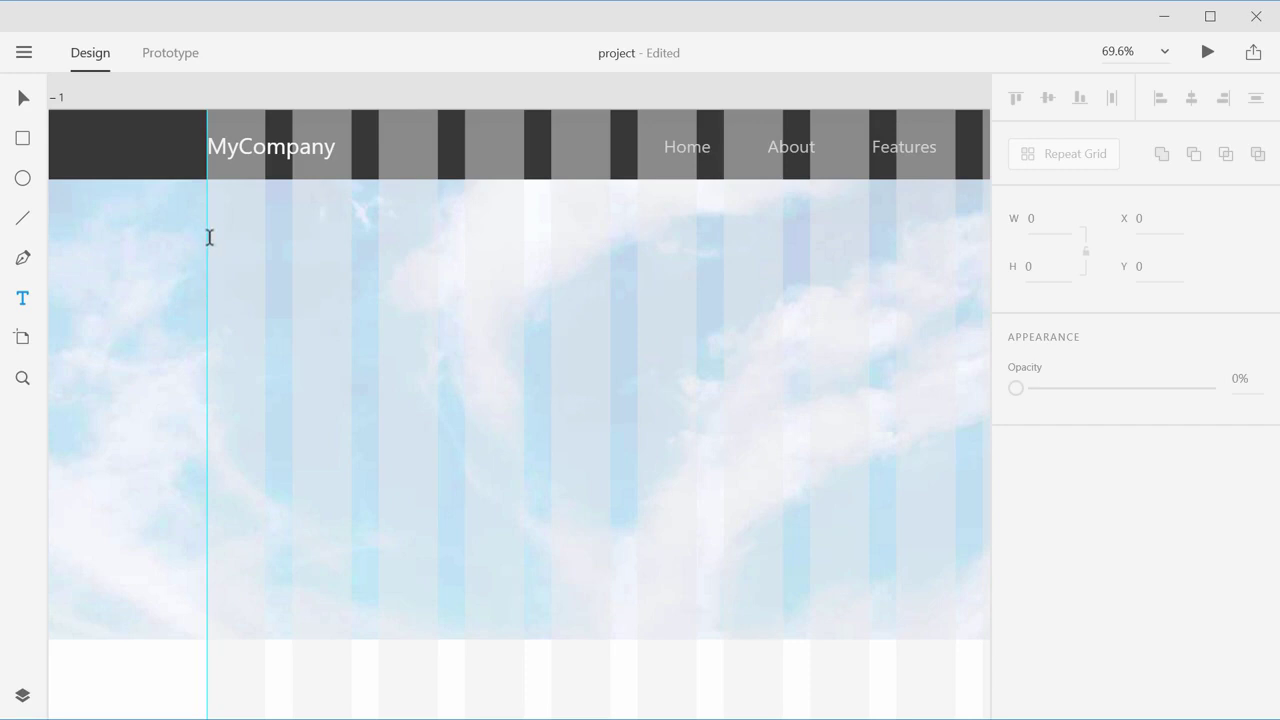
pyautogui.click(207, 295)
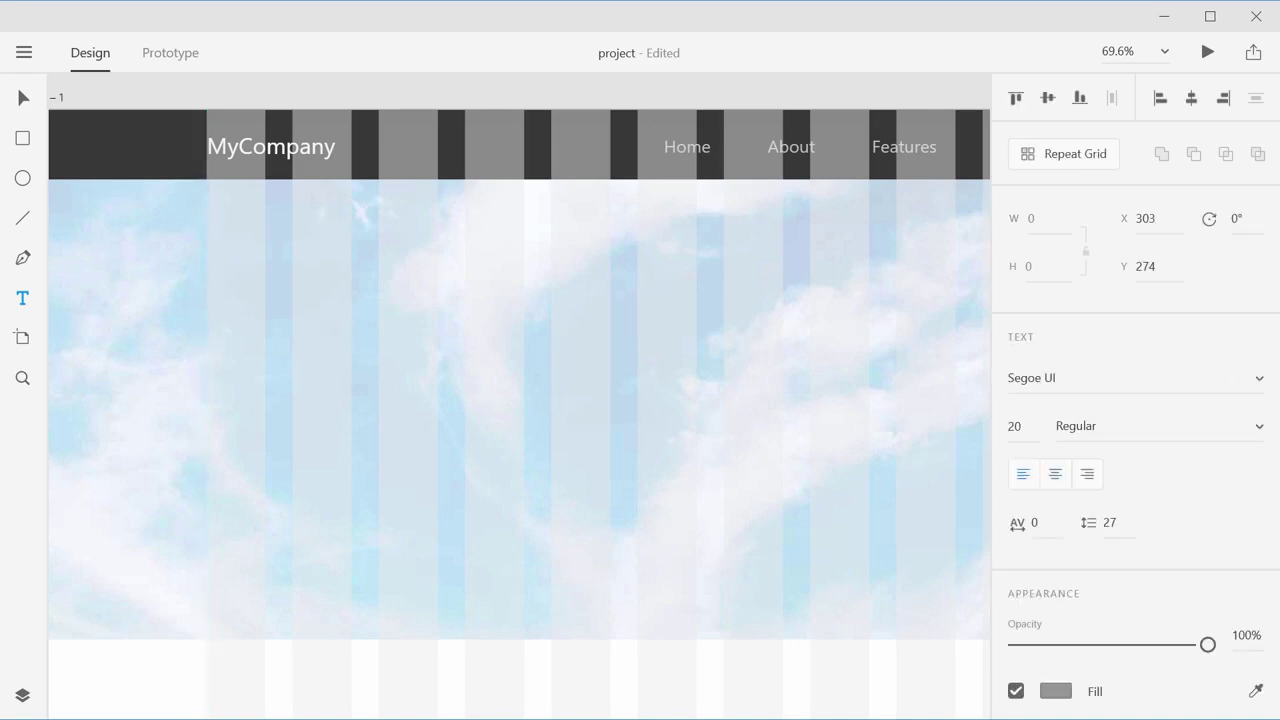
pyautogui.write('Soaring to new heights')
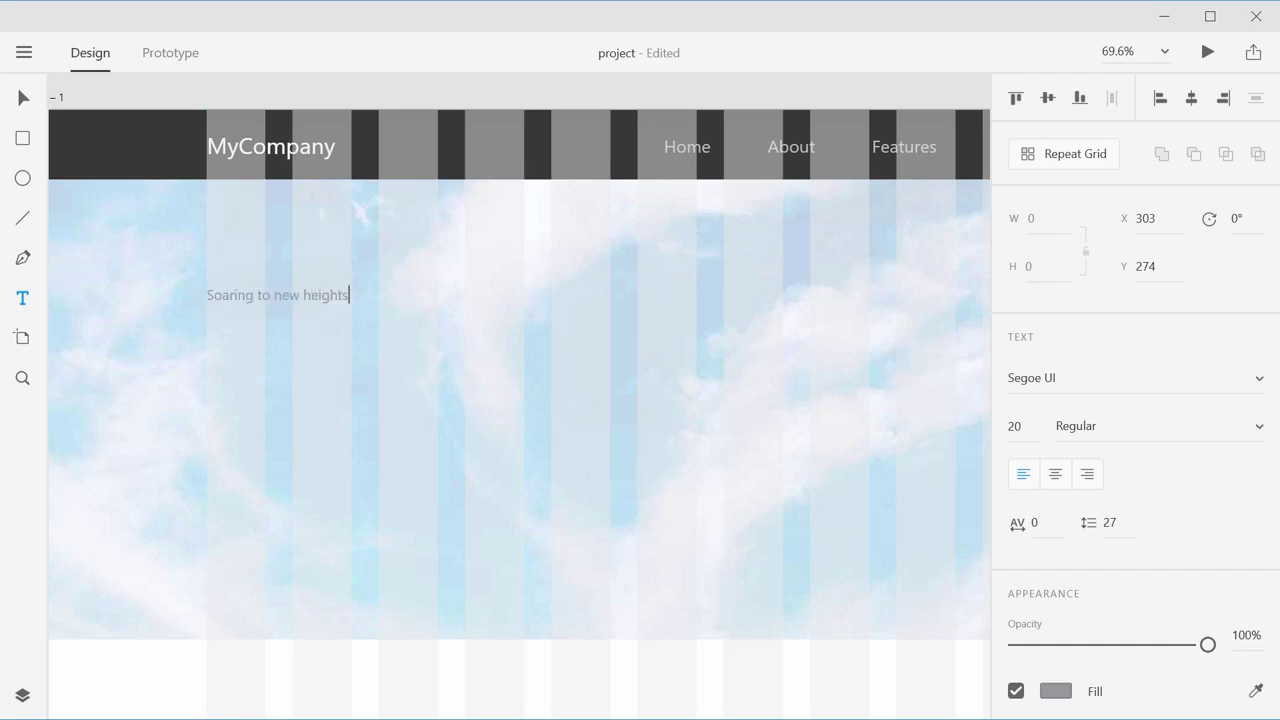
# Step: Set the headline's font size to 67 and its fill color to black (#000000)
pyautogui.click(24, 98)
pyautogui.click(329, 292)
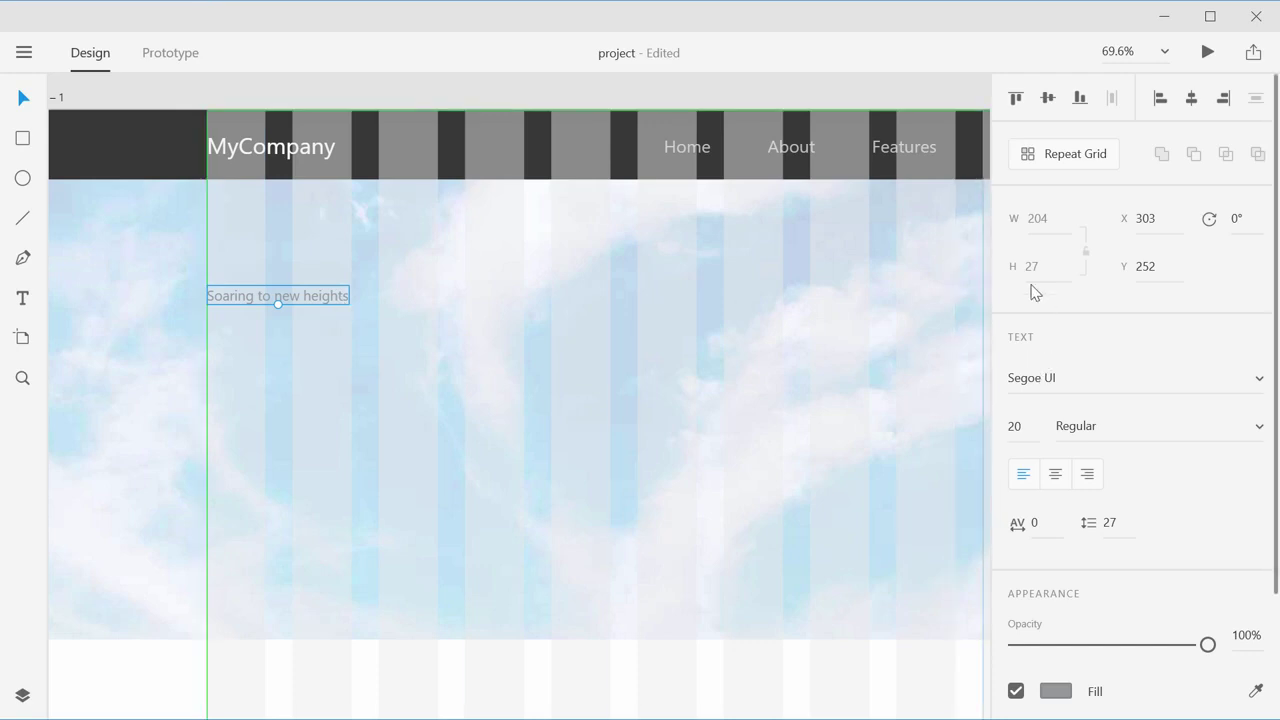
pyautogui.moveTo(1028, 426); pyautogui.dragTo(1020, 190)
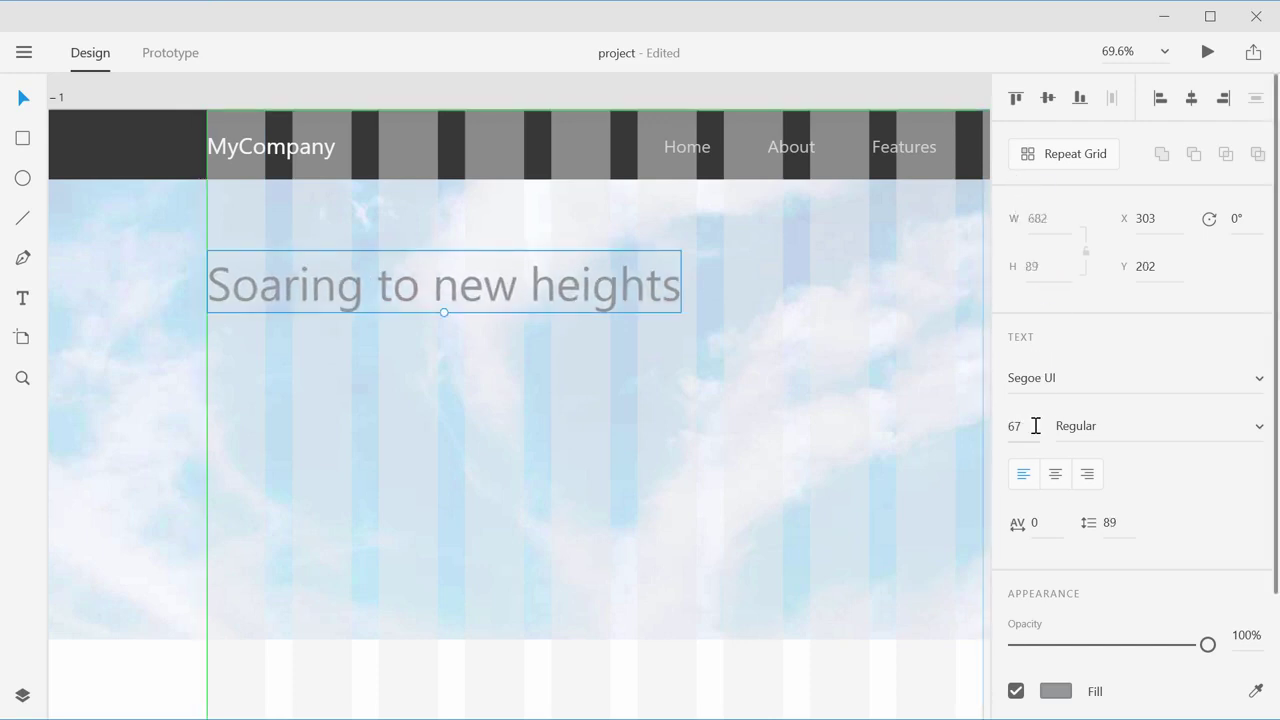
pyautogui.click(1058, 690)
pyautogui.moveTo(841, 518); pyautogui.dragTo(730, 591)
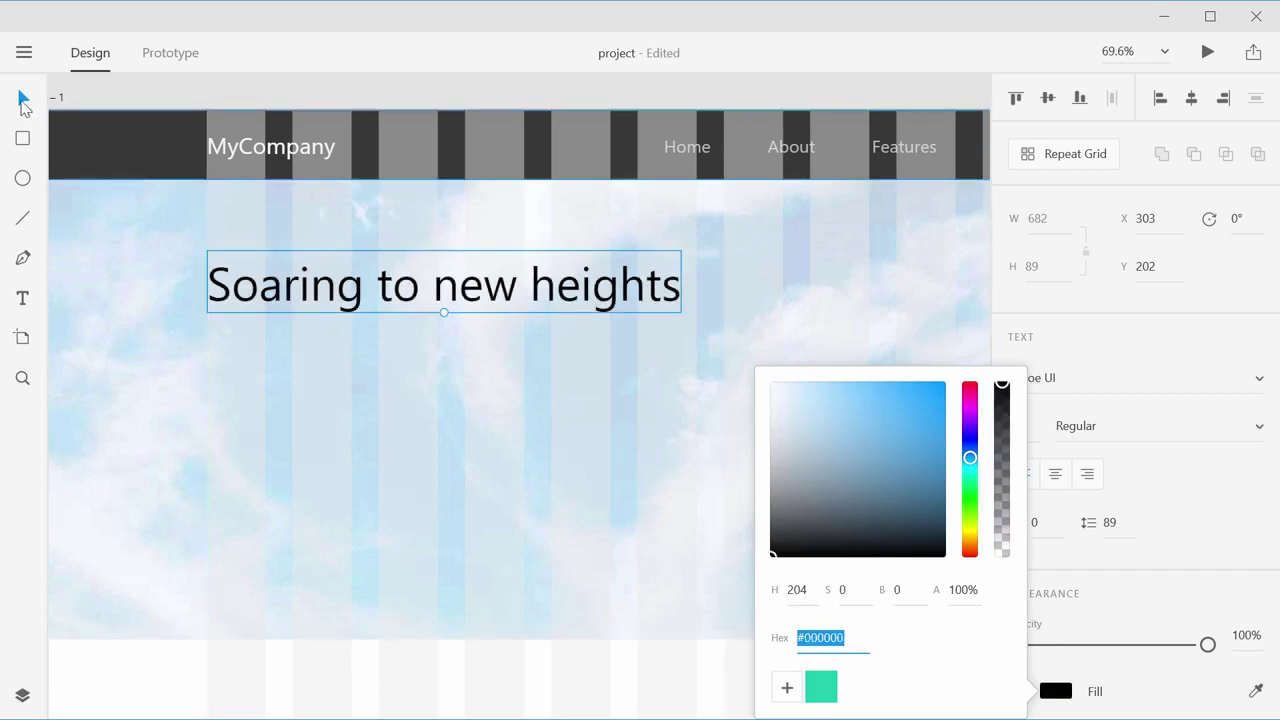
pyautogui.click(551, 480)
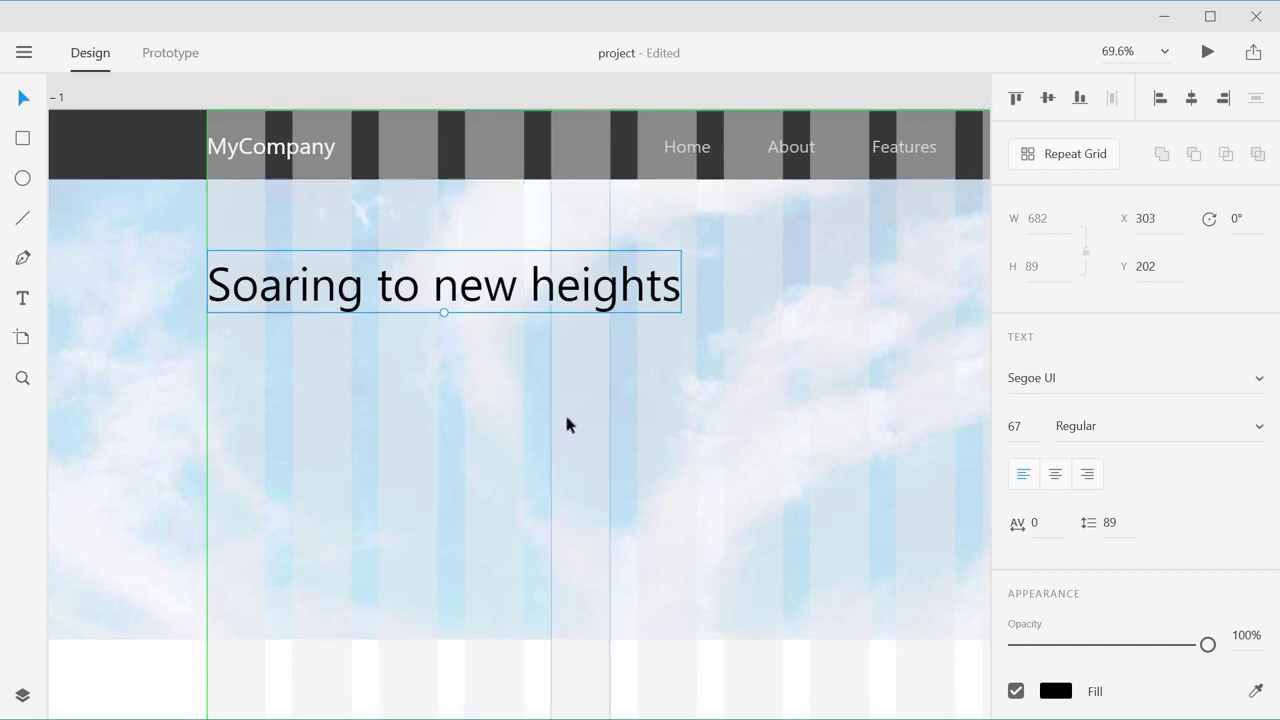
# Step: Draw a text area about 1075 by 127 below the headline, aligned with the first grid column, and set its font size to 33
pyautogui.moveTo(566, 426); pyautogui.dragTo(475, 335)
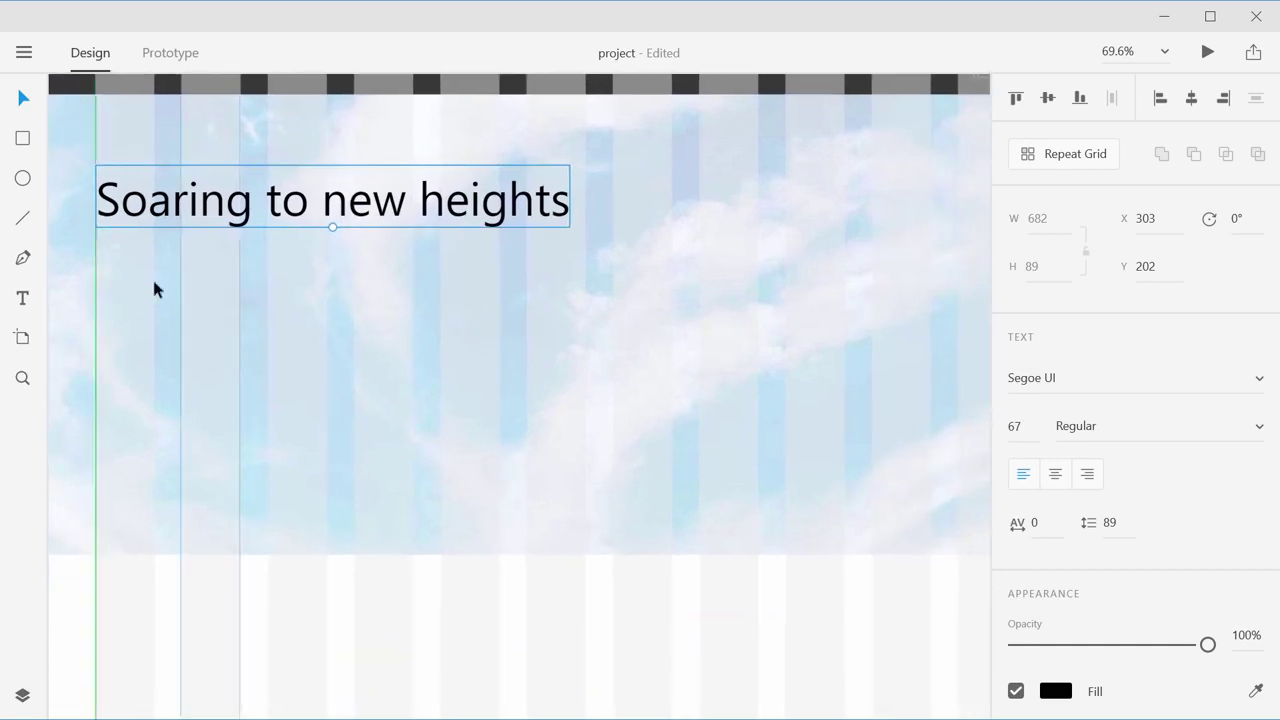
pyautogui.click(22, 297)
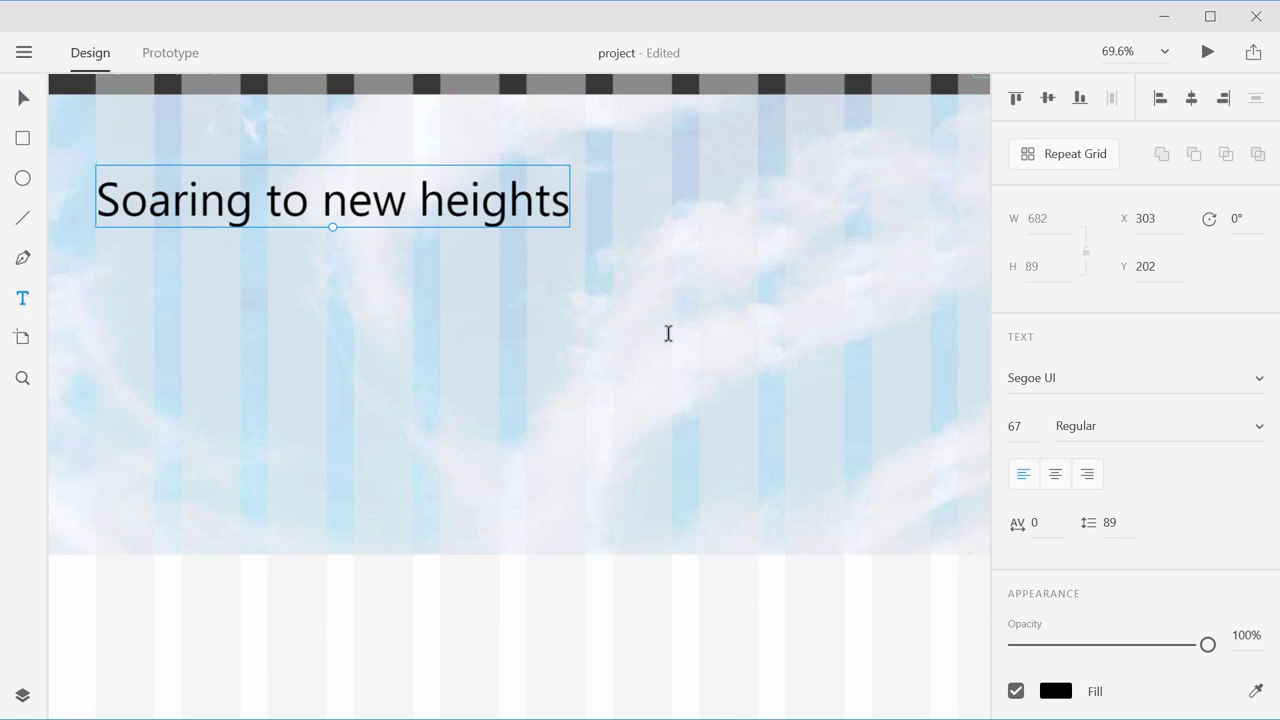
pyautogui.scroll(2, 757, 334)
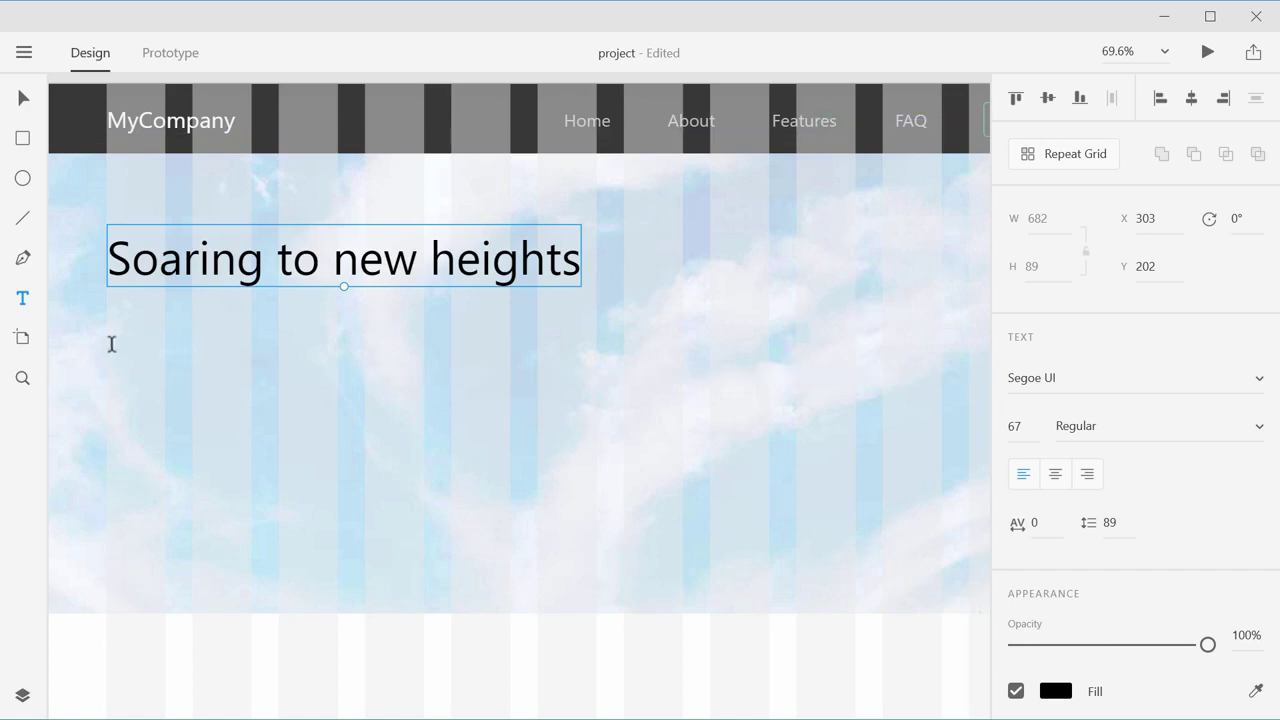
pyautogui.moveTo(108, 336); pyautogui.dragTo(855, 424)
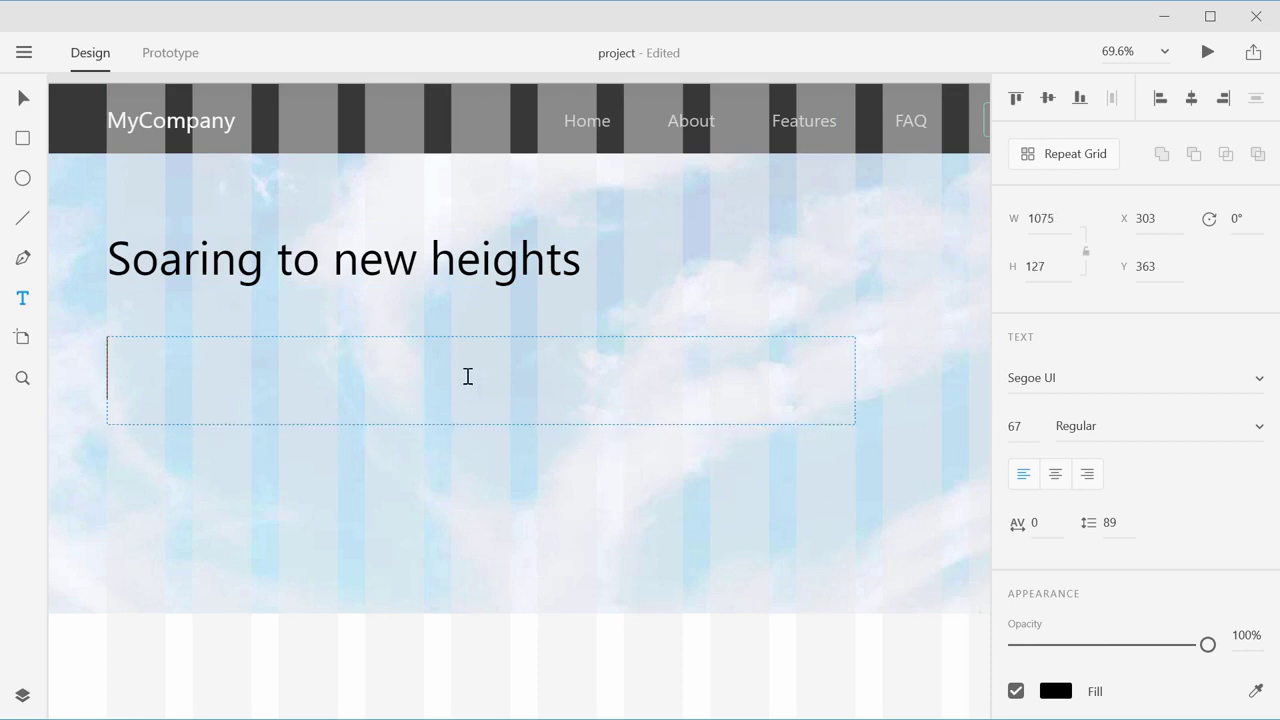
pyautogui.click(1016, 428)
pyautogui.doubleClick(1010, 429)
pyautogui.write('33')
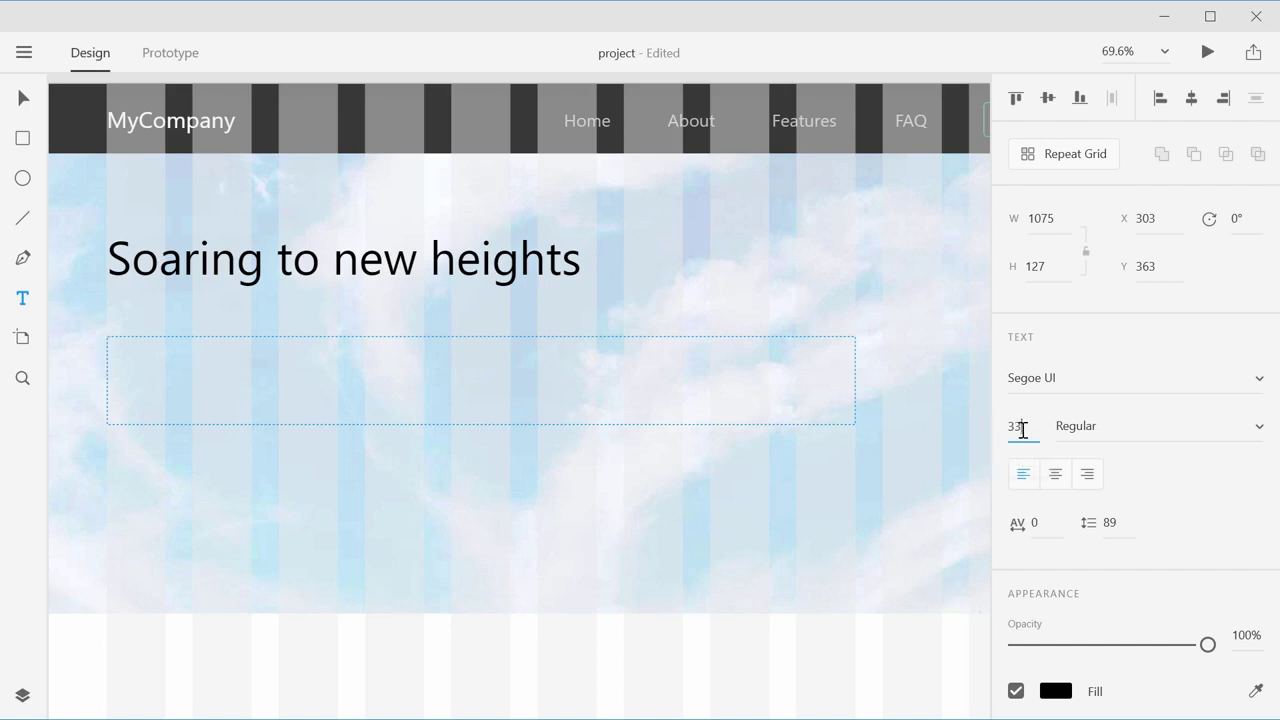
pyautogui.press('Return')
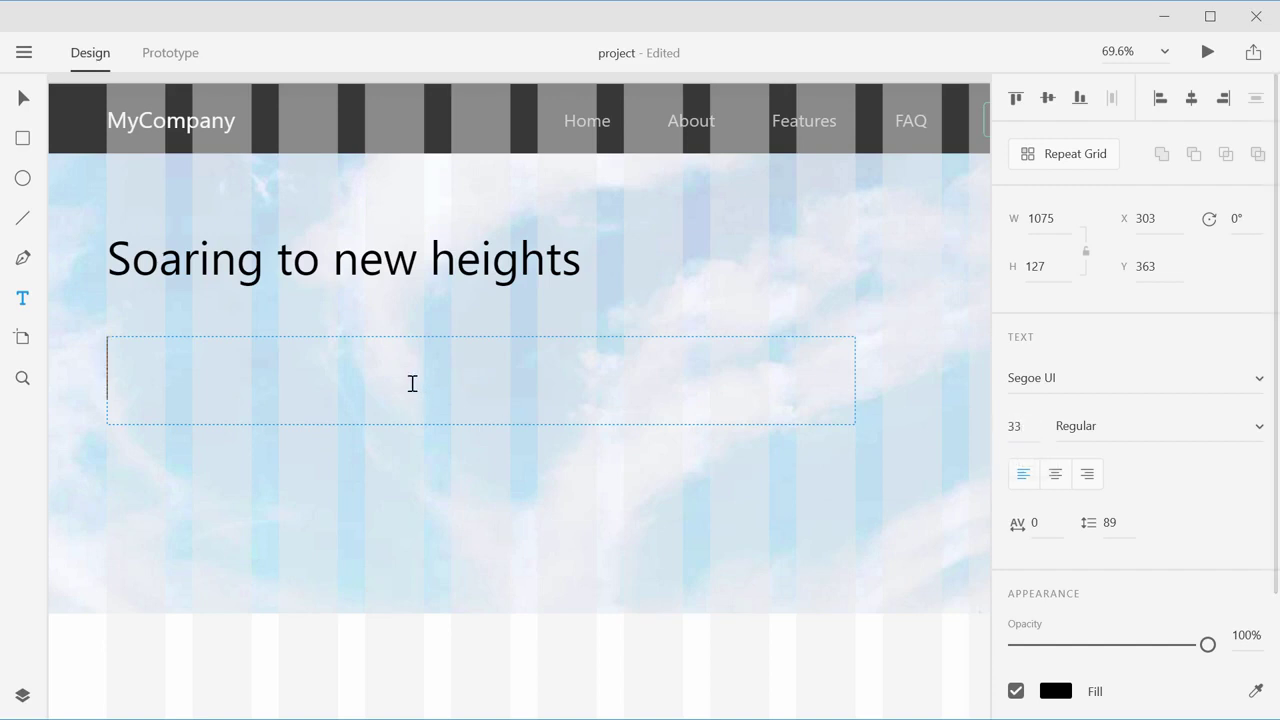
pyautogui.write('gh')
pyautogui.moveTo(94, 394); pyautogui.dragTo(243, 389)
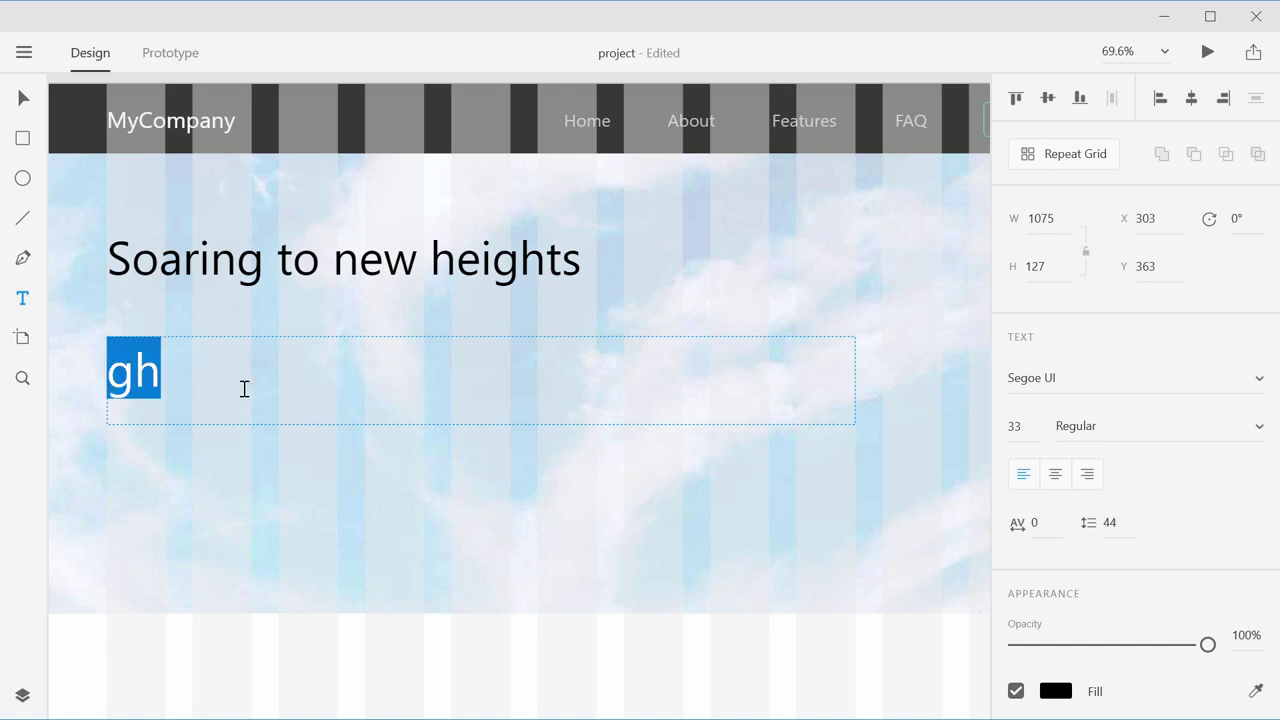
pyautogui.press('BackSpace')
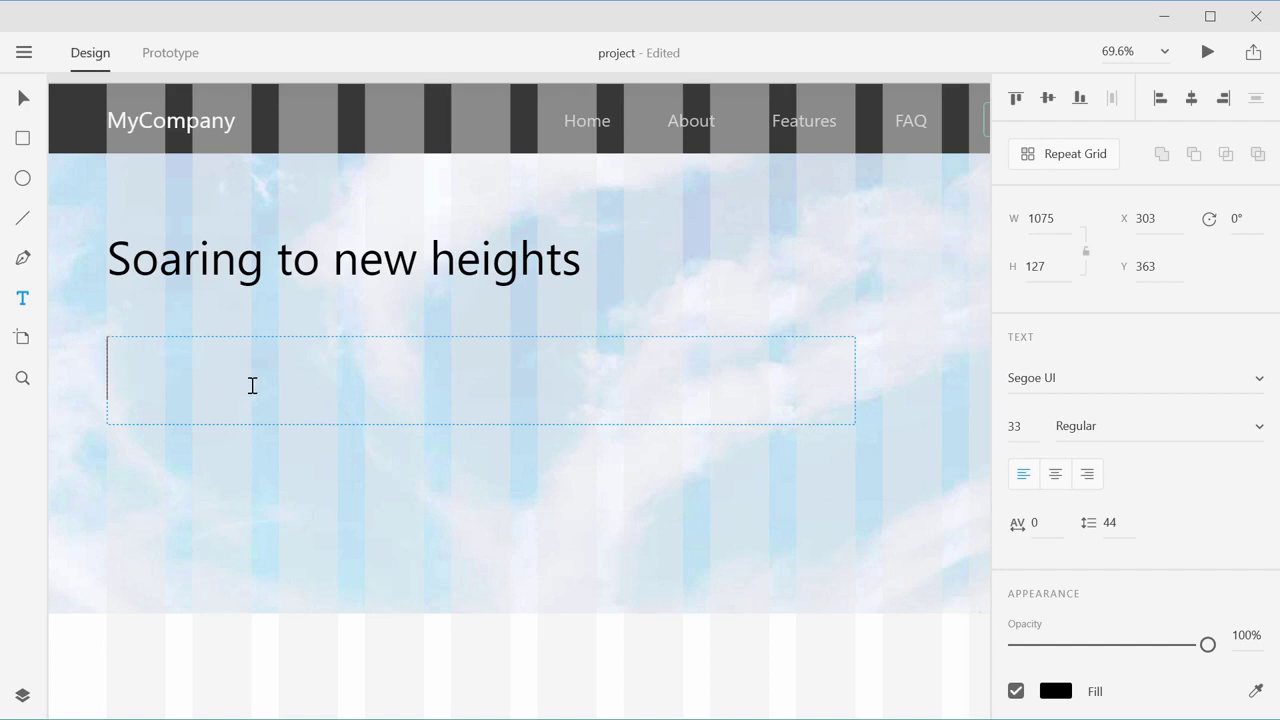
pyautogui.write('sdf')
pyautogui.press('Escape')
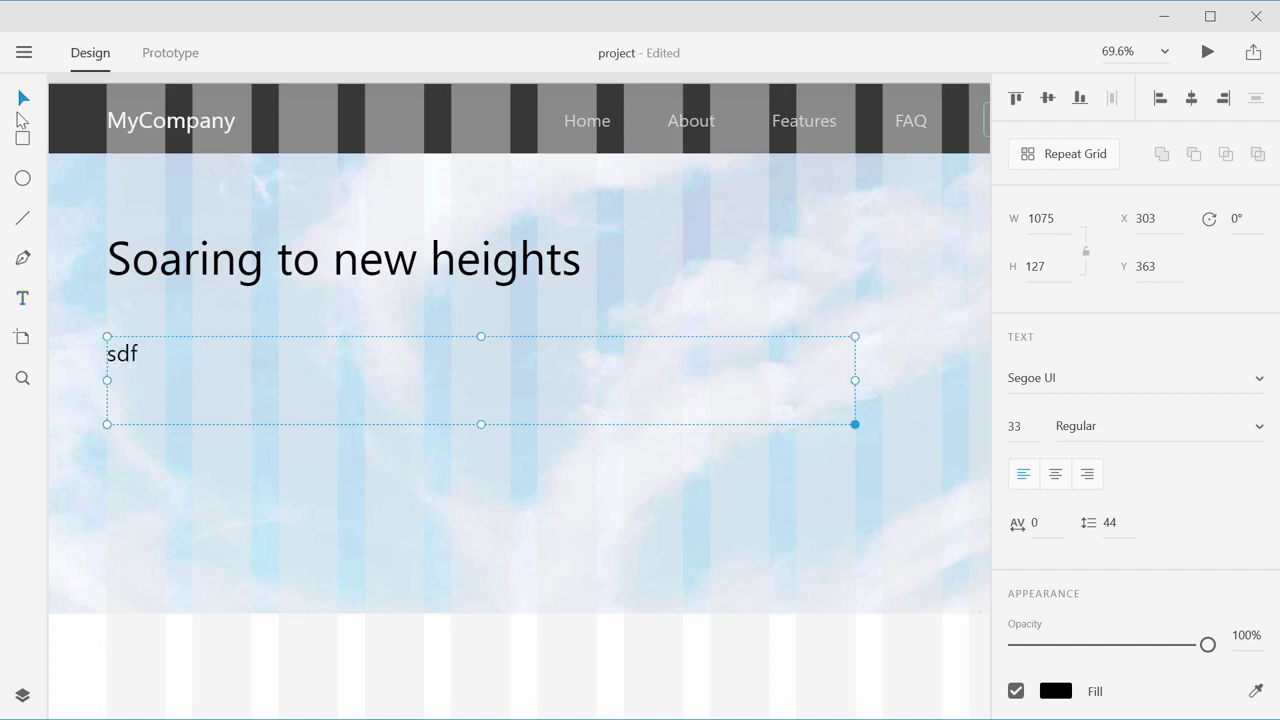
# Step: Replace the text area's content with "Lorem ipsum dolor sit amet, consectetur adipiscing elit, sed do eiusmod tempor incididunt ut labore et dolore magna aliqua."
pyautogui.doubleClick(130, 360)
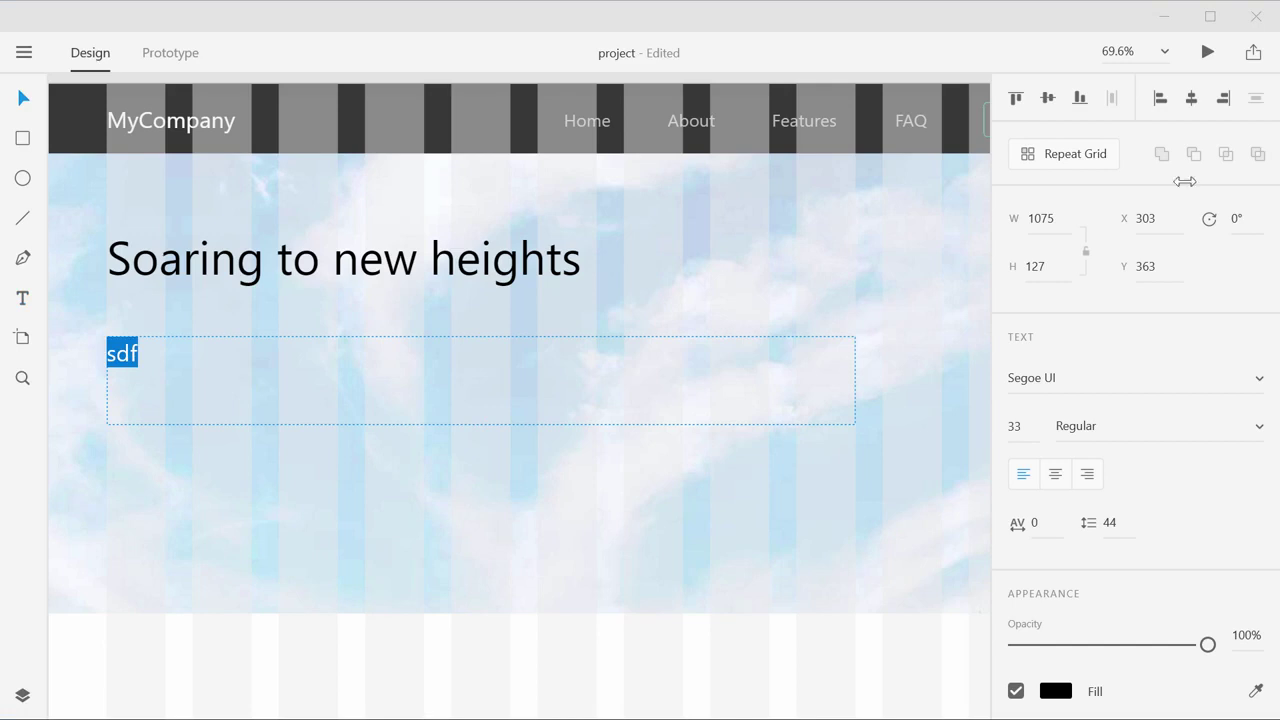
pyautogui.moveTo(143, 357); pyautogui.dragTo(112, 360)
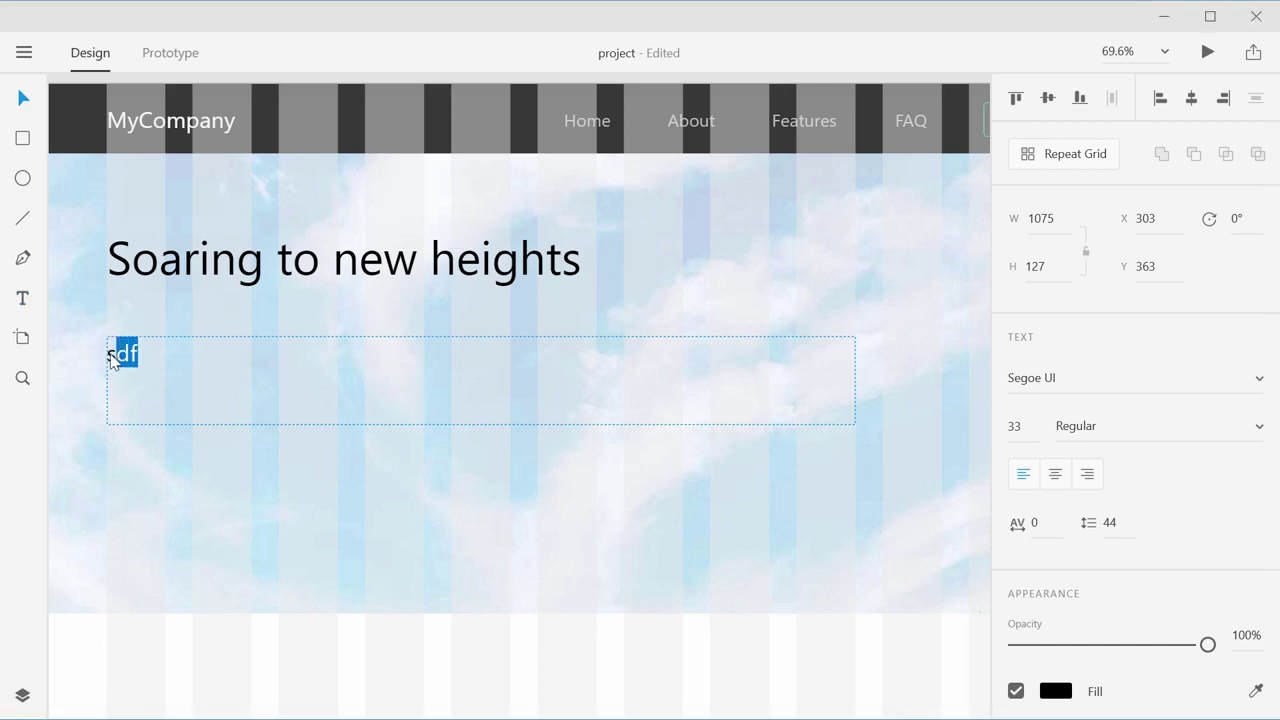
pyautogui.write('Lorem ipsum dolor sit amet, consectetur adipiscing elit, sed do eiusmod tempor incididunt ut labore et dolore magna aliqua.')
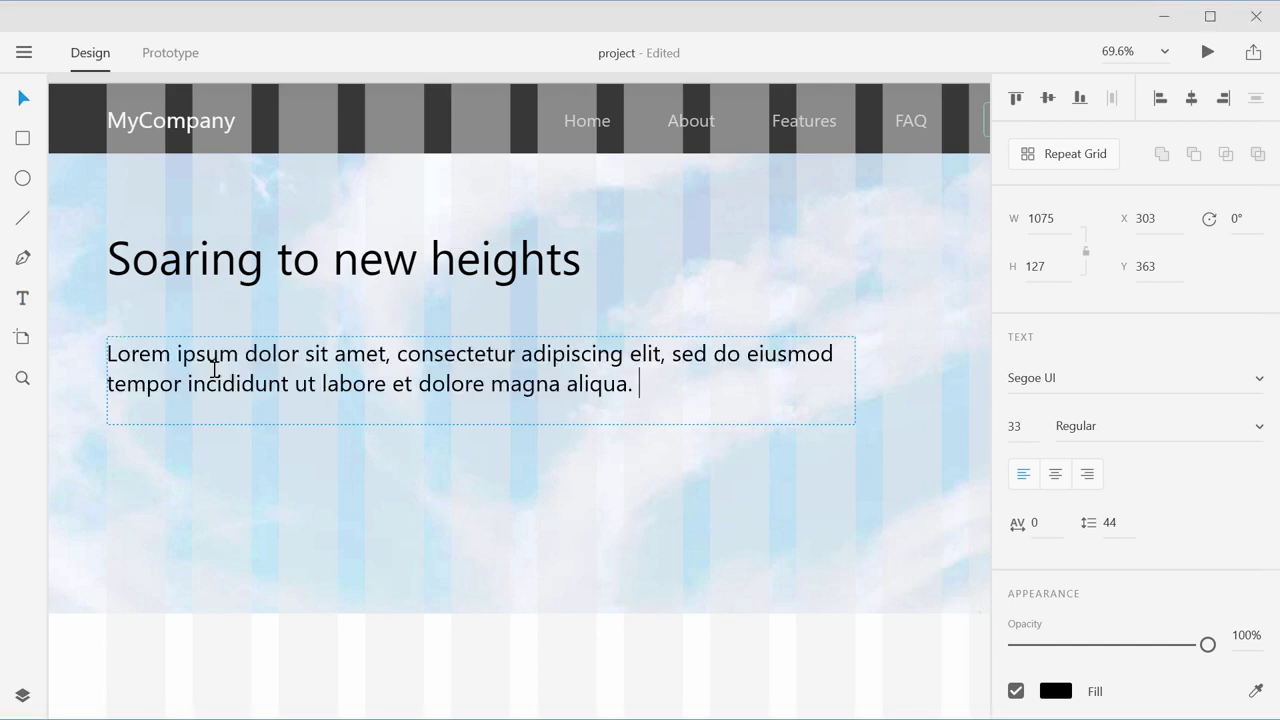
pyautogui.click(25, 99)
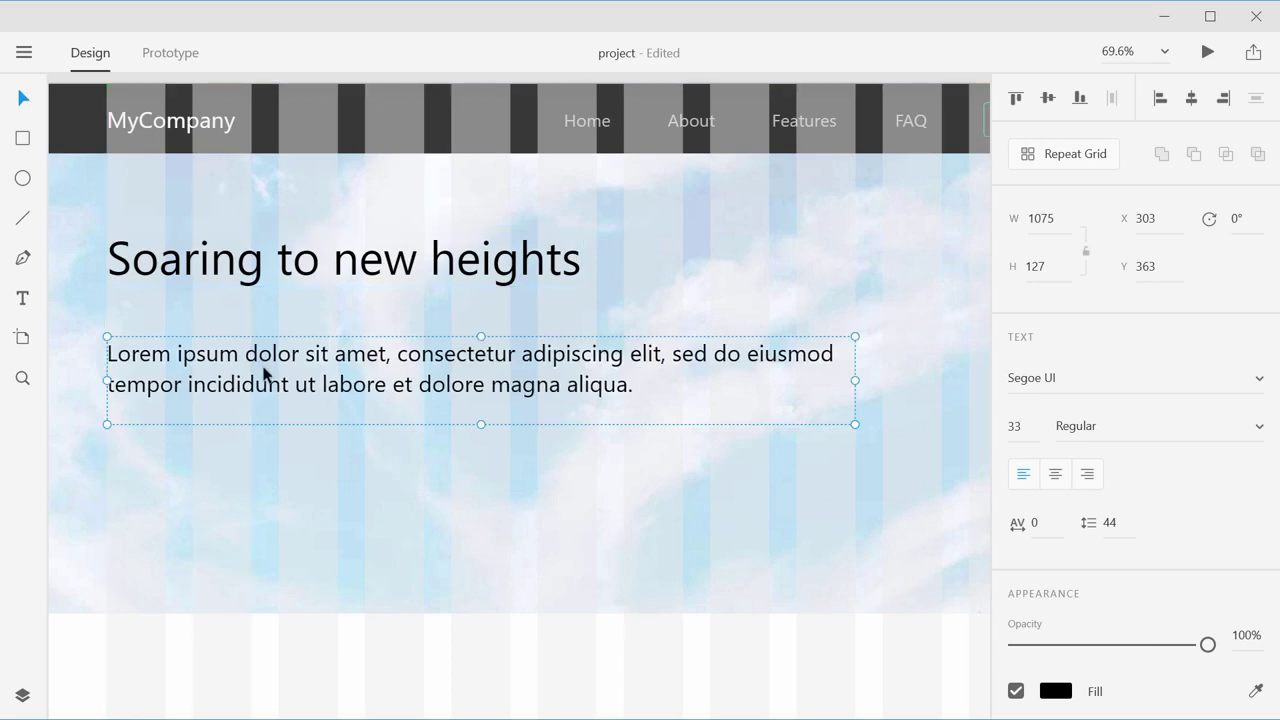
# Step: Move the "Soaring to new heights" headline straight down to Y 237, closer to the paragraph, and clear the selection
pyautogui.click(225, 268)
pyautogui.moveTo(254, 280); pyautogui.dragTo(255, 293)
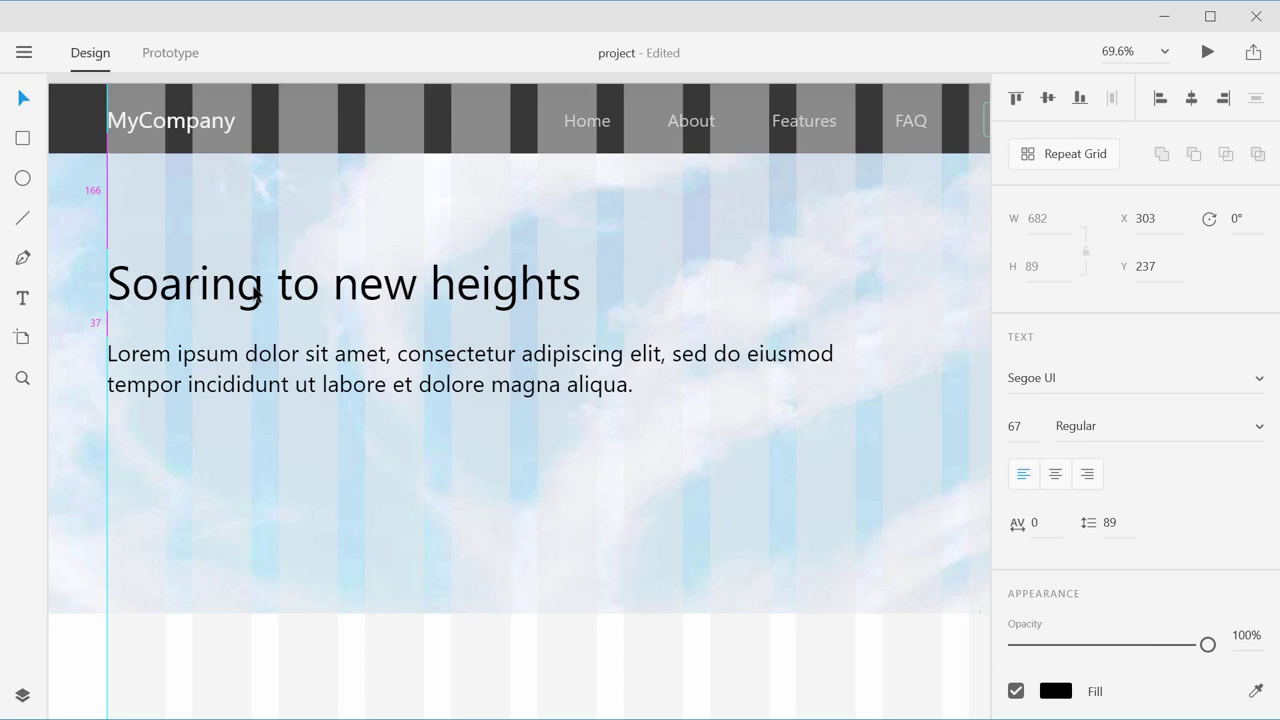
pyautogui.moveTo(255, 293); pyautogui.dragTo(255, 293)
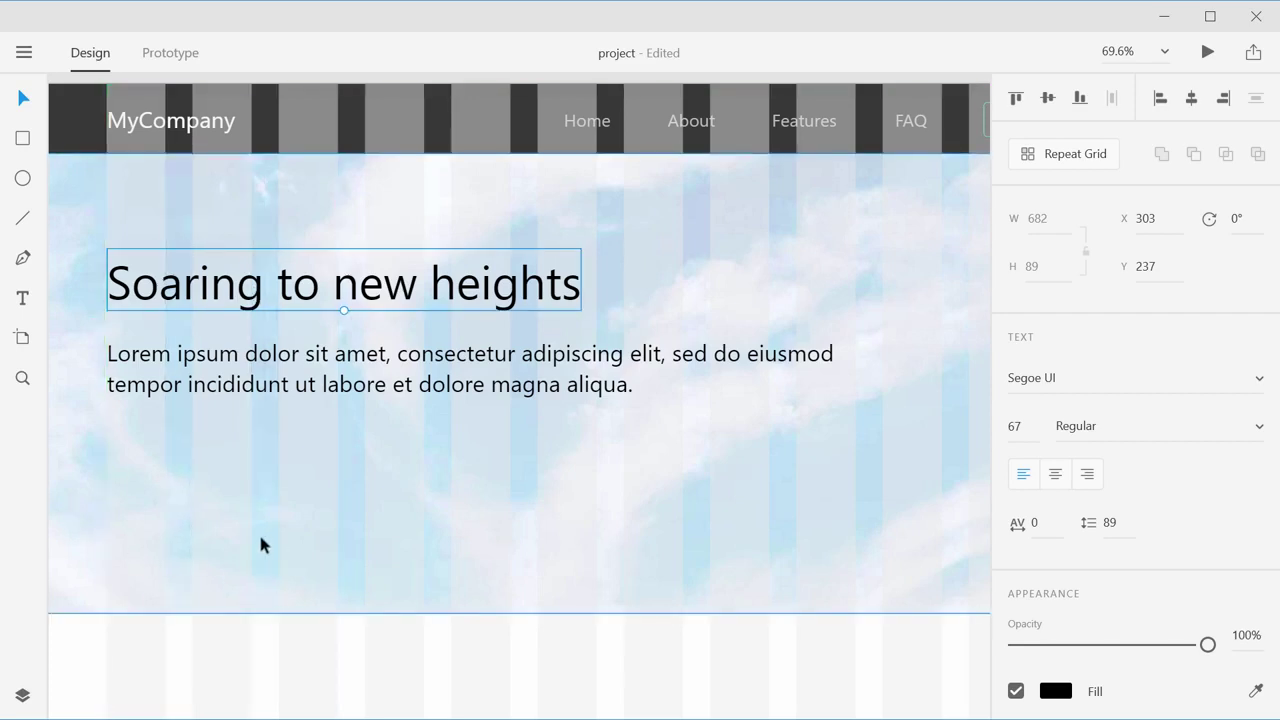
pyautogui.moveTo(267, 566); pyautogui.dragTo(266, 560)
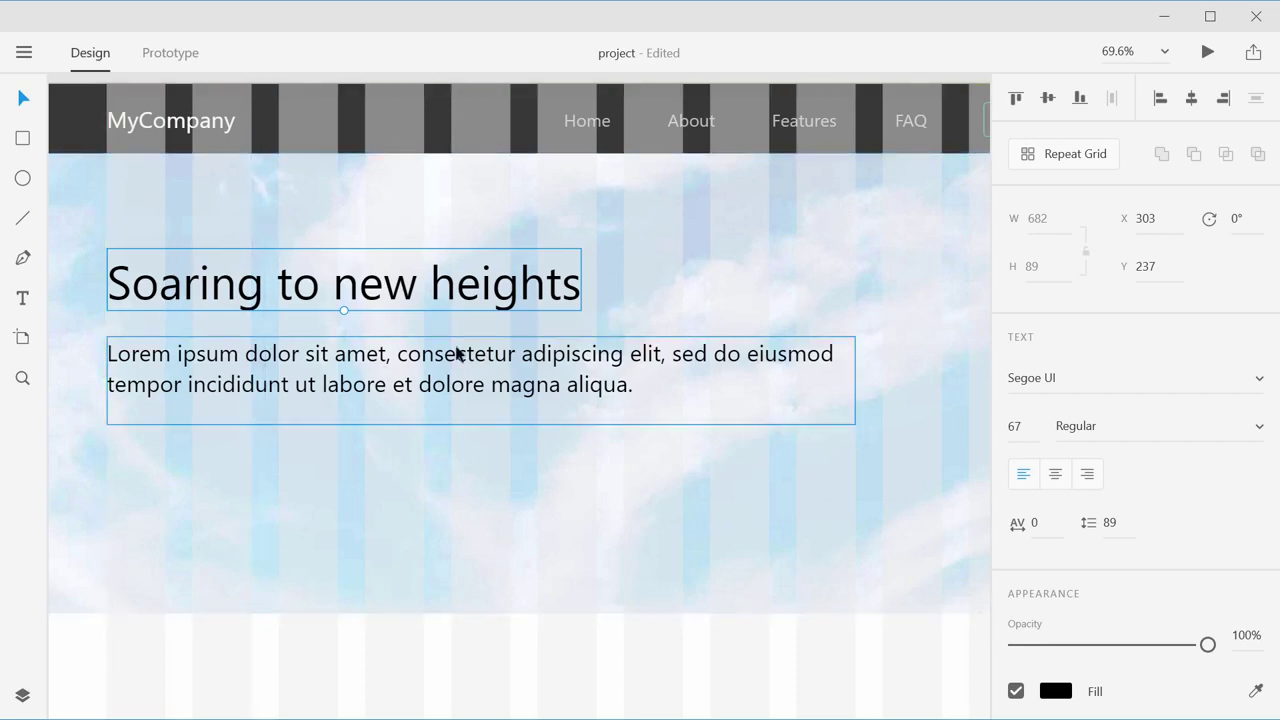
pyautogui.scroll(-3, 424, 352)
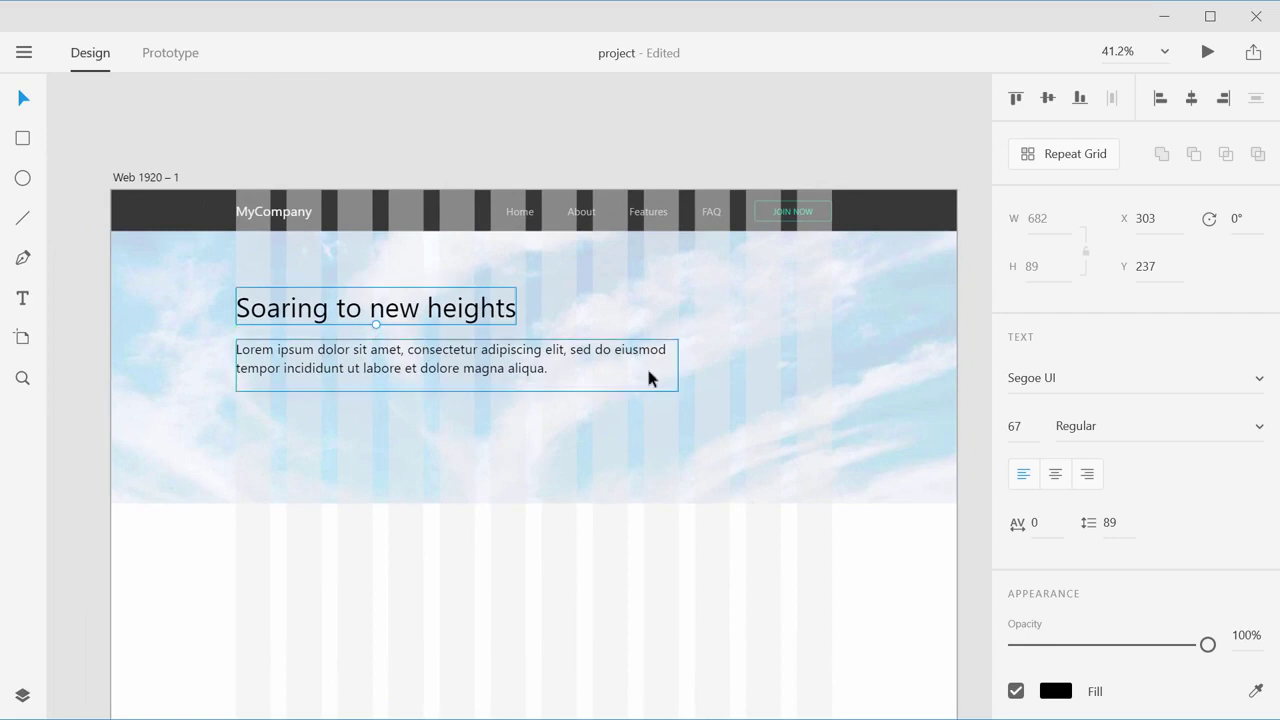
pyautogui.click(811, 396)
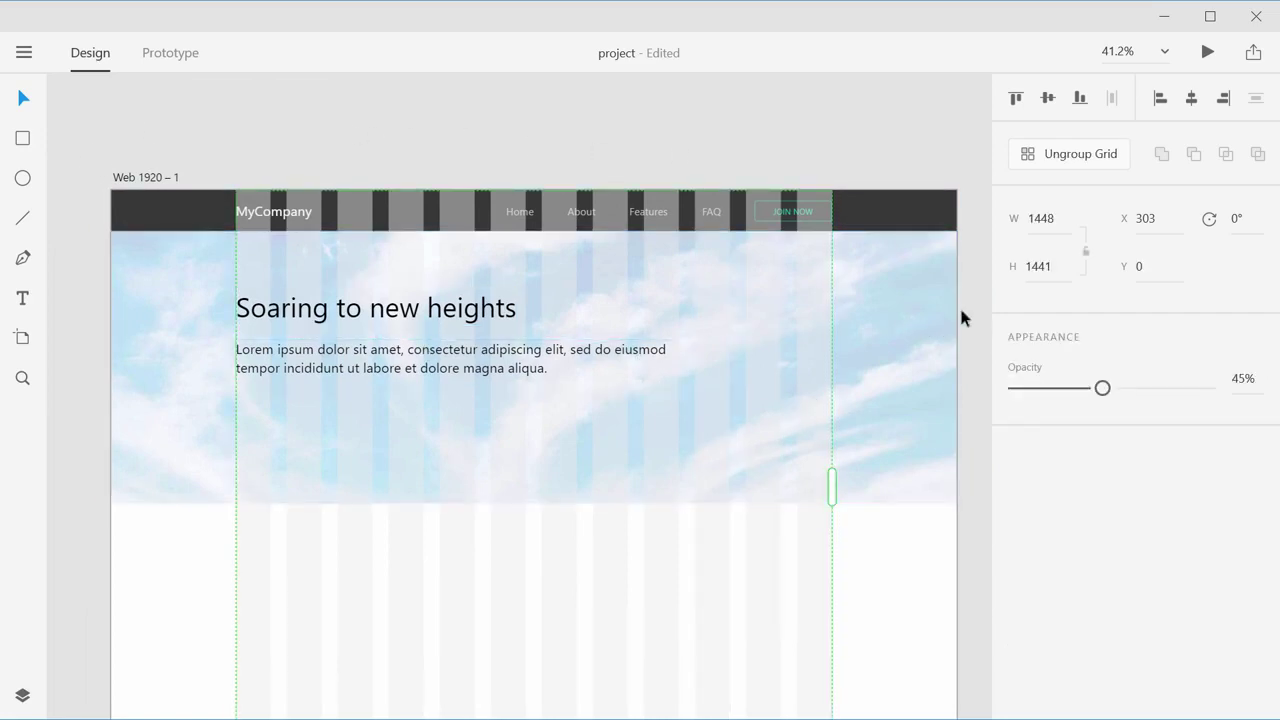
pyautogui.click(566, 95)
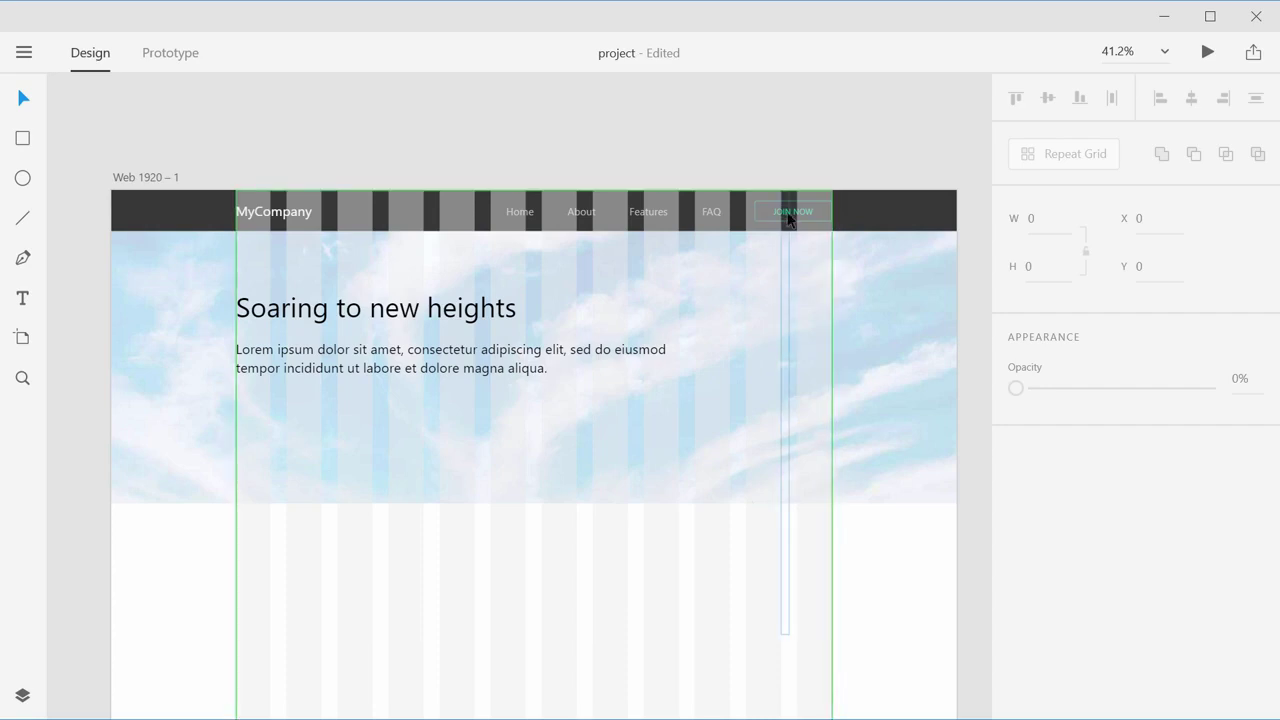
# Step: Duplicate the navigation bar's JOIN NOW box and label and place the copy below the hero paragraph at about X 300, Y 527
pyautogui.click(790, 213)
pyautogui.scroll(5, 792, 215)
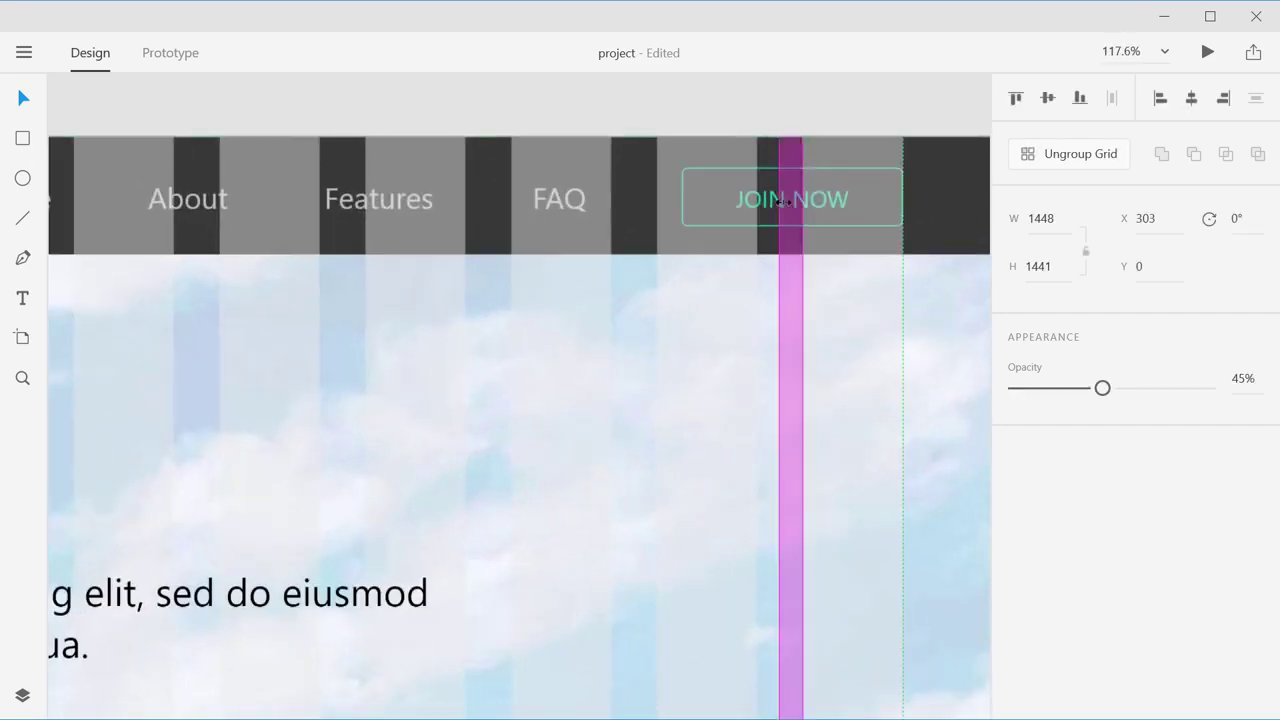
pyautogui.click(767, 178)
pyautogui.click(767, 176)
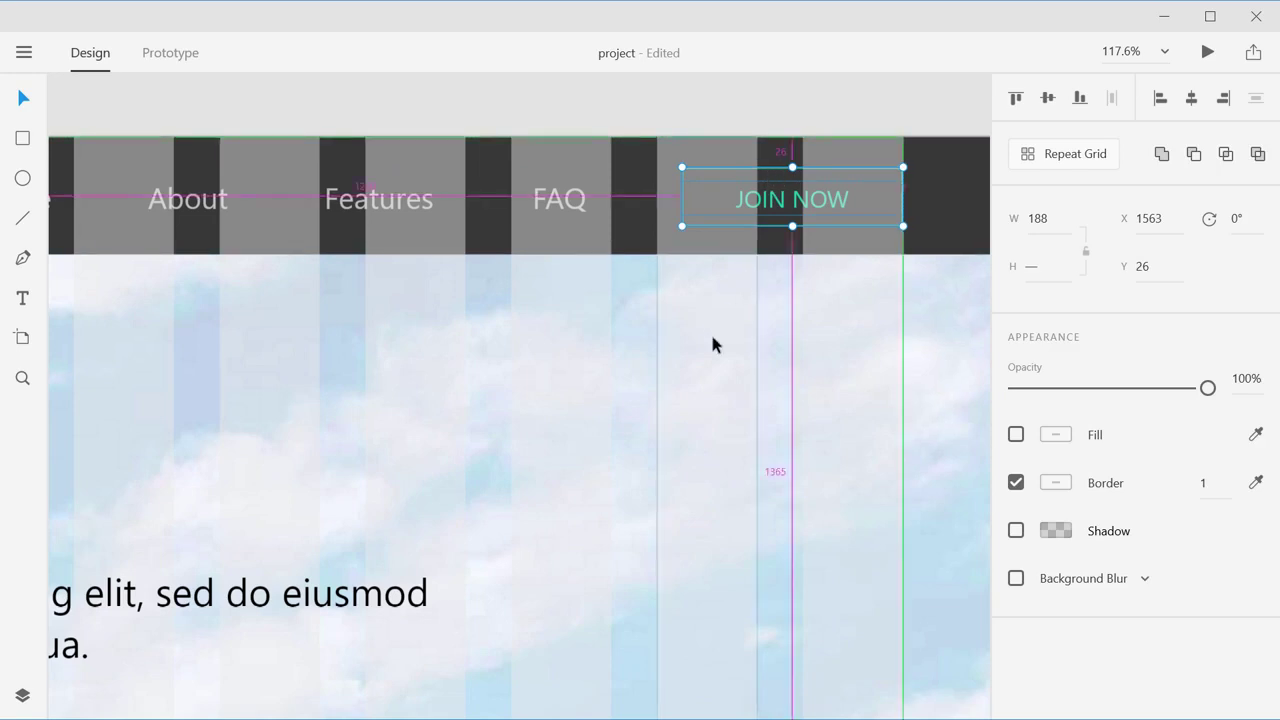
pyautogui.scroll(-5, 711, 344)
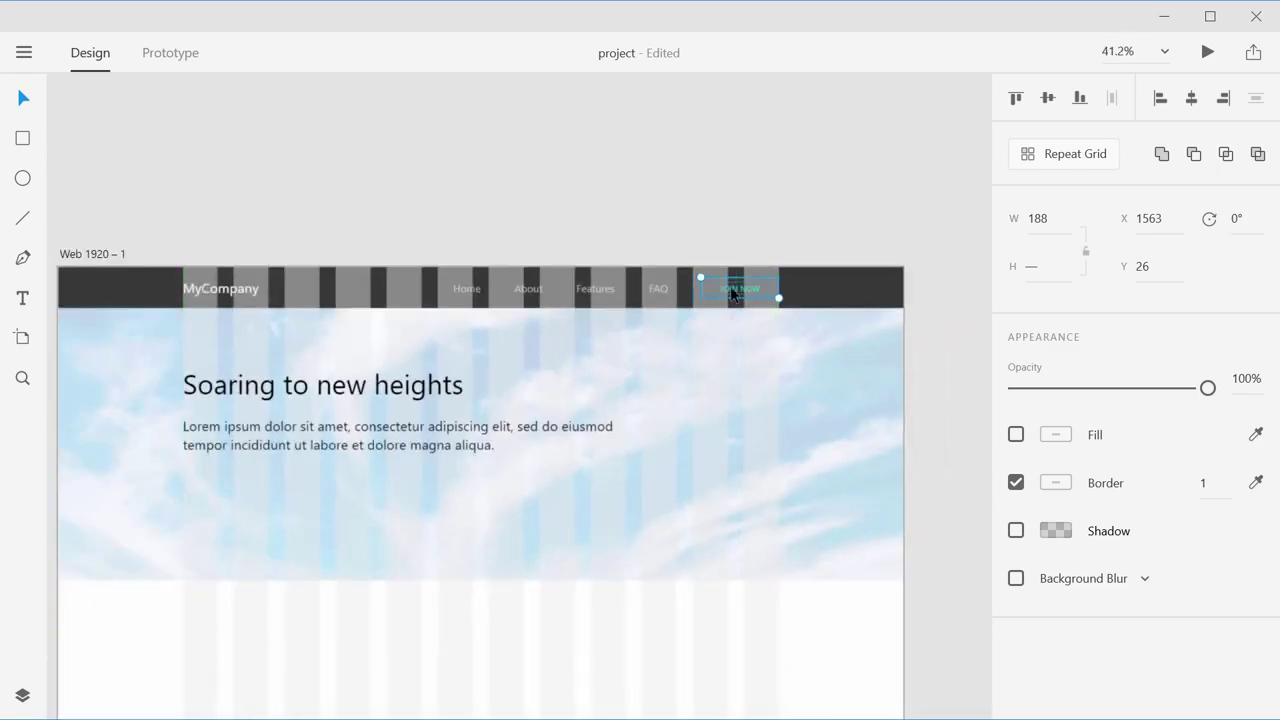
pyautogui.moveTo(739, 303); pyautogui.dragTo(327, 541)
pyautogui.moveTo(225, 501); pyautogui.dragTo(212, 493)
# Step: Enlarge the JOIN NOW button below the paragraph to about 344 by 64
pyautogui.scroll(2, 262, 516)
pyautogui.scroll(1, 262, 521)
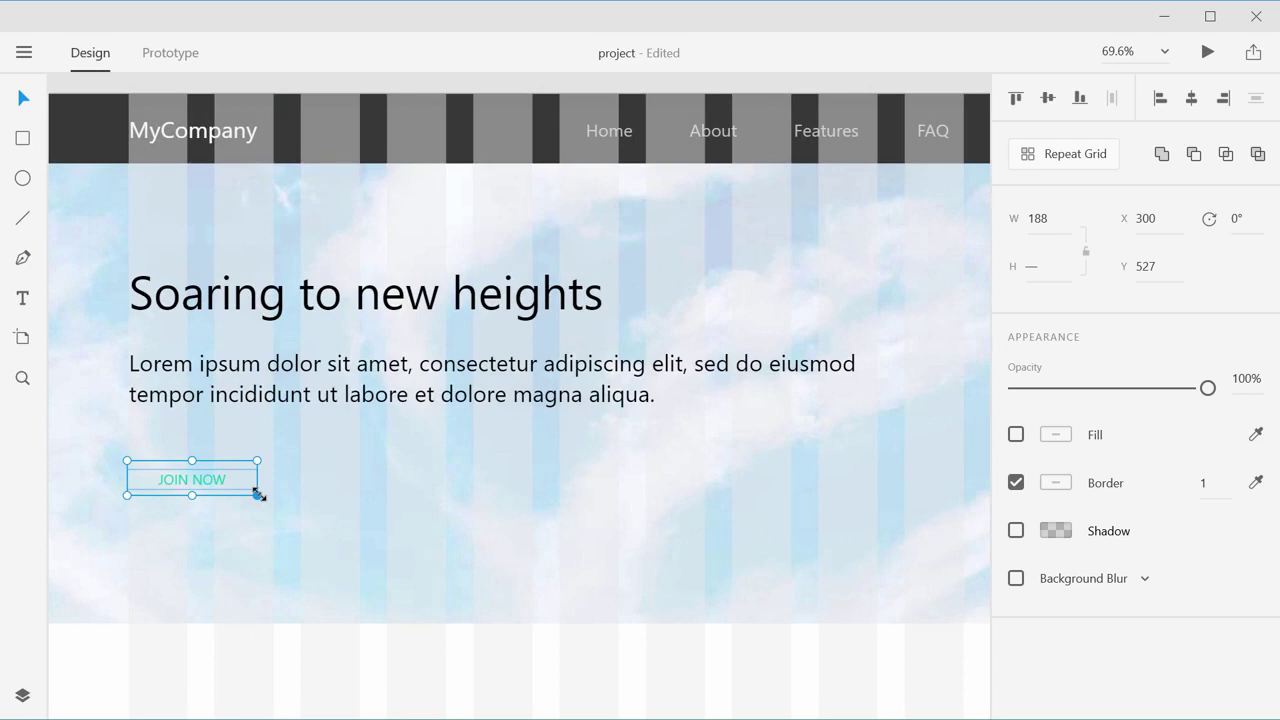
pyautogui.moveTo(257, 494); pyautogui.dragTo(365, 505)
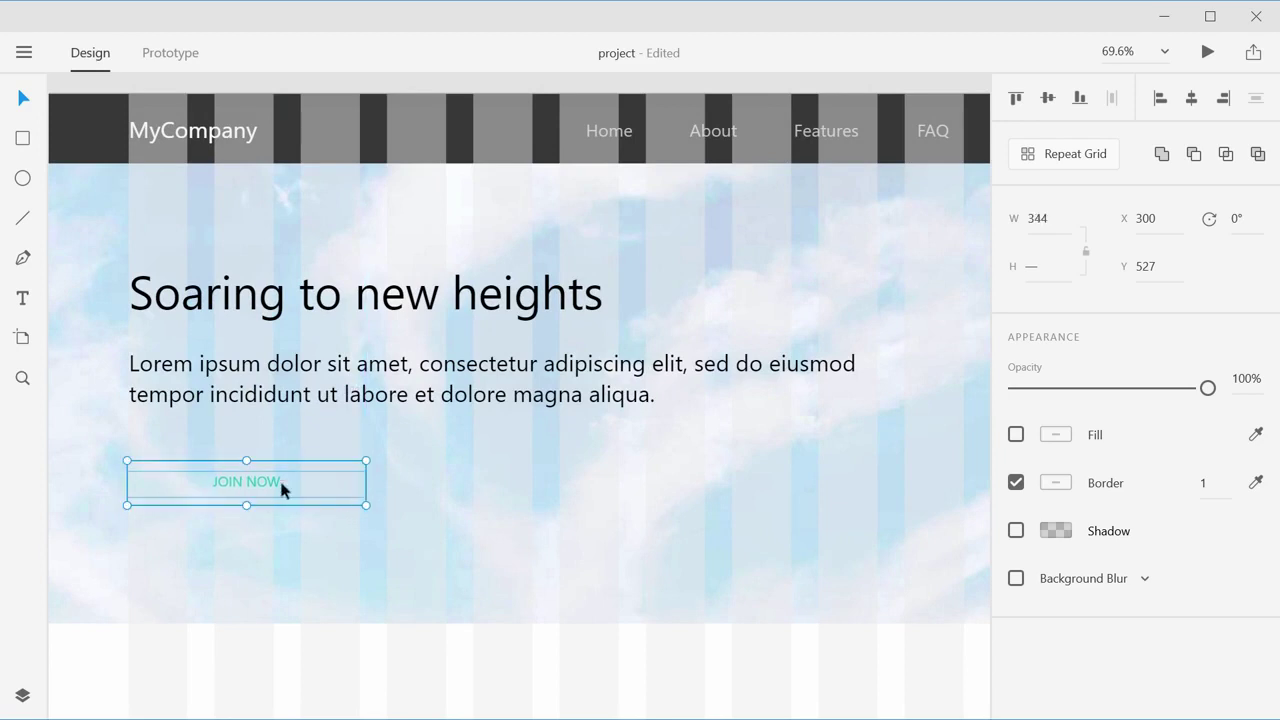
# Step: Remove the hero button box's border and fill it with the saved green swatch
pyautogui.click(201, 456)
pyautogui.click(203, 468)
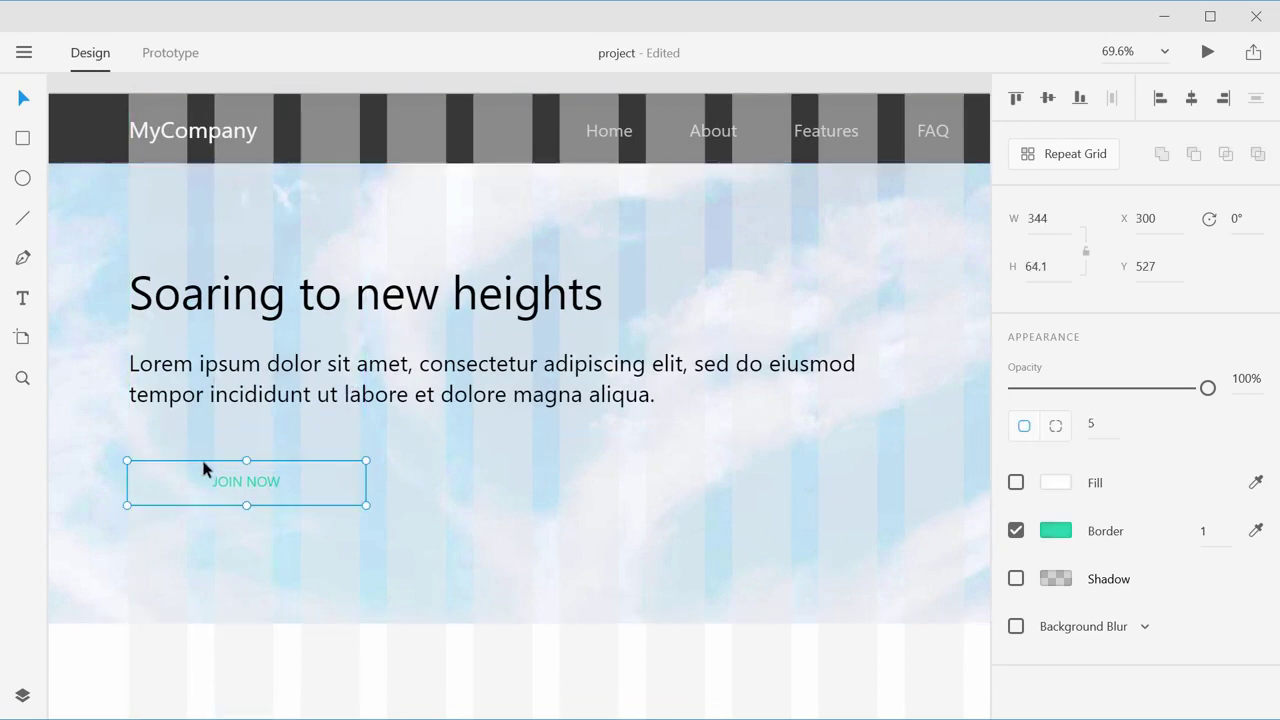
pyautogui.click(1016, 530)
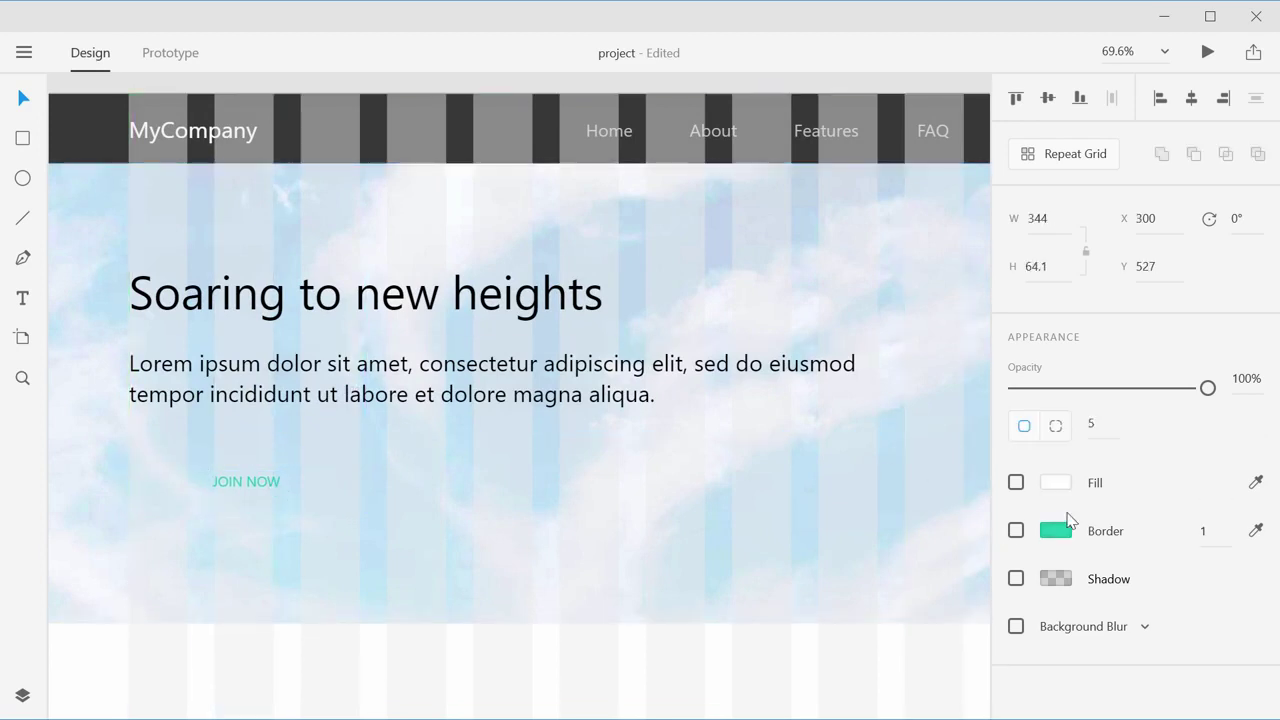
pyautogui.click(1016, 482)
pyautogui.click(1055, 483)
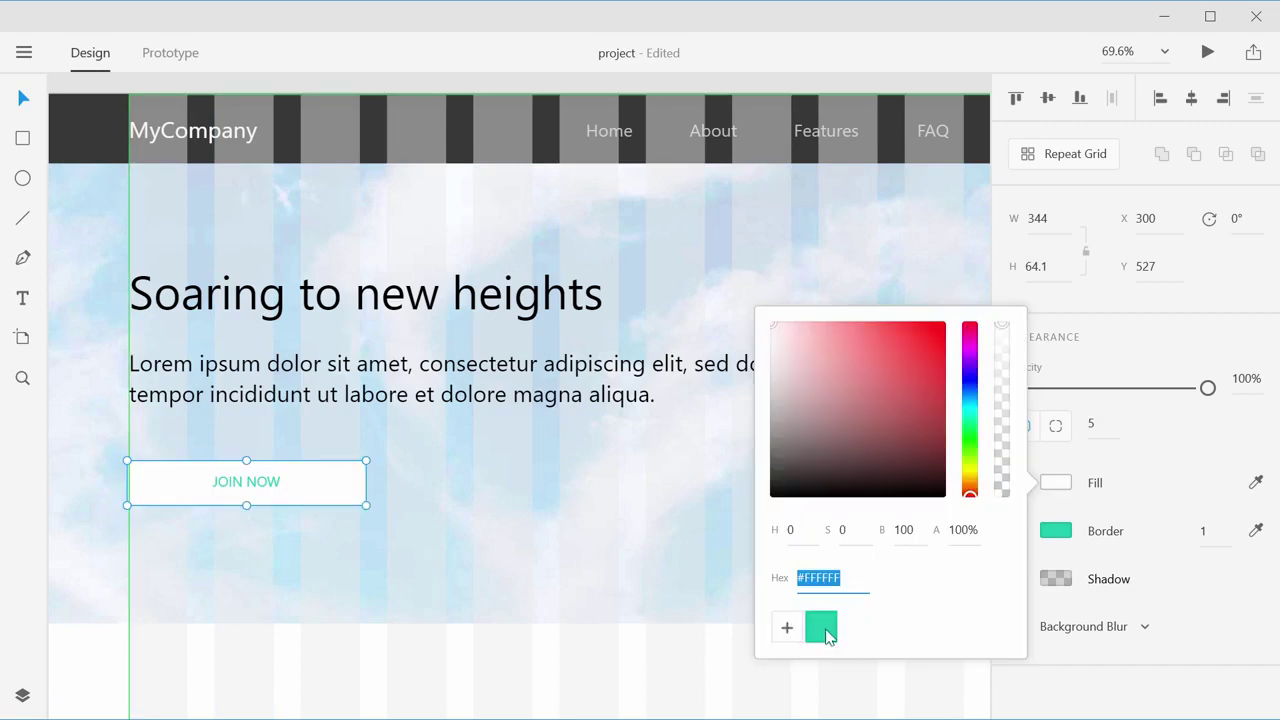
pyautogui.click(826, 630)
pyautogui.click(22, 104)
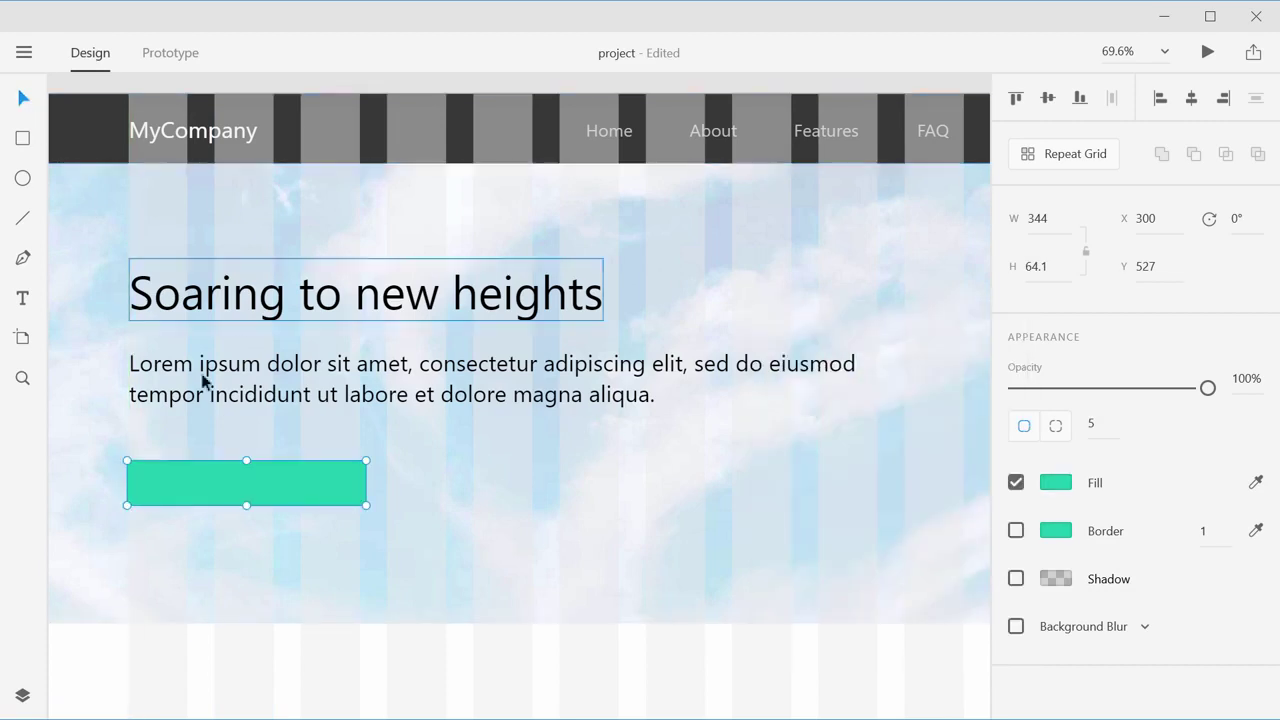
# Step: Set the fill color of the hero button's JOIN NOW label to white (#FFFFFF)
pyautogui.click(240, 486)
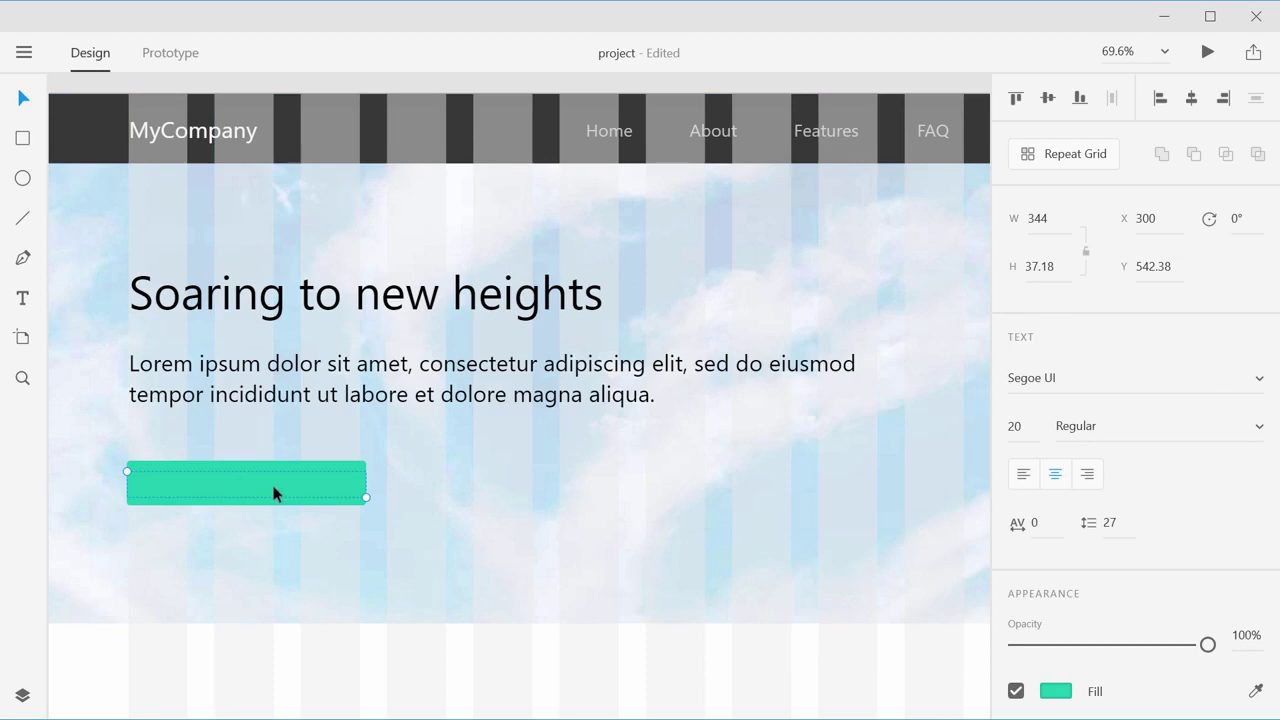
pyautogui.click(1055, 691)
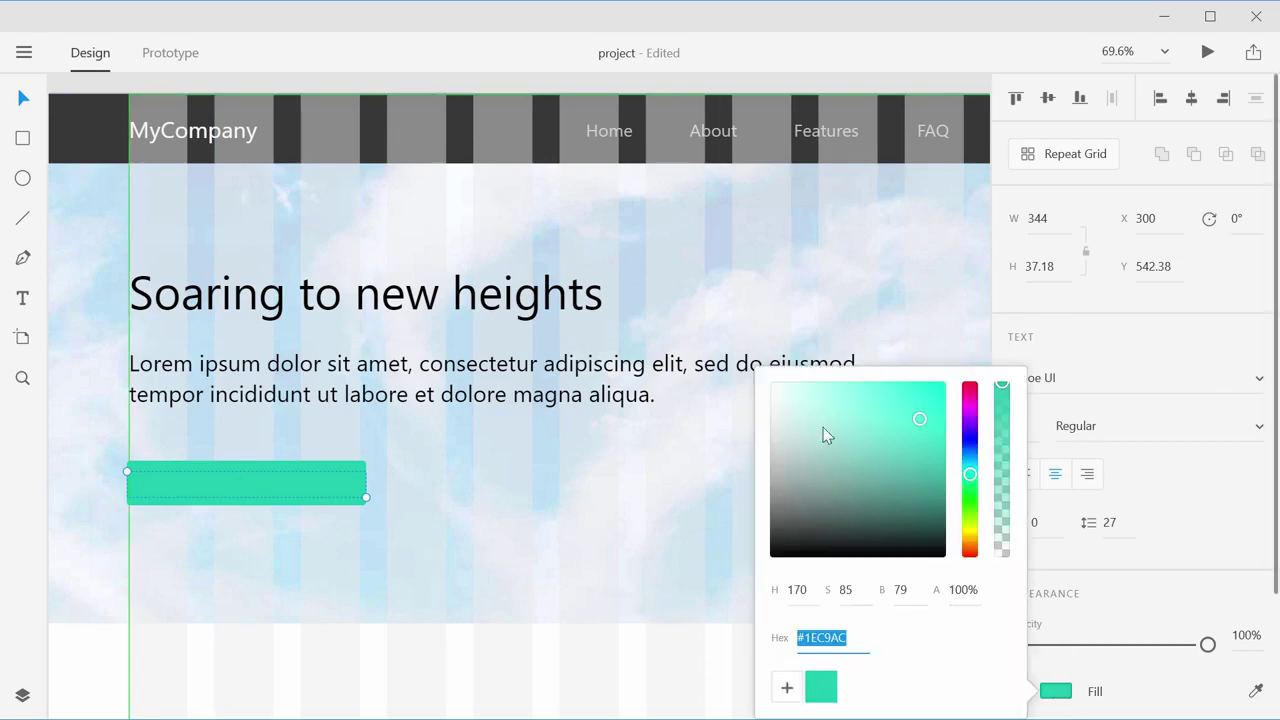
pyautogui.click(772, 383)
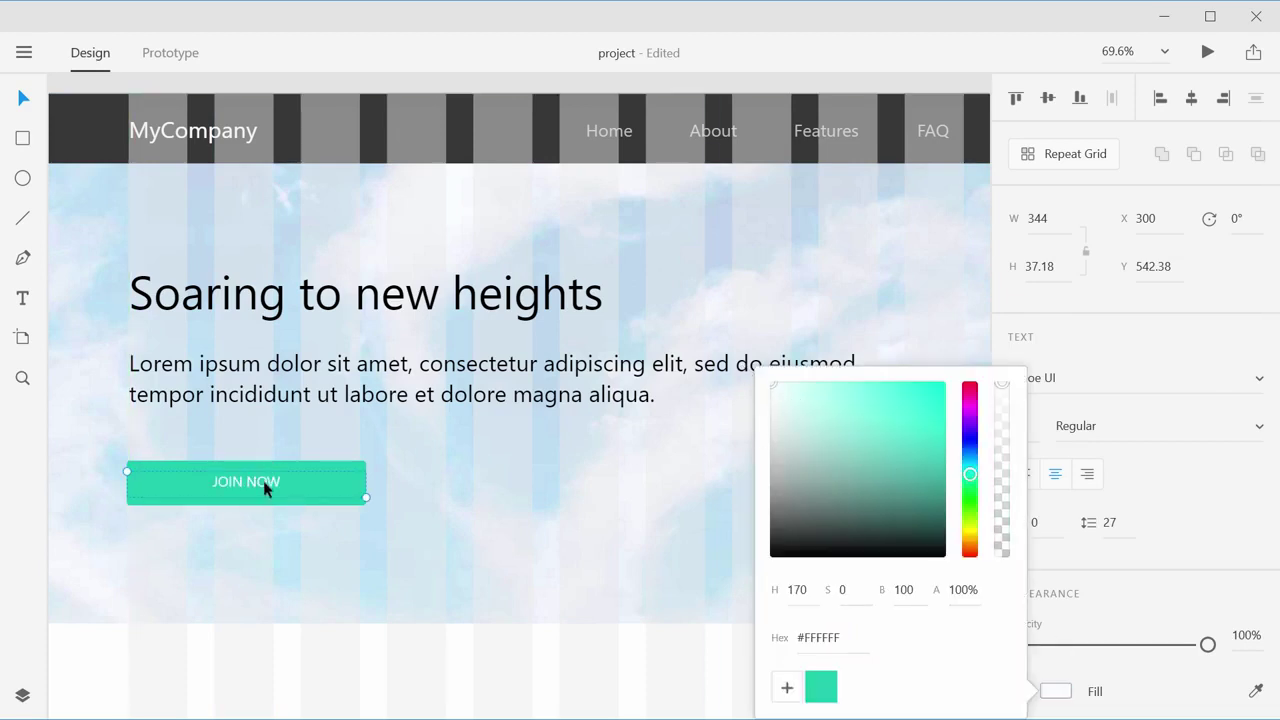
pyautogui.click(623, 485)
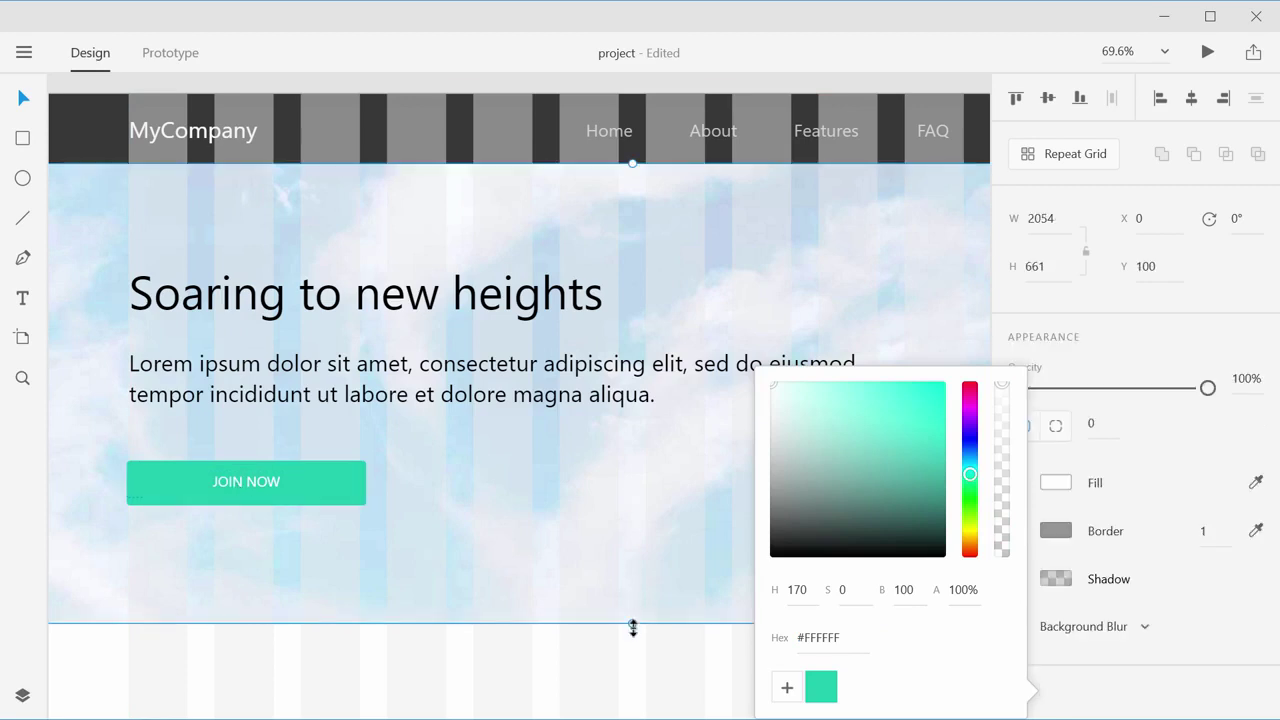
# Step: Set the font size of the hero button's label to 28
pyautogui.click(250, 490)
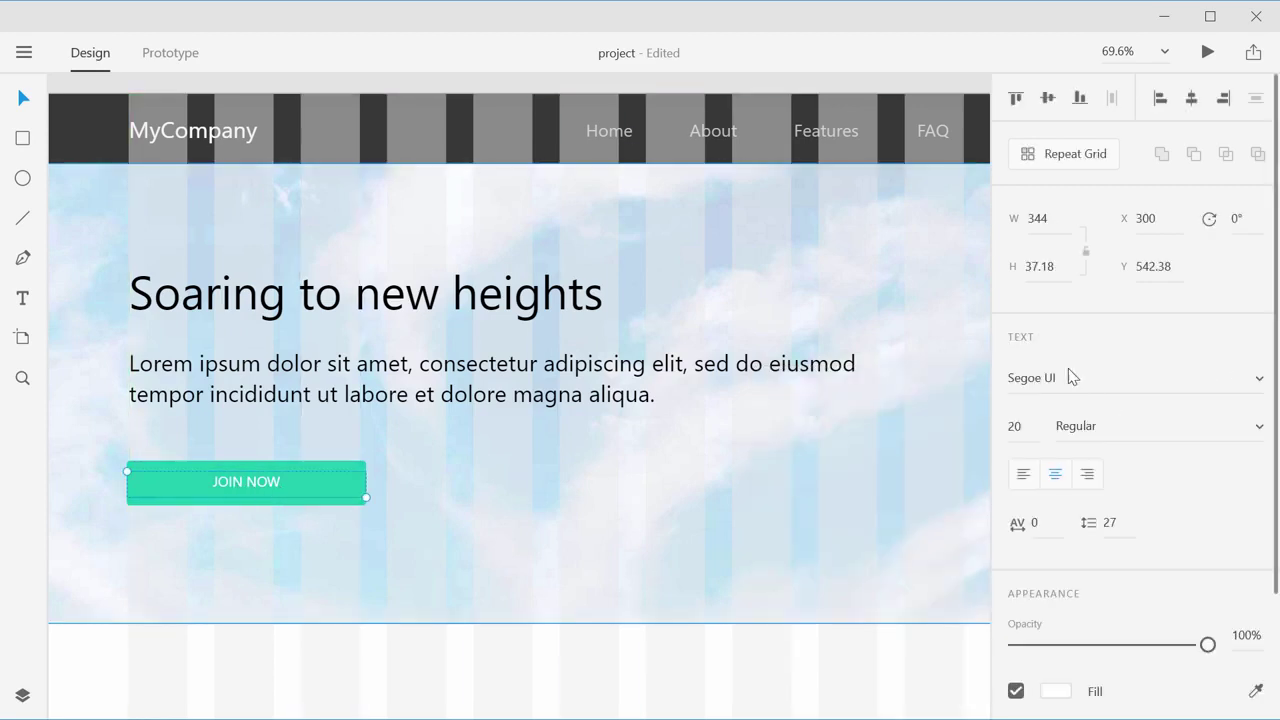
pyautogui.click(1014, 426)
pyautogui.write('26')
pyautogui.press('Return')
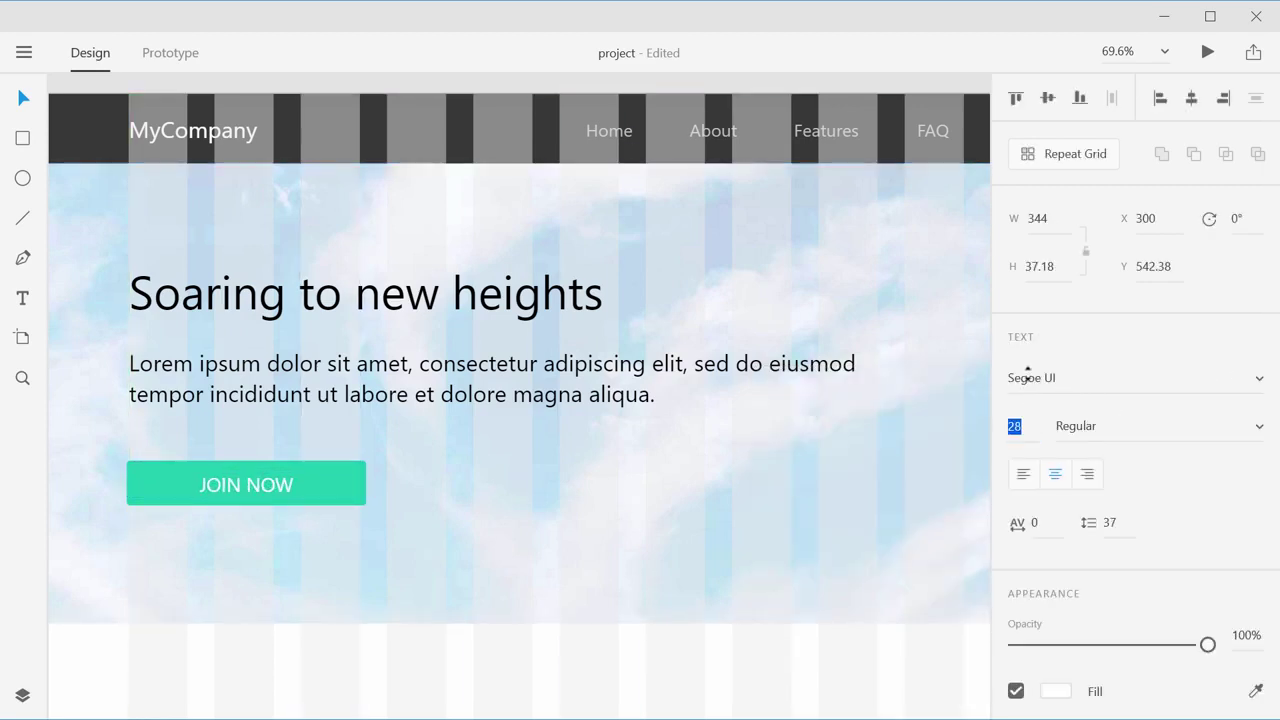
pyautogui.write('28')
pyautogui.press('Return')
# Step: Change the hero button's label to "Our Services"
pyautogui.doubleClick(277, 485)
pyautogui.click(277, 487)
pyautogui.tripleClick(274, 485)
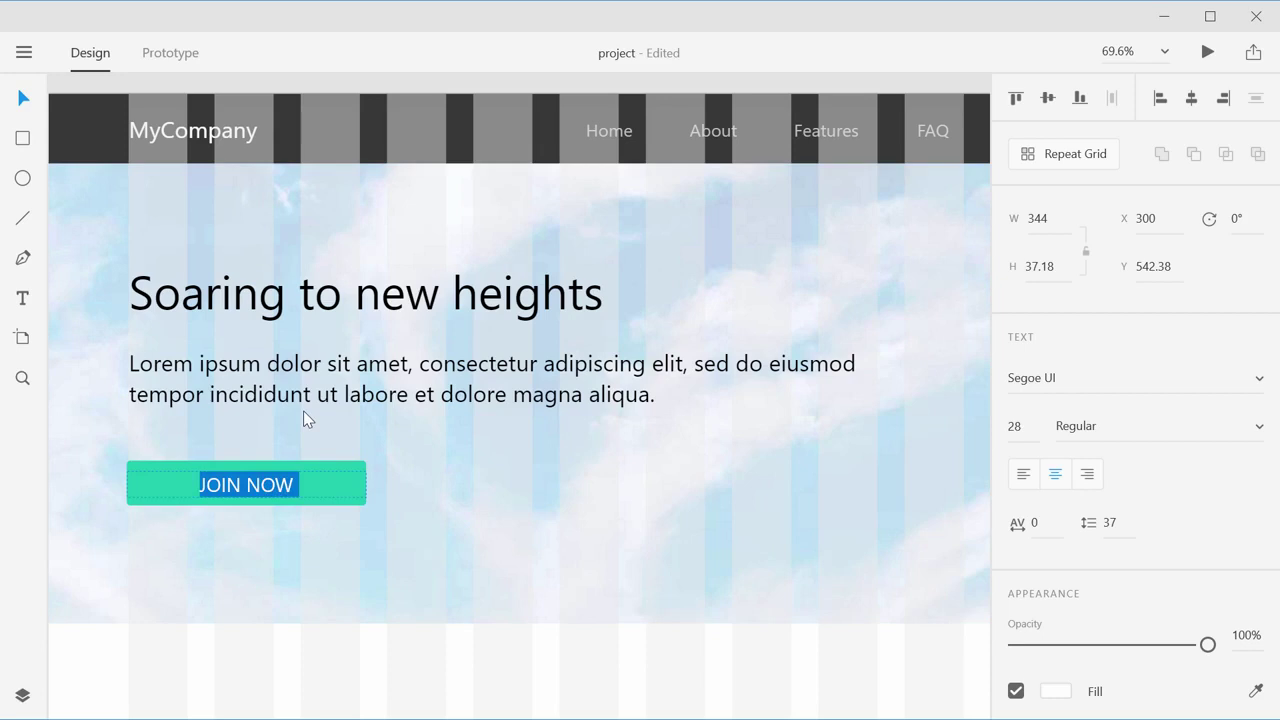
pyautogui.write('Our Services')
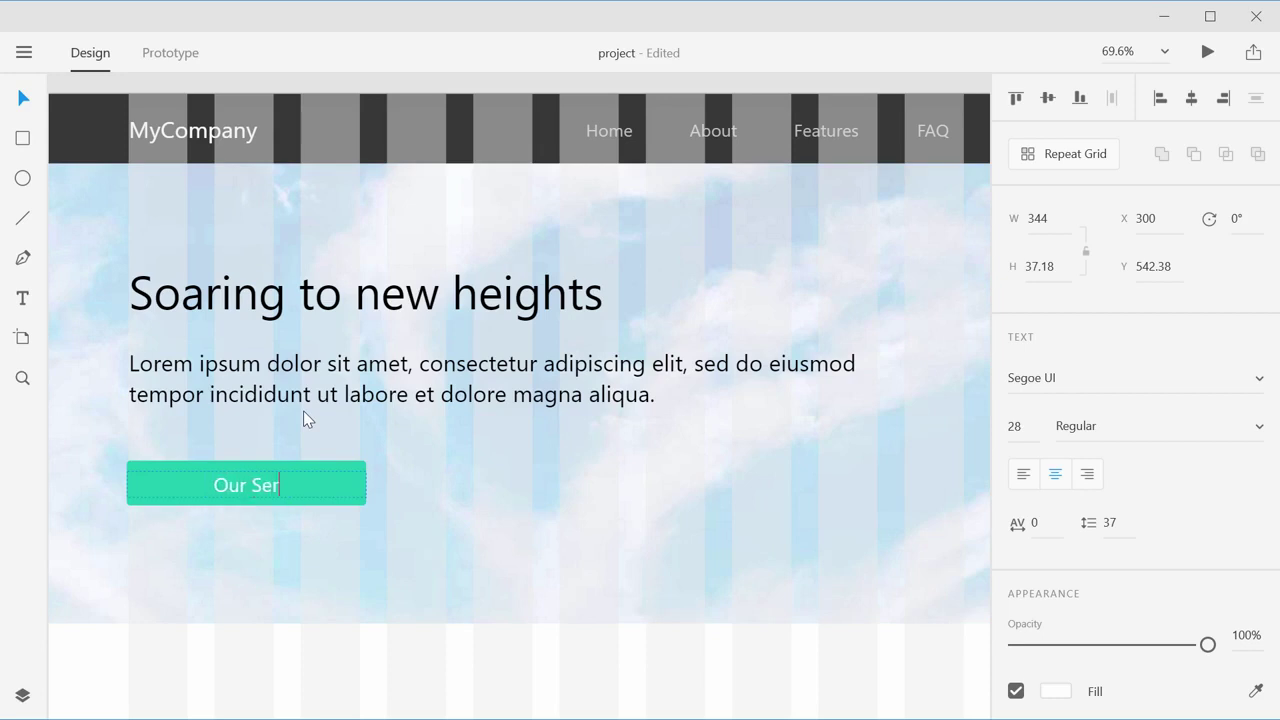
pyautogui.click(23, 97)
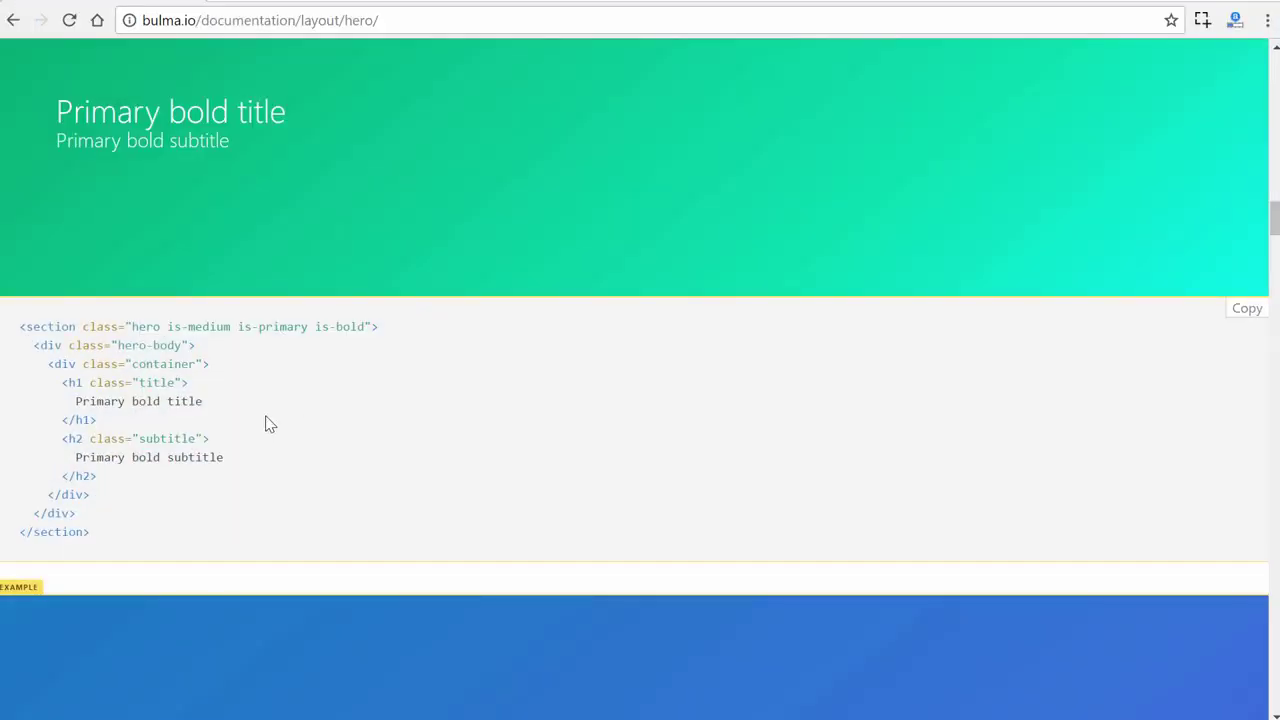
# Step: Open the Button page among the elements in the Bulma documentation in the browser and examine the button colors, sizes and styles
pyautogui.scroll(20, 266, 423)
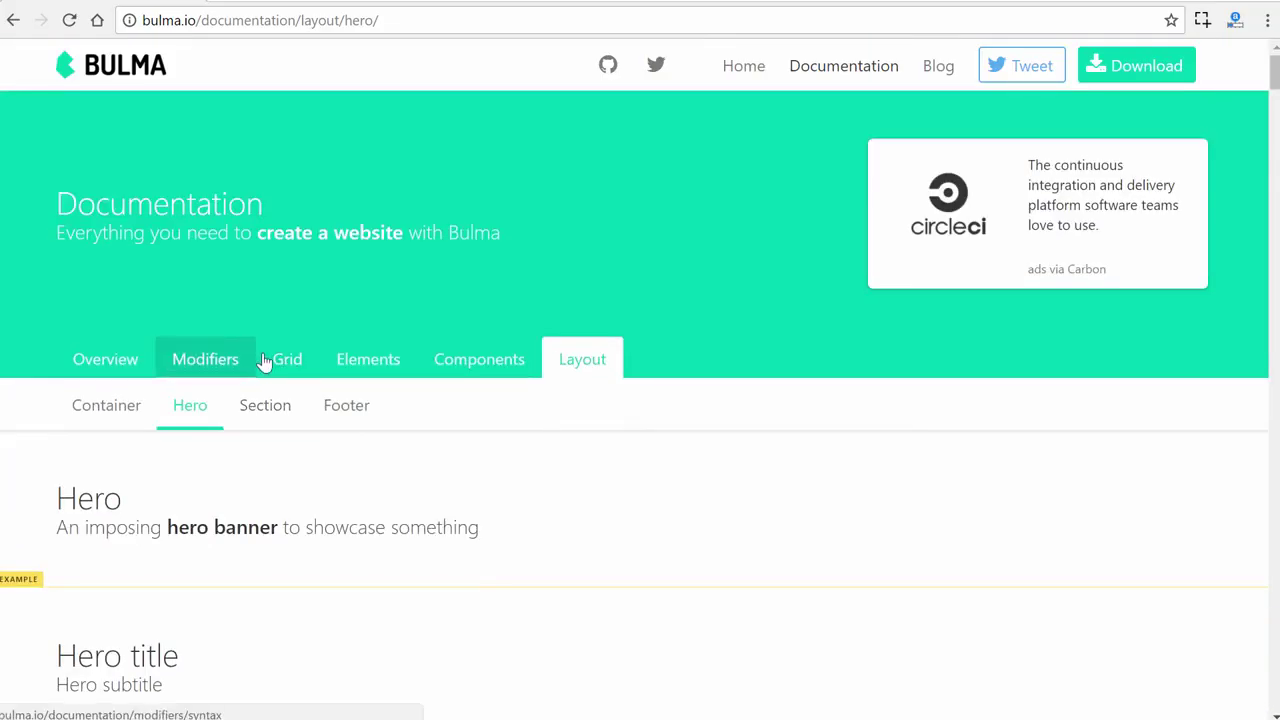
pyautogui.click(326, 372)
pyautogui.click(168, 418)
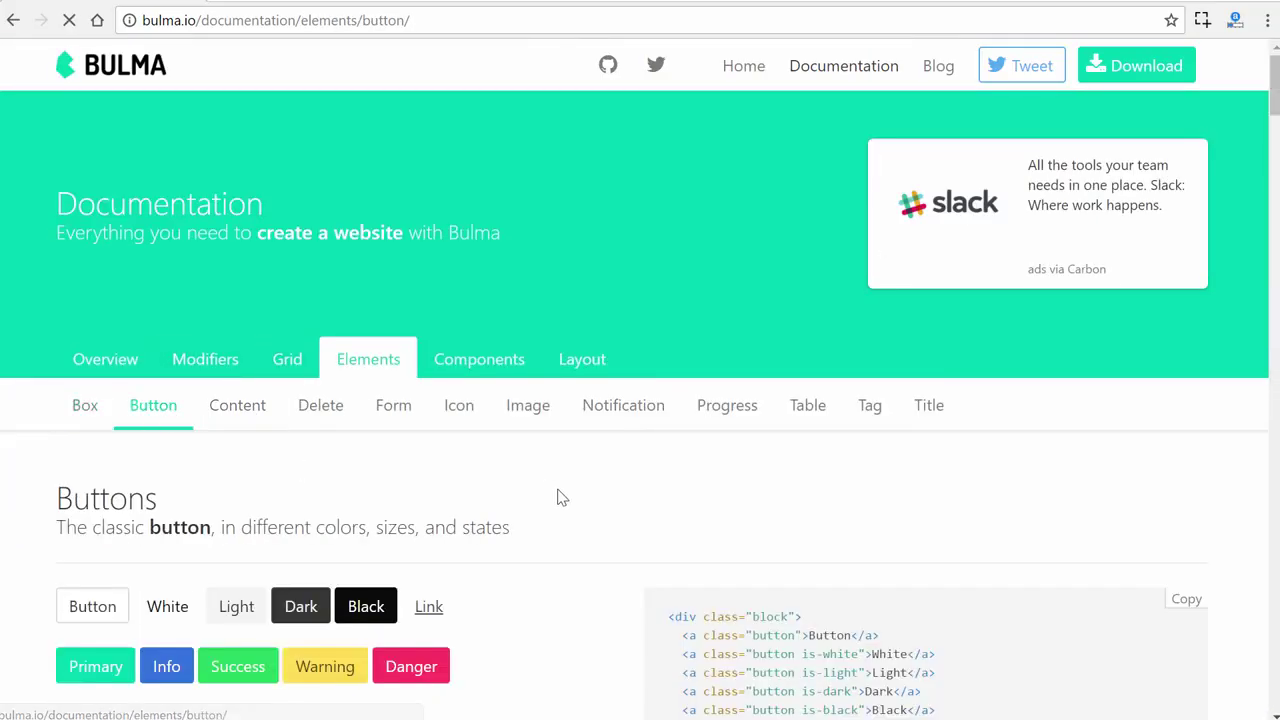
pyautogui.scroll(-5, 560, 497)
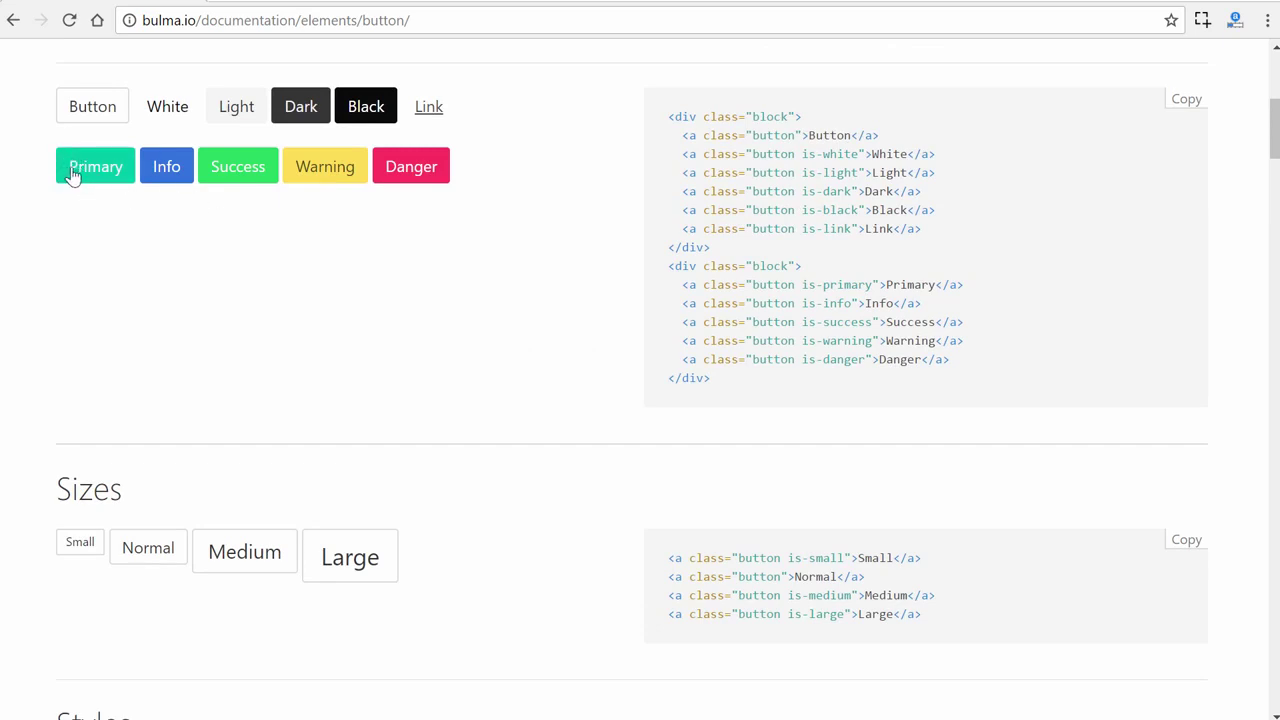
pyautogui.scroll(-10, 506, 375)
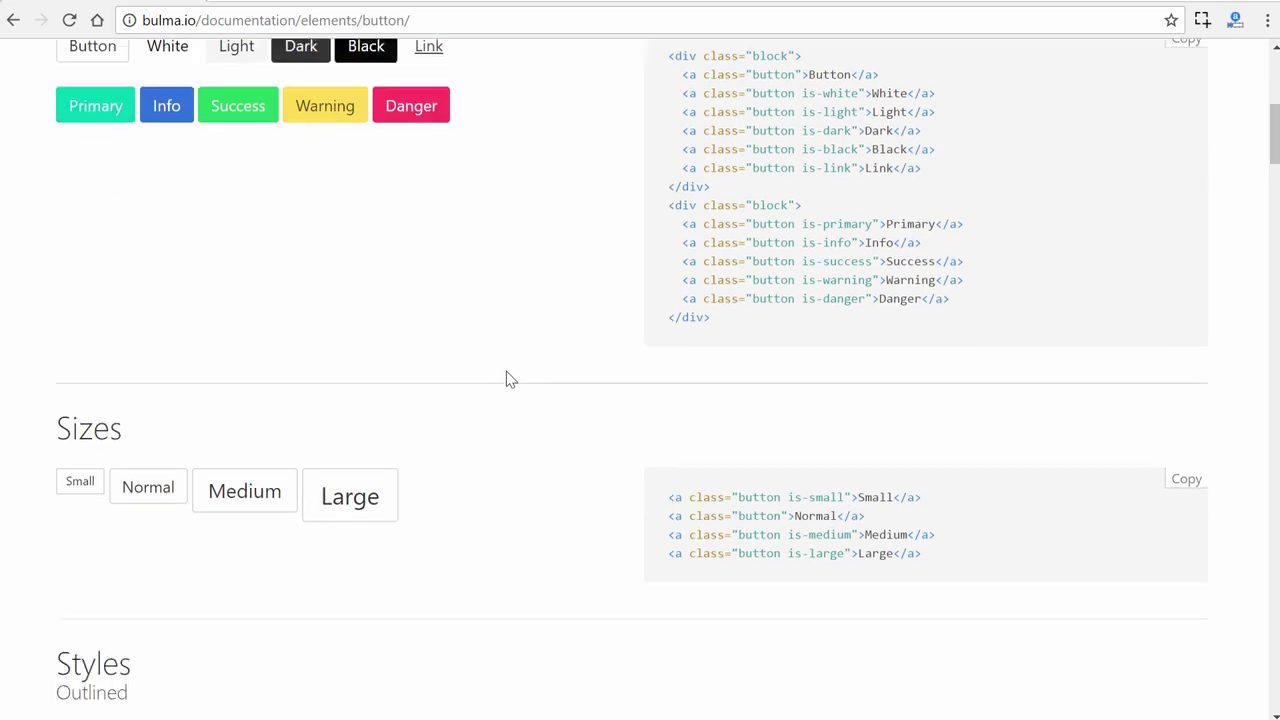
# Step: Examine the inverted outlined styles and the normal and hover states of the buttons in the Bulma documentation
pyautogui.scroll(-11, 506, 378)
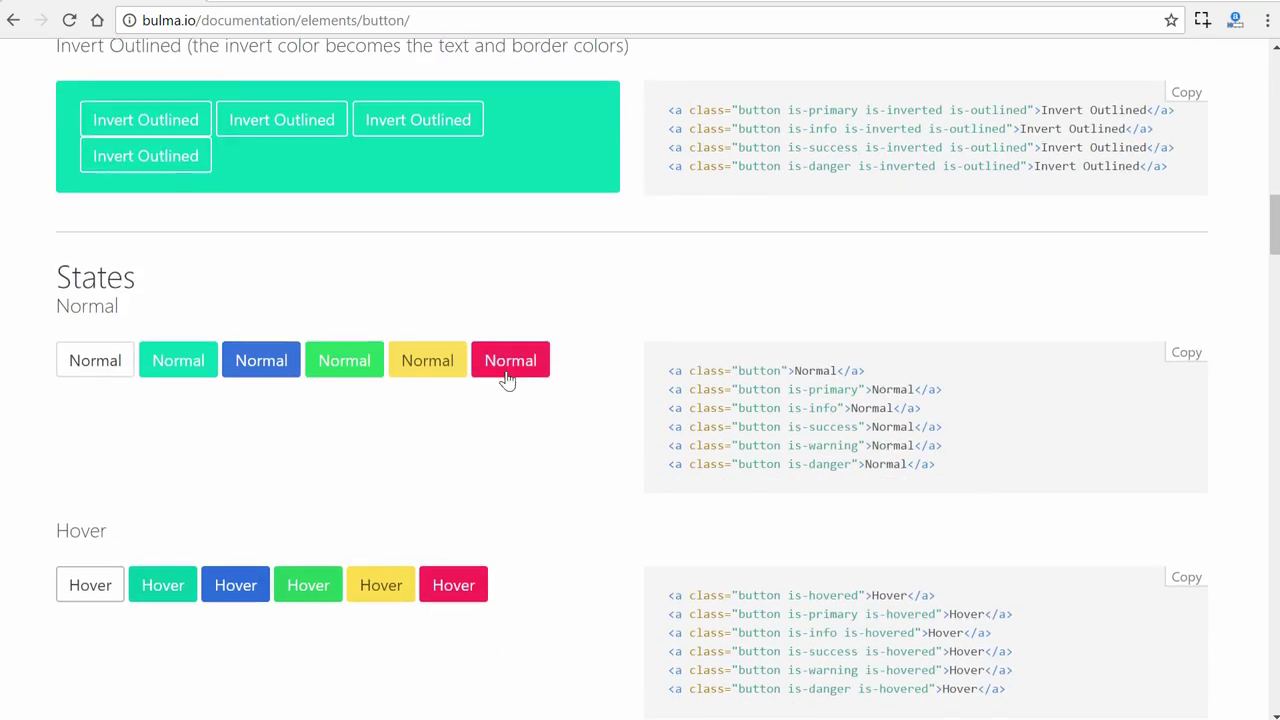
pyautogui.scroll(-3, 506, 378)
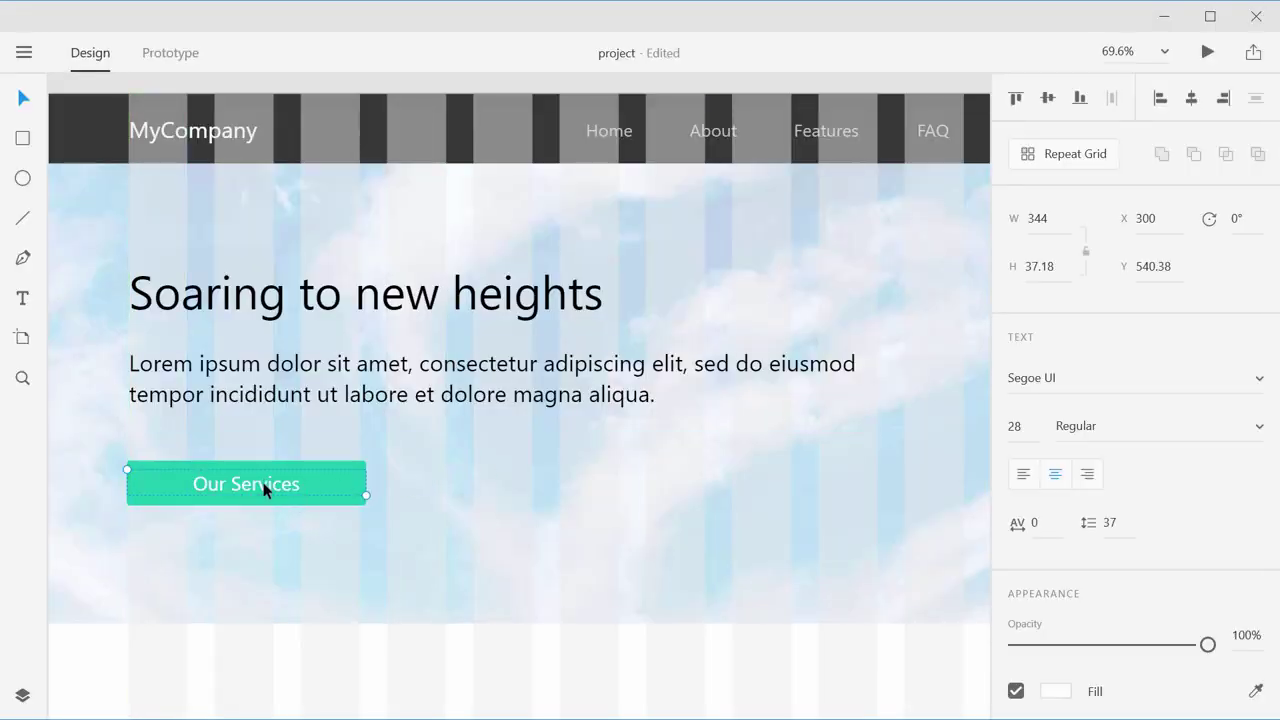
# Step: Narrow the hero button's label box and green rectangle to about 215 wide so they fit the Our Services text
pyautogui.moveTo(364, 494); pyautogui.dragTo(276, 490)
pyautogui.click(338, 497)
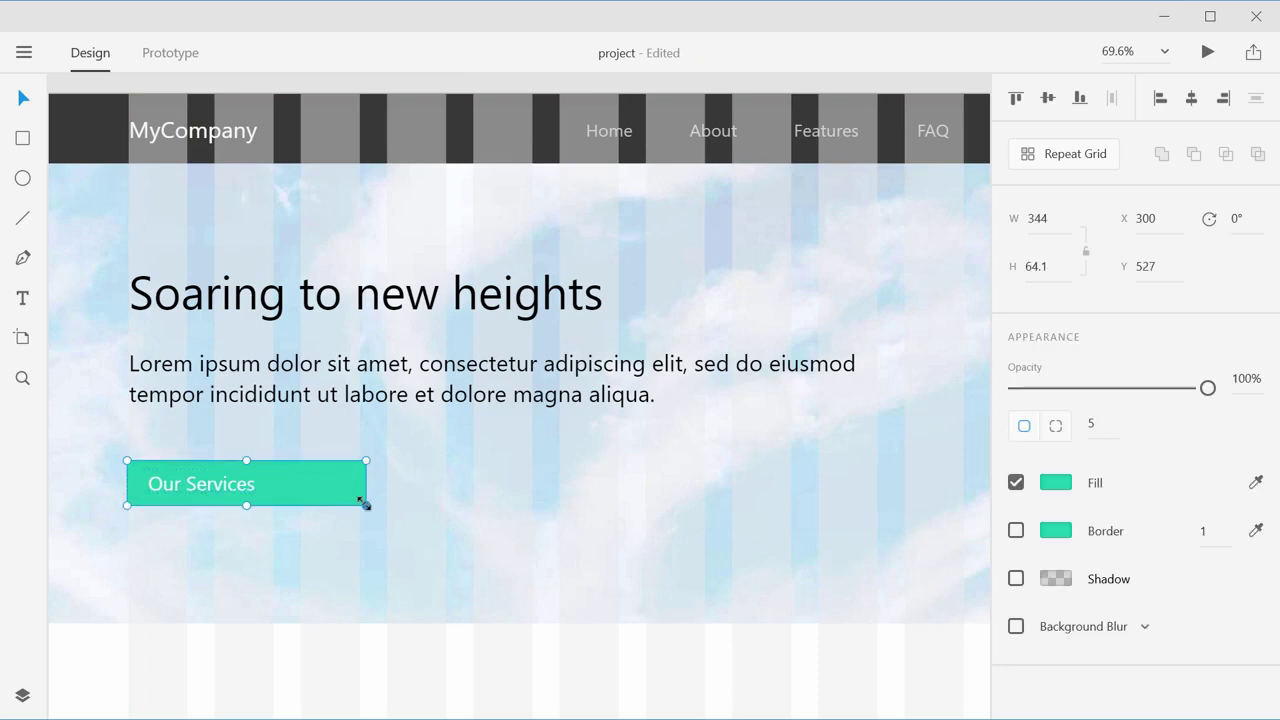
pyautogui.moveTo(364, 503); pyautogui.dragTo(278, 508)
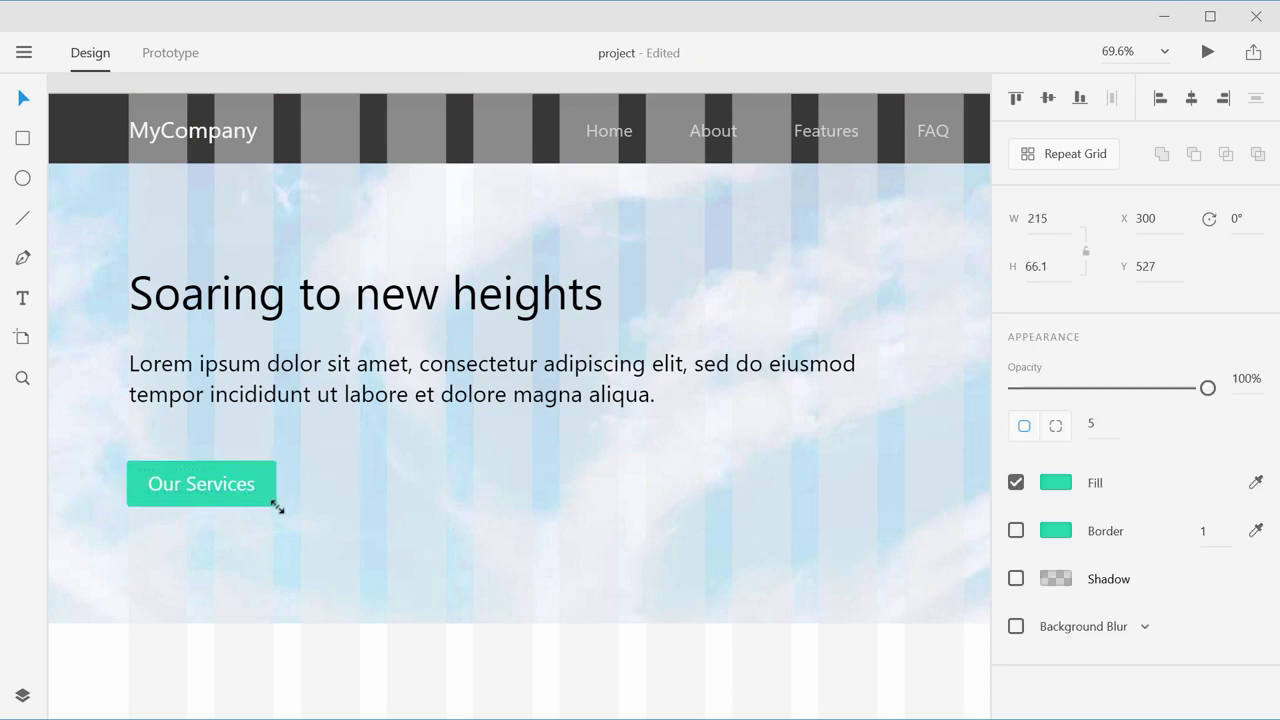
pyautogui.click(240, 487)
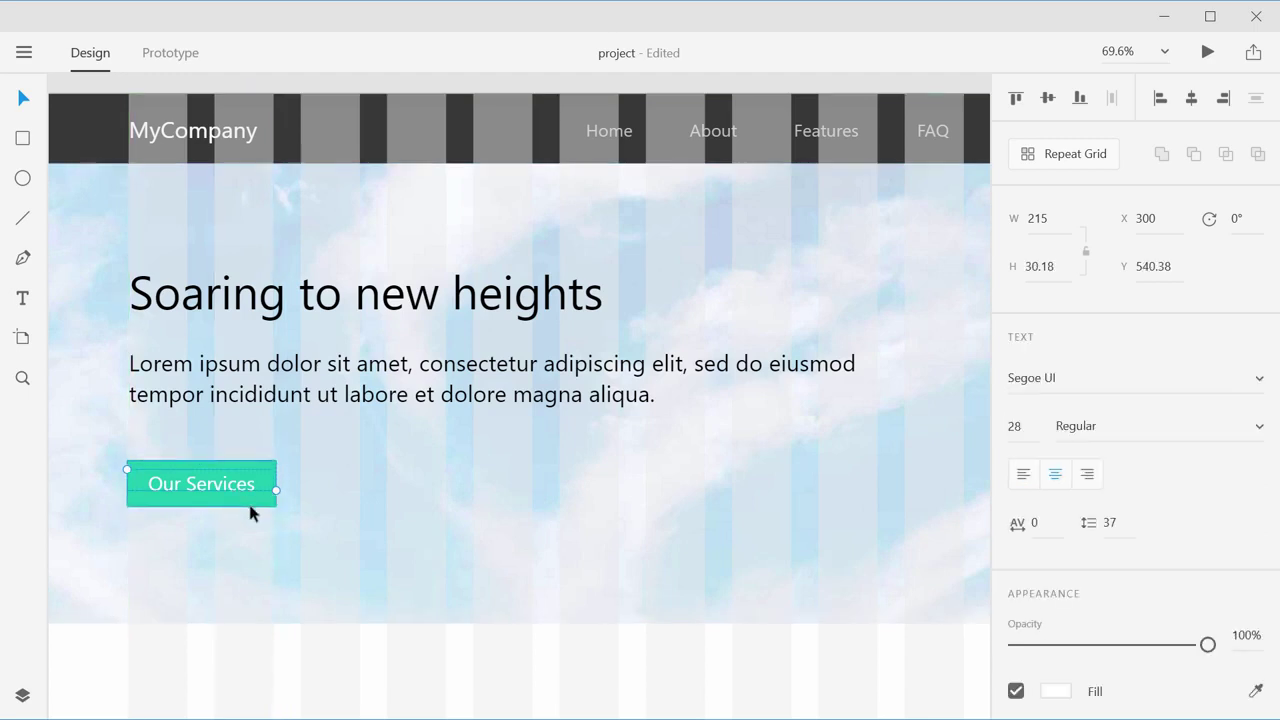
pyautogui.keyDown('shift'); pyautogui.click(245, 496); pyautogui.keyUp('shift')
pyautogui.moveTo(242, 488); pyautogui.dragTo(243, 488)
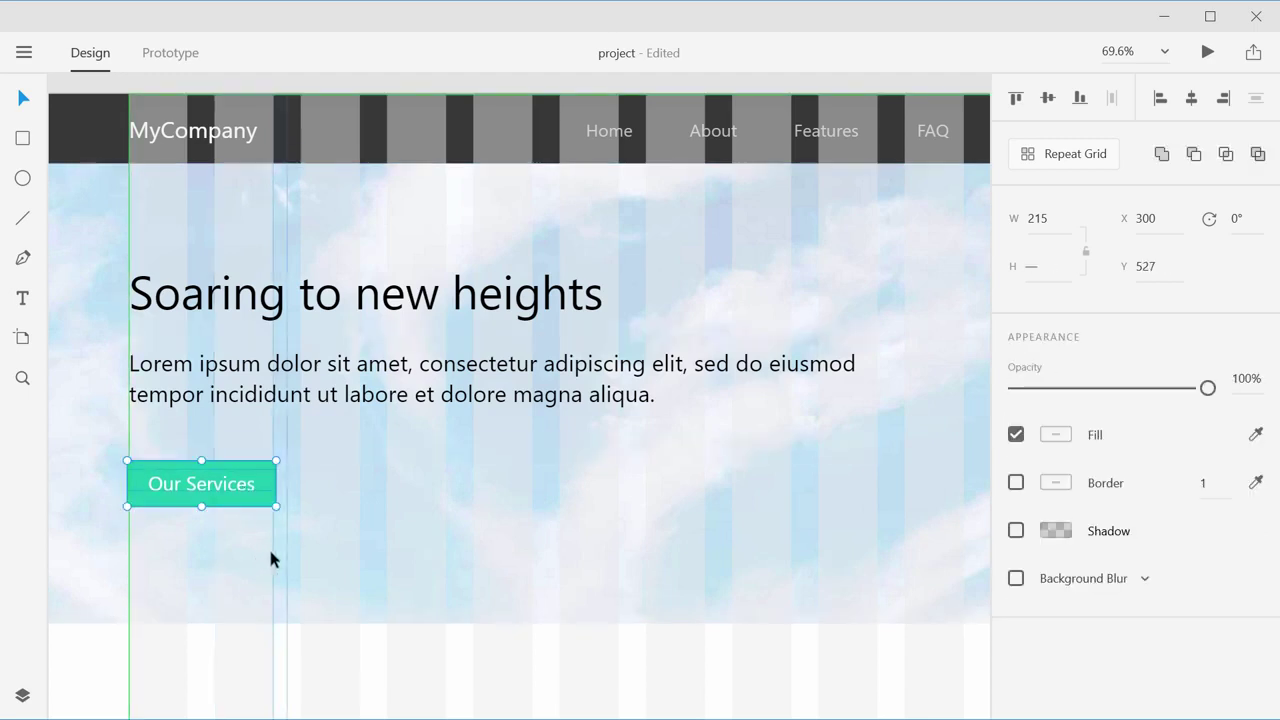
# Step: Shorten the cloud image of the hero section to a height of about 633
pyautogui.click(357, 618)
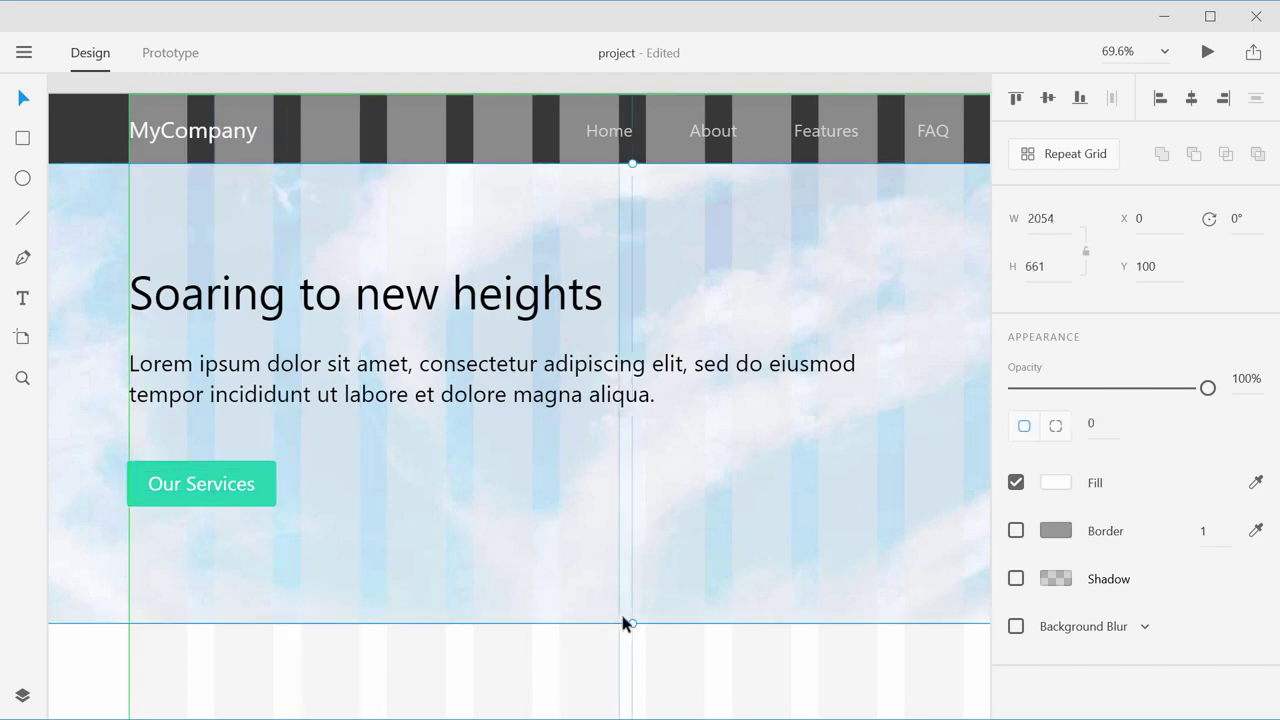
pyautogui.moveTo(632, 623); pyautogui.dragTo(632, 585)
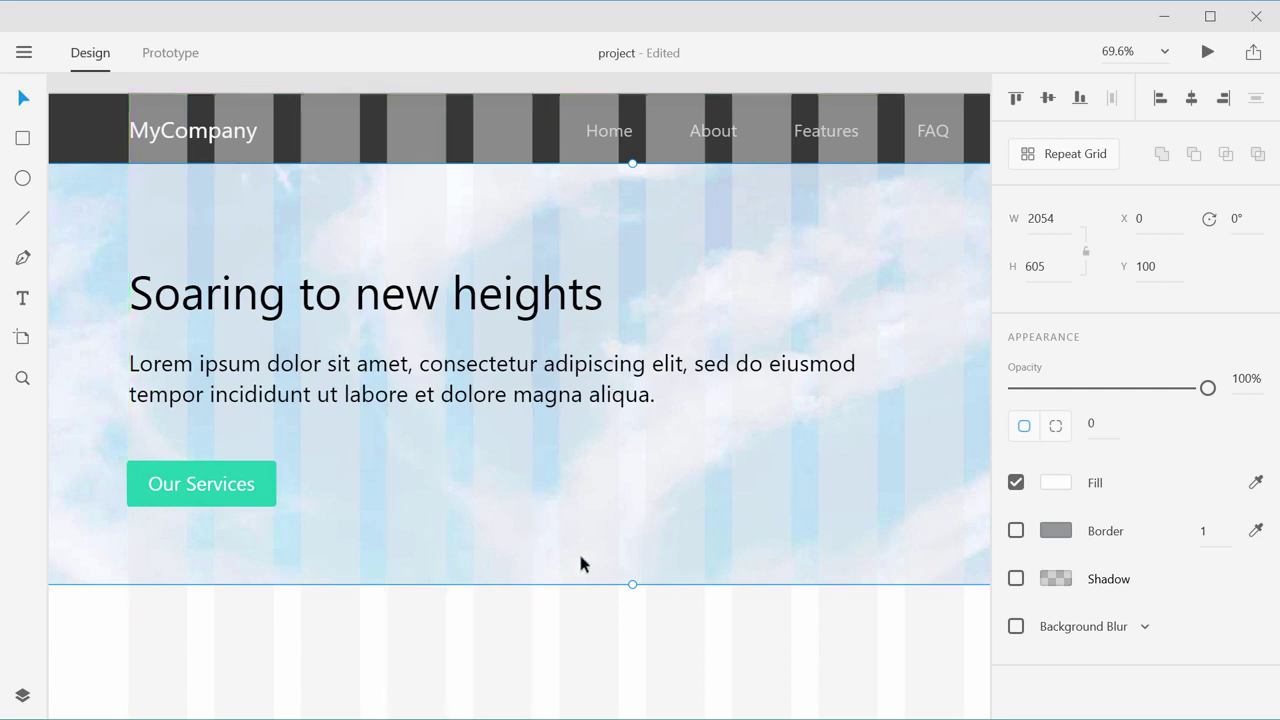
pyautogui.moveTo(632, 584); pyautogui.dragTo(634, 604)
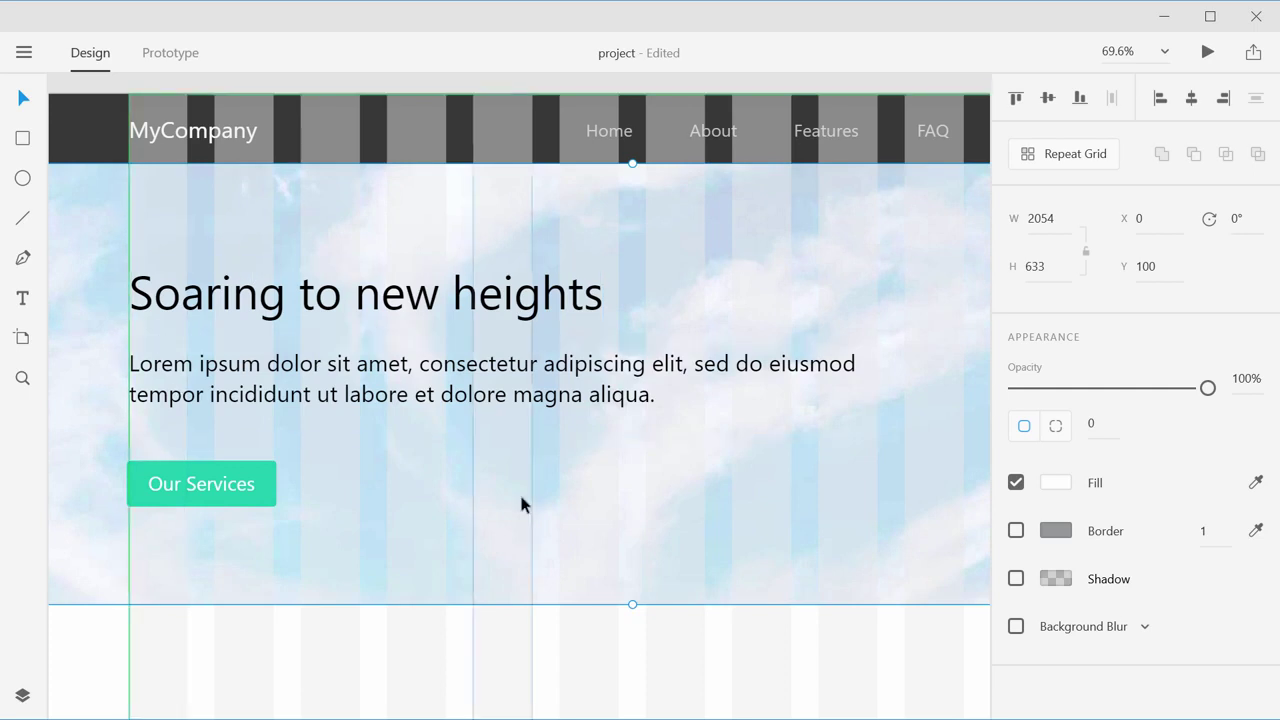
# Step: Hide the GRID layer of the artboard, close the layer list and clear the selection
pyautogui.scroll(-3, 580, 502)
pyautogui.scroll(1, 580, 502)
pyautogui.click(540, 598)
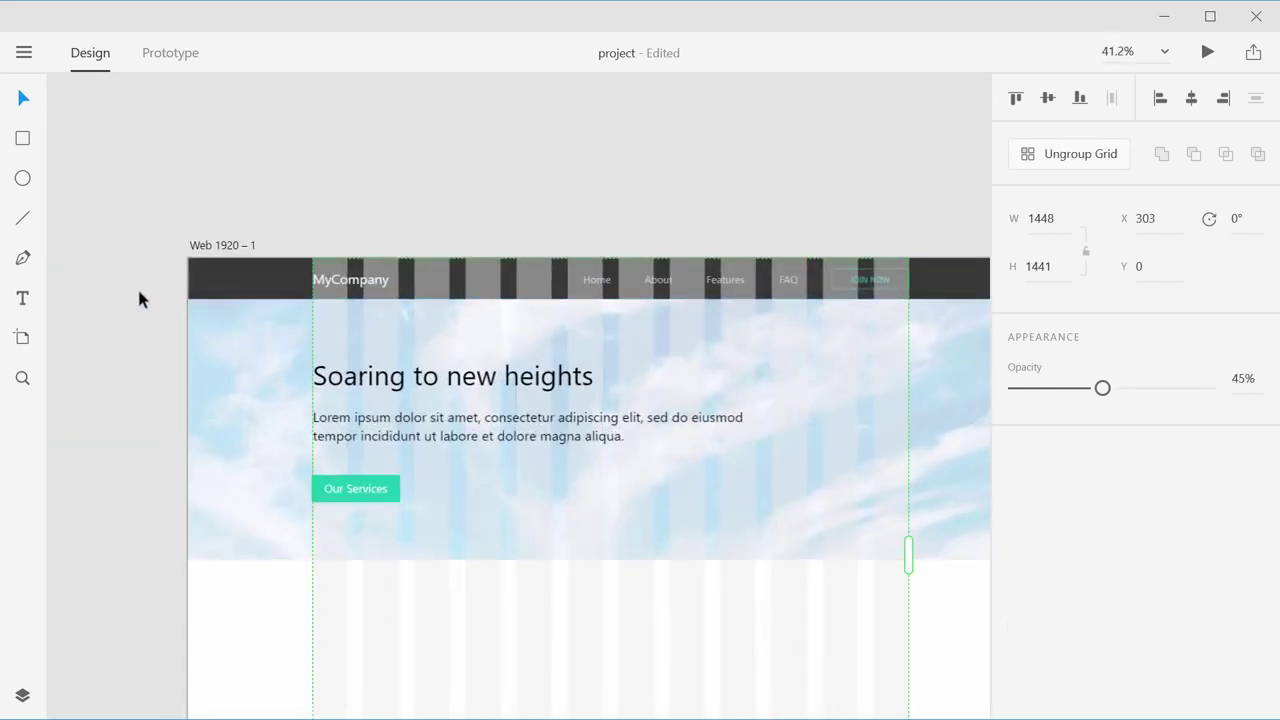
pyautogui.click(22, 695)
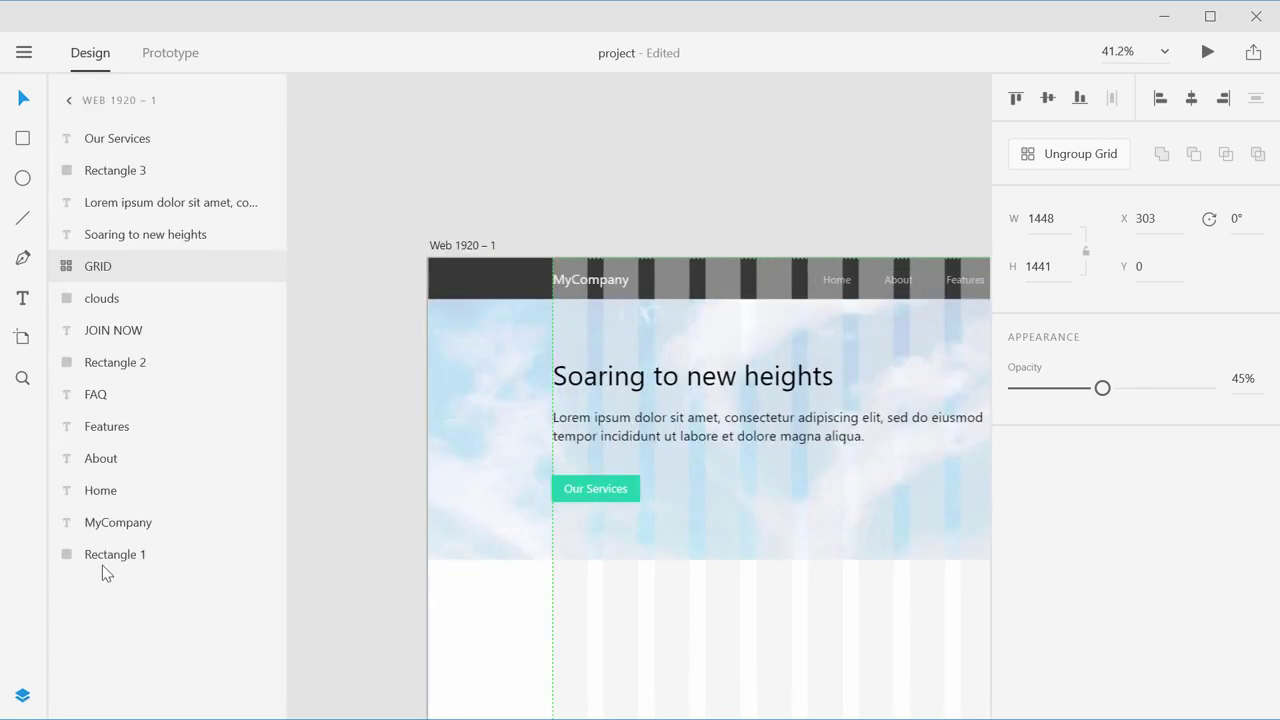
pyautogui.click(262, 266)
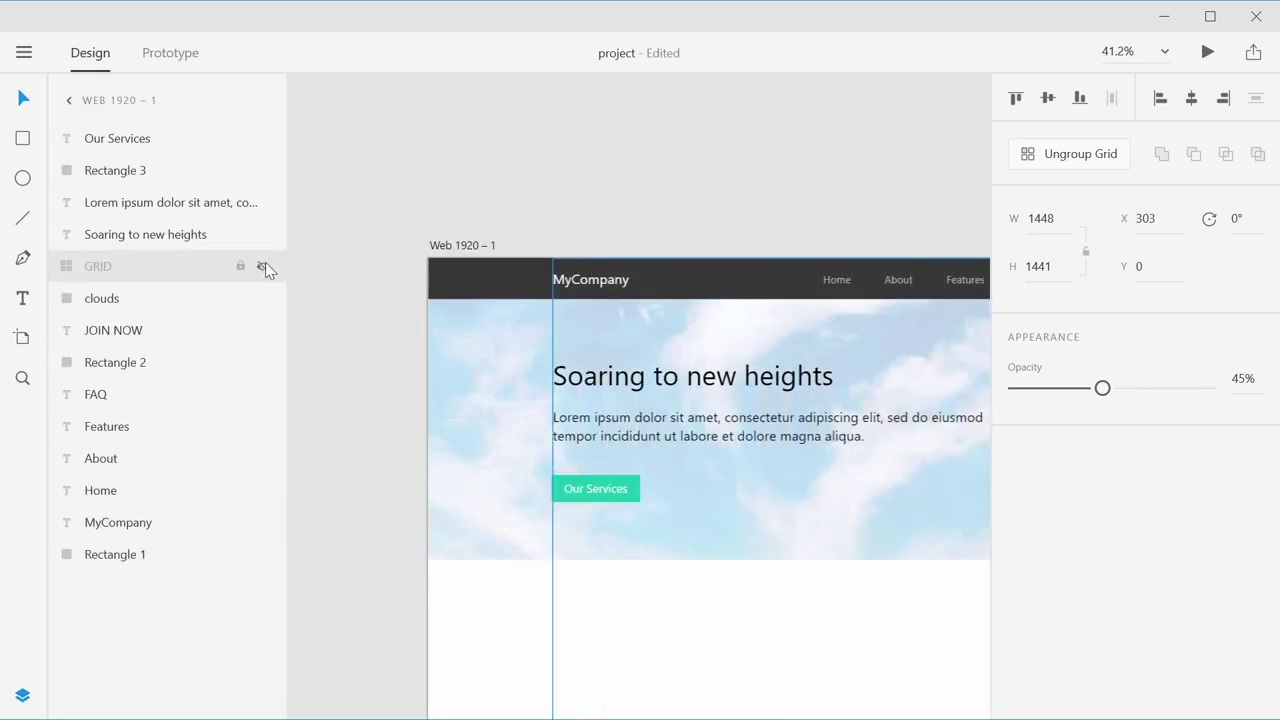
pyautogui.scroll(-3, 654, 428)
pyautogui.hscroll(3, 654, 428)
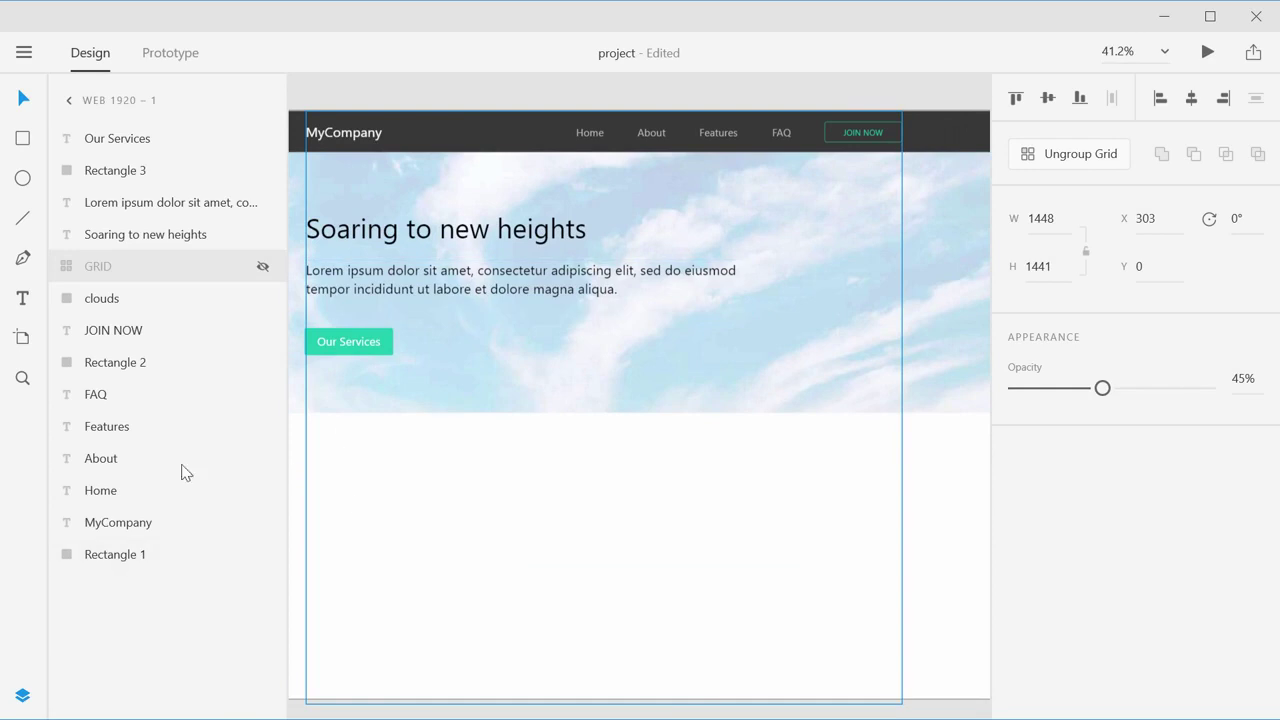
pyautogui.click(22, 695)
pyautogui.moveTo(497, 323); pyautogui.dragTo(477, 365)
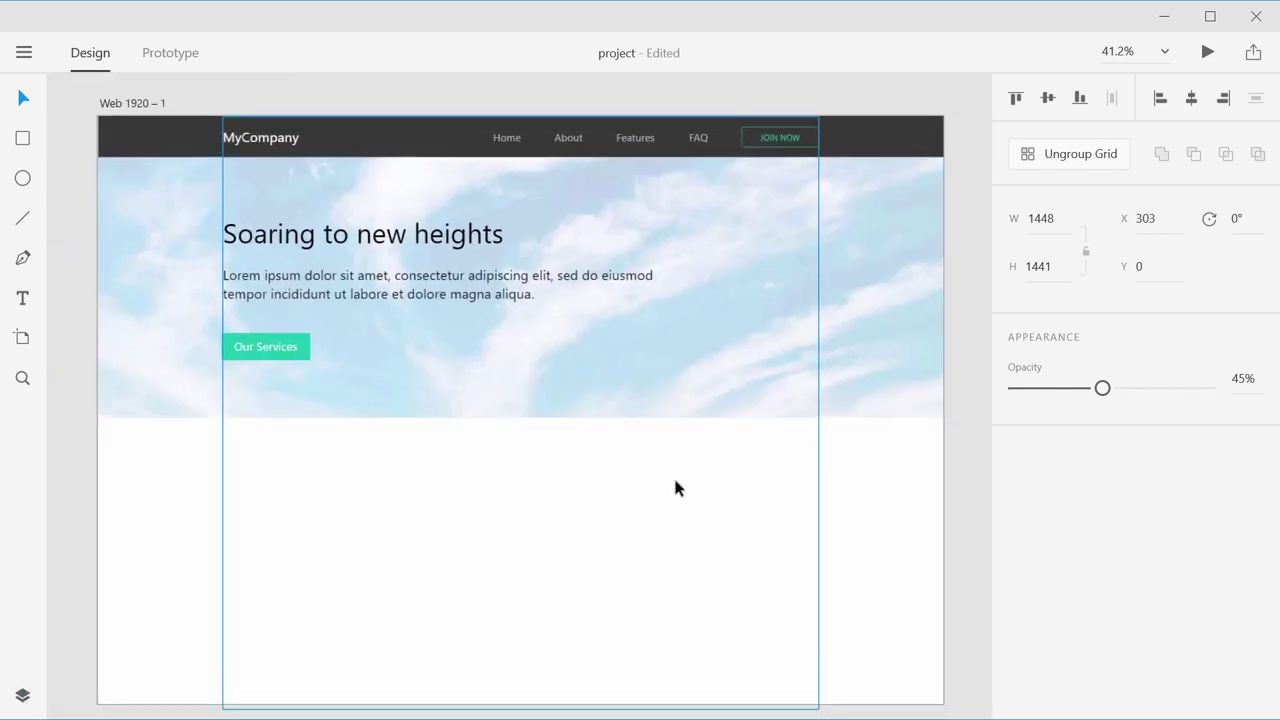
pyautogui.click(743, 517)
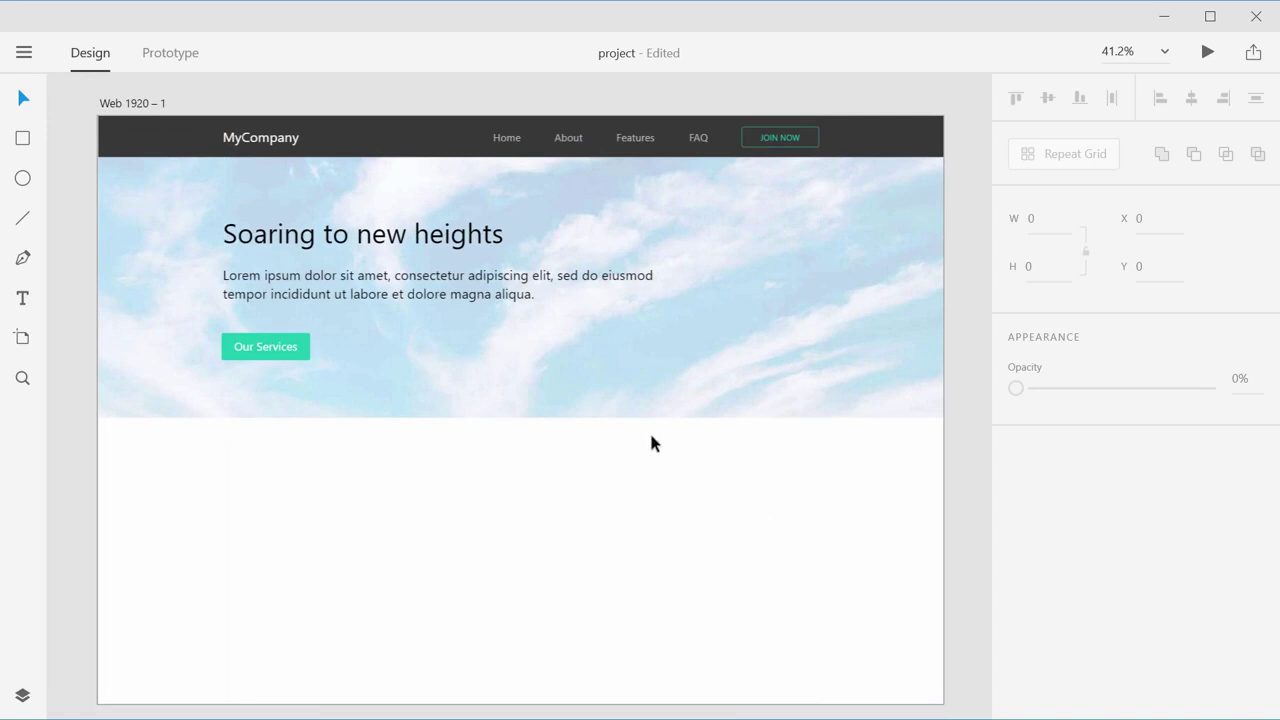
# Step: Set the font weight of the "Soaring to new heights" headline to Semibold
pyautogui.click(339, 241)
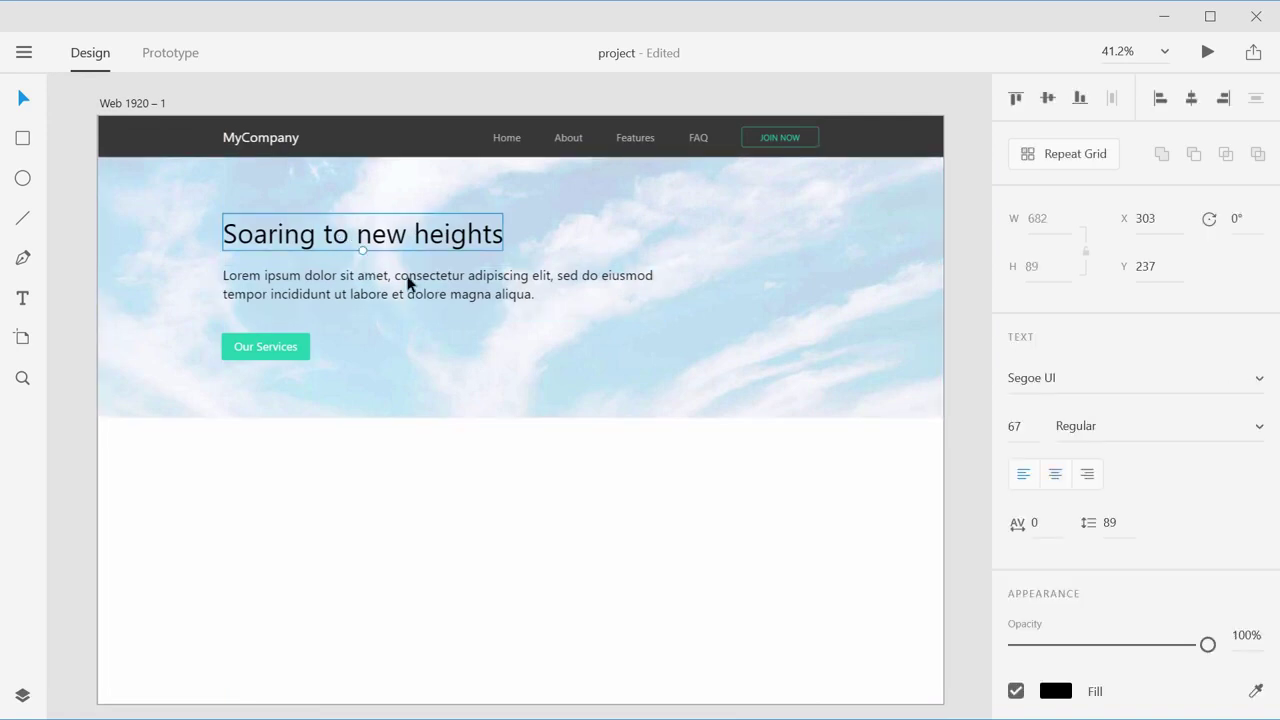
pyautogui.scroll(3, 434, 312)
pyautogui.scroll(-3, 434, 310)
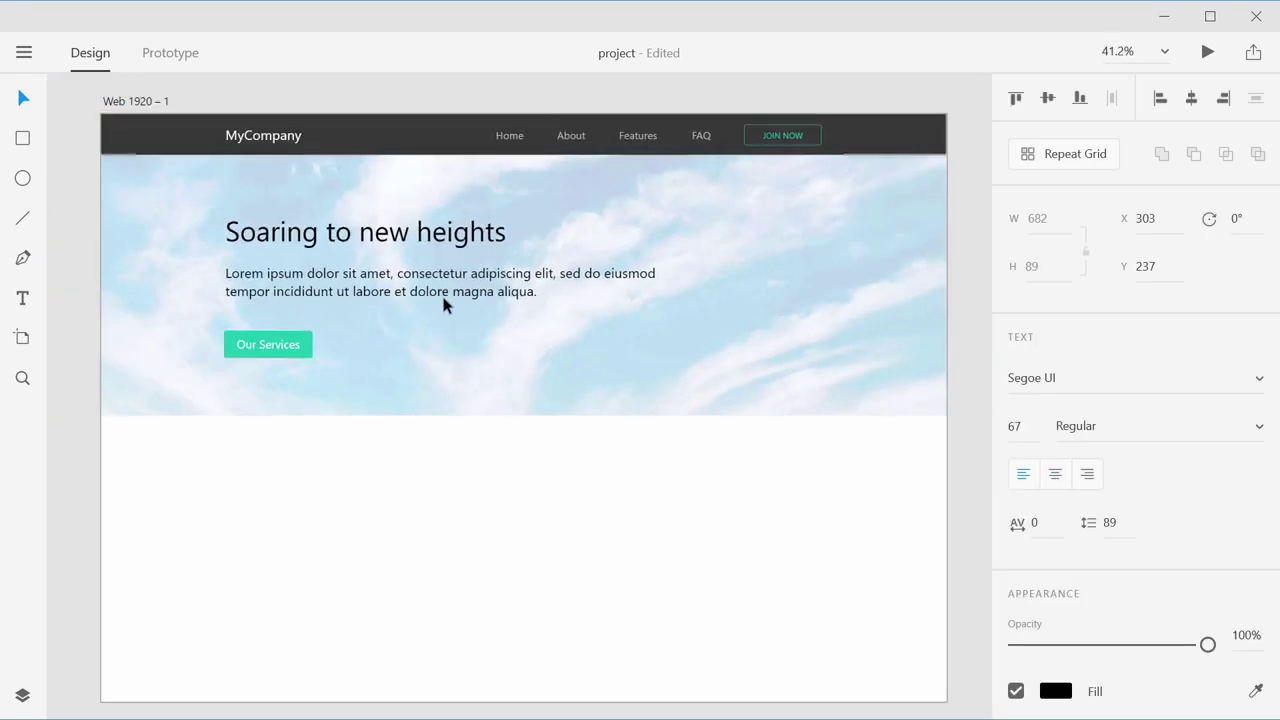
pyautogui.scroll(1, 440, 300)
pyautogui.scroll(1, 437, 320)
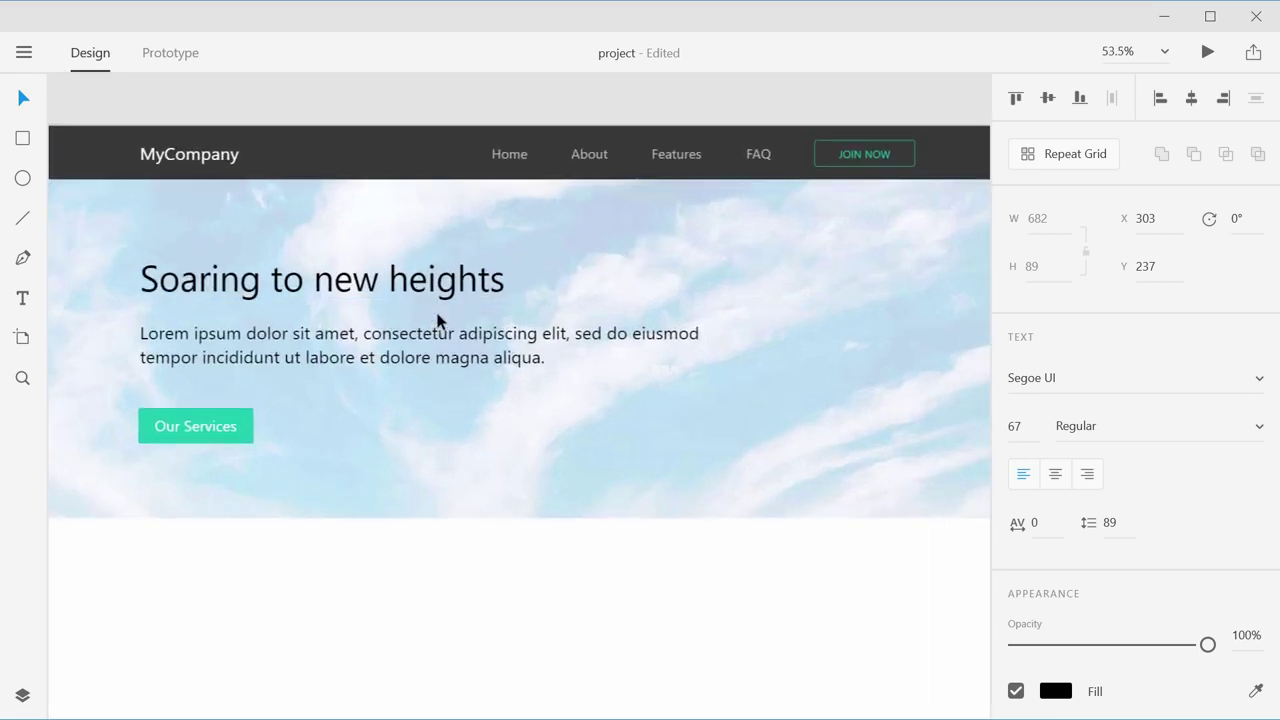
pyautogui.scroll(-1, 440, 340)
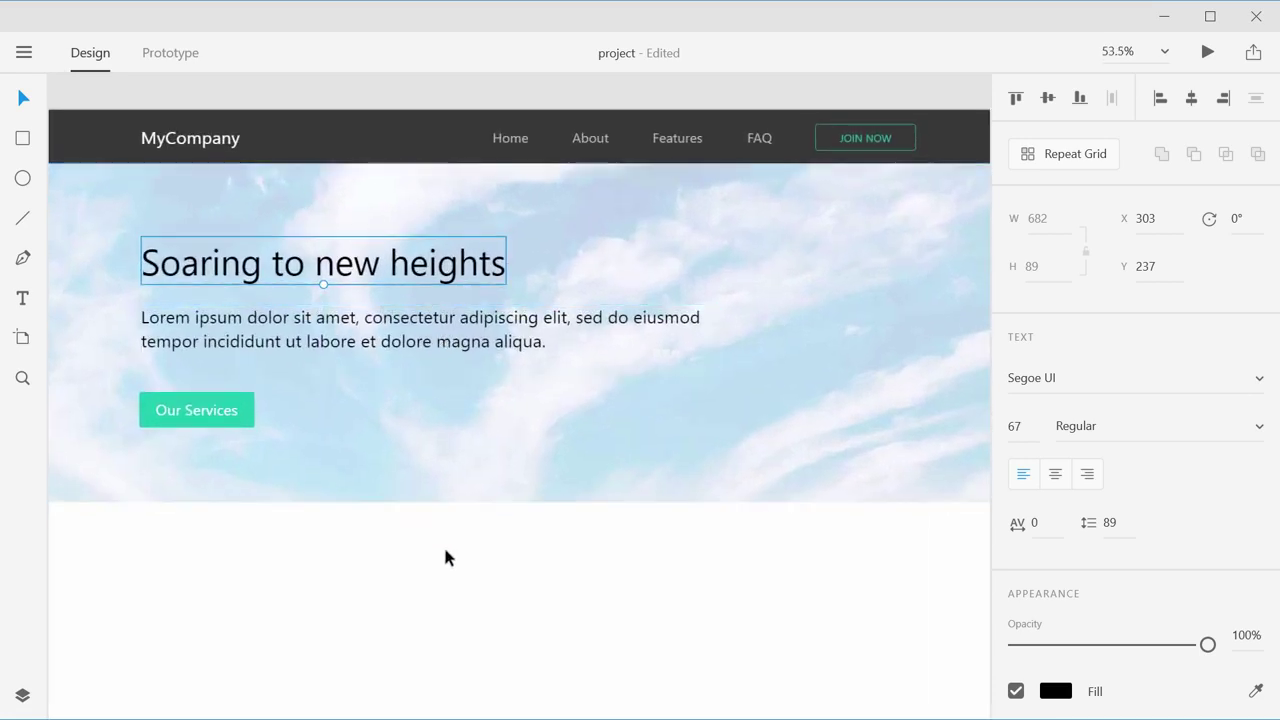
pyautogui.click(520, 565)
pyautogui.click(420, 266)
pyautogui.click(1257, 430)
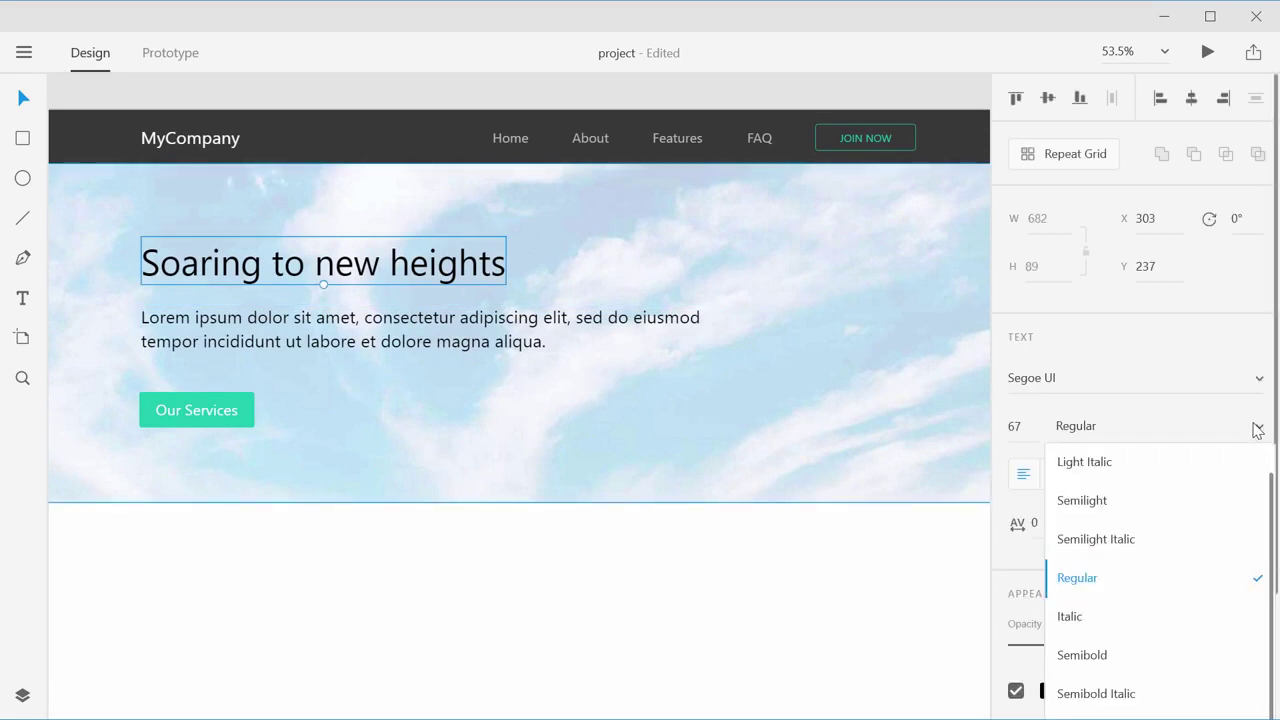
pyautogui.click(1118, 655)
pyautogui.click(733, 592)
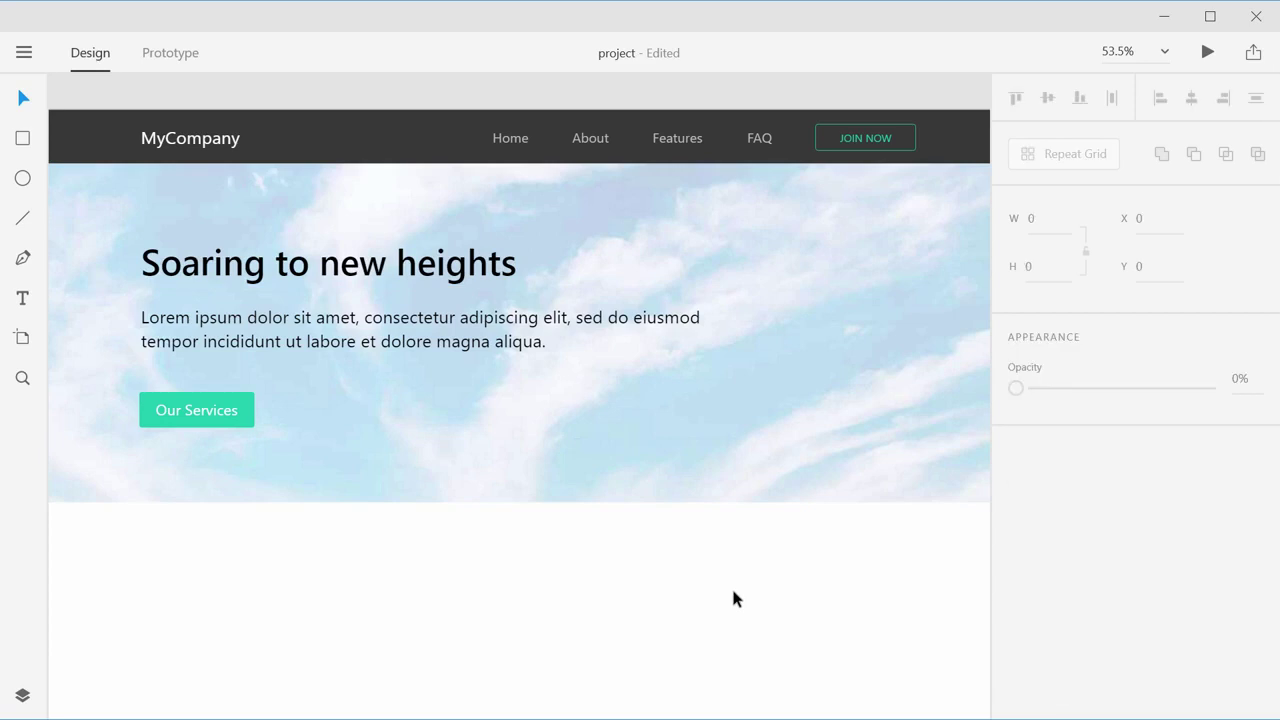
# Step: Enlarge the hero button and its label box together to about 288 wide and center the label vertically in the button
pyautogui.click(240, 420)
pyautogui.keyDown('shift'); pyautogui.click(246, 426); pyautogui.keyUp('shift')
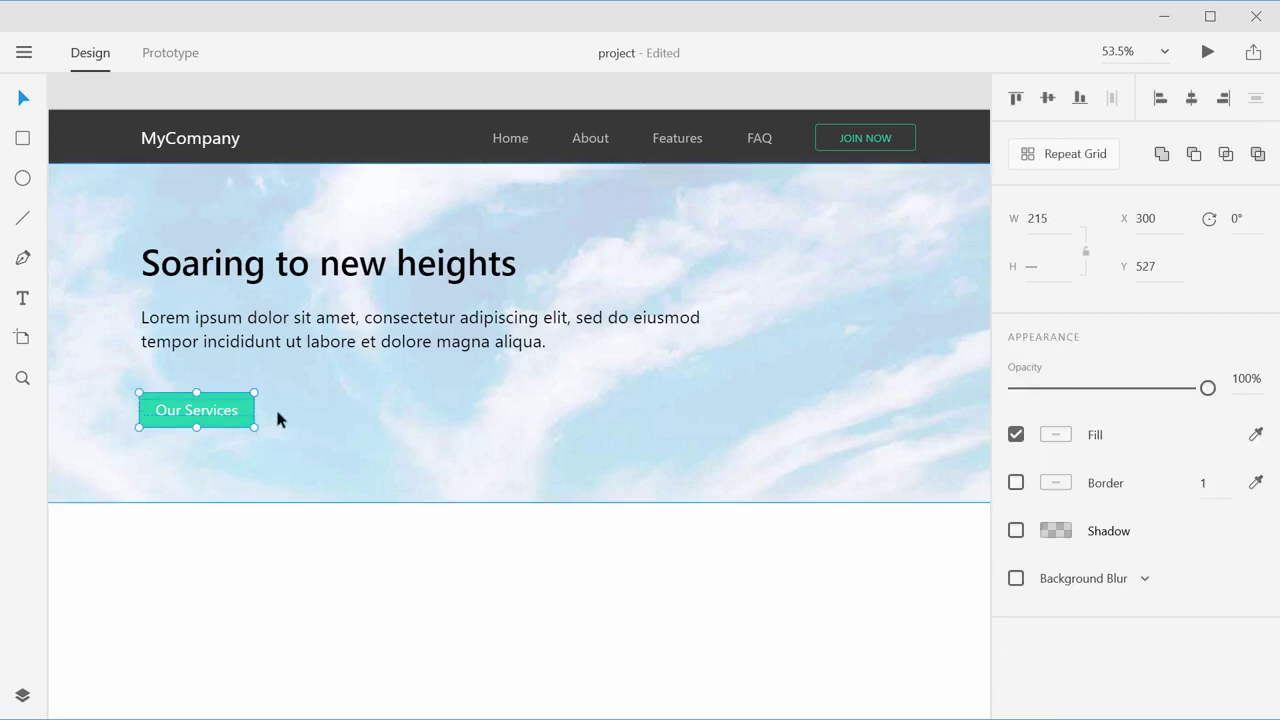
pyautogui.moveTo(254, 427); pyautogui.dragTo(293, 441)
pyautogui.click(369, 534)
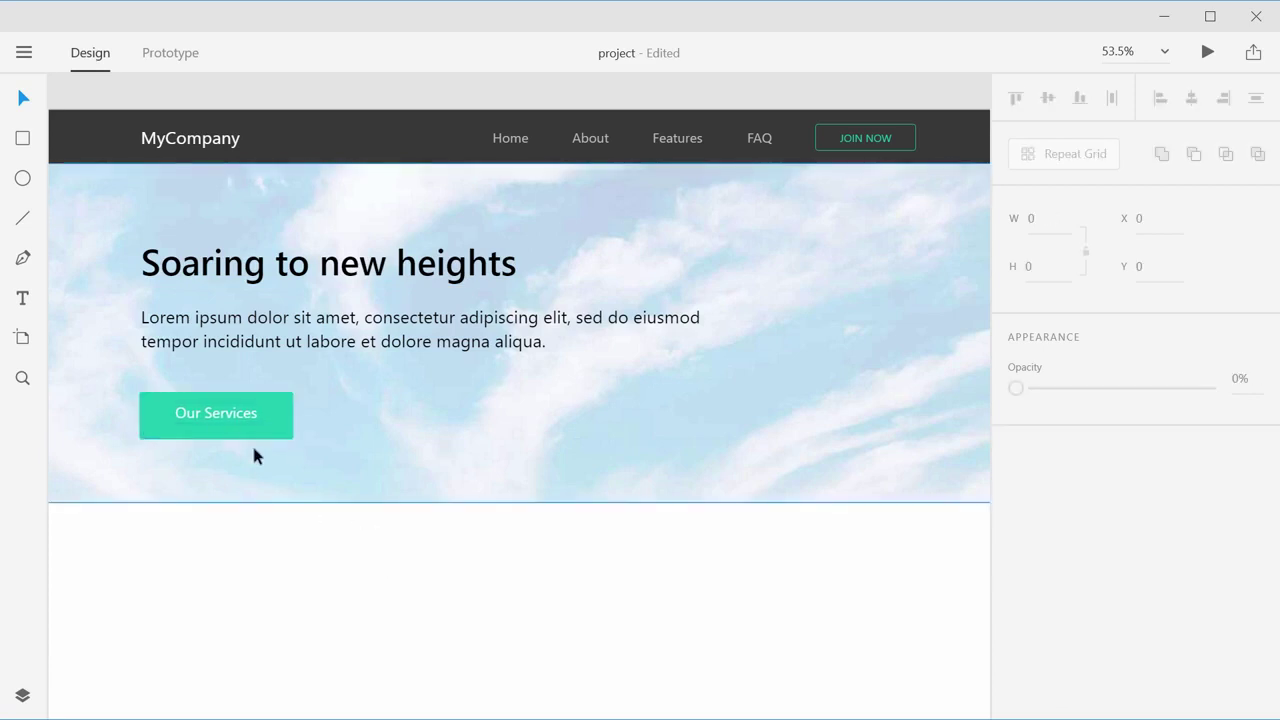
pyautogui.click(232, 422)
pyautogui.moveTo(212, 417); pyautogui.dragTo(212, 420)
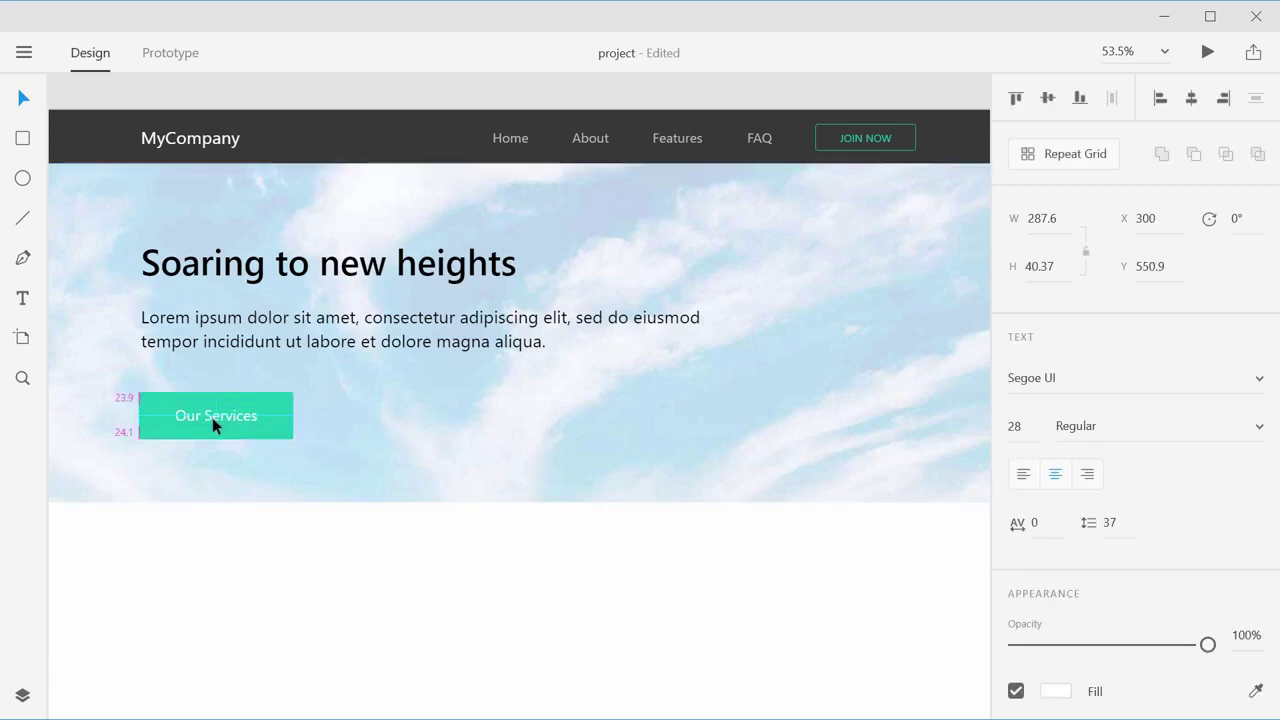
# Step: Set the font size of the Our Services label on the hero button to 33
pyautogui.press('Up')
pyautogui.press('Up')
pyautogui.press('Up')
pyautogui.press('Up')
pyautogui.press('Up')
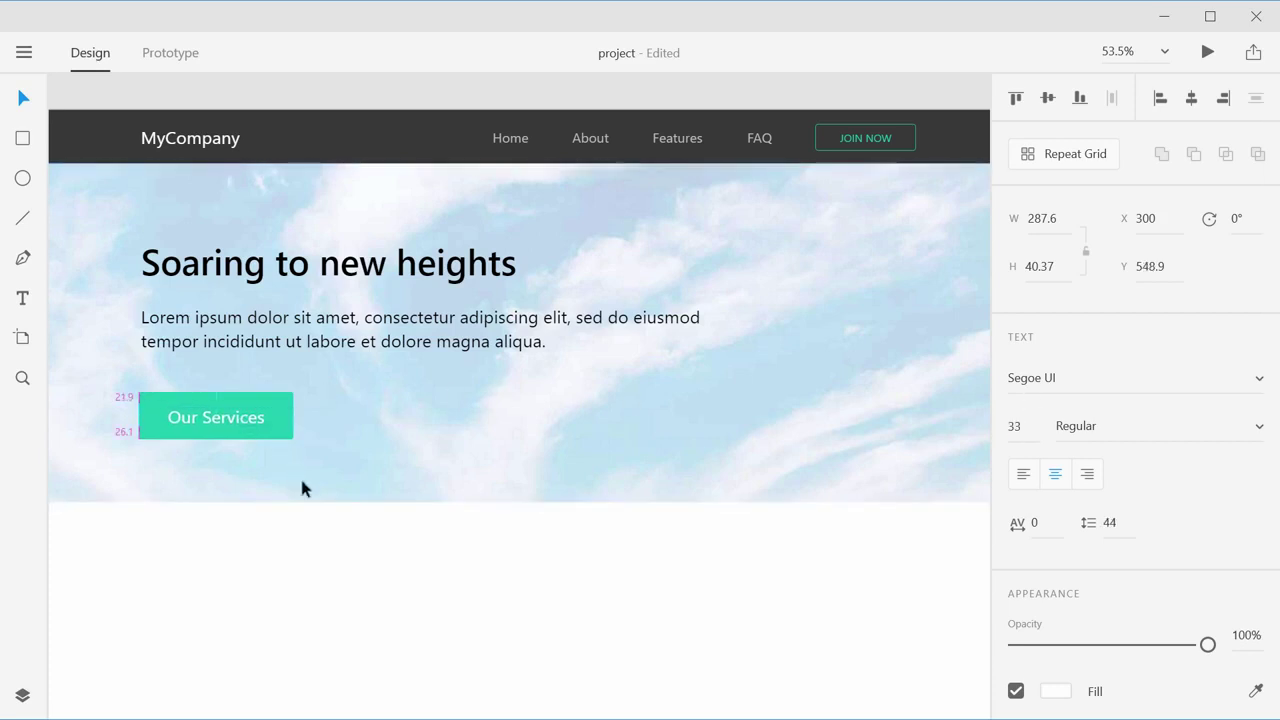
pyautogui.click(610, 570)
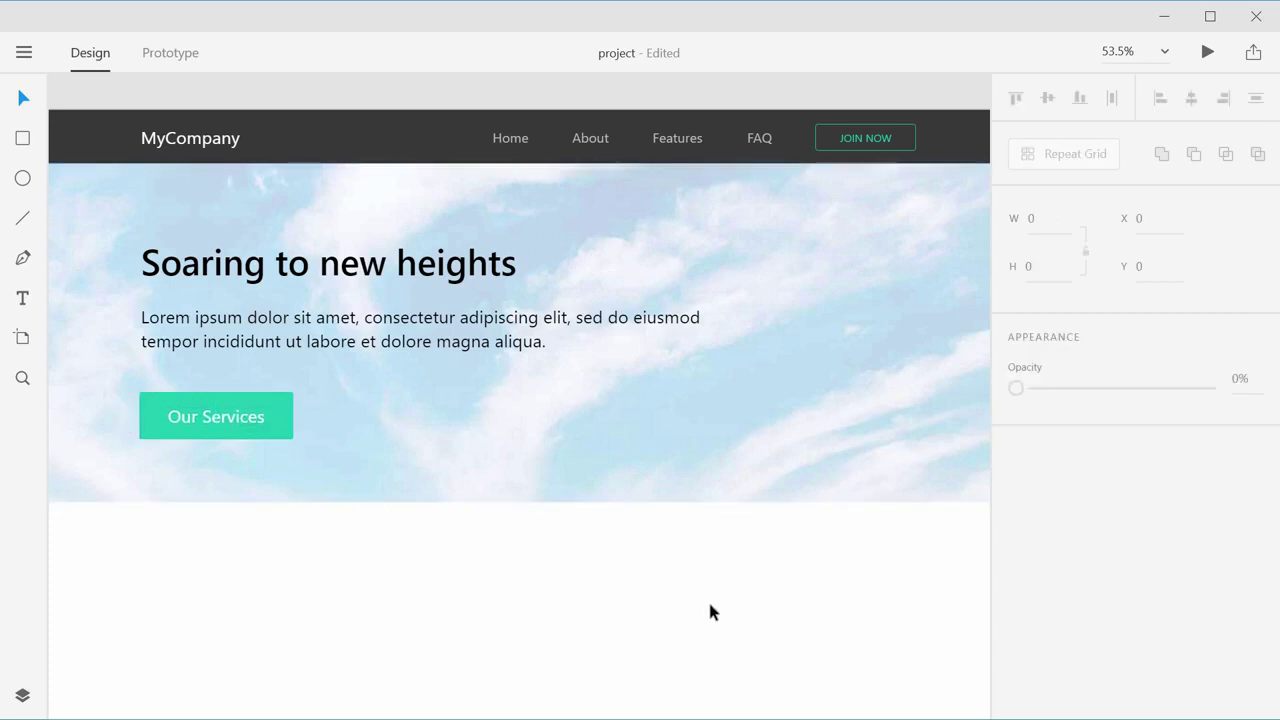
# Step: Set the font weight of the hero's Lorem ipsum paragraph to Semilight
pyautogui.scroll(-1, 827, 508)
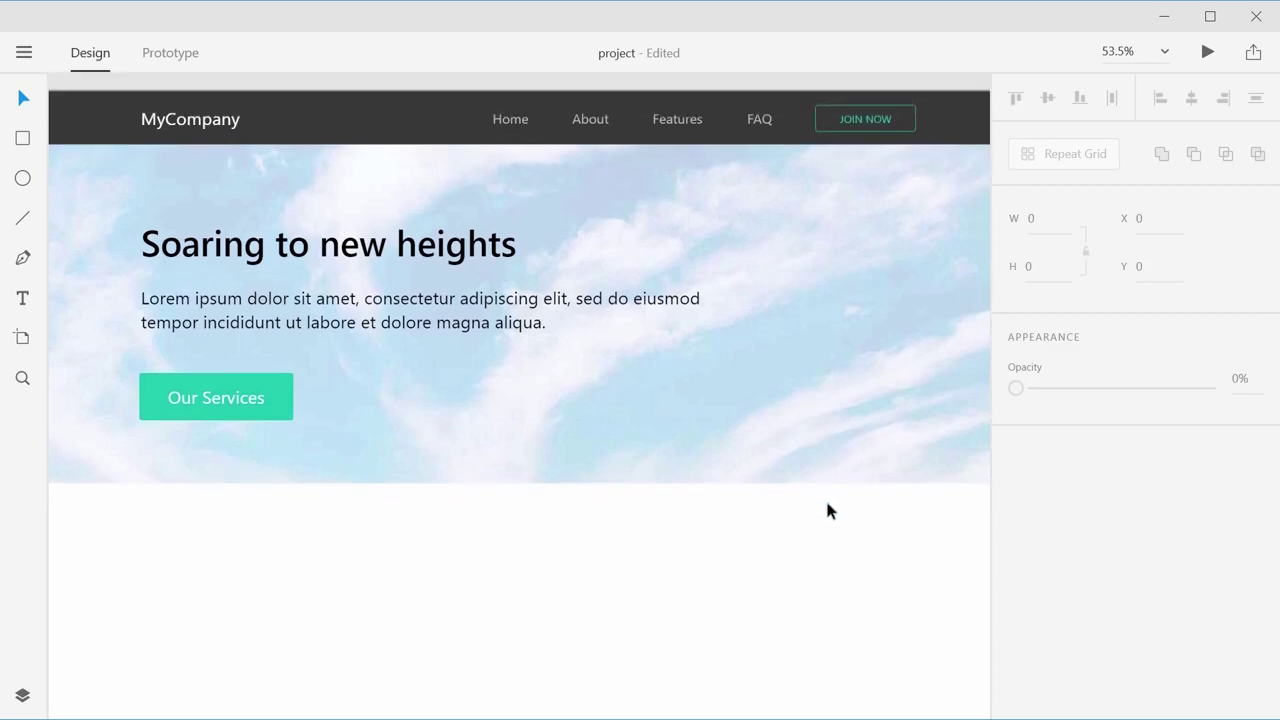
pyautogui.scroll(1, 790, 460)
pyautogui.scroll(-3, 782, 455)
pyautogui.scroll(3, 782, 455)
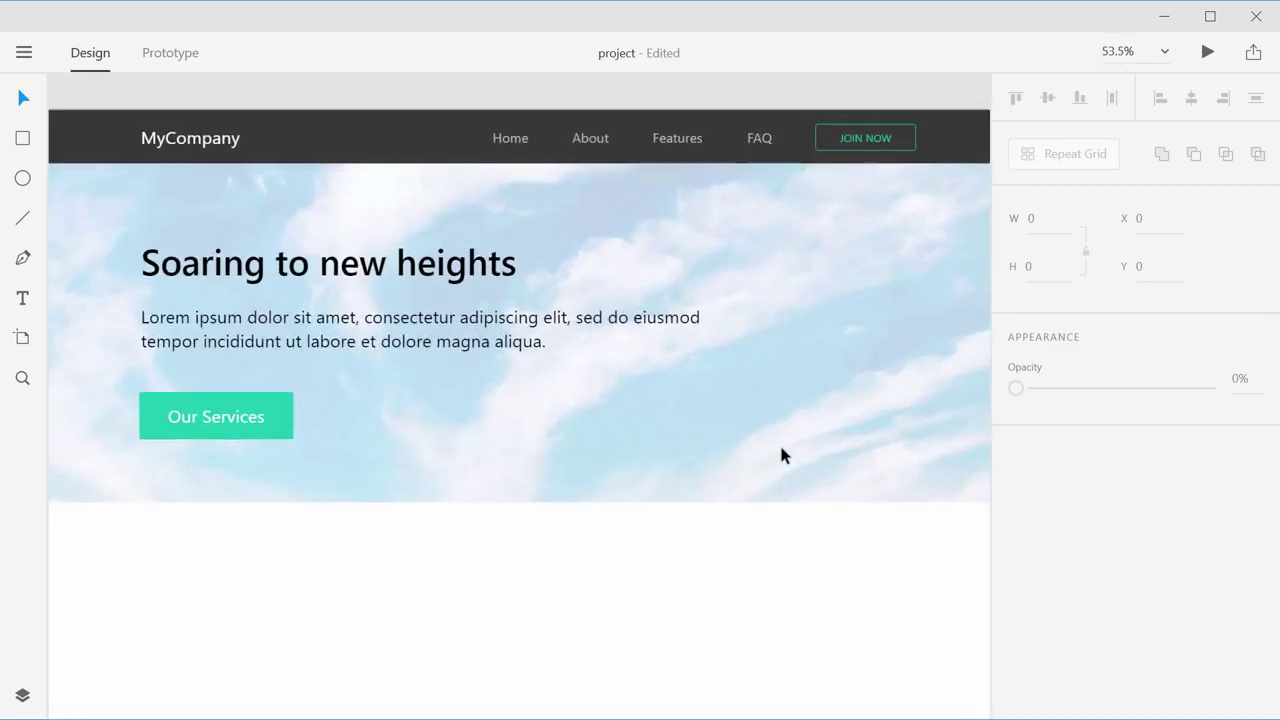
pyautogui.scroll(-2, 780, 451)
pyautogui.scroll(2, 780, 451)
pyautogui.doubleClick(487, 340)
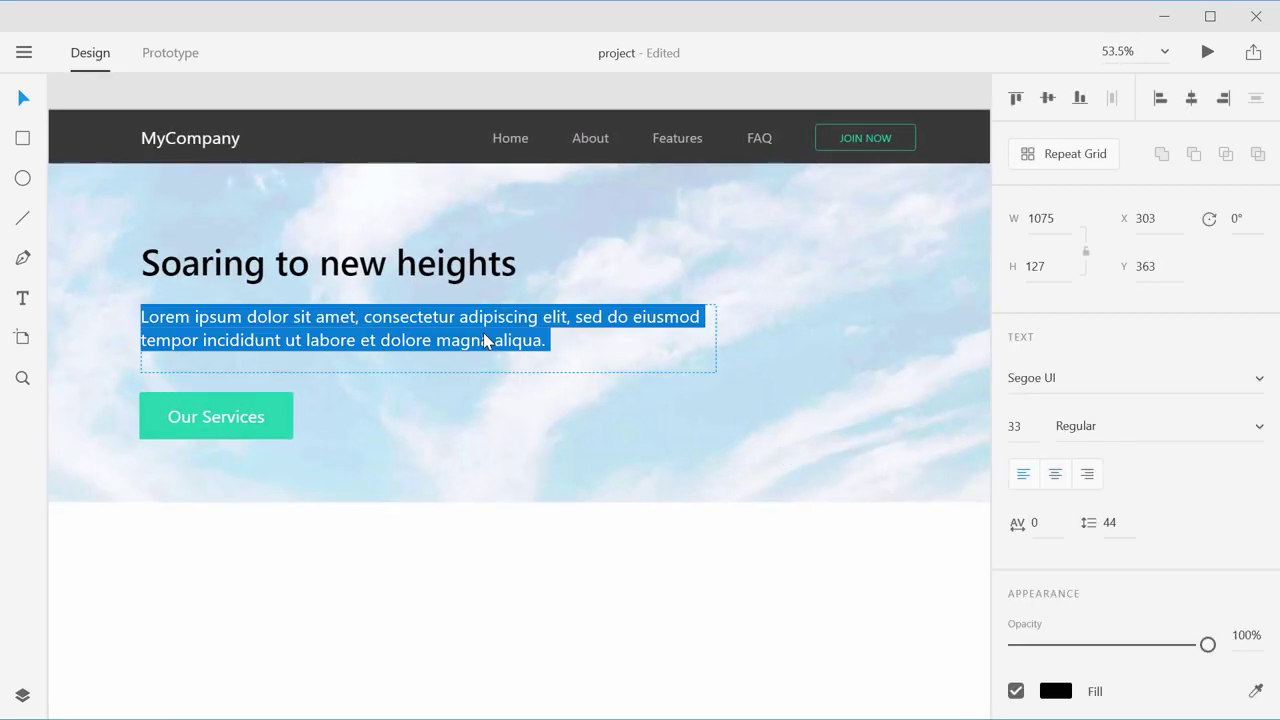
pyautogui.press('Escape')
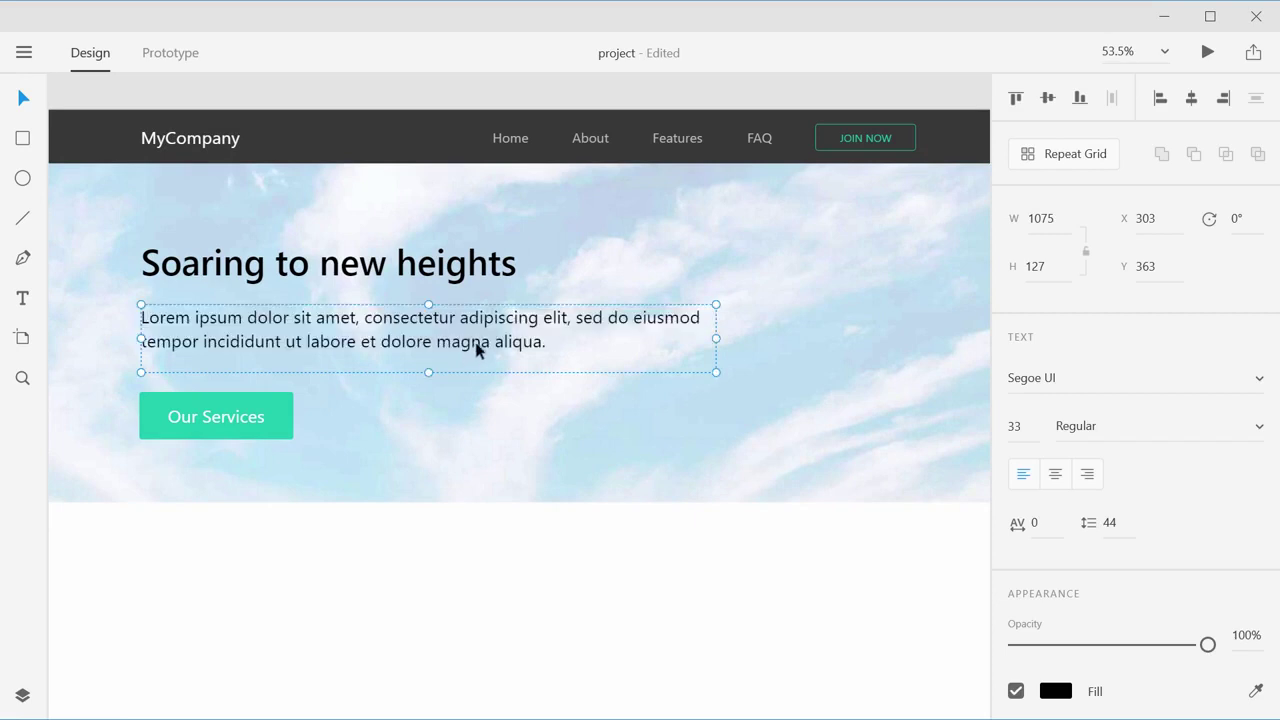
pyautogui.click(1257, 428)
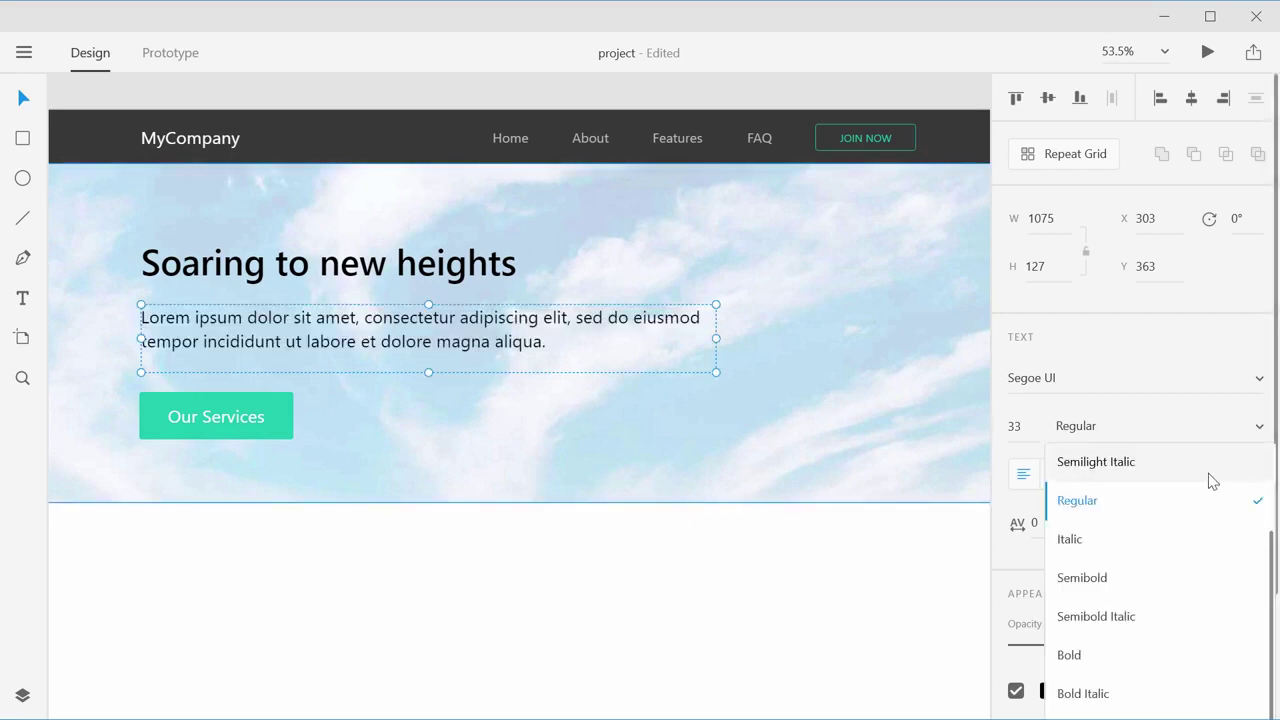
pyautogui.scroll(1, 1212, 481)
pyautogui.click(1138, 480)
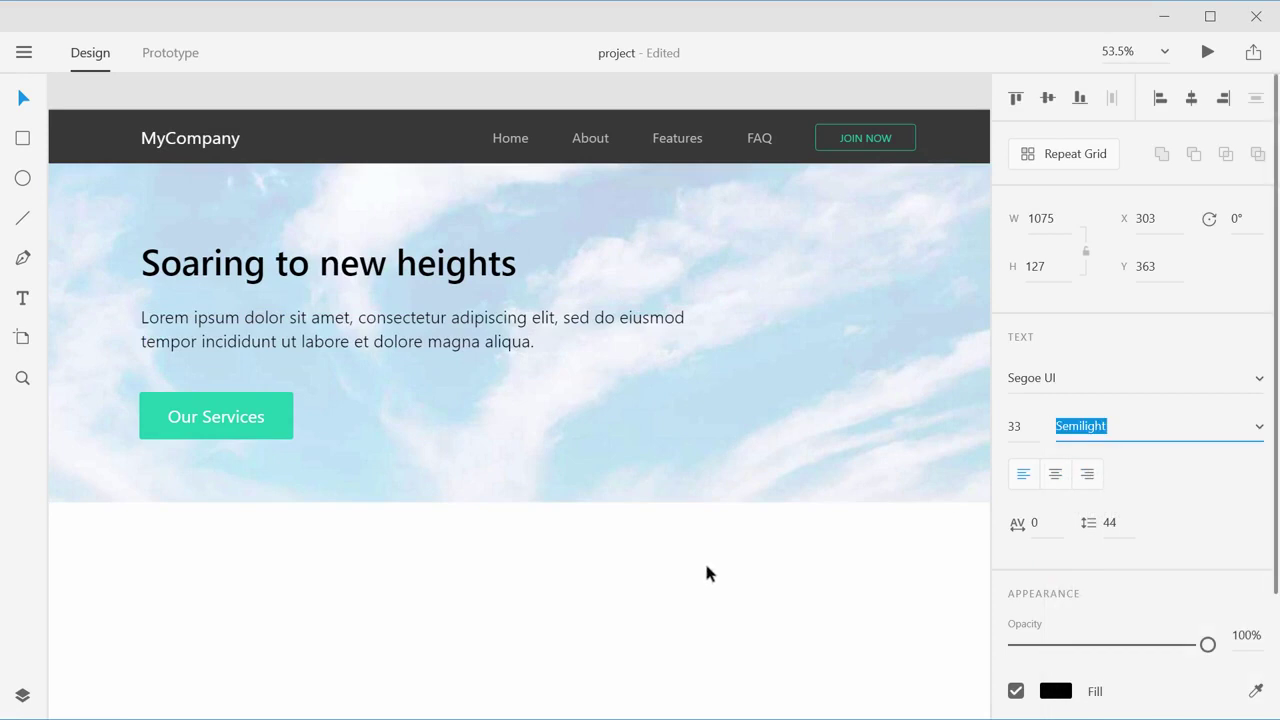
pyautogui.click(497, 563)
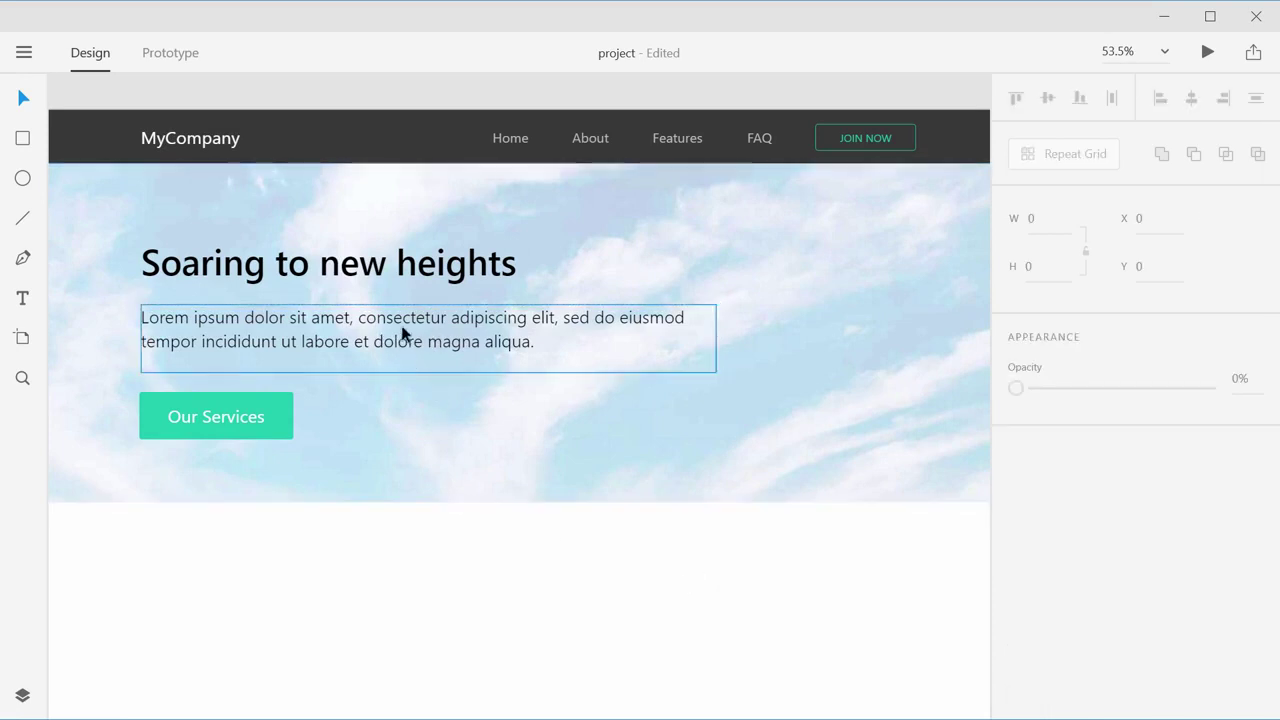
pyautogui.click(416, 345)
pyautogui.click(533, 578)
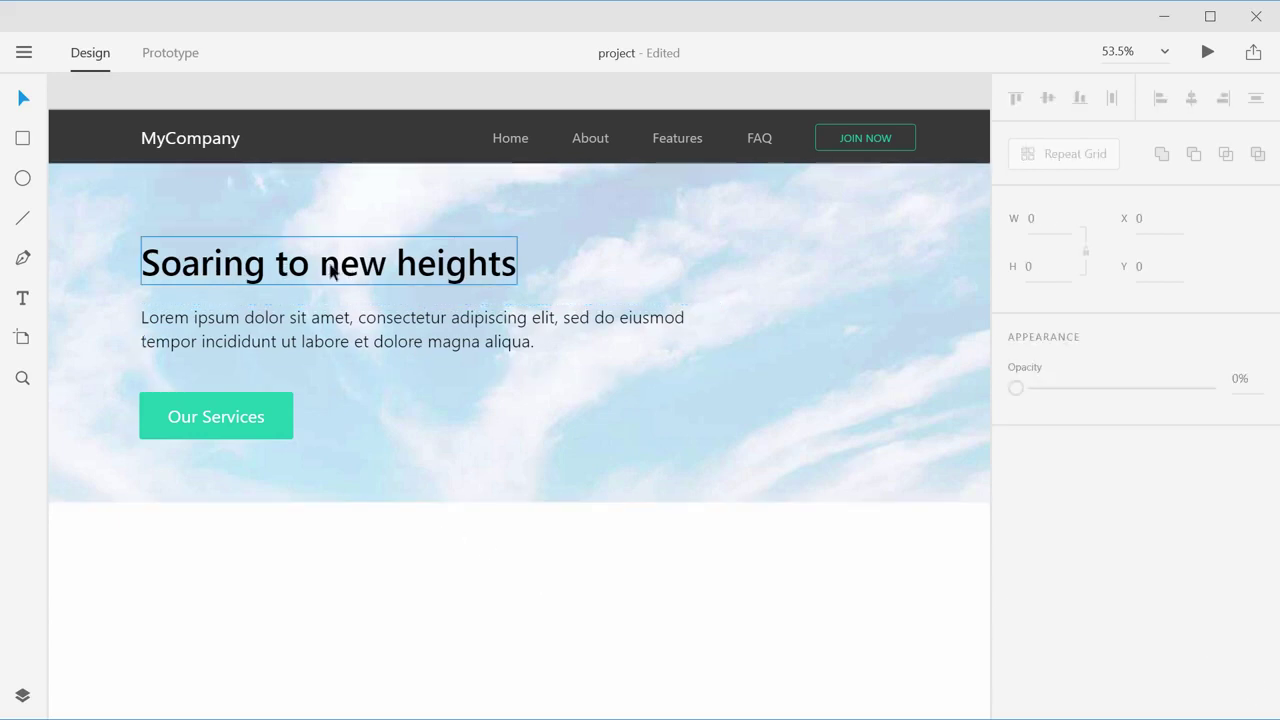
pyautogui.click(329, 268)
pyautogui.click(416, 342)
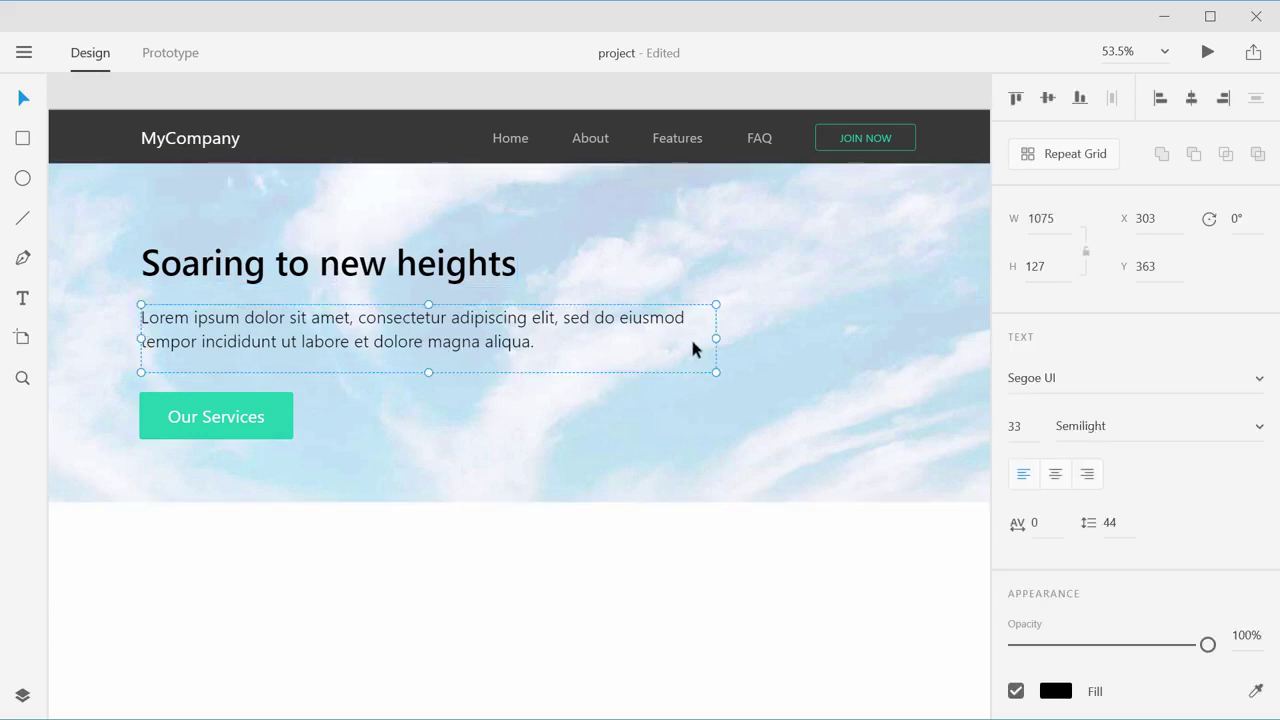
# Step: Review the hero's headline, paragraph and button and the empty artboard area below the hero
pyautogui.click(702, 549)
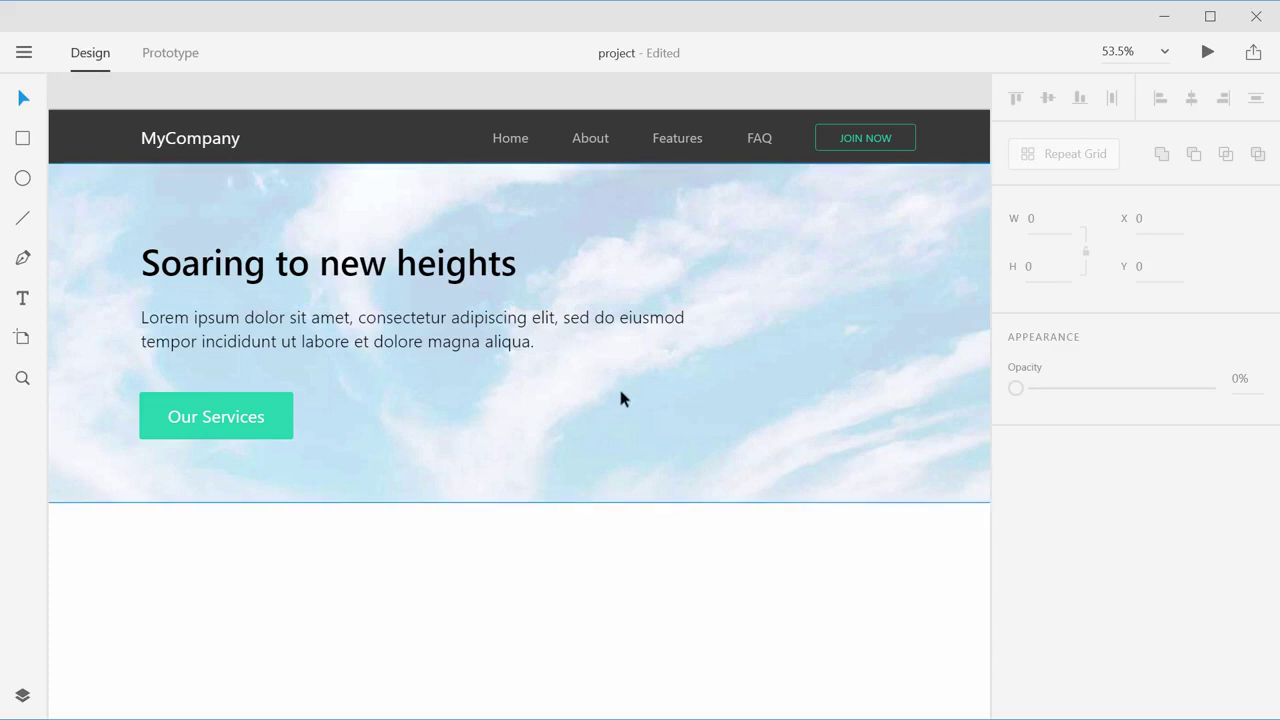
pyautogui.scroll(-1, 620, 398)
pyautogui.scroll(1, 600, 430)
pyautogui.keyDown('ctrl'); pyautogui.scroll(-1, 644, 420); pyautogui.keyUp('ctrl')
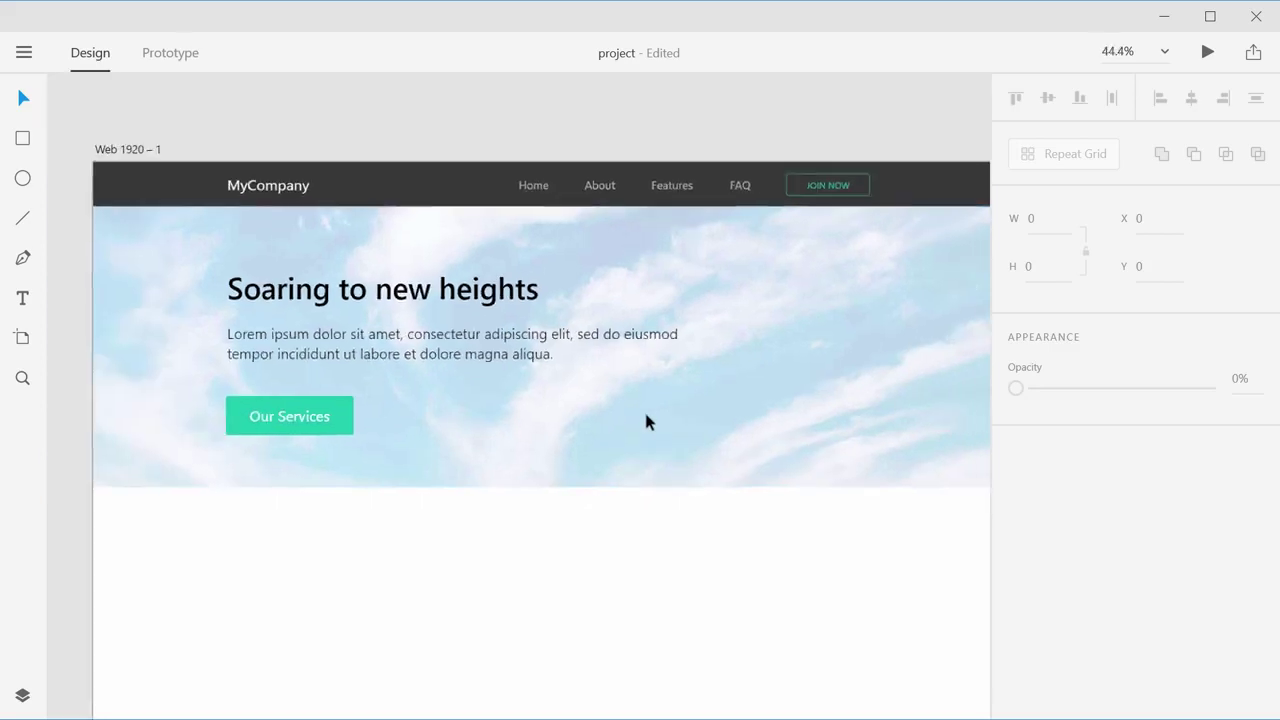
pyautogui.keyDown('ctrl'); pyautogui.scroll(-1, 644, 409); pyautogui.keyUp('ctrl')
pyautogui.keyDown('ctrl'); pyautogui.scroll(1, 680, 413); pyautogui.keyUp('ctrl')
pyautogui.moveTo(686, 391); pyautogui.dragTo(633, 333)
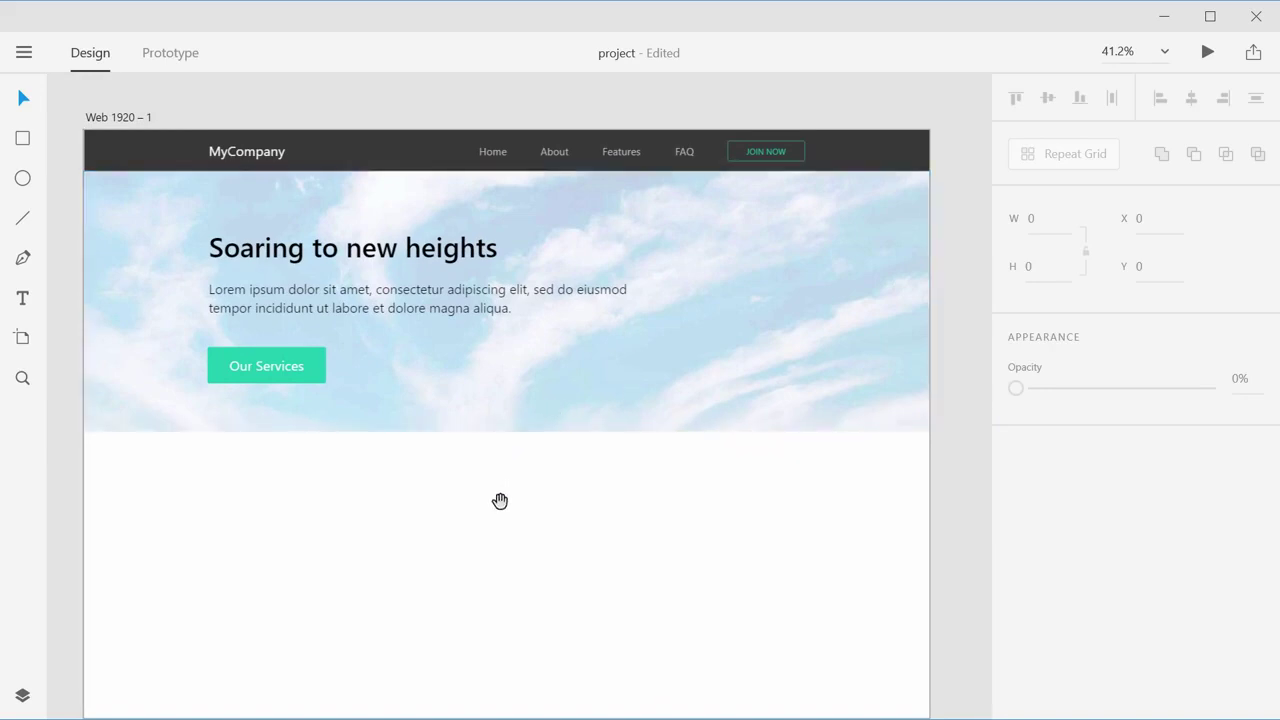
pyautogui.moveTo(500, 500); pyautogui.dragTo(492, 356)
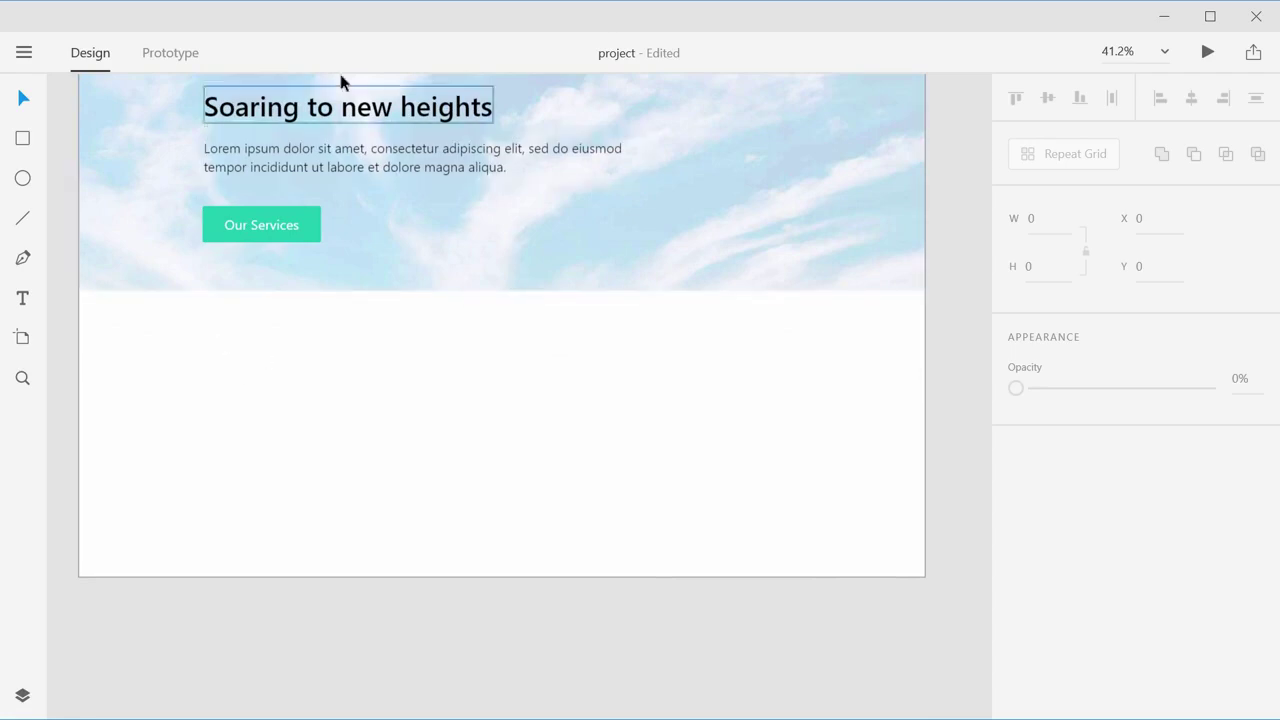
pyautogui.moveTo(209, 346); pyautogui.dragTo(829, 446)
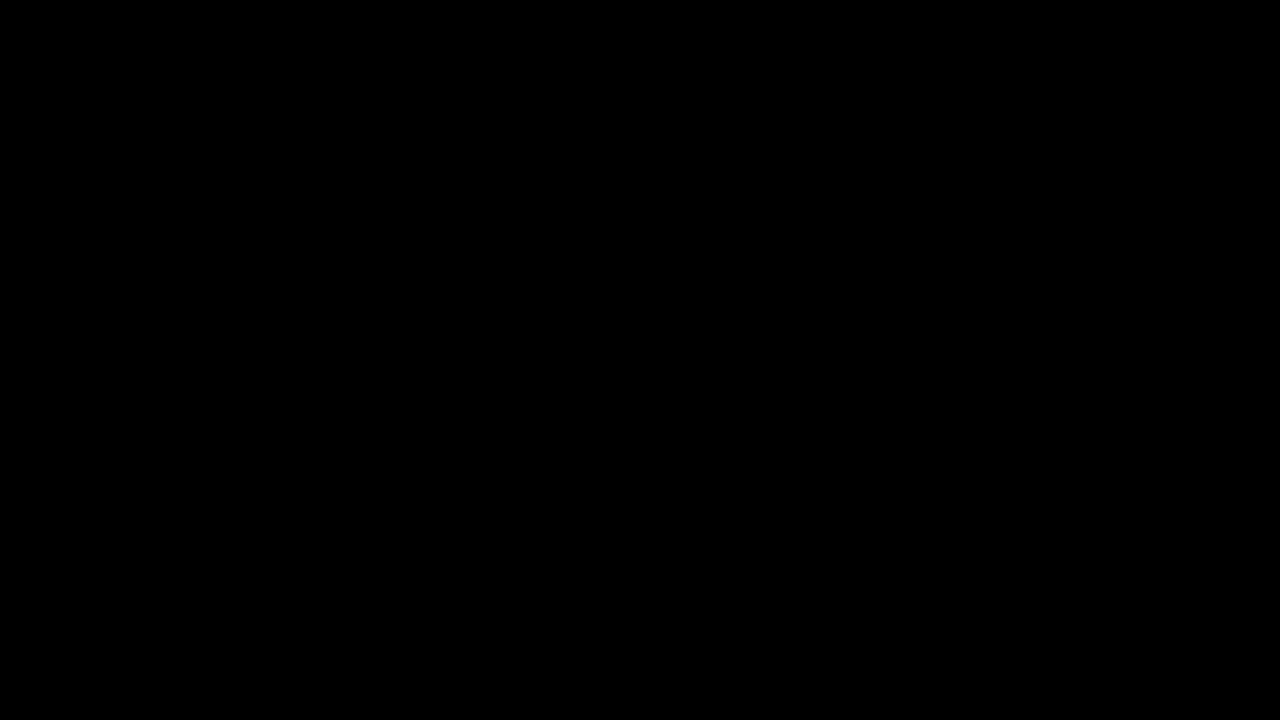
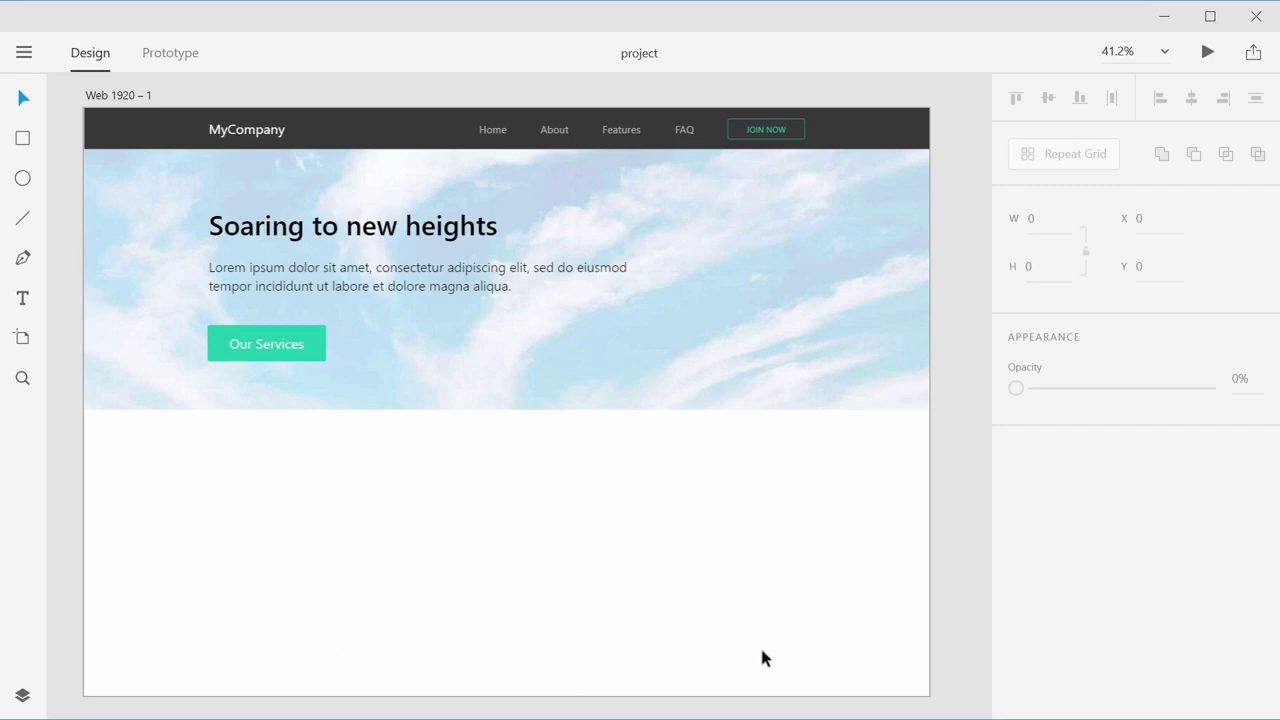
pyautogui.moveTo(694, 540); pyautogui.dragTo(694, 514)
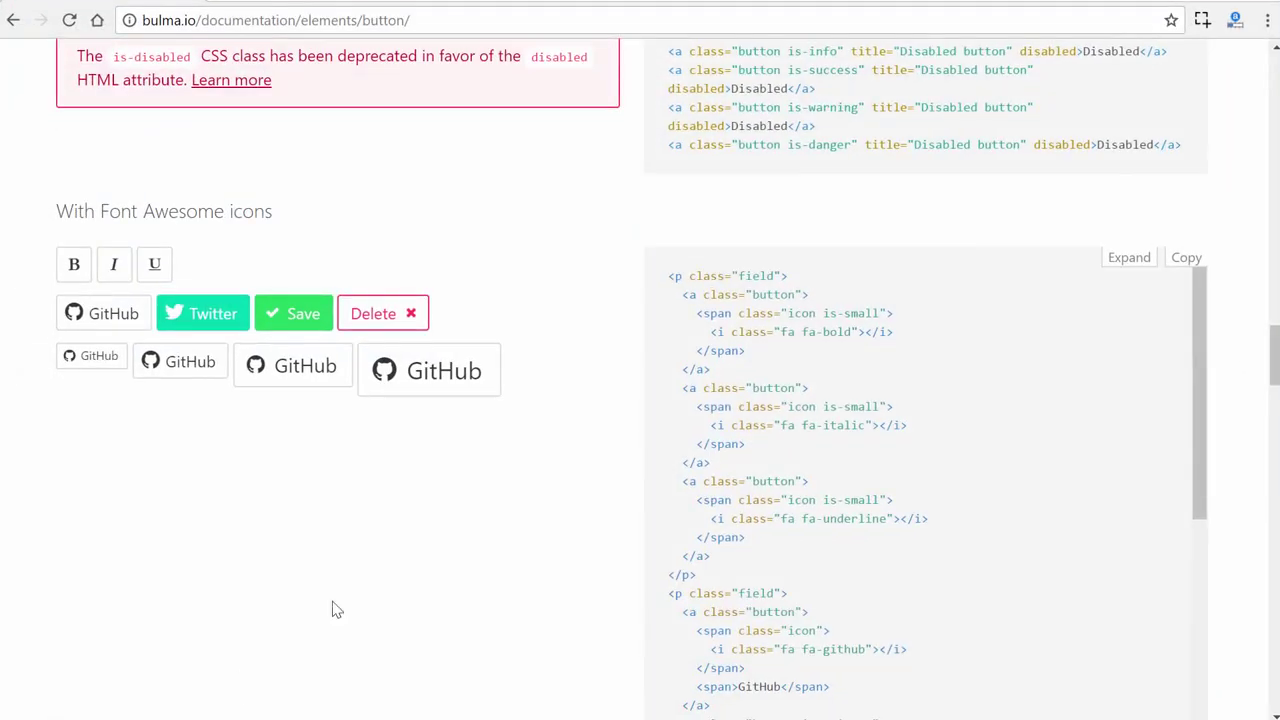
# Step: Switch to the browser, open the Bulma documentation's Overview page and read the Font Awesome icons section with its stylesheet link
pyautogui.scroll(15, 508, 606)
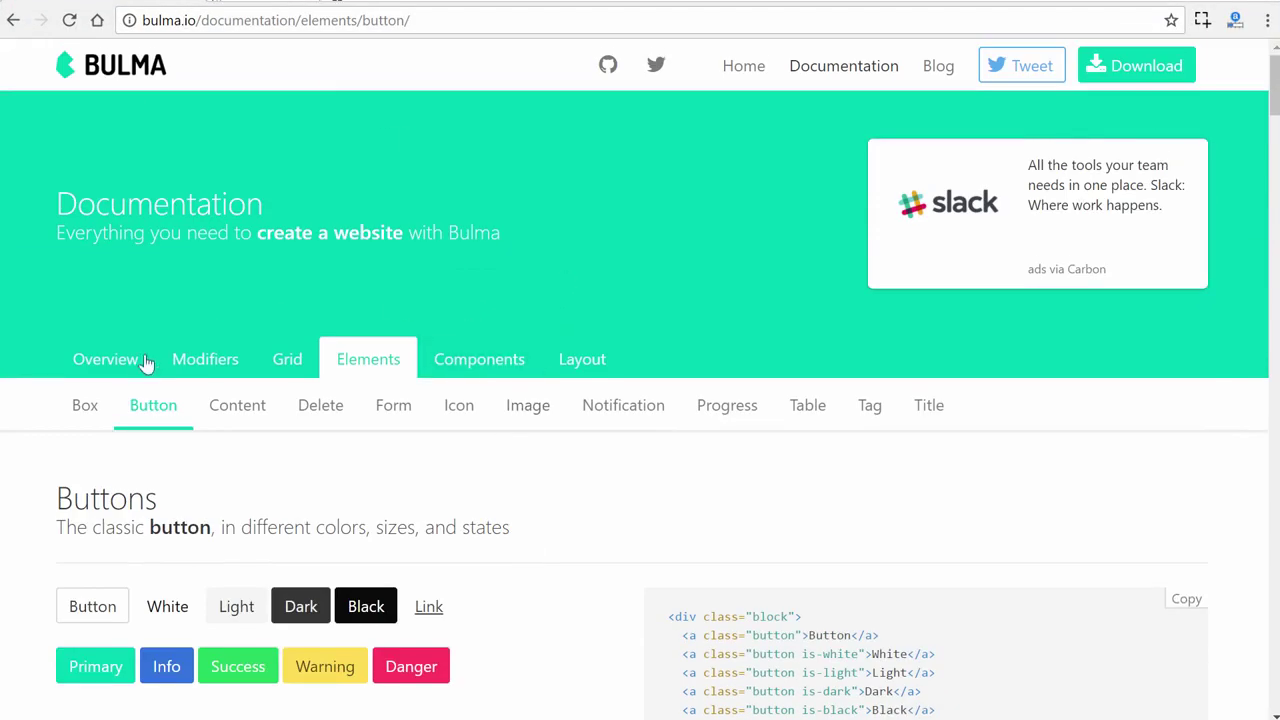
pyautogui.click(107, 365)
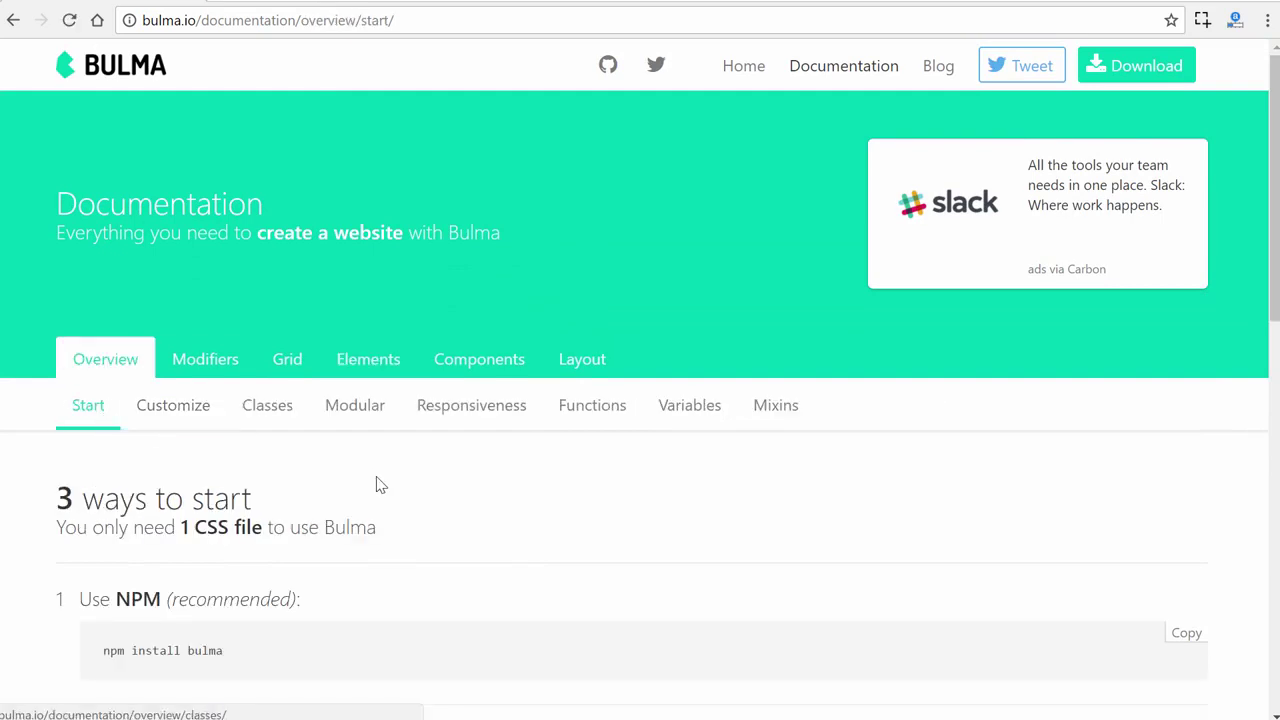
pyautogui.scroll(-6, 374, 486)
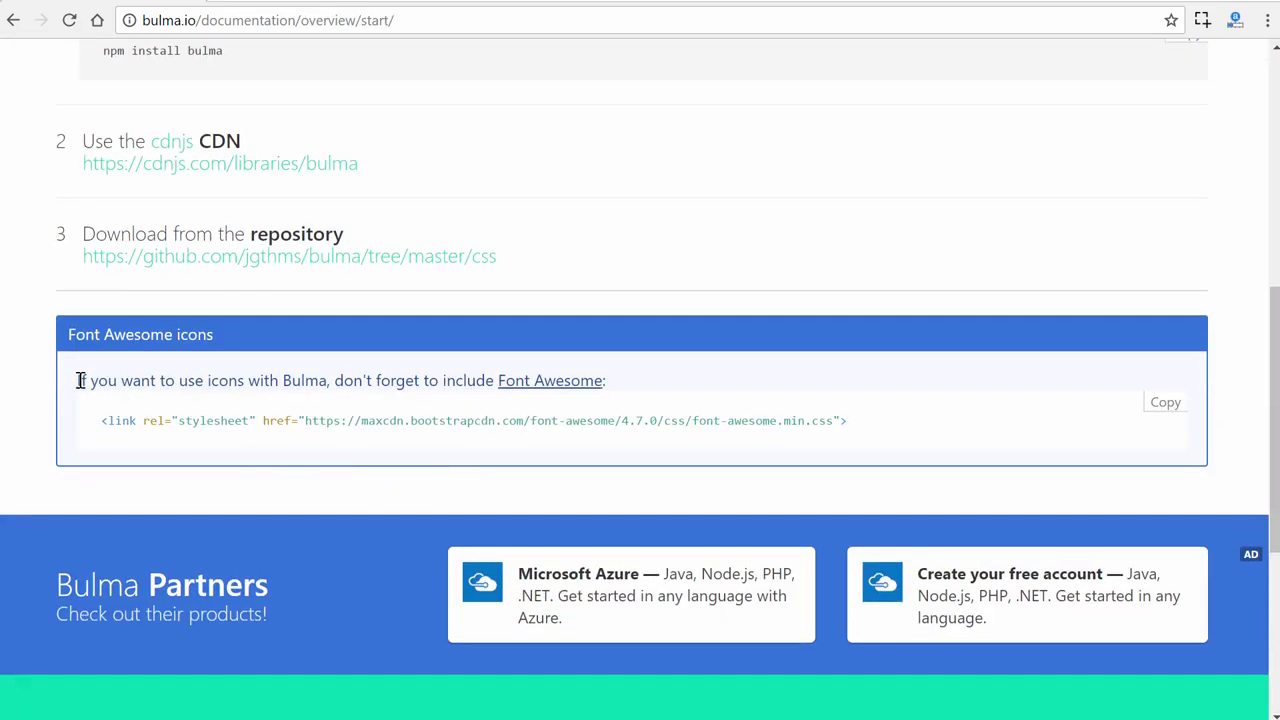
pyautogui.moveTo(78, 340); pyautogui.dragTo(251, 337)
pyautogui.click(252, 337)
pyautogui.moveTo(99, 425); pyautogui.dragTo(905, 450)
pyautogui.click(905, 450)
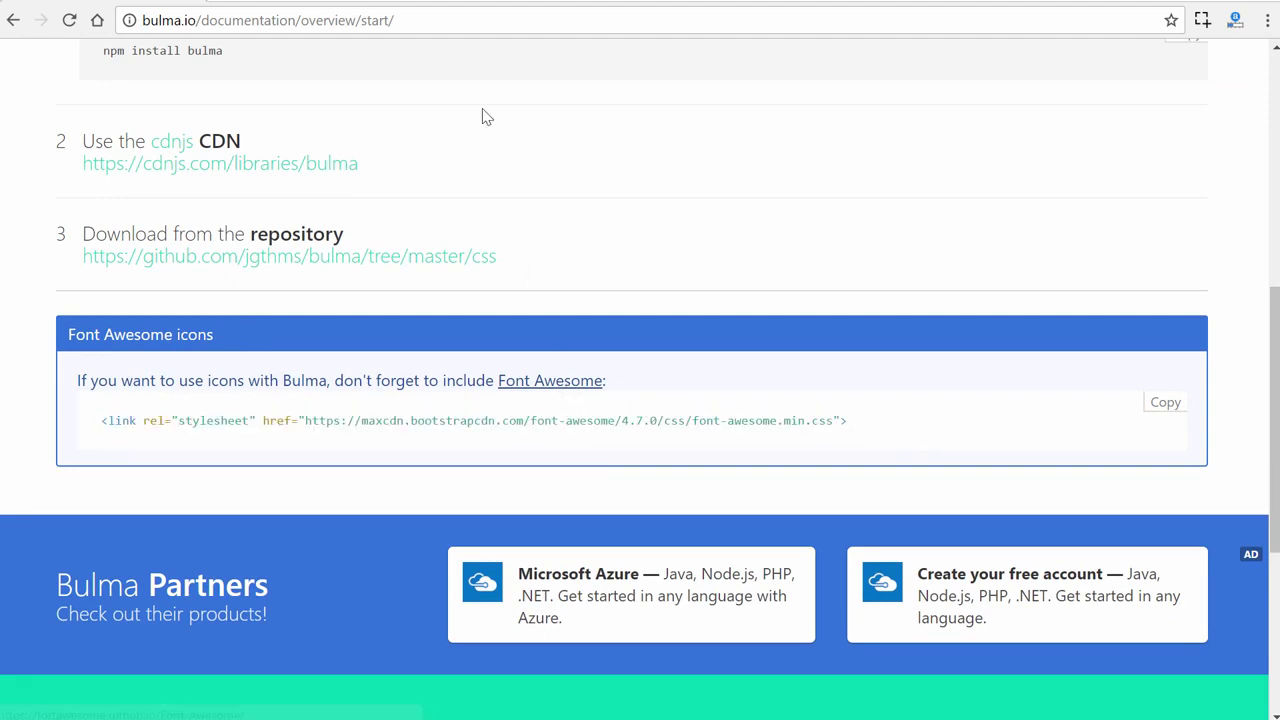
# Step: Search the web for "font awesome icons" in a new browser tab and open the fontawesome.io icons page
pyautogui.click(468, 20)
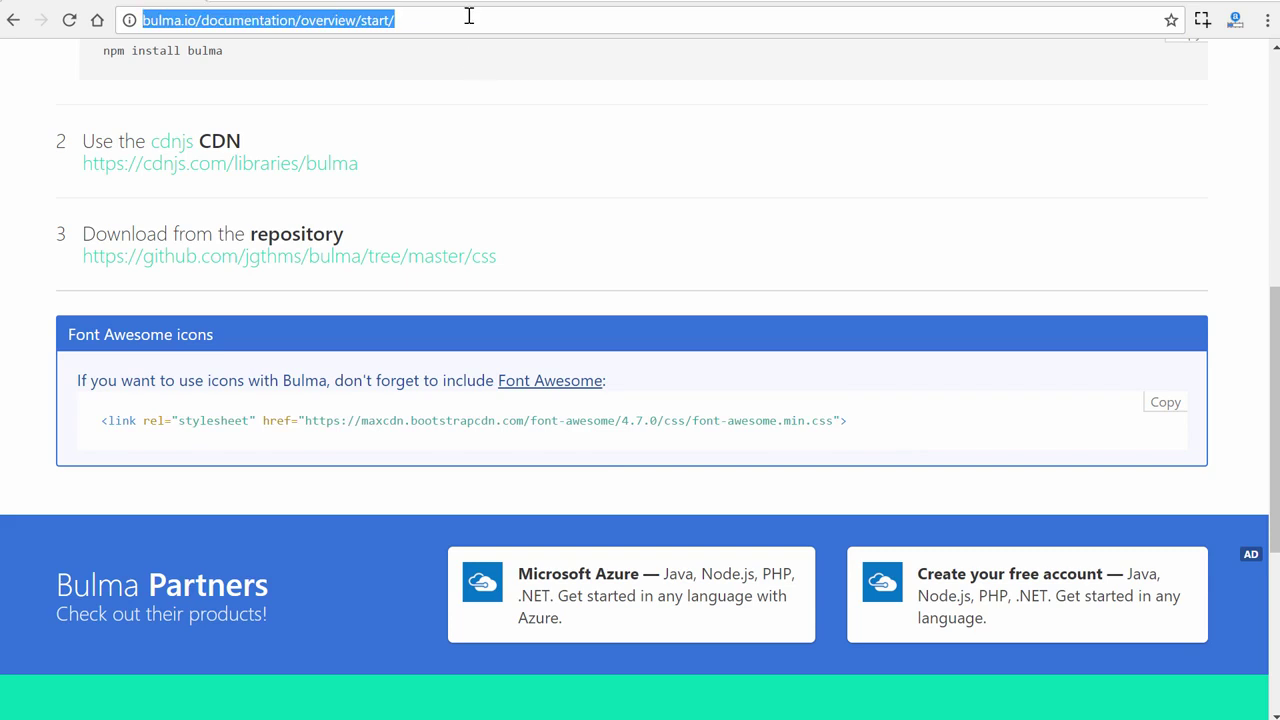
pyautogui.hotkey('ctrl', 't')
pyautogui.write('font awe')
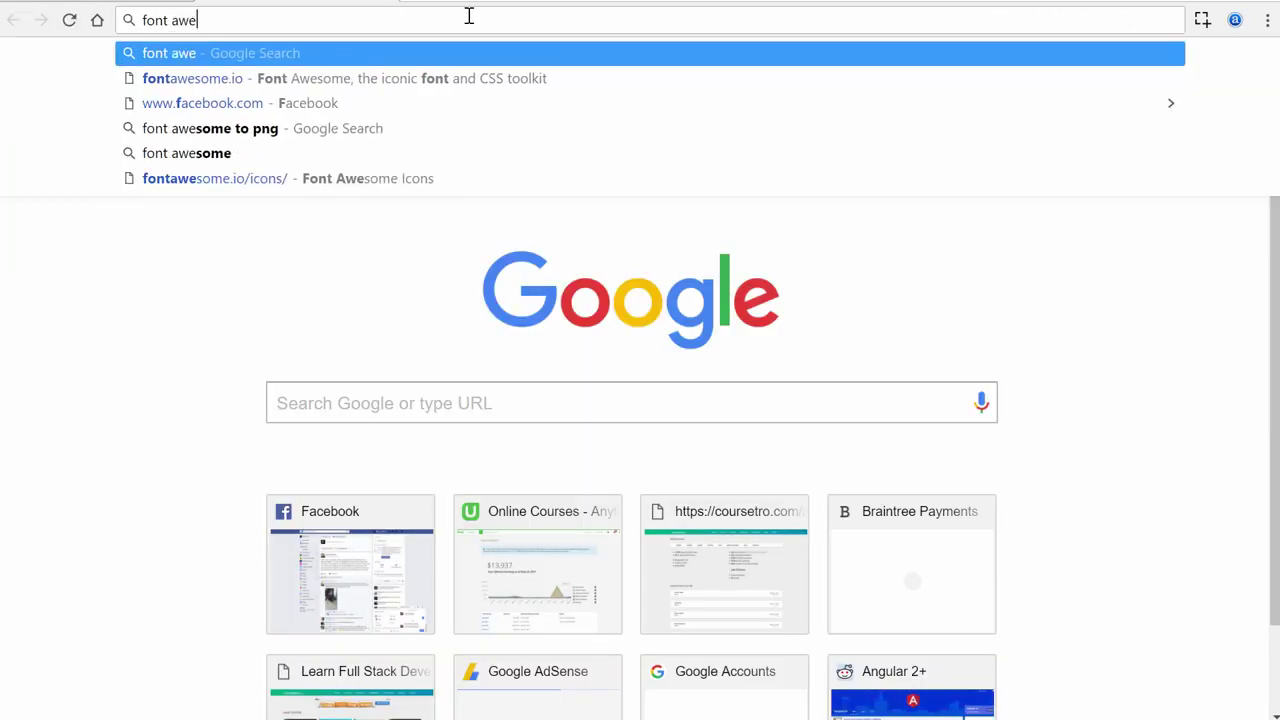
pyautogui.write('some icons')
pyautogui.press('Return')
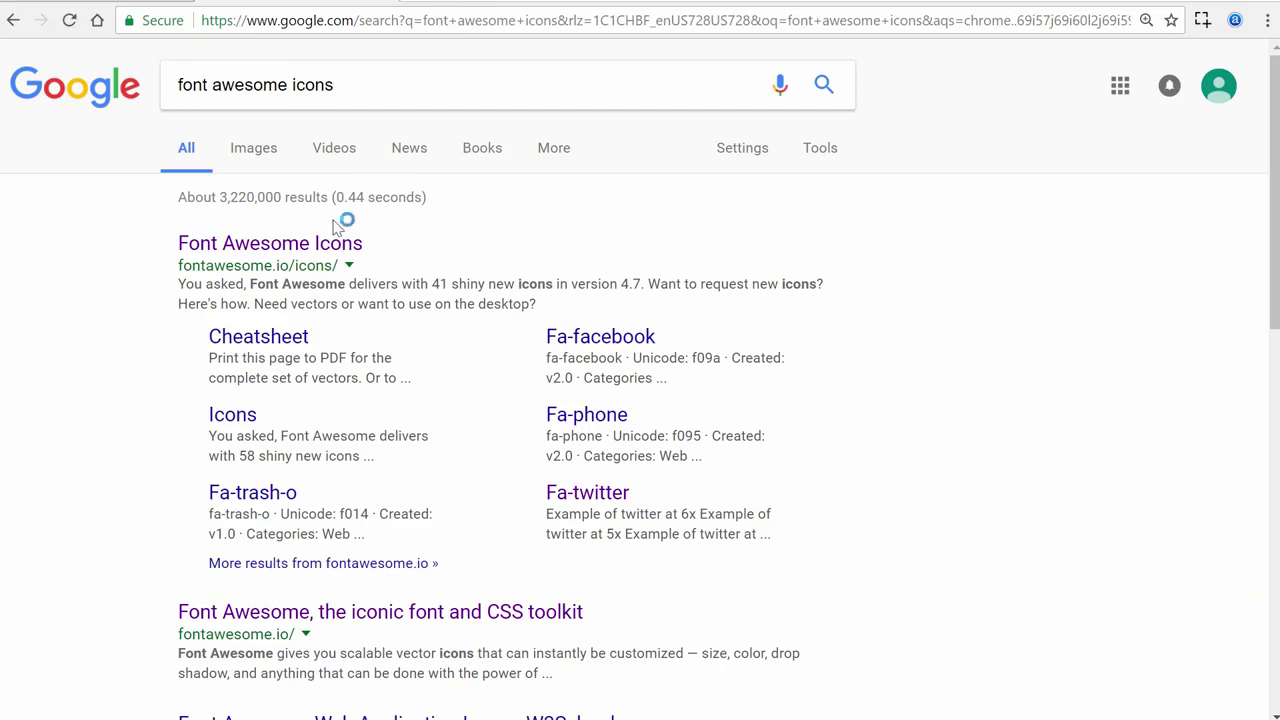
pyautogui.click(309, 244)
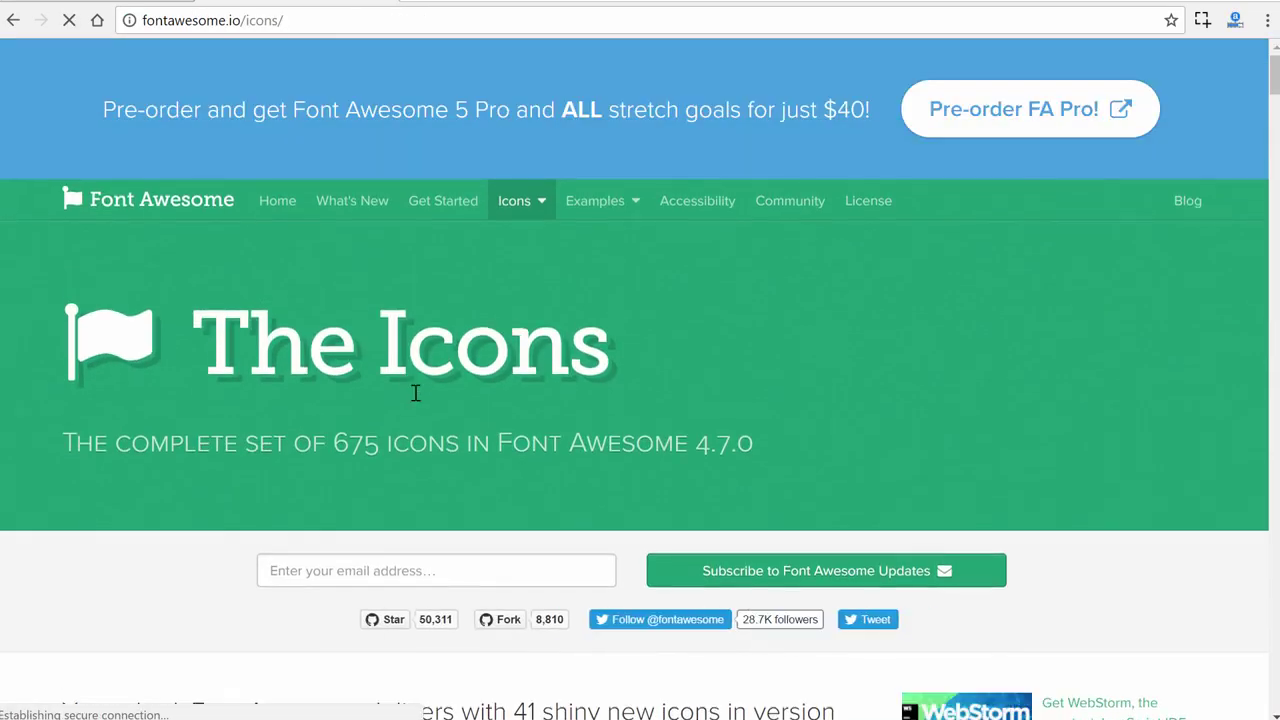
# Step: Search the Font Awesome icon library for "cog" and open the cog icon's detail page
pyautogui.scroll(-4, 346, 429)
pyautogui.click(300, 460)
pyautogui.scroll(-1, 400, 410)
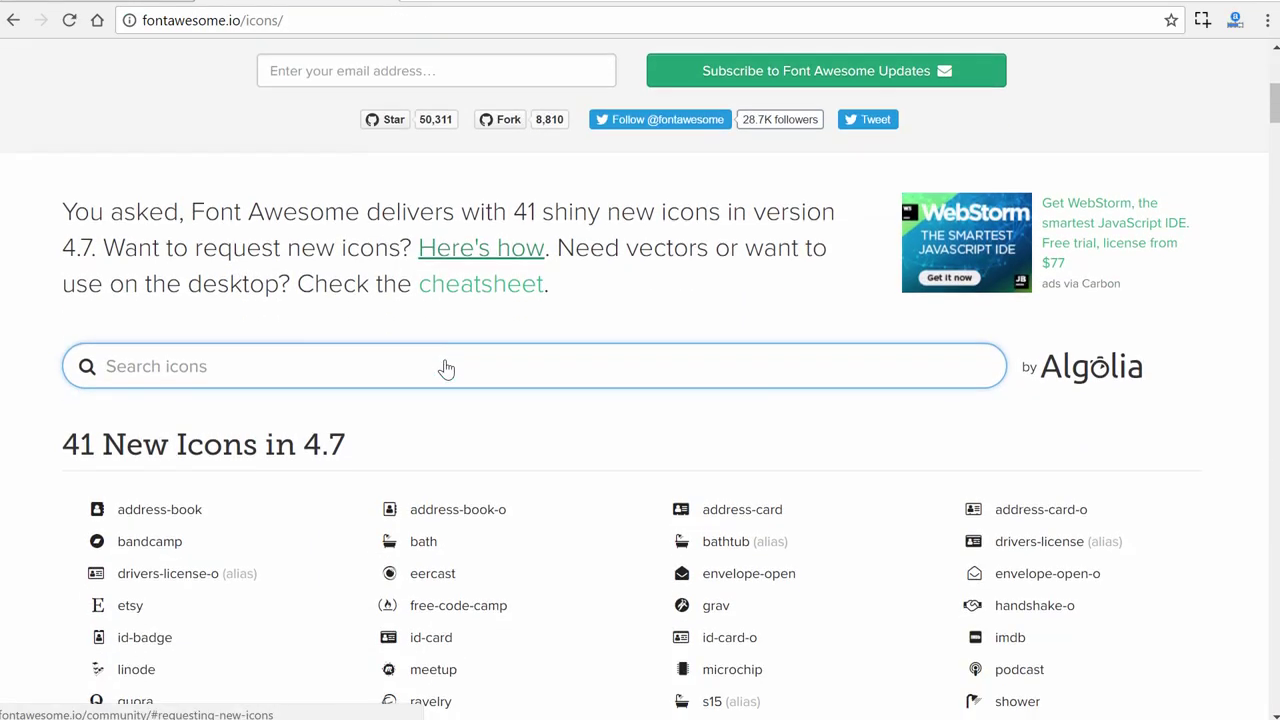
pyautogui.scroll(-3, 446, 368)
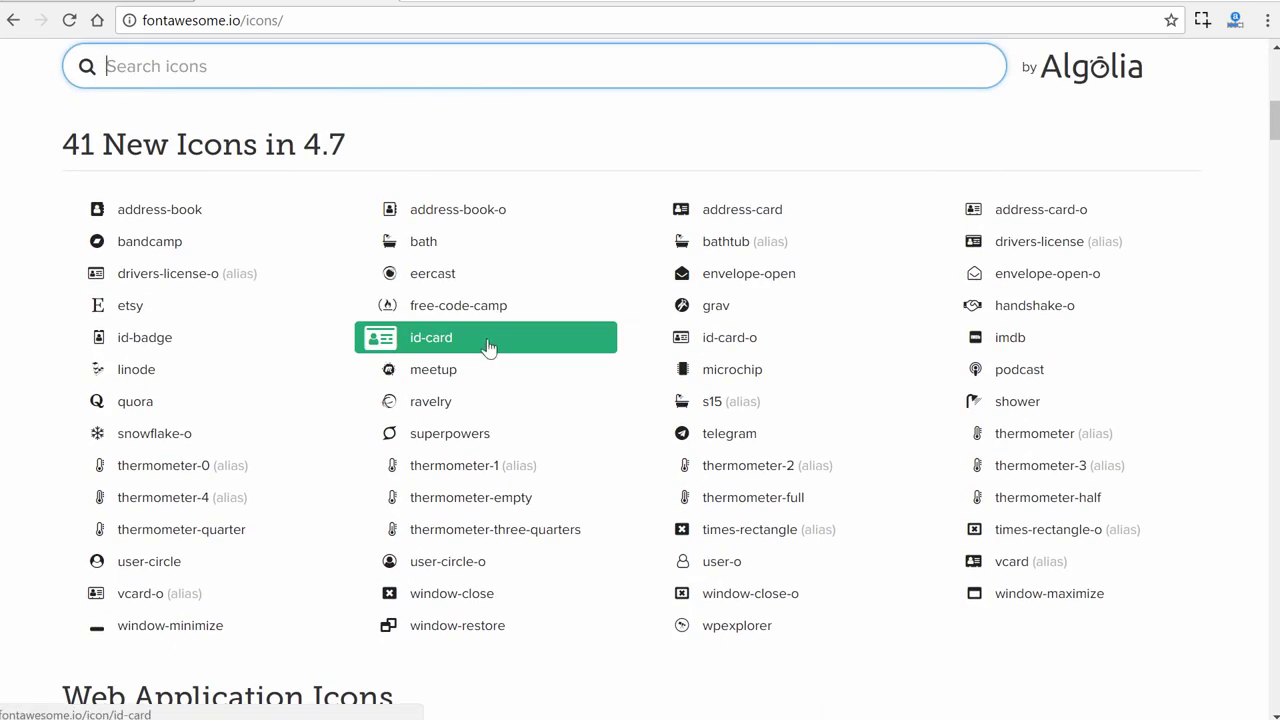
pyautogui.scroll(1, 487, 346)
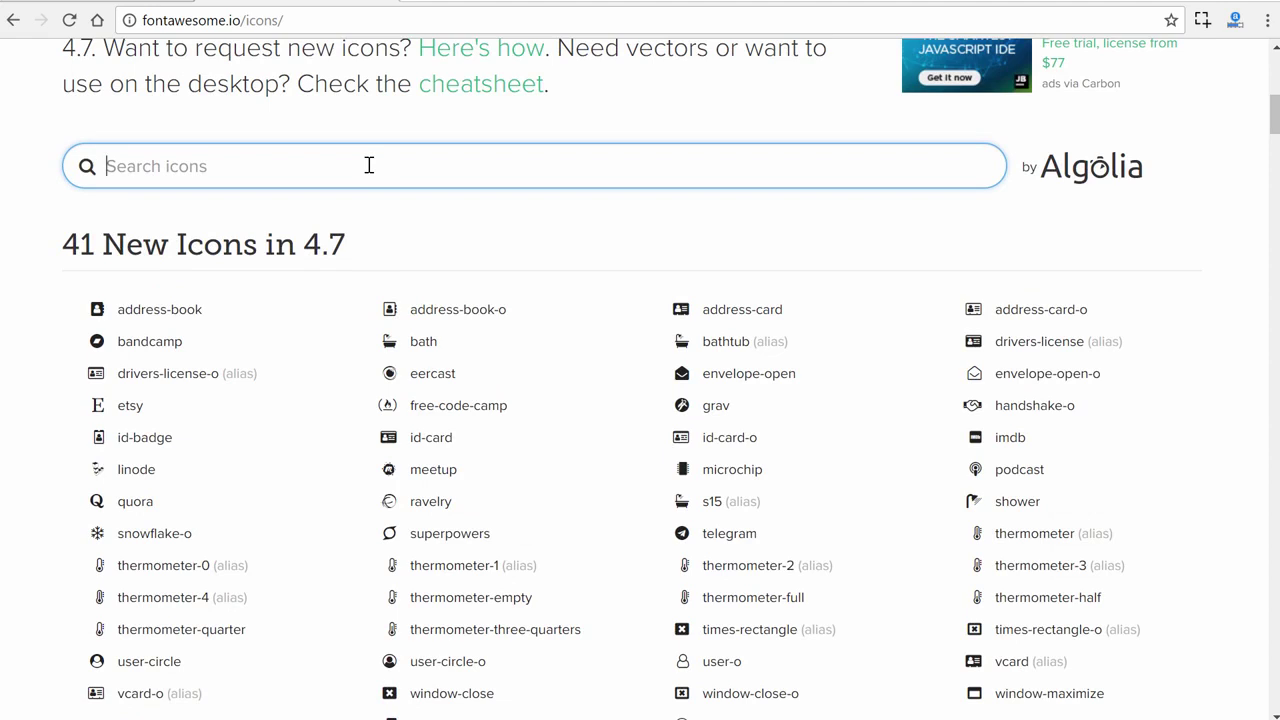
pyautogui.write('cog')
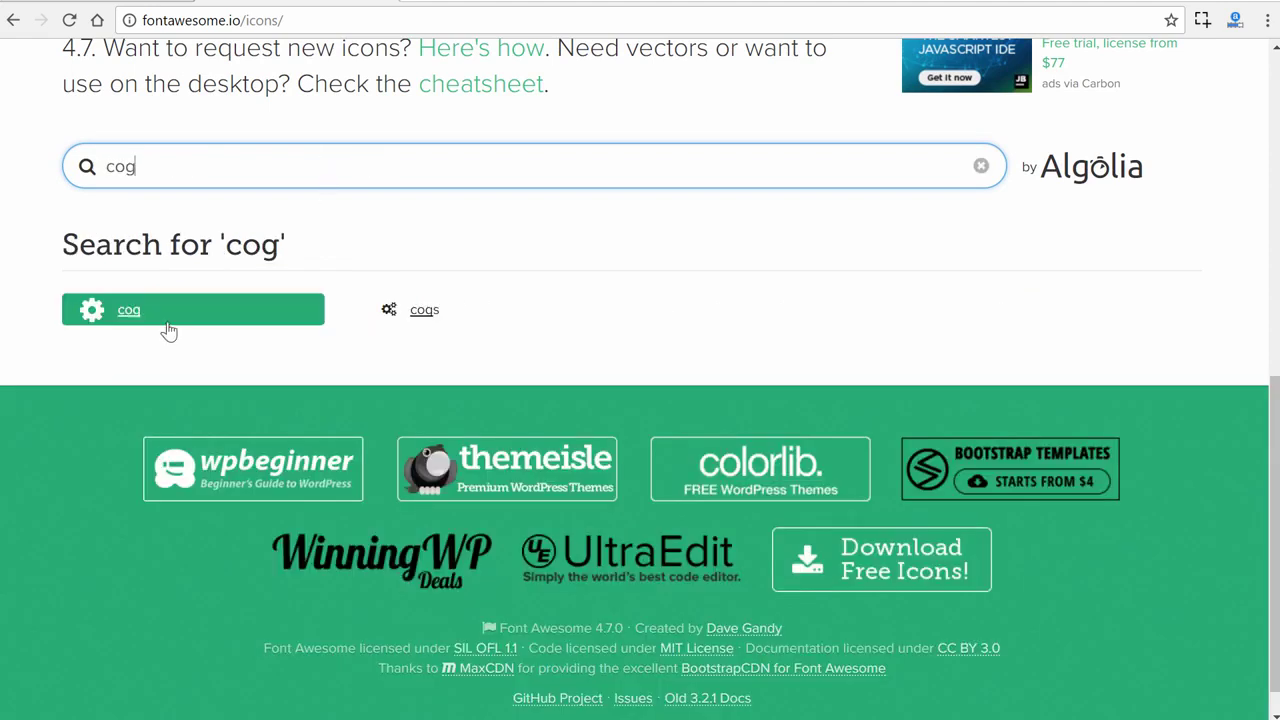
pyautogui.click(126, 314)
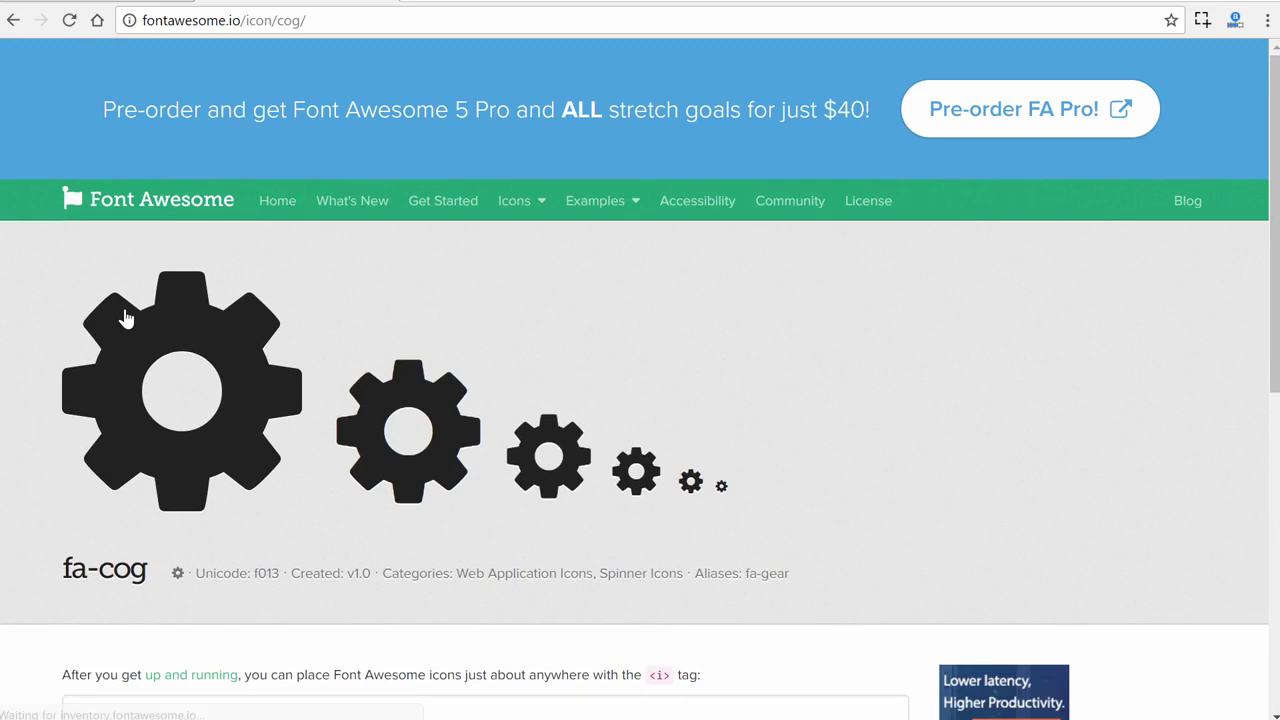
# Step: Examine the cog icon's sizes and HTML snippet on its detail page and select the icon name fa-cog
pyautogui.scroll(-2, 830, 360)
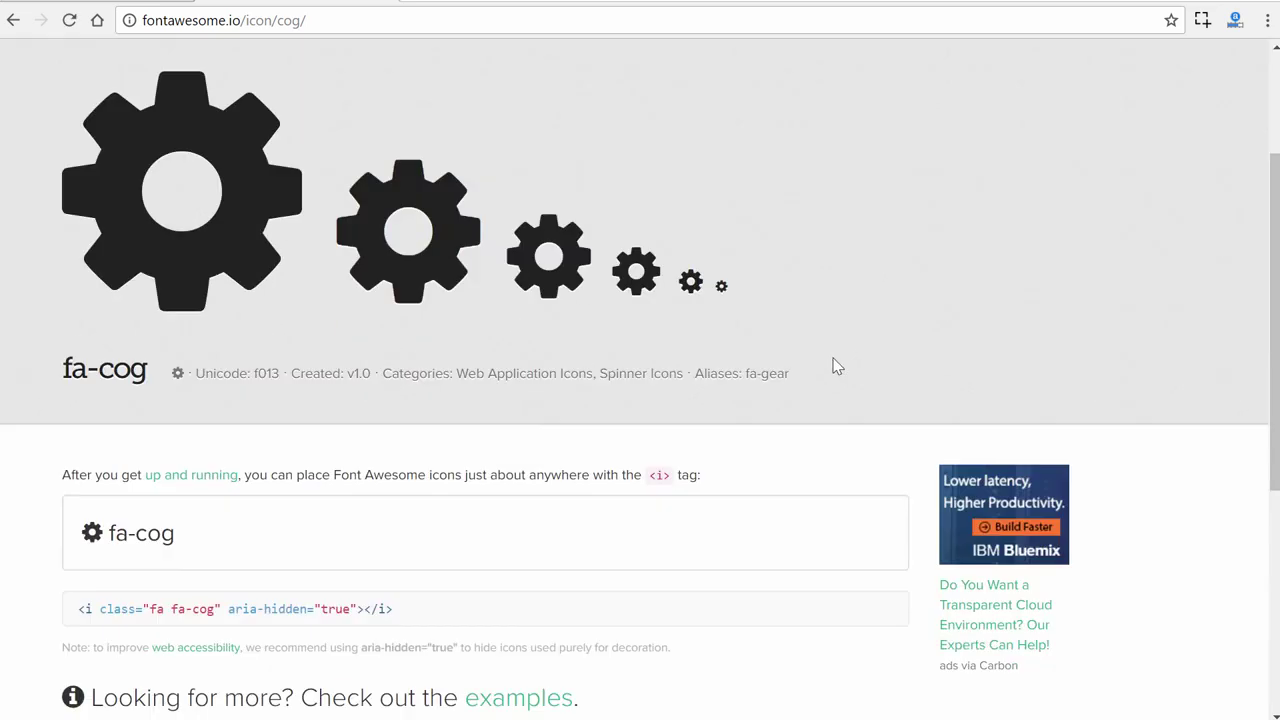
pyautogui.scroll(2, 830, 360)
pyautogui.scroll(-1, 838, 370)
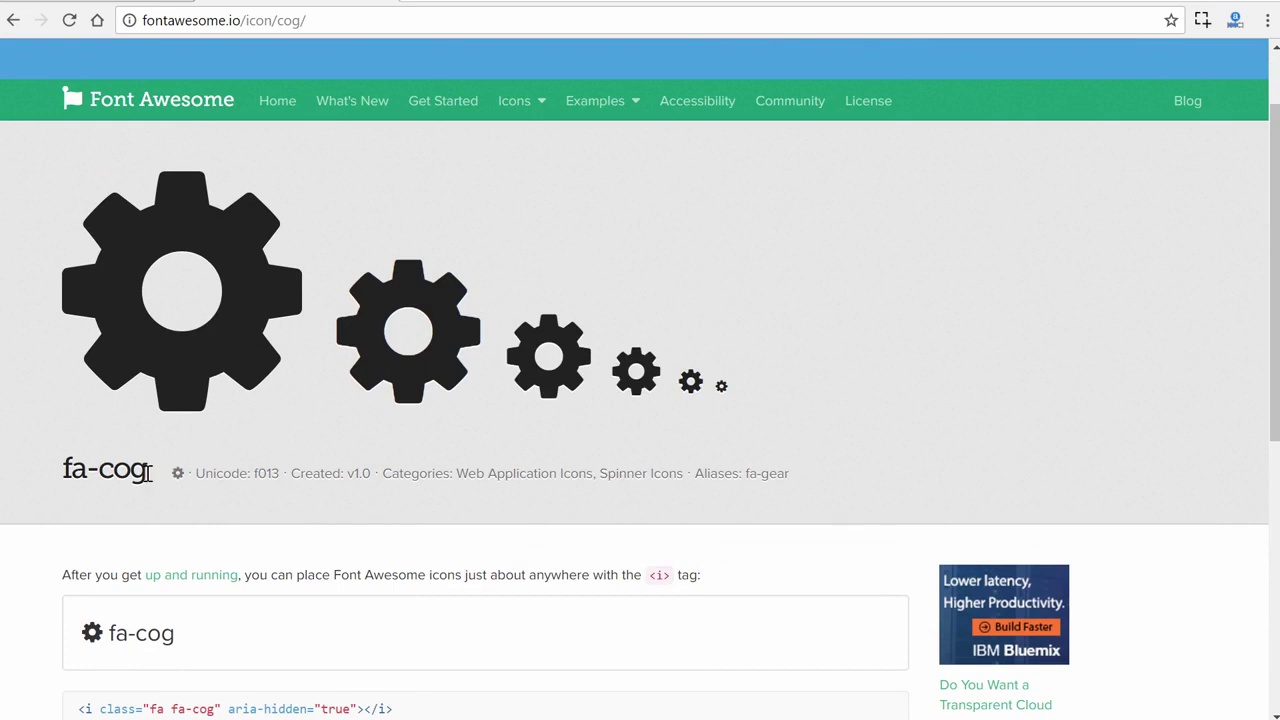
pyautogui.moveTo(148, 470); pyautogui.dragTo(64, 468)
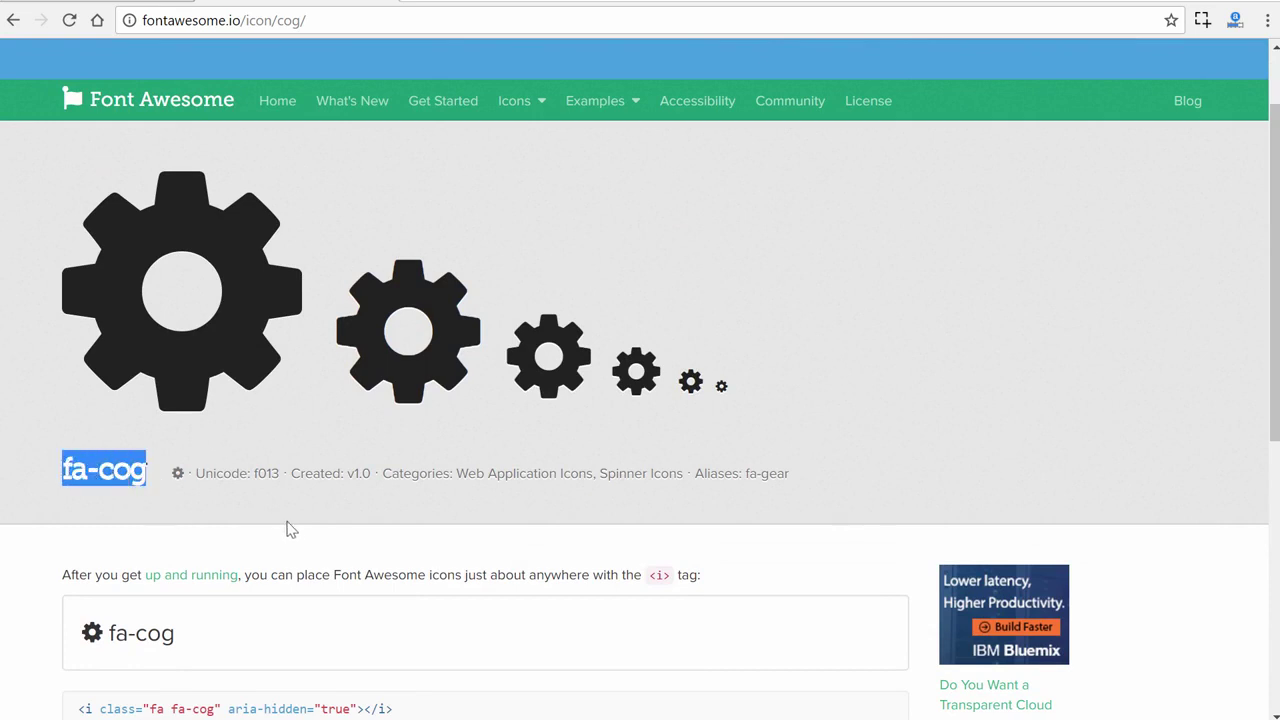
pyautogui.scroll(-3, 623, 500)
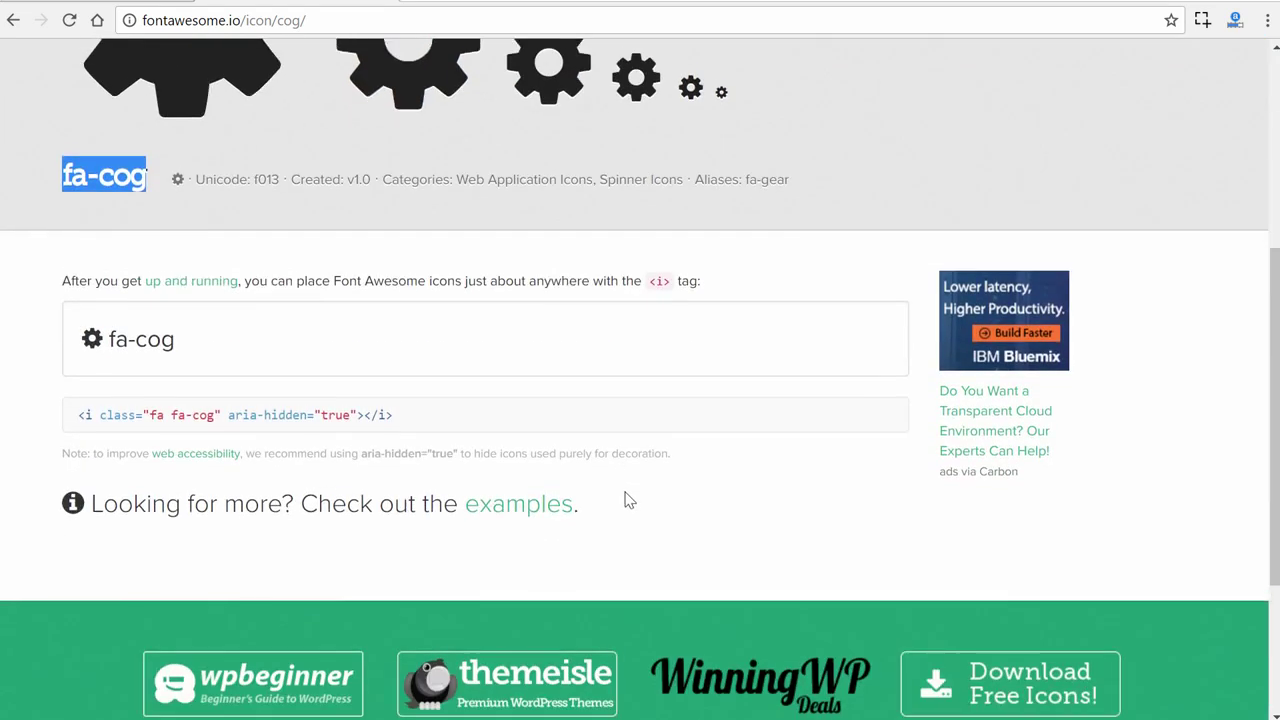
pyautogui.scroll(1, 625, 499)
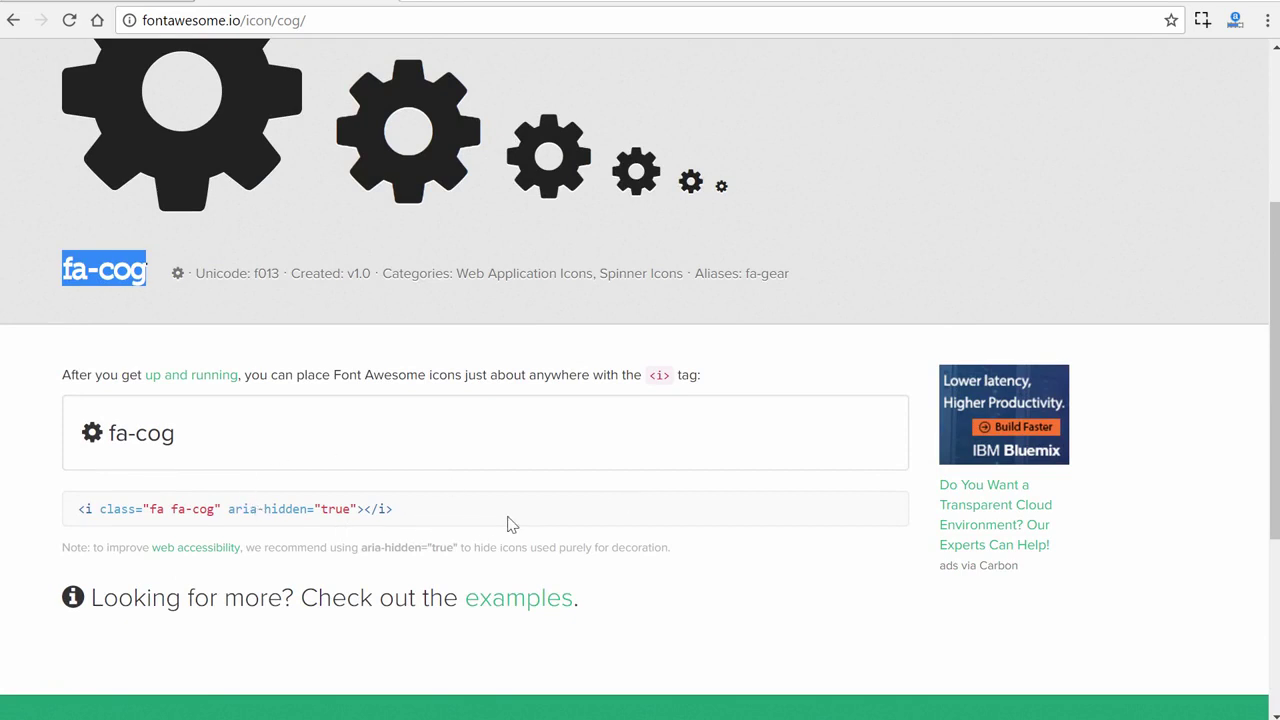
pyautogui.scroll(-2, 565, 521)
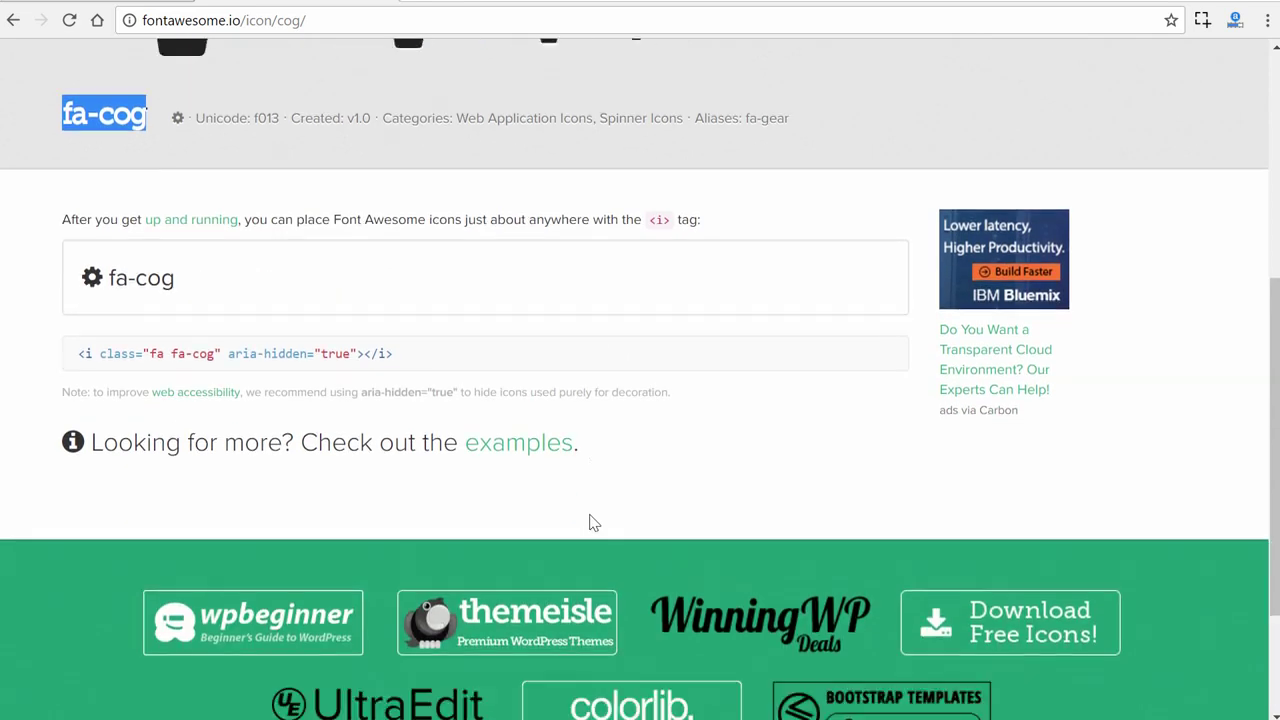
pyautogui.scroll(-2, 593, 522)
pyautogui.scroll(3, 597, 526)
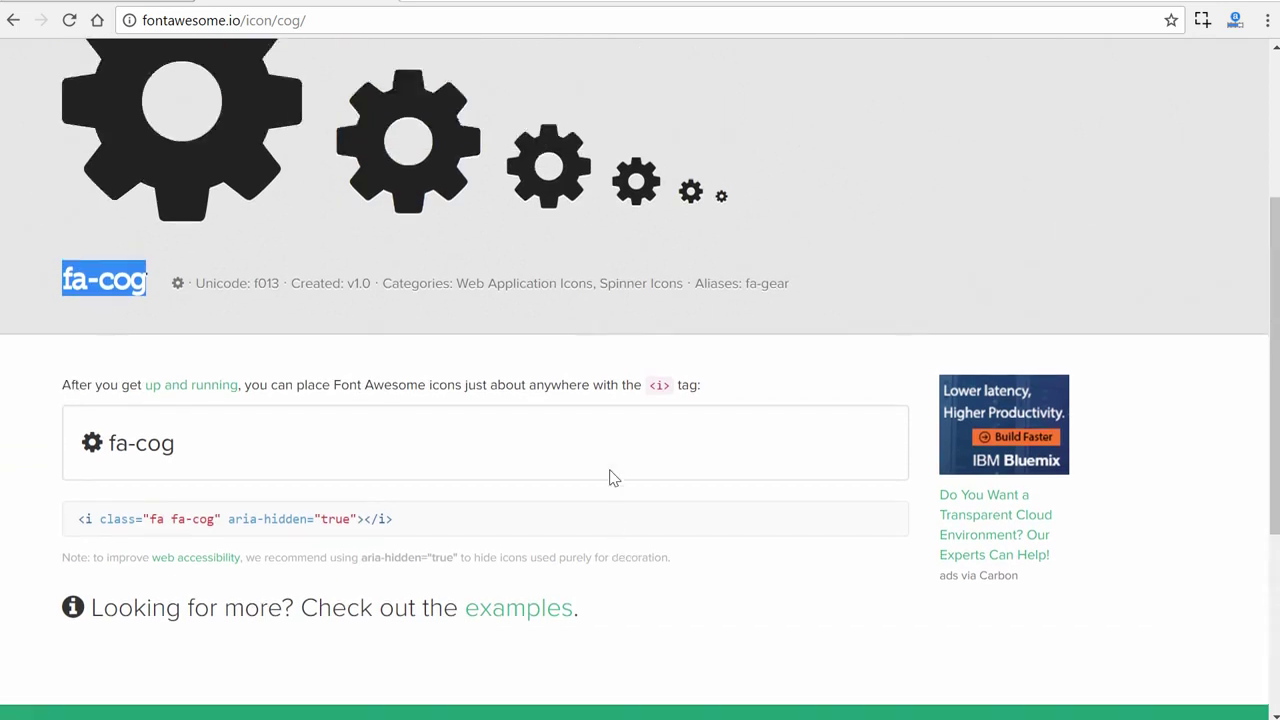
pyautogui.scroll(1, 613, 478)
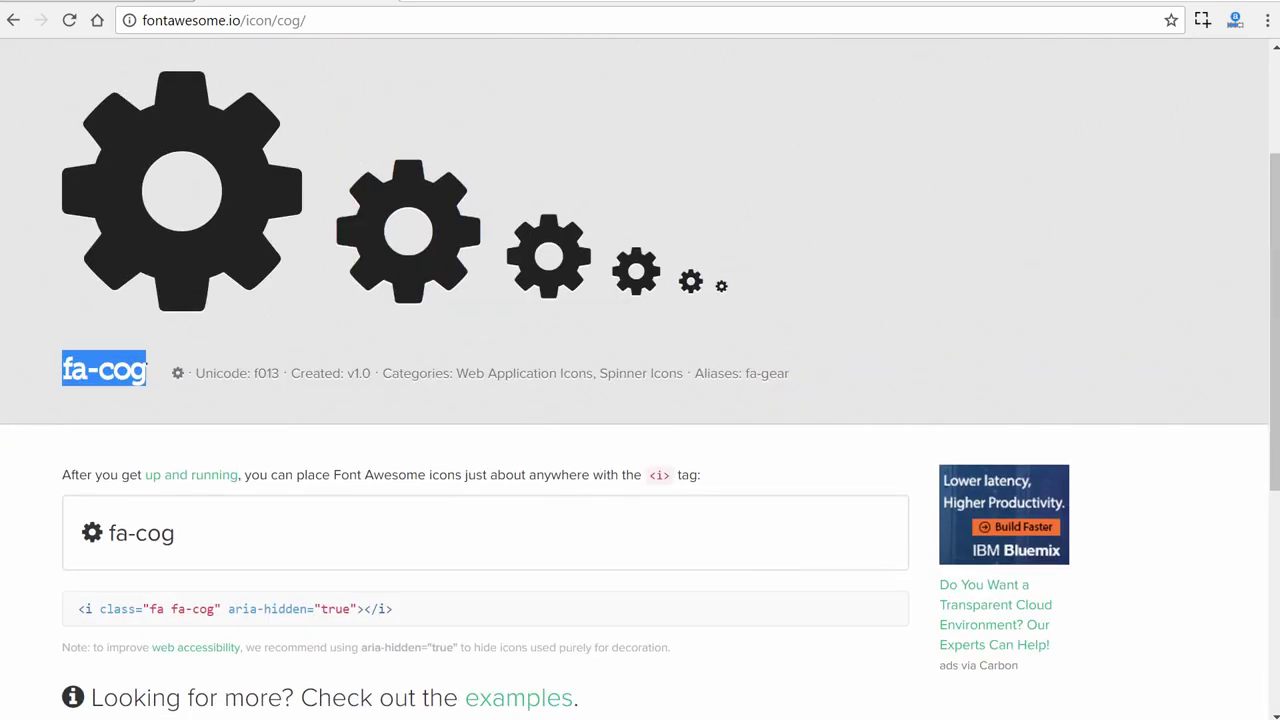
# Step: Switch to the open FA2PNG page and choose fa-cog as the icon to convert
pyautogui.hotkey('ctrl', 'Tab')
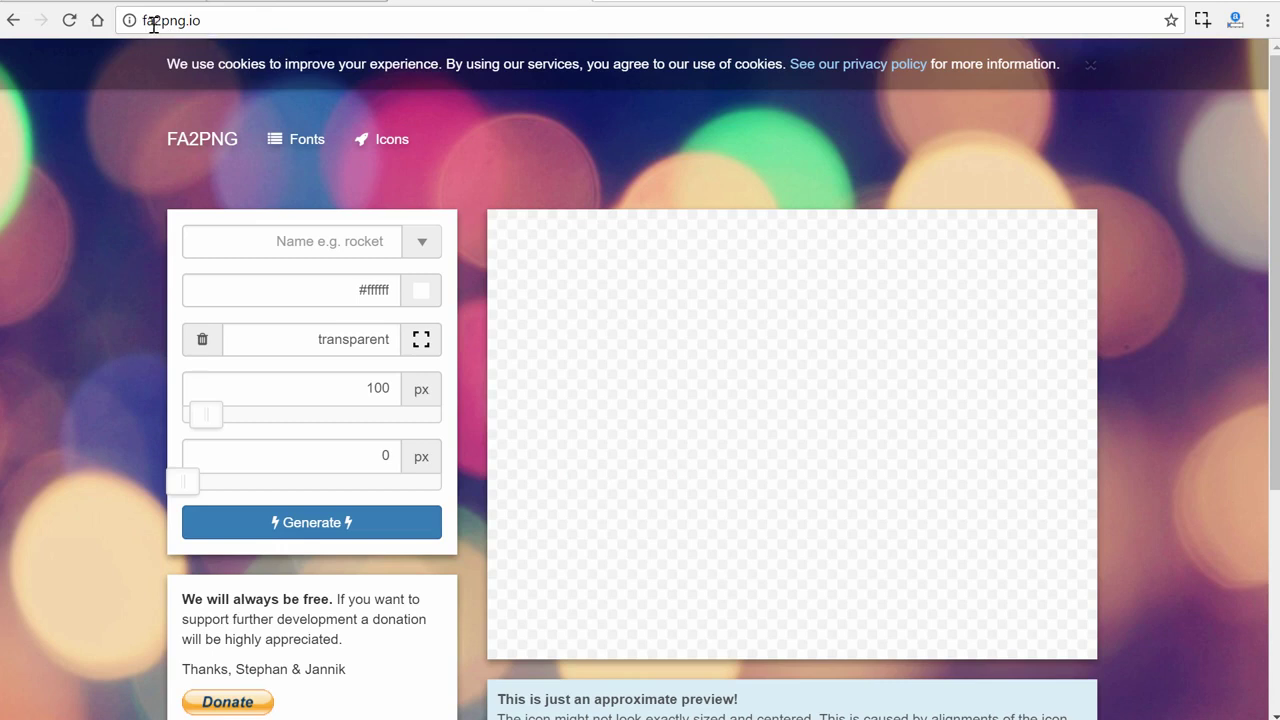
pyautogui.click(330, 243)
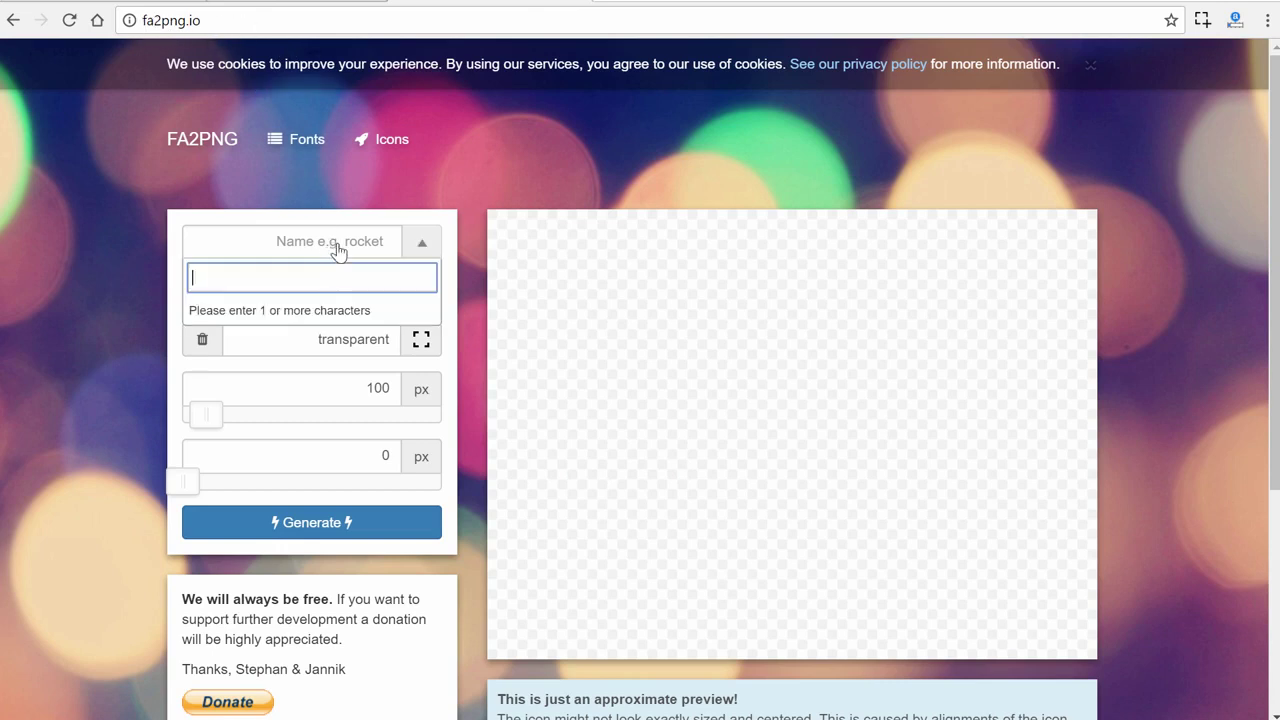
pyautogui.write('fa-cog')
pyautogui.click(265, 312)
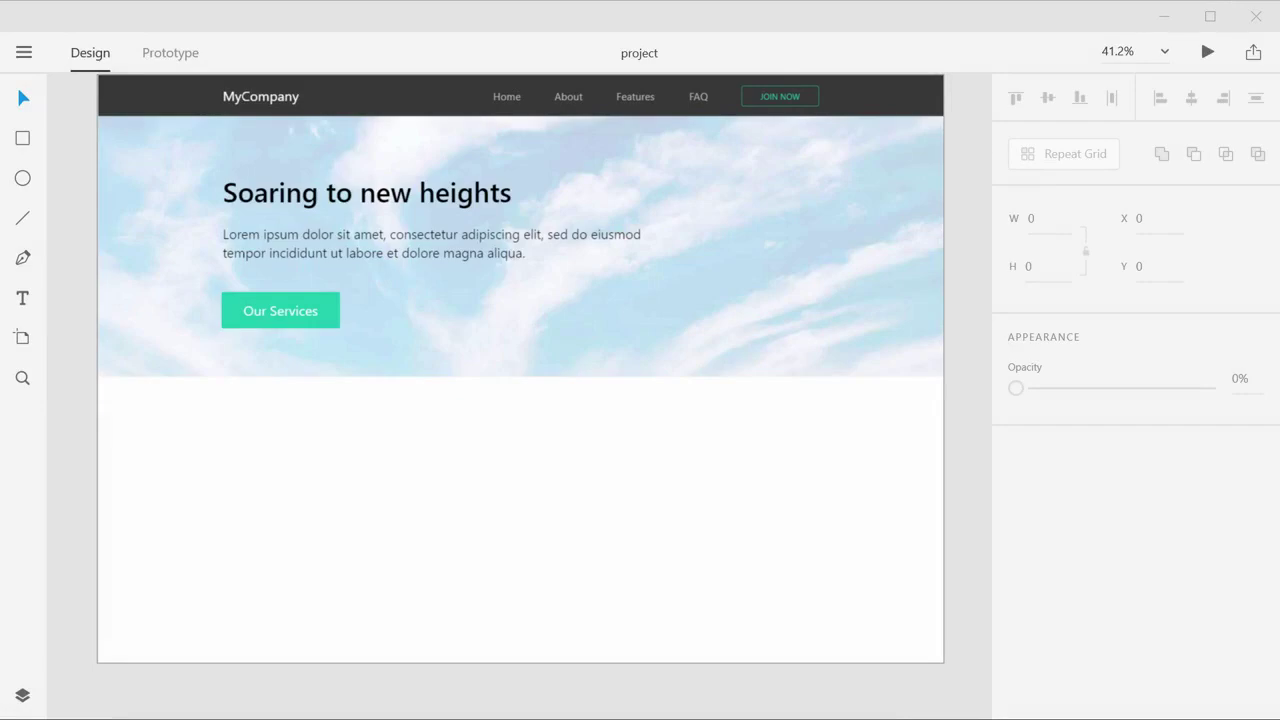
# Step: Switch to Adobe XD, copy the fill hex color of the Our Services button, and return to the FA2PNG page
pyautogui.click(337, 303)
pyautogui.click(336, 296)
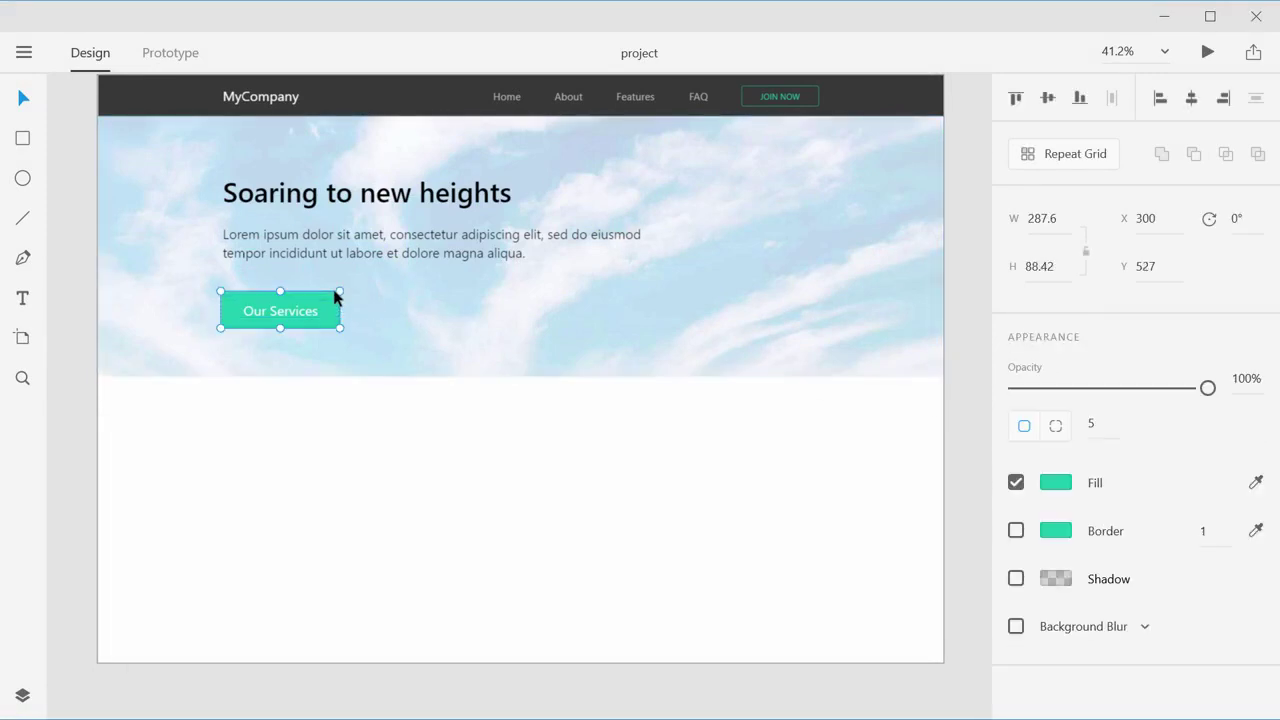
pyautogui.click(1056, 484)
pyautogui.hotkey('ctrl', 'c')
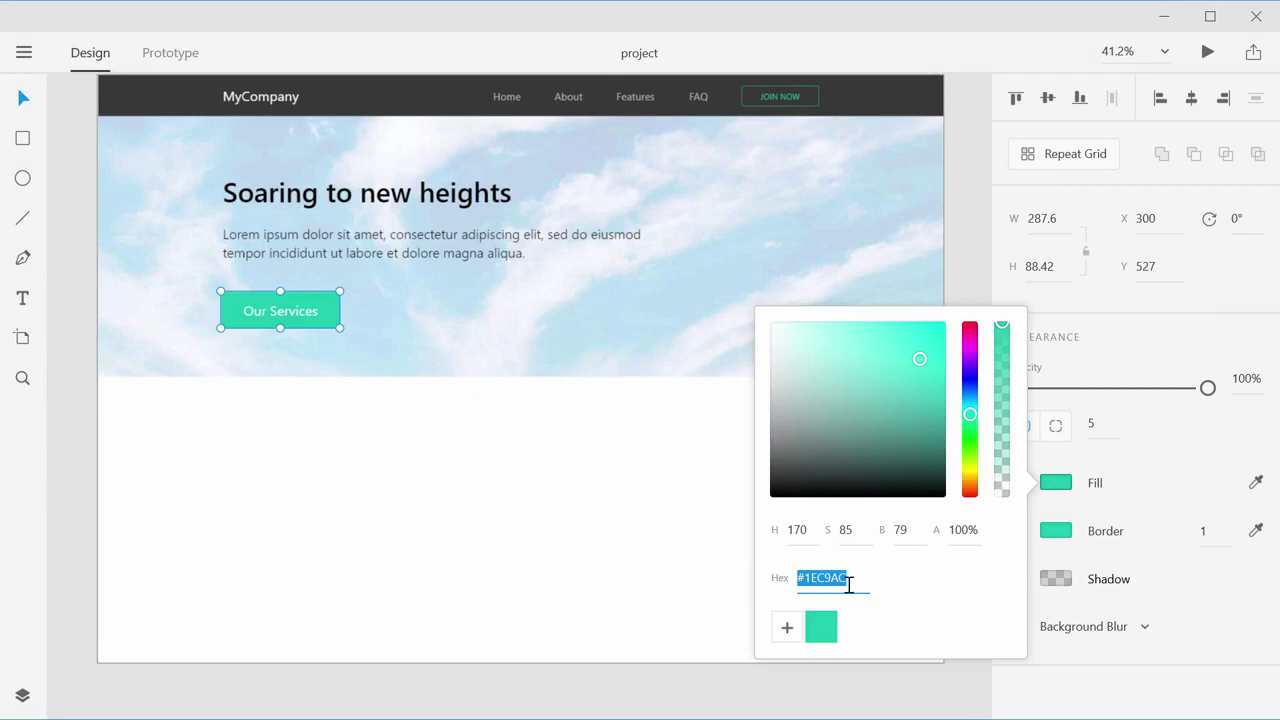
pyautogui.click(68, 431)
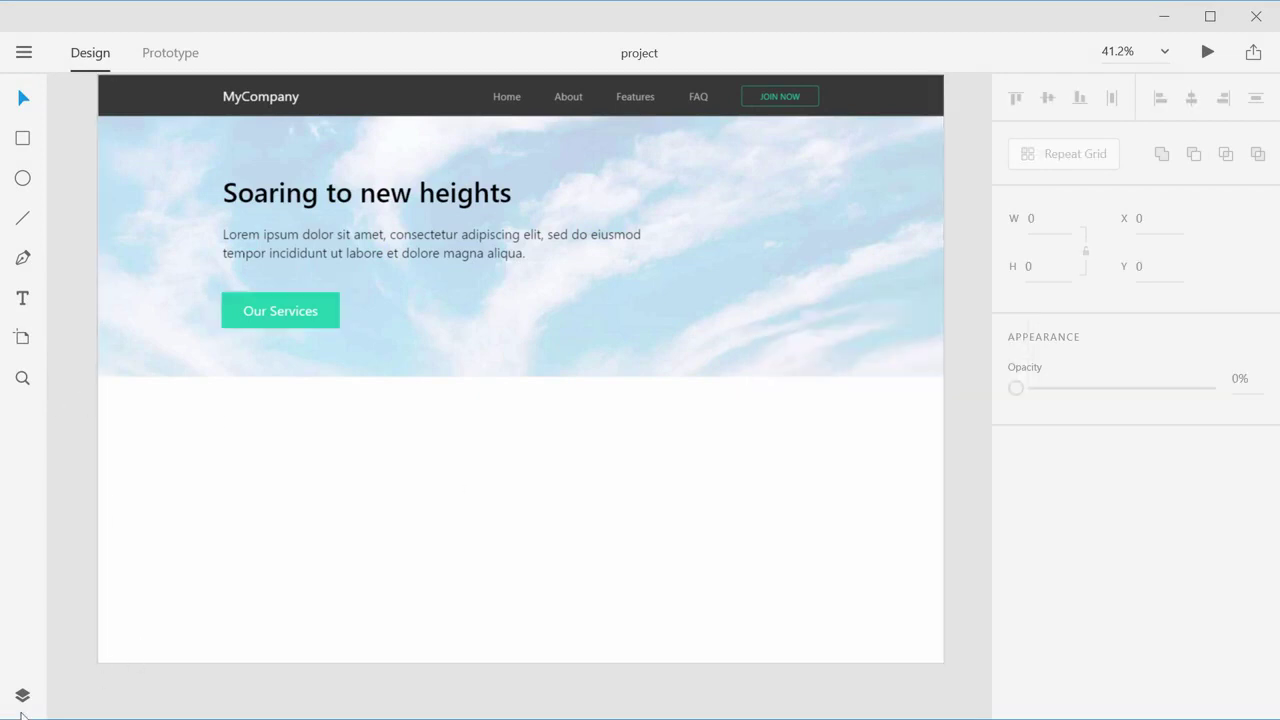
pyautogui.hotkey('alt', 'Tab')
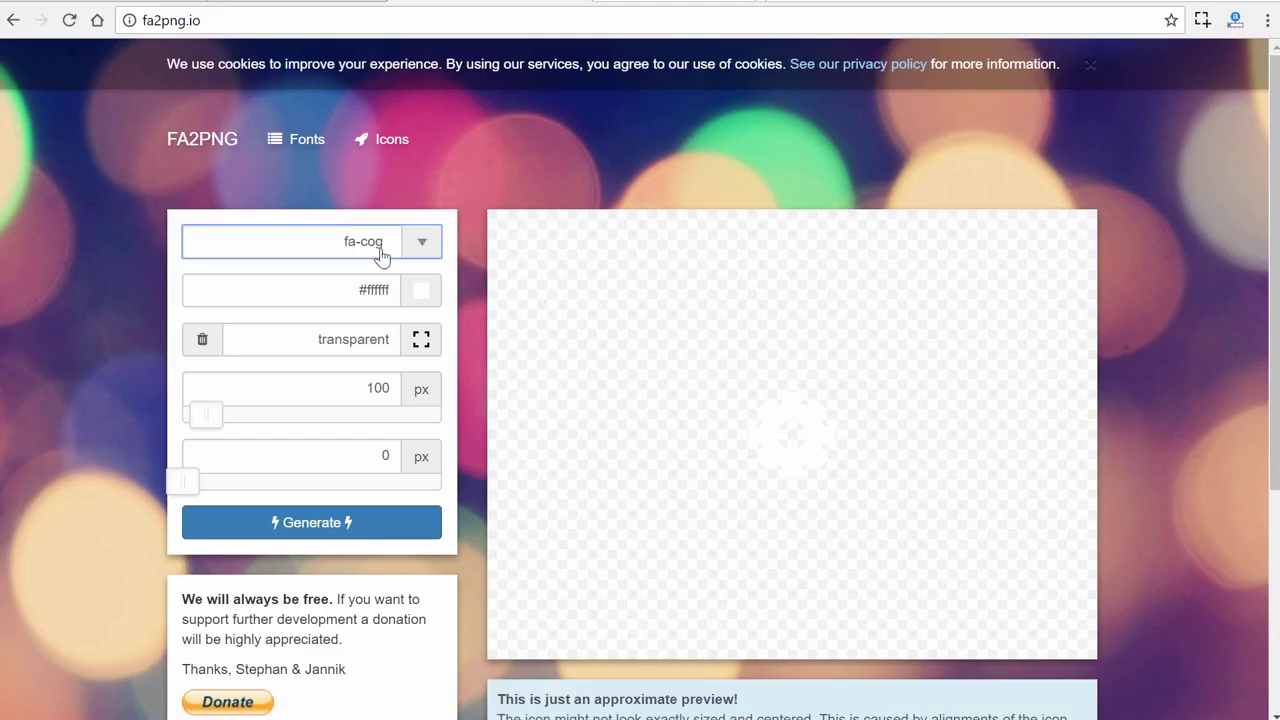
# Step: Set the cog icon's color to #1EC9AC, generate the icon, and download it as a PNG
pyautogui.click(421, 290)
pyautogui.click(421, 290)
pyautogui.hotkey('ctrl', 'a')
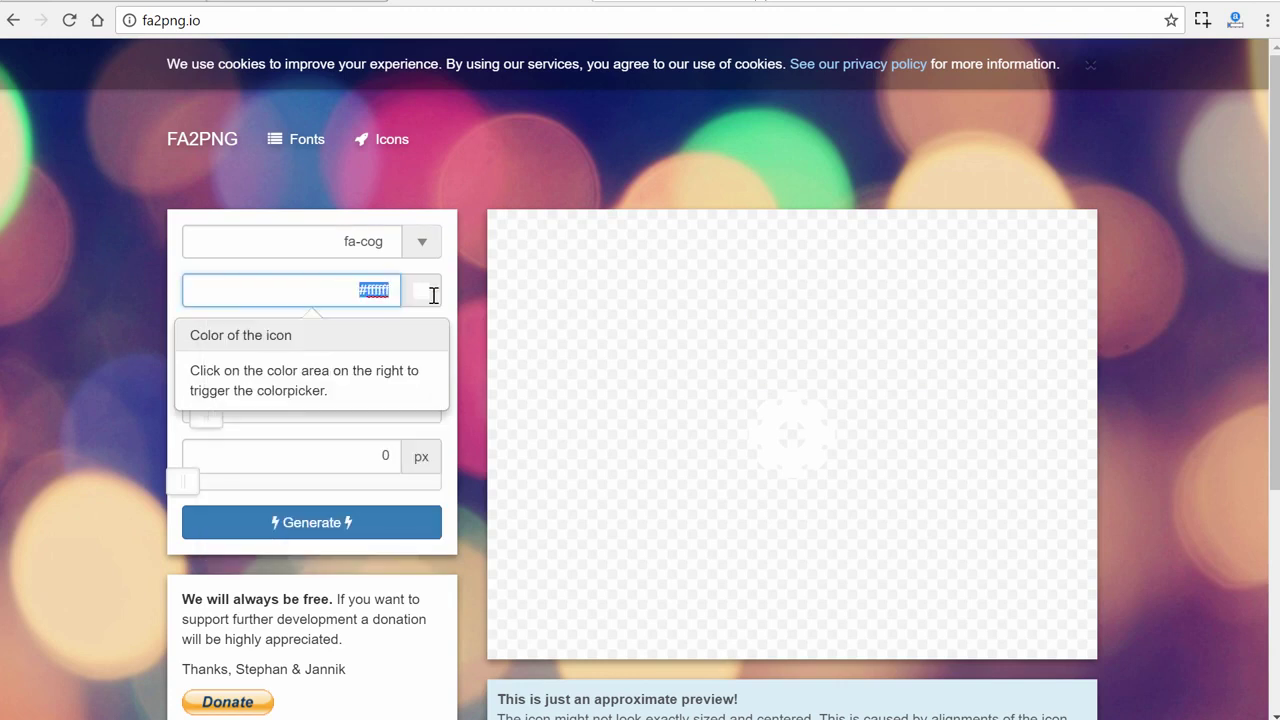
pyautogui.hotkey('ctrl', 'v')
pyautogui.press('Return')
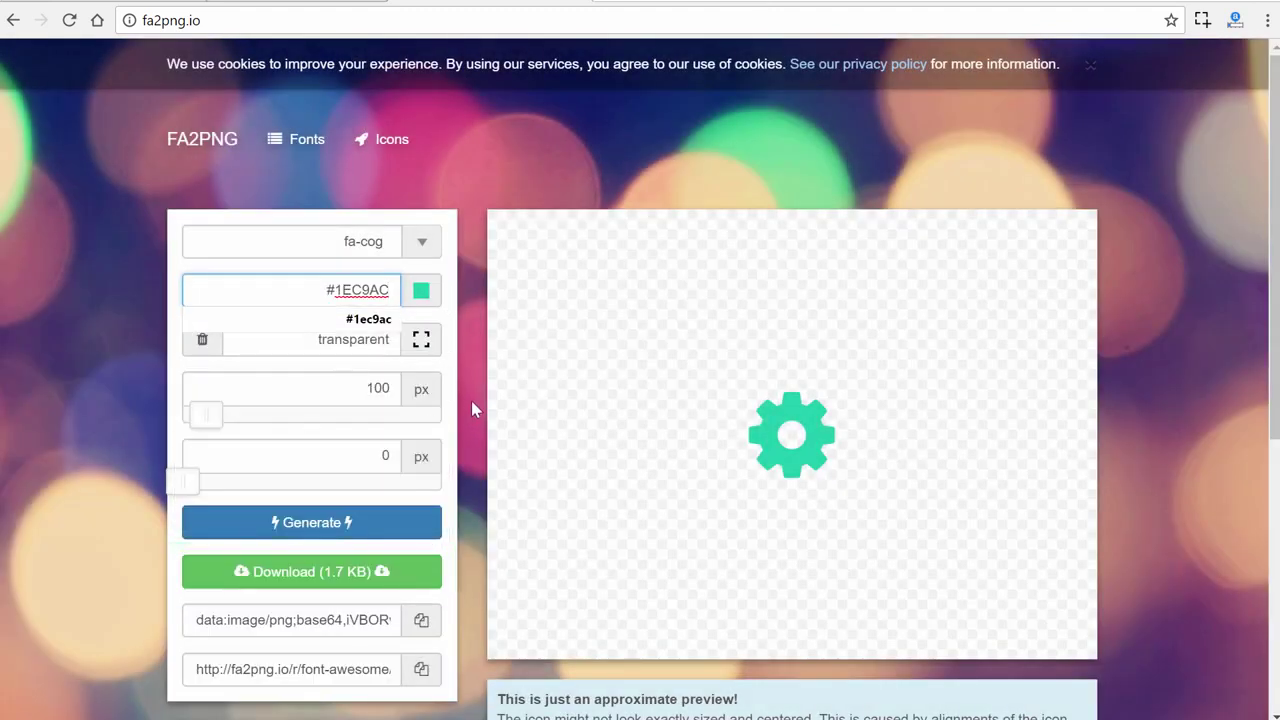
pyautogui.moveTo(451, 428)
pyautogui.click(312, 583)
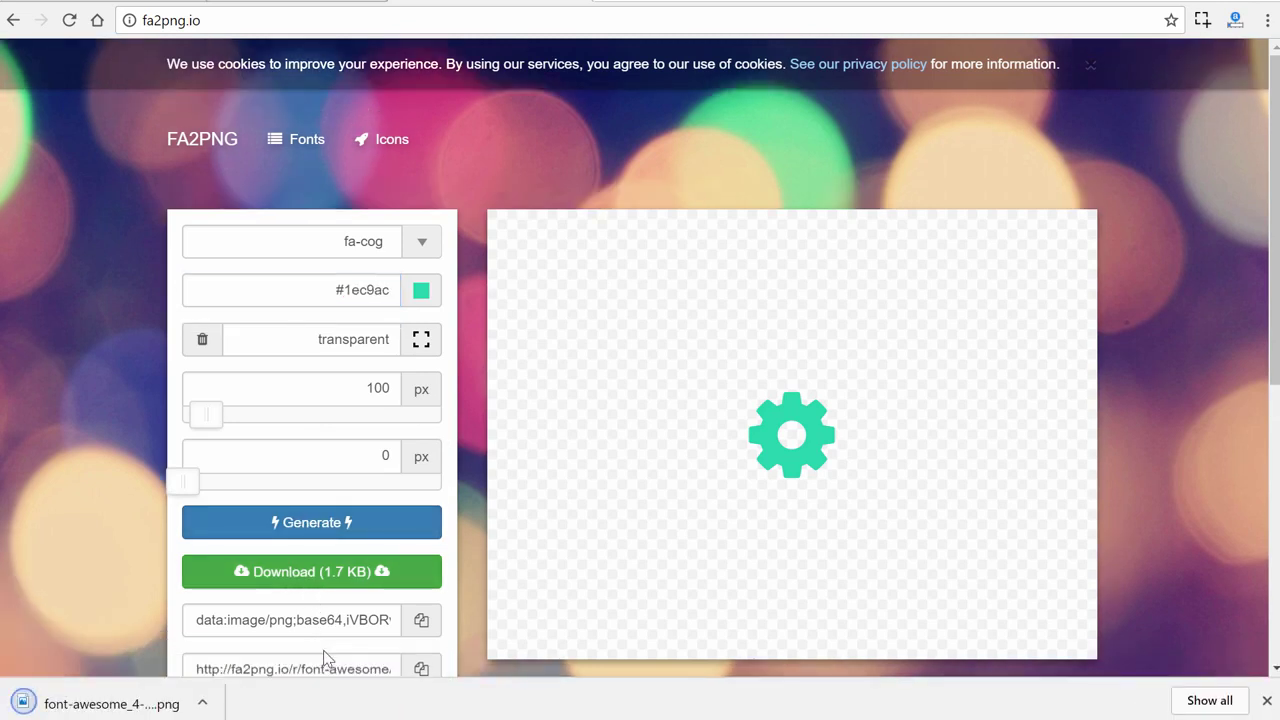
# Step: Locate the downloaded cog PNG, switch to Adobe XD, and place it below the hero image at about X 303, Y 850
pyautogui.click(203, 705)
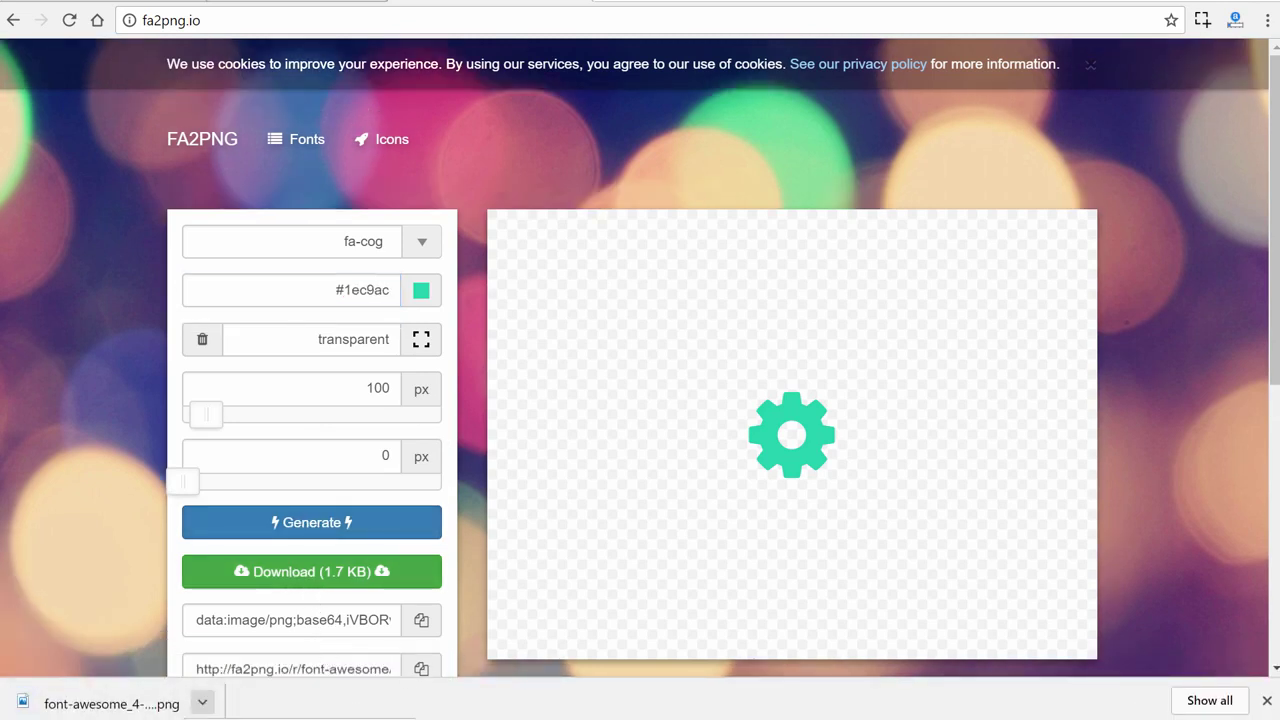
pyautogui.press('Escape')
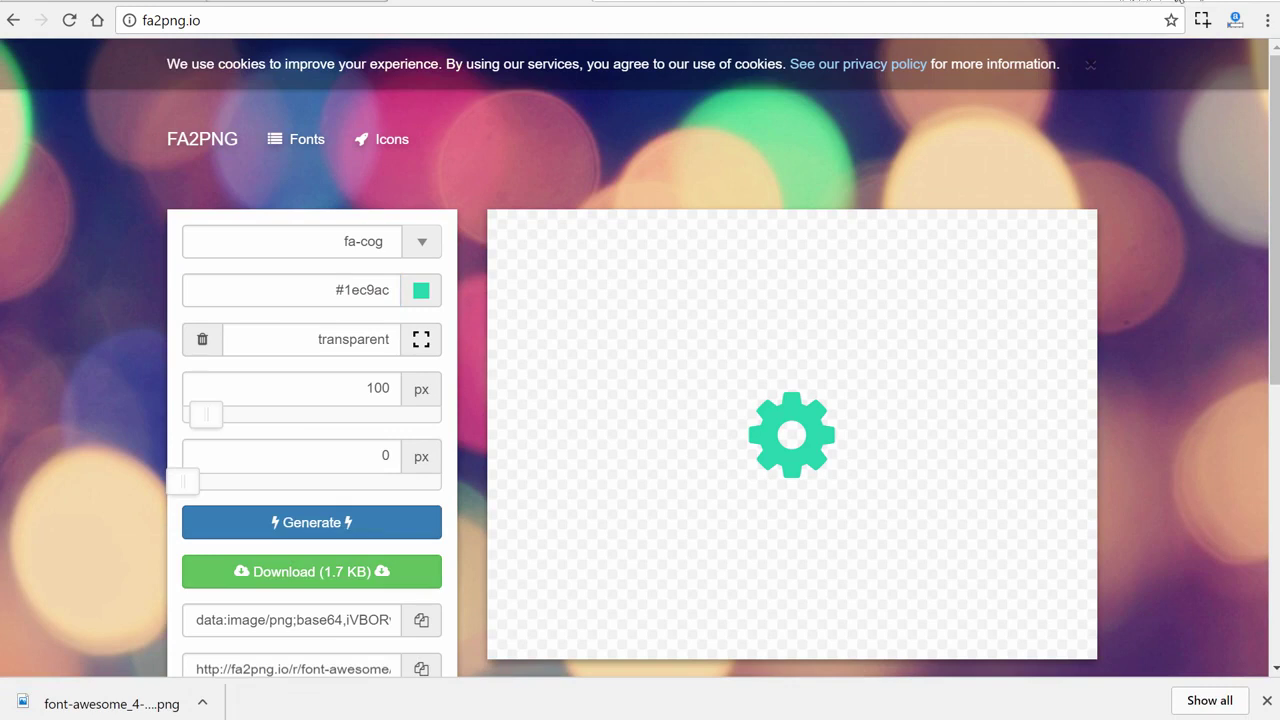
pyautogui.press('super+Down')
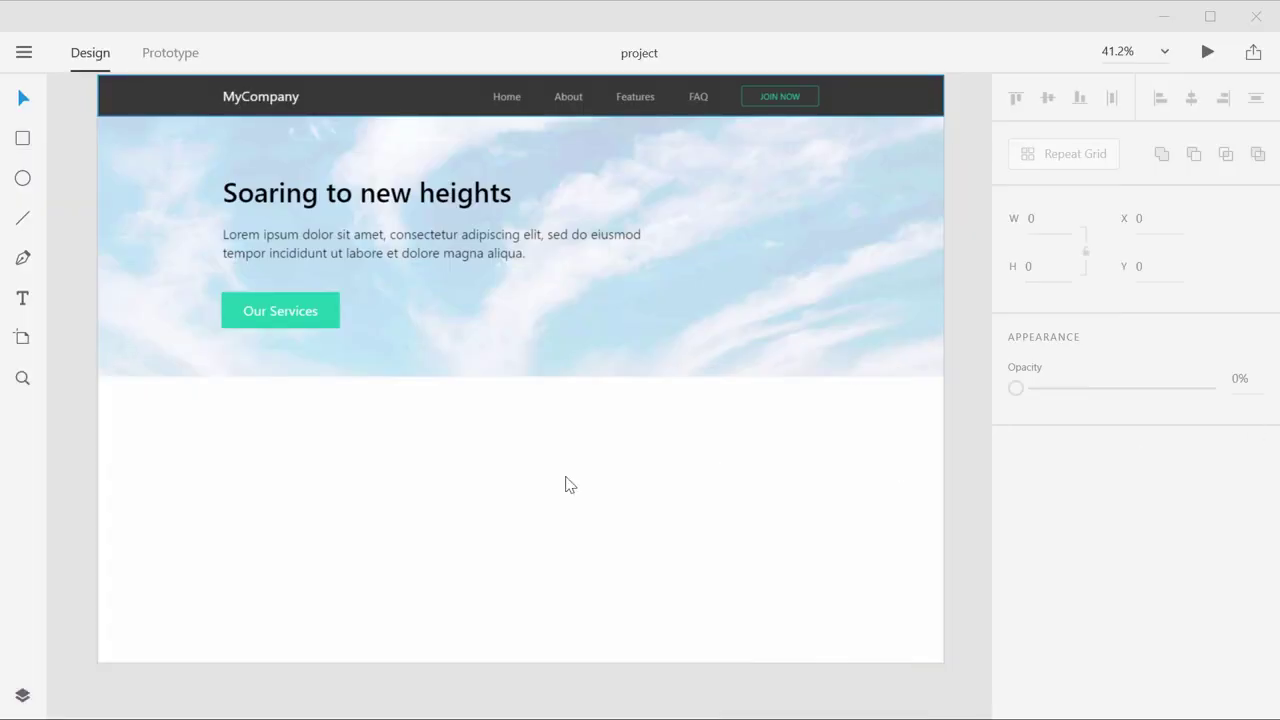
pyautogui.moveTo(565, 484); pyautogui.dragTo(249, 461)
pyautogui.click(390, 566)
pyautogui.click(369, 500)
pyautogui.click(338, 441)
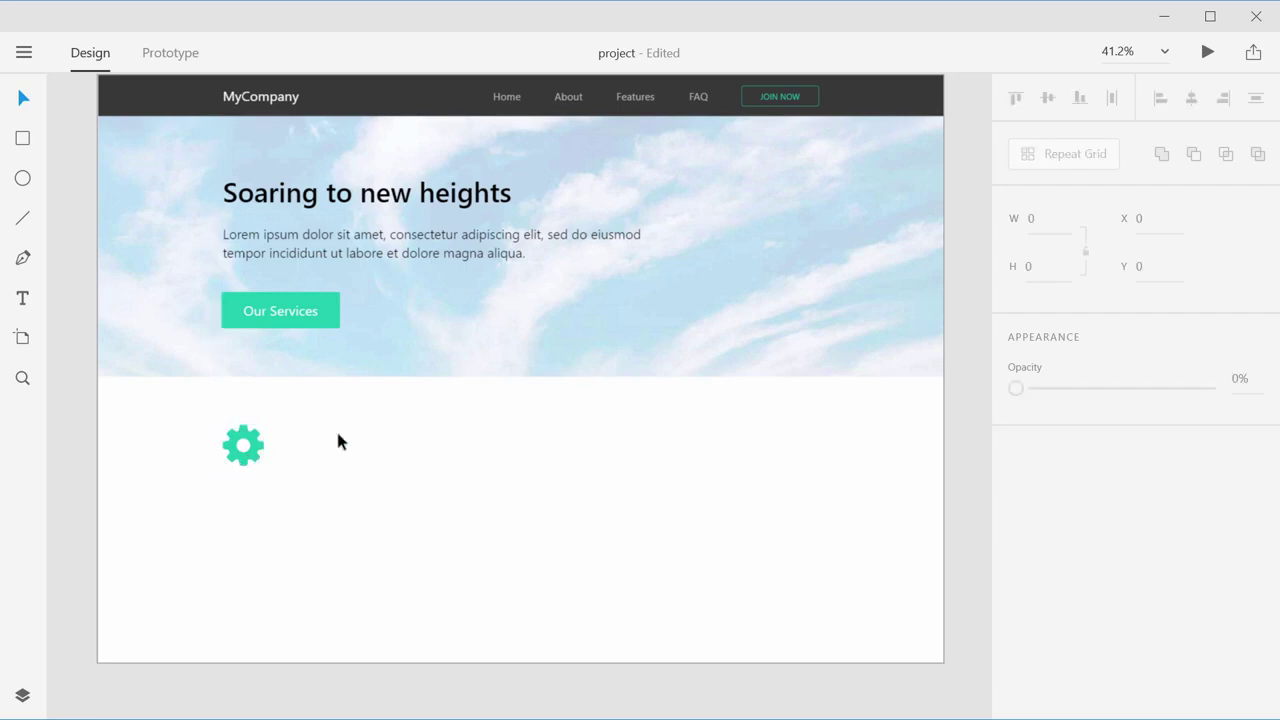
# Step: Show the GRID layer and shrink the cog icon to about 83 × 83 at X 303, Y 902
pyautogui.click(18, 699)
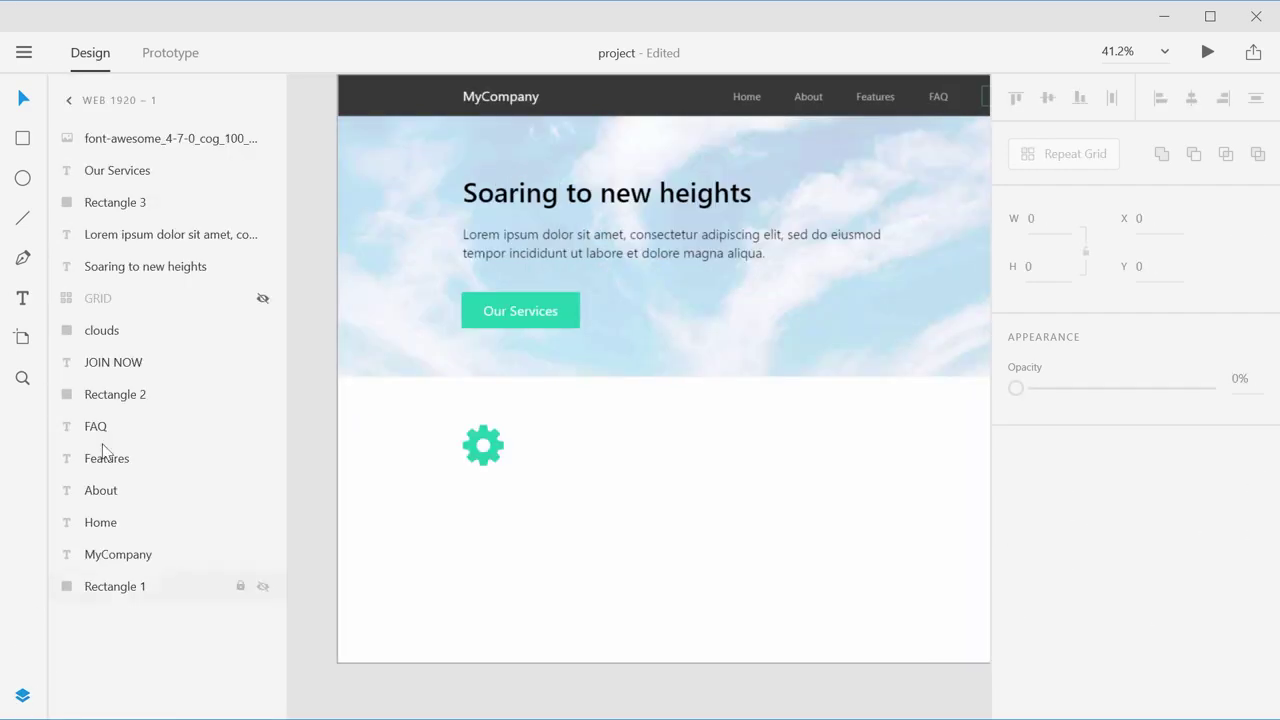
pyautogui.click(263, 299)
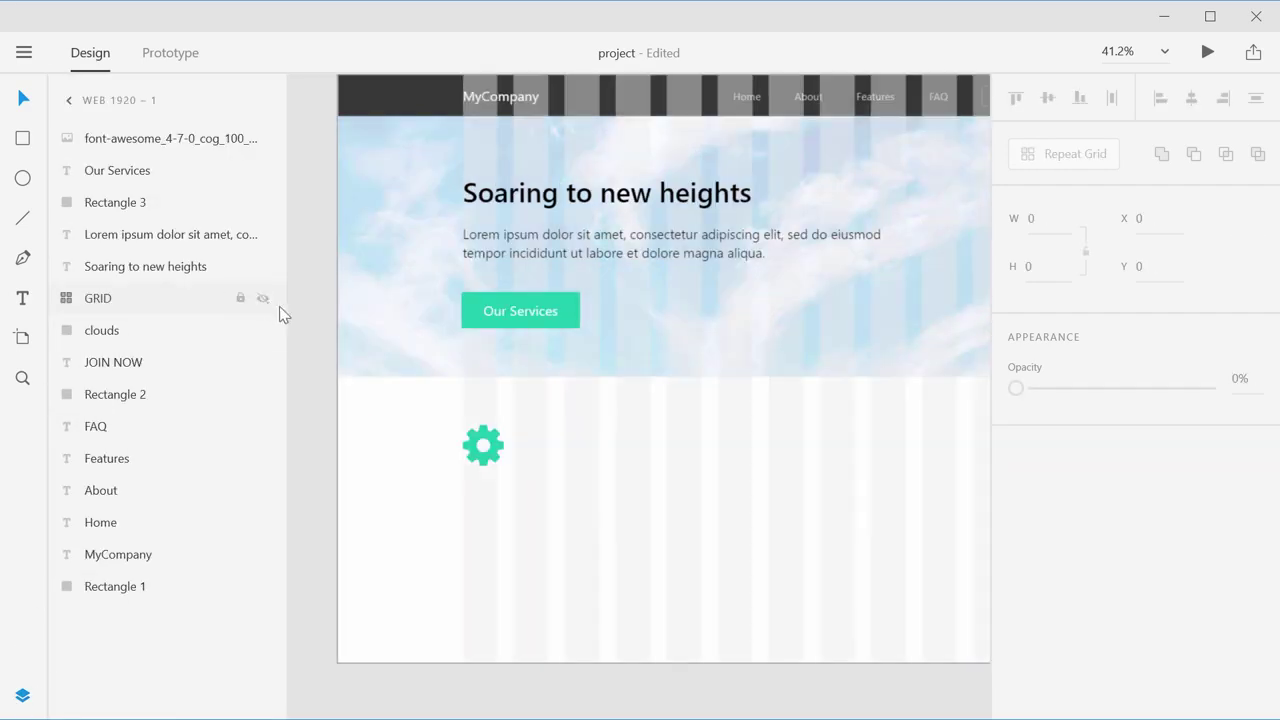
pyautogui.click(486, 447)
pyautogui.press('alt')
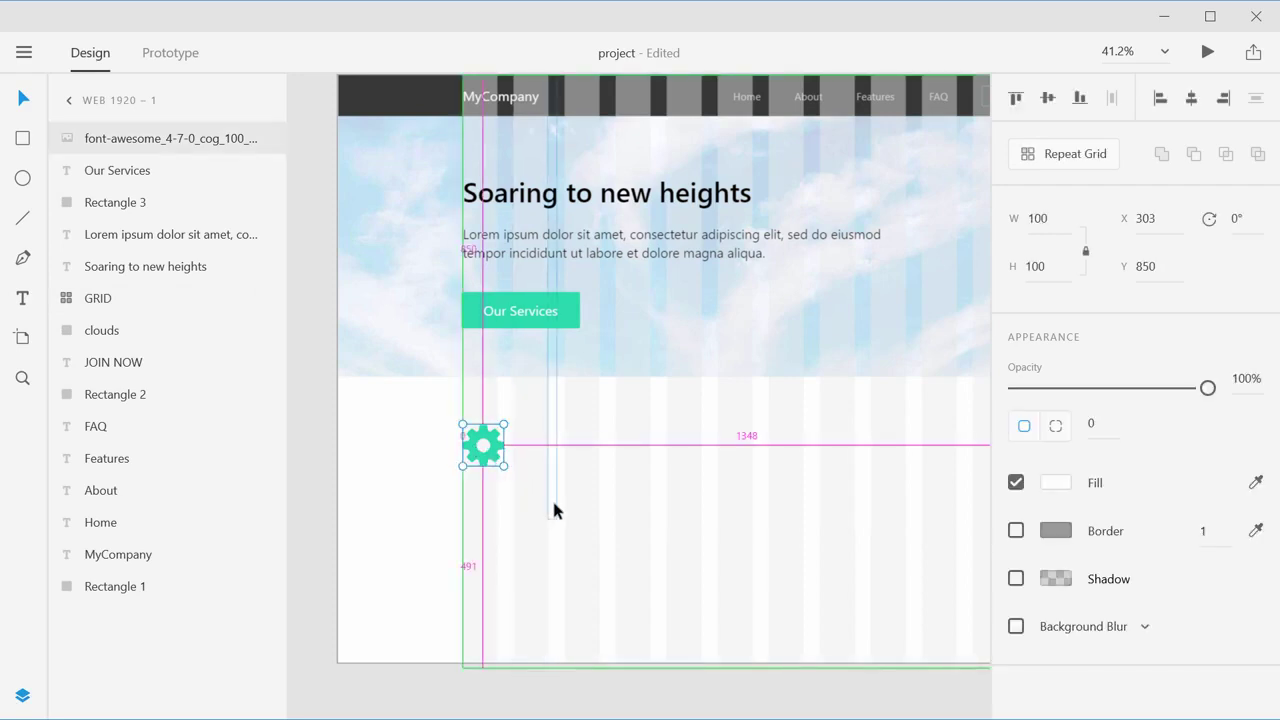
pyautogui.scroll(5, 553, 505)
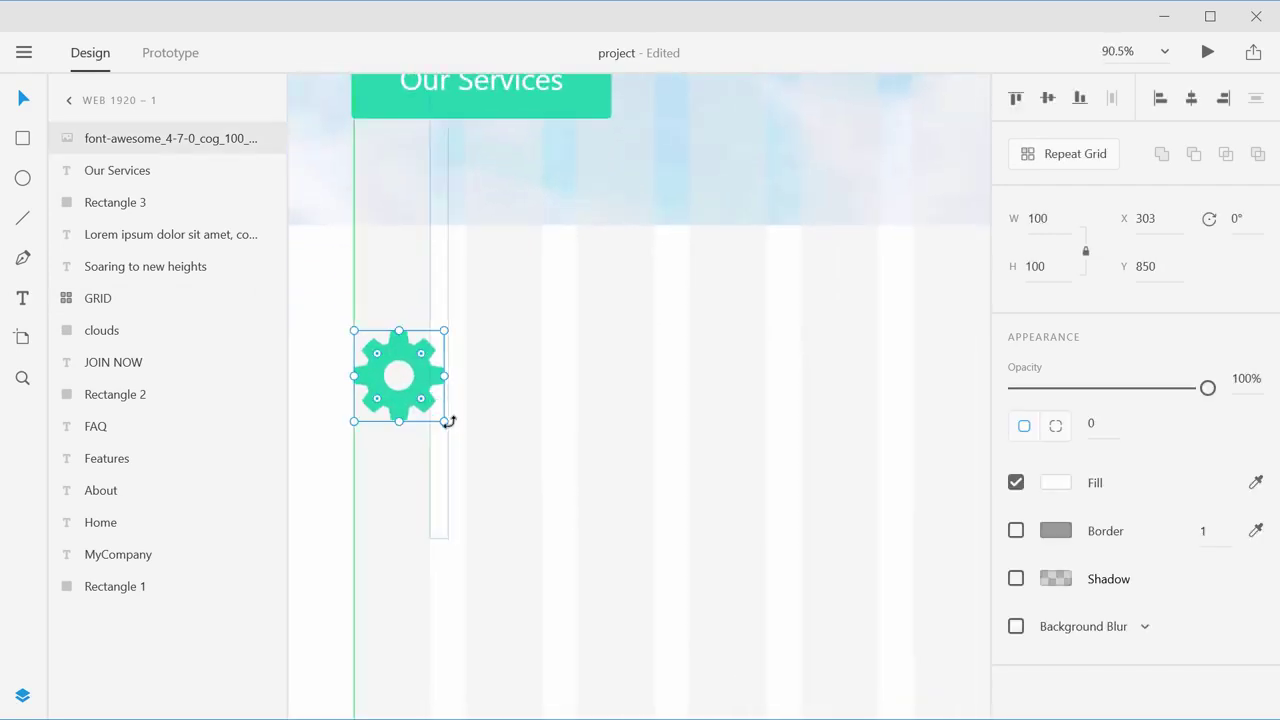
pyautogui.moveTo(443, 423); pyautogui.dragTo(397, 437)
pyautogui.scroll(-3, 580, 453)
pyautogui.scroll(1, 580, 453)
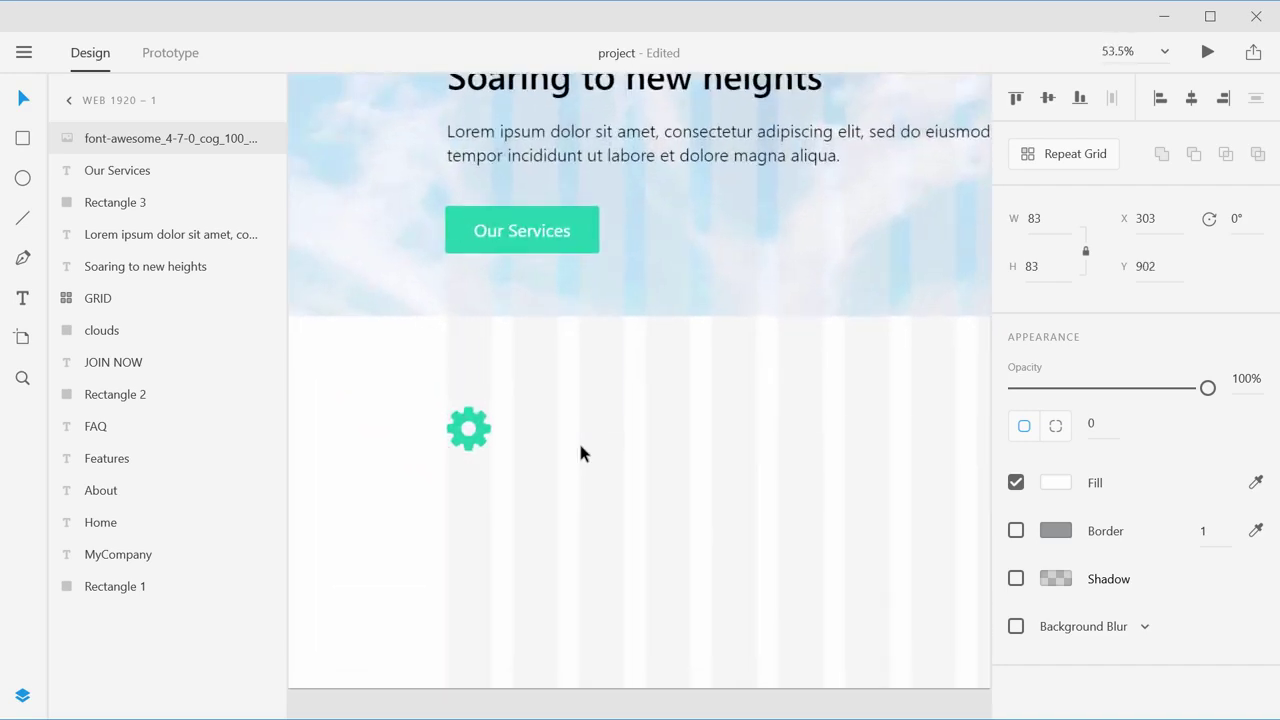
pyautogui.scroll(-1, 580, 453)
# Step: Extend the clouds image downward to a height of about 676, then deselect it and hide the layer list
pyautogui.click(420, 334)
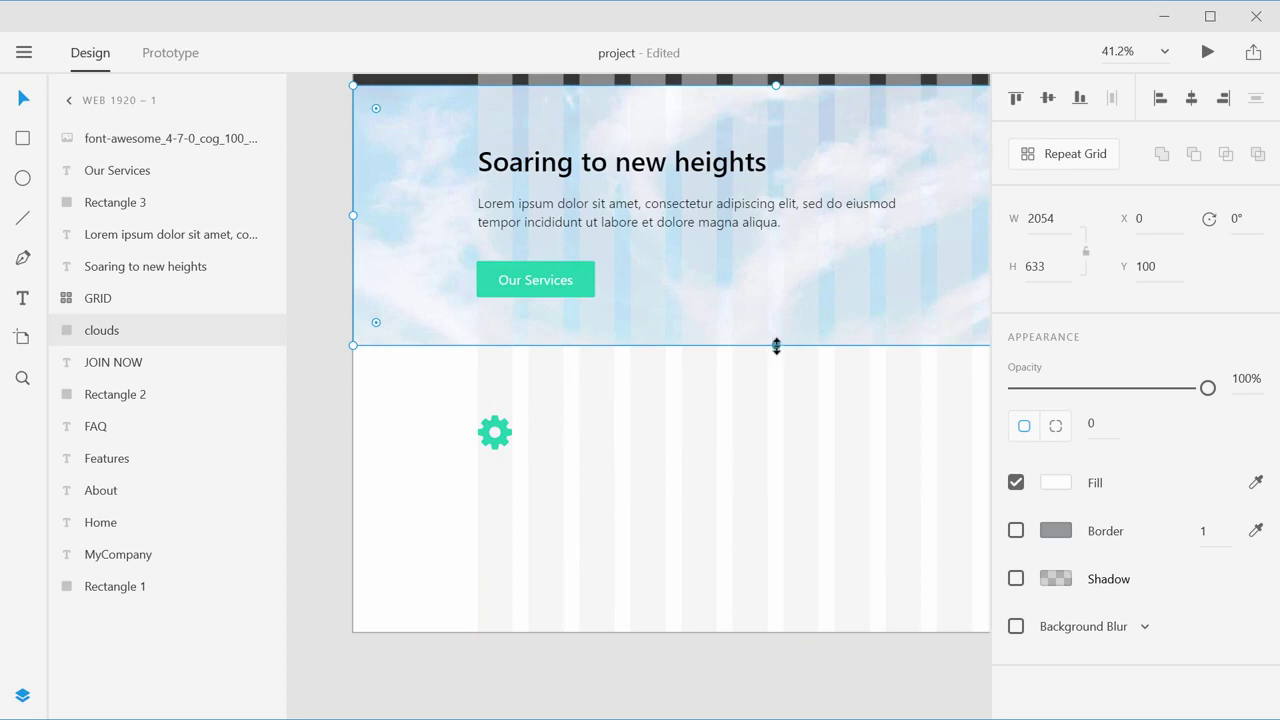
pyautogui.moveTo(776, 346); pyautogui.dragTo(777, 363)
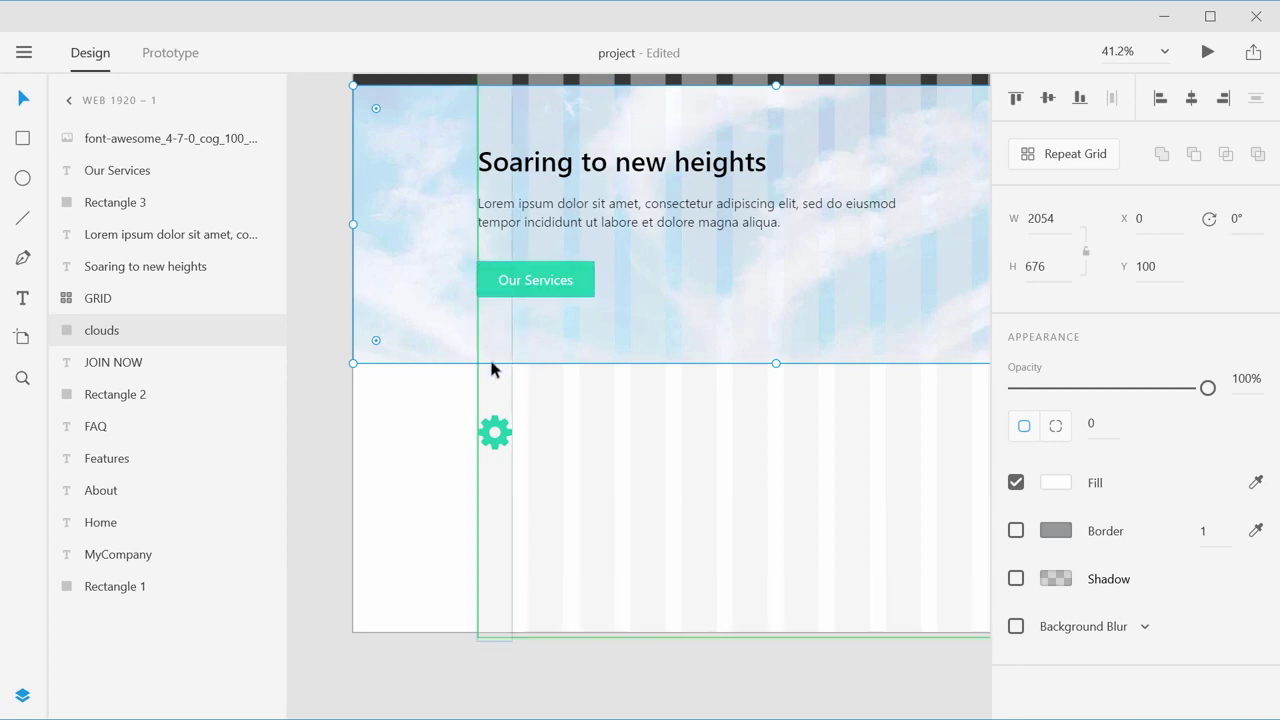
pyautogui.click(437, 494)
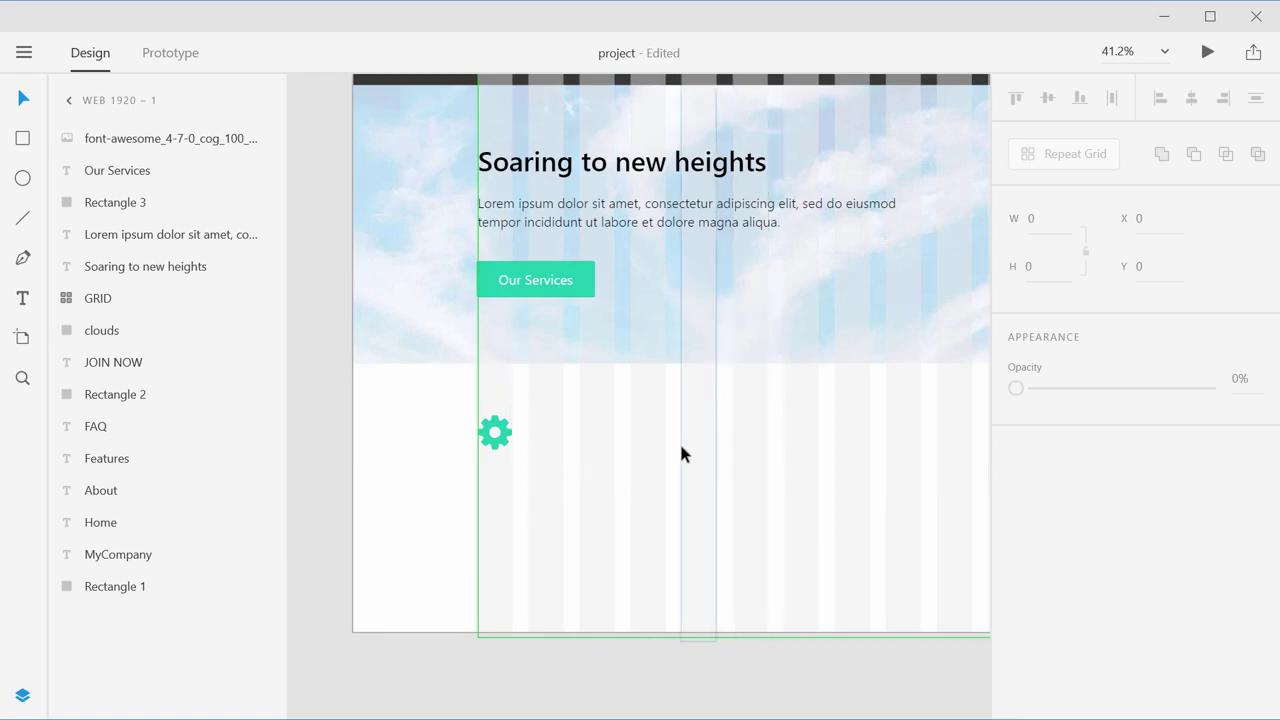
pyautogui.click(23, 697)
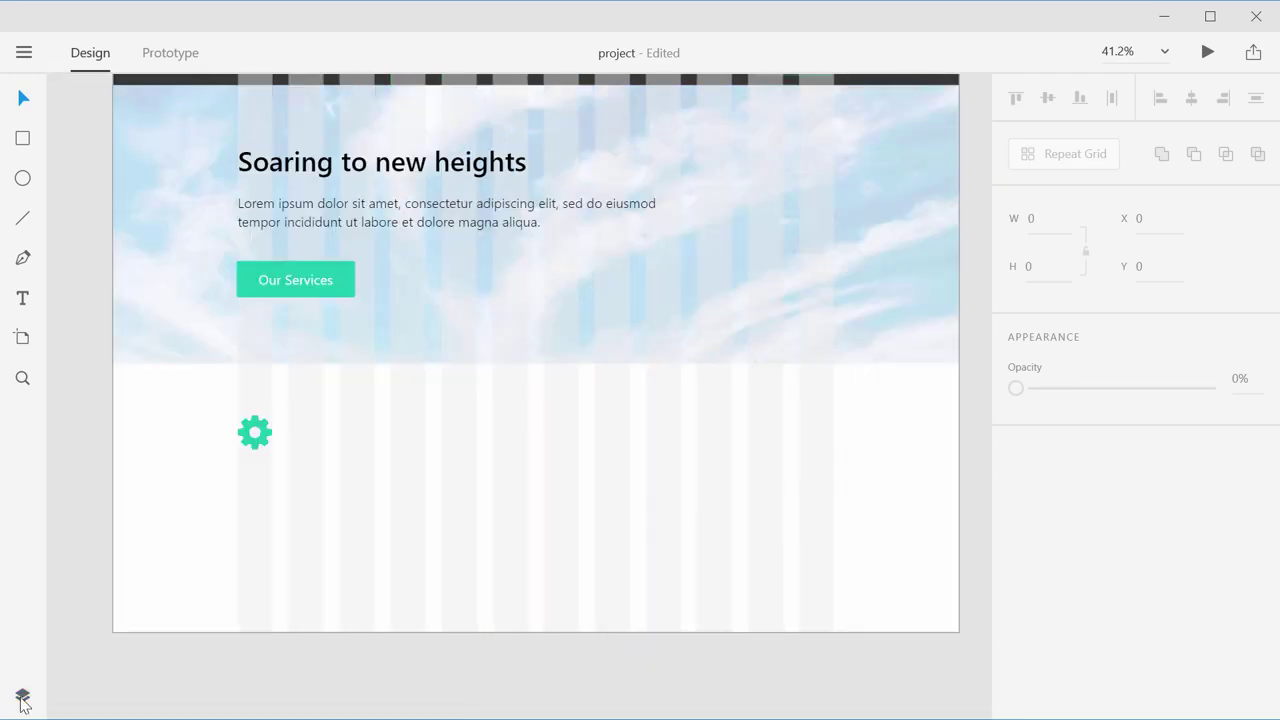
# Step: Add a text box about 705 × 138 beside the cog reading "We provide superior logistics so that your business can succeed in a crazy world."
pyautogui.scroll(4, 417, 469)
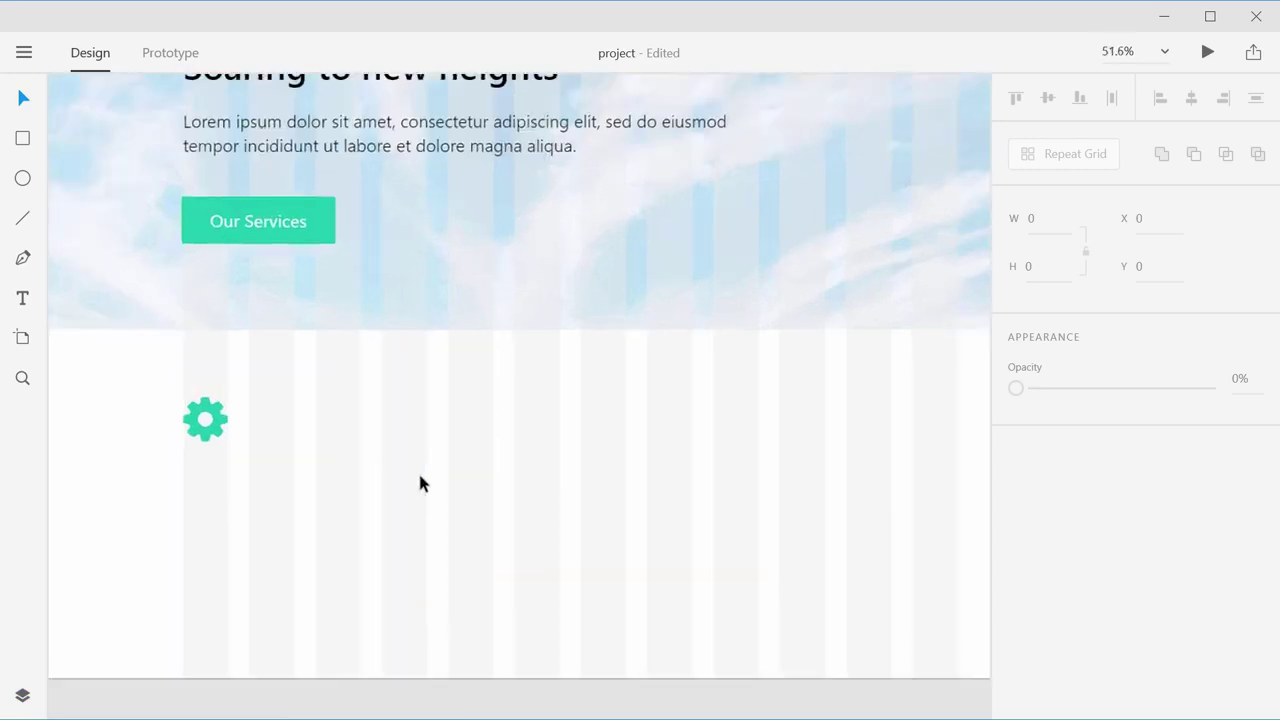
pyautogui.scroll(-2, 412, 463)
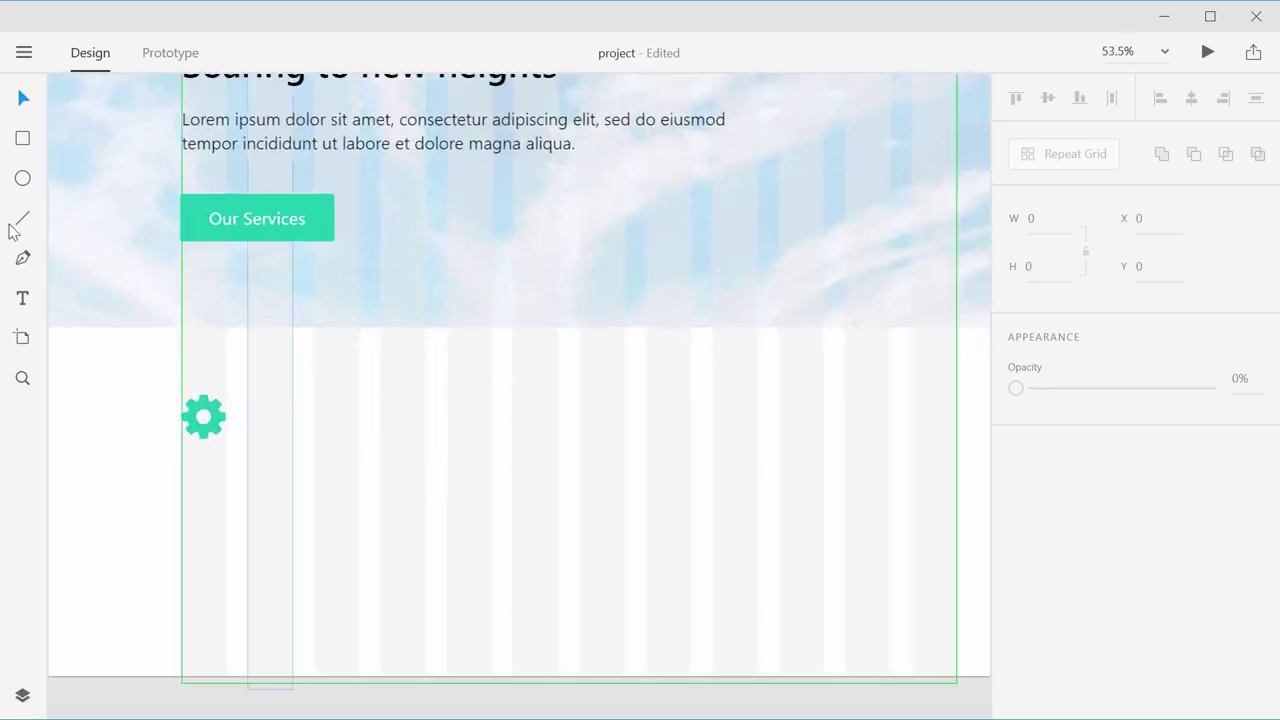
pyautogui.click(23, 300)
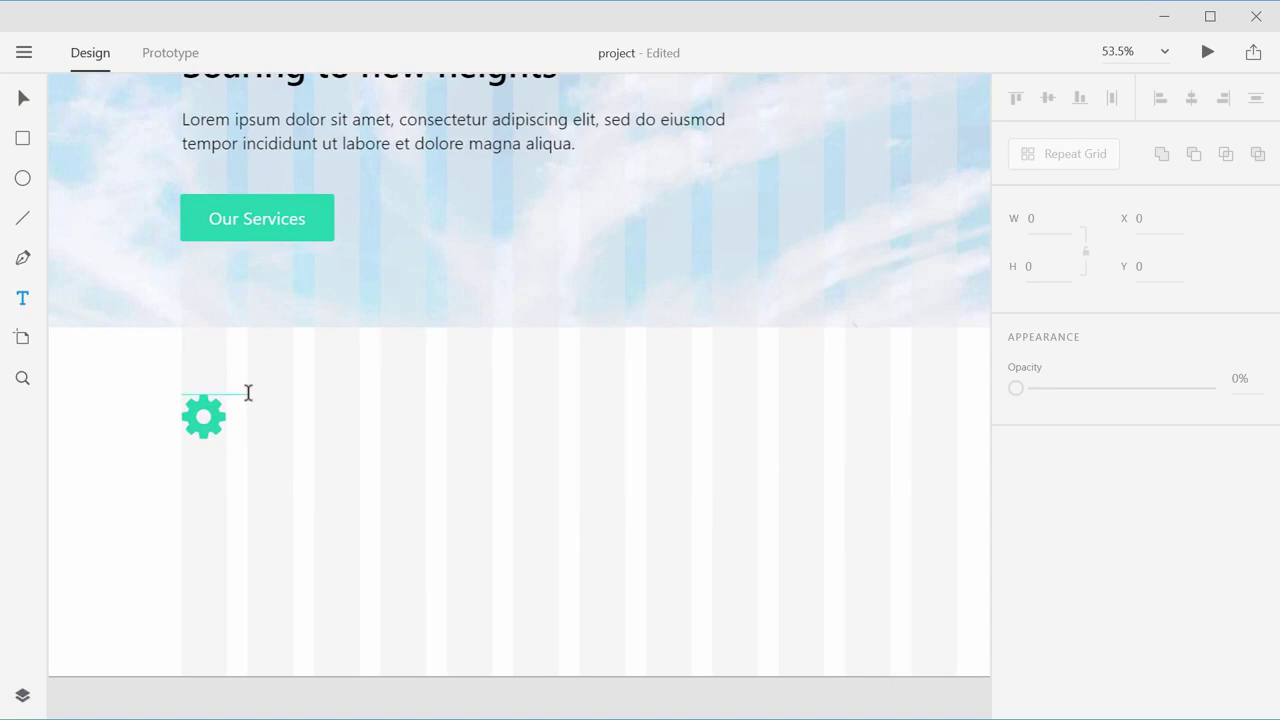
pyautogui.moveTo(248, 394); pyautogui.dragTo(621, 464)
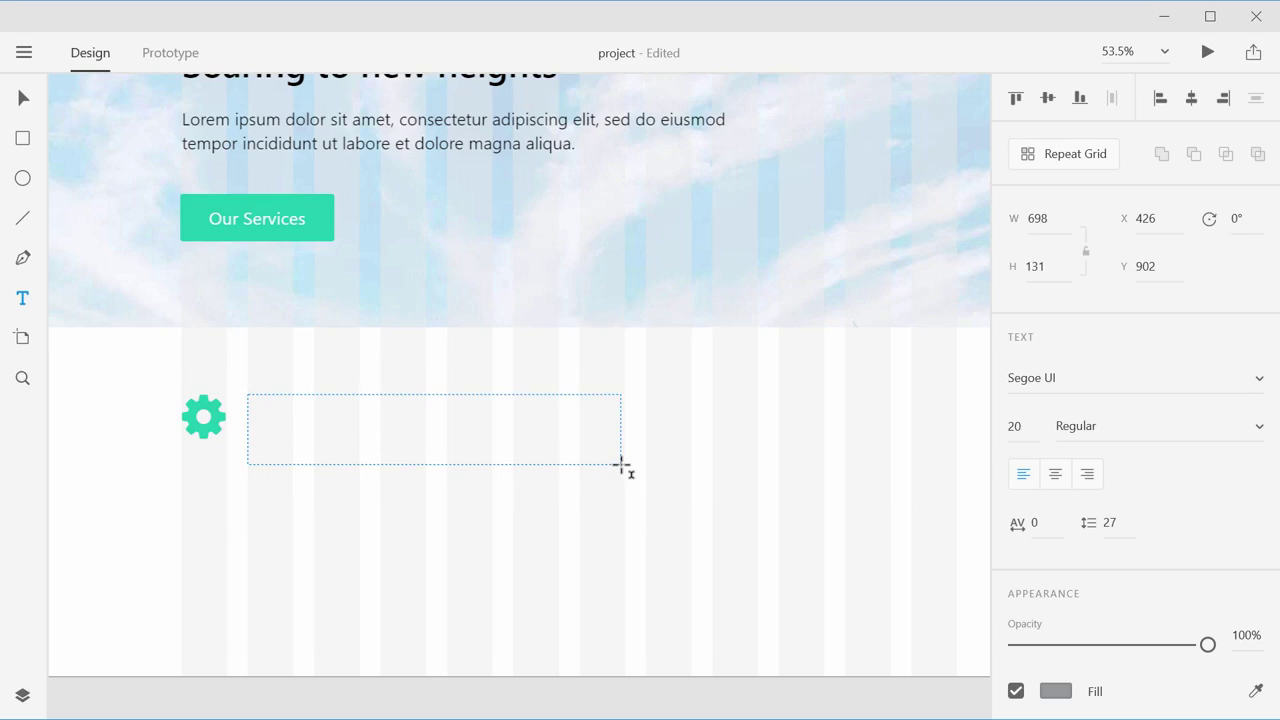
pyautogui.moveTo(621, 464); pyautogui.dragTo(625, 469)
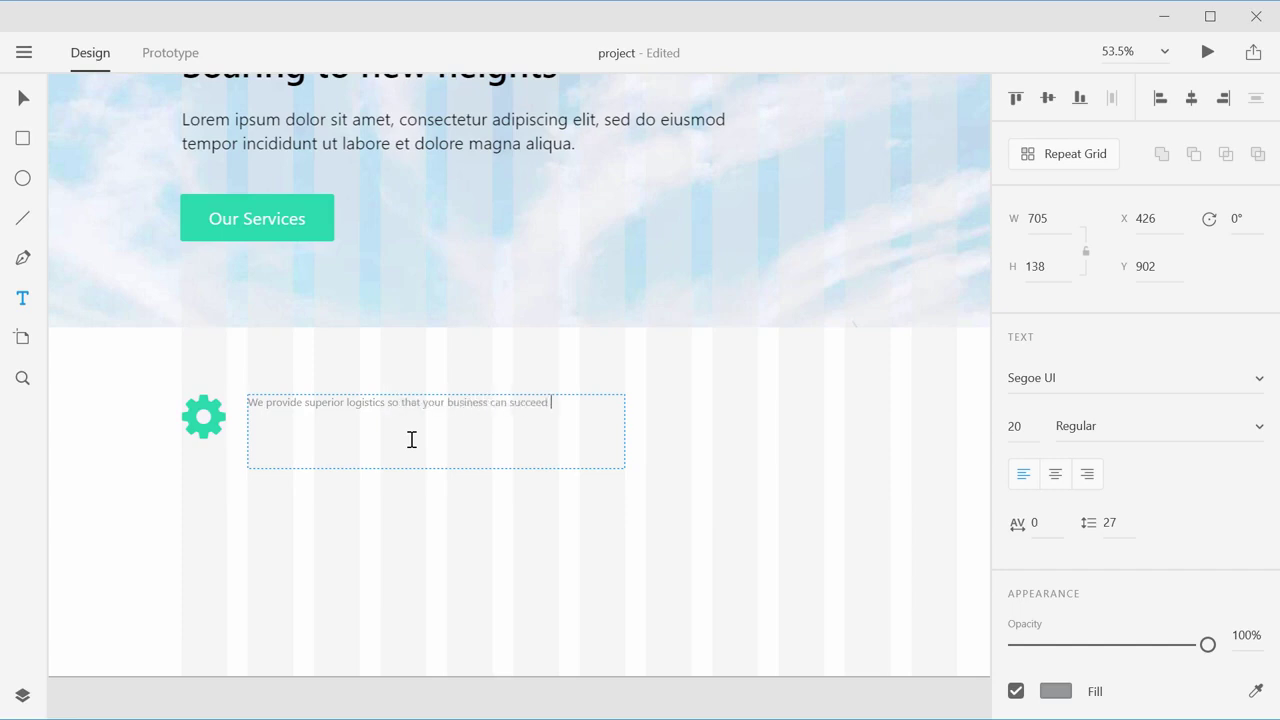
pyautogui.write('ld.')
# Step: Raise the logistics text's font size to 39 and extend its box to a height of about 163
pyautogui.moveTo(278, 416); pyautogui.dragTo(250, 403)
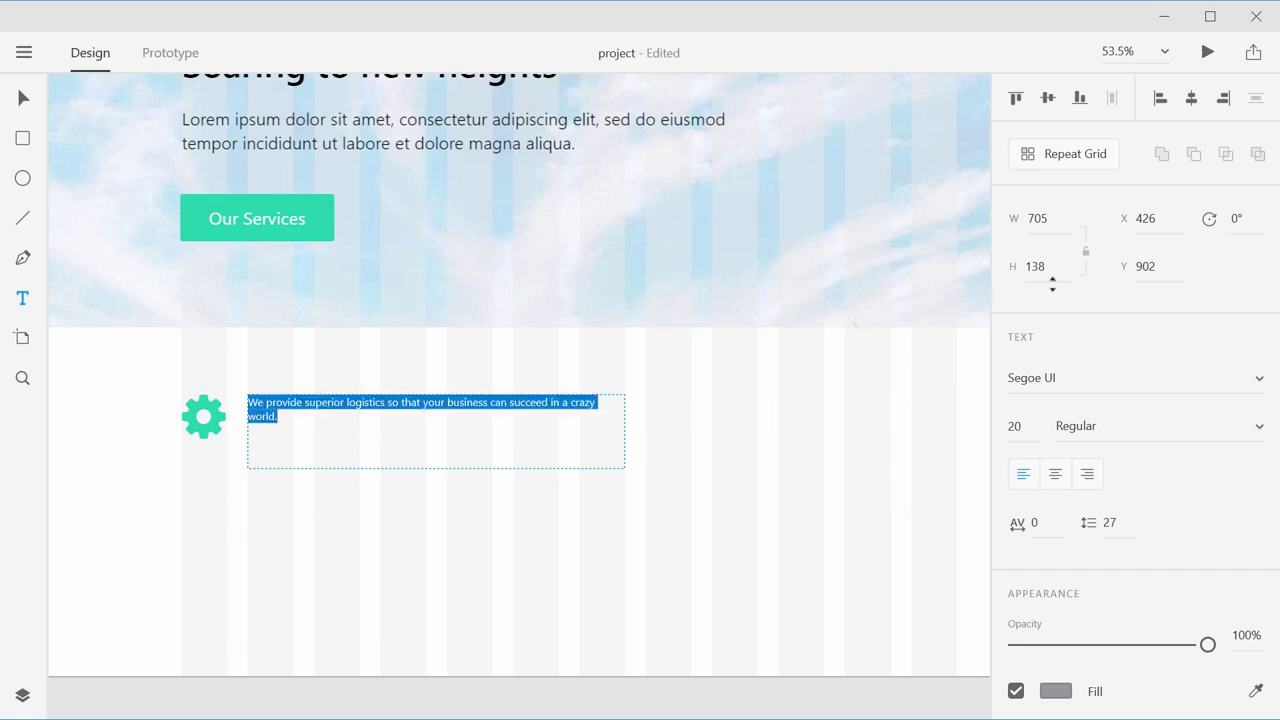
pyautogui.click(1015, 426)
pyautogui.write('31')
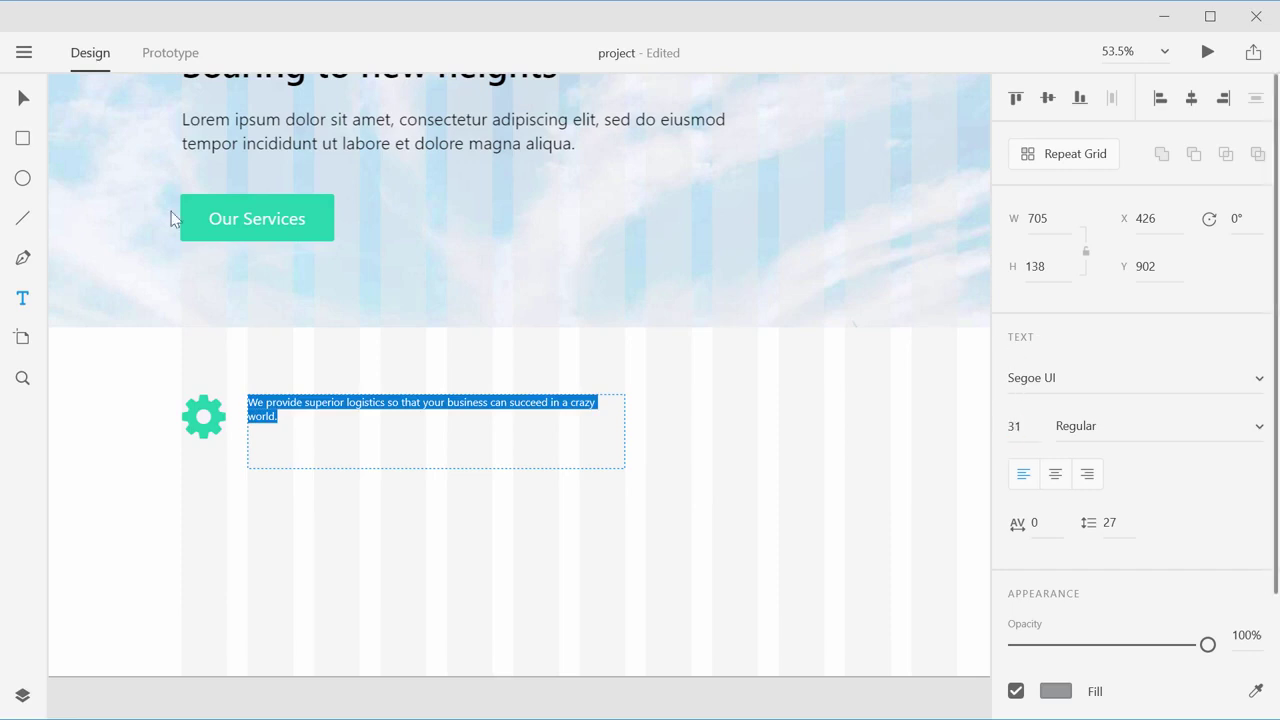
pyautogui.click(22, 100)
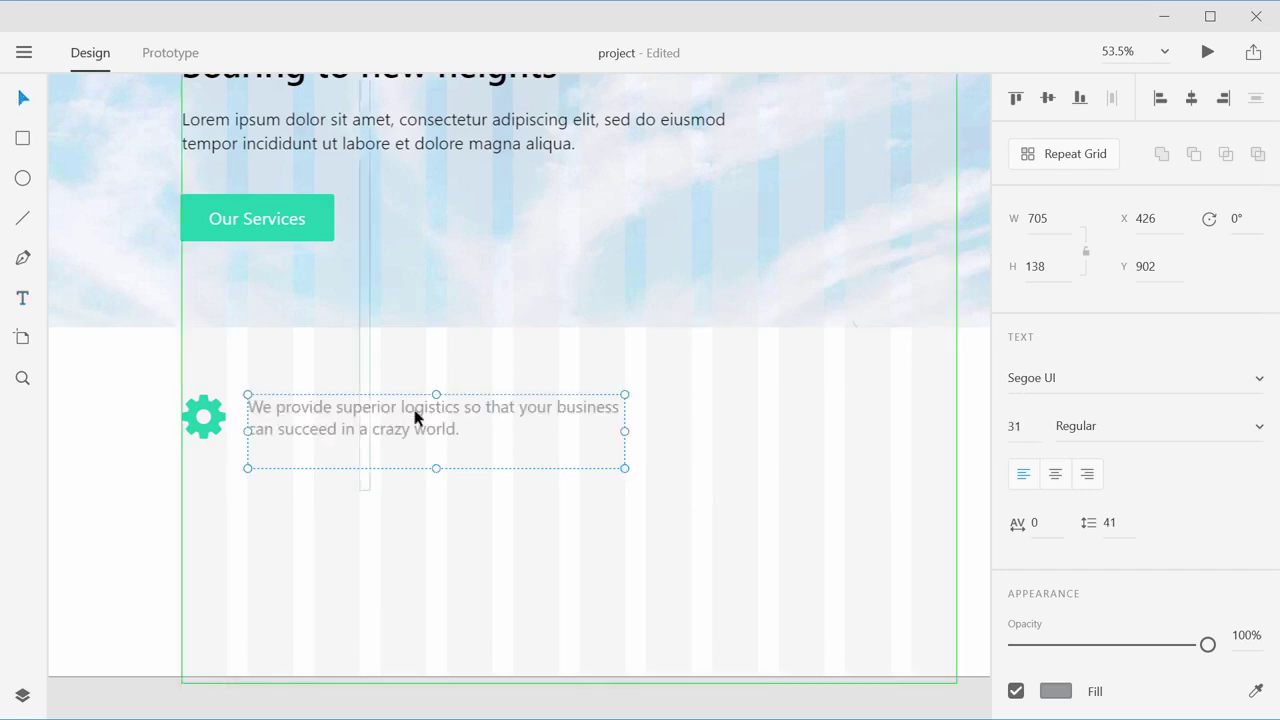
pyautogui.click(1015, 426)
pyautogui.press('Up')
pyautogui.press('Up')
pyautogui.press('Up')
pyautogui.press('Up')
pyautogui.press('Up')
pyautogui.press('Up')
pyautogui.press('Up')
pyautogui.press('Up')
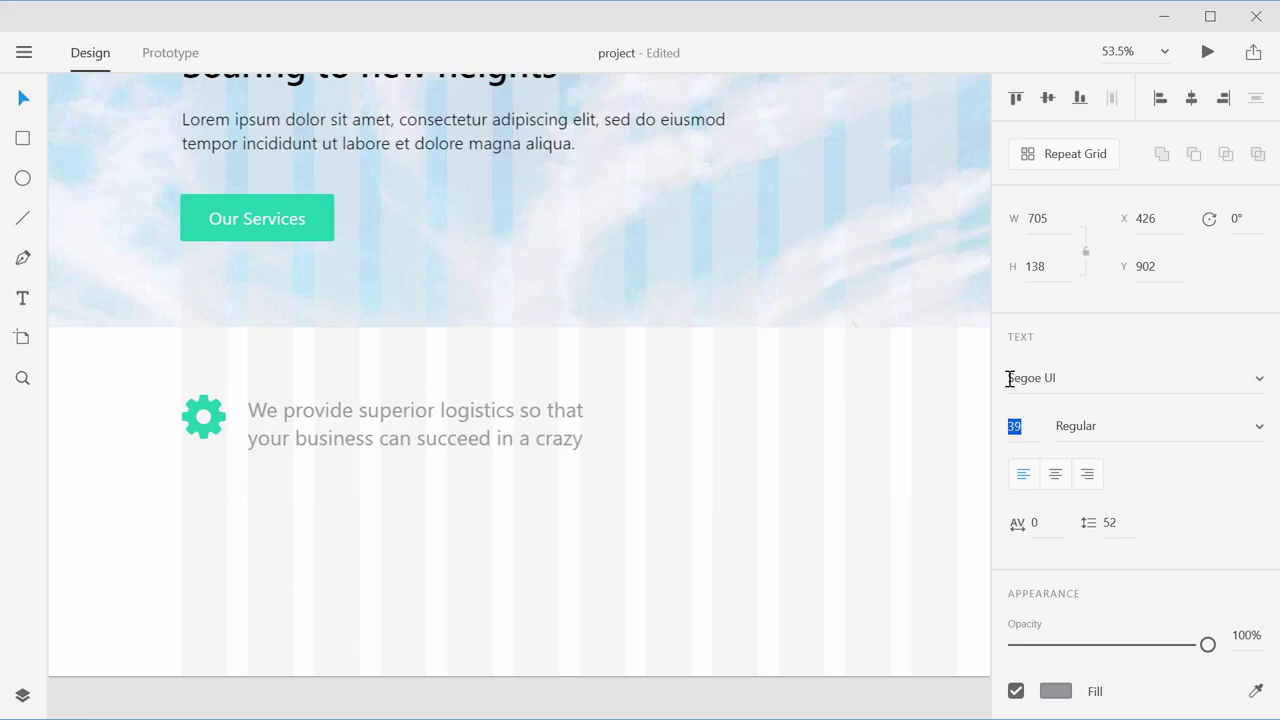
pyautogui.press('Return')
pyautogui.moveTo(434, 470); pyautogui.dragTo(434, 482)
# Step: Change the logistics text's fill to black and its font weight to Bold
pyautogui.click(1057, 691)
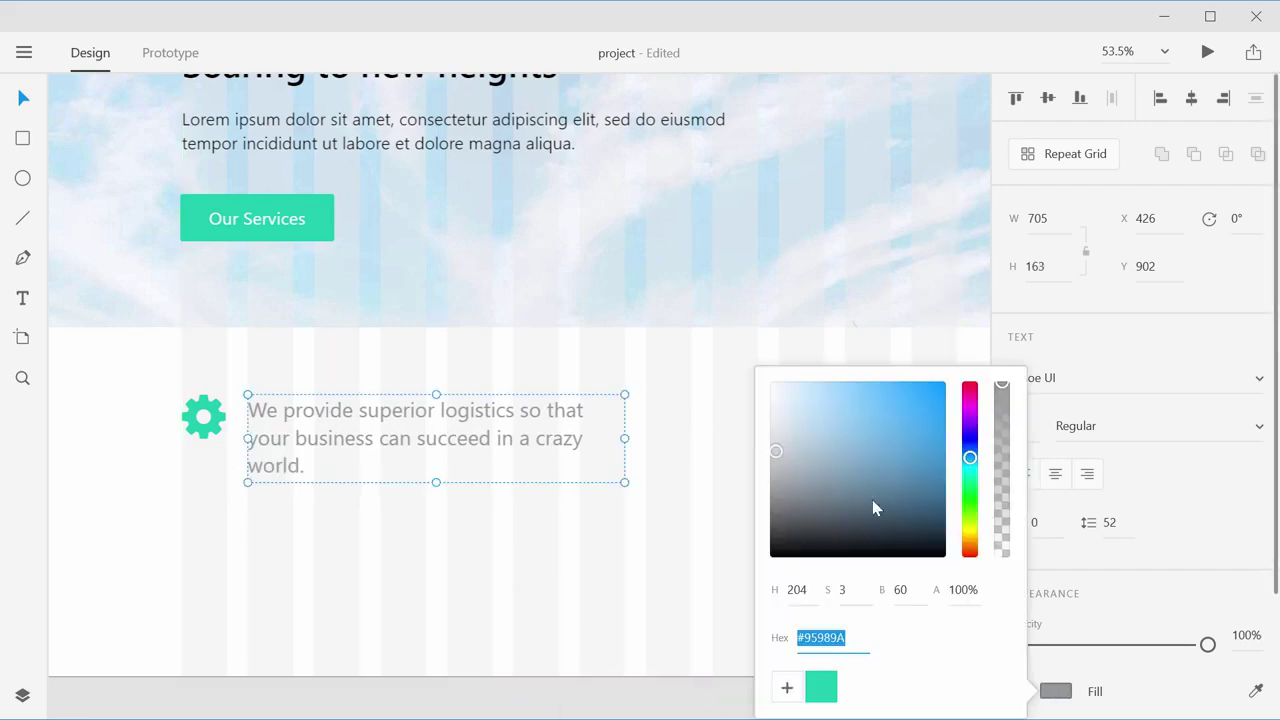
pyautogui.moveTo(872, 499); pyautogui.dragTo(727, 604)
pyautogui.click(1140, 614)
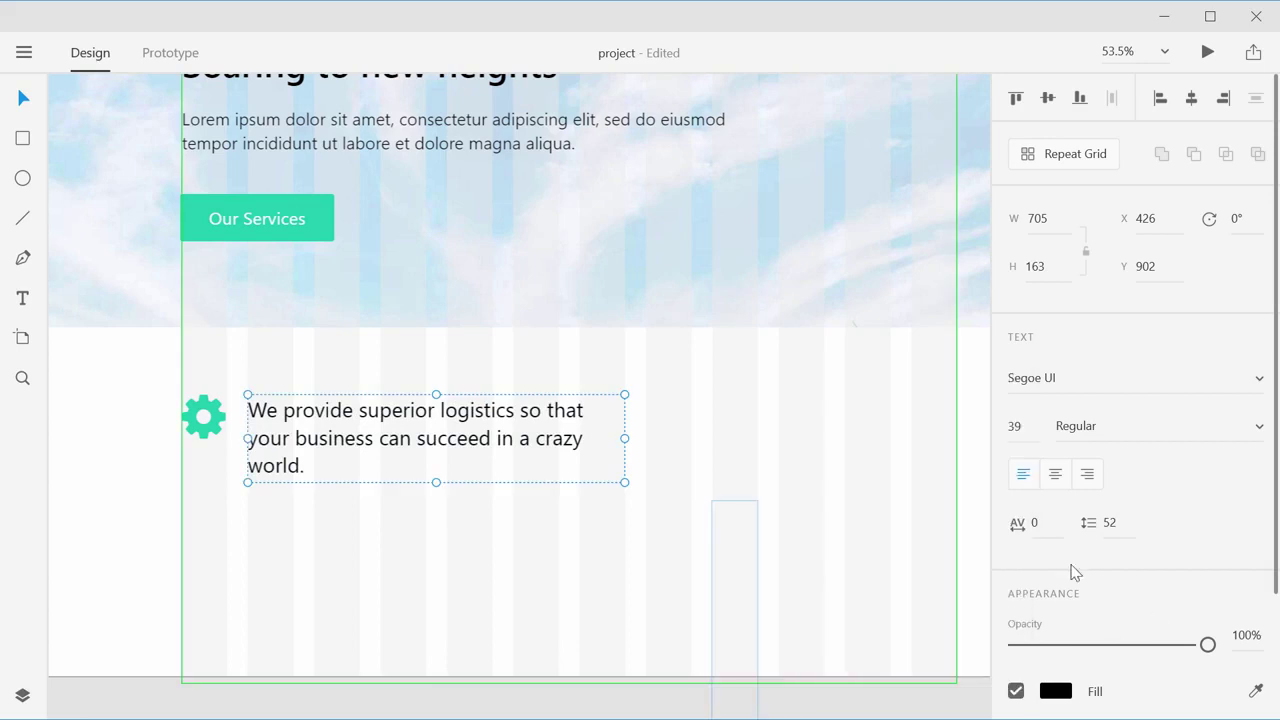
pyautogui.click(1259, 427)
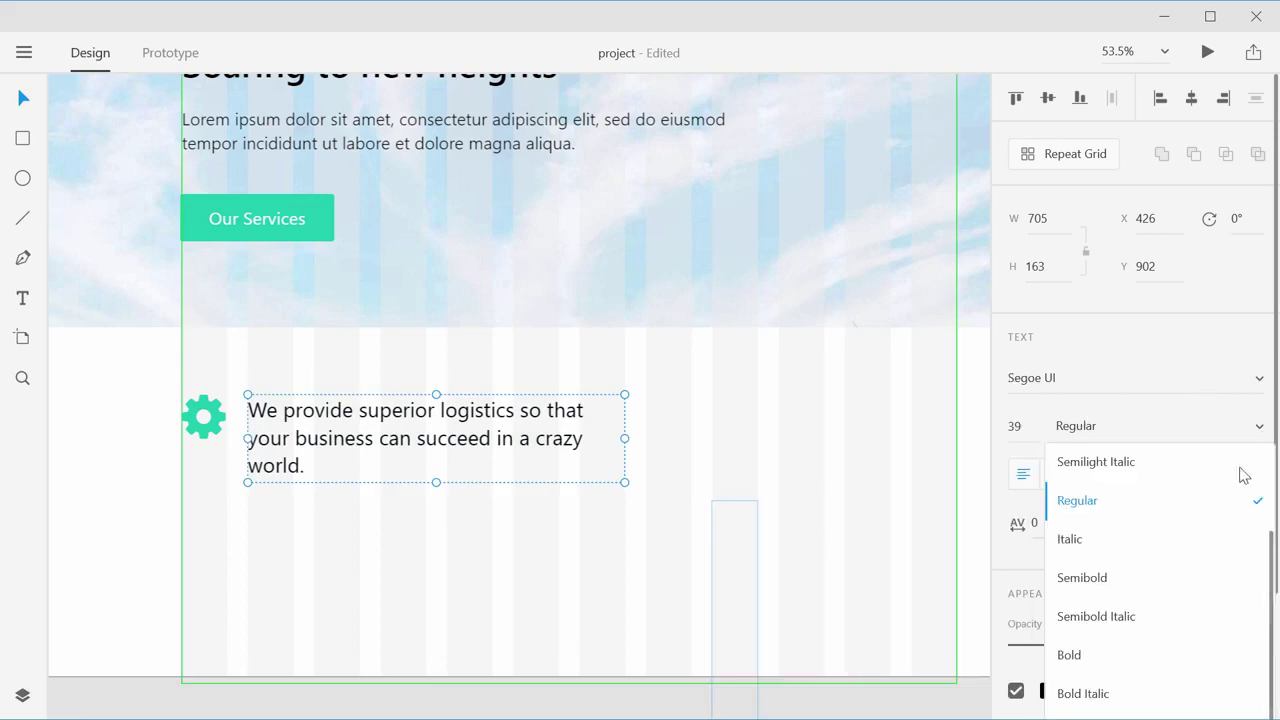
pyautogui.click(1155, 660)
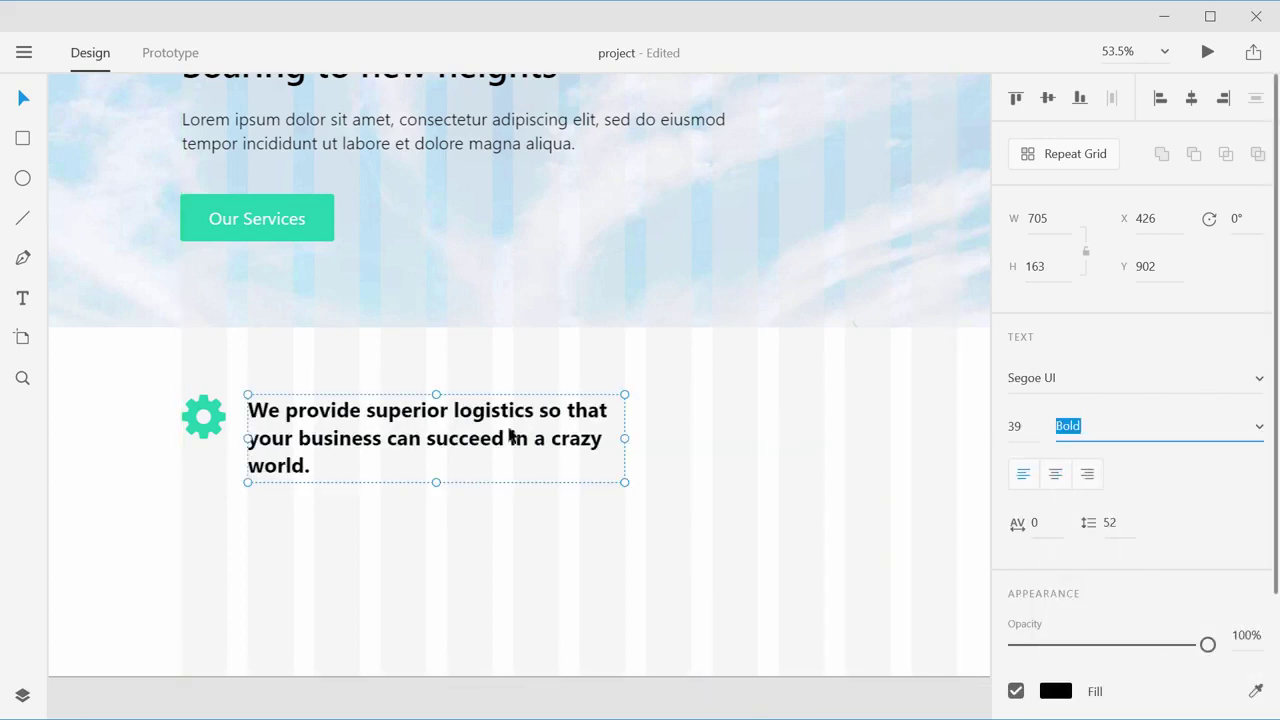
# Step: Nudge the logistics text up to Y 893 to line up with the cog icon, then deselect it
pyautogui.press('Up')
pyautogui.press('Up')
pyautogui.press('Up')
pyautogui.press('Up')
pyautogui.press('Up')
pyautogui.press('Up')
pyautogui.press('Up')
pyautogui.press('Up')
pyautogui.press('Up')
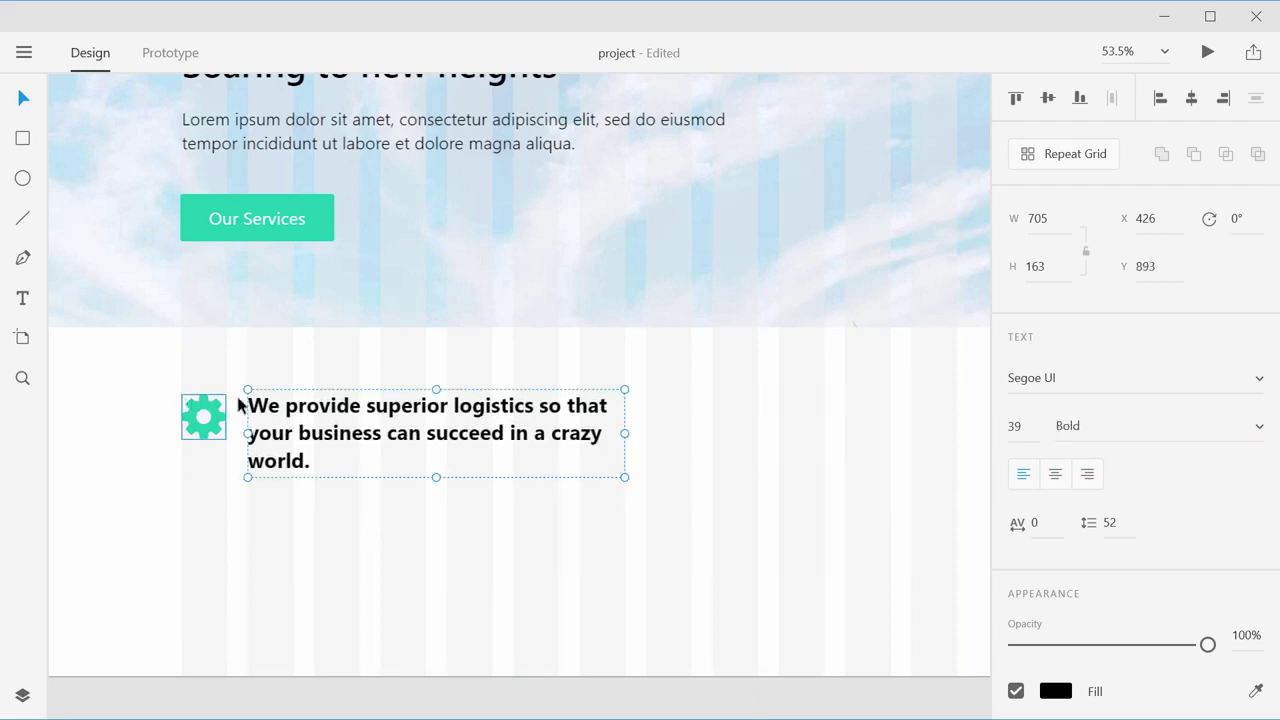
pyautogui.press('Down')
pyautogui.press('Up')
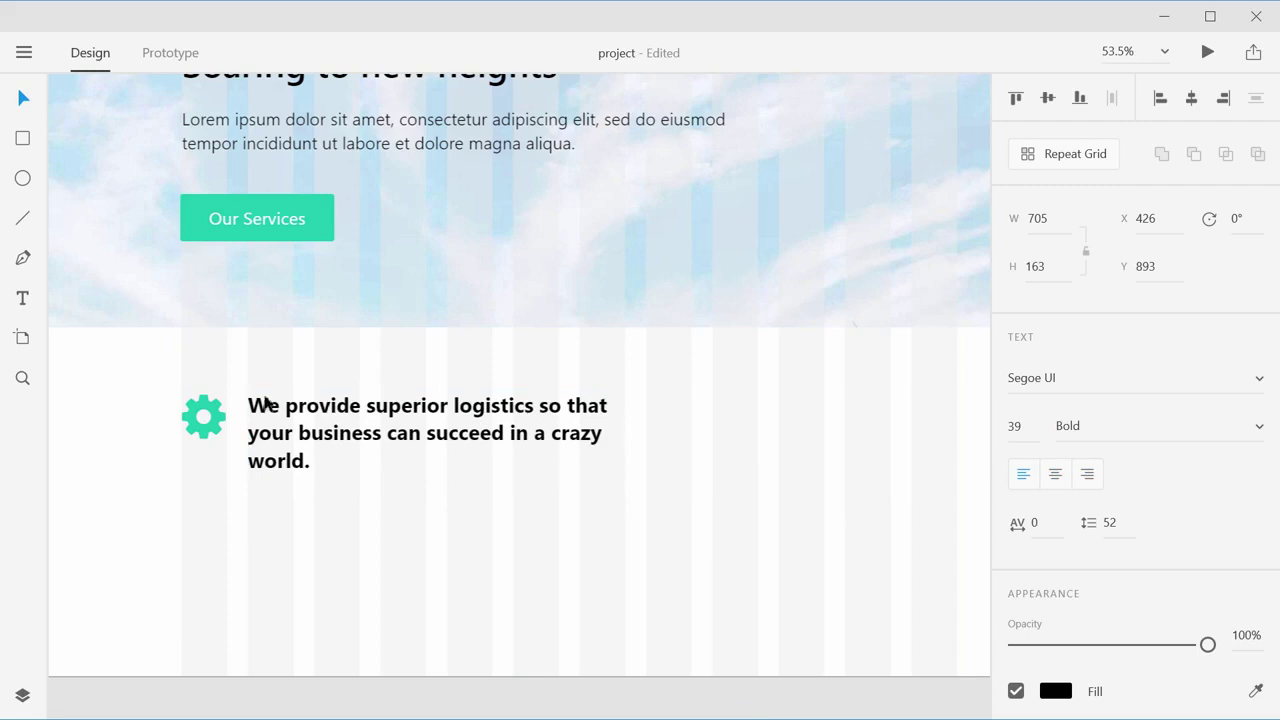
pyautogui.click(150, 374)
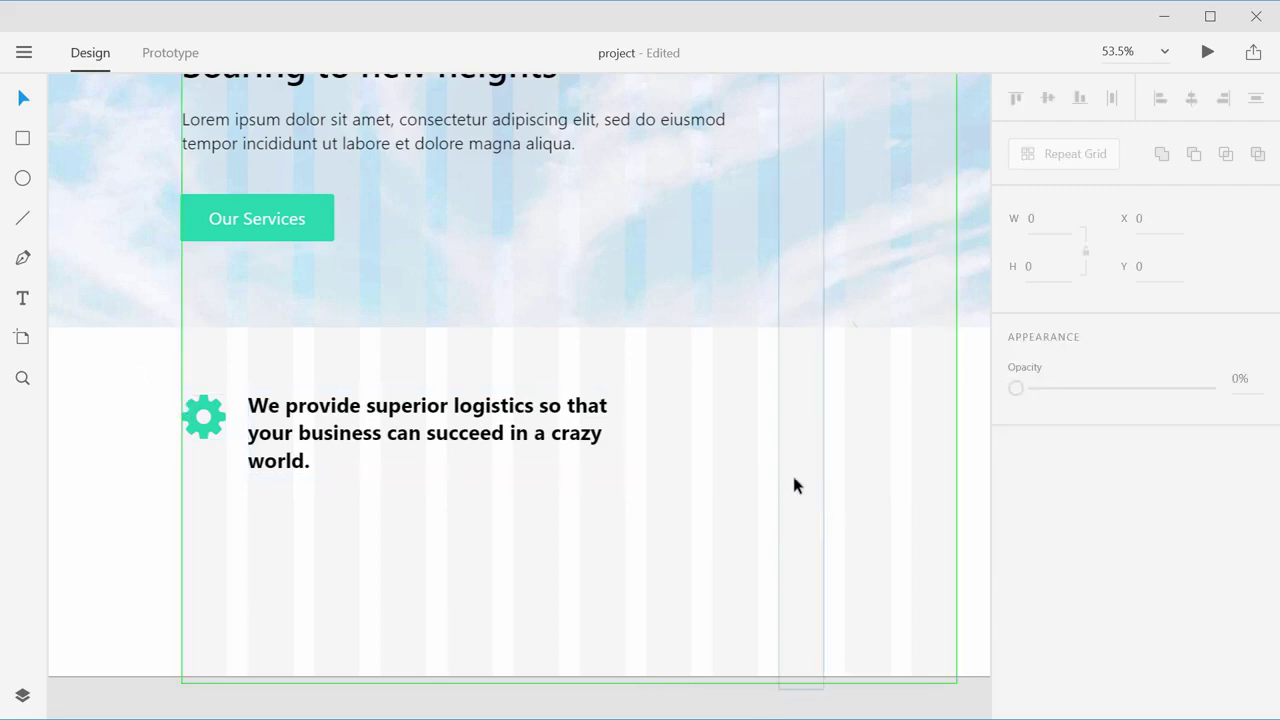
# Step: Narrow the logistics text box to a width of about 583 and deselect it
pyautogui.moveTo(734, 466); pyautogui.dragTo(686, 449)
pyautogui.click(530, 388)
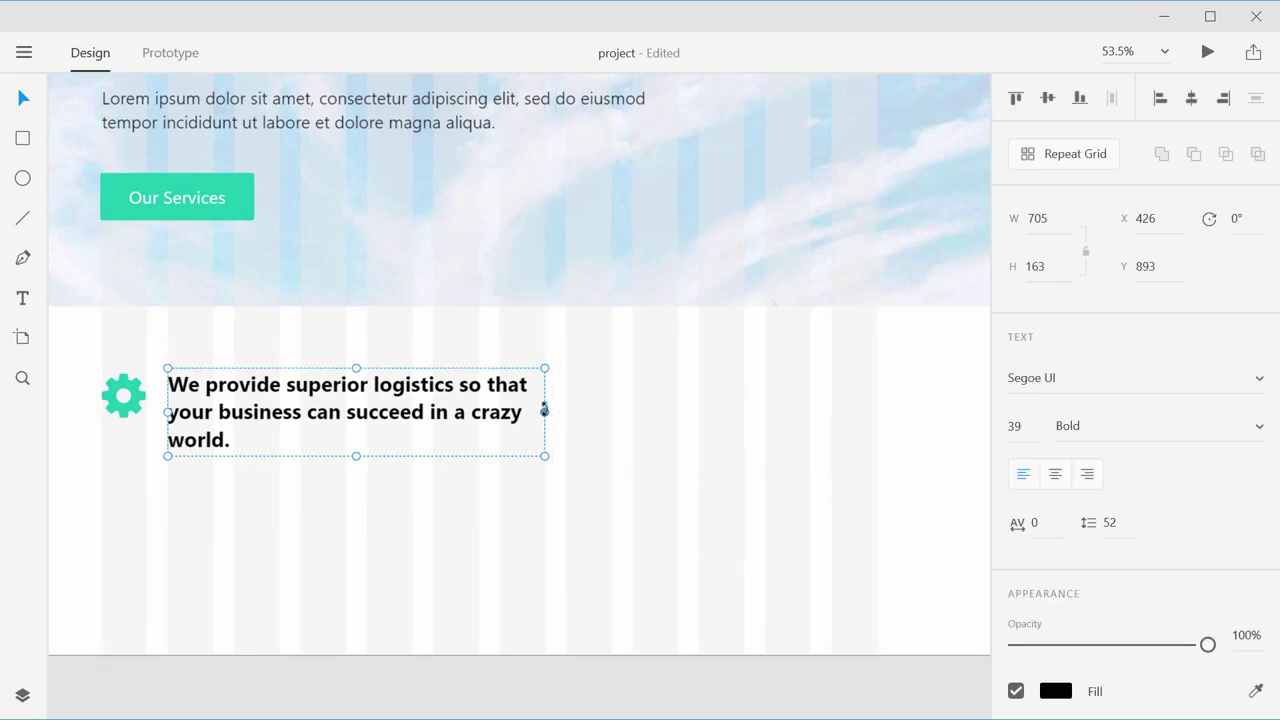
pyautogui.moveTo(544, 409); pyautogui.dragTo(480, 408)
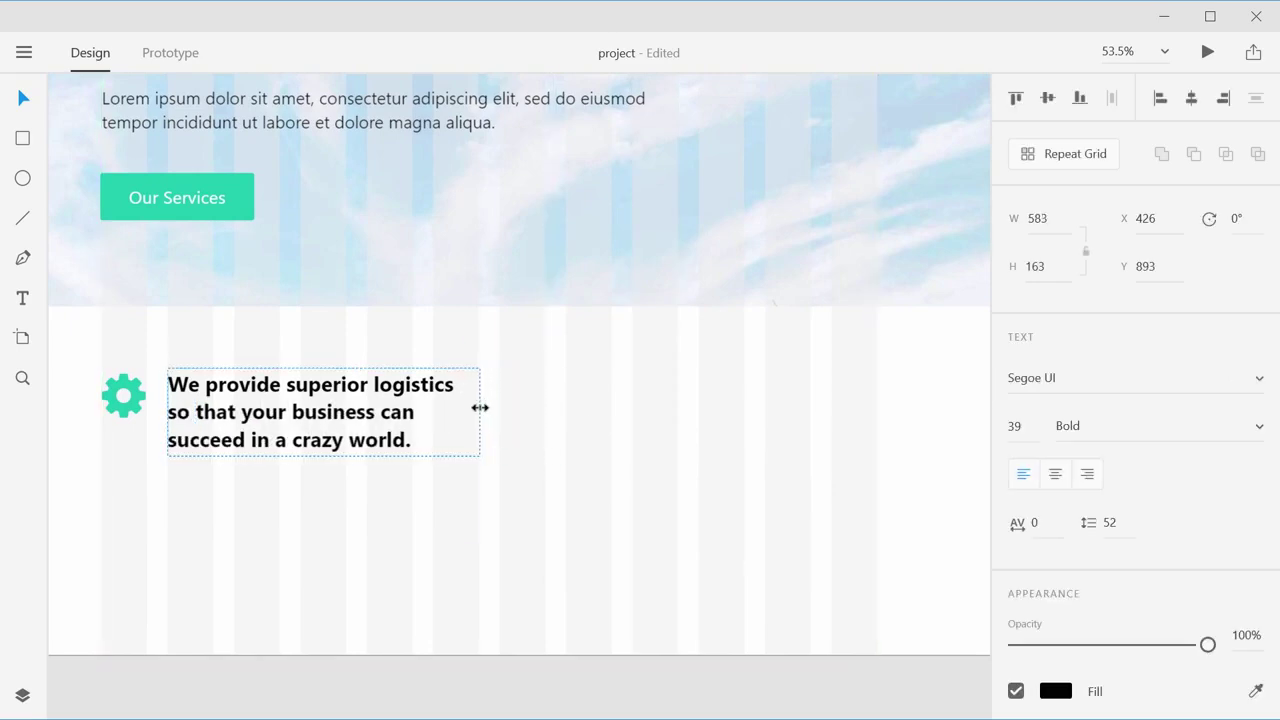
pyautogui.click(90, 470)
# Step: Duplicate the logistics text beside the original at X 1049, Y 893 and widen the copy's box to about 702
pyautogui.click(23, 298)
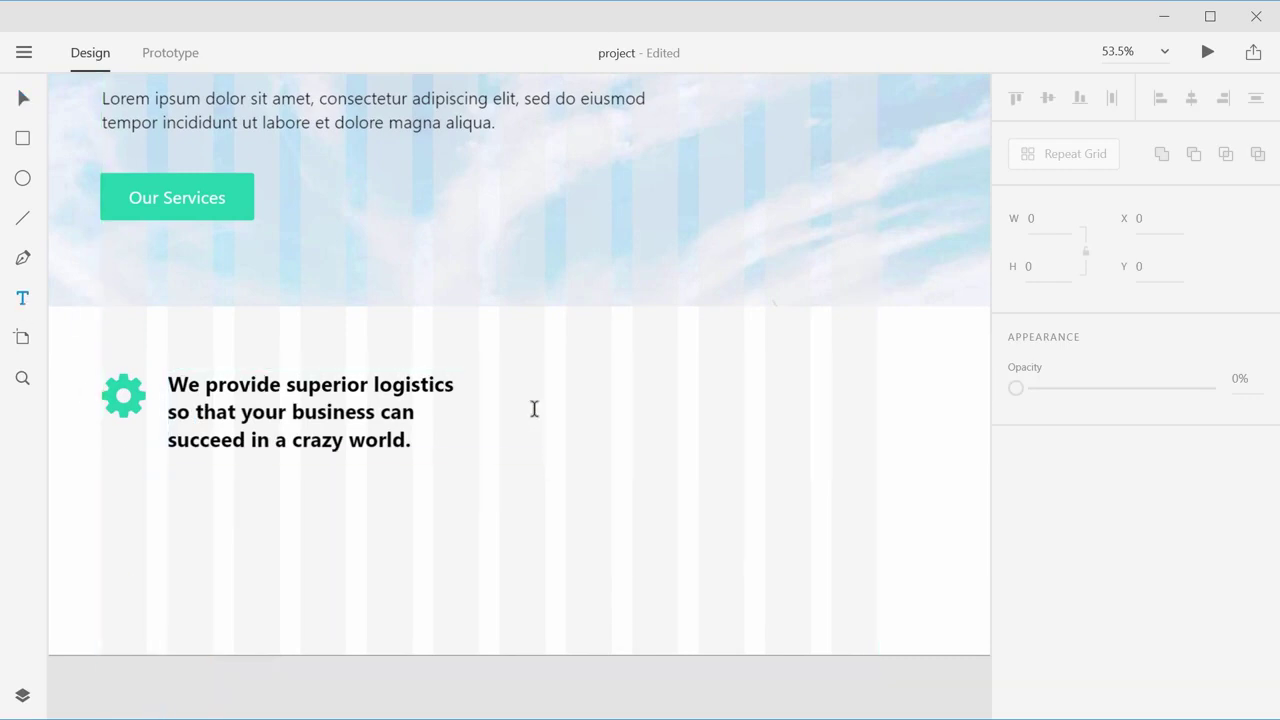
pyautogui.click(23, 98)
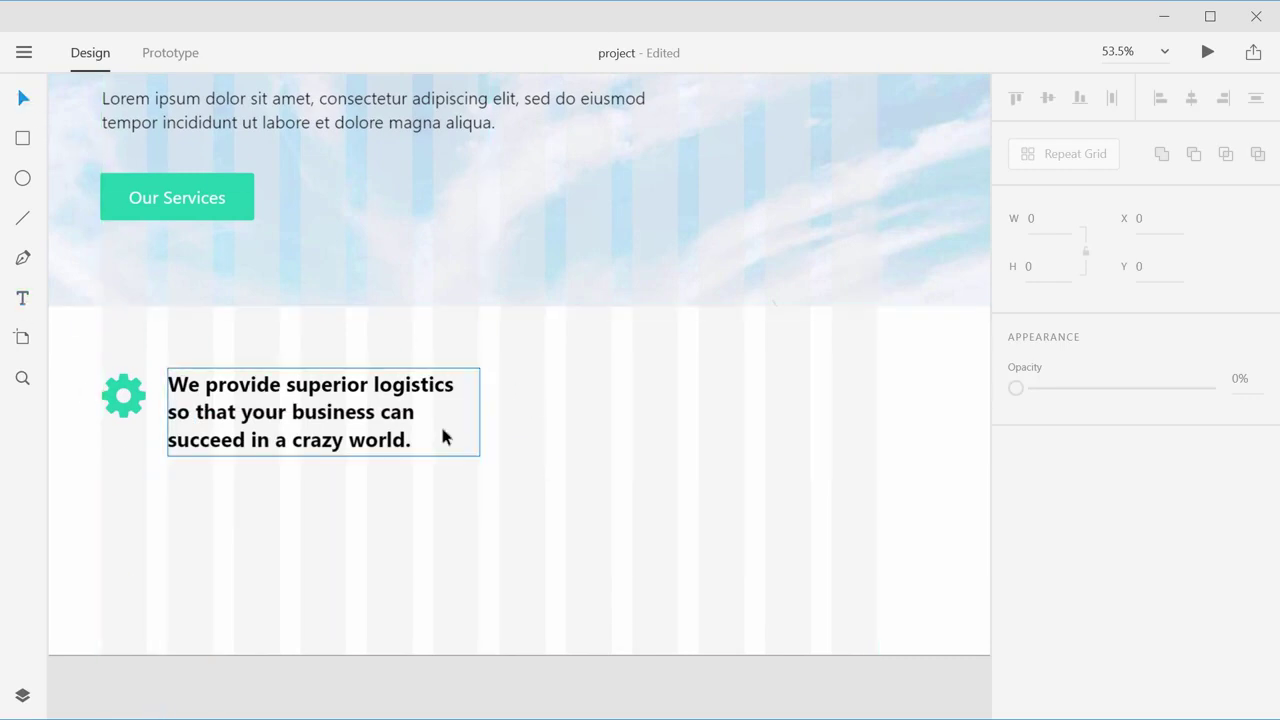
pyautogui.click(347, 419)
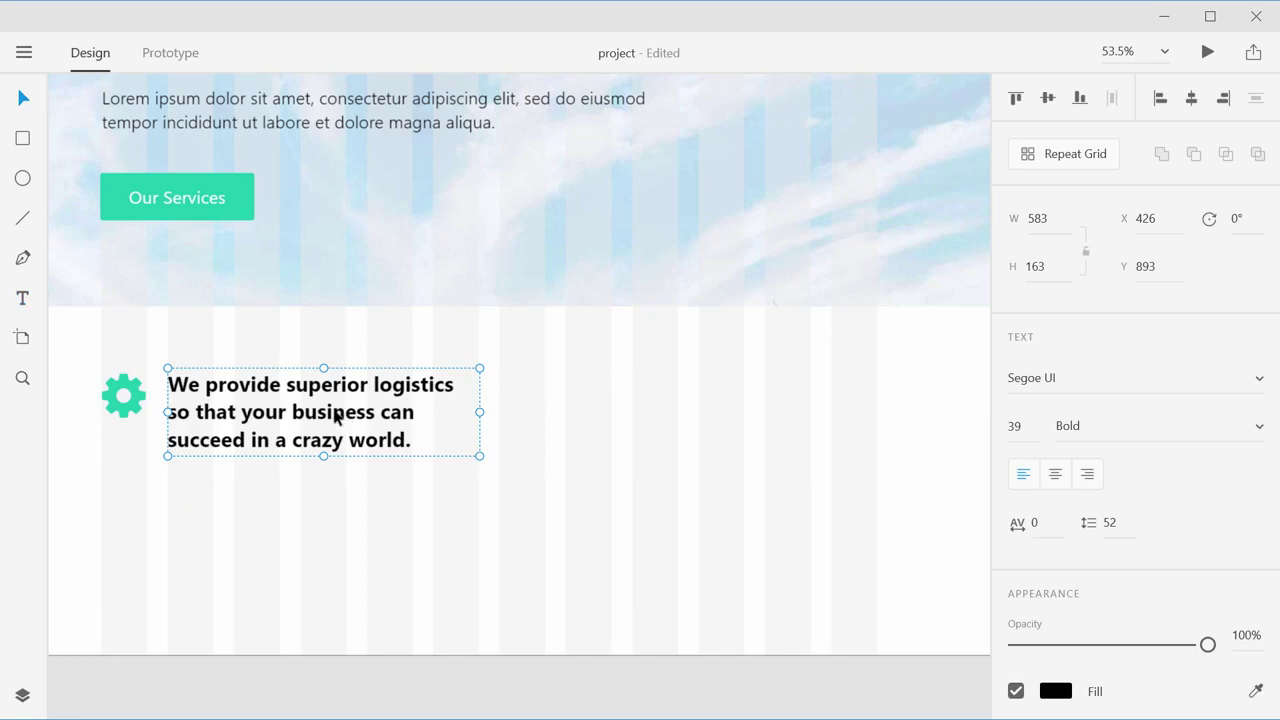
pyautogui.moveTo(323, 414); pyautogui.dragTo(655, 413)
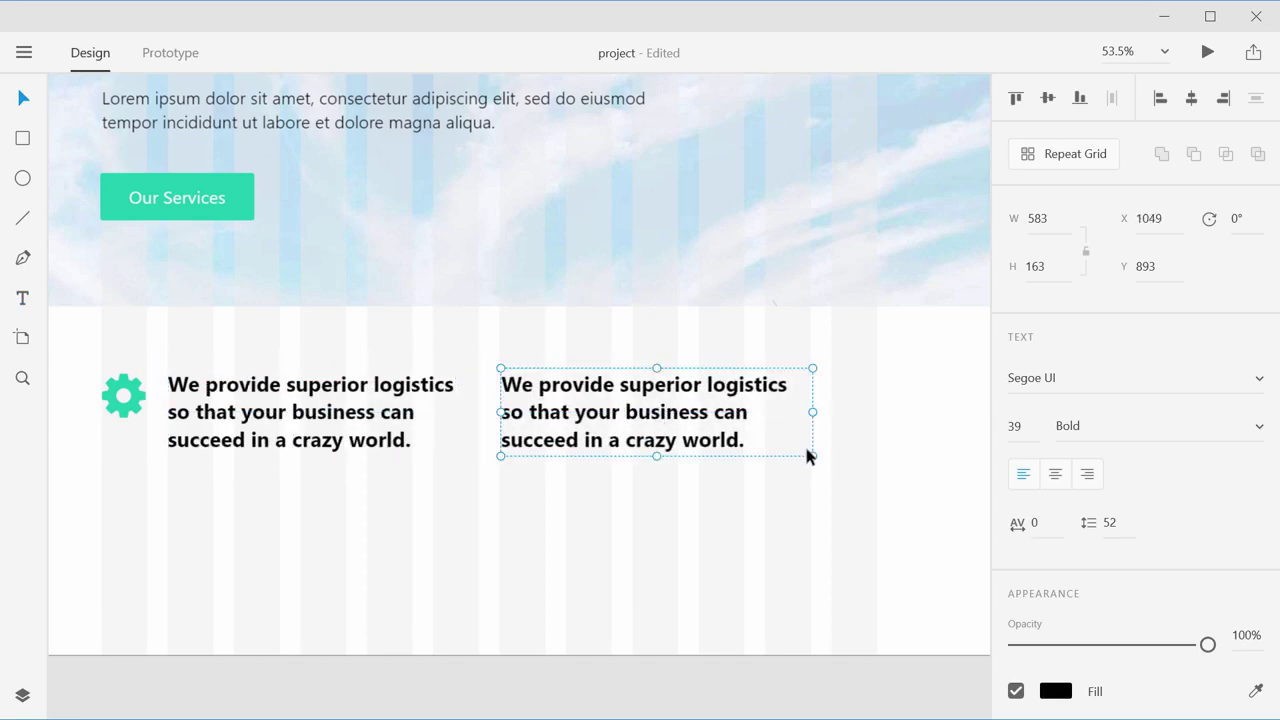
pyautogui.moveTo(813, 456); pyautogui.dragTo(876, 456)
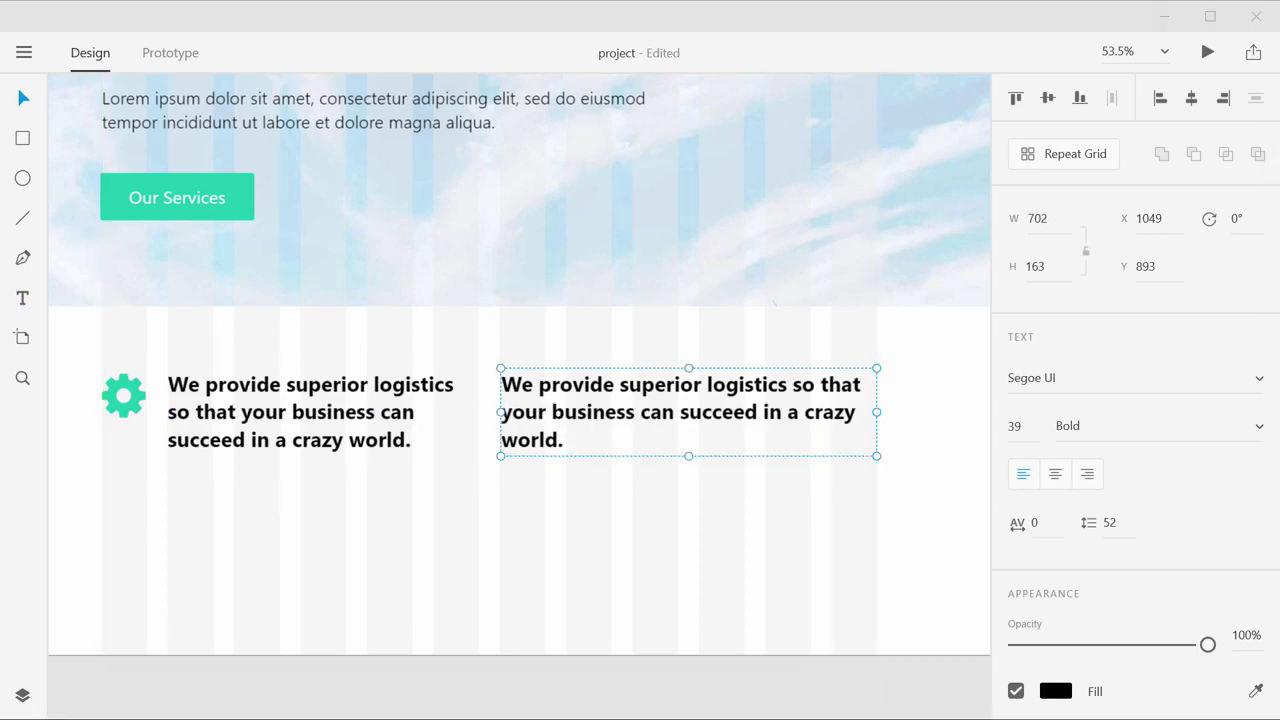
# Step: Replace the copied text with placeholder copy running from "Lorem ipsum dolor sit amet" to "Ut enim ad minim veniam."
pyautogui.doubleClick(644, 411)
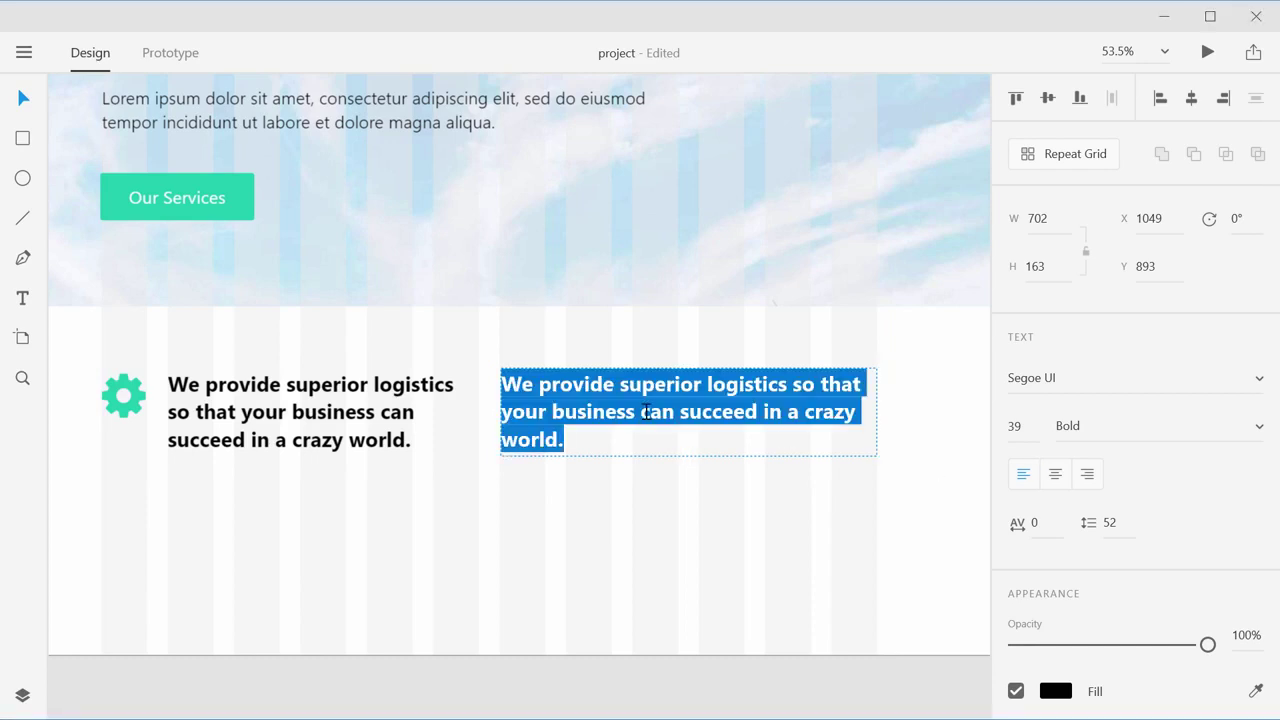
pyautogui.write('Lorem ipsum dolor sit amet, consectetur adipiscing elit, sed do eiusmod tempor incididunt ut labore et dolore magna aliqua. Ut enim ad minim veniam.')
pyautogui.hotkey('ctrl', 'a')
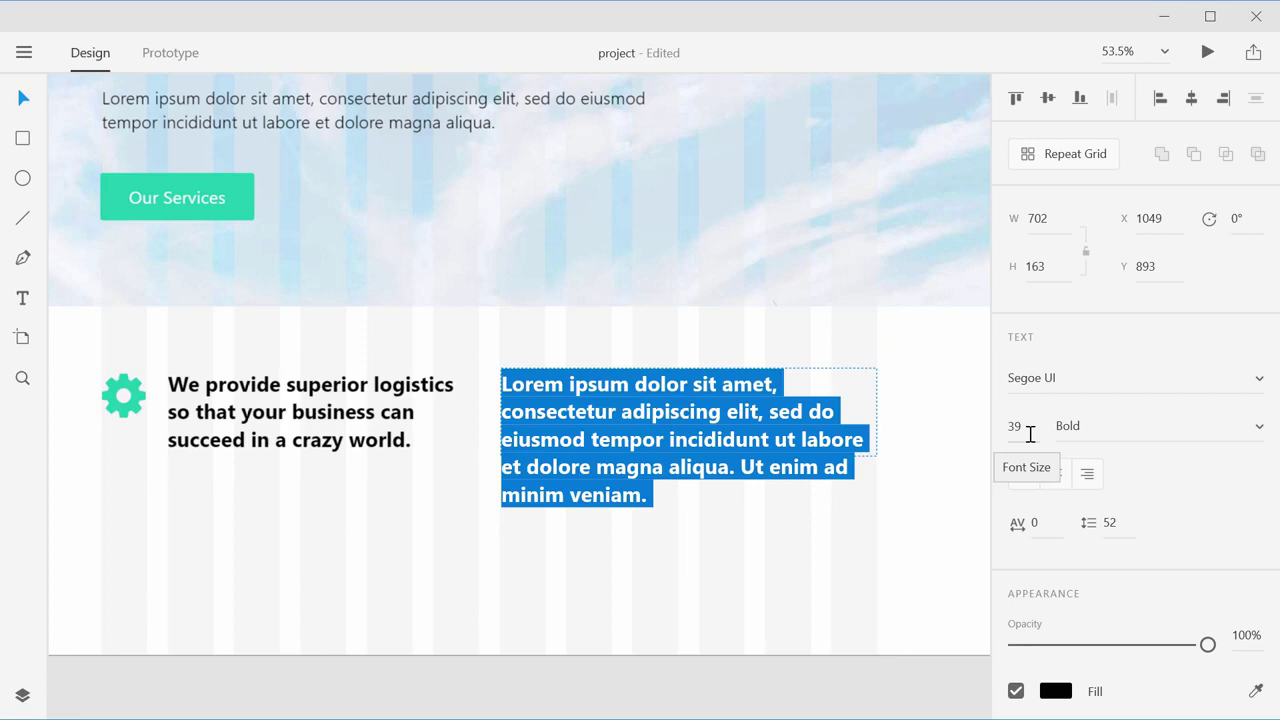
# Step: Check the hero paragraph's text settings and set the lorem ipsum copy's font size to 33 to match
pyautogui.click(122, 117)
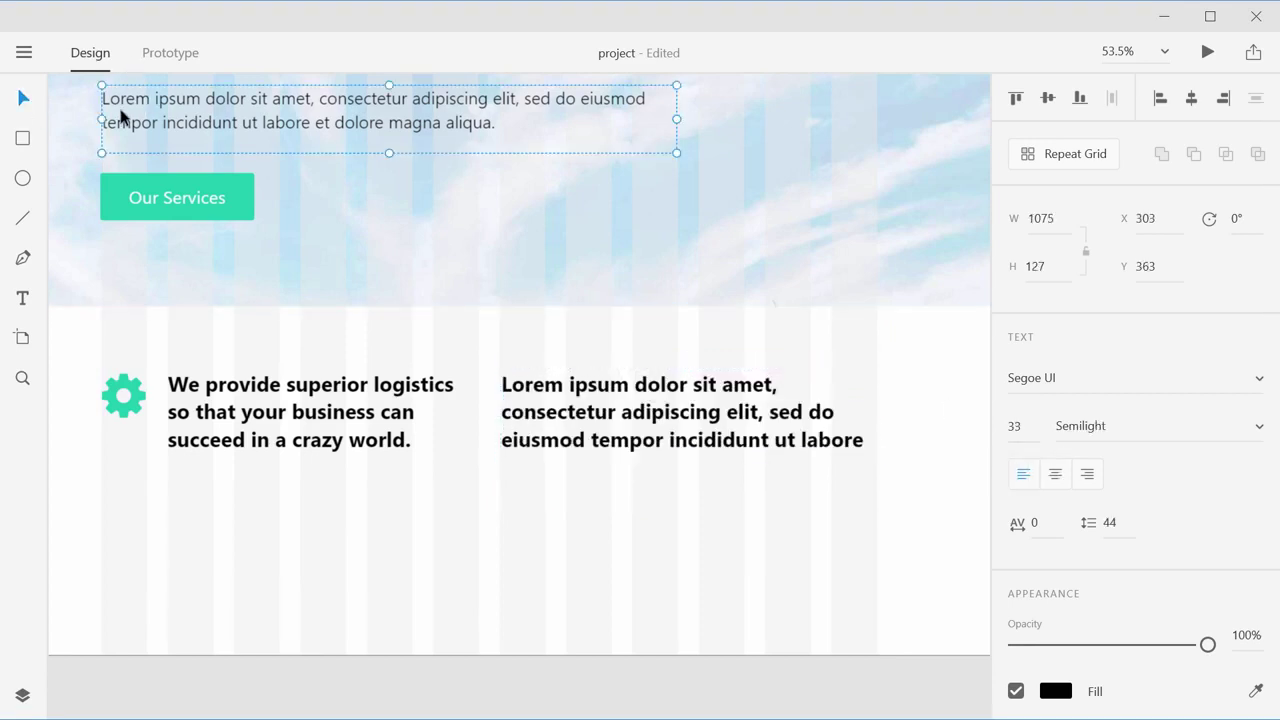
pyautogui.click(632, 432)
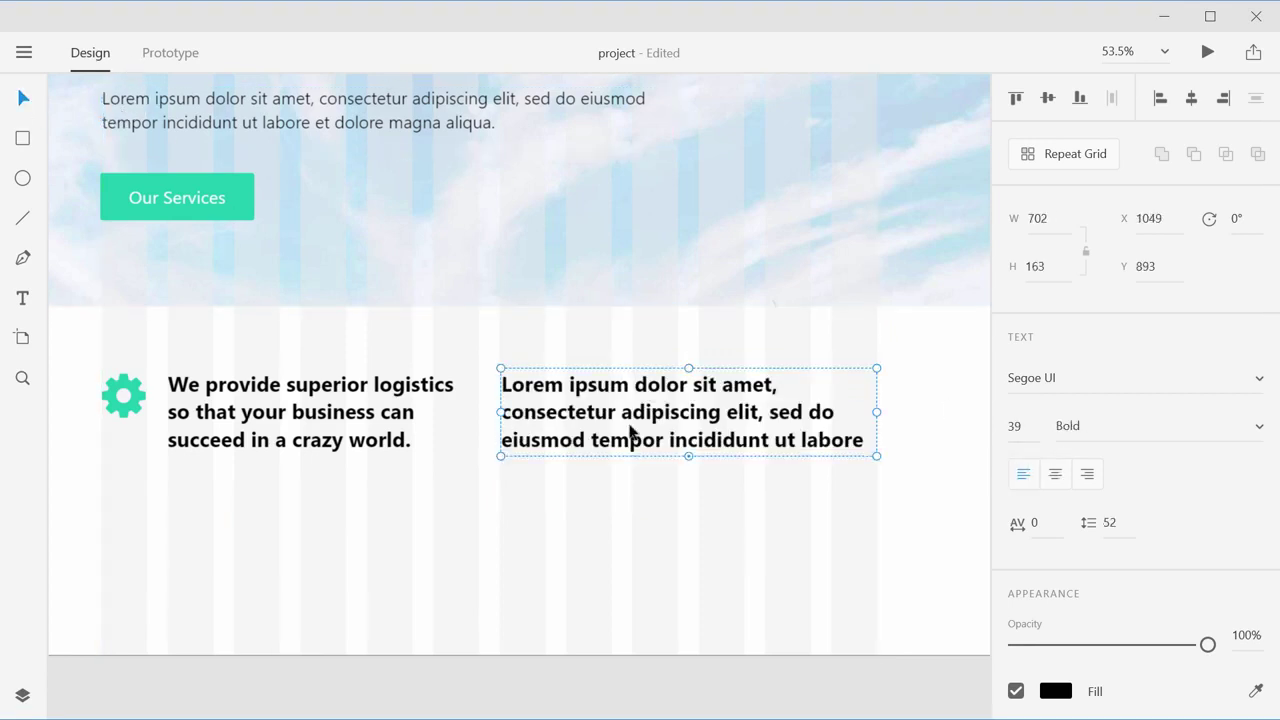
pyautogui.click(1030, 428)
pyautogui.write('33')
pyautogui.press('Return')
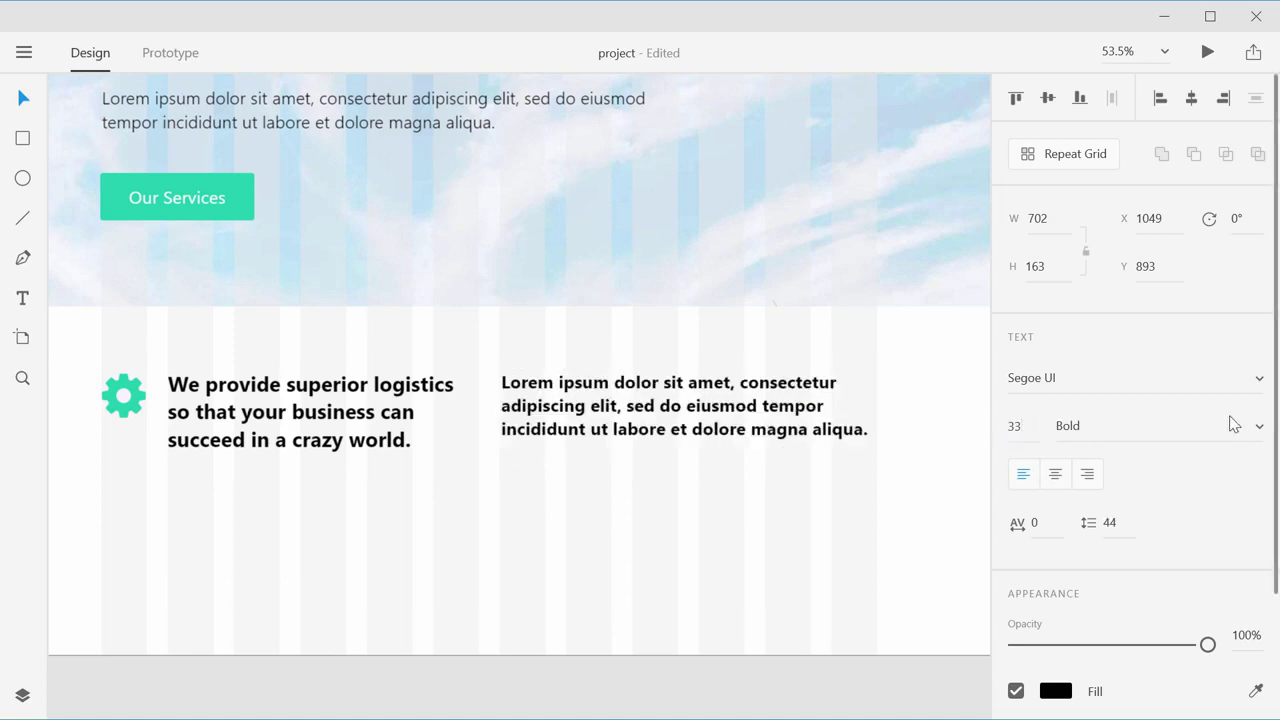
# Step: Change the font weight of the Lorem ipsum paragraph beside the logistics heading to Light
pyautogui.click(1259, 427)
pyautogui.scroll(3, 1202, 497)
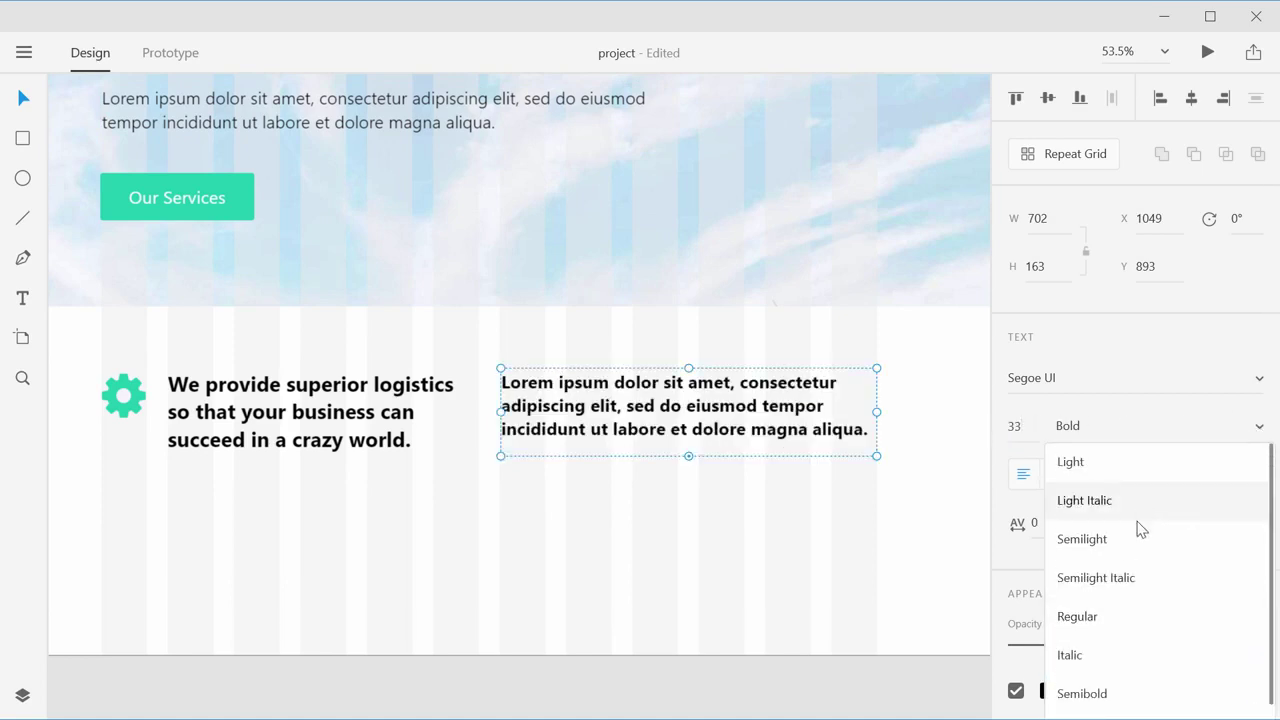
pyautogui.click(1120, 463)
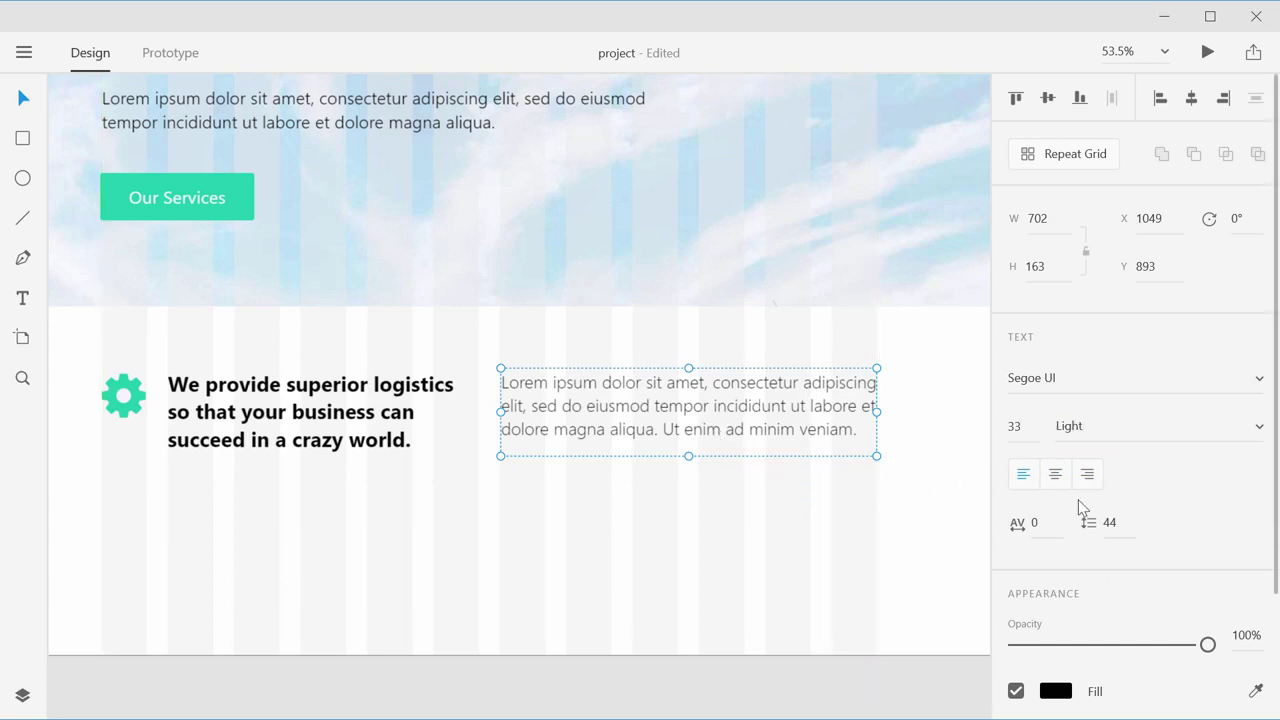
# Step: Increase the line spacing of the Lorem ipsum paragraph beside the logistics heading to 55
pyautogui.click(1116, 520)
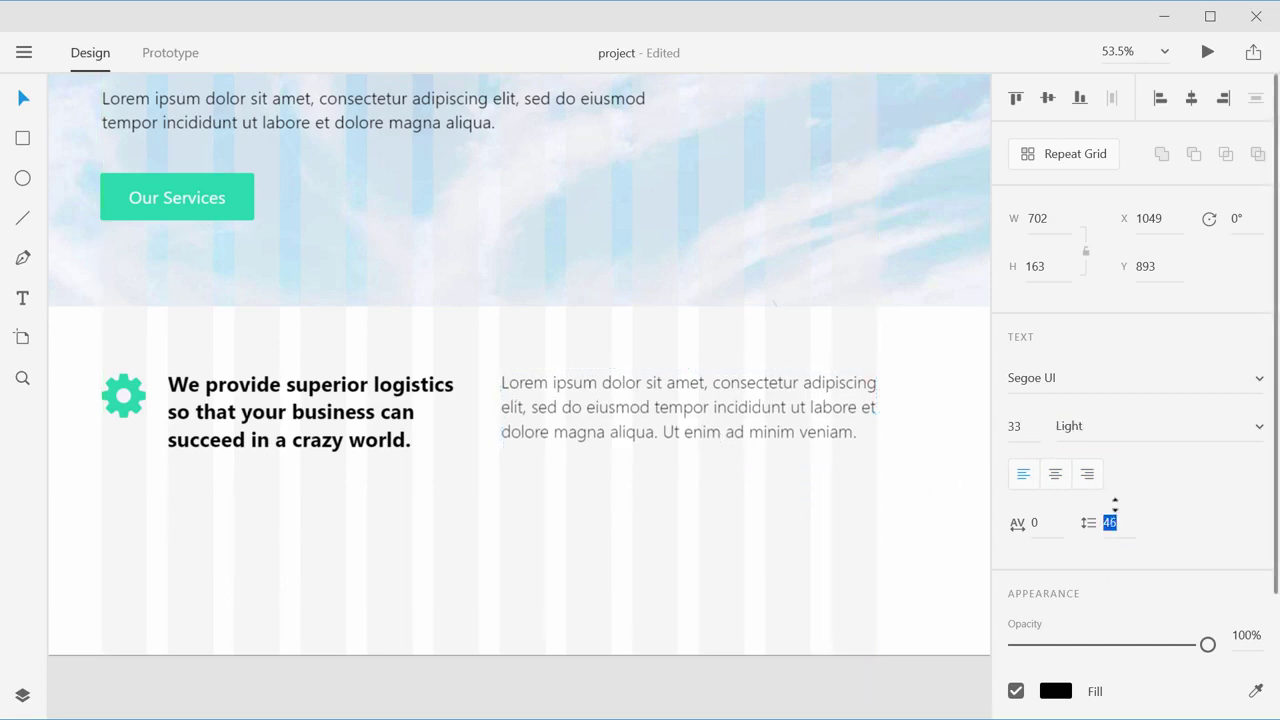
pyautogui.press('Up')
pyautogui.press('Up')
pyautogui.press('Up')
pyautogui.press('Up')
pyautogui.press('Up')
pyautogui.press('Up')
pyautogui.press('Up')
pyautogui.press('Up')
pyautogui.press('Up')
pyautogui.press('Up')
pyautogui.press('Up')
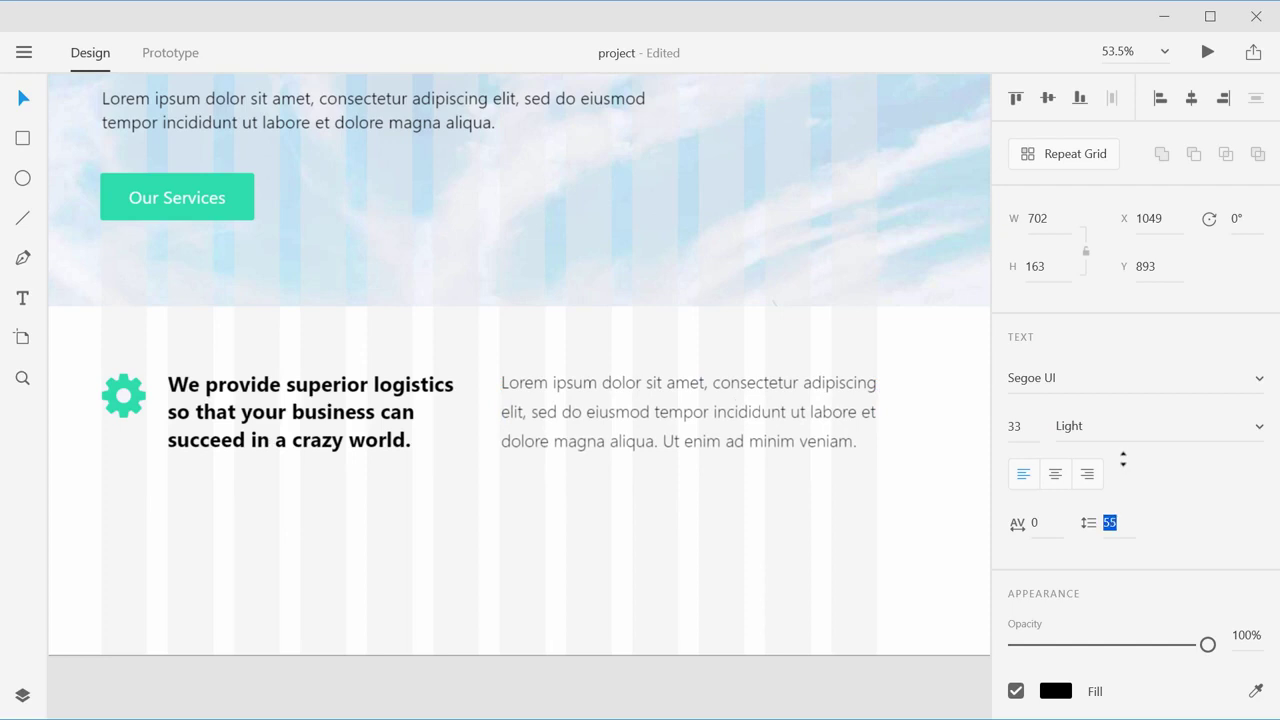
pyautogui.click(520, 402)
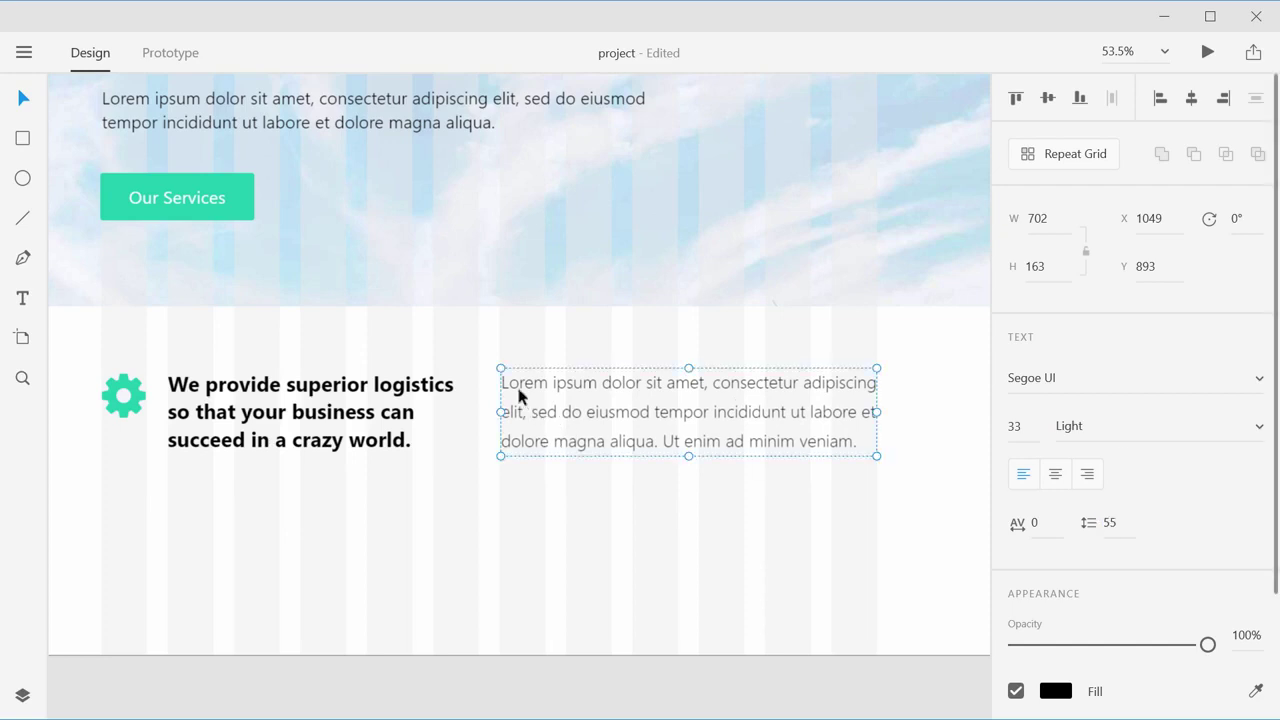
# Step: Hide the GRID layer so the column guides no longer cover the page design
pyautogui.click(920, 441)
pyautogui.click(105, 356)
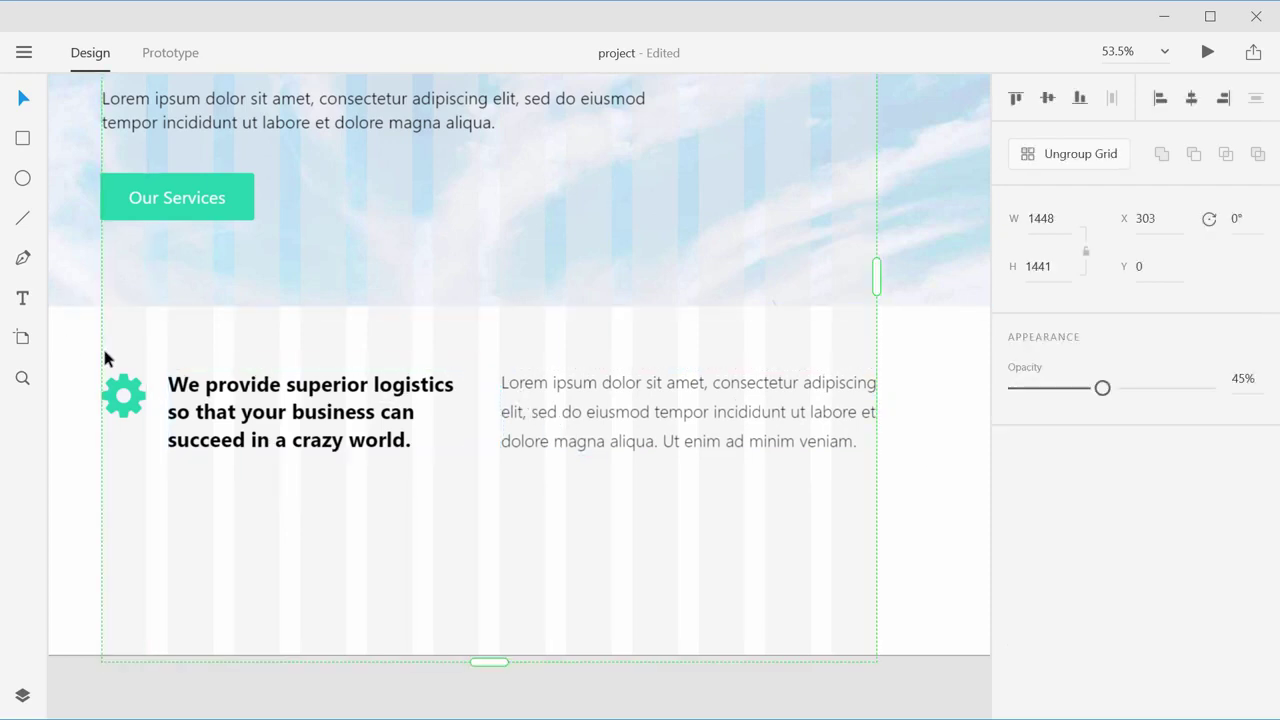
pyautogui.click(22, 692)
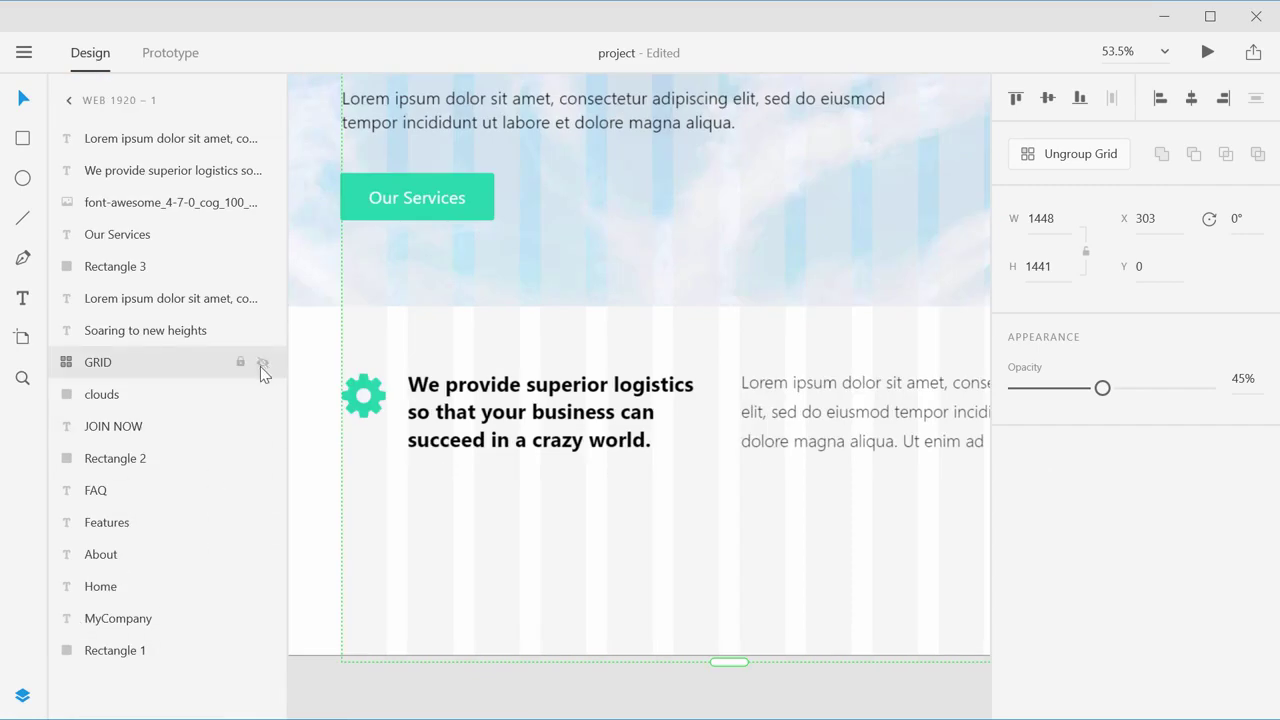
pyautogui.click(262, 363)
pyautogui.click(531, 513)
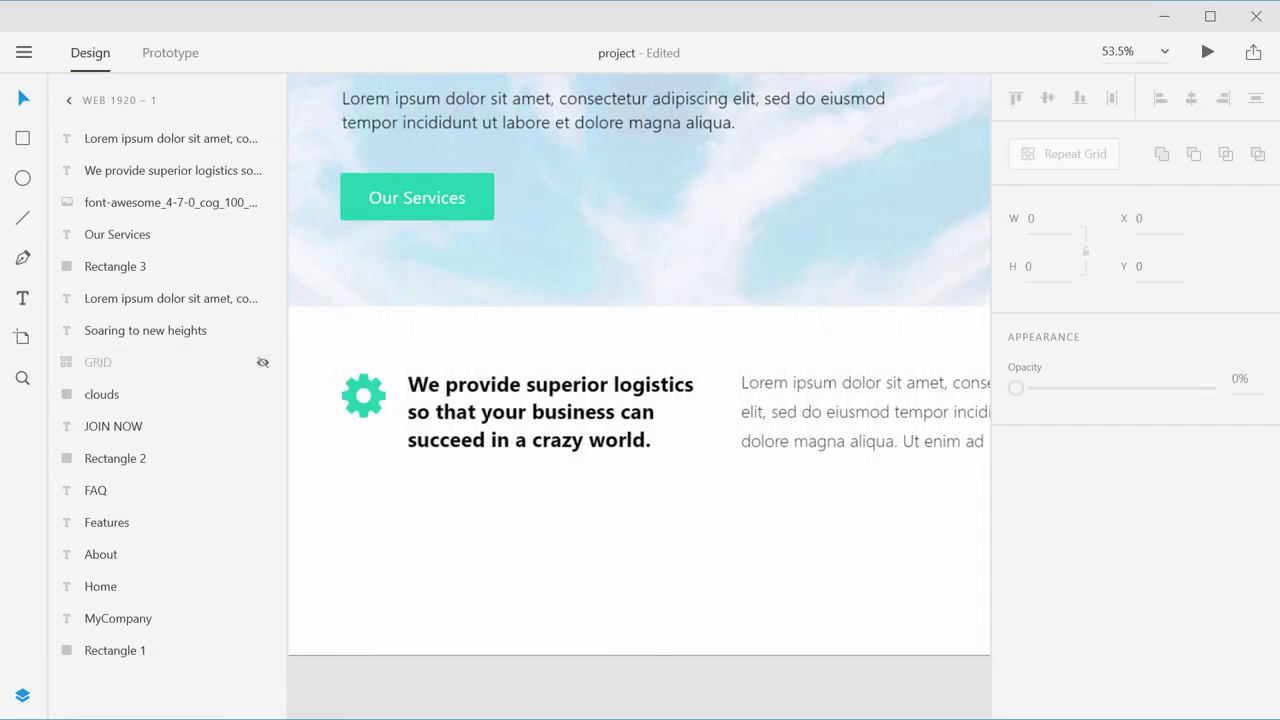
pyautogui.click(22, 695)
pyautogui.scroll(-3, 486, 485)
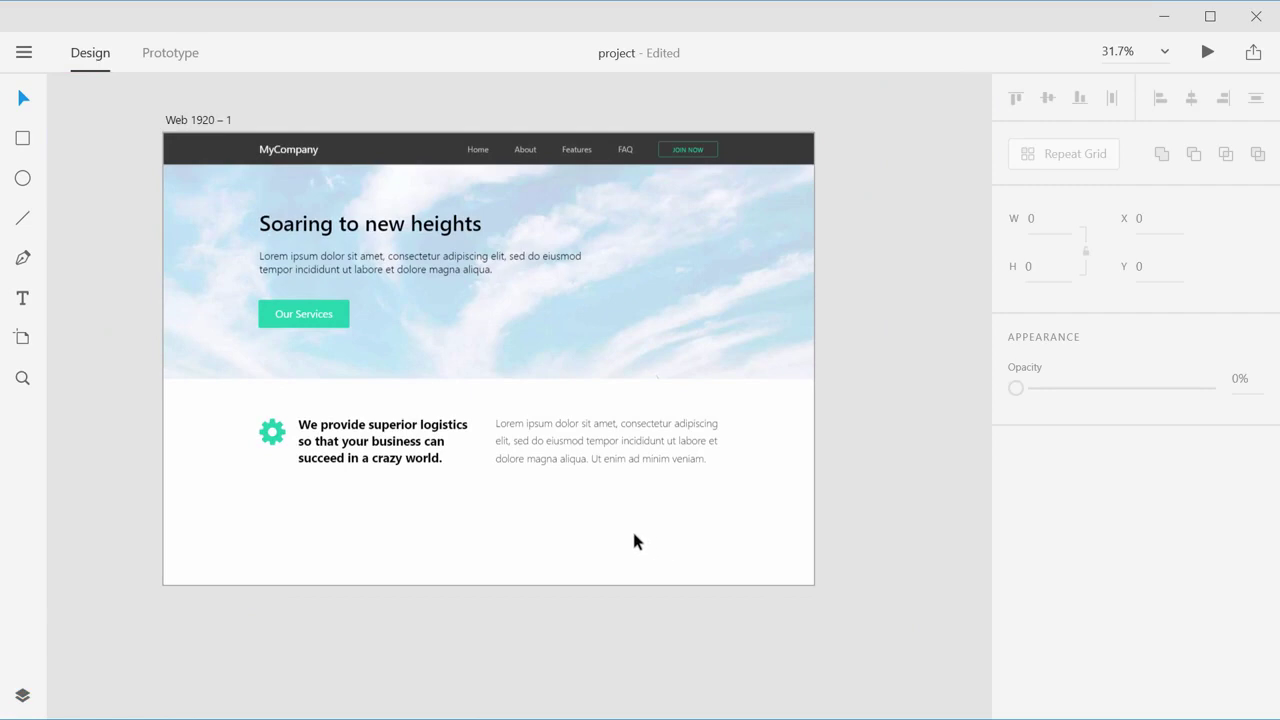
# Step: Reduce the font size of the "We provide superior logistics" heading to 37
pyautogui.click(370, 449)
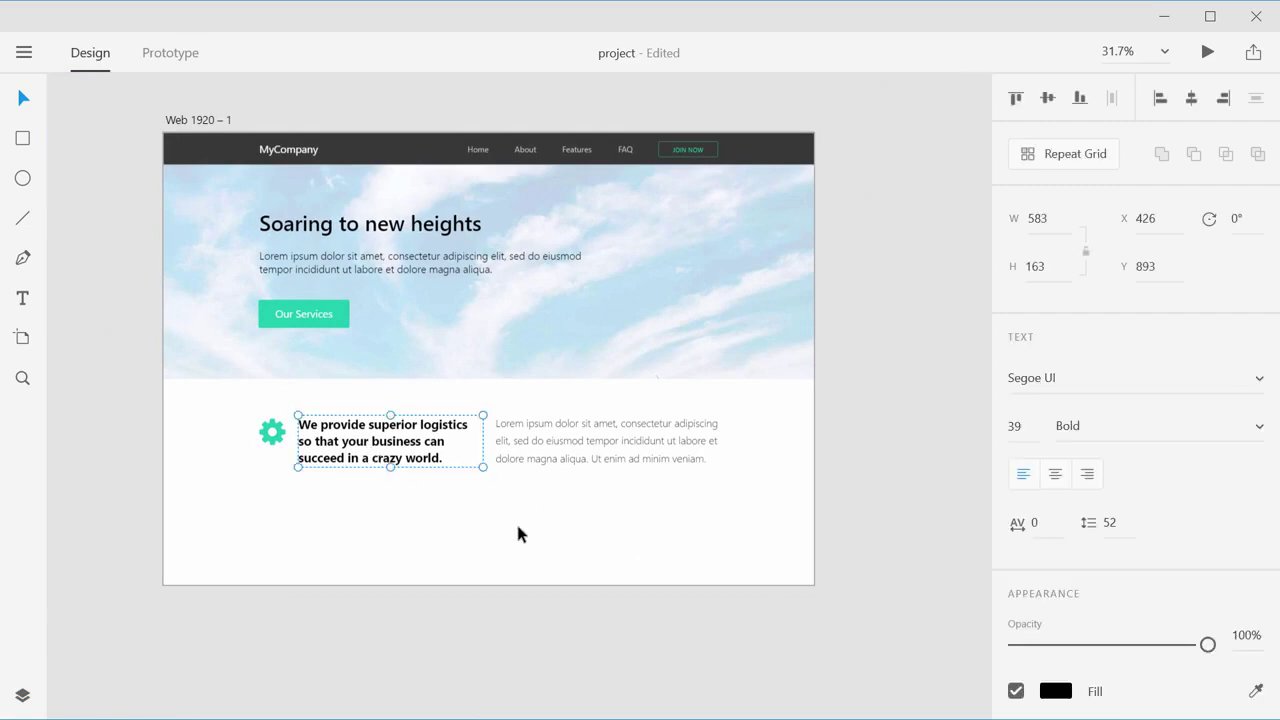
pyautogui.click(1015, 427)
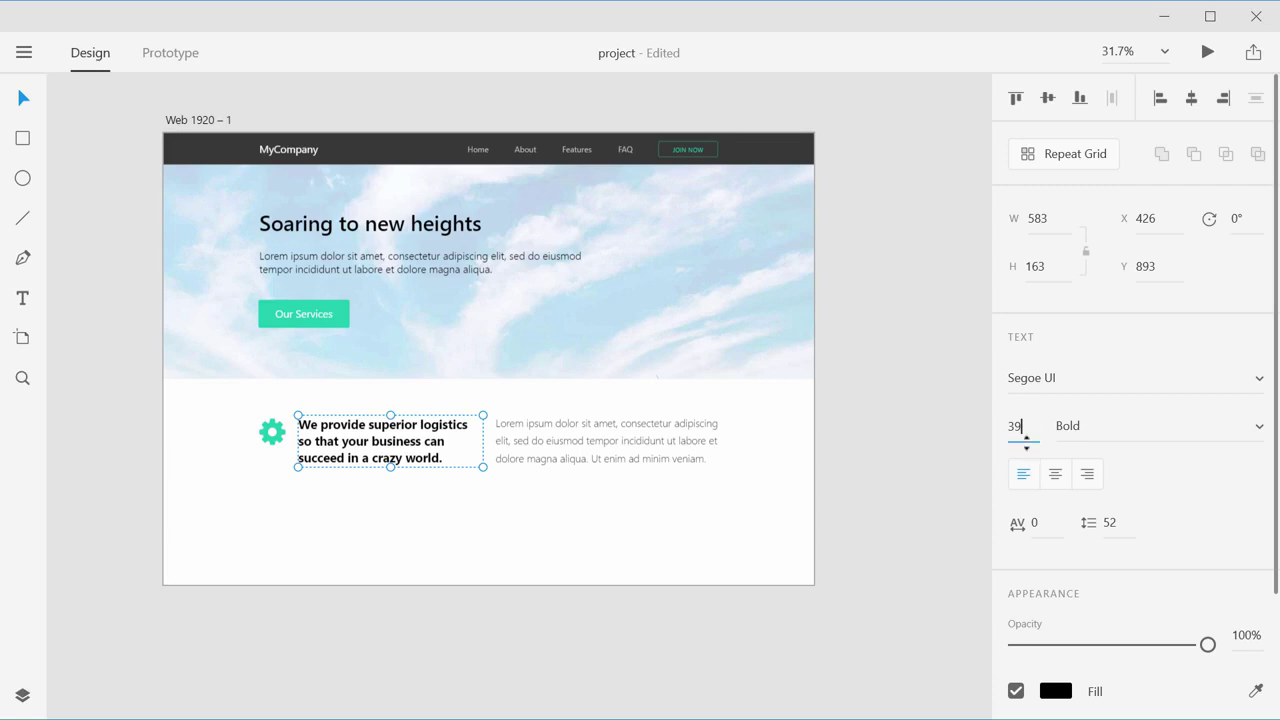
pyautogui.click(1026, 452)
pyautogui.click(1026, 452)
pyautogui.click(1026, 442)
pyautogui.press('Down')
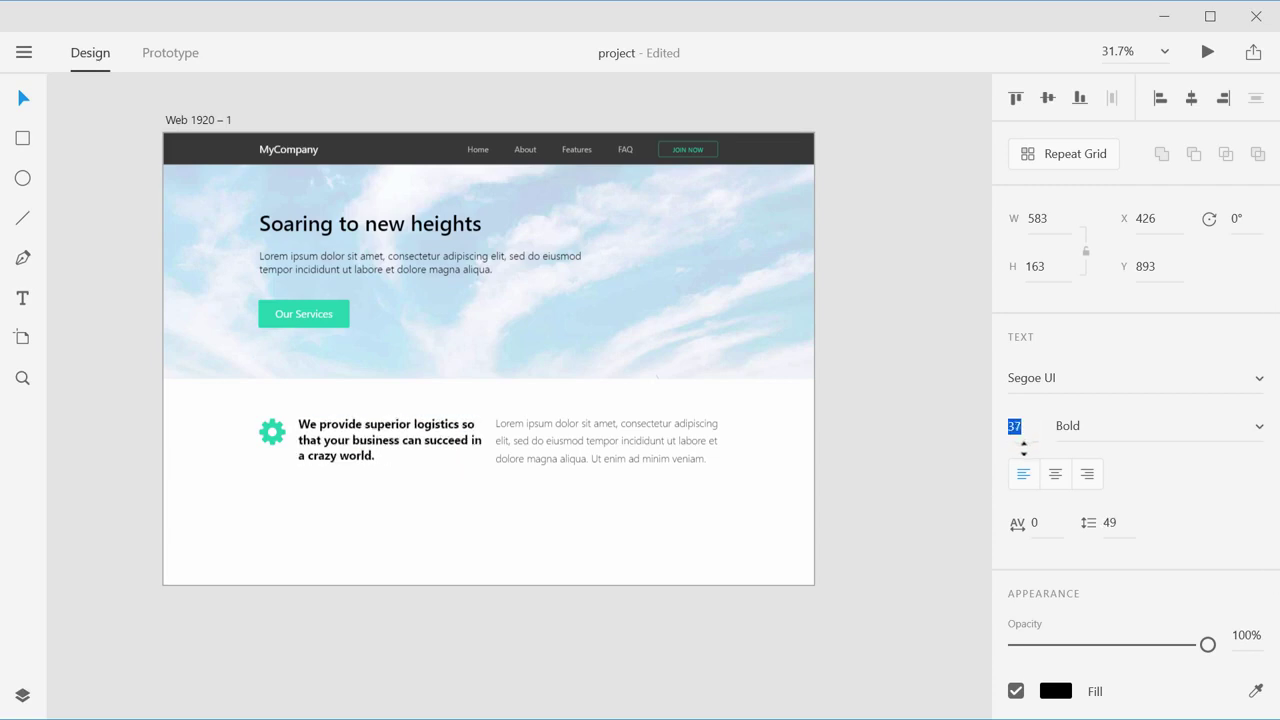
pyautogui.click(829, 468)
# Step: Tighten the line spacing of the Lorem ipsum paragraph beside the logistics heading to 49
pyautogui.scroll(3, 642, 488)
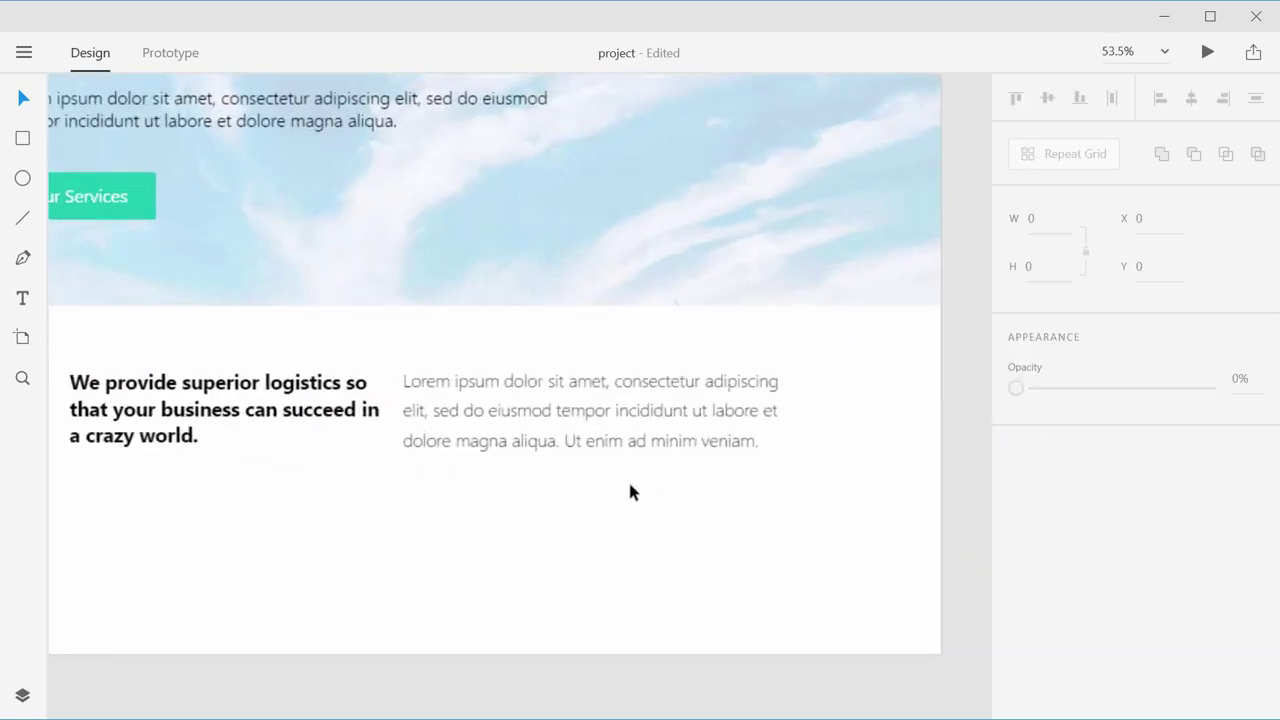
pyautogui.hscroll(-3, 491, 491)
pyautogui.click(790, 445)
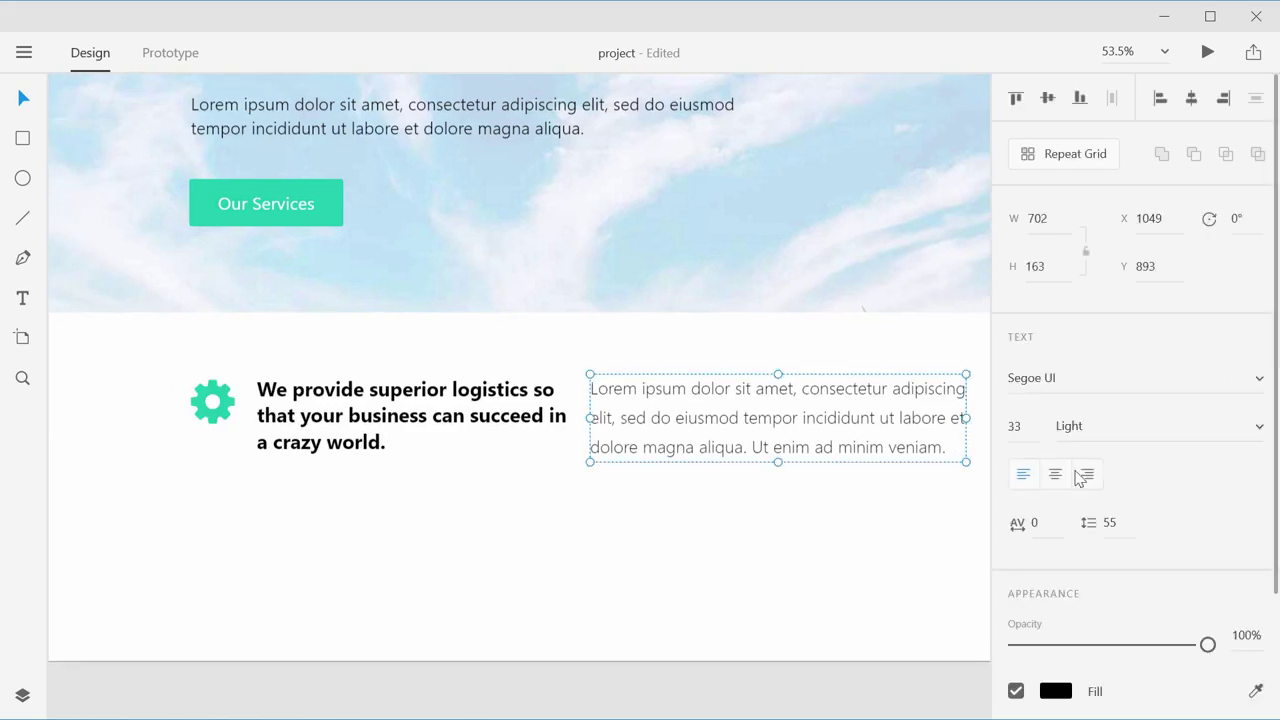
pyautogui.click(1110, 522)
pyautogui.press('Down')
pyautogui.press('Down')
pyautogui.press('Down')
pyautogui.press('Down')
pyautogui.press('Down')
pyautogui.press('Down')
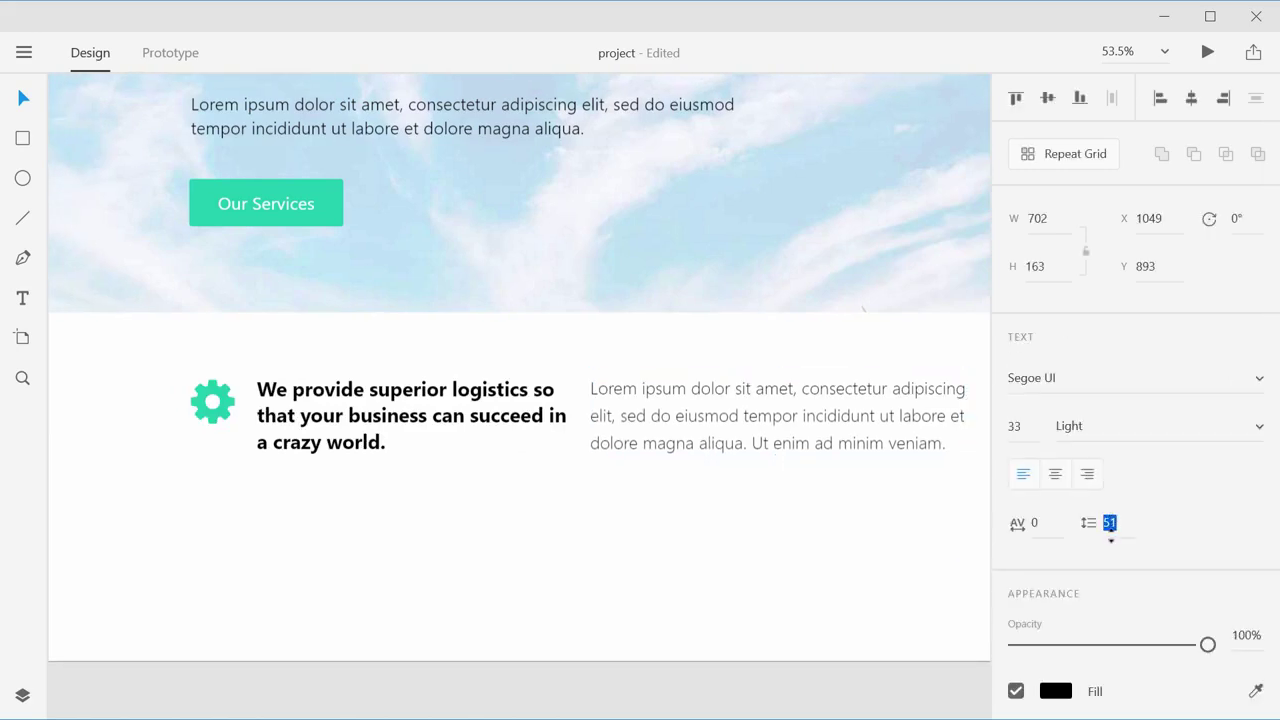
pyautogui.click(642, 512)
pyautogui.scroll(-3, 643, 514)
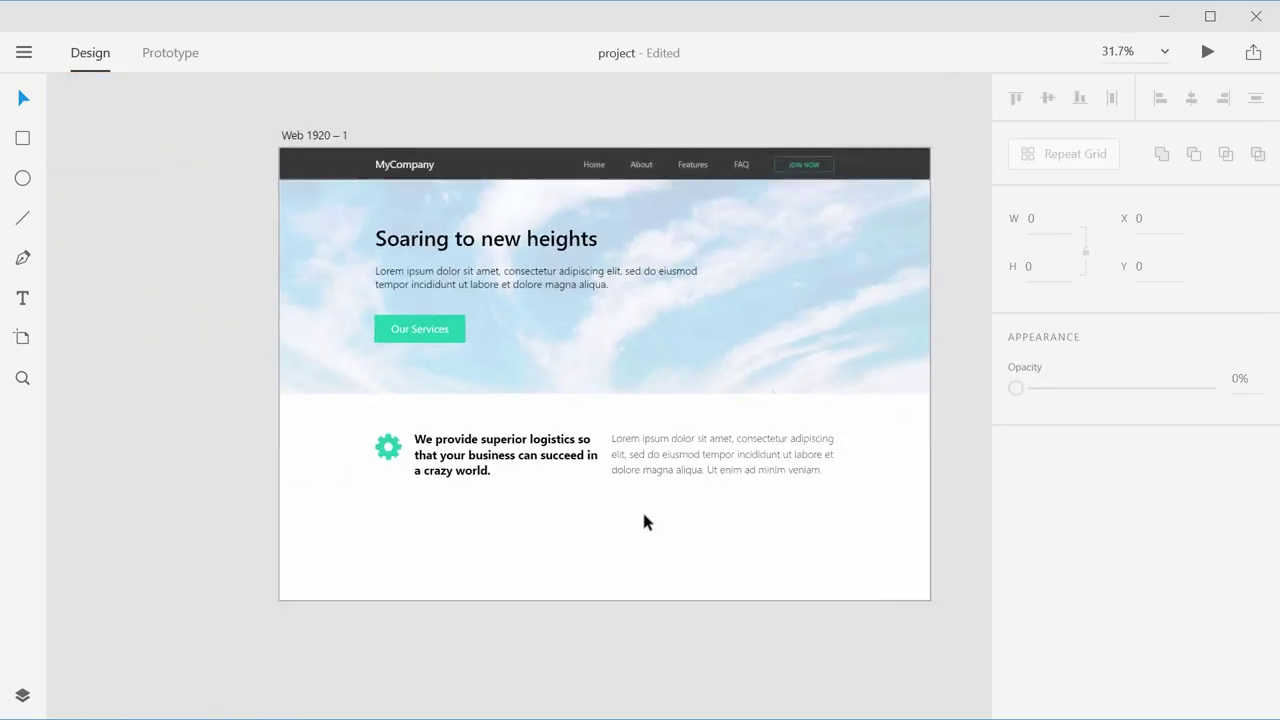
pyautogui.moveTo(646, 523); pyautogui.dragTo(445, 443)
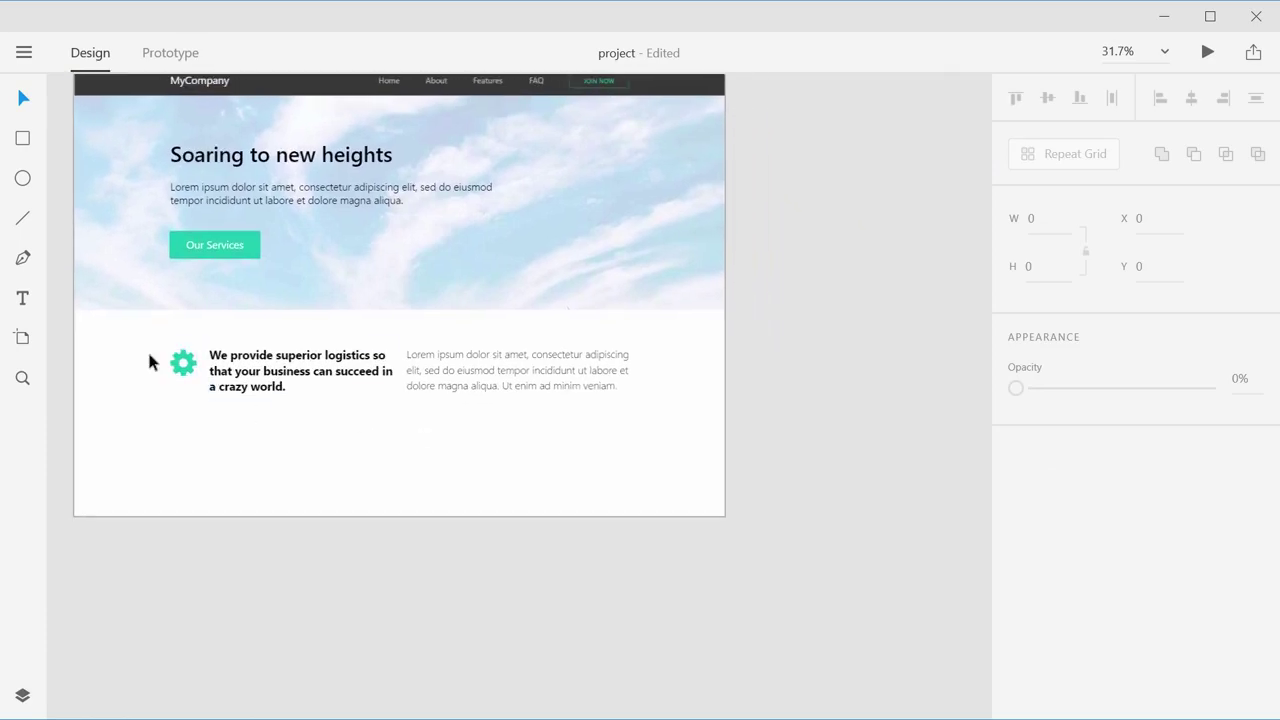
pyautogui.moveTo(126, 344); pyautogui.dragTo(622, 398)
pyautogui.click(636, 493)
pyautogui.scroll(3, 206, 211)
pyautogui.hscroll(-3, 240, 230)
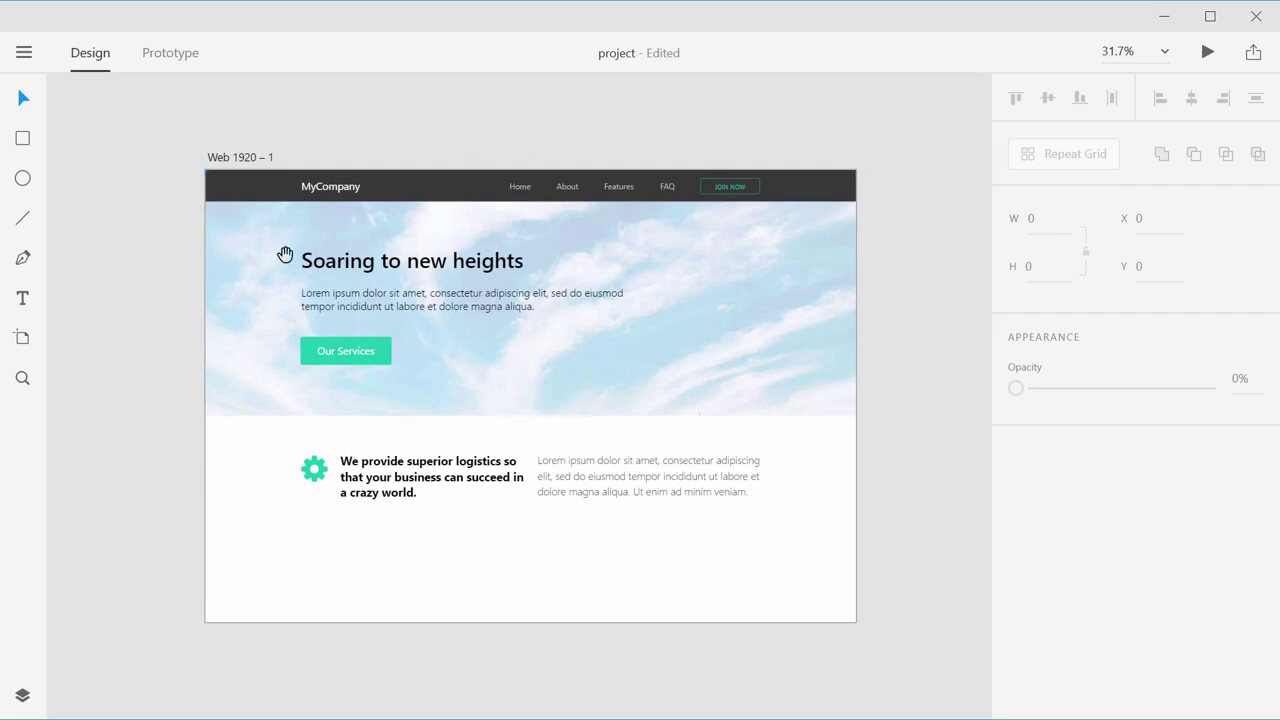
# Step: Set the height of the Web 1920 – 1 artboard to 2100 to make room for more content
pyautogui.click(228, 162)
pyautogui.scroll(-1, 606, 371)
pyautogui.hscroll(2, 606, 371)
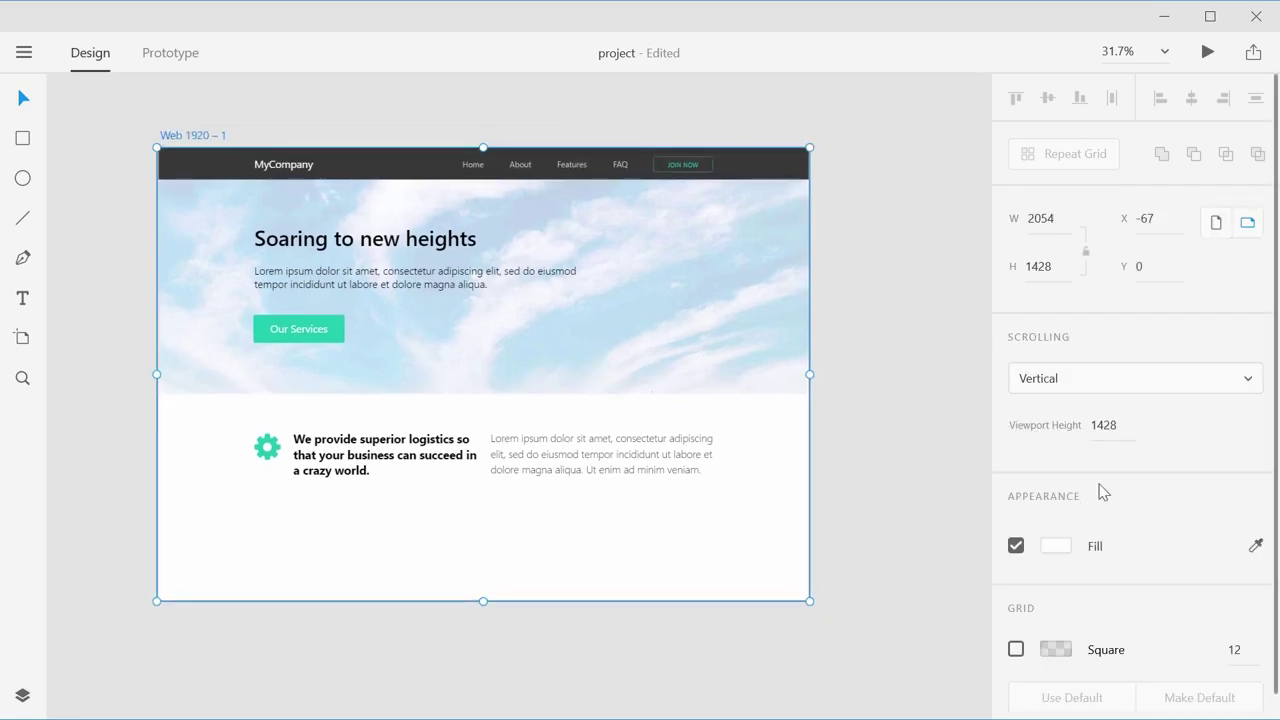
pyautogui.click(1058, 268)
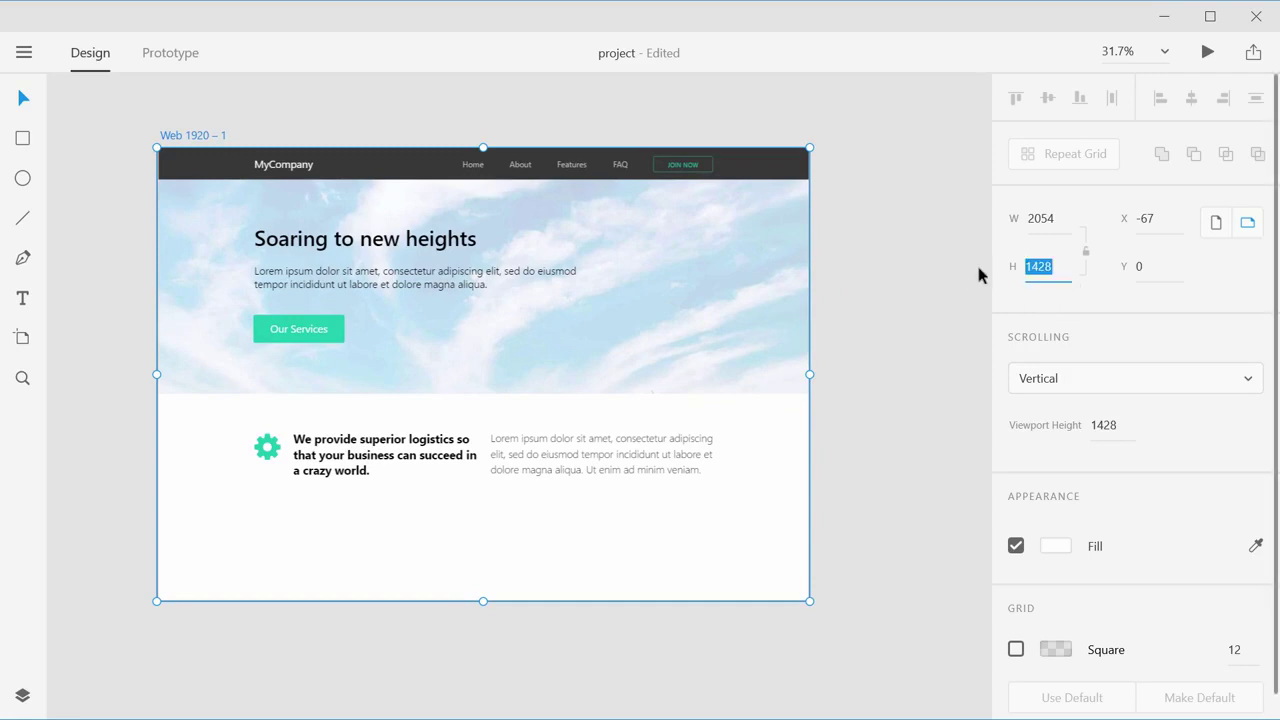
pyautogui.write('2100')
pyautogui.press('Return')
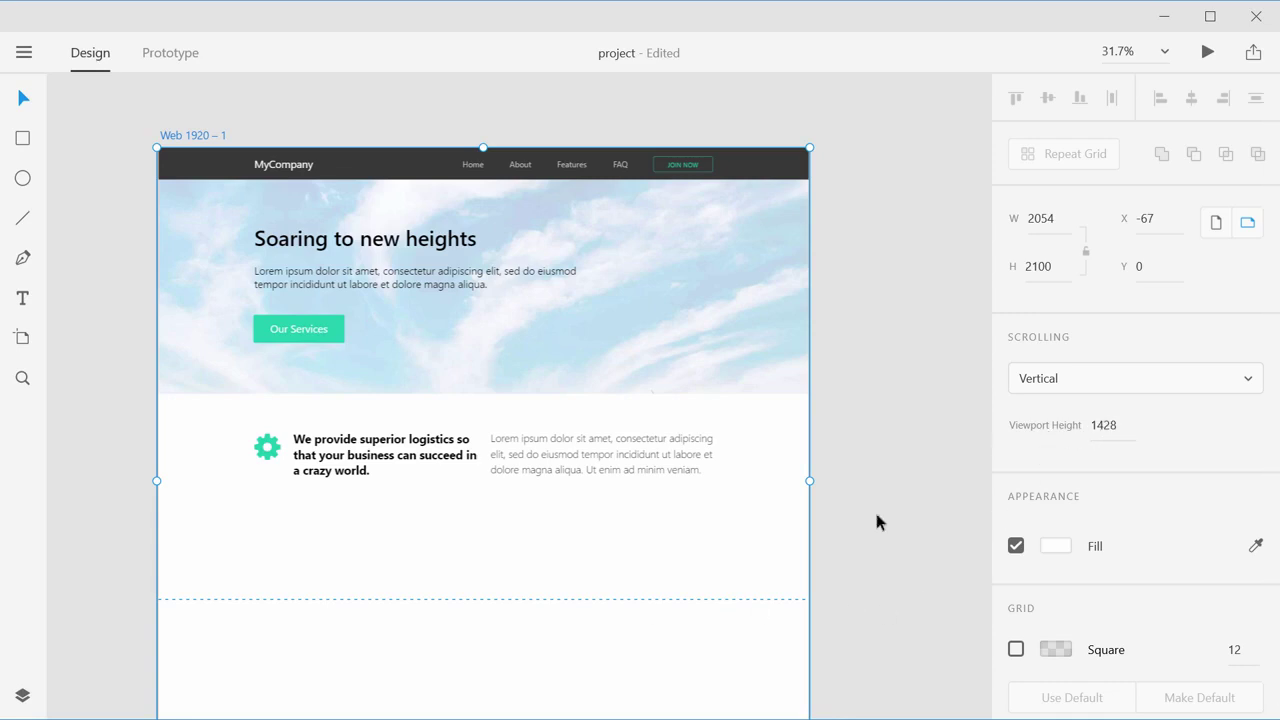
pyautogui.scroll(-3, 760, 601)
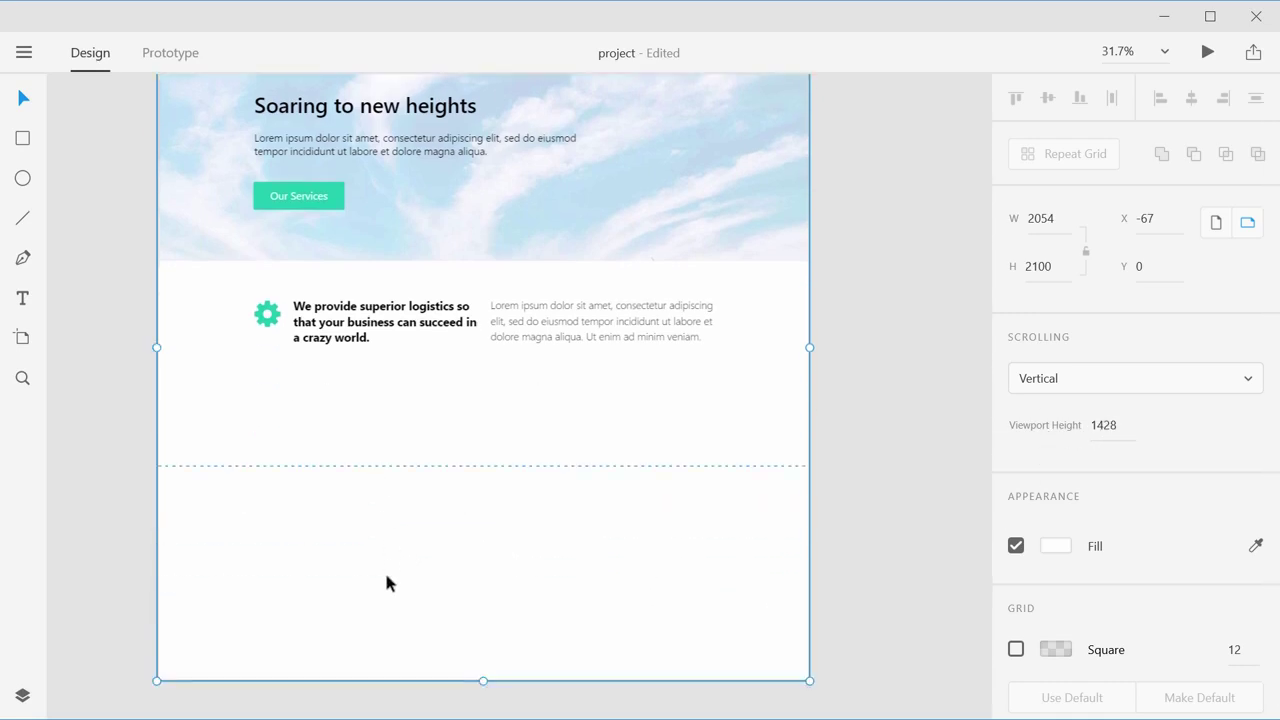
# Step: Make the hidden GRID layer of the Web 1920 – 1 artboard visible again
pyautogui.click(886, 290)
pyautogui.scroll(1, 832, 480)
pyautogui.scroll(-1, 832, 480)
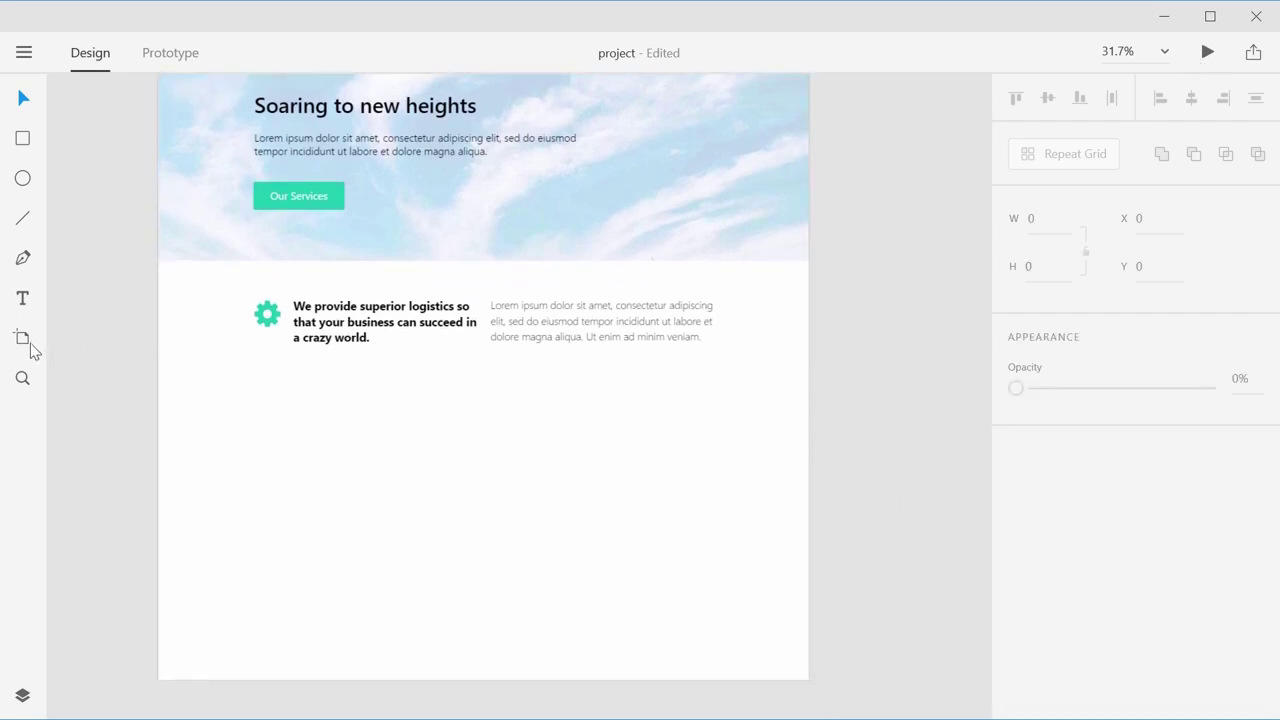
pyautogui.click(21, 695)
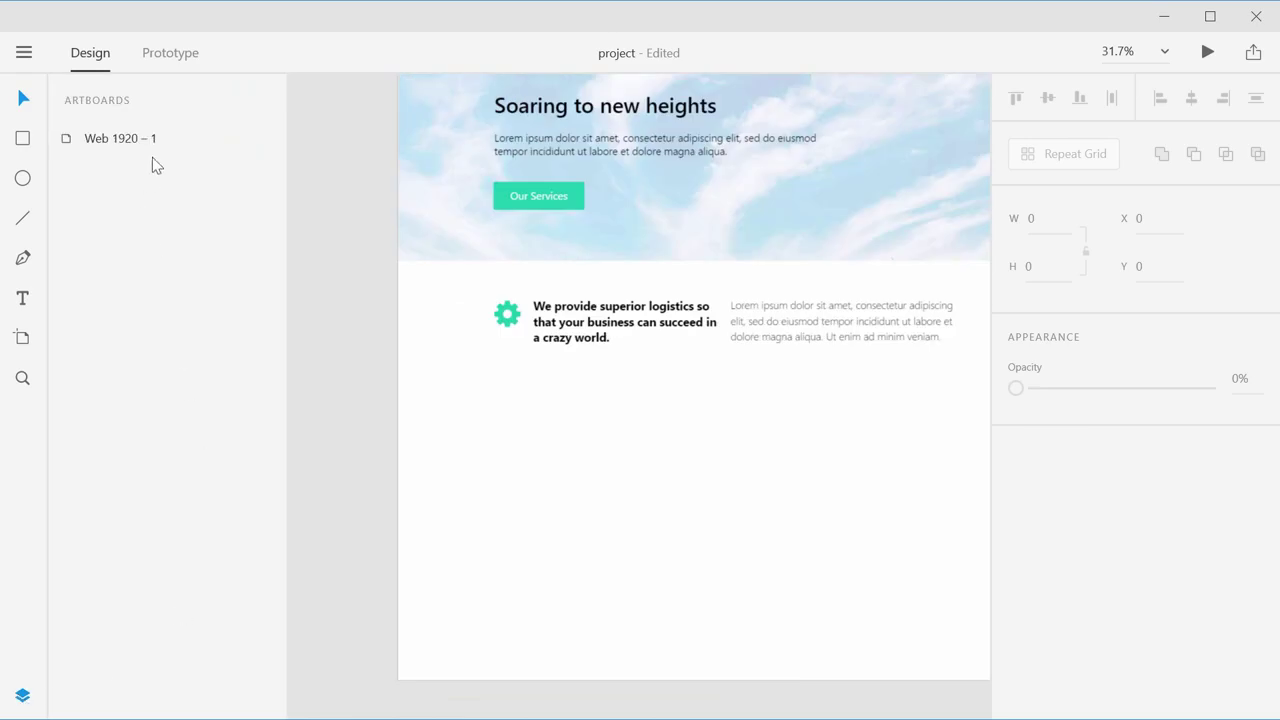
pyautogui.doubleClick(70, 140)
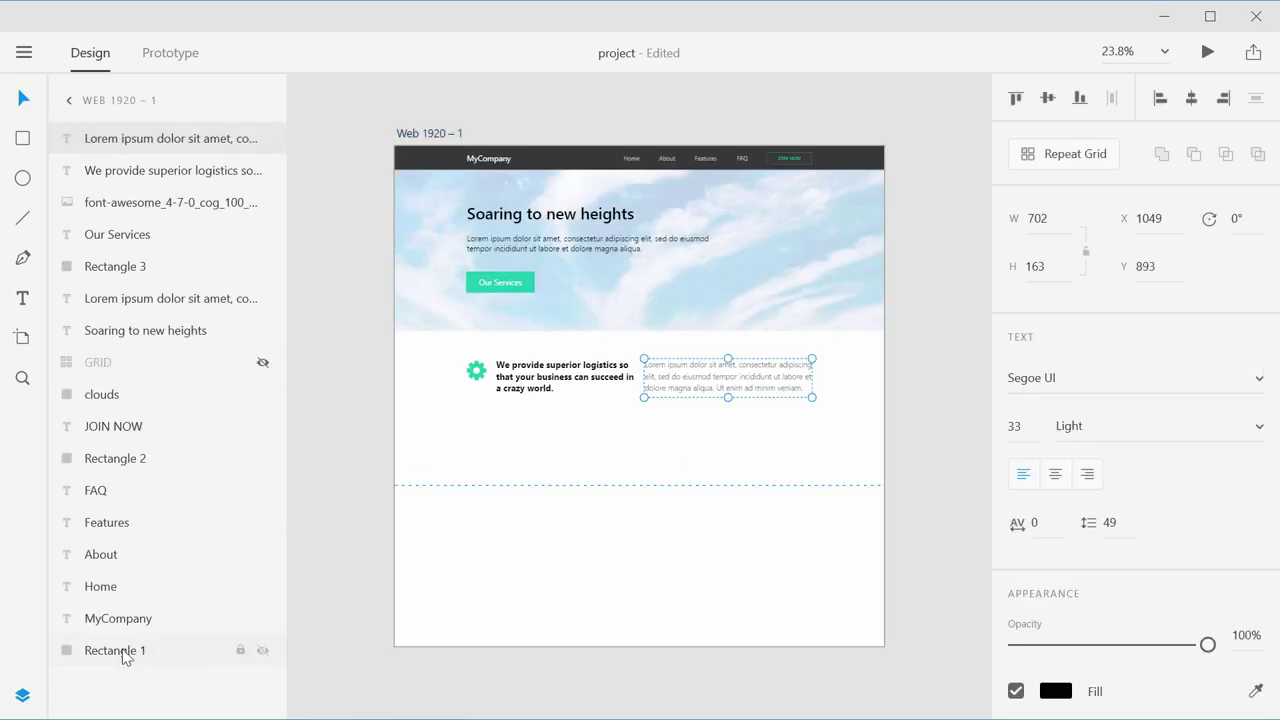
pyautogui.click(263, 362)
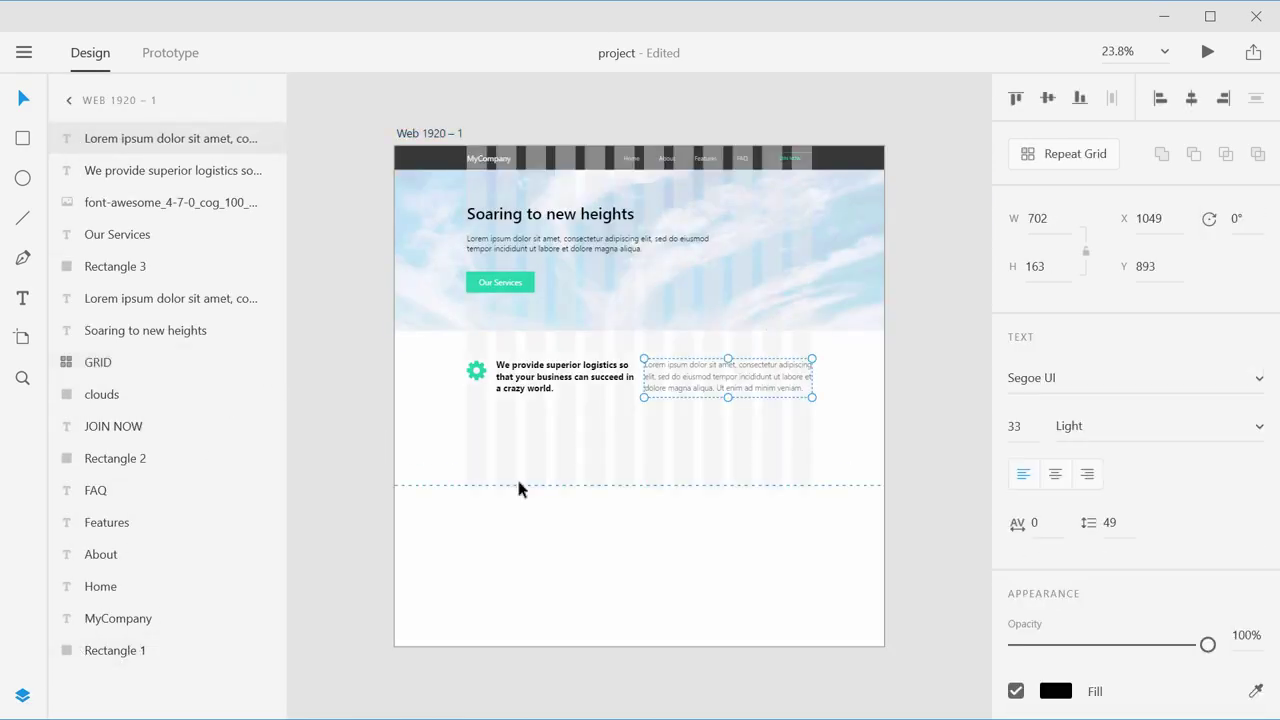
# Step: Extend the GRID columns down to the artboard's lower edge, giving the grid a height of 2100
pyautogui.click(640, 452)
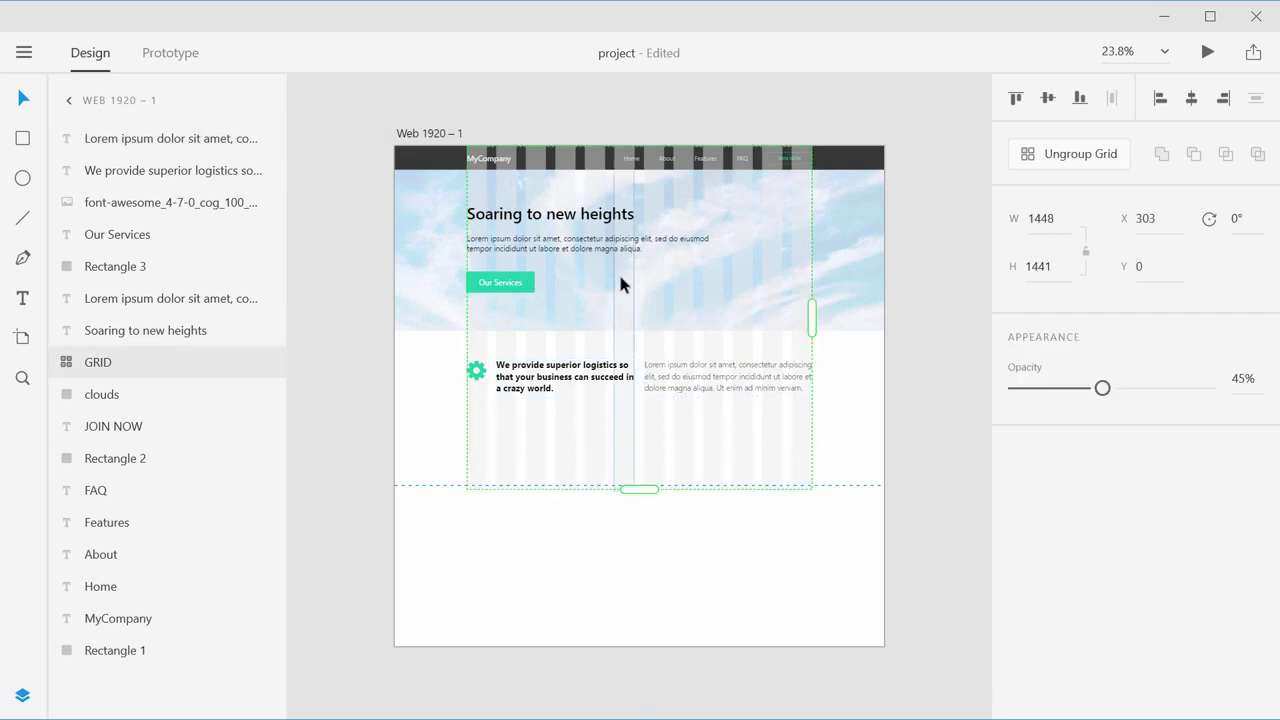
pyautogui.moveTo(645, 500); pyautogui.dragTo(655, 647)
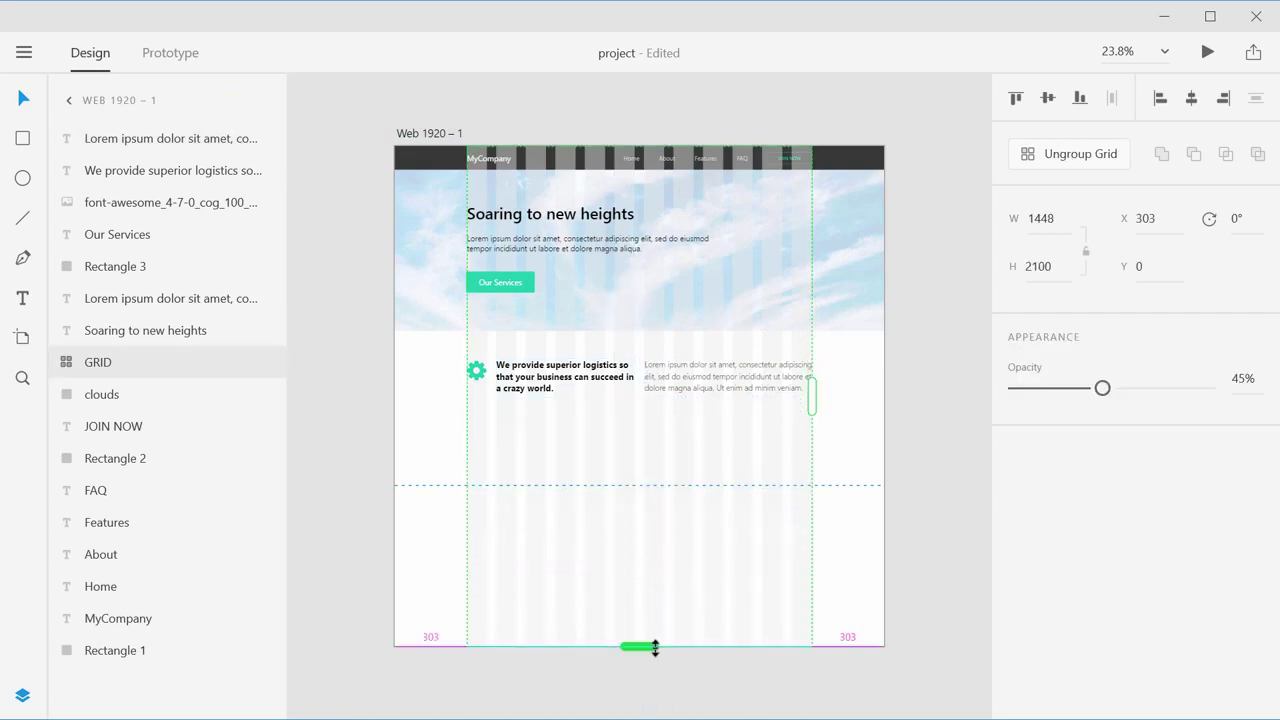
pyautogui.click(902, 366)
pyautogui.scroll(5, 746, 476)
pyautogui.scroll(-3, 746, 486)
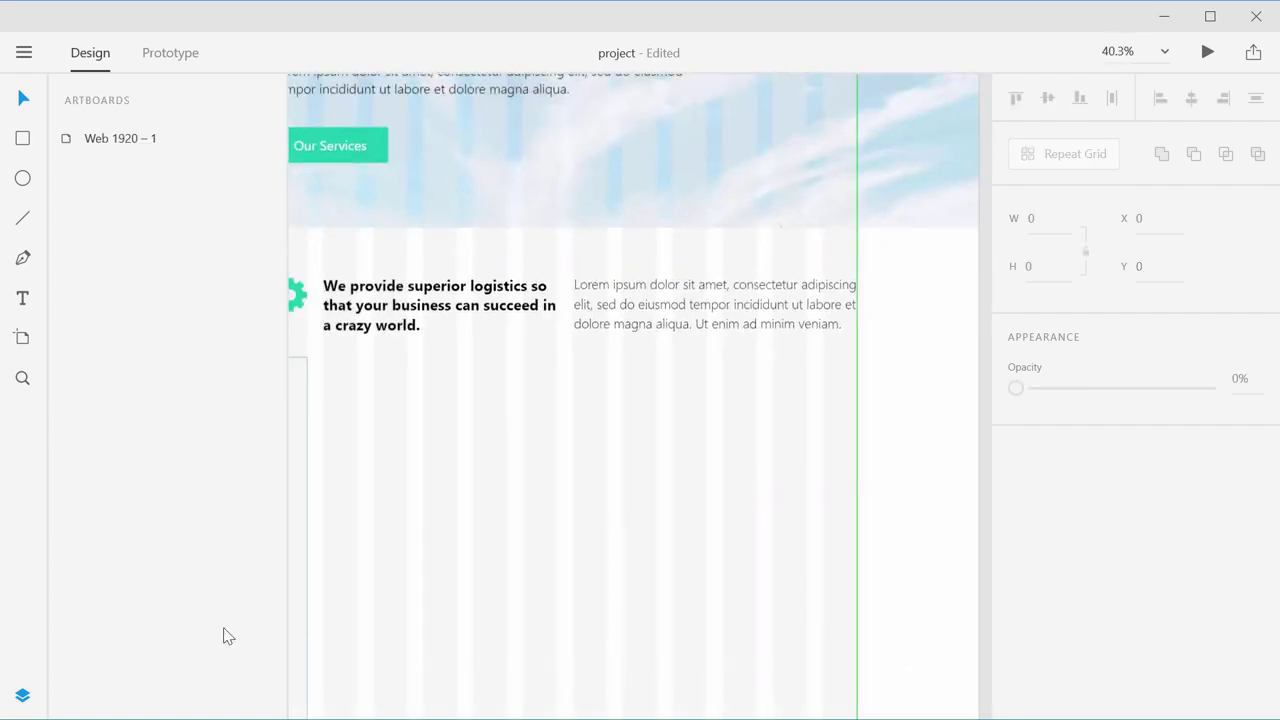
pyautogui.click(23, 695)
pyautogui.moveTo(449, 509); pyautogui.dragTo(540, 509)
pyautogui.scroll(2, 537, 496)
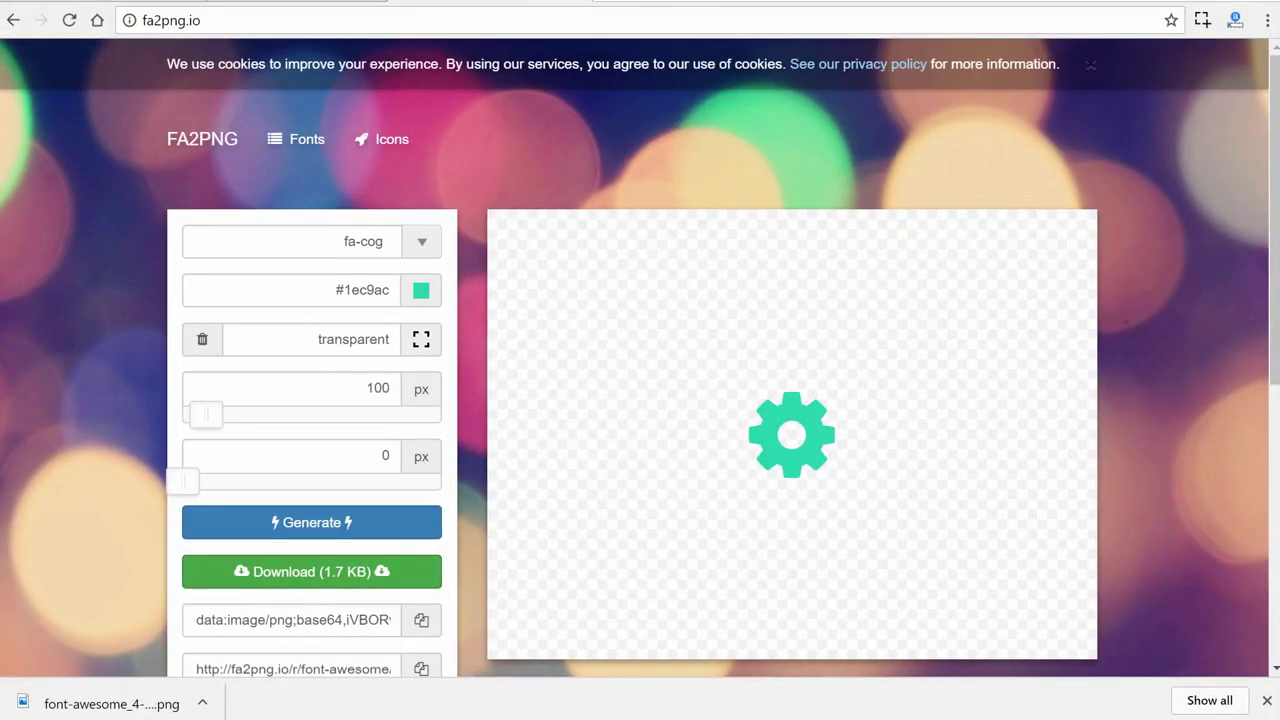
# Step: Switch to the browser and examine the Card component page in the Bulma documentation's Components section
pyautogui.click(417, 5)
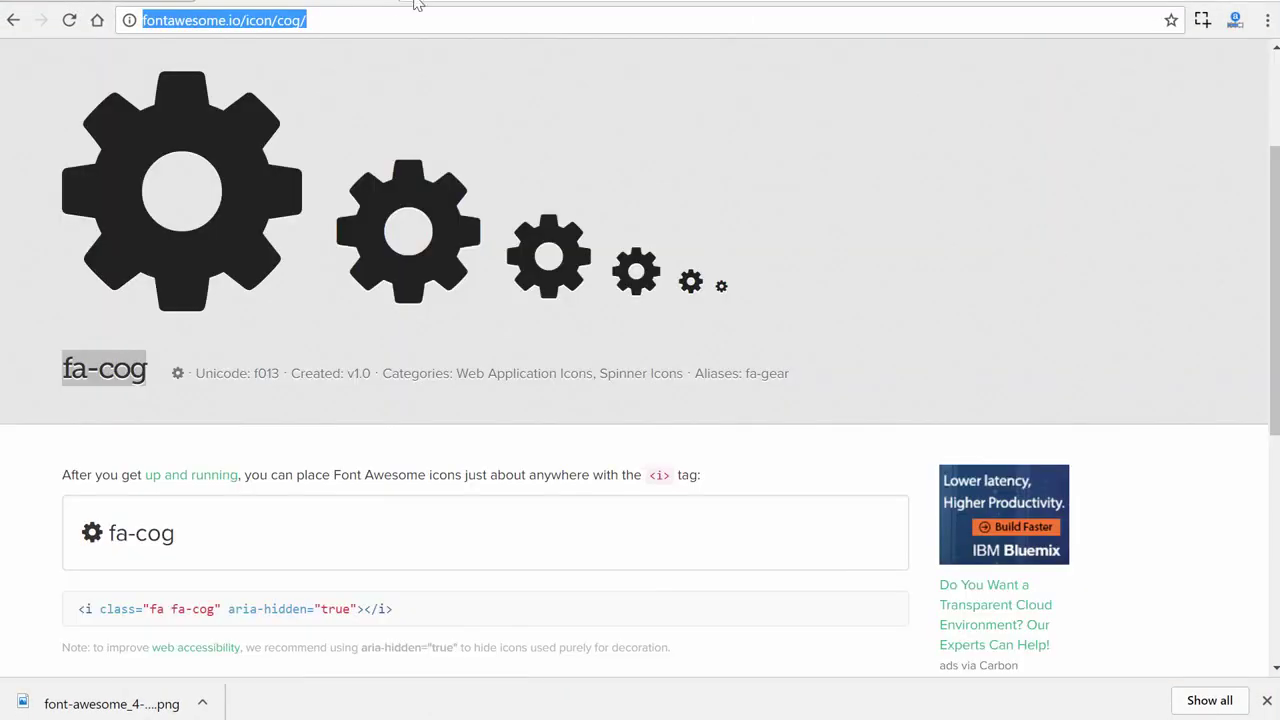
pyautogui.click(381, 4)
pyautogui.scroll(6, 734, 276)
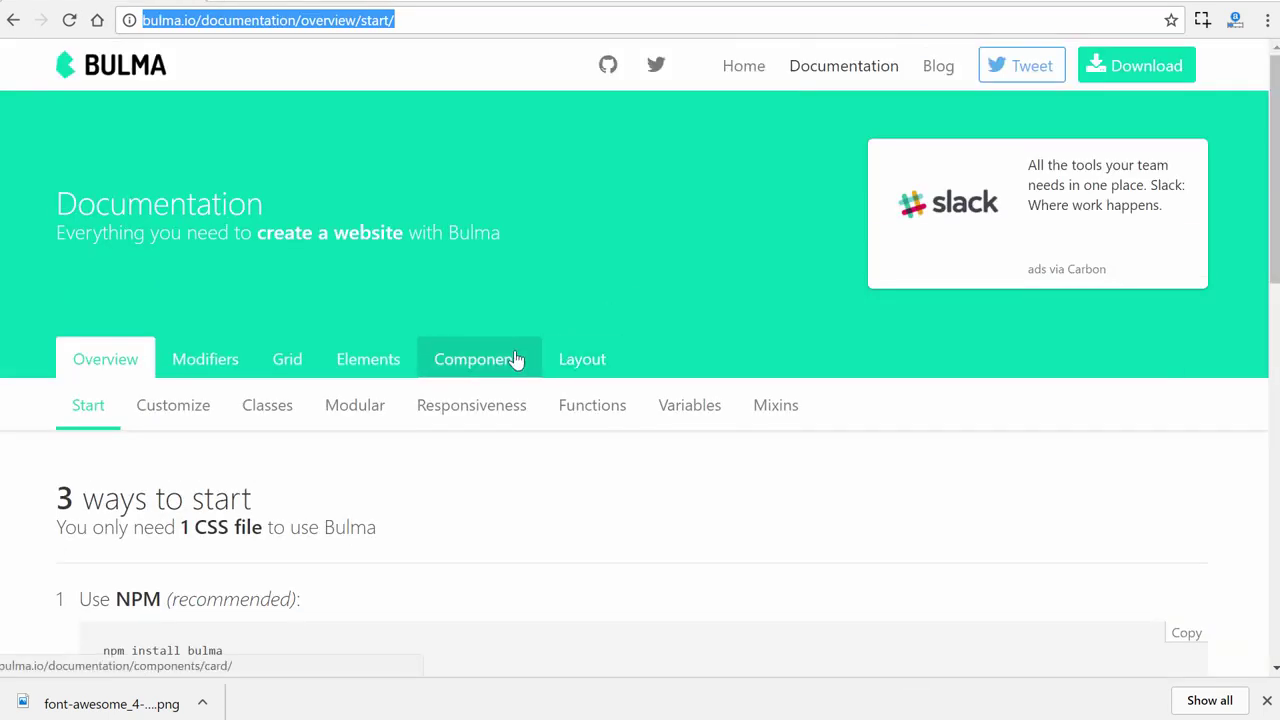
pyautogui.click(478, 363)
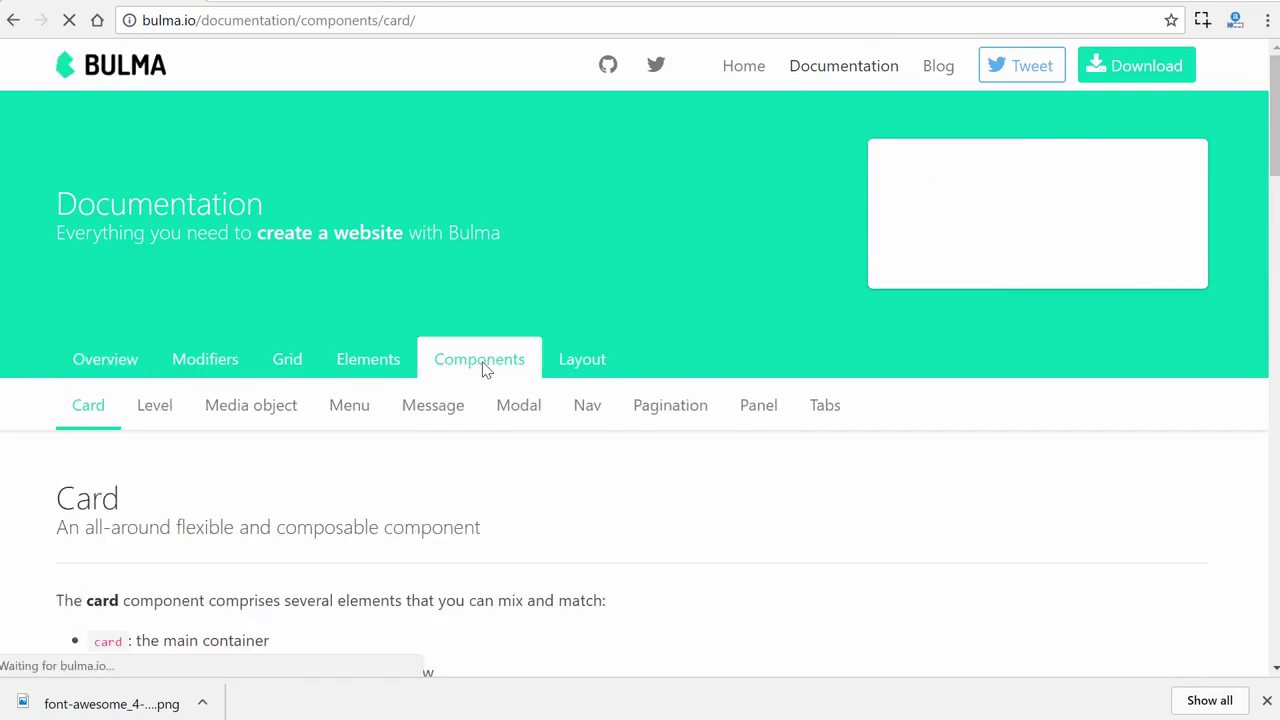
pyautogui.scroll(-5, 462, 488)
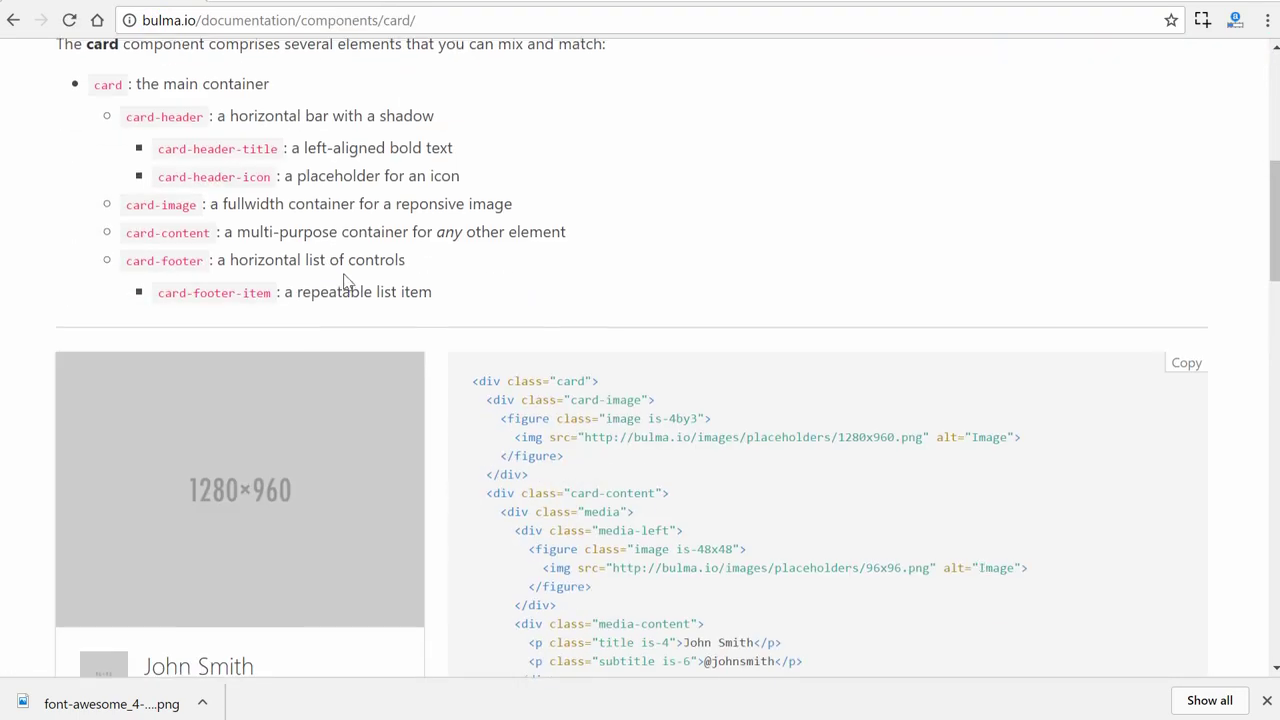
pyautogui.scroll(4, 349, 282)
pyautogui.scroll(-3, 557, 440)
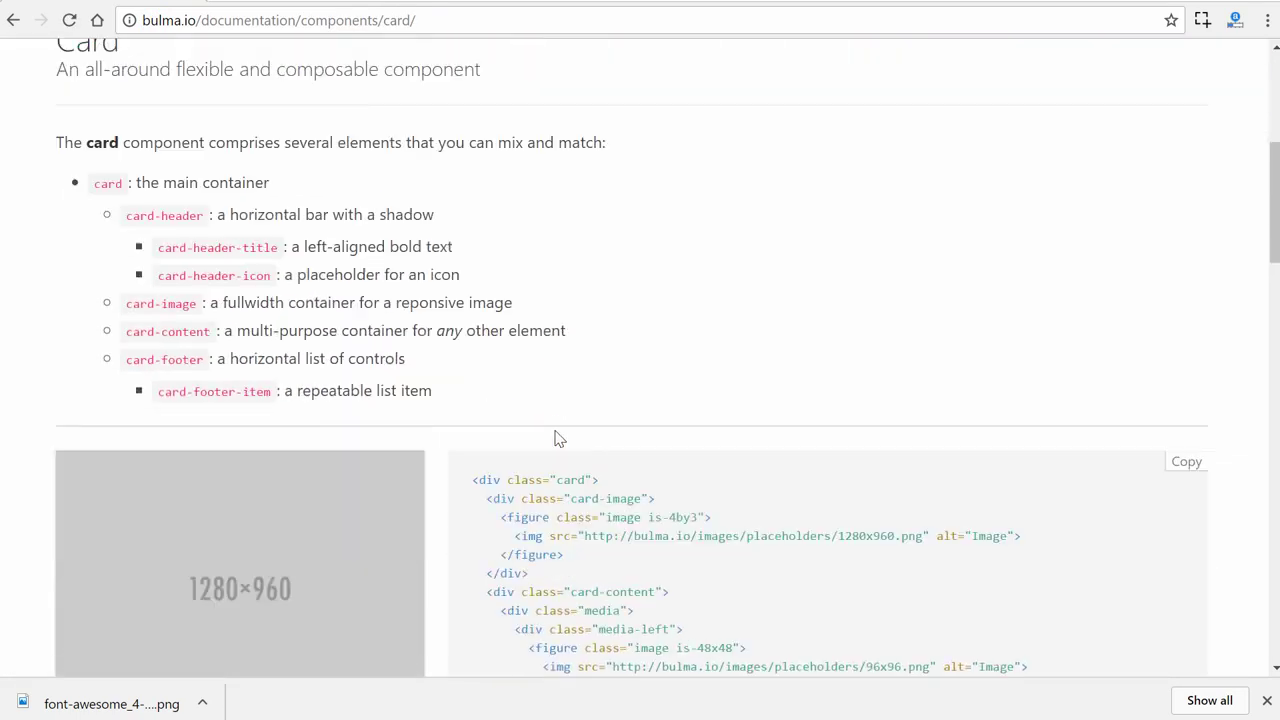
# Step: Examine the card variants on the Bulma Card page, comparing the image, component and quote examples
pyautogui.scroll(-6, 624, 369)
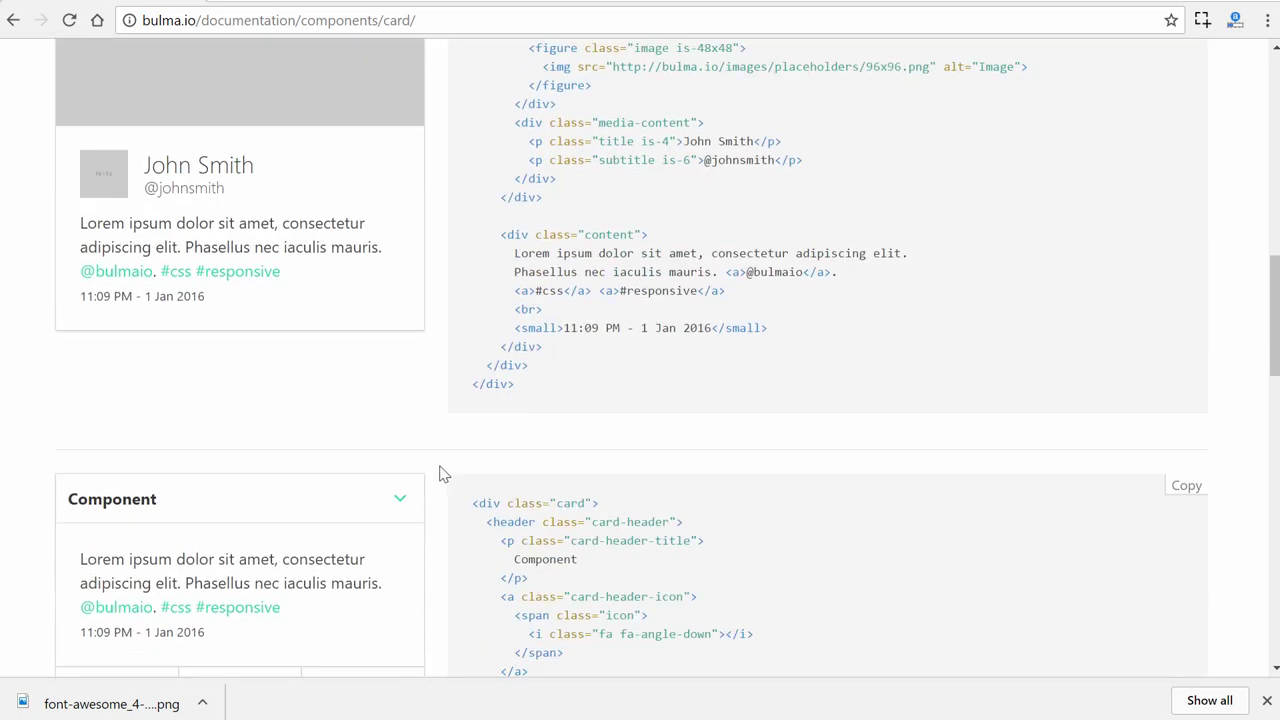
pyautogui.scroll(-2, 424, 420)
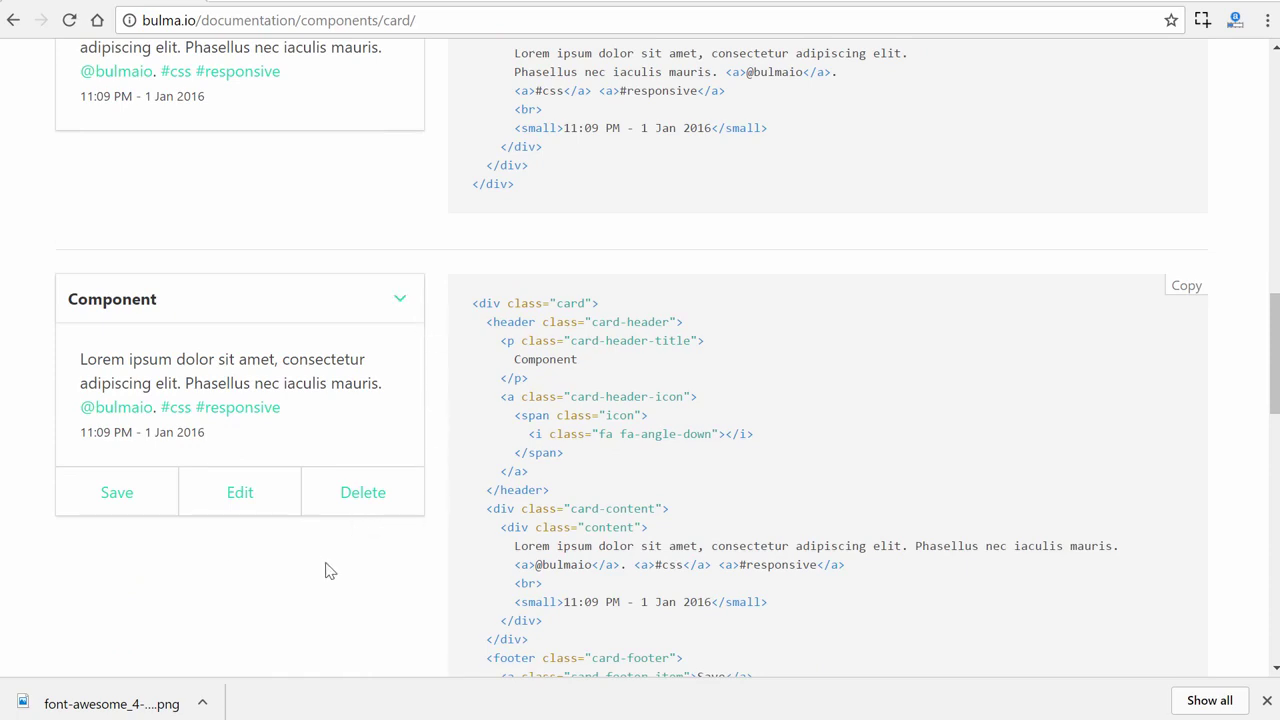
pyautogui.scroll(-9, 334, 571)
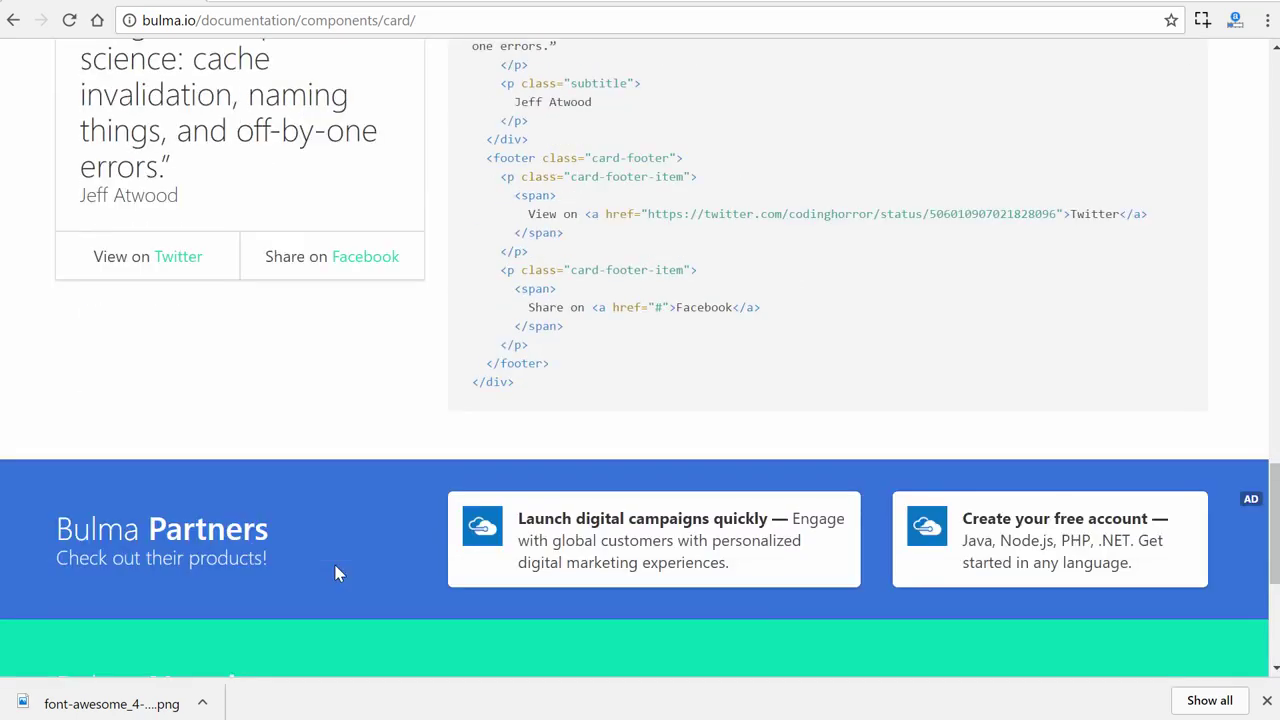
pyautogui.scroll(2, 337, 572)
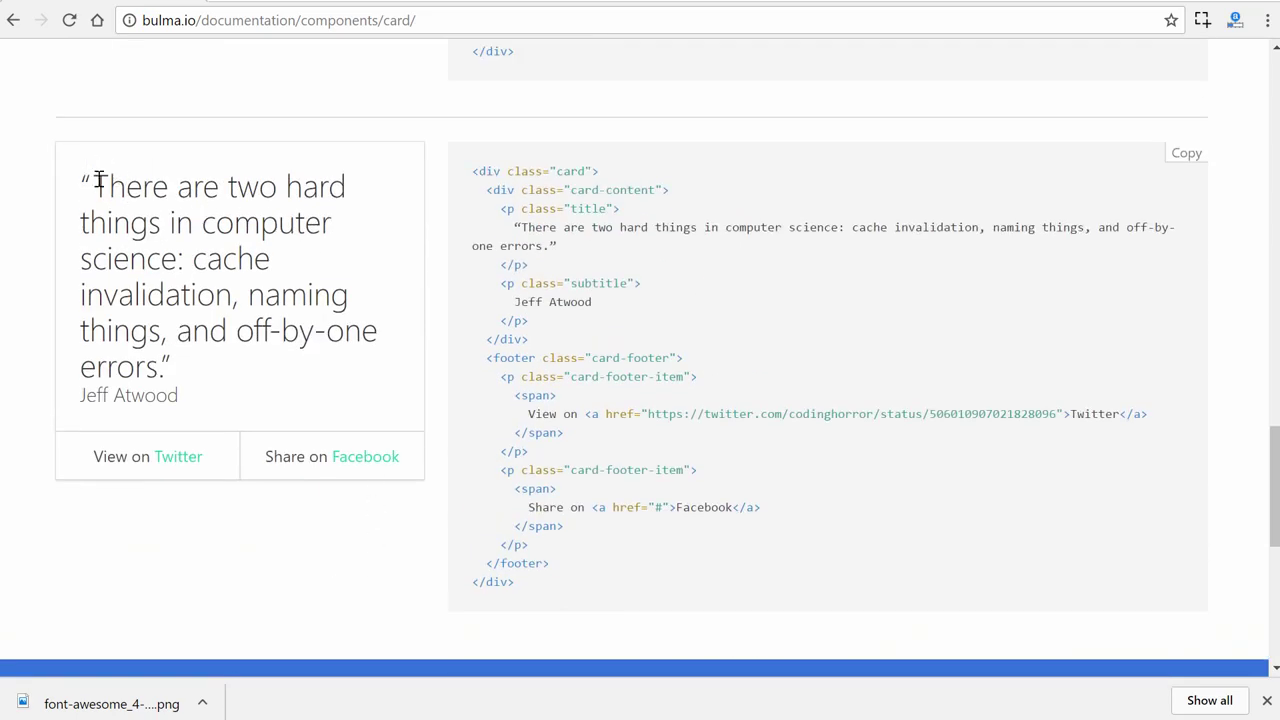
pyautogui.moveTo(97, 178); pyautogui.dragTo(322, 384)
pyautogui.scroll(5, 323, 387)
pyautogui.scroll(5, 289, 243)
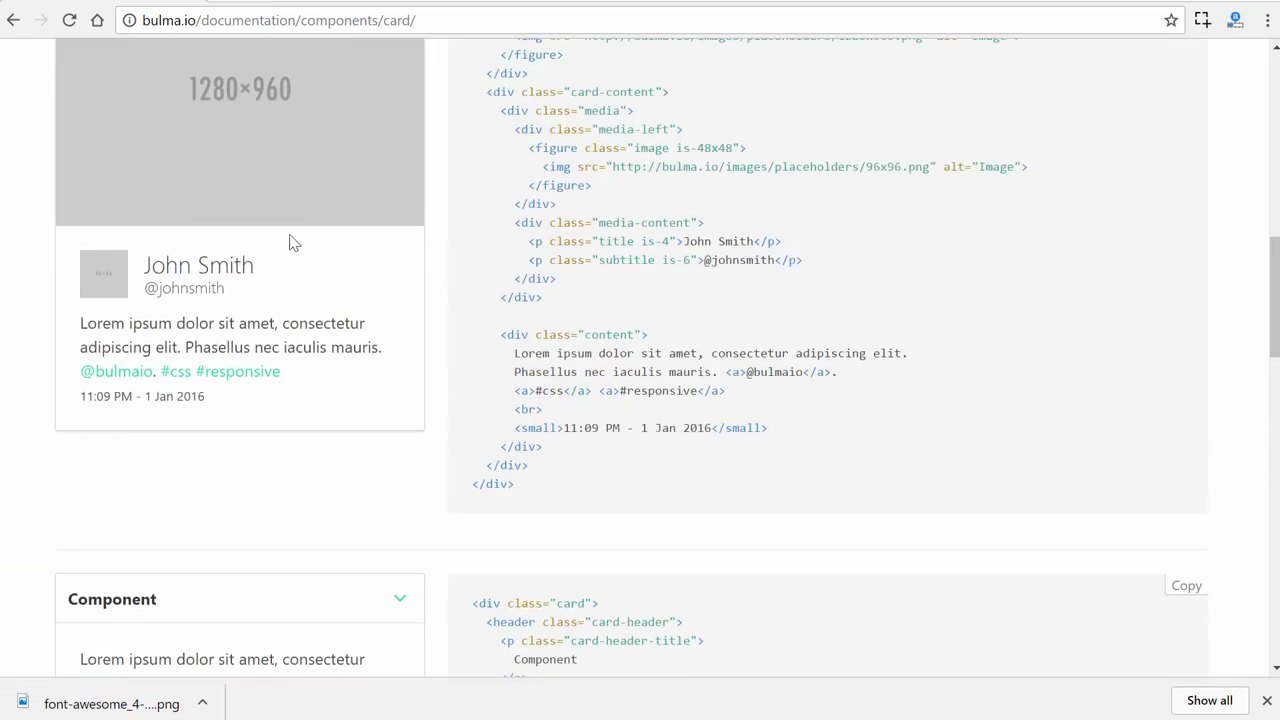
pyautogui.scroll(-11, 287, 378)
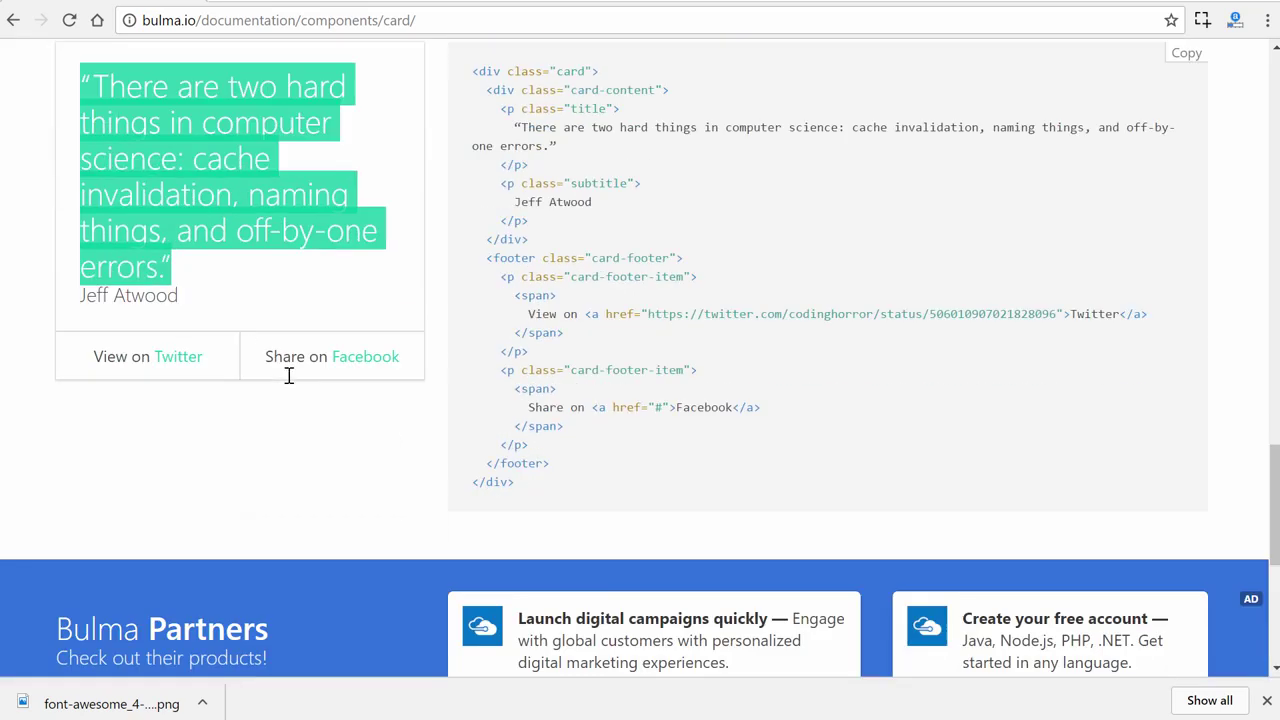
pyautogui.click(224, 296)
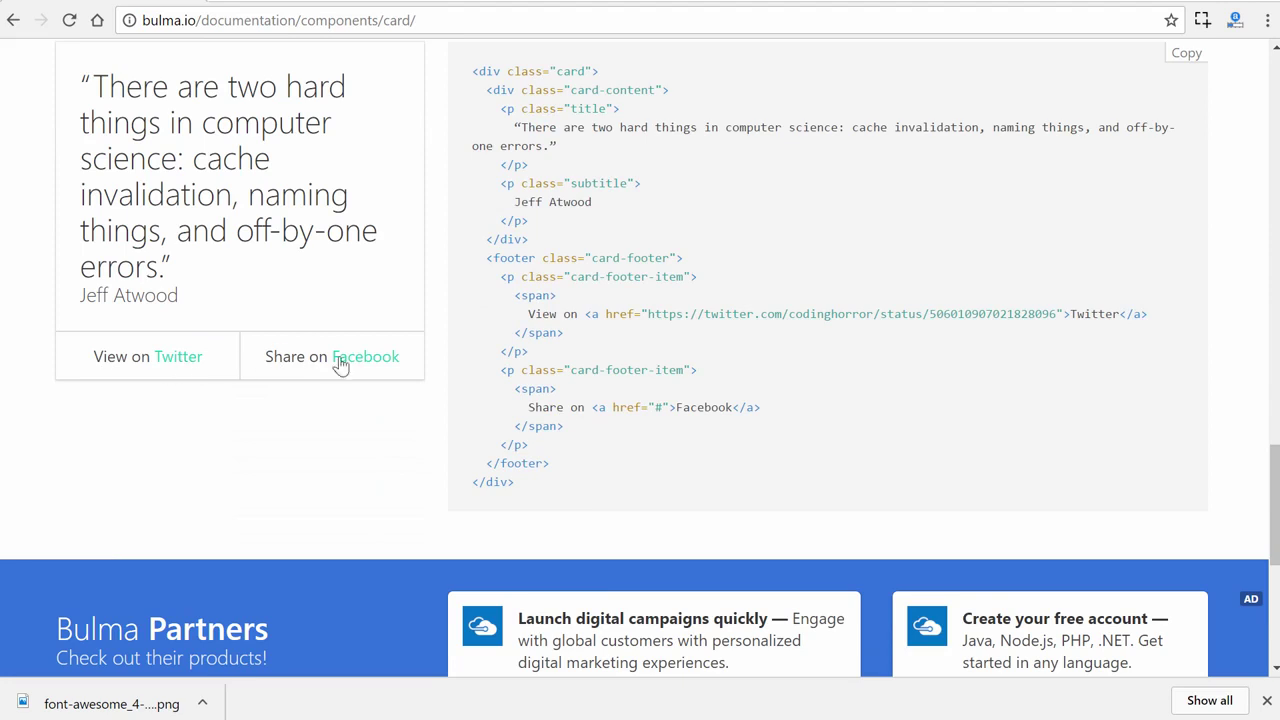
pyautogui.scroll(2, 150, 352)
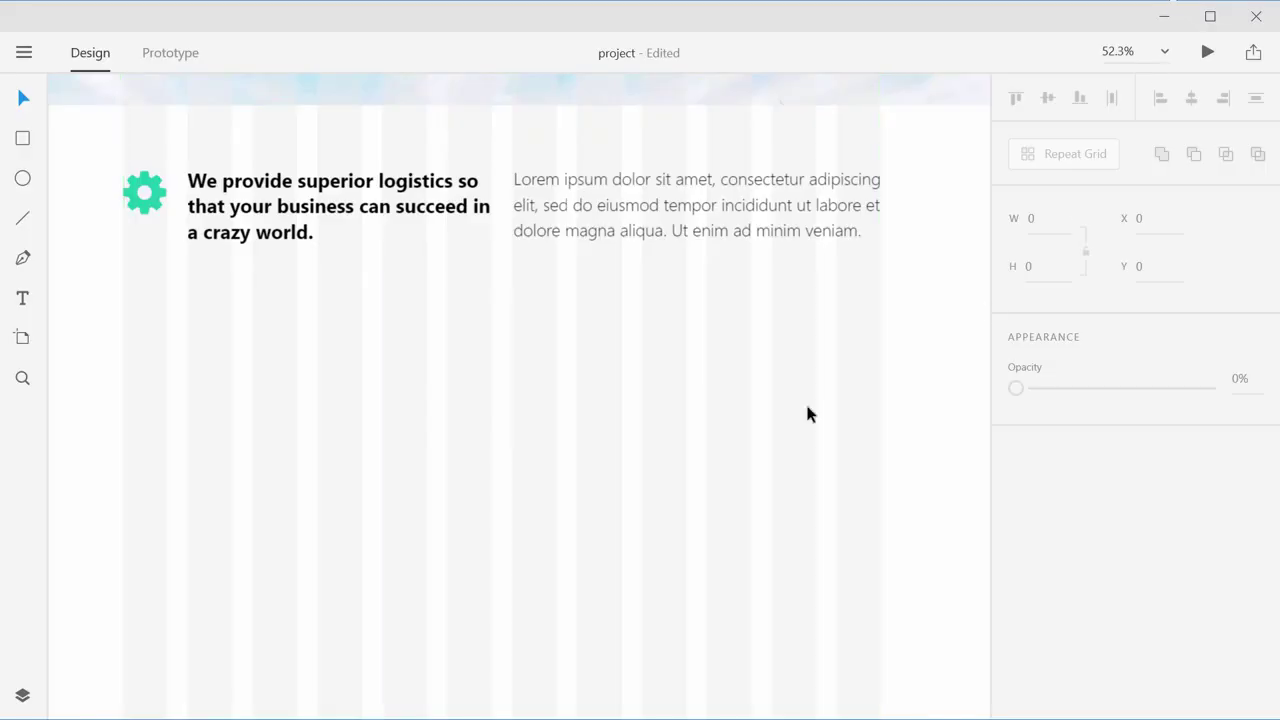
# Step: Draw a white card rectangle of about 454 × 442 below the services intro, spanning the first four grid columns
pyautogui.click(22, 140)
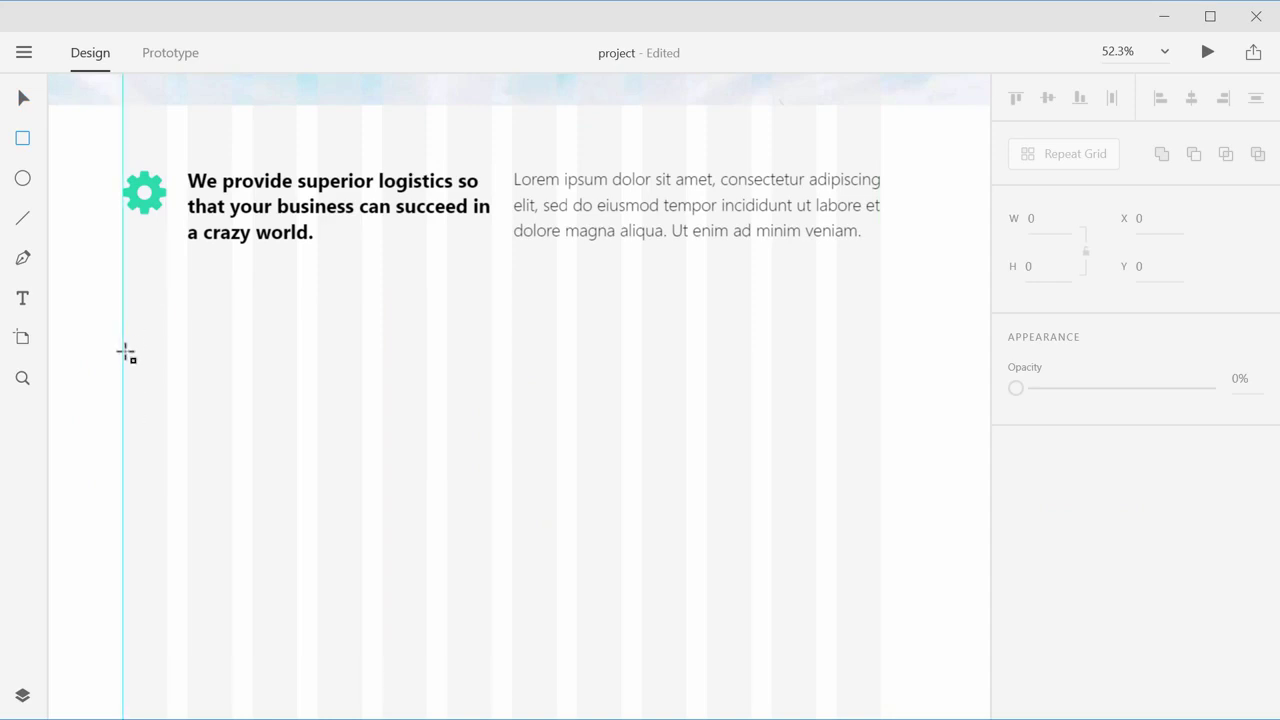
pyautogui.moveTo(125, 351); pyautogui.dragTo(361, 585)
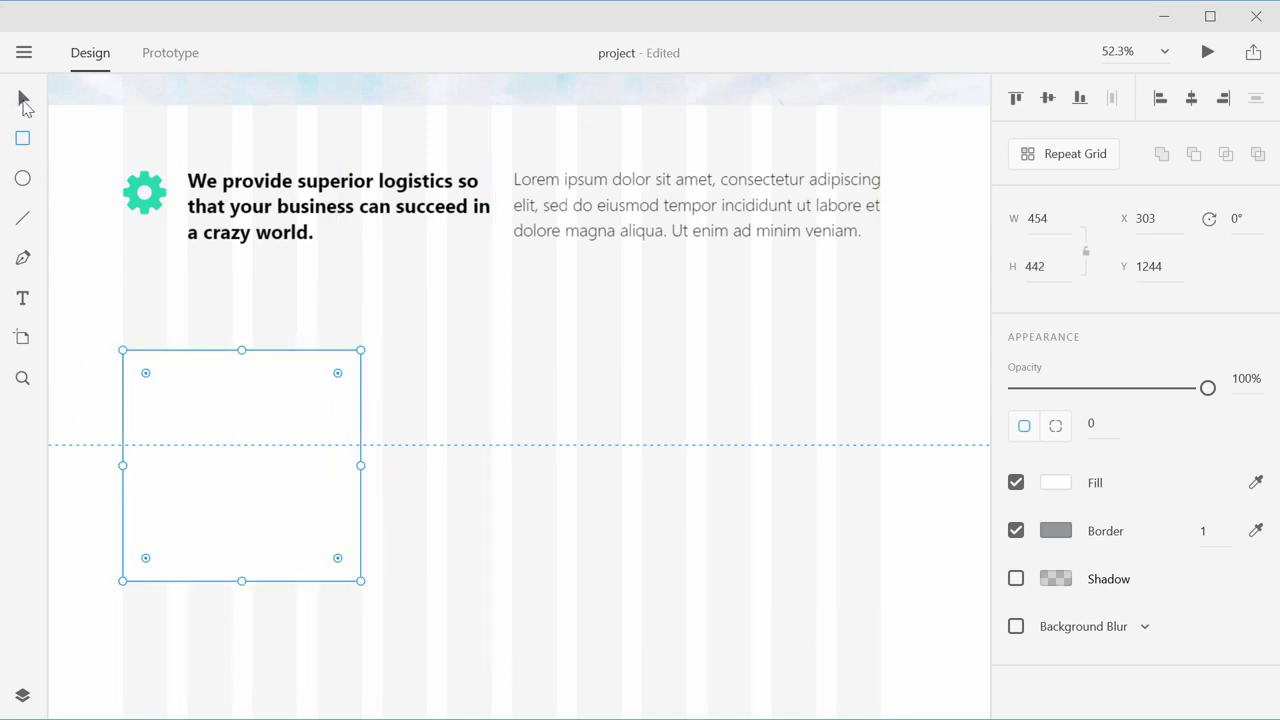
pyautogui.click(23, 98)
pyautogui.click(391, 327)
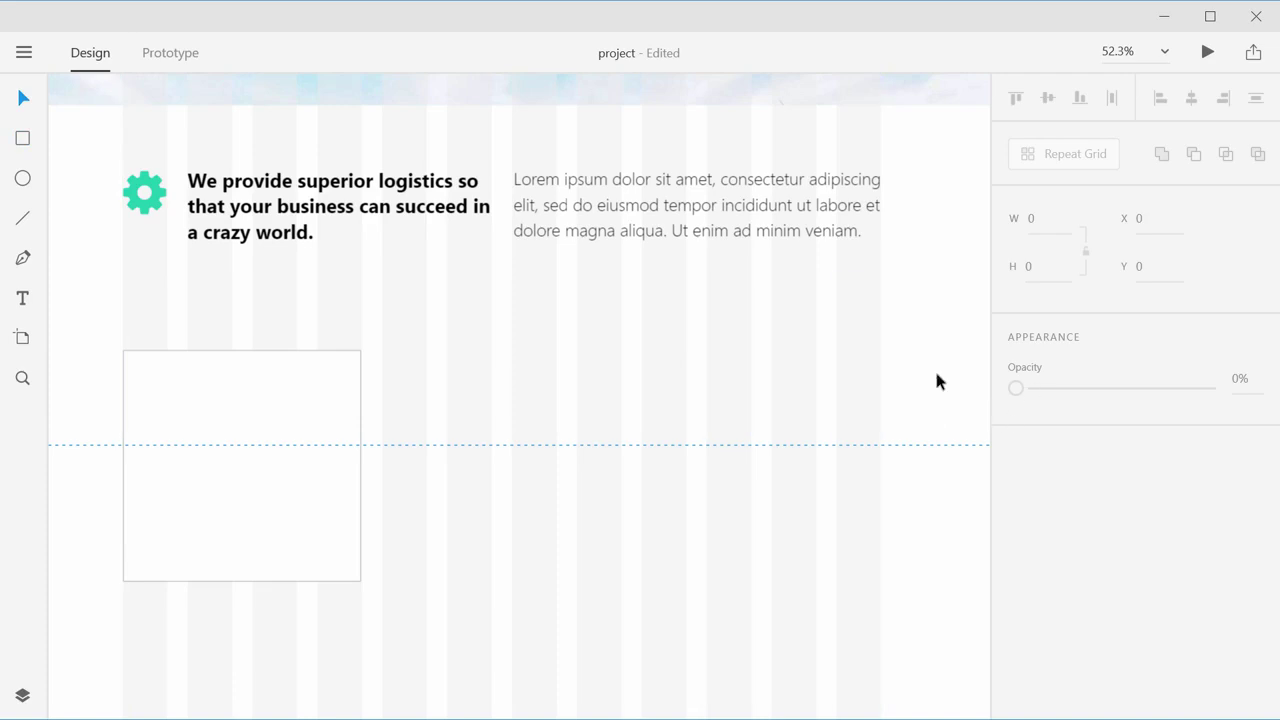
pyautogui.click(728, 318)
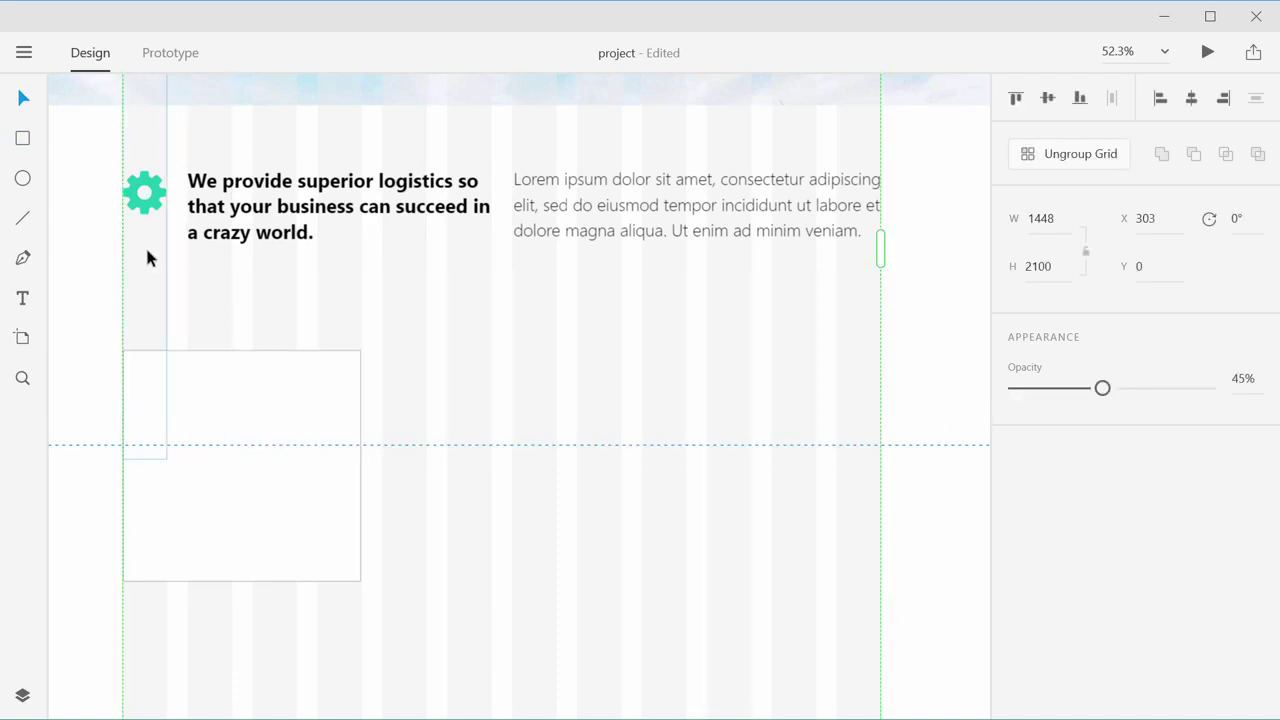
pyautogui.click(100, 283)
pyautogui.moveTo(294, 383); pyautogui.dragTo(367, 291)
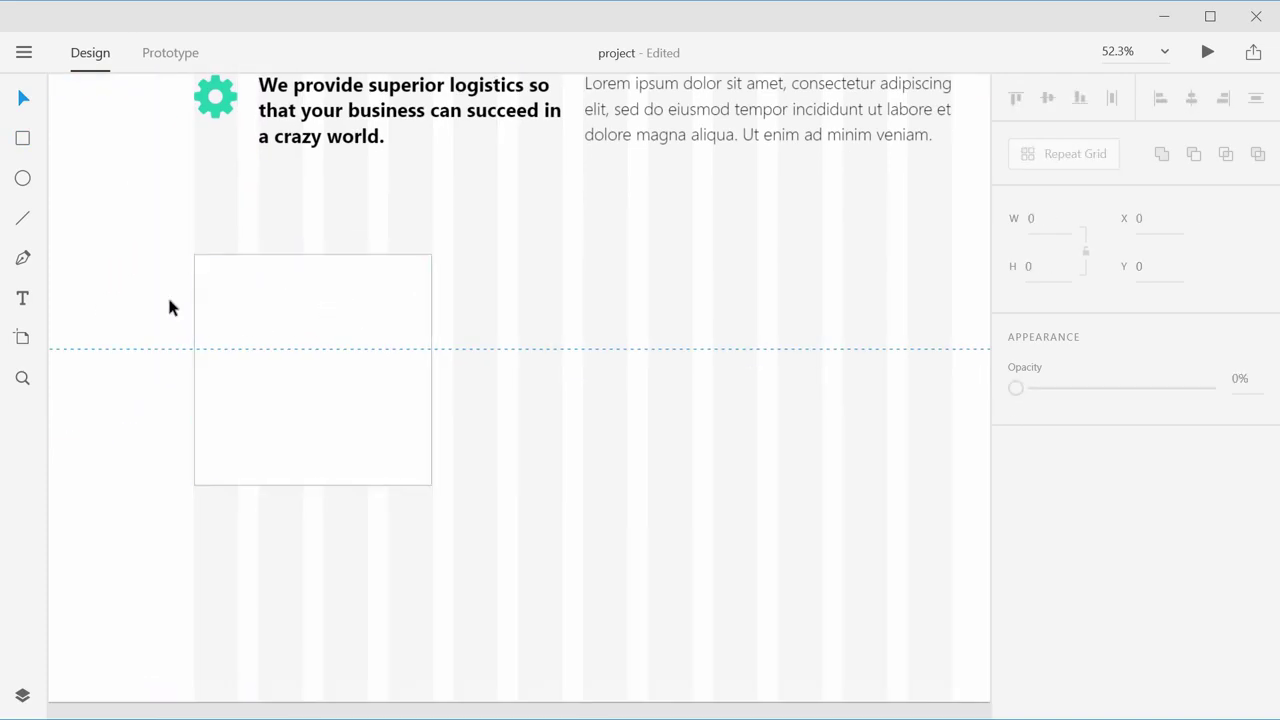
# Step: Add an area text inside the card reading "I think it's an absolutely excellent tool for our business. I can't survive without this thing."
pyautogui.click(23, 300)
pyautogui.moveTo(213, 280); pyautogui.dragTo(410, 435)
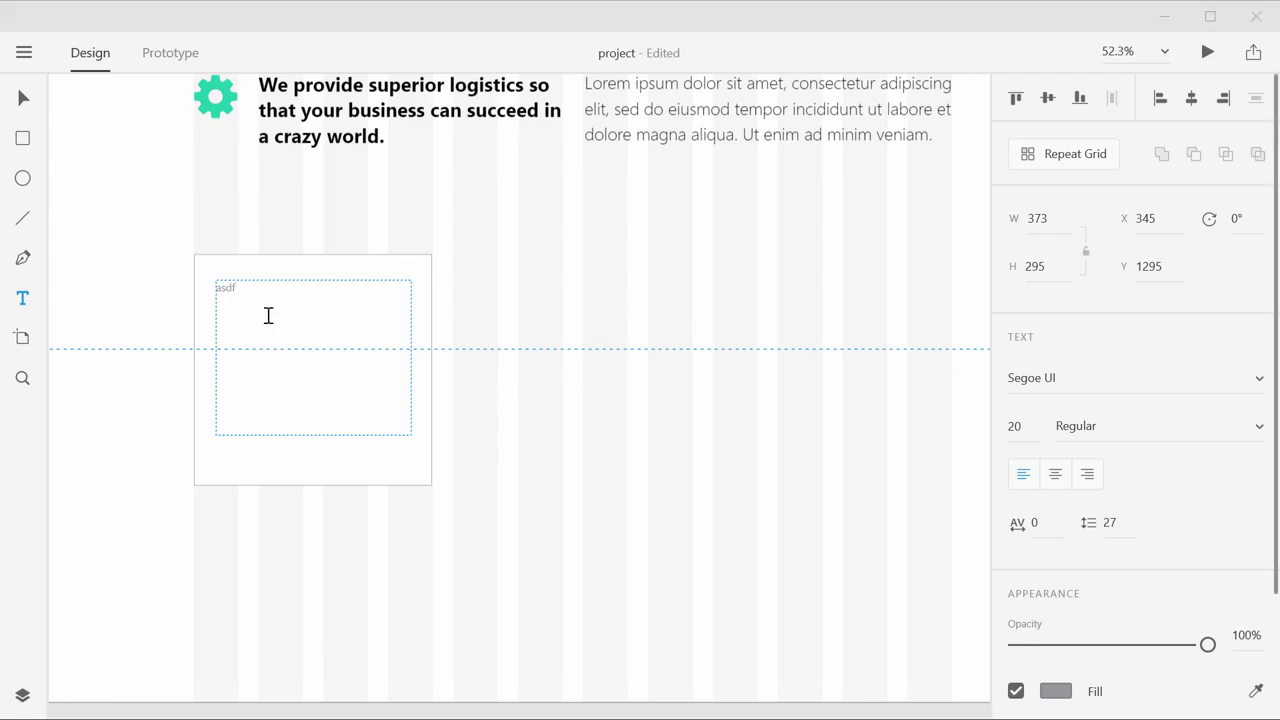
pyautogui.moveTo(240, 289); pyautogui.dragTo(220, 294)
pyautogui.write('"I think it\'s an absolutely excellent tool for our business. I can\'t survive without this thing."')
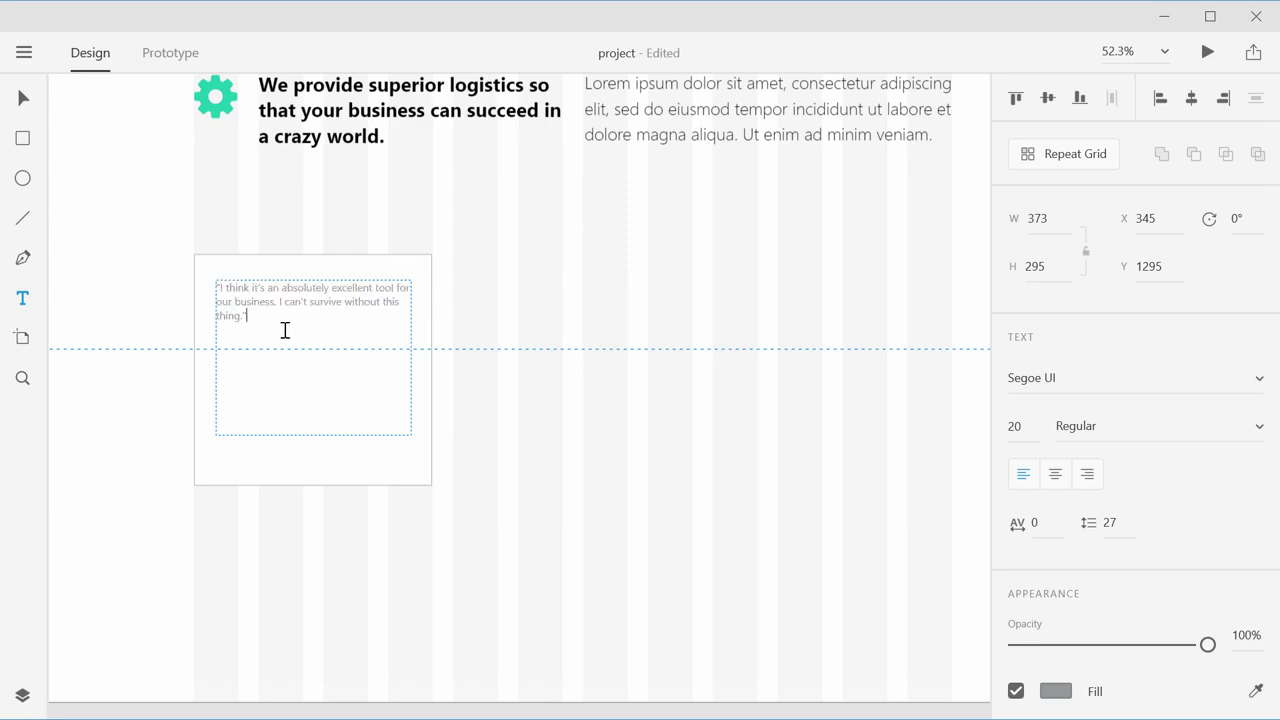
pyautogui.moveTo(290, 331); pyautogui.dragTo(234, 304)
pyautogui.press('Escape')
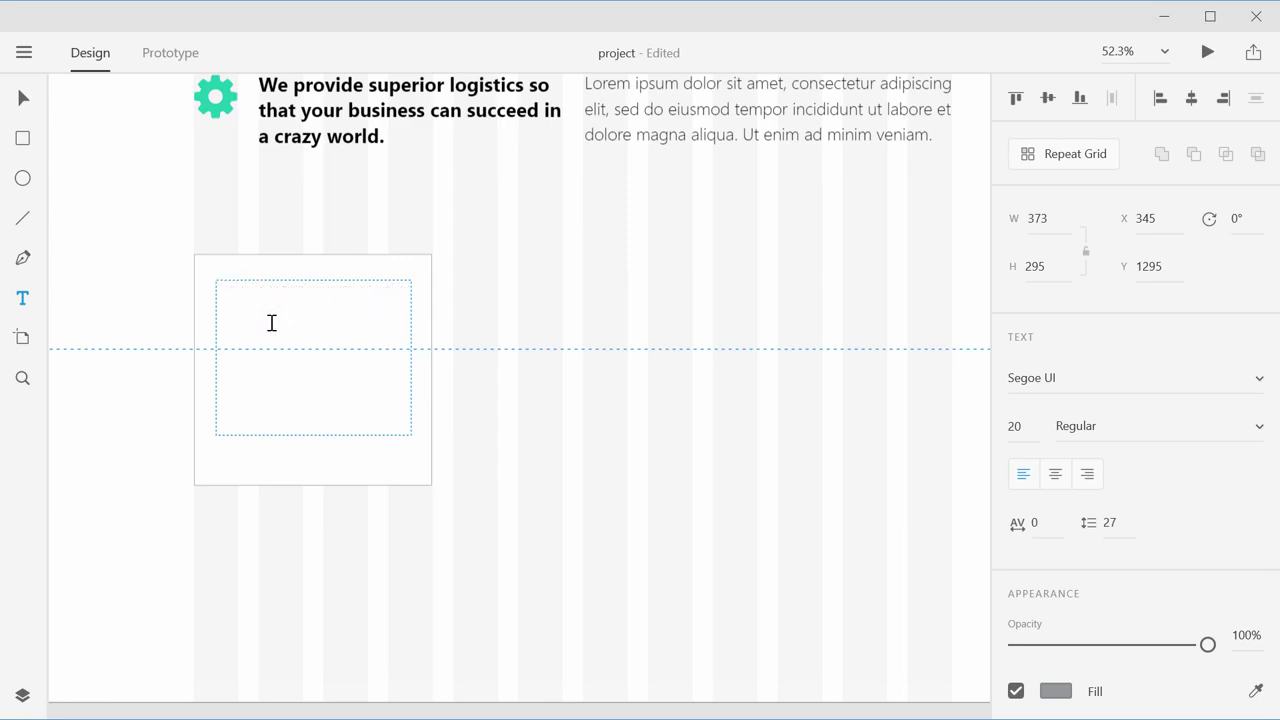
# Step: Style the quote text with size 38, black fill and the Light weight of Segoe UI
pyautogui.moveTo(1028, 430); pyautogui.dragTo(1037, 328)
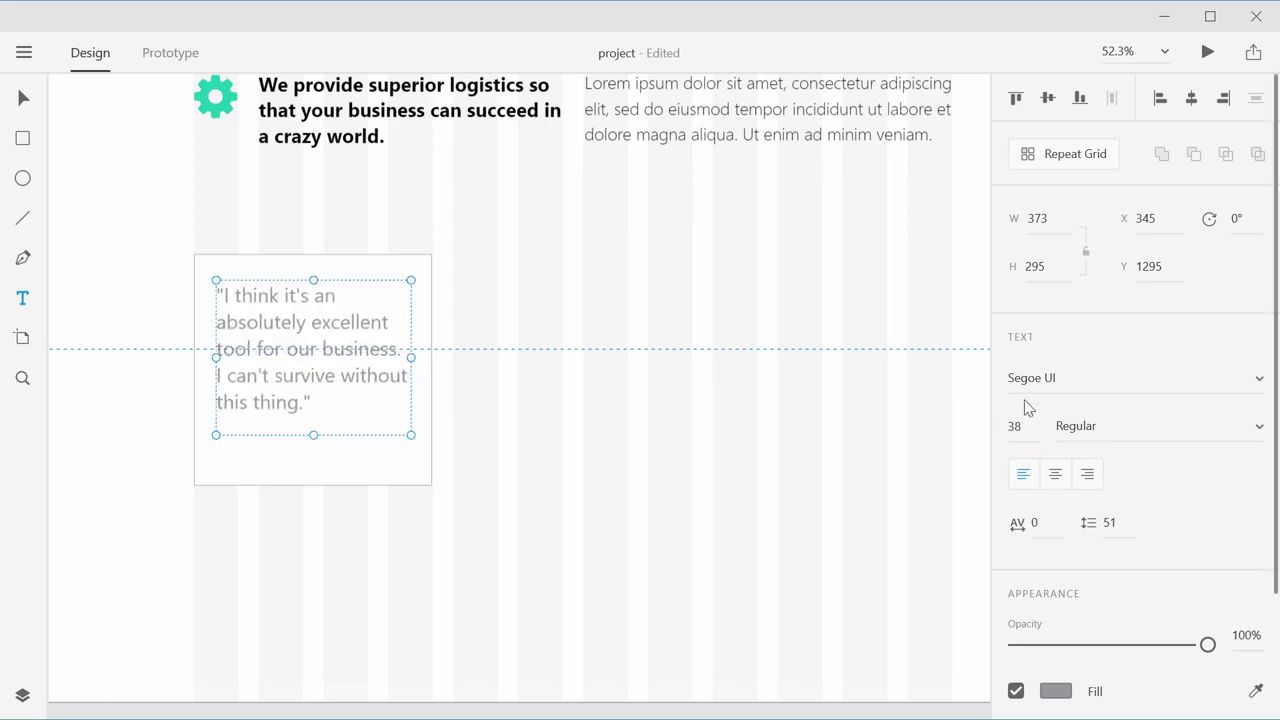
pyautogui.click(1056, 691)
pyautogui.moveTo(930, 545); pyautogui.dragTo(735, 608)
pyautogui.click(22, 100)
pyautogui.click(22, 100)
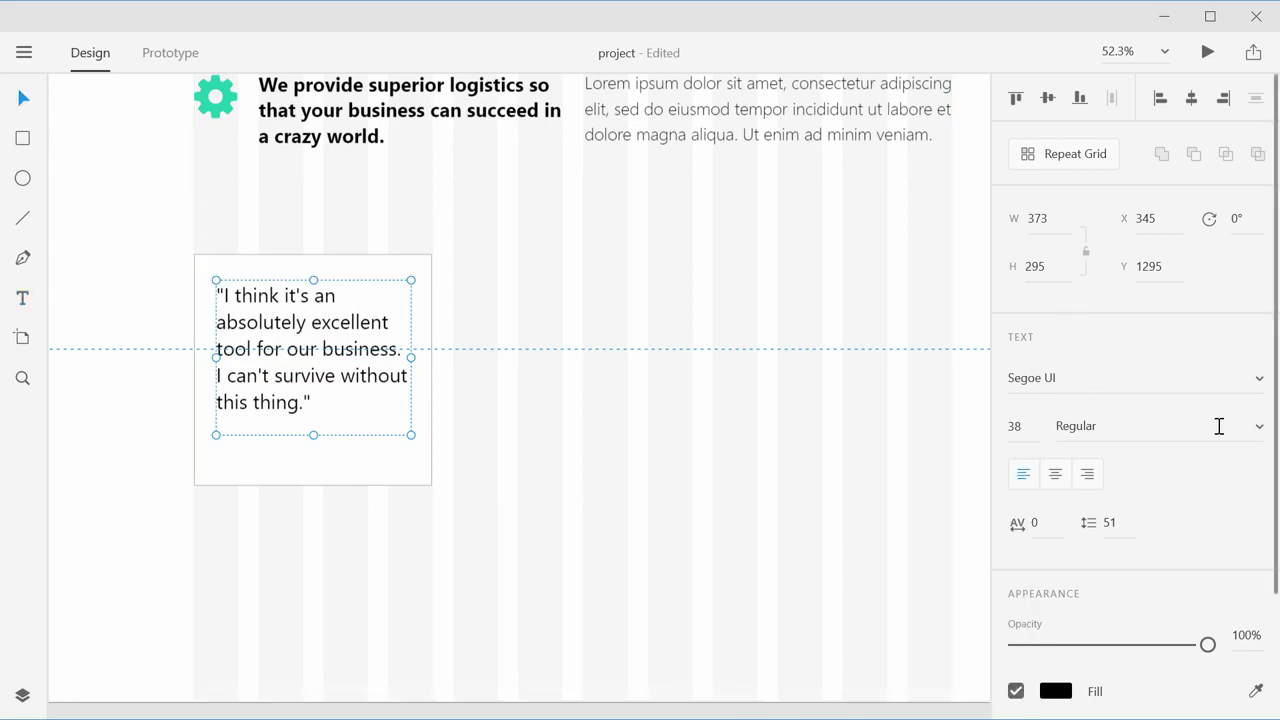
pyautogui.click(1260, 428)
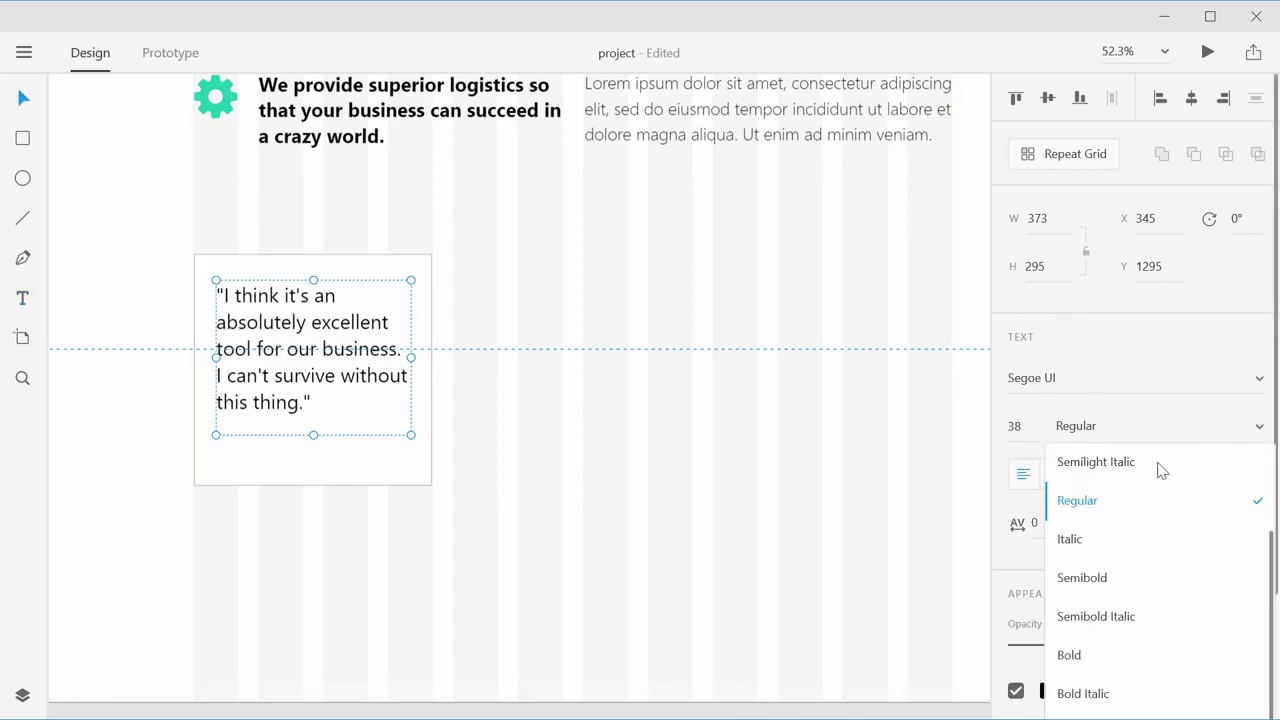
pyautogui.scroll(3, 1144, 471)
pyautogui.click(1088, 463)
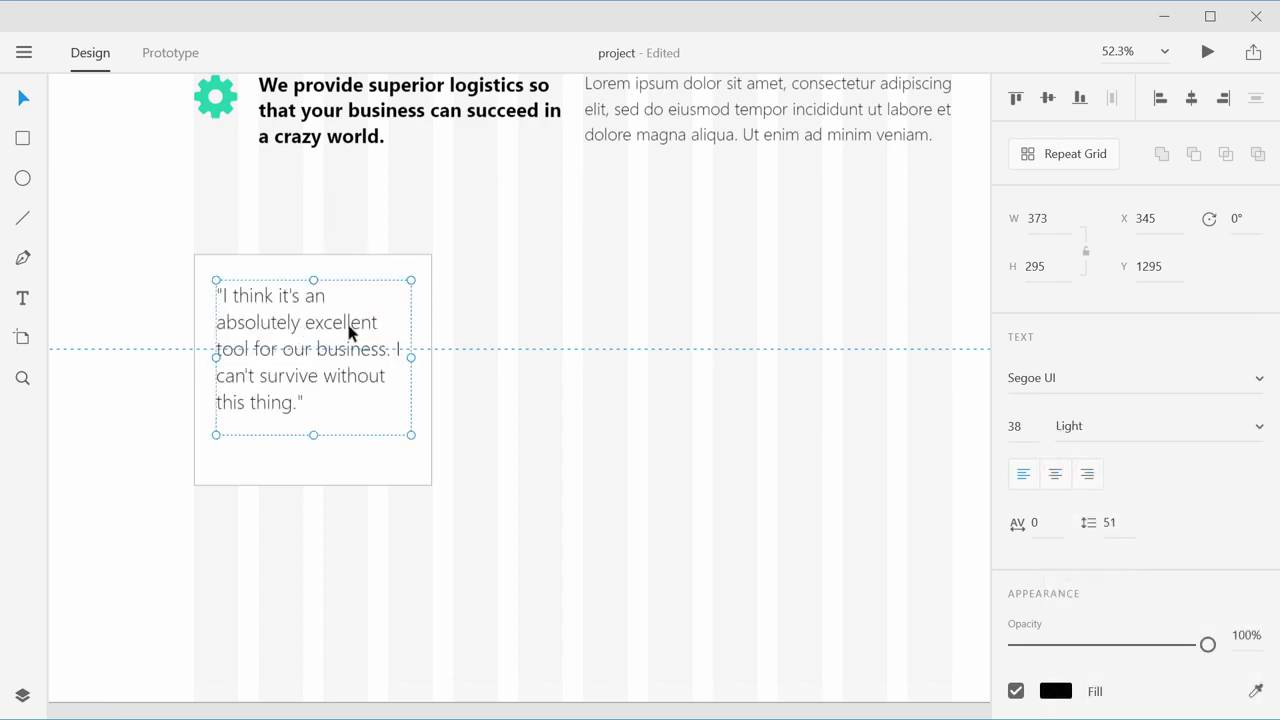
# Step: Shorten the quote's text box from below to a height of about 273, close to its last line
pyautogui.scroll(4, 378, 345)
pyautogui.moveTo(331, 354); pyautogui.dragTo(409, 328)
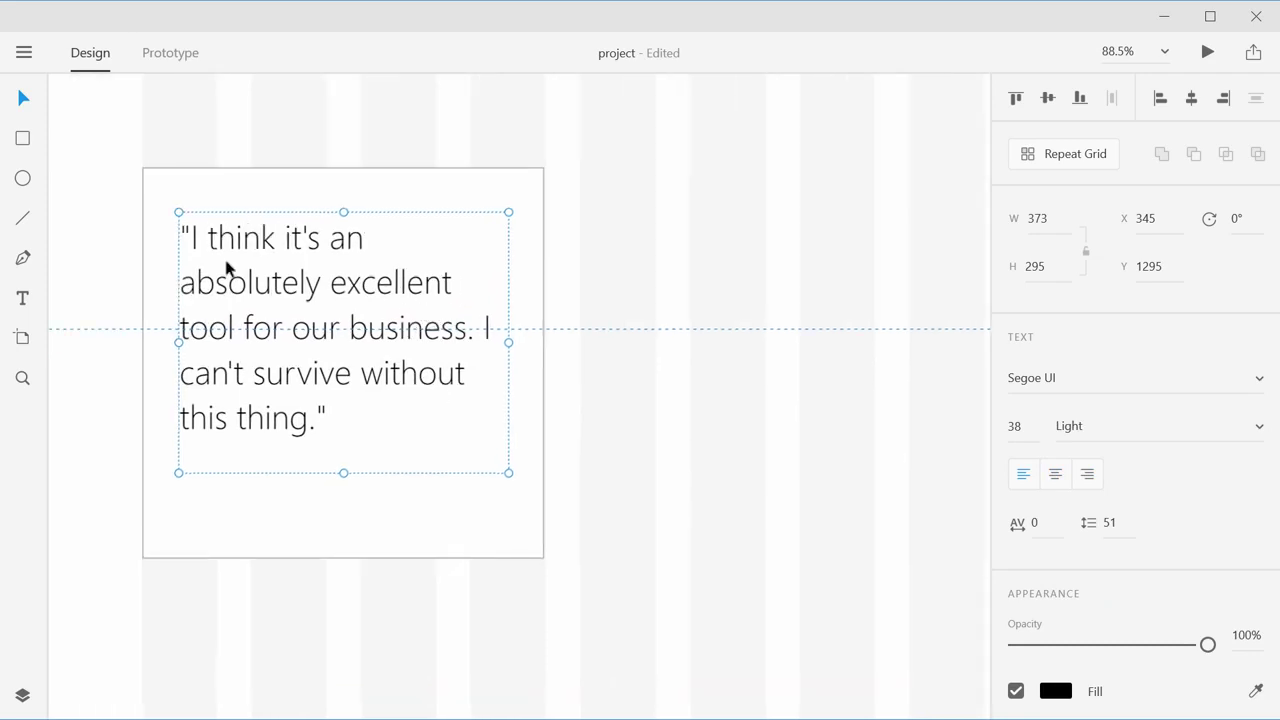
pyautogui.click(131, 250)
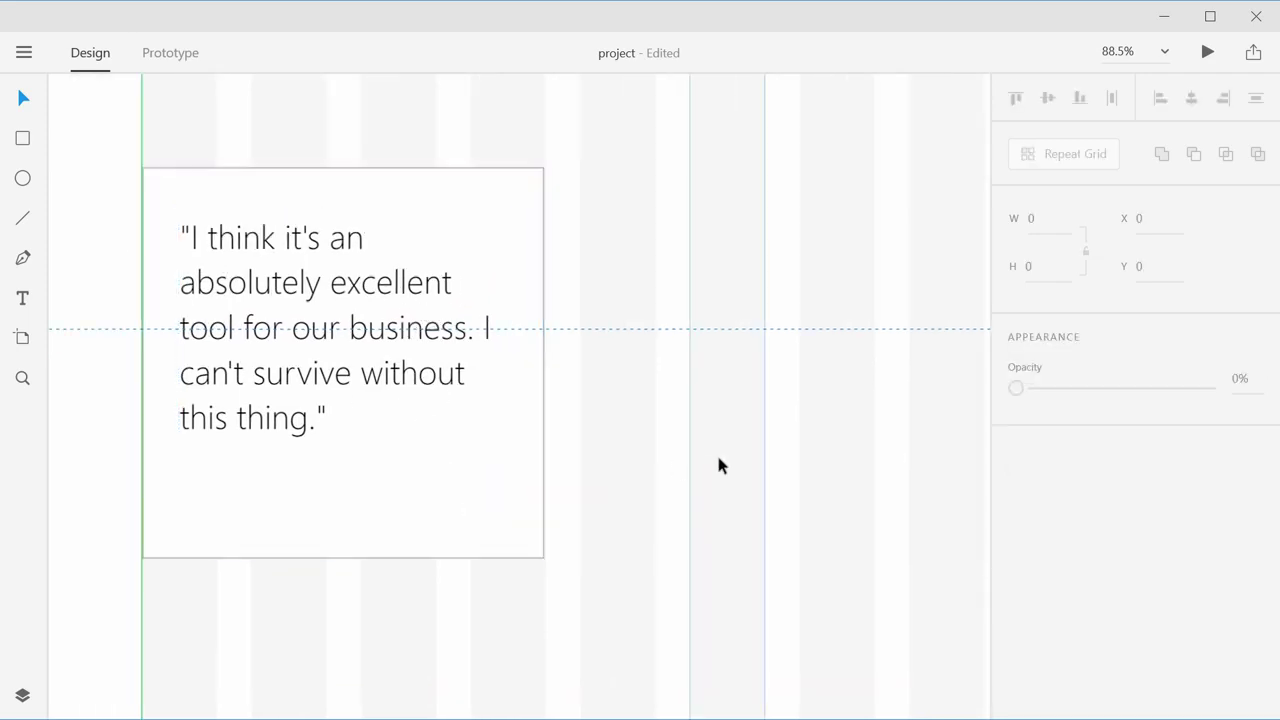
pyautogui.click(352, 465)
pyautogui.moveTo(341, 472); pyautogui.dragTo(346, 454)
pyautogui.click(88, 298)
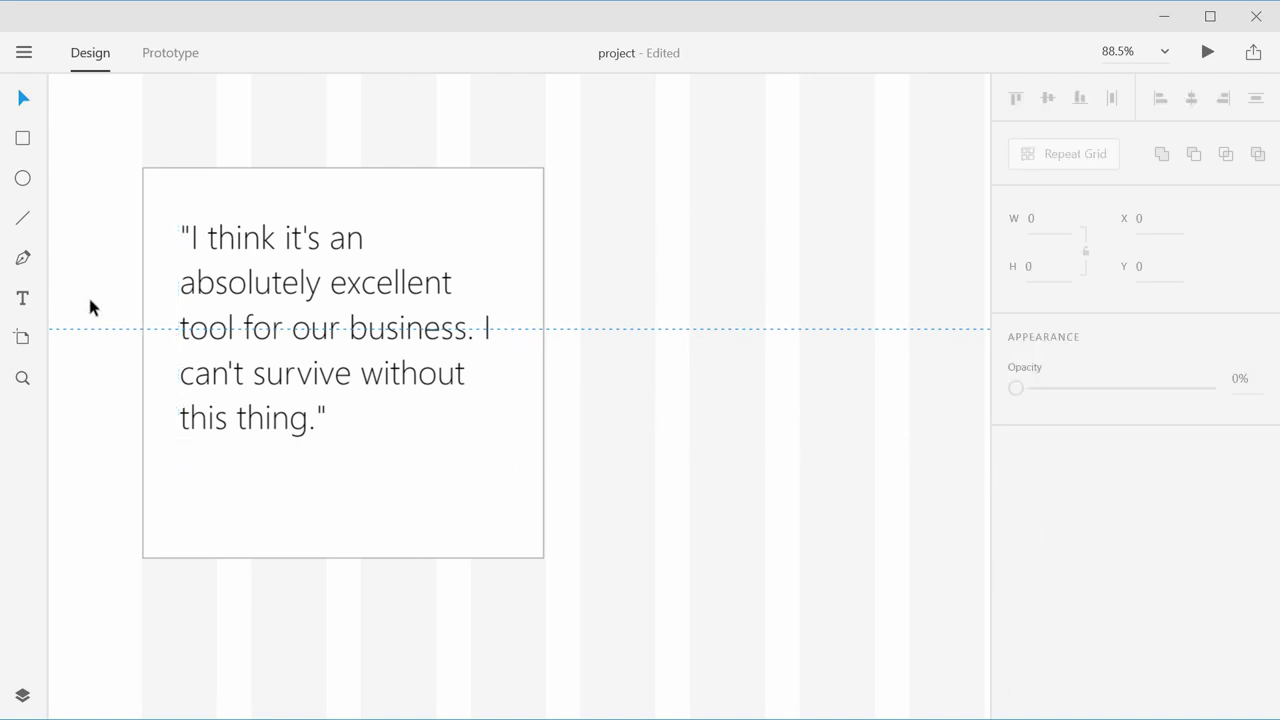
# Step: Add a text line beneath the quote with a dash and the author's full name, left-aligned with the quote
pyautogui.click(21, 303)
pyautogui.click(181, 483)
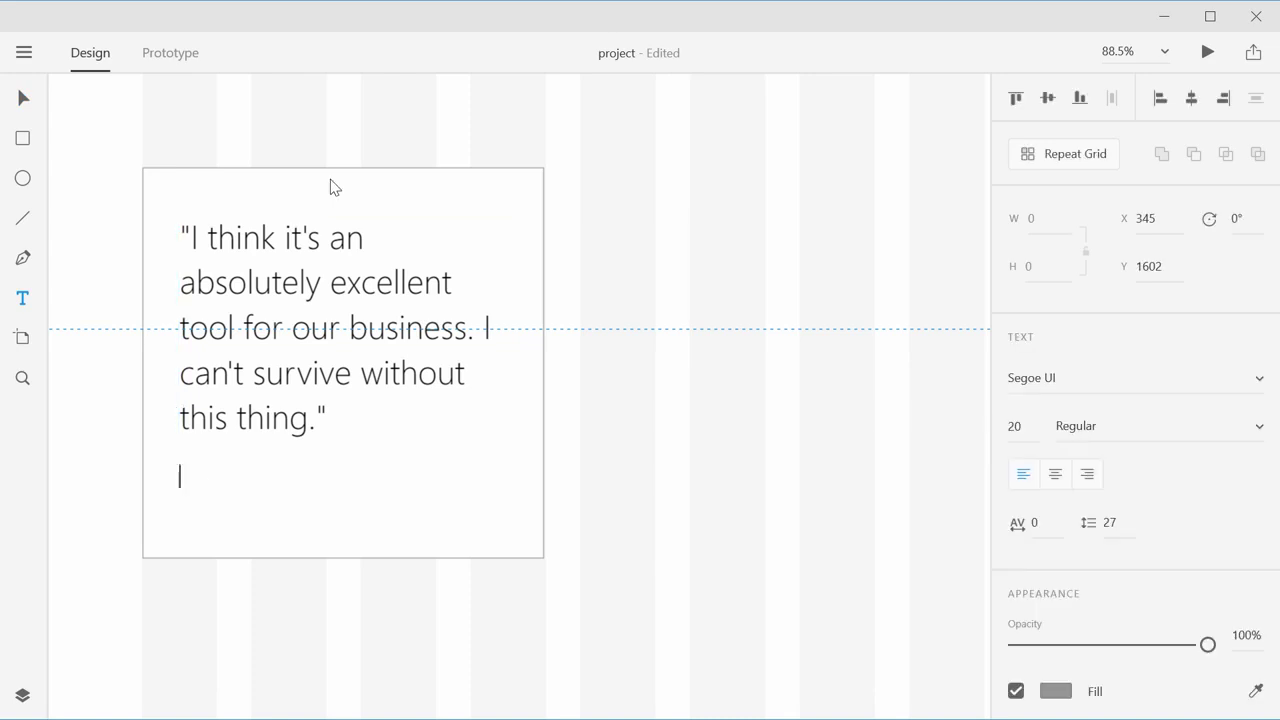
pyautogui.write('- Gary Simon')
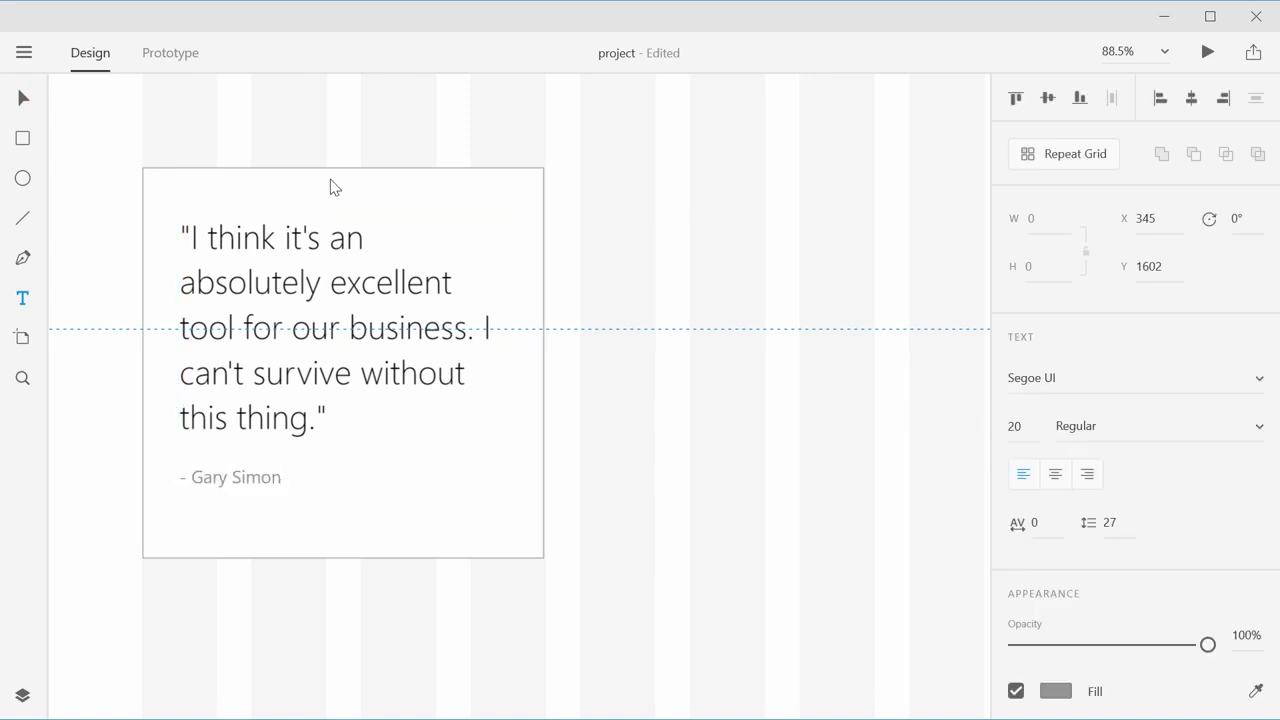
pyautogui.click(23, 97)
# Step: Set the font size of the attribution line under the quote to 26
pyautogui.click(1018, 426)
pyautogui.write('24')
pyautogui.press('Return')
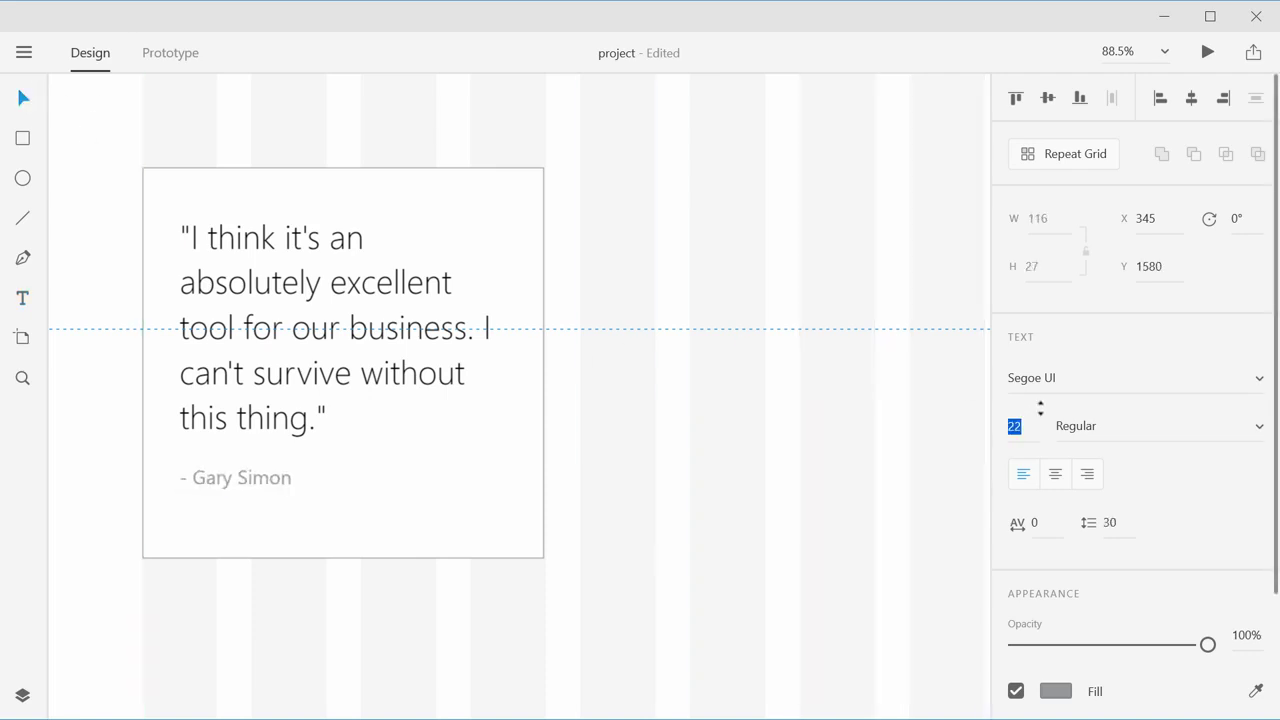
pyautogui.press('Up')
pyautogui.press('Up')
pyautogui.press('Return')
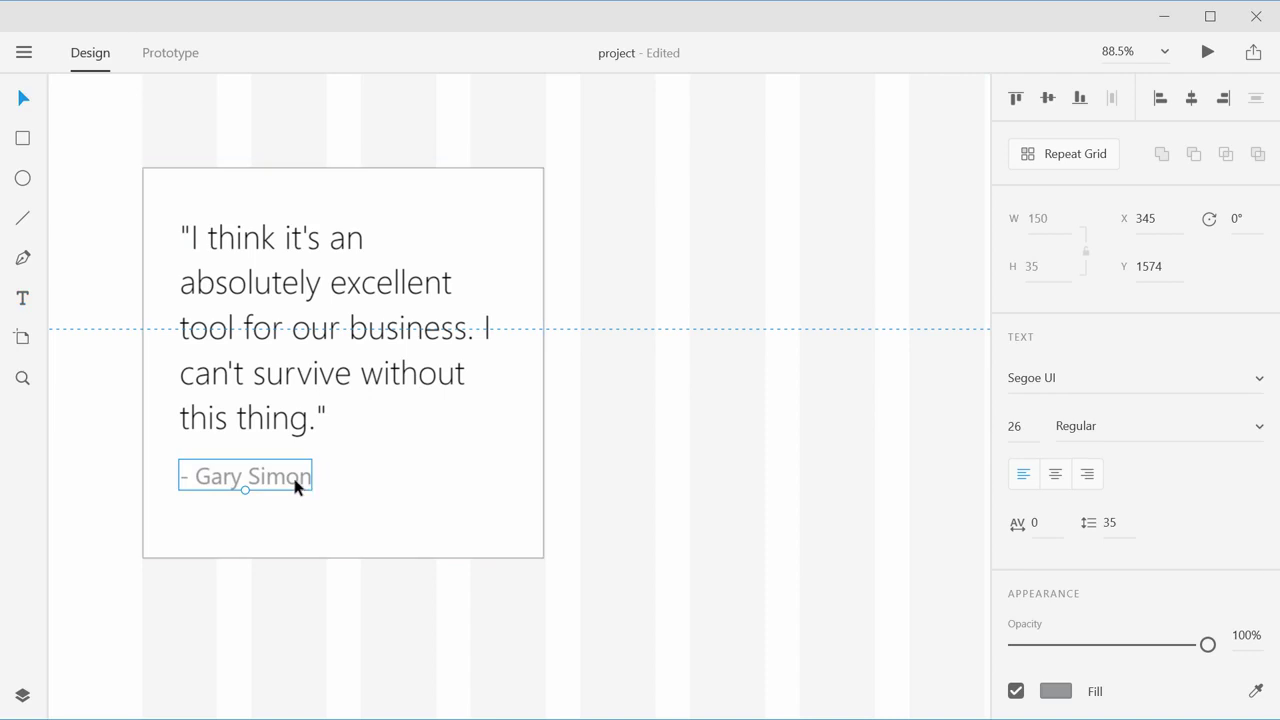
pyautogui.click(1053, 690)
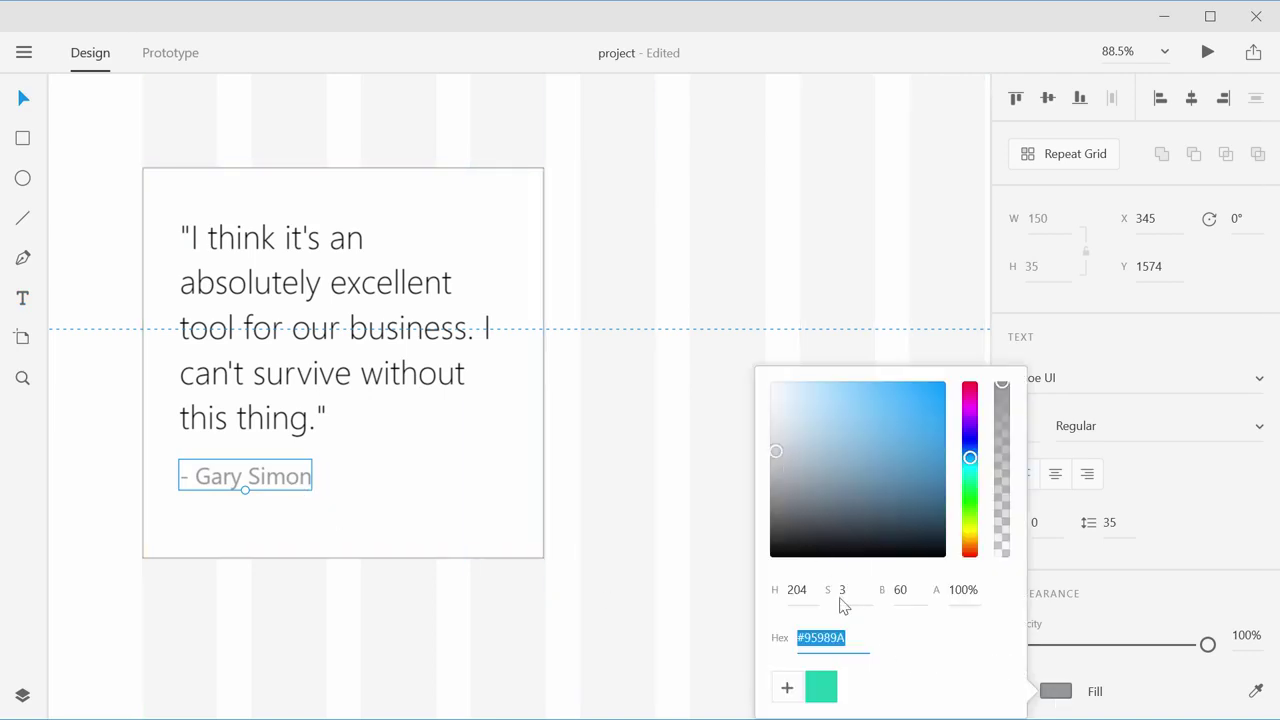
pyautogui.click(149, 478)
pyautogui.click(110, 430)
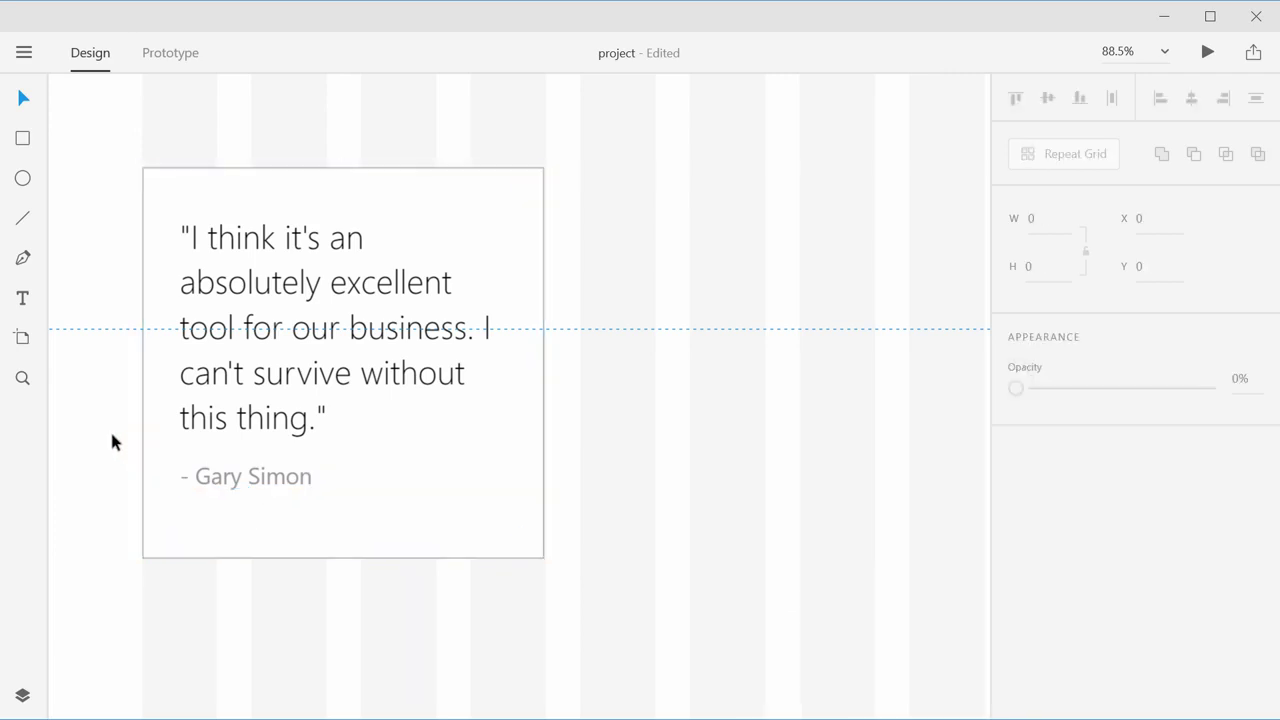
# Step: Raise the lower edge of the card rectangle so its height is about 414
pyautogui.click(220, 494)
pyautogui.moveTo(342, 557)
pyautogui.mouseDown()
pyautogui.moveTo(346, 521)
pyautogui.moveTo(345, 534)
pyautogui.mouseUp()
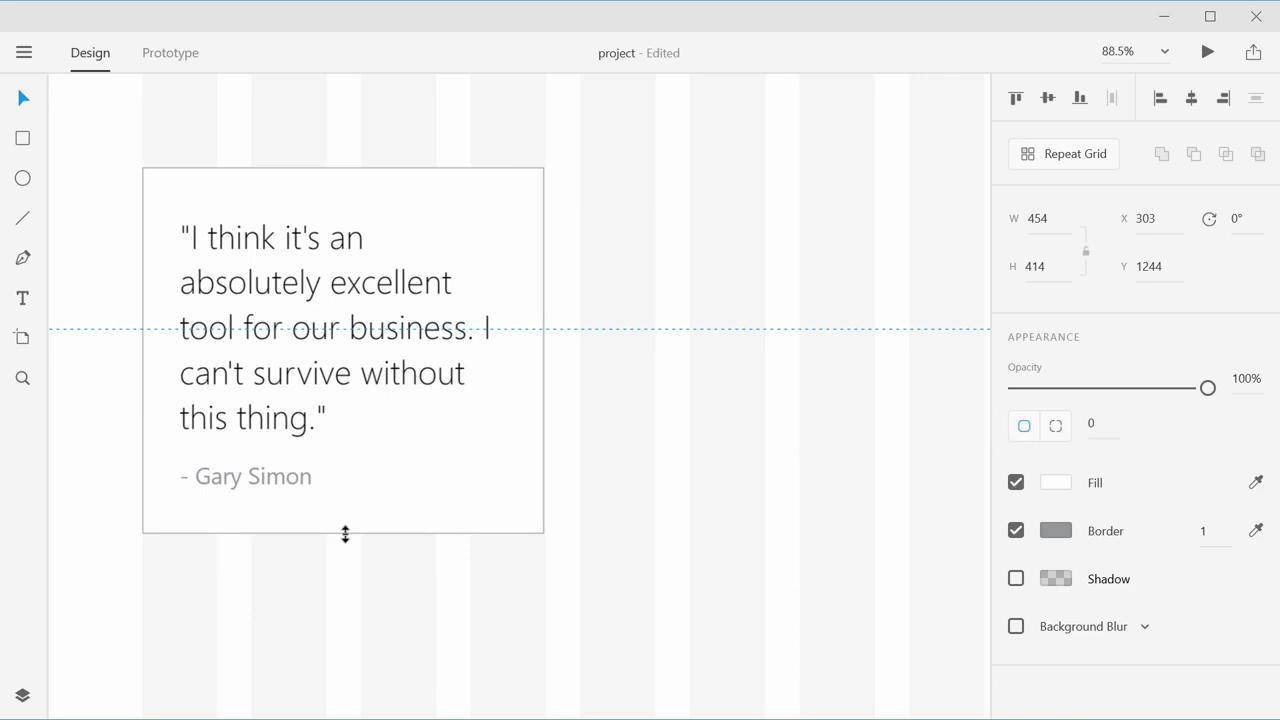
pyautogui.moveTo(345, 534); pyautogui.dragTo(345, 534)
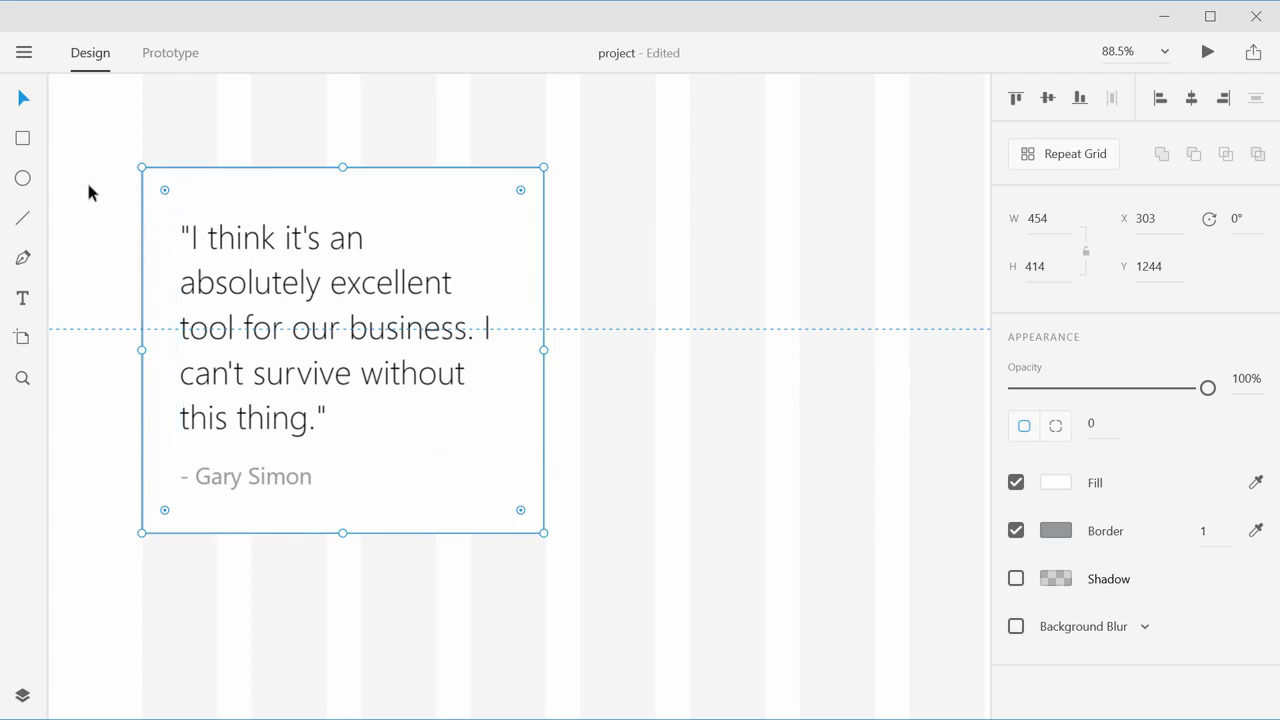
pyautogui.click(93, 220)
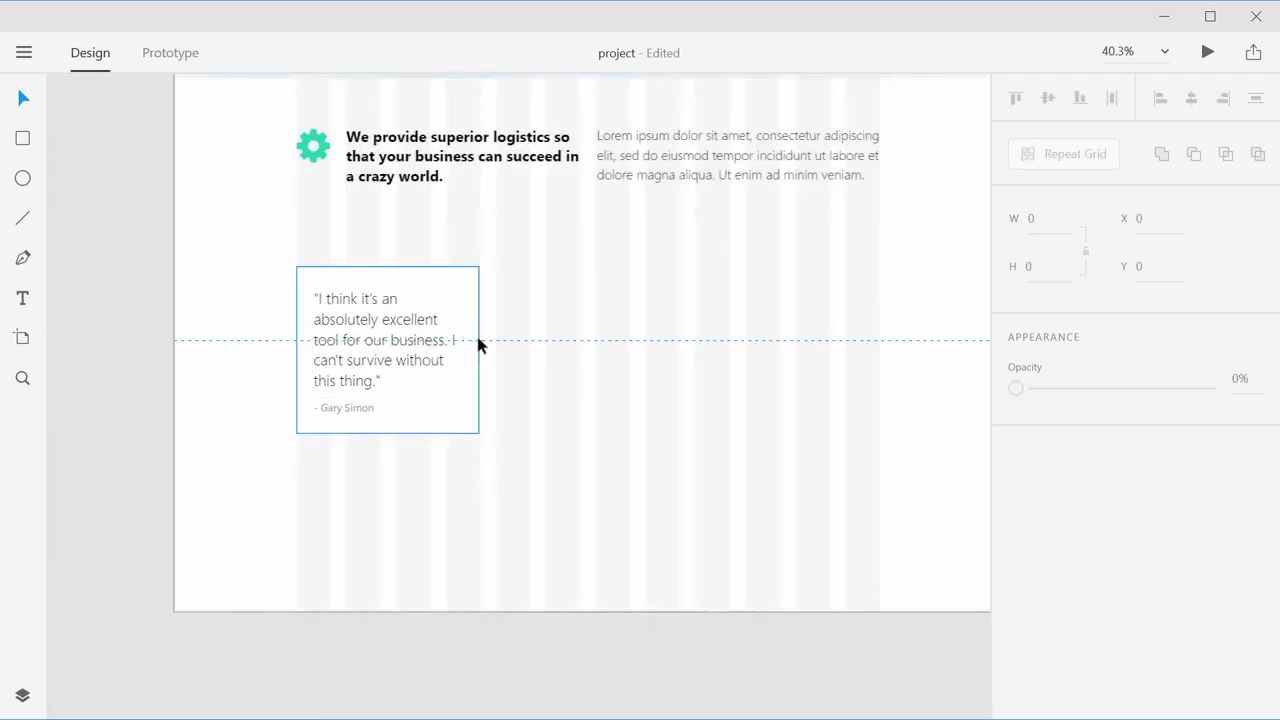
# Step: Turn the quote, its attribution line and the card rectangle together into a repeat grid
pyautogui.doubleClick(364, 322)
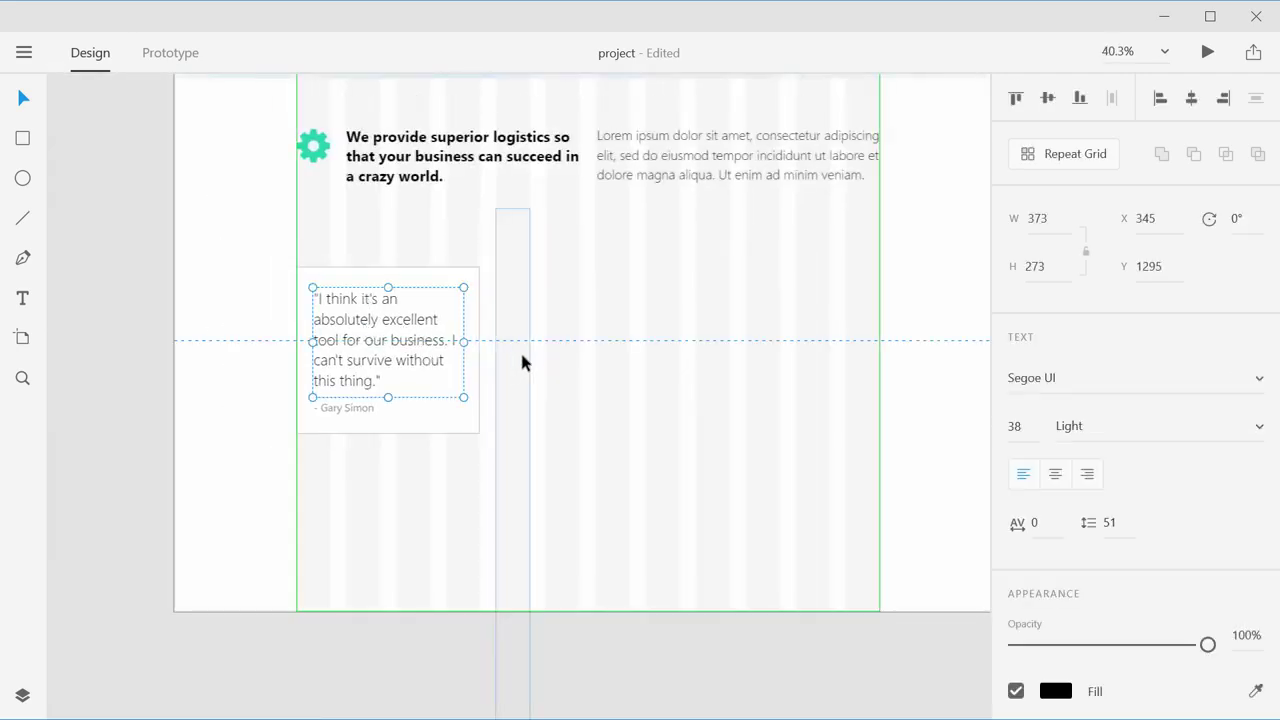
pyautogui.scroll(3, 495, 337)
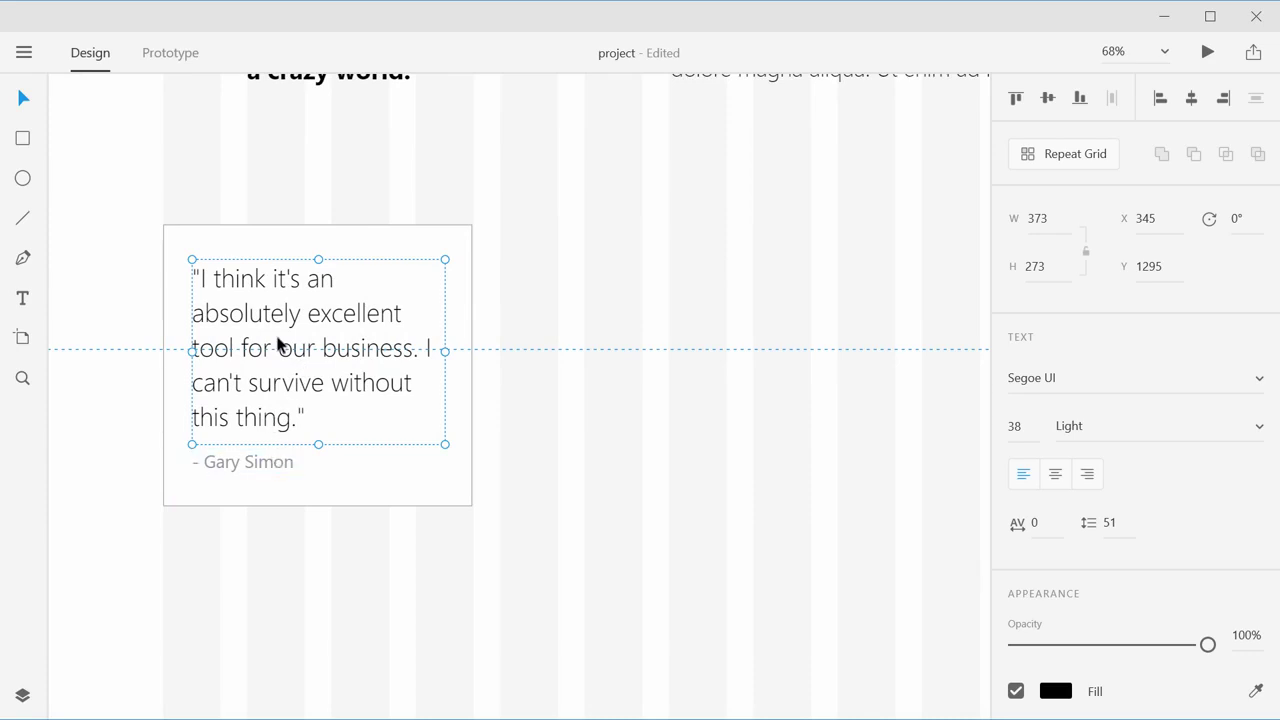
pyautogui.keyDown('shift'); pyautogui.click(278, 464); pyautogui.keyUp('shift')
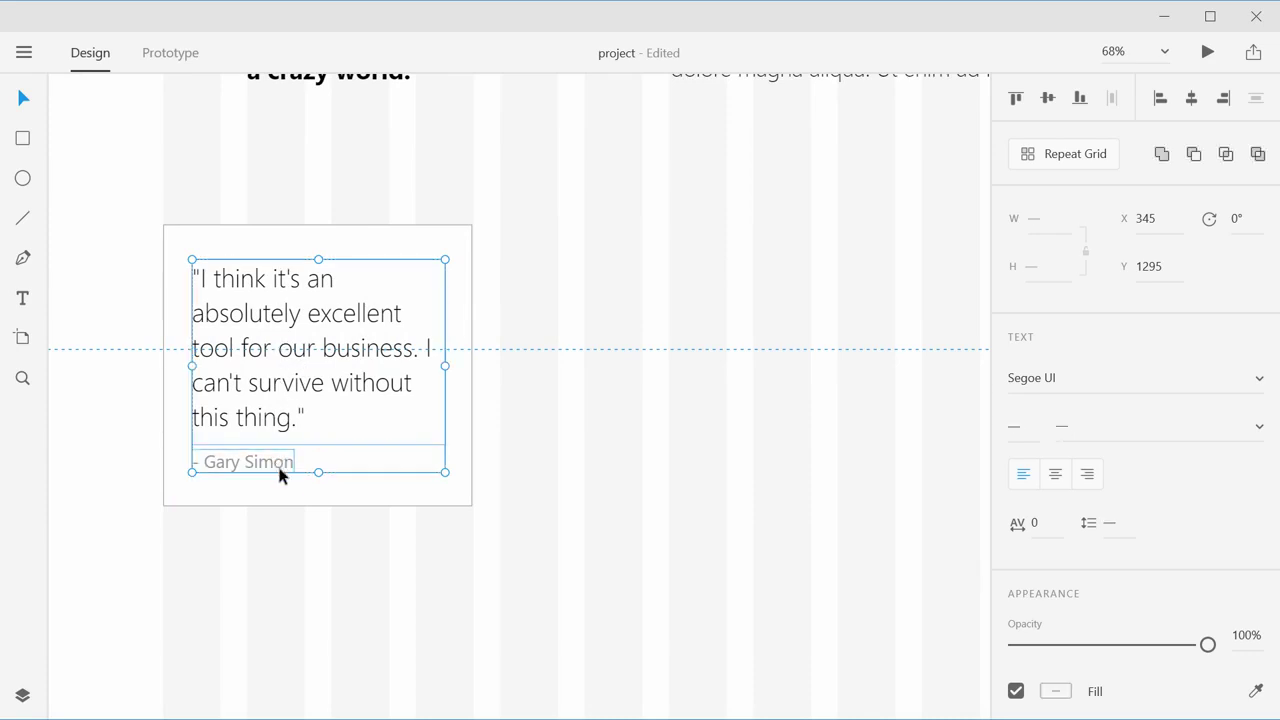
pyautogui.keyDown('shift'); pyautogui.click(338, 490); pyautogui.keyUp('shift')
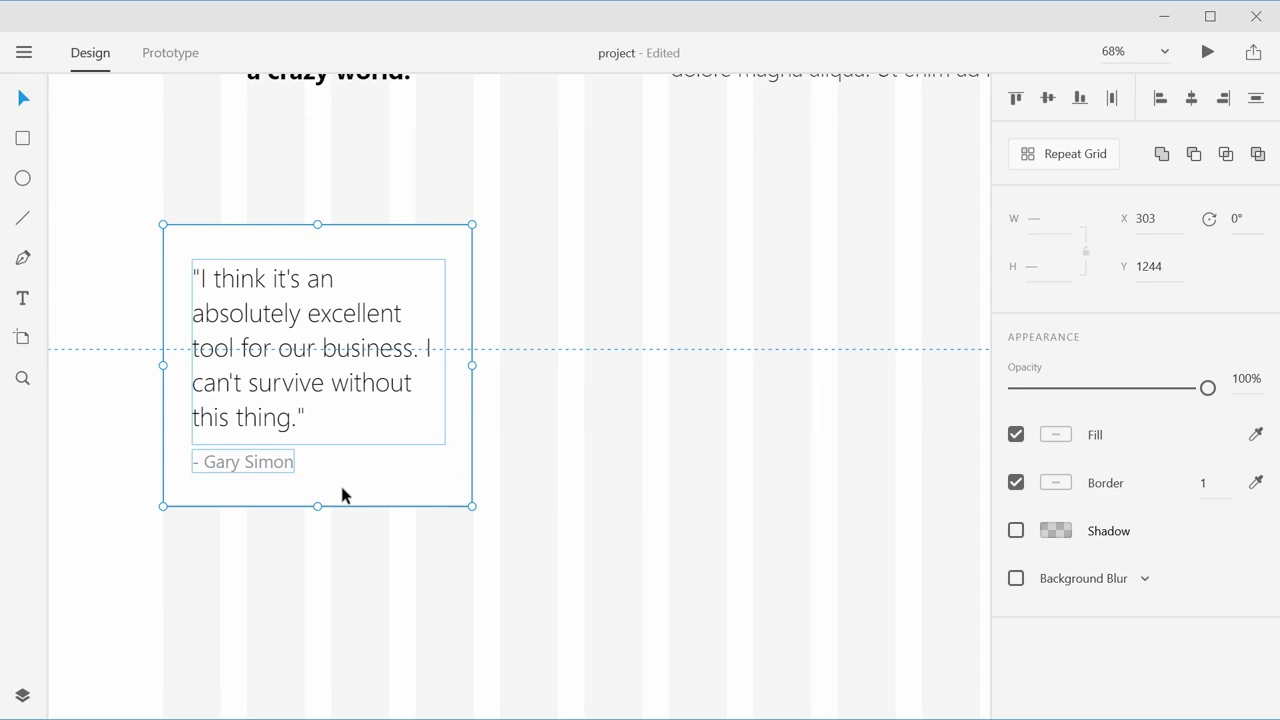
pyautogui.click(1071, 156)
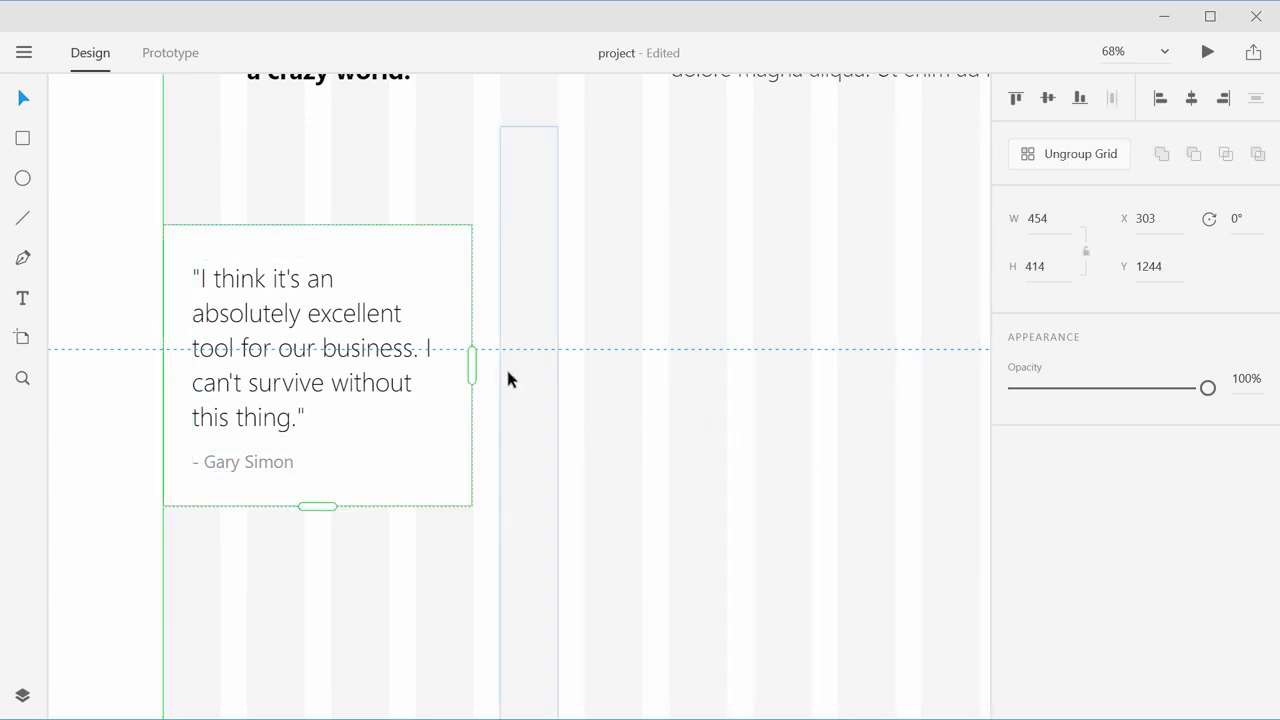
# Step: Extend the testimonial repeat grid sideways to a width of about 1411 so it holds three cards
pyautogui.moveTo(474, 366); pyautogui.dragTo(894, 363)
pyautogui.scroll(-3, 829, 397)
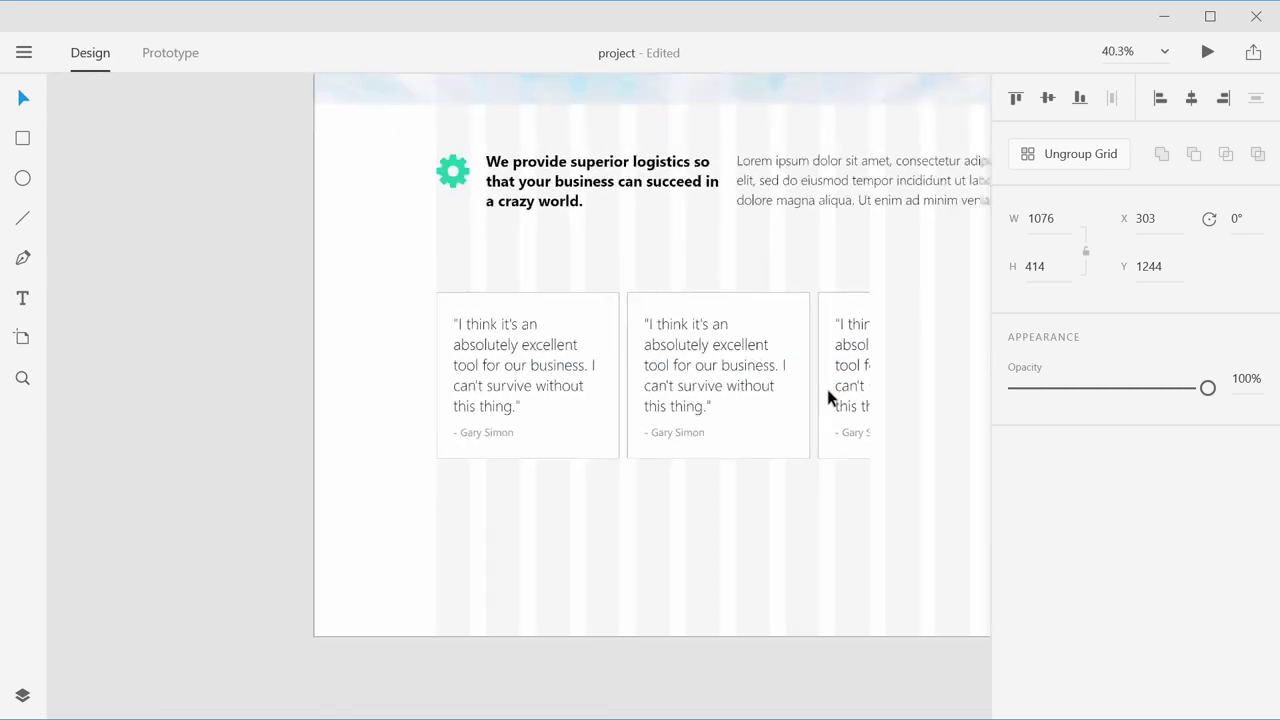
pyautogui.hscroll(3, 663, 389)
pyautogui.moveTo(686, 390); pyautogui.dragTo(822, 370)
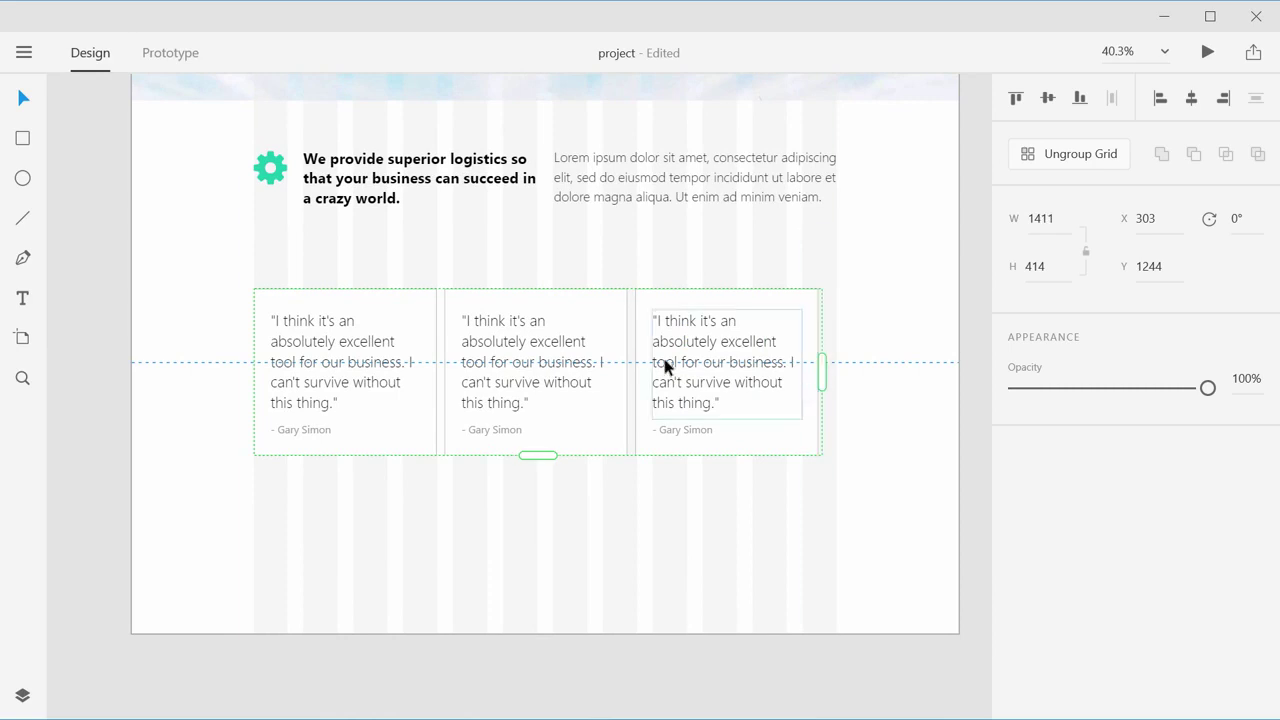
# Step: Widen the gaps between the three cards to 40 and move the row up to Y 1150, closer to the services intro
pyautogui.moveTo(634, 333); pyautogui.dragTo(648, 333)
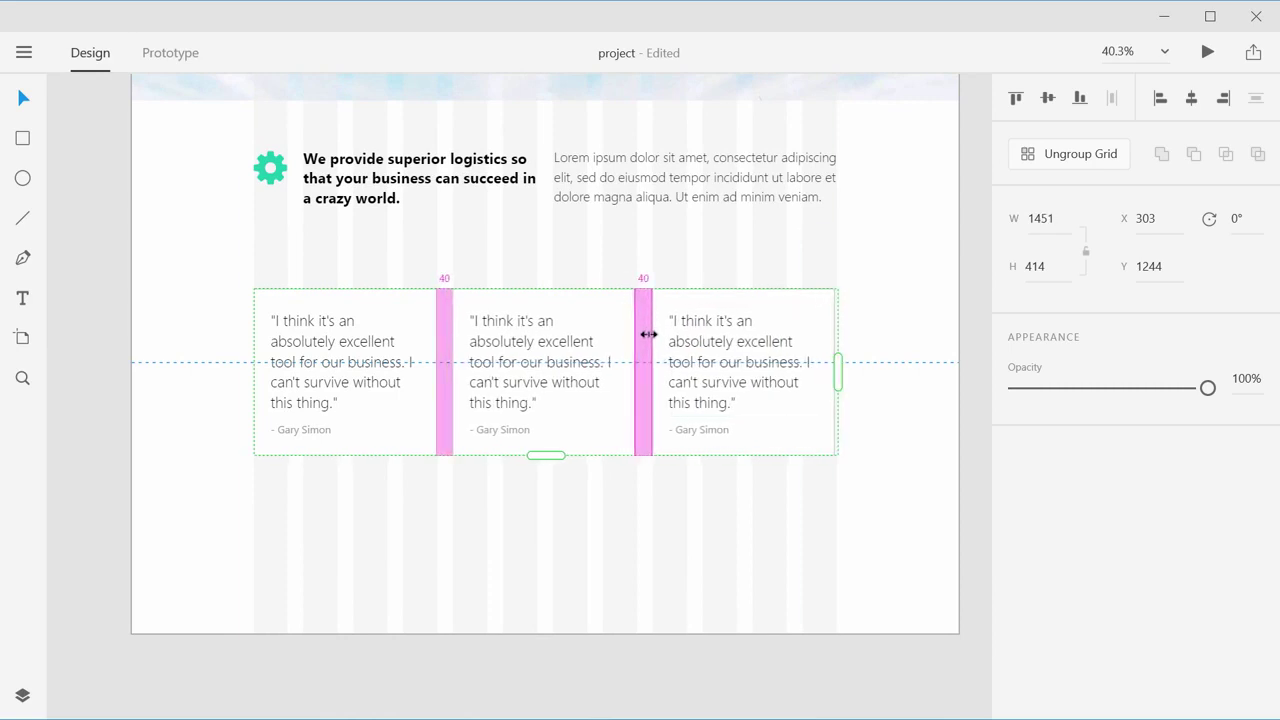
pyautogui.click(898, 545)
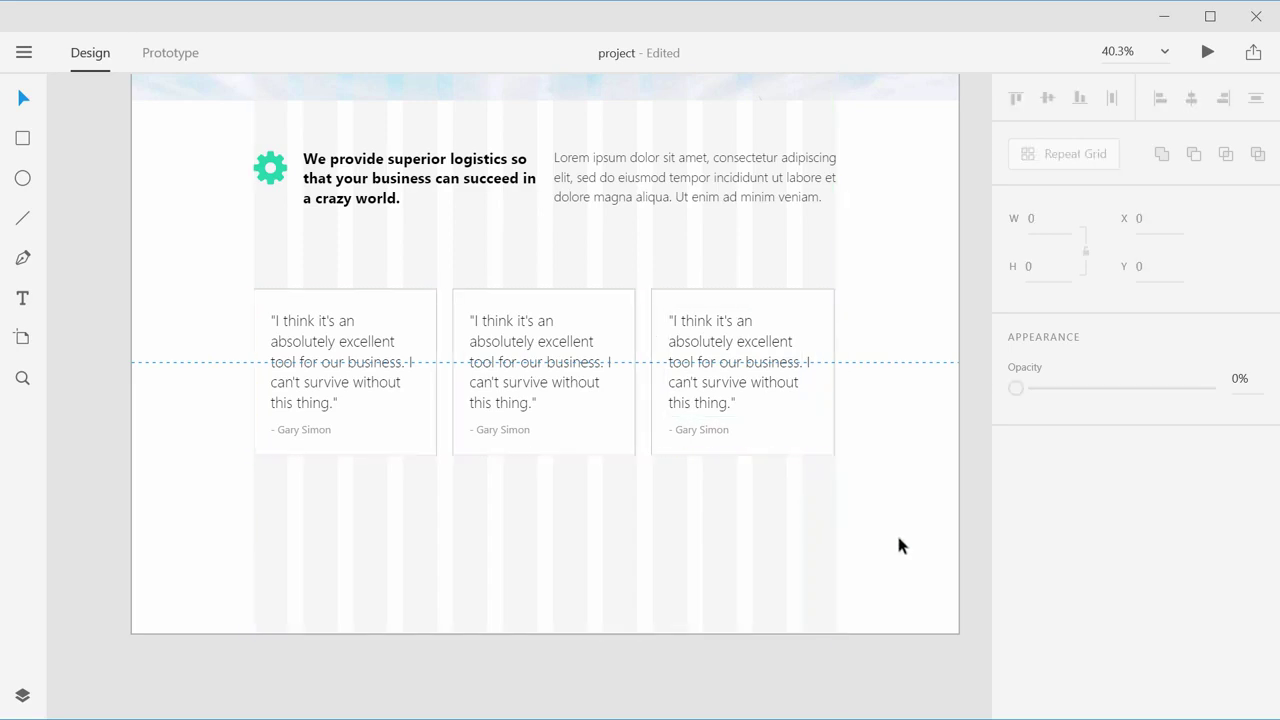
pyautogui.moveTo(560, 331); pyautogui.dragTo(548, 272)
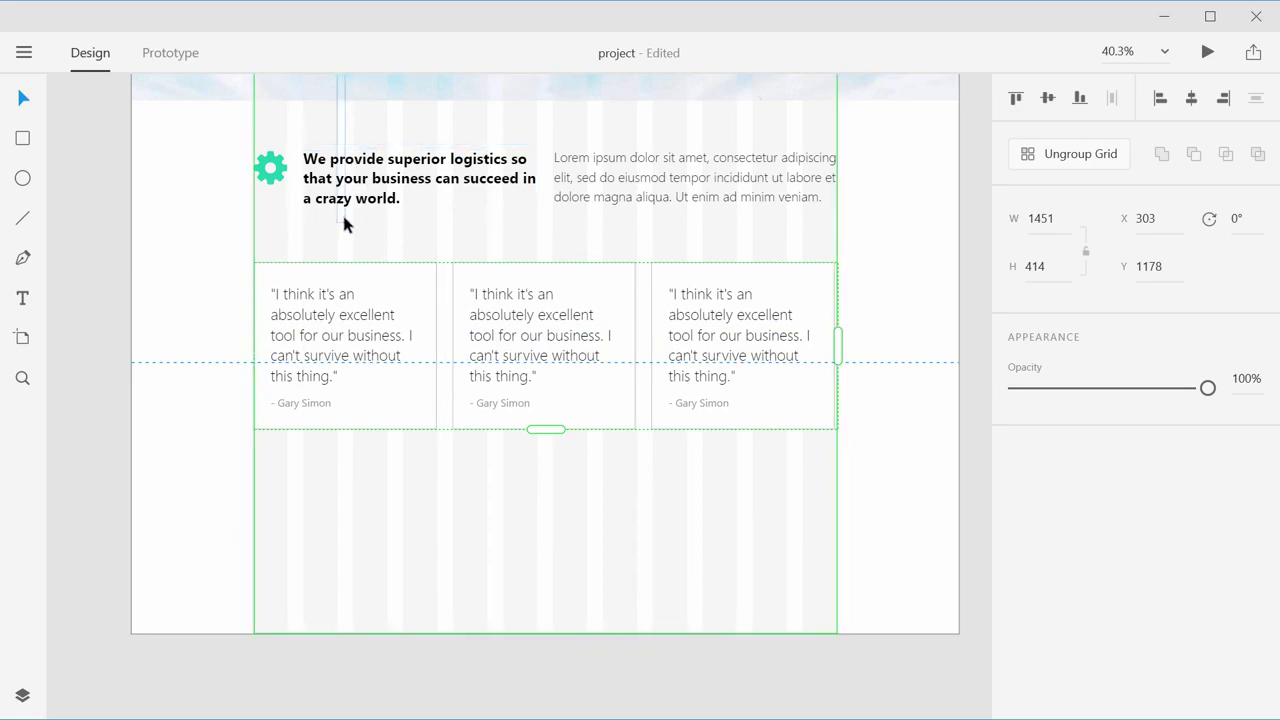
pyautogui.moveTo(345, 304); pyautogui.dragTo(345, 291)
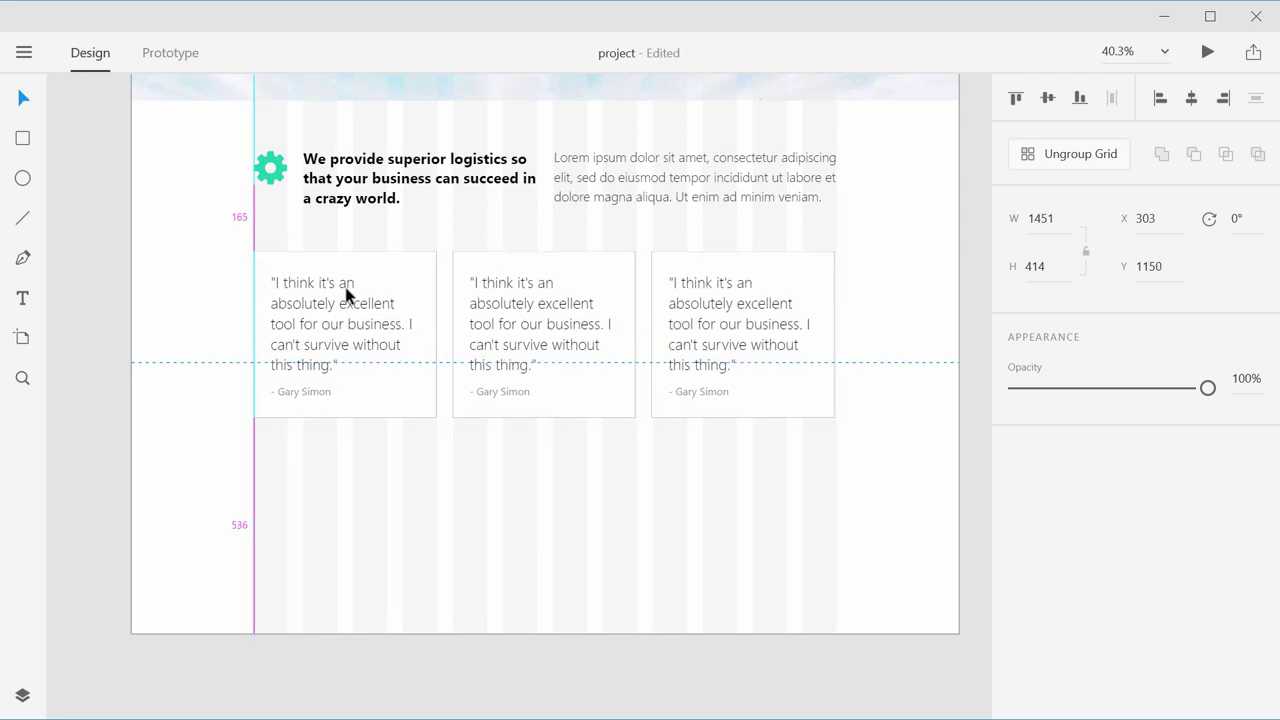
# Step: Hide the GRID layer so that the column guides no longer overlay the page
pyautogui.click(297, 515)
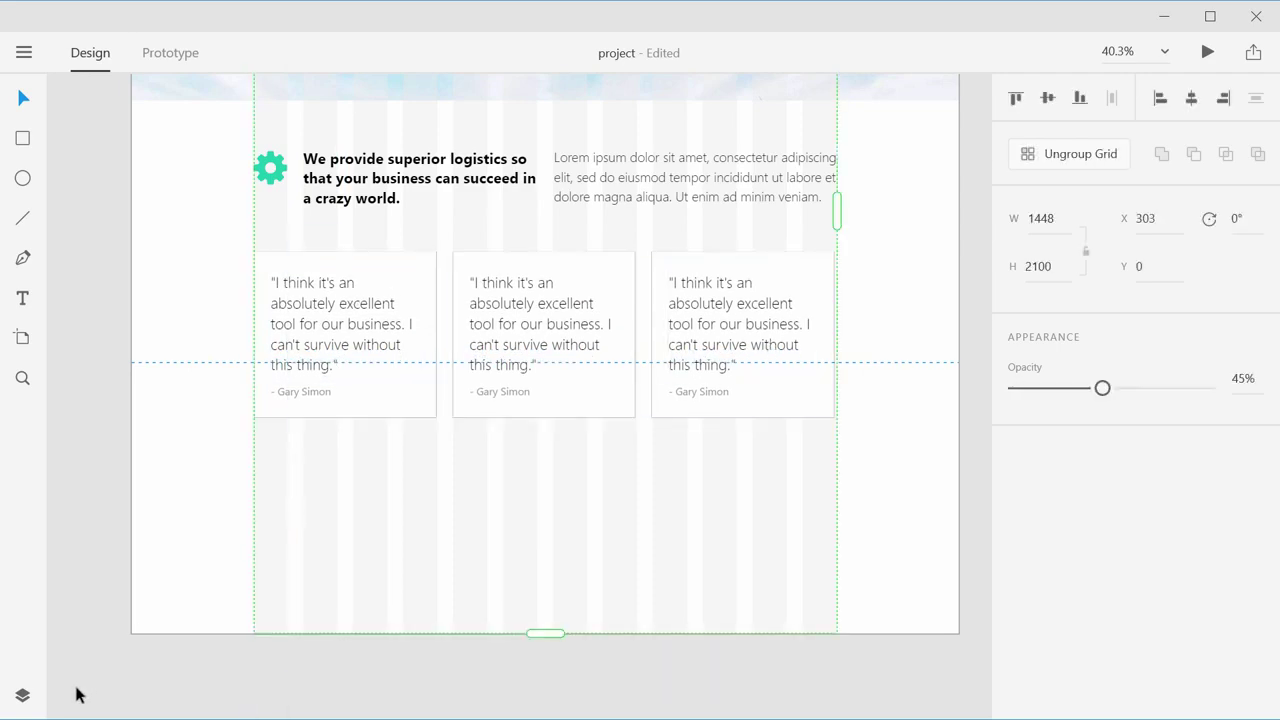
pyautogui.click(22, 695)
pyautogui.click(262, 394)
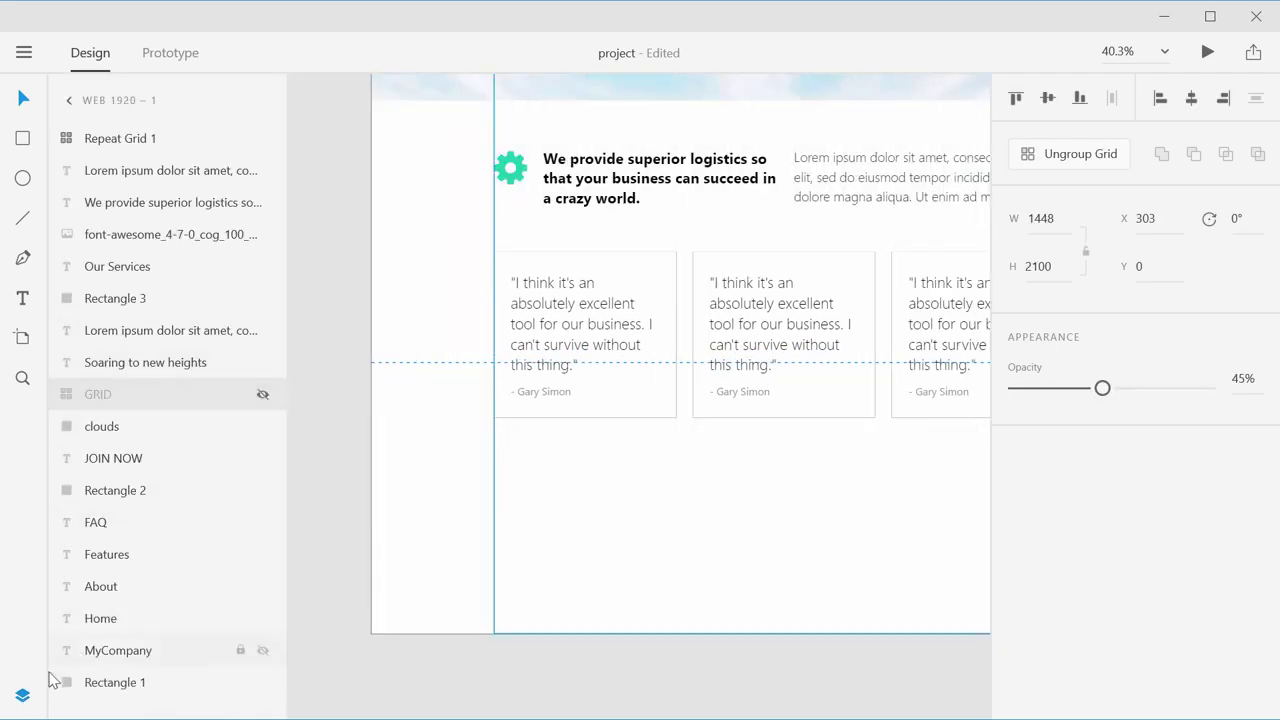
pyautogui.click(22, 695)
pyautogui.scroll(3, 509, 329)
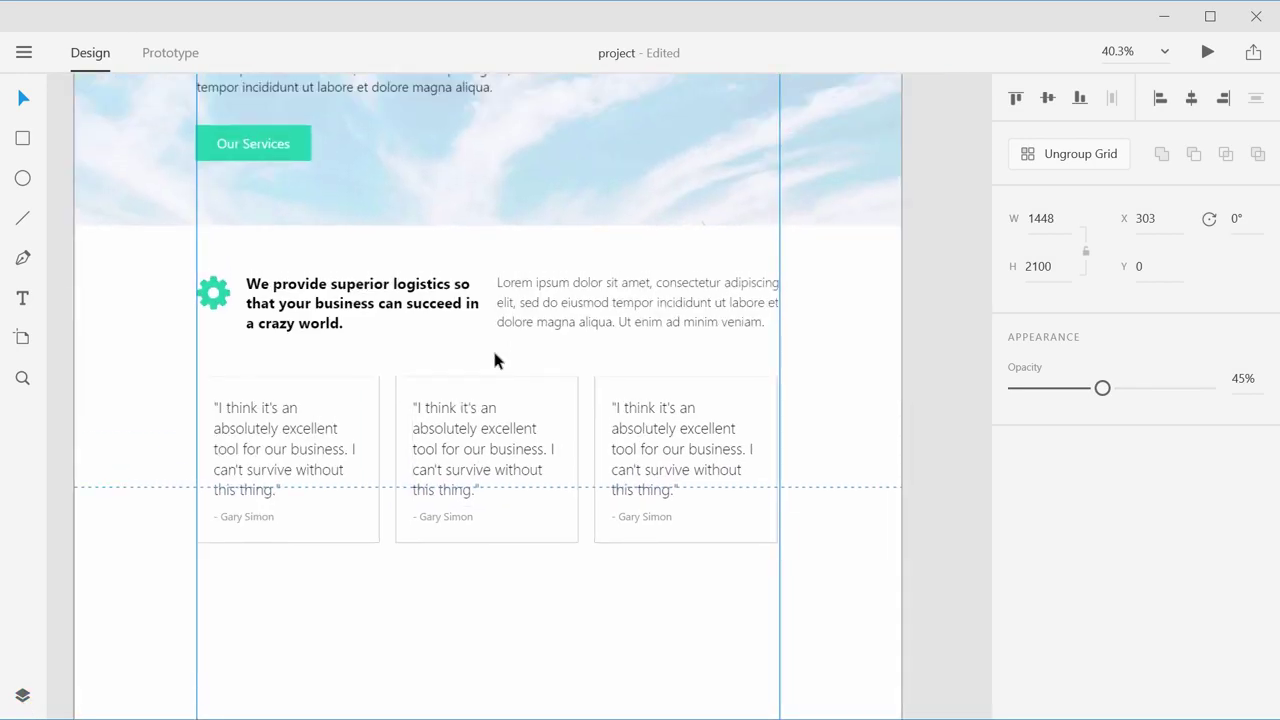
pyautogui.click(907, 332)
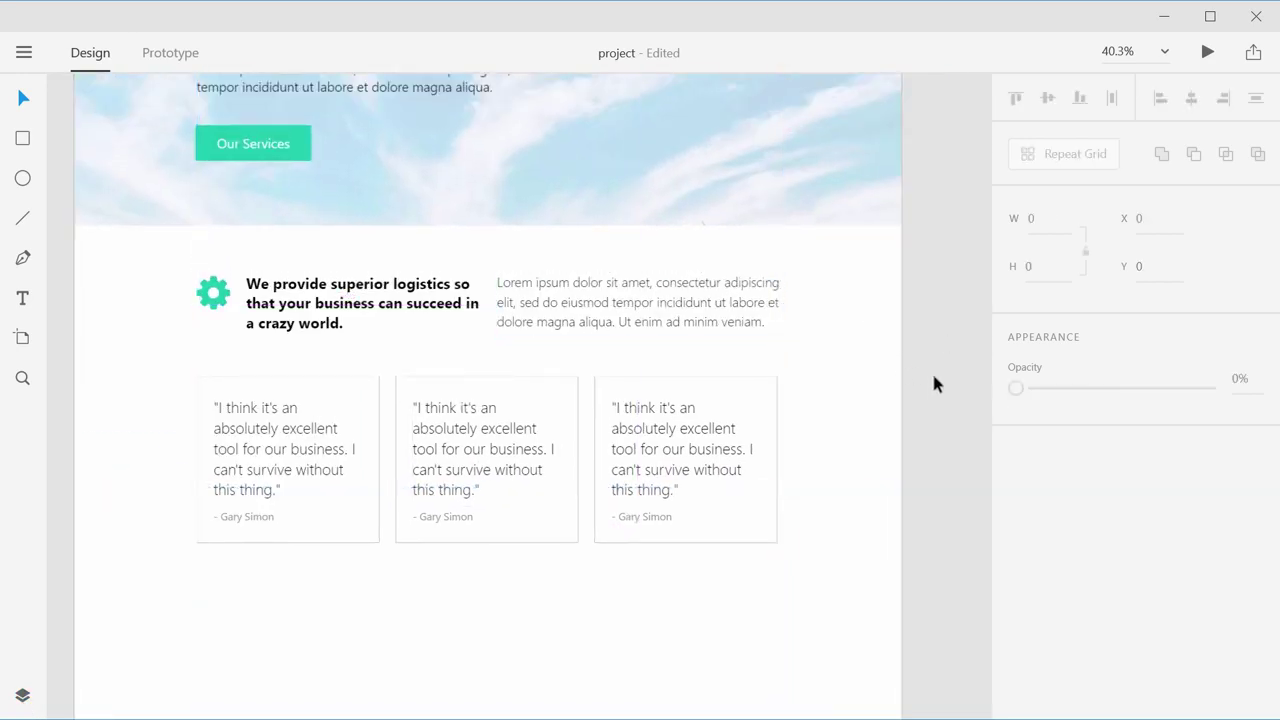
# Step: Examine the page layout without the column guides, from the header down to the testimonial cards and the empty area beneath them
pyautogui.scroll(5, 800, 320)
pyautogui.moveTo(500, 314); pyautogui.dragTo(790, 210)
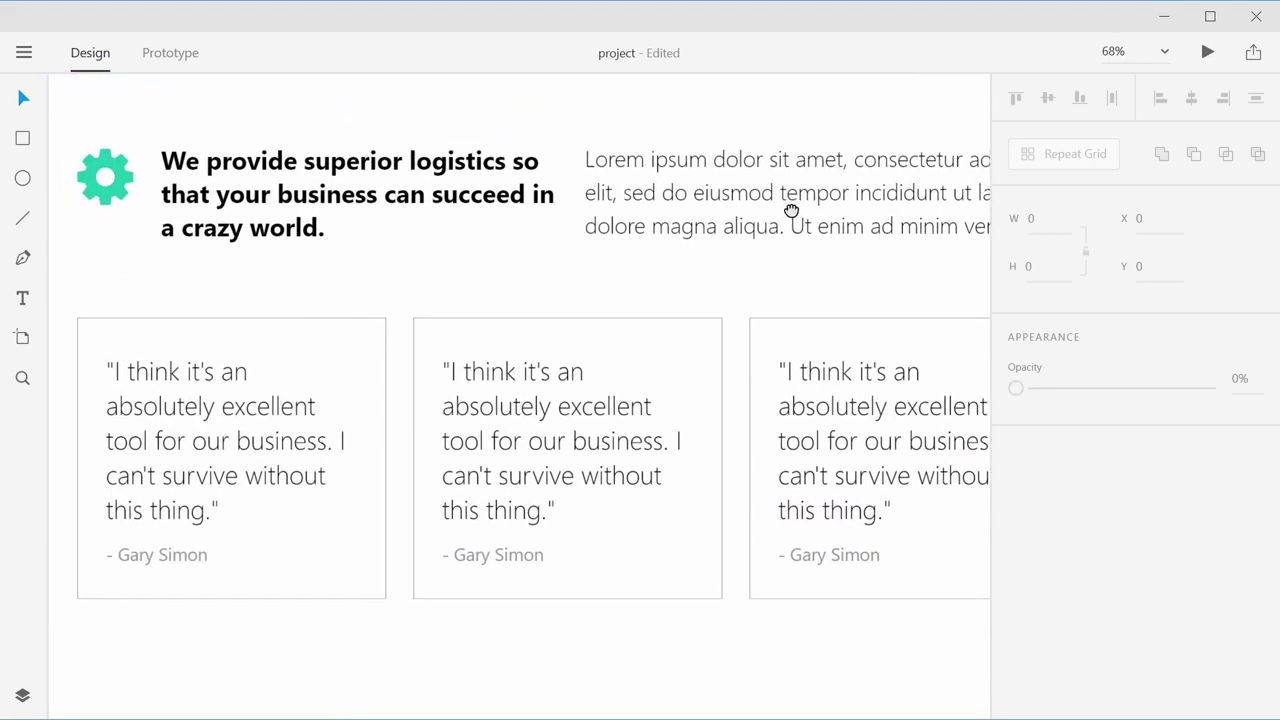
pyautogui.scroll(-5, 666, 243)
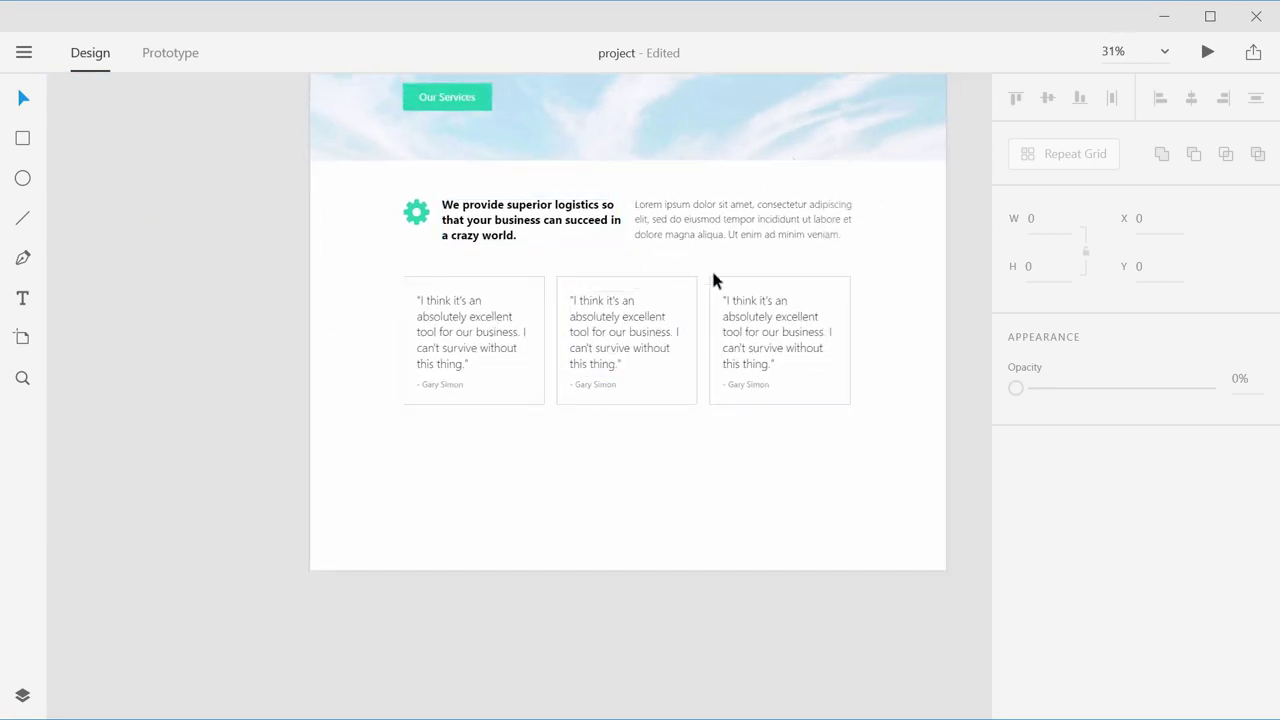
pyautogui.moveTo(694, 194); pyautogui.dragTo(521, 383)
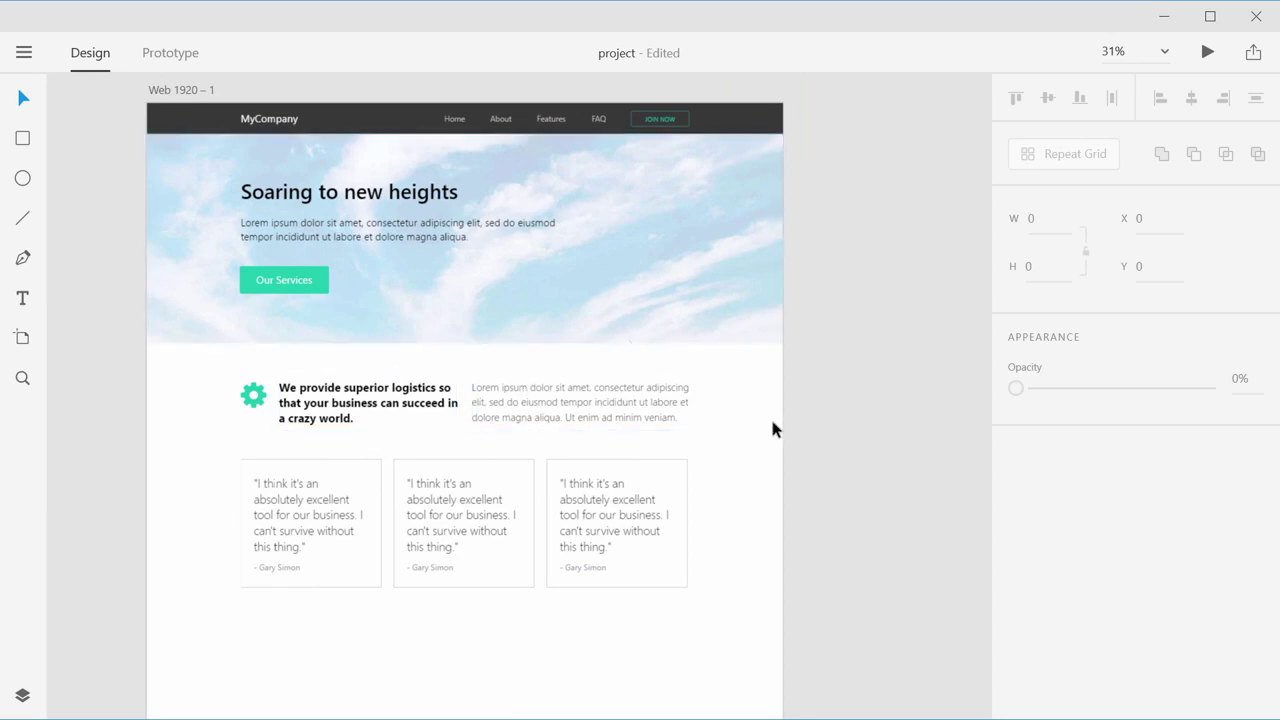
pyautogui.scroll(-2, 814, 386)
pyautogui.scroll(1, 814, 386)
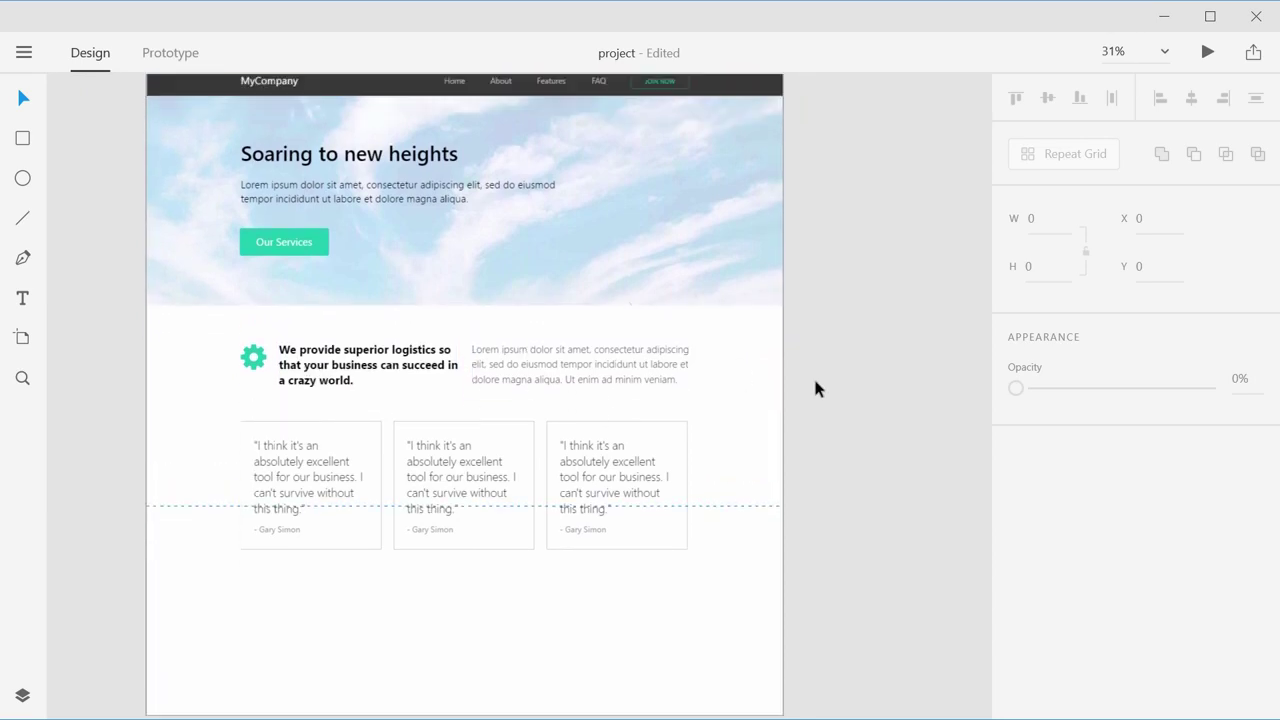
pyautogui.scroll(-1, 815, 388)
pyautogui.scroll(-1, 815, 388)
pyautogui.scroll(2, 815, 388)
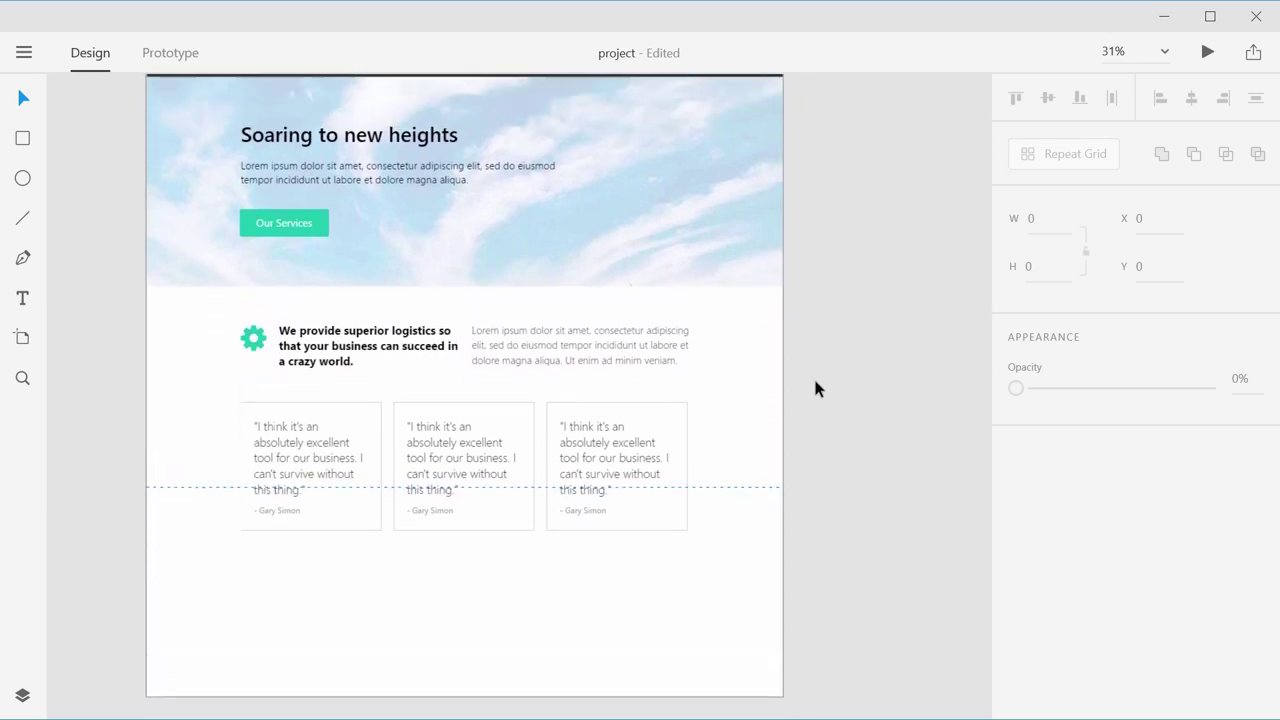
pyautogui.scroll(2, 815, 388)
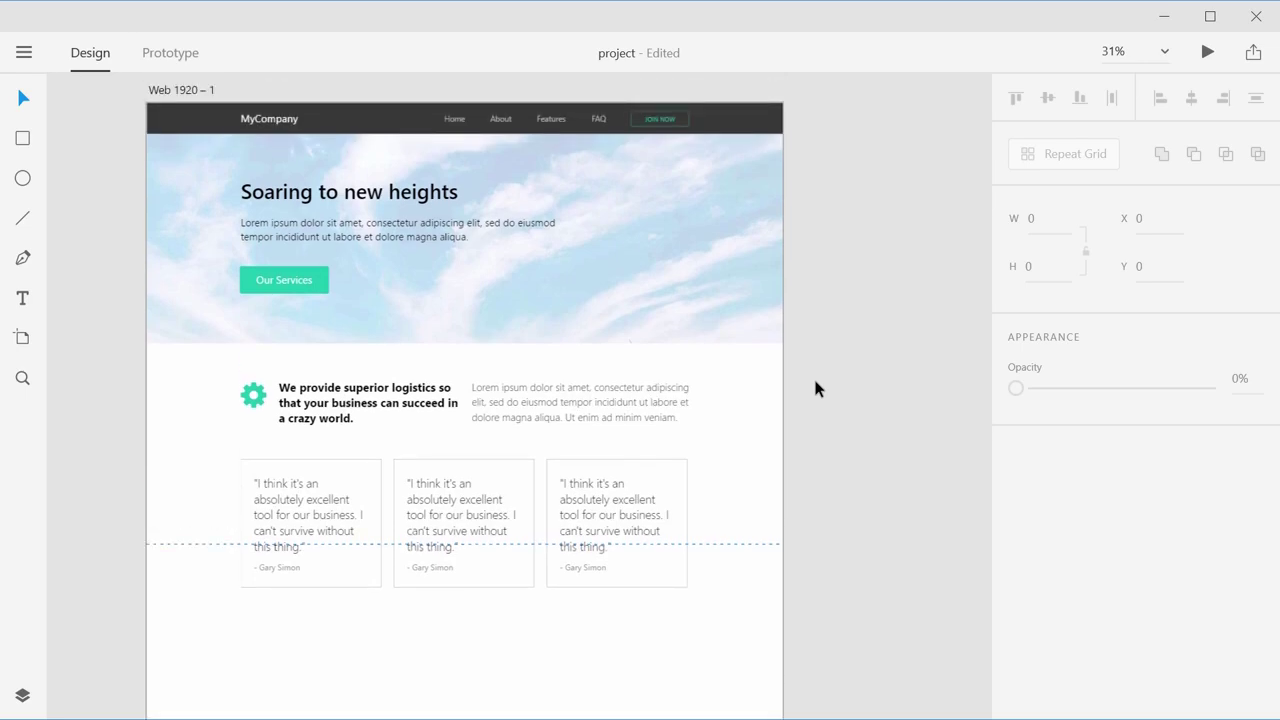
pyautogui.scroll(-2, 815, 382)
pyautogui.scroll(2, 815, 382)
pyautogui.scroll(-2, 815, 388)
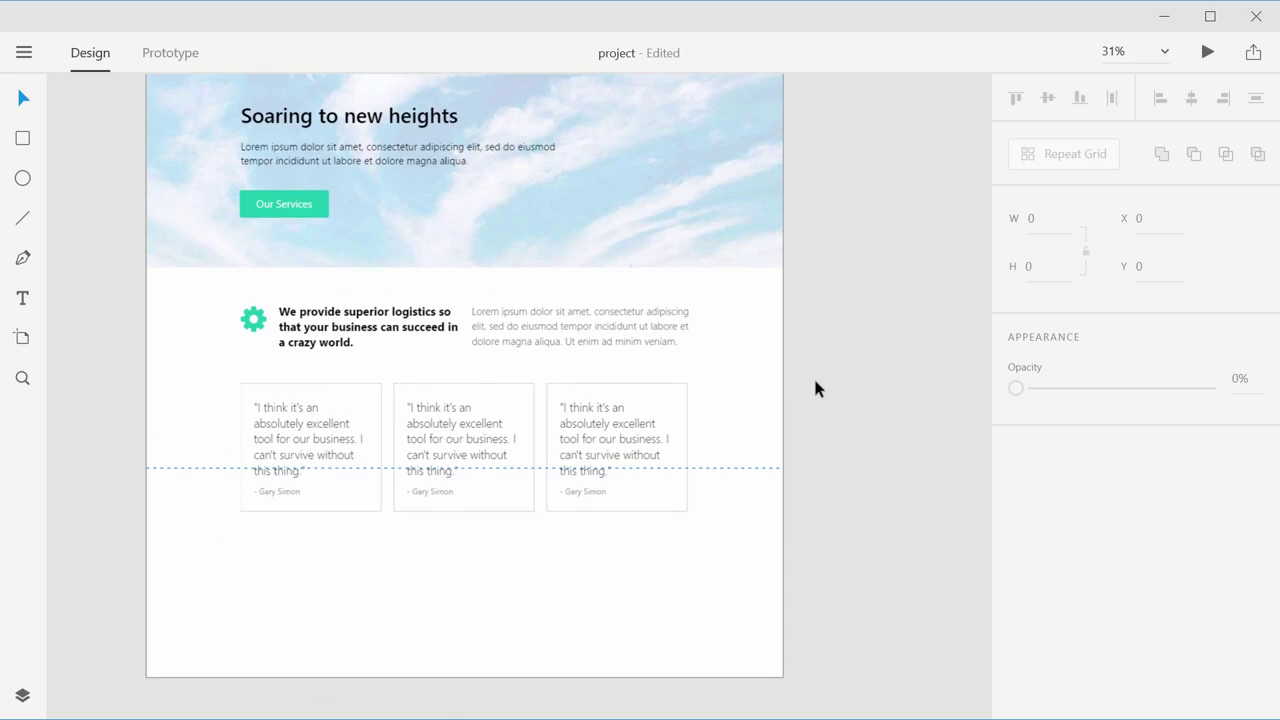
pyautogui.scroll(2, 815, 388)
pyautogui.scroll(-1, 815, 388)
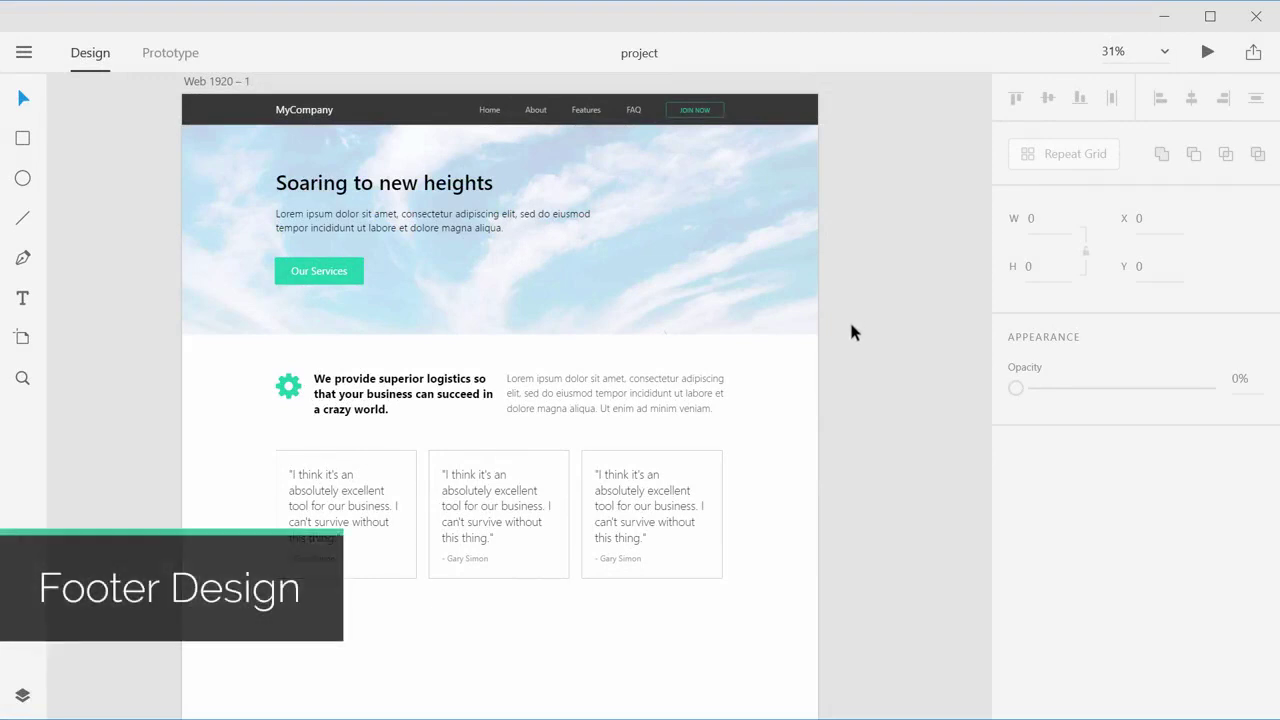
# Step: Reduce the artboard's height so the page ends a short distance below the testimonial cards, leaving room for a footer
pyautogui.press('space')
pyautogui.moveTo(860, 346); pyautogui.dragTo(866, 198)
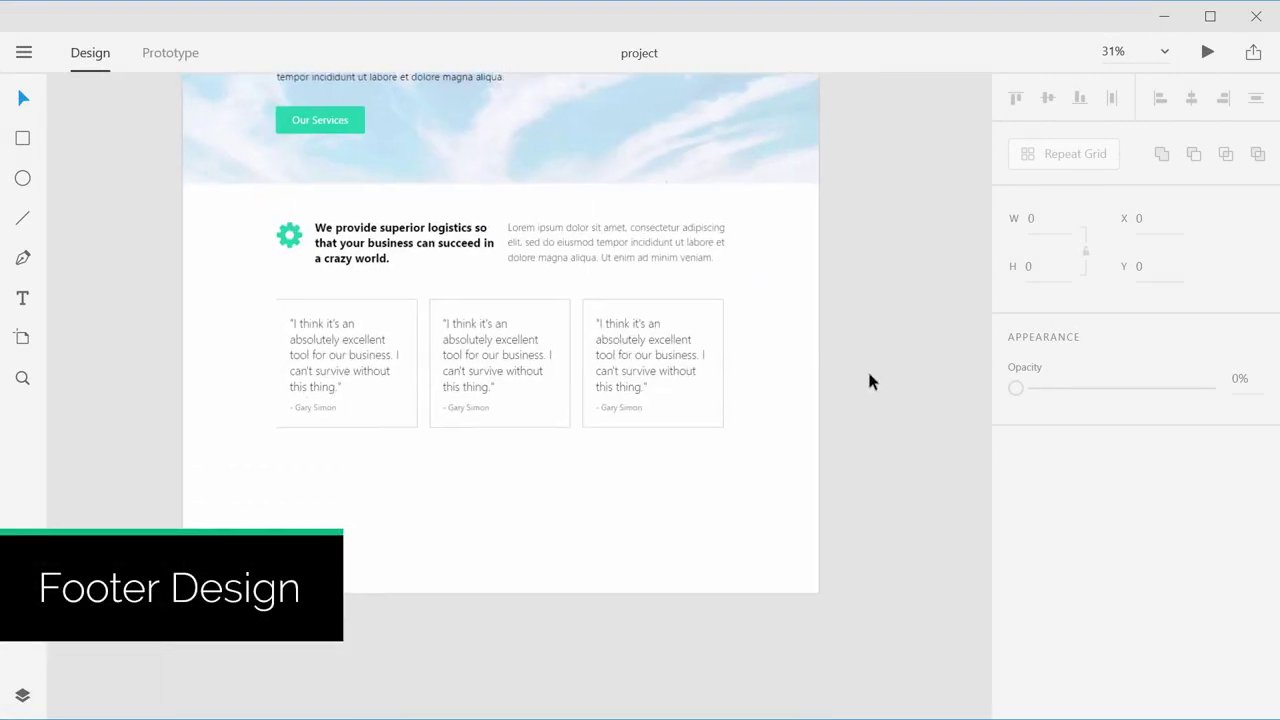
pyautogui.moveTo(869, 380); pyautogui.dragTo(690, 557)
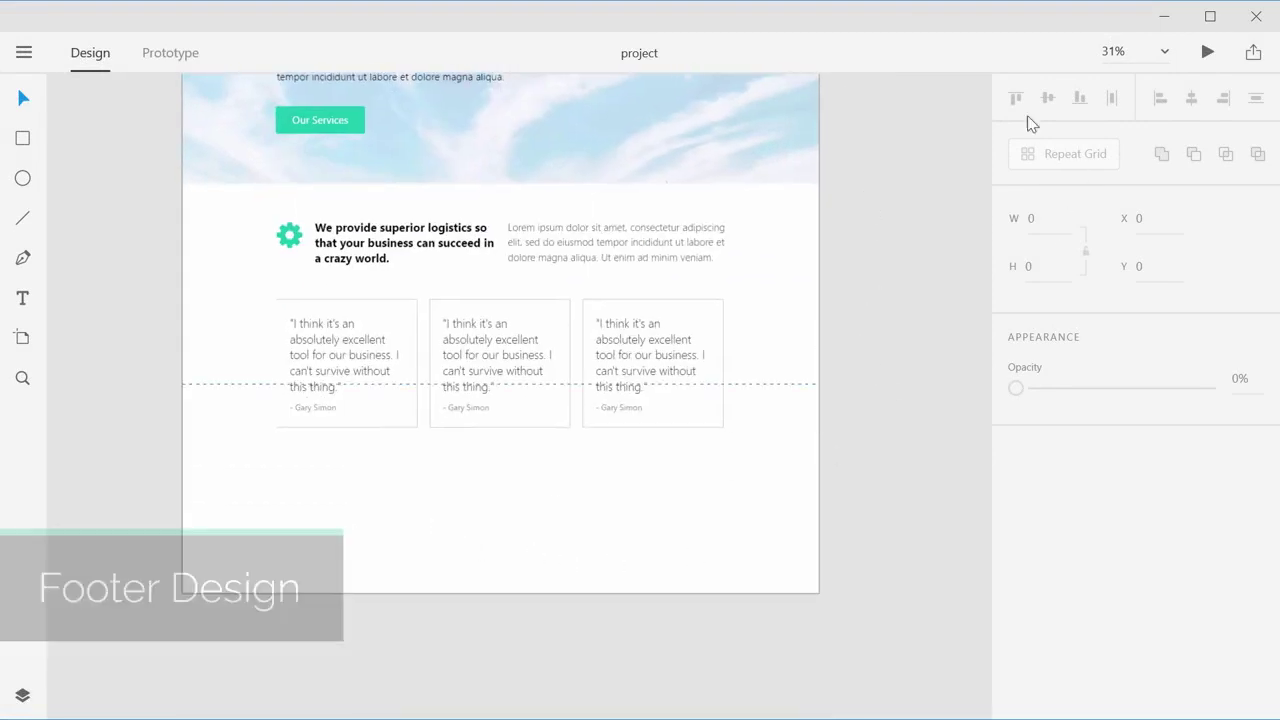
pyautogui.scroll(3, 514, 240)
pyautogui.scroll(1, 322, 177)
pyautogui.click(229, 155)
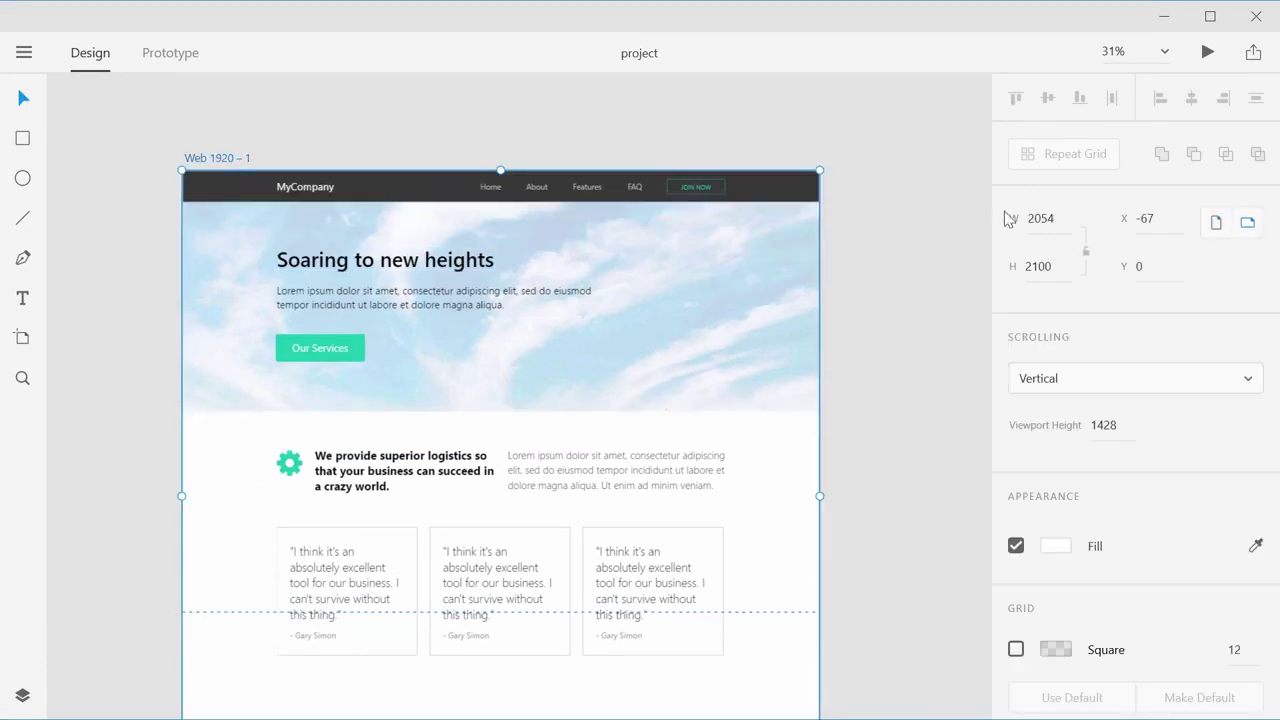
pyautogui.scroll(-2, 894, 466)
pyautogui.scroll(-1, 896, 470)
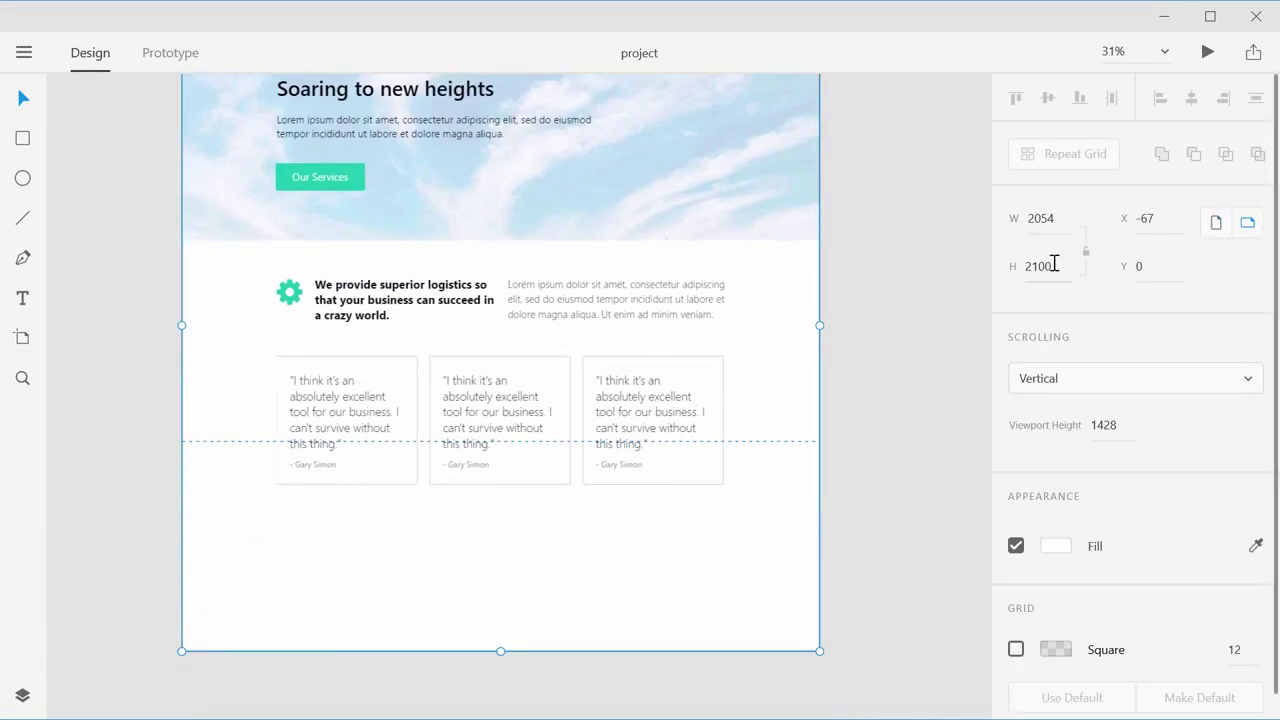
pyautogui.click(1050, 266)
pyautogui.press('Up')
pyautogui.press('Up')
pyautogui.moveTo(1050, 287); pyautogui.dragTo(1079, 719)
pyautogui.click(657, 543)
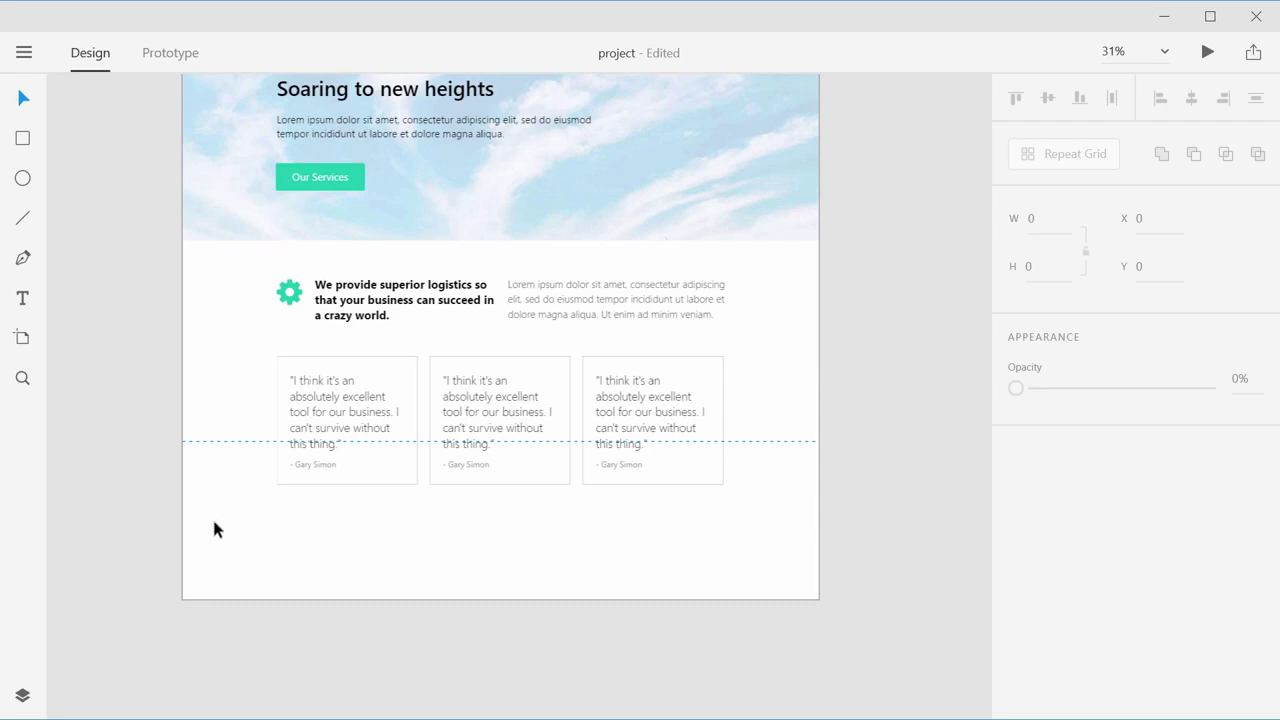
# Step: Draw a full-width footer rectangle, about 2054 by 276, along the artboard's lower edge beneath the testimonial cards
pyautogui.scroll(2, 211, 529)
pyautogui.scroll(-2, 211, 529)
pyautogui.click(358, 185)
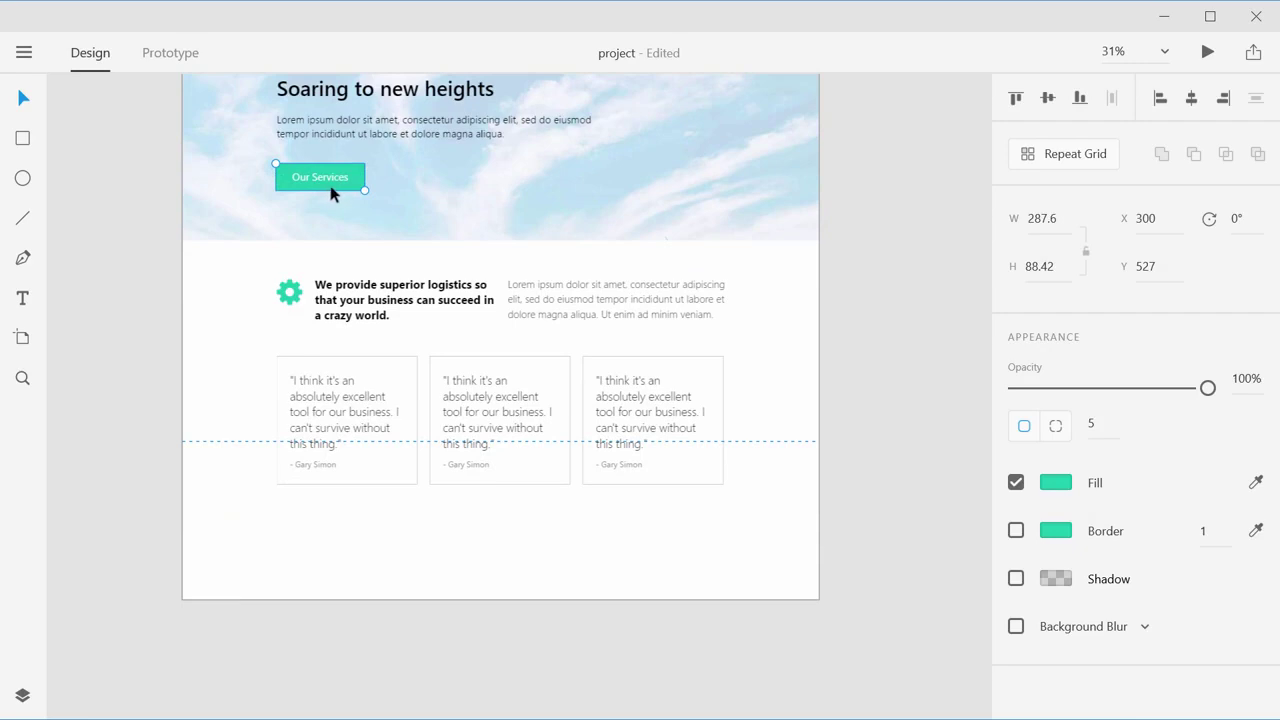
pyautogui.press('r')
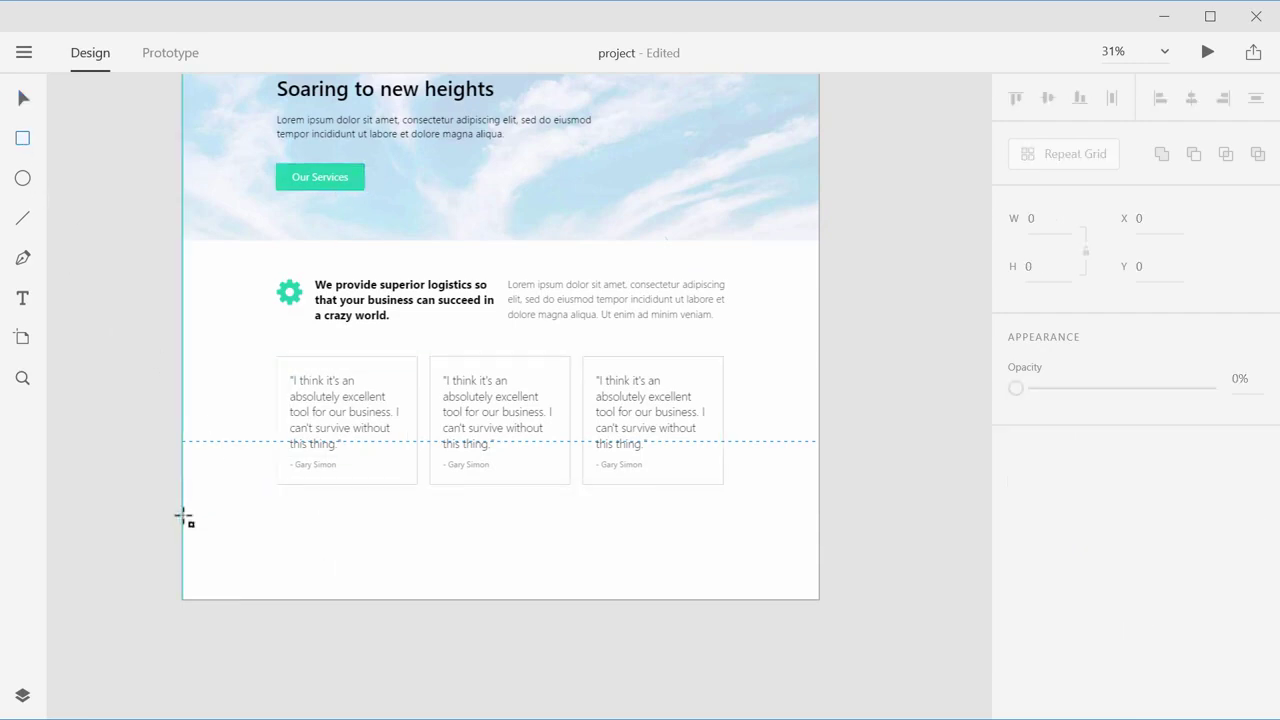
pyautogui.moveTo(183, 514)
pyautogui.mouseDown()
pyautogui.moveTo(269, 594)
pyautogui.moveTo(734, 571)
pyautogui.moveTo(821, 600)
pyautogui.mouseUp()
pyautogui.click(23, 98)
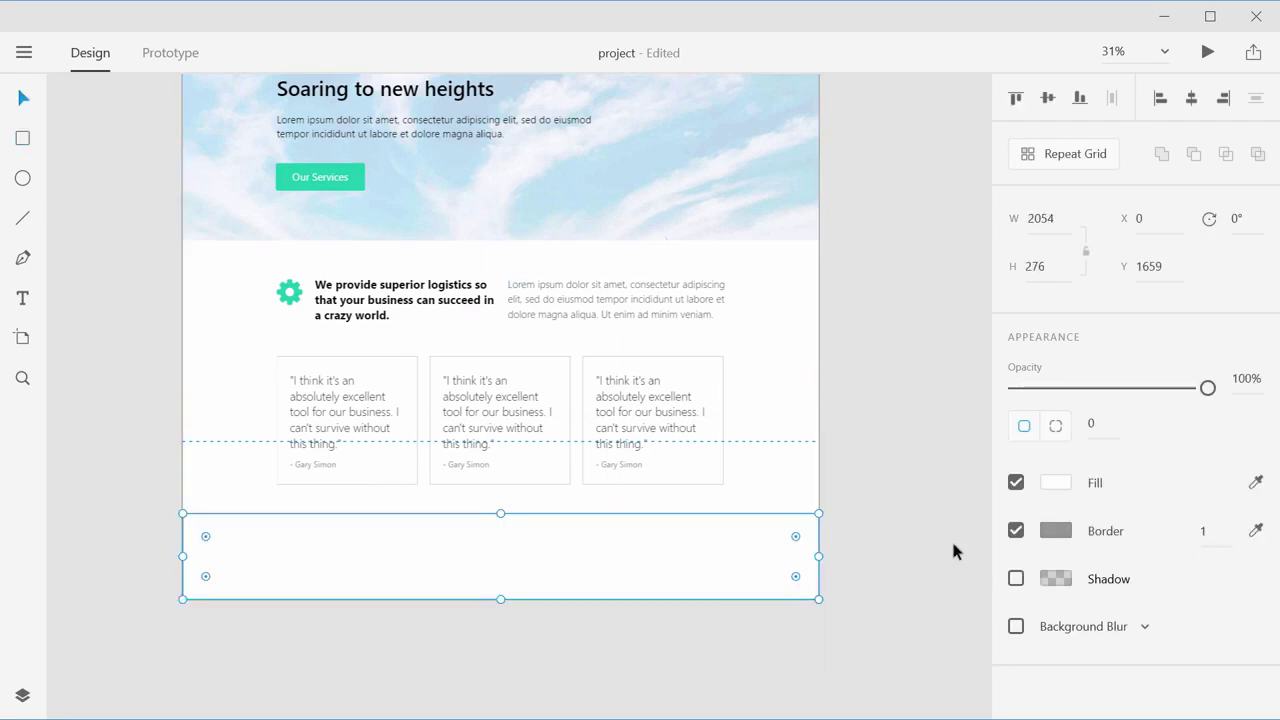
# Step: Remove the footer rectangle's border and fill it with the saved green swatch
pyautogui.click(1015, 530)
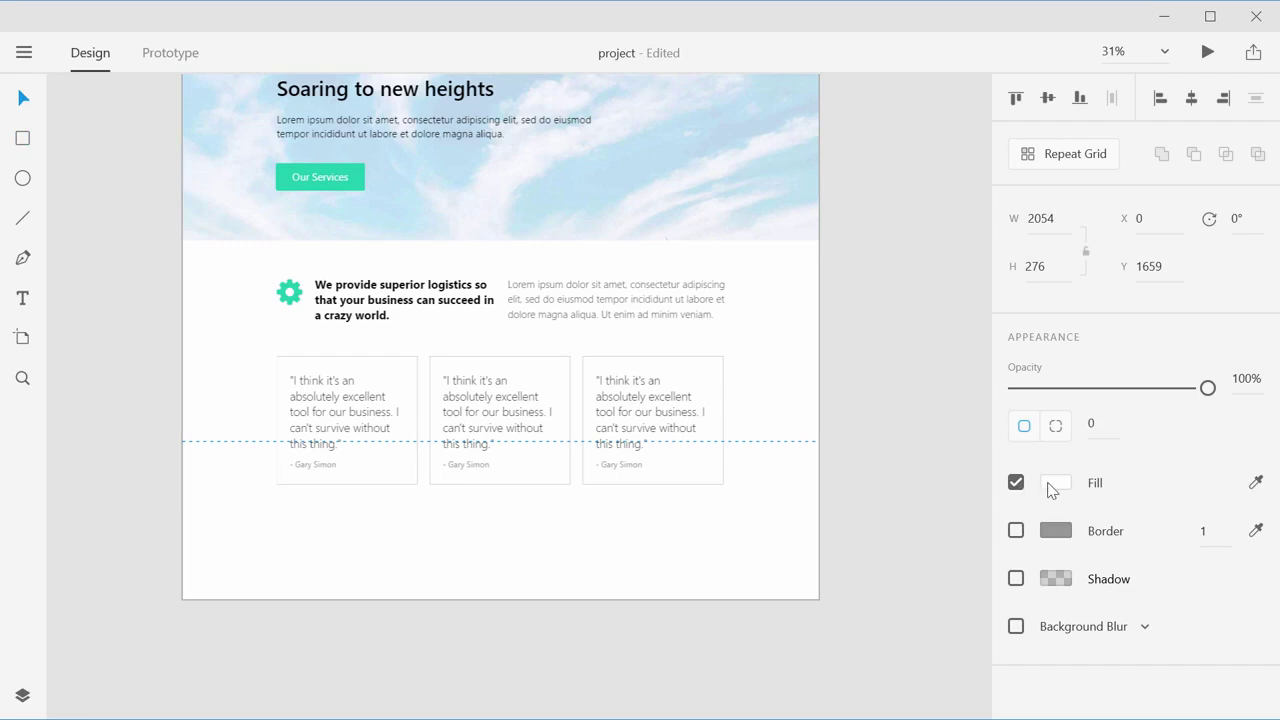
pyautogui.click(1055, 482)
pyautogui.click(821, 630)
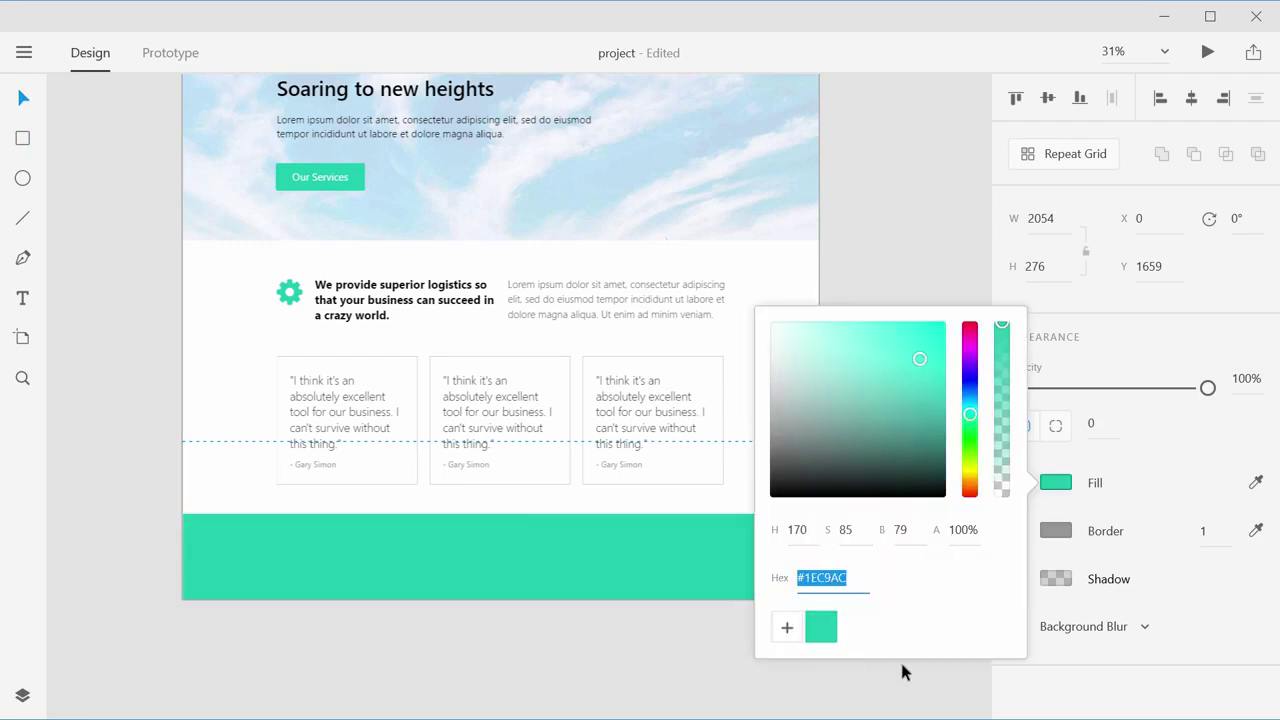
pyautogui.press('Escape')
pyautogui.press('Escape')
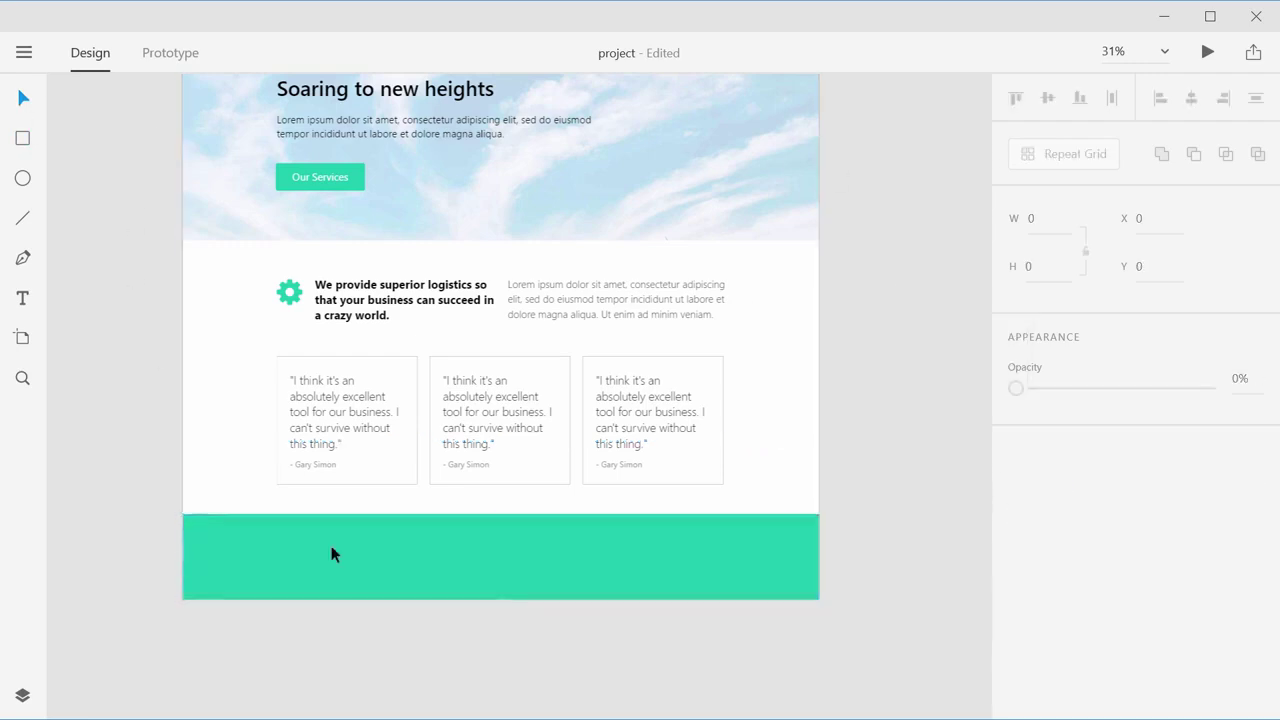
pyautogui.scroll(2, 715, 575)
pyautogui.scroll(-1, 715, 575)
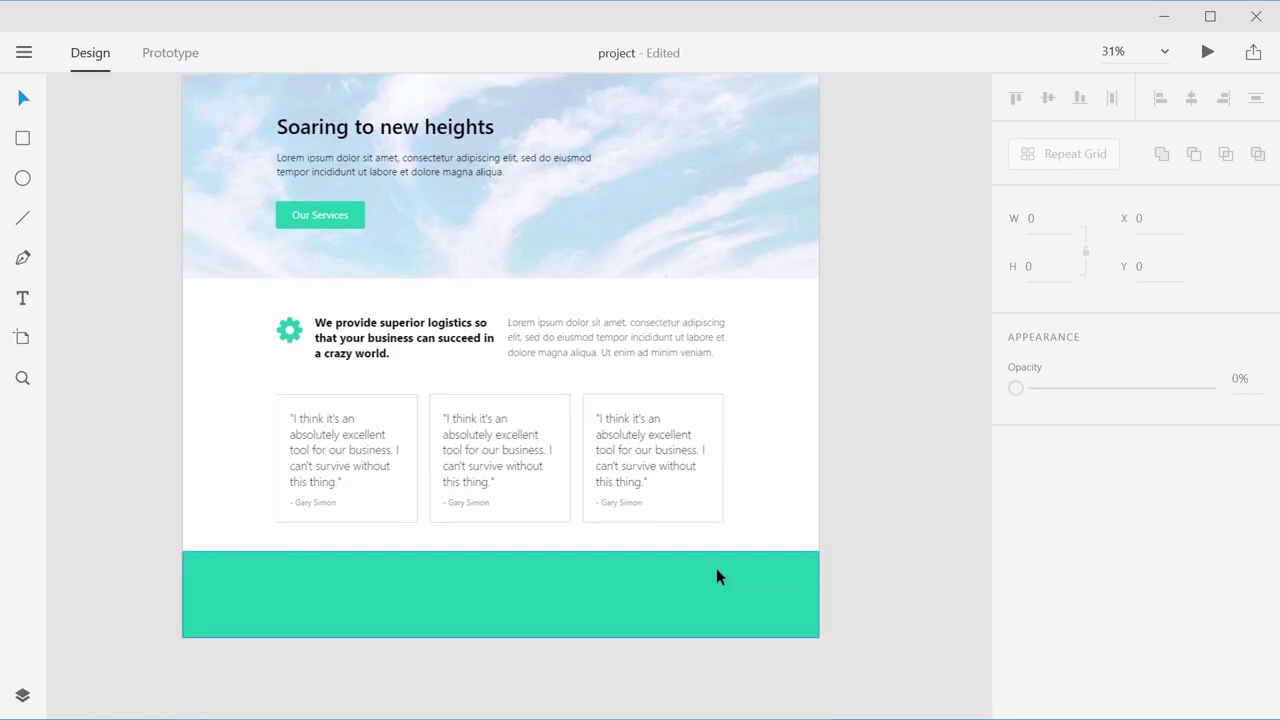
# Step: Select the whole Web 1920 – 1 artboard instead of the footer rectangle
pyautogui.click(568, 593)
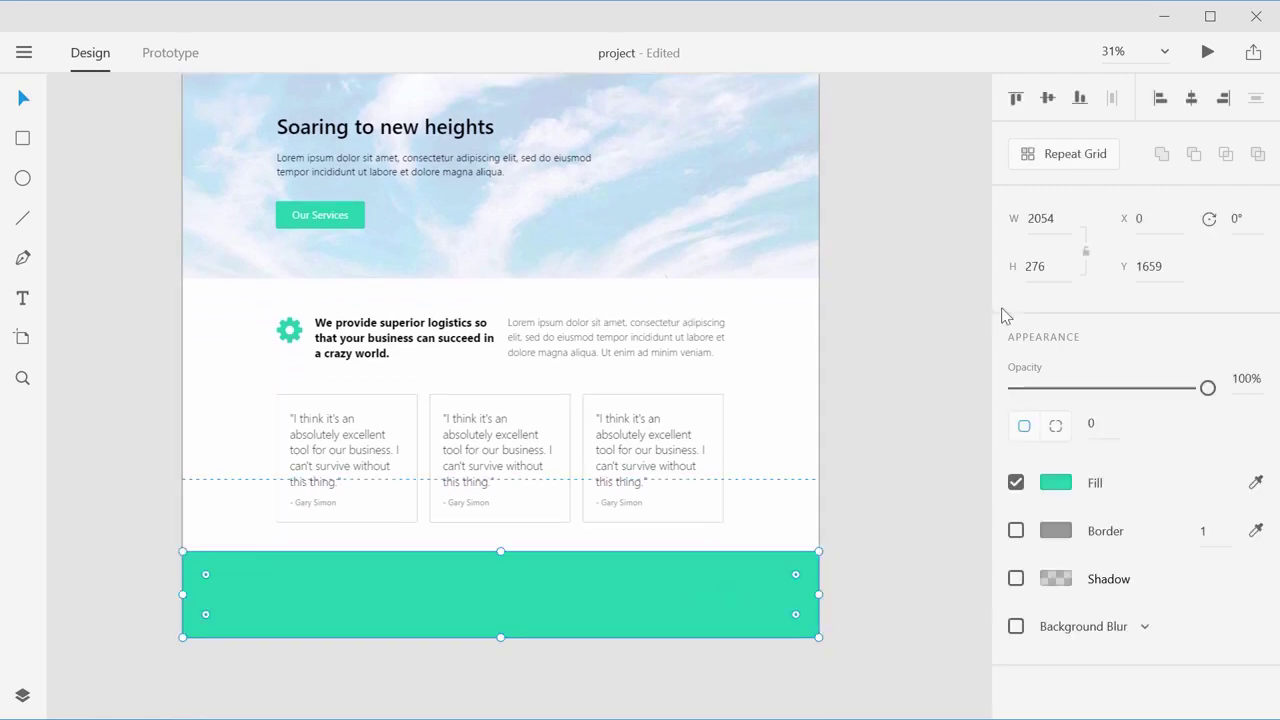
pyautogui.scroll(2, 663, 285)
pyautogui.click(218, 158)
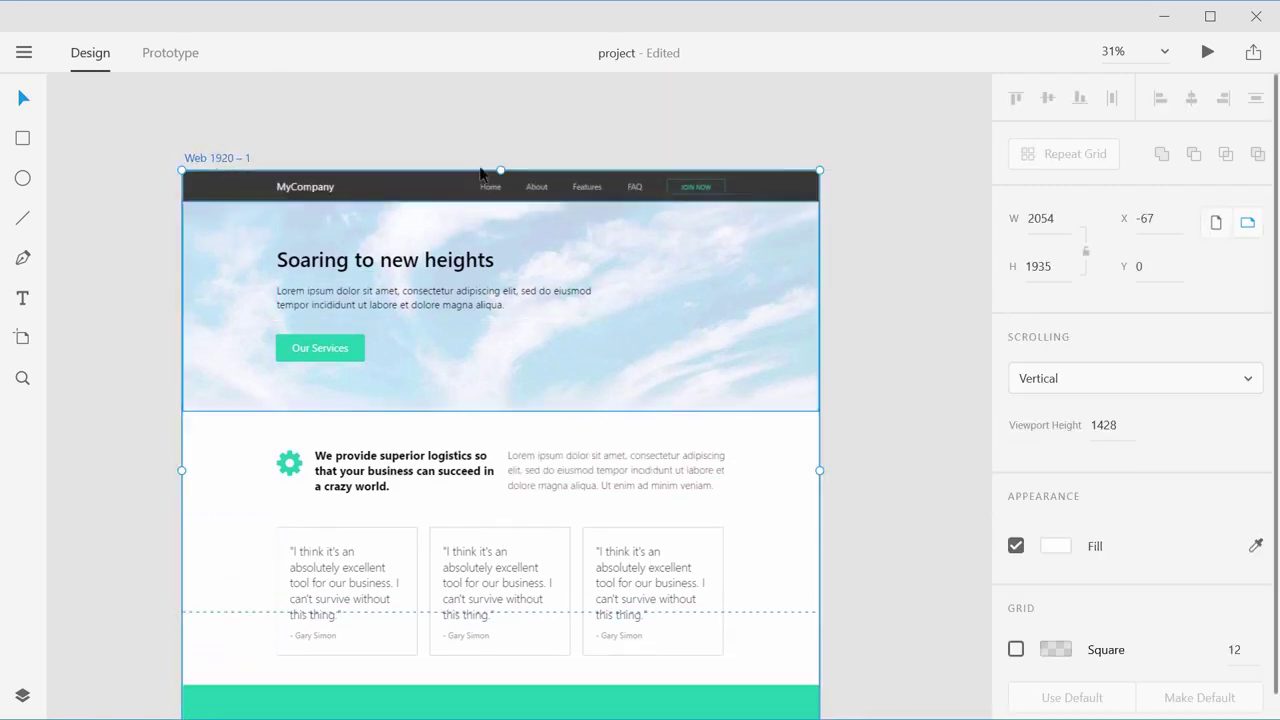
pyautogui.scroll(-2, 928, 406)
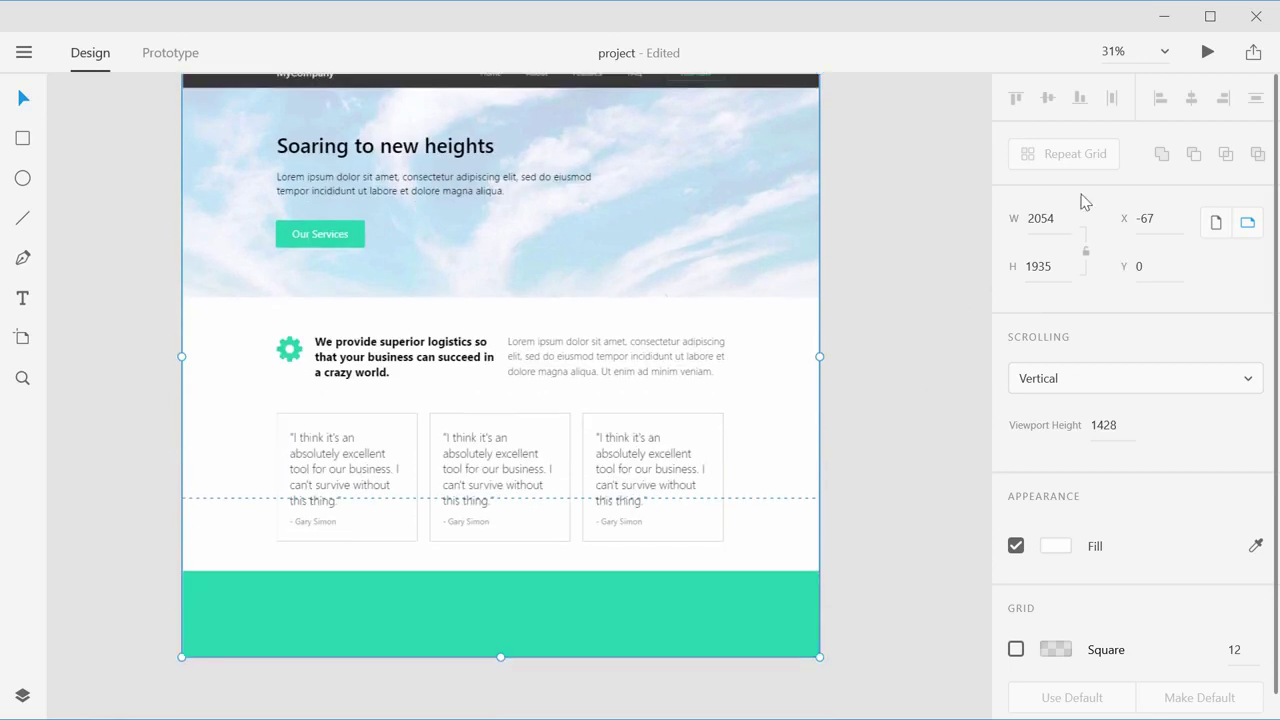
pyautogui.click(1045, 222)
pyautogui.write('1960')
pyautogui.press('Return')
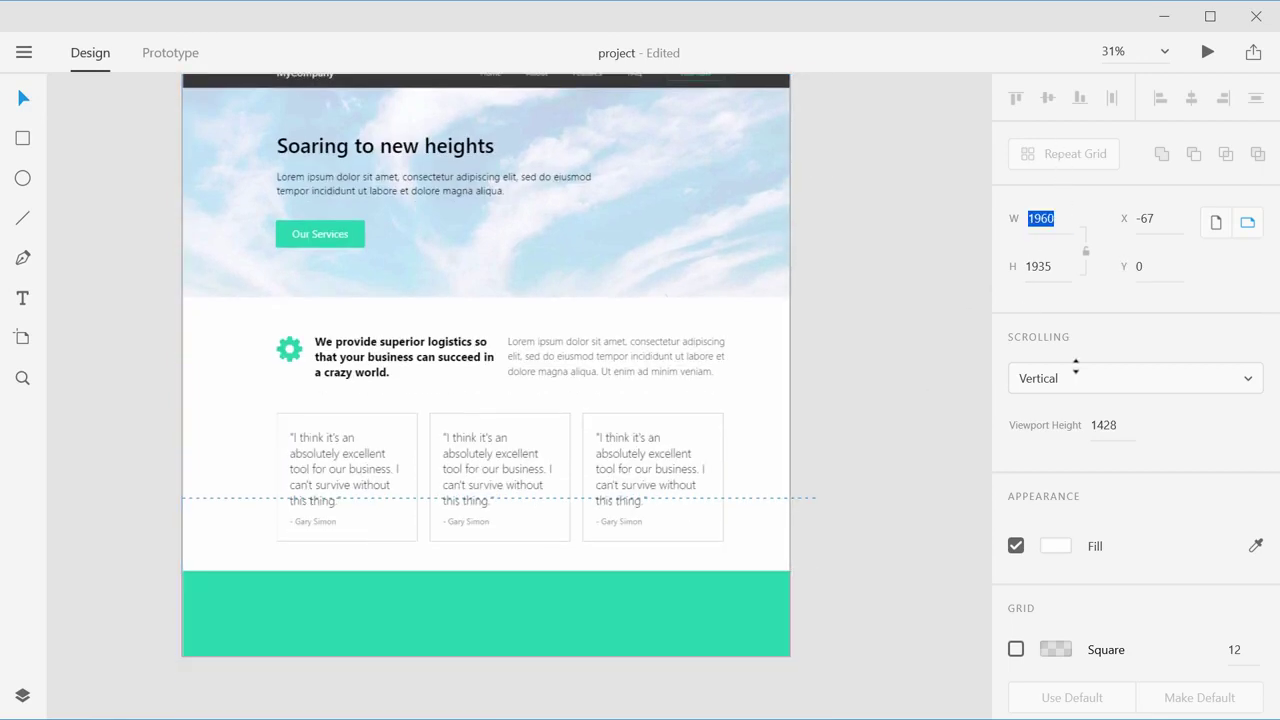
pyautogui.hotkey('ctrl', 'z')
# Step: Set the artboard's height to 2023 and move the green footer rectangle down to the artboard's lower edge
pyautogui.click(1052, 267)
pyautogui.write('1765')
pyautogui.press('Return')
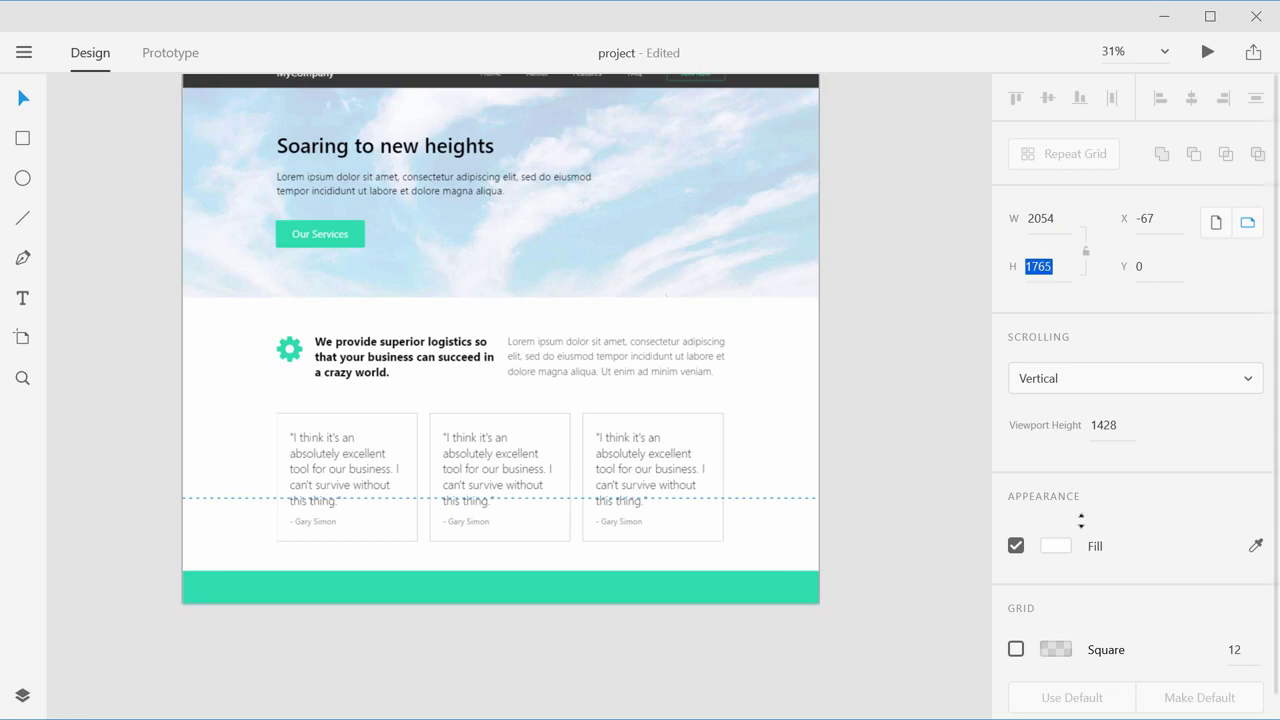
pyautogui.write('2023')
pyautogui.press('Return')
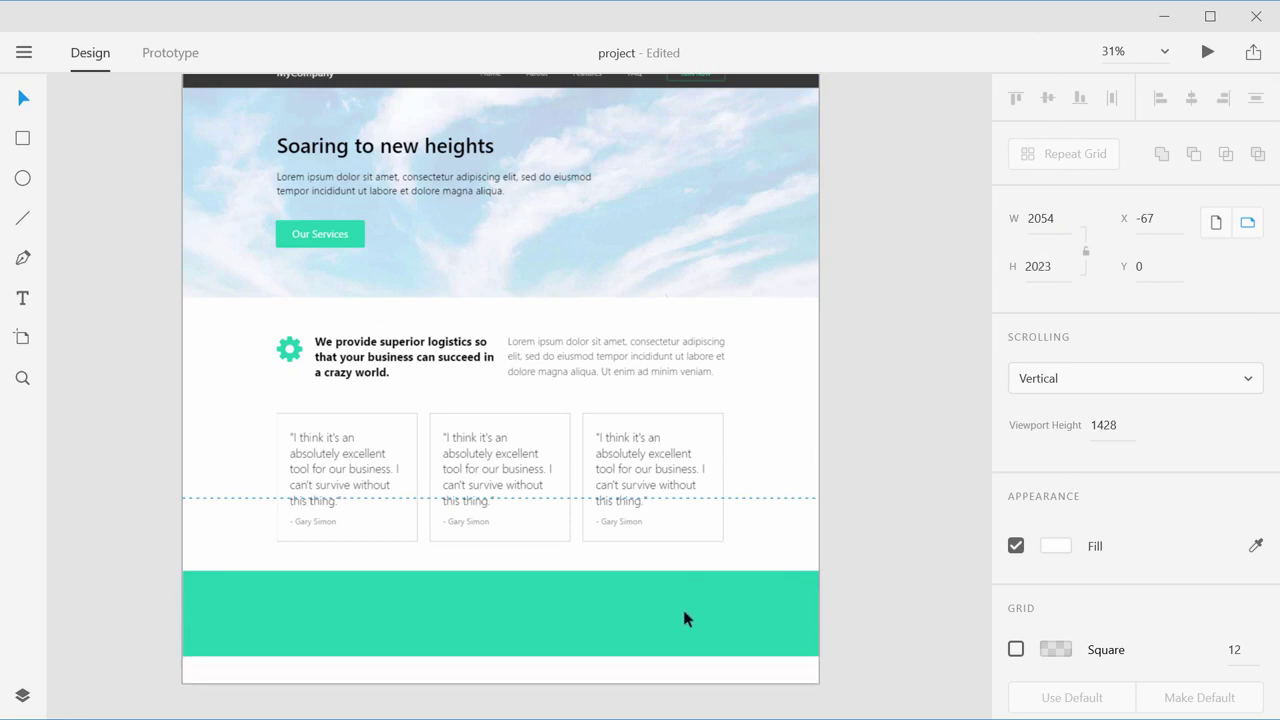
pyautogui.moveTo(684, 619); pyautogui.dragTo(685, 631)
pyautogui.click(858, 605)
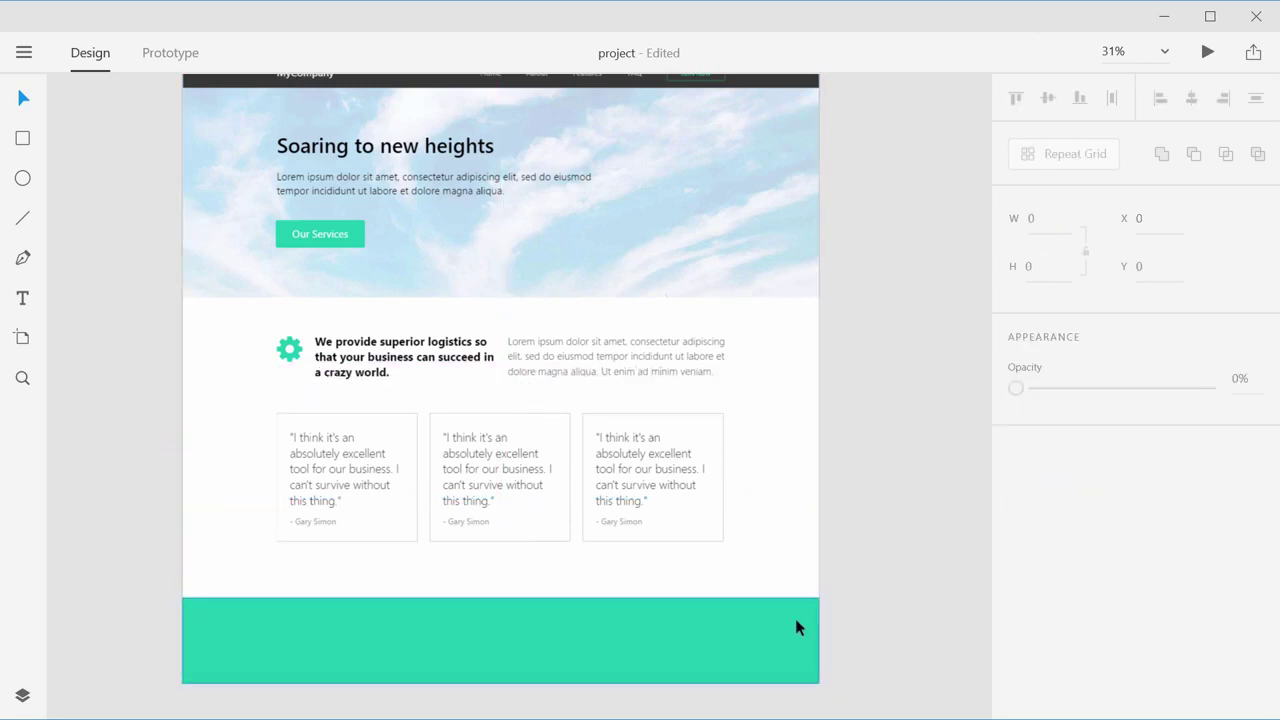
# Step: Add the text "And this right here is a spiffy footer, where you can put stuff." to the footer, aligned with the first testimonial card's left edge
pyautogui.scroll(-2, 797, 625)
pyautogui.scroll(4, 566, 540)
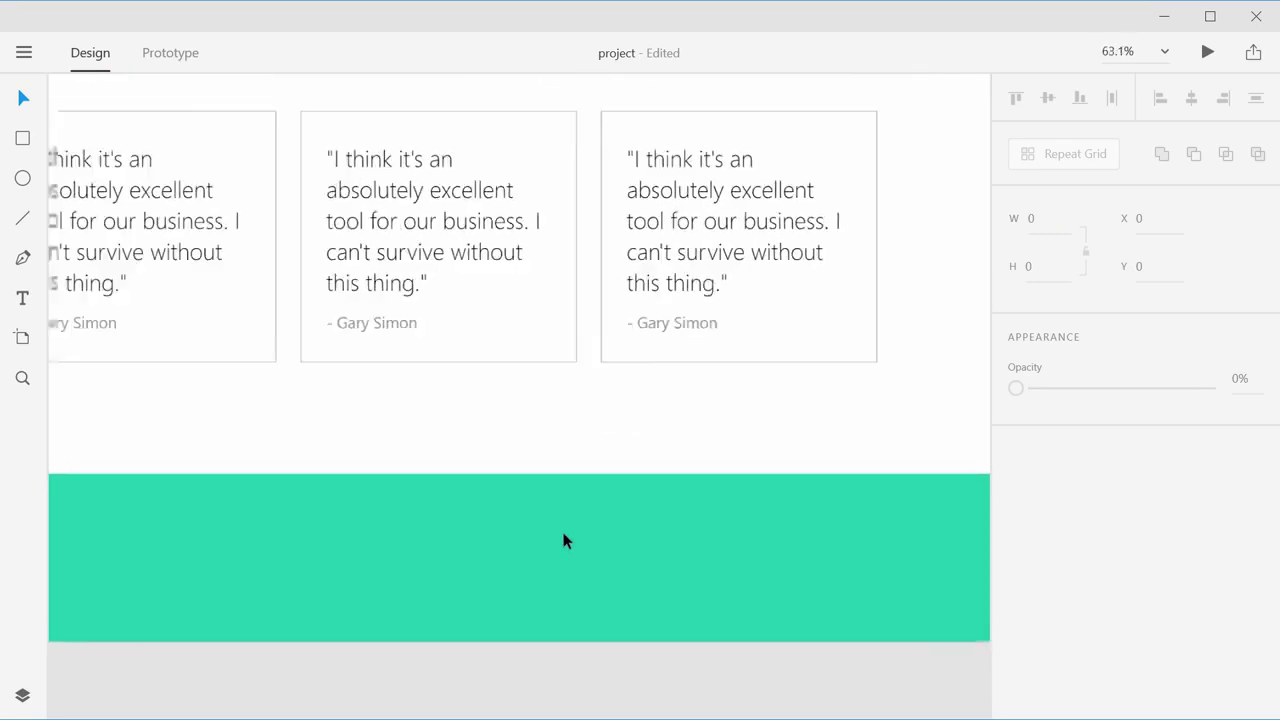
pyautogui.scroll(-3, 563, 535)
pyautogui.scroll(-1, 566, 531)
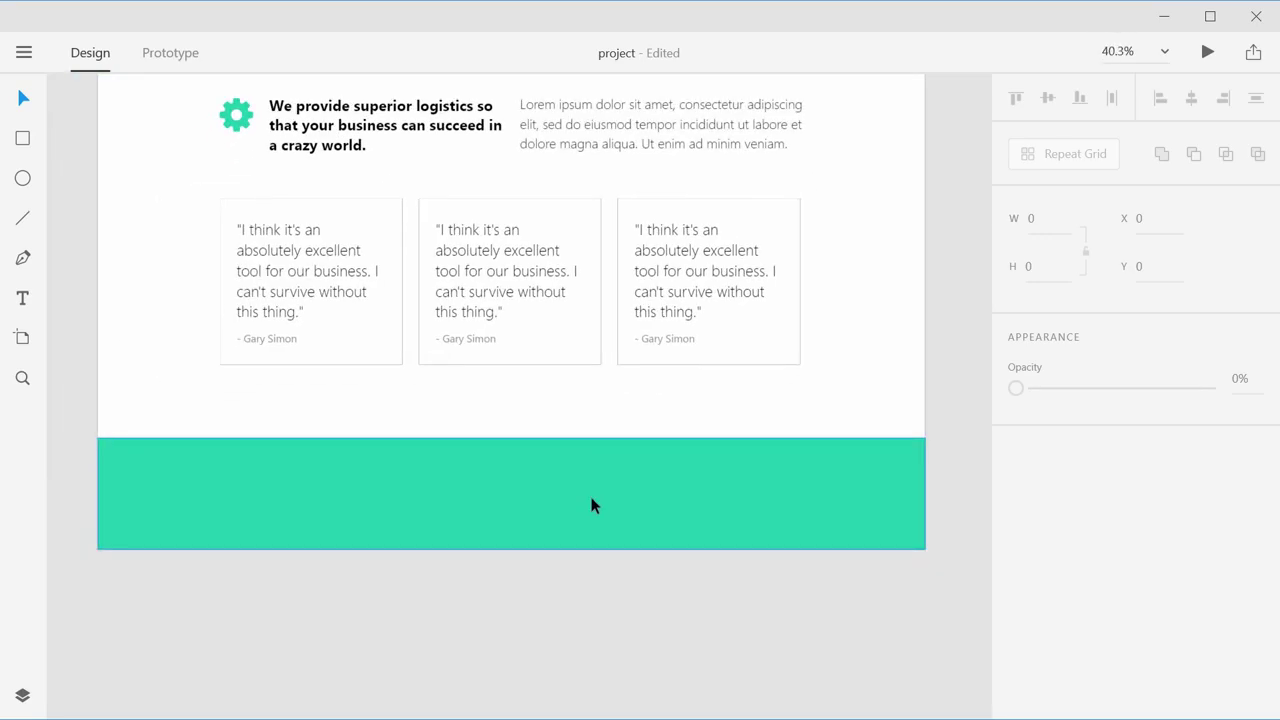
pyautogui.scroll(1, 589, 504)
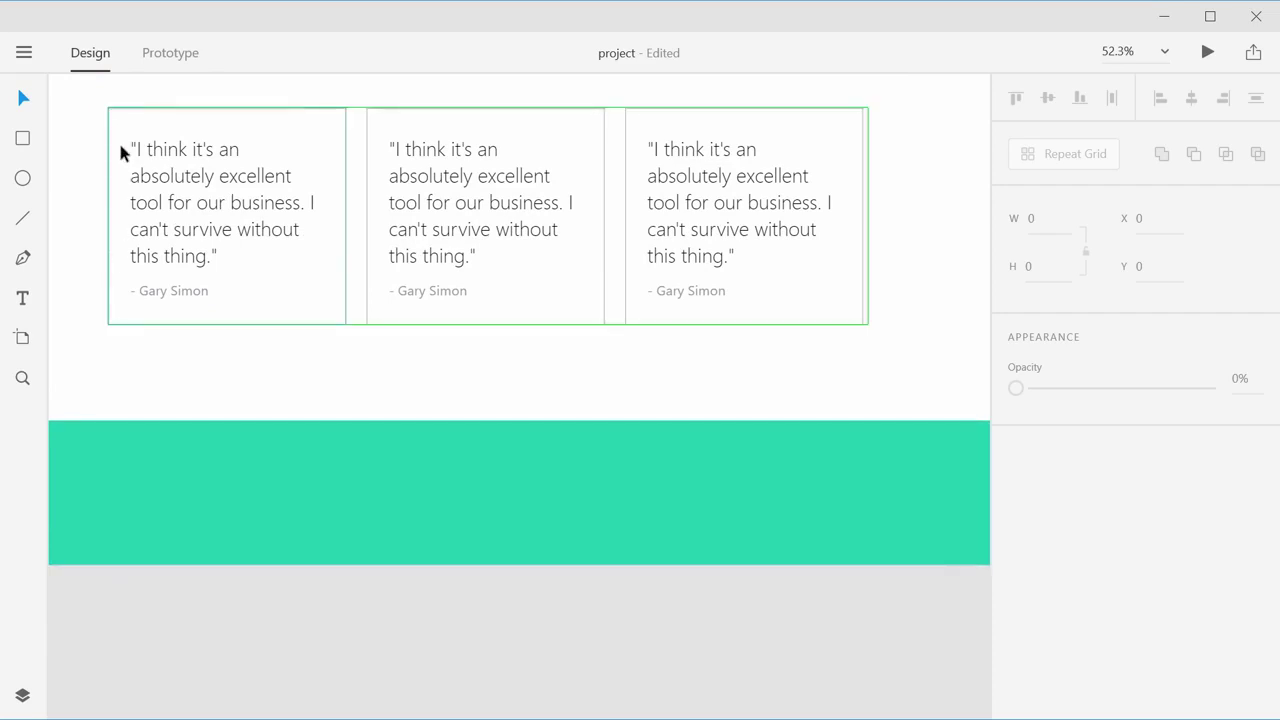
pyautogui.scroll(3, 120, 280)
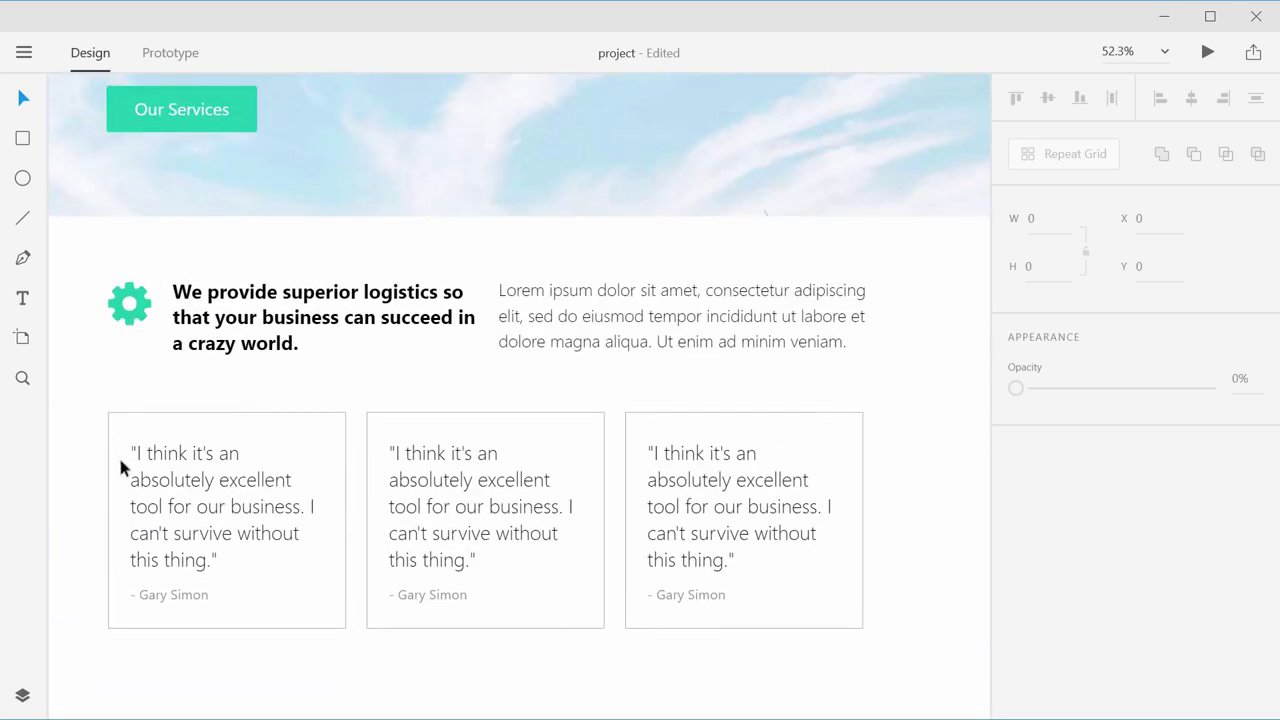
pyautogui.scroll(-3, 128, 329)
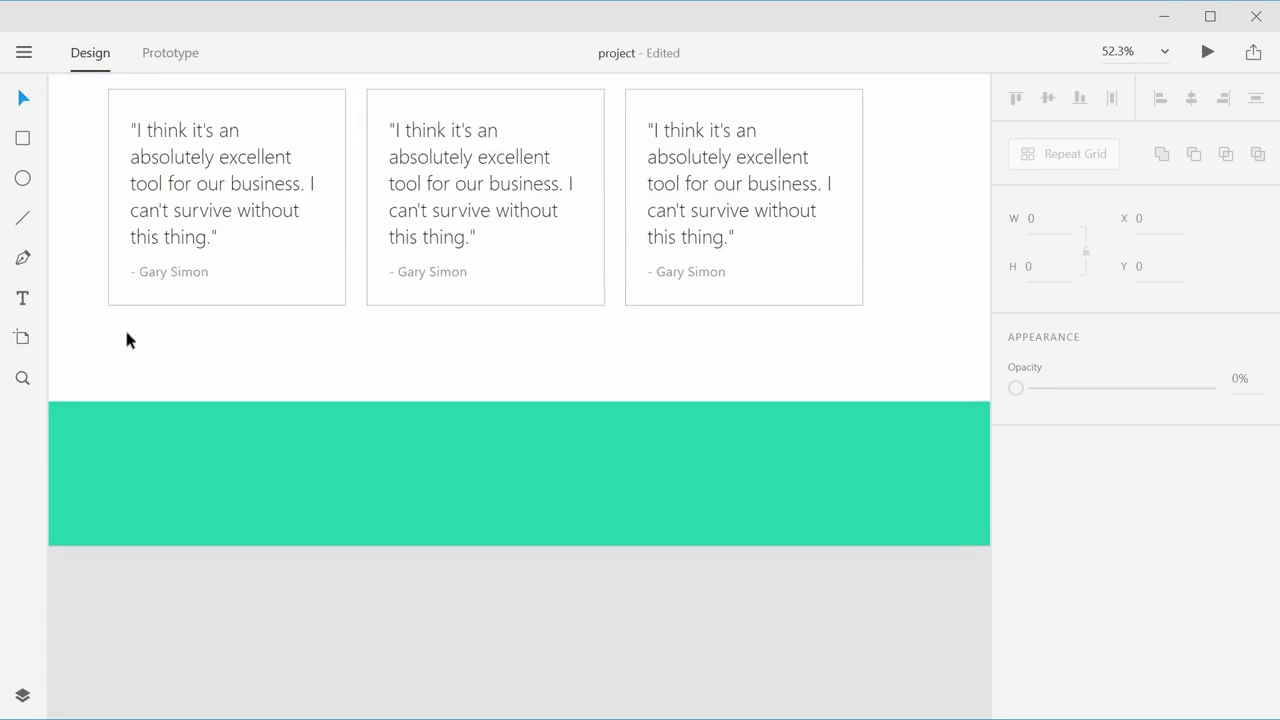
pyautogui.click(24, 297)
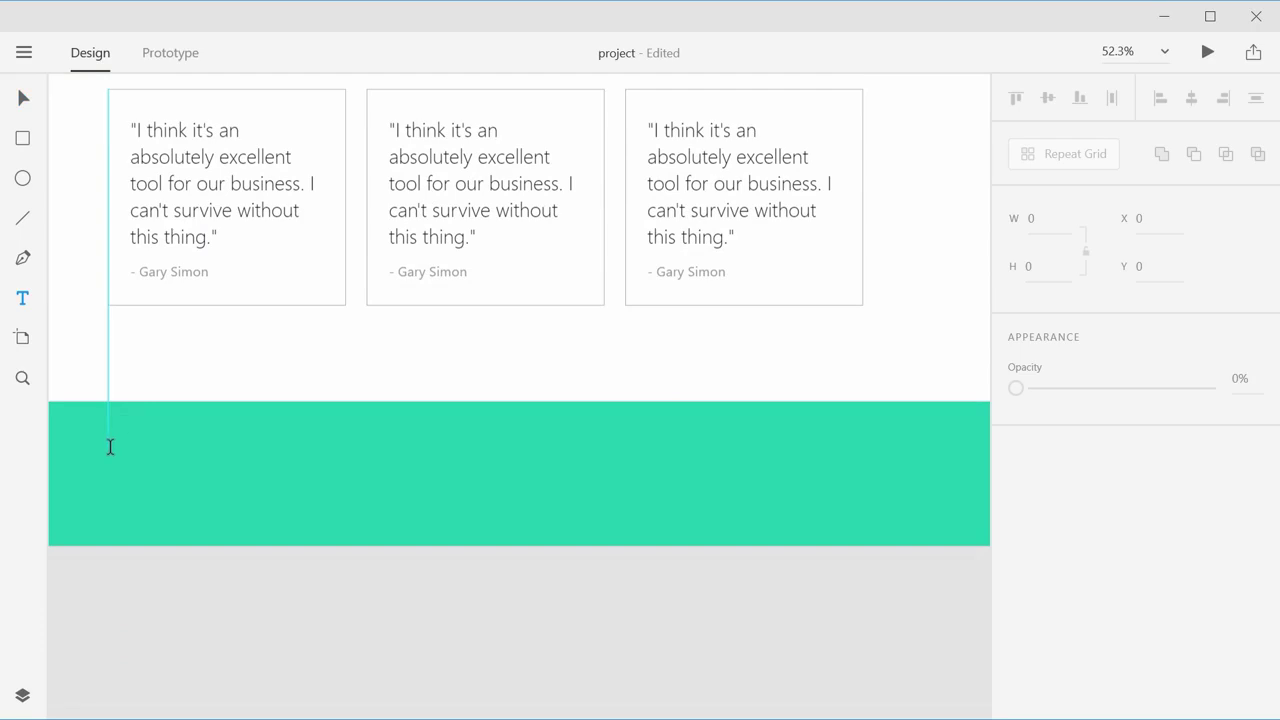
pyautogui.click(109, 450)
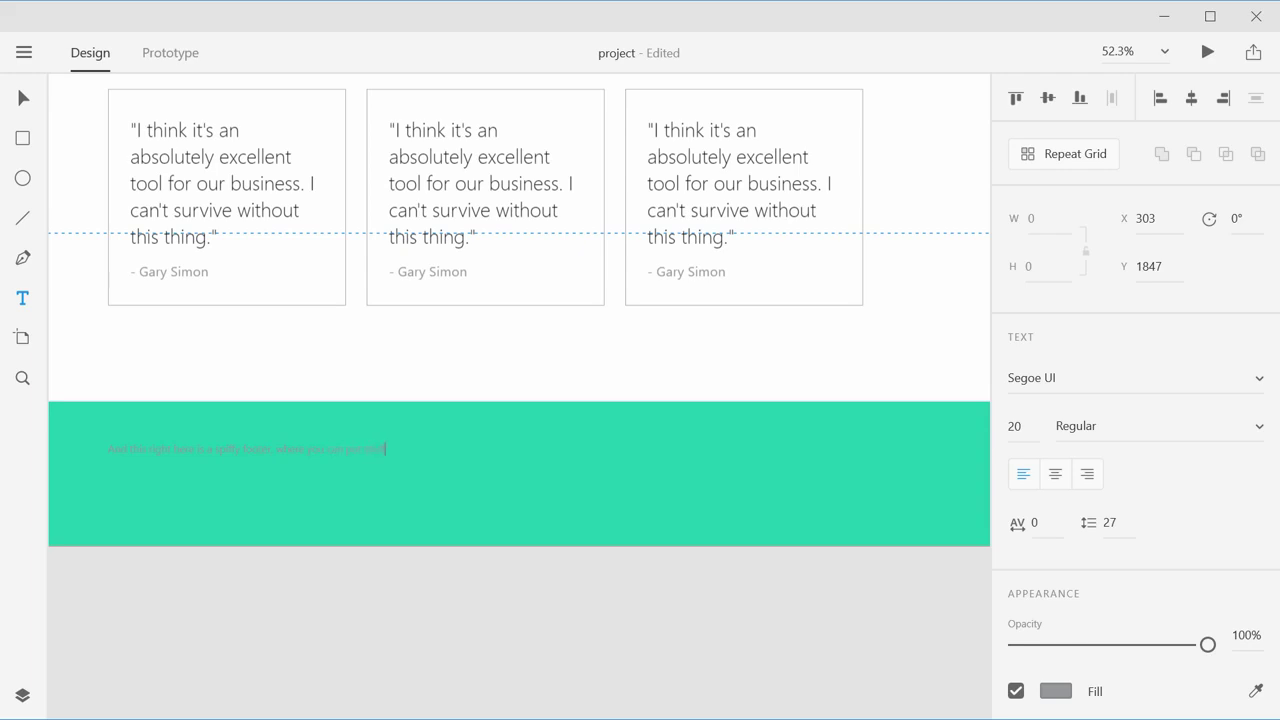
pyautogui.click(23, 98)
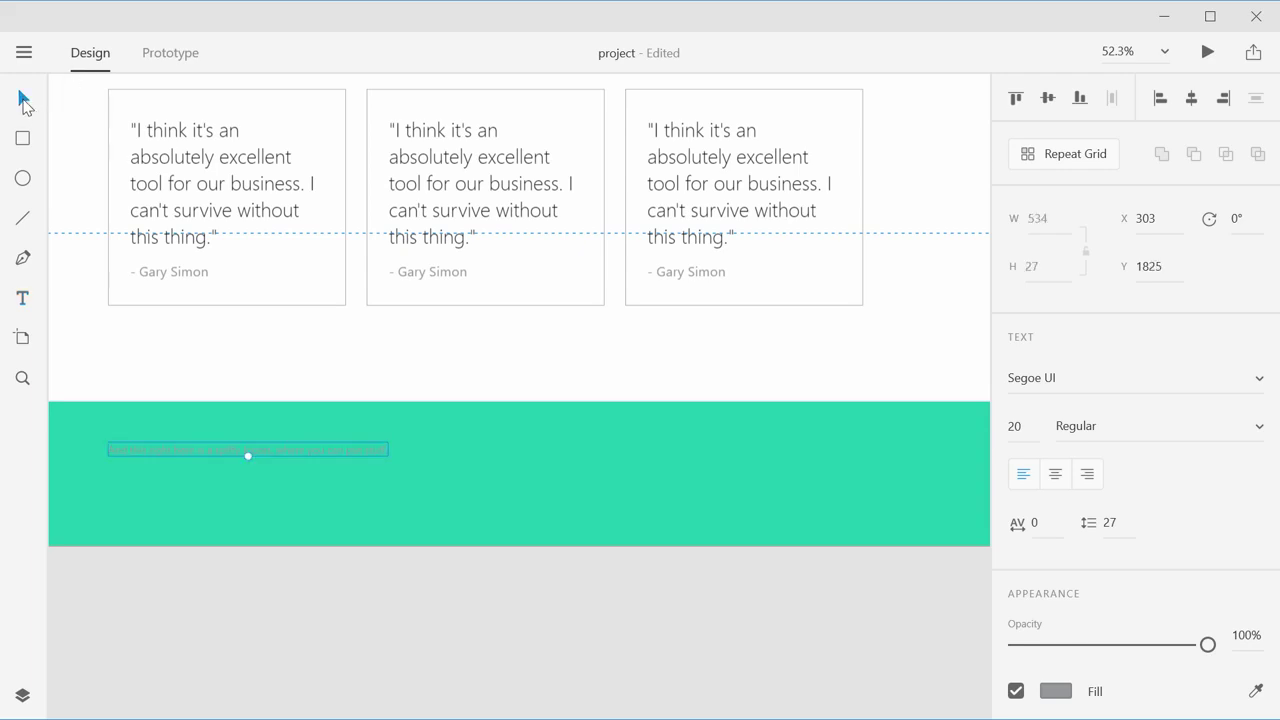
# Step: Change the footer text's fill colour to white (#FFFFFF)
pyautogui.click(1055, 691)
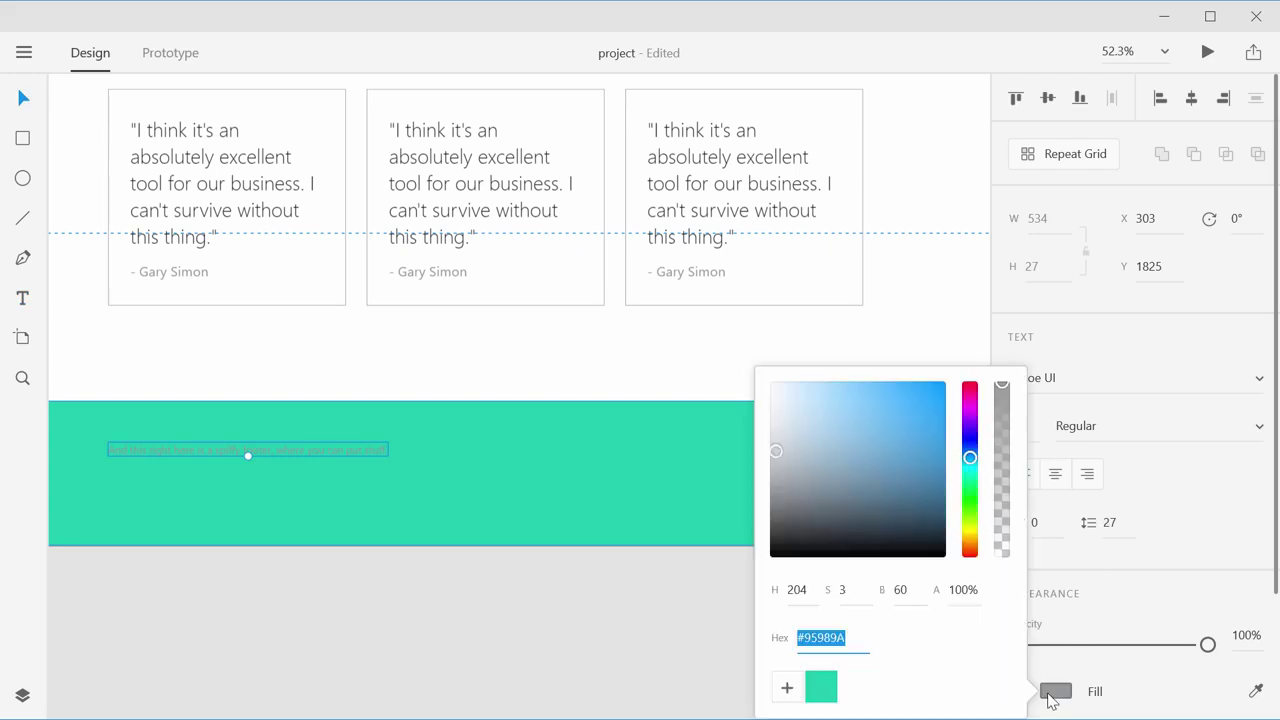
pyautogui.click(771, 383)
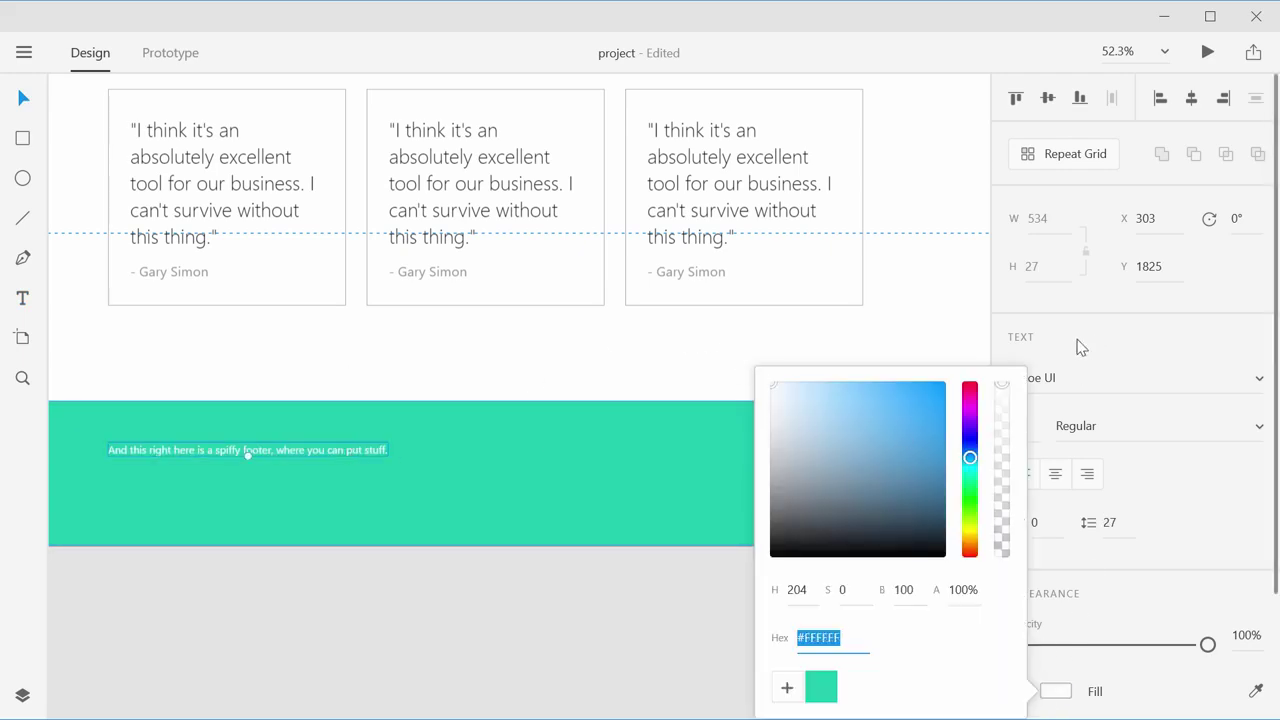
pyautogui.click(1080, 322)
# Step: Set the footer text's font size to 28 and move the line down to the vertical middle of the green footer
pyautogui.click(1014, 426)
pyautogui.write('26')
pyautogui.press('Return')
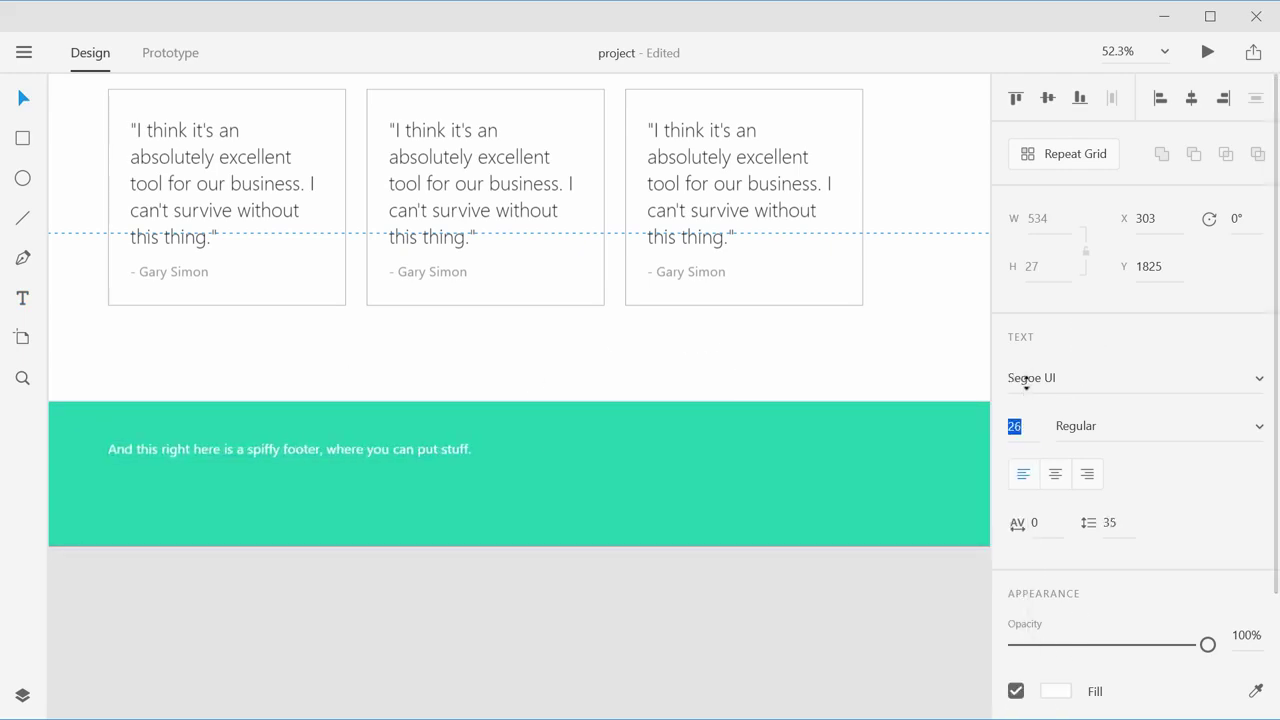
pyautogui.press('Up')
pyautogui.press('Up')
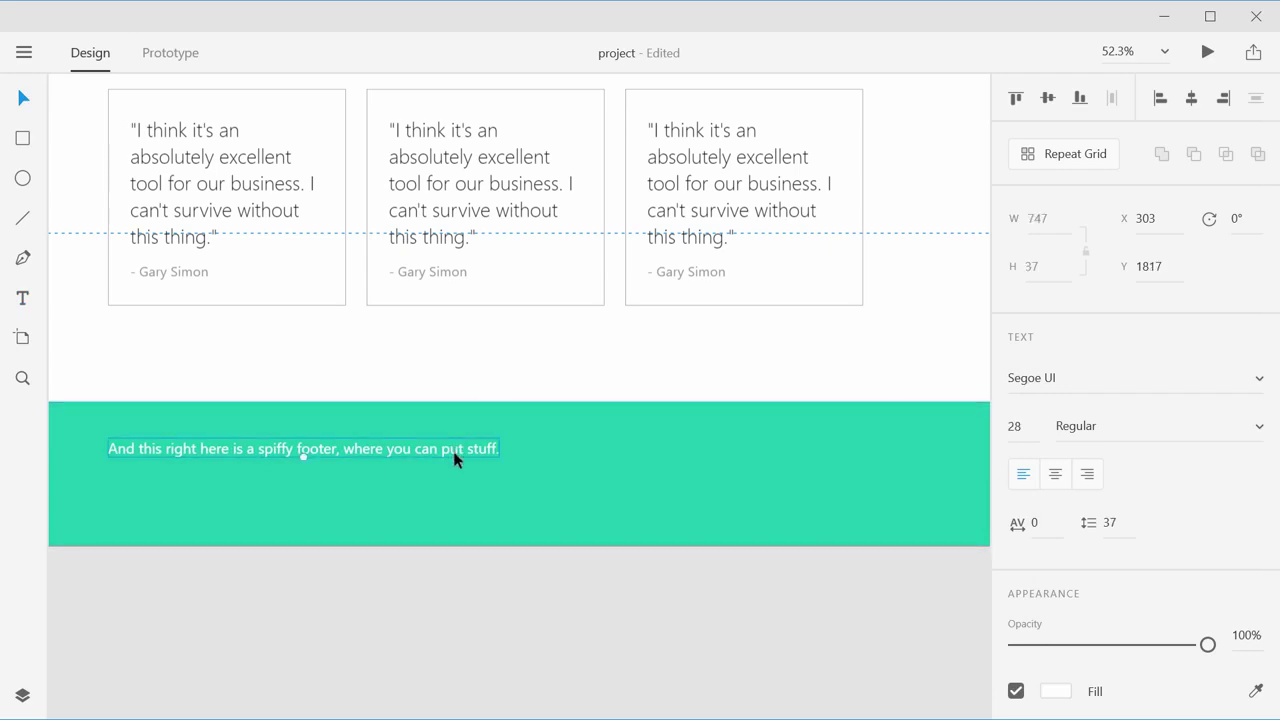
pyautogui.moveTo(453, 459); pyautogui.dragTo(457, 486)
pyautogui.click(609, 600)
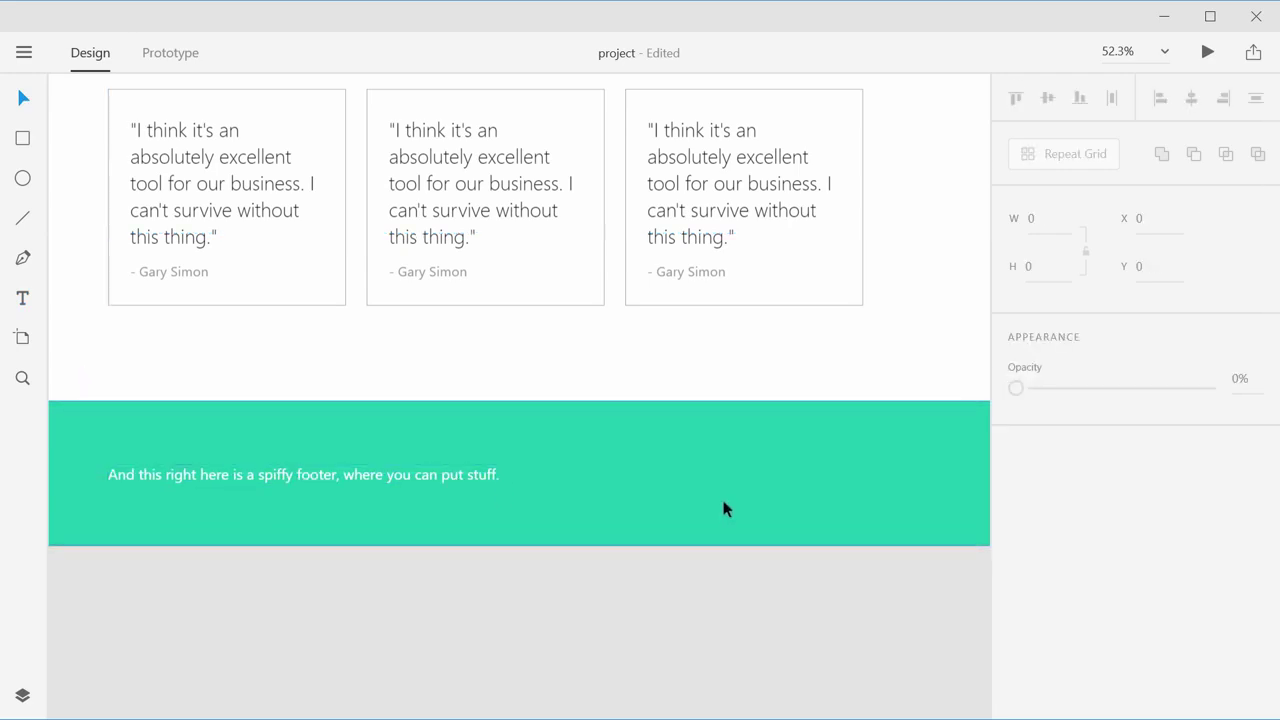
# Step: Switch to the Font Awesome icons page in the browser, search for "facebook" and open the facebook-official icon
pyautogui.hscroll(3, 666, 466)
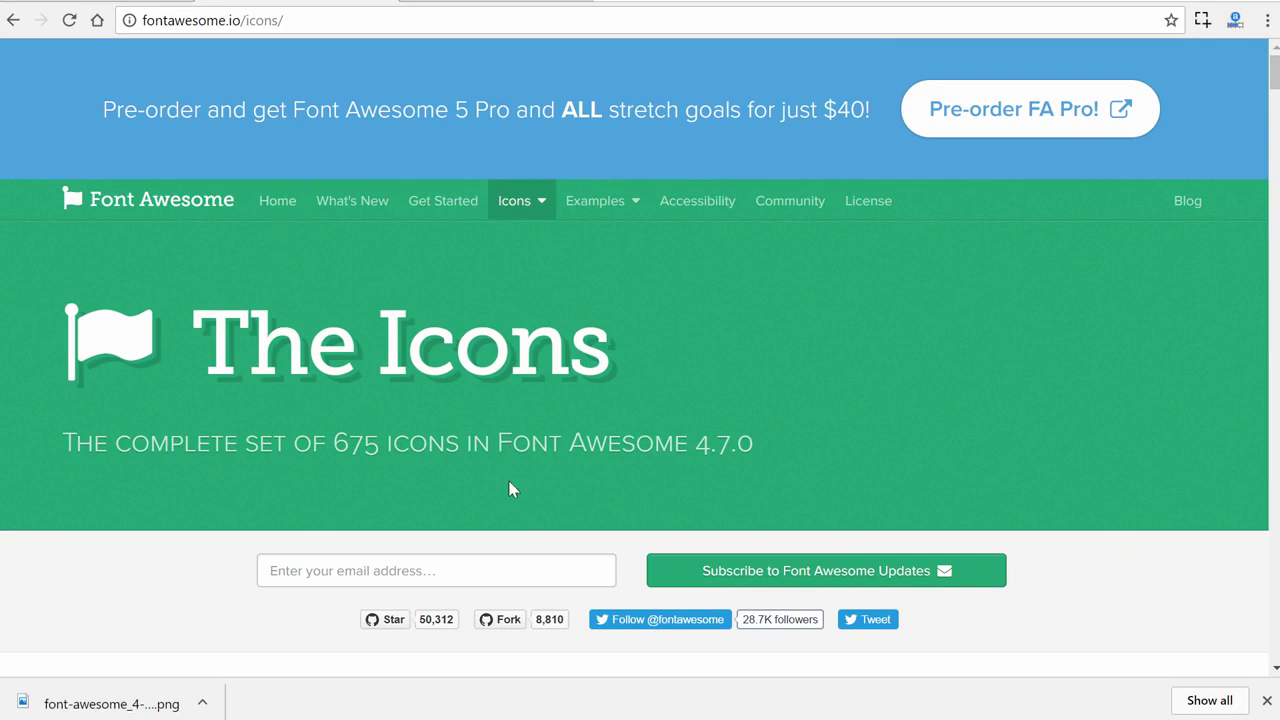
pyautogui.scroll(-5, 509, 489)
pyautogui.click(289, 367)
pyautogui.write('fa')
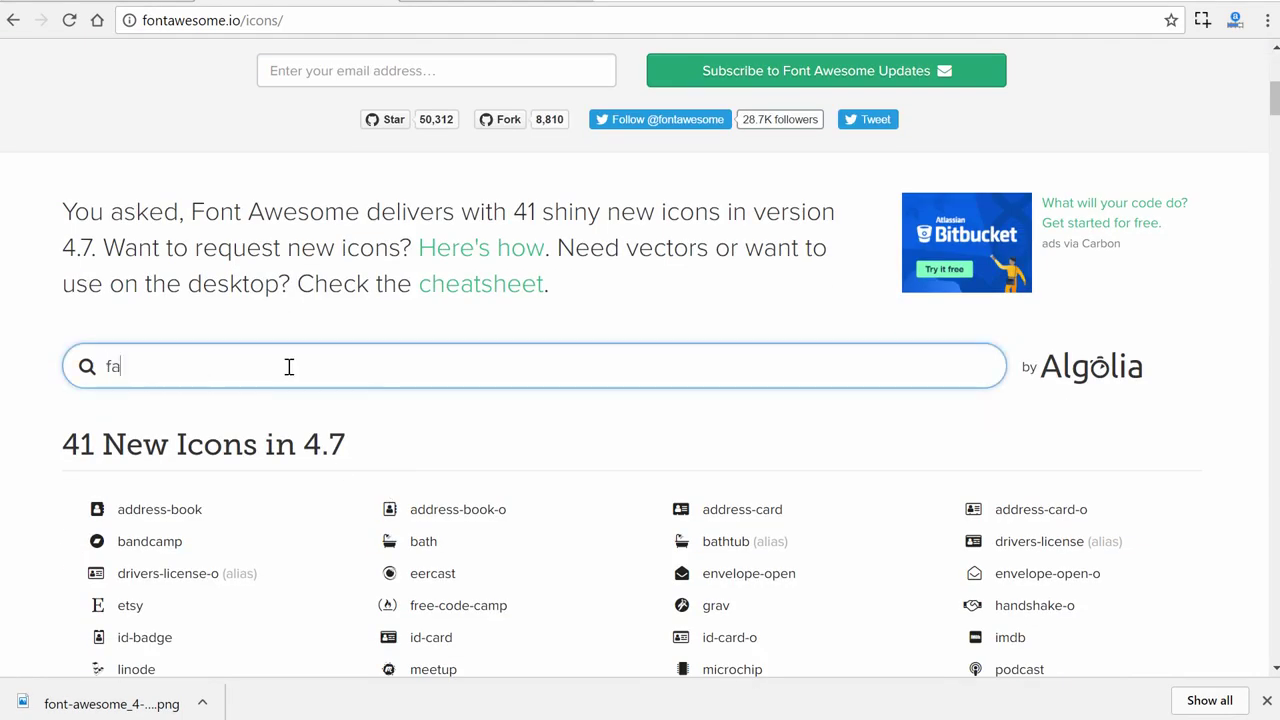
pyautogui.write('cebook')
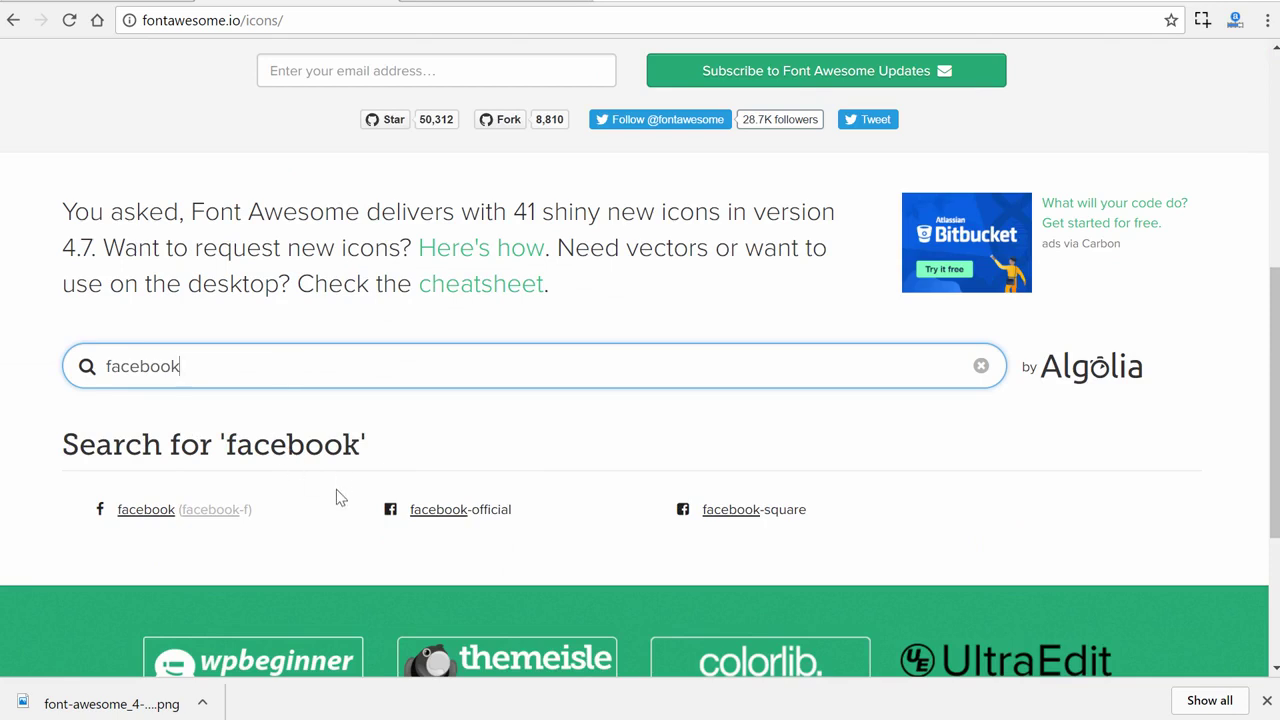
pyautogui.click(497, 515)
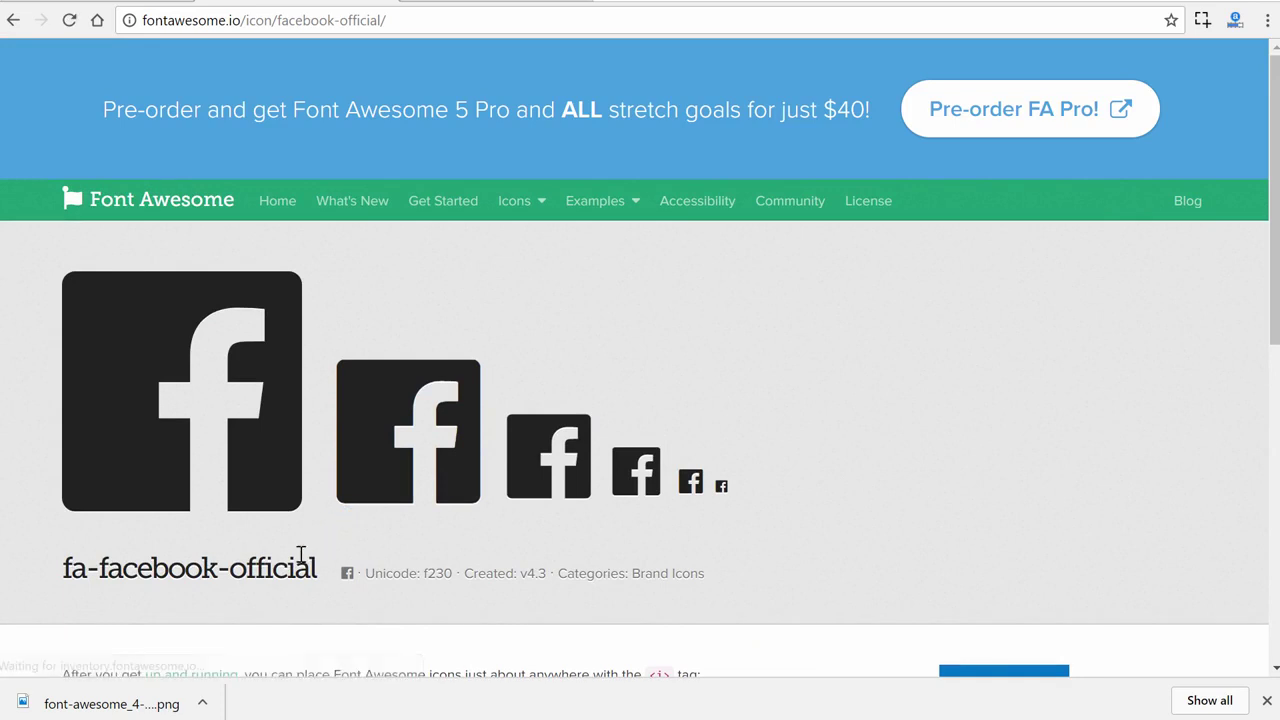
# Step: Copy the icon name fa-facebook-official and choose that icon in the FA2PNG generator
pyautogui.moveTo(316, 570); pyautogui.dragTo(66, 570)
pyautogui.hotkey('ctrl', 'c')
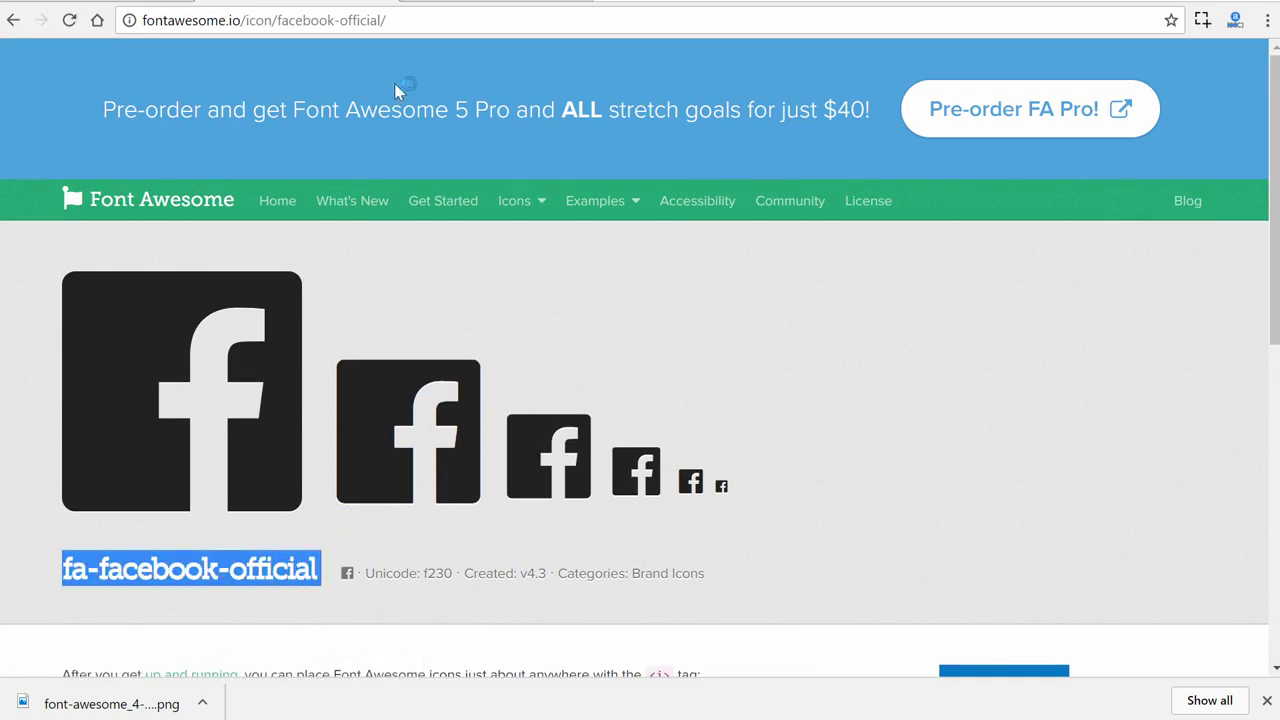
pyautogui.click(480, 2)
pyautogui.click(340, 247)
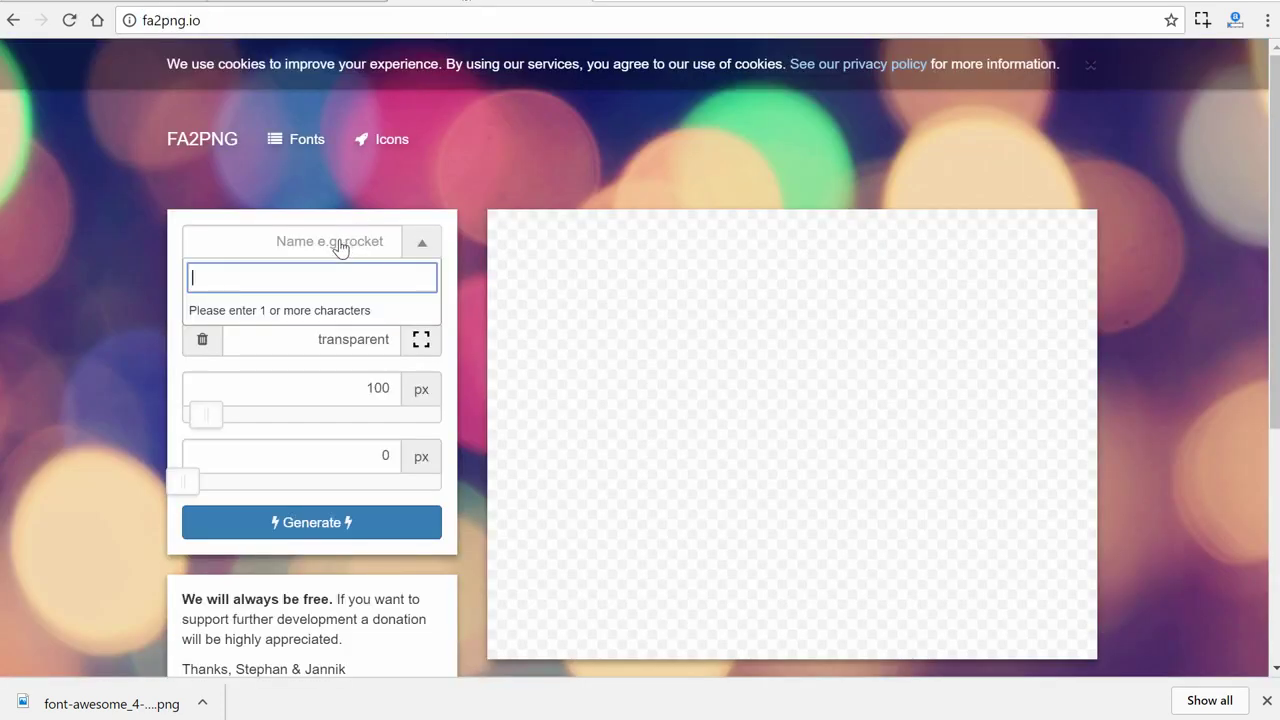
pyautogui.hotkey('ctrl', 'v')
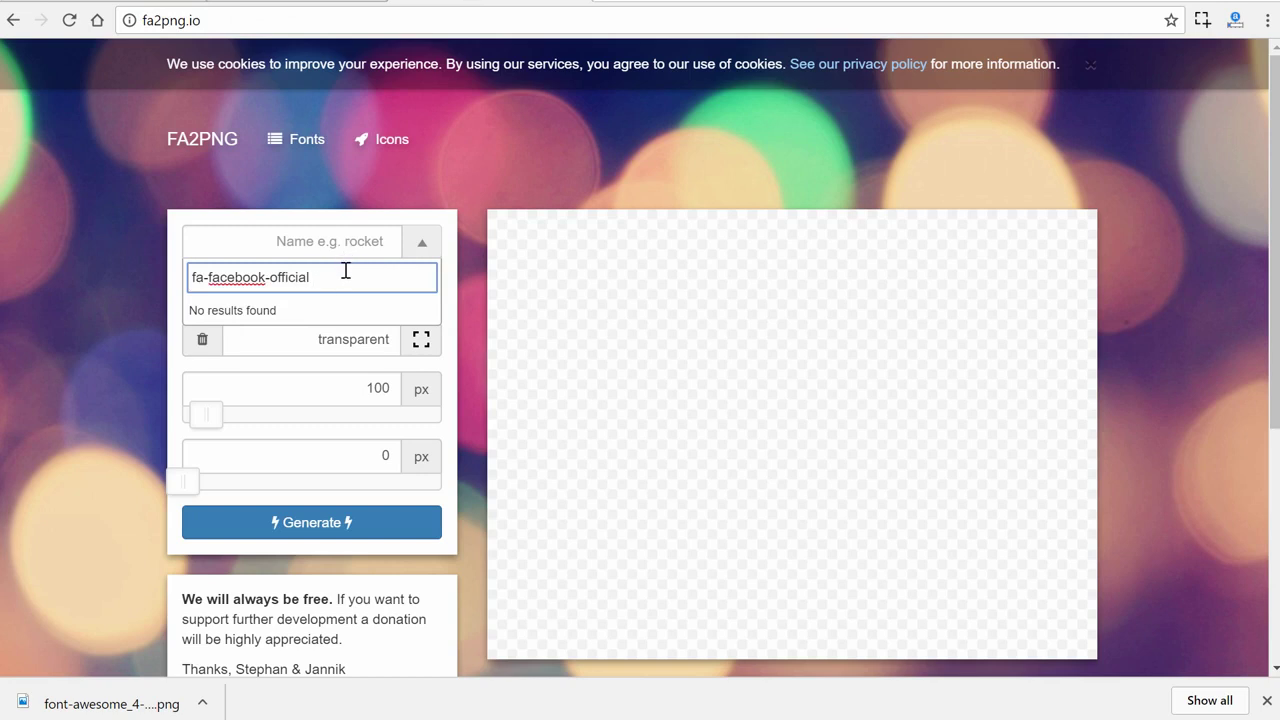
pyautogui.press('BackSpace')
pyautogui.click(305, 312)
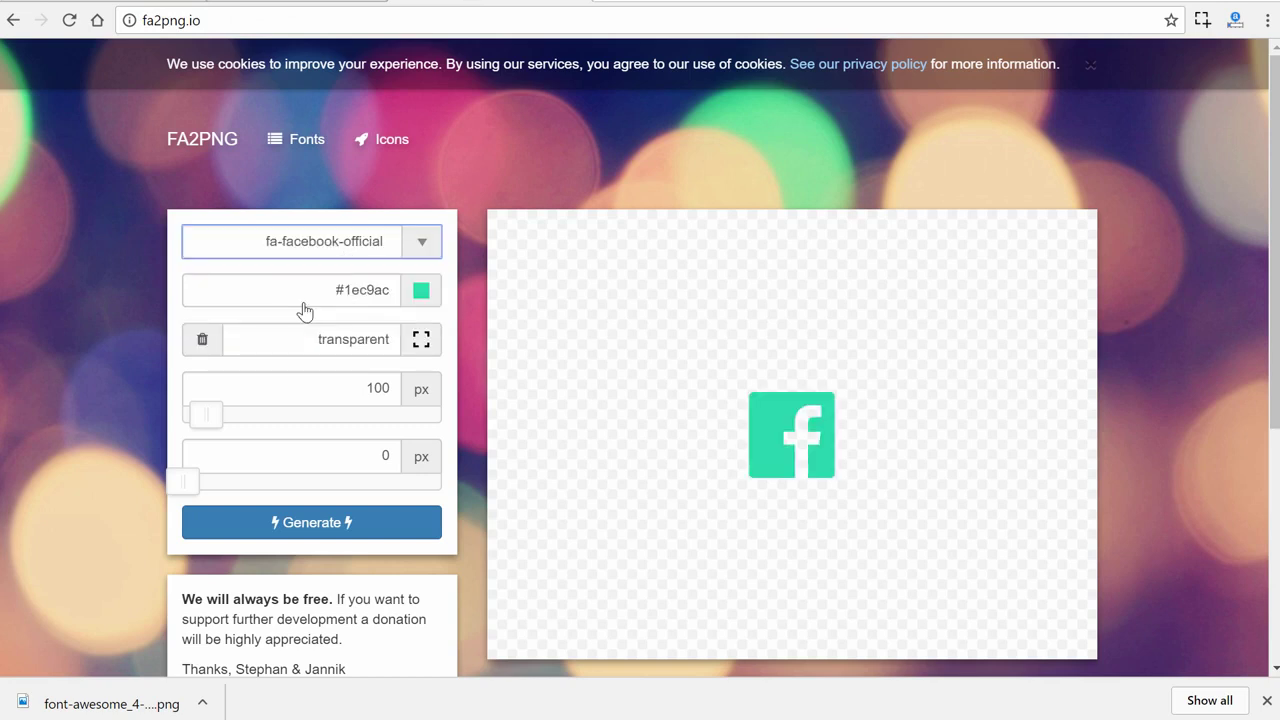
# Step: Set the Facebook icon's size to 50 px, then generate and download its PNG
pyautogui.moveTo(245, 400)
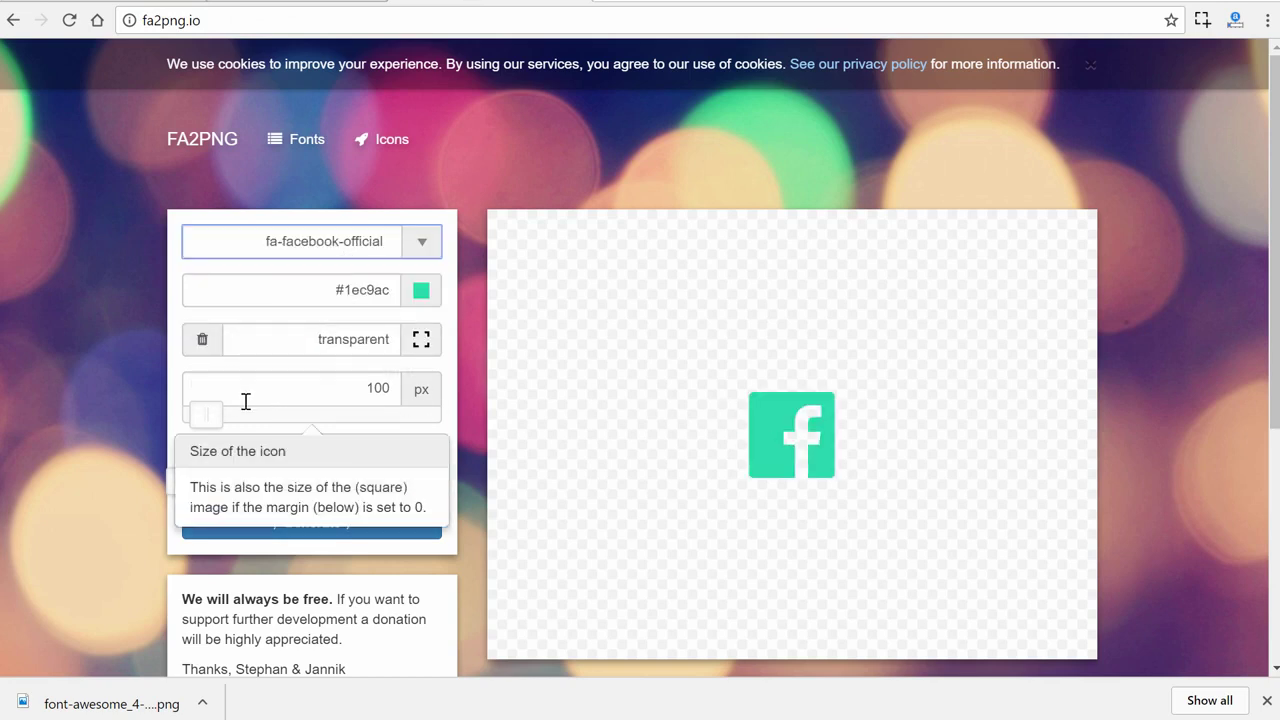
pyautogui.moveTo(352, 382); pyautogui.dragTo(403, 386)
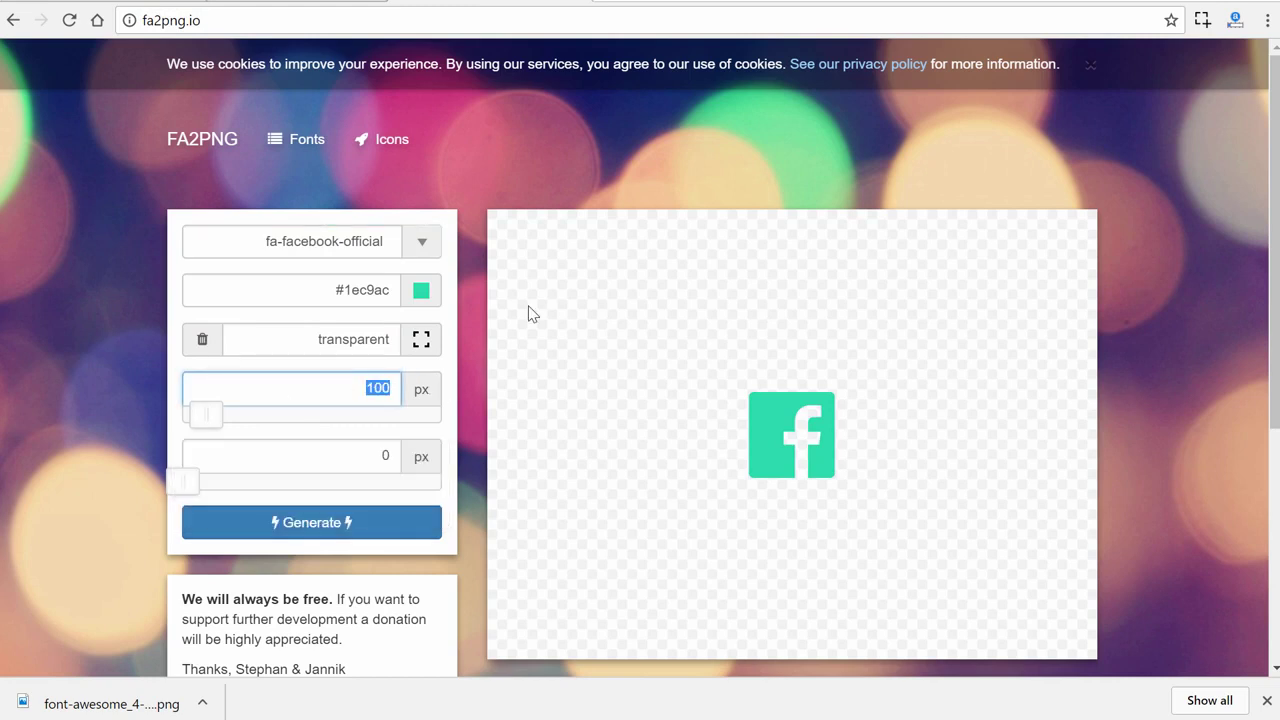
pyautogui.write('50')
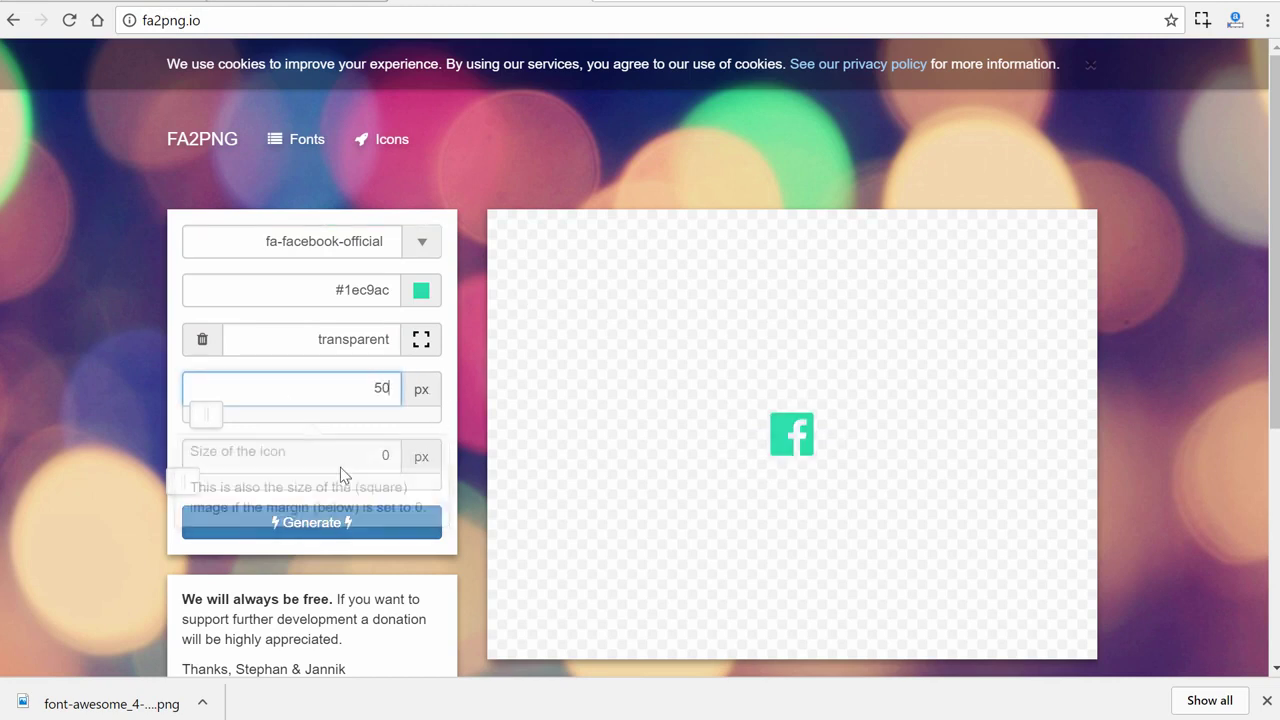
pyautogui.click(287, 522)
pyautogui.click(354, 578)
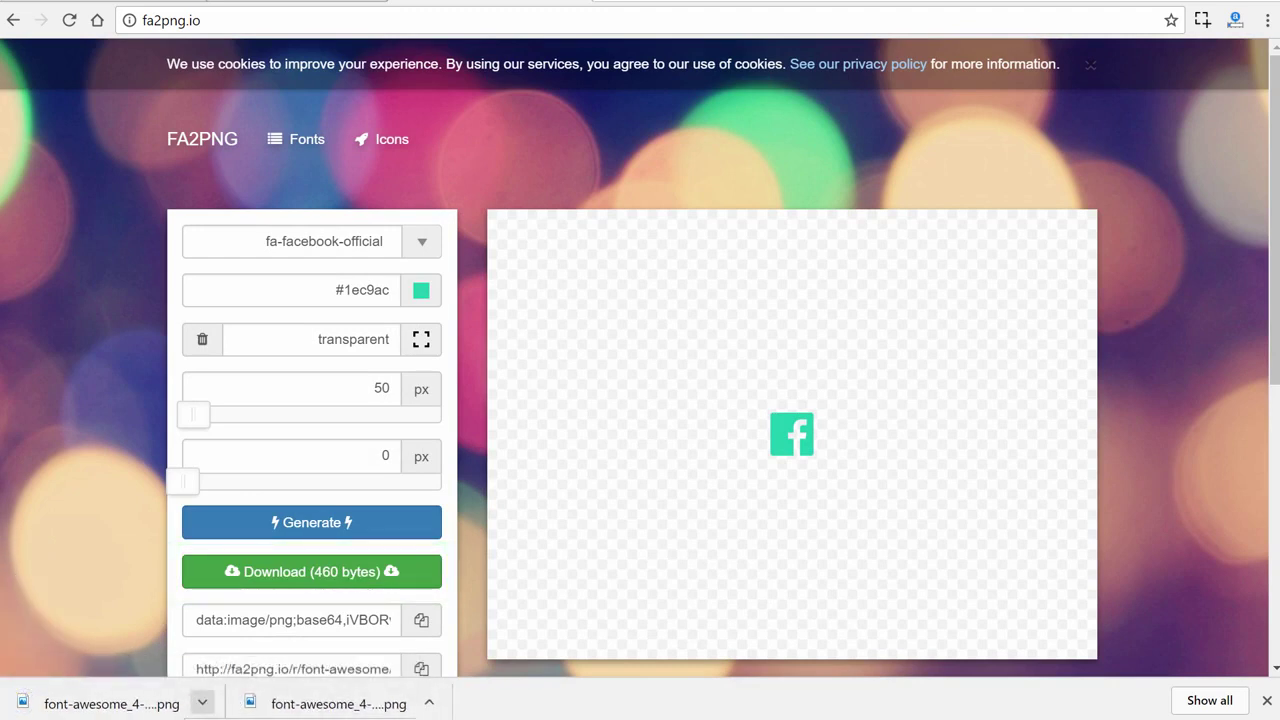
# Step: Switch back to Adobe XD and try to place the downloaded Facebook icon PNG on the green footer
pyautogui.click(447, 171)
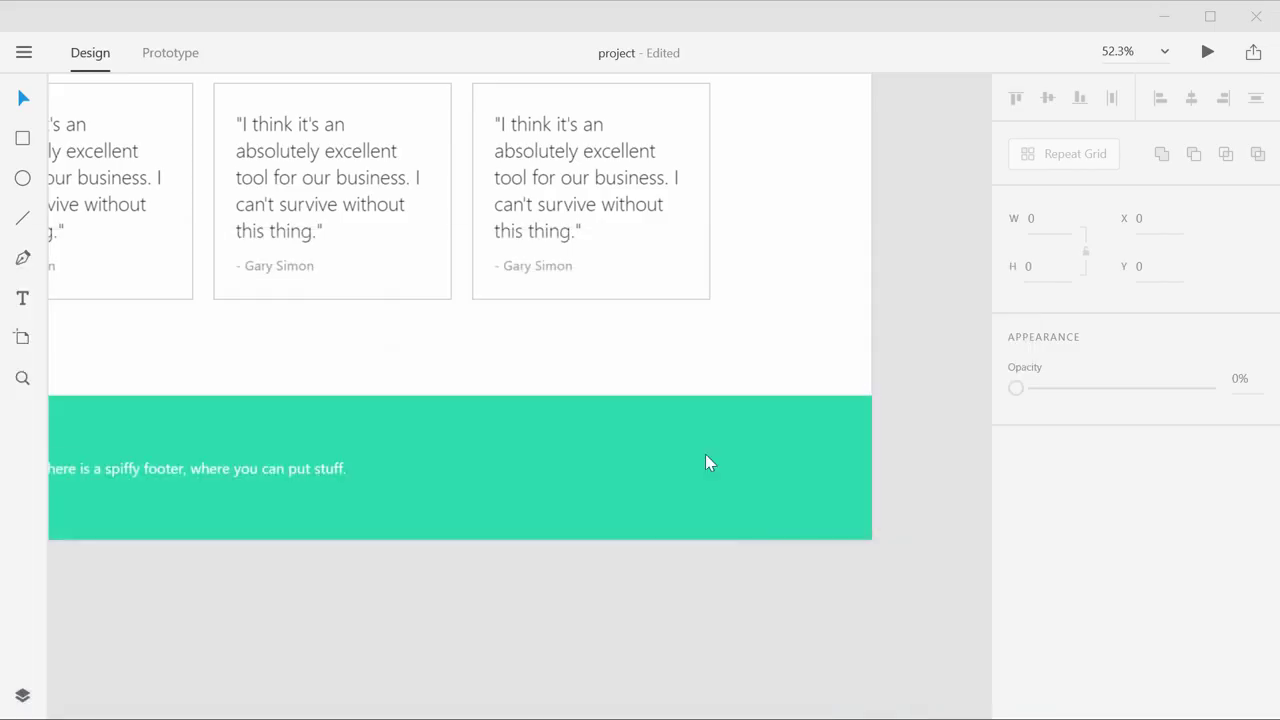
pyautogui.moveTo(705, 455); pyautogui.dragTo(569, 461)
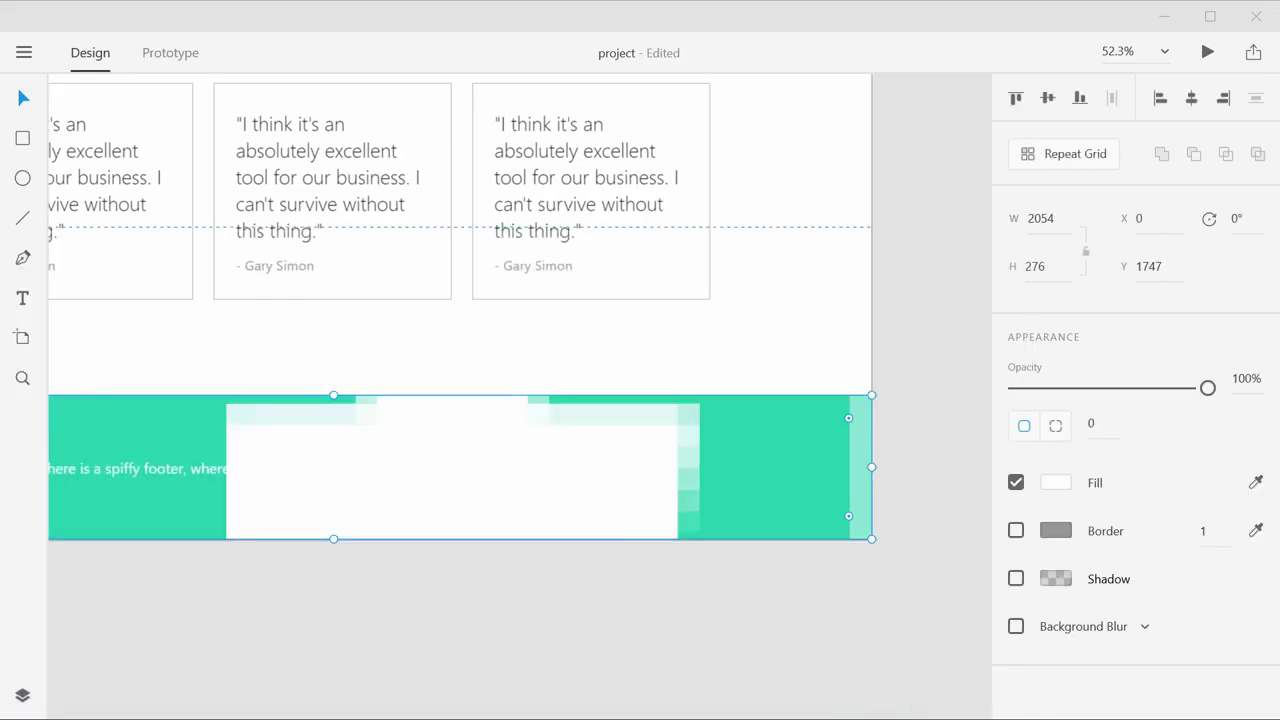
pyautogui.click(914, 366)
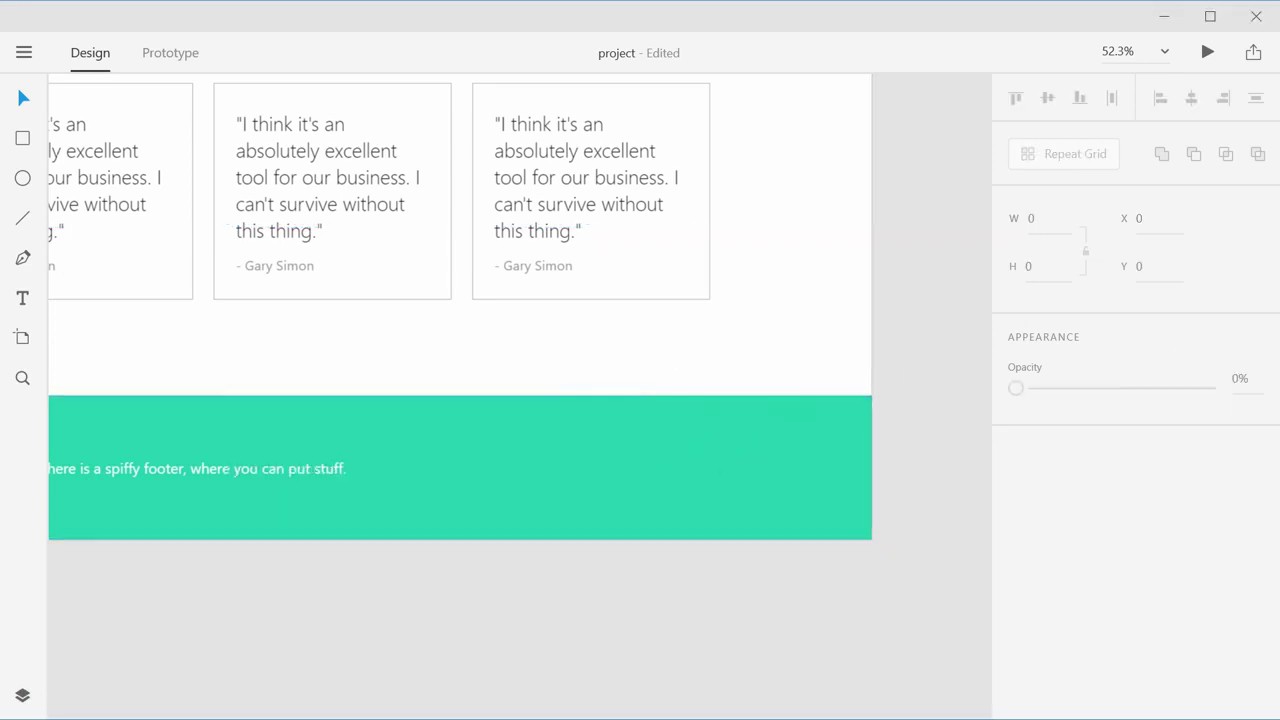
# Step: Try to position the green Facebook icon on the footer, level with the line of white text
pyautogui.moveTo(722, 395); pyautogui.dragTo(620, 446)
pyautogui.click(670, 376)
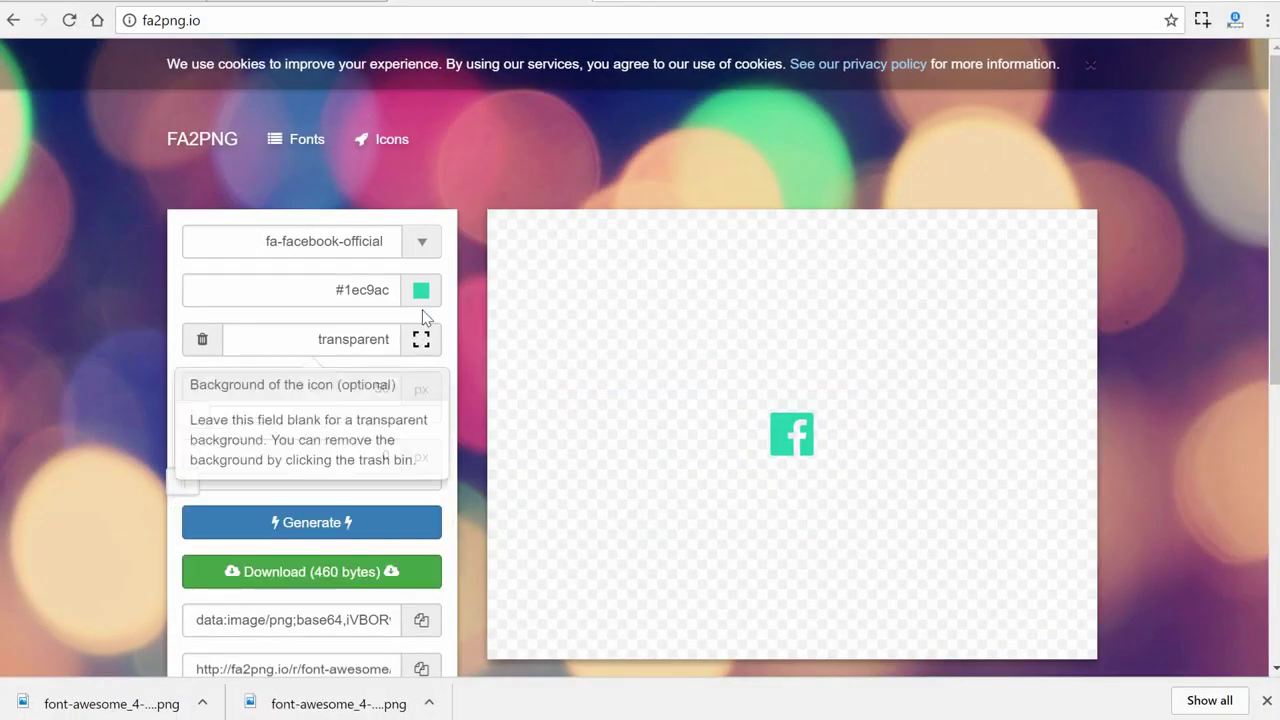
# Step: Switch to FA2PNG in the browser, set the Facebook icon's colour to white (#ffffff), then generate and download its PNG
pyautogui.click(420, 296)
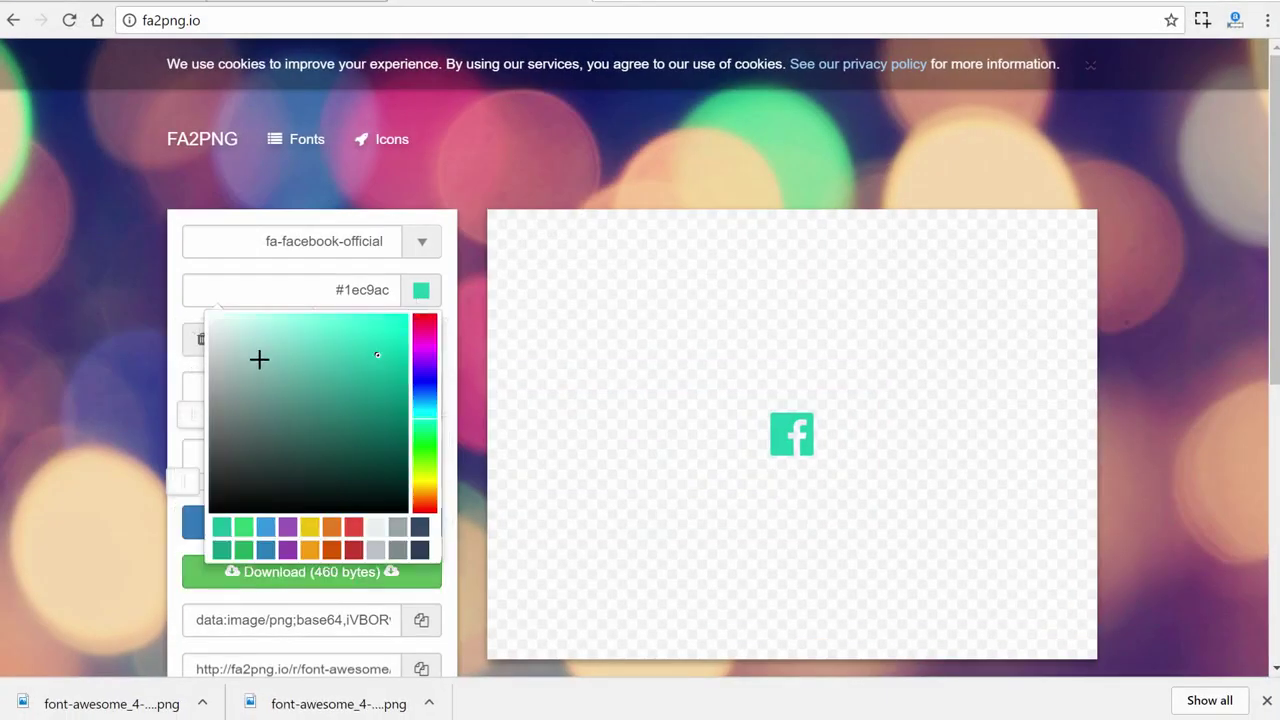
pyautogui.moveTo(257, 357); pyautogui.dragTo(152, 291)
pyautogui.click(188, 229)
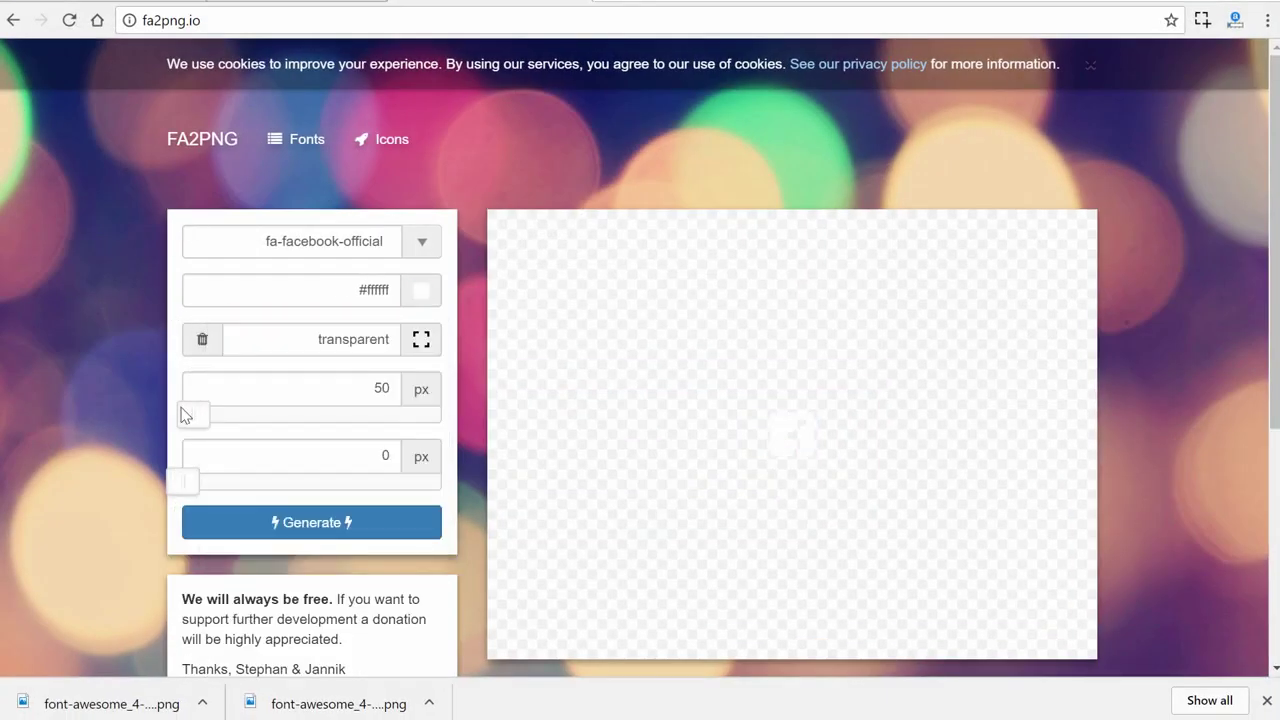
pyautogui.click(275, 522)
pyautogui.click(290, 575)
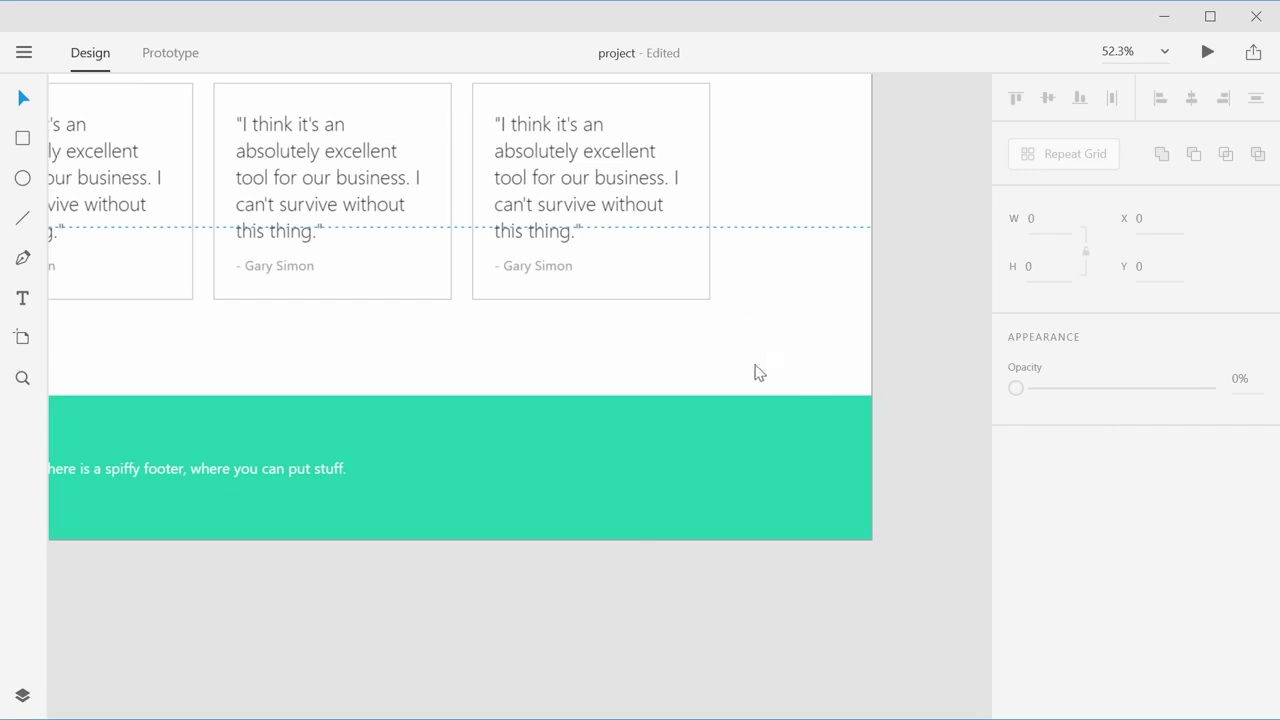
# Step: Switch back to Adobe XD and place the white Facebook icon on the green footer, level with the footer text
pyautogui.moveTo(758, 372); pyautogui.dragTo(634, 465)
pyautogui.click(894, 443)
pyautogui.click(900, 455)
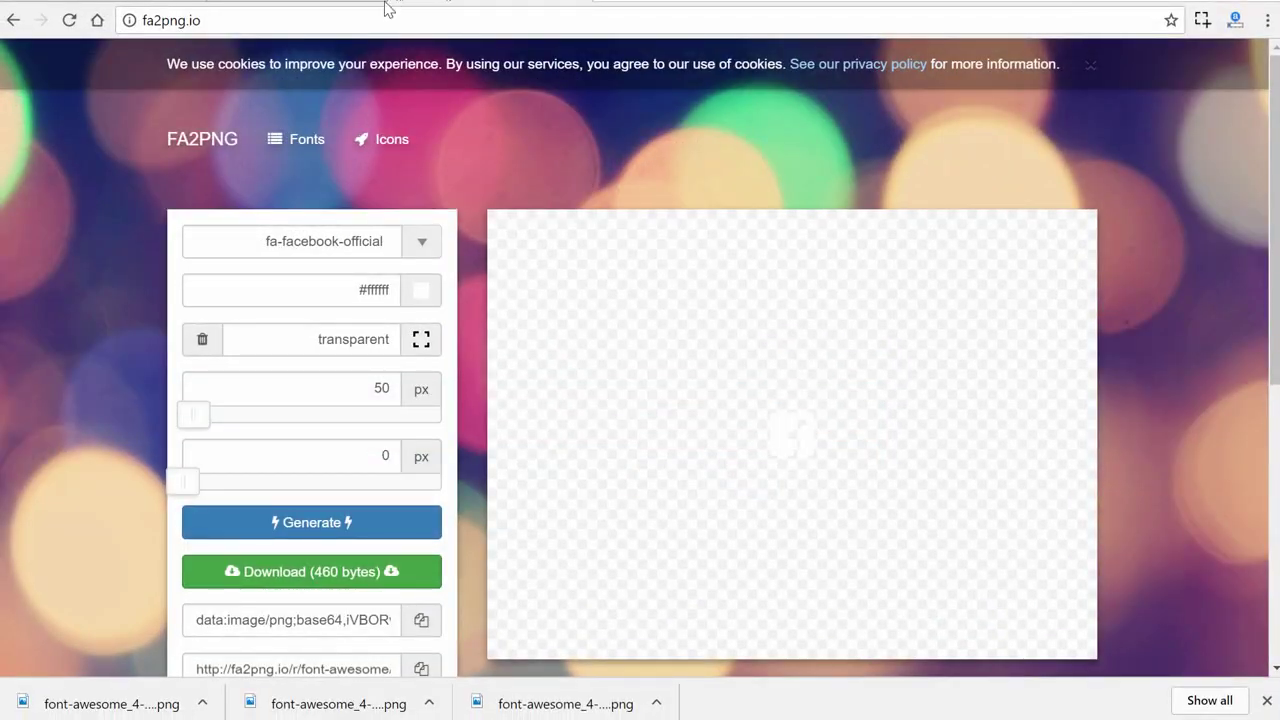
# Step: Switch to the Font Awesome icons page in the browser, search for "twitter" and open the twitter-square icon
pyautogui.click(333, 5)
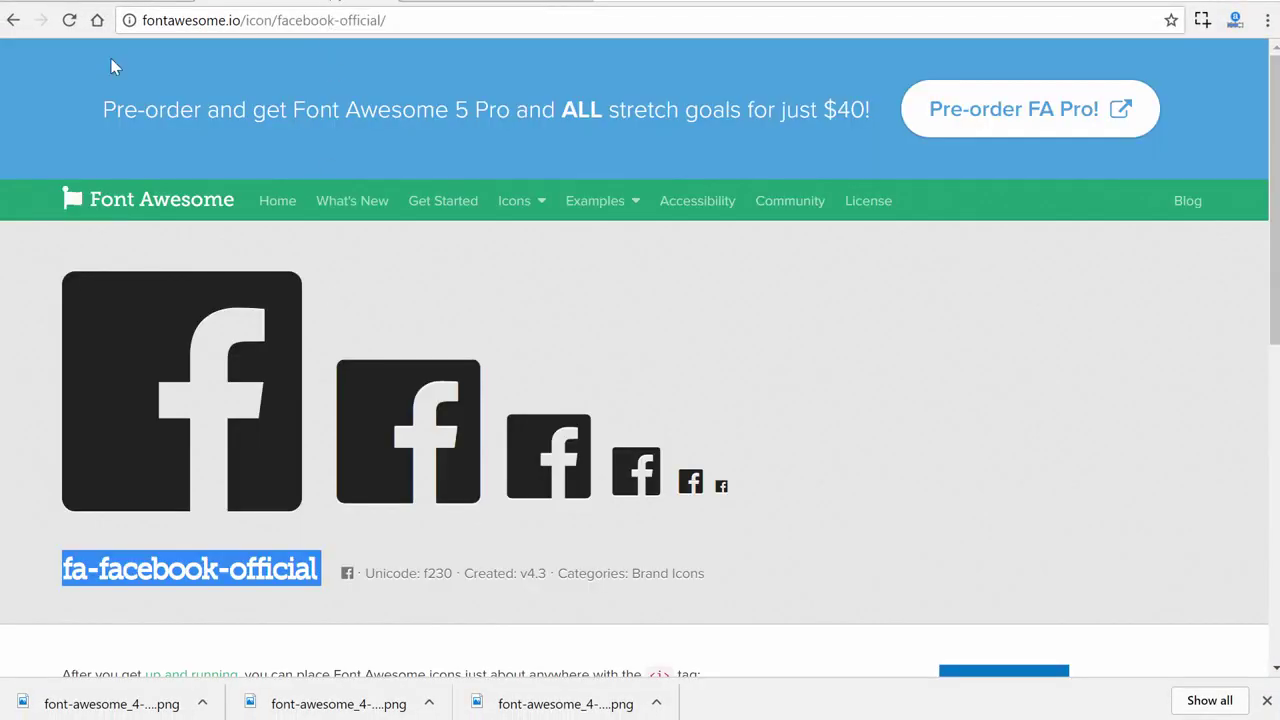
pyautogui.scroll(-4, 230, 280)
pyautogui.scroll(5, 134, 323)
pyautogui.hotkey('alt', 'Left')
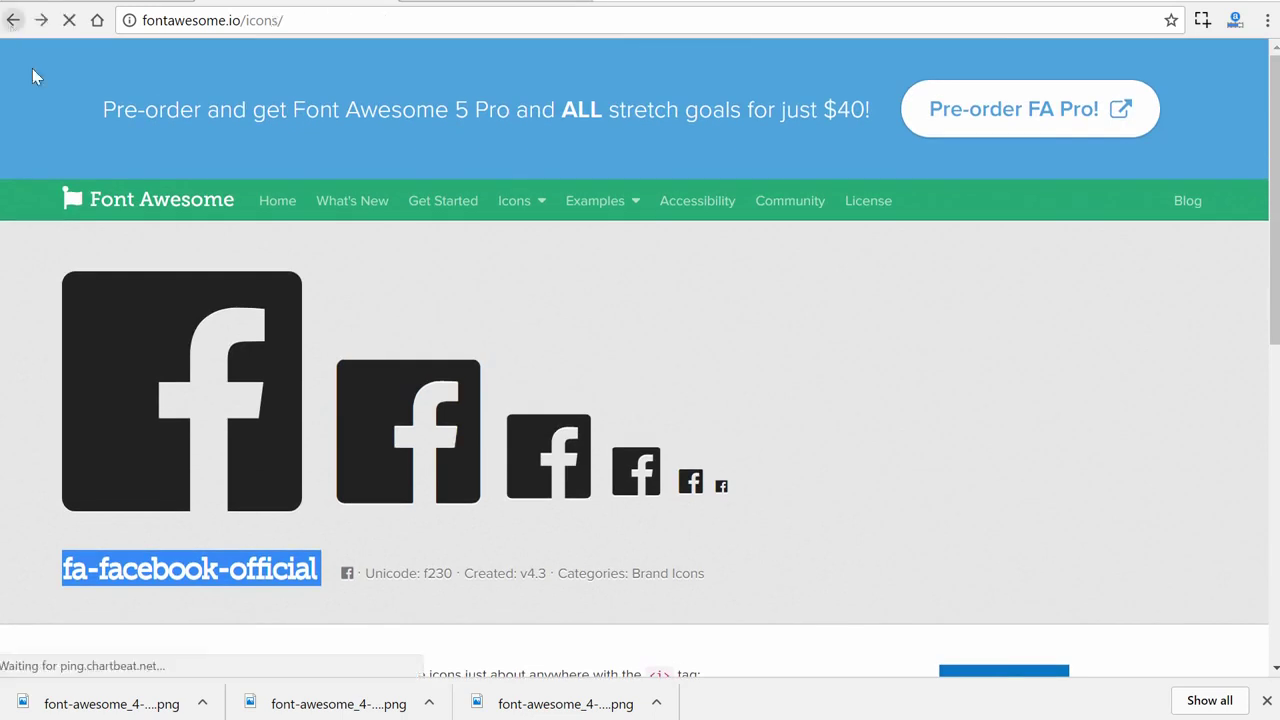
pyautogui.click(311, 374)
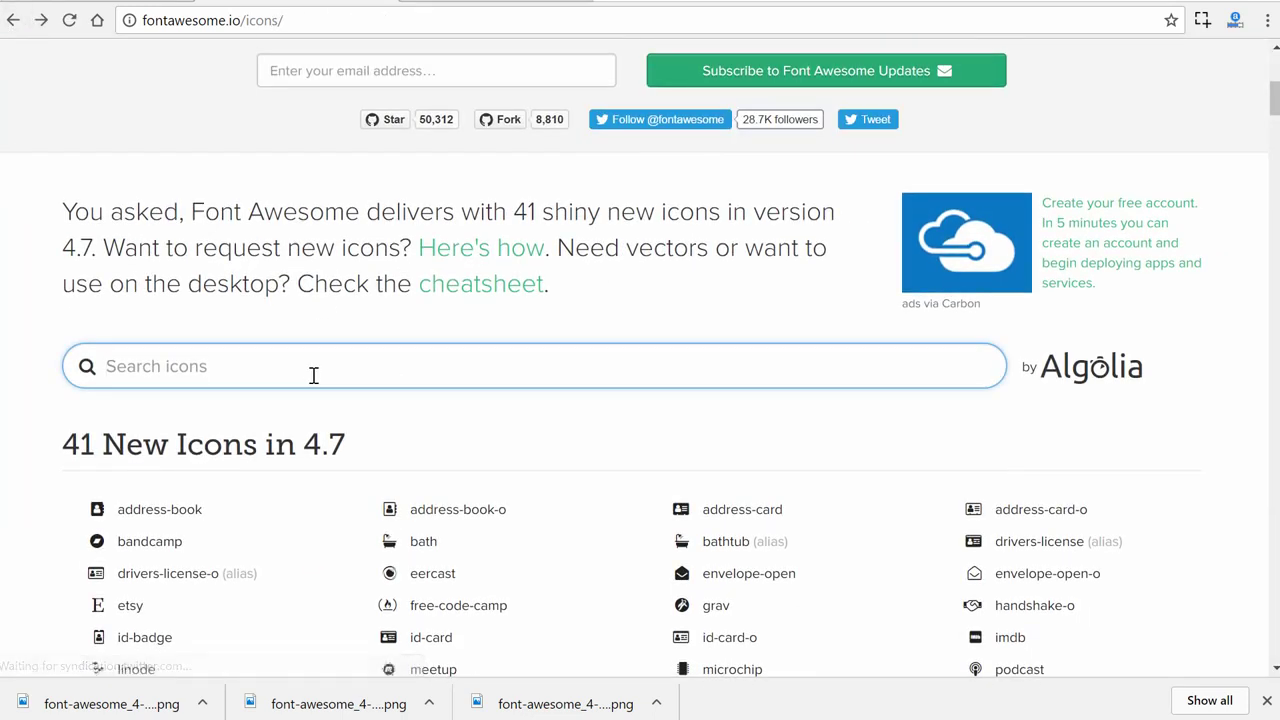
pyautogui.write('twitte')
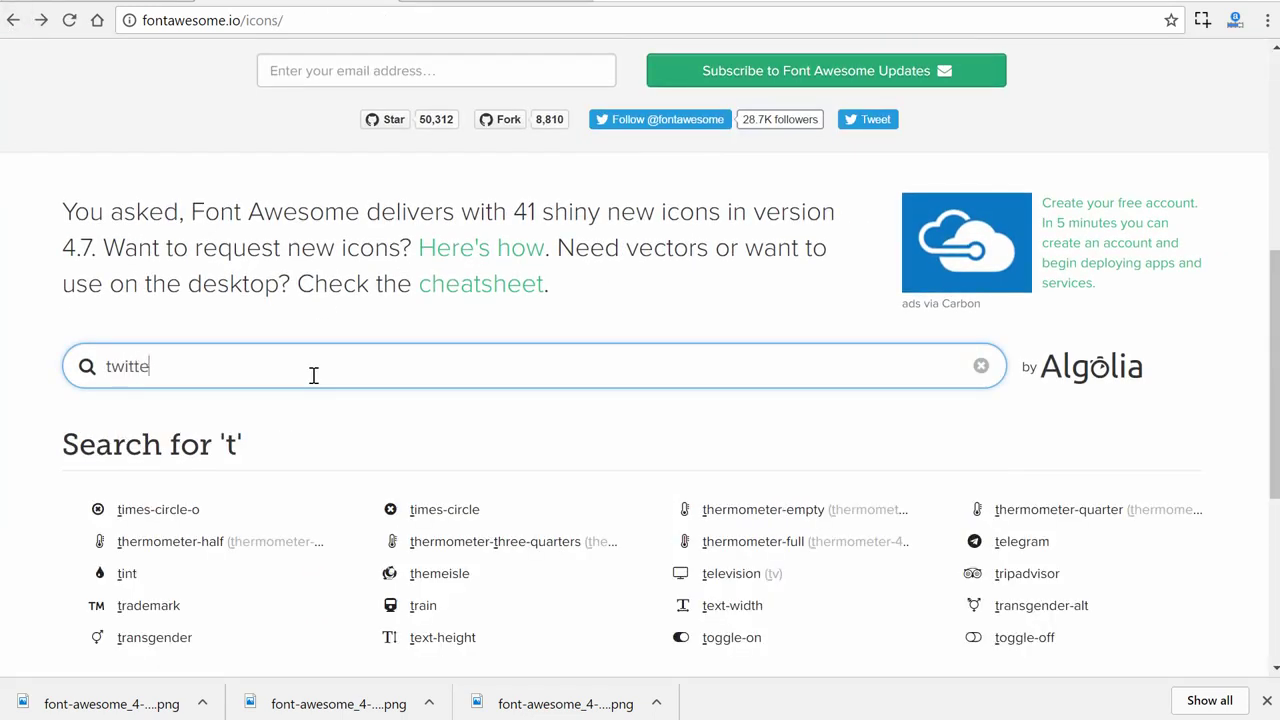
pyautogui.write('r')
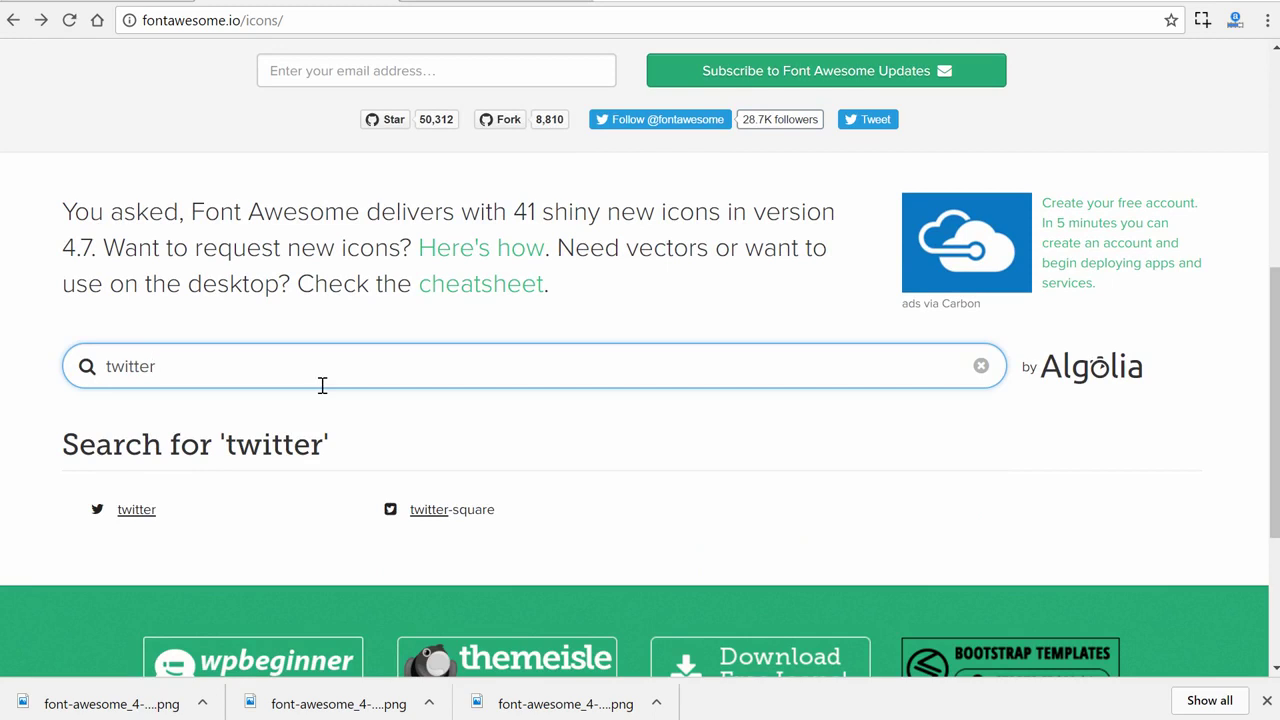
pyautogui.click(434, 509)
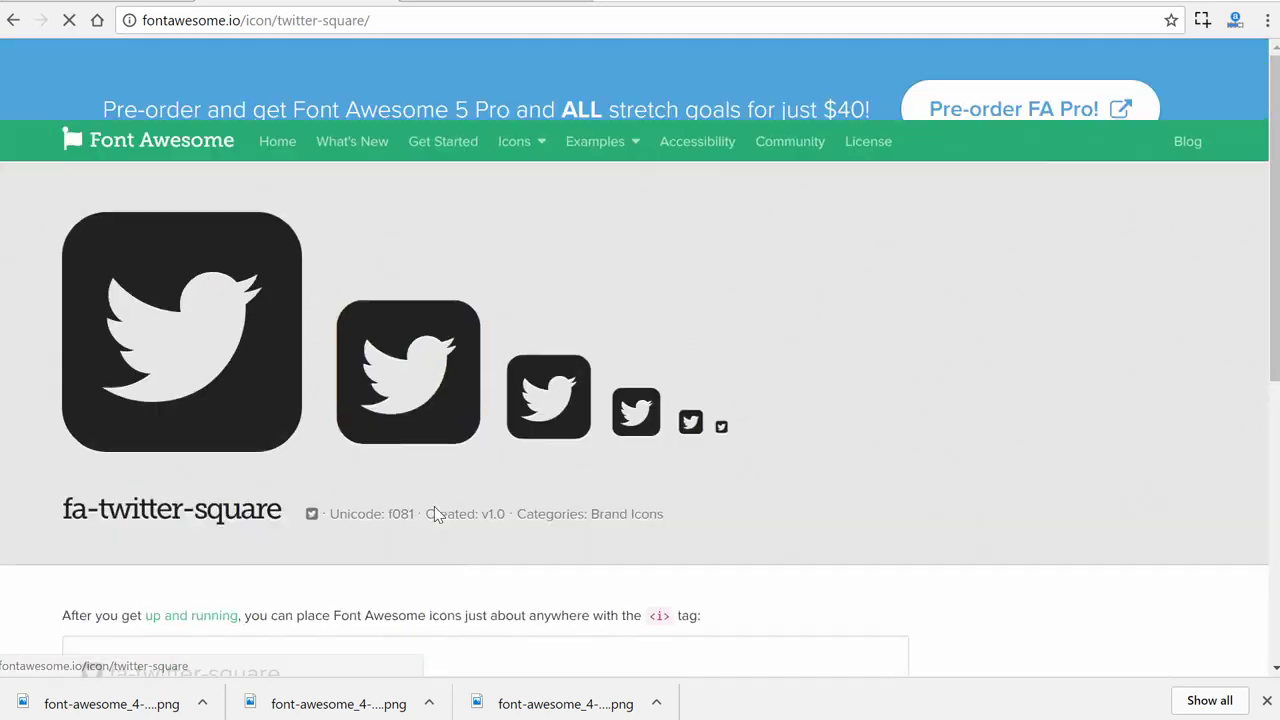
# Step: Copy the icon name fa-twitter-square and return to the FA2PNG generator
pyautogui.scroll(-3, 618, 500)
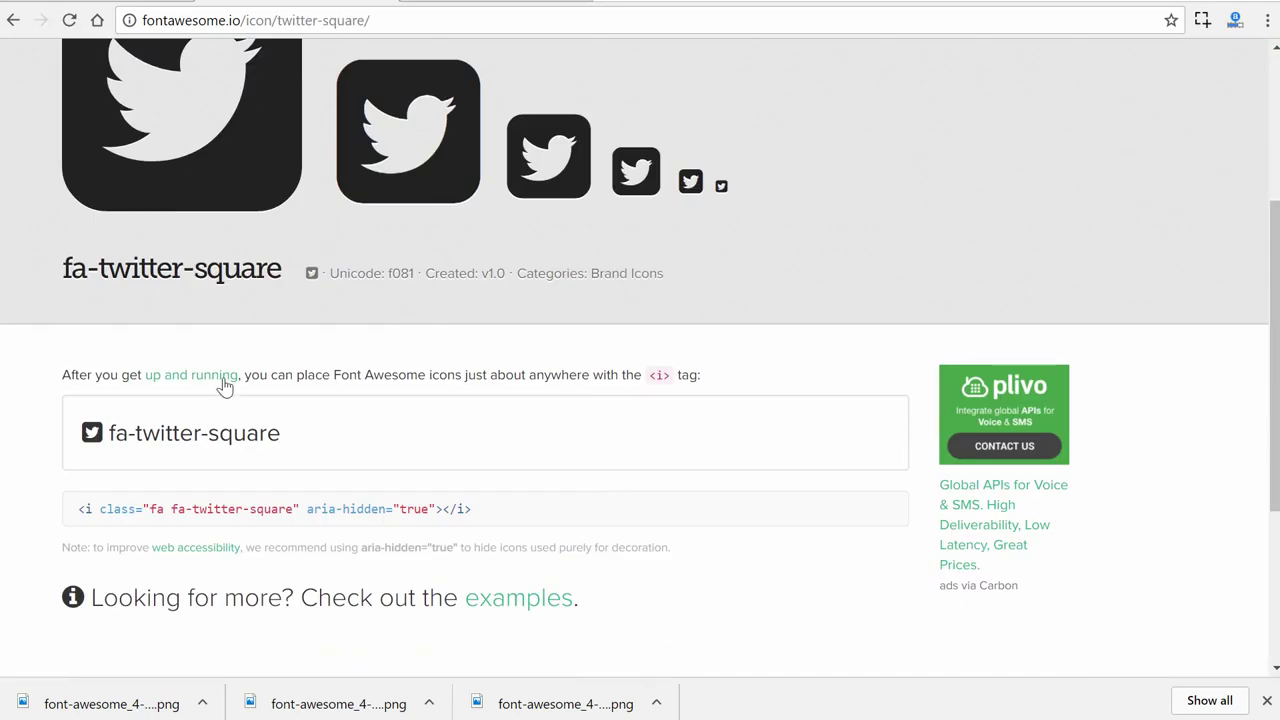
pyautogui.moveTo(284, 270); pyautogui.dragTo(64, 268)
pyautogui.hotkey('ctrl', 'c')
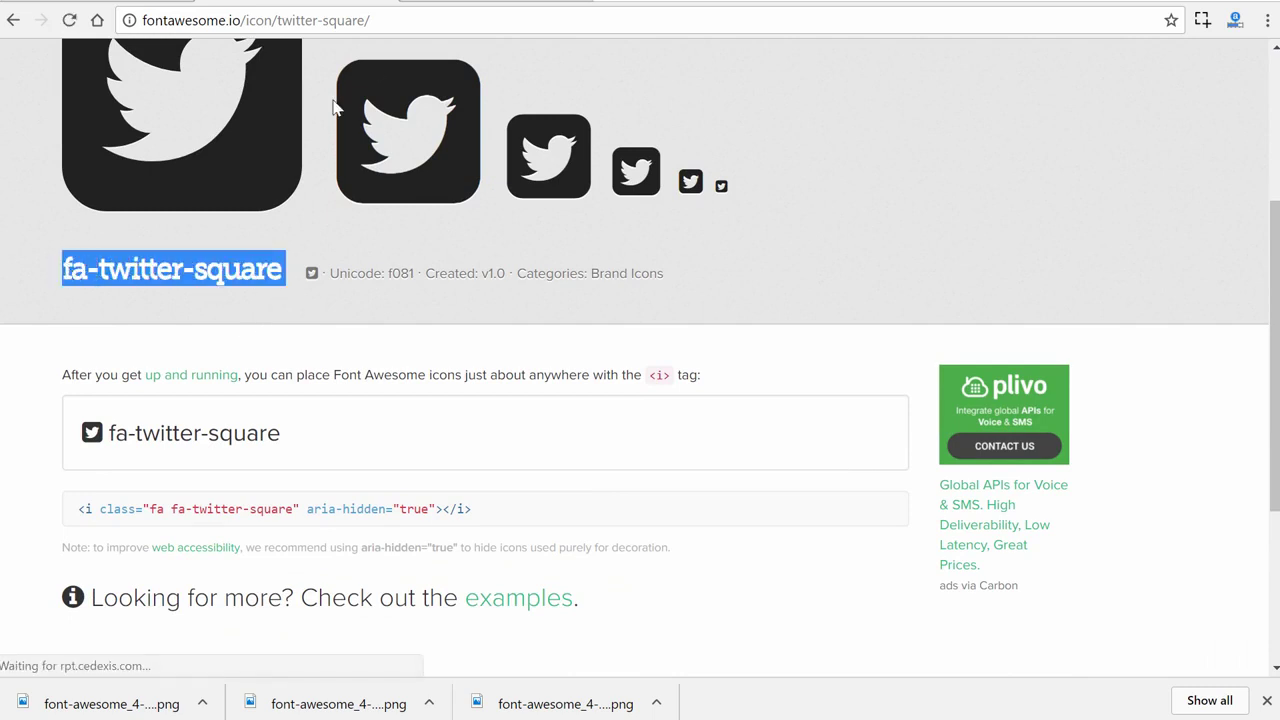
pyautogui.hotkey('ctrl', 'Tab')
# Step: Choose the fa-twitter-square icon in the generator, then generate and download its white 50 px PNG
pyautogui.click(352, 240)
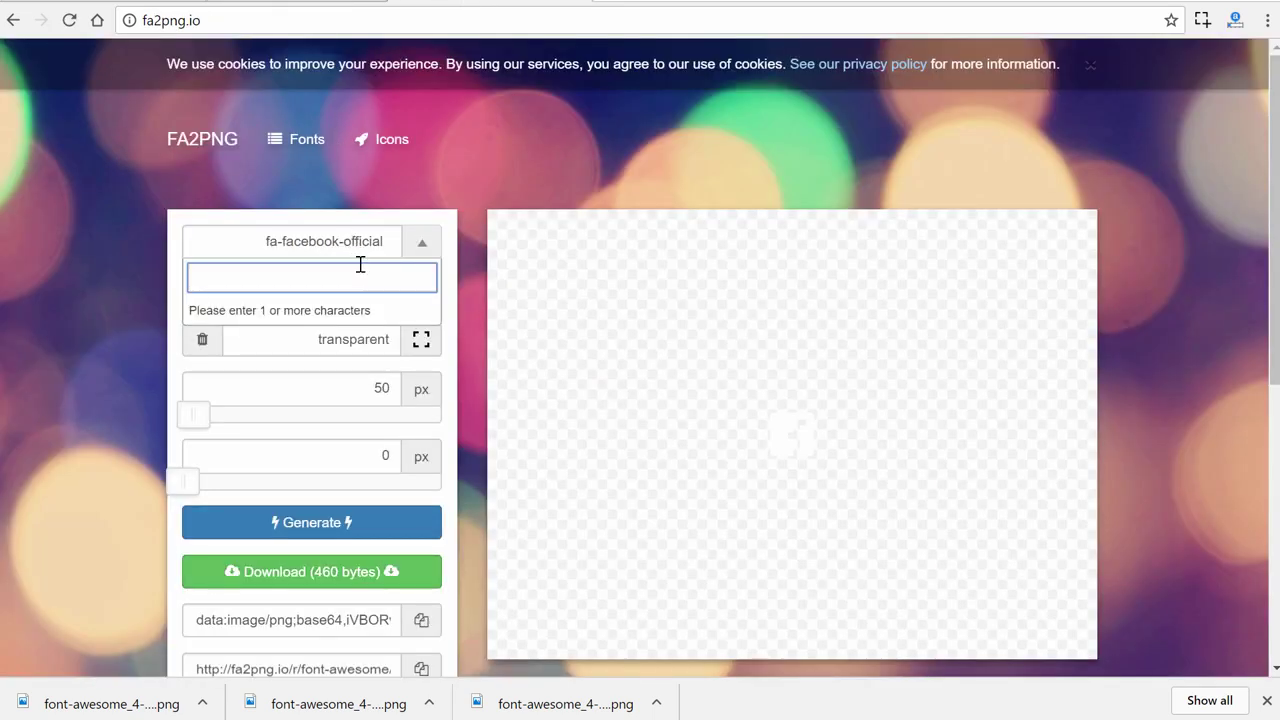
pyautogui.hotkey('ctrl', 'v')
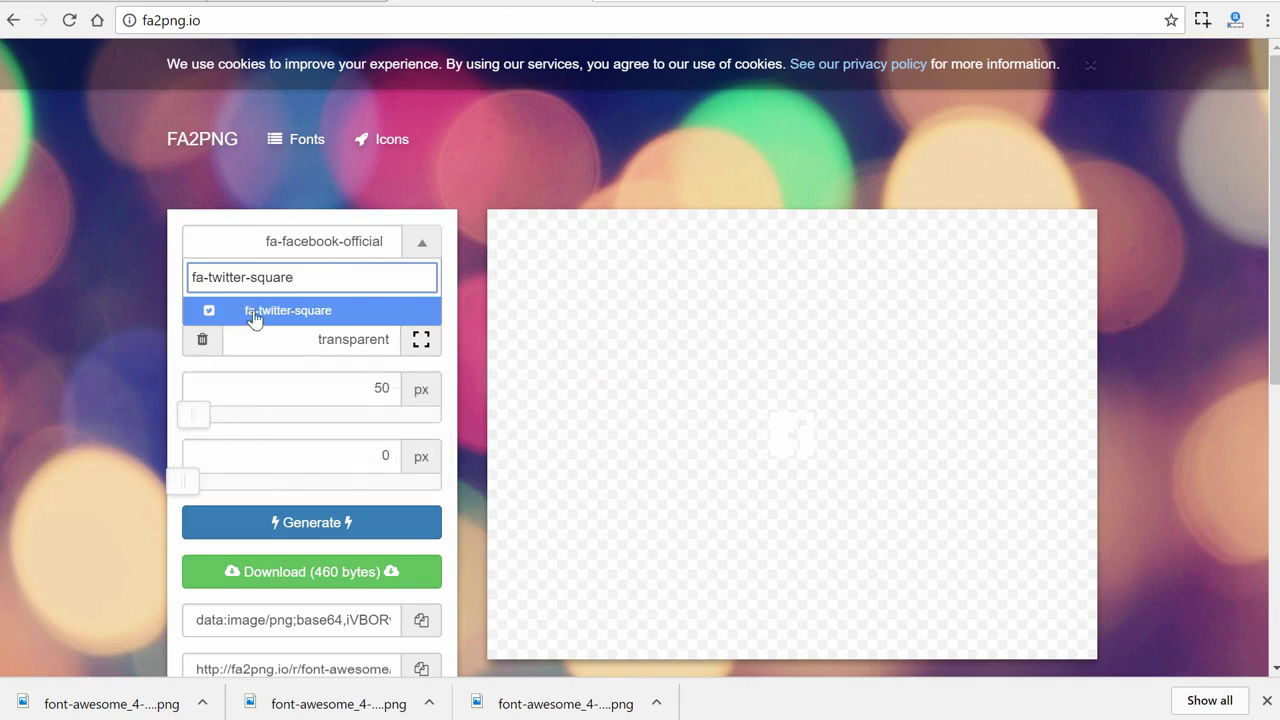
pyautogui.click(255, 320)
pyautogui.click(281, 535)
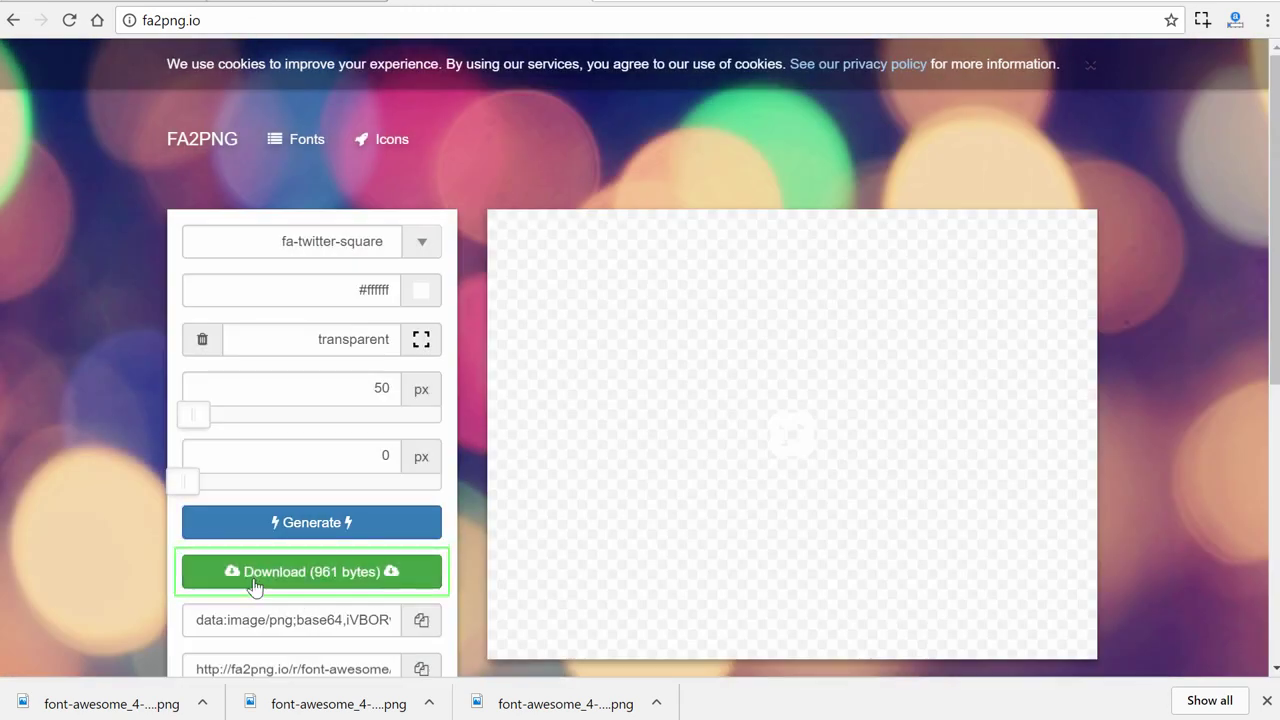
pyautogui.click(212, 580)
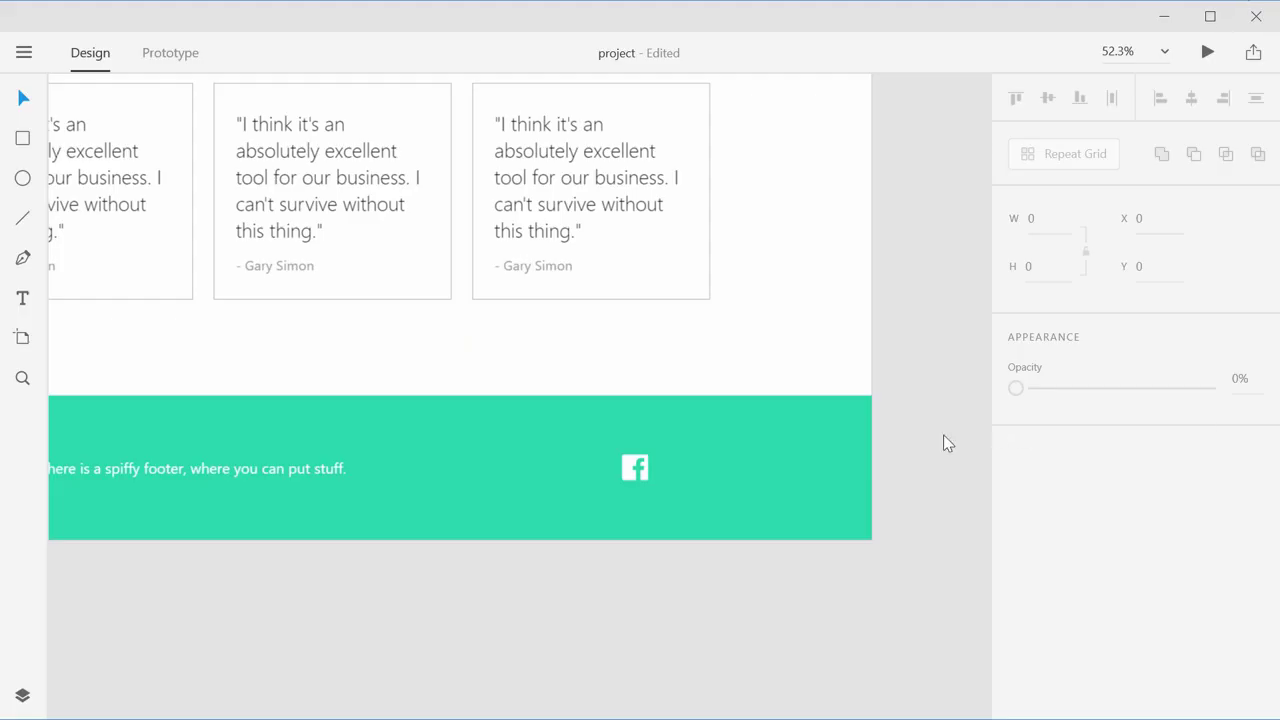
# Step: Switch back to Adobe XD, place the Twitter icon beside the Facebook icon on the footer and move the Facebook icon closer to it
pyautogui.moveTo(946, 440); pyautogui.dragTo(697, 464)
pyautogui.moveTo(617, 470); pyautogui.dragTo(651, 469)
pyautogui.click(893, 432)
pyautogui.click(903, 407)
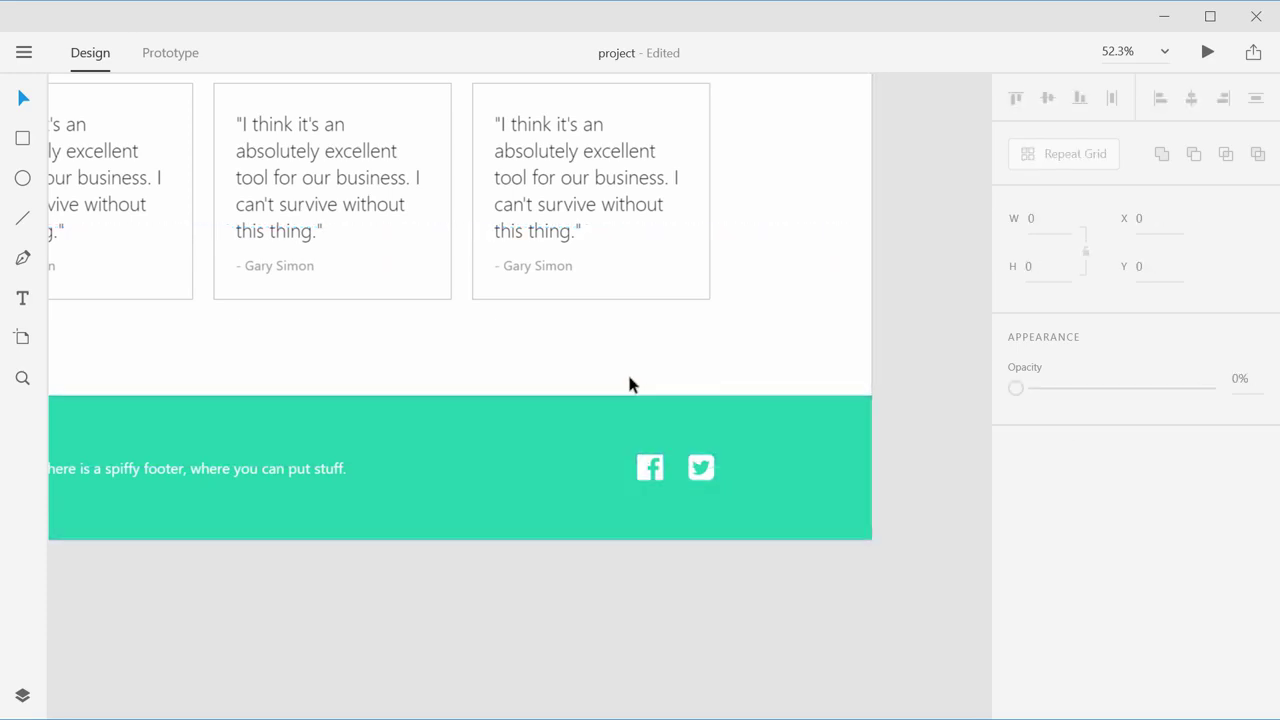
# Step: Examine the complete landing page layout, from the navigation bar down to the footer icons
pyautogui.scroll(-5, 629, 380)
pyautogui.scroll(2, 629, 380)
pyautogui.scroll(-1, 587, 430)
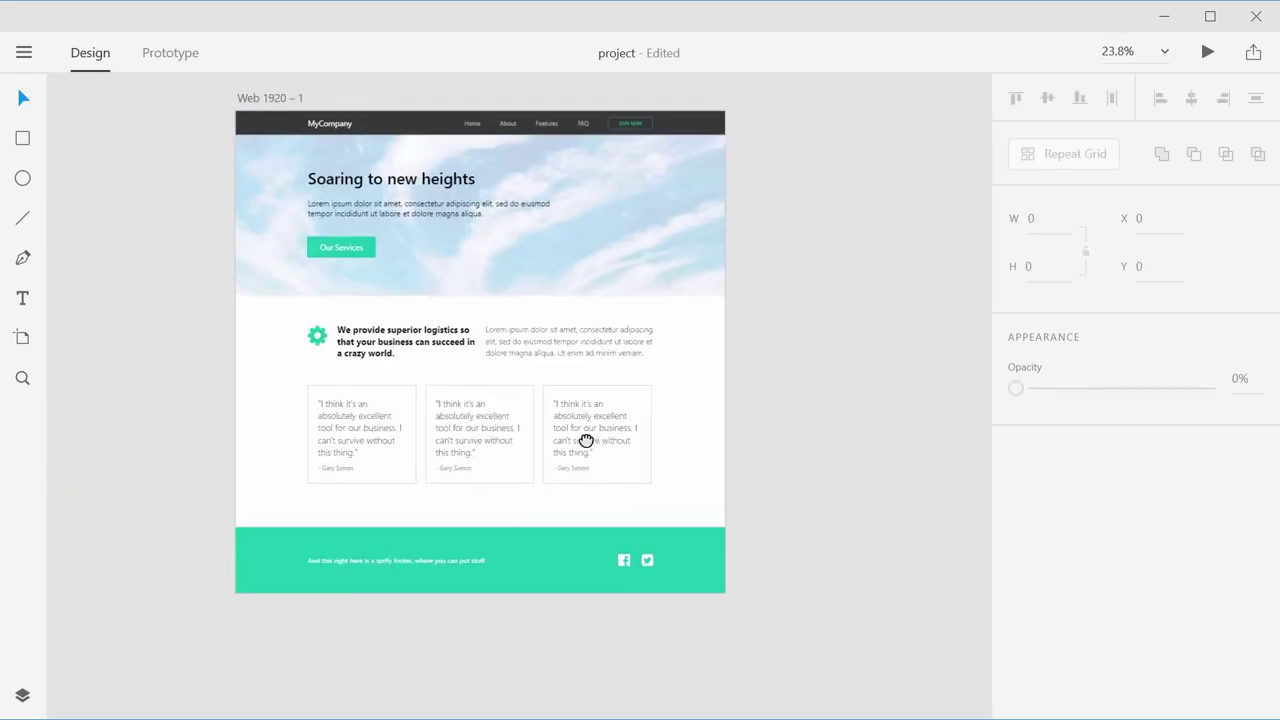
pyautogui.scroll(2, 560, 354)
pyautogui.moveTo(560, 354); pyautogui.dragTo(626, 363)
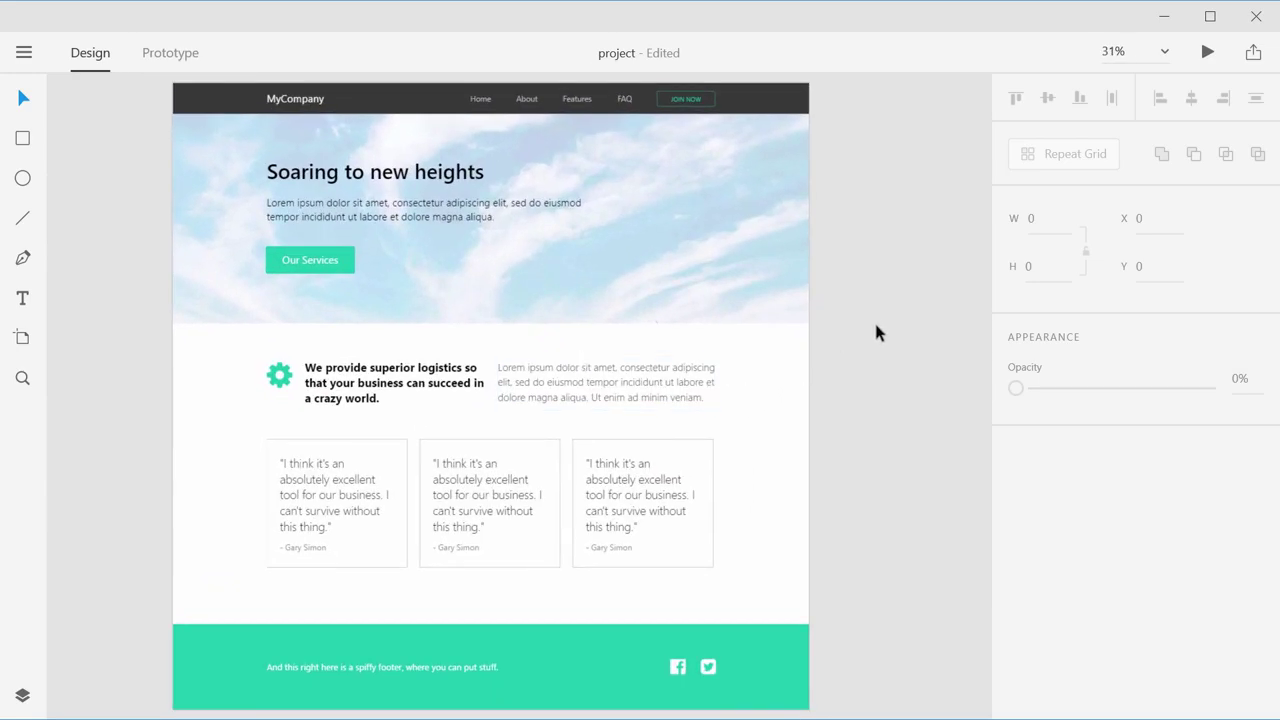
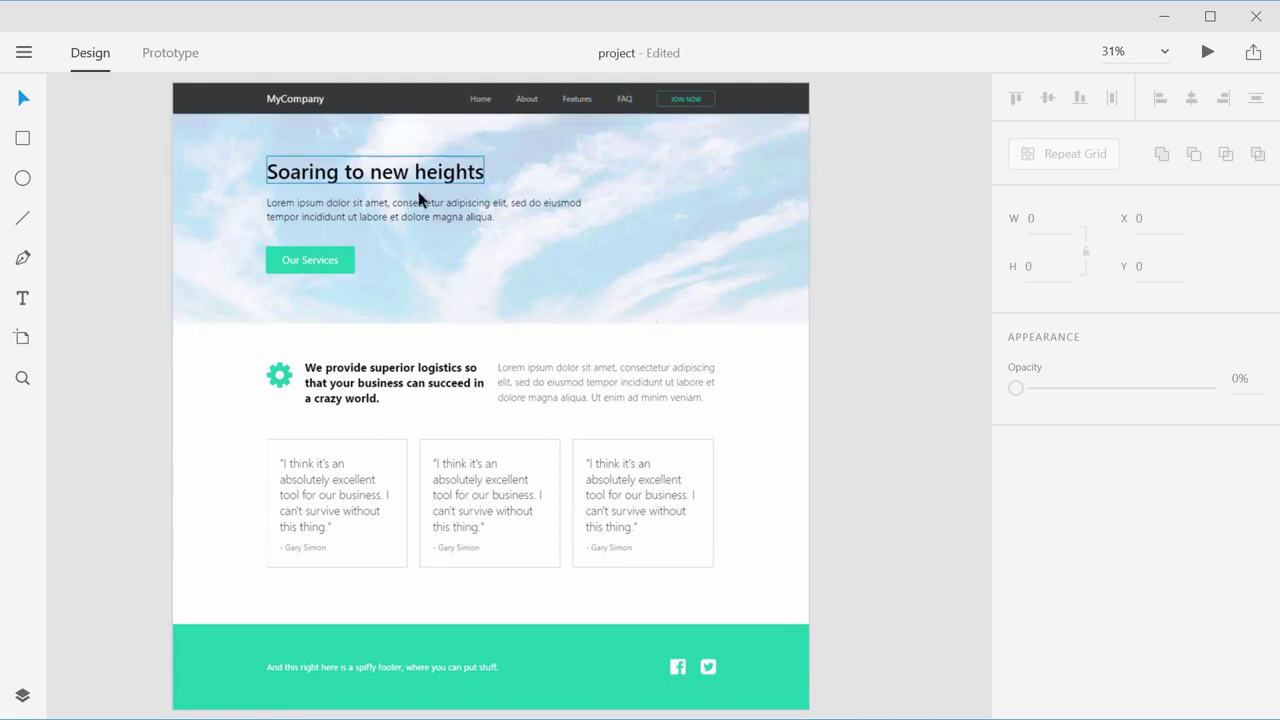
pyautogui.scroll(1, 505, 215)
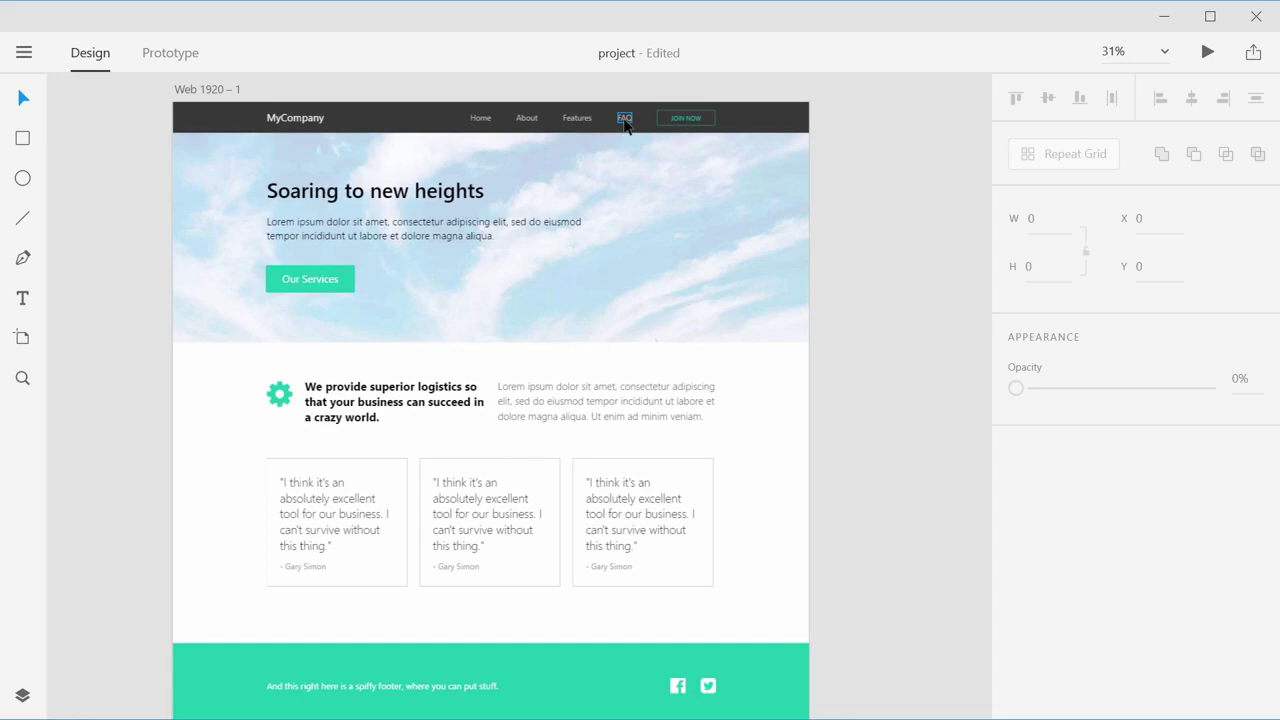
pyautogui.click(211, 90)
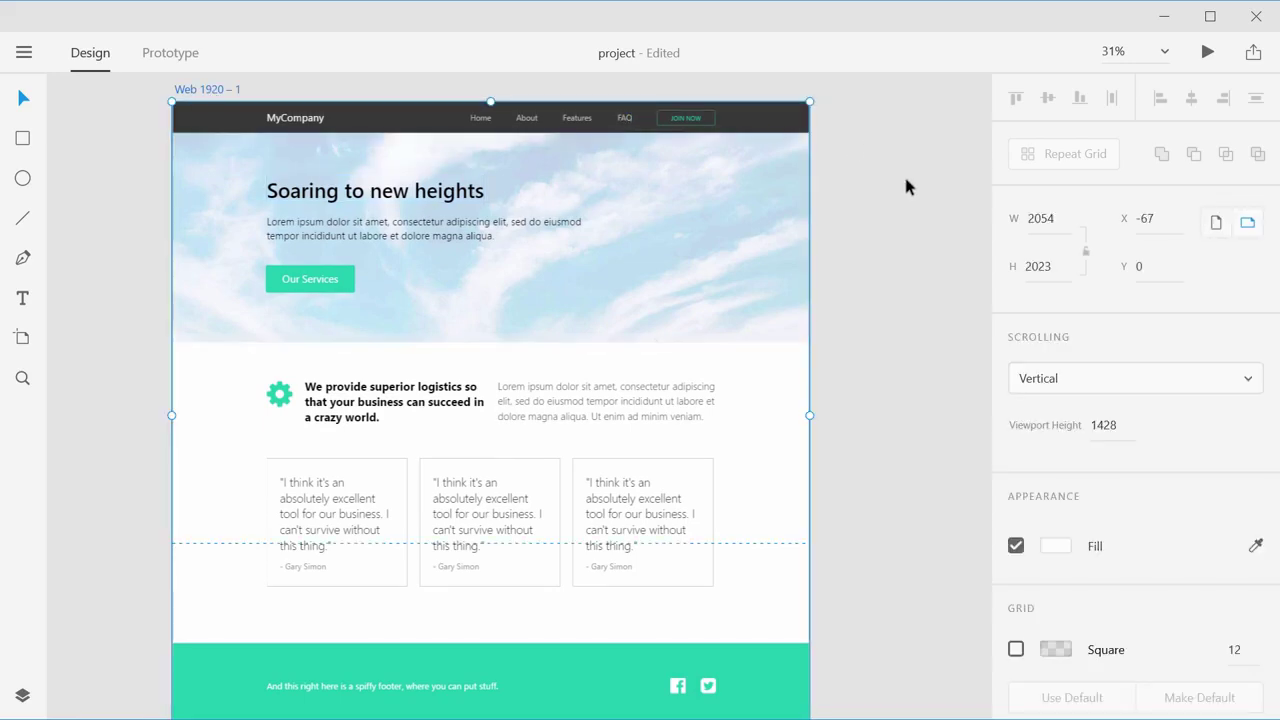
pyautogui.click(882, 247)
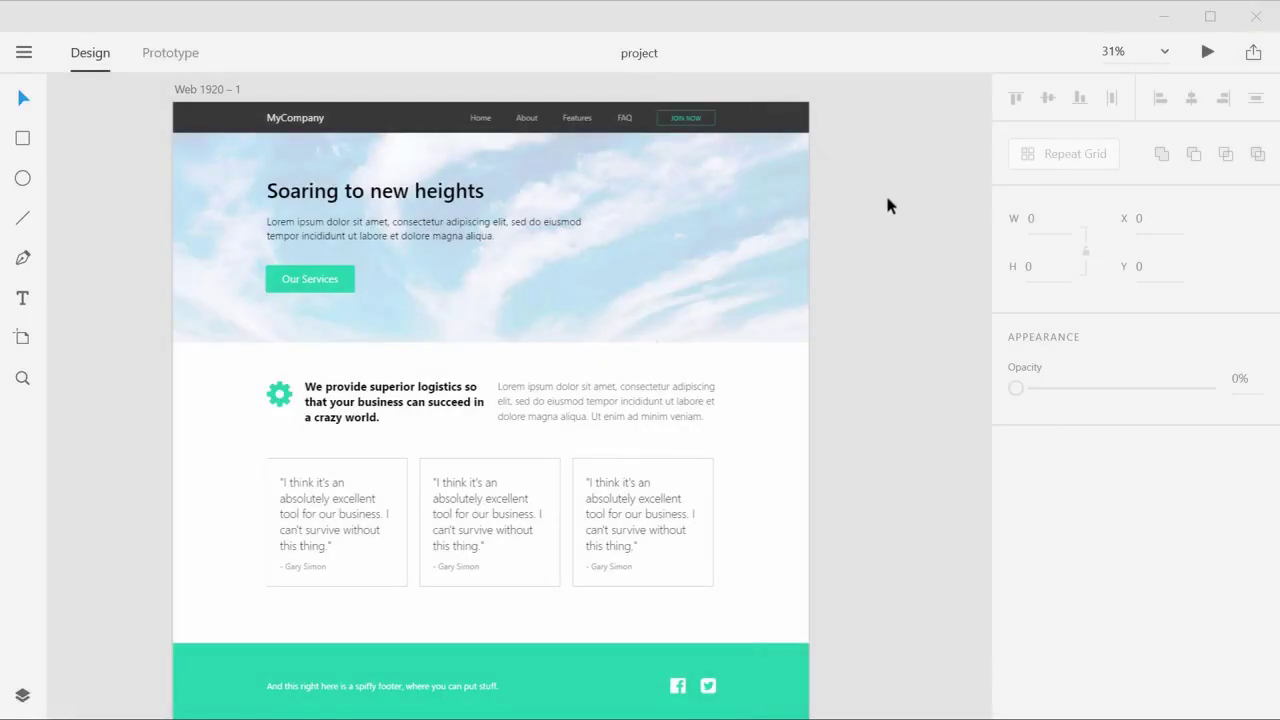
# Step: Rename the landing page artboard as Desktop
pyautogui.scroll(1, 800, 245)
pyautogui.click(218, 110)
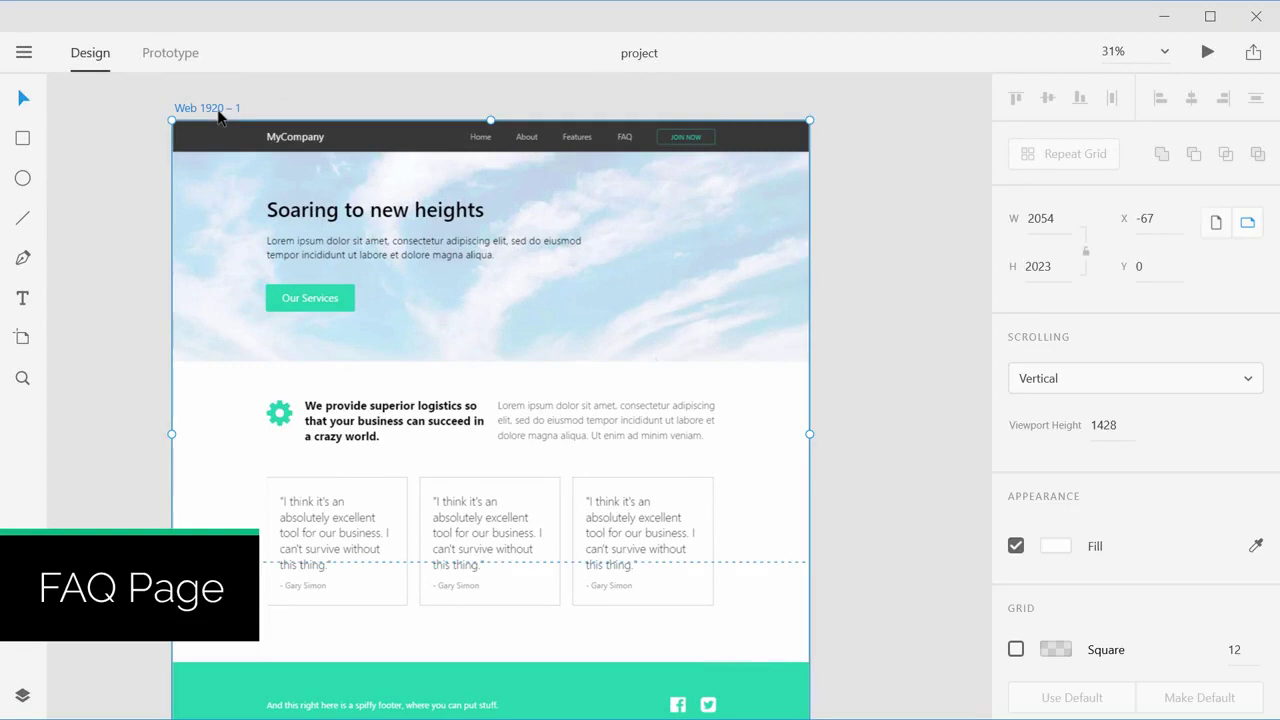
pyautogui.doubleClick(211, 110)
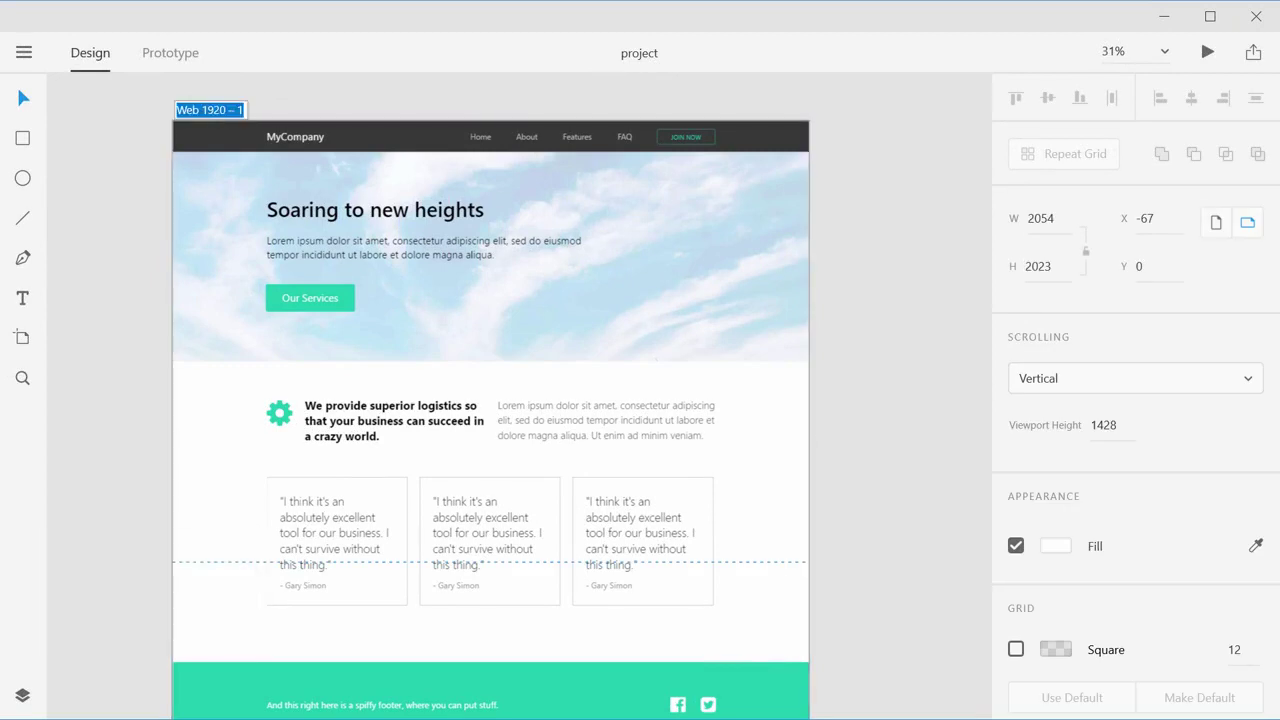
pyautogui.write('Desktop')
pyautogui.press('Return')
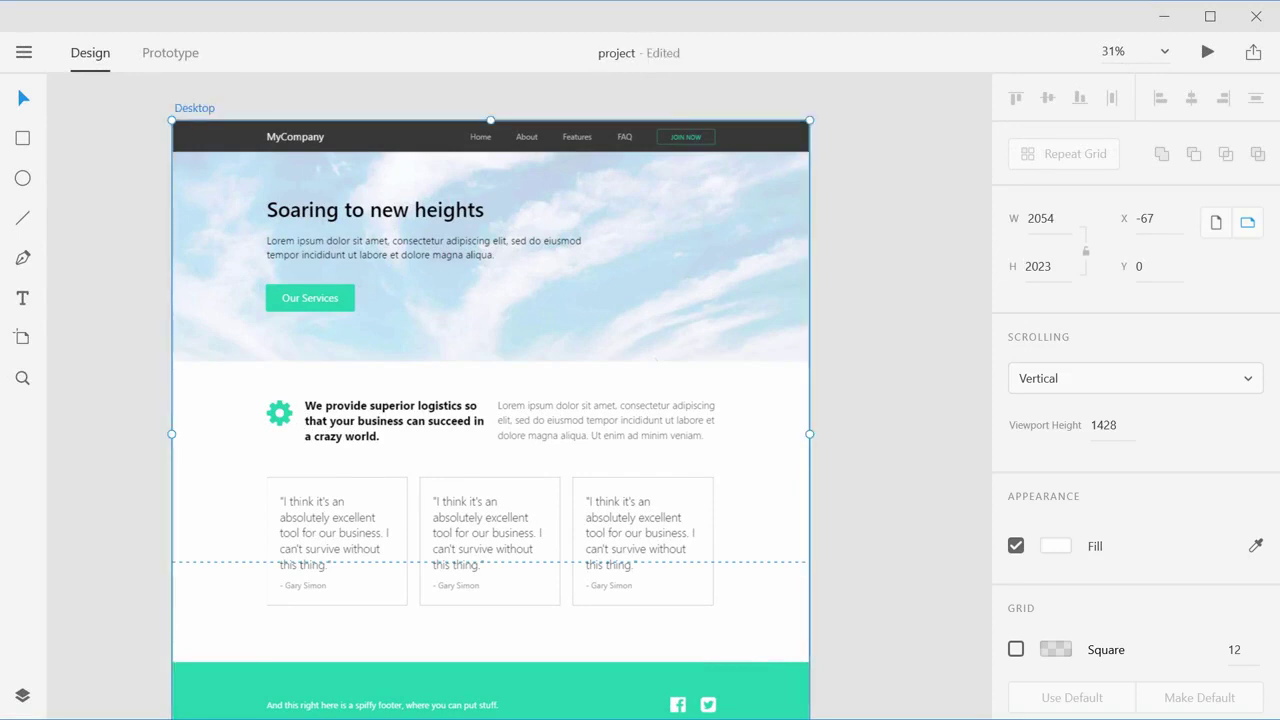
# Step: Duplicate the Desktop artboard beside the original
pyautogui.hotkey('ctrl', 'd')
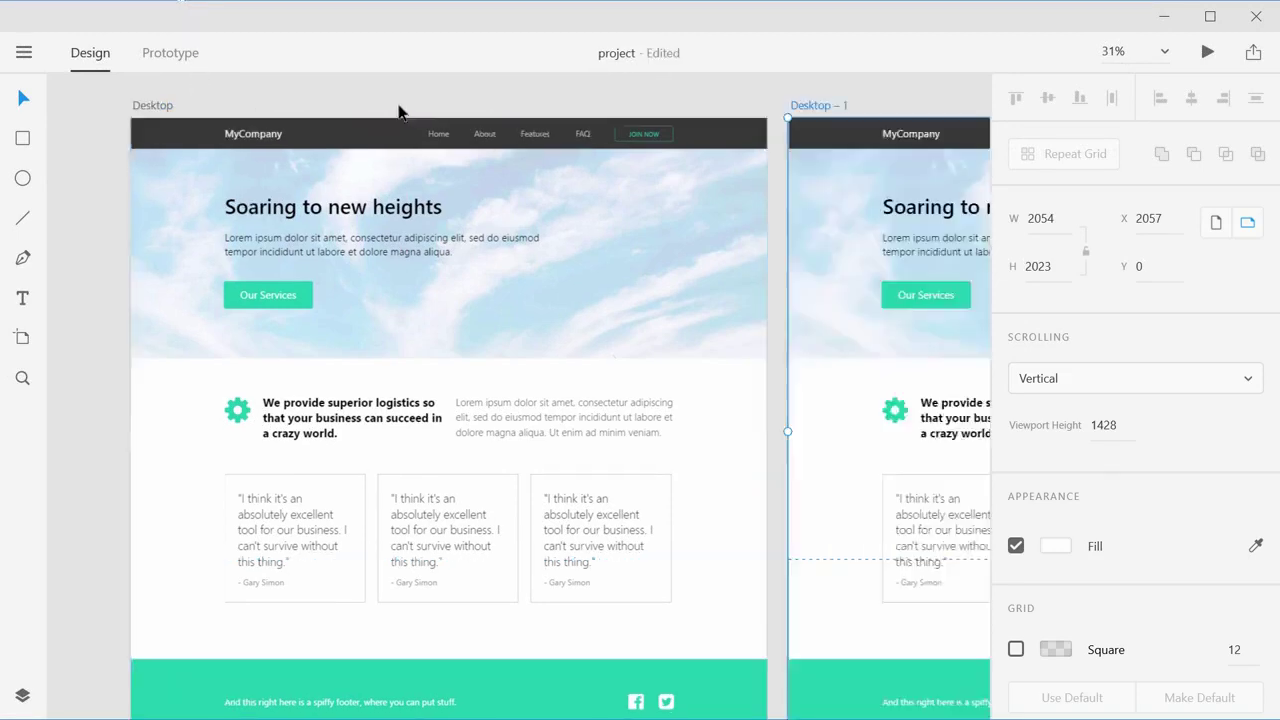
pyautogui.hscroll(5, 400, 128)
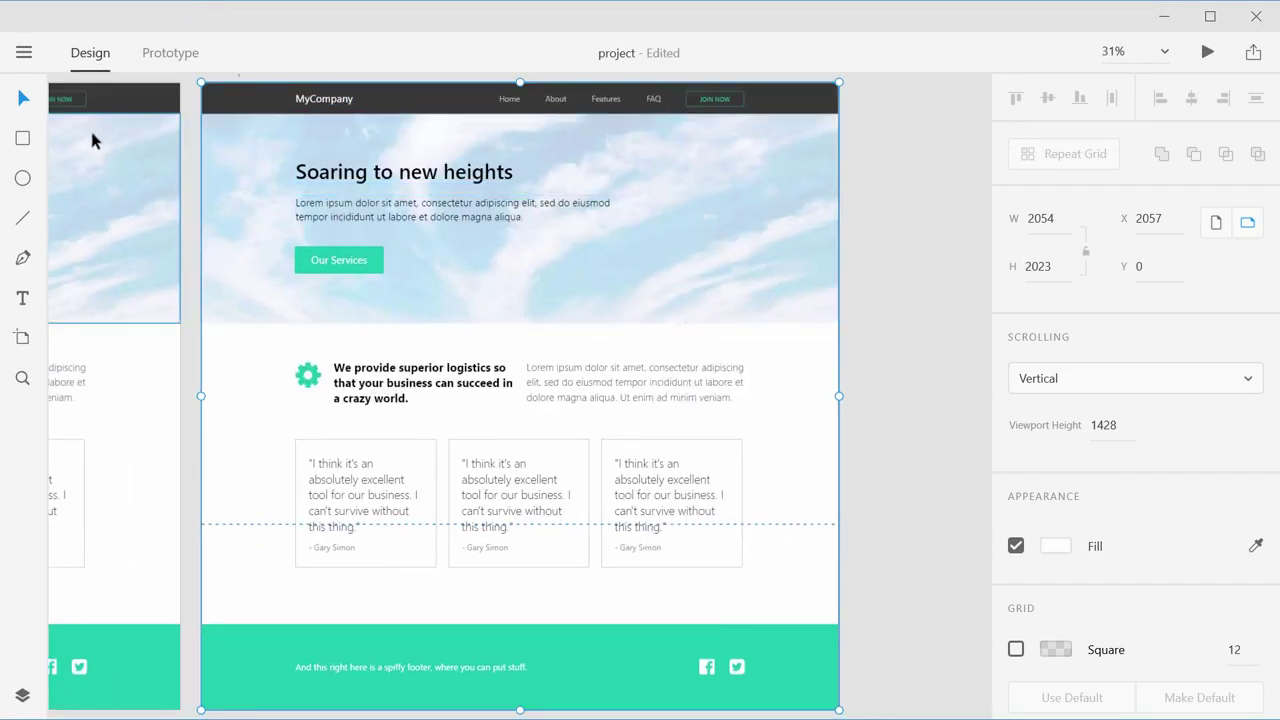
pyautogui.scroll(2, 471, 186)
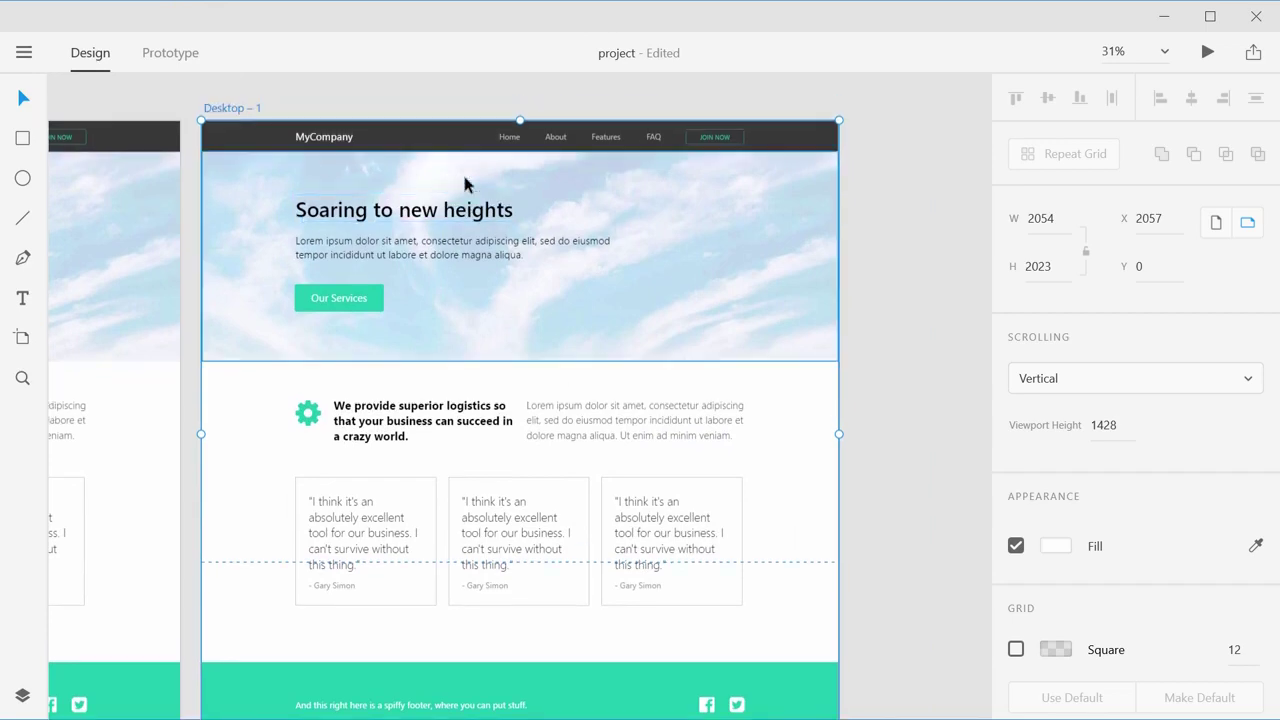
# Step: Delete the sky background image and the Our Services button from the duplicated artboard
pyautogui.click(727, 278)
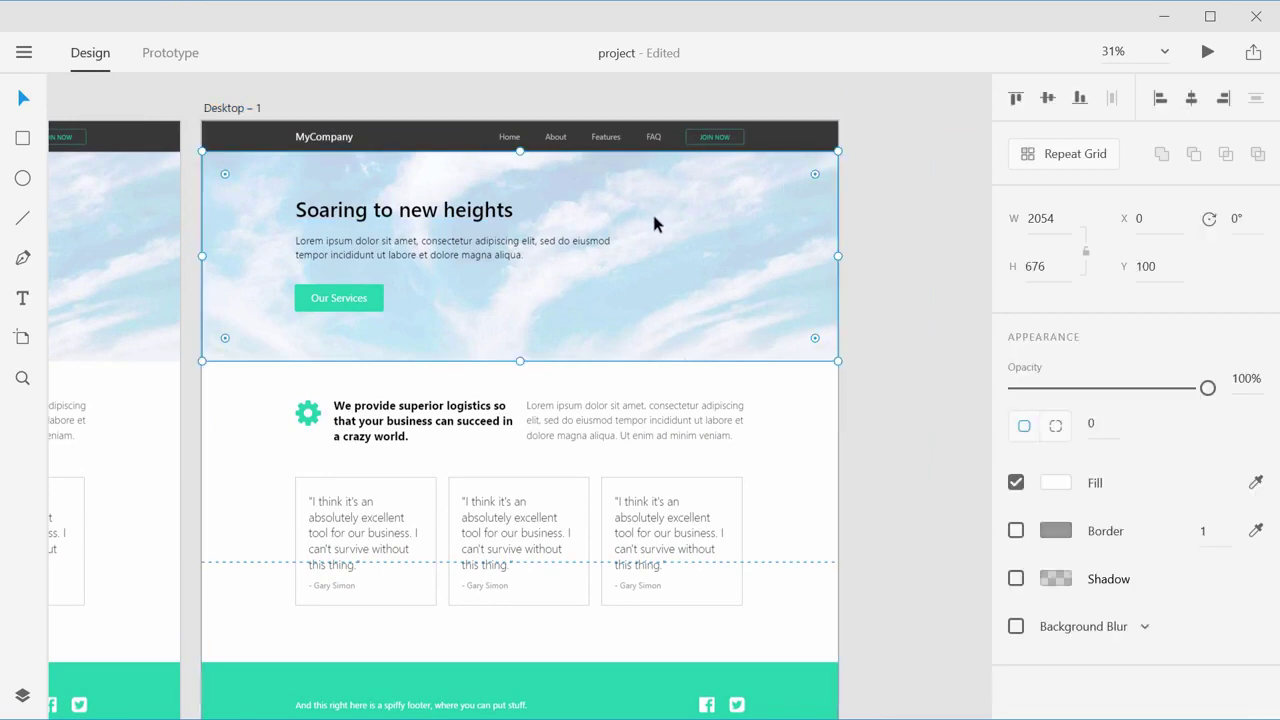
pyautogui.press('Delete')
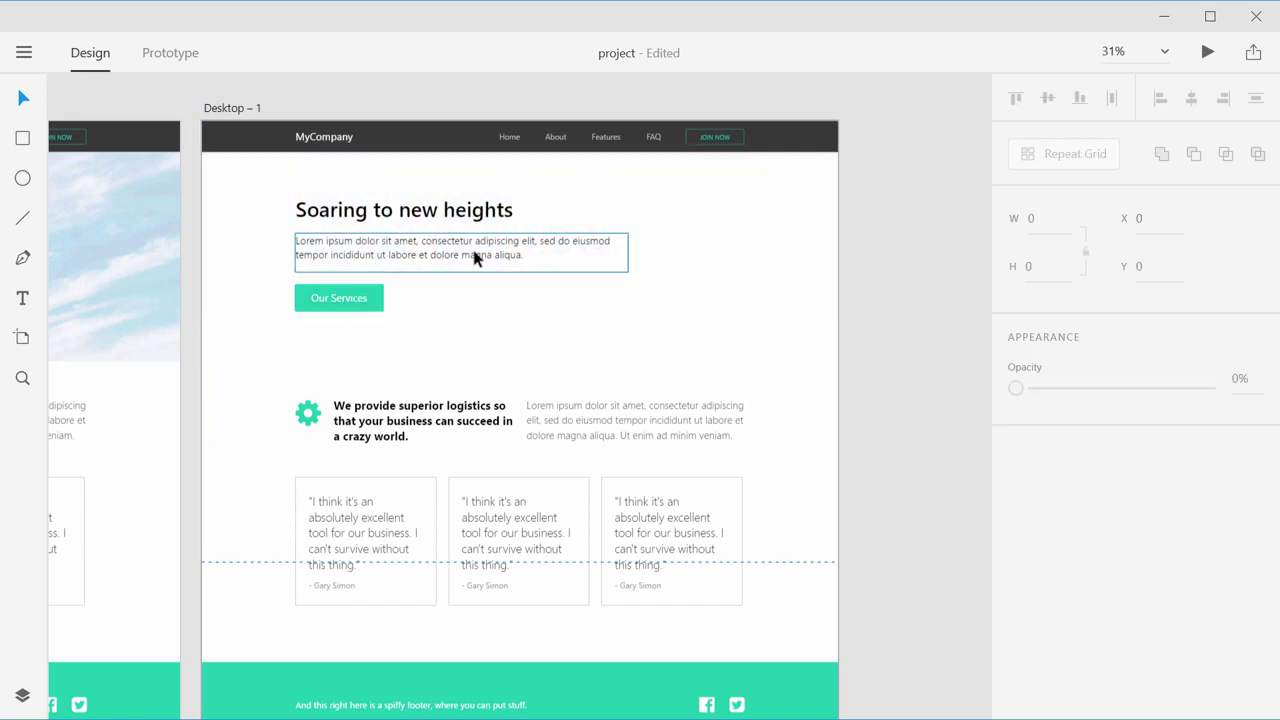
pyautogui.click(357, 297)
pyautogui.press('Delete')
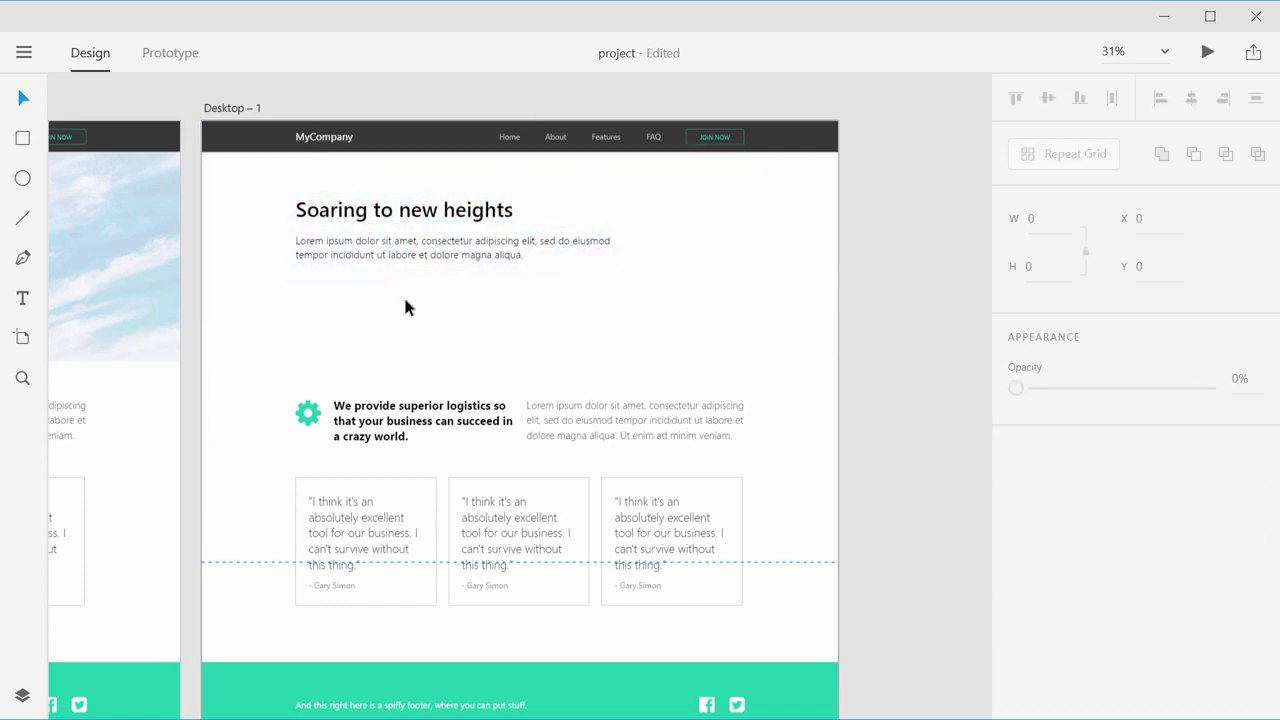
# Step: Delete the gear icon and logistics text from the duplicated artboard, then ungroup the testimonials' repeat grid
pyautogui.moveTo(266, 366); pyautogui.dragTo(766, 444)
pyautogui.press('Delete')
pyautogui.click(649, 526)
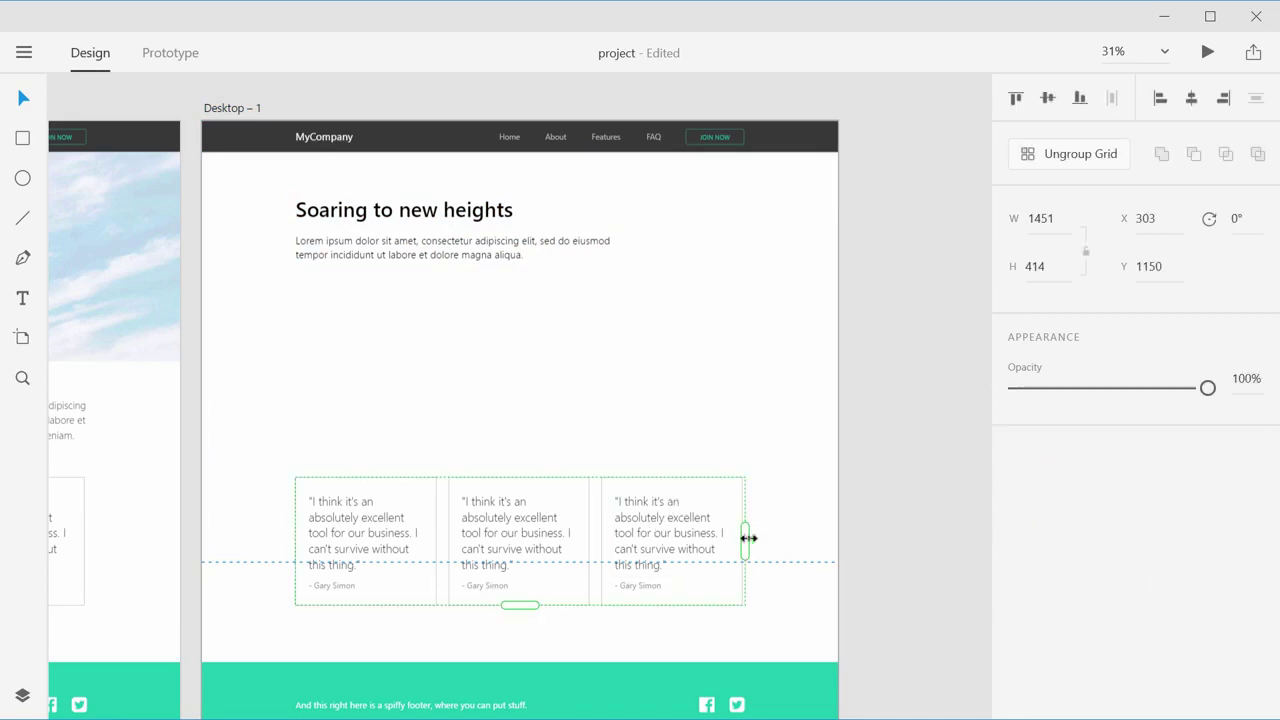
pyautogui.click(1070, 153)
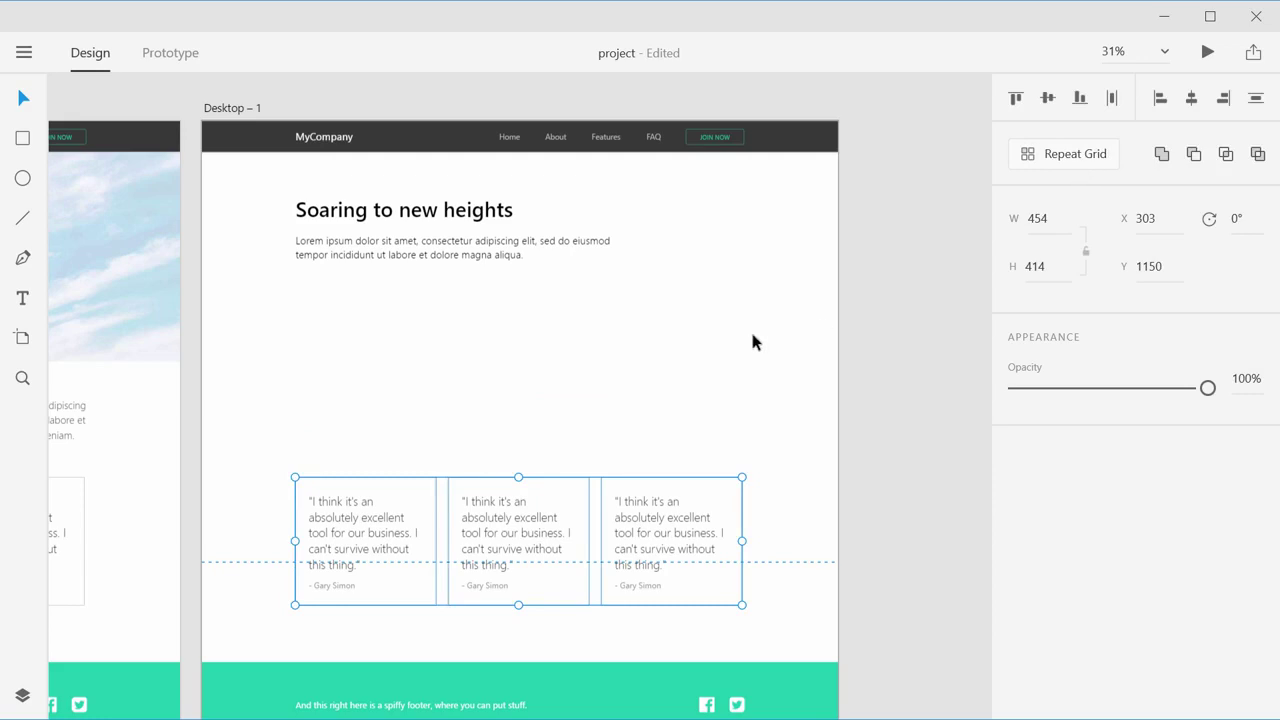
# Step: Delete the two extra testimonial cards and move the remaining card up to about Y 677 below the intro text
pyautogui.moveTo(716, 396); pyautogui.dragTo(520, 536)
pyautogui.press('Delete')
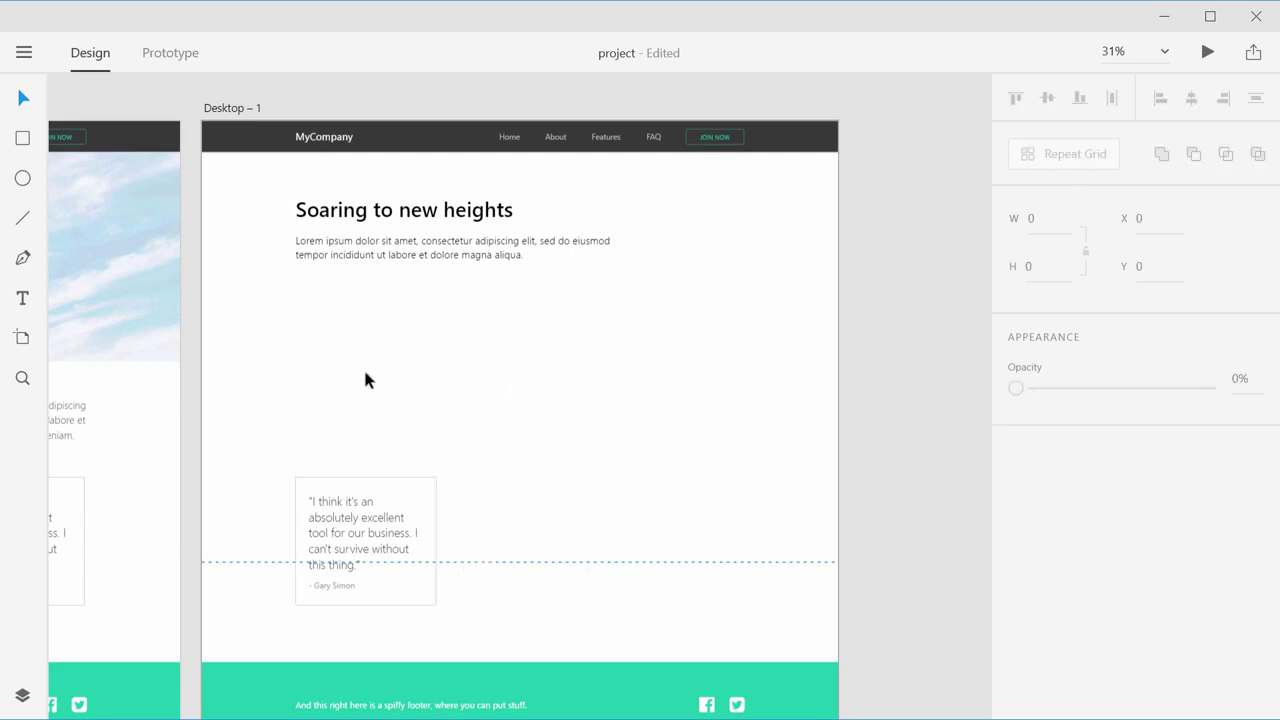
pyautogui.moveTo(282, 430); pyautogui.dragTo(386, 379)
pyautogui.click(414, 551)
pyautogui.click(540, 381)
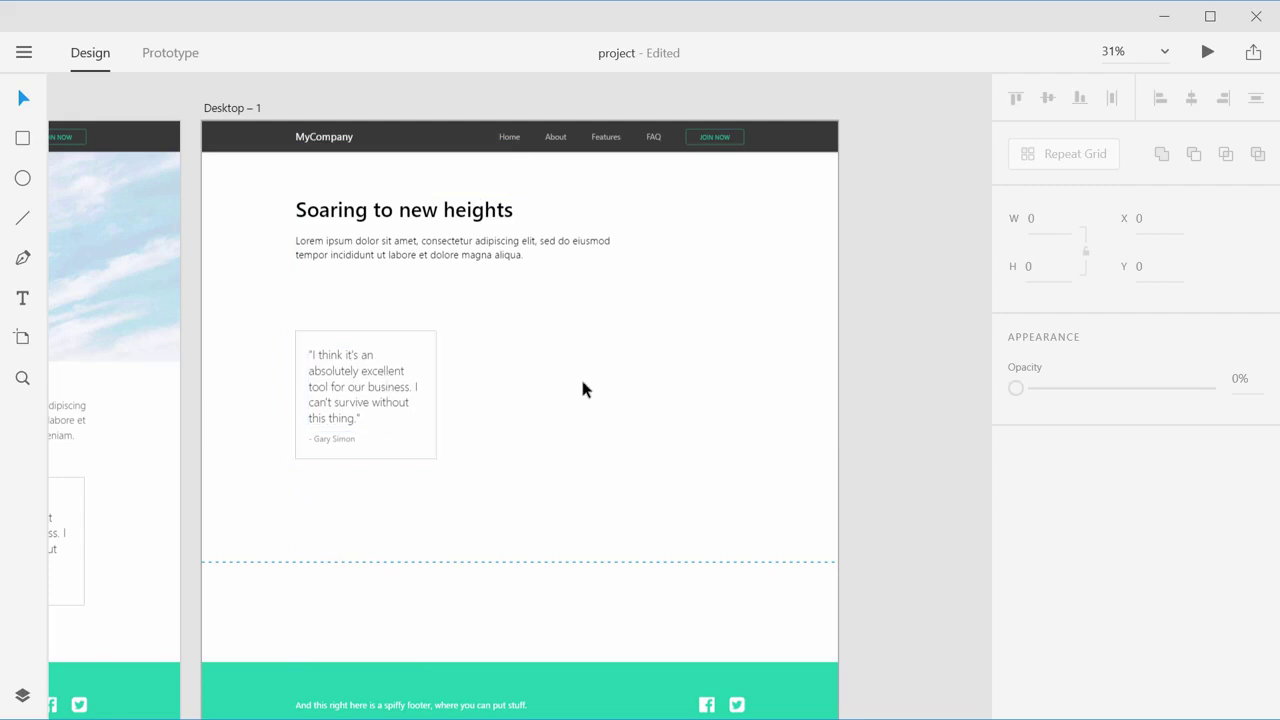
# Step: Move the "Soaring to new heights" heading and its paragraph up together, placing the heading at about Y 205
pyautogui.scroll(2, 417, 287)
pyautogui.scroll(1, 417, 287)
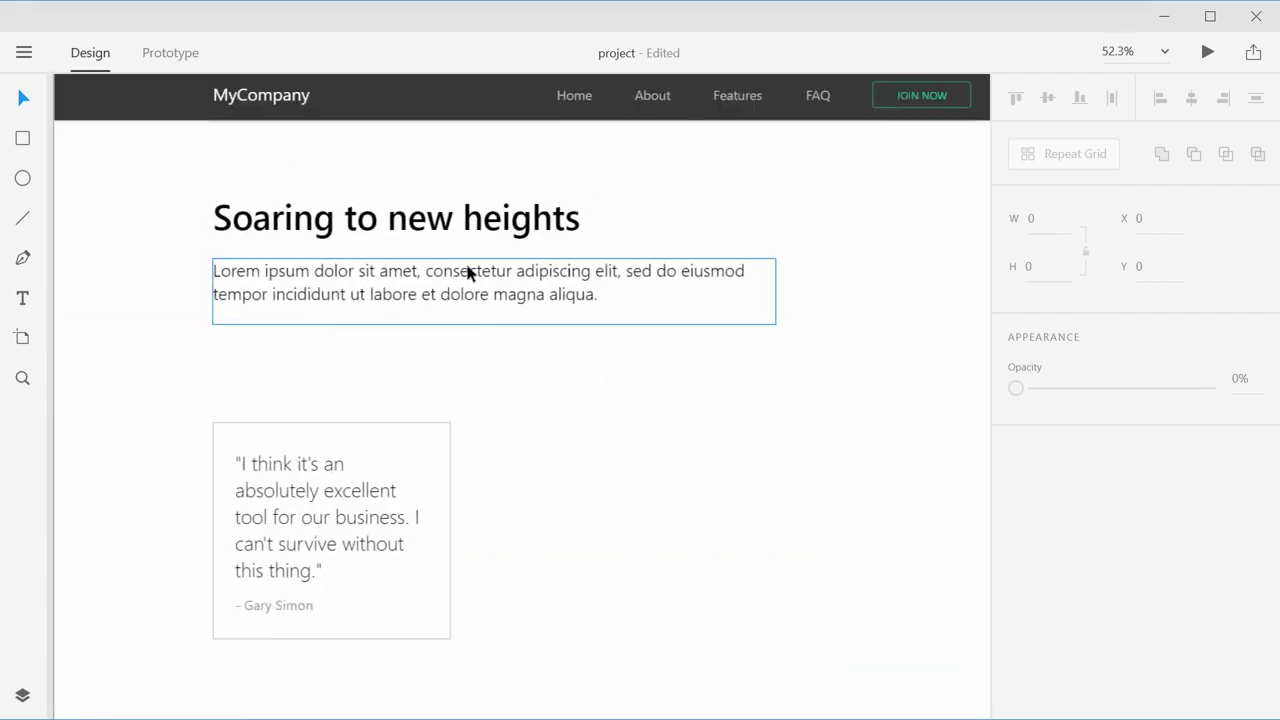
pyautogui.click(414, 291)
pyautogui.keyDown('shift'); pyautogui.click(393, 234); pyautogui.keyUp('shift')
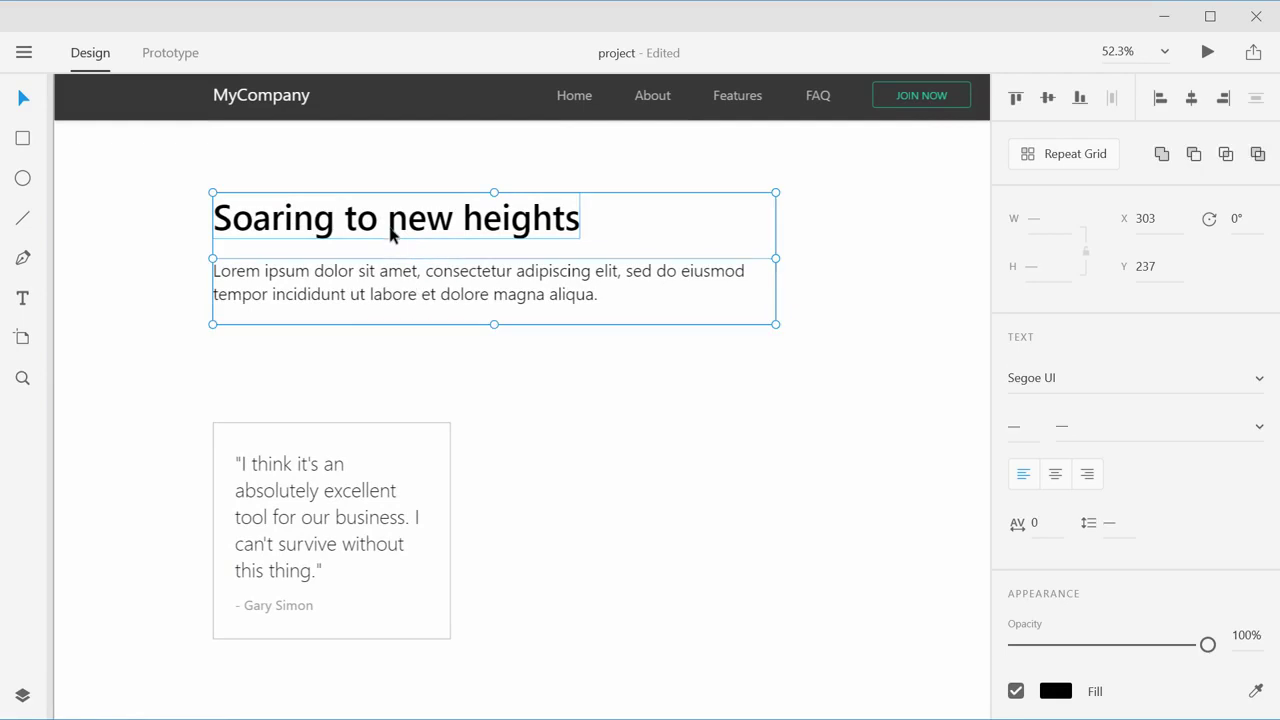
pyautogui.moveTo(407, 215); pyautogui.dragTo(409, 200)
pyautogui.click(531, 360)
# Step: Replace the "Soaring to new heights" heading on the duplicated artboard with "FAQ"
pyautogui.doubleClick(424, 198)
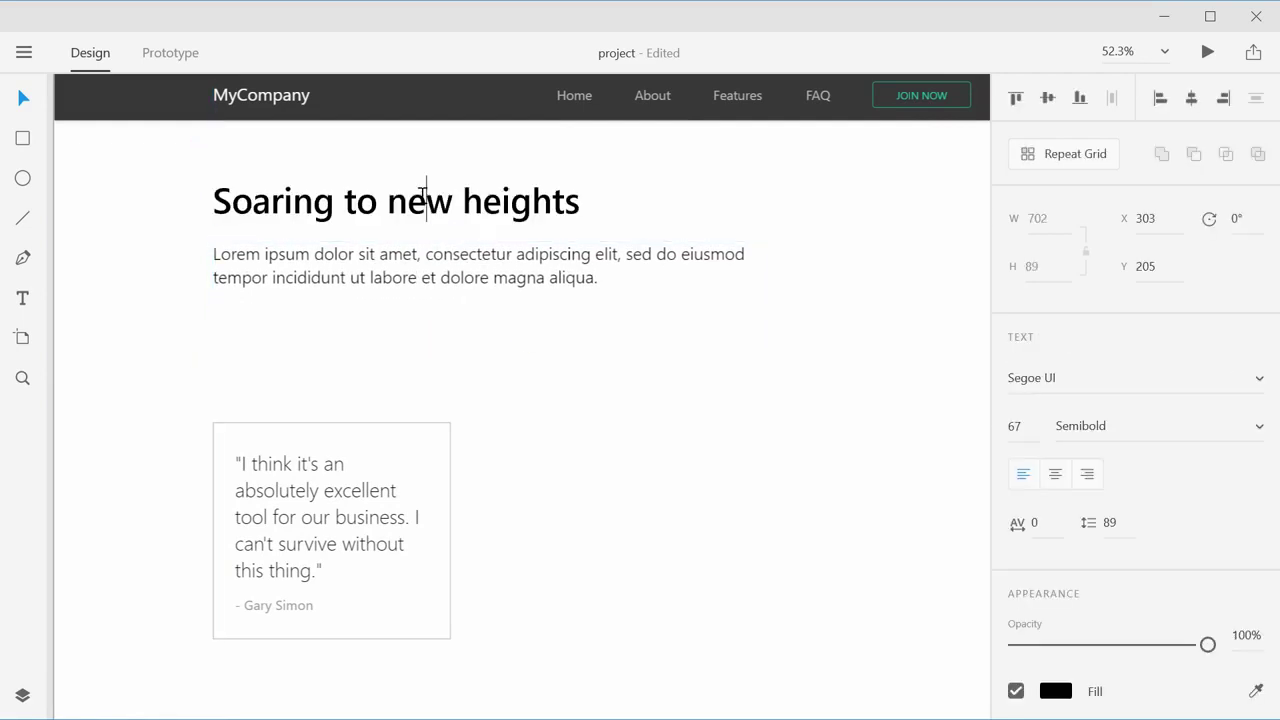
pyautogui.tripleClick(422, 196)
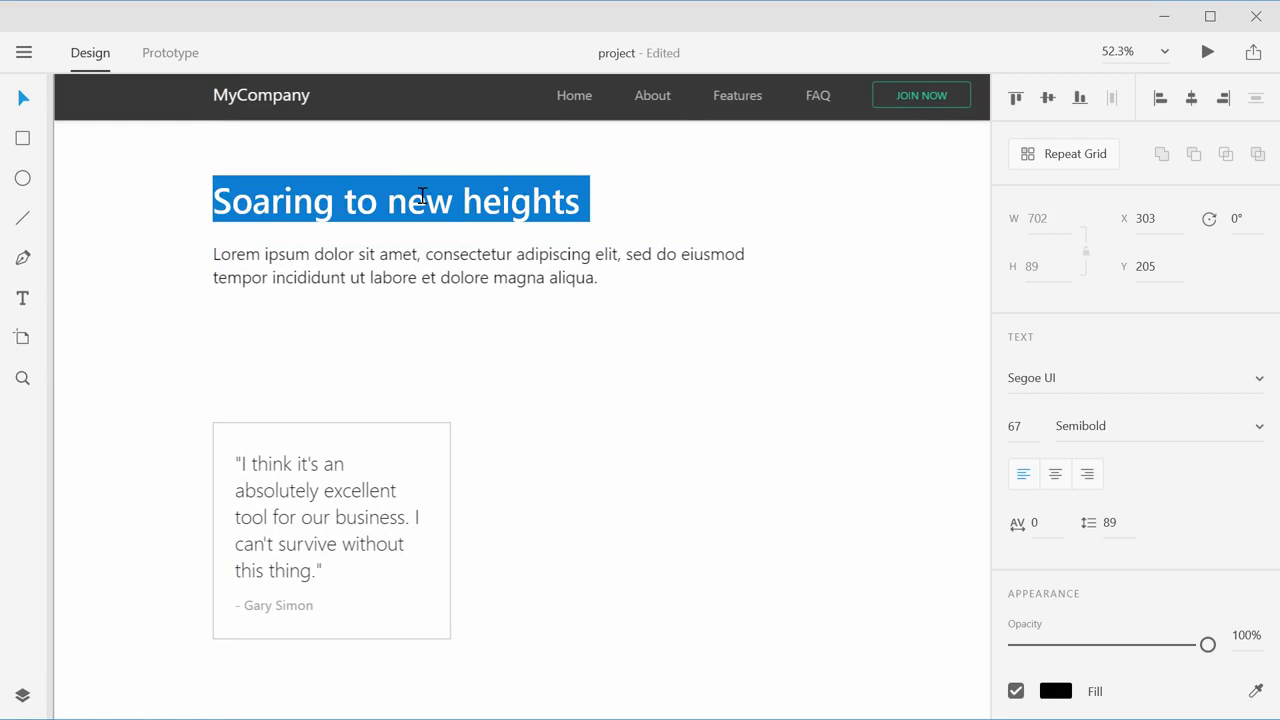
pyautogui.write('FAQ')
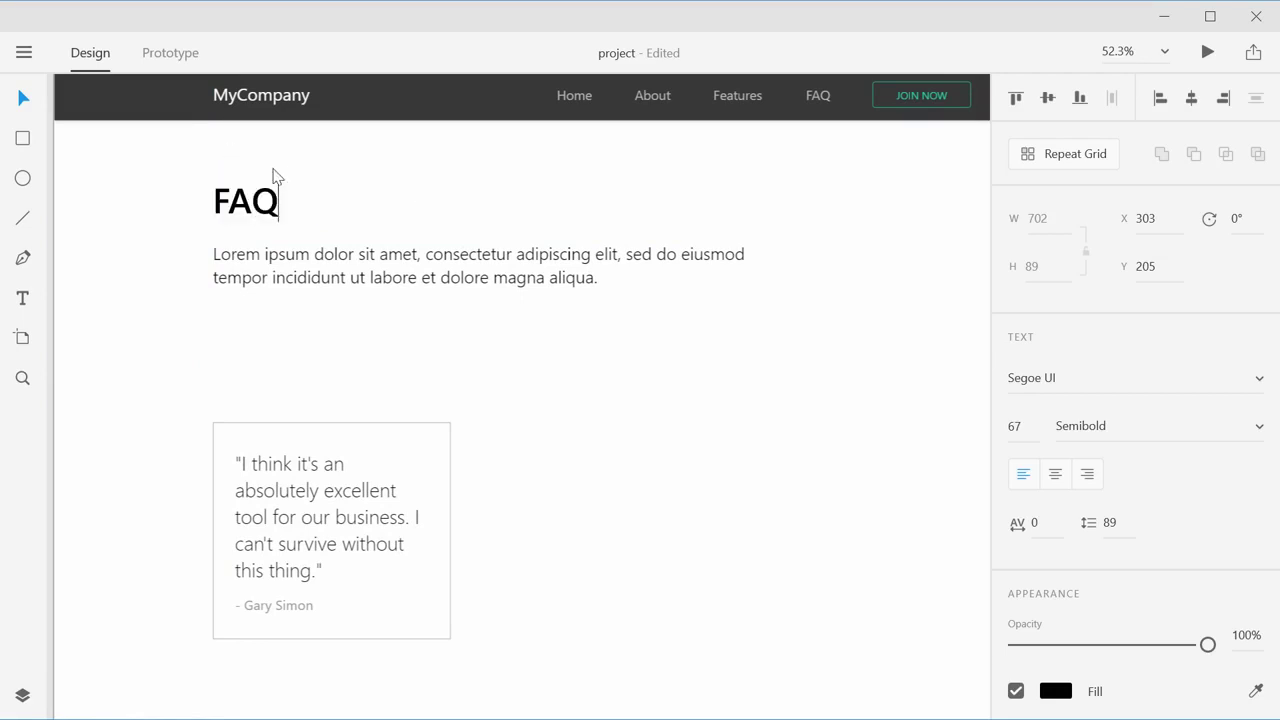
# Step: Widen the intro paragraph's text box under the FAQ heading so its lines reach the navigation bar's button
pyautogui.click(320, 262)
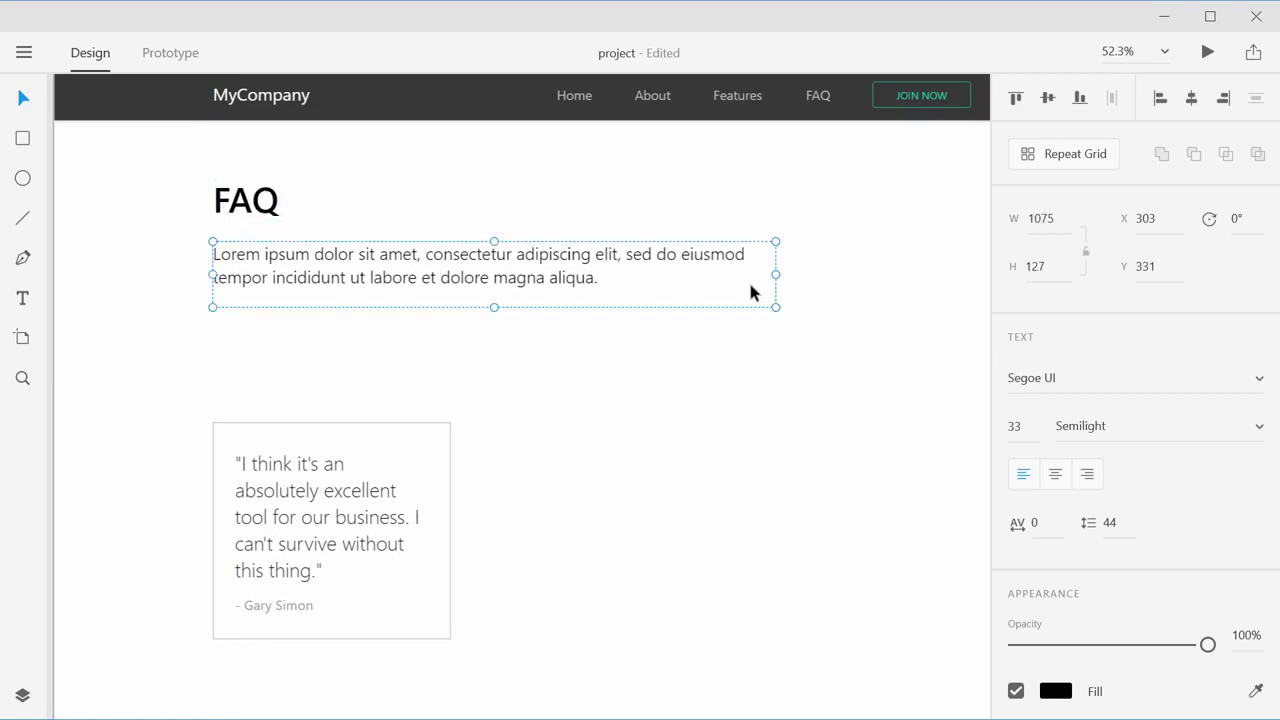
pyautogui.press('alt')
pyautogui.moveTo(811, 297); pyautogui.dragTo(918, 293)
pyautogui.click(796, 461)
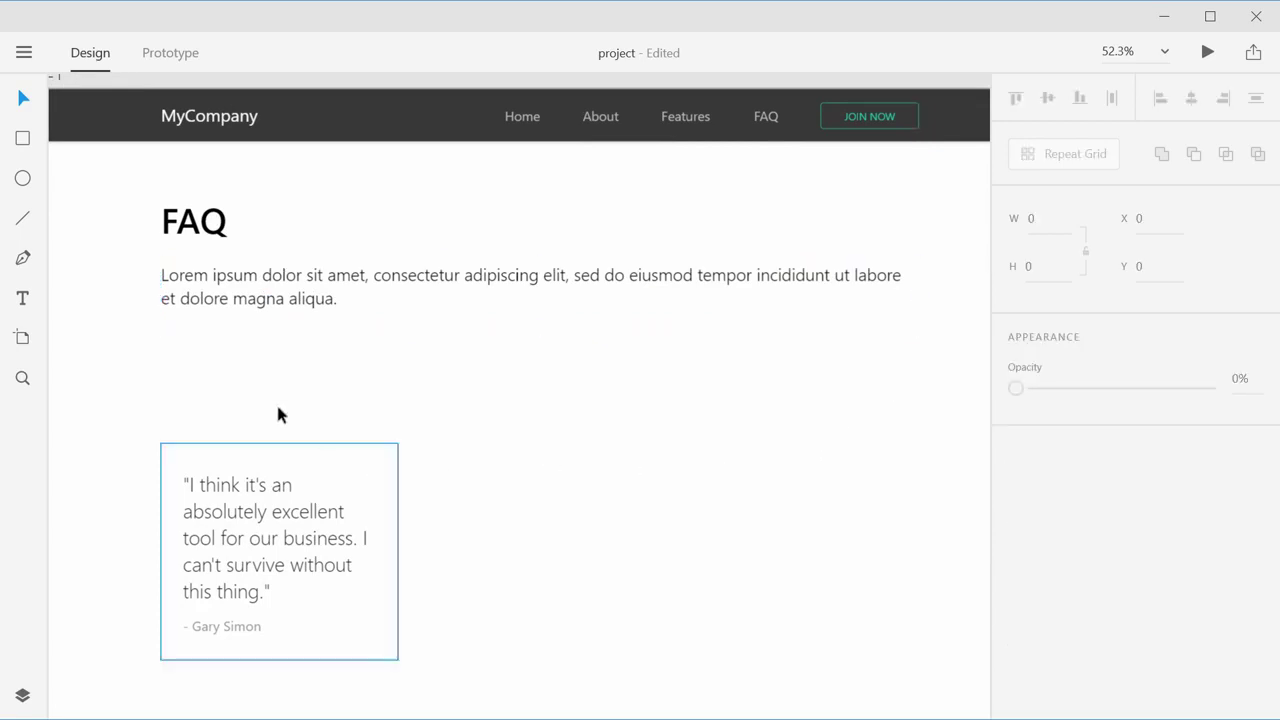
# Step: Ungroup the remaining testimonial card on the FAQ artboard
pyautogui.click(305, 475)
pyautogui.moveTo(146, 423); pyautogui.dragTo(489, 623)
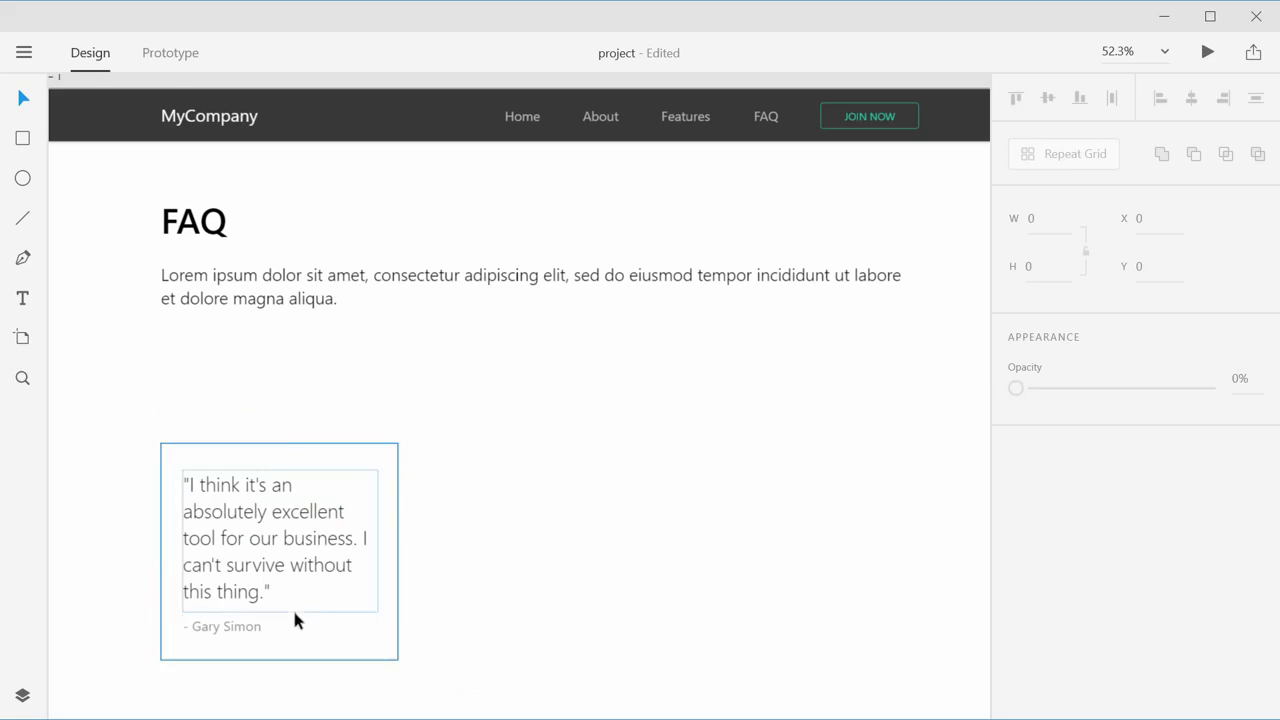
pyautogui.rightClick(238, 624)
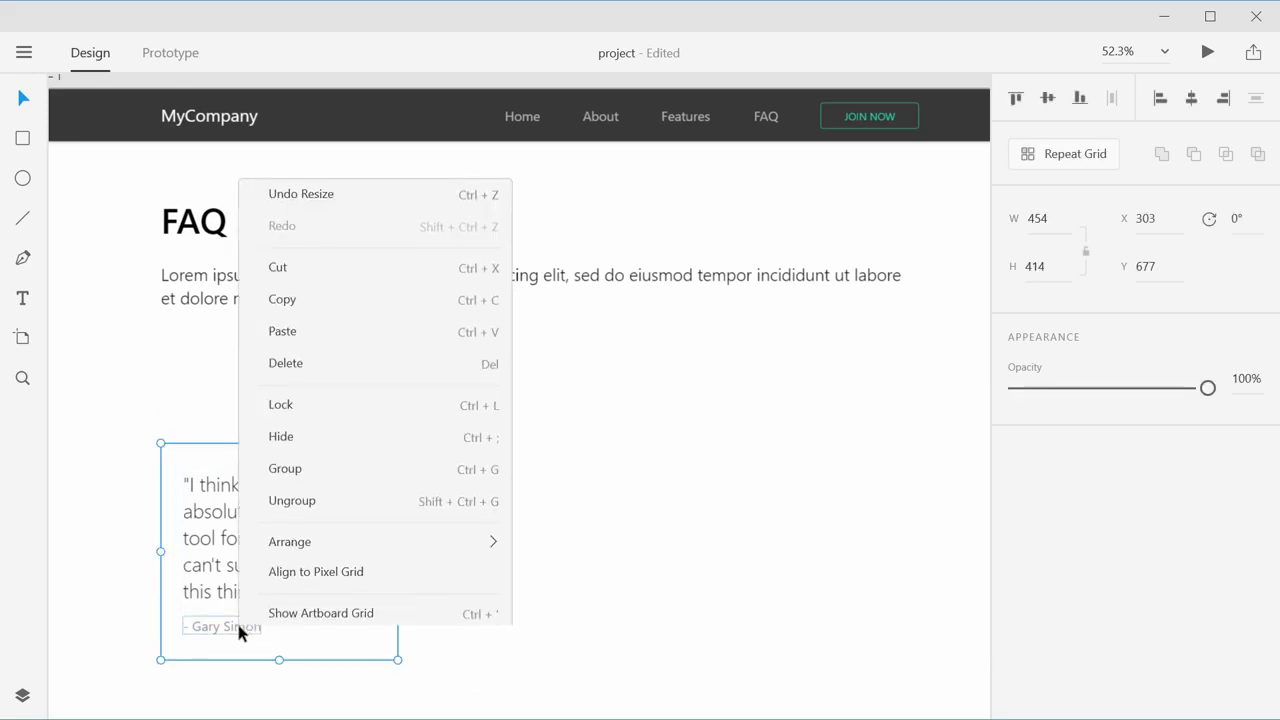
pyautogui.click(320, 496)
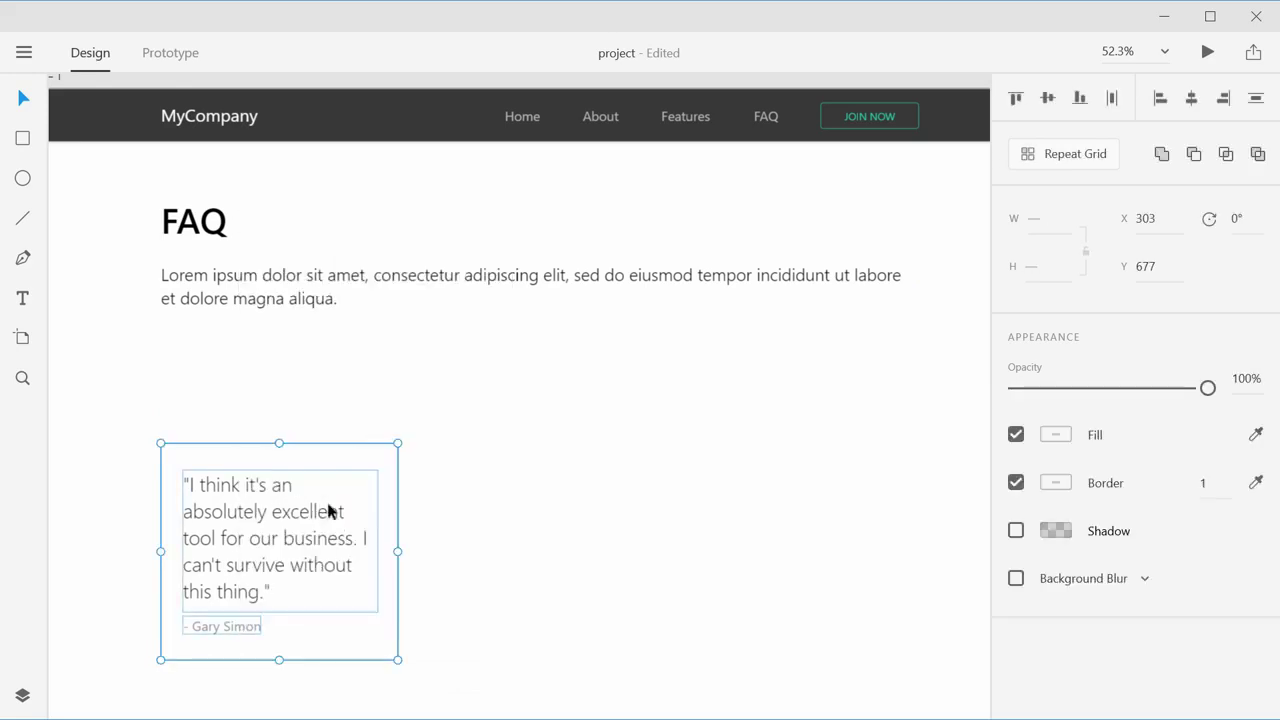
# Step: Delete the author line from the card and move its frame and quote up closer to the FAQ paragraph
pyautogui.press('Escape')
pyautogui.click(243, 630)
pyautogui.press('Delete')
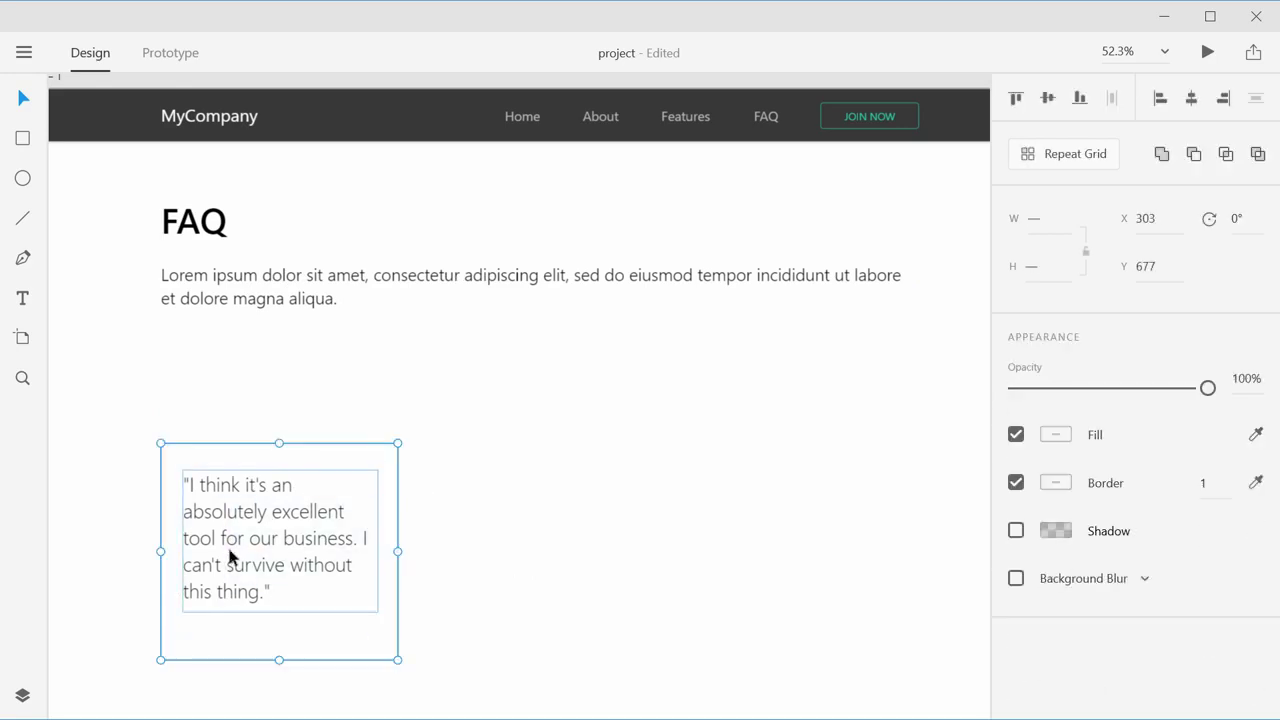
pyautogui.moveTo(191, 557); pyautogui.dragTo(229, 457)
pyautogui.click(443, 443)
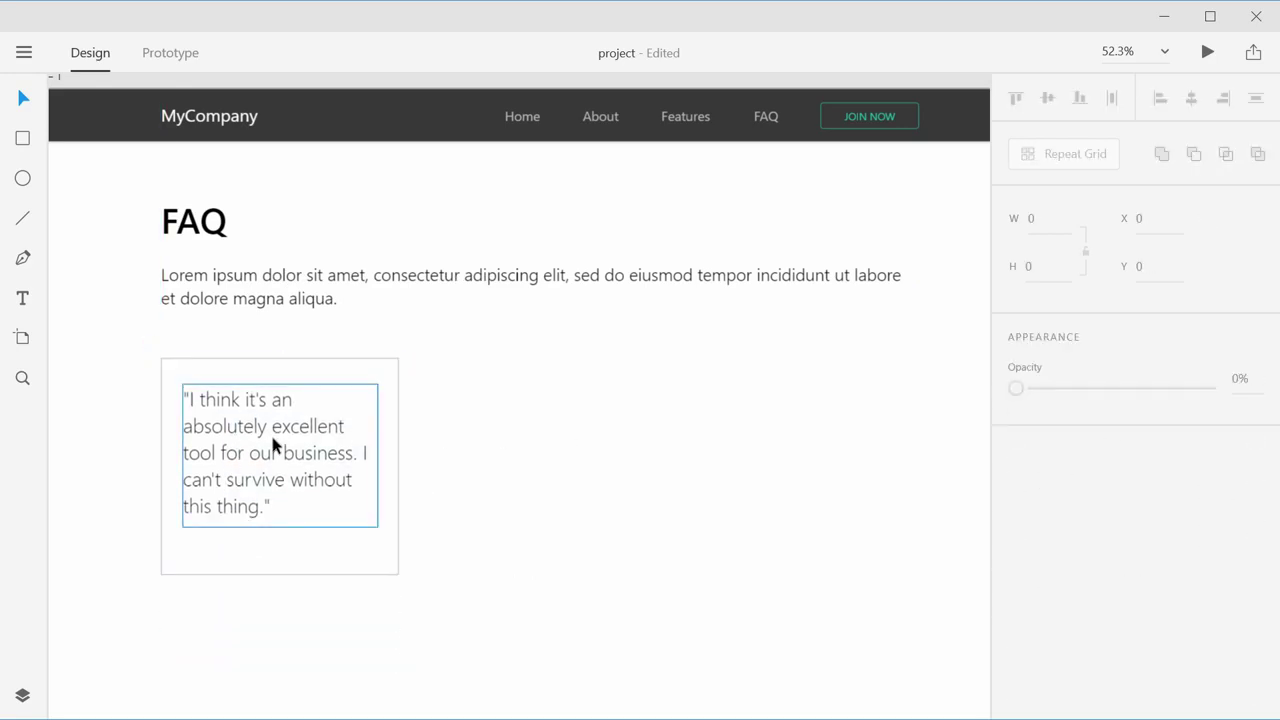
# Step: Replace the card's quote with the question "Will this allow me to do that other thing?"
pyautogui.click(274, 444)
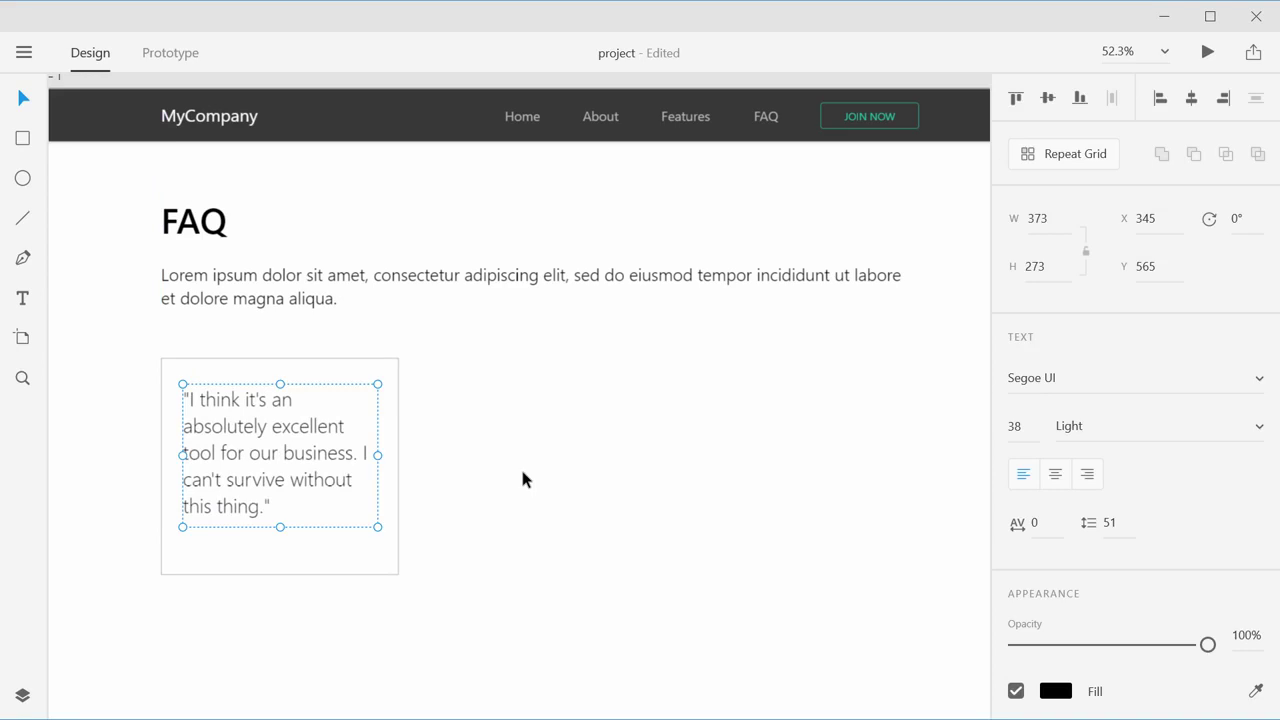
pyautogui.doubleClick(270, 474)
pyautogui.doubleClick(270, 472)
pyautogui.hotkey('ctrl', 'a')
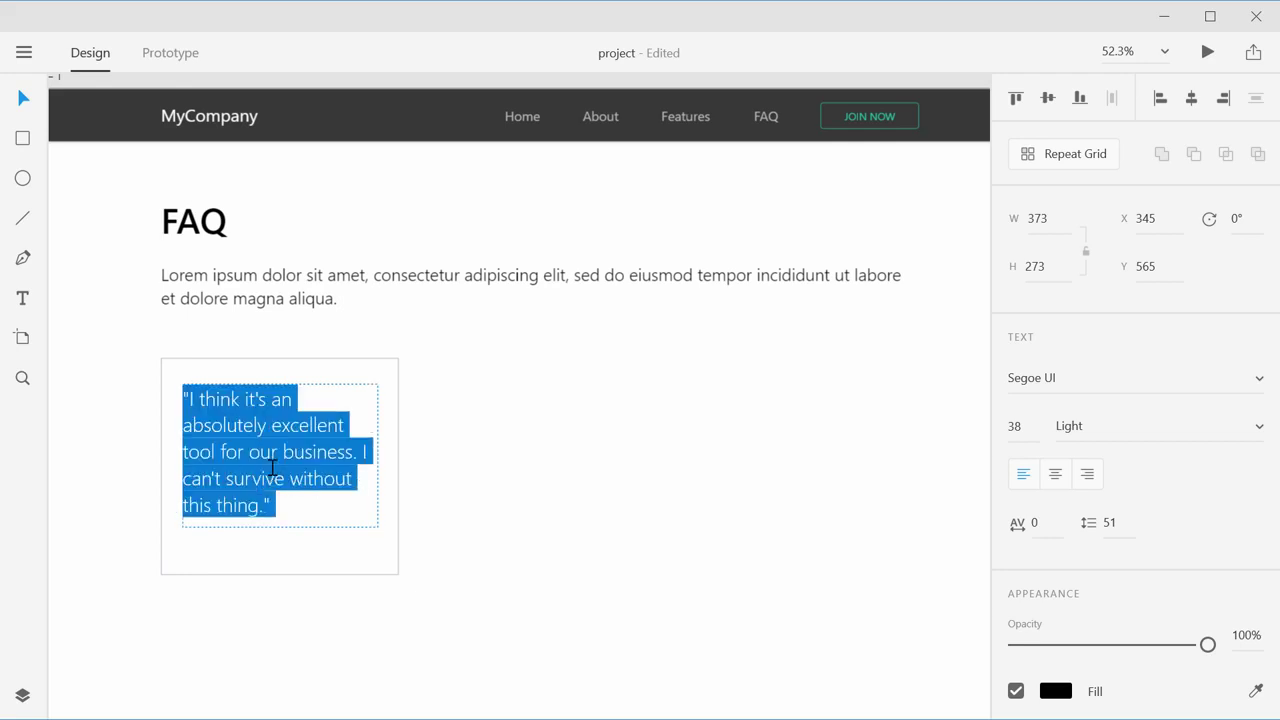
pyautogui.write('Will t')
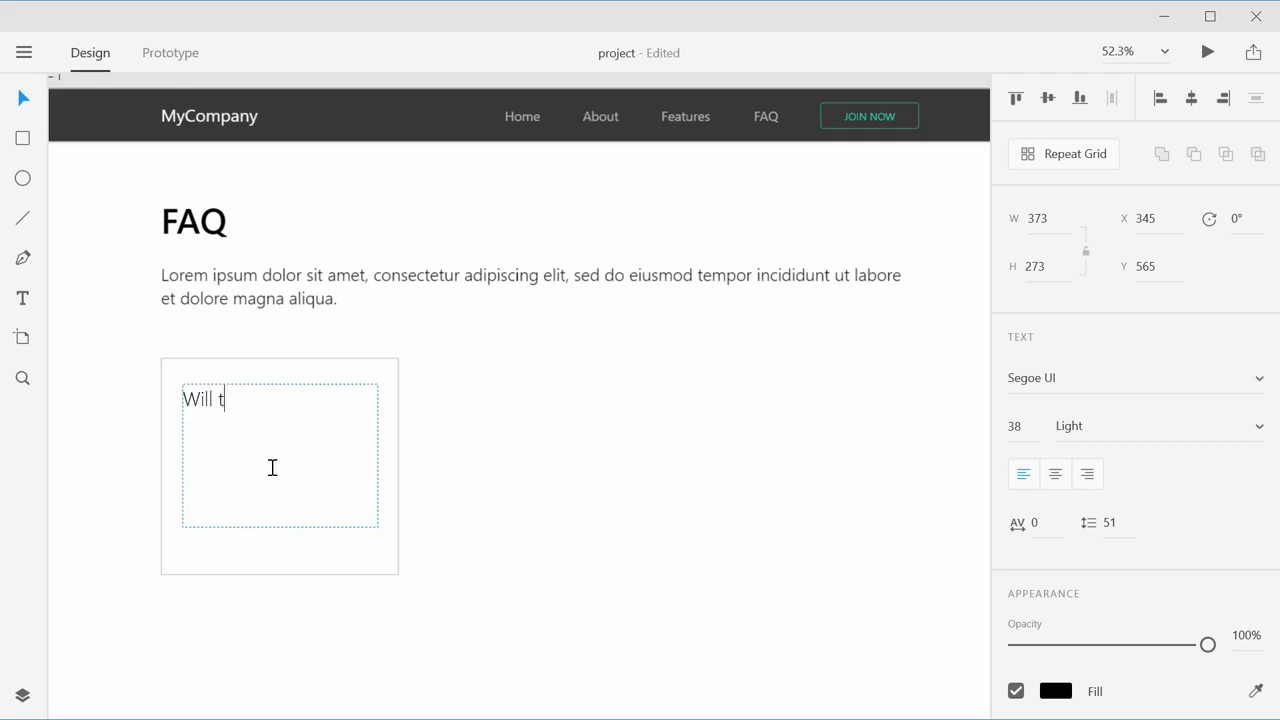
pyautogui.write('his allow me to do')
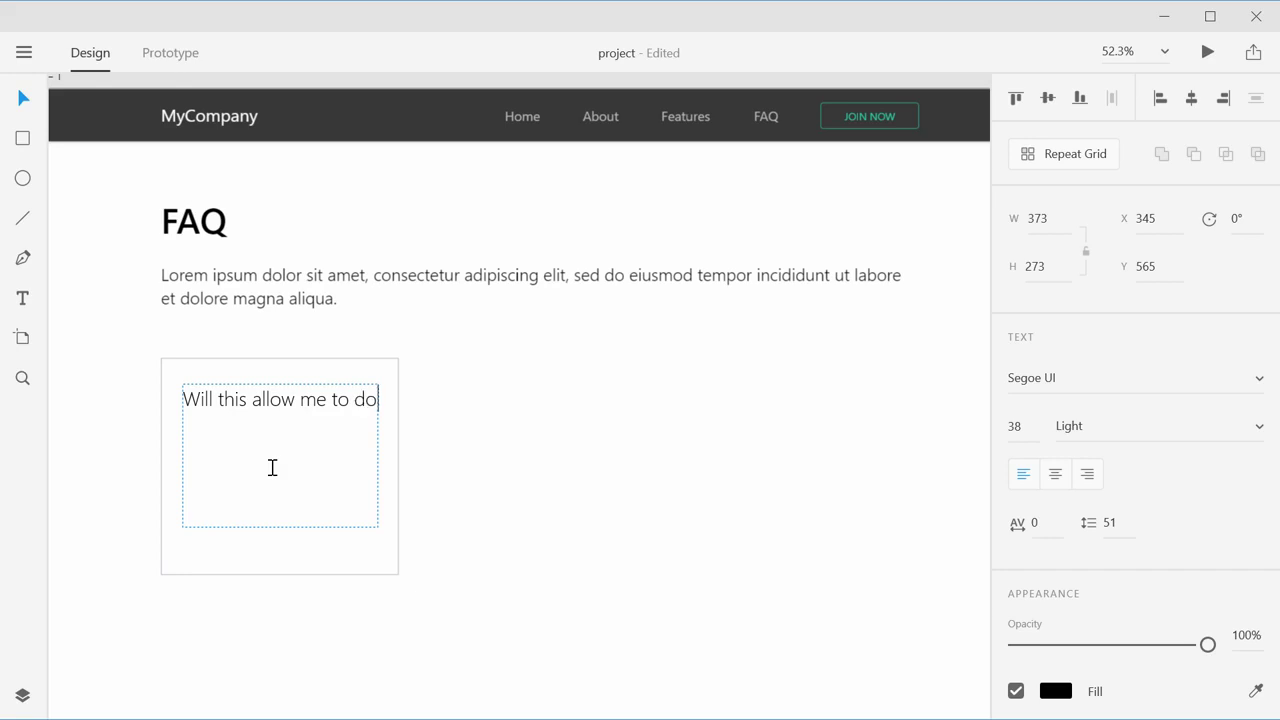
pyautogui.write(' that other thing?')
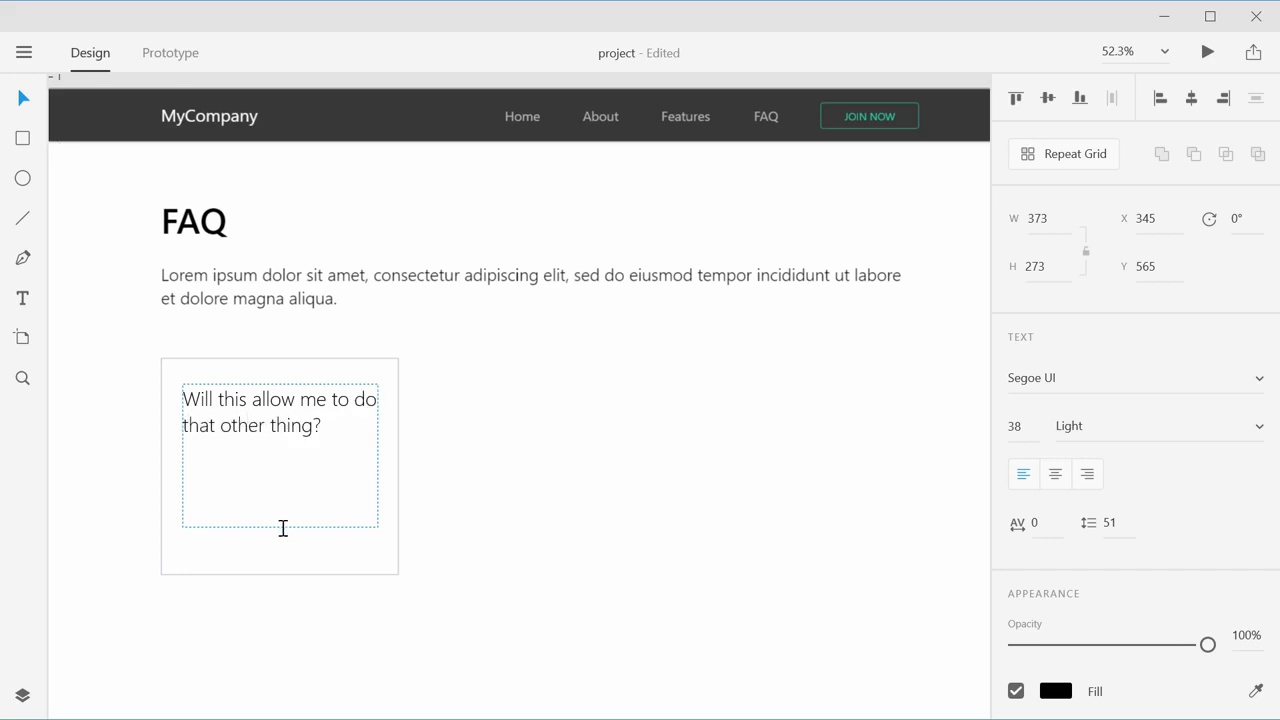
# Step: Shorten the question's text box to about 113 high and duplicate it underneath as a box about 182 high
pyautogui.click(22, 100)
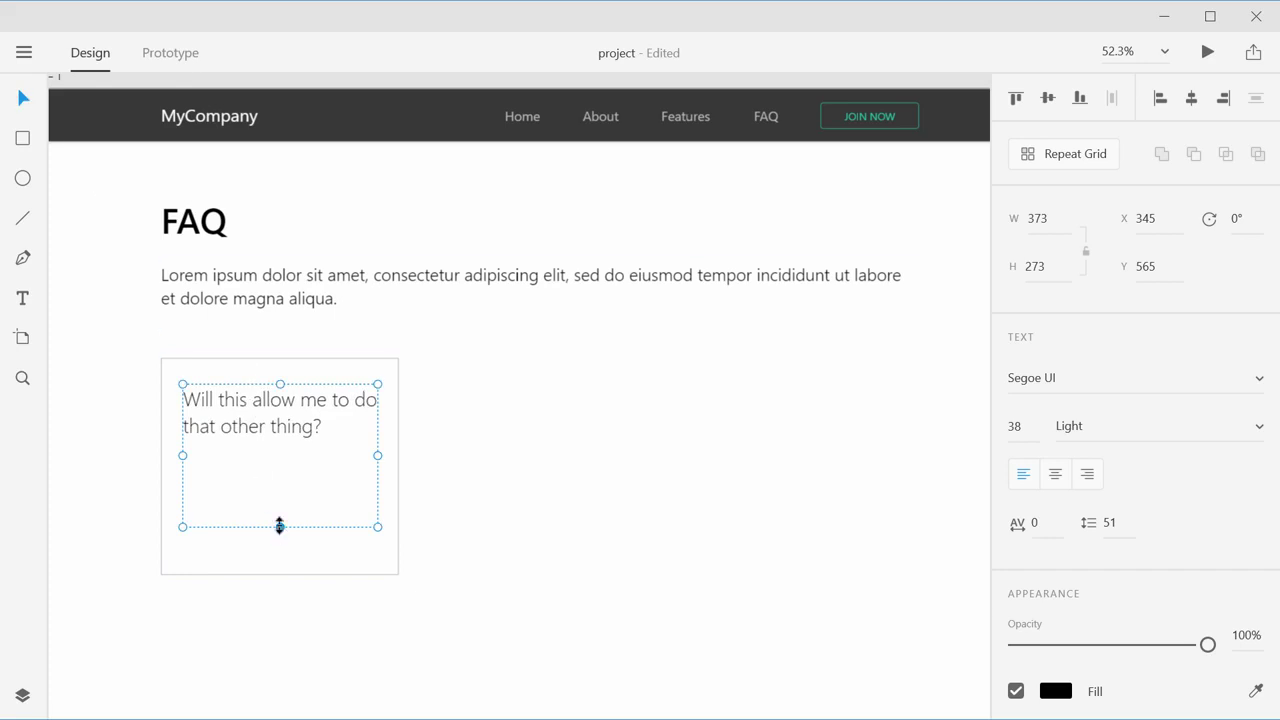
pyautogui.moveTo(280, 526); pyautogui.dragTo(280, 443)
pyautogui.click(629, 428)
pyautogui.click(281, 428)
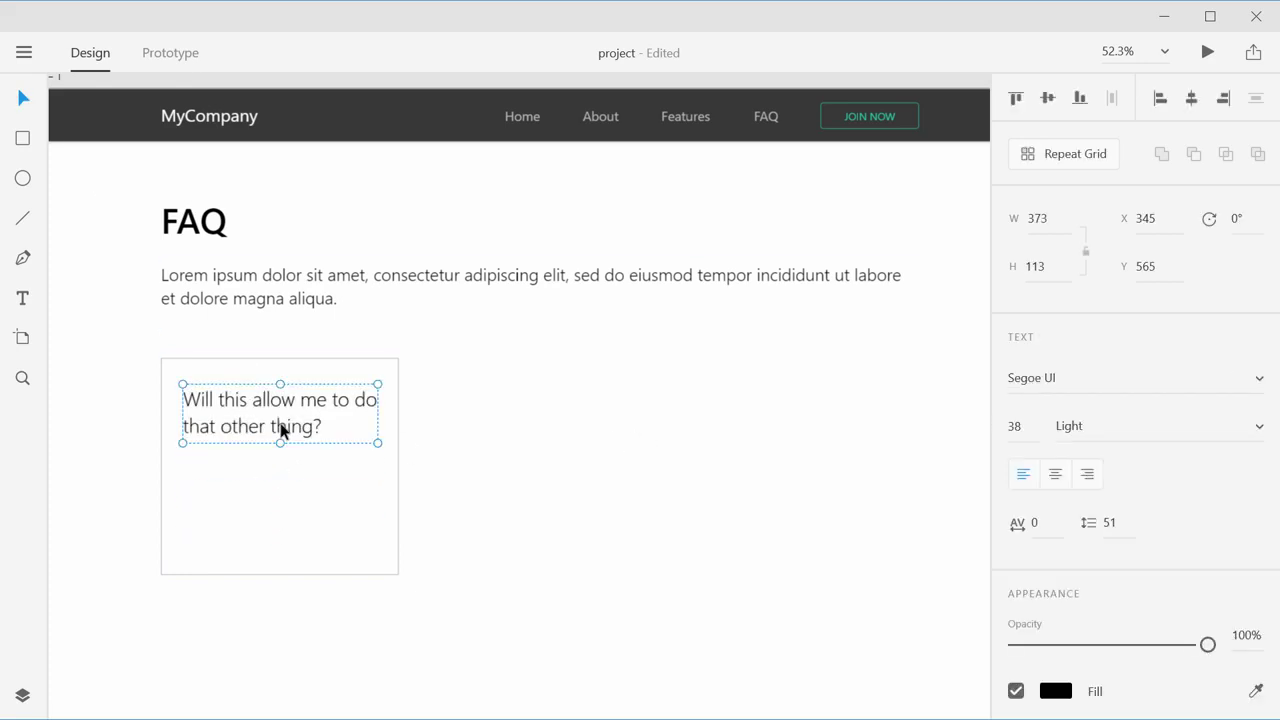
pyautogui.moveTo(263, 417); pyautogui.dragTo(283, 544)
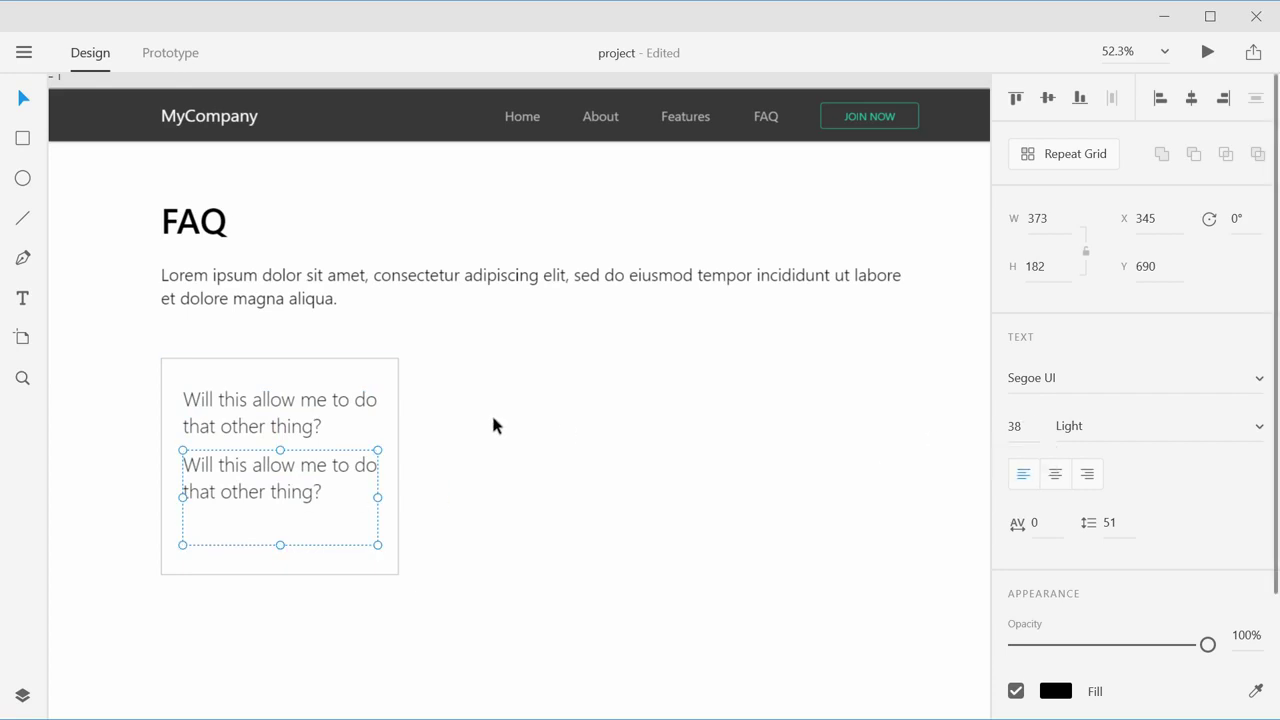
# Step: Check the landing page paragraph's text settings and set the card's lower text to font size 33
pyautogui.hscroll(-10, 243, 400)
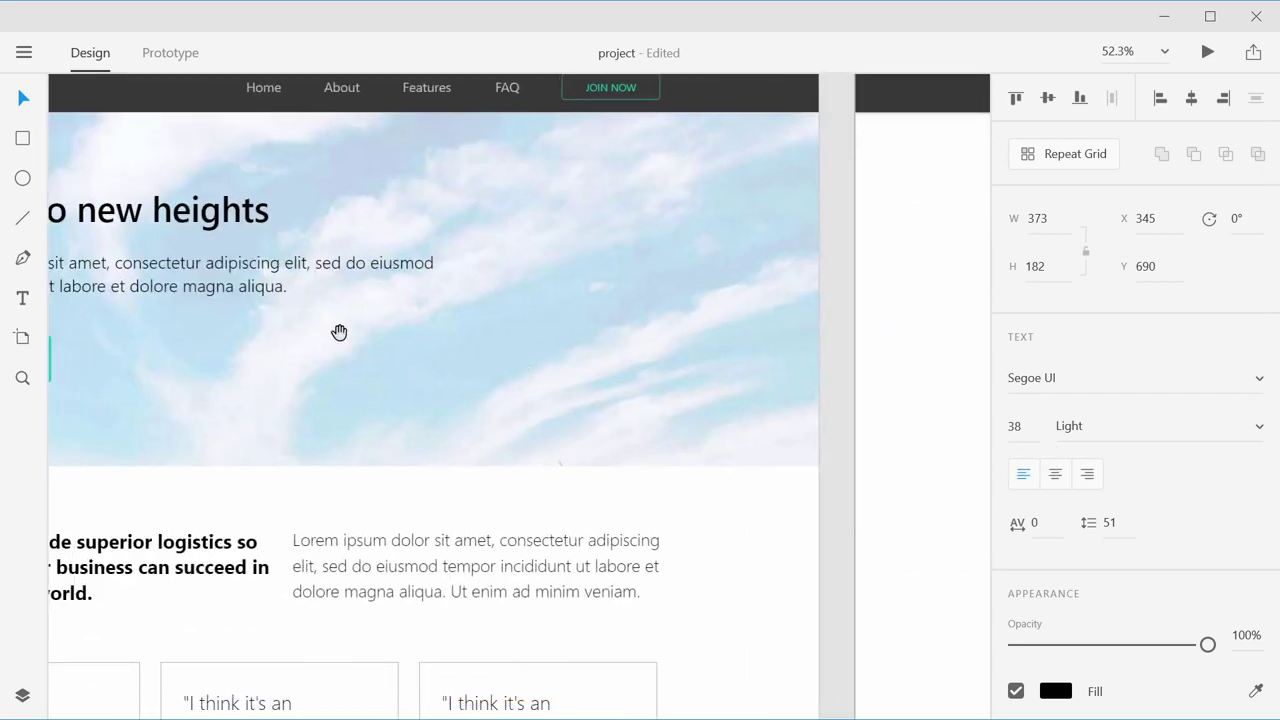
pyautogui.click(240, 280)
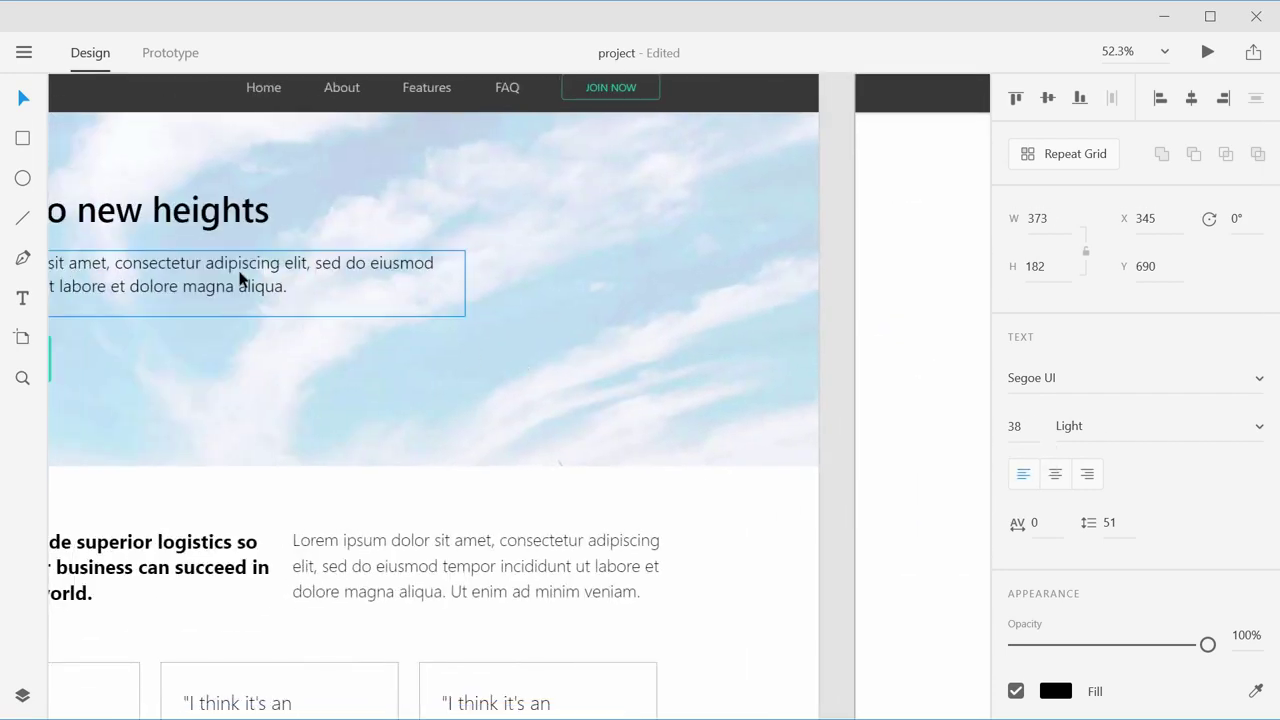
pyautogui.hscroll(10, 415, 316)
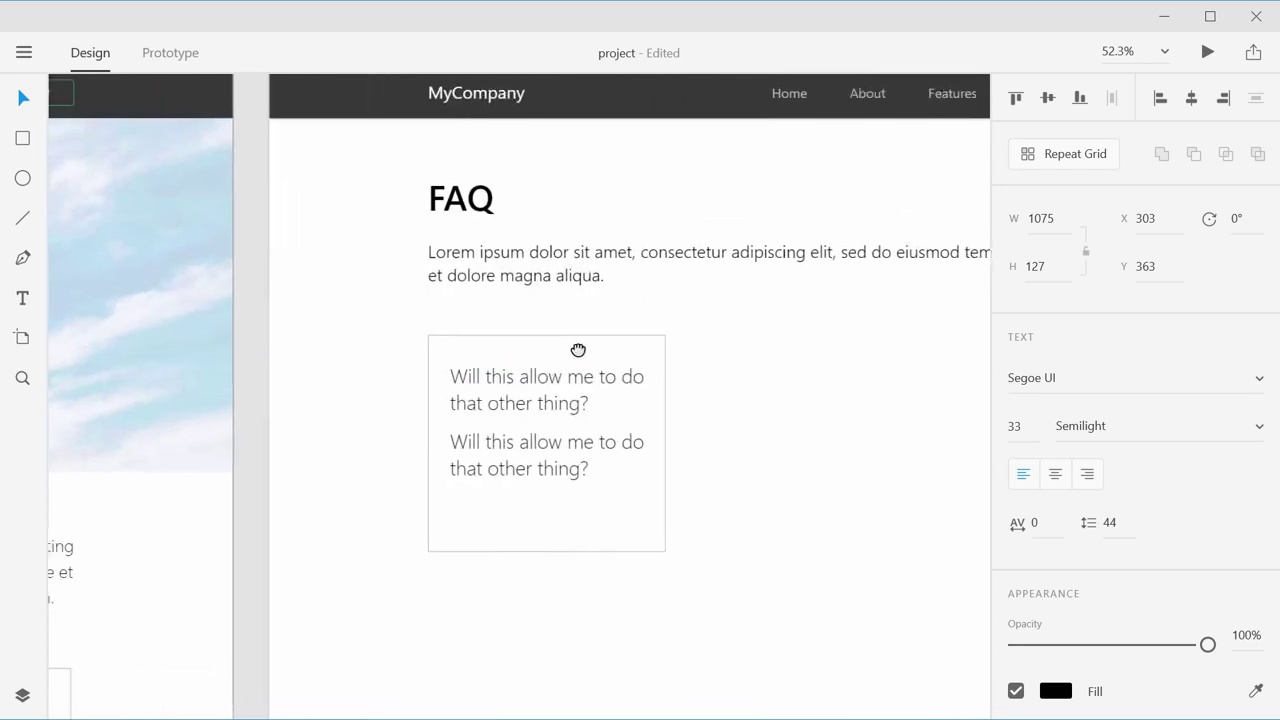
pyautogui.click(514, 434)
pyautogui.click(1017, 426)
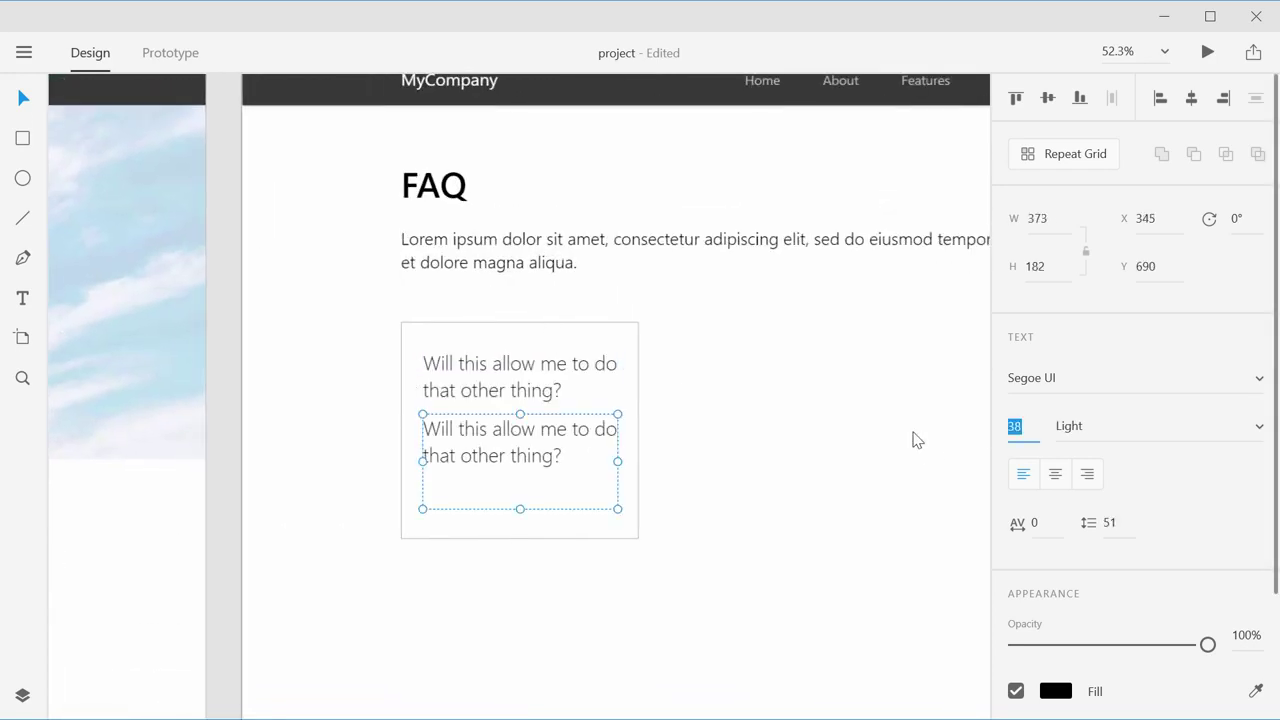
pyautogui.write('33')
pyautogui.press('Return')
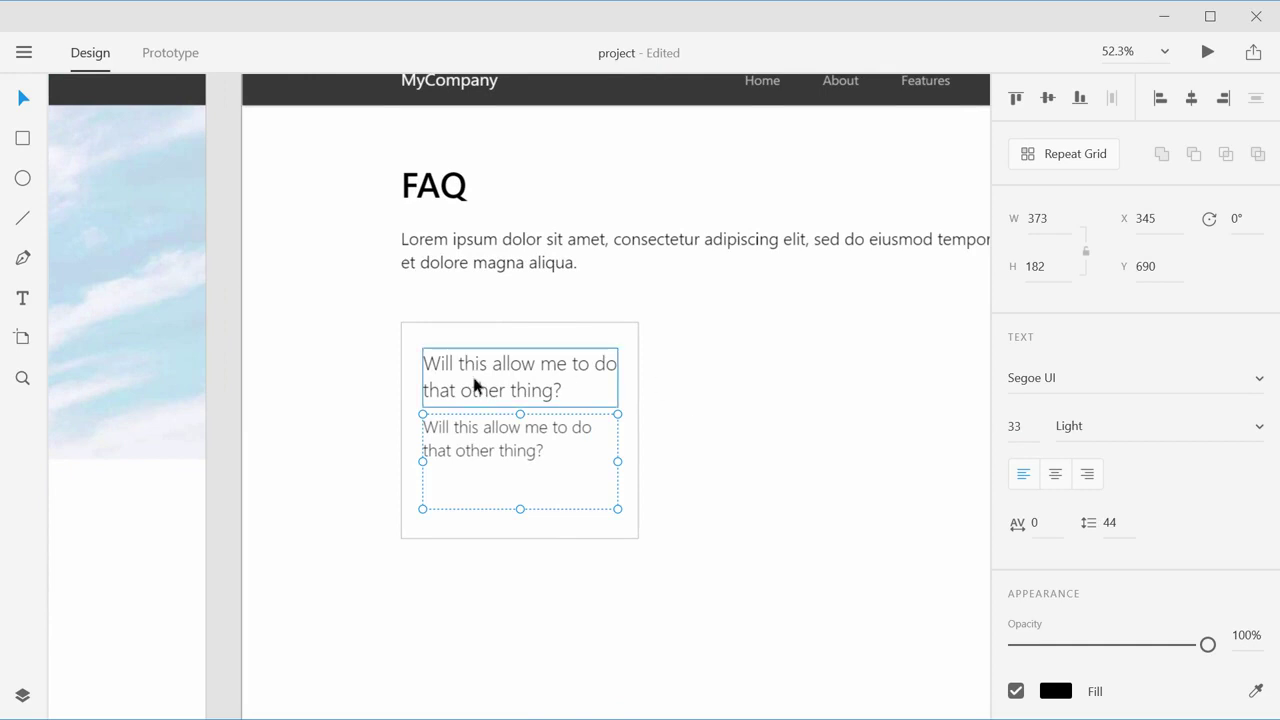
pyautogui.click(749, 371)
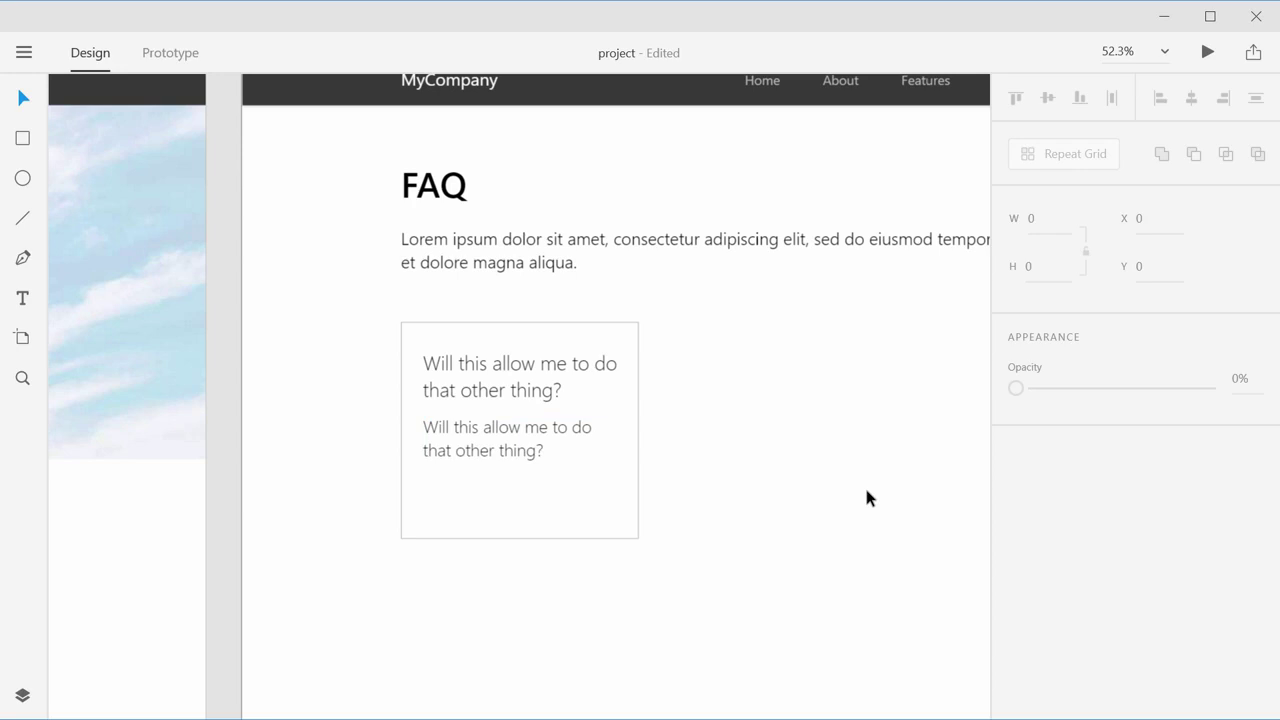
# Step: Set the card's upper question to font size 47 and extend its text box to about 195 high
pyautogui.click(508, 368)
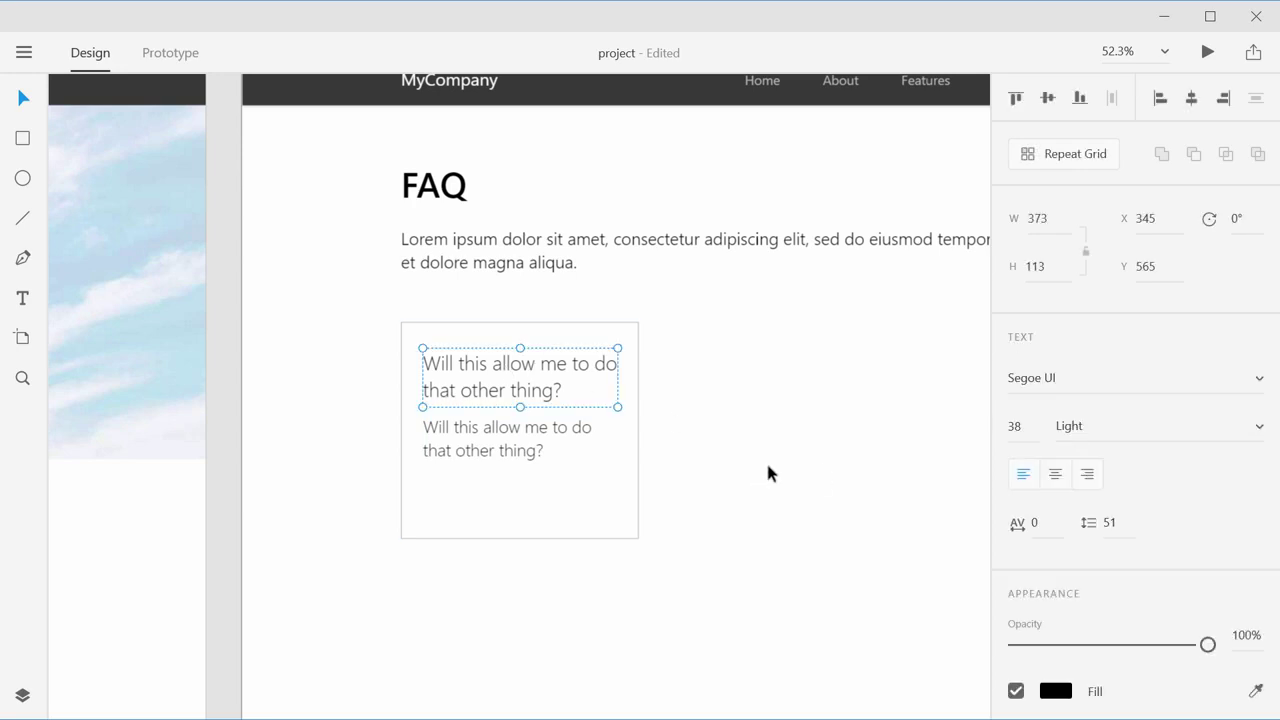
pyautogui.click(803, 420)
pyautogui.click(540, 388)
pyautogui.click(1027, 428)
pyautogui.write('44')
pyautogui.press('Return')
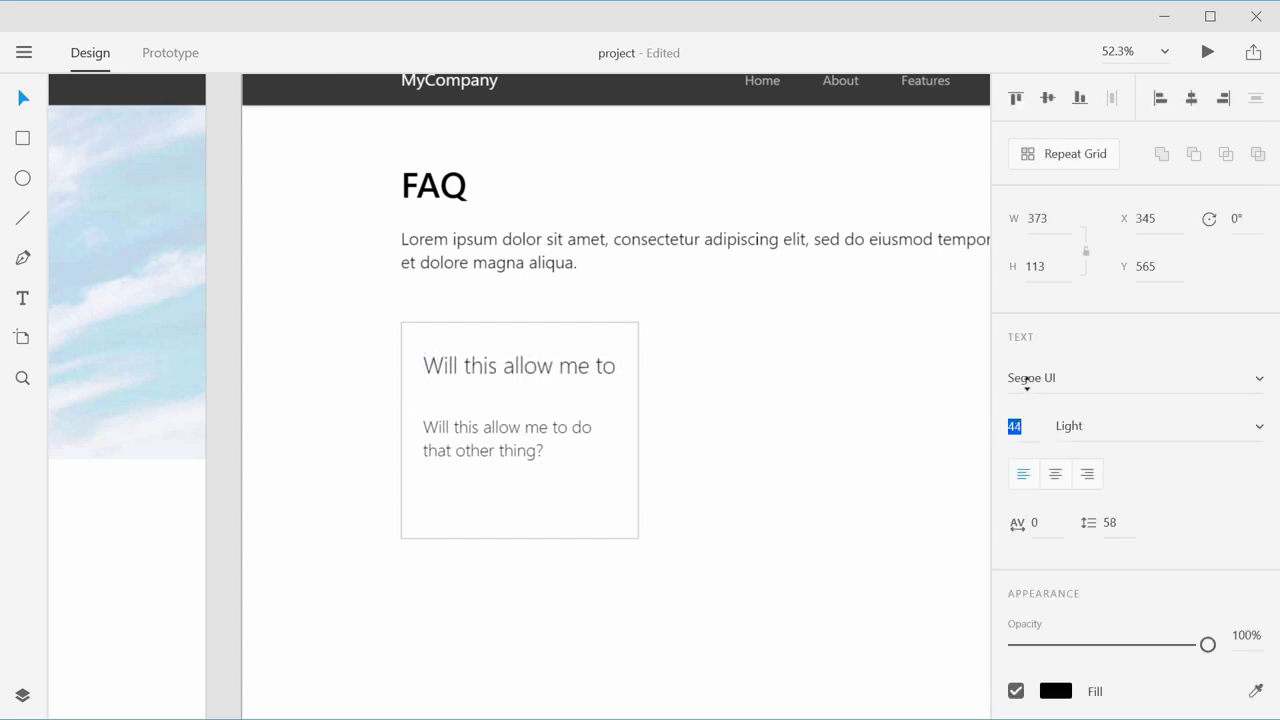
pyautogui.press('Up')
pyautogui.press('Up')
pyautogui.press('Up')
pyautogui.click(594, 380)
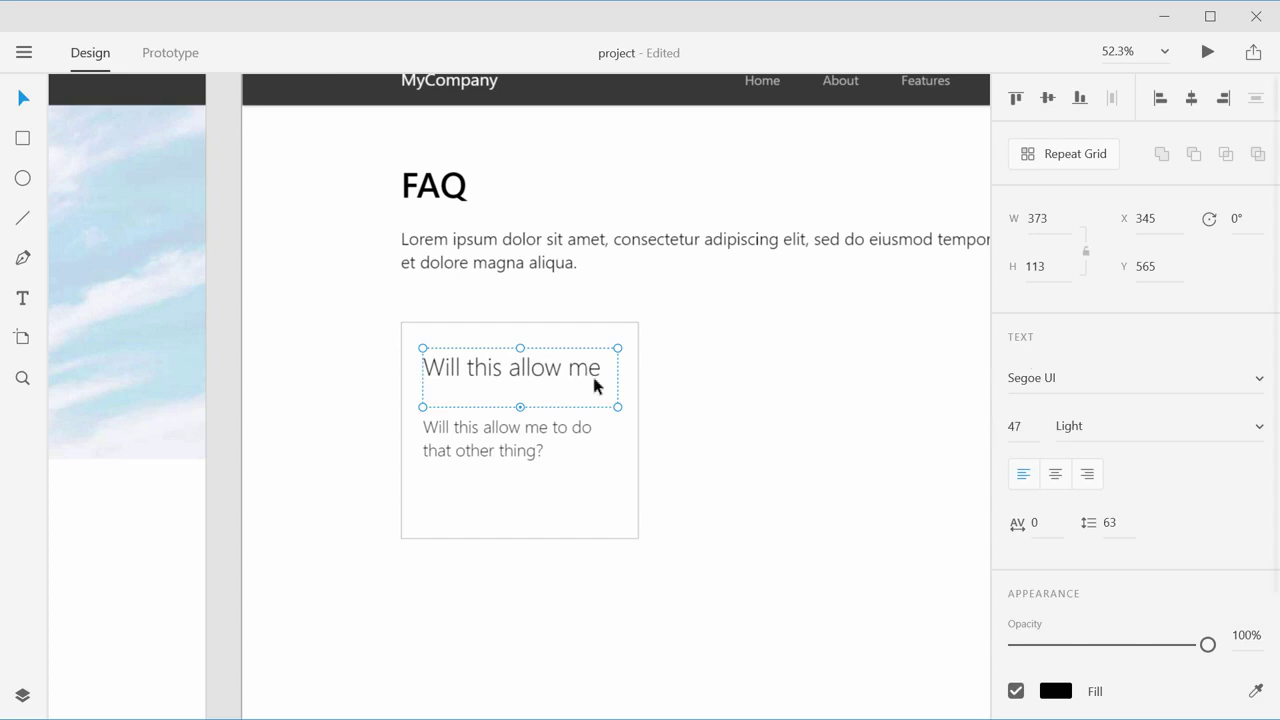
pyautogui.moveTo(520, 407); pyautogui.dragTo(521, 450)
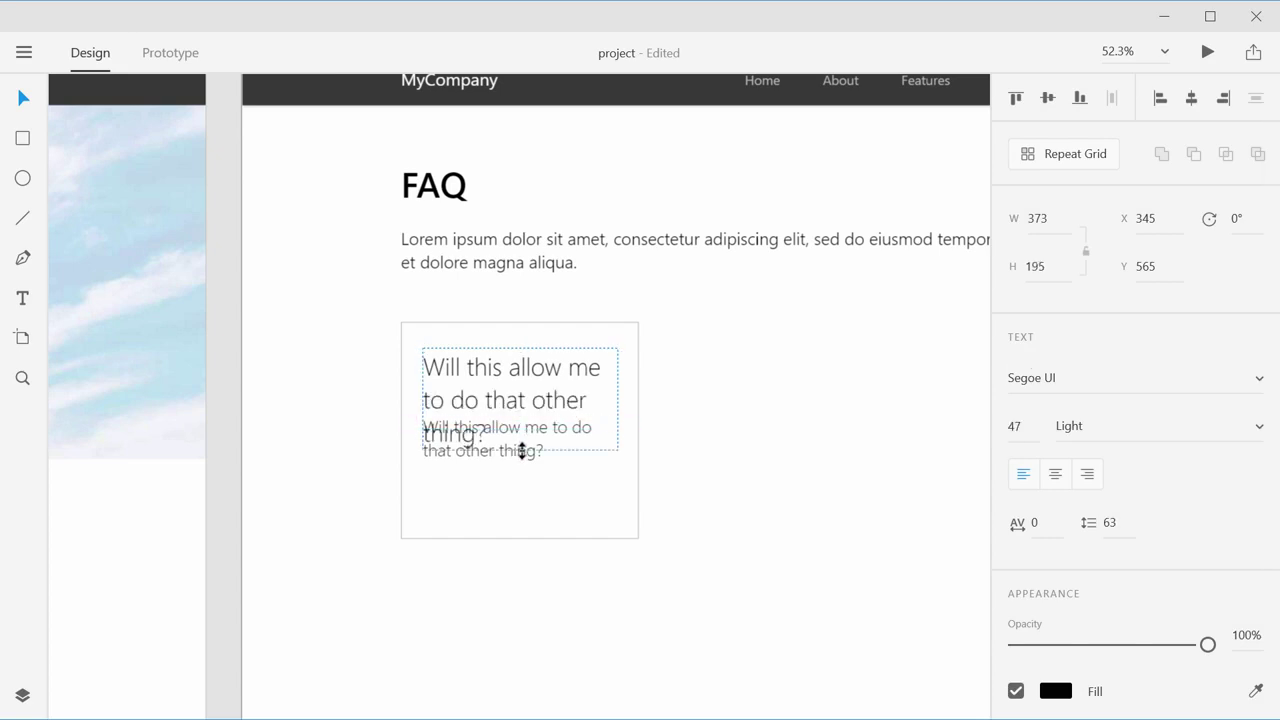
# Step: Move the card's lower text down below the enlarged question, to about Y 778
pyautogui.click(509, 460)
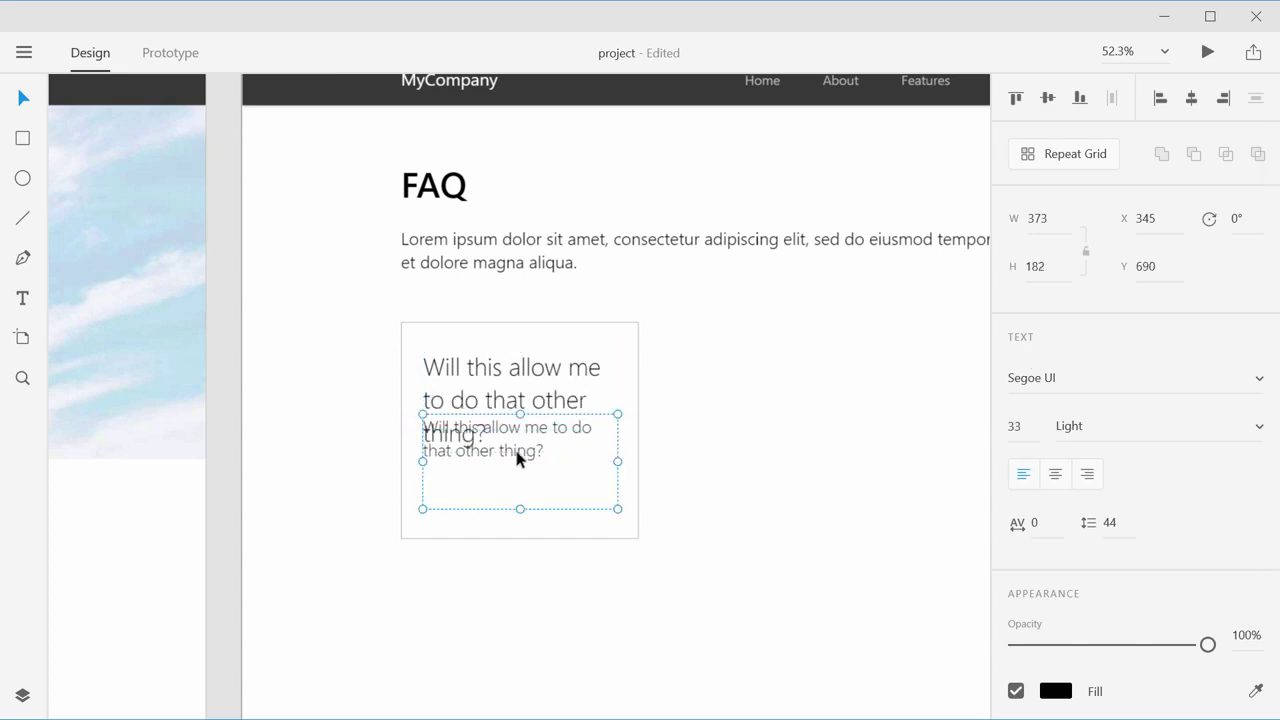
pyautogui.moveTo(517, 452); pyautogui.dragTo(518, 498)
pyautogui.click(736, 441)
pyautogui.click(535, 500)
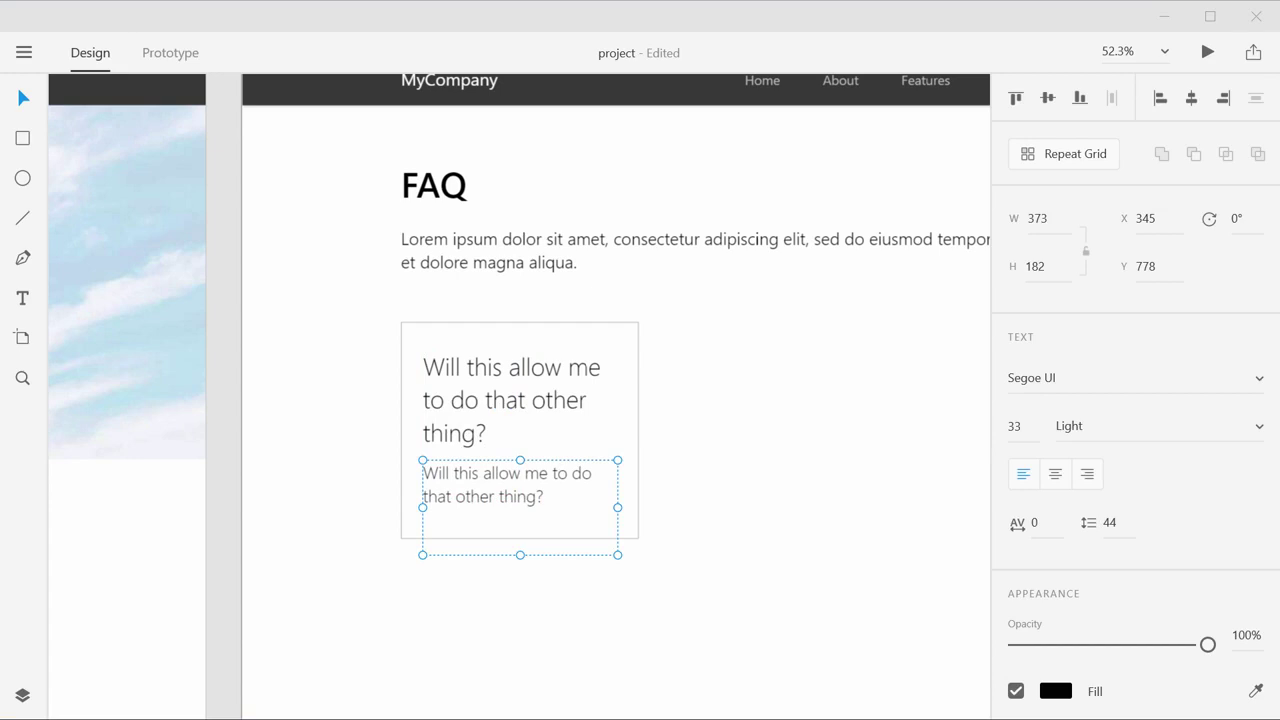
pyautogui.click(571, 505)
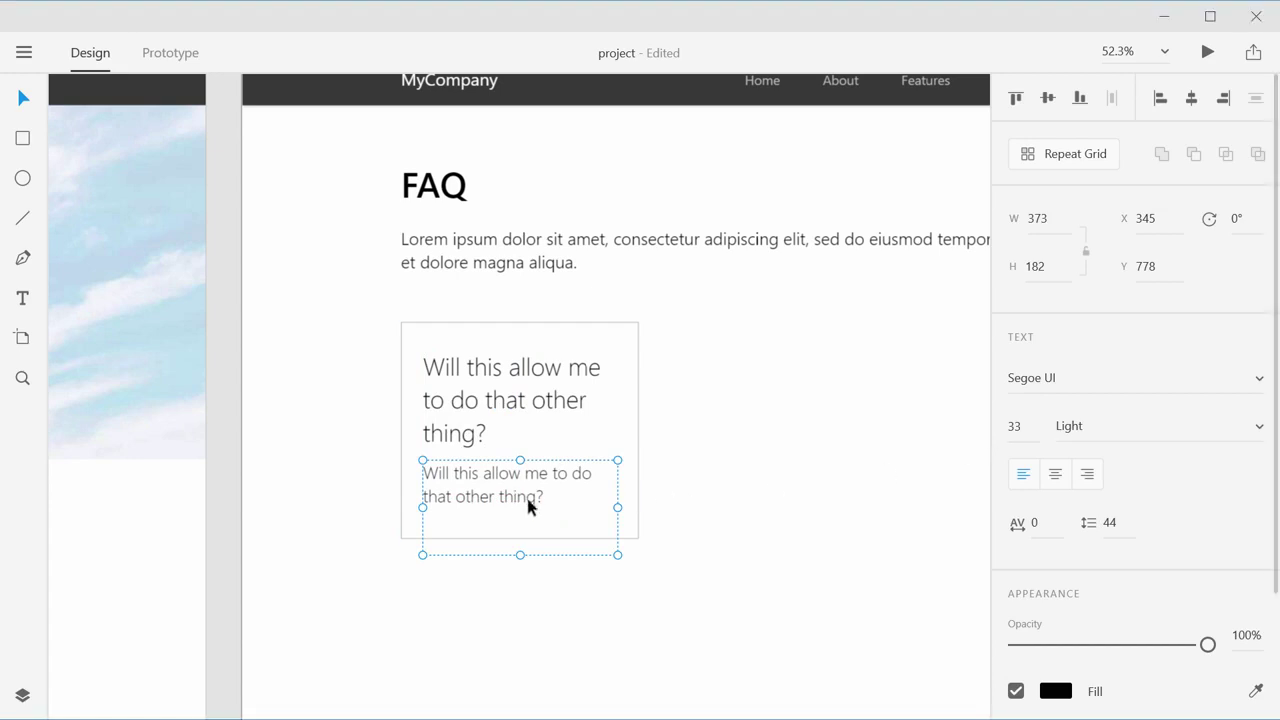
# Step: Rewrite the answer as "Most certainly not, and shame on you for such a question. We're going to notify your caregivers of this nonsense coming from your brain."
pyautogui.doubleClick(545, 503)
pyautogui.write("Most certainly not, and shame on you for such a question. We're going to notify your caregivers of this nonsense coming from your brain.")
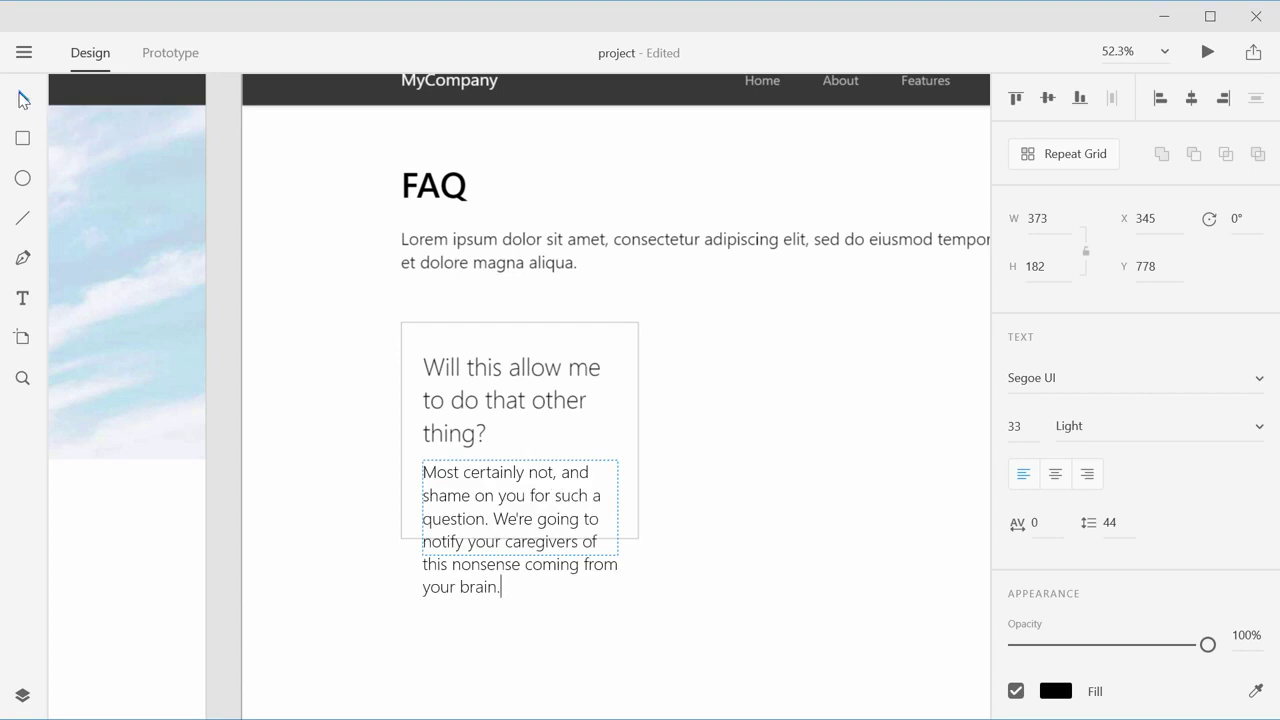
pyautogui.click(23, 97)
pyautogui.click(677, 452)
# Step: Extend the answer's text box downward to fit all its lines and move it slightly further below the question
pyautogui.click(628, 466)
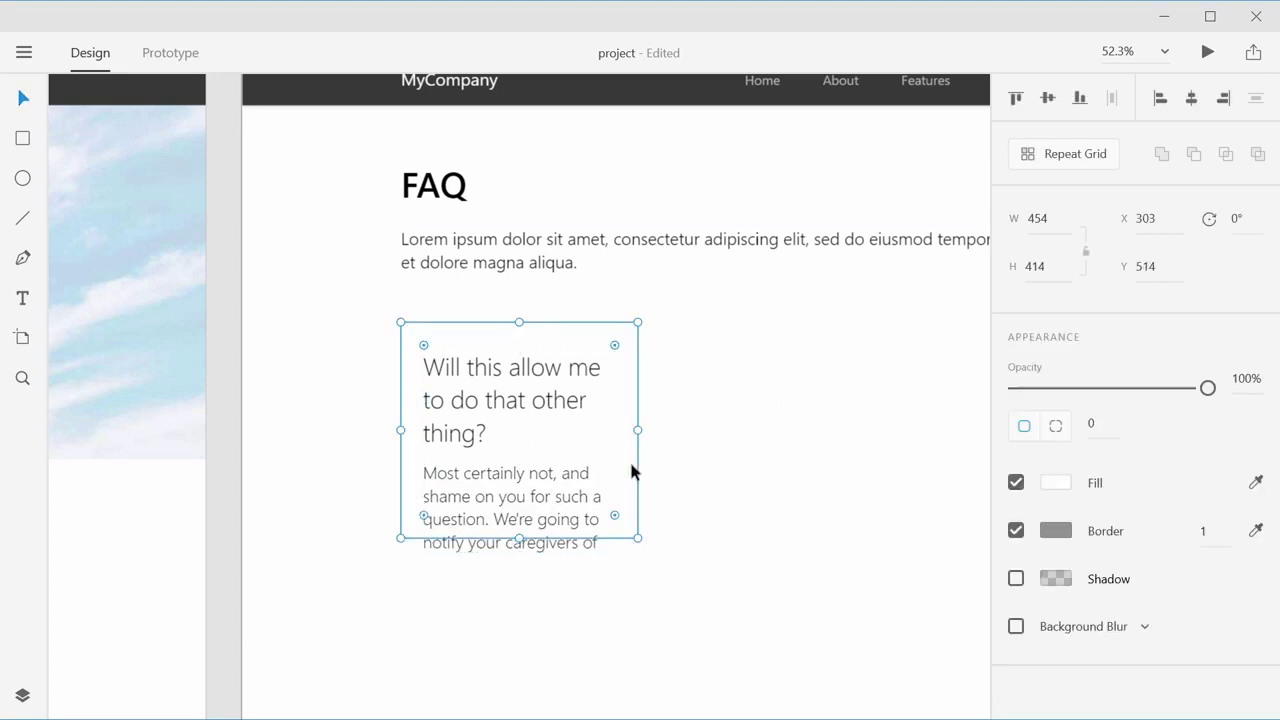
pyautogui.doubleClick(583, 519)
pyautogui.moveTo(521, 553); pyautogui.dragTo(527, 602)
pyautogui.click(709, 391)
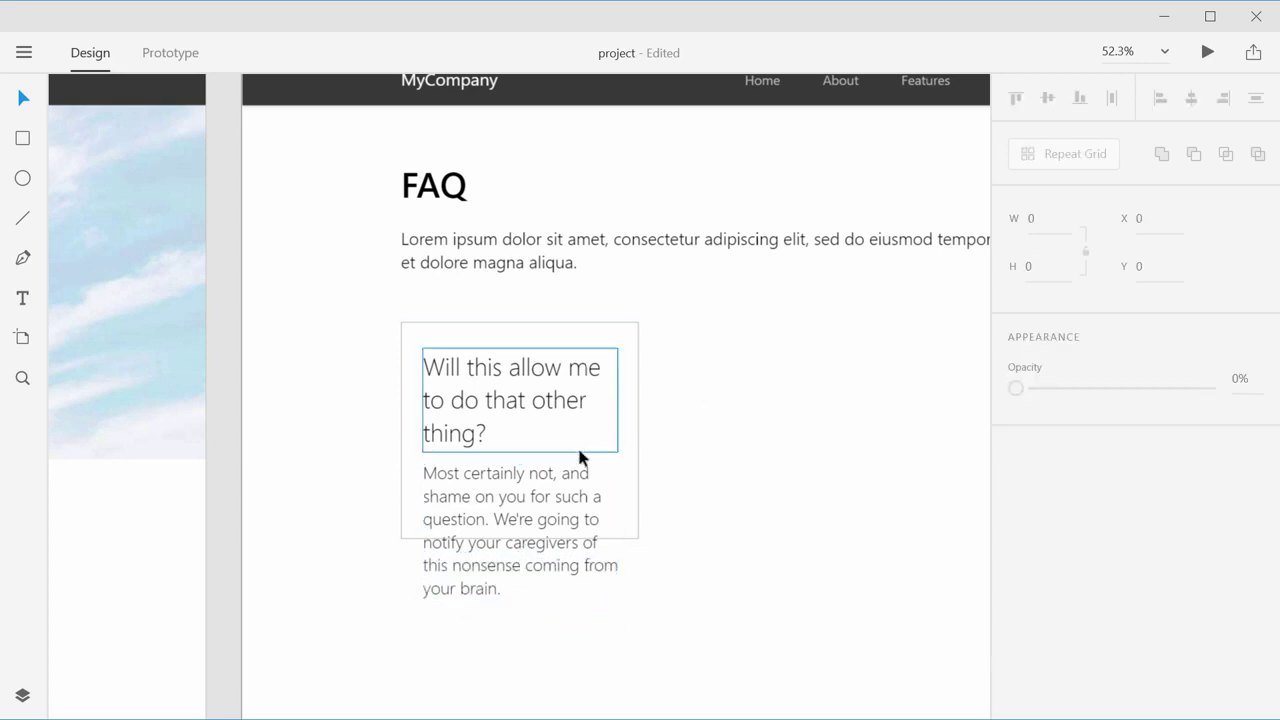
pyautogui.moveTo(571, 487); pyautogui.dragTo(573, 498)
pyautogui.click(820, 477)
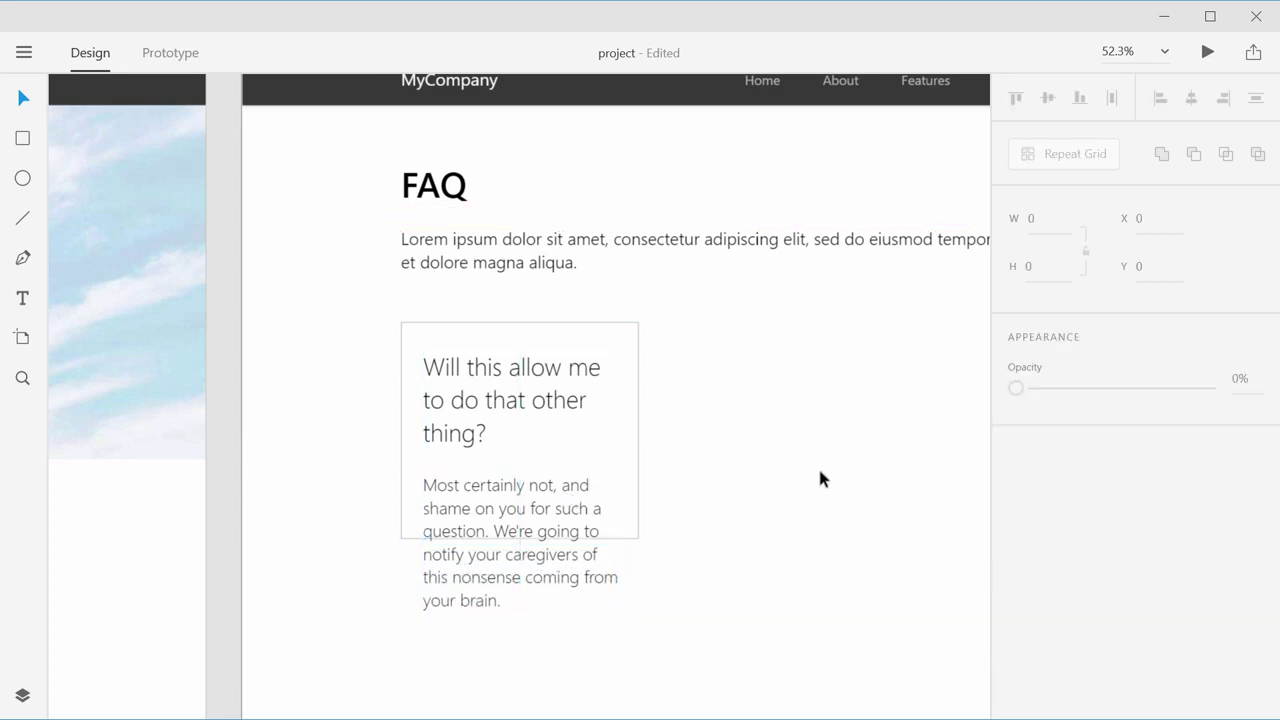
# Step: Lengthen the card rectangle to about 592 high and shift the question and answer up together by 10, to Y 555
pyautogui.click(629, 440)
pyautogui.moveTo(520, 537); pyautogui.dragTo(521, 631)
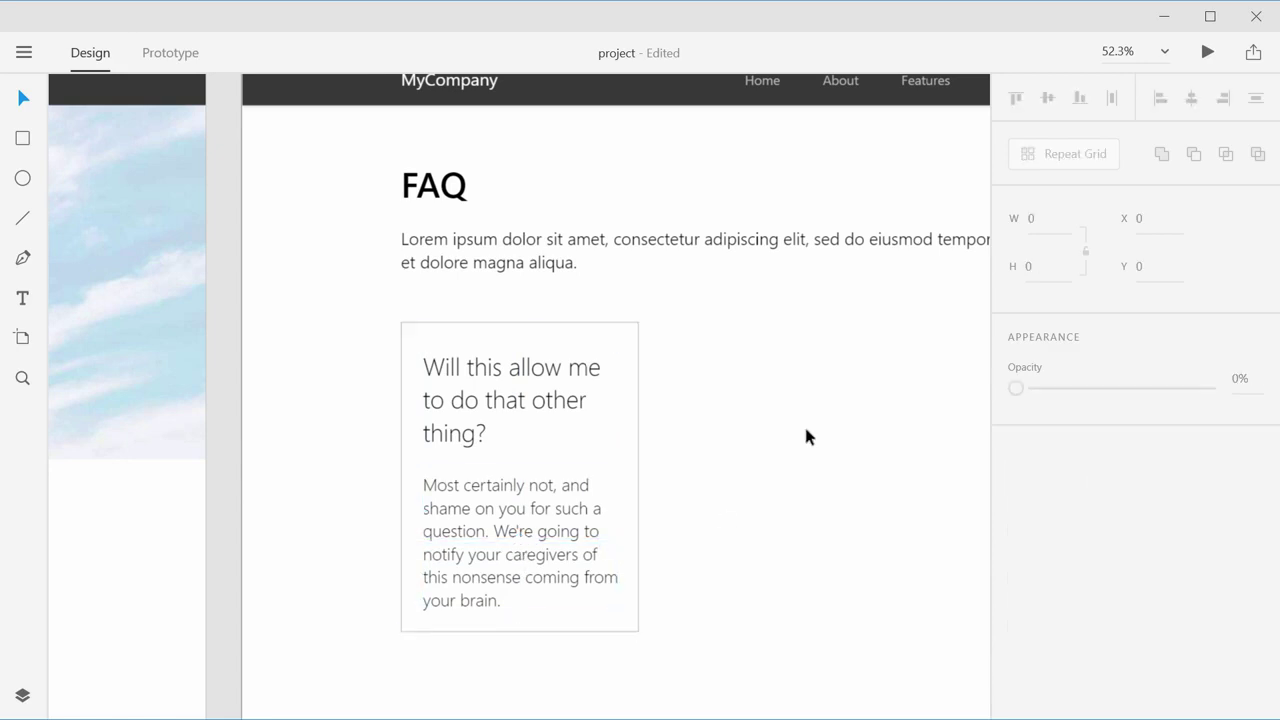
pyautogui.click(520, 392)
pyautogui.hotkey('ctrl', 'a')
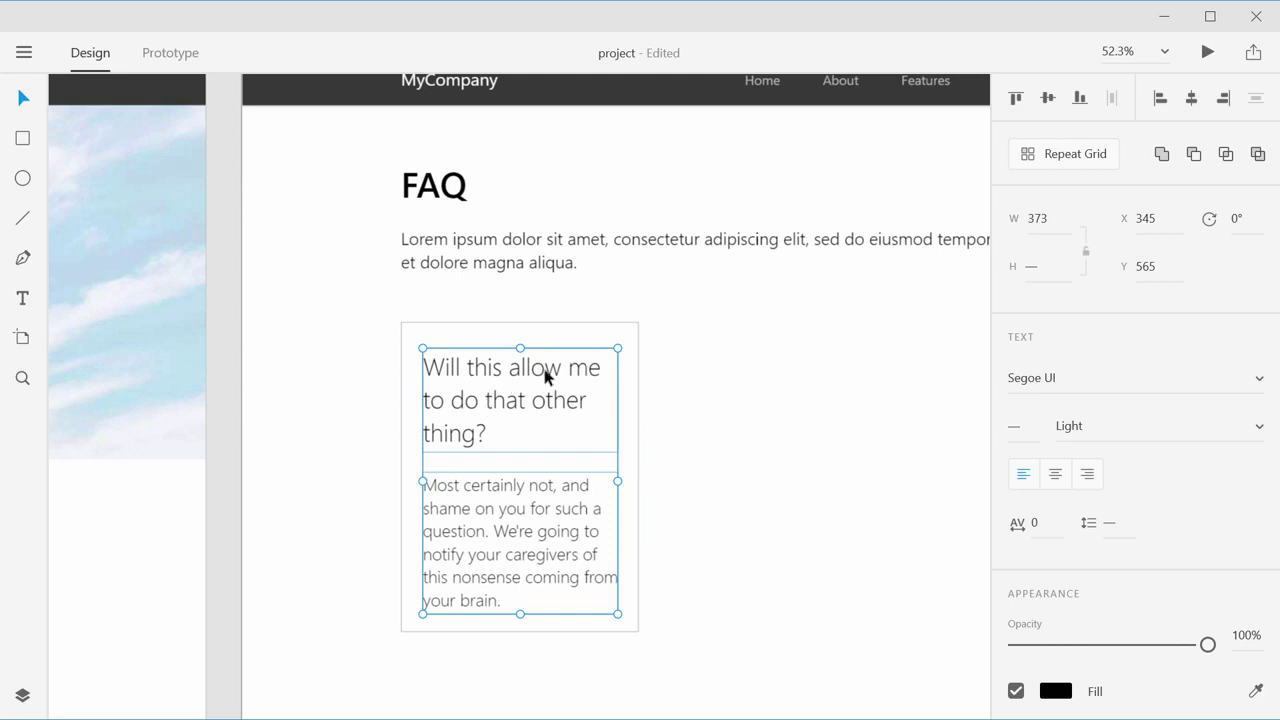
pyautogui.press('Up')
pyautogui.press('Up')
pyautogui.press('Up')
pyautogui.press('Up')
pyautogui.press('Up')
pyautogui.press('Up')
pyautogui.press('Up')
pyautogui.press('Up')
pyautogui.press('Up')
pyautogui.press('Up')
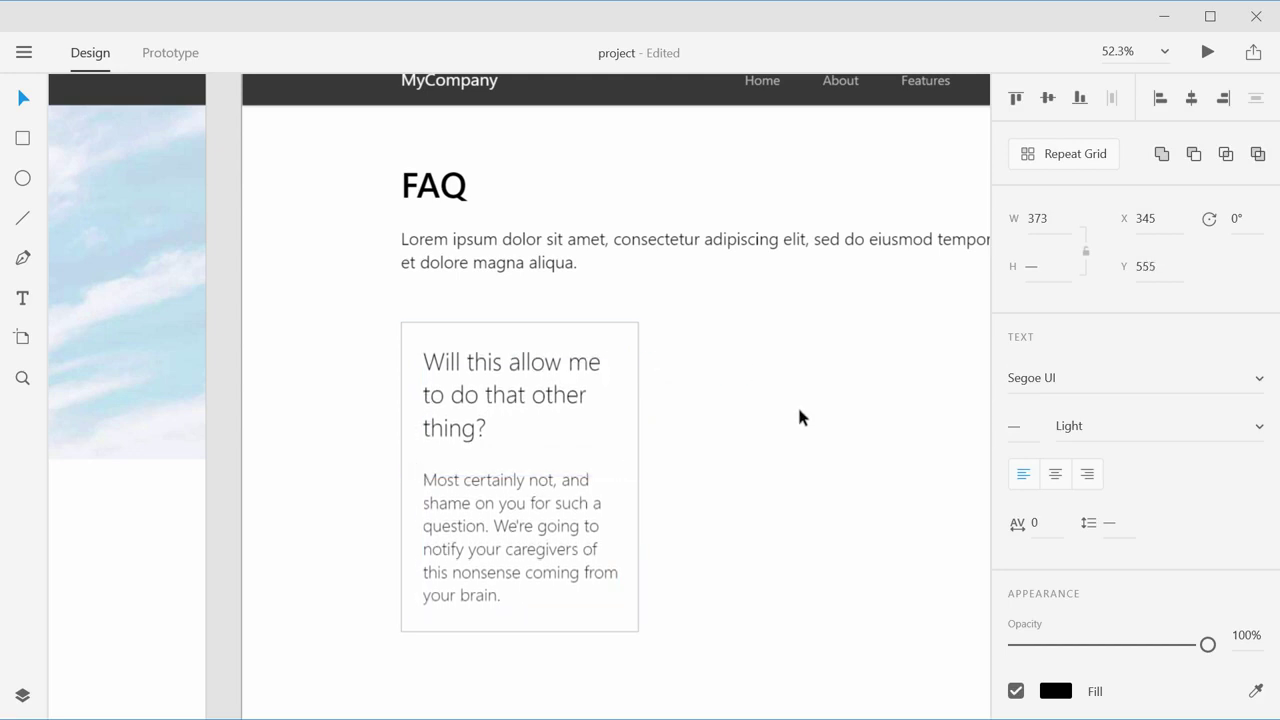
pyautogui.click(816, 503)
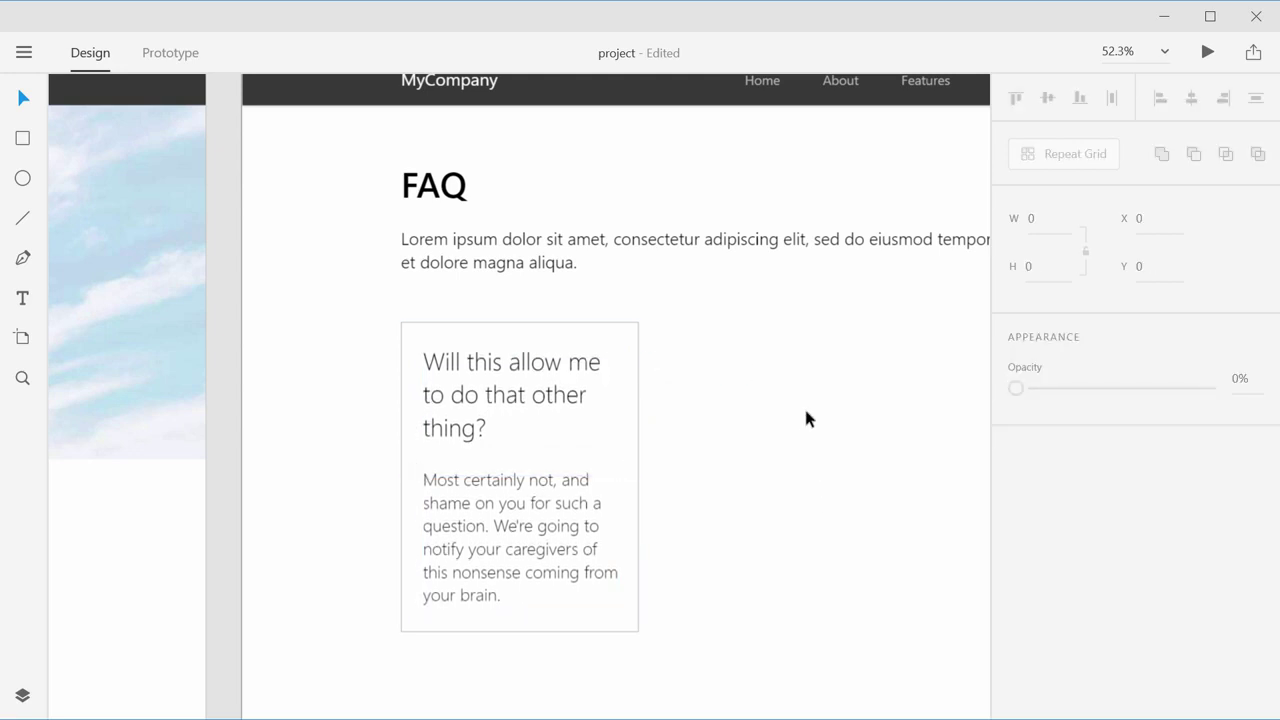
# Step: Turn the card and its two texts into a repeat grid of three columns with gaps of 40
pyautogui.scroll(-3, 824, 392)
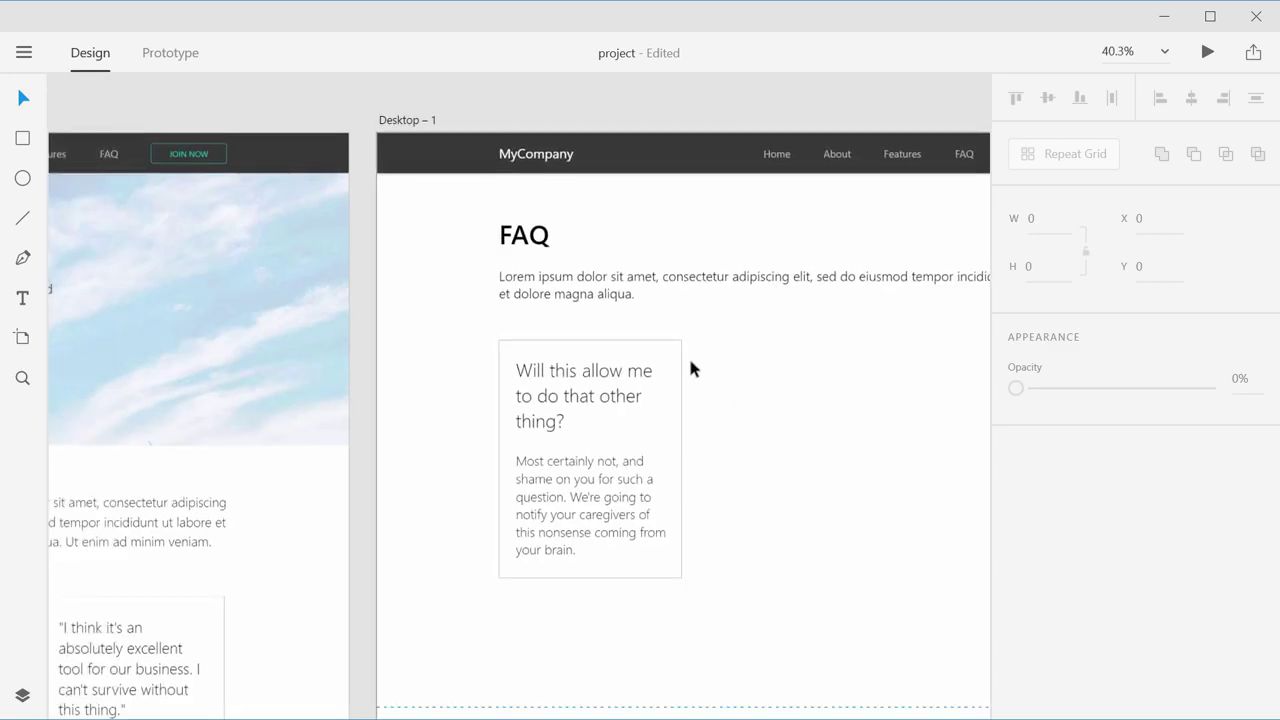
pyautogui.click(651, 360)
pyautogui.moveTo(814, 411); pyautogui.dragTo(517, 311)
pyautogui.click(544, 483)
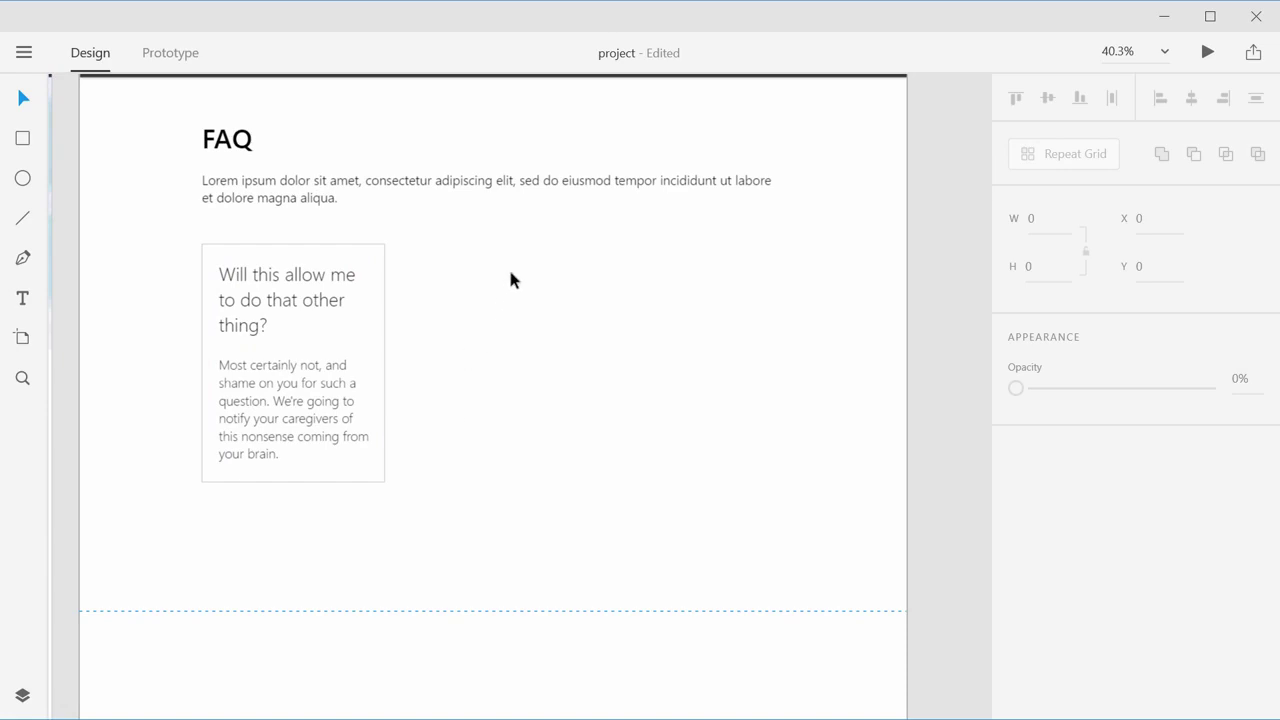
pyautogui.moveTo(510, 279); pyautogui.dragTo(615, 350)
pyautogui.scroll(2, 615, 350)
pyautogui.scroll(-1, 590, 355)
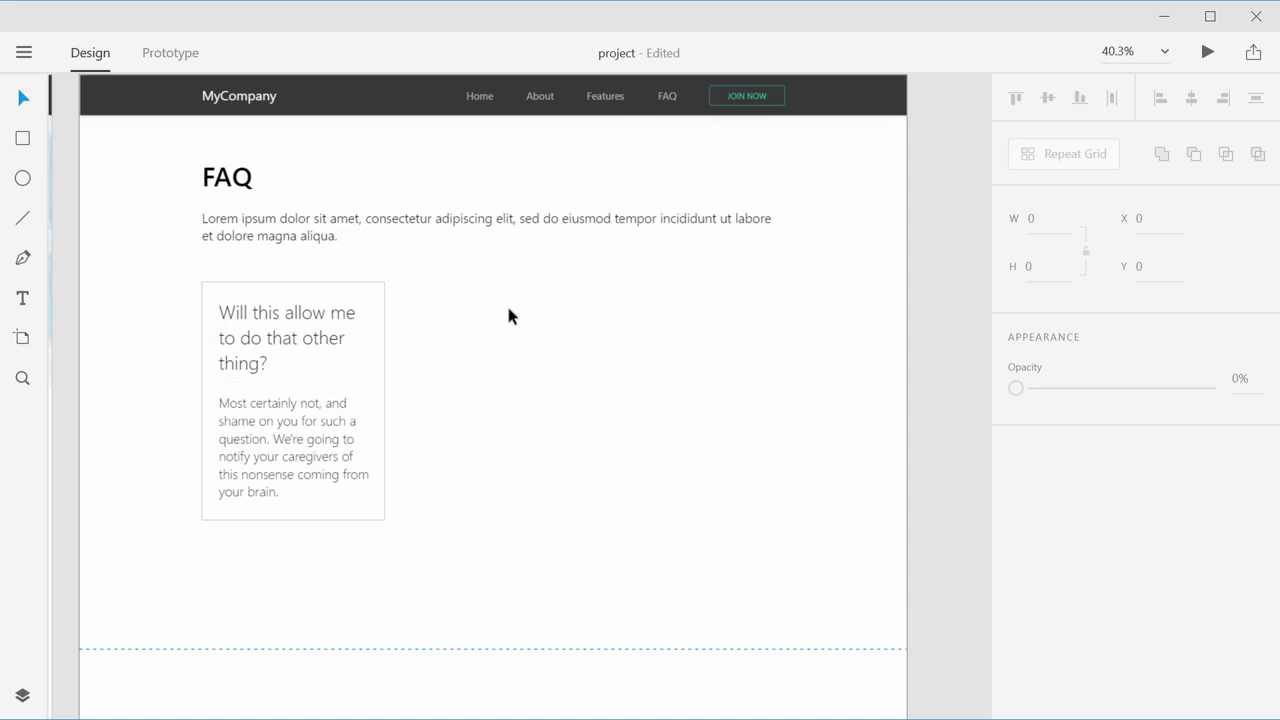
pyautogui.moveTo(518, 316); pyautogui.dragTo(244, 488)
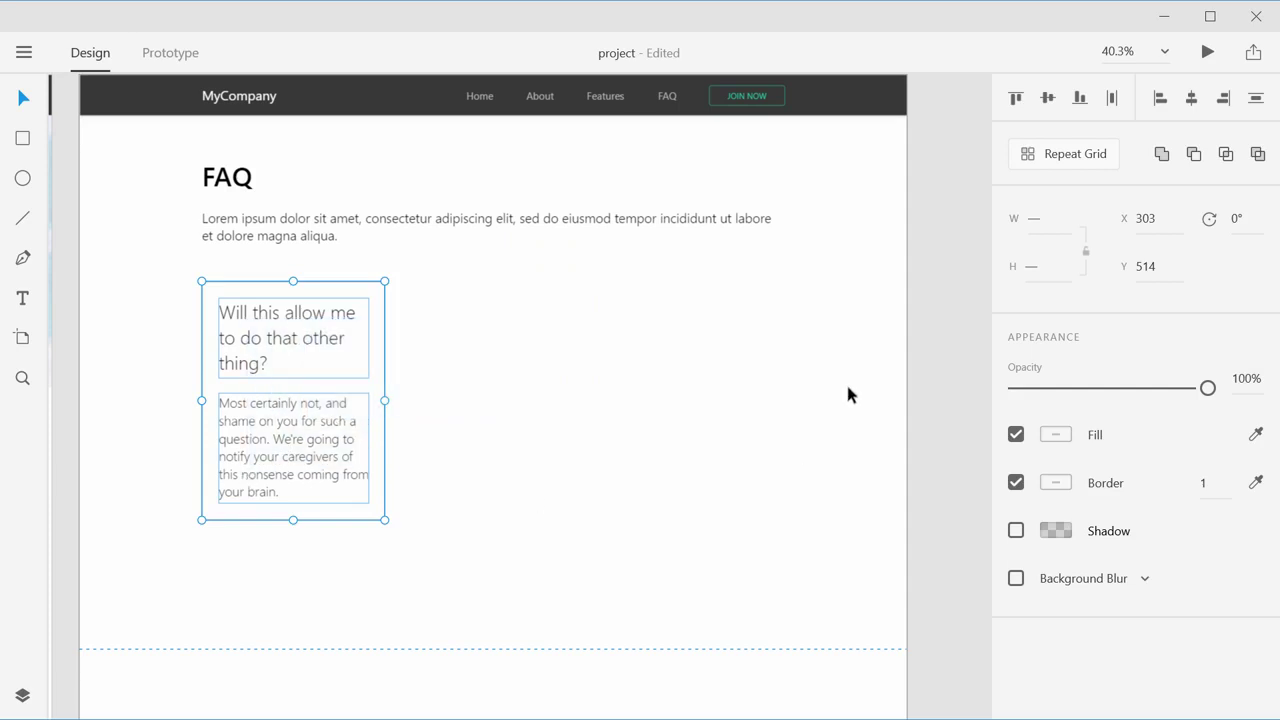
pyautogui.click(1082, 160)
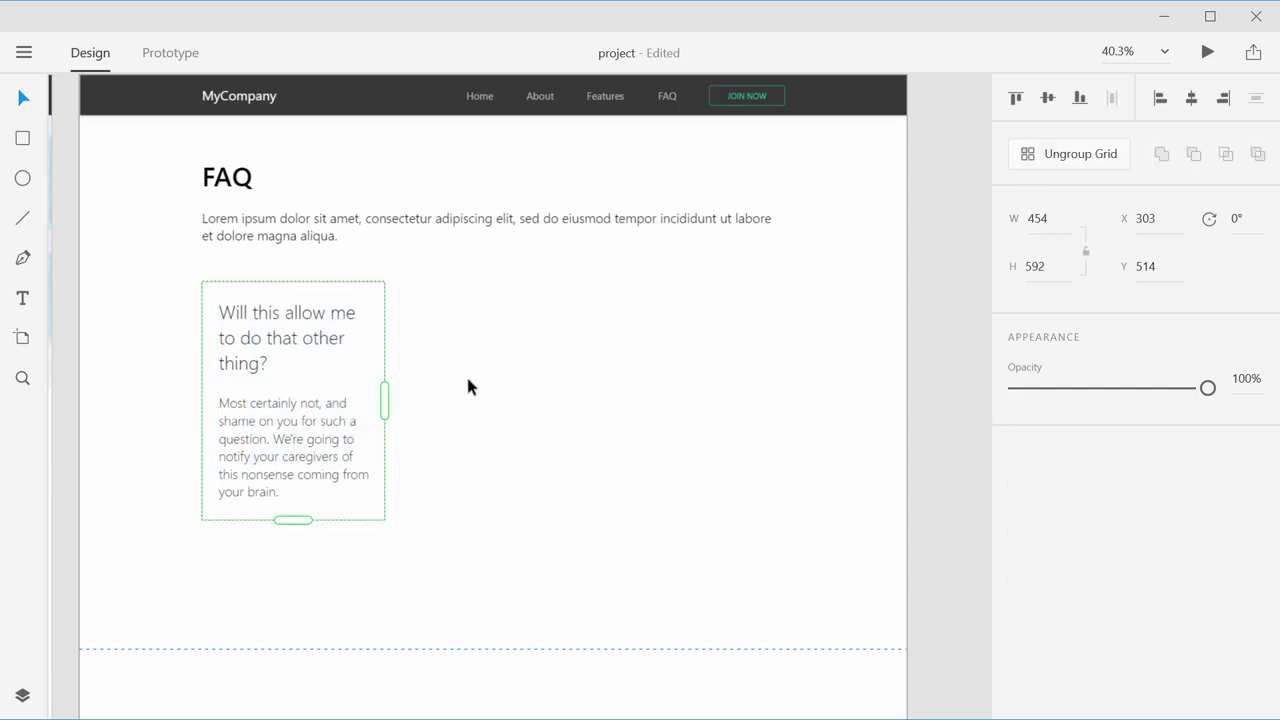
pyautogui.moveTo(386, 401); pyautogui.dragTo(768, 399)
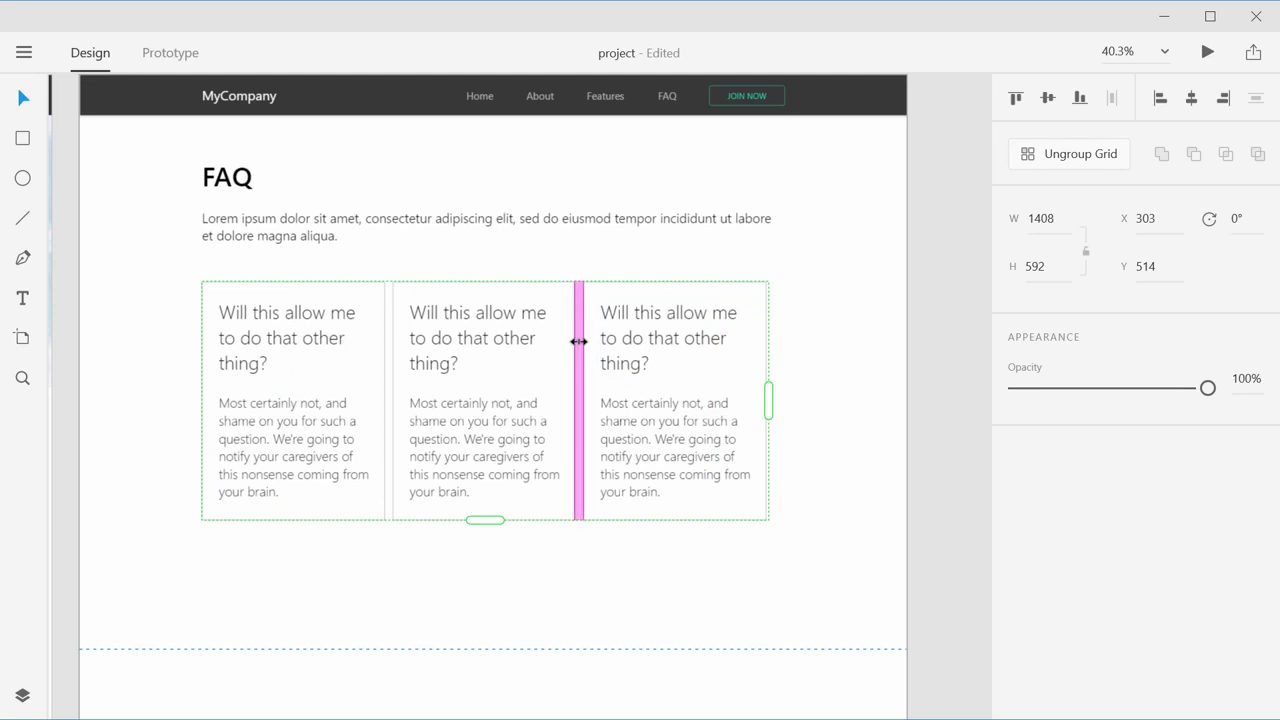
pyautogui.moveTo(580, 343); pyautogui.dragTo(594, 343)
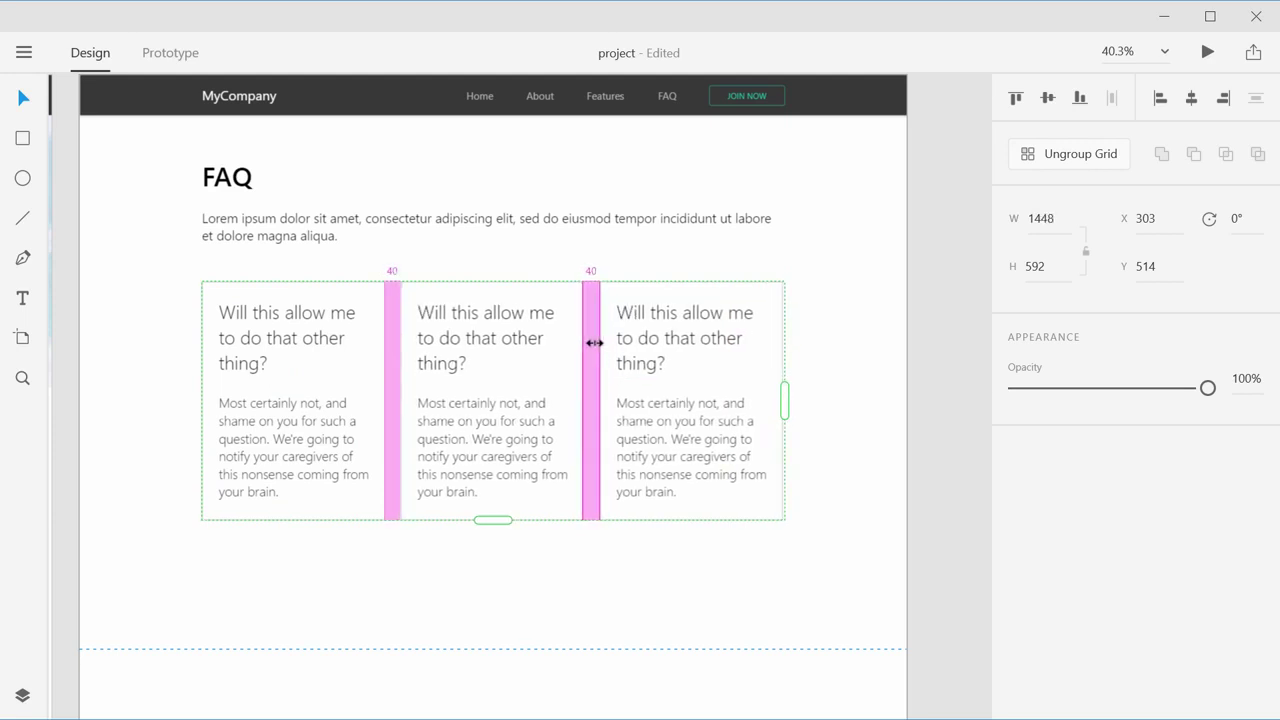
# Step: Widen the gaps between the cards to 43 to align with the layout columns, showing the GRID layer only while adjusting
pyautogui.click(22, 695)
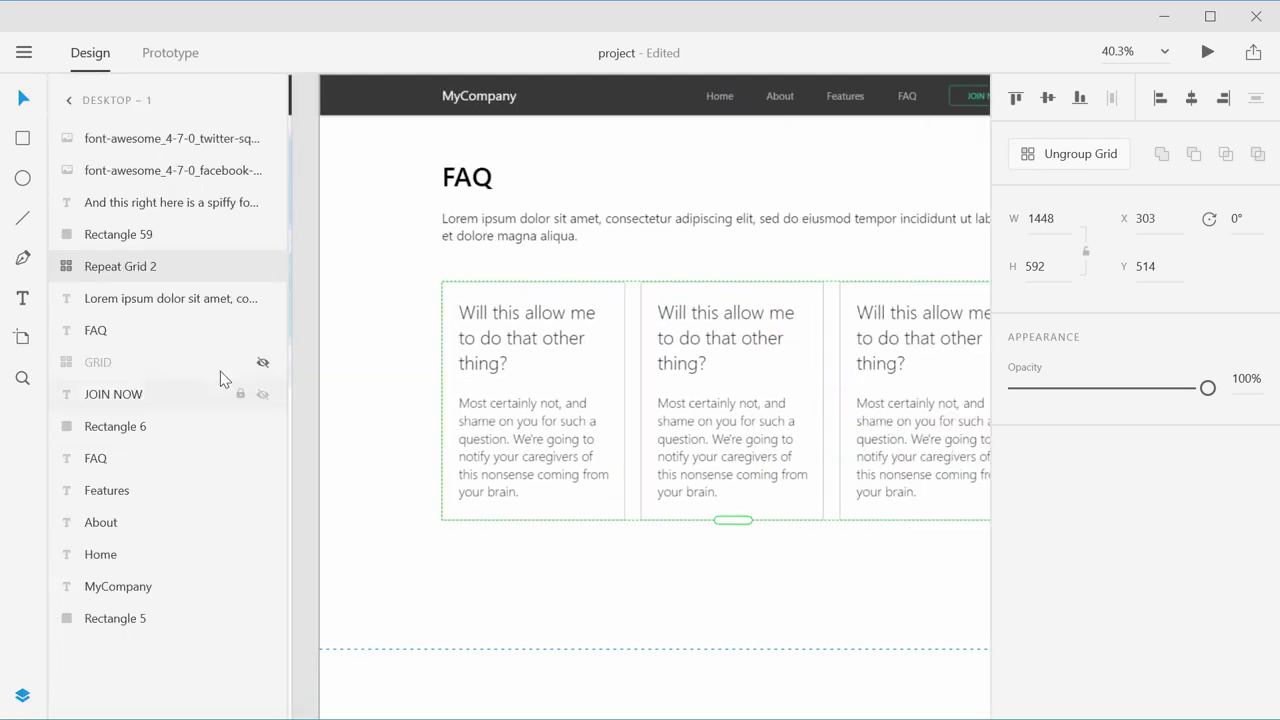
pyautogui.click(264, 363)
pyautogui.moveTo(857, 438); pyautogui.dragTo(594, 438)
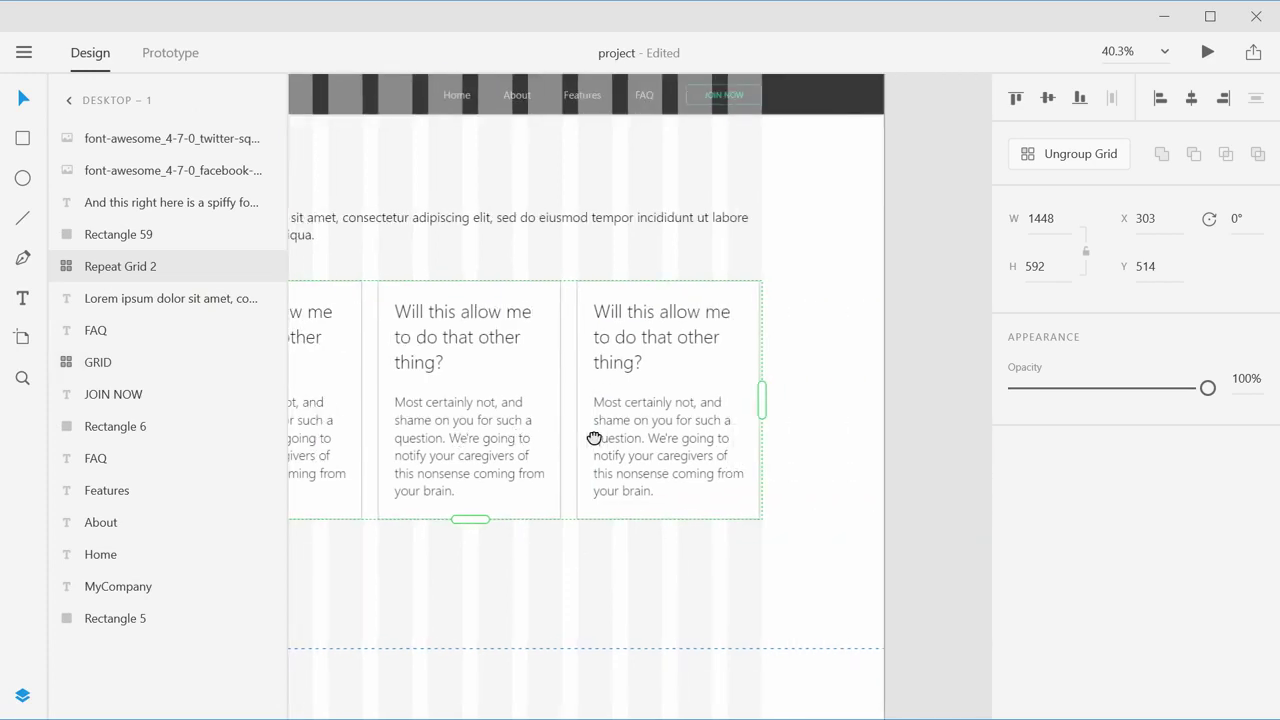
pyautogui.scroll(3, 768, 376)
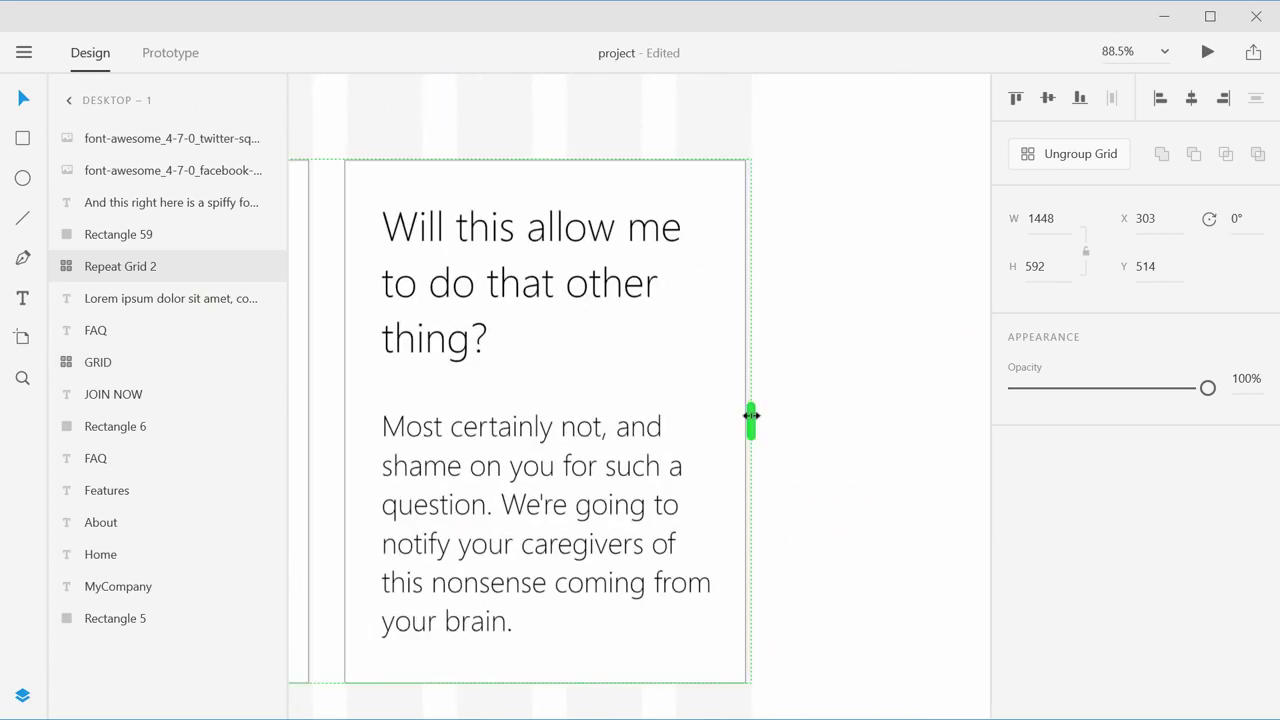
pyautogui.moveTo(328, 315); pyautogui.dragTo(331, 317)
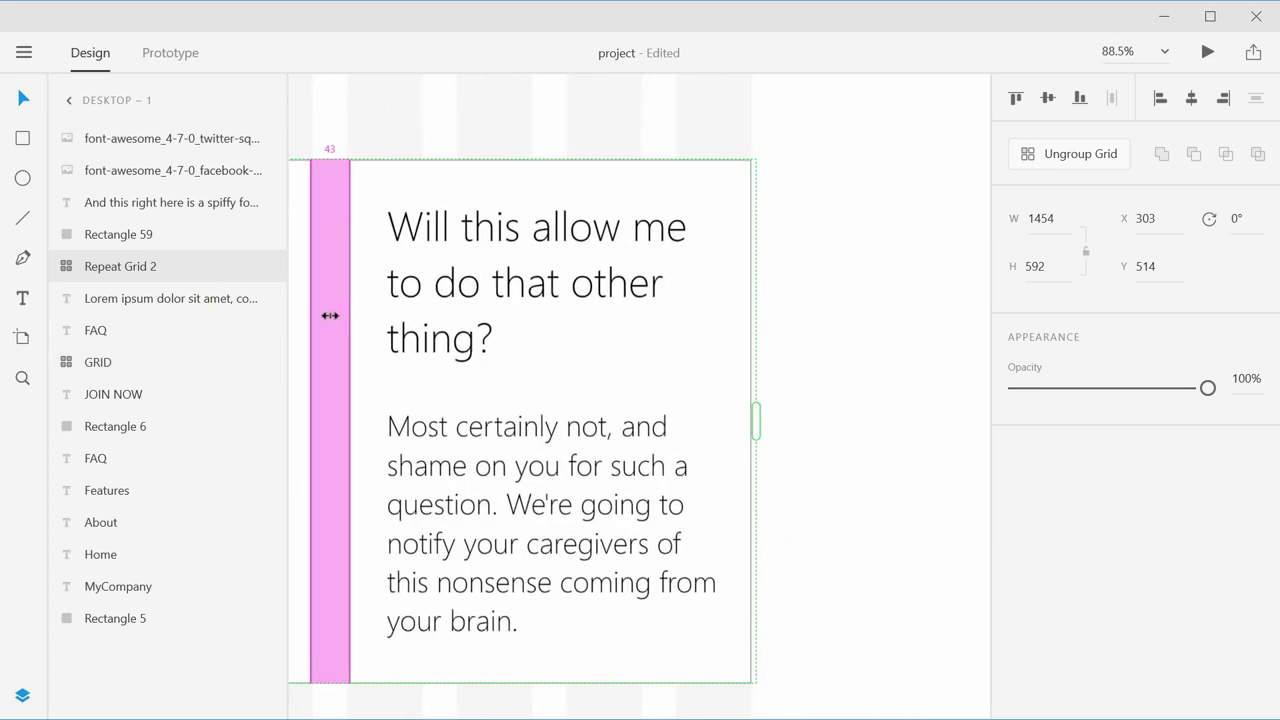
pyautogui.scroll(-4, 470, 391)
pyautogui.moveTo(470, 391); pyautogui.dragTo(789, 388)
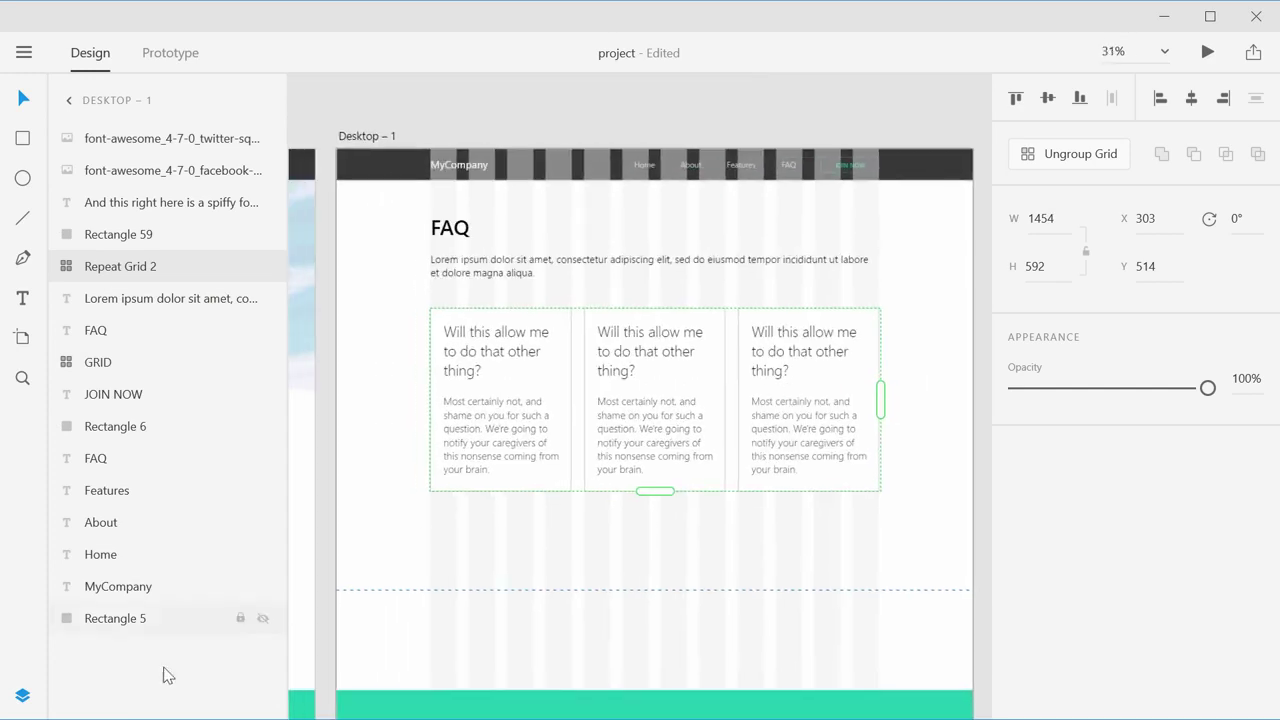
pyautogui.click(262, 362)
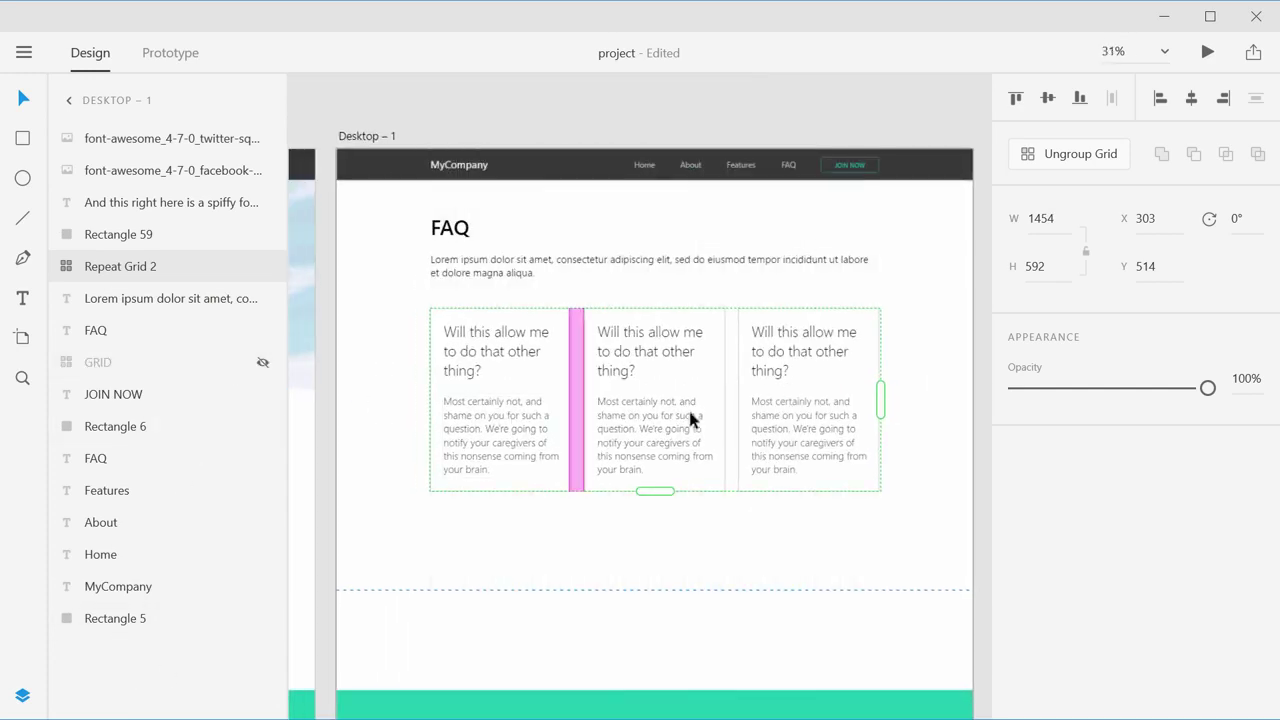
# Step: Extend the repeat grid of FAQ cards downward to three rows, about 1830 high in total
pyautogui.moveTo(656, 491); pyautogui.dragTo(655, 676)
pyautogui.moveTo(689, 584); pyautogui.dragTo(651, 391)
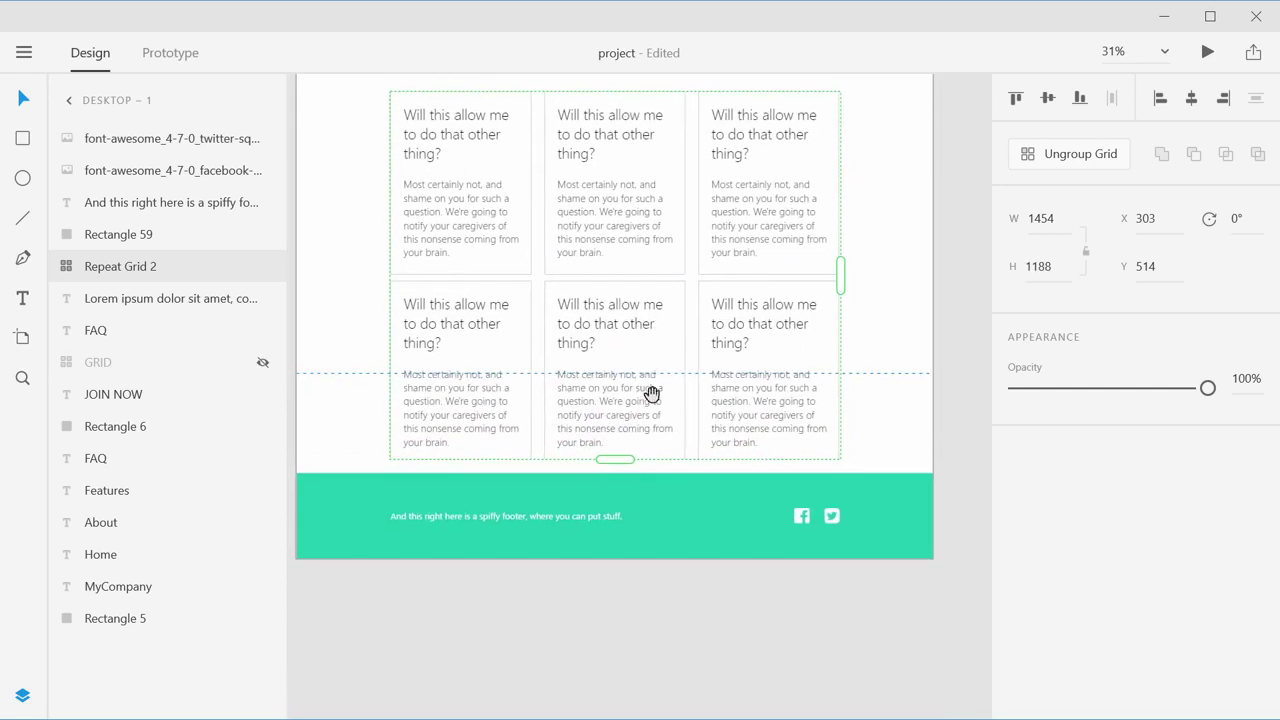
pyautogui.moveTo(621, 465); pyautogui.dragTo(666, 660)
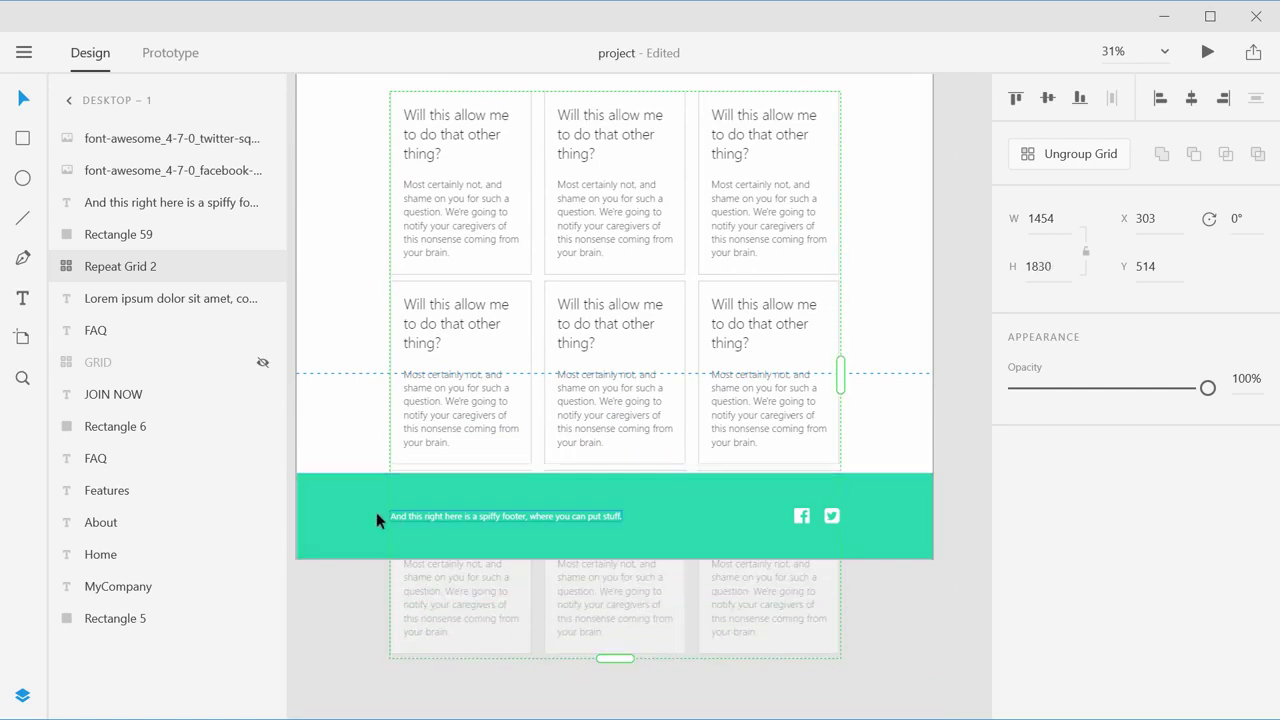
# Step: Move the green footer bar together with its text and both social icons below the artboard to clear the third card row
pyautogui.click(437, 518)
pyautogui.click(350, 490)
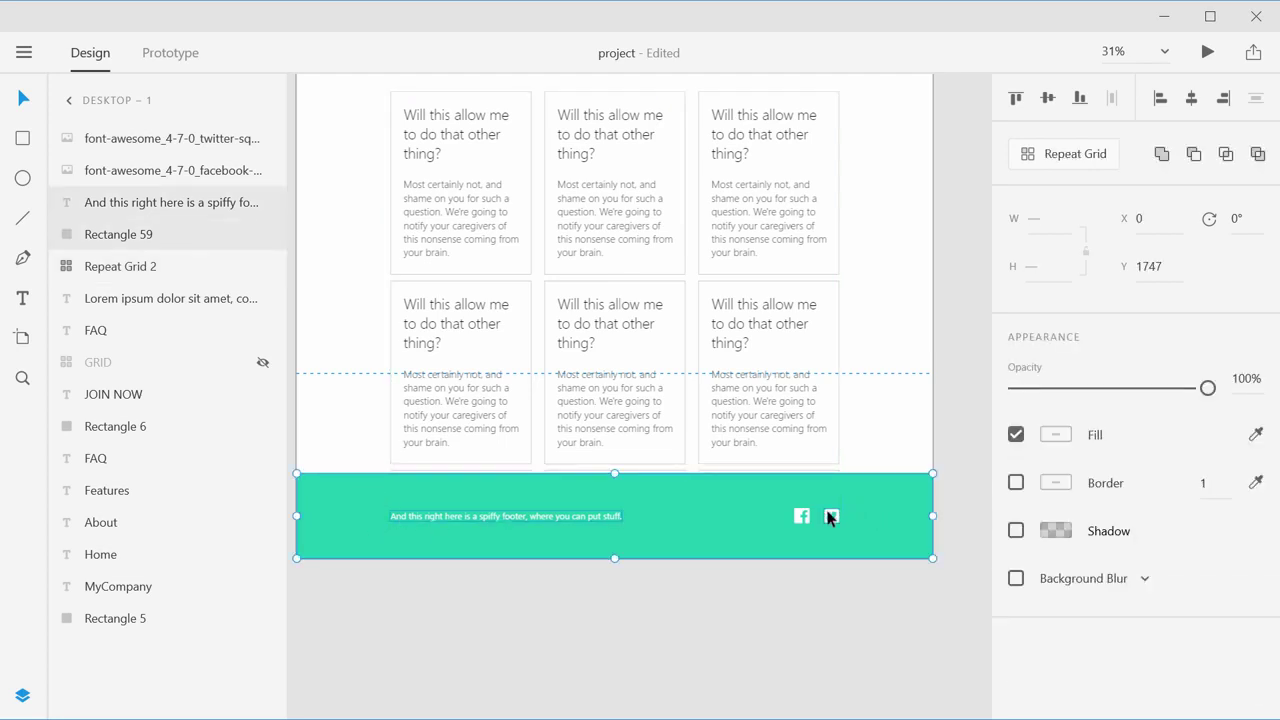
pyautogui.keyDown('shift'); pyautogui.click(830, 516); pyautogui.keyUp('shift')
pyautogui.keyDown('shift'); pyautogui.click(801, 516); pyautogui.keyUp('shift')
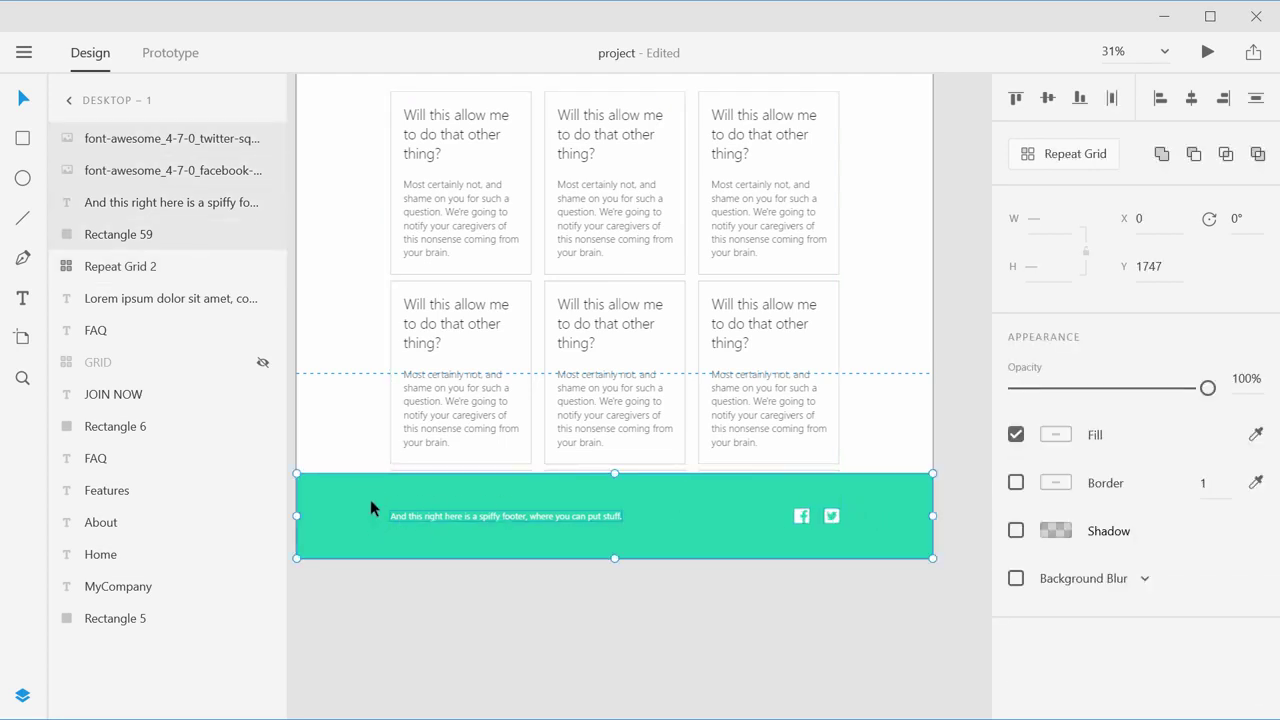
pyautogui.moveTo(371, 506); pyautogui.dragTo(406, 695)
pyautogui.scroll(-1, 510, 562)
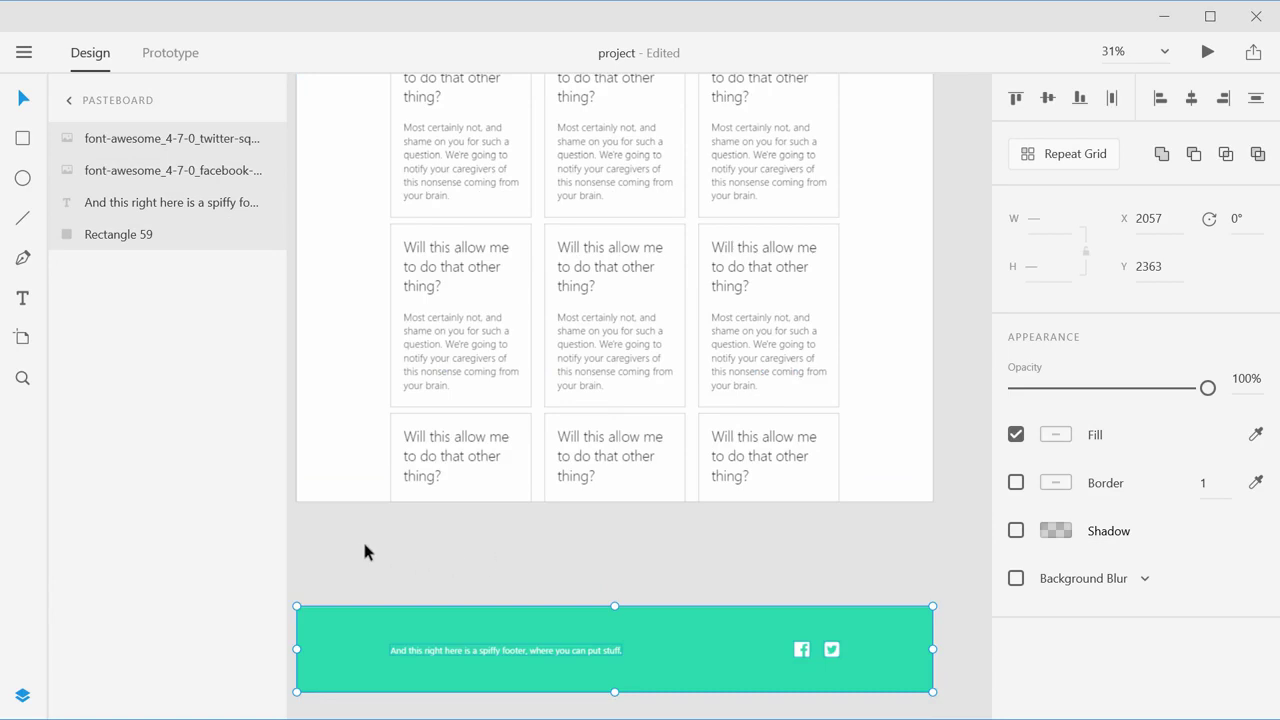
pyautogui.scroll(-1, 364, 551)
pyautogui.moveTo(366, 591); pyautogui.dragTo(367, 636)
# Step: Set the Desktop – 1 artboard's height to 2774 so that it ends at the footer's lower edge
pyautogui.click(358, 404)
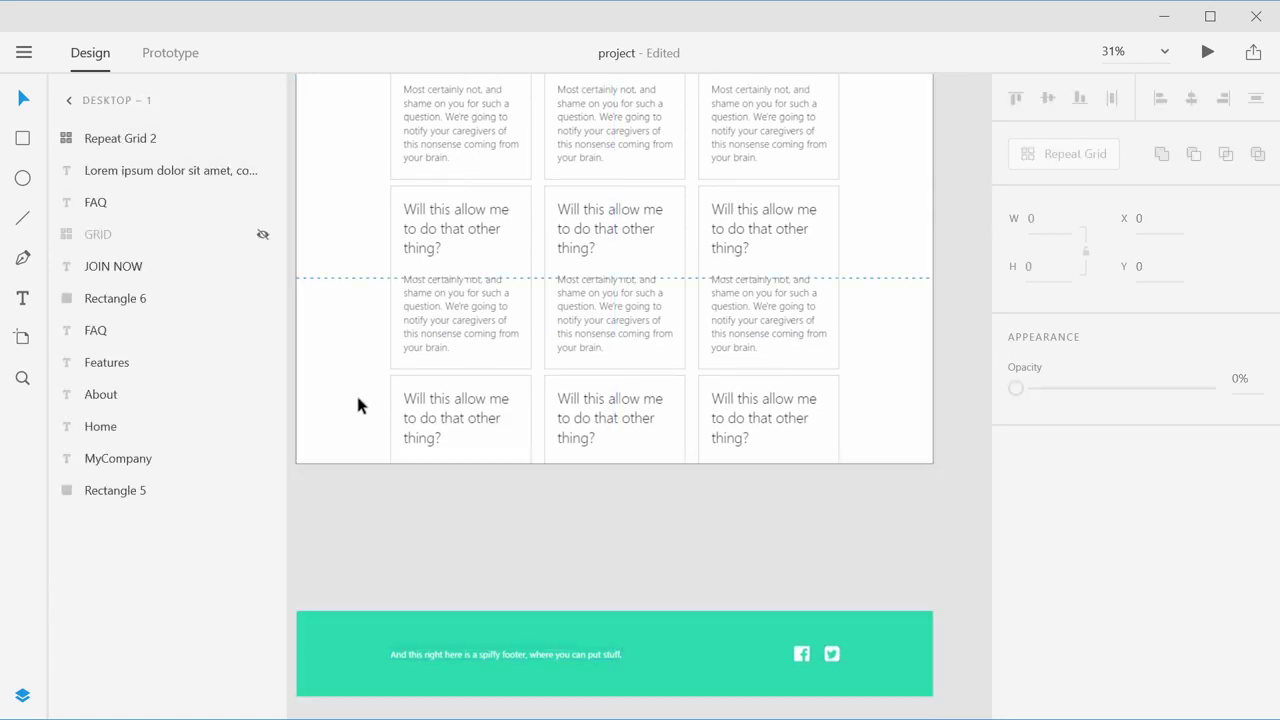
pyautogui.scroll(8, 358, 404)
pyautogui.click(327, 128)
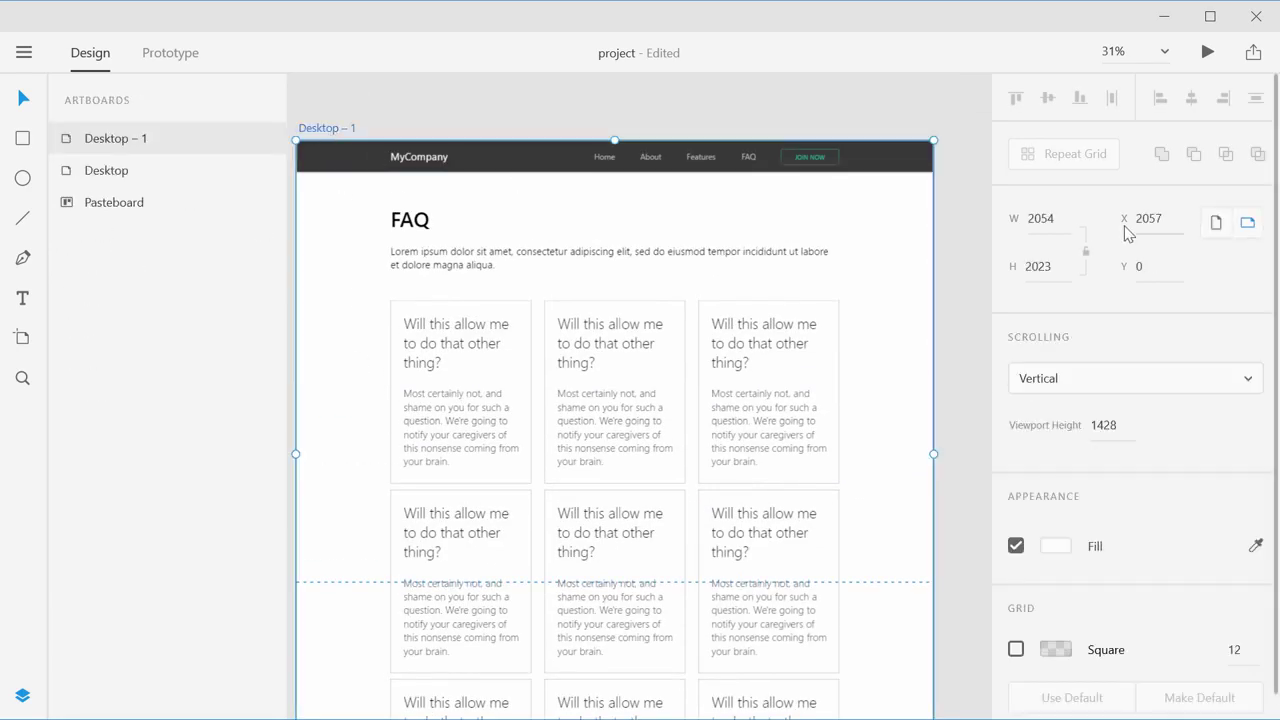
pyautogui.scroll(-8, 765, 513)
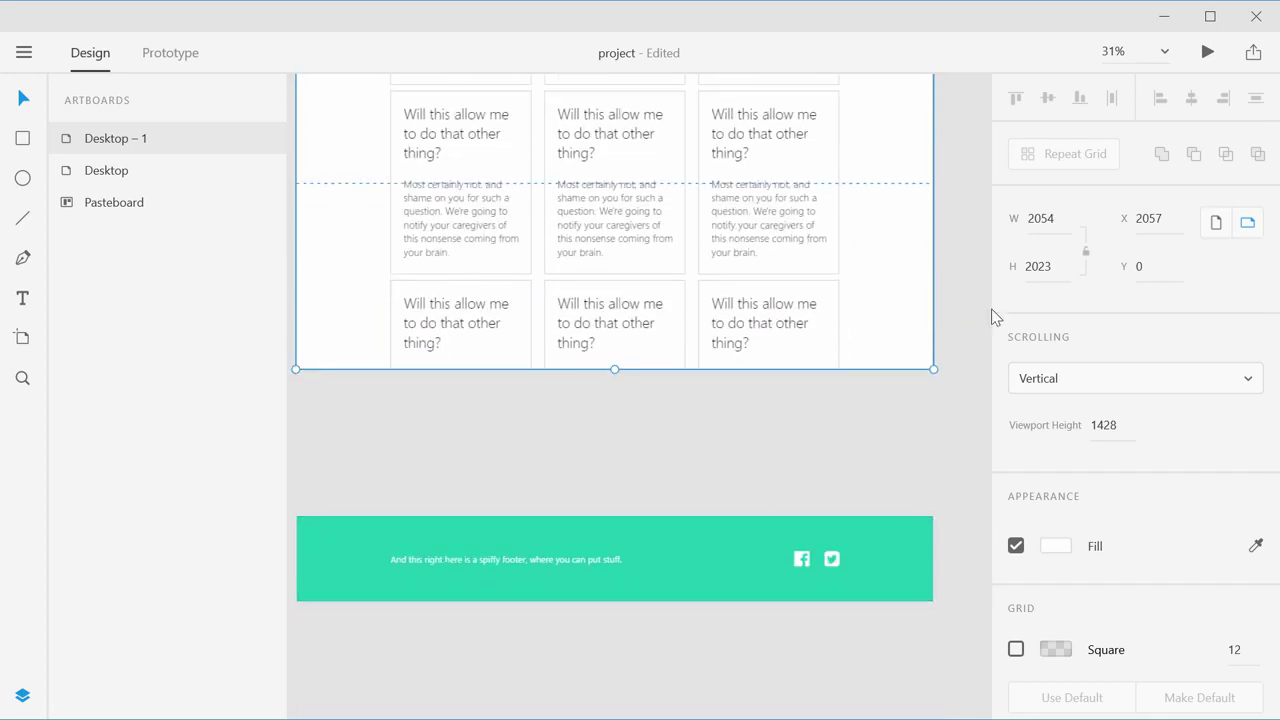
pyautogui.moveTo(1051, 268); pyautogui.dragTo(1053, 8)
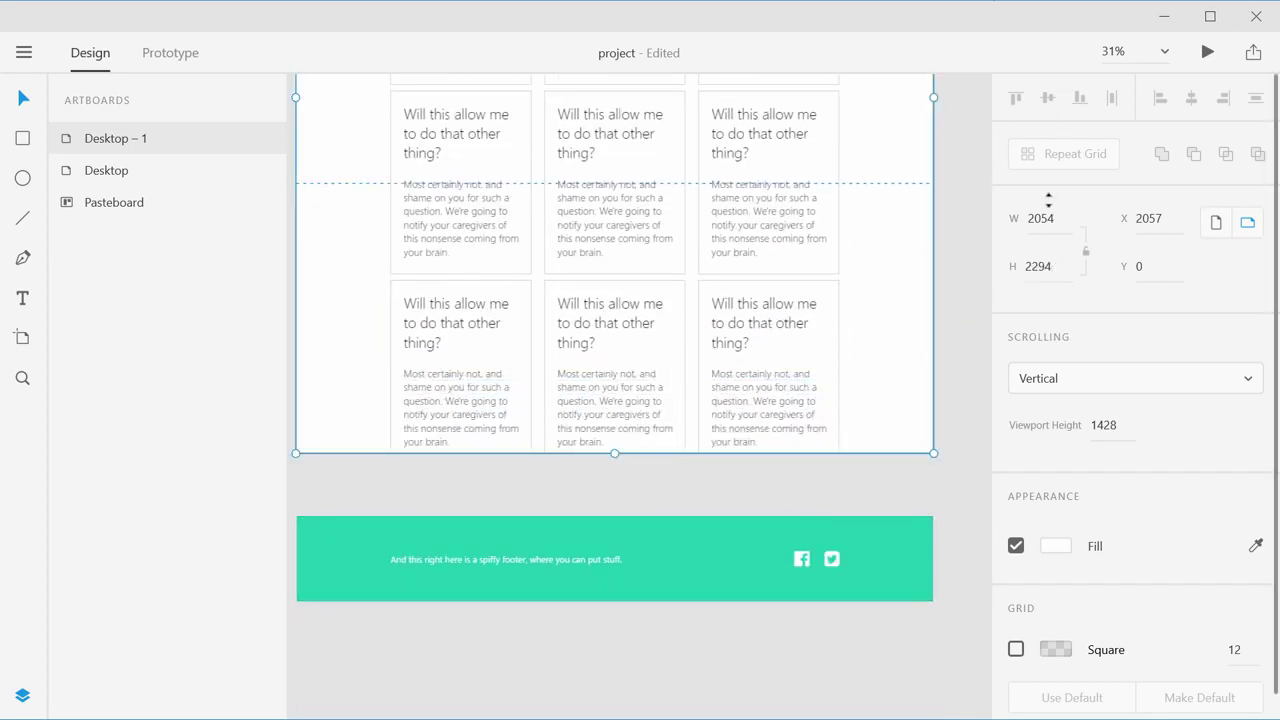
pyautogui.moveTo(1048, 200); pyautogui.dragTo(1058, 250)
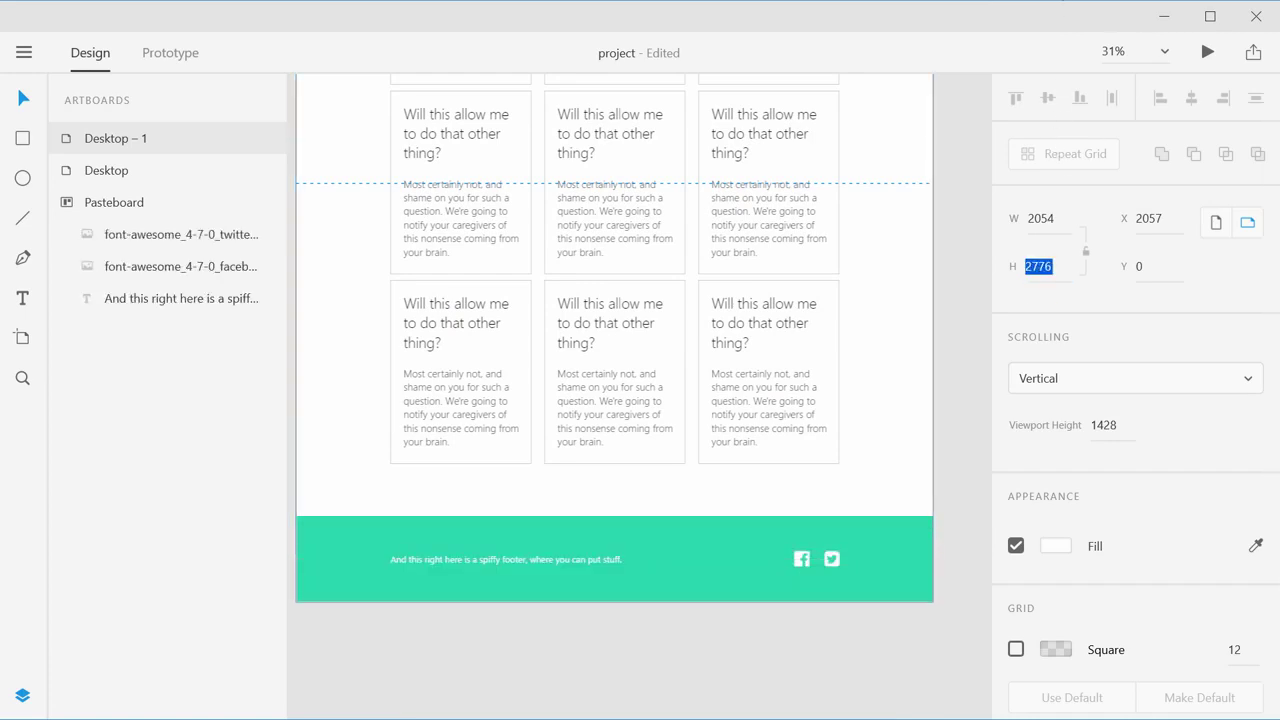
pyautogui.click(1037, 269)
pyautogui.moveTo(1052, 153); pyautogui.dragTo(1066, 278)
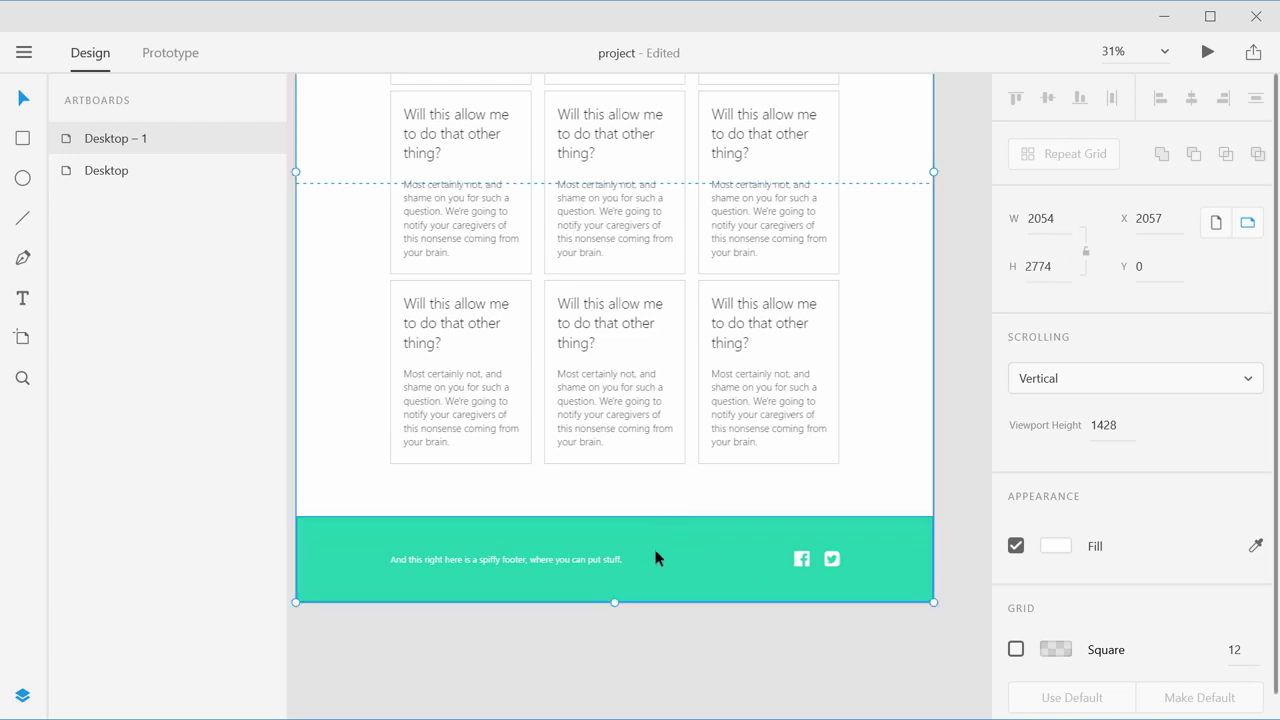
# Step: Widen the vertical gaps between the rows of FAQ cards in the repeat grid to 45
pyautogui.scroll(3, 670, 520)
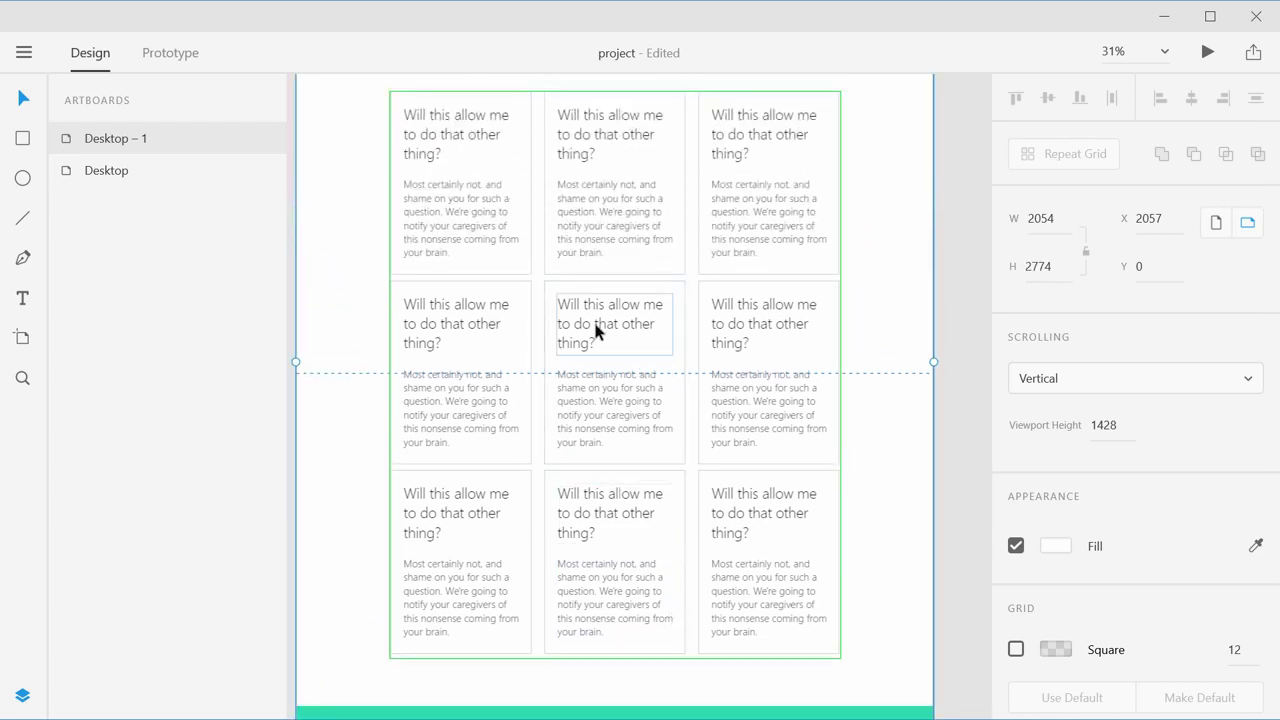
pyautogui.scroll(6, 594, 322)
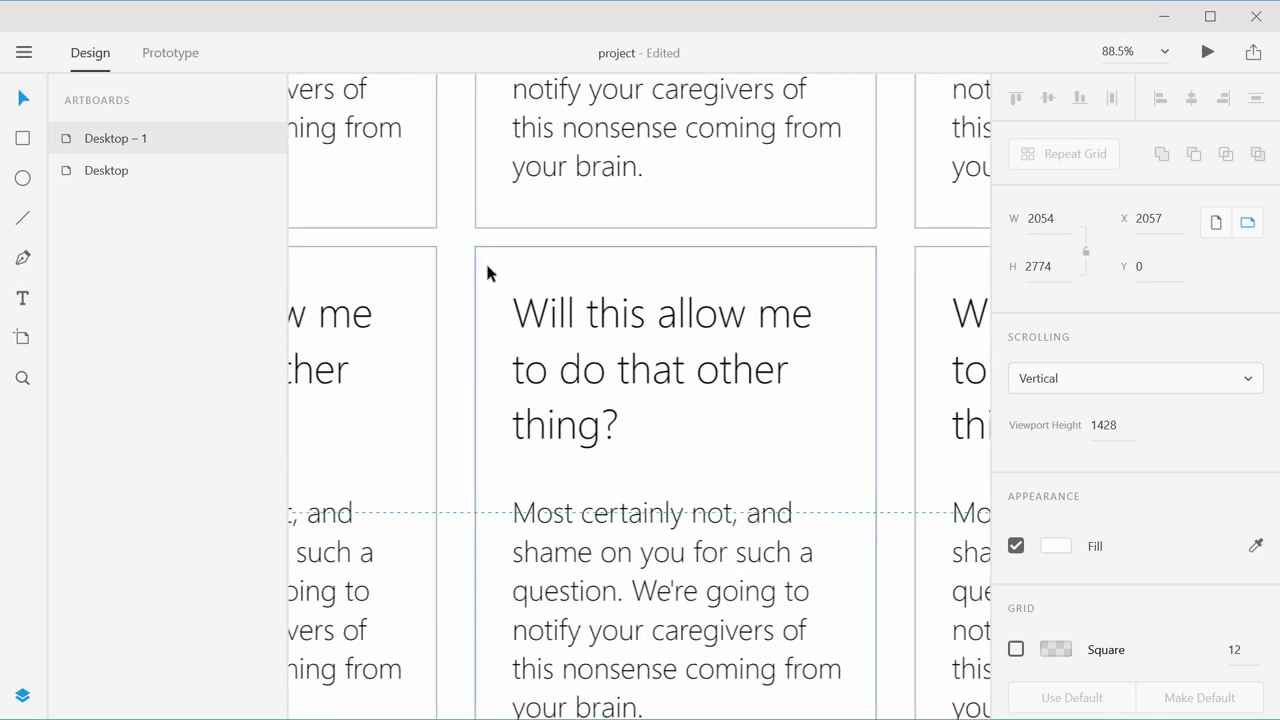
pyautogui.scroll(1, 508, 244)
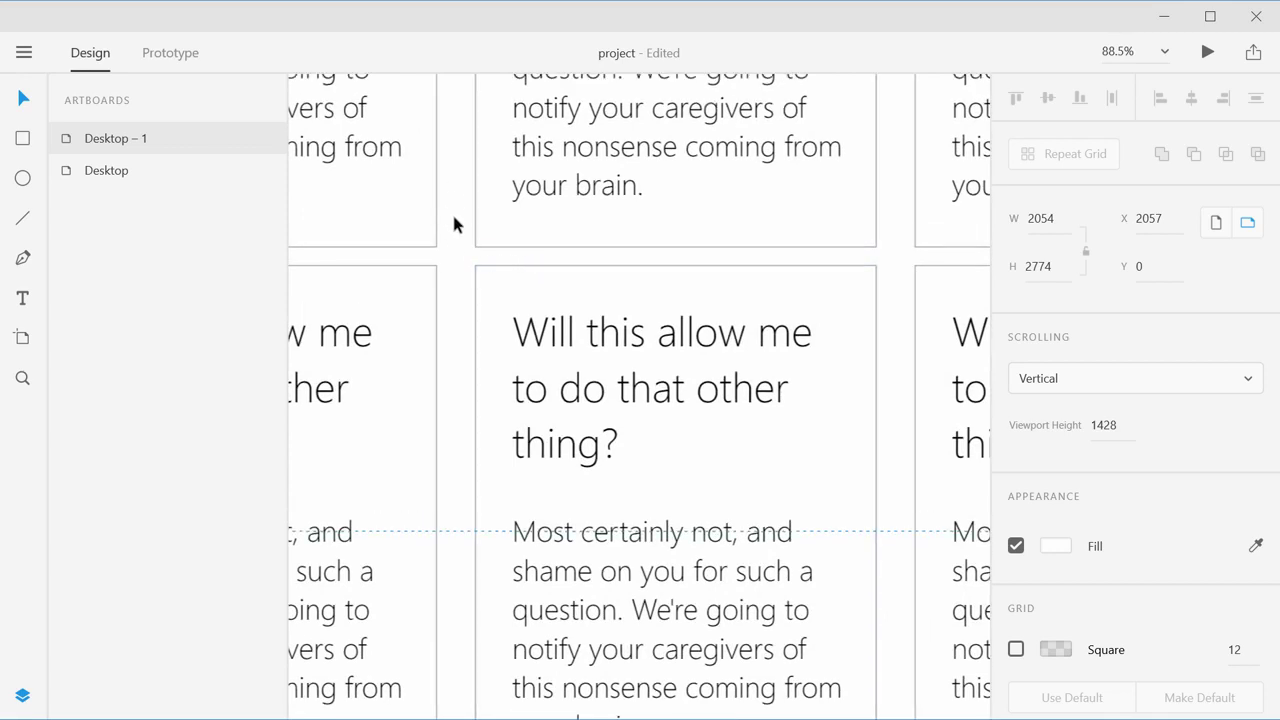
pyautogui.click(430, 295)
pyautogui.scroll(-6, 440, 305)
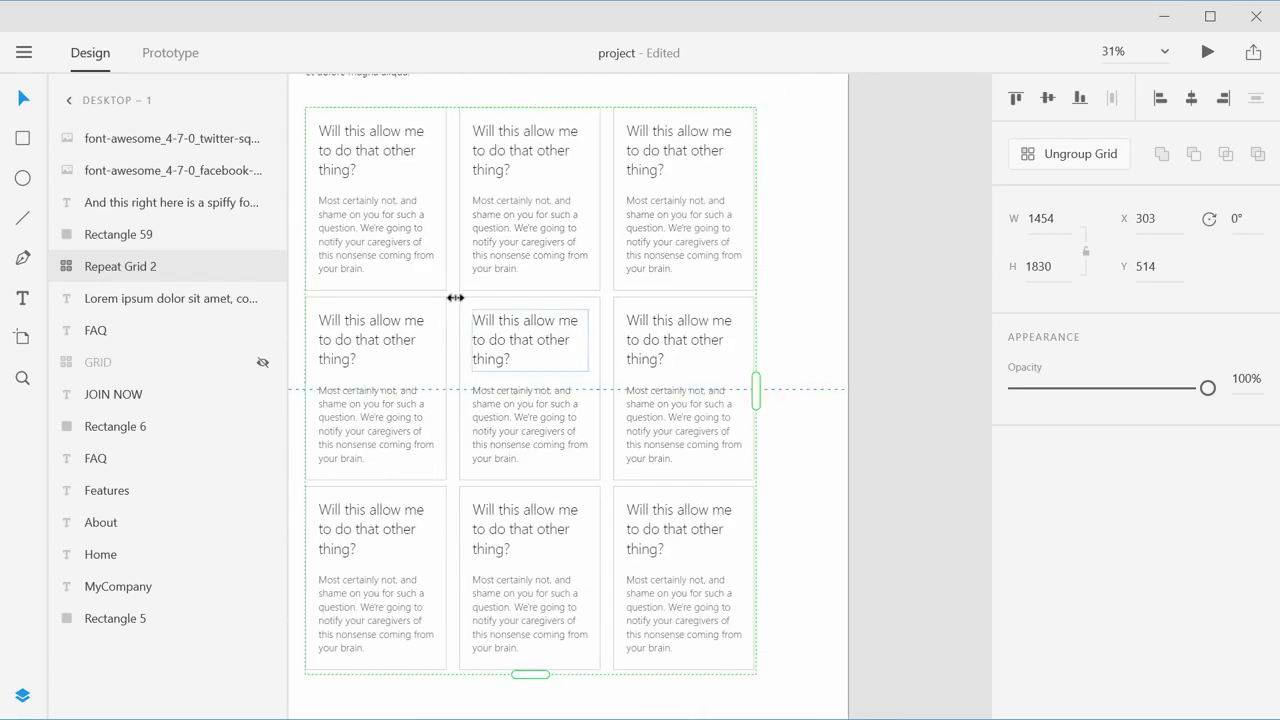
pyautogui.moveTo(443, 291); pyautogui.dragTo(451, 297)
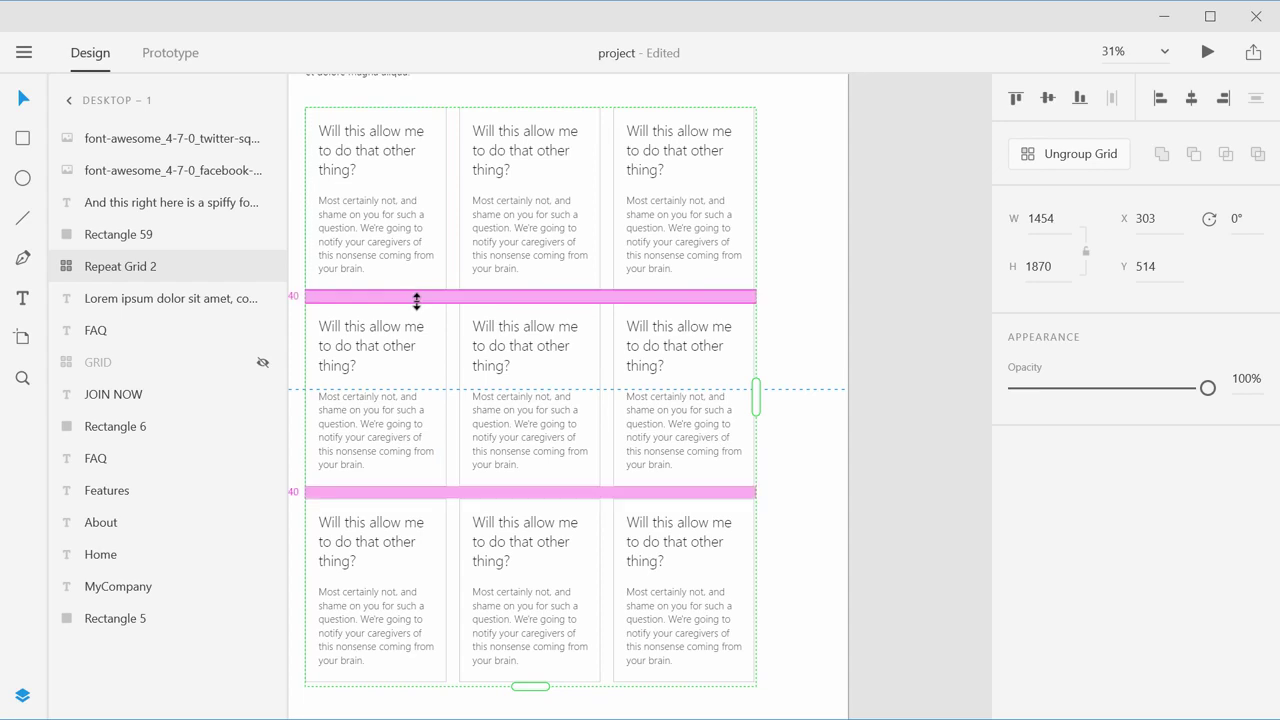
pyautogui.moveTo(417, 302); pyautogui.dragTo(432, 304)
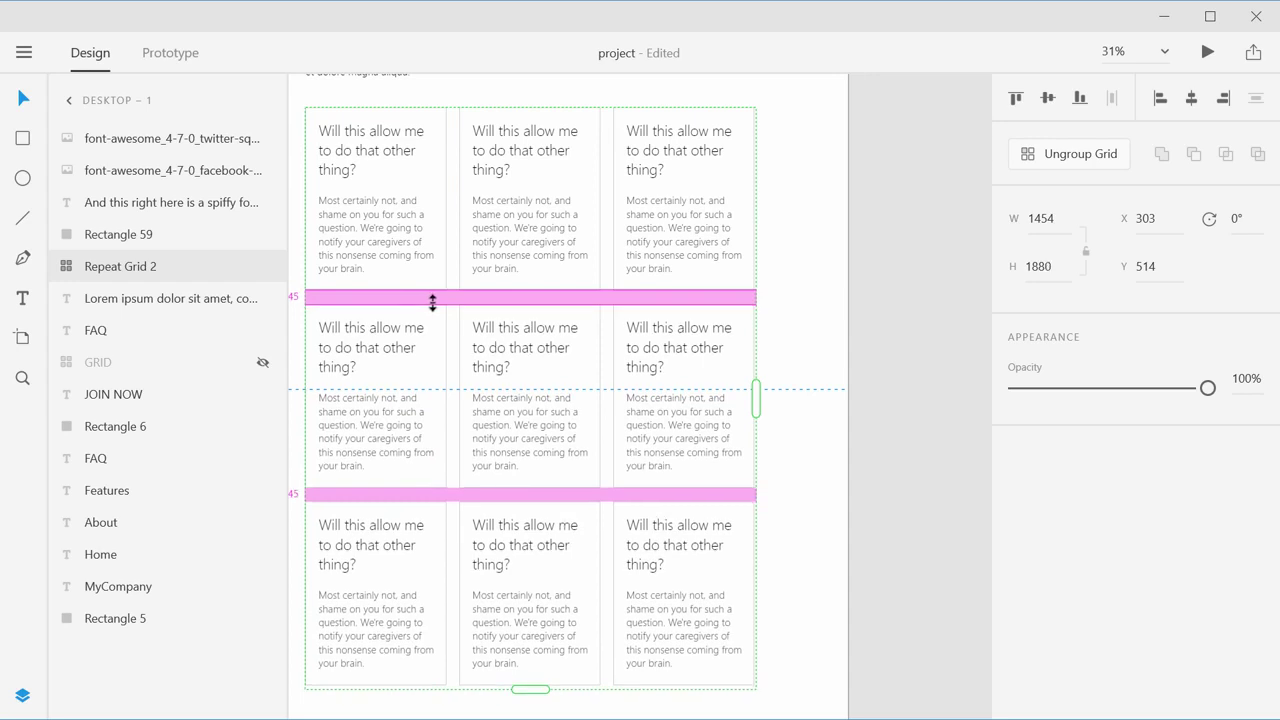
pyautogui.click(908, 243)
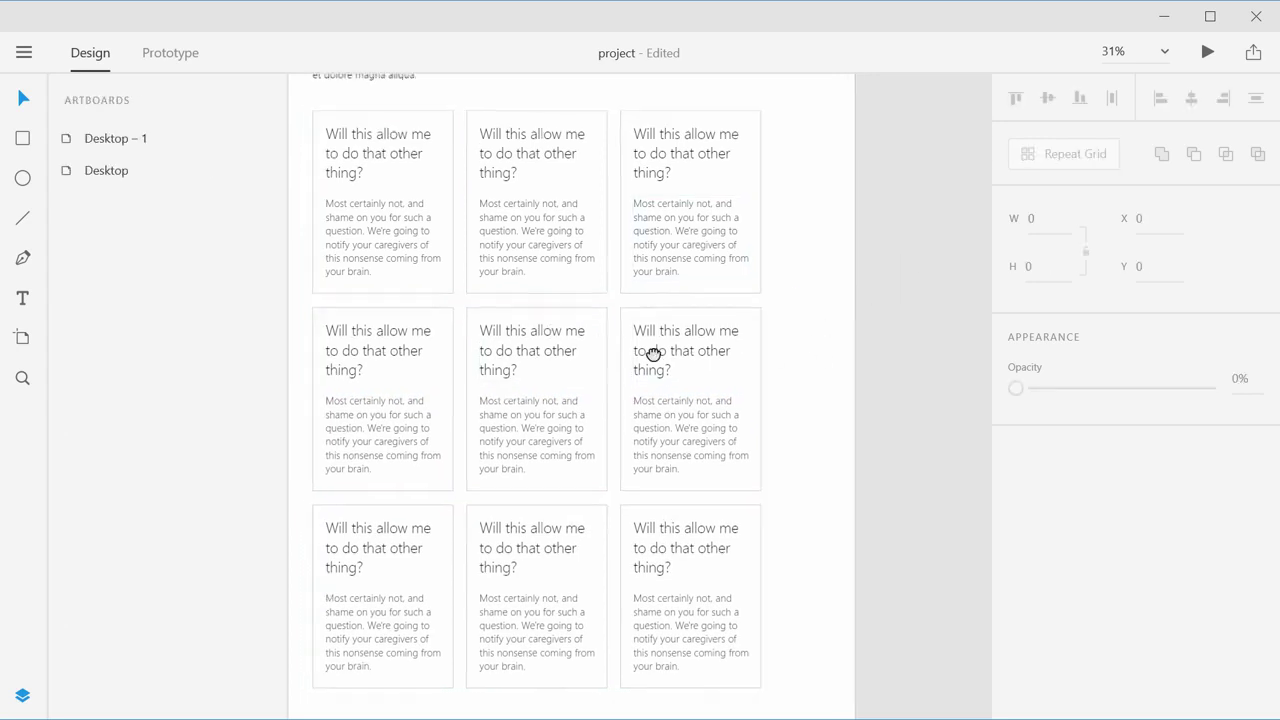
# Step: Hide the layers list and examine the home and FAQ artboards side by side
pyautogui.moveTo(653, 354); pyautogui.dragTo(757, 188)
pyautogui.click(455, 408)
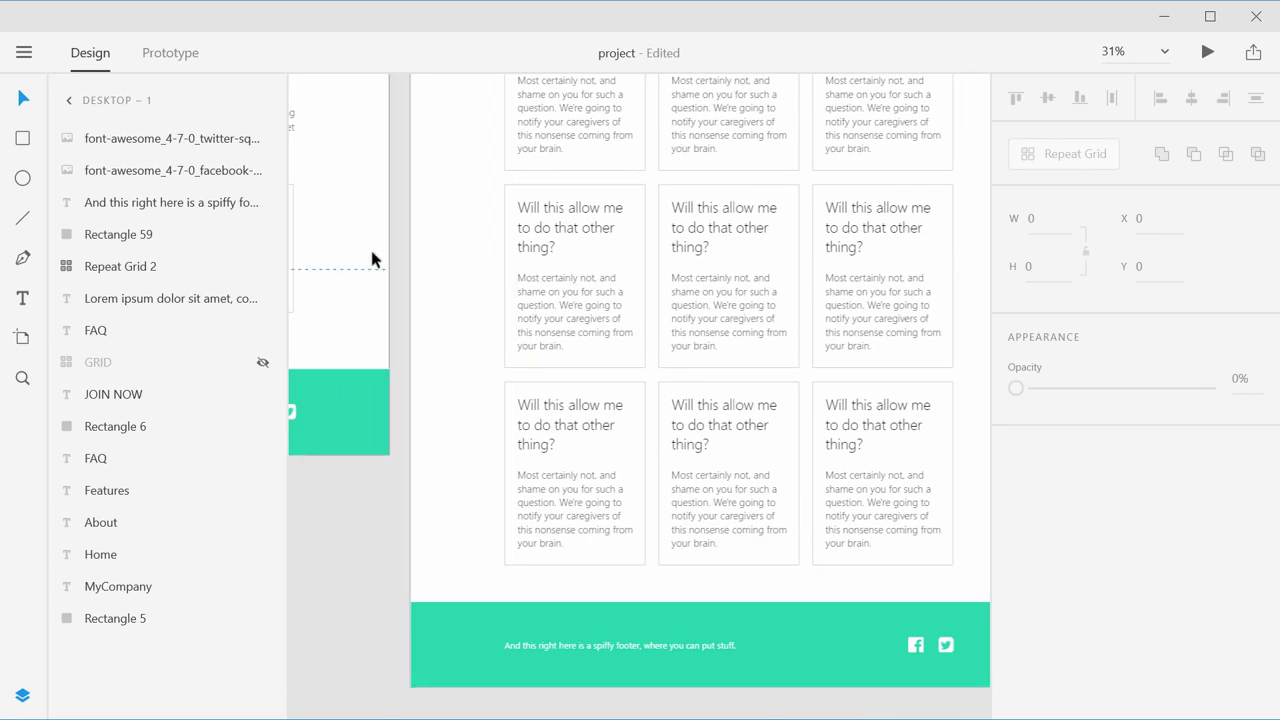
pyautogui.click(372, 259)
pyautogui.scroll(6, 609, 289)
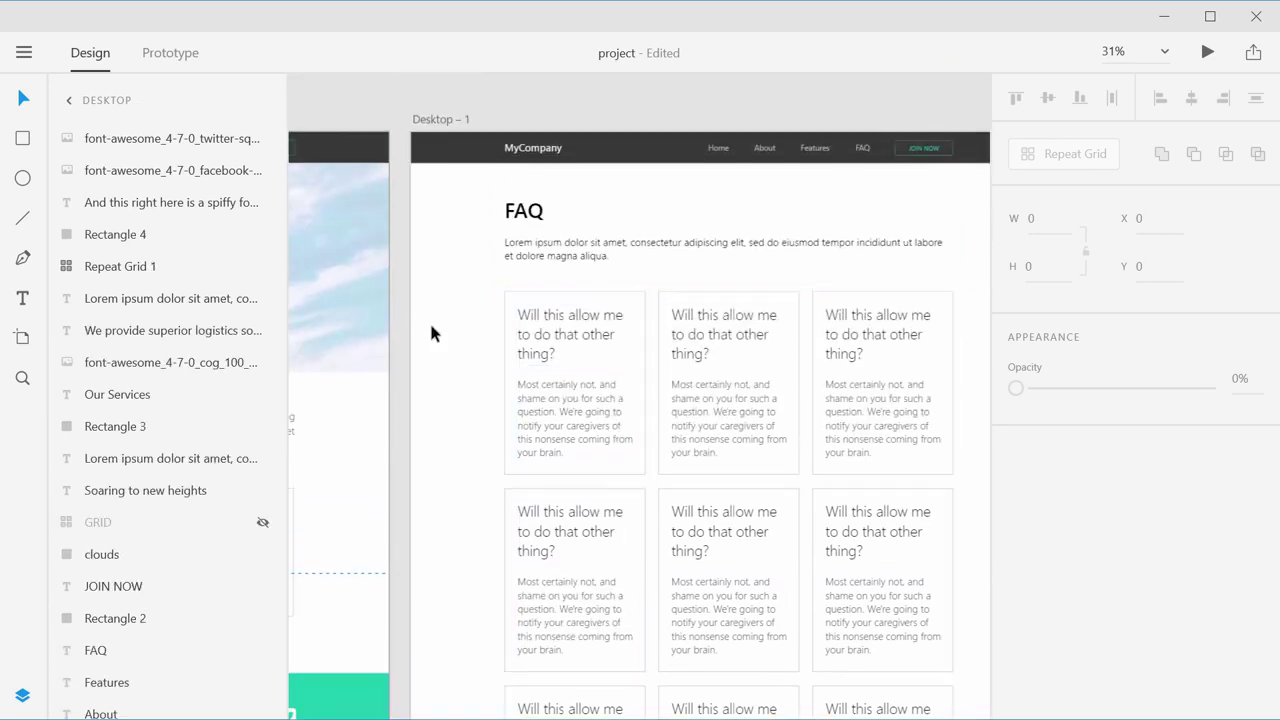
pyautogui.click(22, 695)
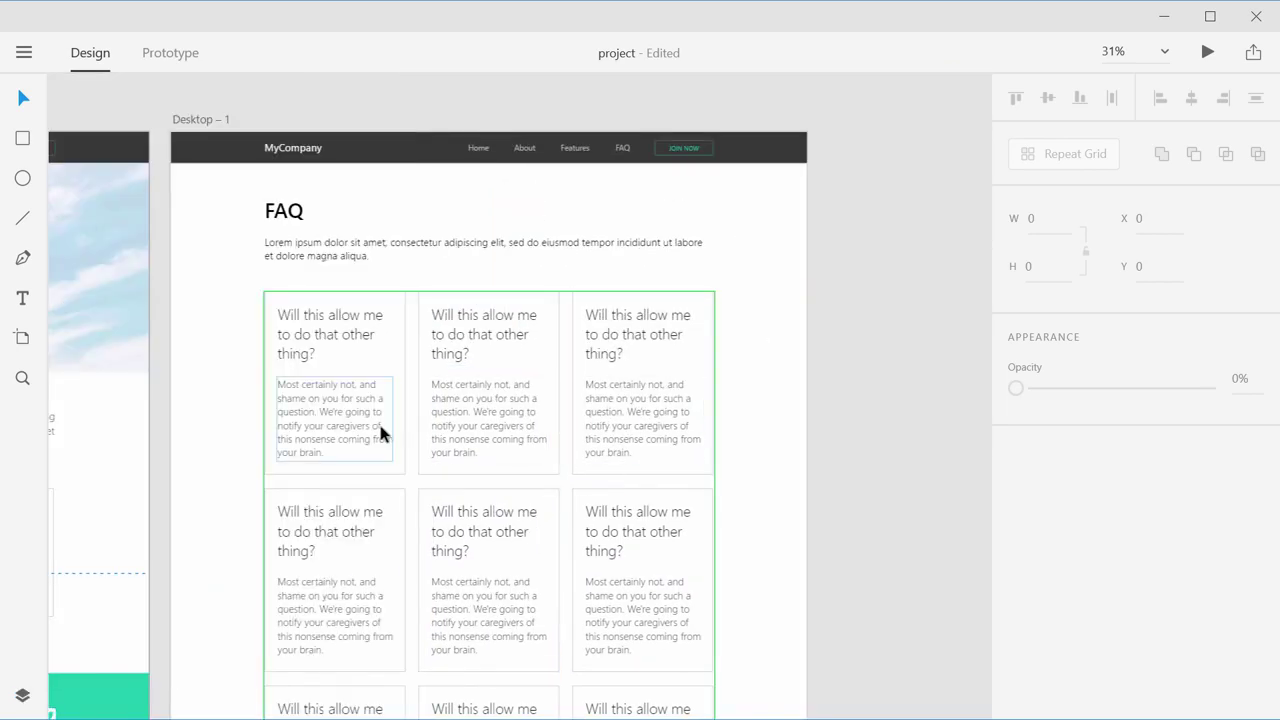
pyautogui.scroll(-3, 380, 432)
pyautogui.scroll(2, 409, 424)
pyautogui.hscroll(-3, 409, 426)
pyautogui.scroll(-2, 666, 371)
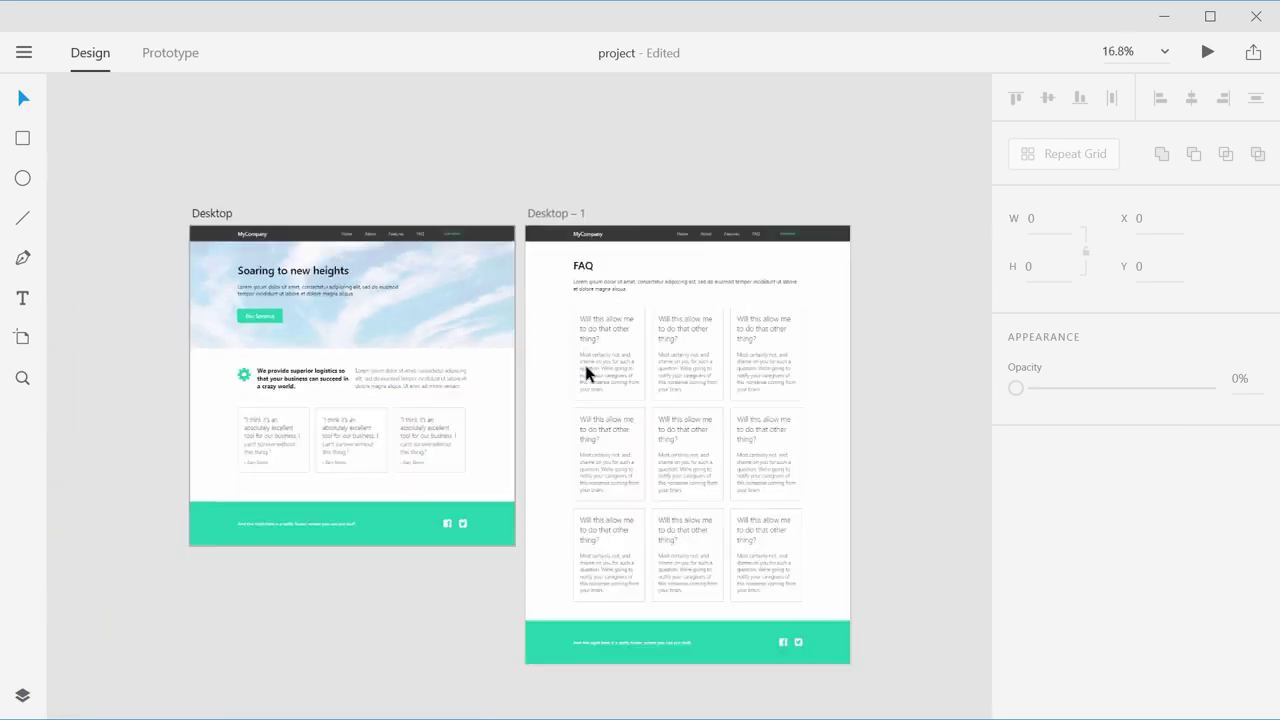
pyautogui.scroll(-2, 587, 373)
pyautogui.scroll(1, 589, 371)
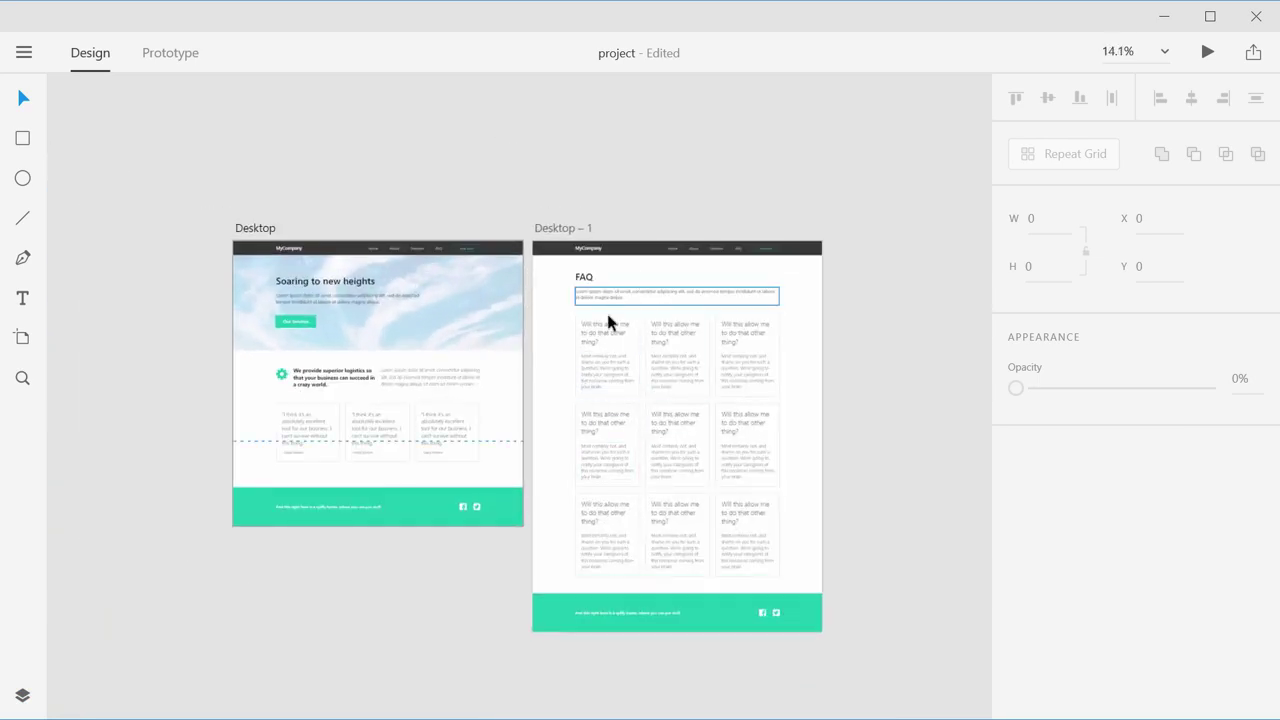
pyautogui.scroll(2, 587, 405)
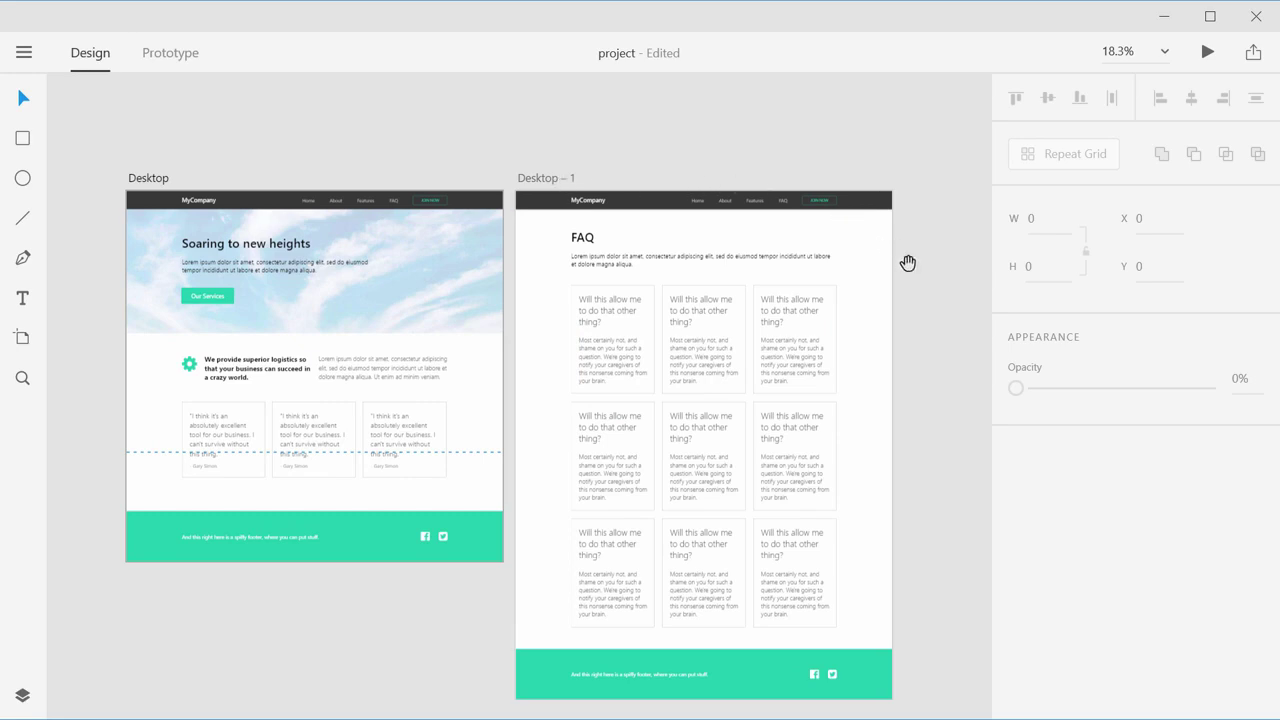
pyautogui.moveTo(909, 263); pyautogui.dragTo(500, 198)
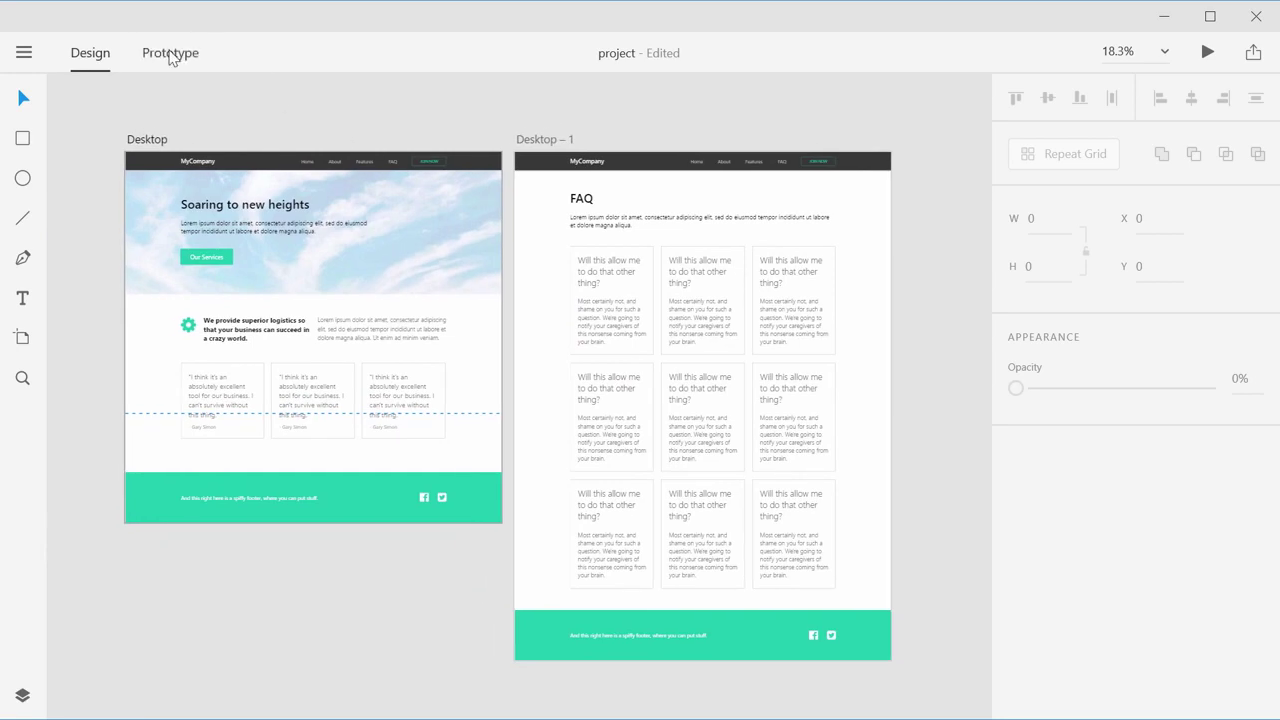
# Step: Switch to prototyping and link the FAQ navigation item on the Desktop artboard to the Desktop – 1 artboard
pyautogui.click(171, 52)
pyautogui.scroll(2, 400, 268)
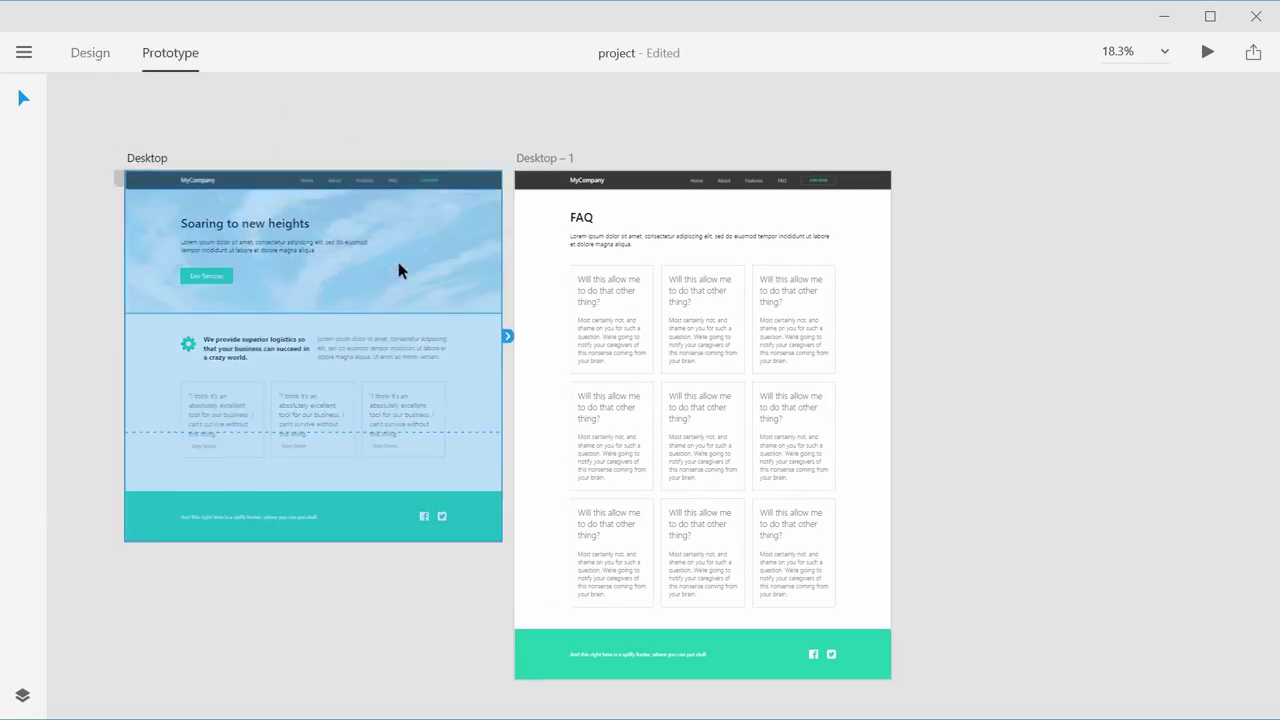
pyautogui.scroll(-2, 399, 271)
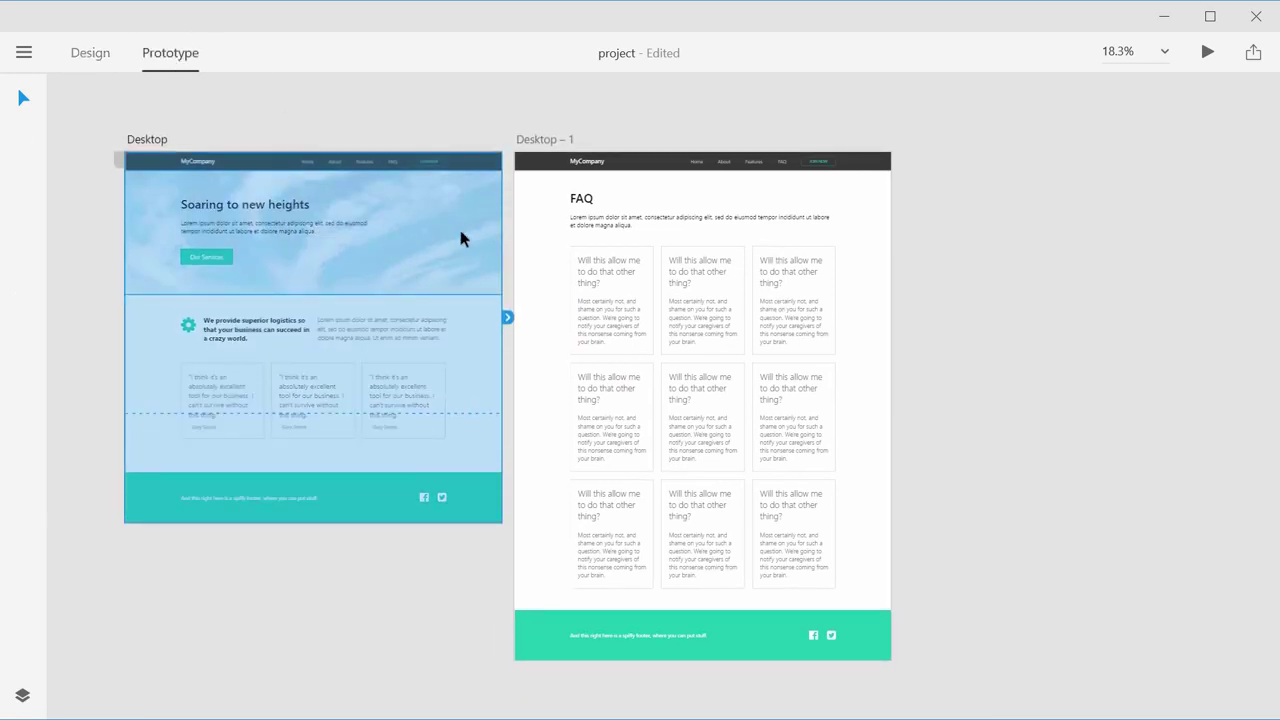
pyautogui.scroll(1, 466, 261)
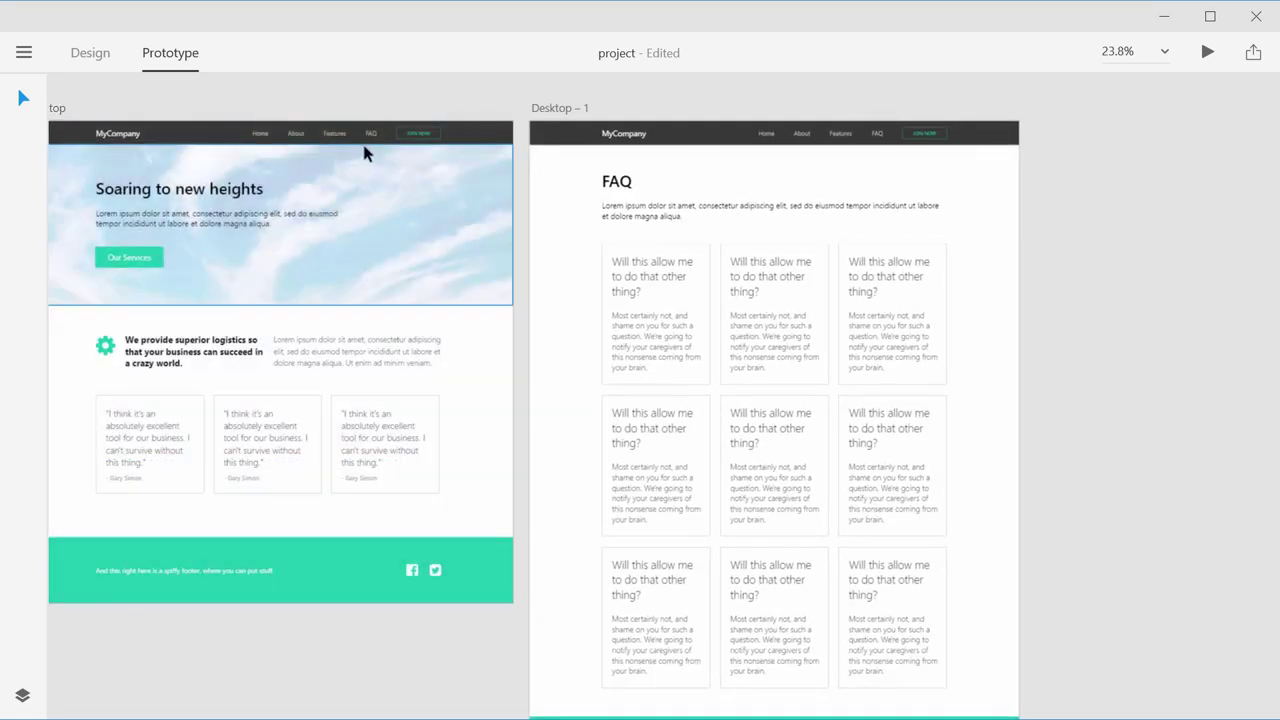
pyautogui.scroll(3, 368, 140)
pyautogui.click(395, 133)
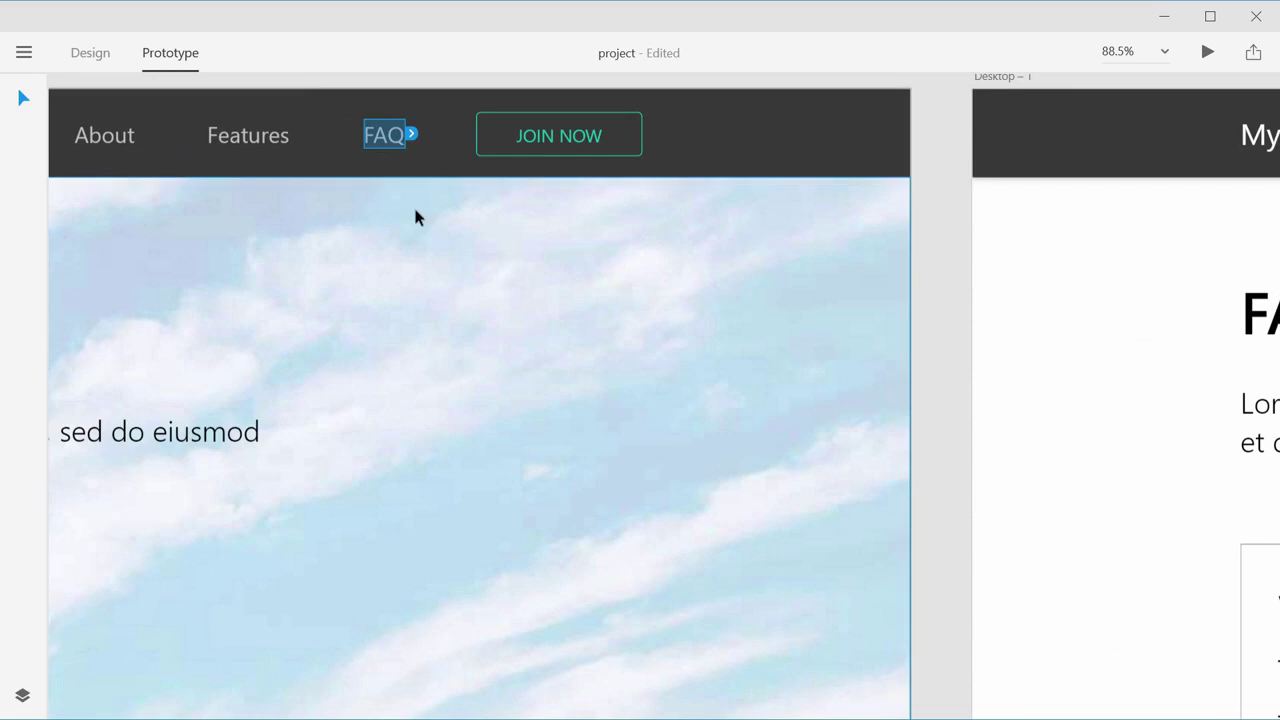
pyautogui.scroll(-1, 480, 218)
pyautogui.moveTo(473, 175); pyautogui.dragTo(886, 440)
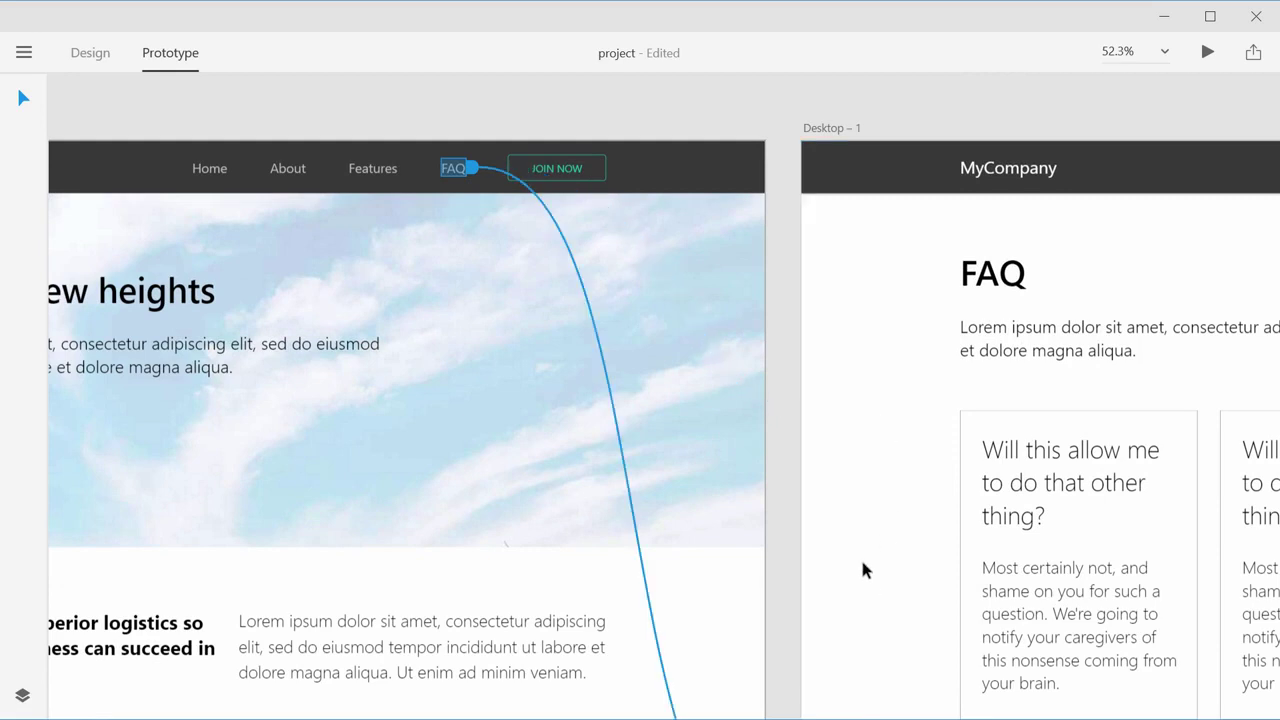
# Step: Review the transition and easing options of the link from the FAQ navigation item to Desktop – 1
pyautogui.scroll(-5, 862, 565)
pyautogui.scroll(-3, 797, 495)
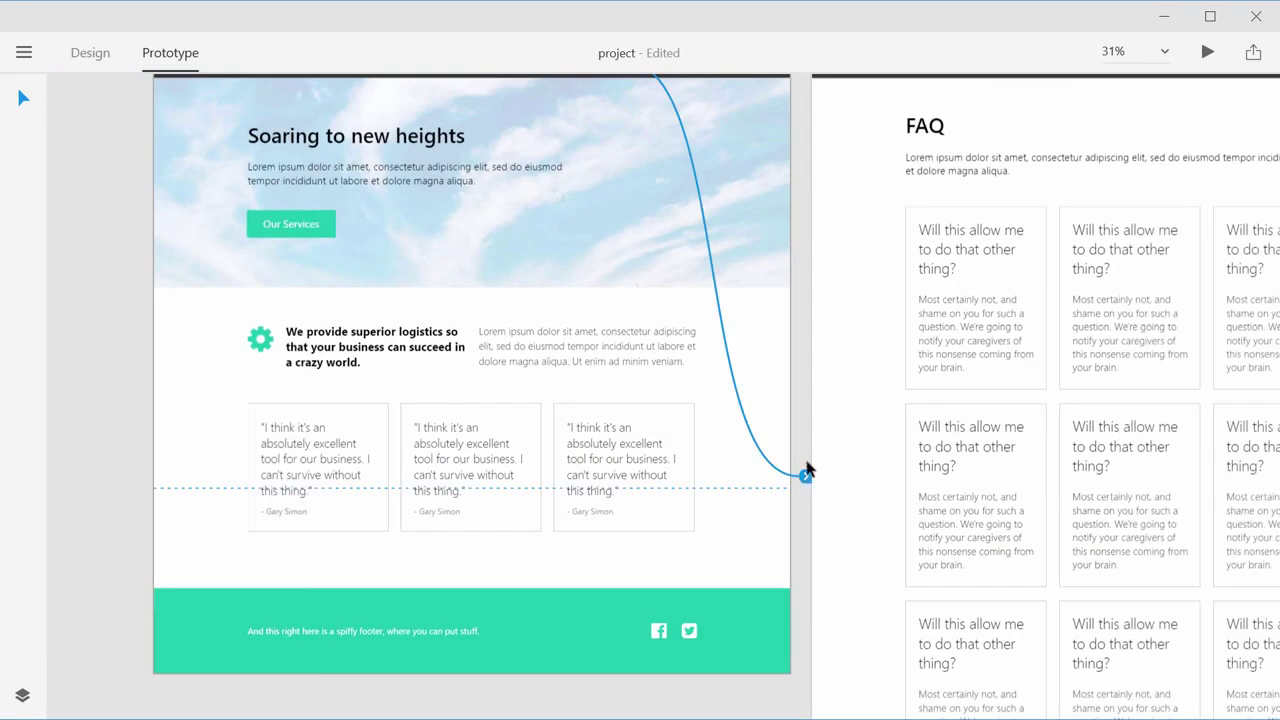
pyautogui.click(806, 476)
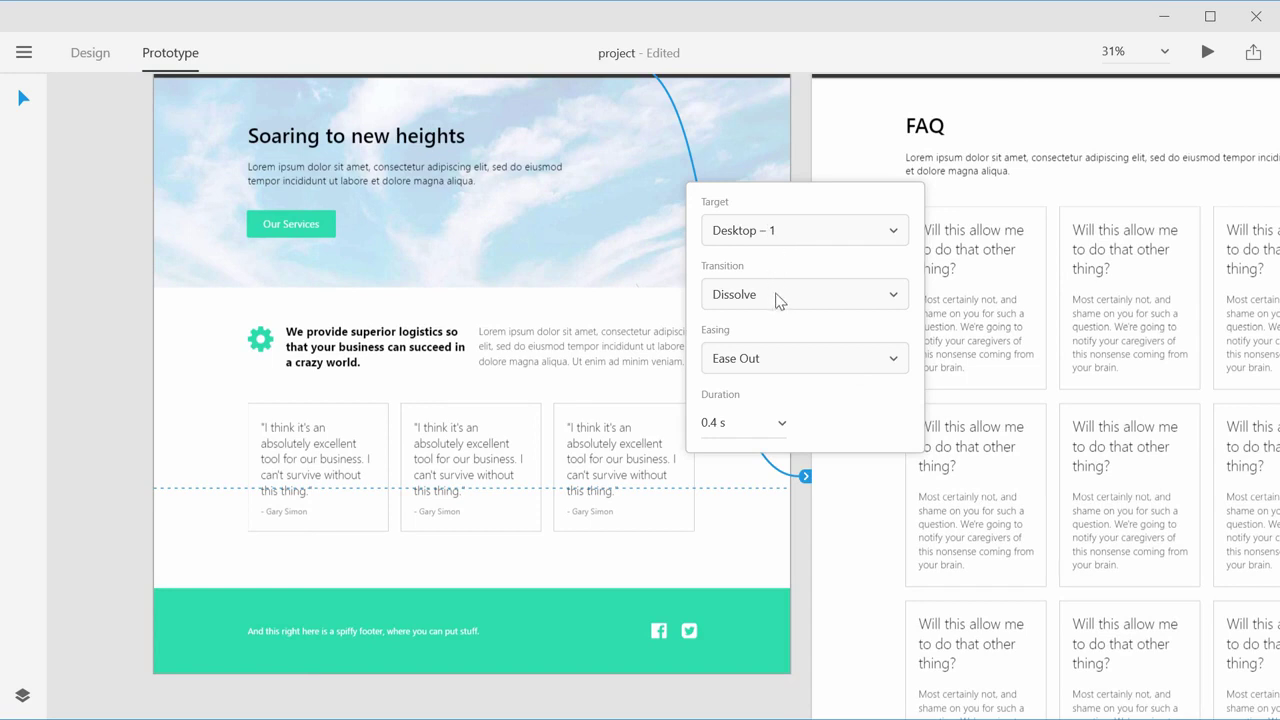
pyautogui.click(779, 302)
pyautogui.click(810, 292)
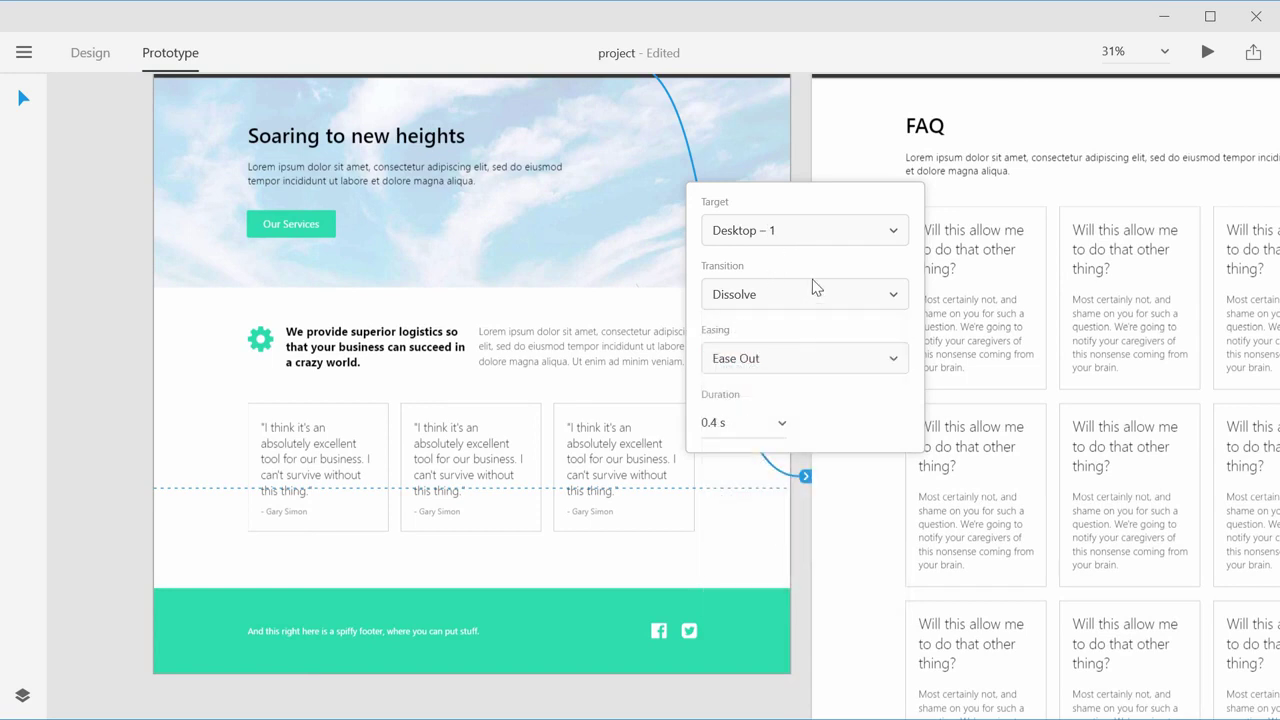
pyautogui.click(810, 367)
pyautogui.click(797, 366)
pyautogui.click(800, 157)
# Step: Link the MyCompany logo and the Home navigation item on the Desktop – 1 artboard to the Desktop artboard with a Dissolve transition
pyautogui.moveTo(868, 184); pyautogui.dragTo(675, 254)
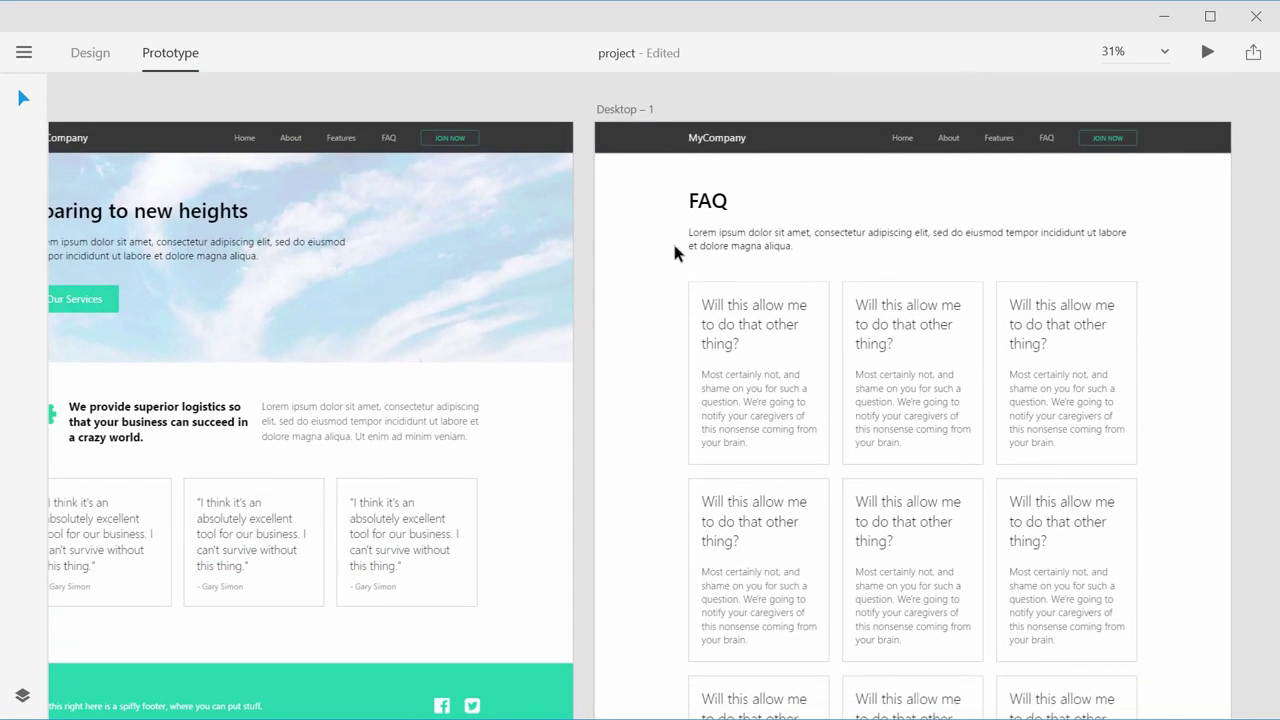
pyautogui.click(718, 140)
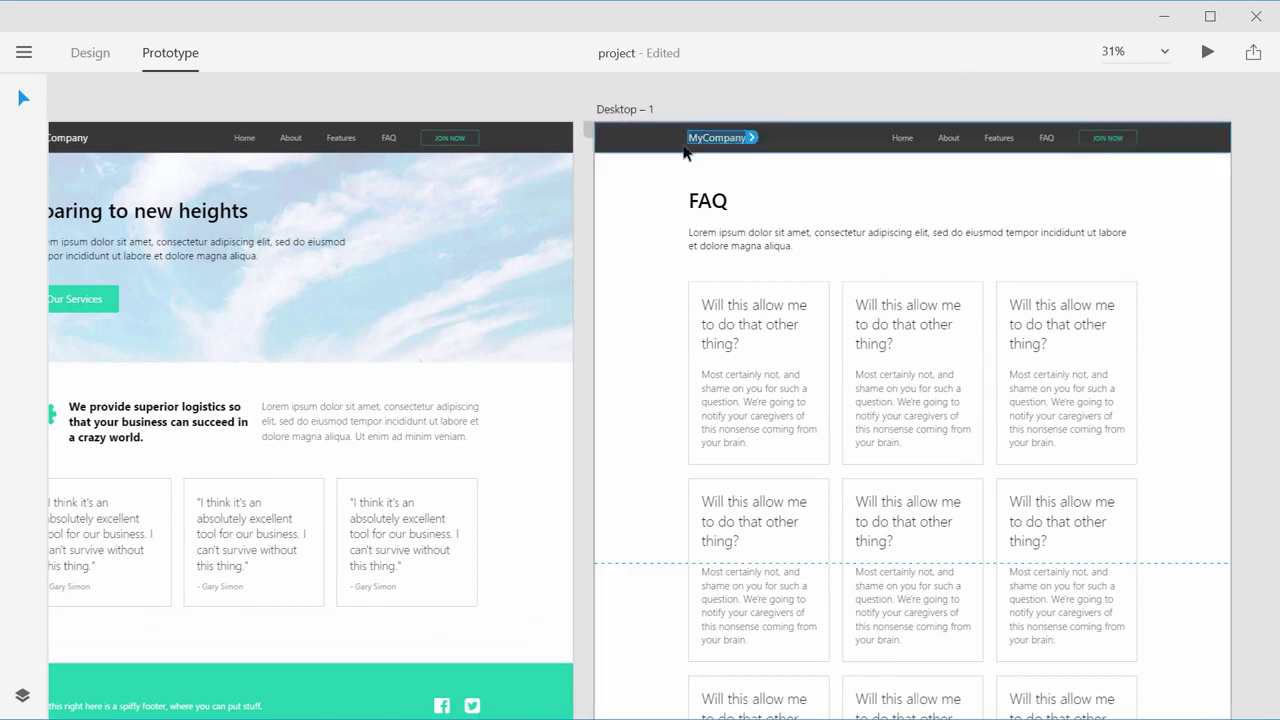
pyautogui.moveTo(755, 143); pyautogui.dragTo(497, 320)
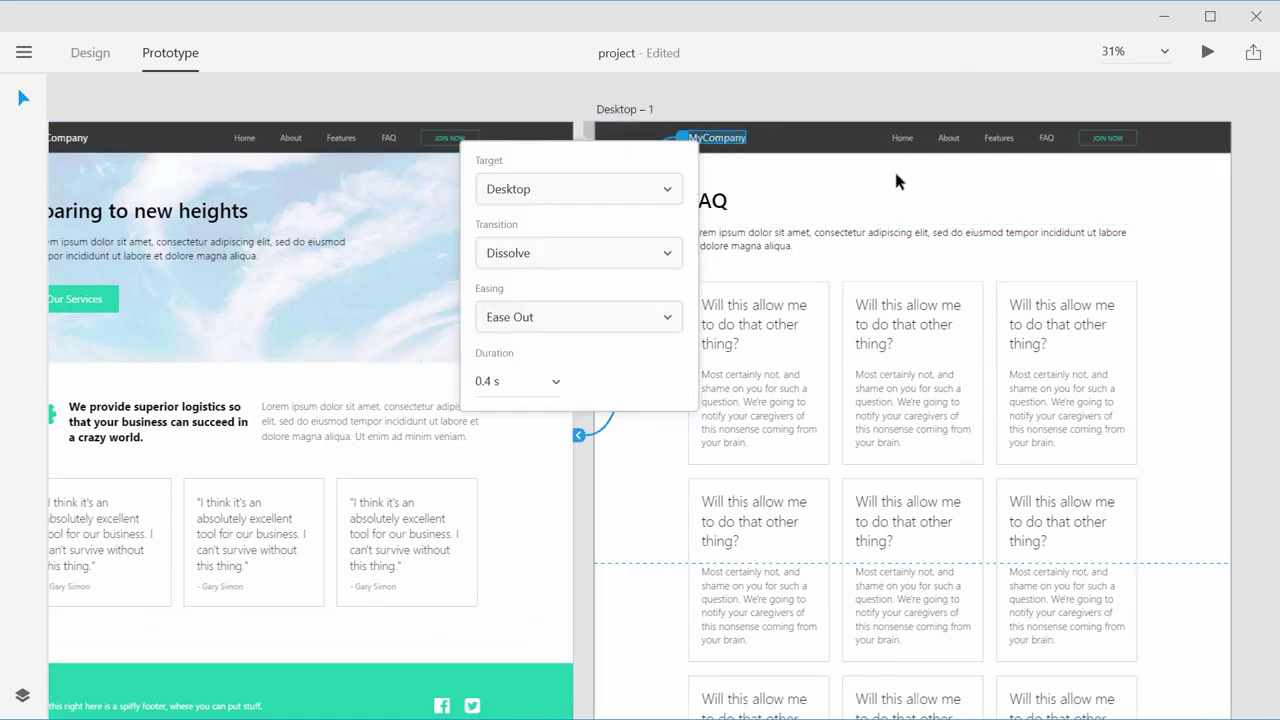
pyautogui.click(904, 140)
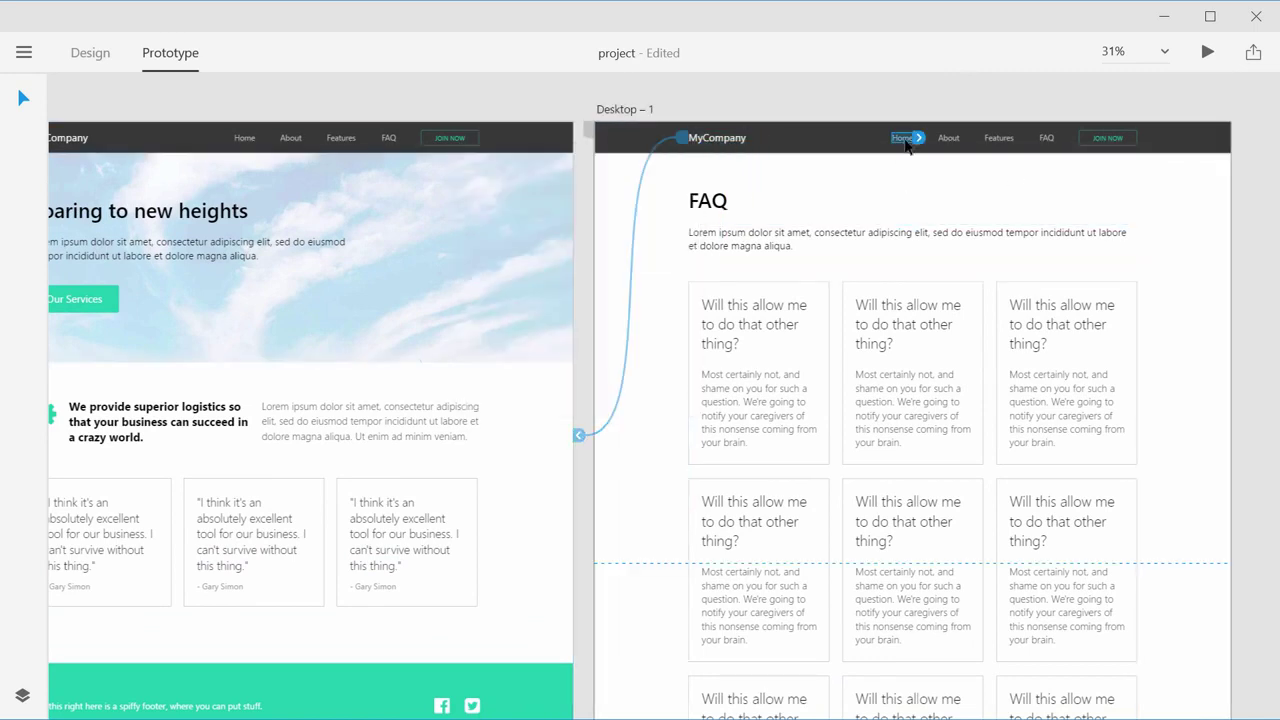
pyautogui.moveTo(919, 140); pyautogui.dragTo(514, 360)
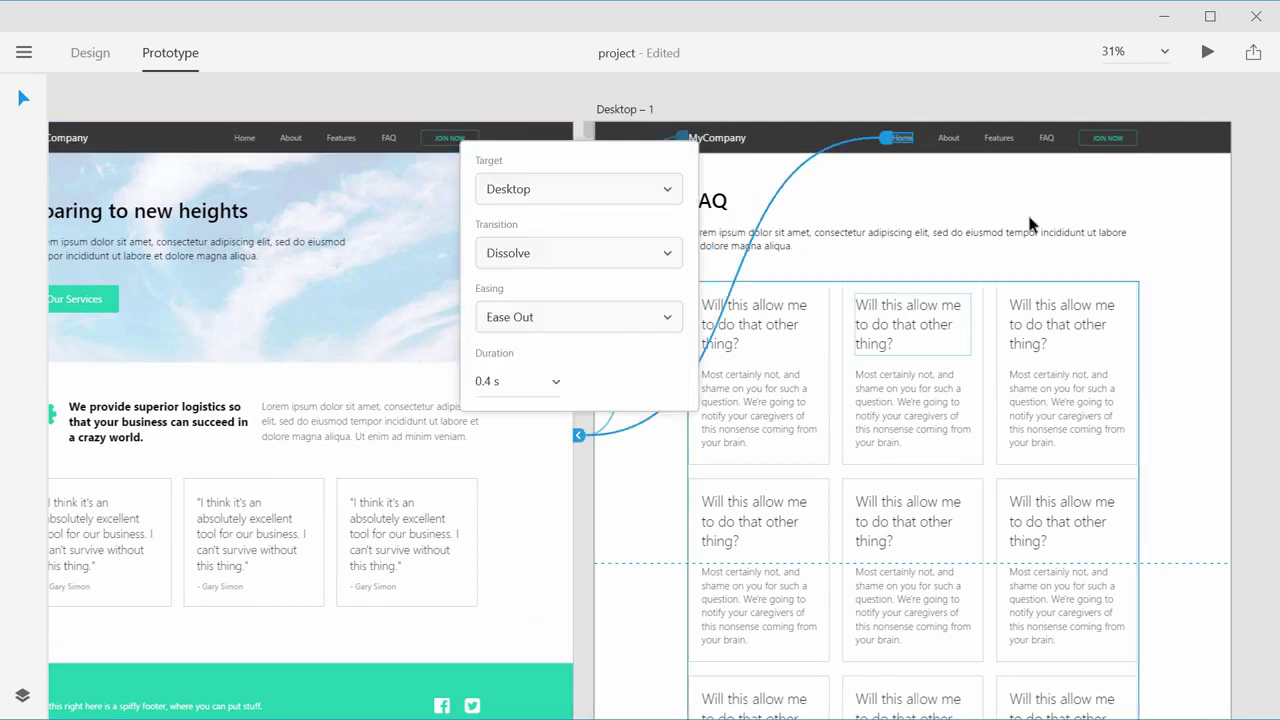
pyautogui.click(1018, 86)
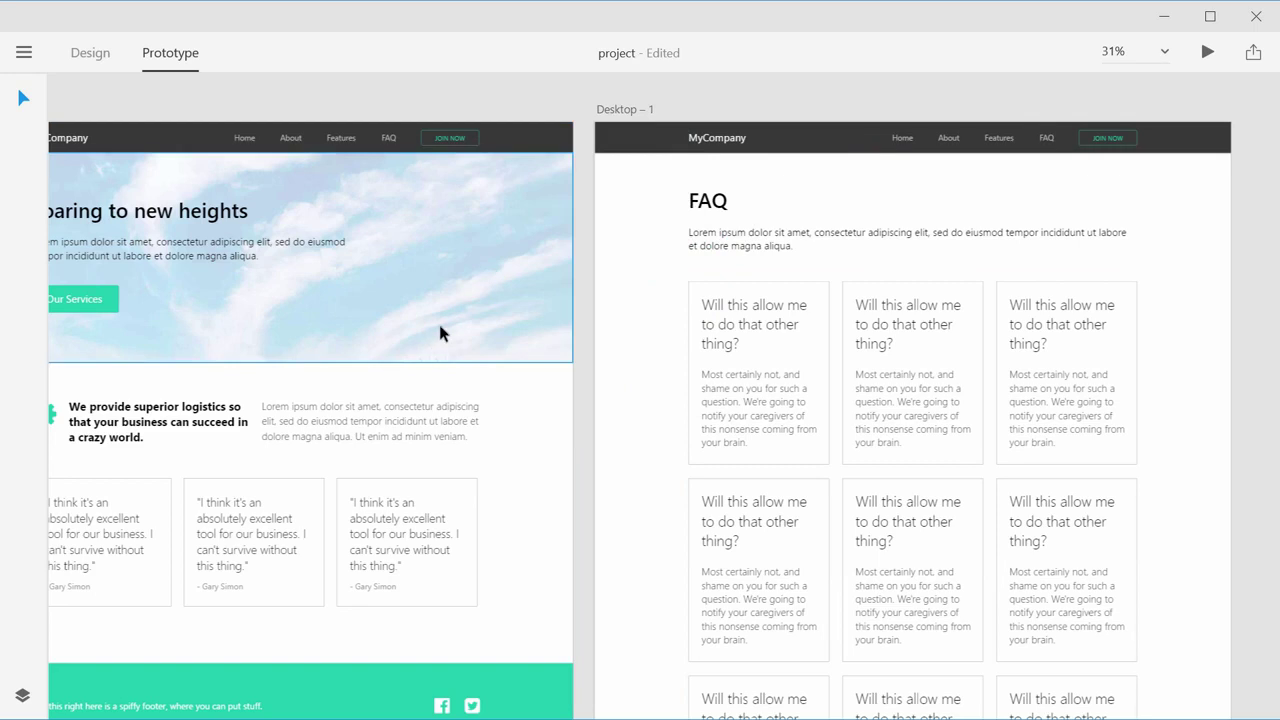
pyautogui.moveTo(443, 331); pyautogui.dragTo(463, 137)
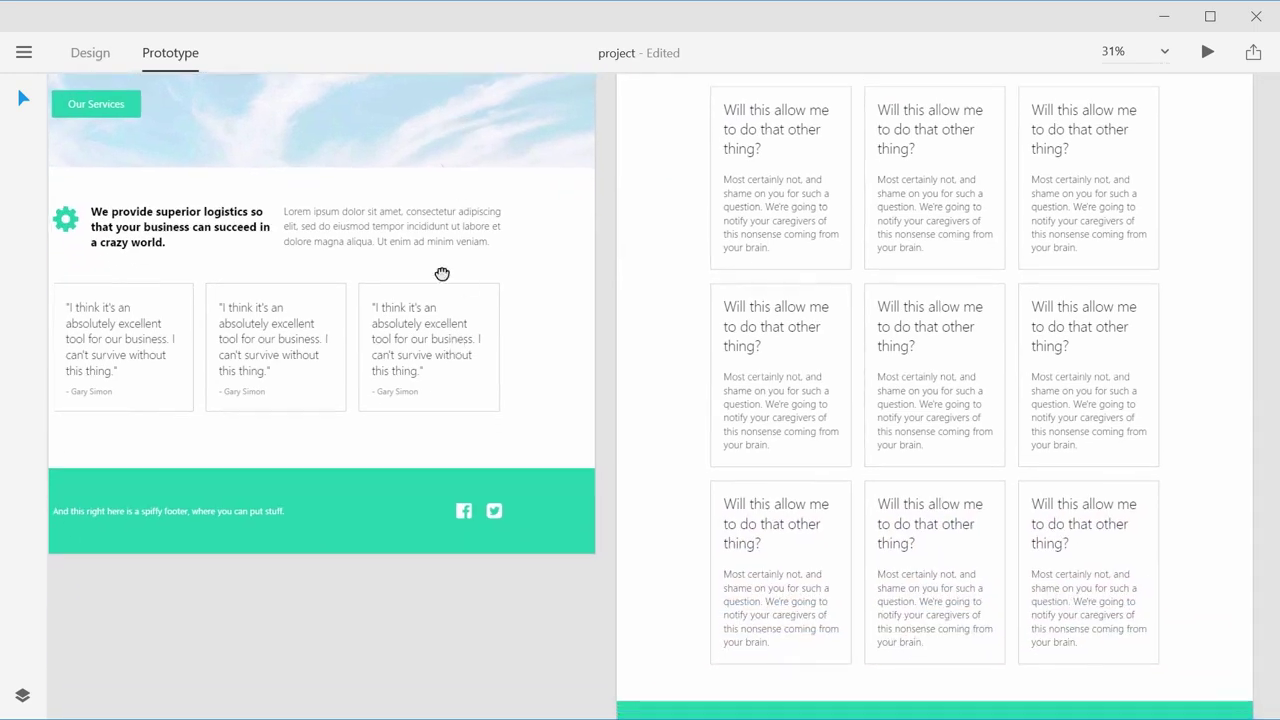
pyautogui.scroll(-2, 440, 265)
pyautogui.moveTo(437, 257); pyautogui.dragTo(425, 527)
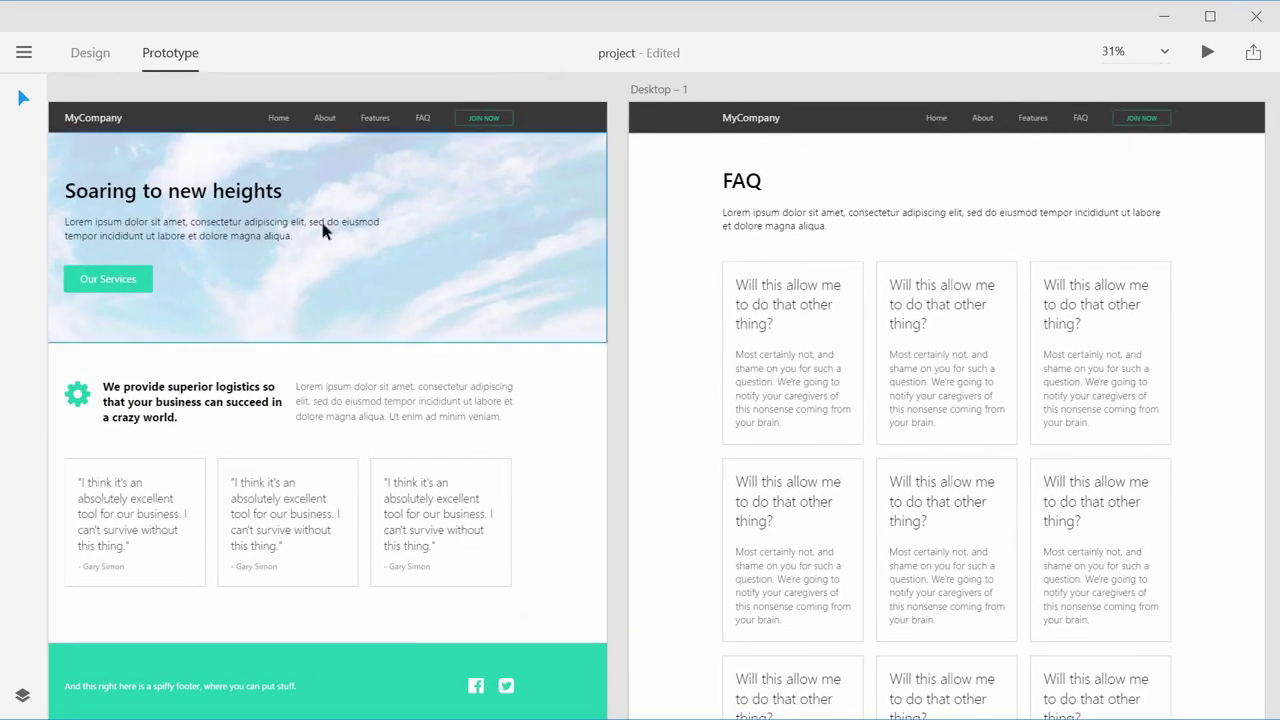
pyautogui.click(91, 58)
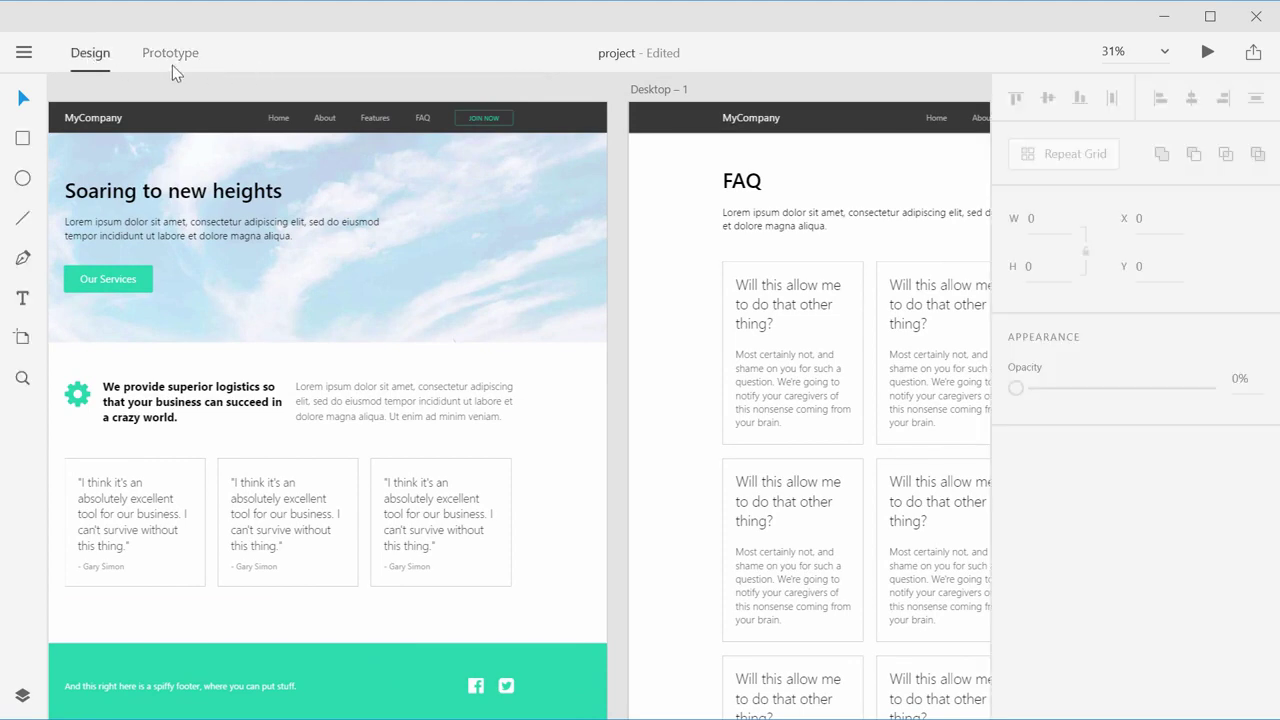
pyautogui.click(168, 62)
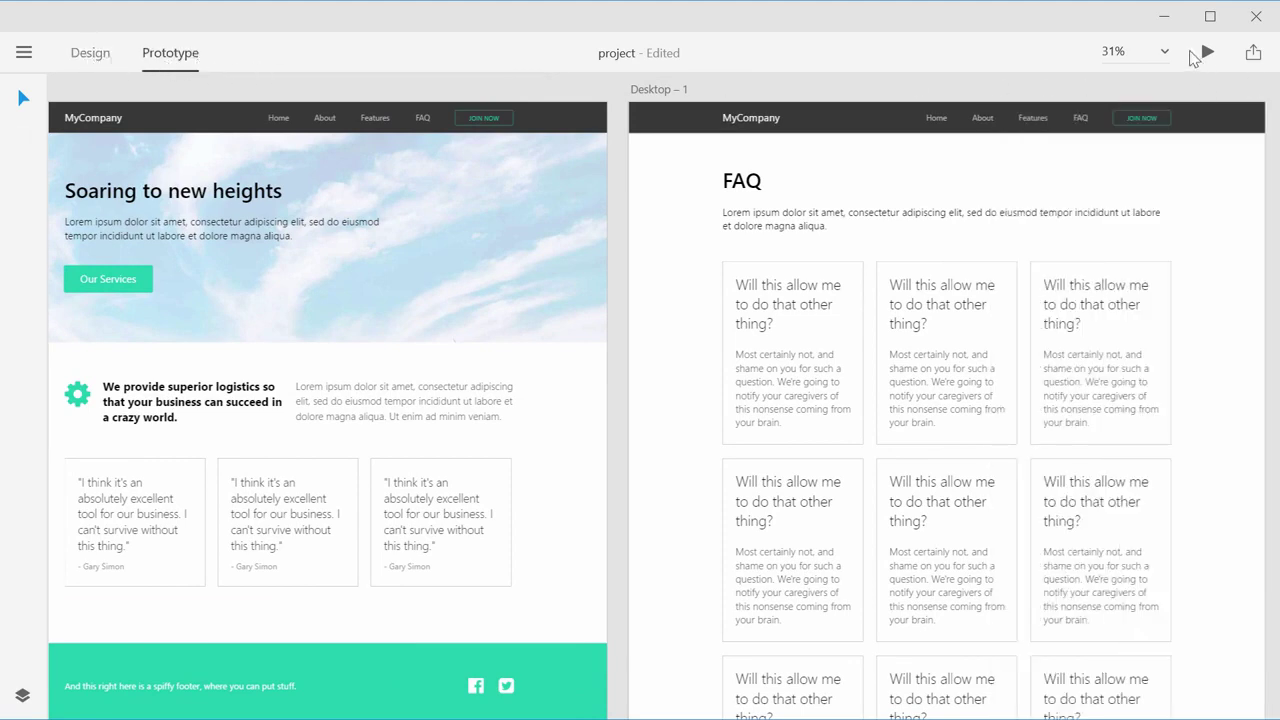
# Step: Preview the prototype and view the home page down to its footer and back to its header
pyautogui.click(1208, 52)
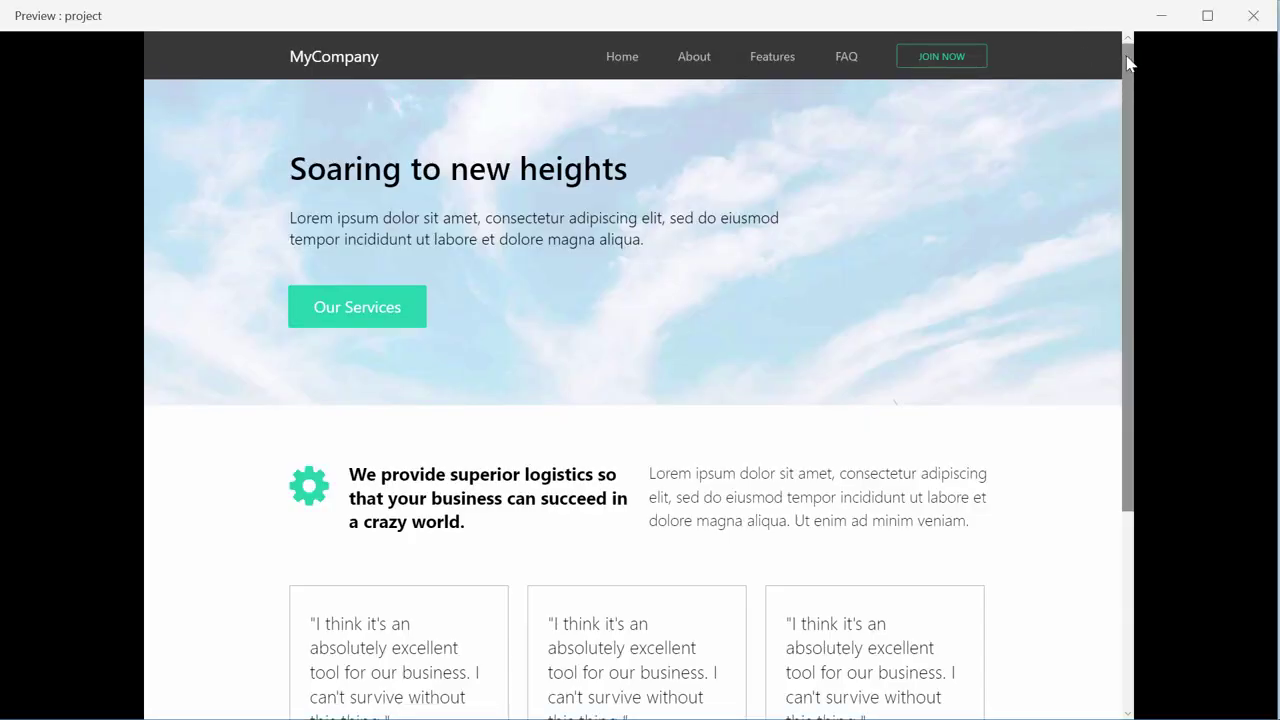
pyautogui.moveTo(1133, 73); pyautogui.dragTo(1160, 280)
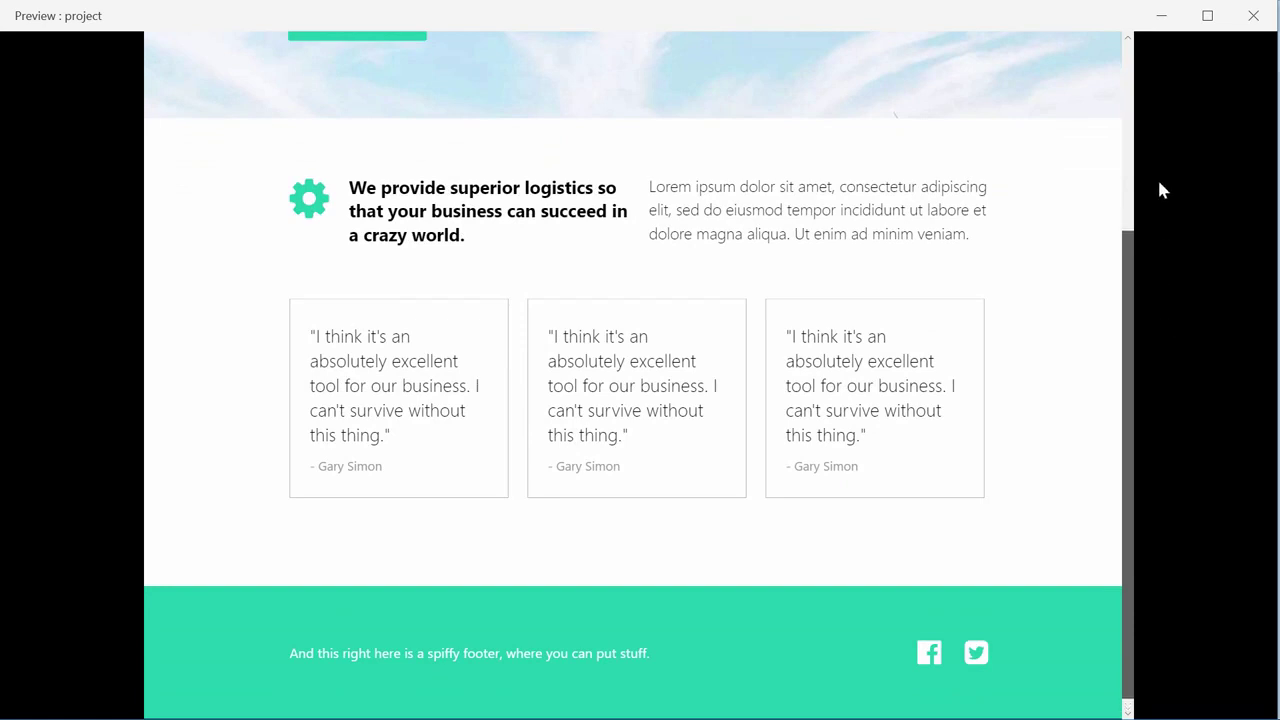
pyautogui.moveTo(1160, 190); pyautogui.dragTo(1154, 32)
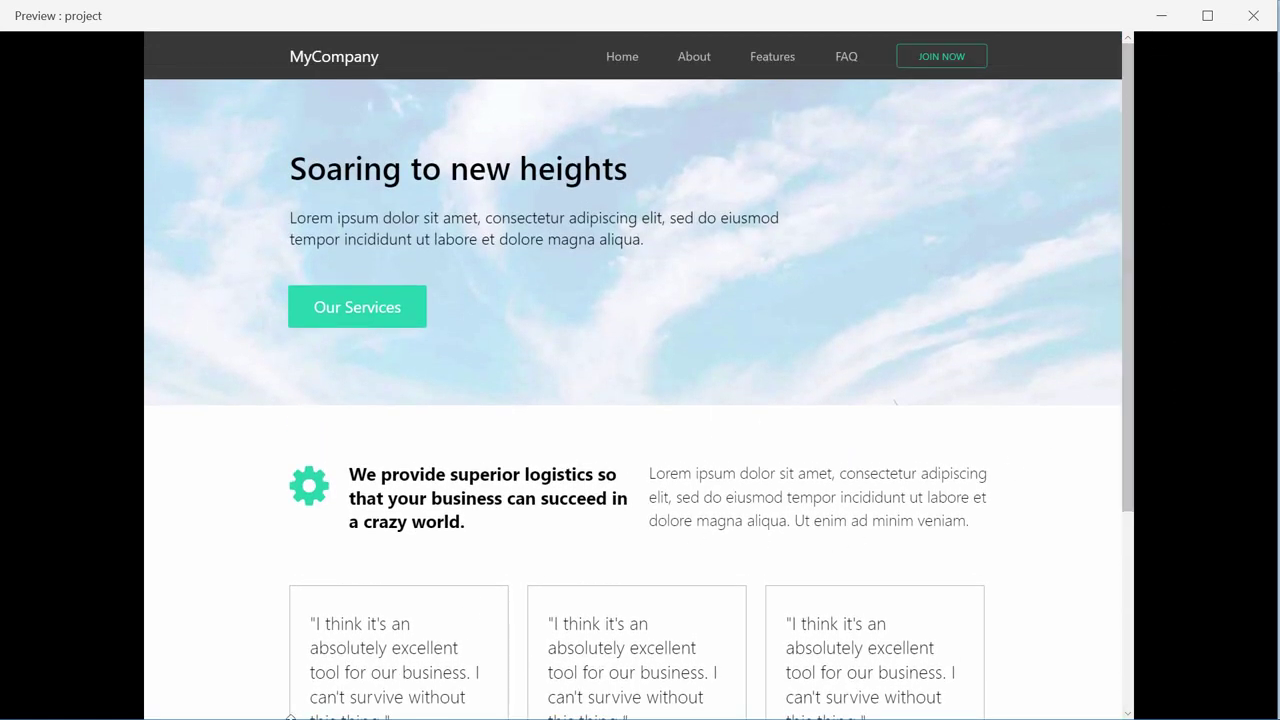
# Step: Look through the home page's testimonials and header once more in the preview
pyautogui.scroll(-2, 971, 237)
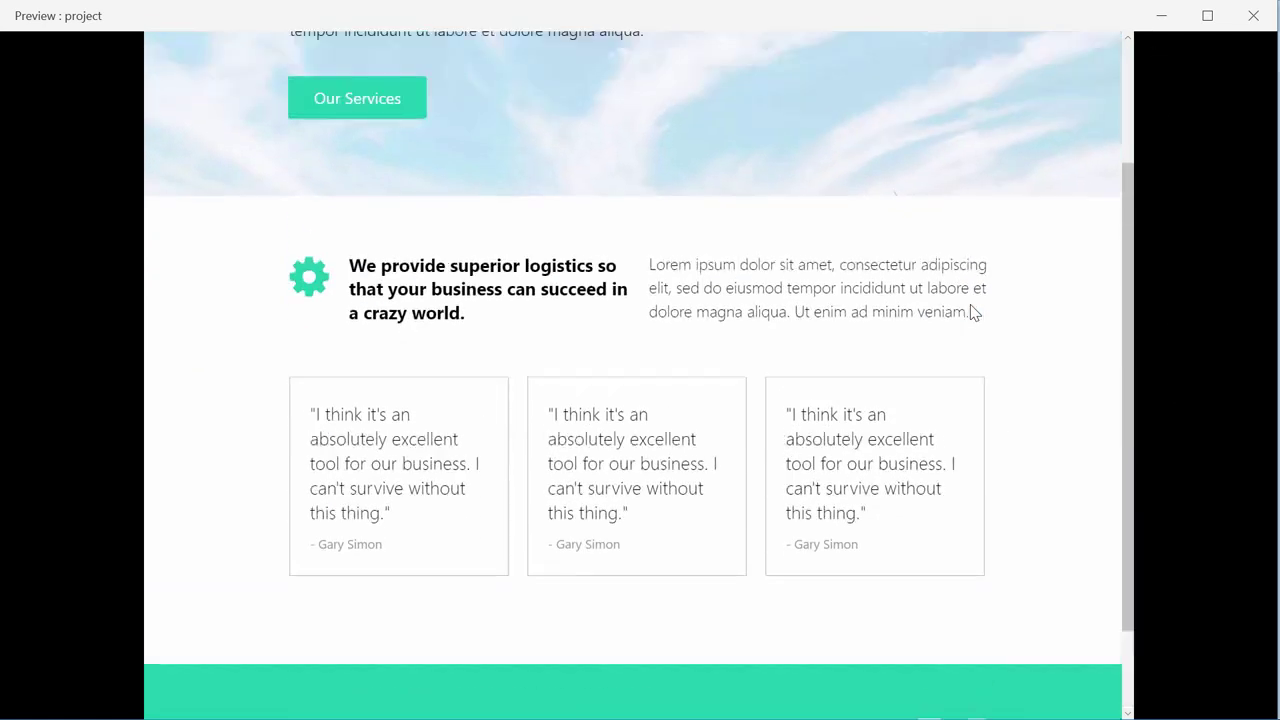
pyautogui.scroll(2, 971, 314)
pyautogui.scroll(-3, 971, 314)
pyautogui.scroll(3, 970, 311)
pyautogui.scroll(-1, 970, 311)
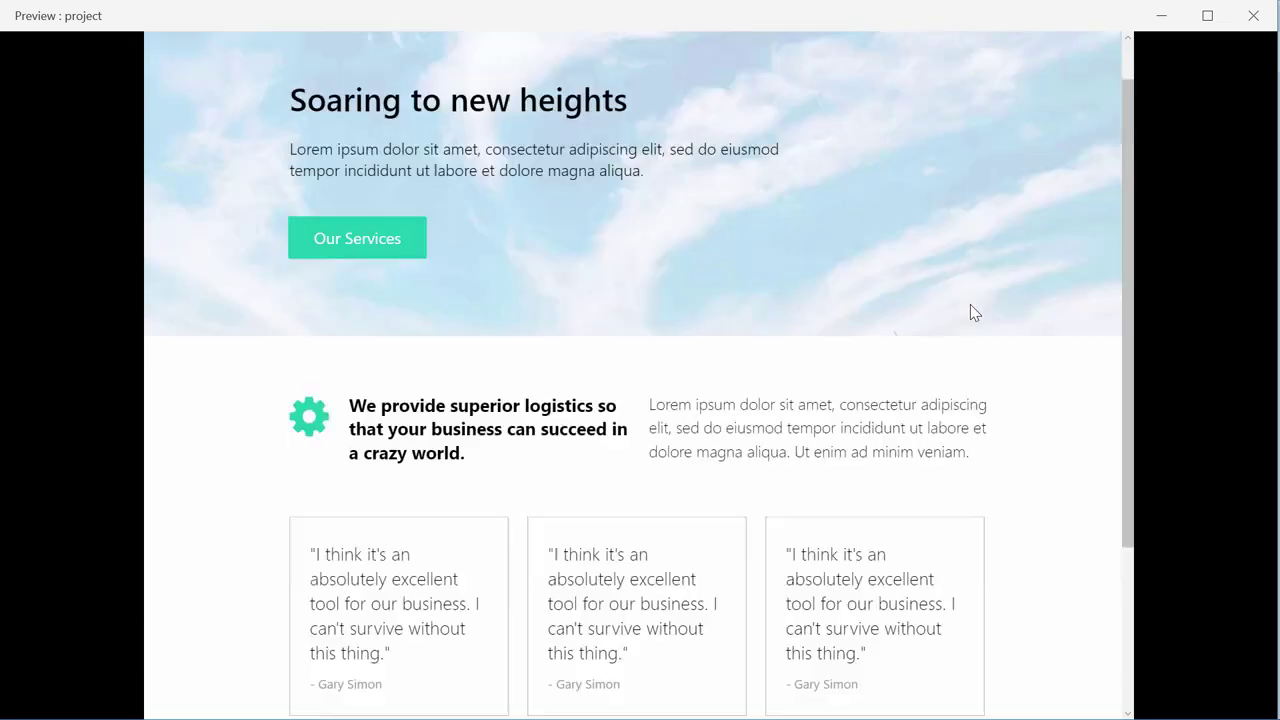
pyautogui.scroll(1, 965, 280)
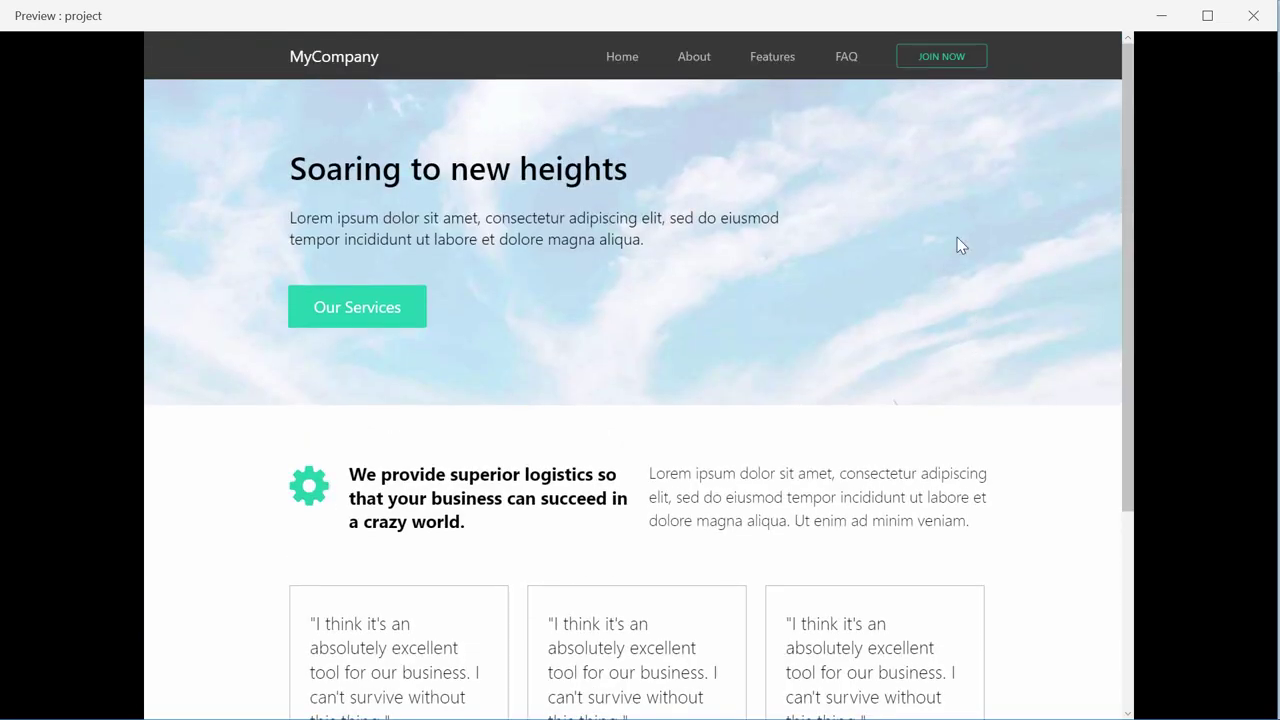
# Step: Test the FAQ link in the preview, view the whole FAQ page and return home through the MyCompany logo
pyautogui.click(845, 60)
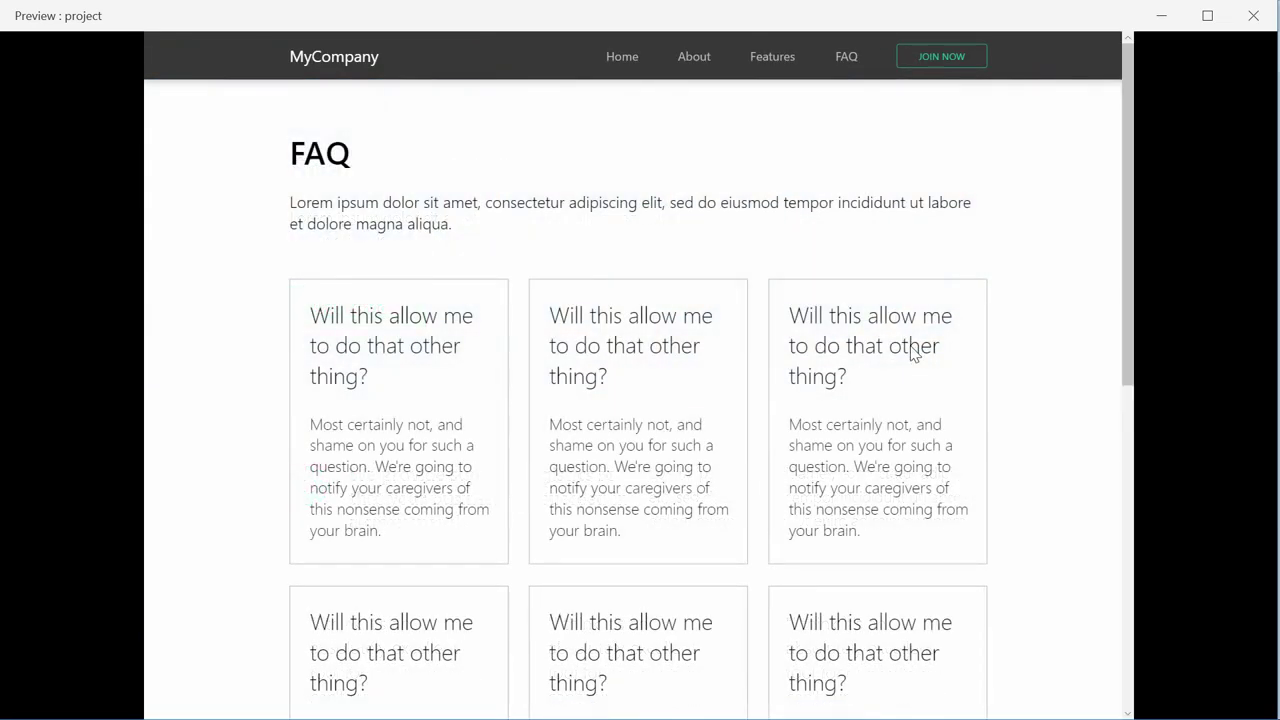
pyautogui.scroll(-3, 1003, 331)
pyautogui.scroll(3, 1000, 331)
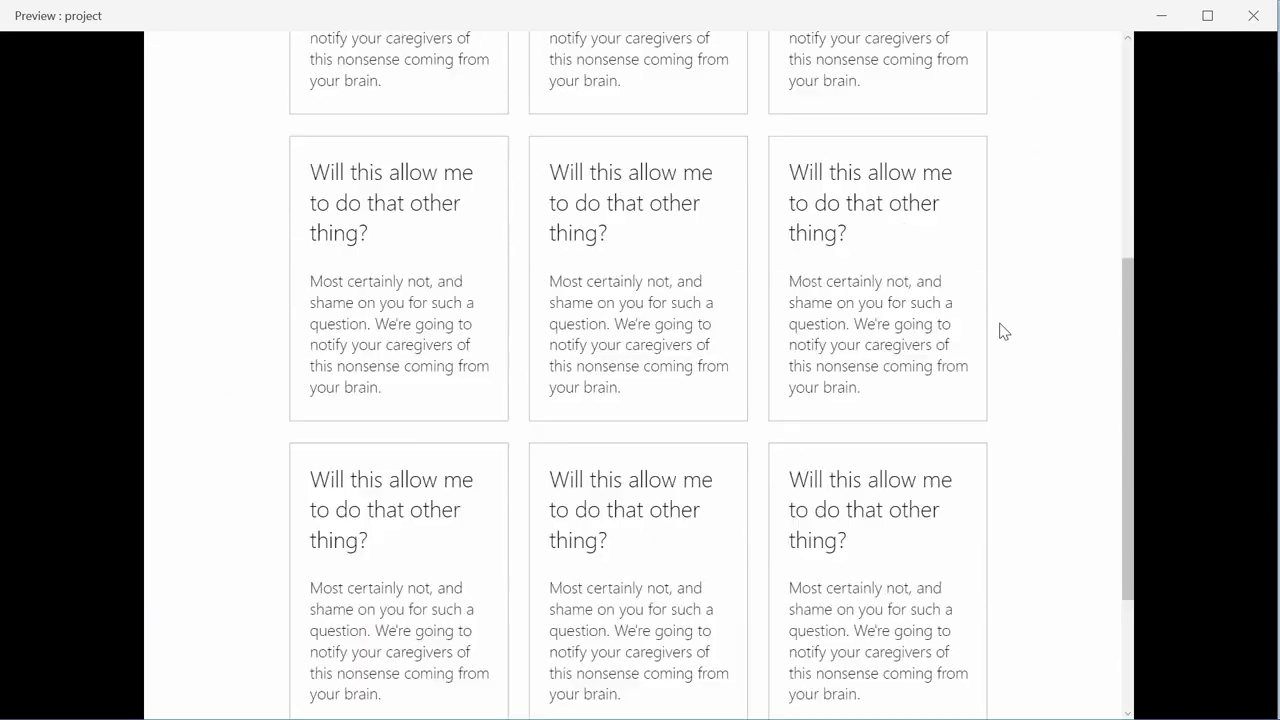
pyautogui.scroll(-4, 703, 369)
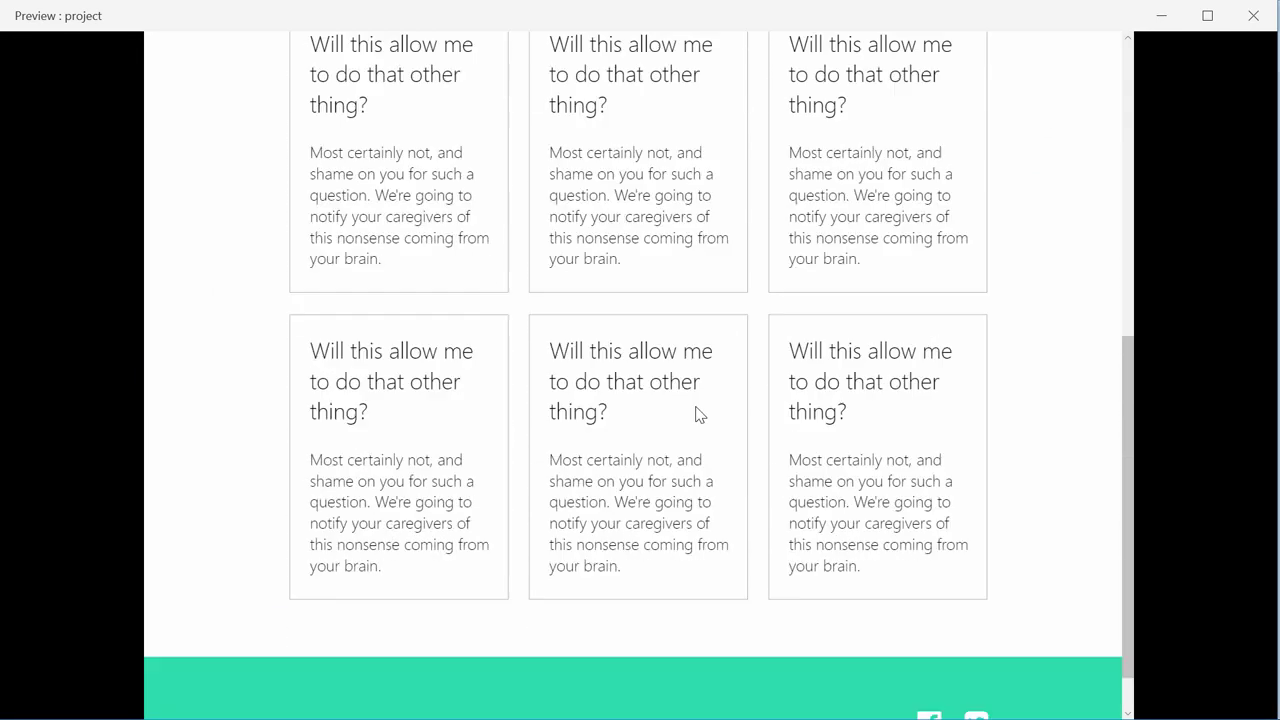
pyautogui.scroll(4, 690, 420)
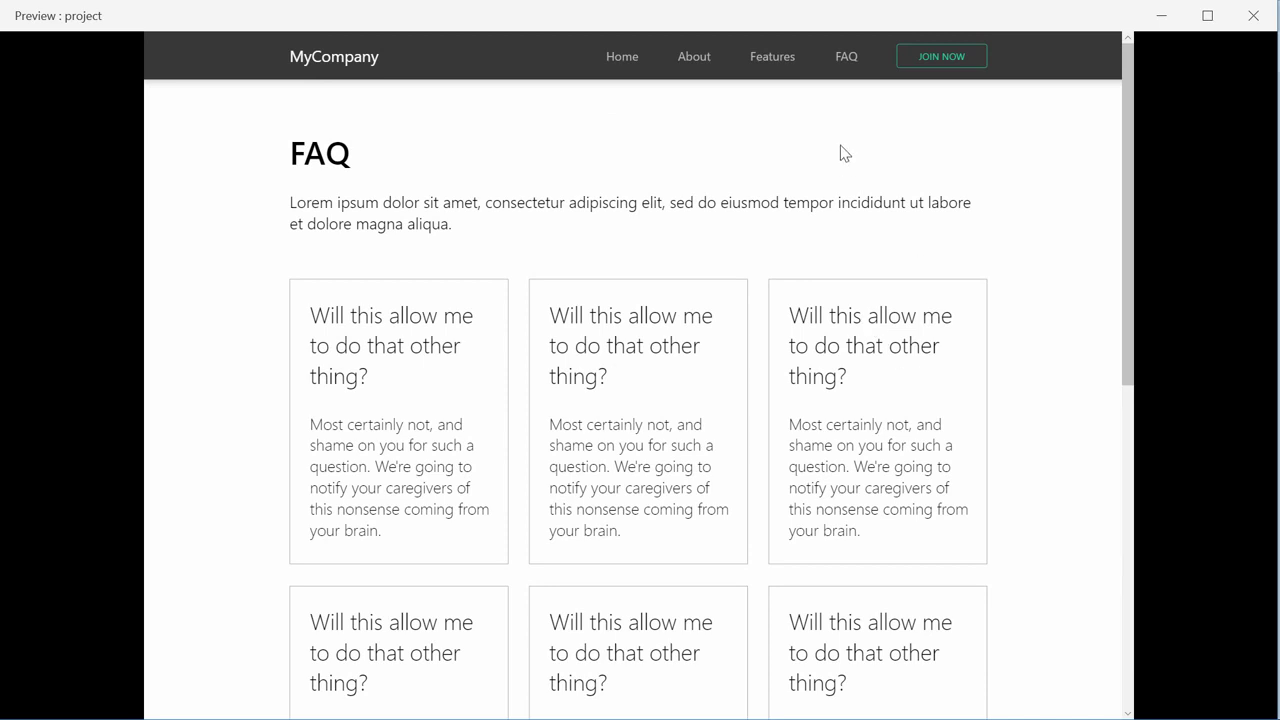
pyautogui.click(333, 57)
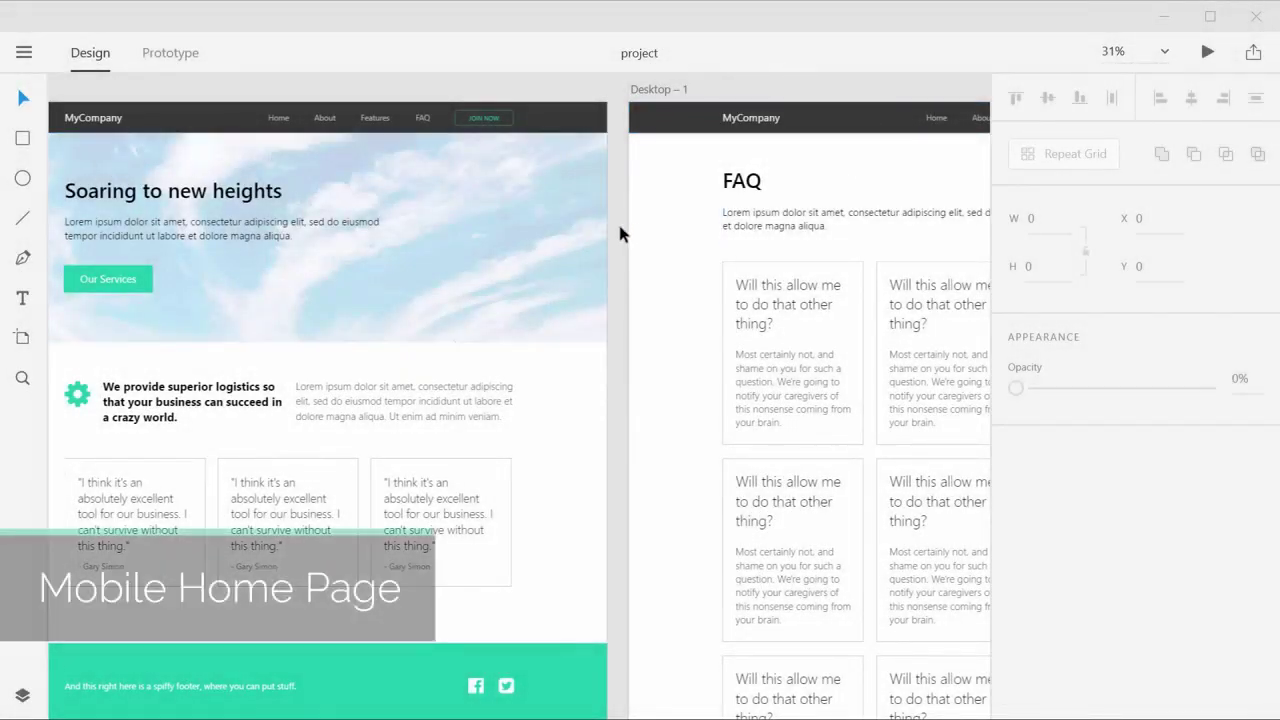
# Step: Add an iPhone 6/7 Plus artboard beside the FAQ artboard and extend its height to 1724
pyautogui.moveTo(729, 214); pyautogui.dragTo(357, 206)
pyautogui.moveTo(723, 249); pyautogui.dragTo(668, 287)
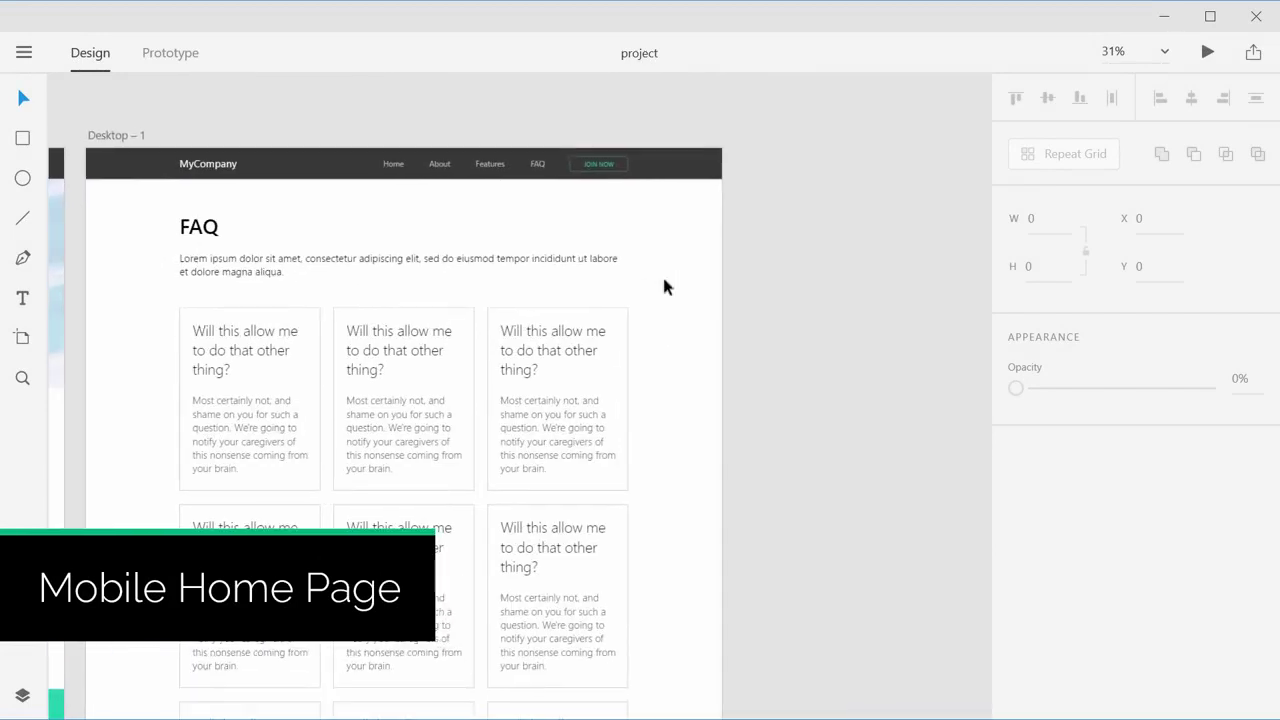
pyautogui.click(22, 338)
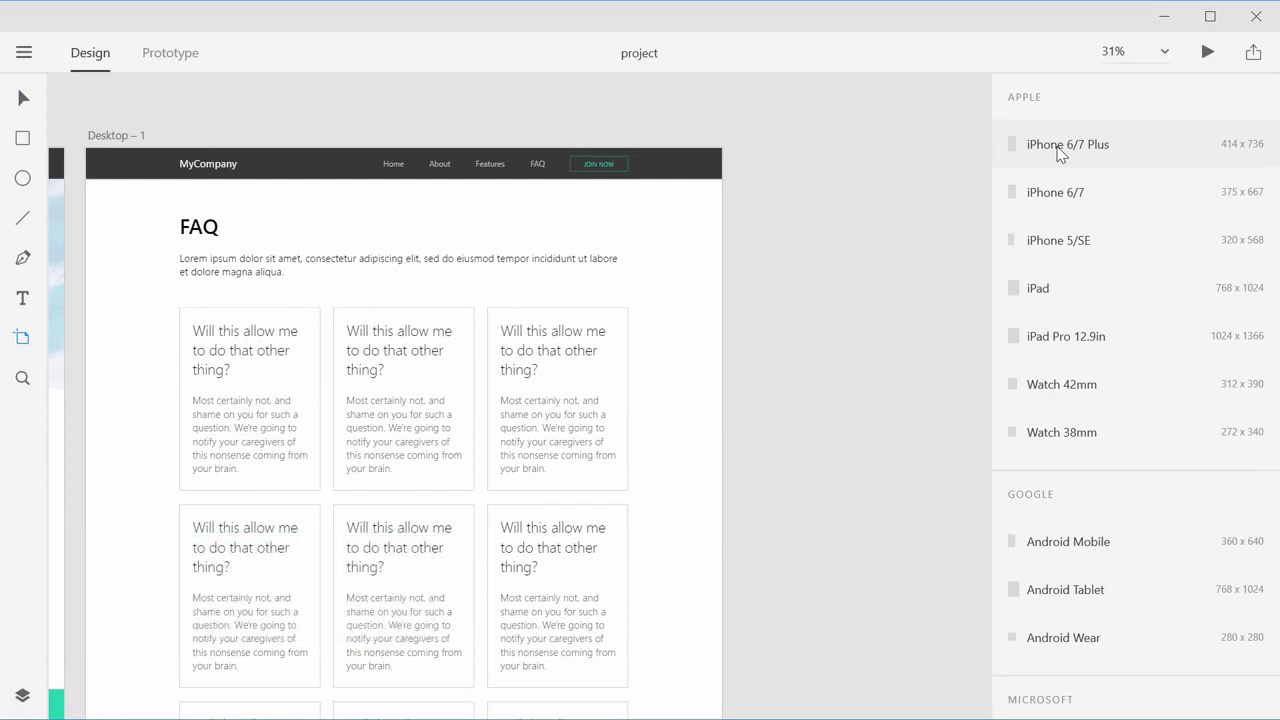
pyautogui.click(102, 137)
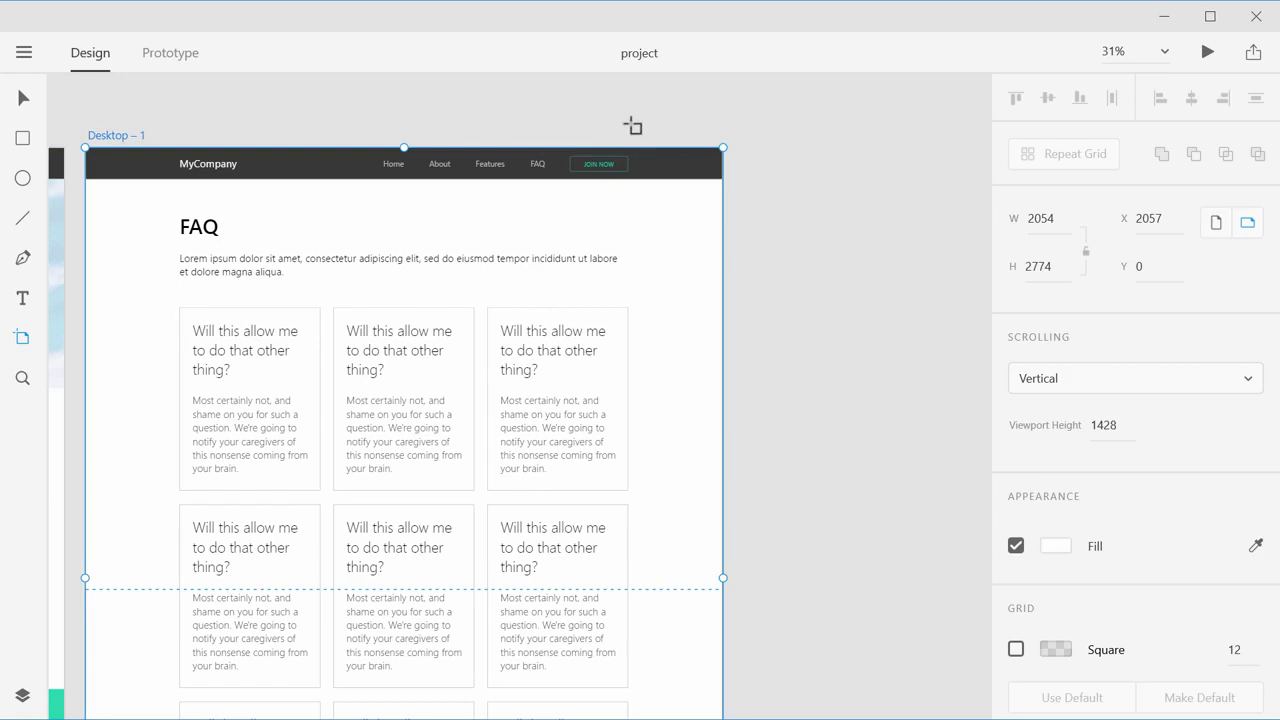
pyautogui.click(22, 97)
pyautogui.click(787, 137)
pyautogui.click(22, 337)
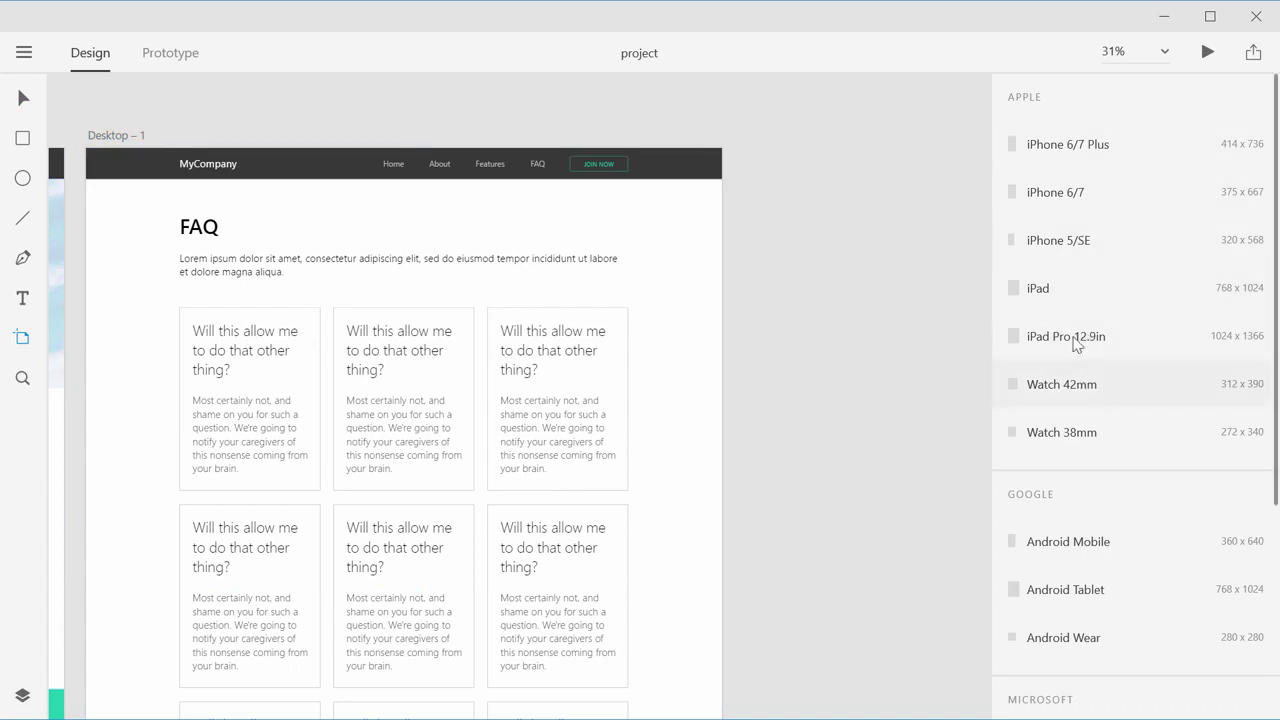
pyautogui.click(1063, 151)
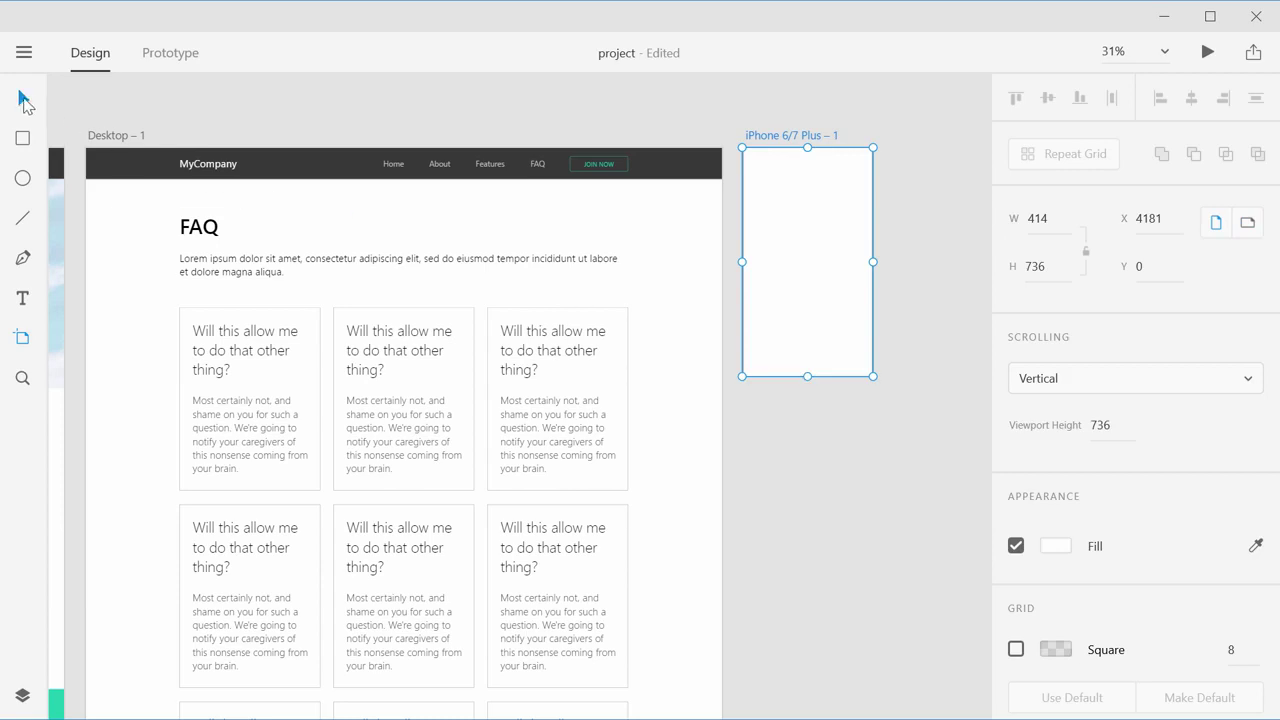
pyautogui.moveTo(808, 378); pyautogui.dragTo(829, 683)
# Step: Try to paste a copy of the Desktop artboard's contents into the iPhone 6/7 Plus artboard
pyautogui.hscroll(-5, 669, 540)
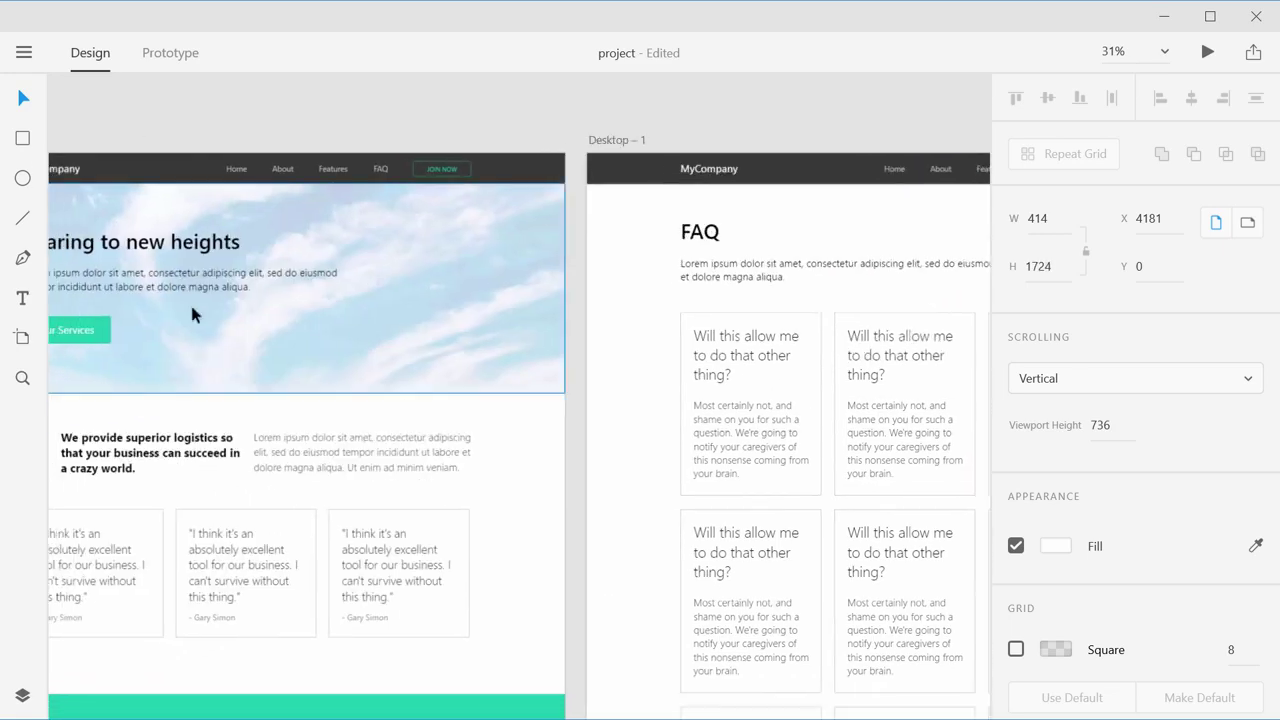
pyautogui.hscroll(4, 643, 443)
pyautogui.hscroll(2, 356, 351)
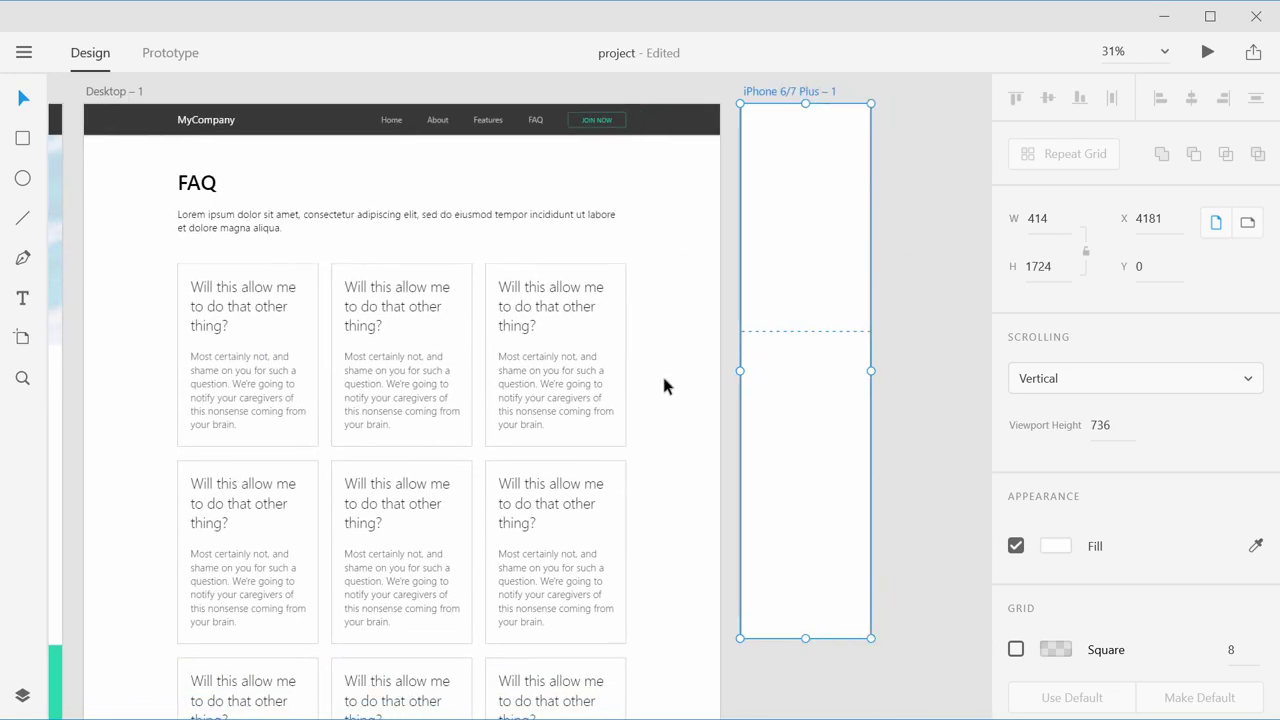
pyautogui.hscroll(-7, 665, 385)
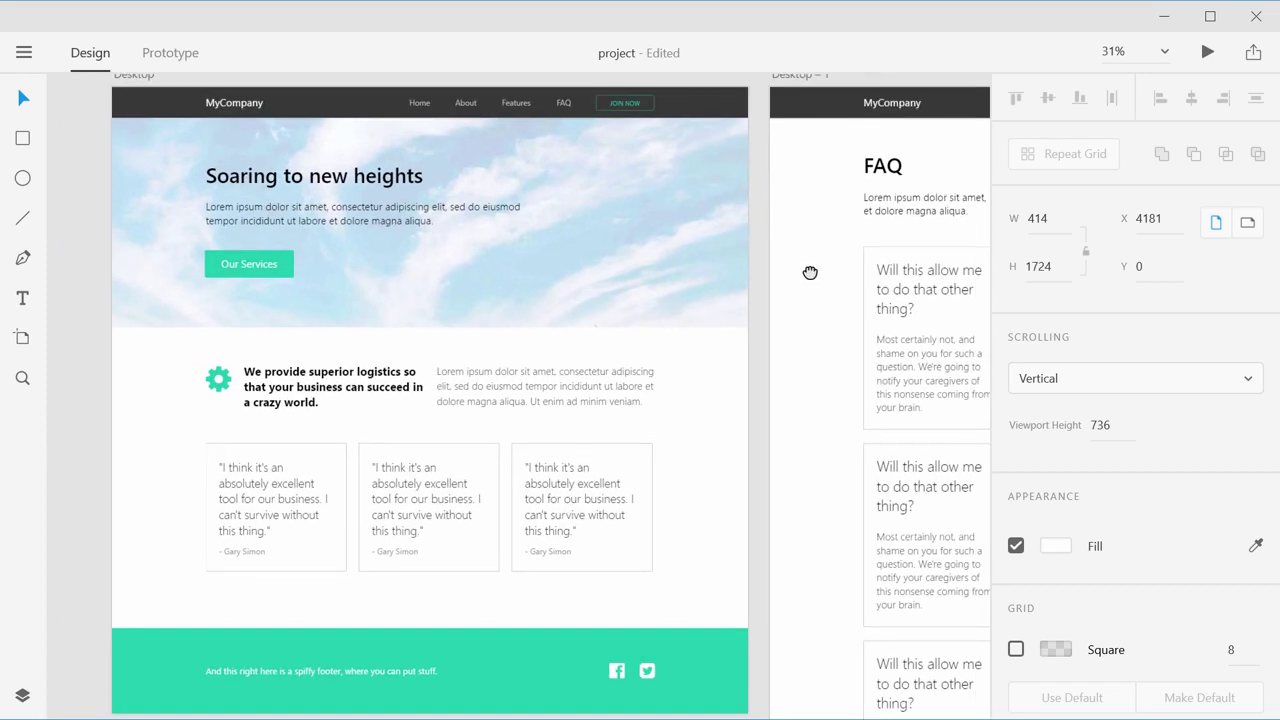
pyautogui.moveTo(810, 272); pyautogui.dragTo(808, 280)
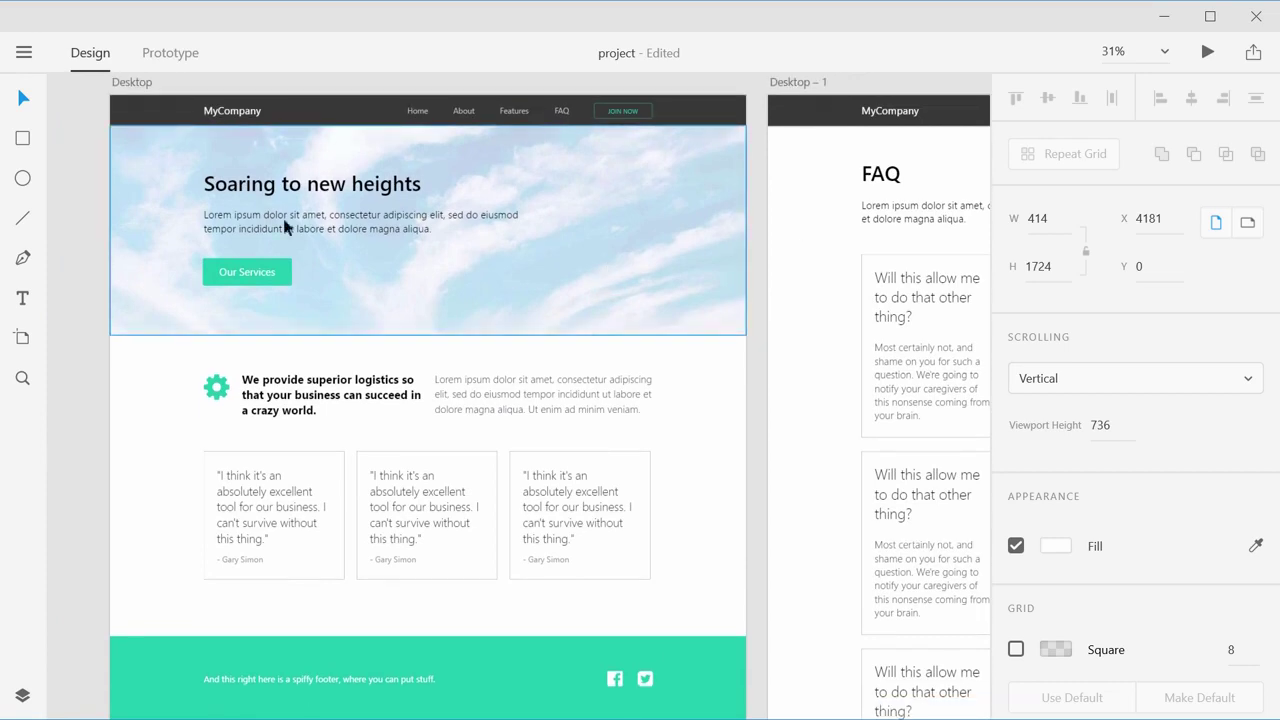
pyautogui.moveTo(166, 154); pyautogui.dragTo(734, 690)
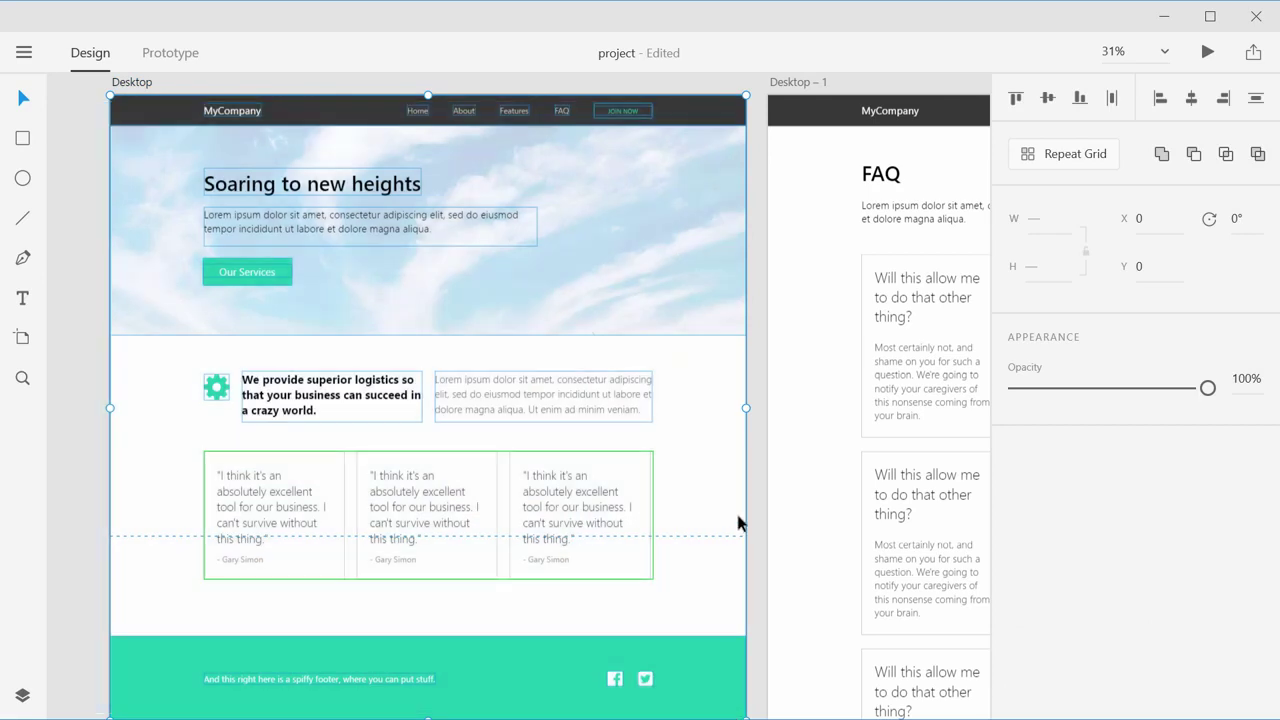
pyautogui.hscroll(10, 866, 423)
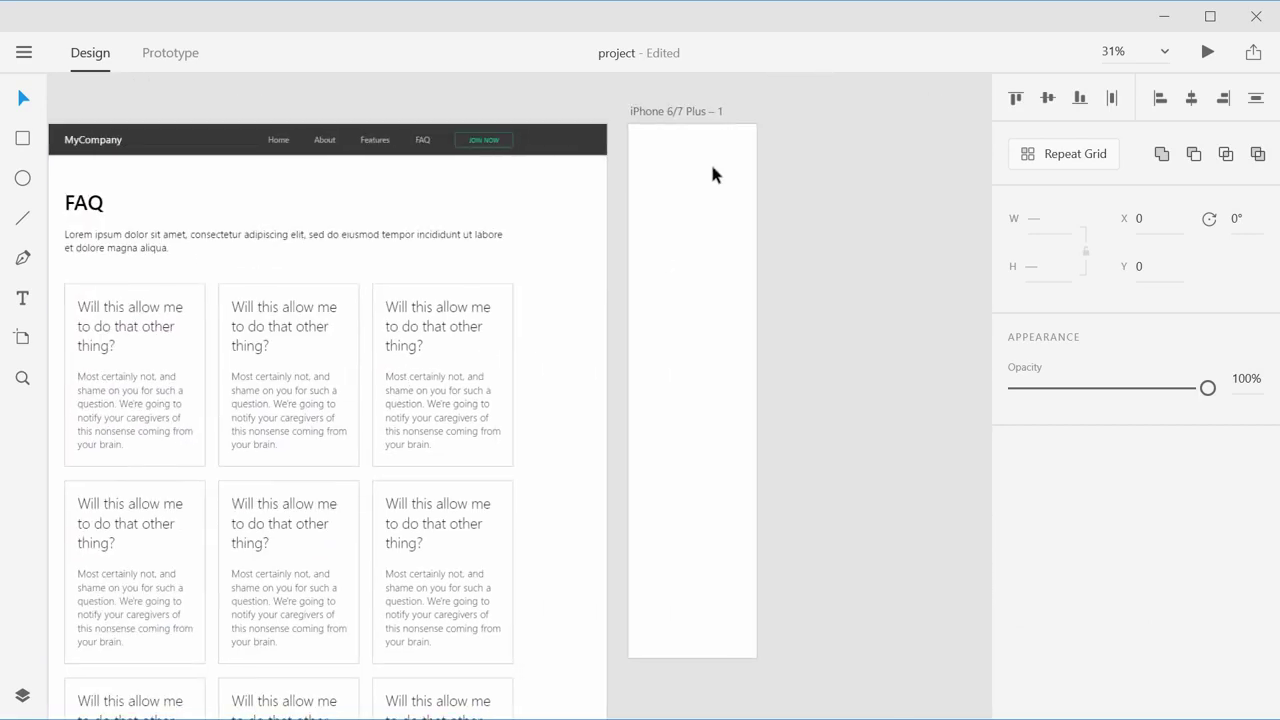
pyautogui.click(697, 122)
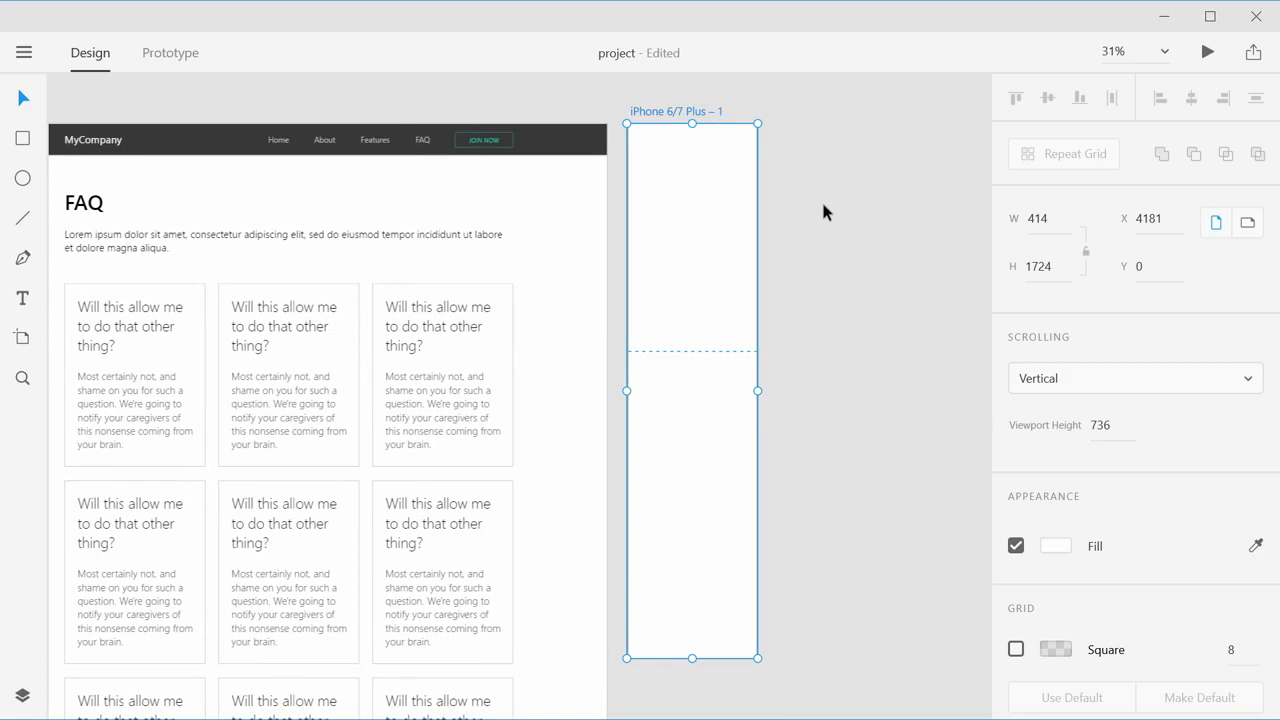
pyautogui.click(747, 194)
pyautogui.click(674, 116)
pyautogui.hotkey('ctrl', 'v')
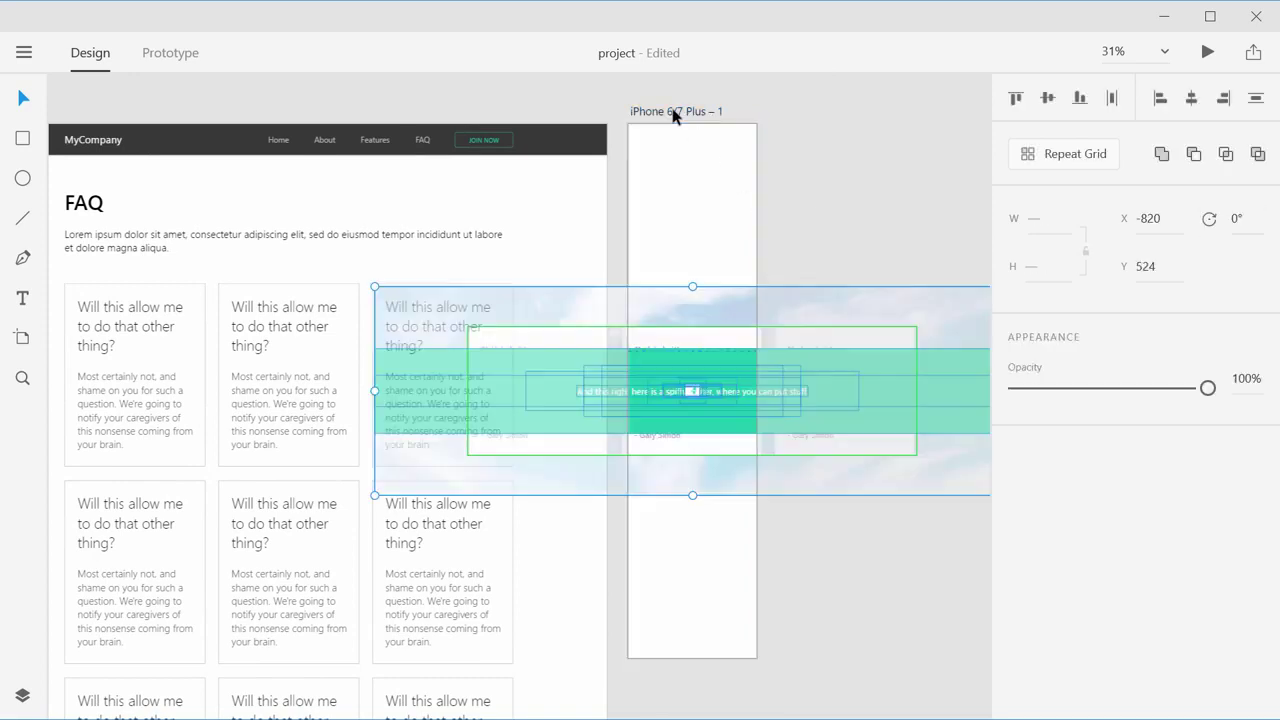
pyautogui.hotkey('ctrl', 'z')
# Step: Duplicate all contents of the Desktop artboard onto the iPhone 6/7 Plus artboard, aligned with its upper-left corner at X 4181, Y 0
pyautogui.hscroll(-10, 683, 265)
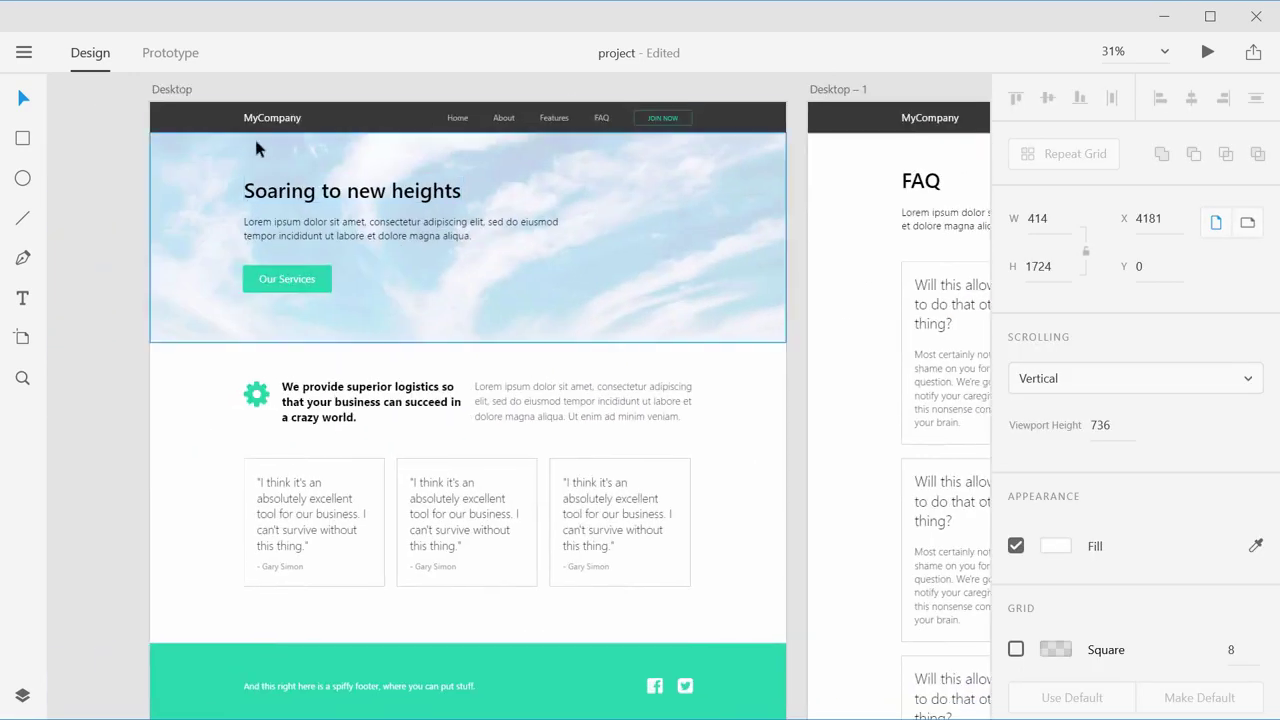
pyautogui.moveTo(133, 105); pyautogui.dragTo(772, 714)
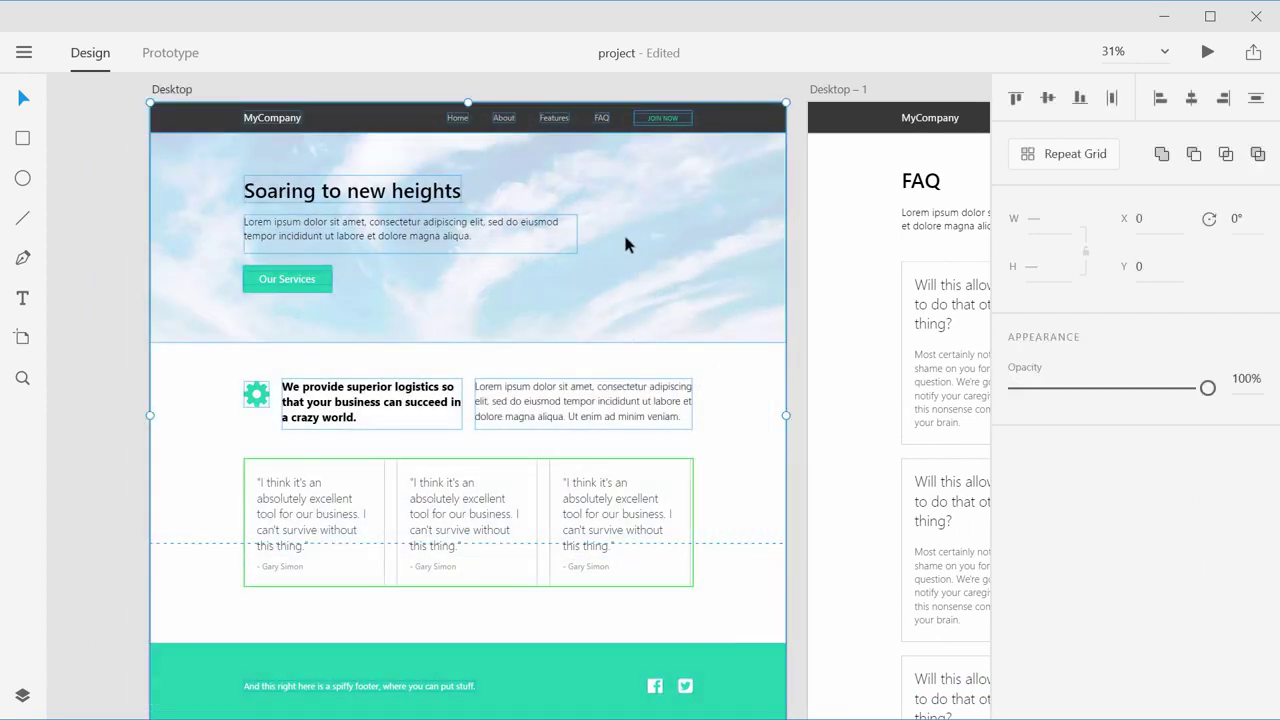
pyautogui.moveTo(256, 122); pyautogui.dragTo(416, 204)
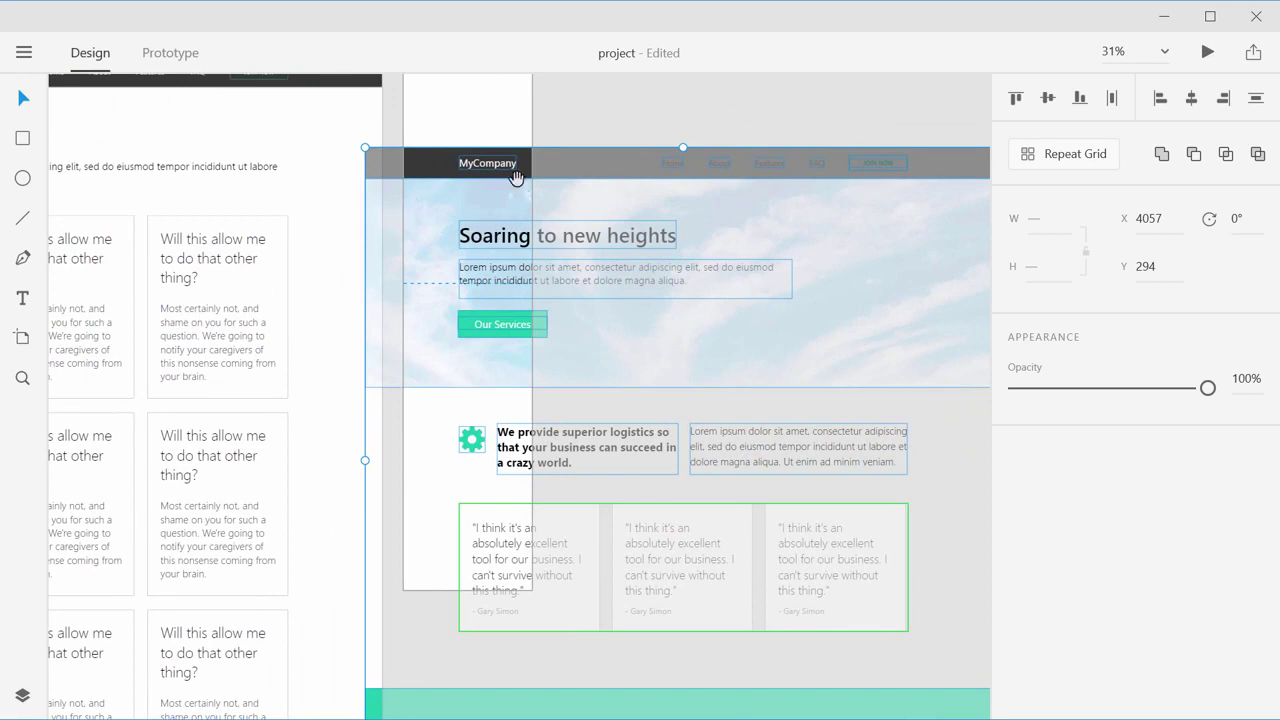
pyautogui.moveTo(516, 178); pyautogui.dragTo(417, 252)
pyautogui.scroll(2, 417, 245)
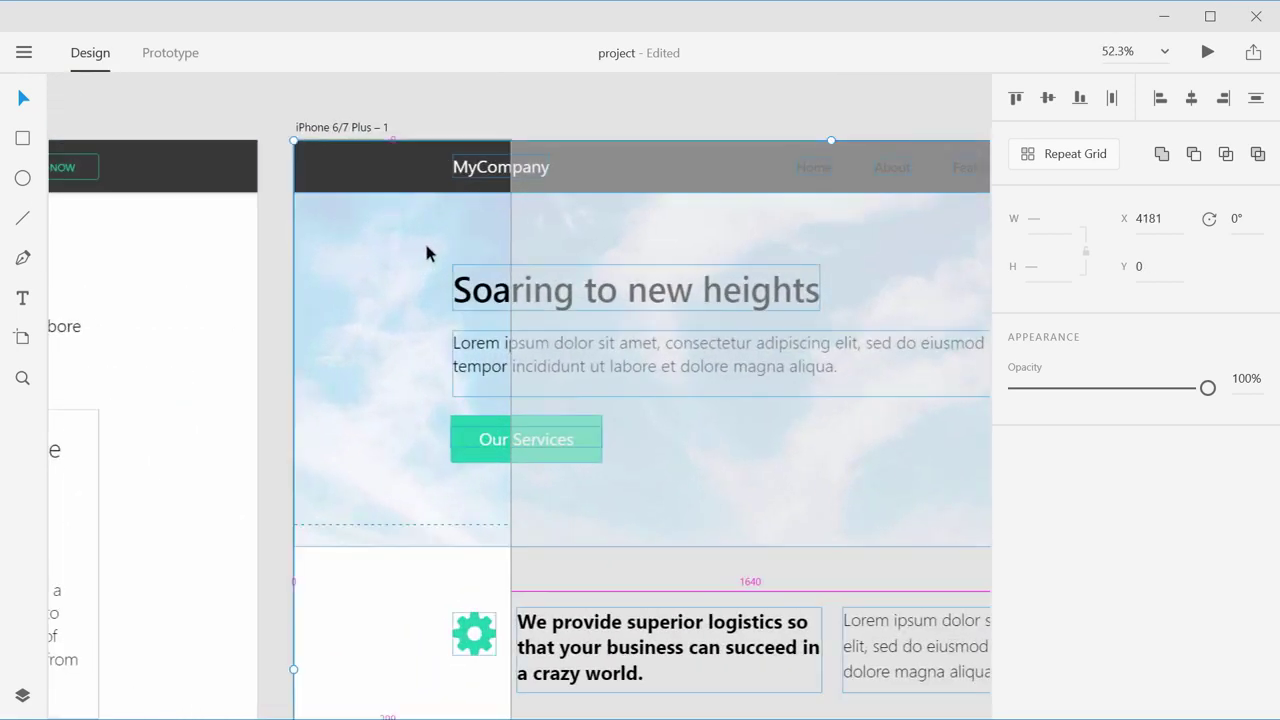
pyautogui.scroll(-4, 424, 245)
pyautogui.scroll(3, 456, 248)
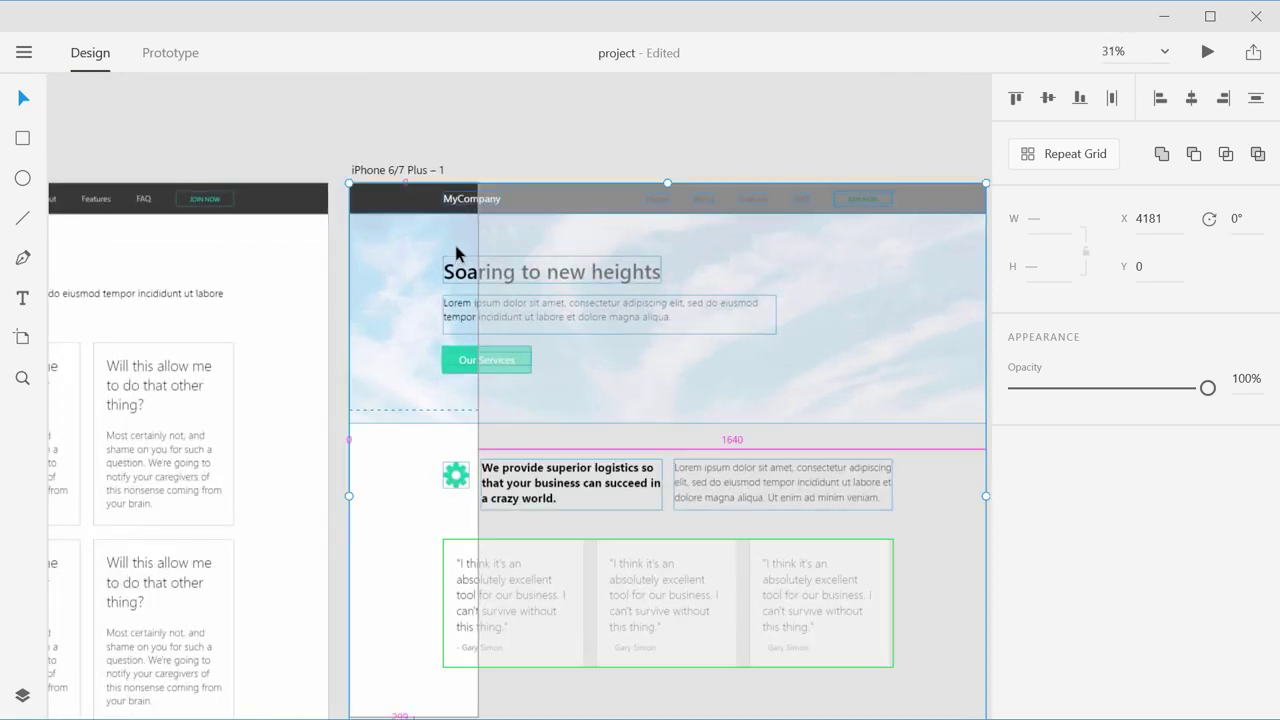
pyautogui.scroll(-3, 456, 248)
pyautogui.scroll(2, 456, 252)
pyautogui.moveTo(497, 293); pyautogui.dragTo(497, 235)
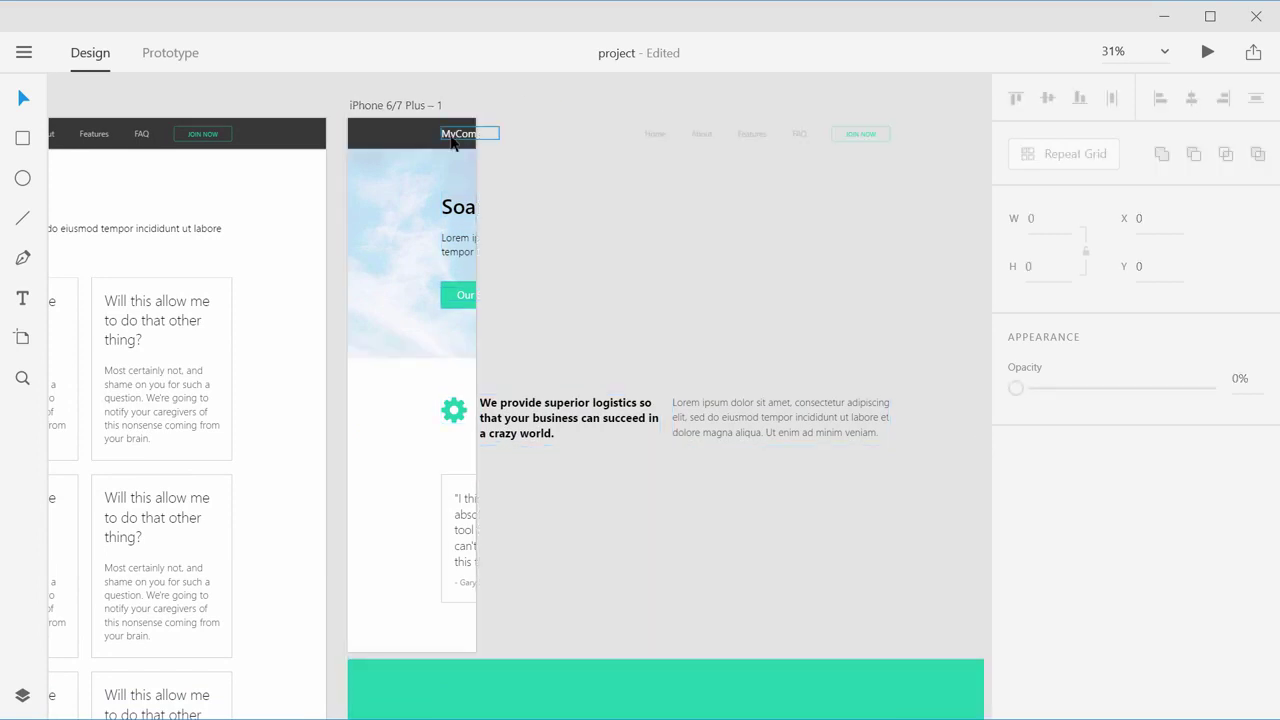
# Step: Move the MyCompany logo to X 38 in the iPhone artboard's header and set its font size to 24
pyautogui.moveTo(450, 135); pyautogui.dragTo(368, 136)
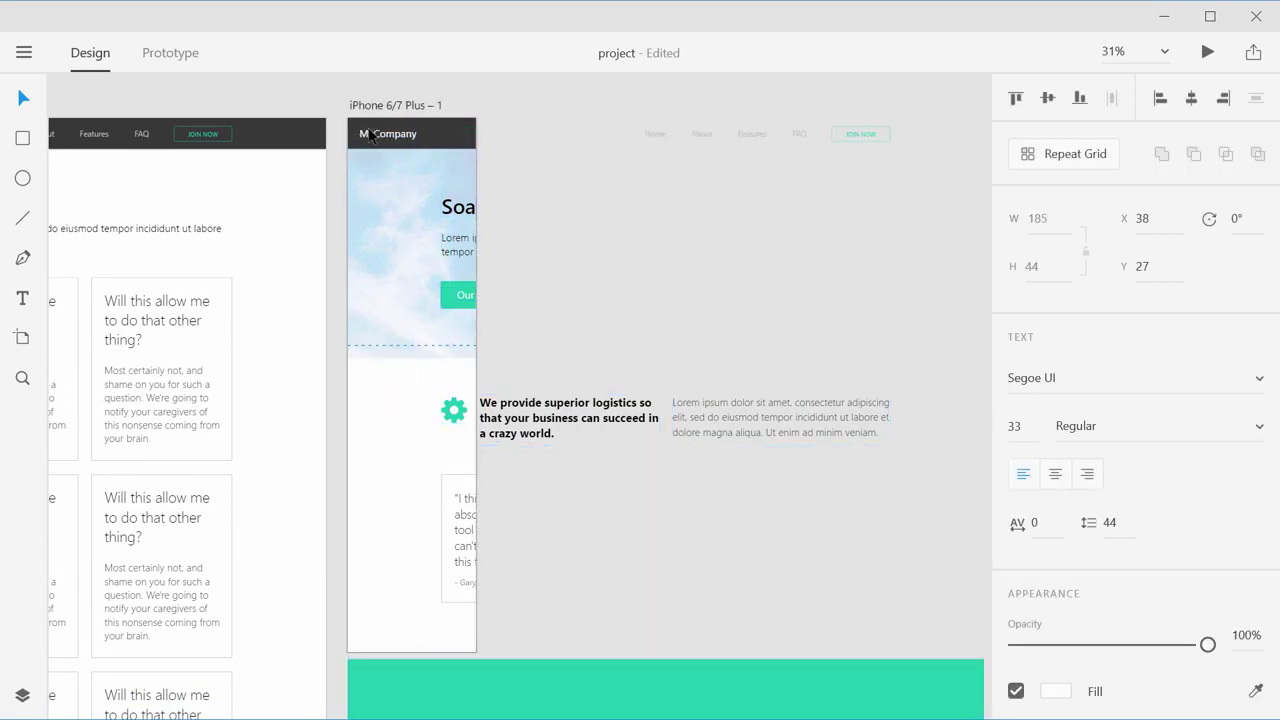
pyautogui.moveTo(1029, 436); pyautogui.dragTo(1027, 462)
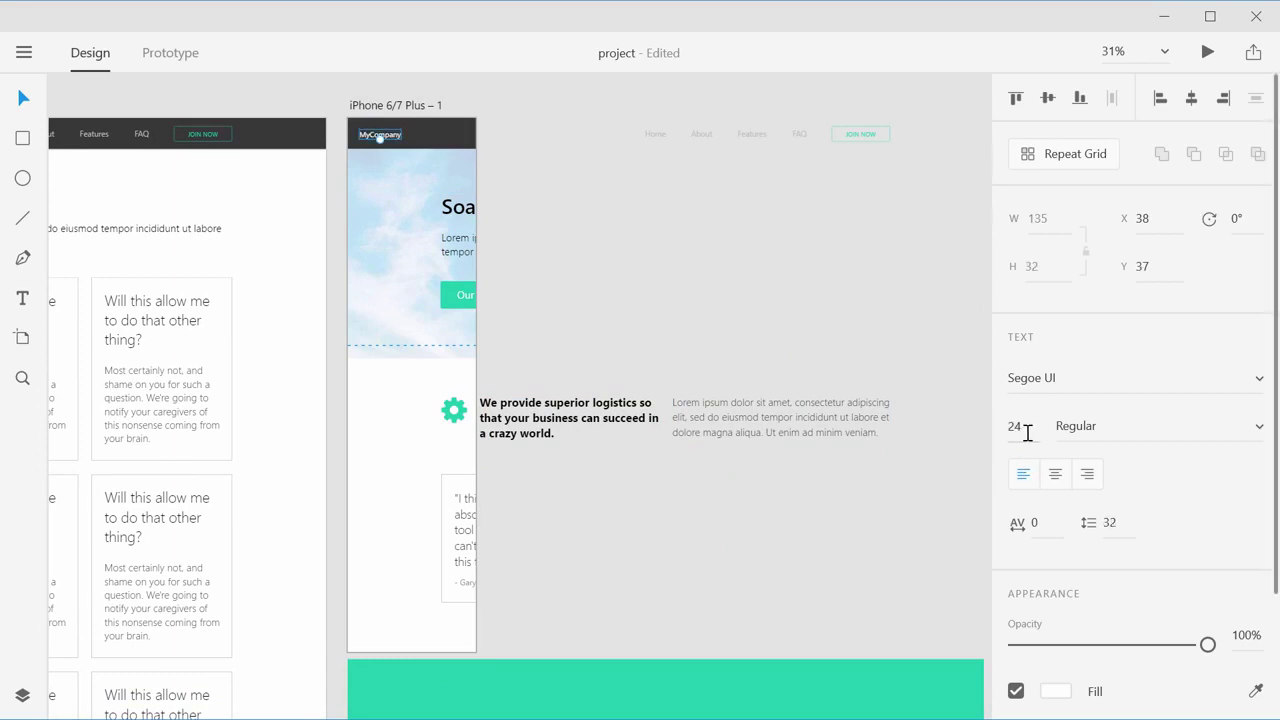
pyautogui.click(365, 105)
pyautogui.scroll(3, 391, 163)
pyautogui.scroll(-3, 391, 166)
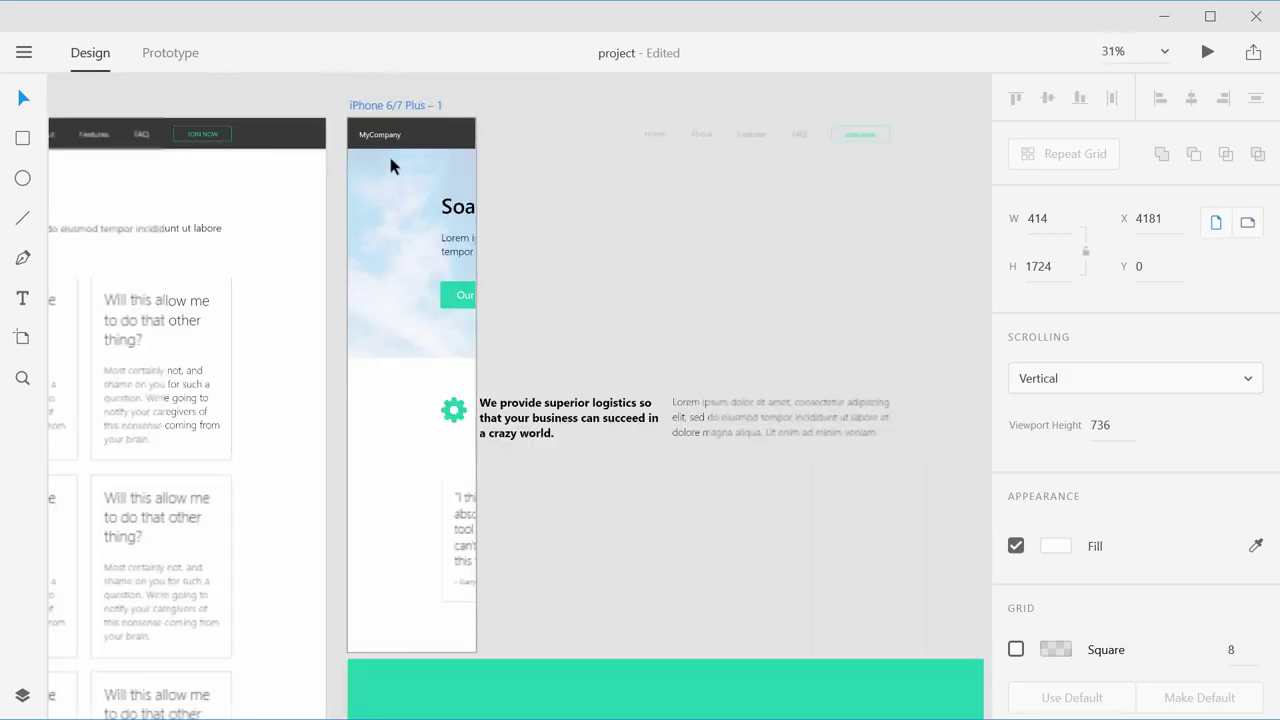
# Step: Delete the navigation items and JOIN NOW button lying outside the iPhone artboard, and nudge the MyCompany logo to Y 36
pyautogui.click(655, 136)
pyautogui.moveTo(617, 124); pyautogui.dragTo(899, 138)
pyautogui.press('Delete')
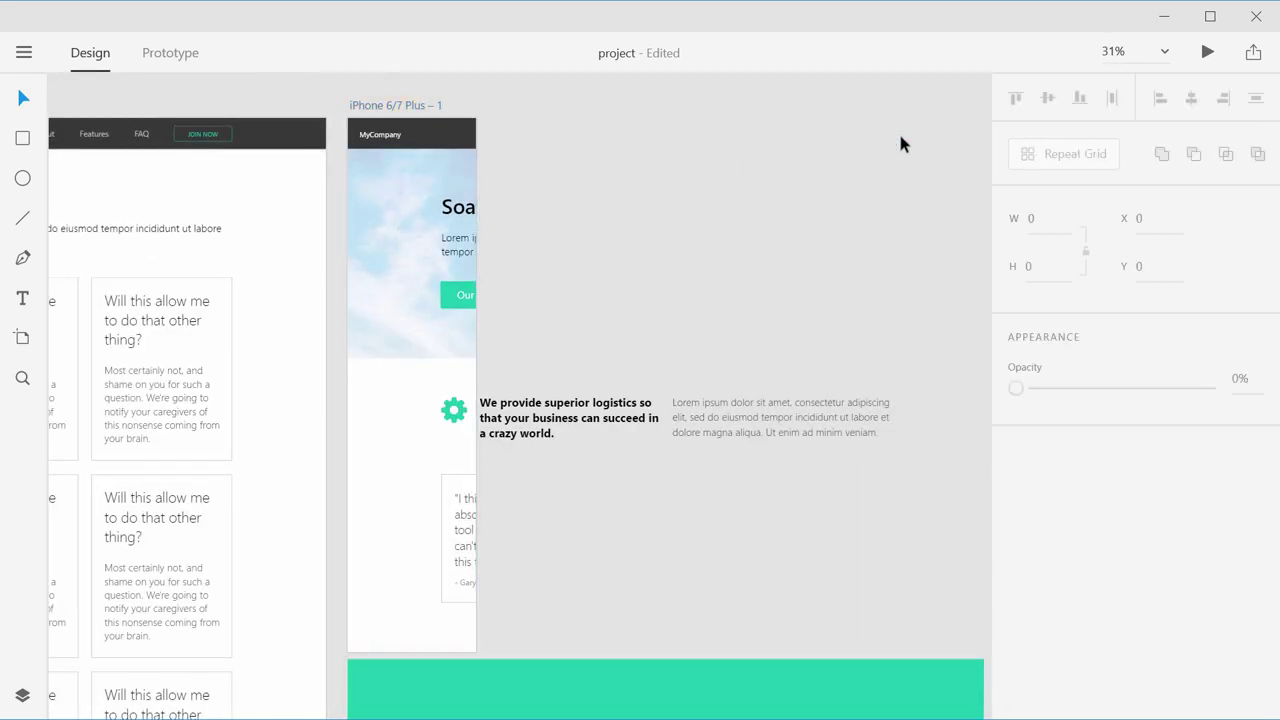
pyautogui.click(395, 140)
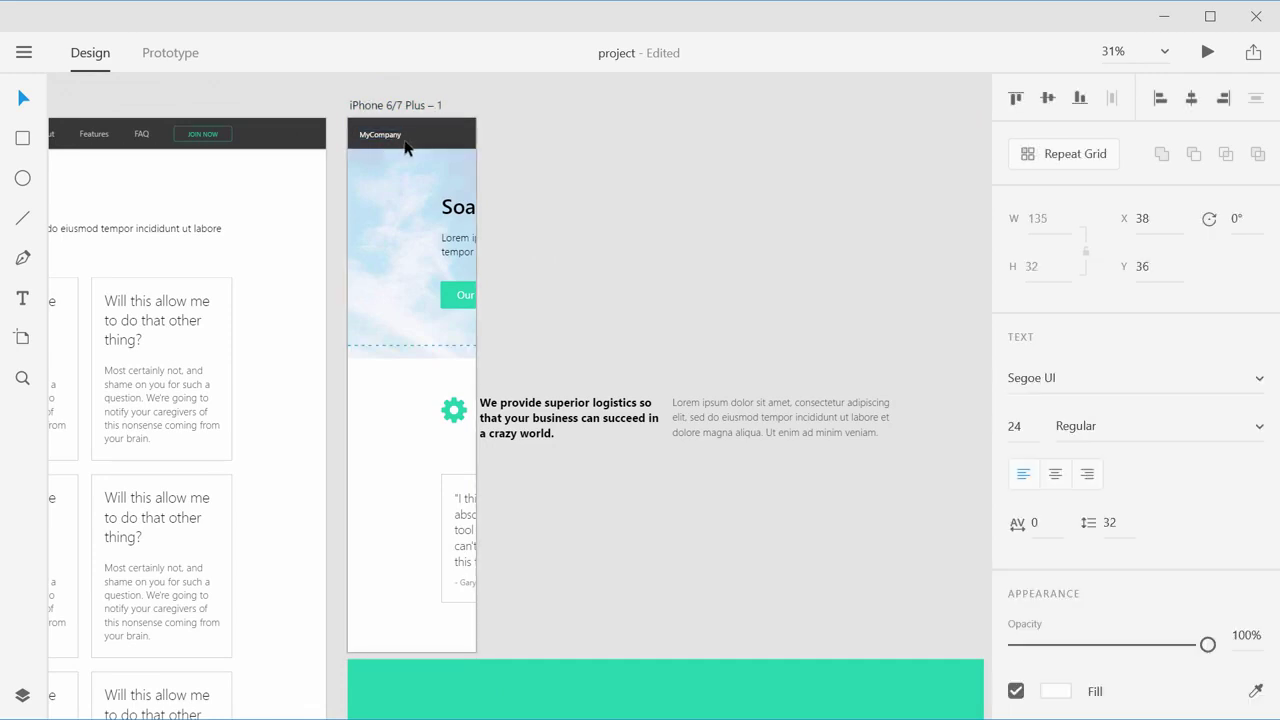
pyautogui.click(528, 141)
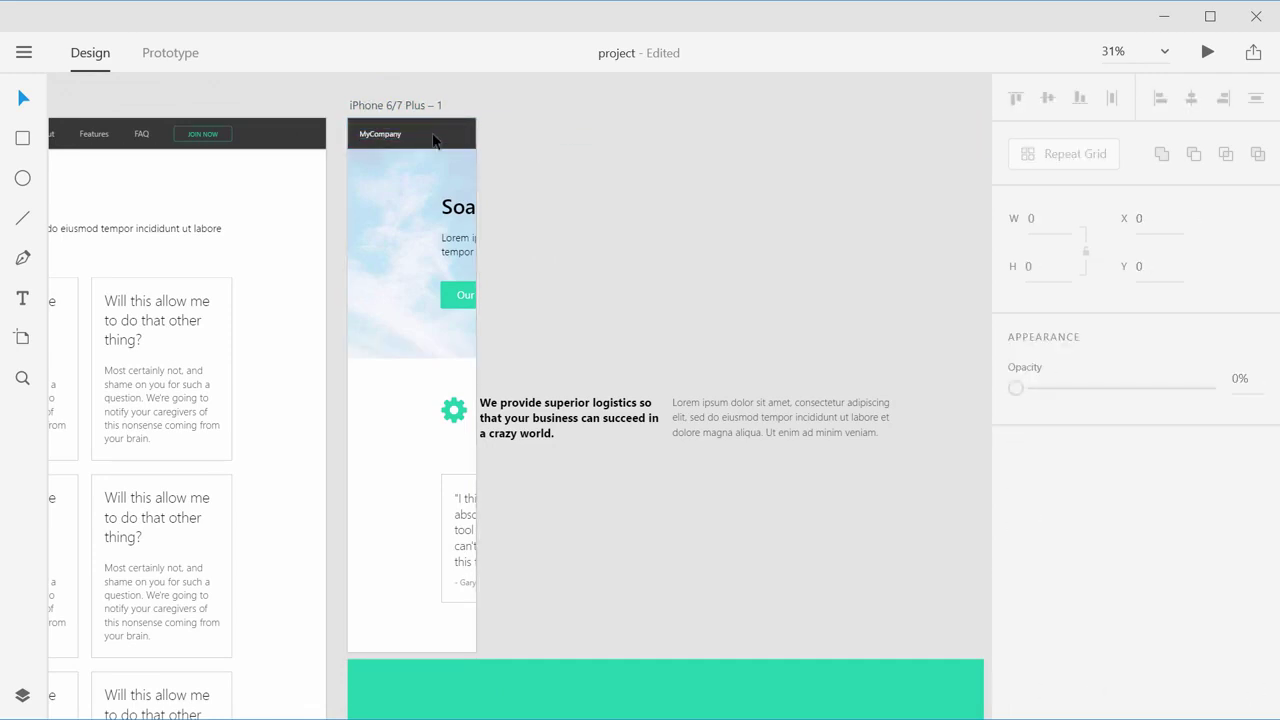
# Step: Resize the dark header bar on the iPhone artboard to 414 wide and 66 high, matching the artboard's width
pyautogui.scroll(2, 445, 168)
pyautogui.scroll(5, 446, 173)
pyautogui.moveTo(446, 171); pyautogui.dragTo(583, 309)
pyautogui.click(500, 277)
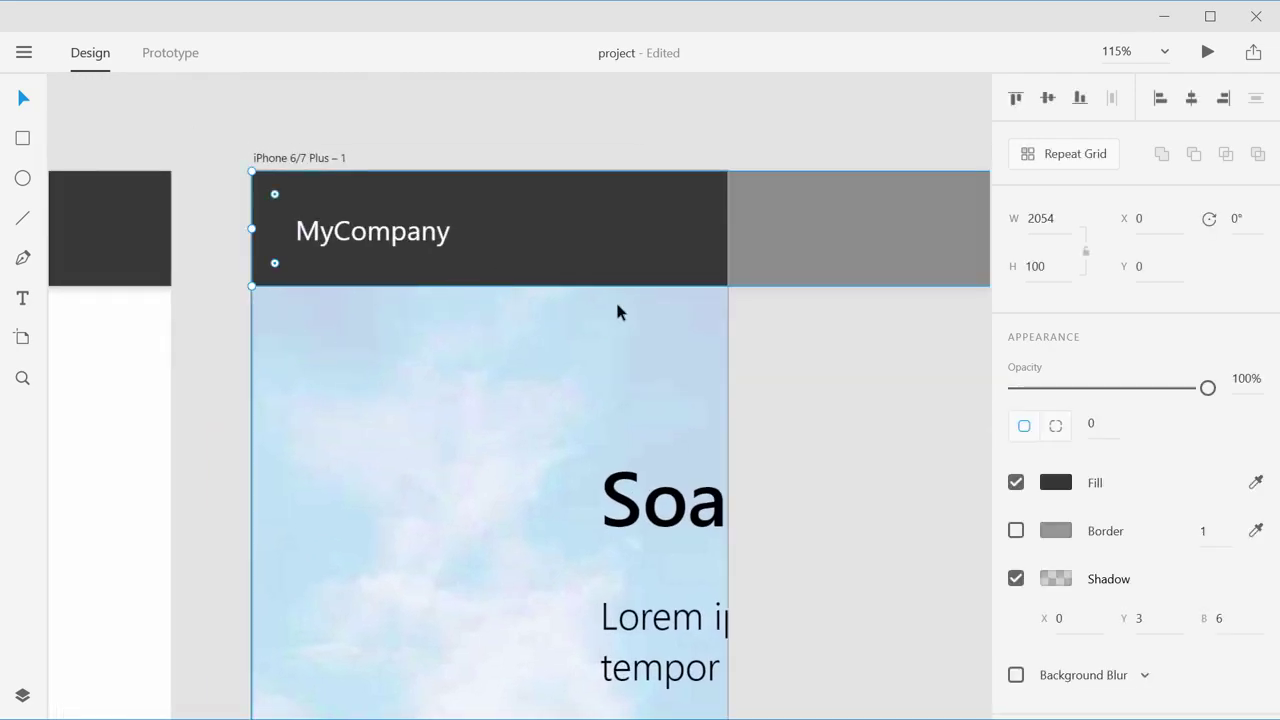
pyautogui.scroll(-12, 678, 304)
pyautogui.scroll(5, 649, 354)
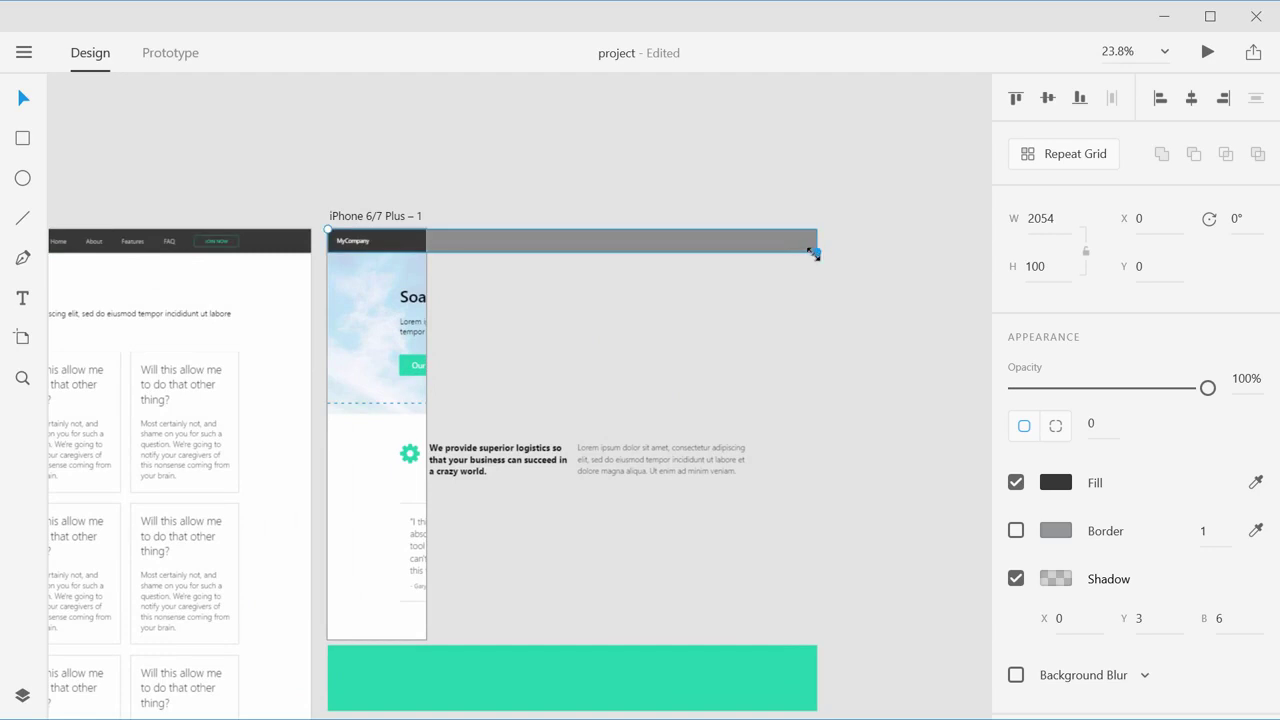
pyautogui.moveTo(815, 254); pyautogui.dragTo(426, 248)
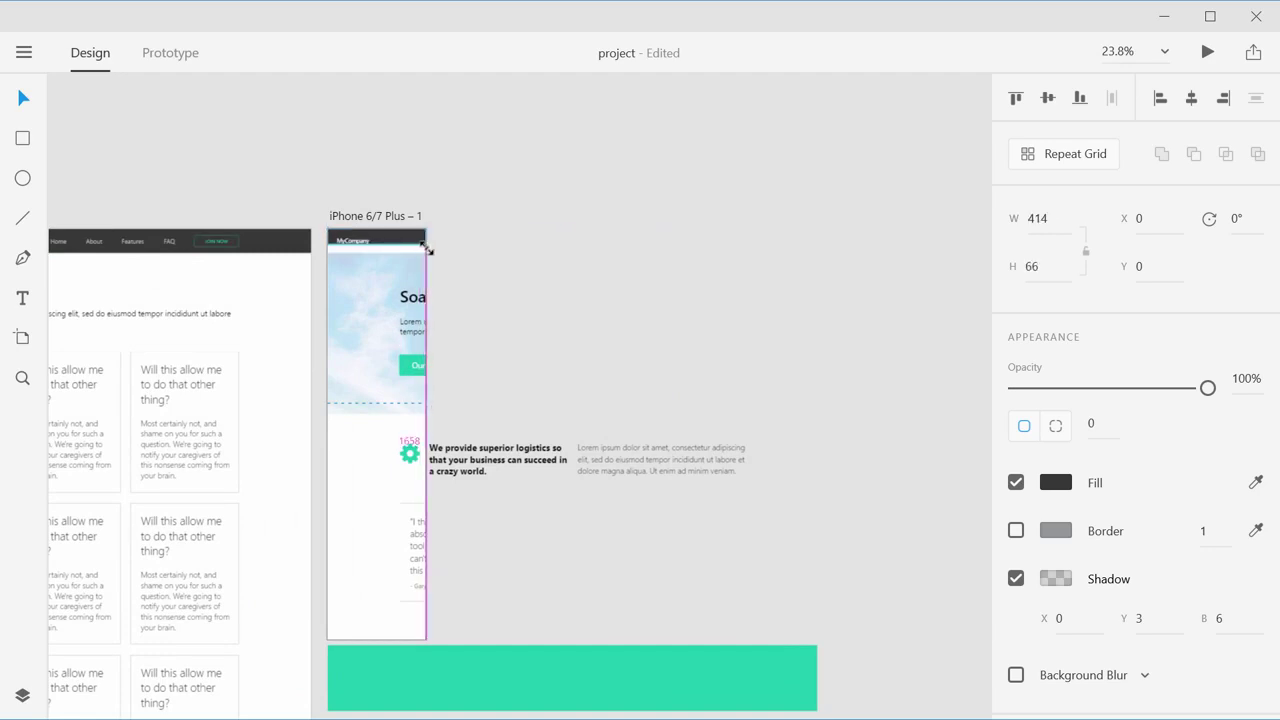
# Step: Increase the iPhone header bar's height slightly and move the MyCompany logo up to centre it vertically in the bar
pyautogui.scroll(8, 397, 254)
pyautogui.hscroll(-3, 470, 230)
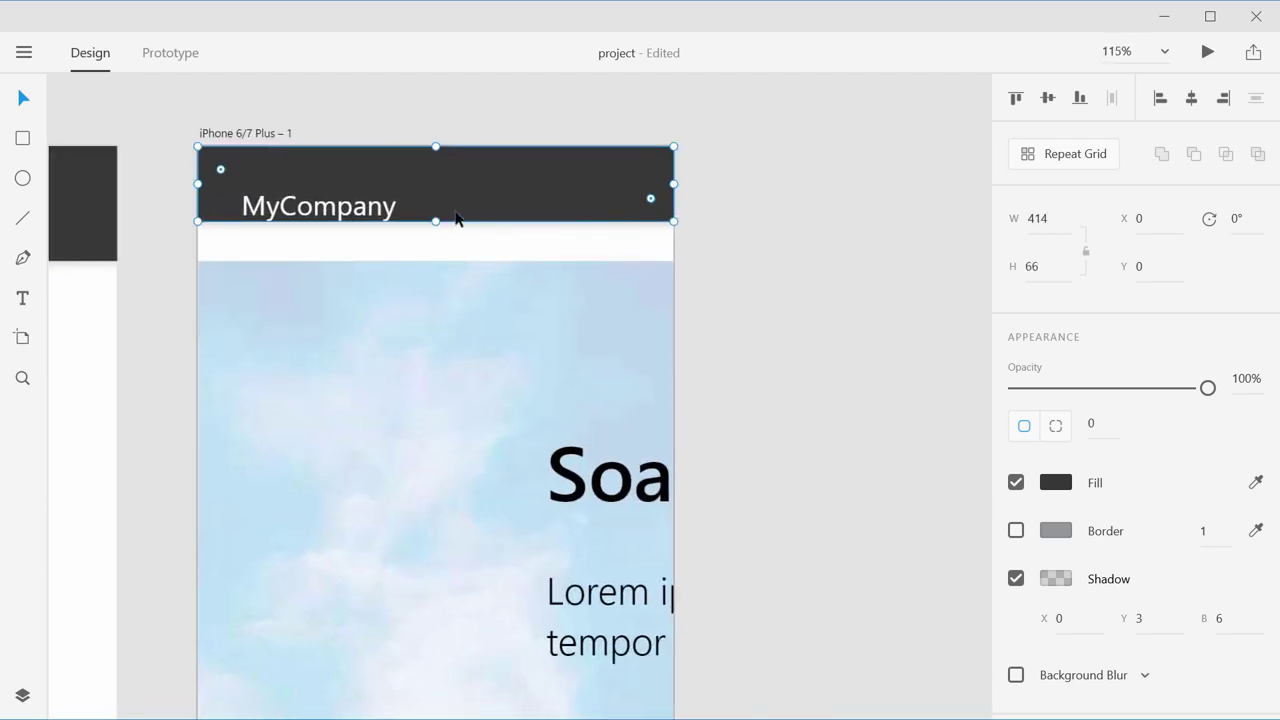
pyautogui.moveTo(435, 224); pyautogui.dragTo(437, 242)
pyautogui.click(352, 213)
pyautogui.moveTo(352, 213); pyautogui.dragTo(353, 200)
pyautogui.click(751, 204)
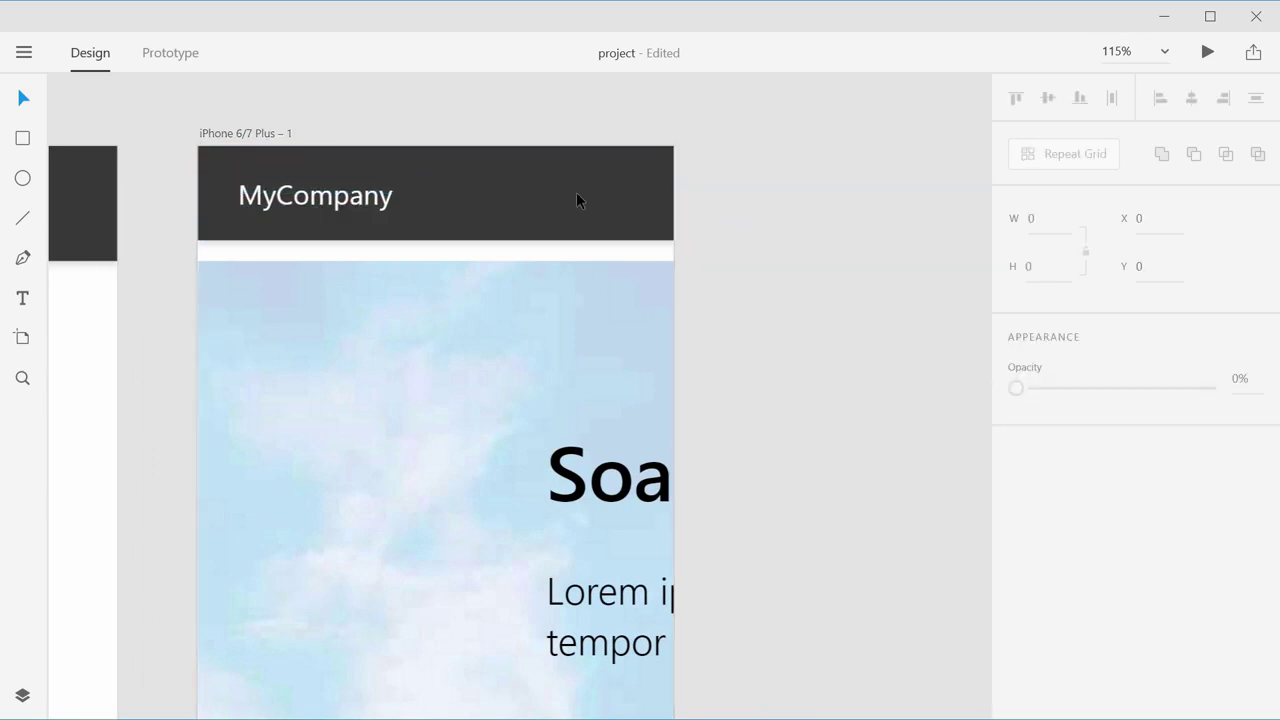
# Step: Draw a horizontal line about 56 wide near the right end of the iPhone header at about X 325.5, Y 31.5
pyautogui.click(18, 221)
pyautogui.moveTo(573, 183); pyautogui.dragTo(636, 183)
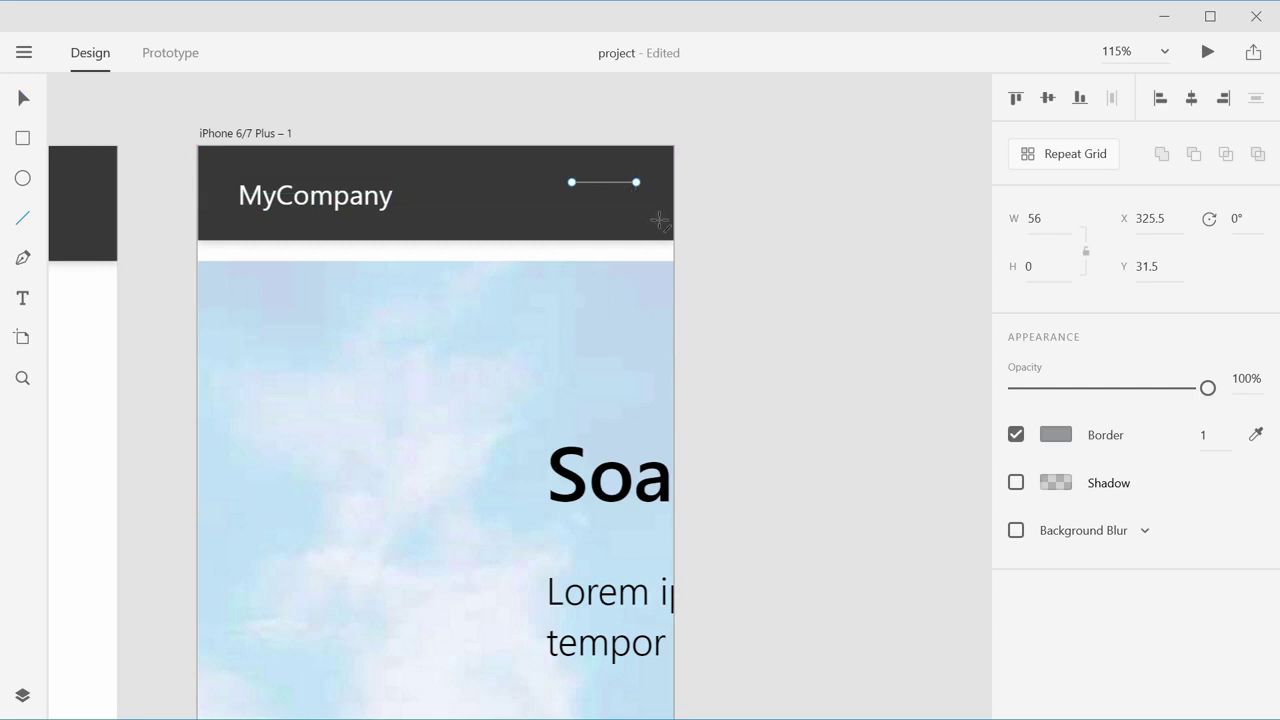
pyautogui.click(22, 100)
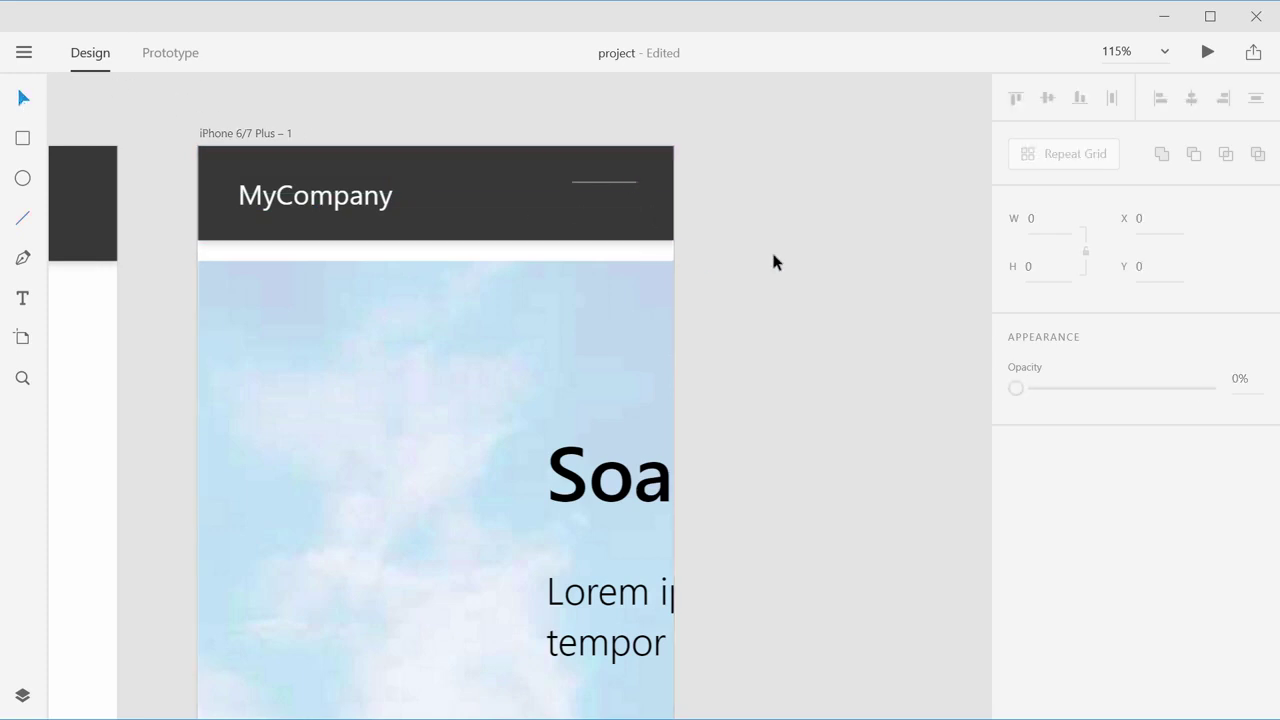
# Step: Duplicate the header line twice below the original at equal spacing, at Y 44.5 and Y 57.5, to form a menu icon
pyautogui.click(603, 182)
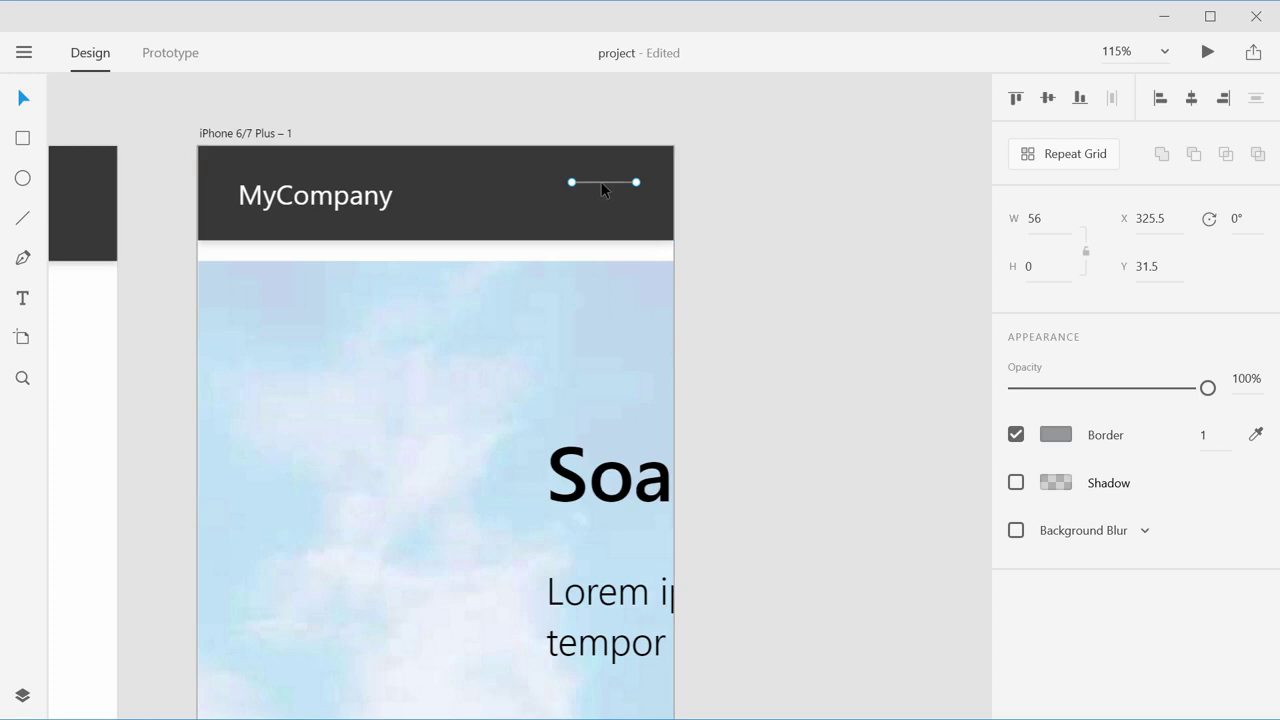
pyautogui.moveTo(601, 189); pyautogui.dragTo(601, 197)
pyautogui.moveTo(605, 211); pyautogui.dragTo(605, 211)
pyautogui.click(745, 190)
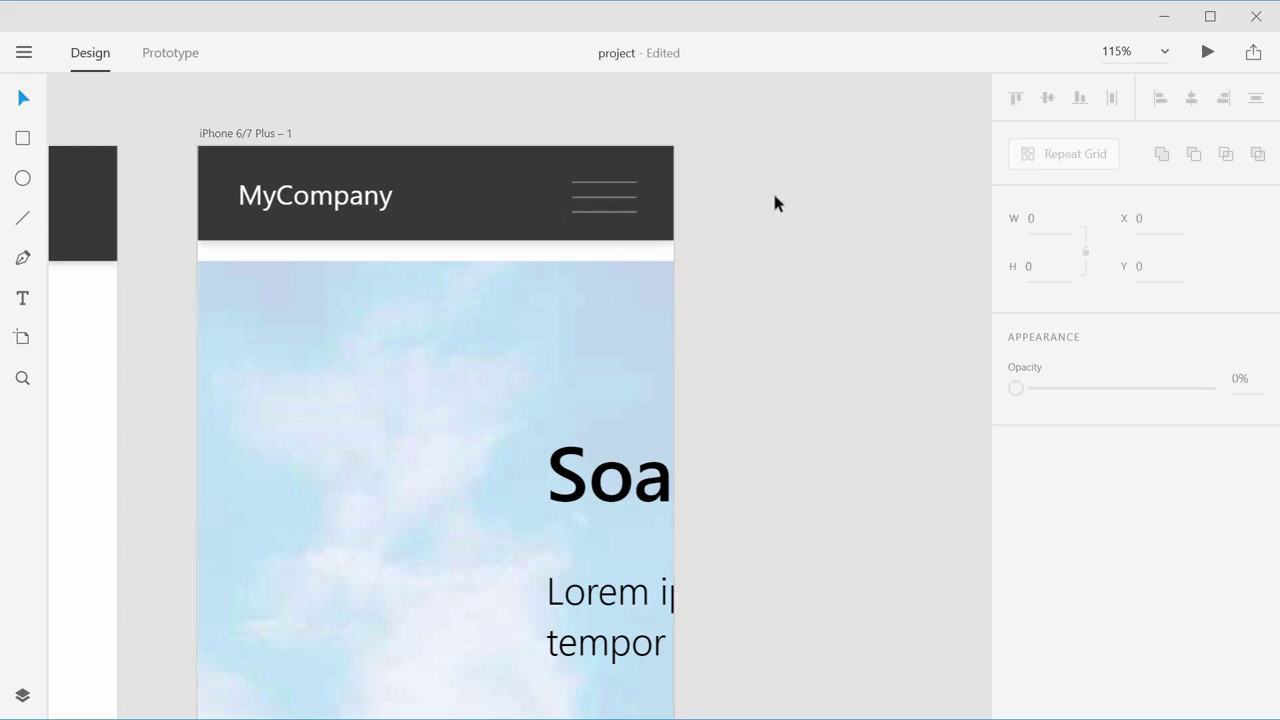
# Step: Scale the three menu icon lines together to 41 wide, then nudge them up to Y 33.5 and slightly left
pyautogui.click(614, 211)
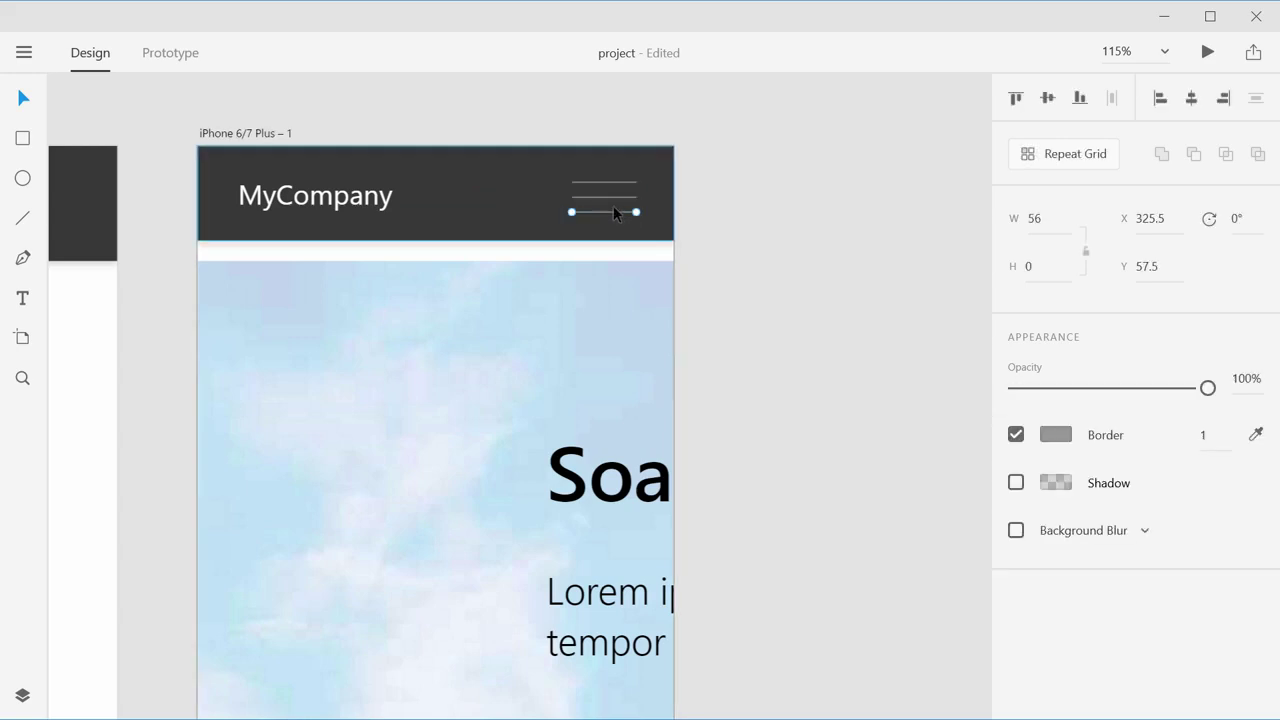
pyautogui.keyDown('shift'); pyautogui.click(616, 198); pyautogui.keyUp('shift')
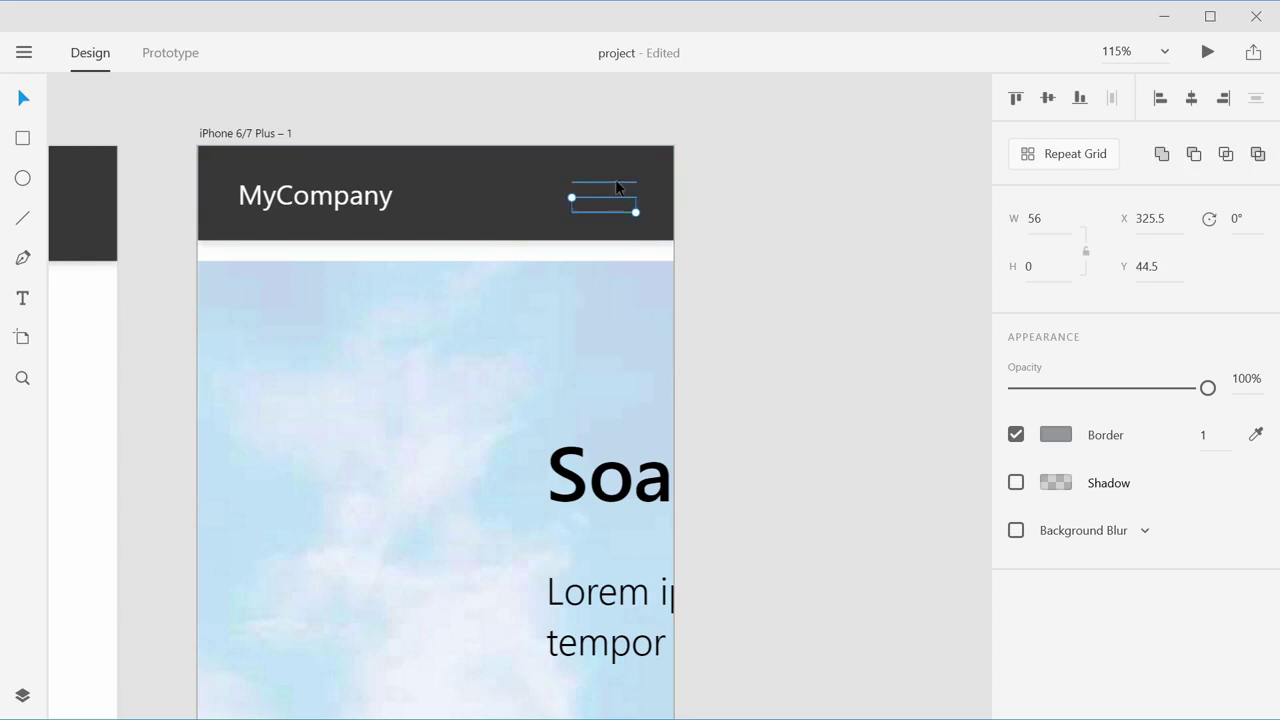
pyautogui.keyDown('shift'); pyautogui.click(616, 184); pyautogui.keyUp('shift')
pyautogui.moveTo(635, 212); pyautogui.dragTo(629, 209)
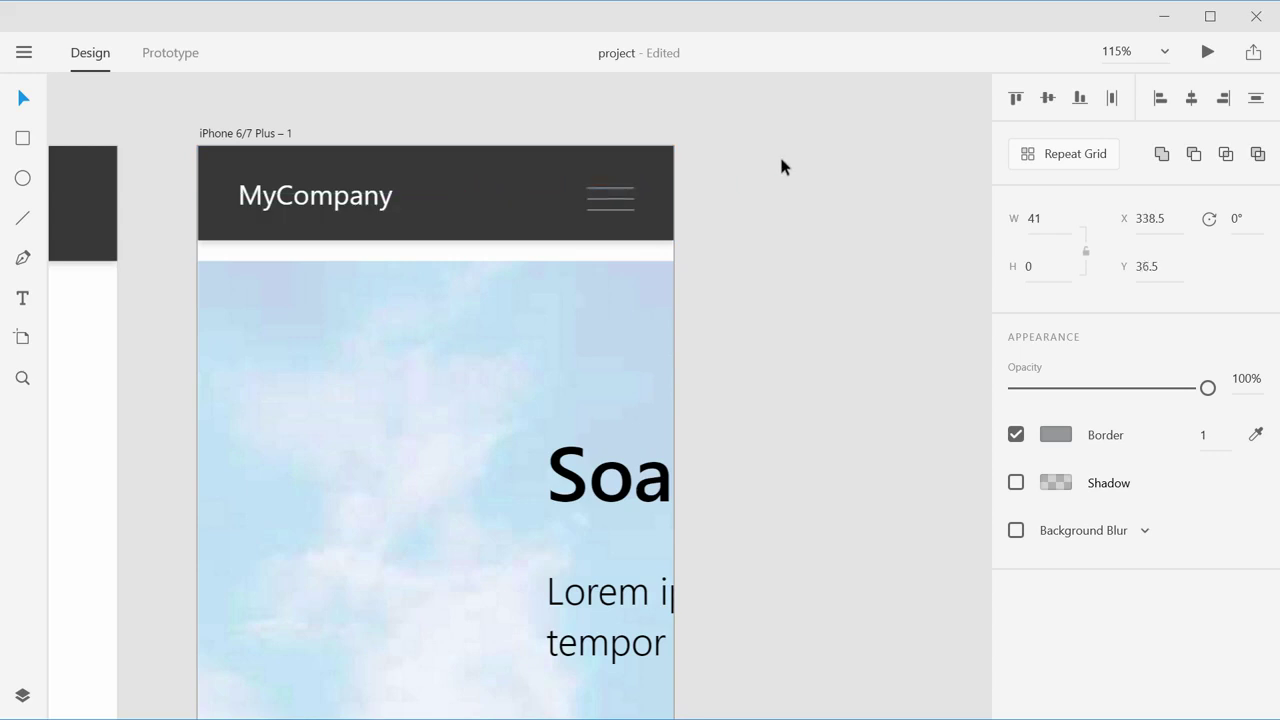
pyautogui.press('Up')
pyautogui.press('Up')
pyautogui.press('Up')
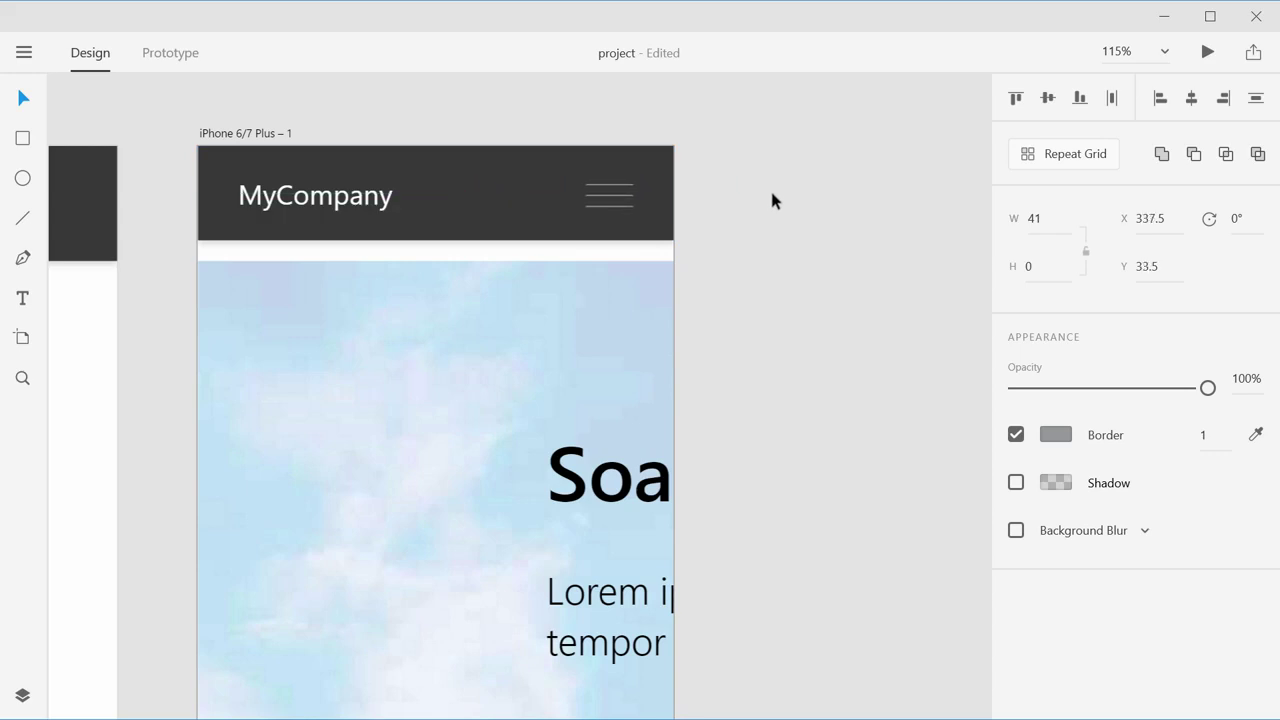
pyautogui.press('Left')
pyautogui.click(772, 229)
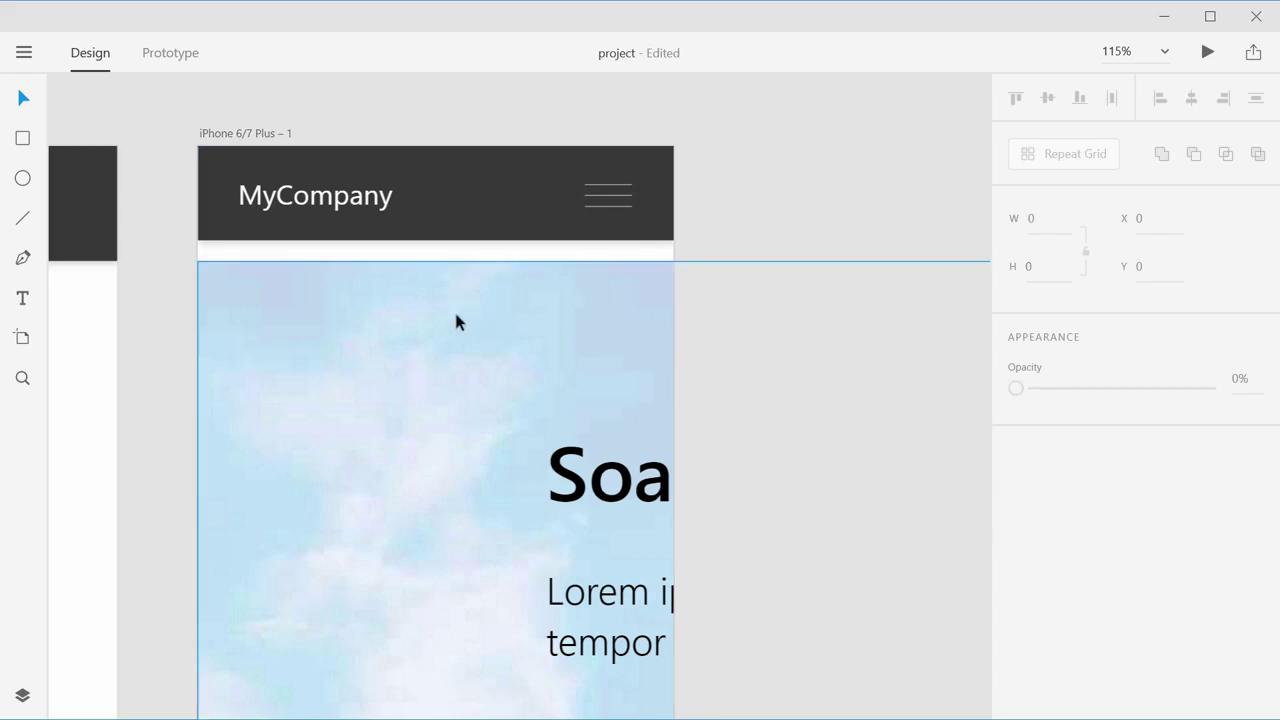
# Step: Select the sky background image behind the hero text on the iPhone artboard
pyautogui.scroll(-5, 537, 329)
pyautogui.moveTo(470, 362); pyautogui.dragTo(354, 265)
pyautogui.scroll(3, 440, 290)
pyautogui.click(357, 222)
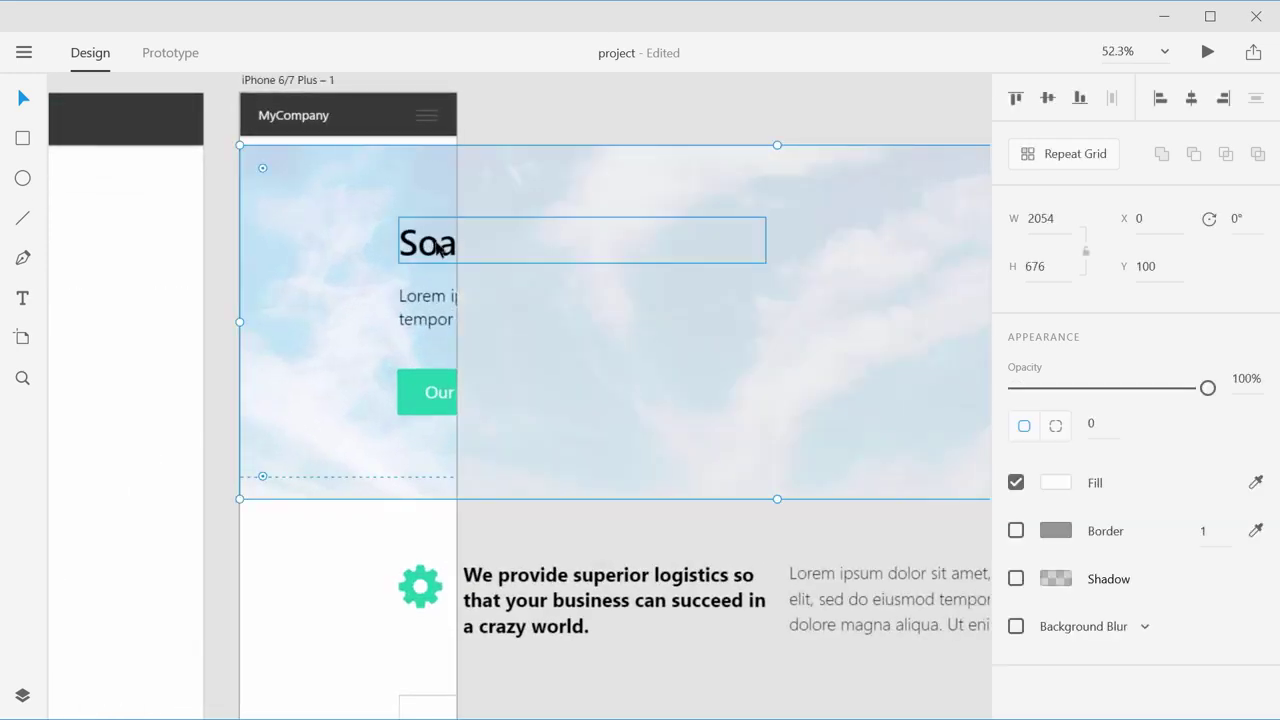
# Step: Resize the sky image to the phone artboard's 414 width and 663 height, with its upper edge against the header at Y 82
pyautogui.moveTo(557, 257); pyautogui.dragTo(323, 240)
pyautogui.scroll(-3, 586, 267)
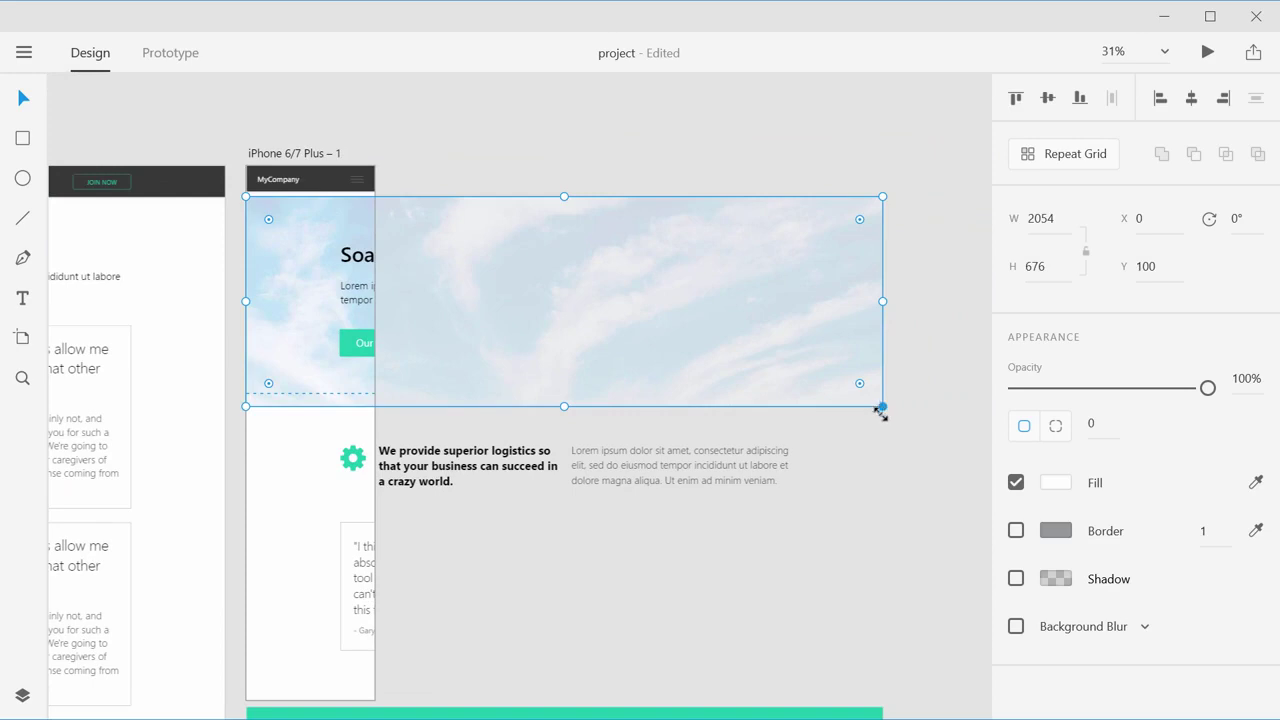
pyautogui.moveTo(880, 408); pyautogui.dragTo(376, 329)
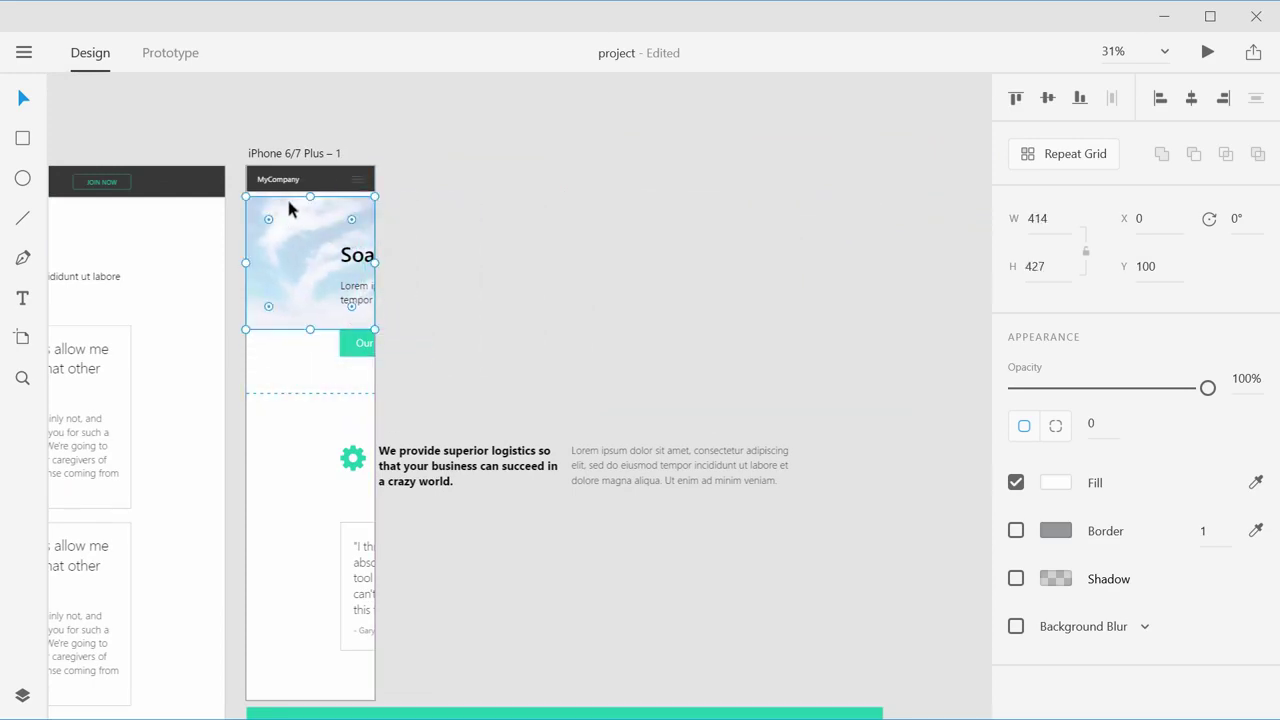
pyautogui.moveTo(308, 196); pyautogui.dragTo(310, 190)
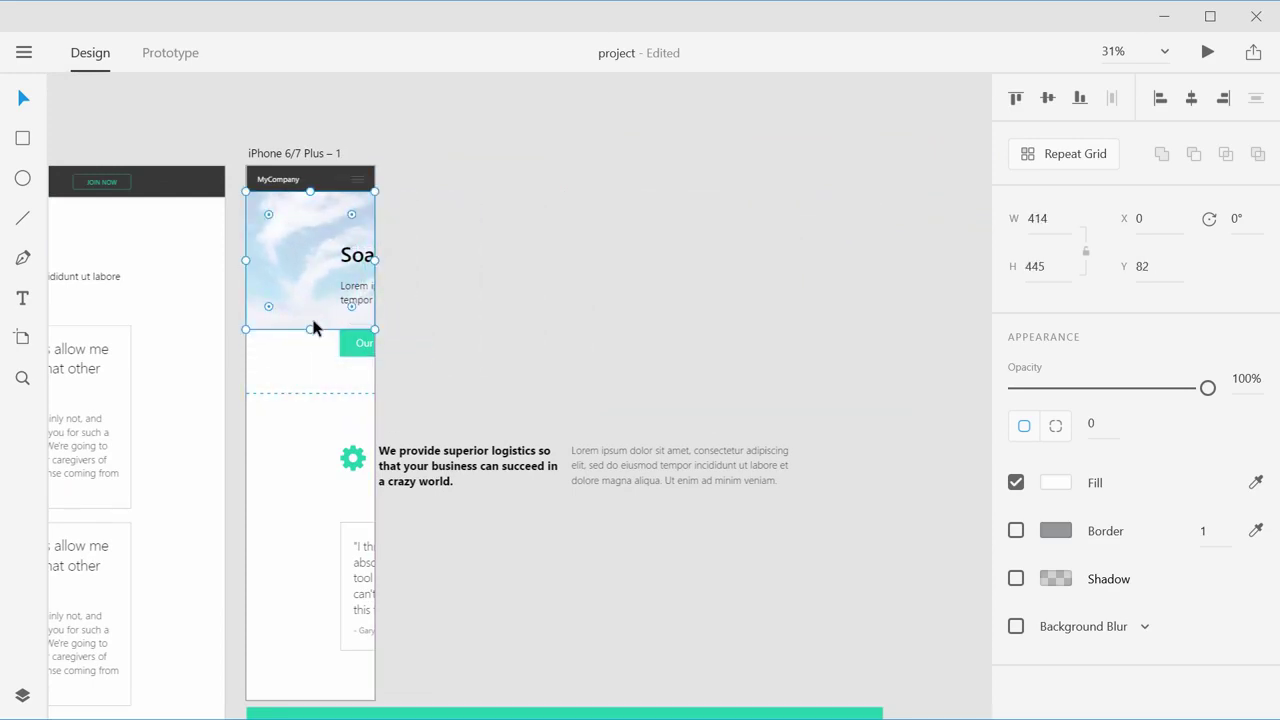
pyautogui.moveTo(312, 330); pyautogui.dragTo(318, 396)
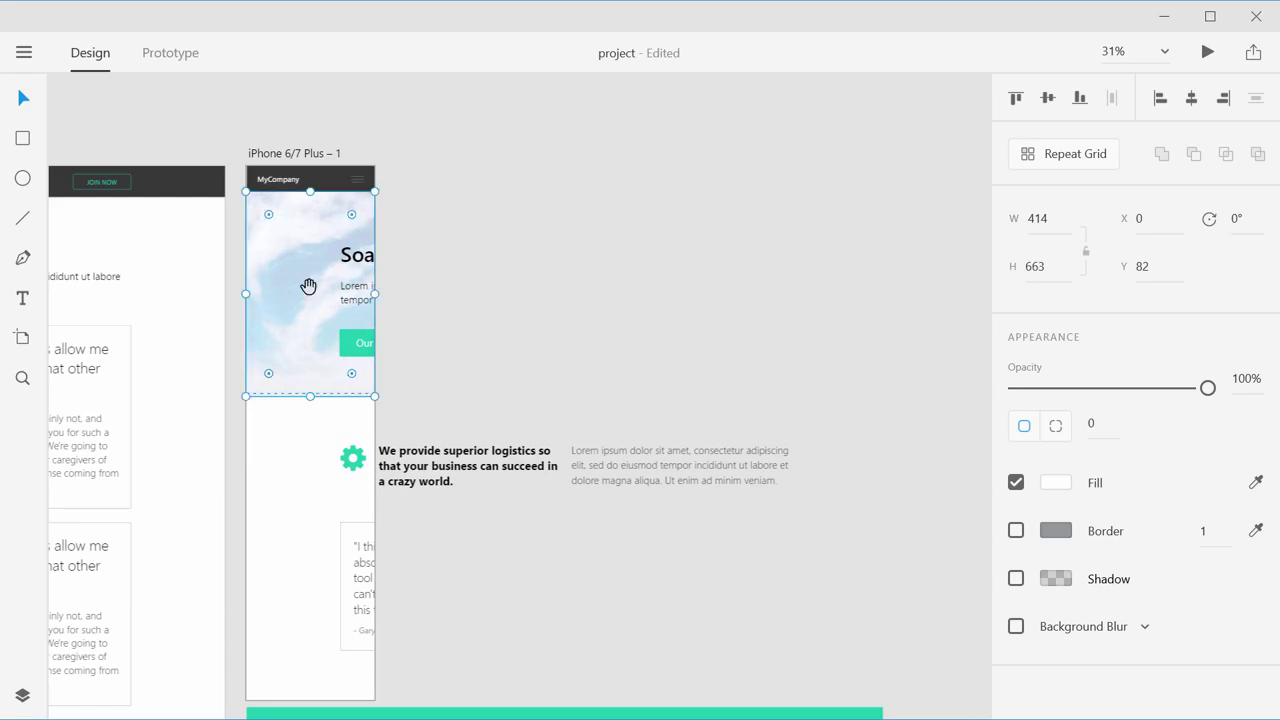
# Step: Move the heading, paragraph and Our Services button together onto the sky image at X 35, Y 119
pyautogui.scroll(1, 308, 287)
pyautogui.scroll(5, 308, 300)
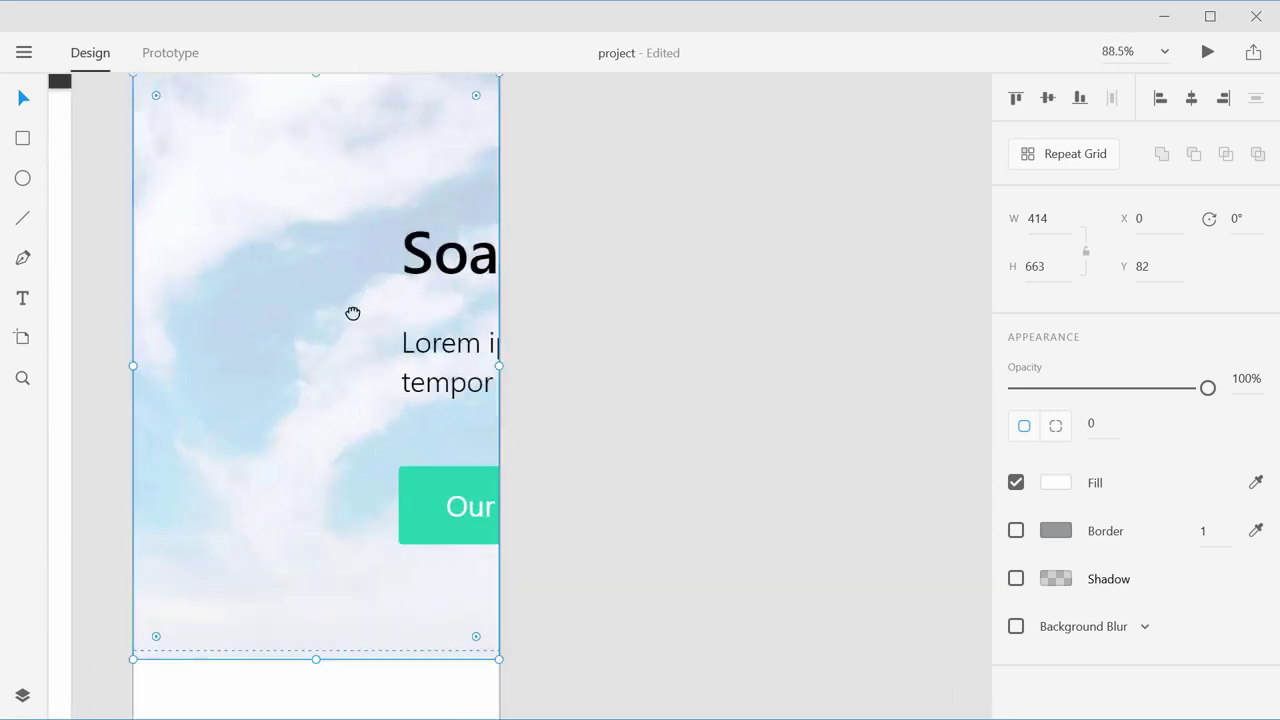
pyautogui.moveTo(352, 313); pyautogui.dragTo(466, 314)
pyautogui.scroll(-2, 517, 317)
pyautogui.click(550, 332)
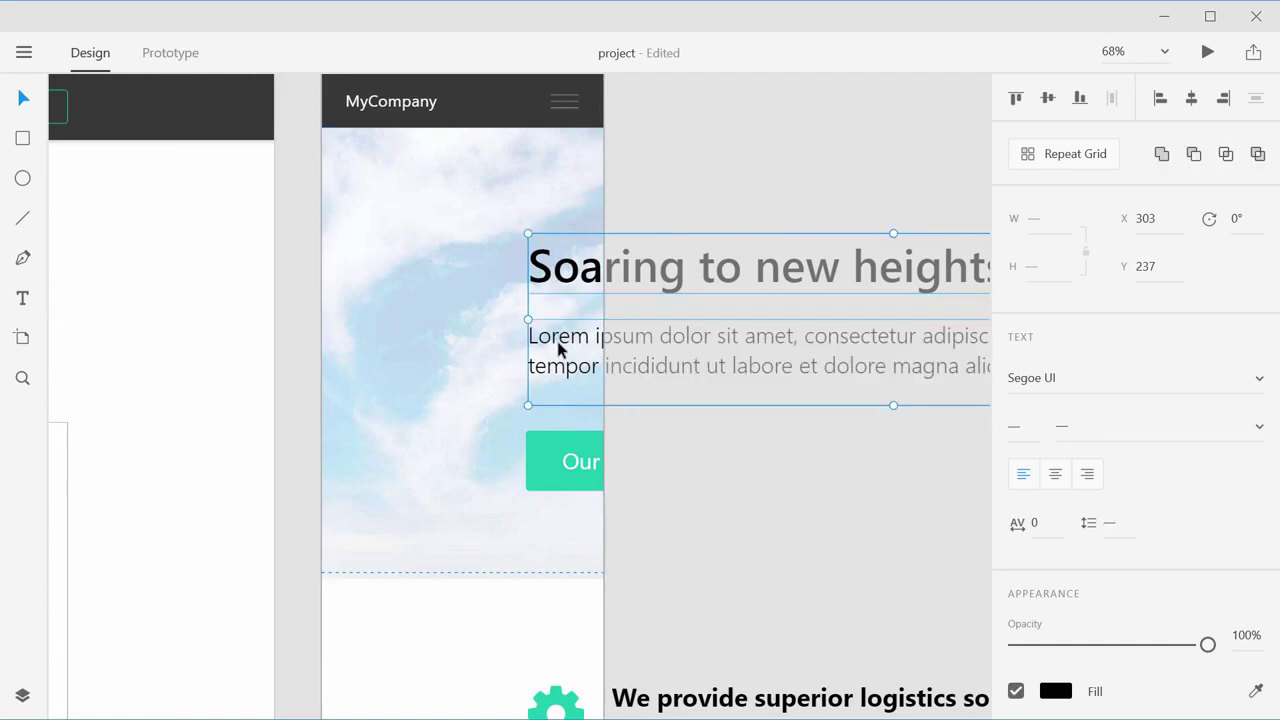
pyautogui.keyDown('shift'); pyautogui.click(560, 462); pyautogui.keyUp('shift')
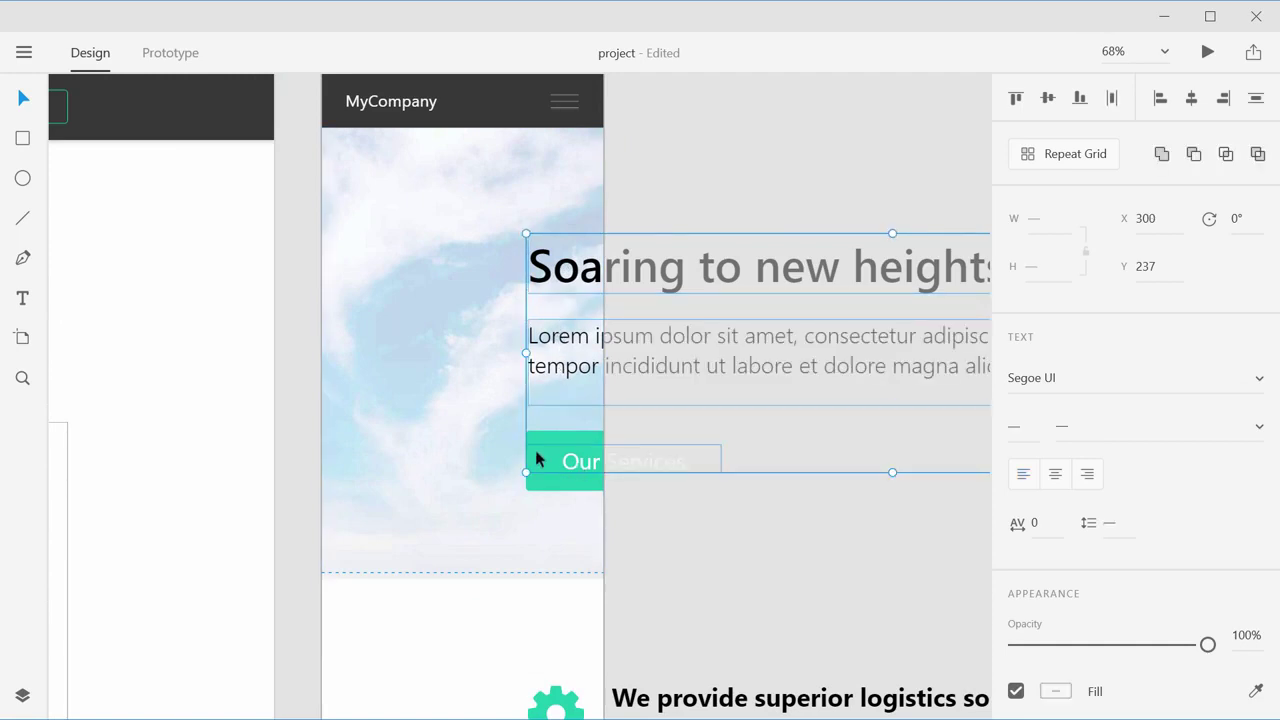
pyautogui.moveTo(560, 297); pyautogui.dragTo(381, 192)
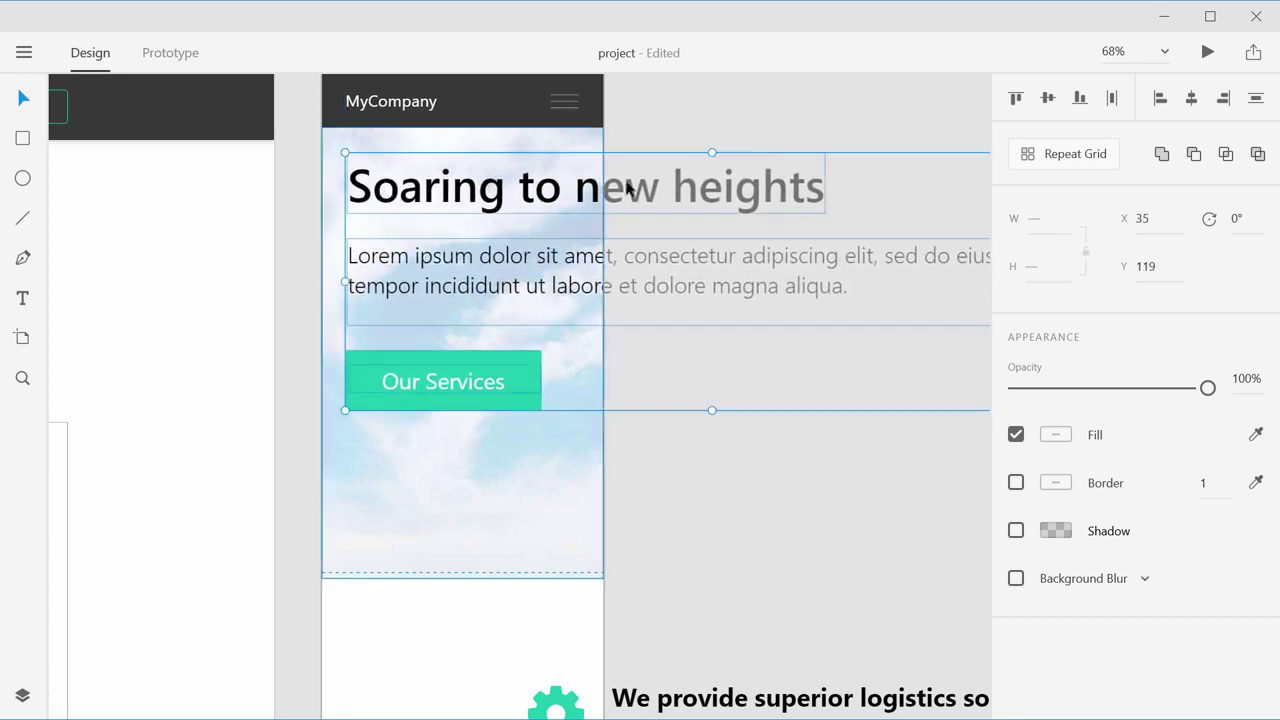
pyautogui.click(788, 134)
# Step: Reduce the "Soaring to new heights" heading's font size to about 30 so it fits within the phone artboard
pyautogui.click(450, 197)
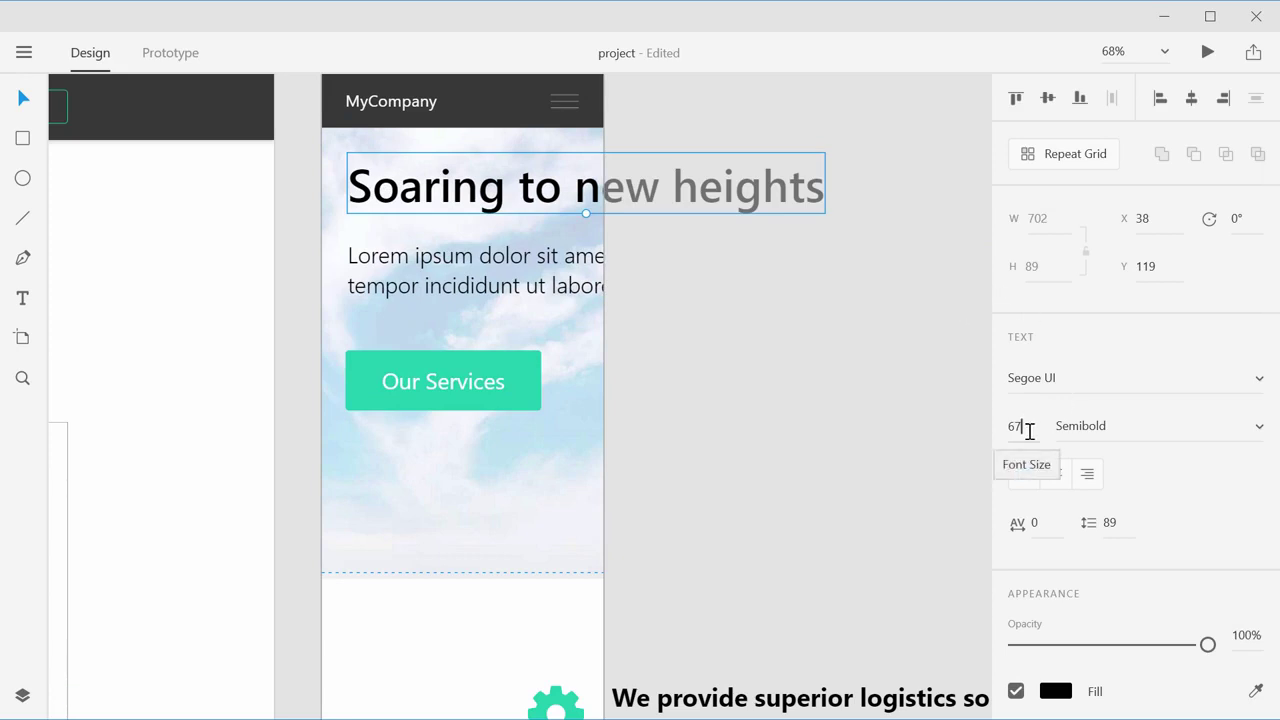
pyautogui.moveTo(1028, 423); pyautogui.dragTo(1025, 498)
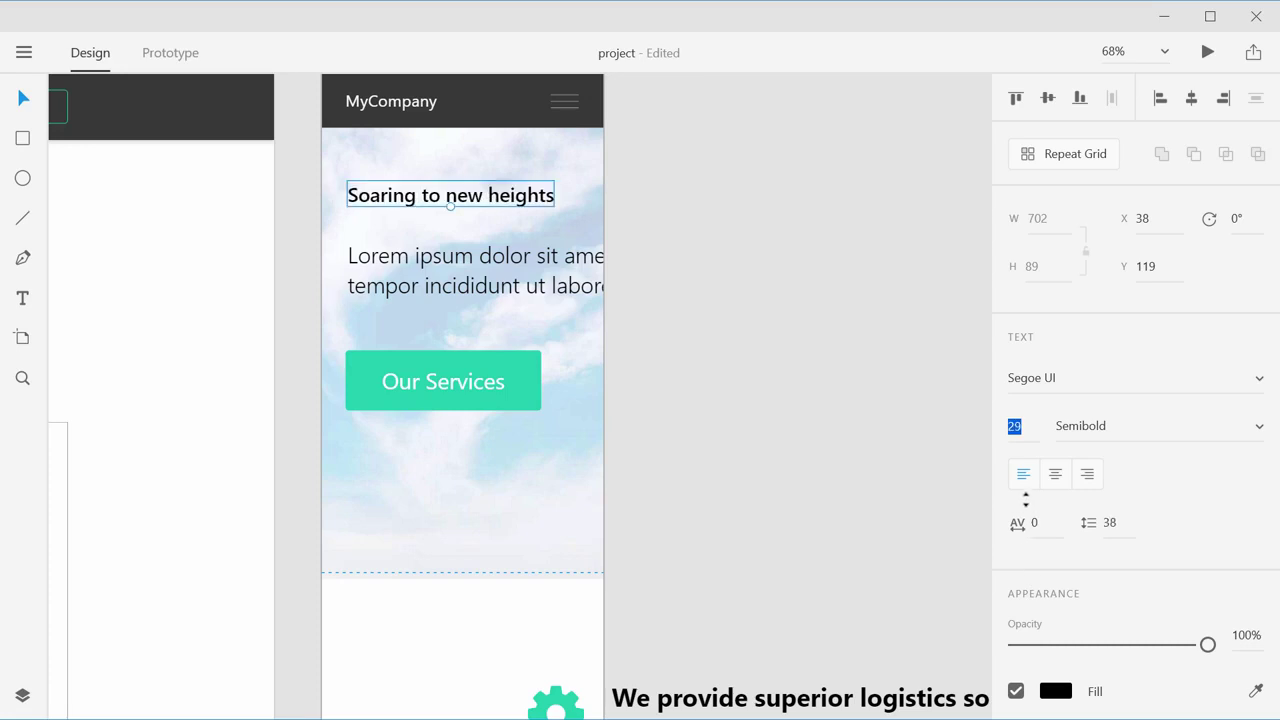
pyautogui.press('Up')
# Step: Set the hero paragraph's font size to 17 and narrow its text box to a width of 340
pyautogui.click(523, 257)
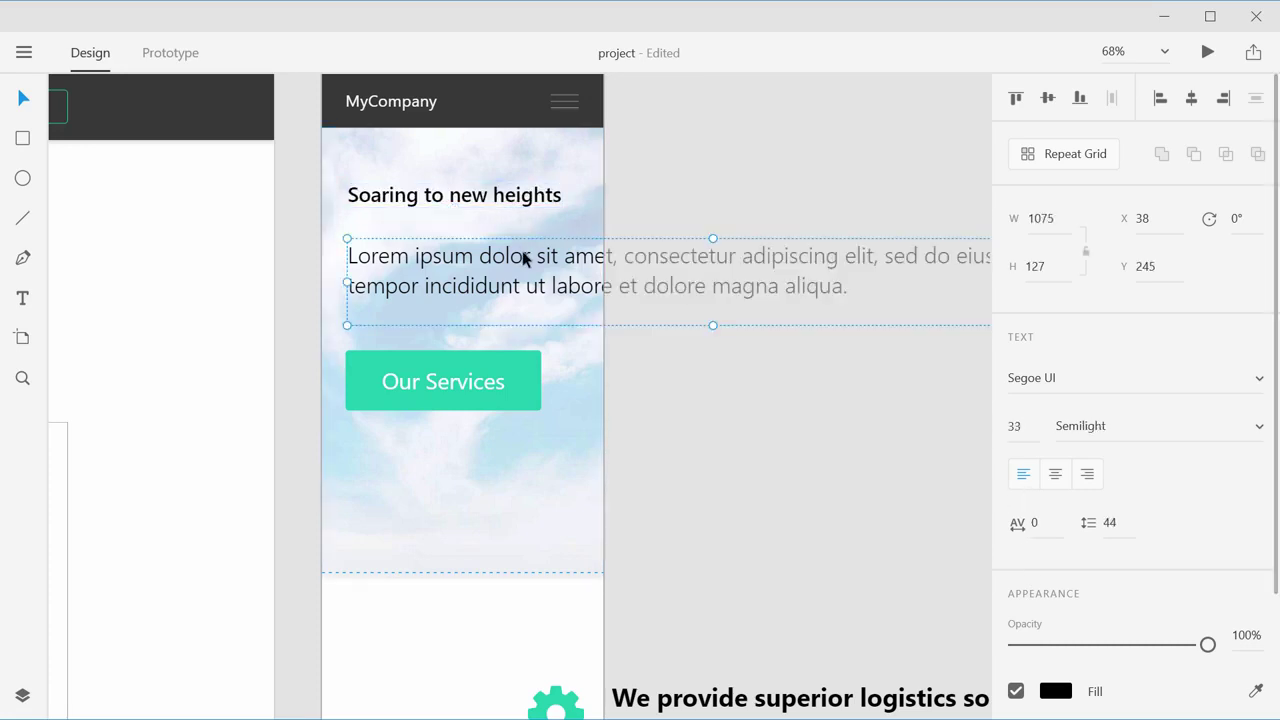
pyautogui.click(1026, 444)
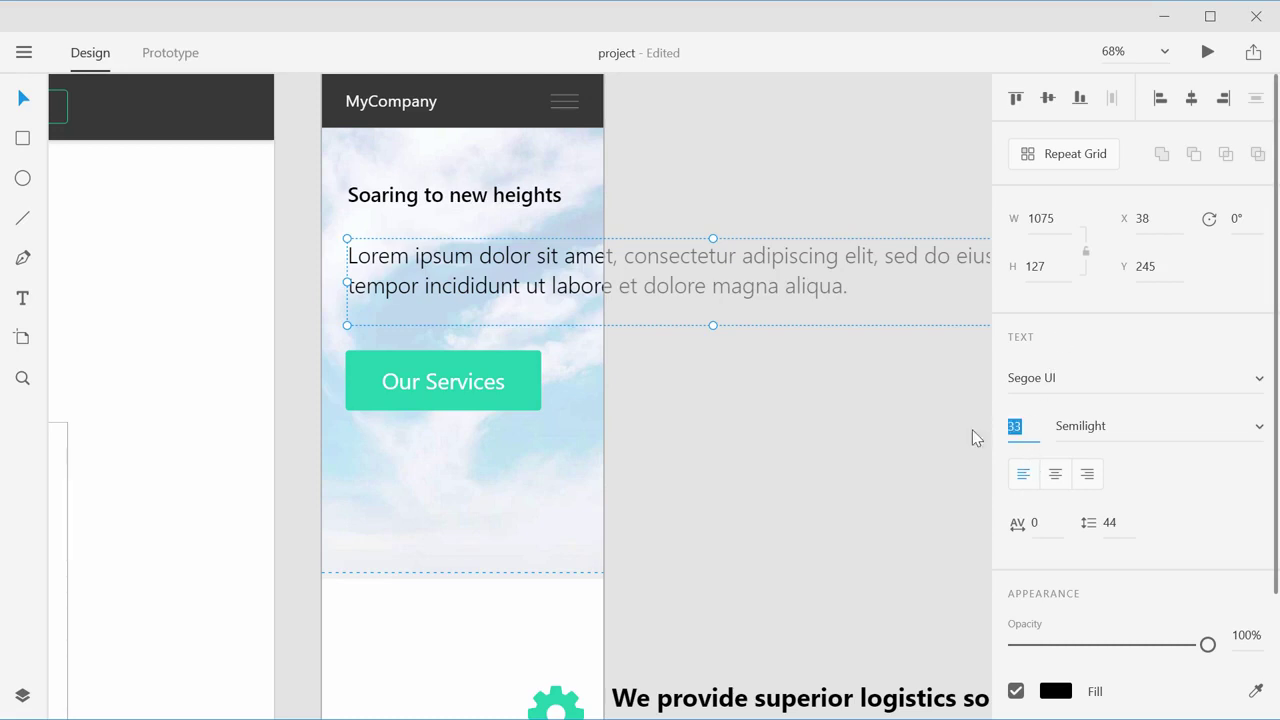
pyautogui.write('17')
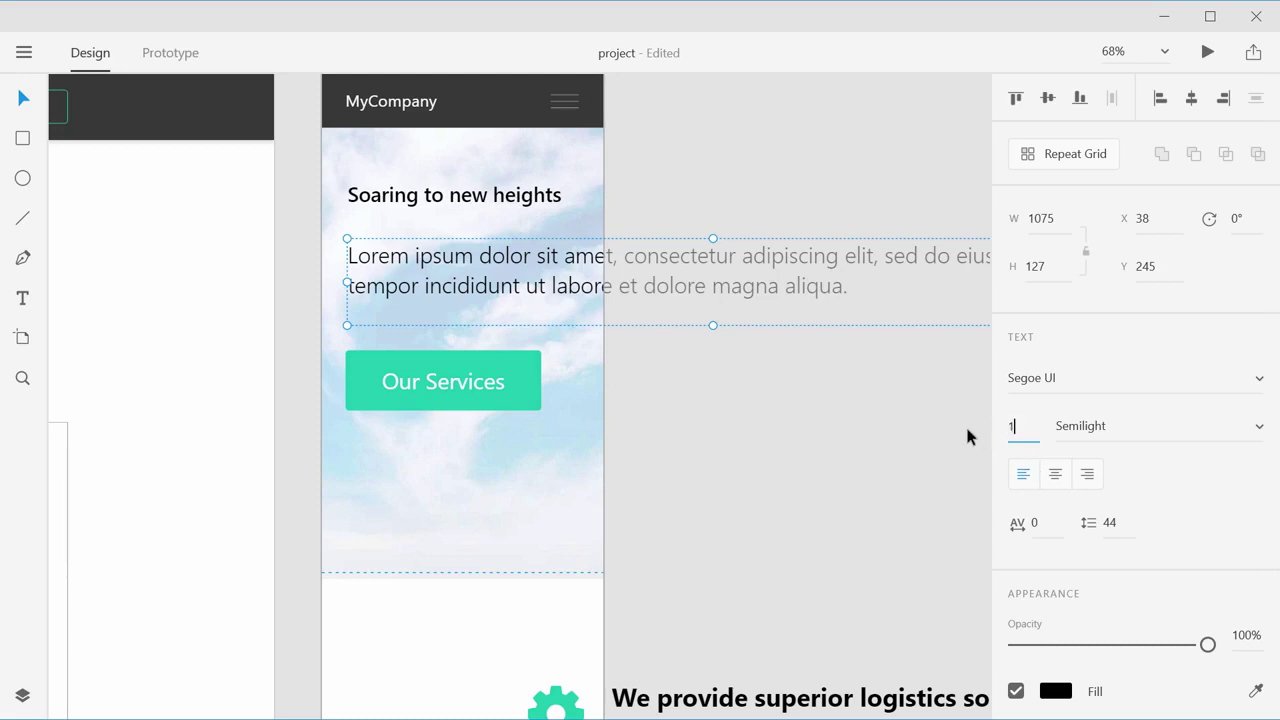
pyautogui.press('Return')
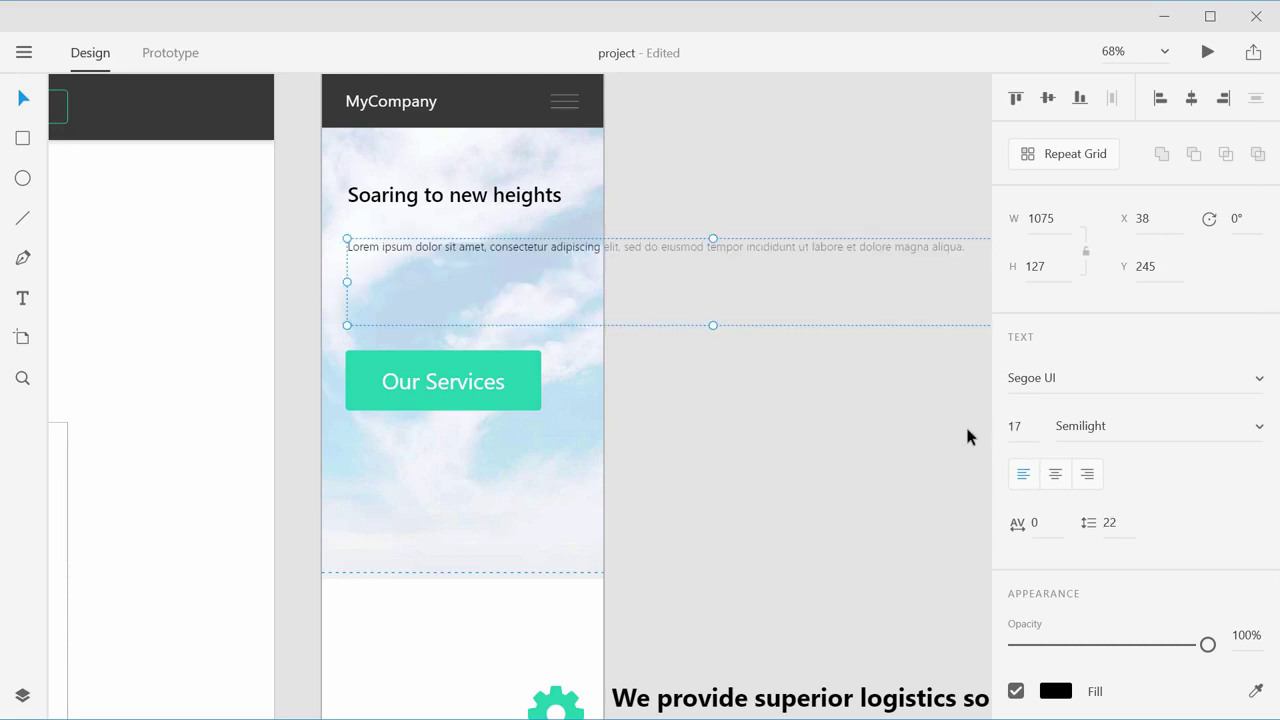
pyautogui.hscroll(3, 849, 366)
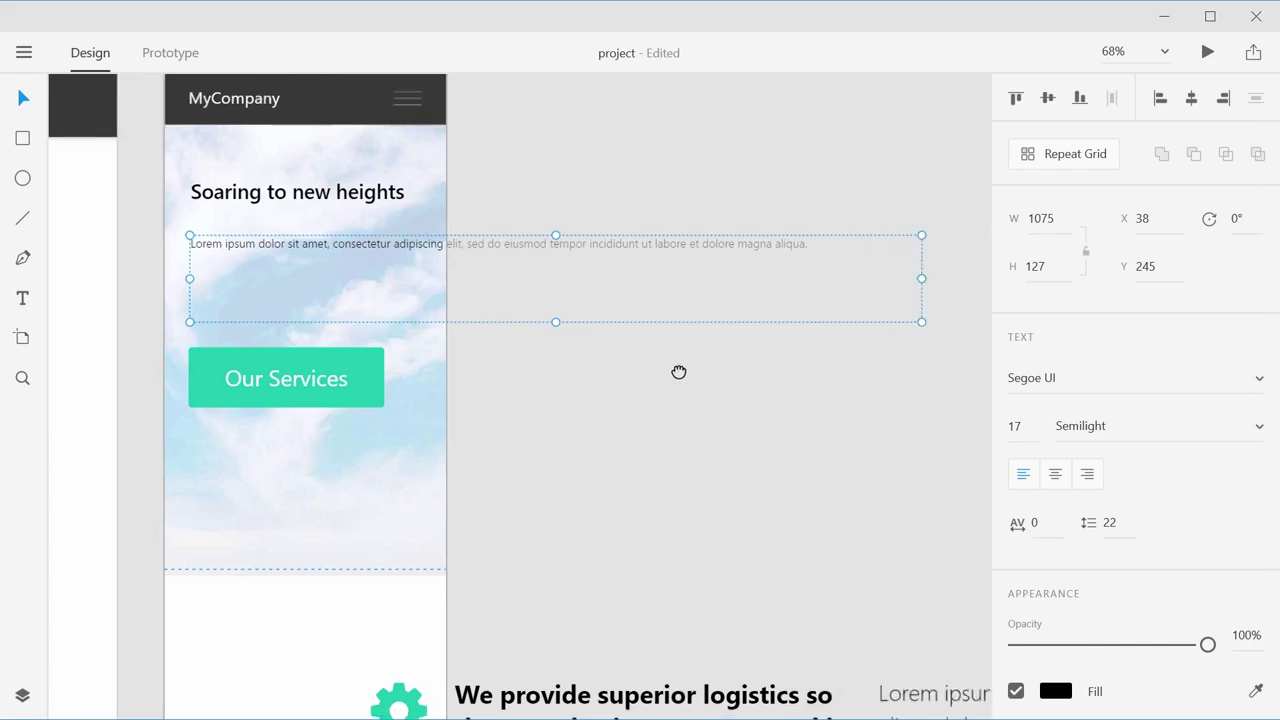
pyautogui.moveTo(886, 272); pyautogui.dragTo(384, 261)
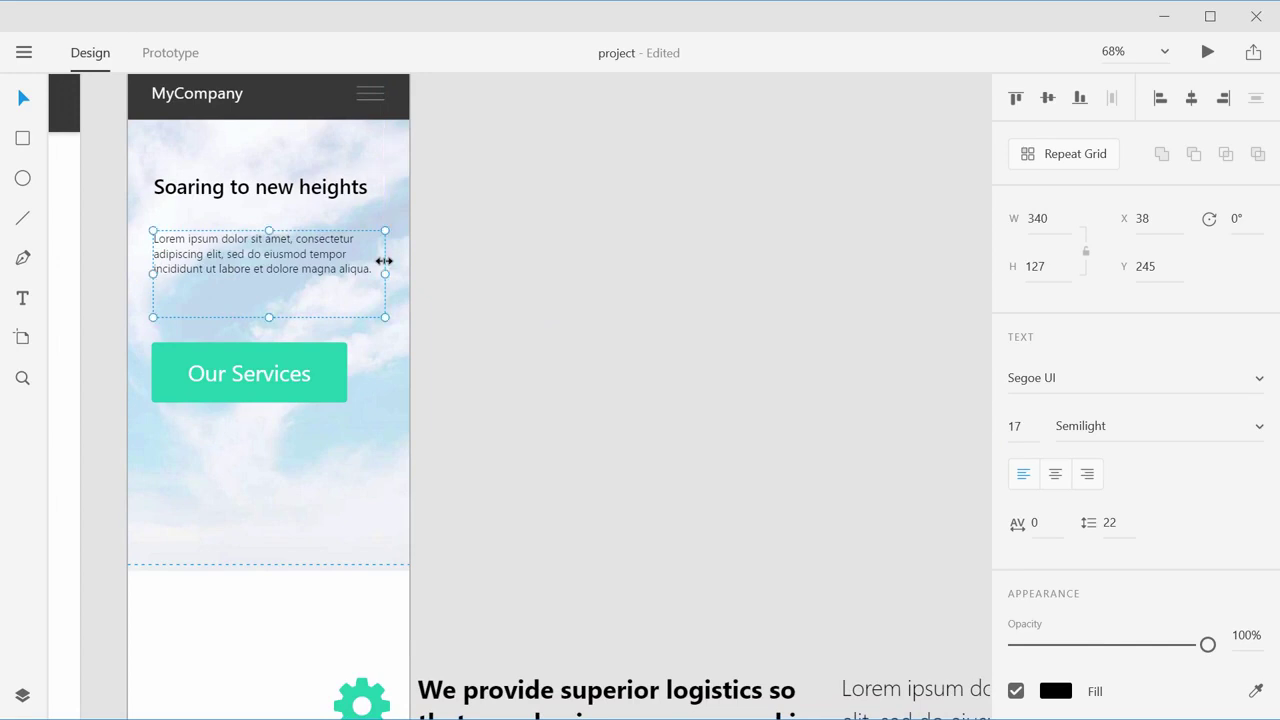
# Step: Set the hero paragraph's font size to 22 and extend its text box upward to a height of 148
pyautogui.click(1012, 426)
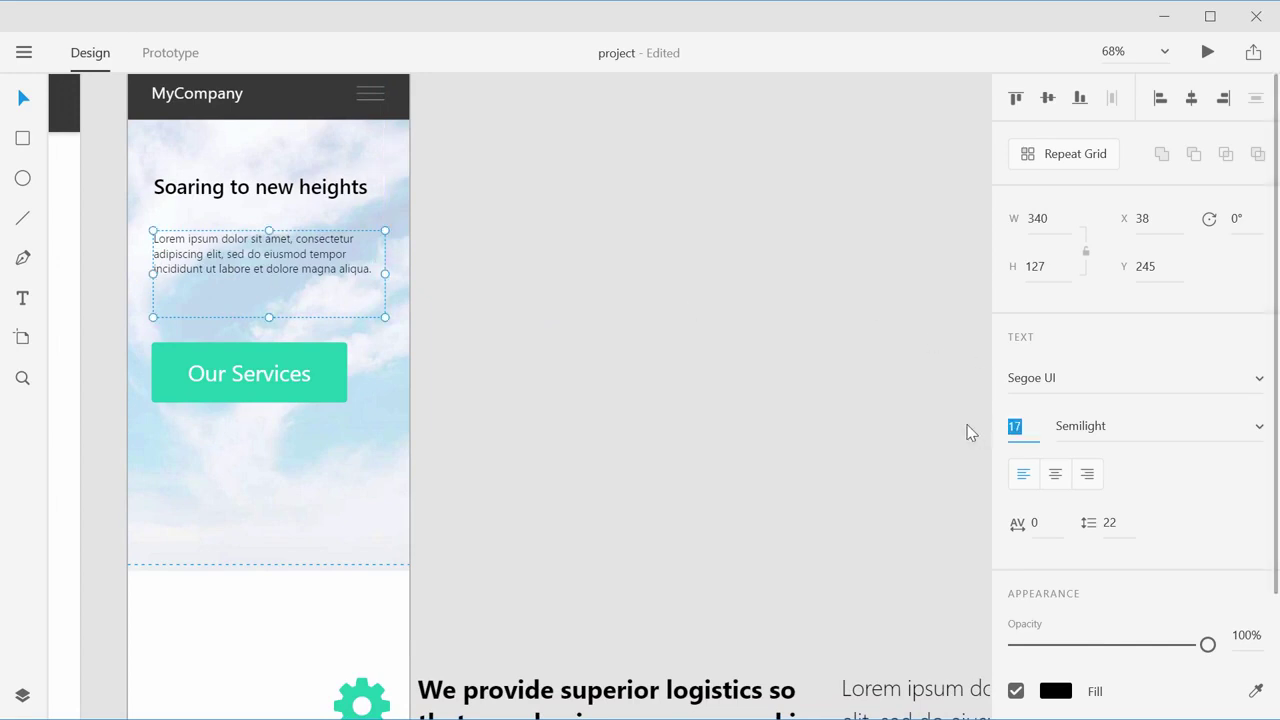
pyautogui.write('22')
pyautogui.press('Return')
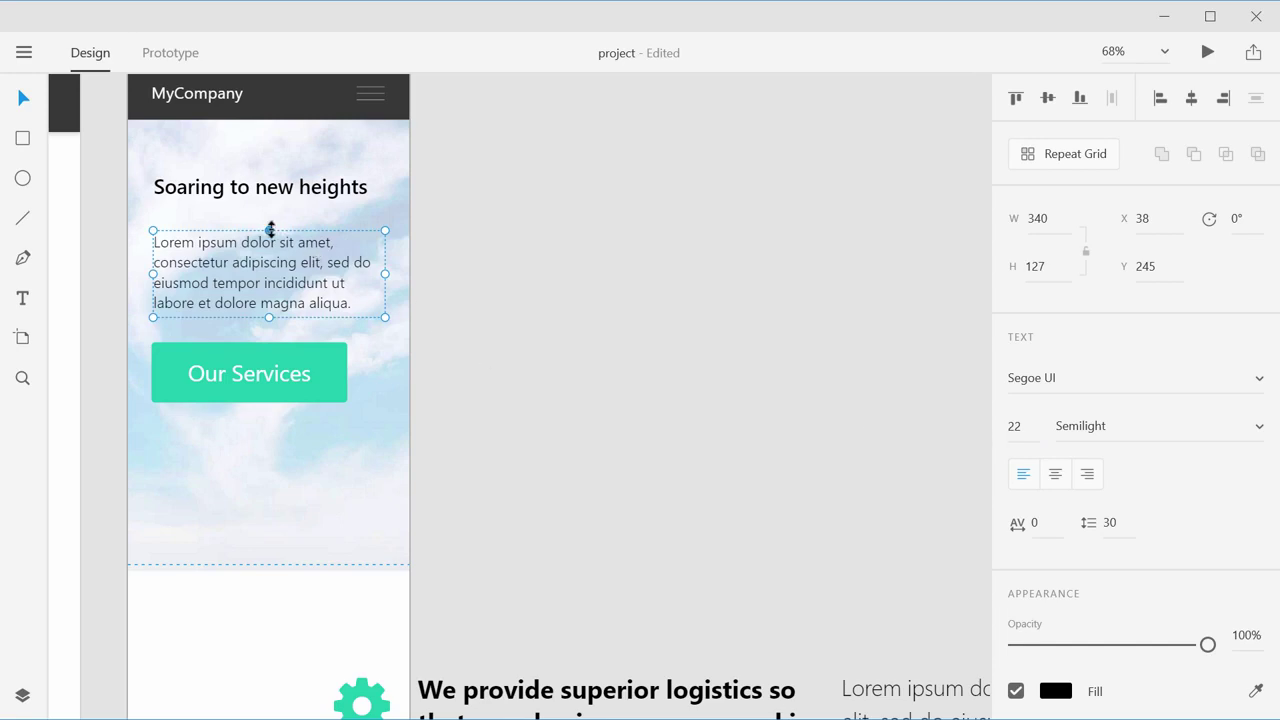
pyautogui.moveTo(275, 227); pyautogui.dragTo(276, 213)
pyautogui.click(548, 222)
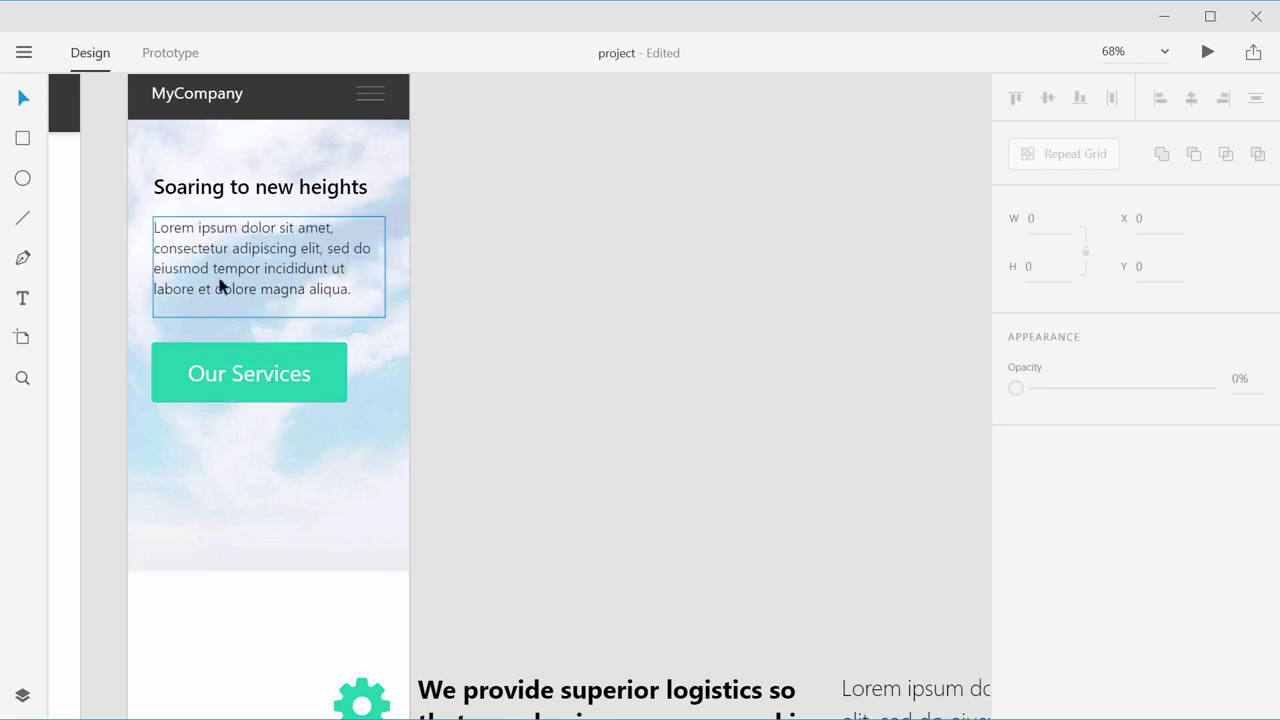
# Step: Shrink the Our Services button's background and label together to 195.81 wide, with the background 60.2 high
pyautogui.click(239, 376)
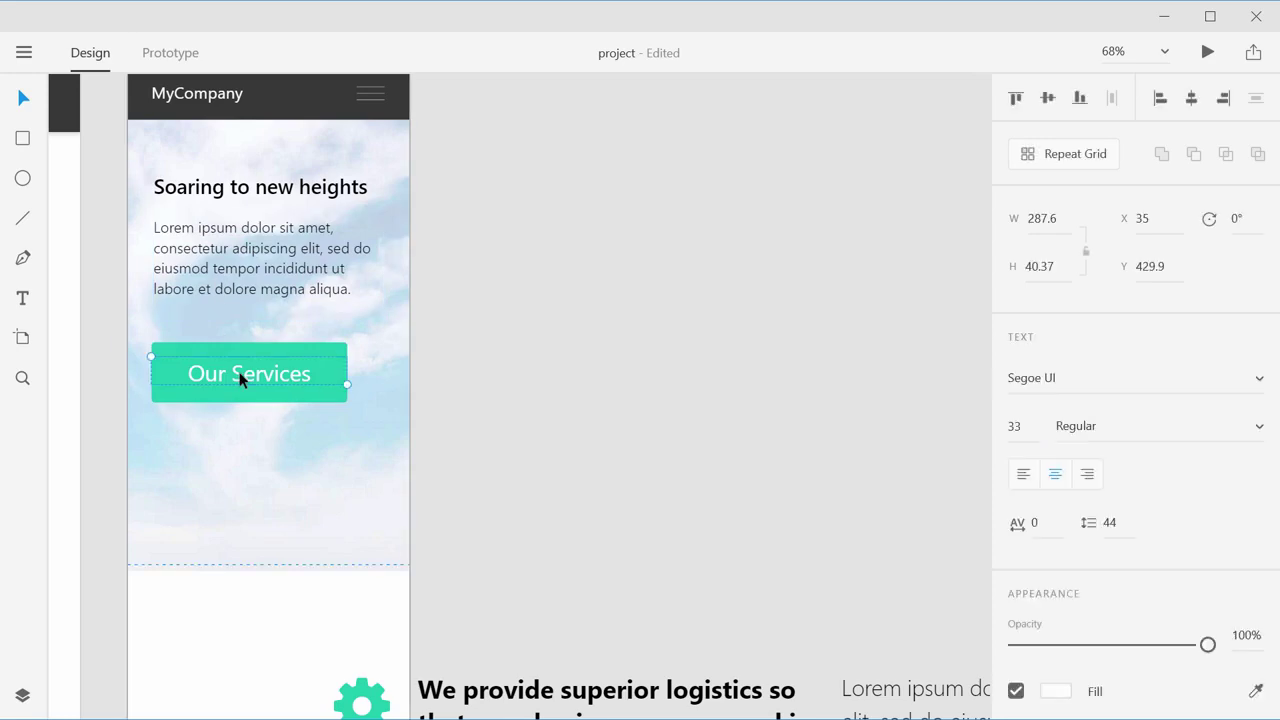
pyautogui.keyDown('shift'); pyautogui.click(330, 347); pyautogui.keyUp('shift')
pyautogui.moveTo(346, 400); pyautogui.dragTo(288, 383)
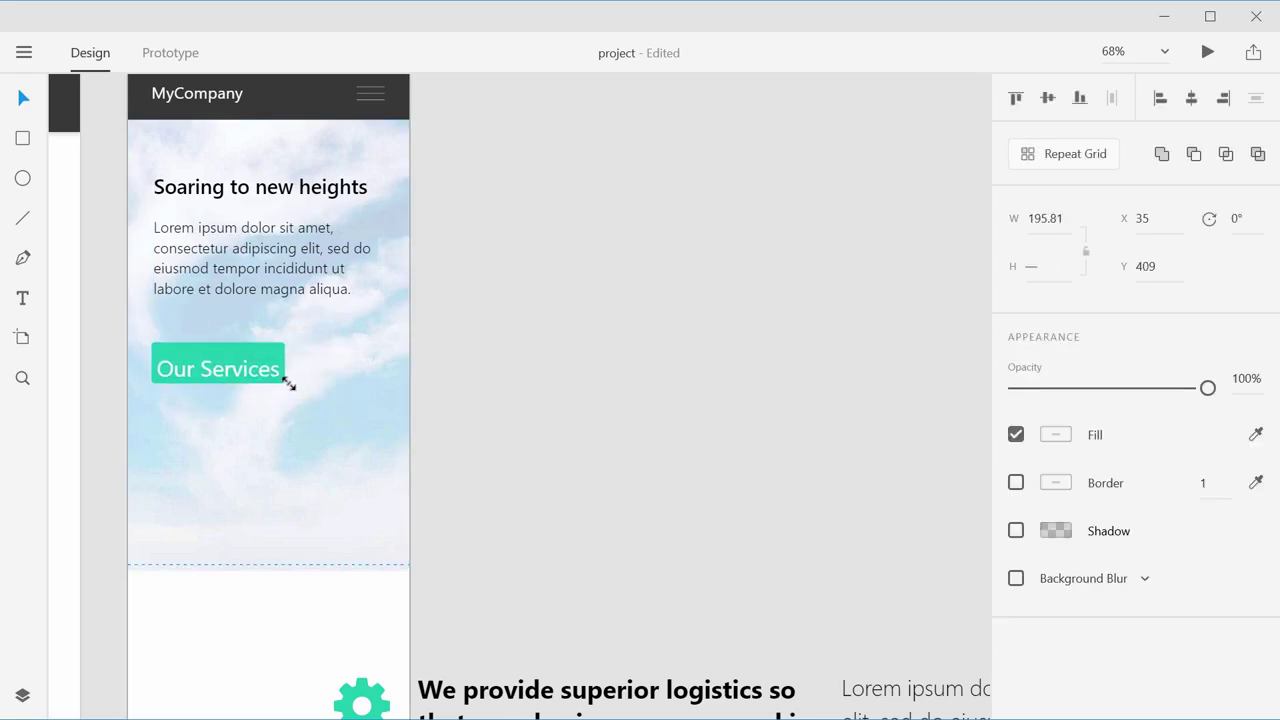
pyautogui.click(443, 386)
# Step: Shift the Our Services label up to Y 413.23 and set its font size to 24
pyautogui.click(193, 372)
pyautogui.moveTo(215, 372); pyautogui.dragTo(214, 365)
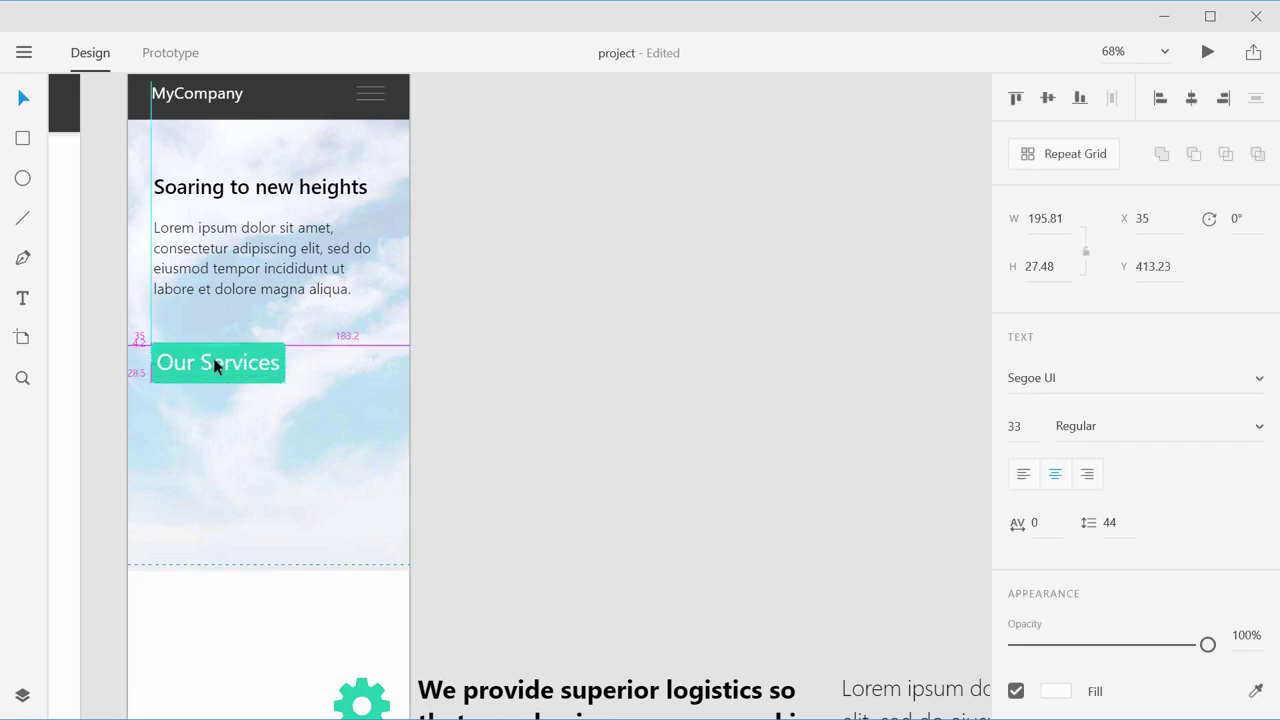
pyautogui.click(1034, 428)
pyautogui.press('Up')
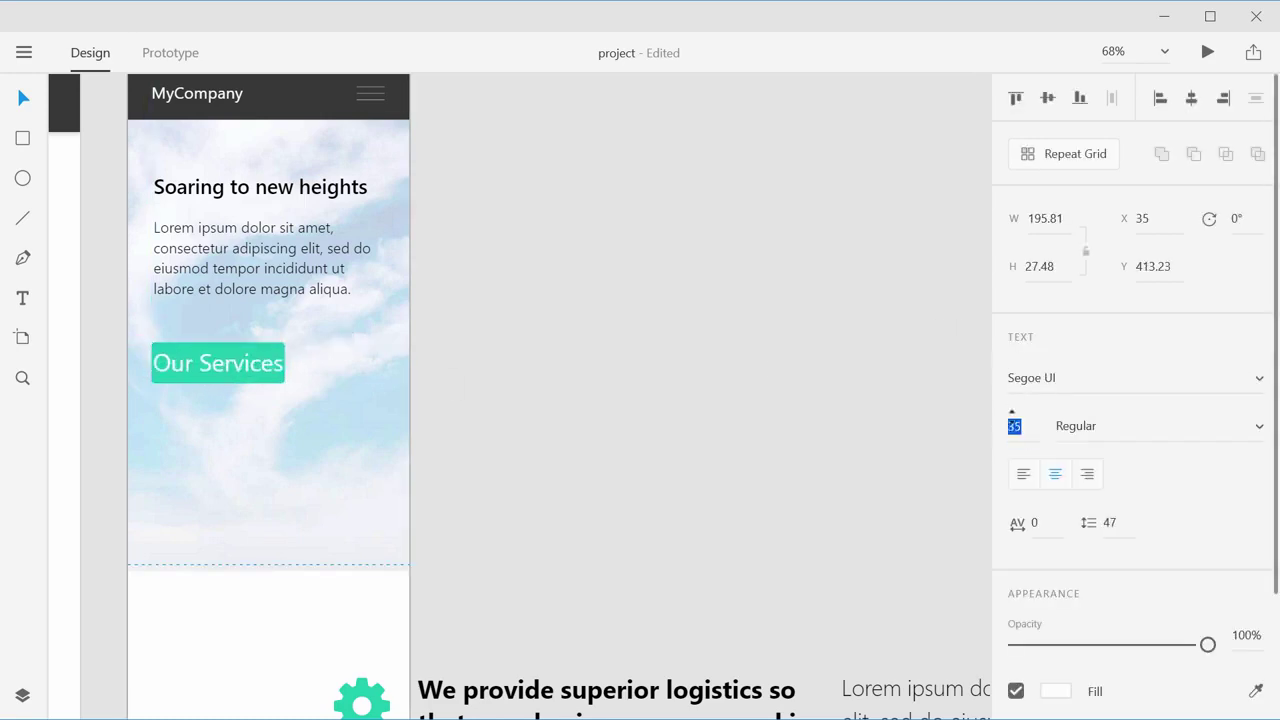
pyautogui.write('24')
pyautogui.press('Return')
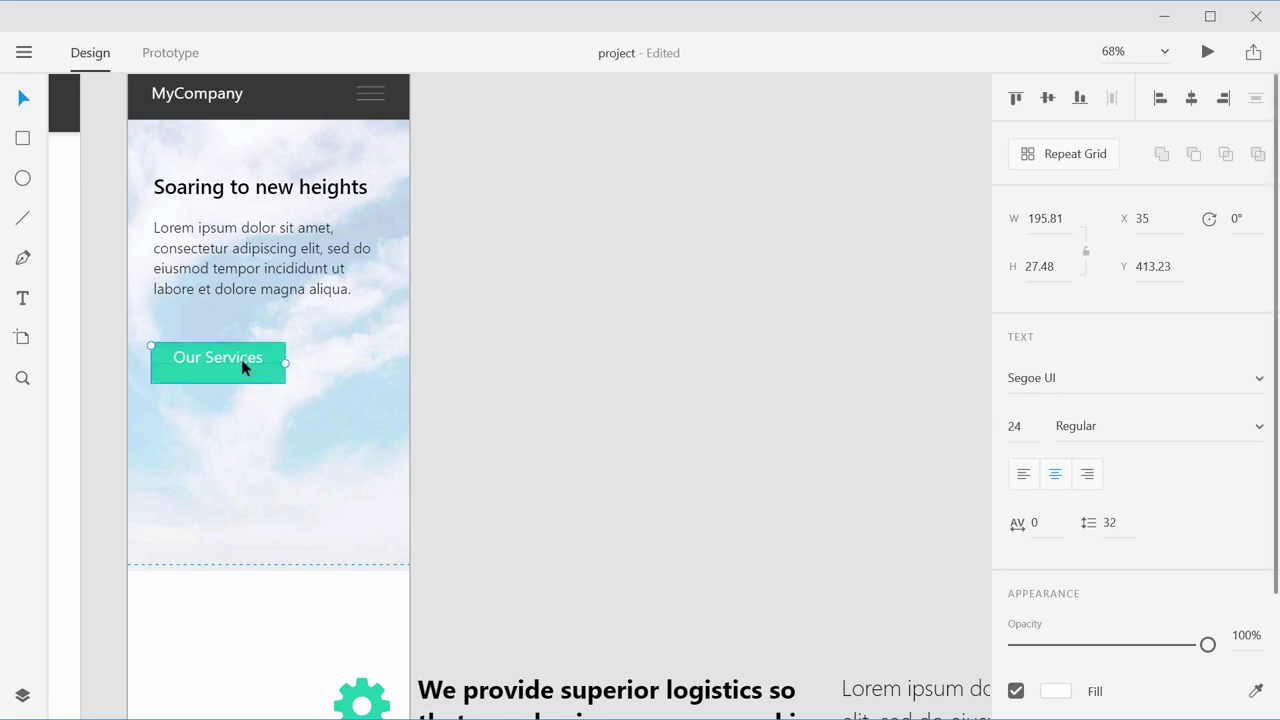
# Step: Nudge the Our Services label down to Y 421.23 to center it vertically in the button
pyautogui.press('Down')
pyautogui.press('Down')
pyautogui.press('Down')
pyautogui.press('Down')
pyautogui.press('Down')
pyautogui.press('Down')
pyautogui.press('Down')
pyautogui.press('Down')
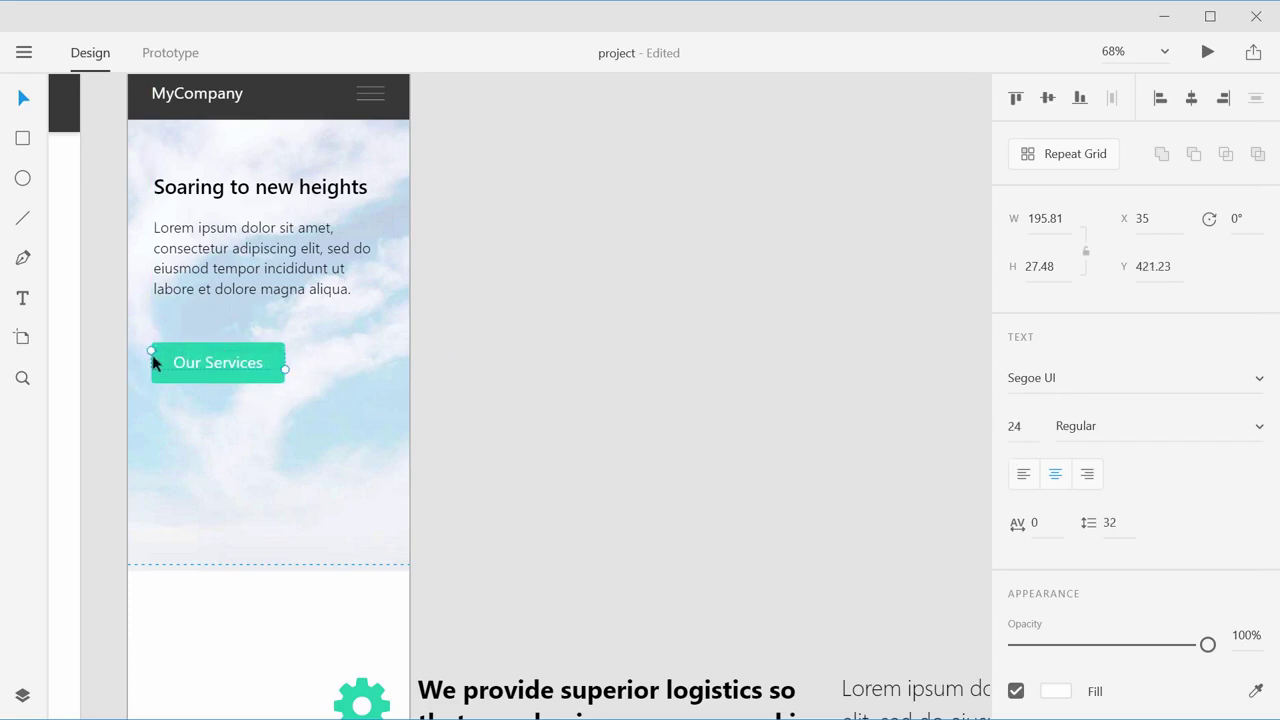
pyautogui.click(640, 303)
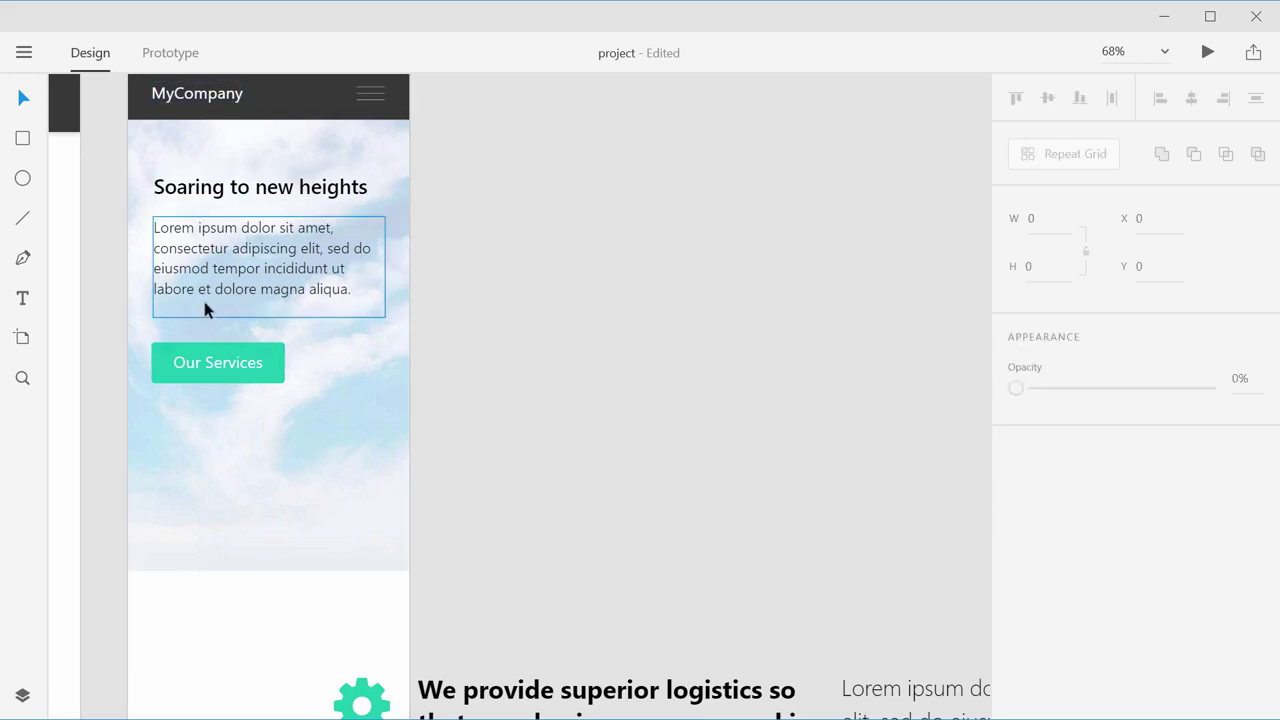
# Step: Group the Our Services label with its green background and move the group up to Y 397
pyautogui.click(210, 362)
pyautogui.keyDown('shift'); pyautogui.click(164, 373); pyautogui.keyUp('shift')
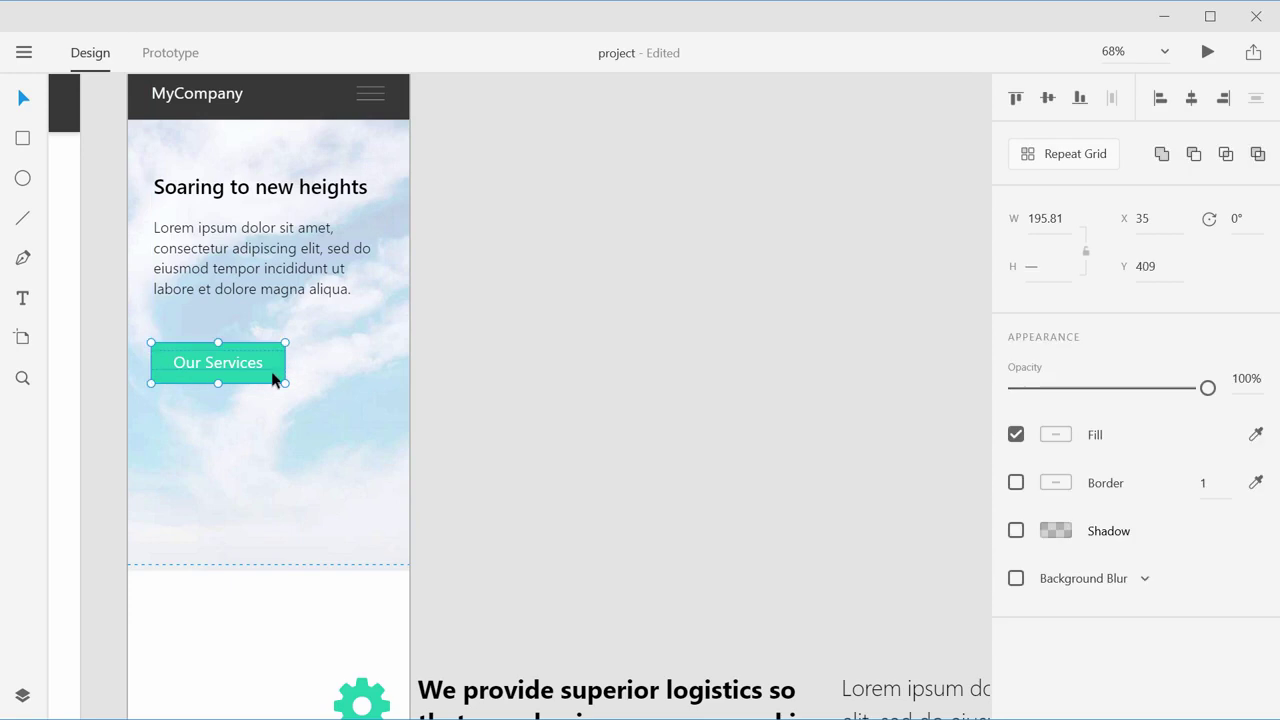
pyautogui.hotkey('ctrl', 'g')
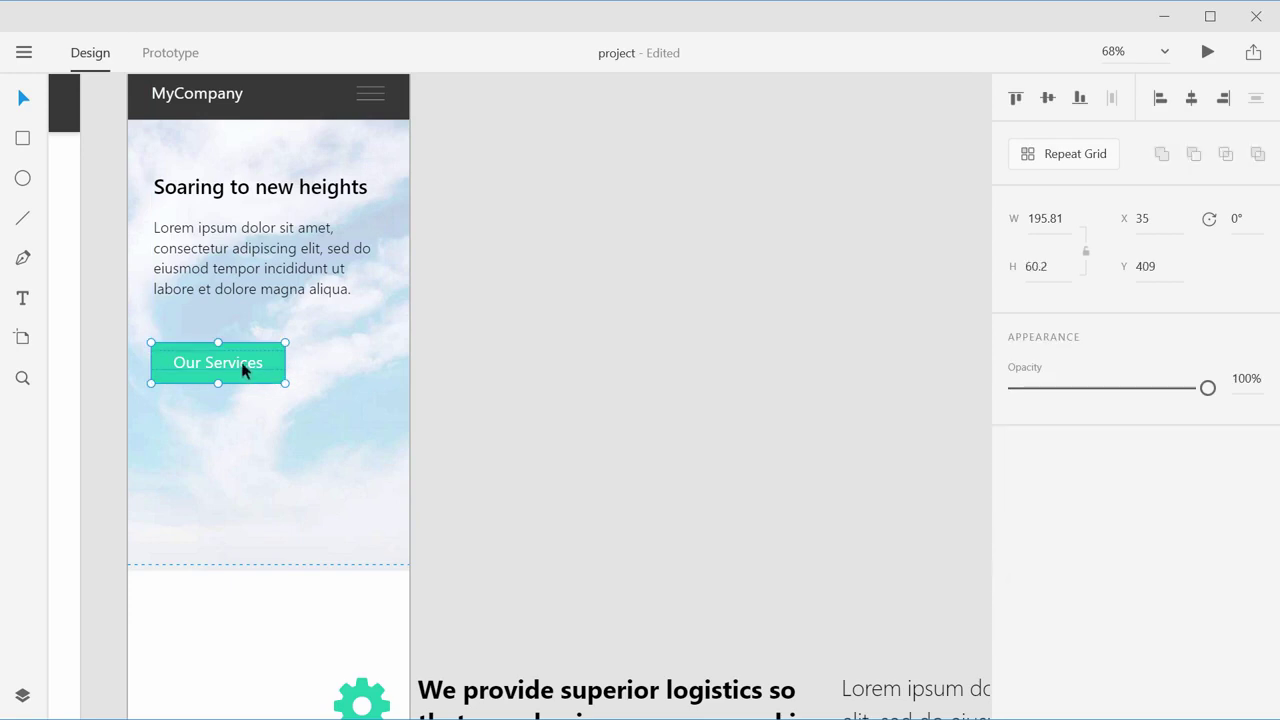
pyautogui.moveTo(222, 372); pyautogui.dragTo(223, 362)
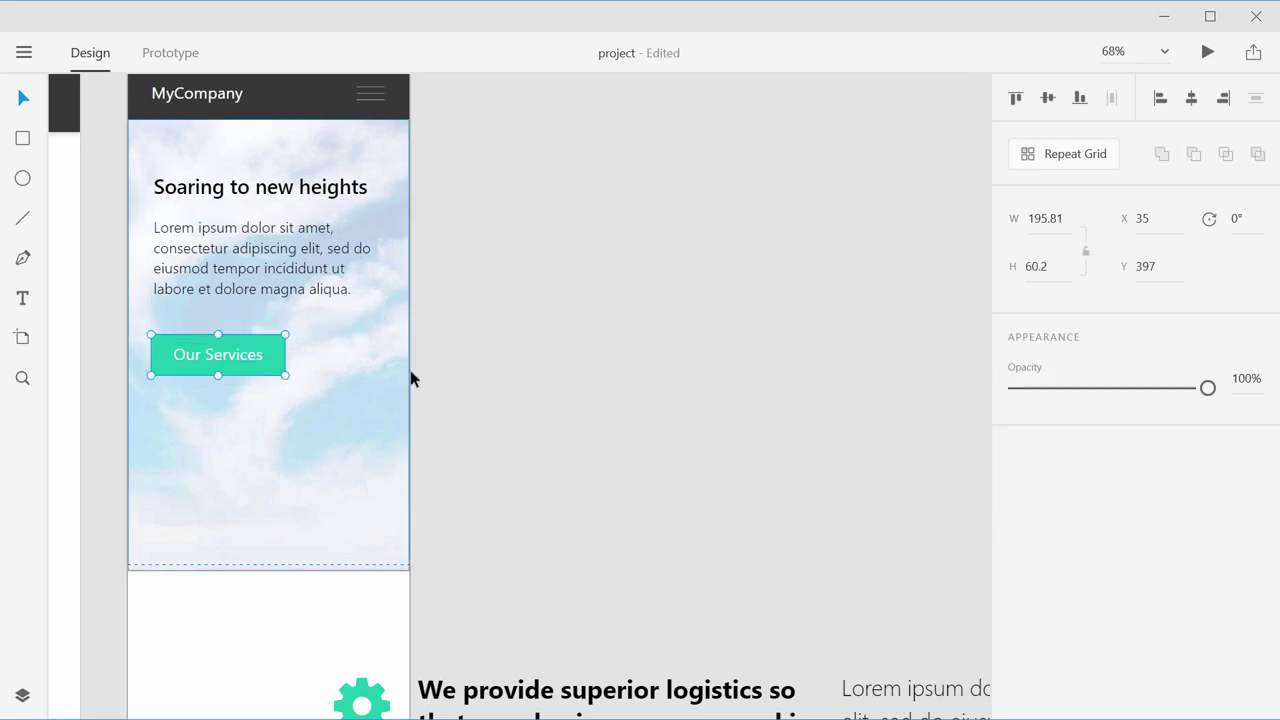
pyautogui.click(586, 264)
# Step: Shorten the sky image from its lower edge to a height of 456
pyautogui.click(267, 554)
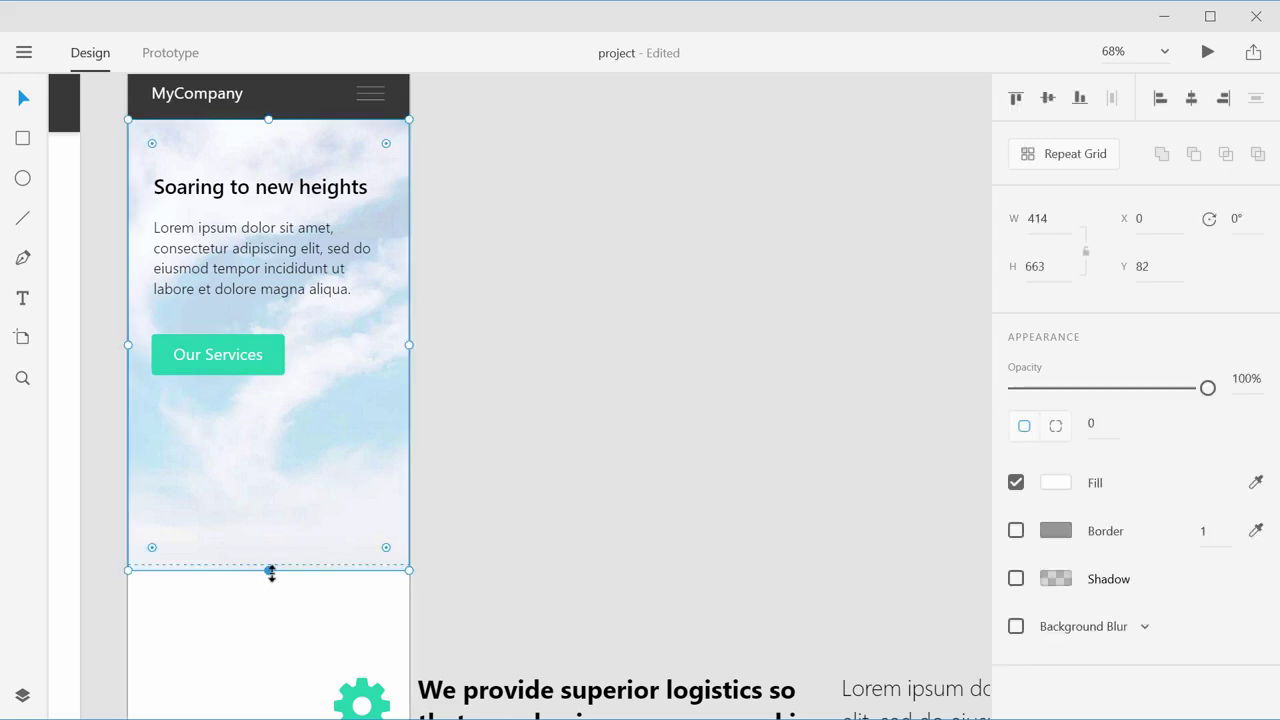
pyautogui.moveTo(271, 559); pyautogui.dragTo(273, 430)
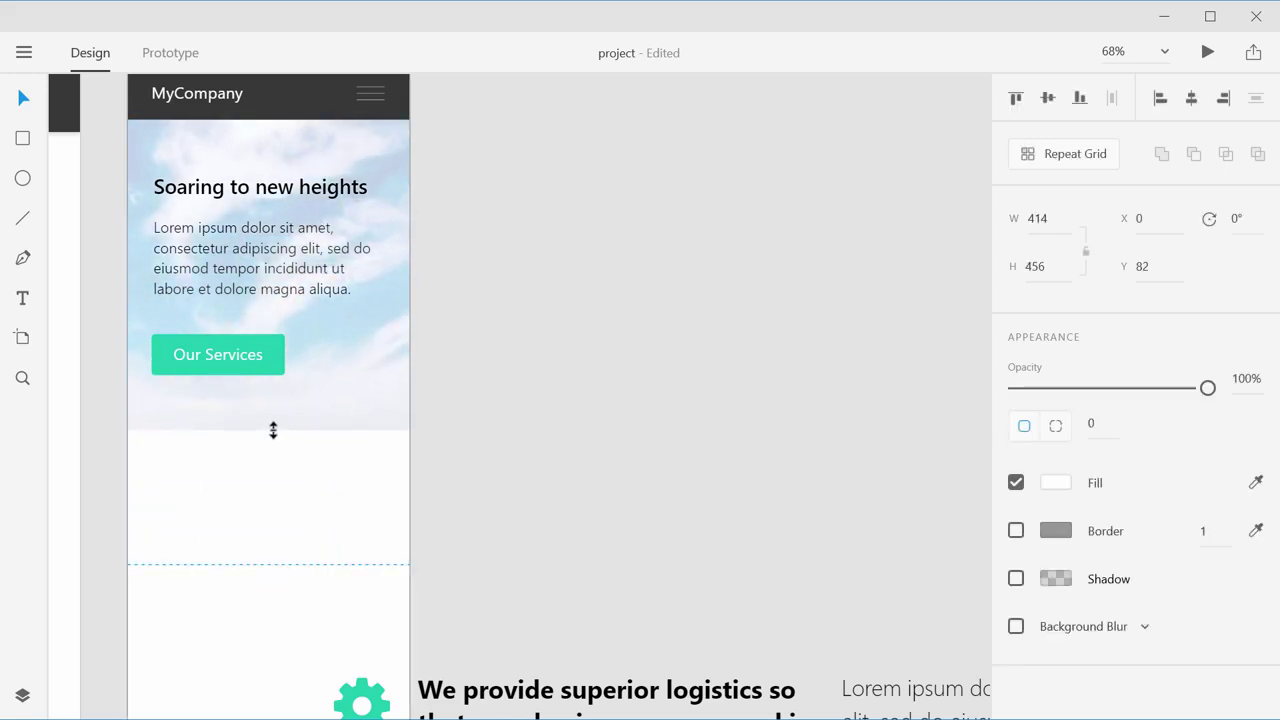
# Step: Move the hero paragraph down to Y 236 and the Our Services button down to Y 407
pyautogui.moveTo(226, 266); pyautogui.dragTo(224, 273)
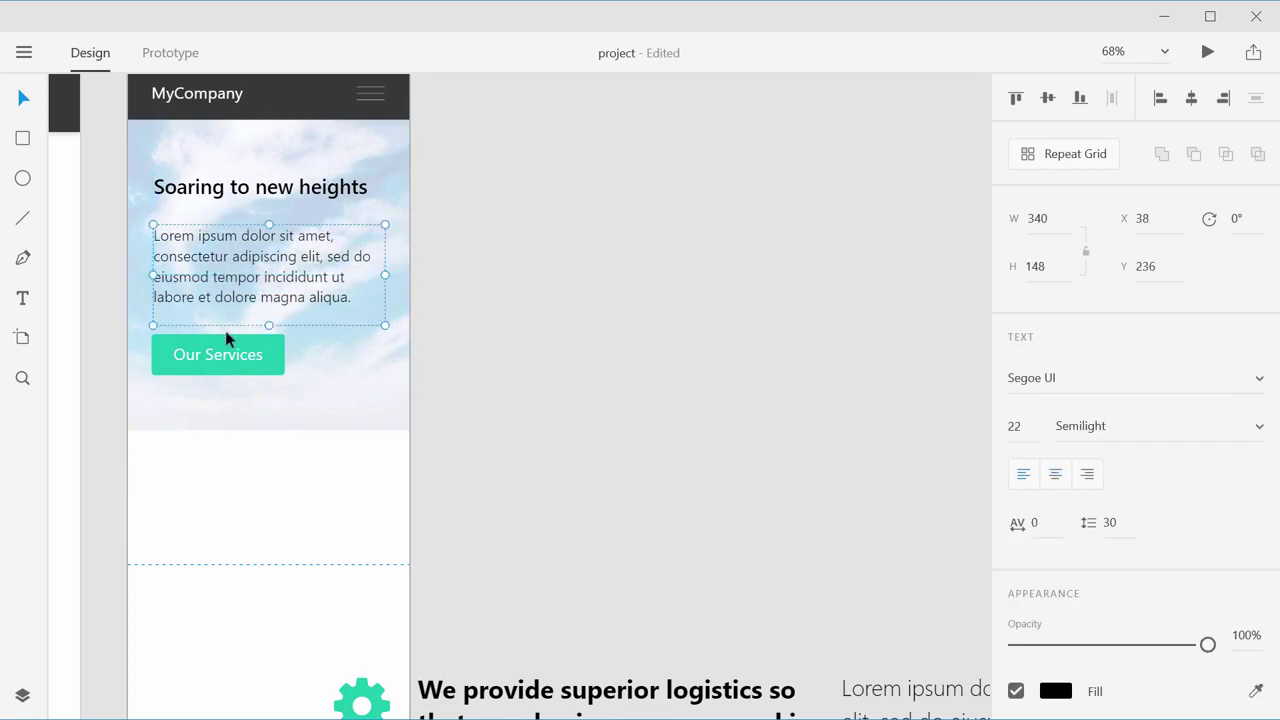
pyautogui.click(228, 356)
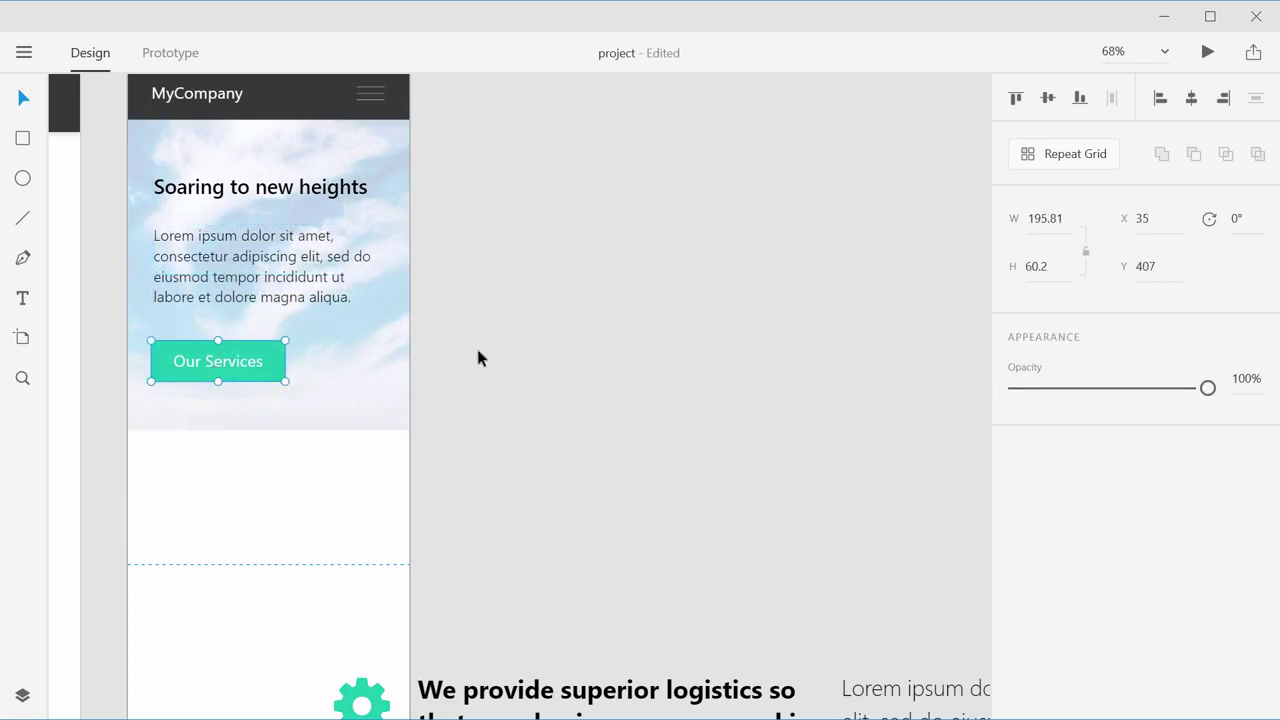
pyautogui.click(517, 332)
# Step: Move the "Soaring to new heights" heading higher in the hero section and the paragraph up to Y 196
pyautogui.scroll(1, 511, 308)
pyautogui.scroll(2, 511, 308)
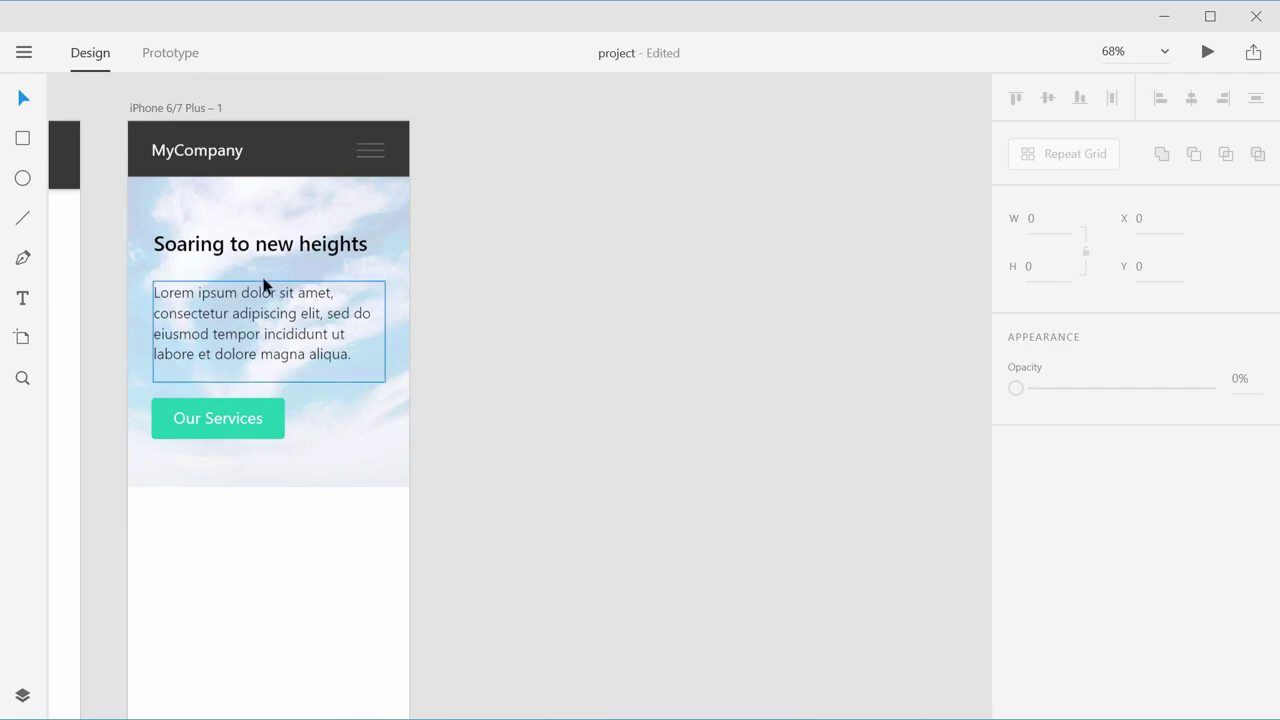
pyautogui.moveTo(241, 248); pyautogui.dragTo(241, 224)
pyautogui.click(240, 317)
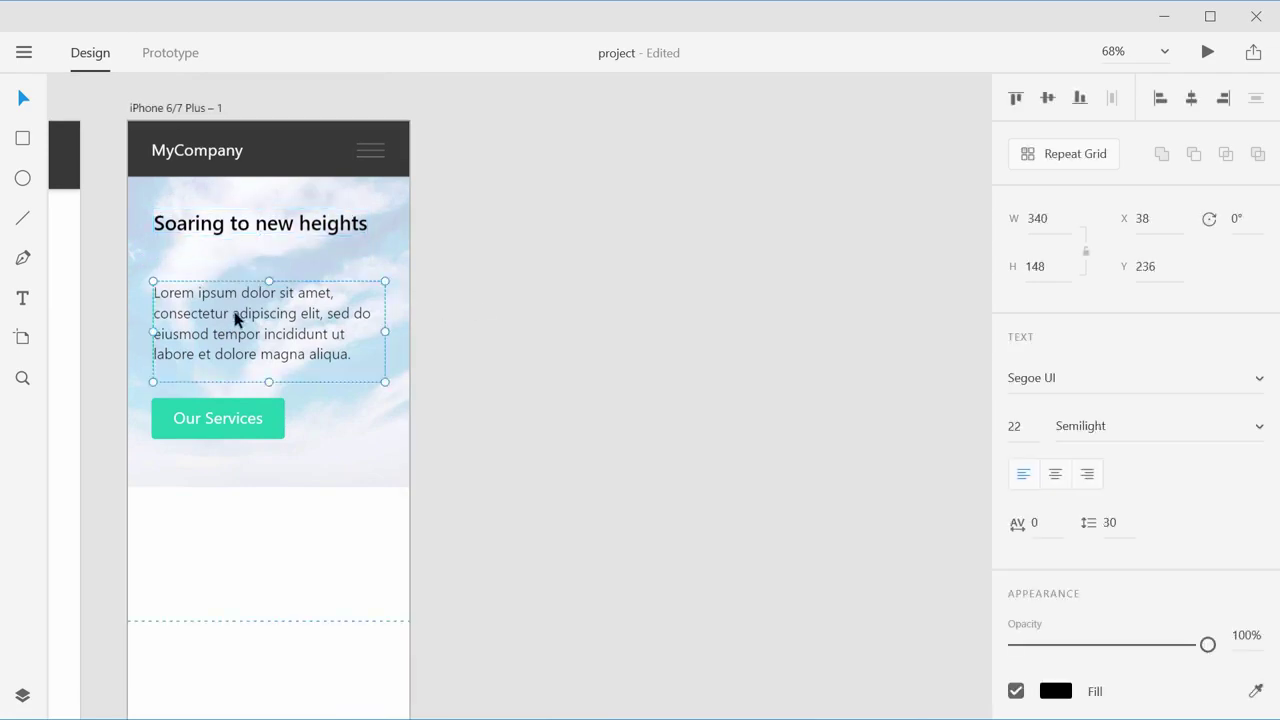
pyautogui.moveTo(240, 317); pyautogui.dragTo(250, 288)
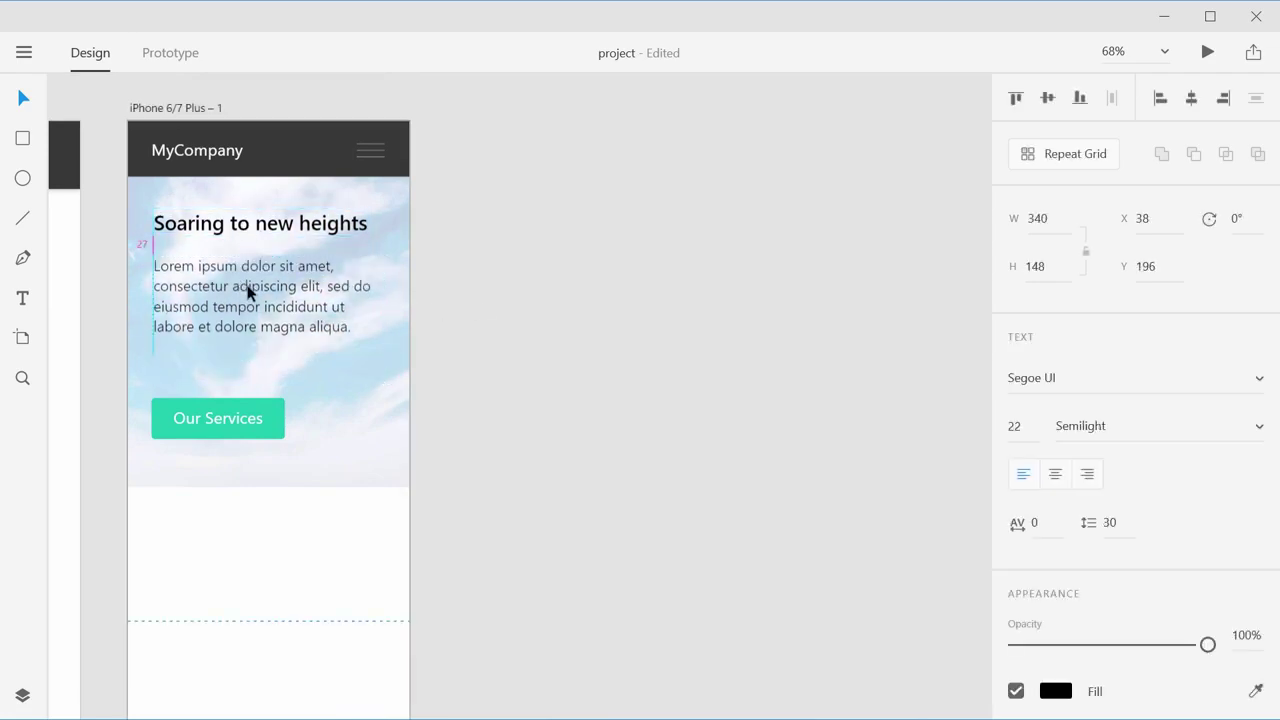
pyautogui.click(505, 295)
# Step: Move the Our Services button up to Y 371 and shorten the sky image from its lower edge to a height of 407
pyautogui.moveTo(230, 423); pyautogui.dragTo(229, 398)
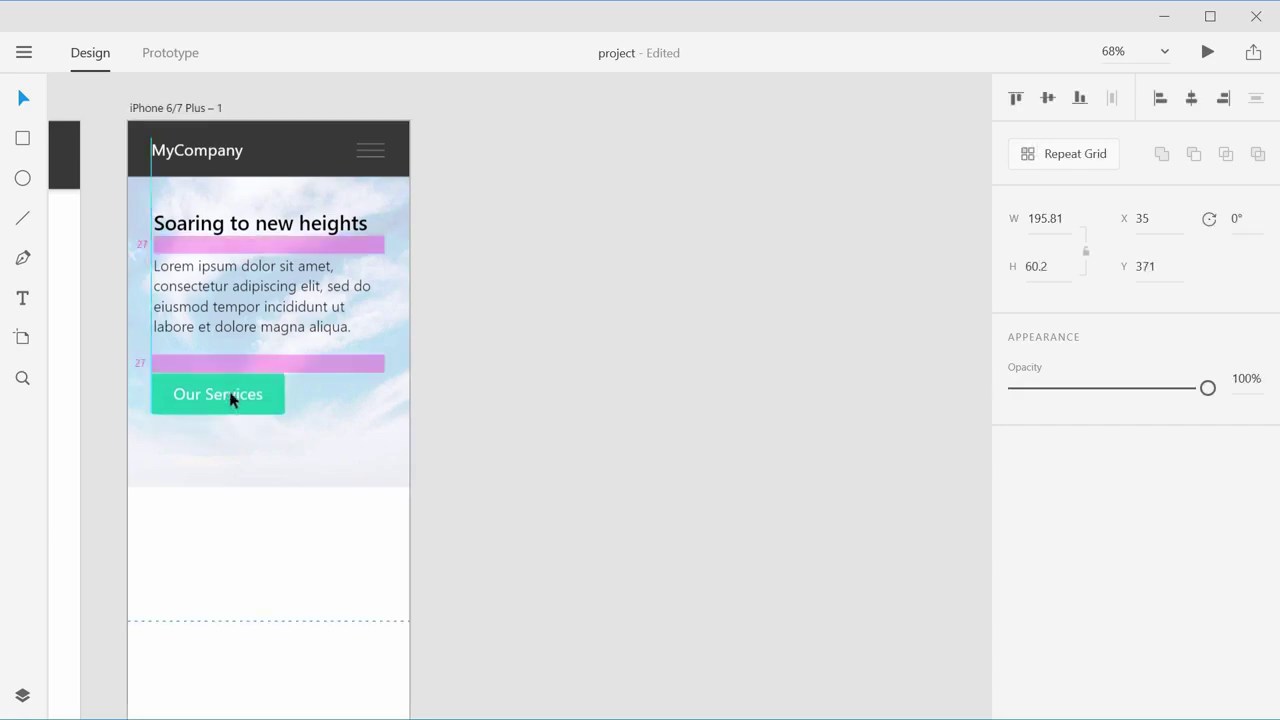
pyautogui.click(556, 392)
pyautogui.click(318, 457)
pyautogui.moveTo(271, 486); pyautogui.dragTo(273, 454)
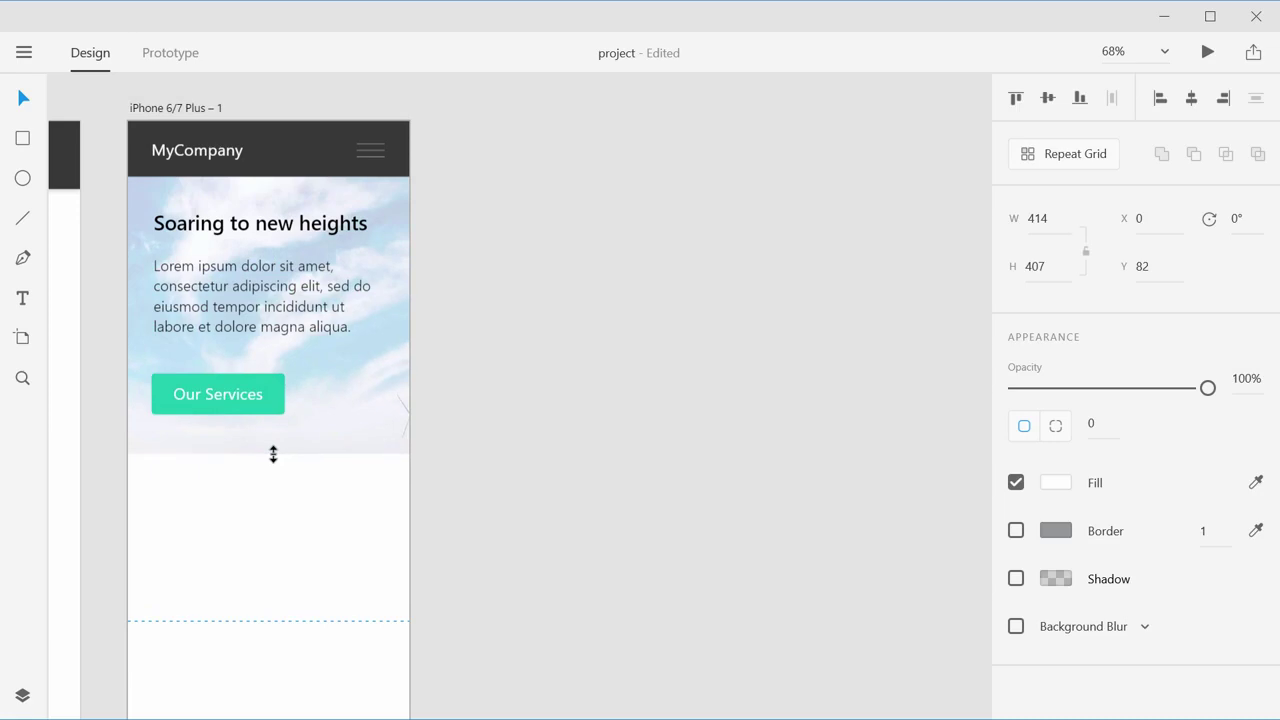
pyautogui.click(559, 415)
# Step: Move the green gear icon below the hero section of the phone artboard and shrink it to 47 by 47 at X 172, Y 541
pyautogui.scroll(-4, 528, 381)
pyautogui.scroll(2, 528, 381)
pyautogui.scroll(-3, 530, 394)
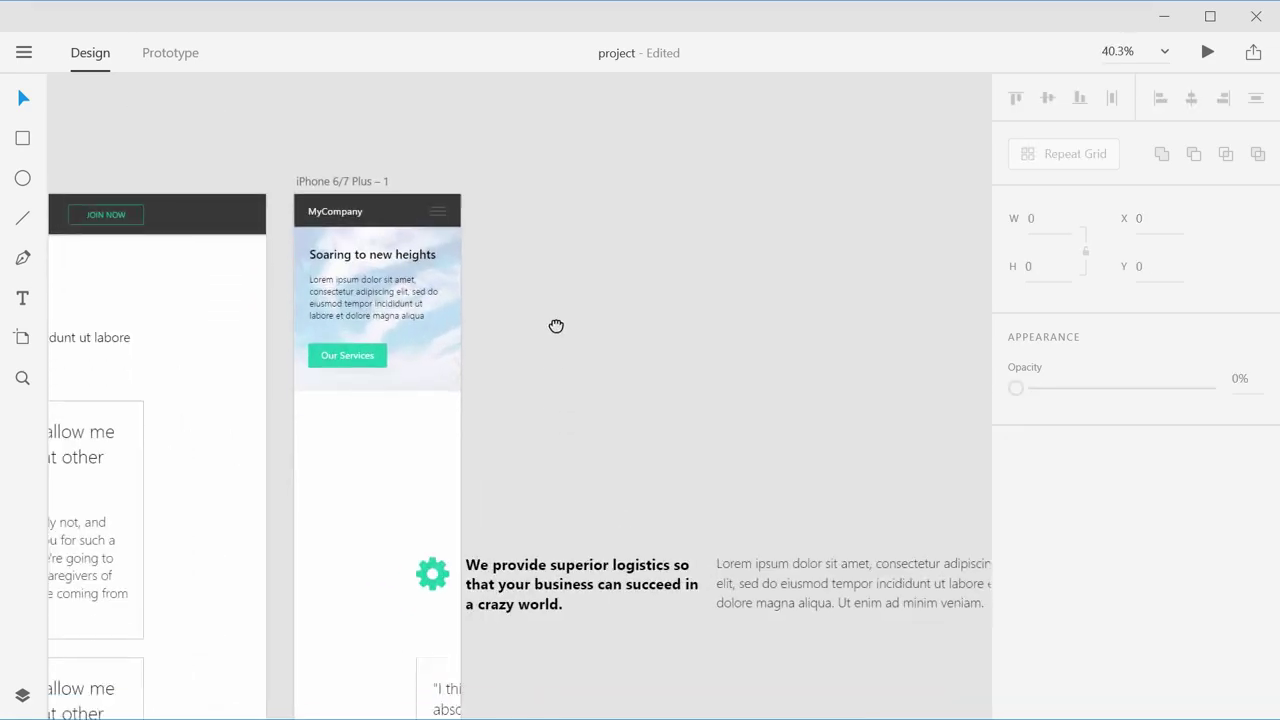
pyautogui.scroll(1, 562, 410)
pyautogui.moveTo(390, 530); pyautogui.dragTo(308, 332)
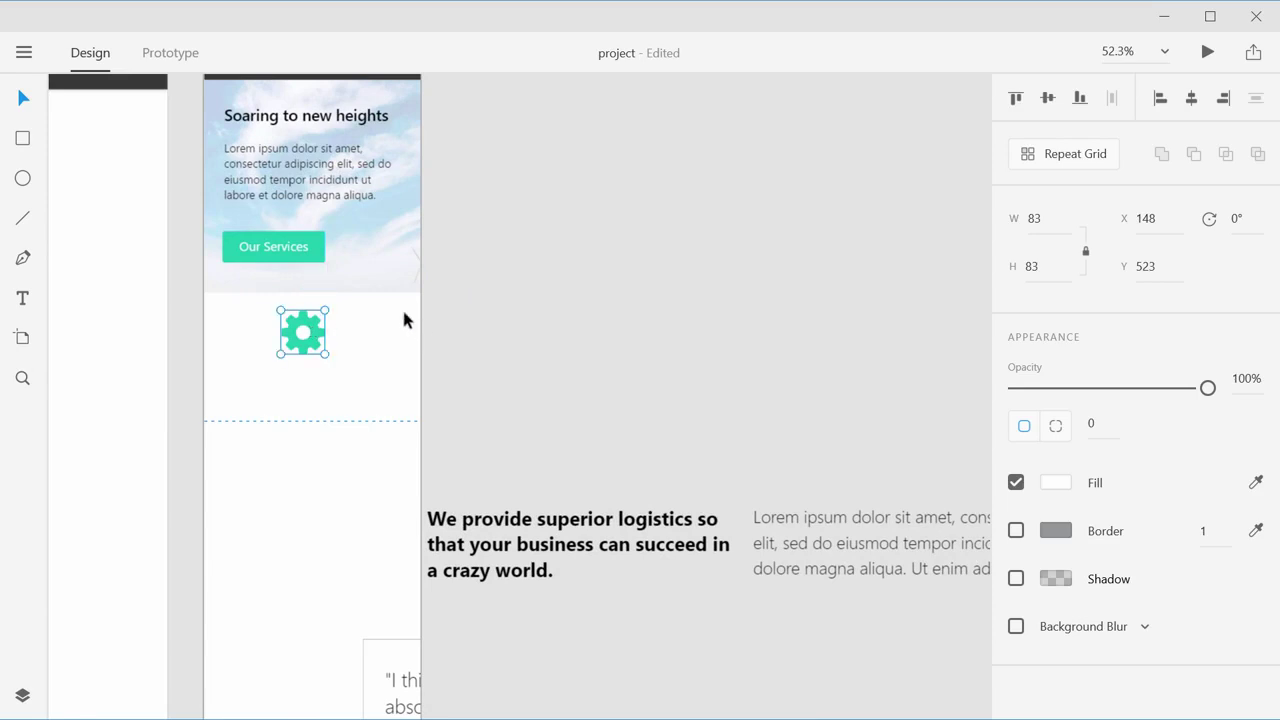
pyautogui.moveTo(308, 332); pyautogui.dragTo(318, 345)
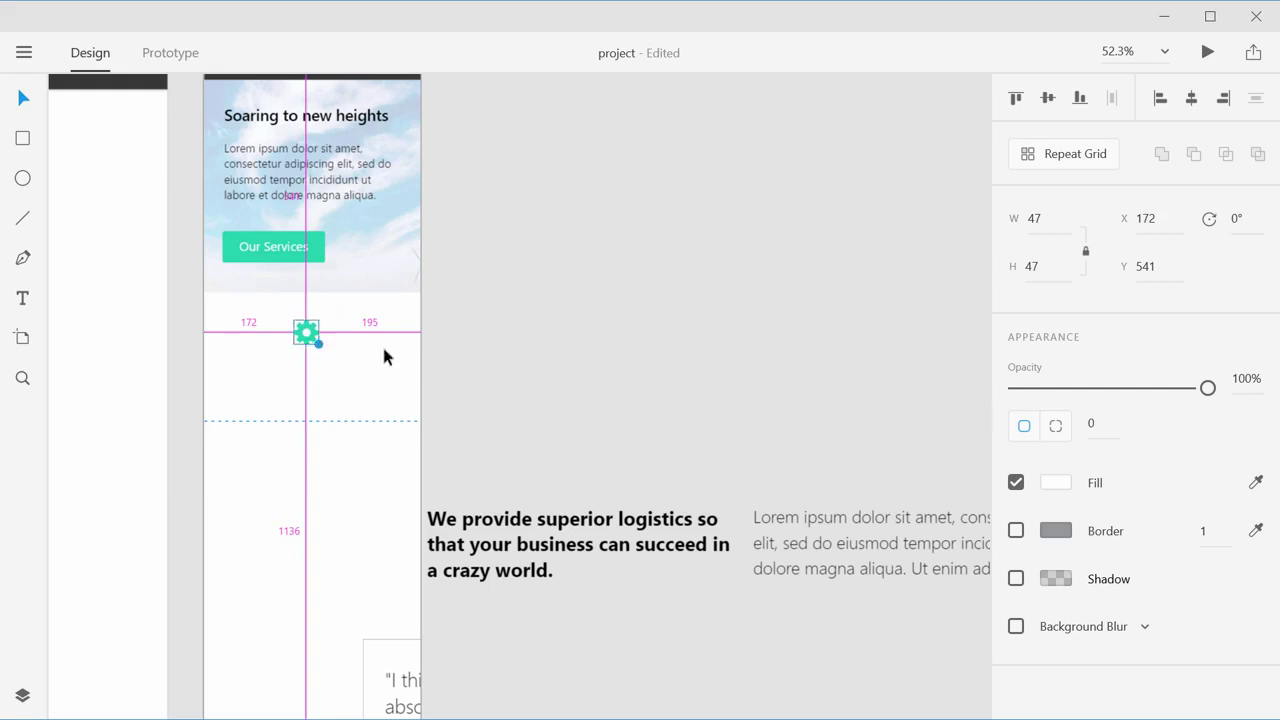
pyautogui.click(533, 343)
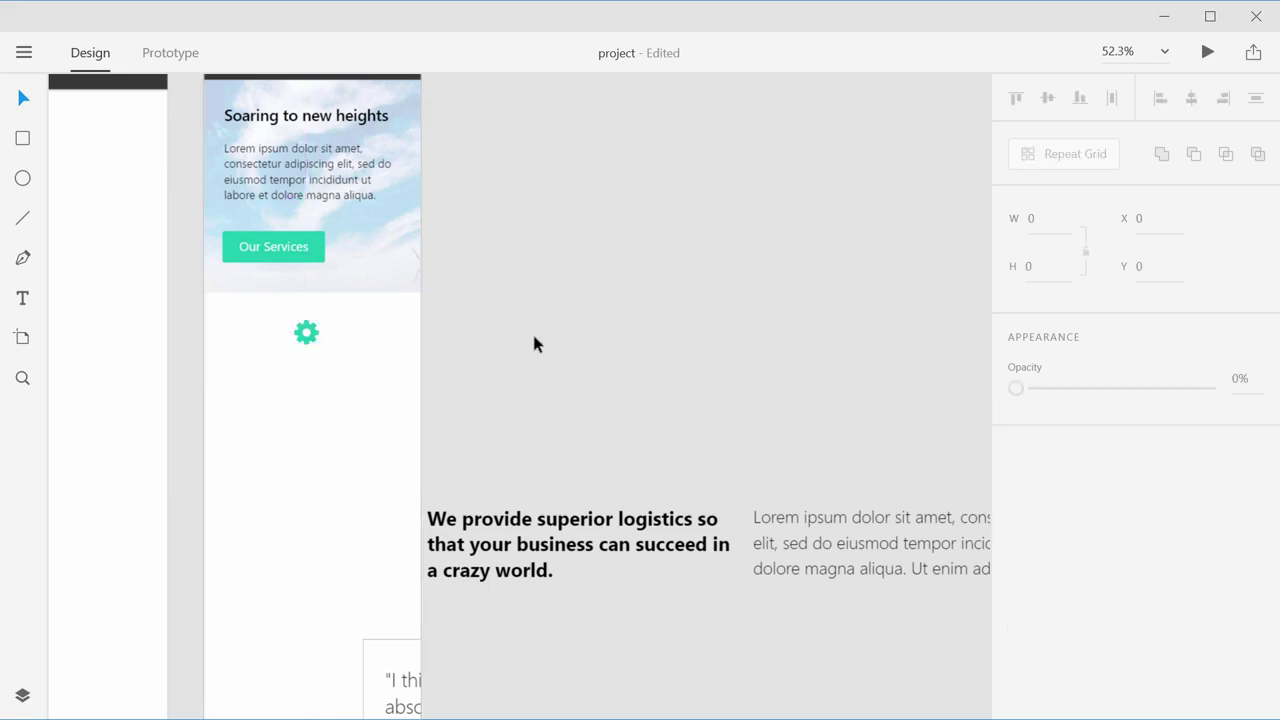
# Step: Place the "We provide superior logistics" heading below the gear at X 47, Y 634, with font size 28 and width 331
pyautogui.click(513, 549)
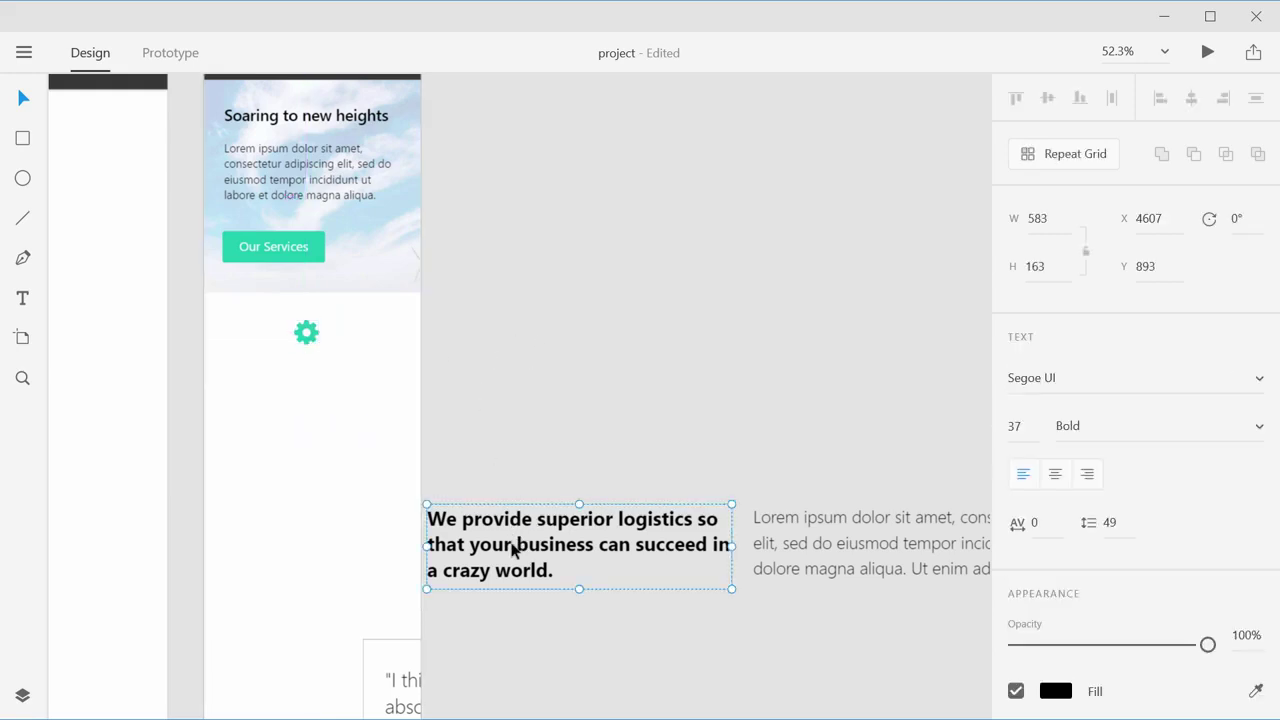
pyautogui.moveTo(535, 553); pyautogui.dragTo(337, 418)
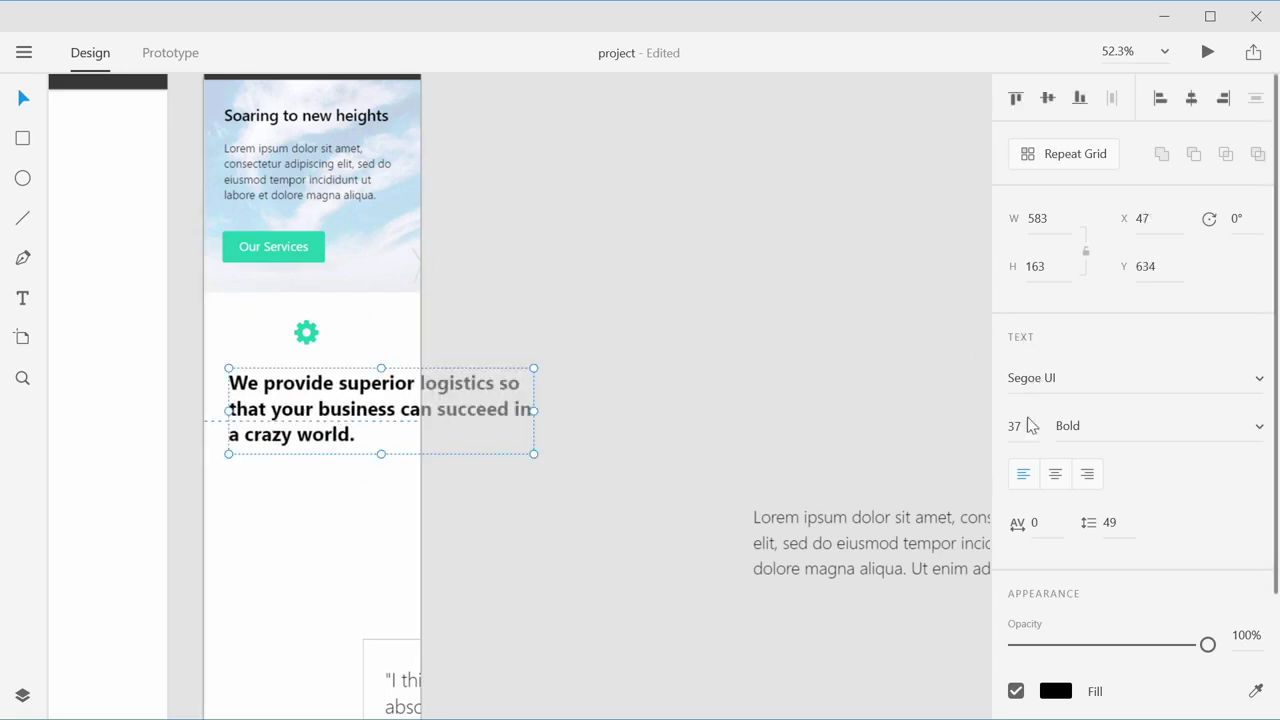
pyautogui.scroll(-9, 1015, 426)
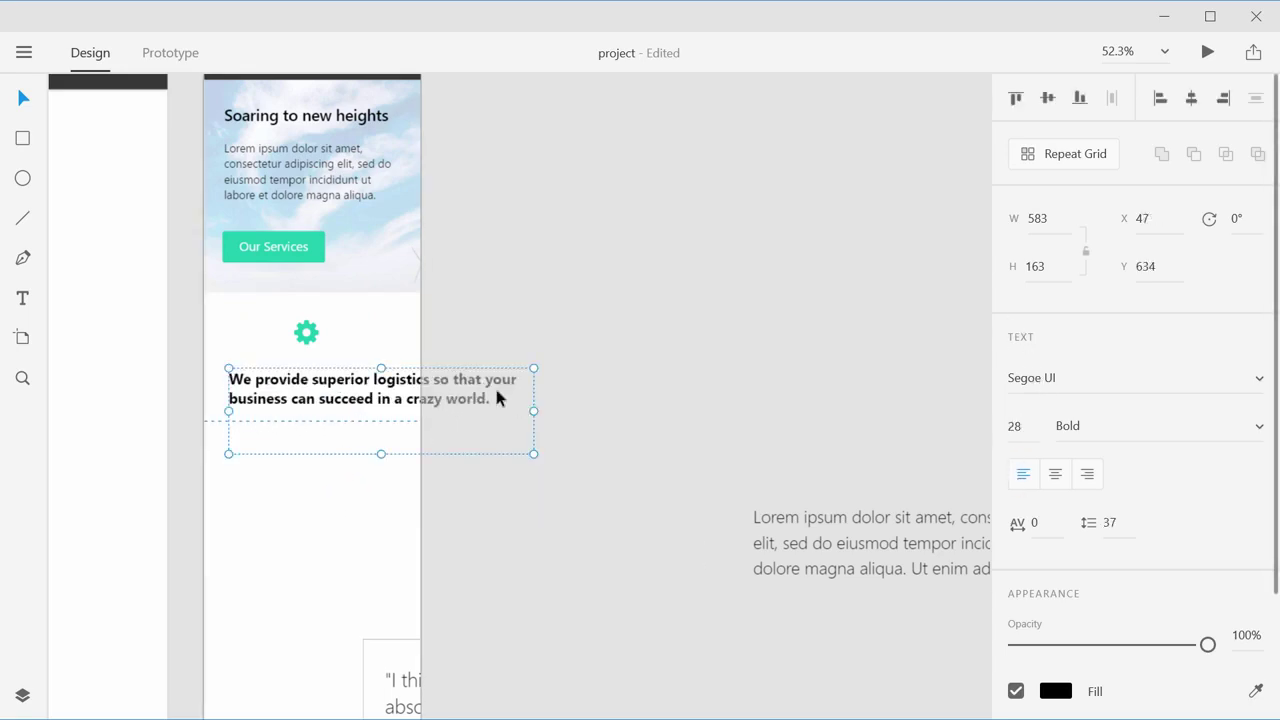
pyautogui.moveTo(534, 410); pyautogui.dragTo(400, 413)
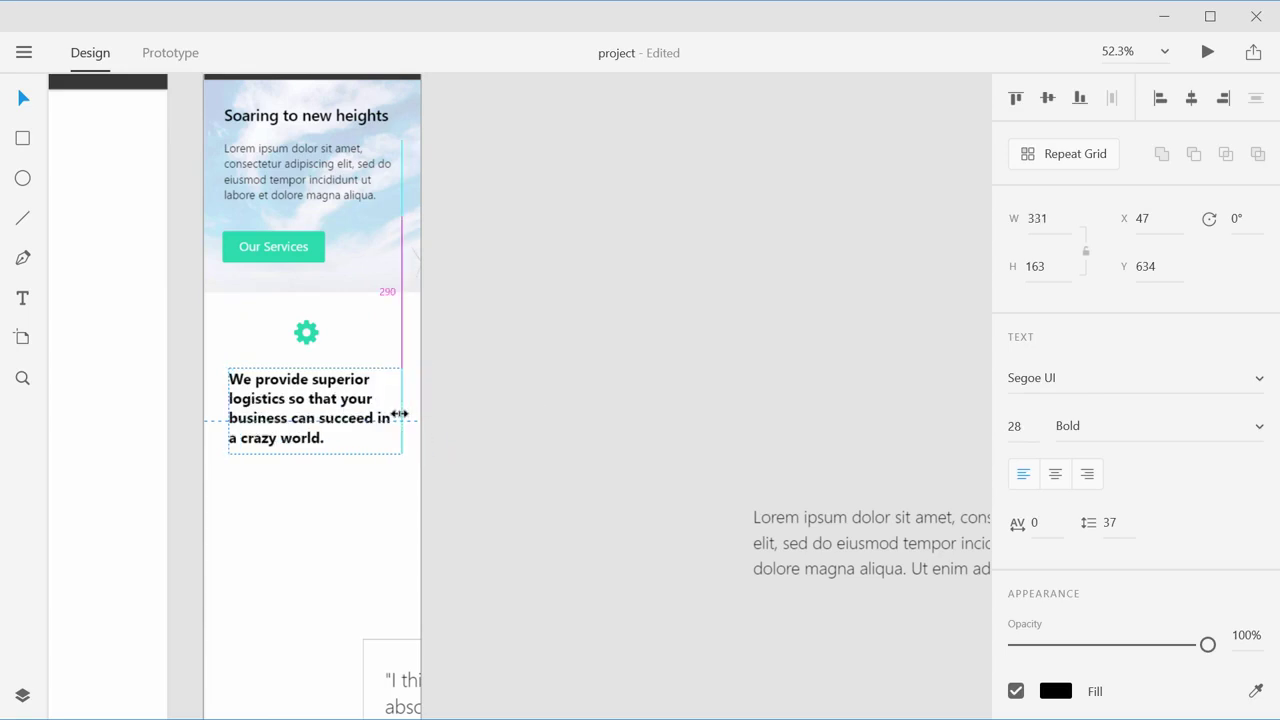
# Step: Move the Lorem ipsum paragraph under the logistics heading to X 48, Y 814 and narrow it to a width of 330
pyautogui.moveTo(822, 541); pyautogui.dragTo(300, 502)
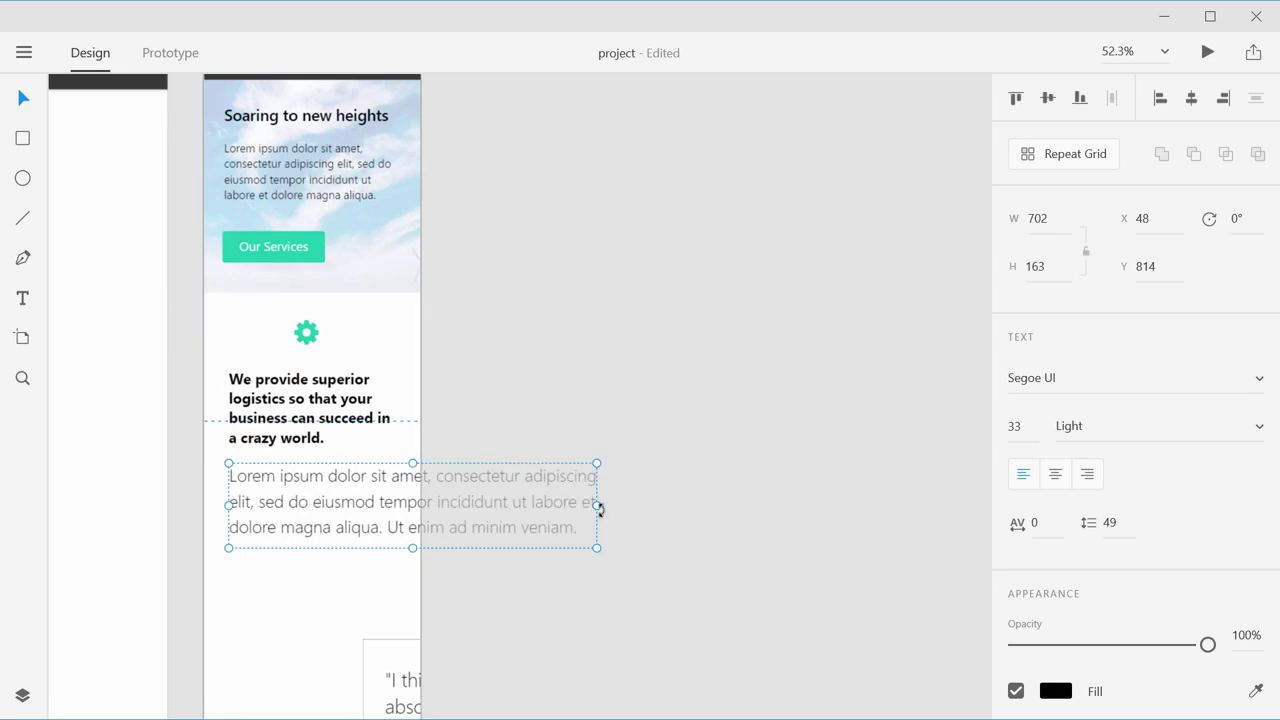
pyautogui.moveTo(536, 504); pyautogui.dragTo(401, 505)
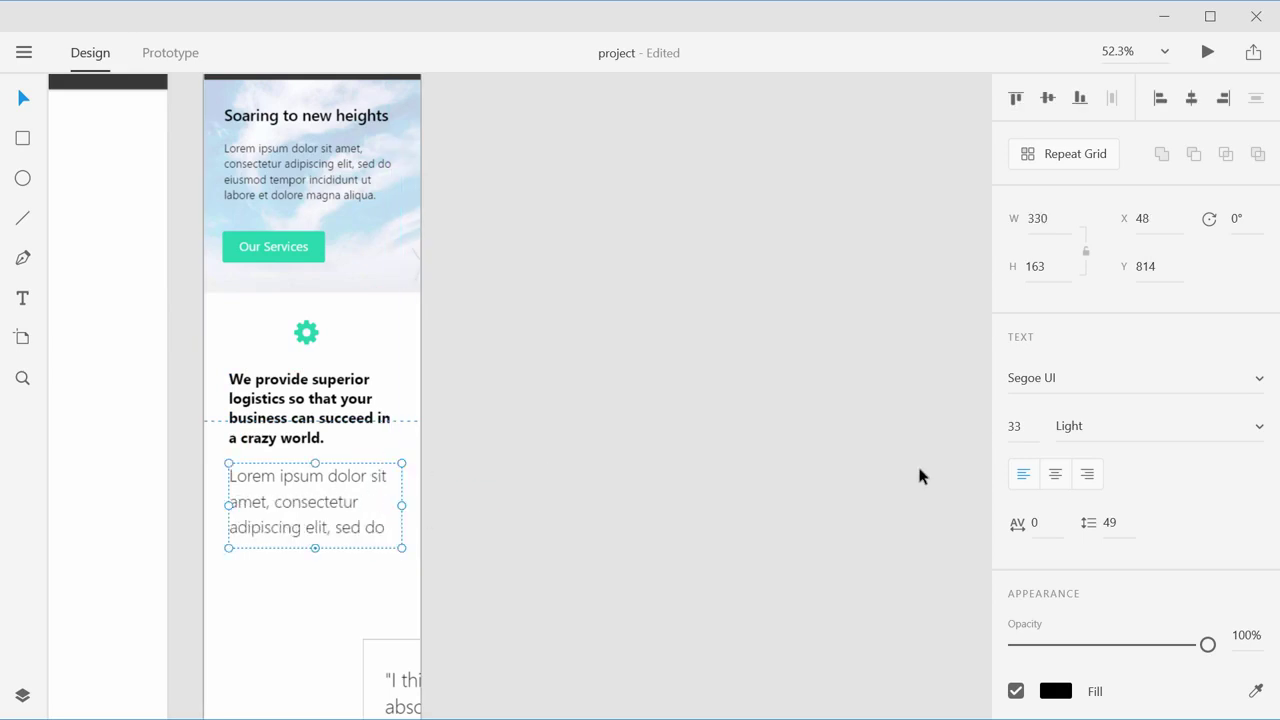
pyautogui.click(283, 175)
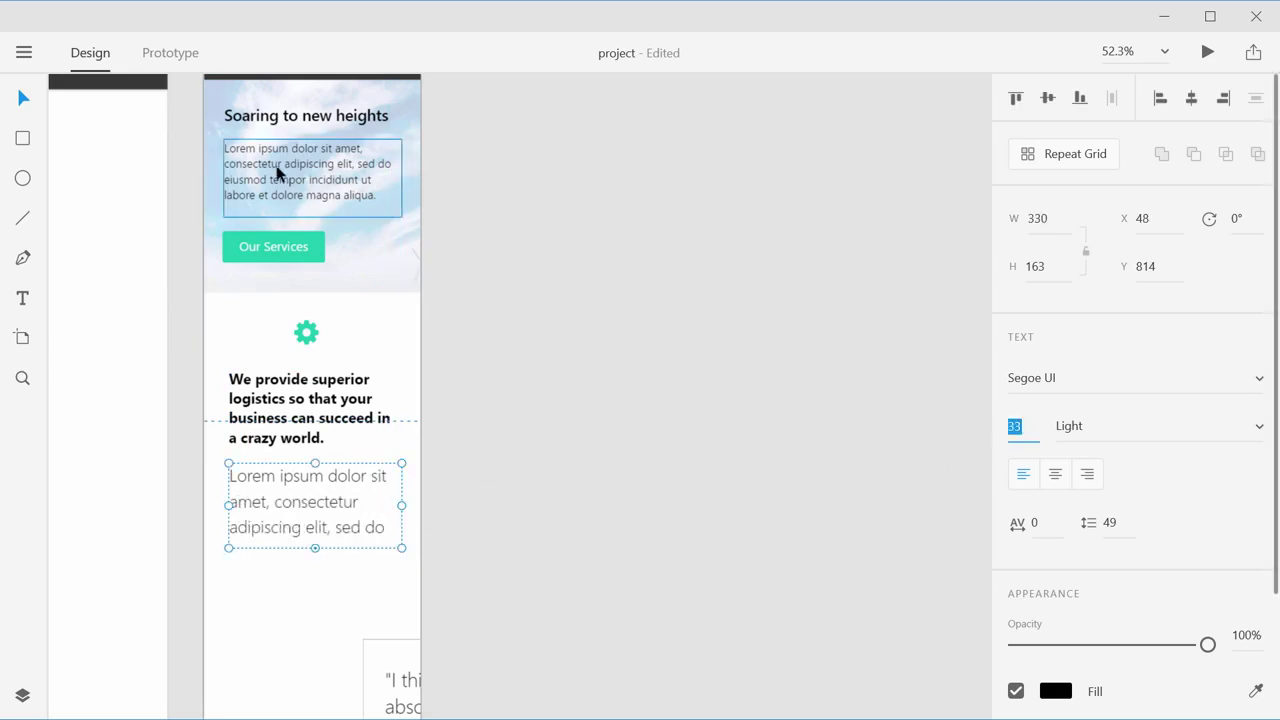
pyautogui.click(314, 475)
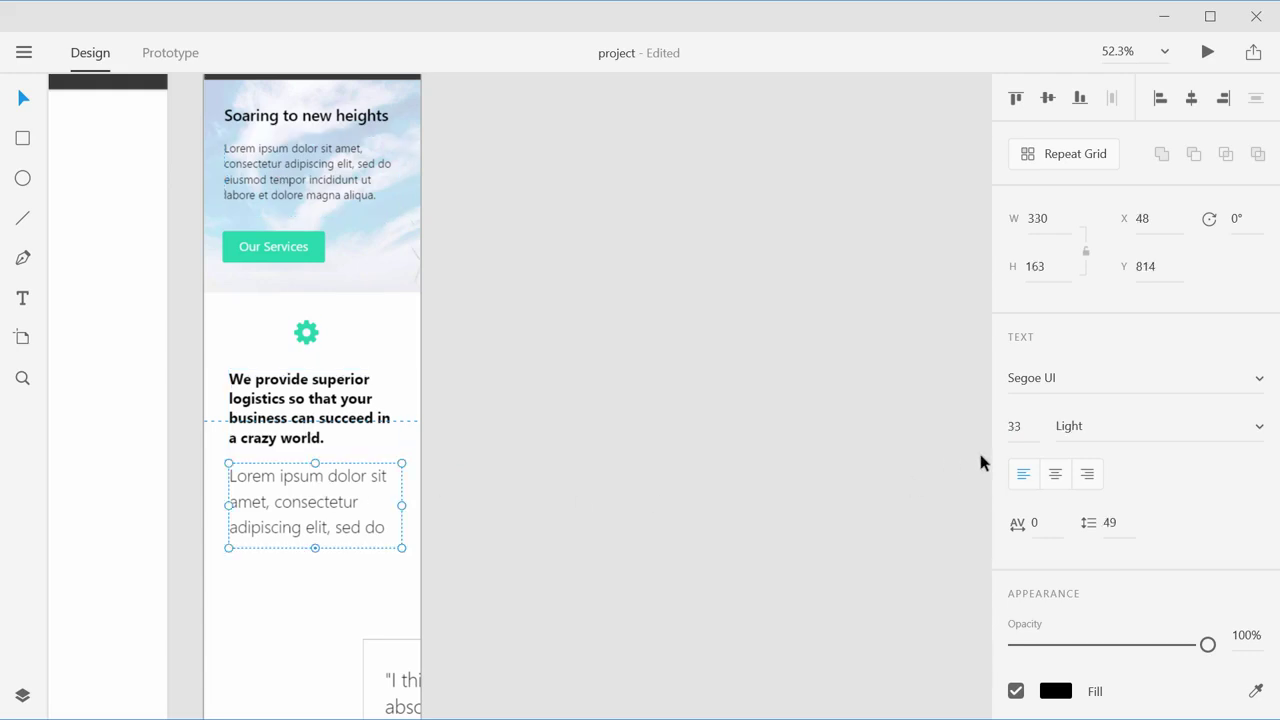
pyautogui.press('2')
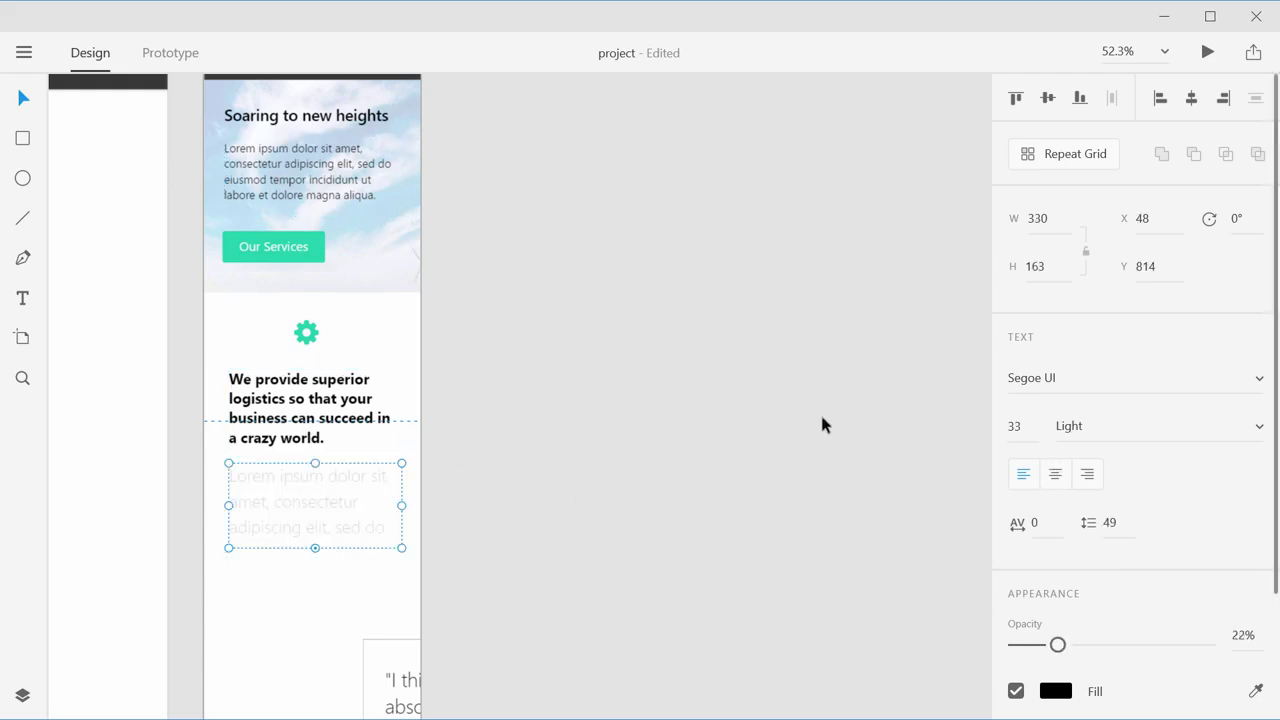
pyautogui.press('0')
pyautogui.click(829, 429)
# Step: Set the Lorem ipsum paragraph under the logistics heading to font size 22 and line spacing 30
pyautogui.click(314, 491)
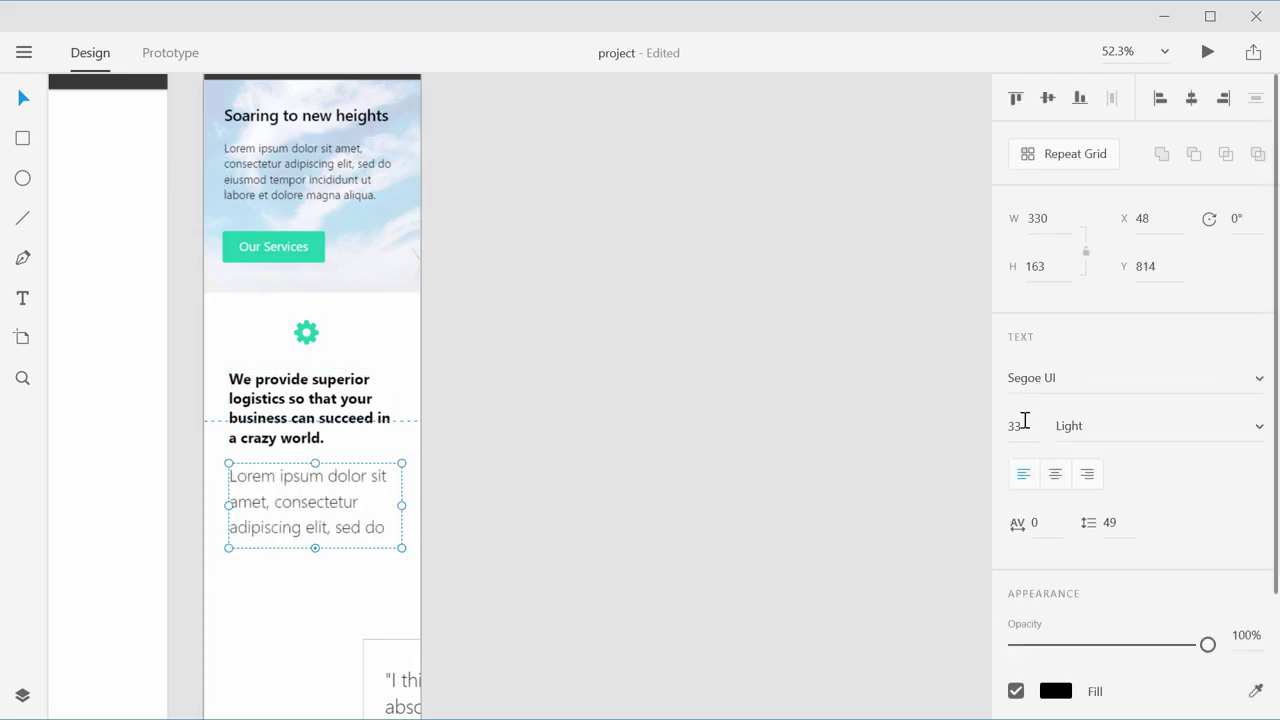
pyautogui.click(1018, 426)
pyautogui.write('22')
pyautogui.press('Return')
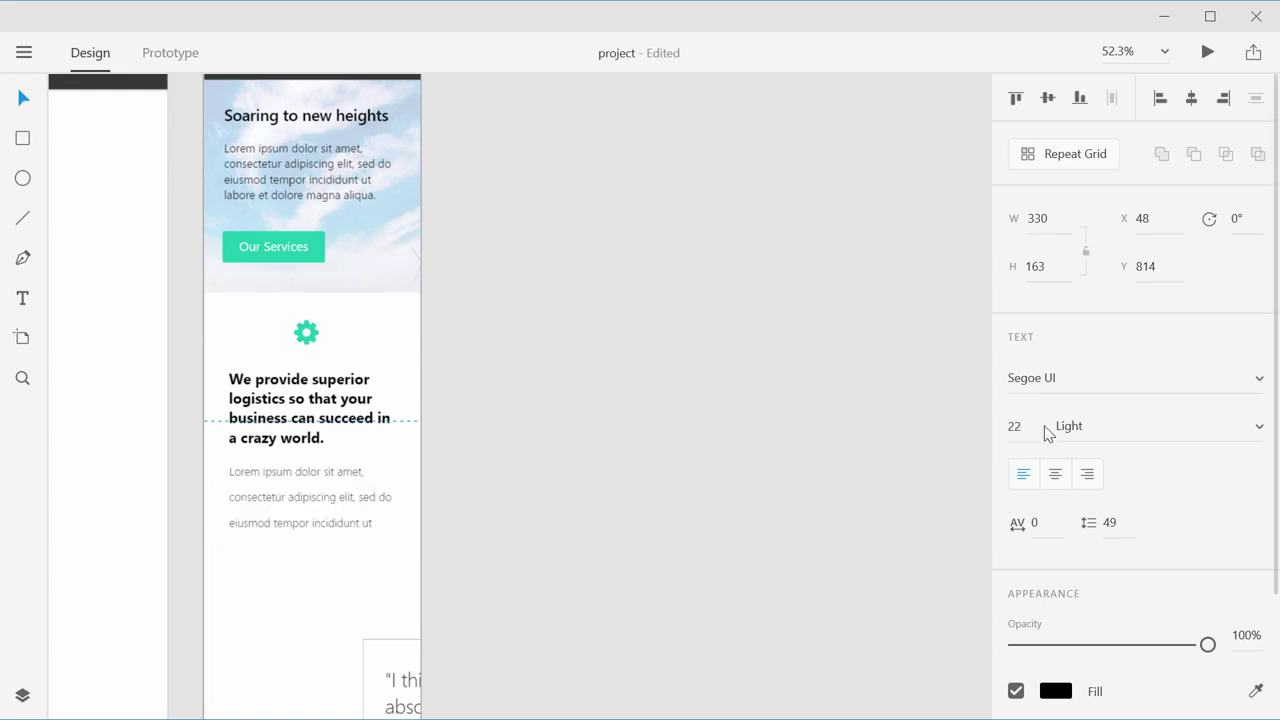
pyautogui.moveTo(1098, 530); pyautogui.dragTo(1069, 526)
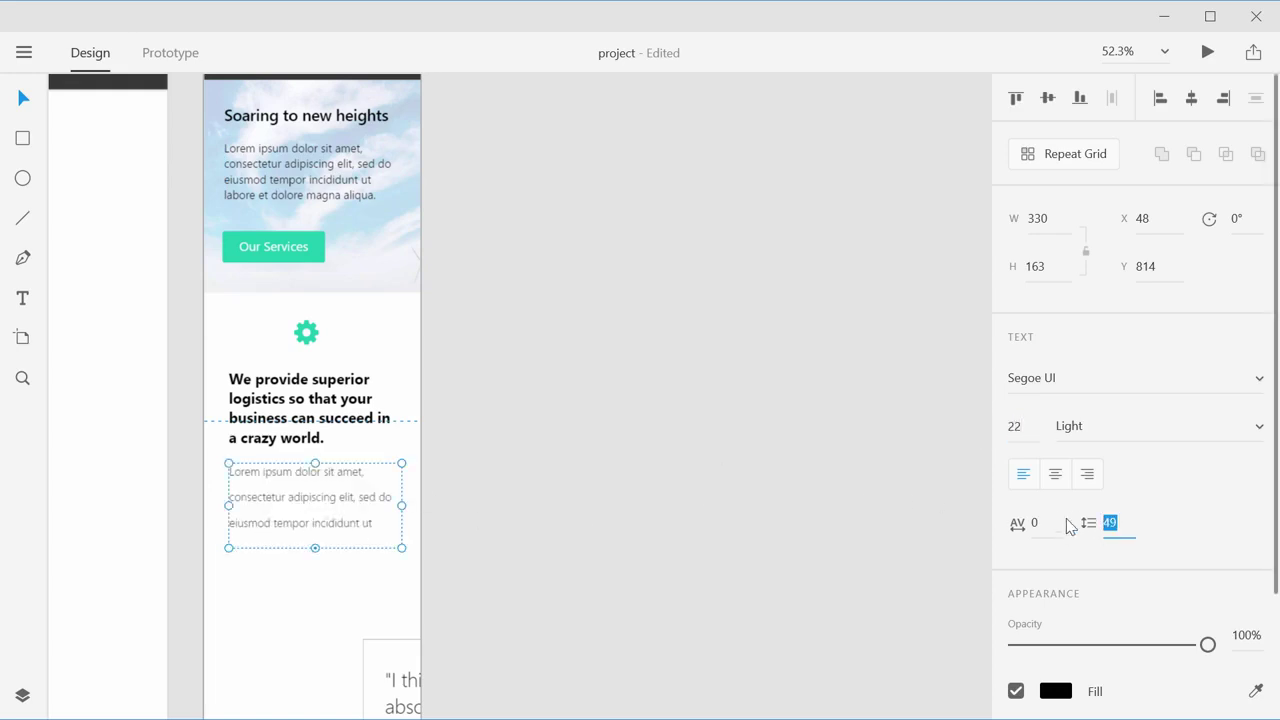
pyautogui.write('30')
pyautogui.press('Return')
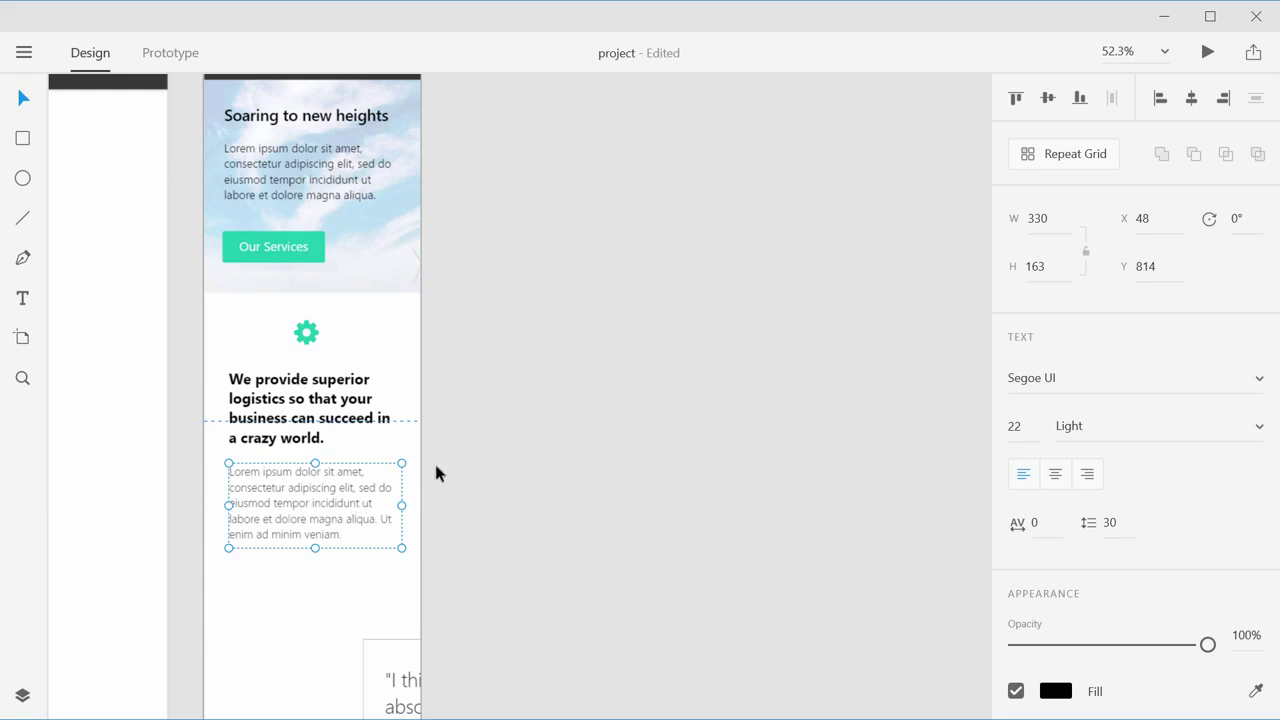
pyautogui.click(558, 459)
# Step: Move the testimonial repeat grid below the paragraph to X 48, Y 1015
pyautogui.scroll(-6, 486, 517)
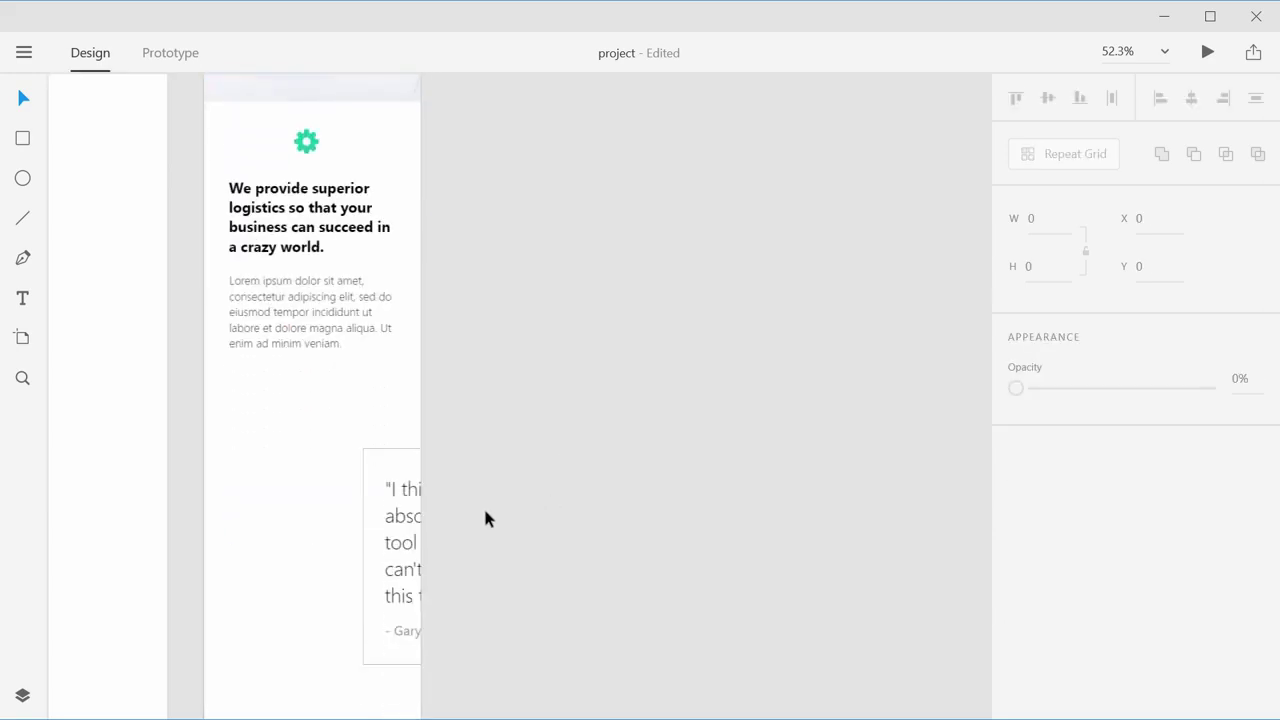
pyautogui.click(400, 366)
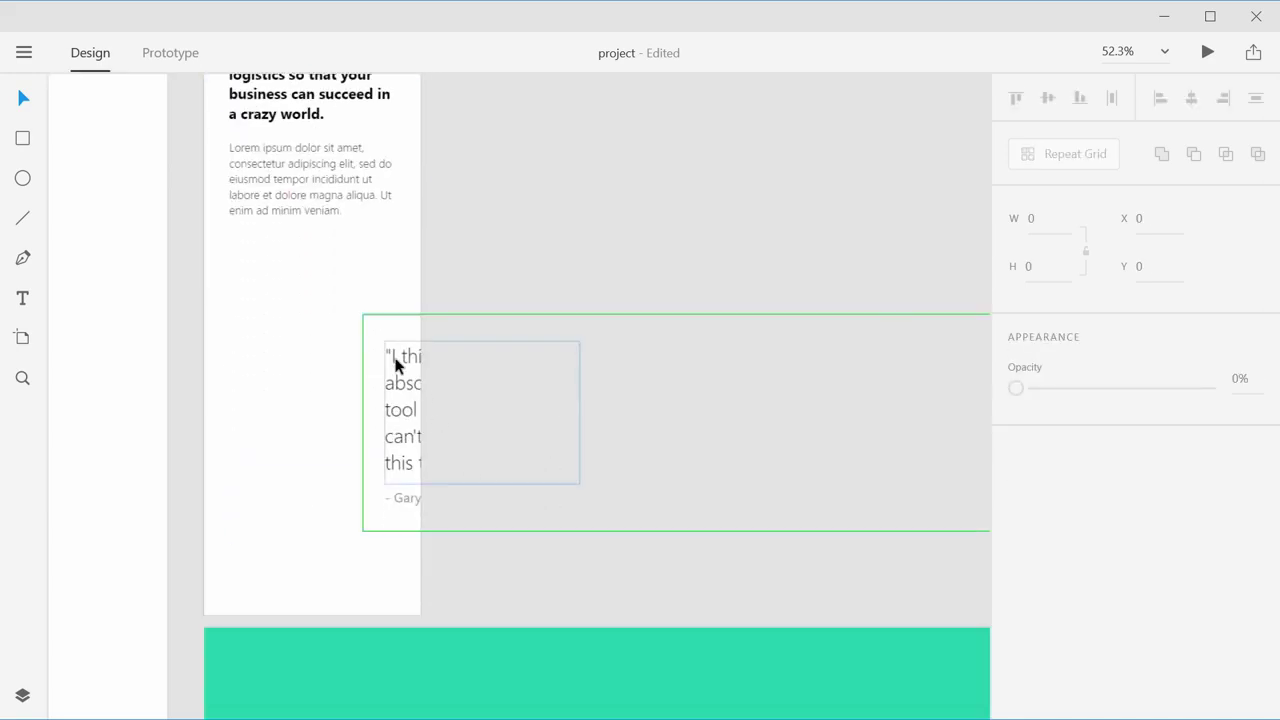
pyautogui.moveTo(403, 400); pyautogui.dragTo(271, 330)
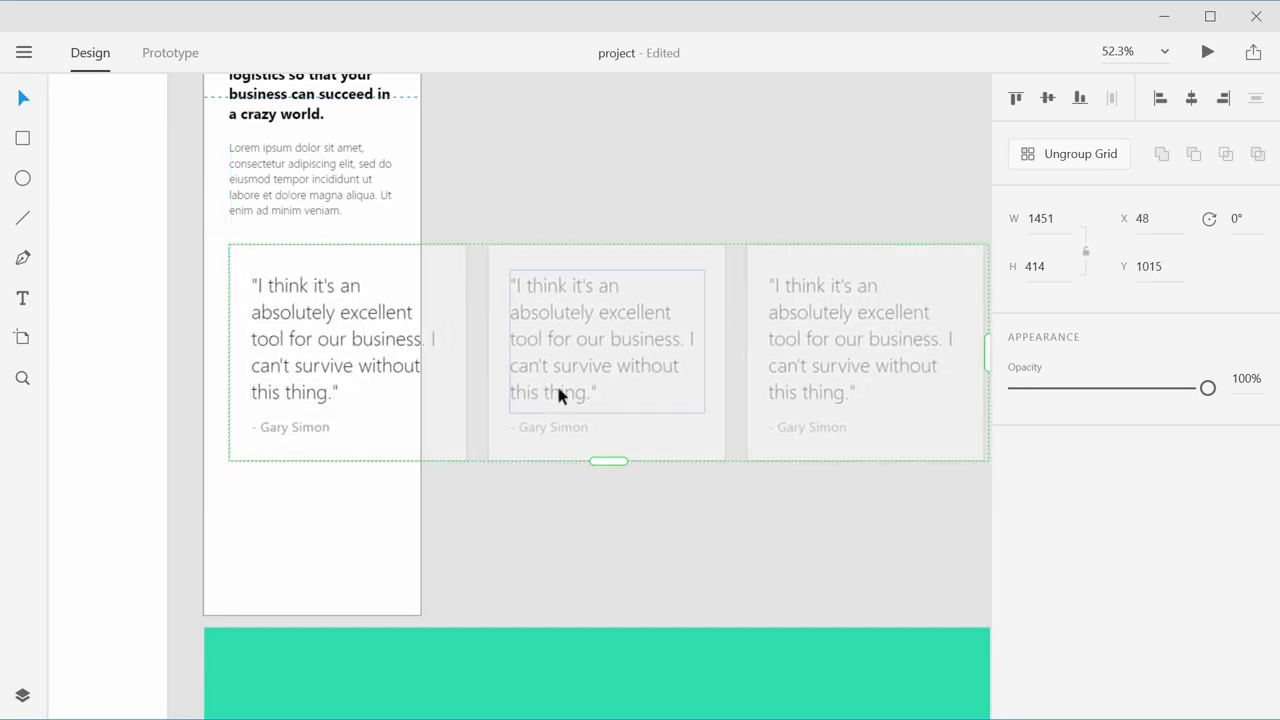
# Step: Reduce the testimonial repeat grid to a single card and ungroup the grid
pyautogui.moveTo(986, 354); pyautogui.dragTo(470, 351)
pyautogui.click(1085, 160)
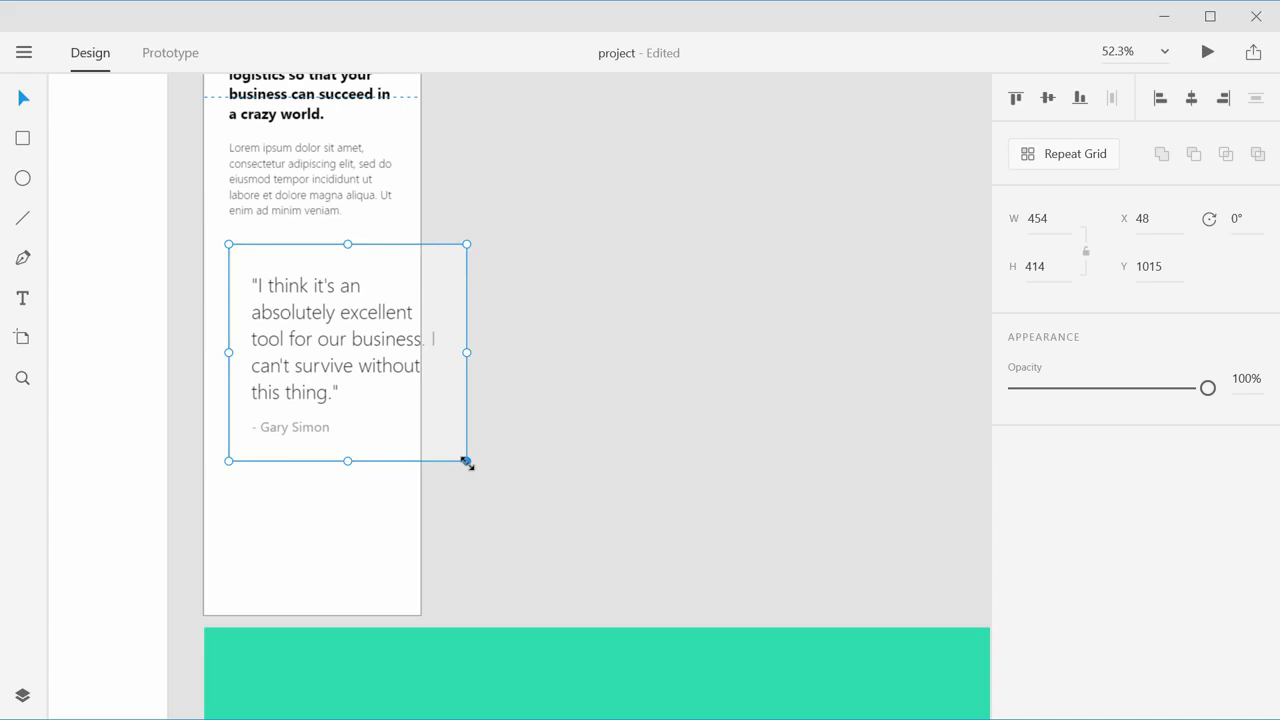
# Step: Resize the testimonial card to a width of 330 and a height of 354.7
pyautogui.moveTo(466, 461); pyautogui.dragTo(399, 444)
pyautogui.click(532, 280)
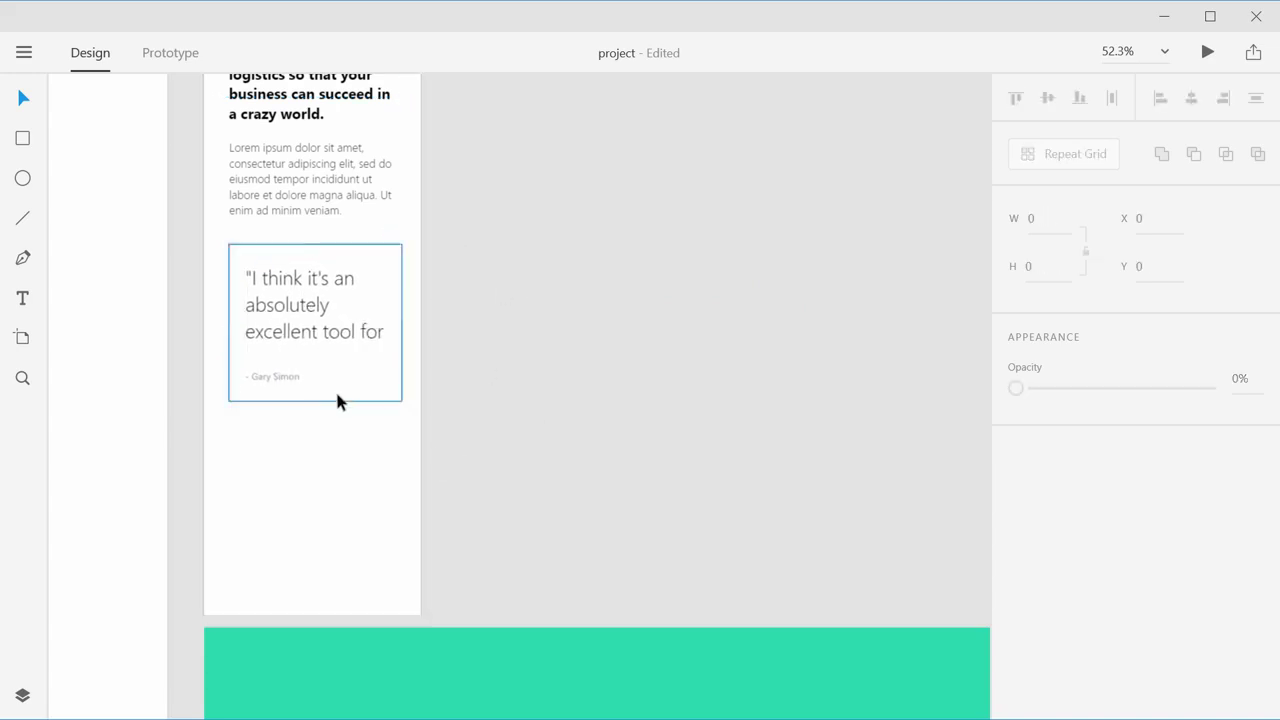
pyautogui.click(336, 400)
pyautogui.moveTo(315, 401); pyautogui.dragTo(314, 426)
pyautogui.press('Escape')
pyautogui.click(310, 345)
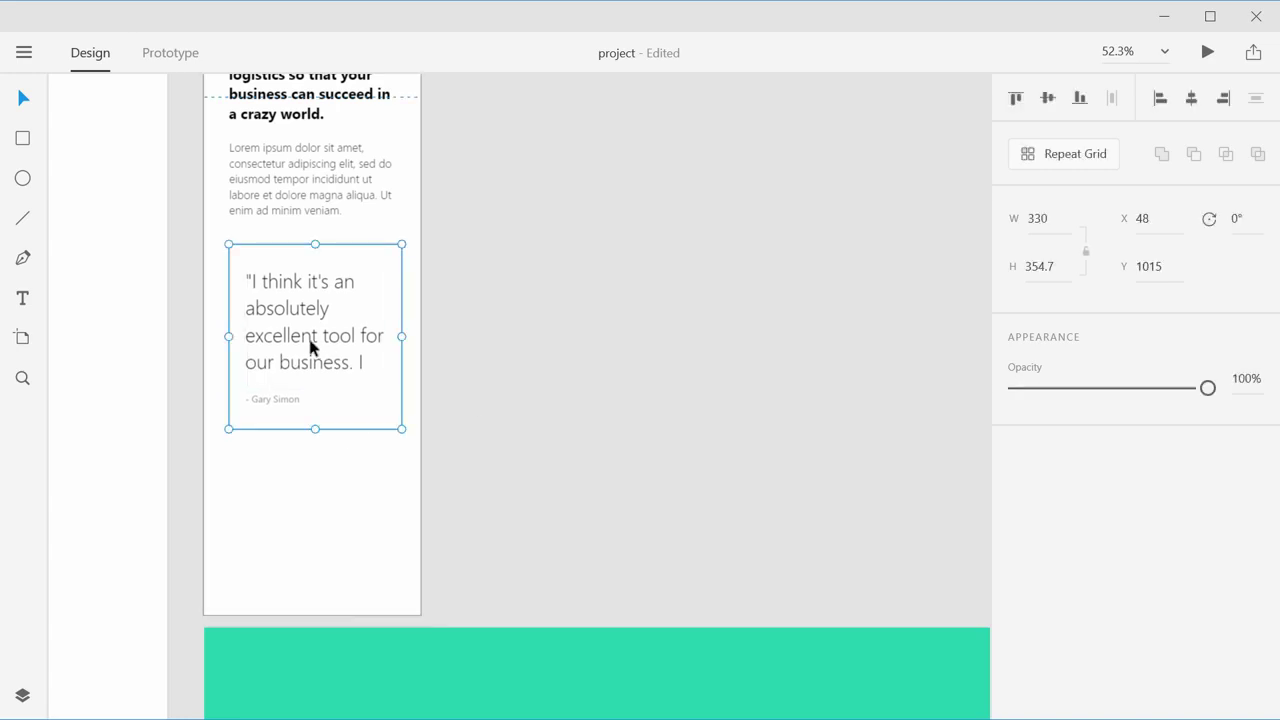
# Step: Ungroup the testimonial card and reduce its quote text to font size 27
pyautogui.rightClick(296, 312)
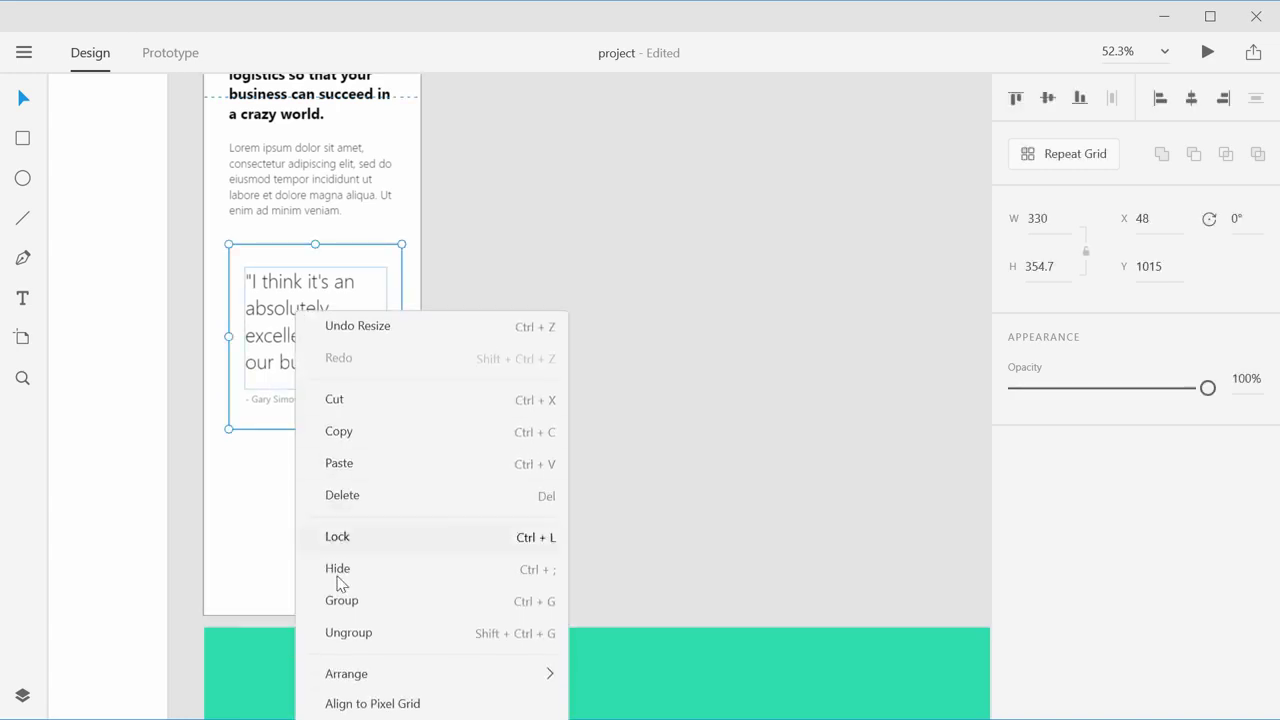
pyautogui.click(349, 630)
pyautogui.click(323, 318)
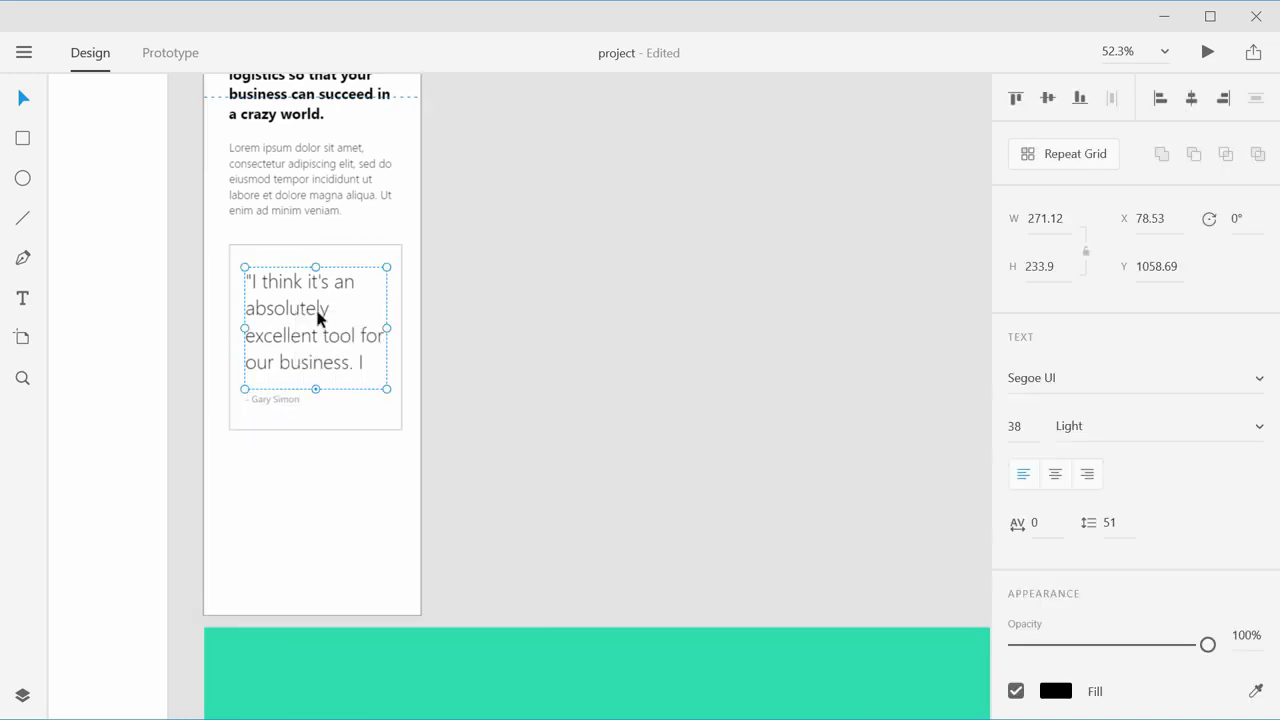
pyautogui.doubleClick(1029, 434)
pyautogui.write('32')
pyautogui.press('Return')
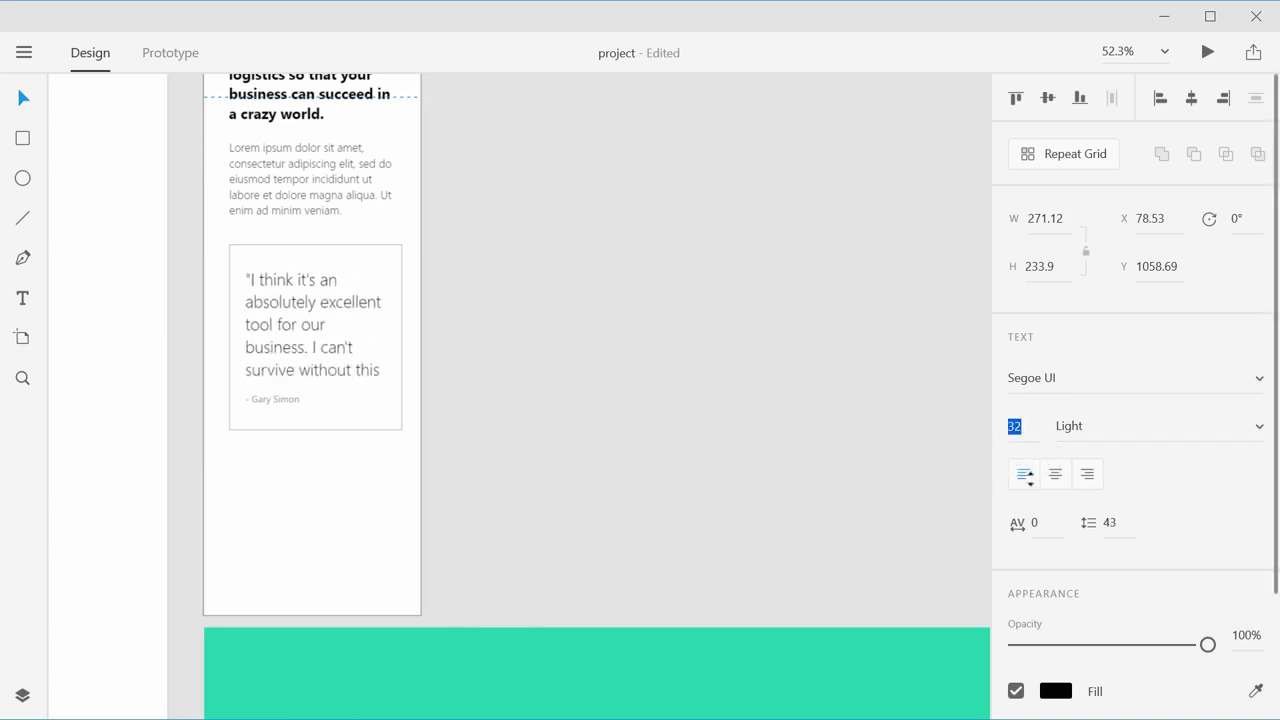
pyautogui.press('Down')
pyautogui.press('Down')
pyautogui.press('Down')
pyautogui.press('Down')
pyautogui.press('Down')
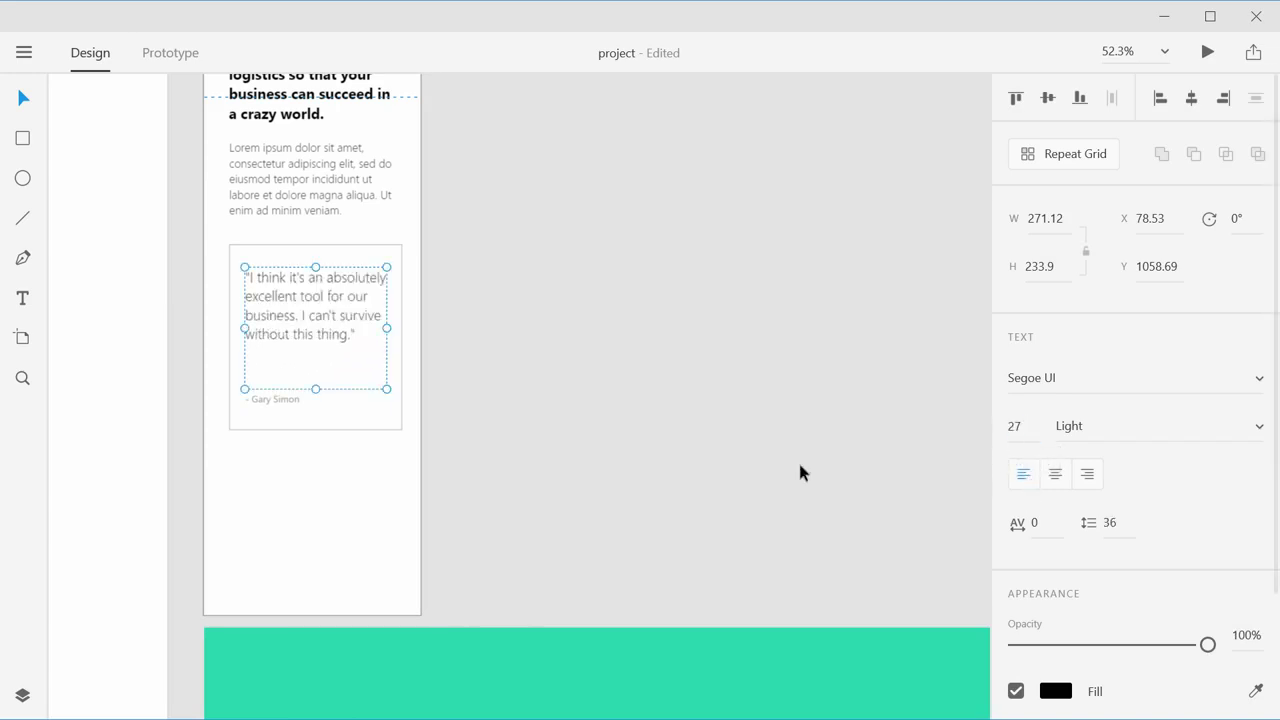
# Step: Move the author name in the testimonial card up to Y 1219.73, just beneath the quote
pyautogui.click(285, 399)
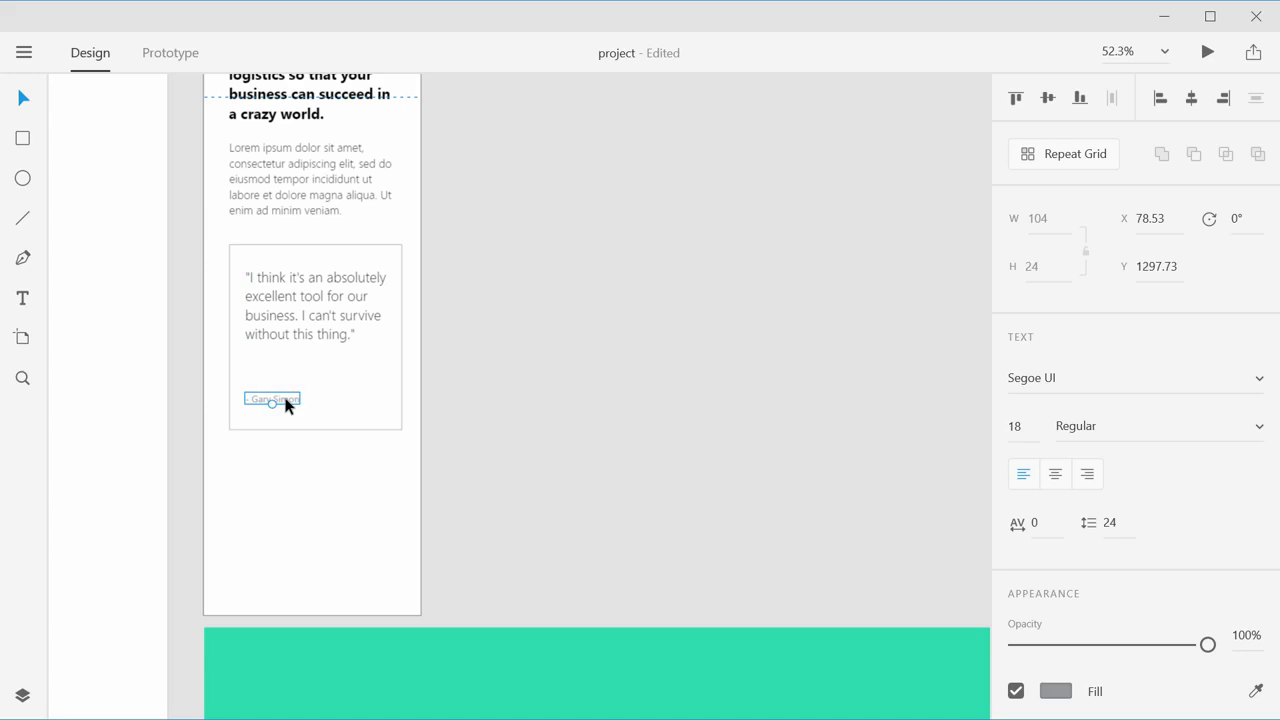
pyautogui.moveTo(285, 398); pyautogui.dragTo(283, 358)
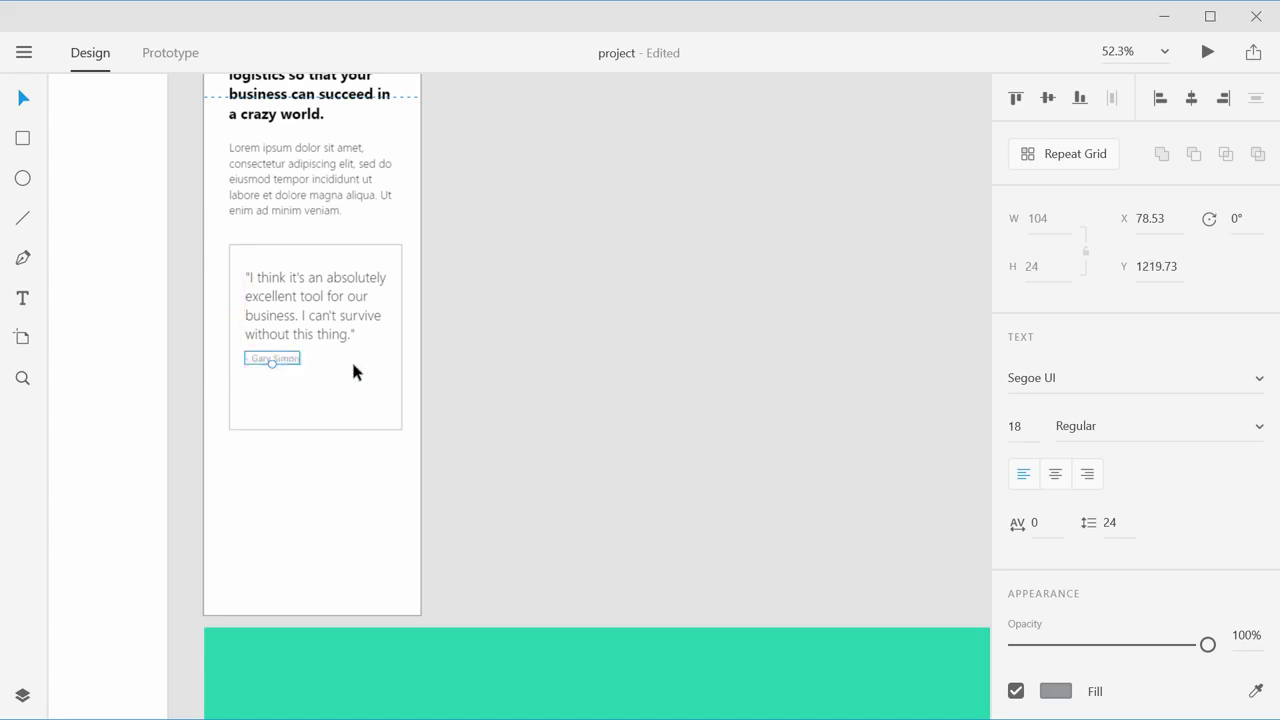
# Step: Shorten the testimonial card's outer rectangle from its lower edge to a height of 269.7
pyautogui.press('Escape')
pyautogui.click(316, 428)
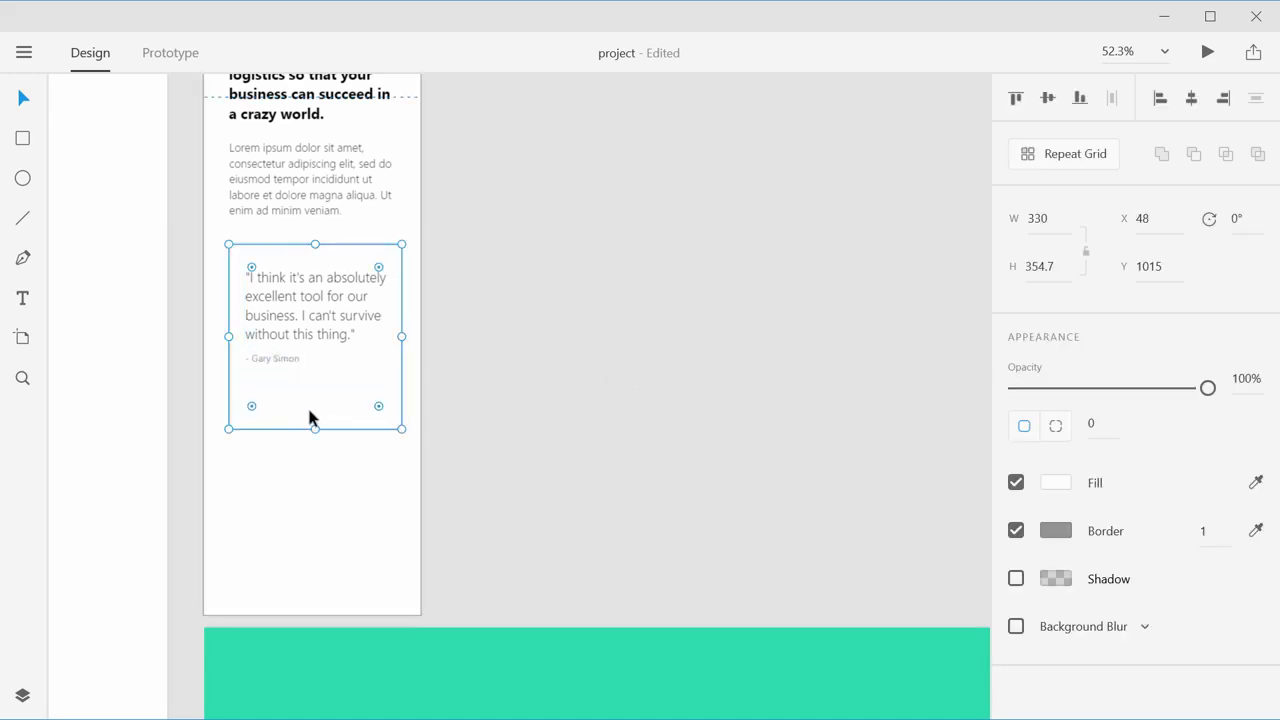
pyautogui.scroll(5, 309, 411)
pyautogui.moveTo(337, 340); pyautogui.dragTo(414, 436)
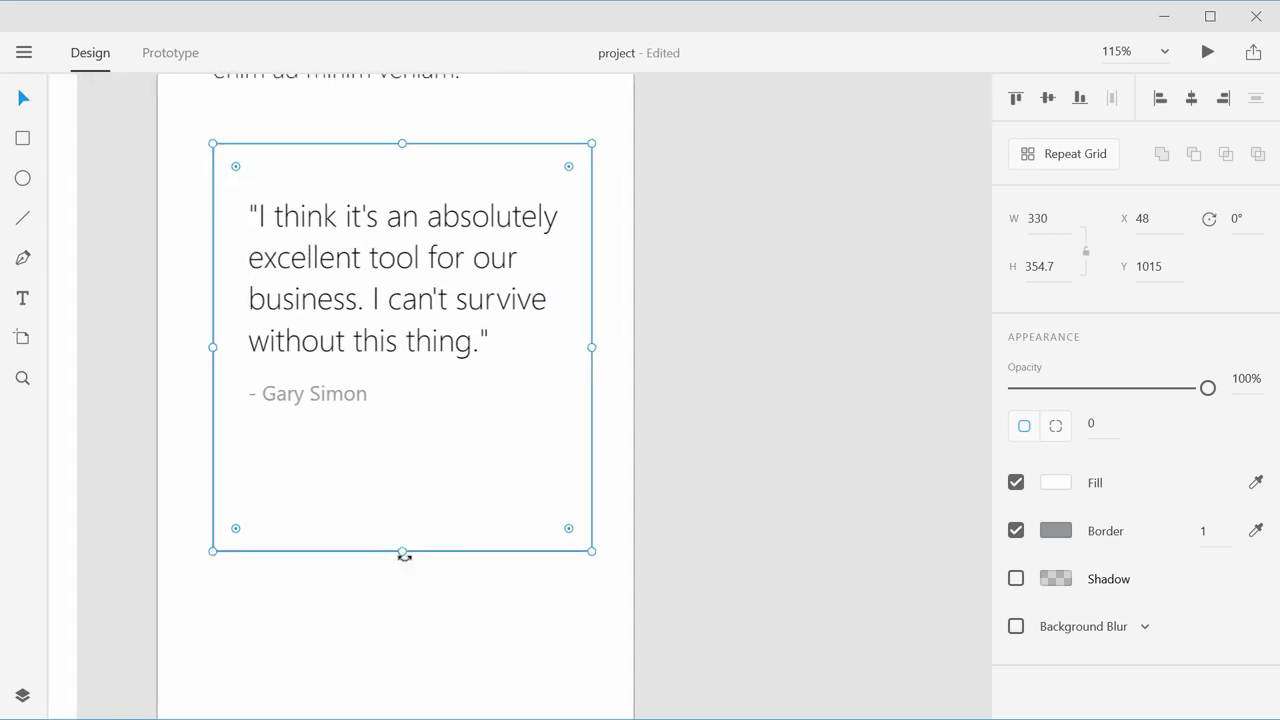
pyautogui.moveTo(403, 551); pyautogui.dragTo(404, 454)
pyautogui.click(700, 332)
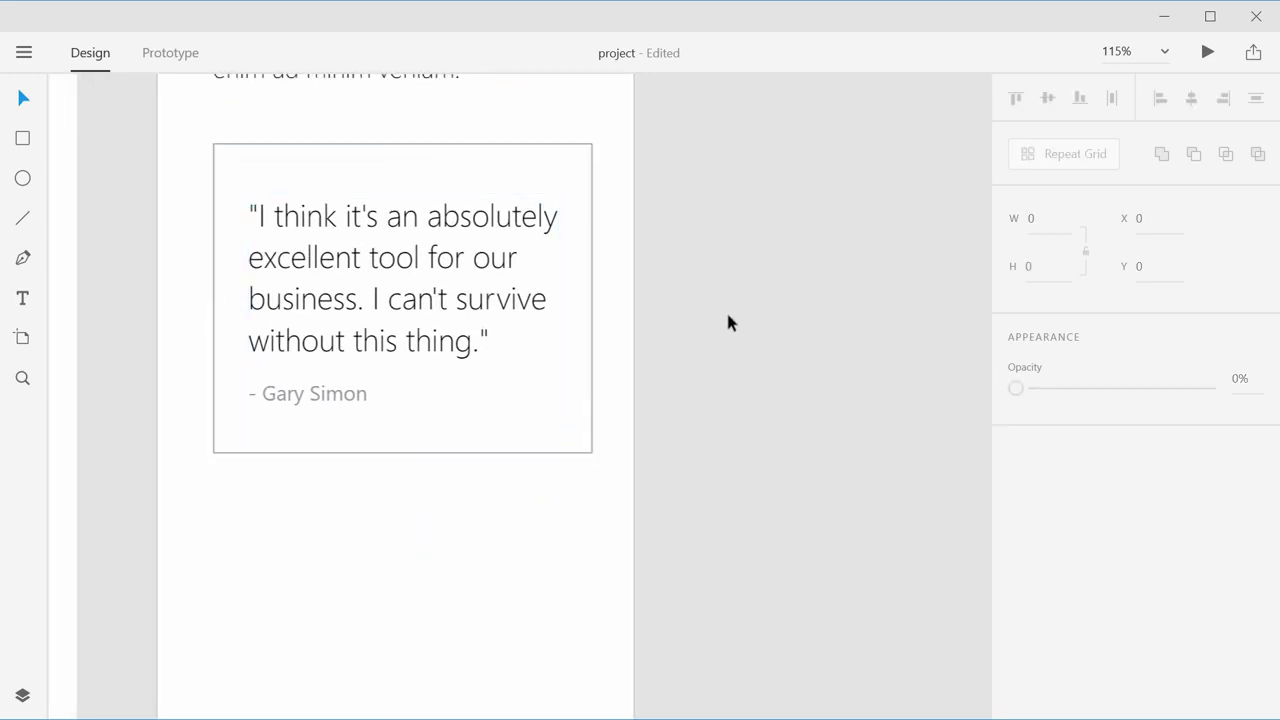
# Step: Shrink the testimonial quote's text box to a height of 160.9 and move it up to Y 1046.69
pyautogui.hotkey('ctrl', '0')
pyautogui.scroll(3, 735, 318)
pyautogui.click(511, 285)
pyautogui.scroll(1, 511, 285)
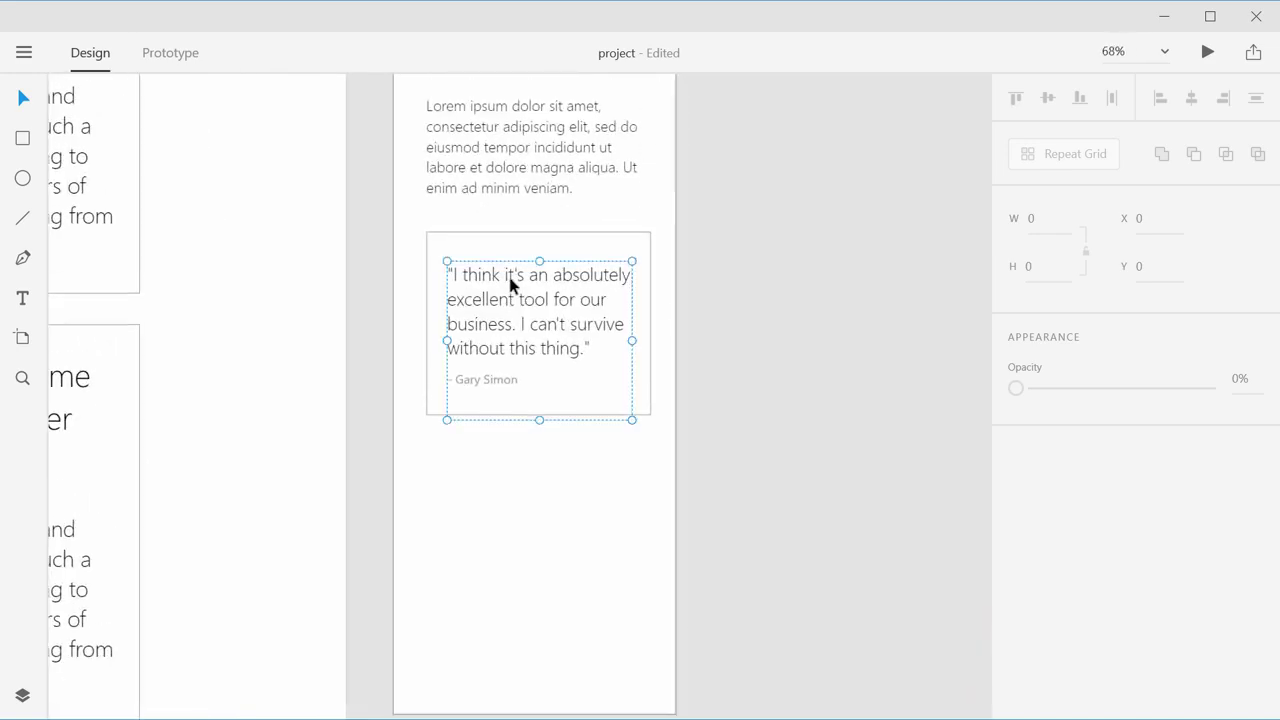
pyautogui.moveTo(537, 420); pyautogui.dragTo(534, 369)
pyautogui.moveTo(514, 308); pyautogui.dragTo(514, 304)
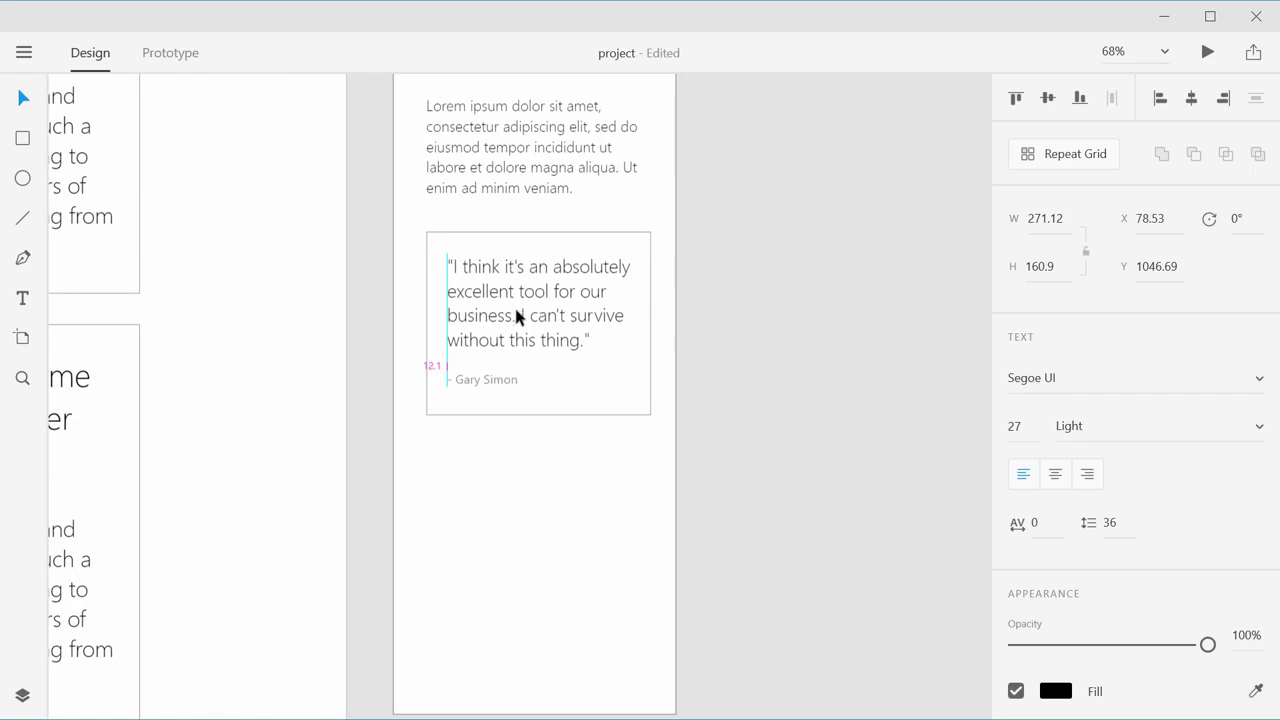
# Step: Nudge the author name in the testimonial card up about ten units, closer beneath the quote
pyautogui.click(498, 380)
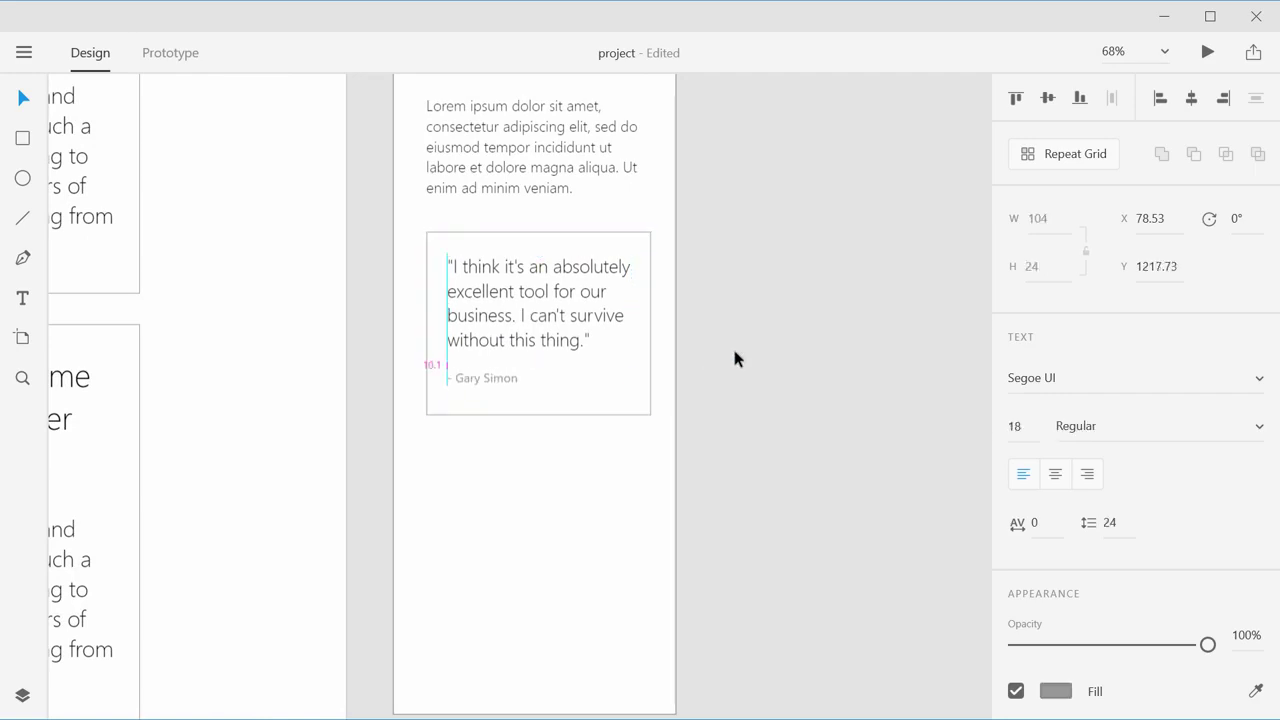
pyautogui.press('Up')
pyautogui.press('Up')
pyautogui.press('Up')
pyautogui.press('Up')
pyautogui.press('Up')
pyautogui.press('Up')
pyautogui.press('Up')
pyautogui.press('Up')
pyautogui.press('Up')
pyautogui.press('Up')
# Step: Tighten the testimonial card's outer rectangle around its text by reducing the height to 251.7
pyautogui.click(576, 394)
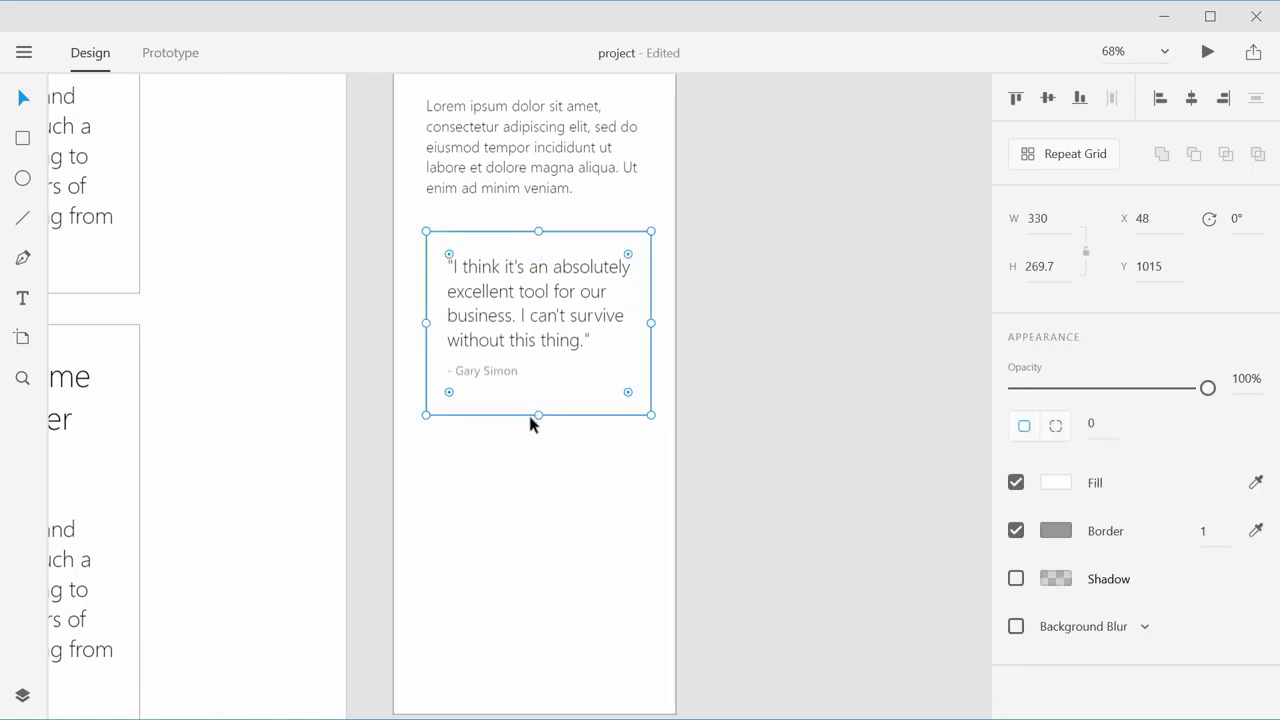
pyautogui.moveTo(538, 414); pyautogui.dragTo(540, 402)
pyautogui.click(717, 383)
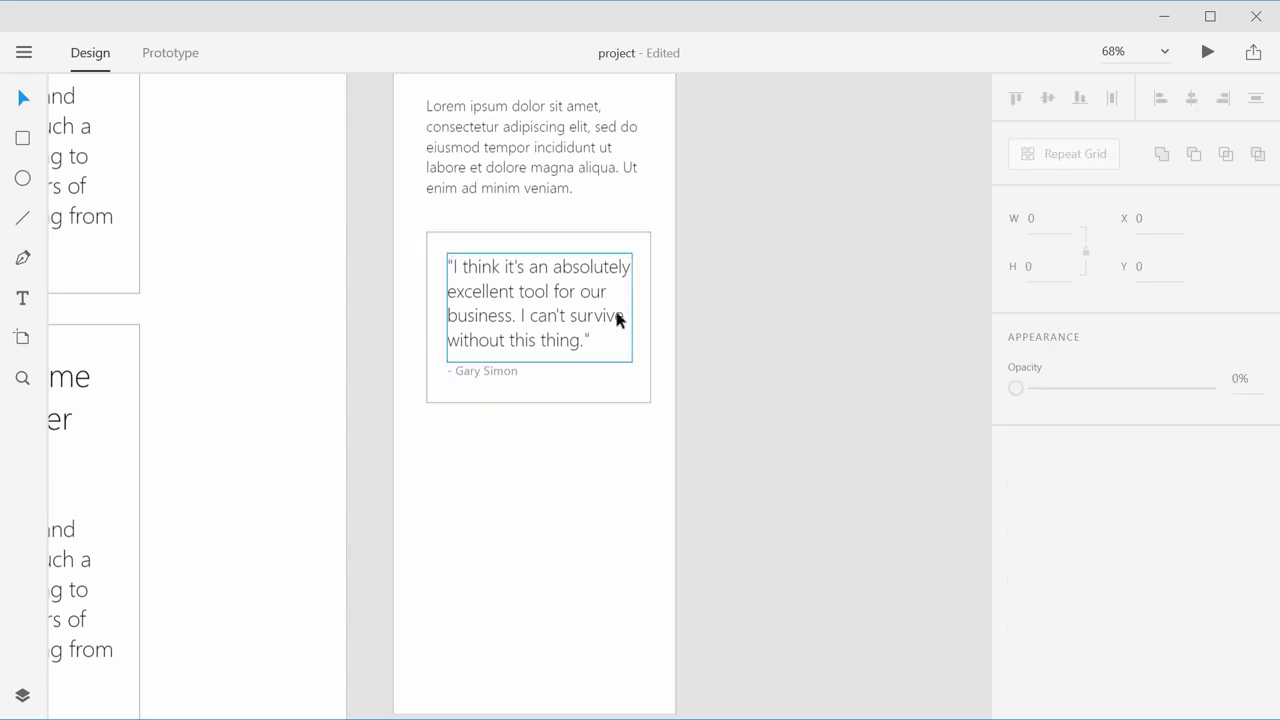
# Step: Group the testimonial card's rectangle, quote and author name, and repeat the group downward as a Repeat Grid of three stacked cards
pyautogui.moveTo(722, 252); pyautogui.dragTo(456, 384)
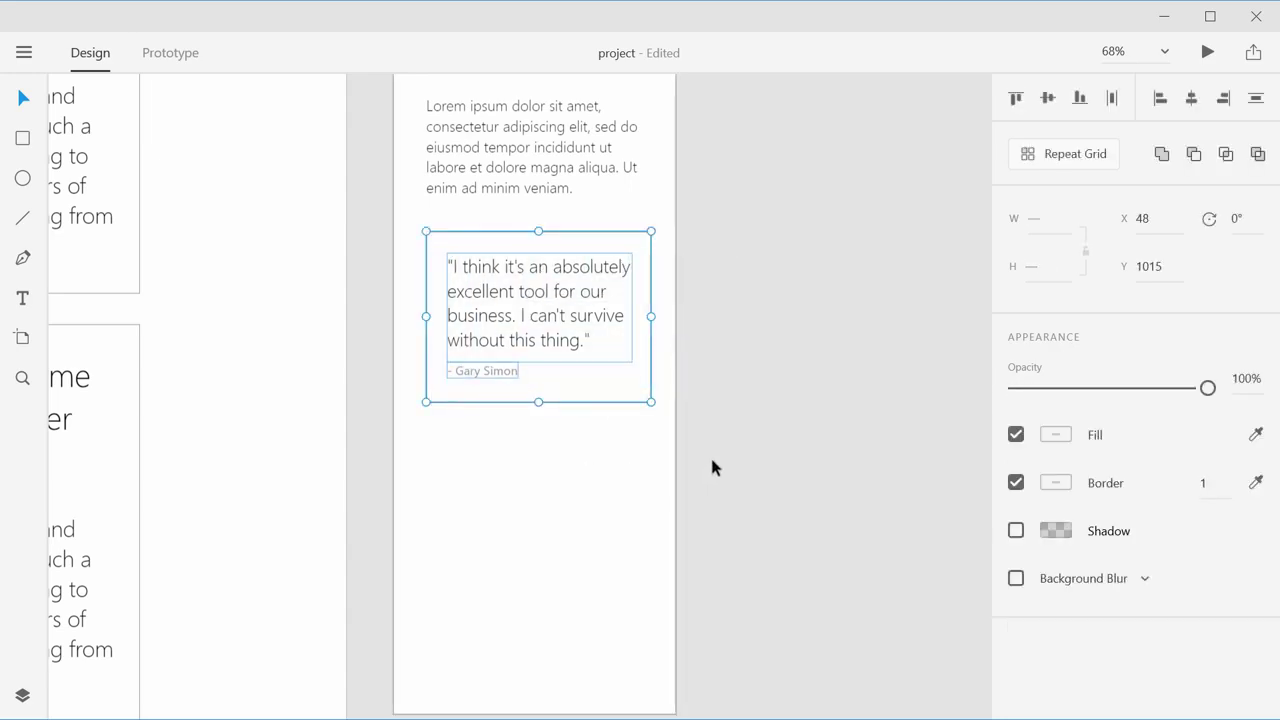
pyautogui.click(1077, 160)
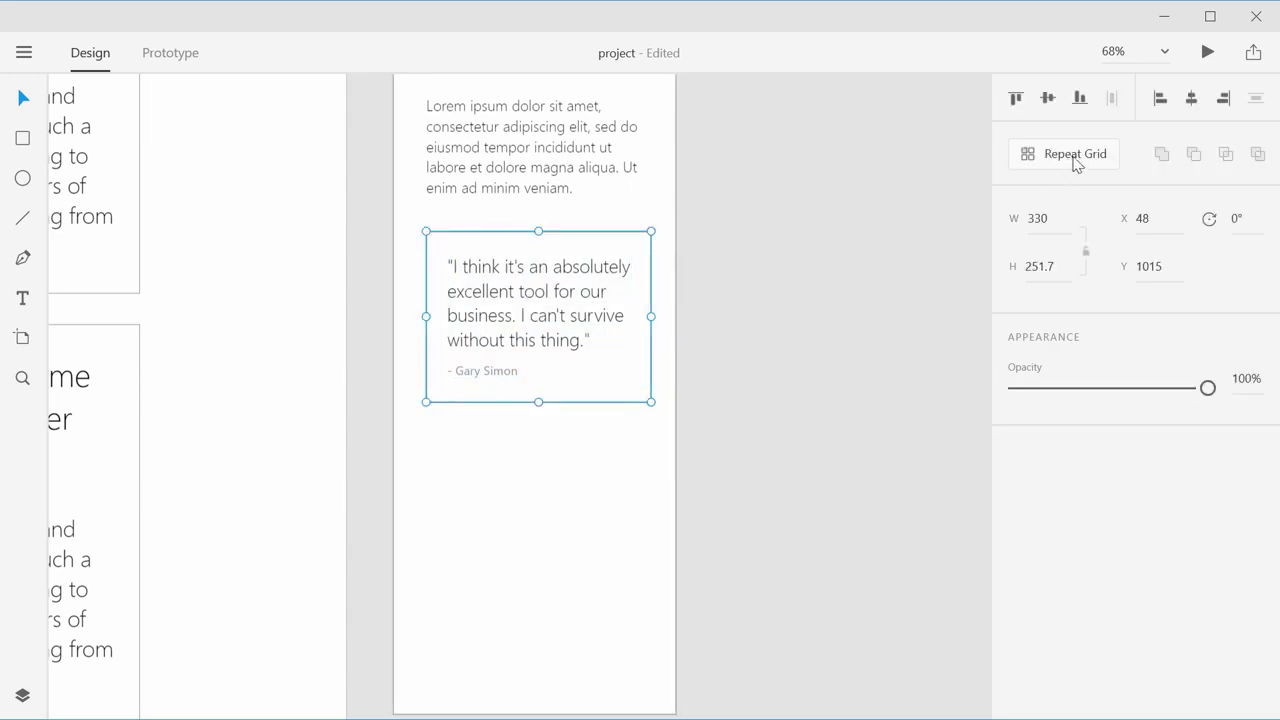
pyautogui.moveTo(531, 402); pyautogui.dragTo(499, 400)
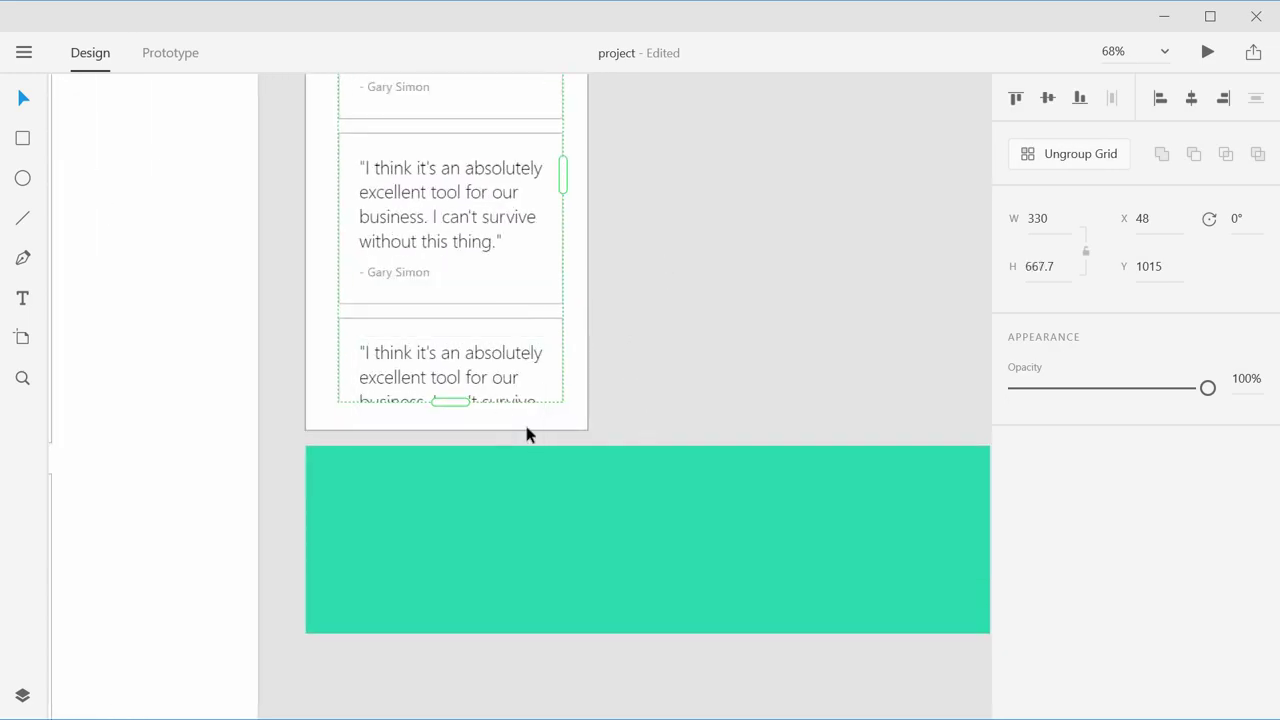
pyautogui.moveTo(456, 416); pyautogui.dragTo(469, 500)
pyautogui.click(620, 355)
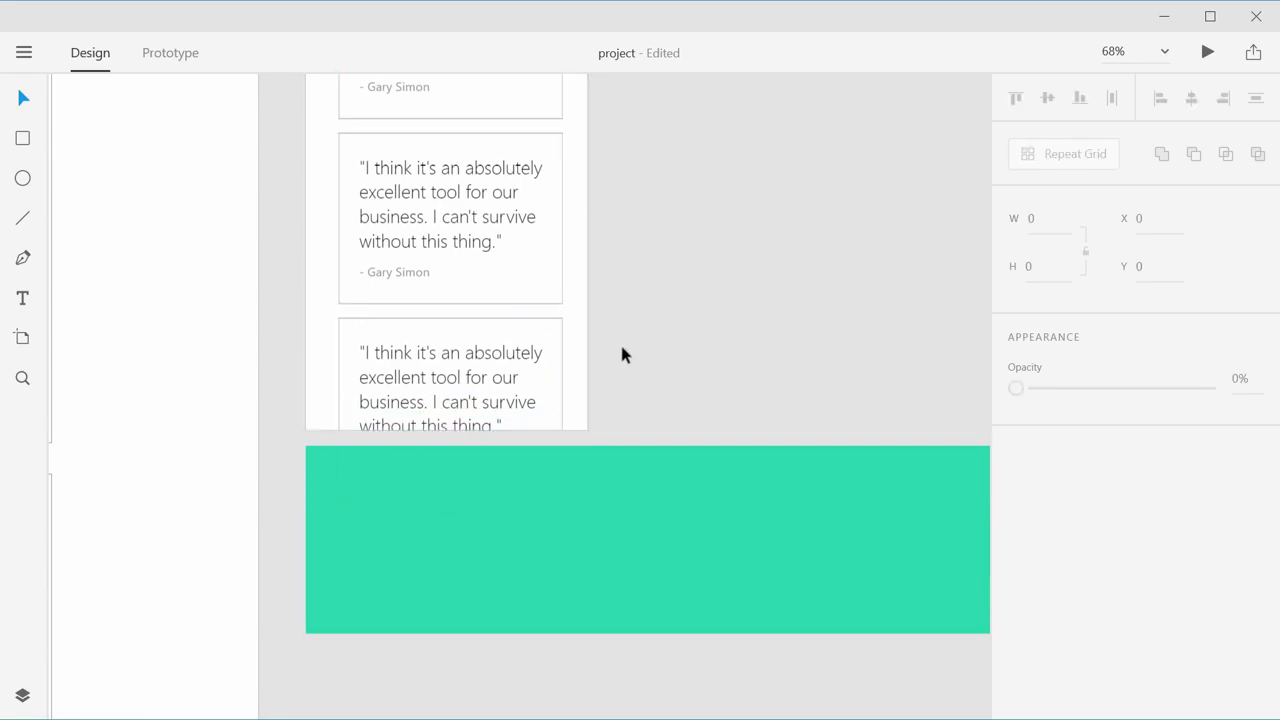
# Step: Extend the iPhone 6/7 Plus artboard to a height of 2022
pyautogui.scroll(-5, 651, 251)
pyautogui.moveTo(651, 283); pyautogui.dragTo(581, 508)
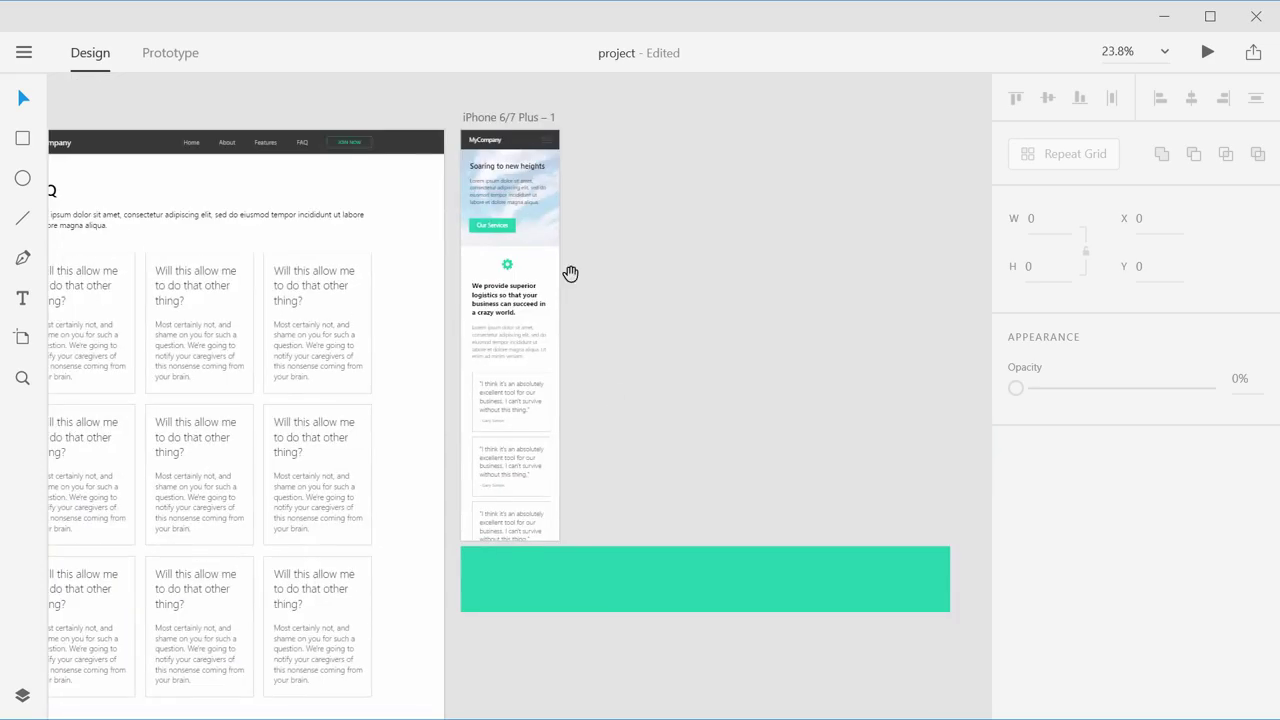
pyautogui.click(491, 119)
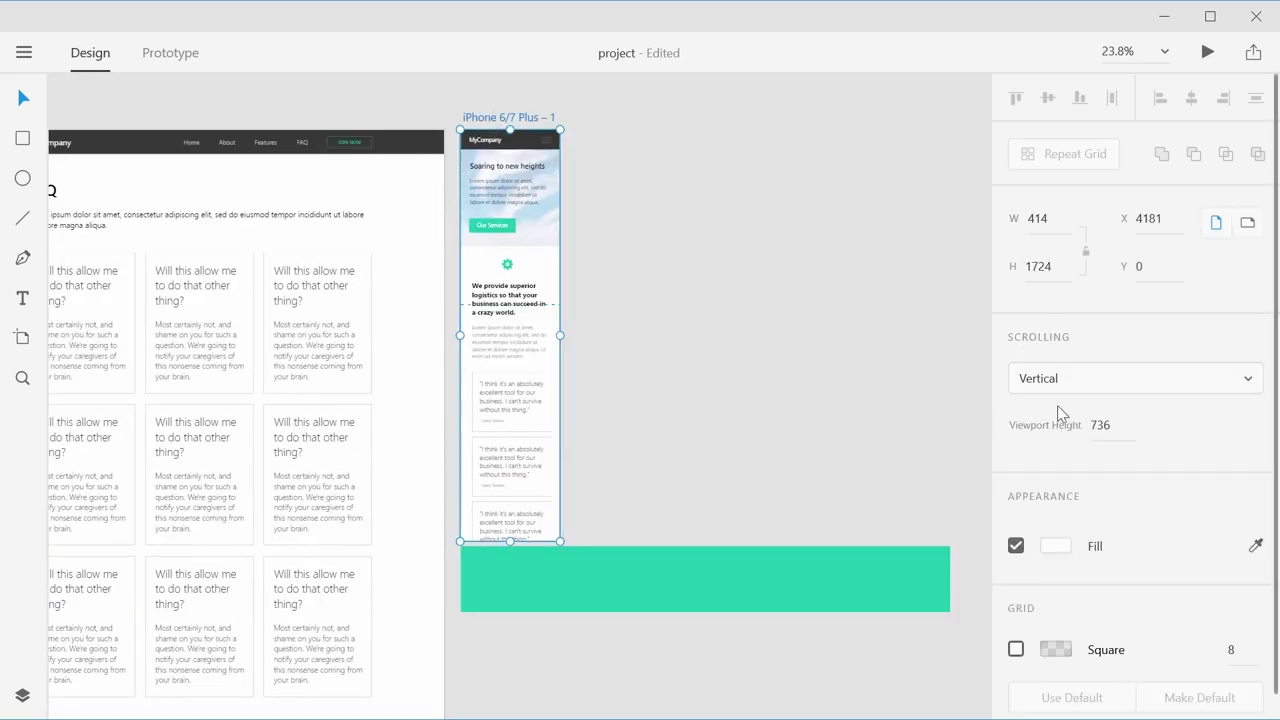
pyautogui.click(1050, 265)
pyautogui.write('1930')
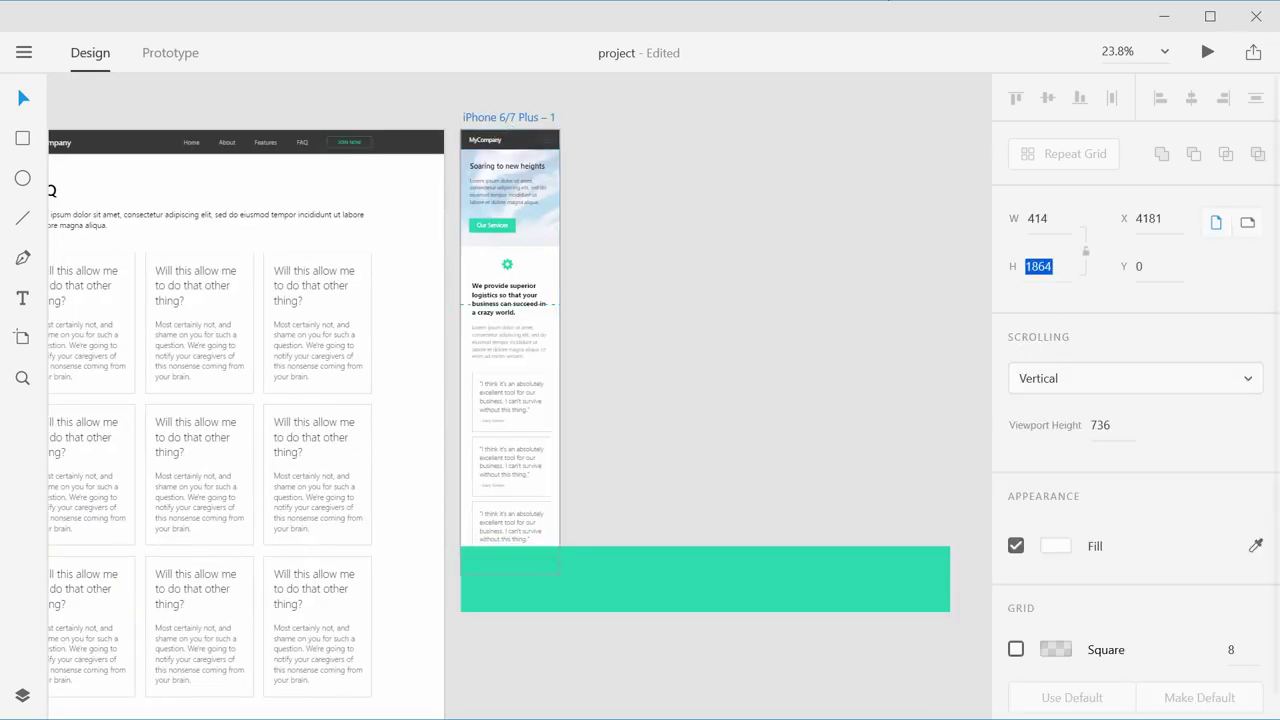
pyautogui.press('Return')
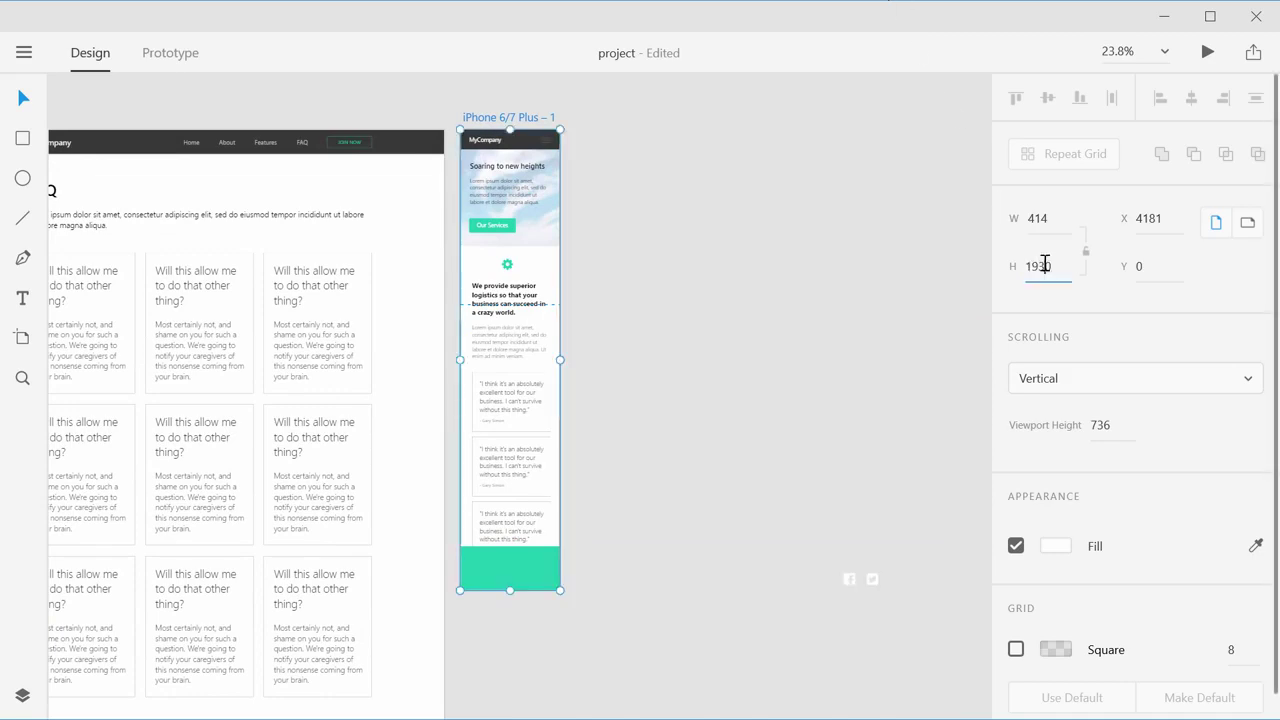
pyautogui.click(1046, 266)
pyautogui.write('2057')
pyautogui.press('Return')
pyautogui.press('Down')
pyautogui.press('Down')
pyautogui.press('Down')
pyautogui.press('Down')
pyautogui.press('Down')
pyautogui.press('Down')
pyautogui.press('Down')
pyautogui.press('Down')
pyautogui.press('Down')
pyautogui.press('Down')
pyautogui.press('Down')
pyautogui.press('Down')
pyautogui.press('Down')
pyautogui.press('Down')
pyautogui.press('Down')
pyautogui.press('Down')
pyautogui.press('Down')
pyautogui.press('Down')
pyautogui.press('Down')
pyautogui.press('Down')
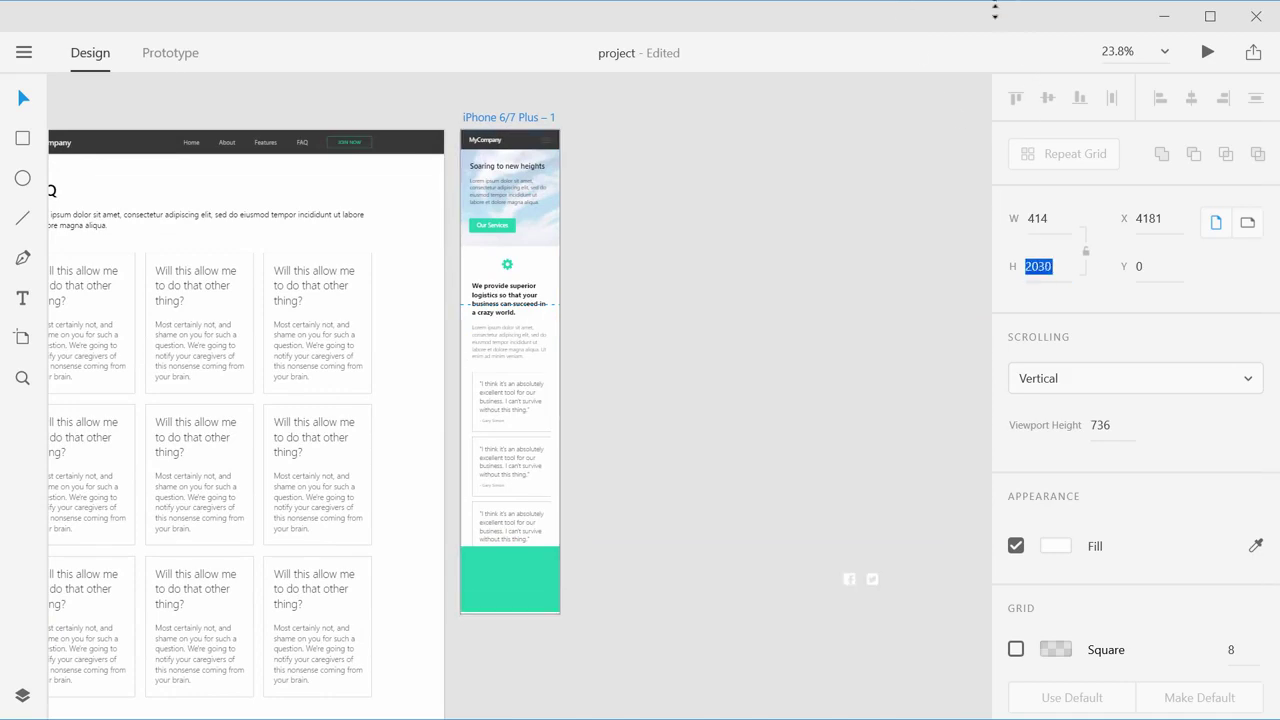
pyautogui.press('Return')
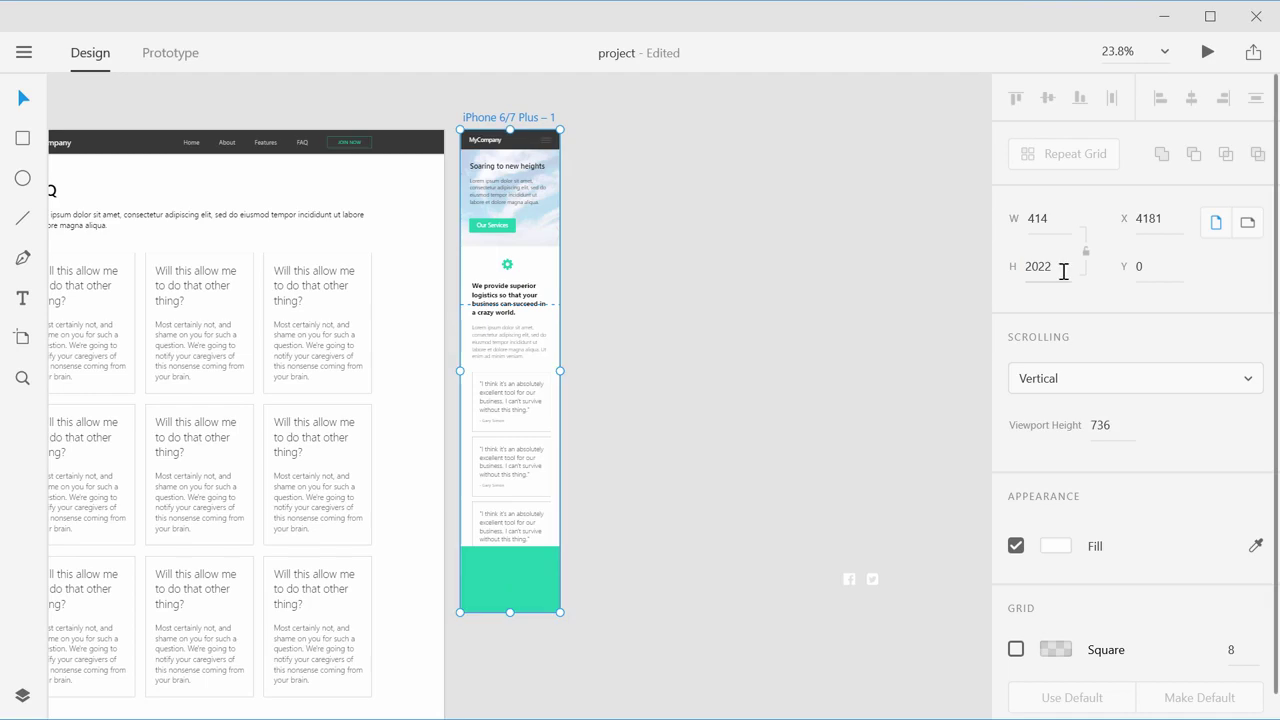
pyautogui.click(1056, 268)
pyautogui.click(611, 500)
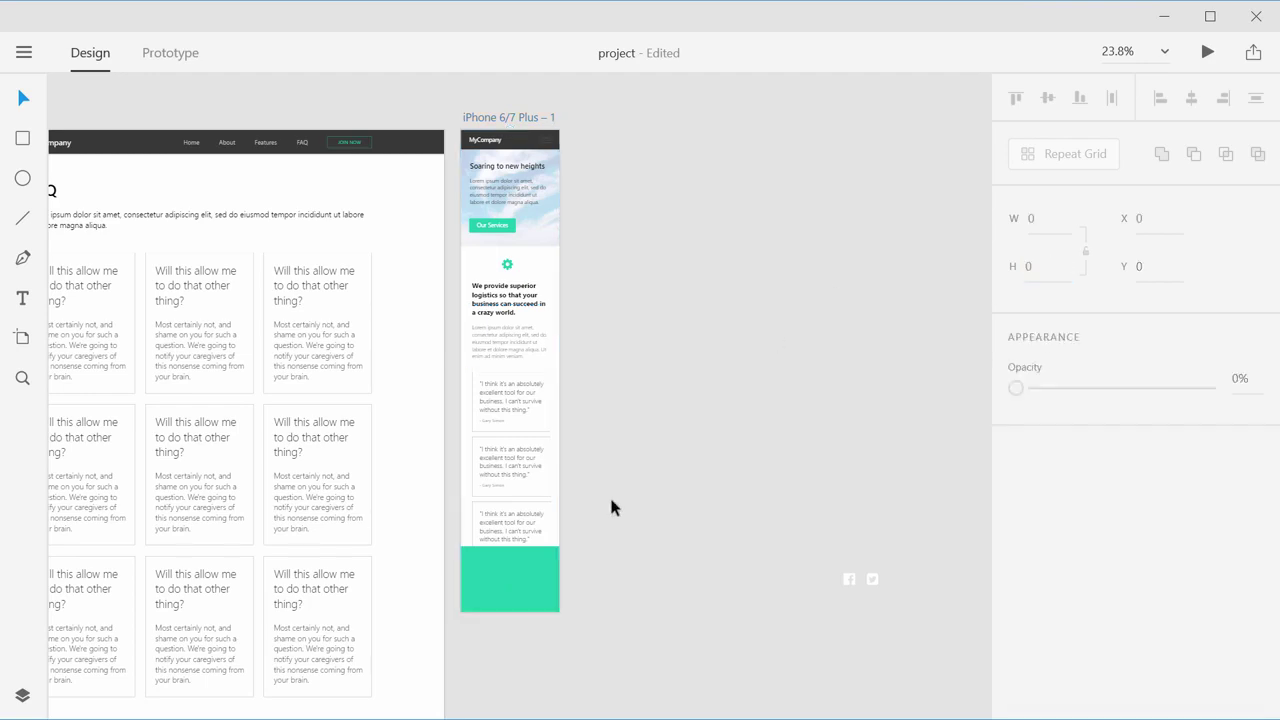
# Step: Fit the green footer rectangle below the testimonials at a width of 414, and move the Facebook and Twitter icons into it at X 235, Y 1925
pyautogui.moveTo(496, 577); pyautogui.dragTo(506, 632)
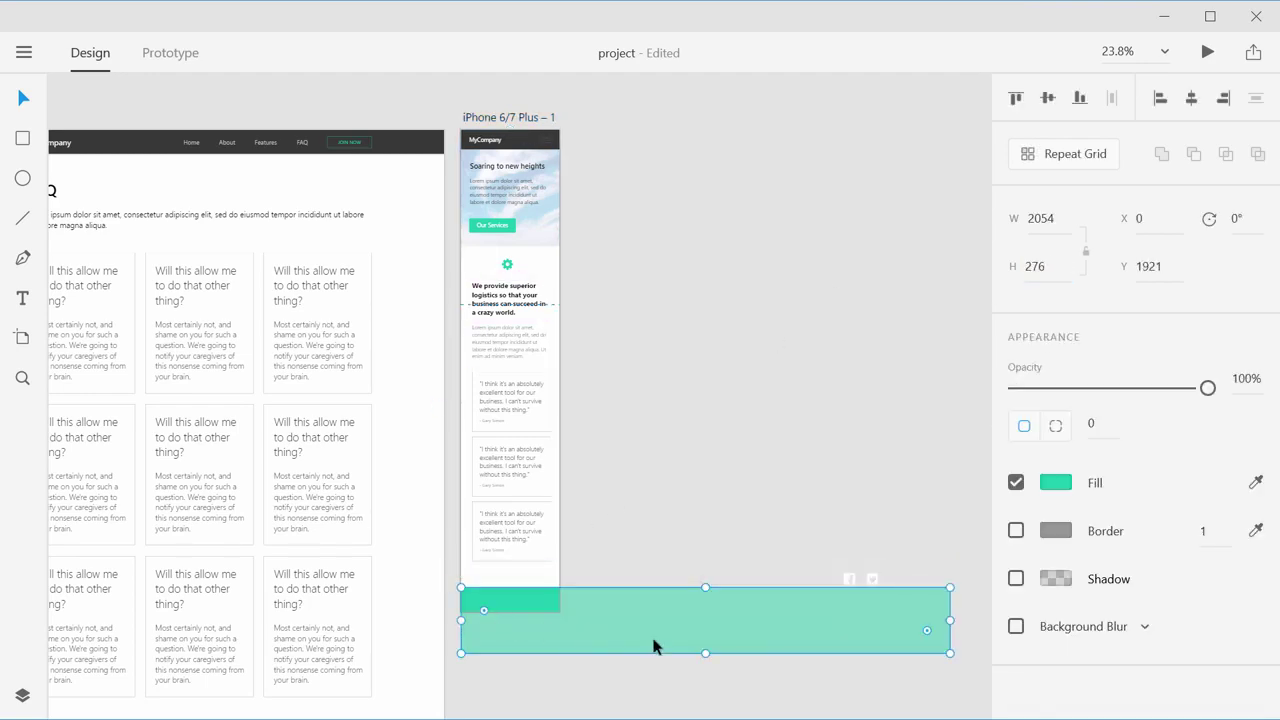
pyautogui.moveTo(950, 652); pyautogui.dragTo(559, 611)
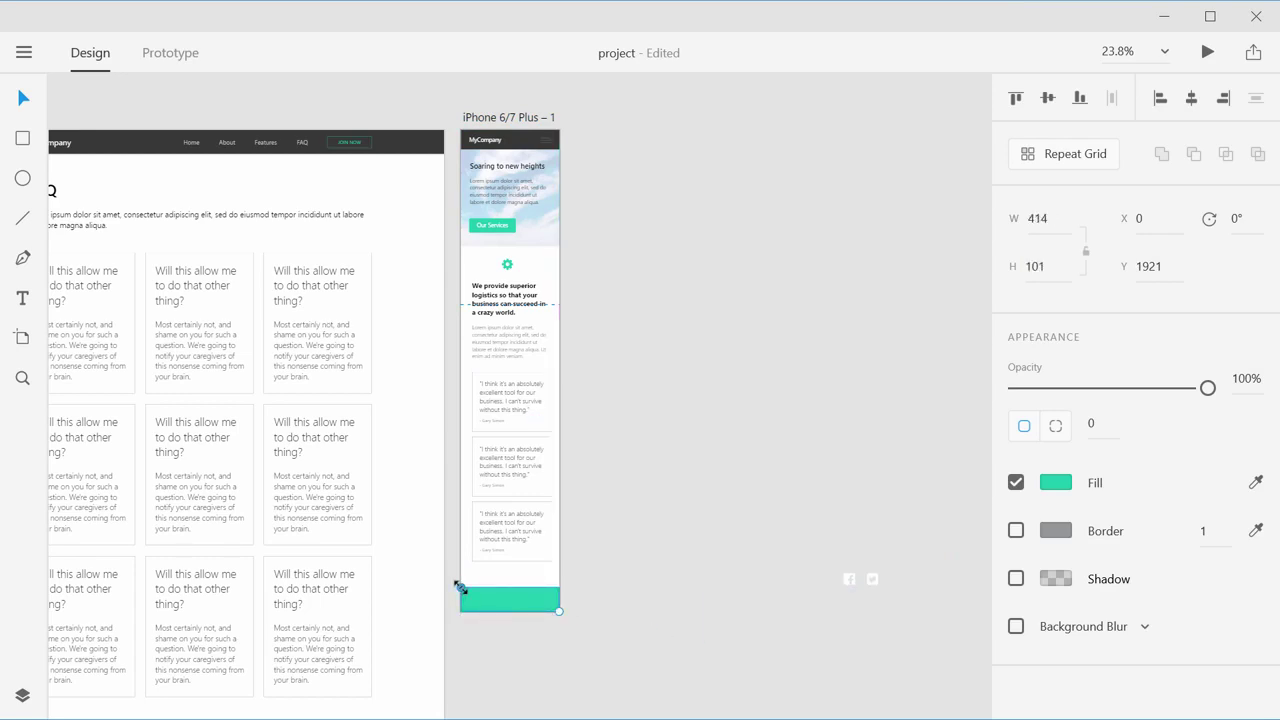
pyautogui.moveTo(461, 587); pyautogui.dragTo(461, 579)
pyautogui.click(736, 573)
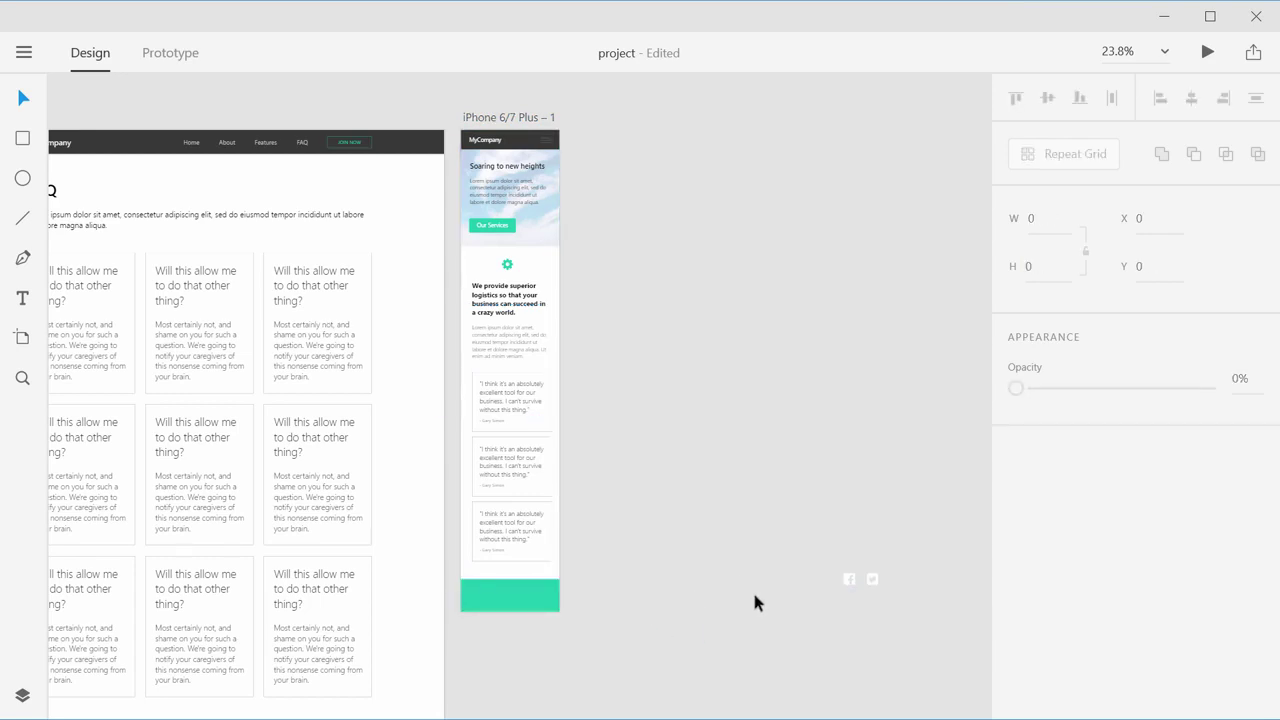
pyautogui.moveTo(812, 563); pyautogui.dragTo(523, 588)
pyautogui.scroll(5, 523, 588)
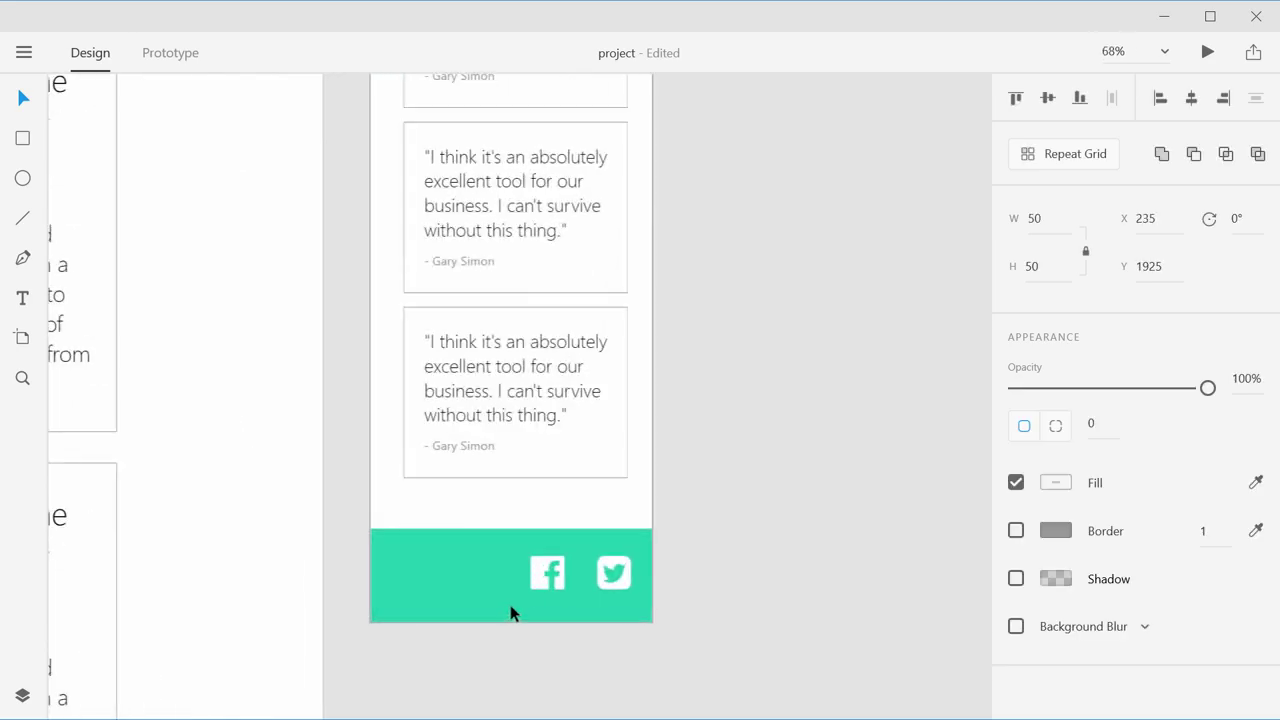
# Step: Copy the footer sentence from the FAQ artboard into the mobile artboard's green footer at X 28, Y 1907
pyautogui.scroll(-7, 463, 521)
pyautogui.hscroll(-5, 463, 521)
pyautogui.scroll(-3, 463, 521)
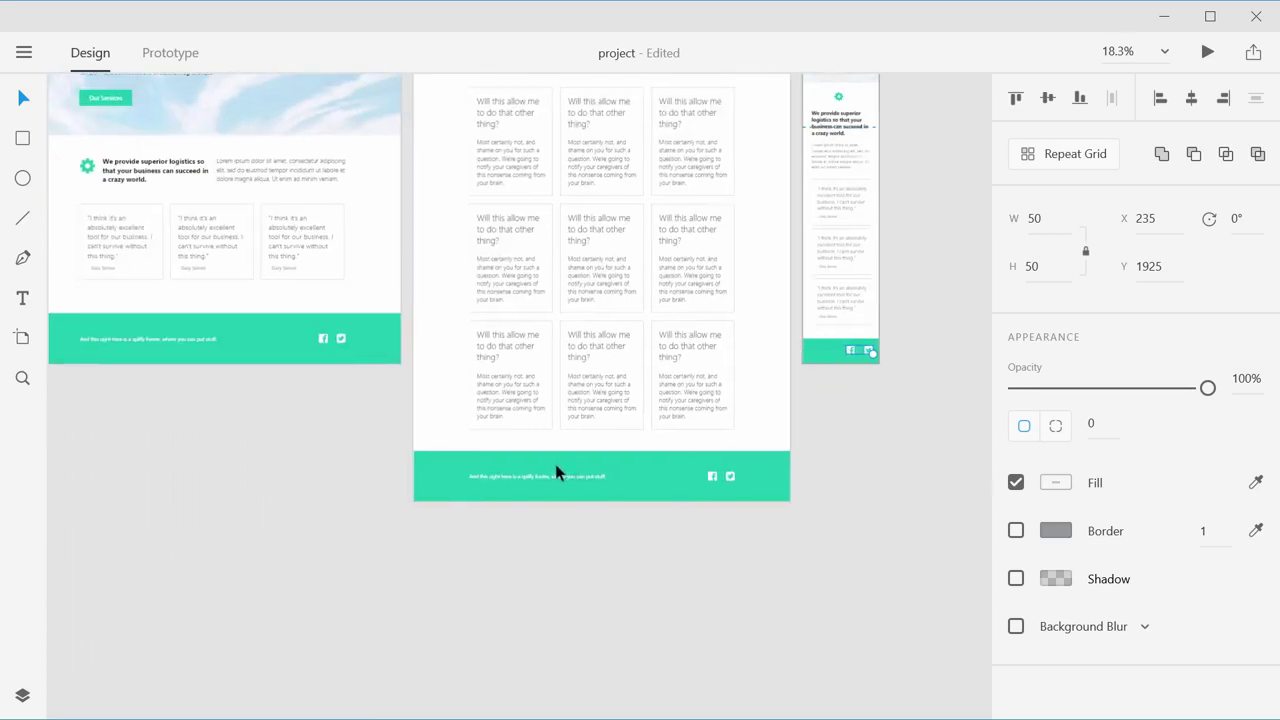
pyautogui.click(548, 484)
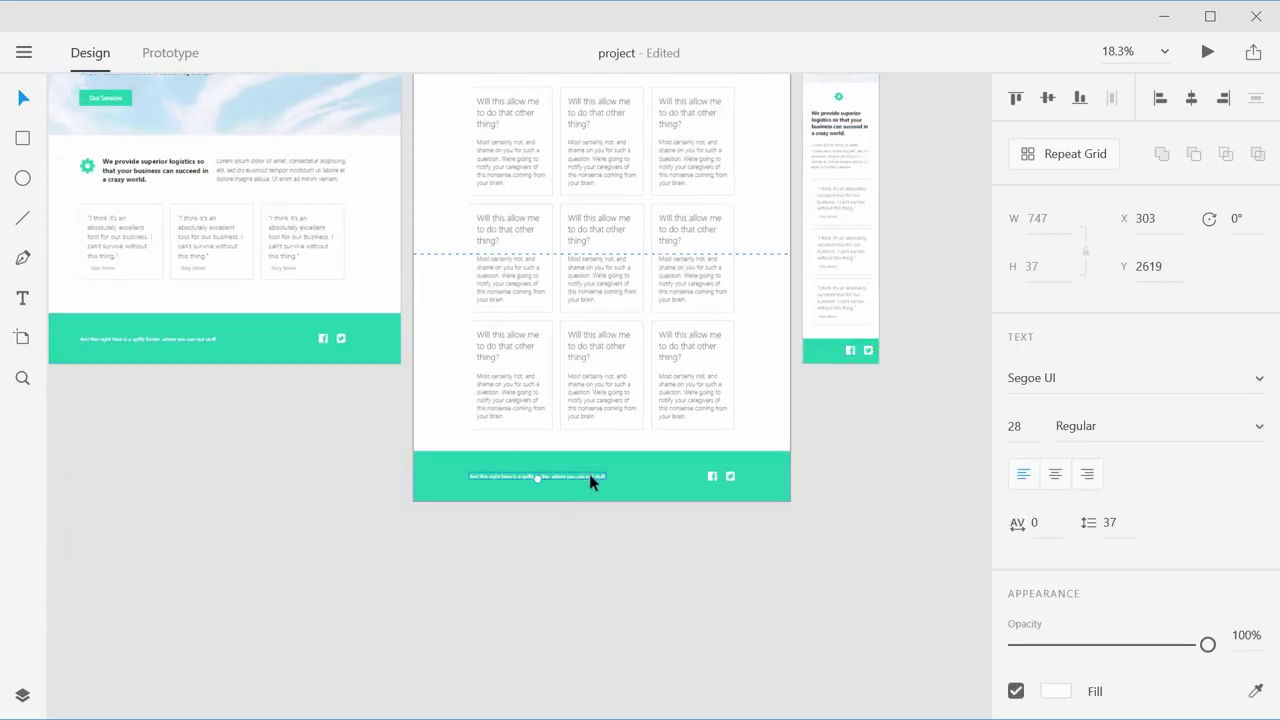
pyautogui.scroll(6, 836, 403)
pyautogui.moveTo(837, 400); pyautogui.dragTo(540, 474)
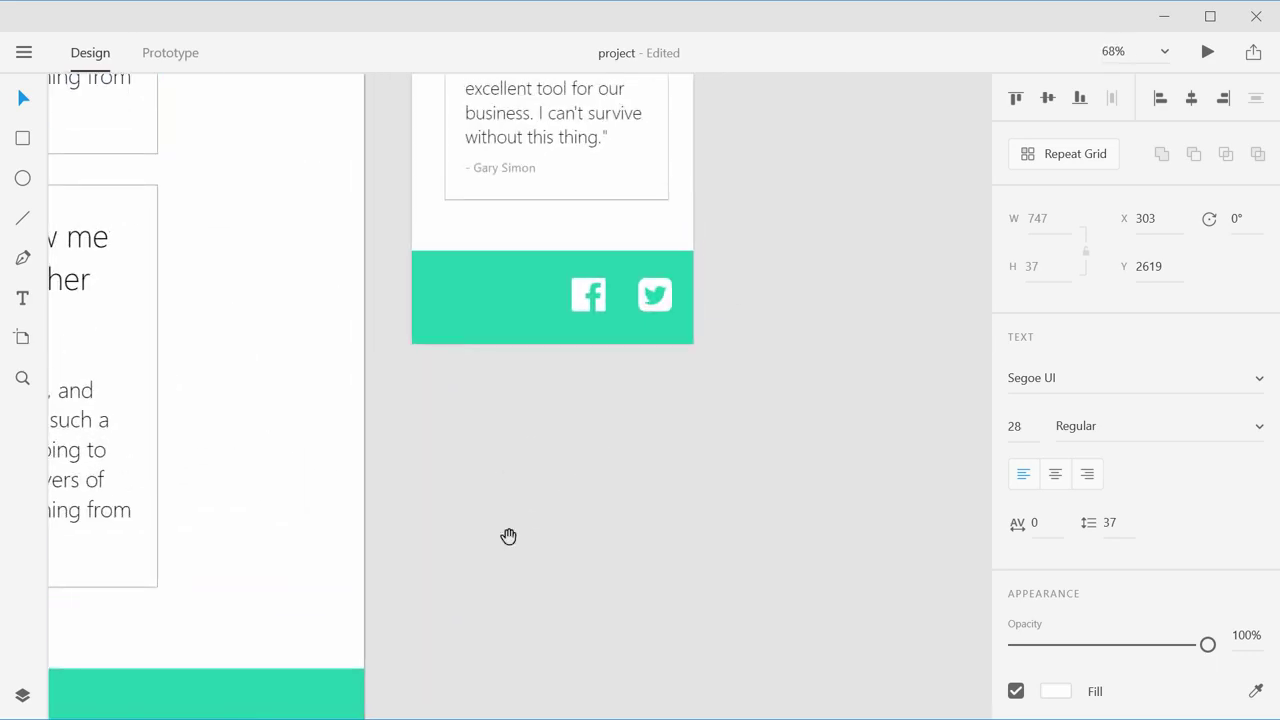
pyautogui.hscroll(-5, 508, 536)
pyautogui.scroll(-2, 508, 536)
pyautogui.click(752, 408)
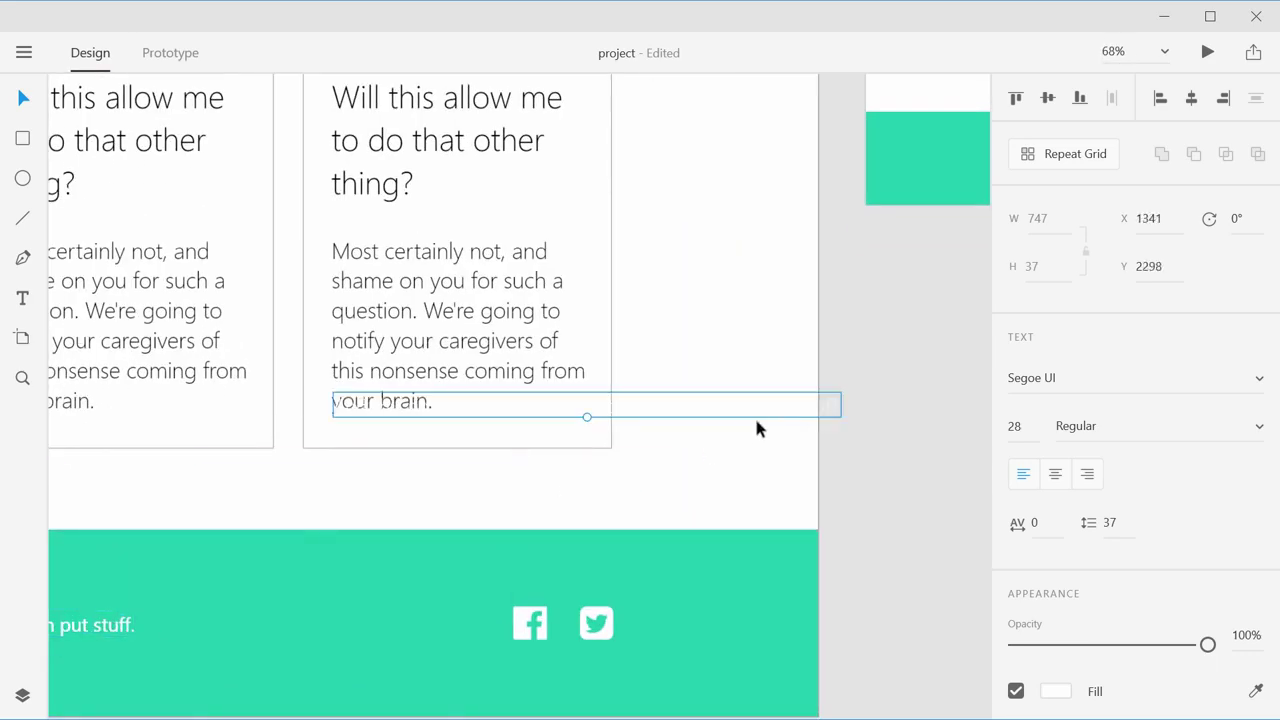
pyautogui.hscroll(-1, 685, 452)
pyautogui.moveTo(695, 412); pyautogui.dragTo(508, 444)
pyautogui.moveTo(522, 393); pyautogui.dragTo(849, 226)
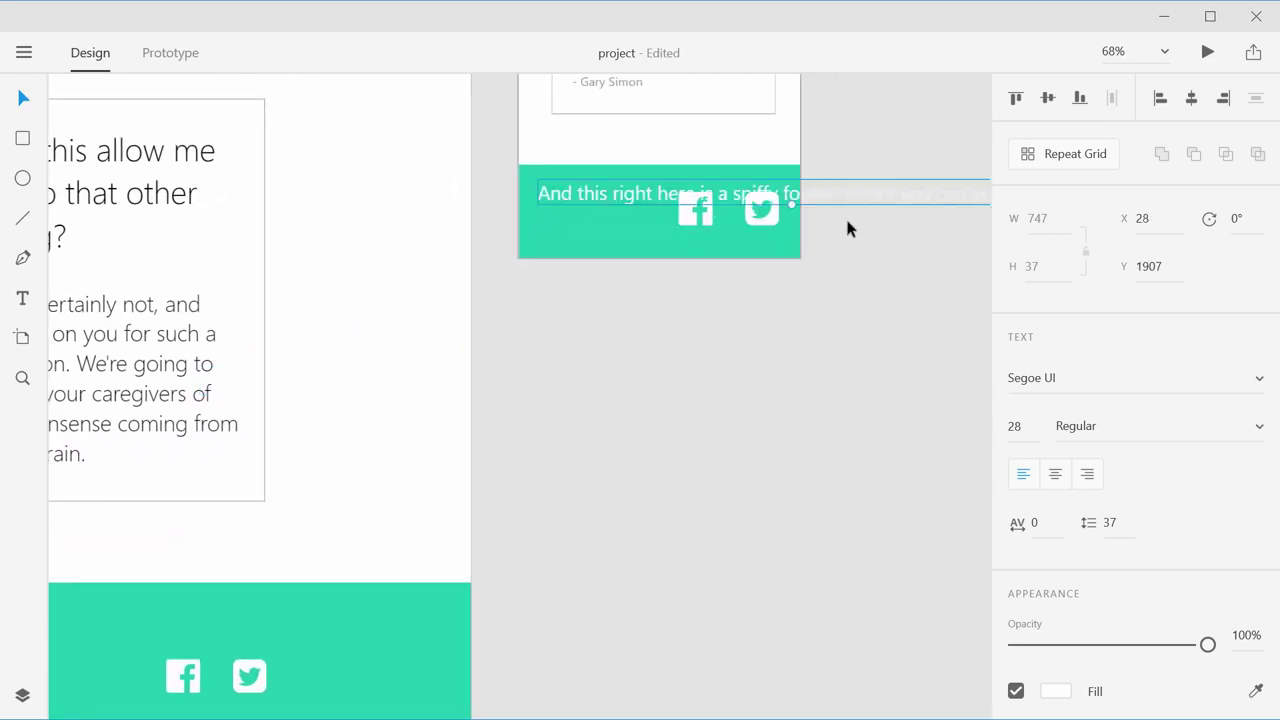
pyautogui.moveTo(720, 354); pyautogui.dragTo(556, 426)
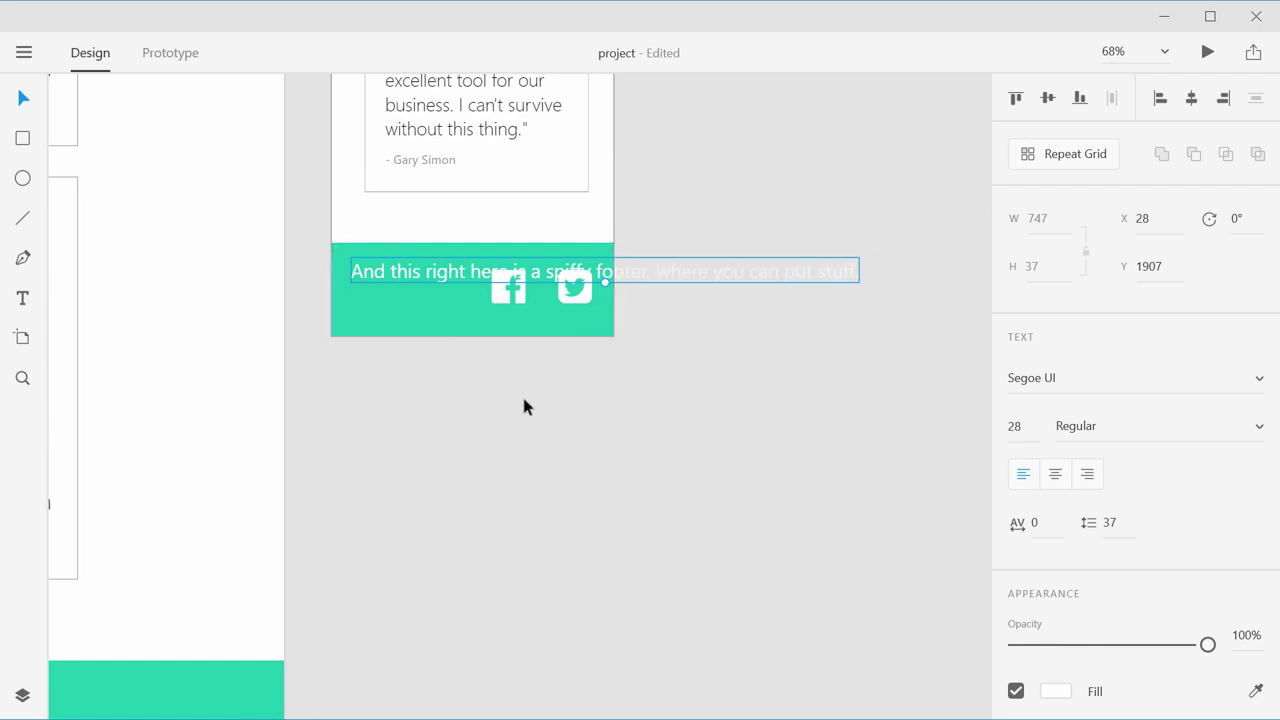
pyautogui.click(521, 395)
# Step: Set the iPhone 6/7 Plus artboard's height to 2300
pyautogui.scroll(-5, 599, 196)
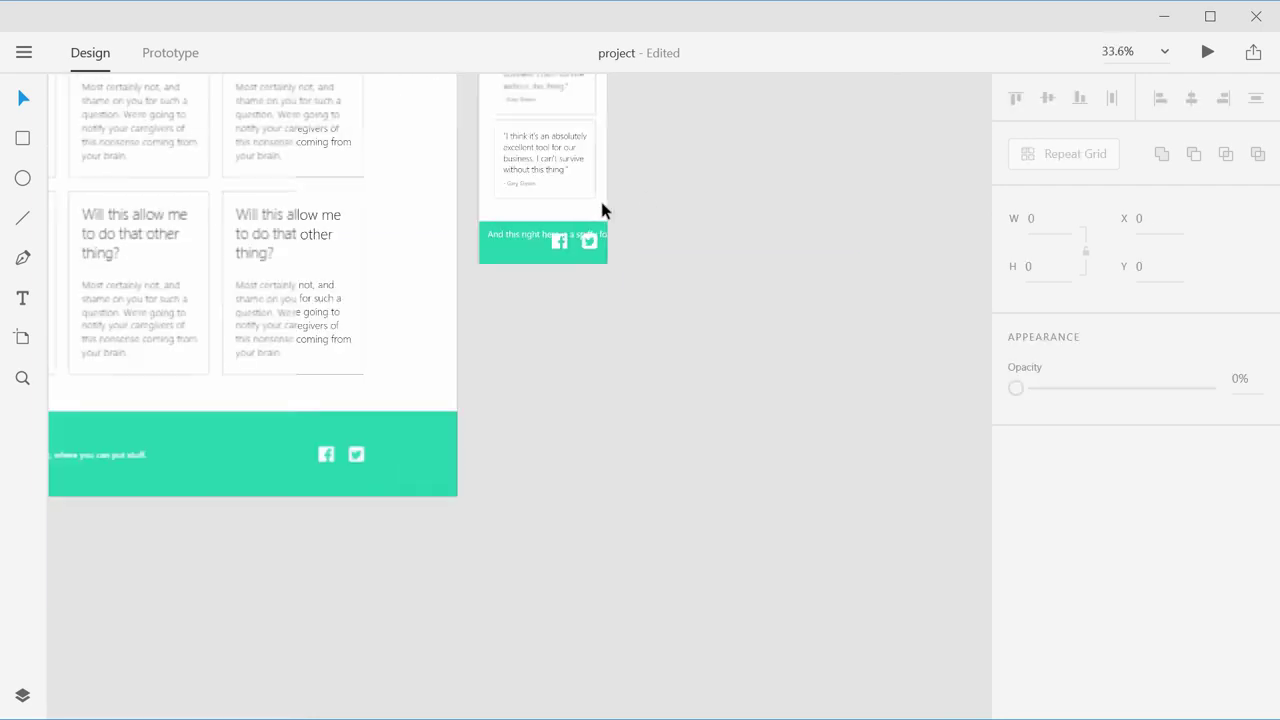
pyautogui.moveTo(599, 196); pyautogui.dragTo(689, 611)
pyautogui.moveTo(688, 253); pyautogui.dragTo(689, 279)
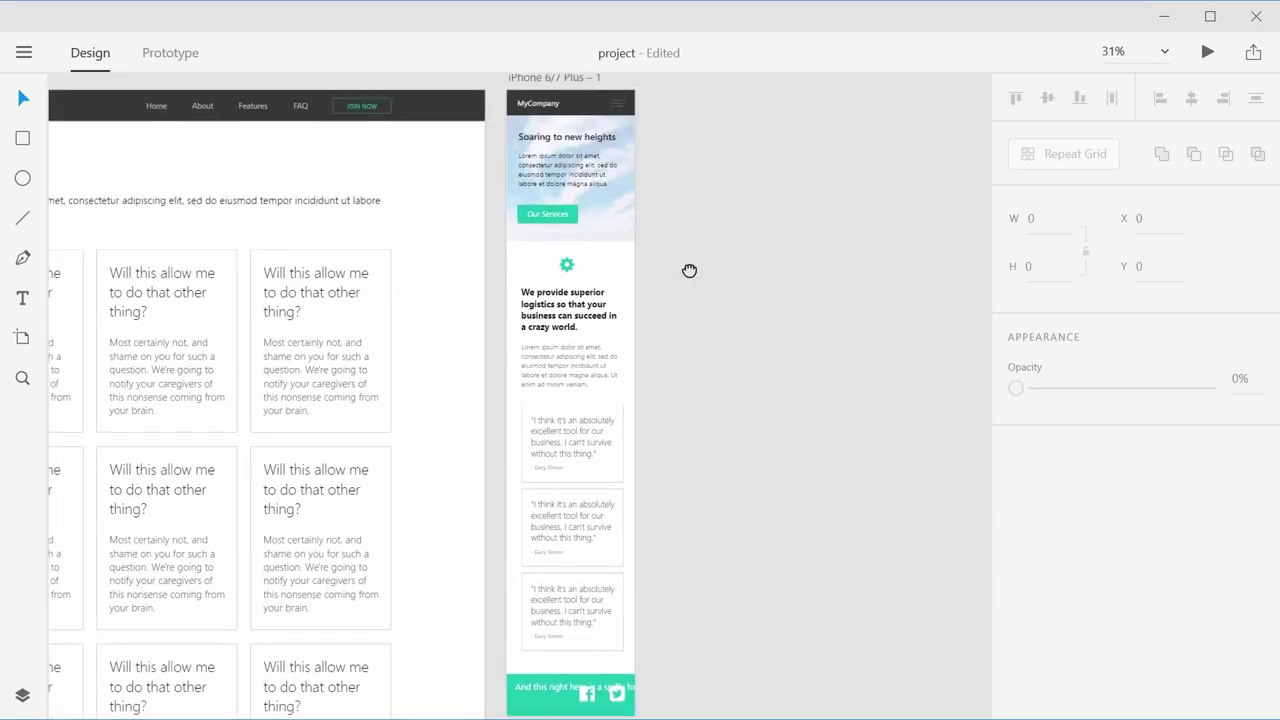
pyautogui.click(531, 78)
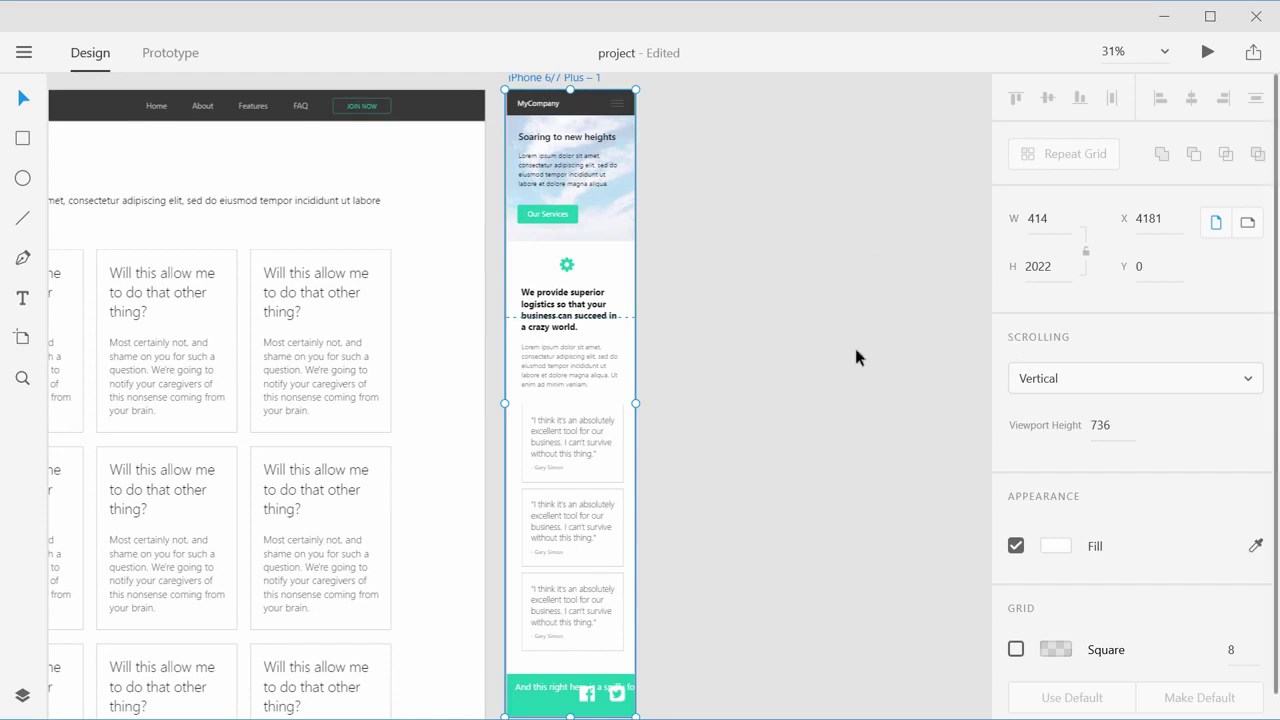
pyautogui.scroll(-3, 856, 357)
pyautogui.click(1057, 277)
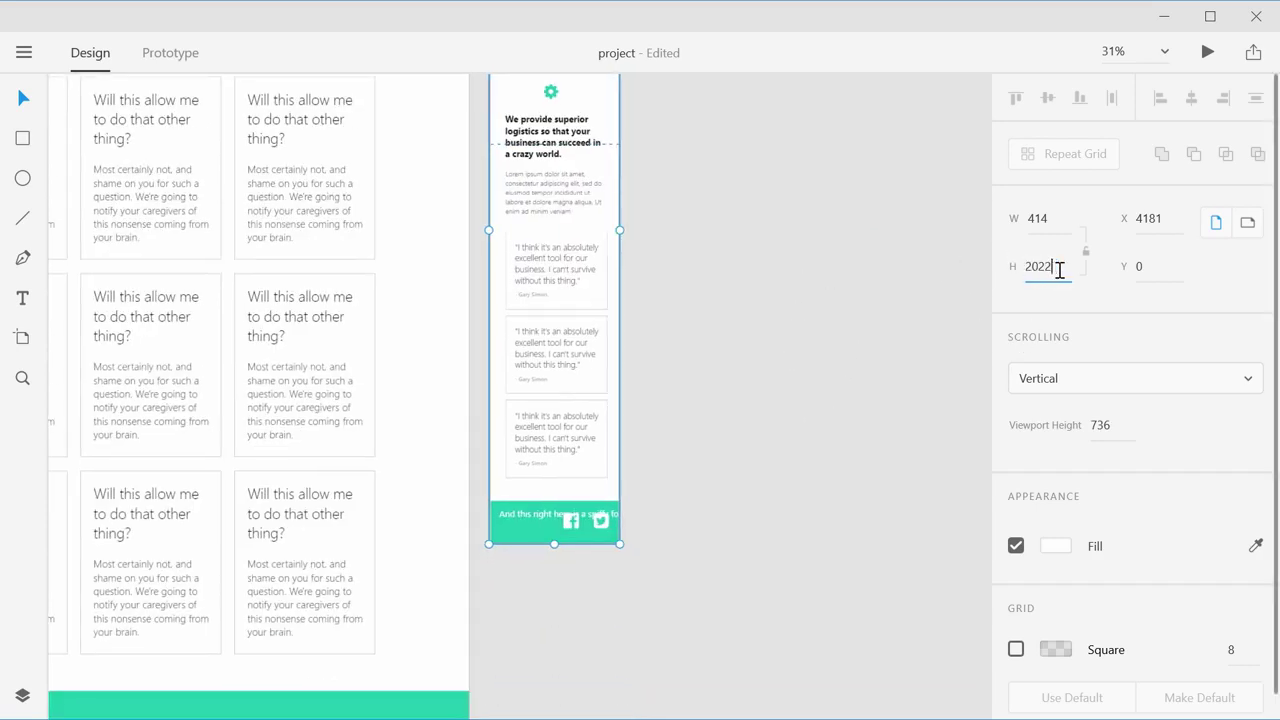
pyautogui.doubleClick(1062, 267)
pyautogui.write('2300')
pyautogui.press('Return')
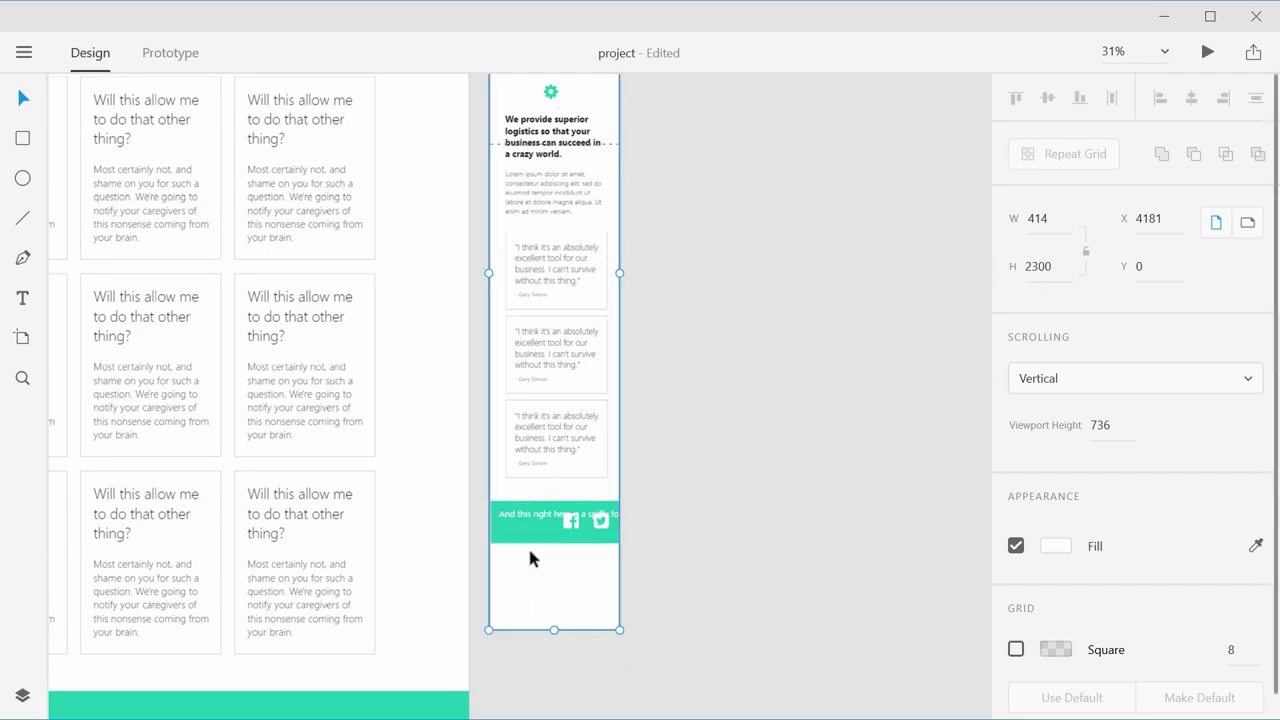
# Step: Set the height of the iPhone 6/7 Plus artboard to 2150
pyautogui.click(1045, 266)
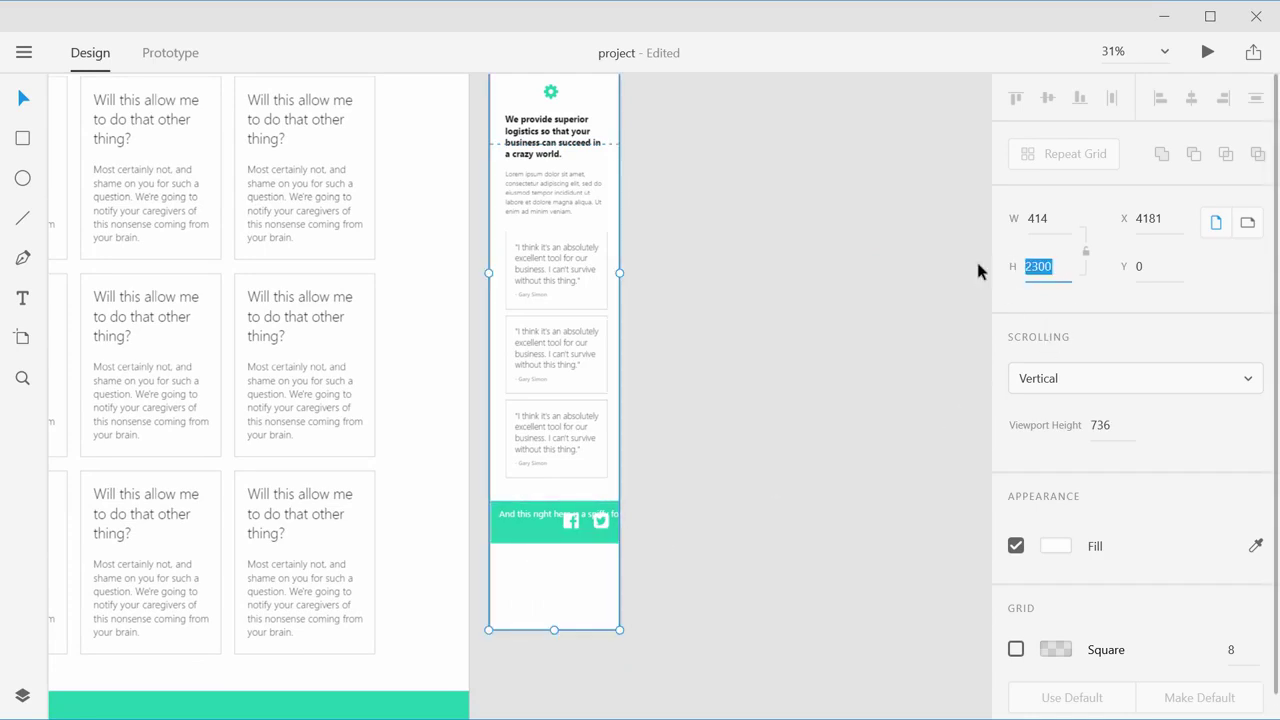
pyautogui.write('2150')
pyautogui.press('Return')
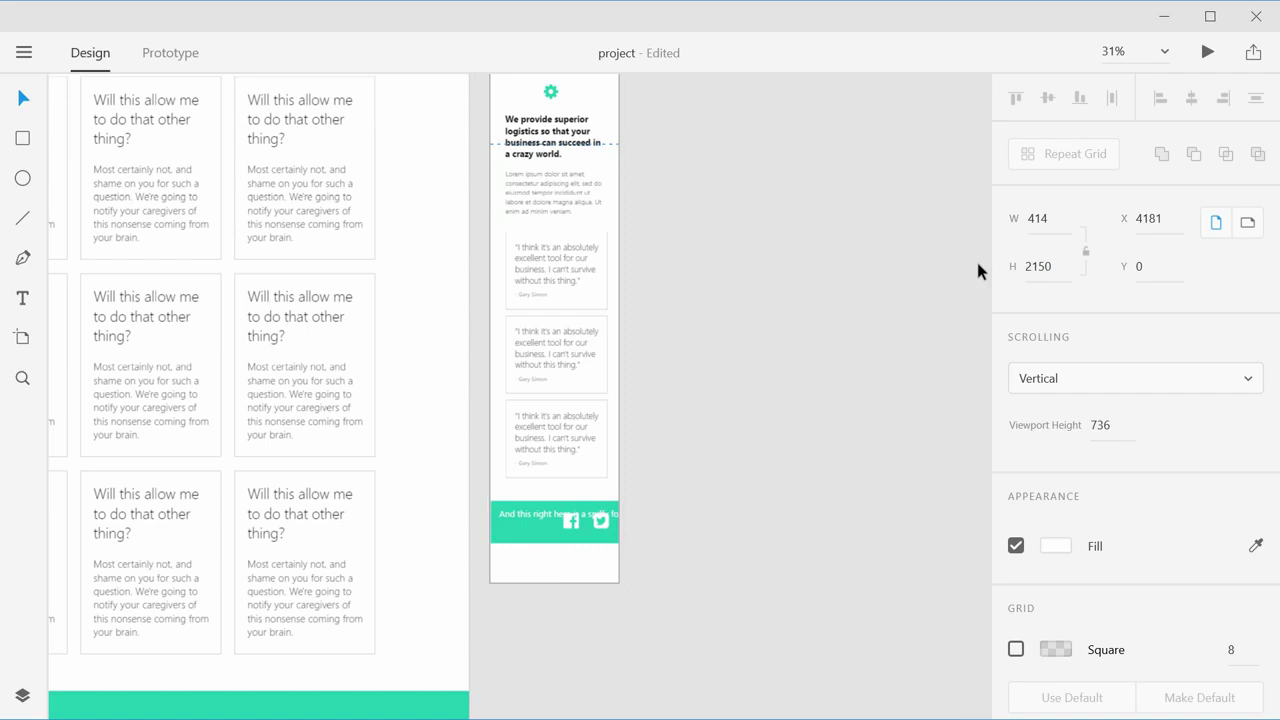
# Step: Stretch the green footer rectangle down to the artboard's bottom edge, and move the Facebook and Twitter icons to X 236, Y 2027
pyautogui.click(561, 541)
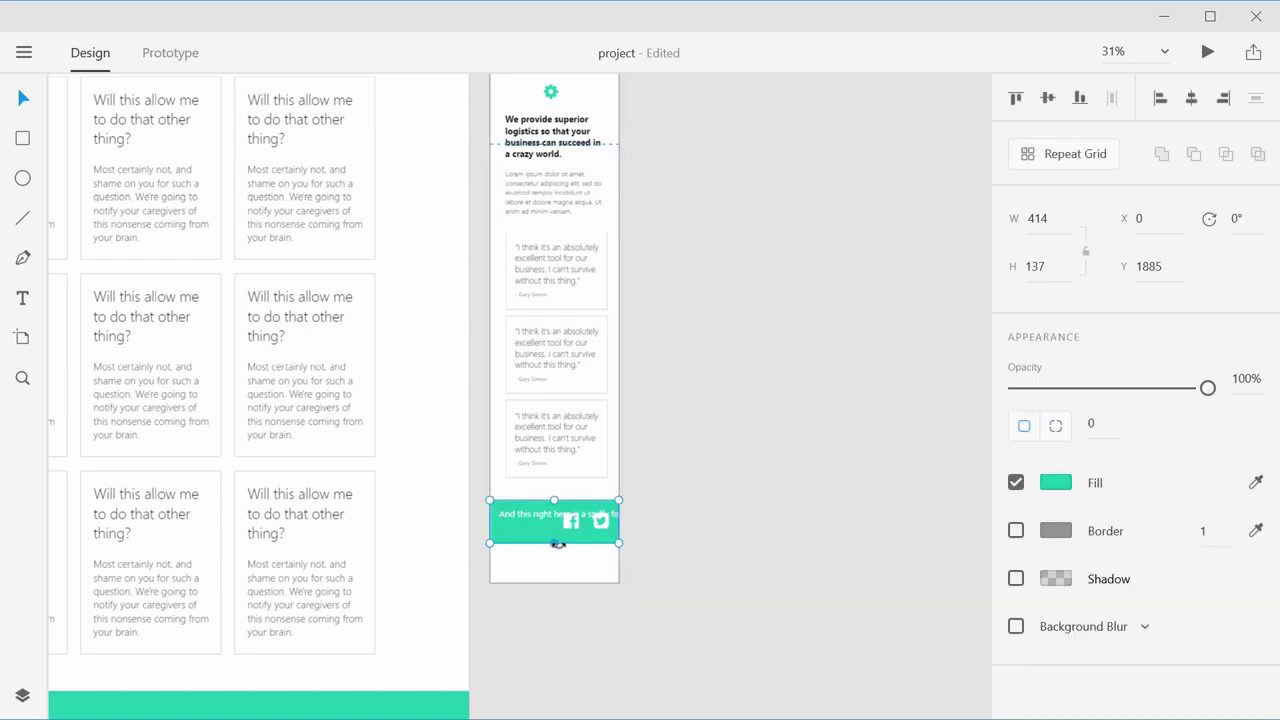
pyautogui.moveTo(554, 545); pyautogui.dragTo(537, 566)
pyautogui.click(651, 577)
pyautogui.click(566, 522)
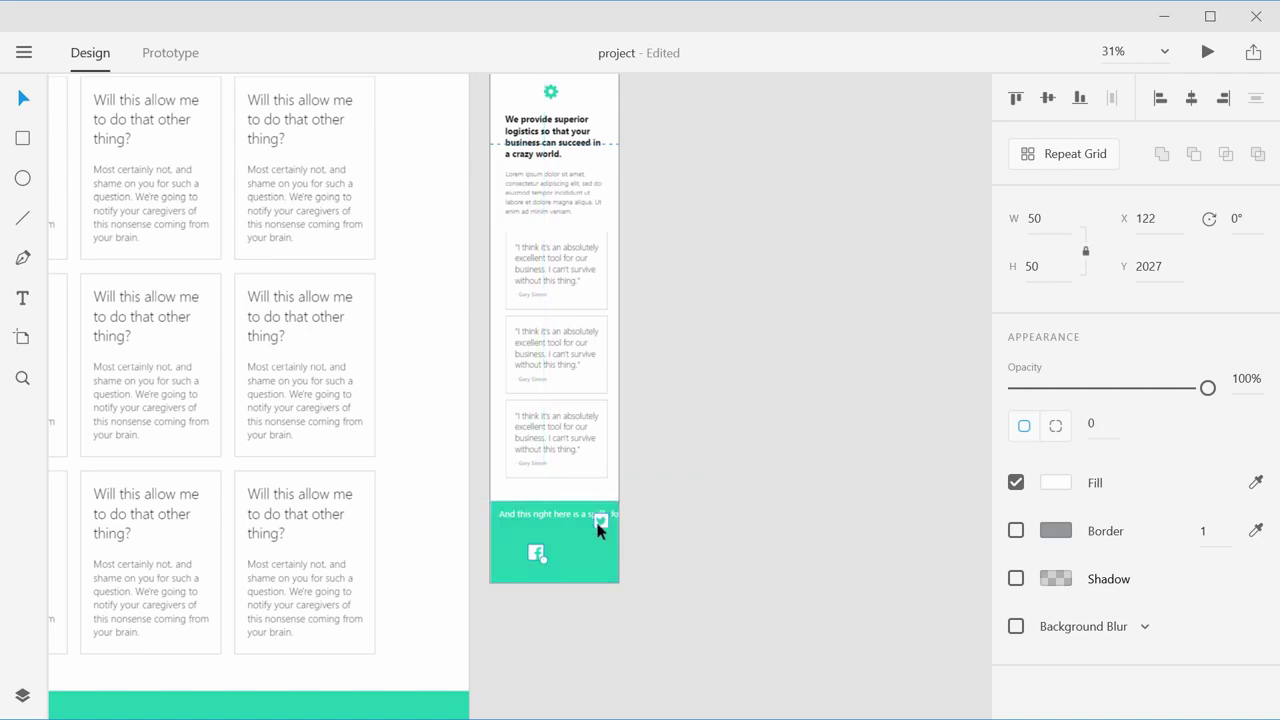
pyautogui.moveTo(599, 521); pyautogui.dragTo(566, 555)
pyautogui.click(620, 569)
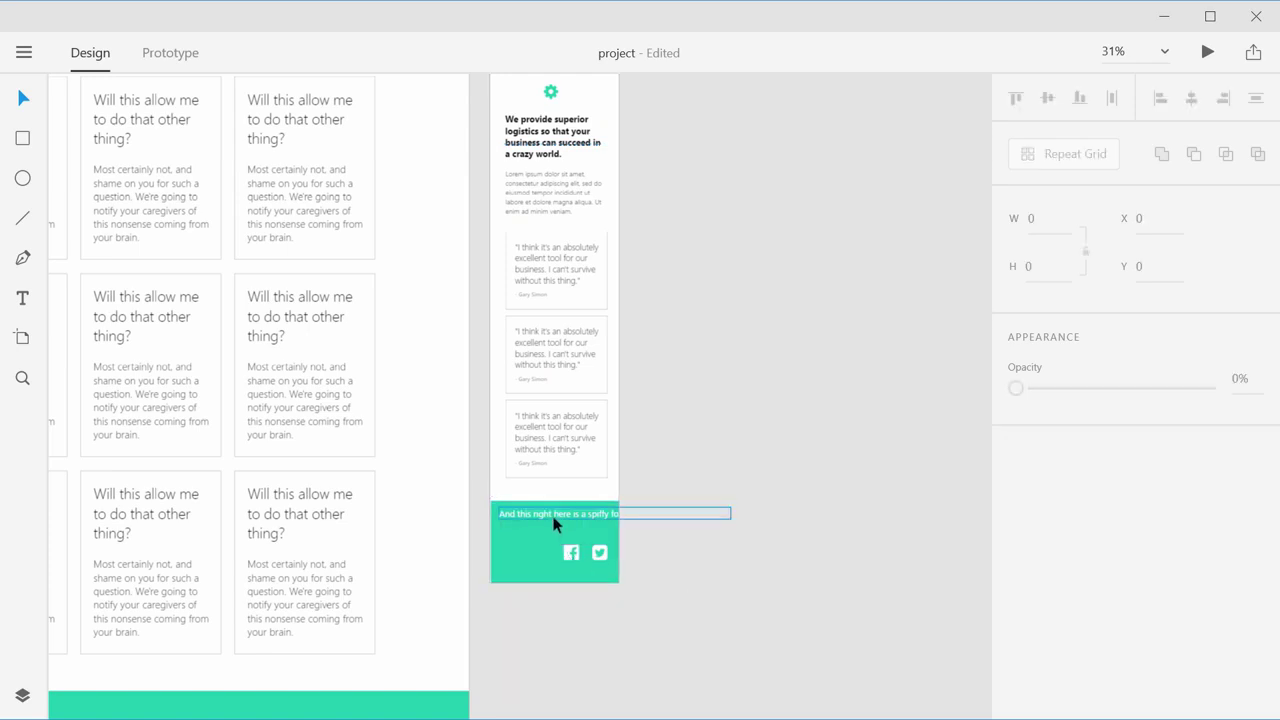
# Step: Break the footer sentence into three lines, after "spiffy" and after "put", with no leading space on the new lines
pyautogui.click(669, 516)
pyautogui.scroll(5, 610, 519)
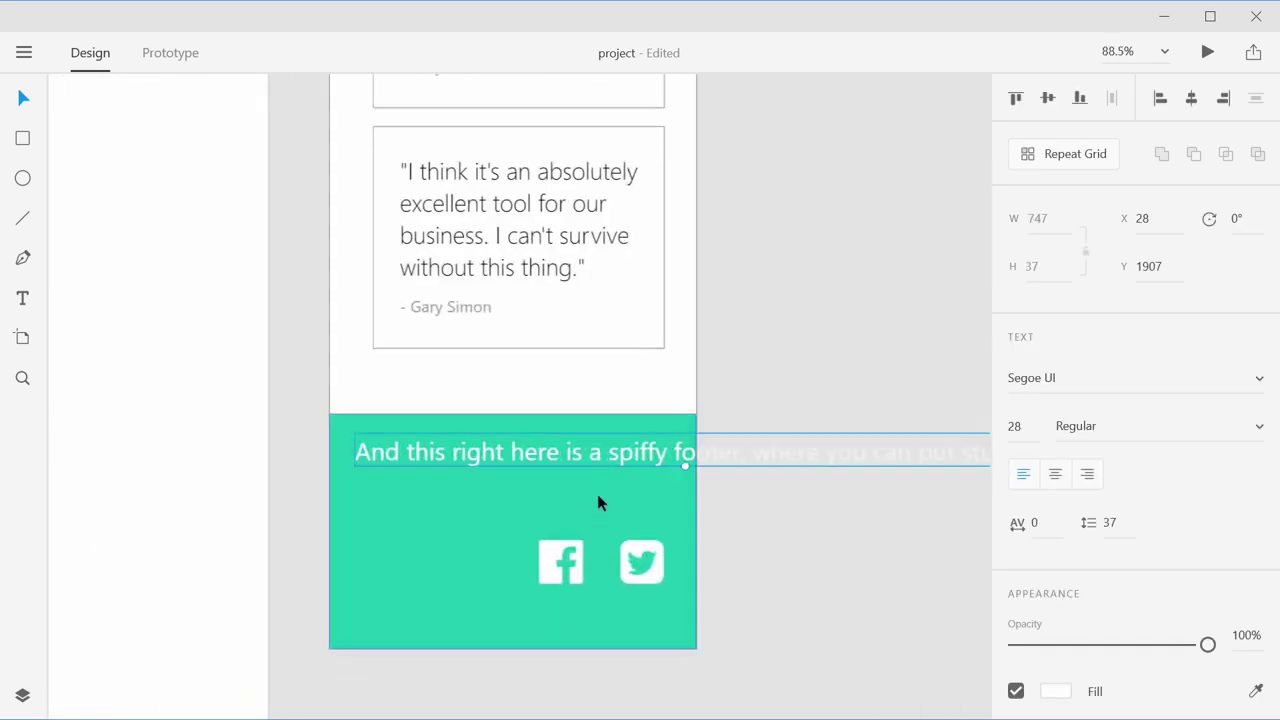
pyautogui.scroll(-3, 644, 484)
pyautogui.doubleClick(722, 465)
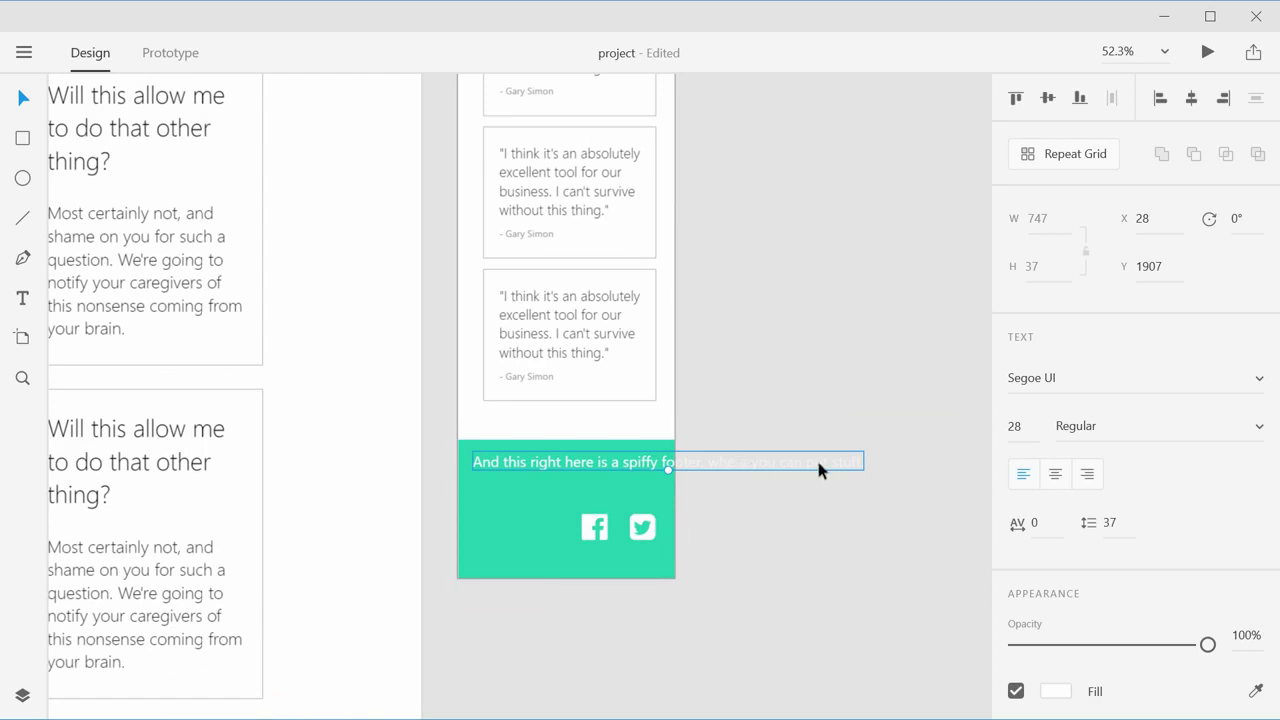
pyautogui.tripleClick(738, 463)
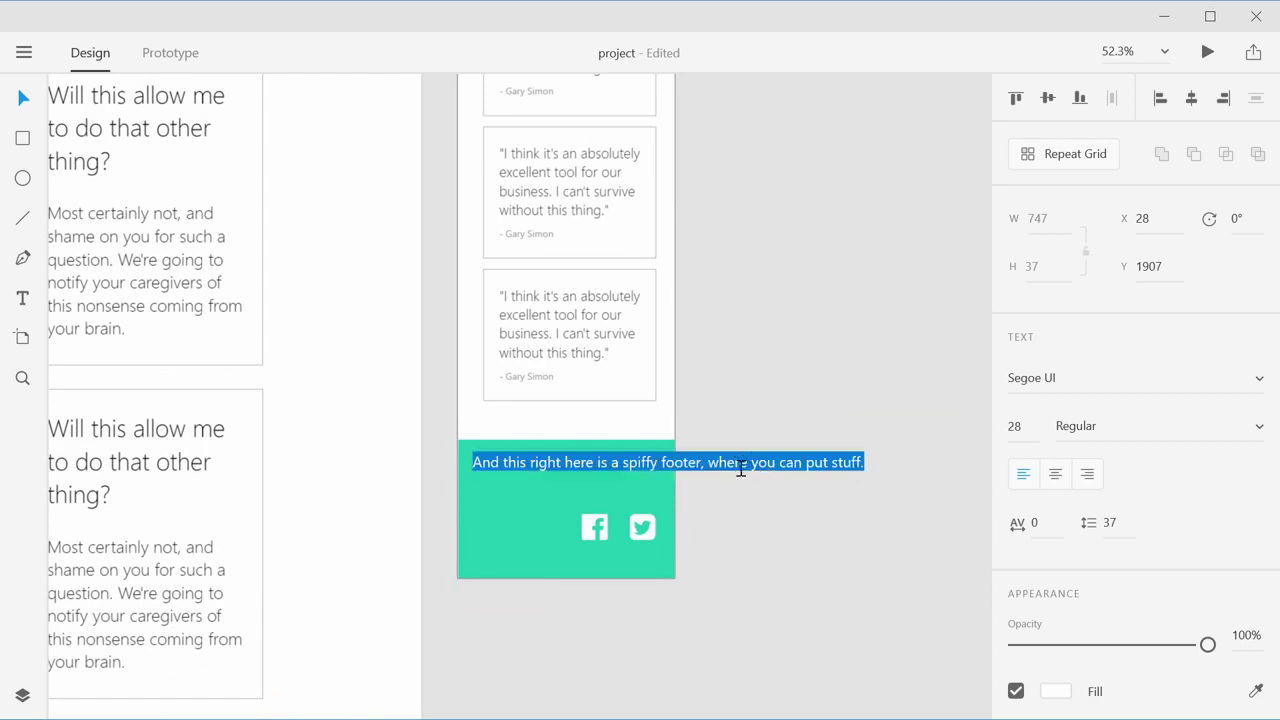
pyautogui.click(709, 463)
pyautogui.press('Return')
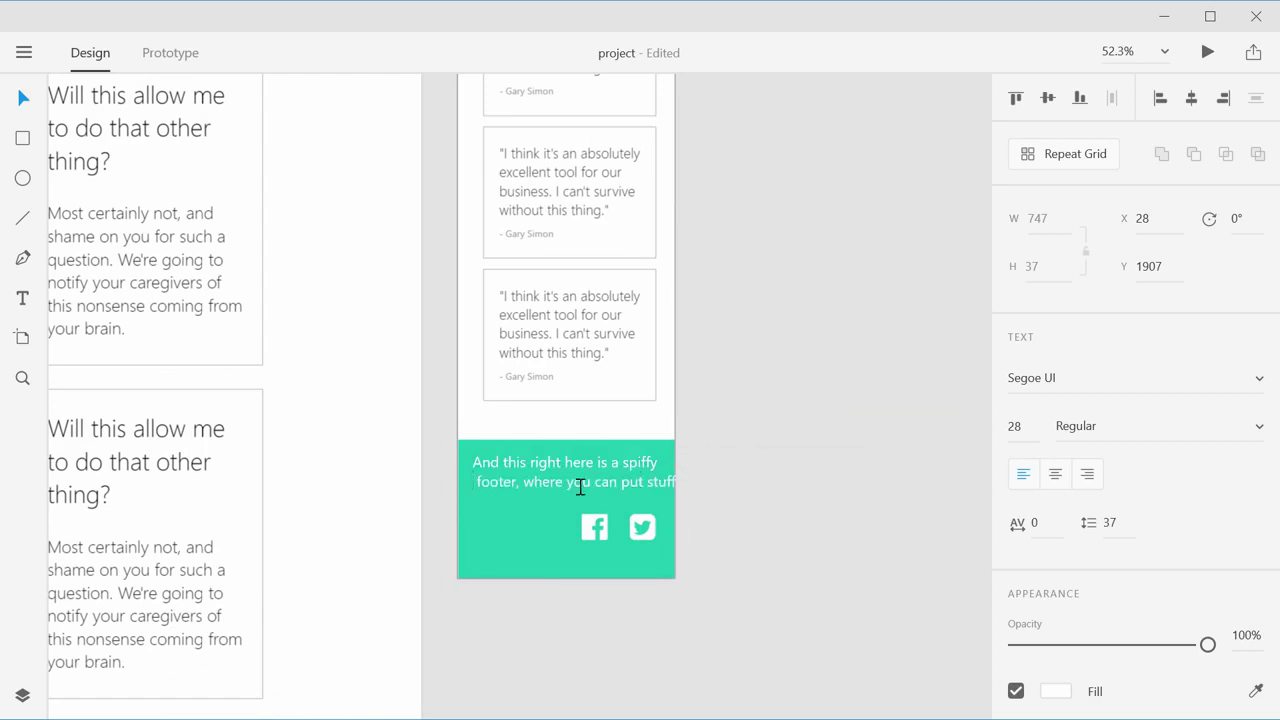
pyautogui.press('Delete')
pyautogui.click(645, 484)
pyautogui.press('Return')
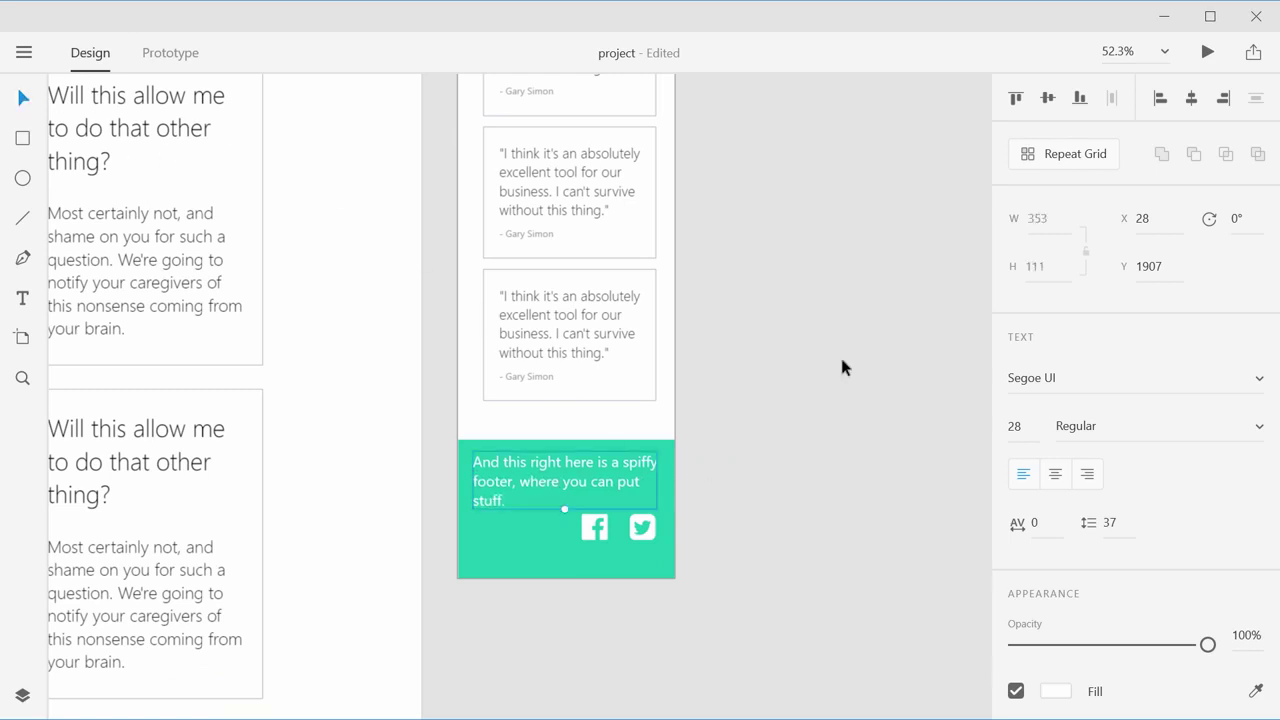
pyautogui.click(842, 360)
# Step: Move the Facebook and Twitter icons slightly lower in the footer, and shift the footer text down to Y 1920
pyautogui.click(588, 534)
pyautogui.keyDown('shift'); pyautogui.click(640, 527); pyautogui.keyUp('shift')
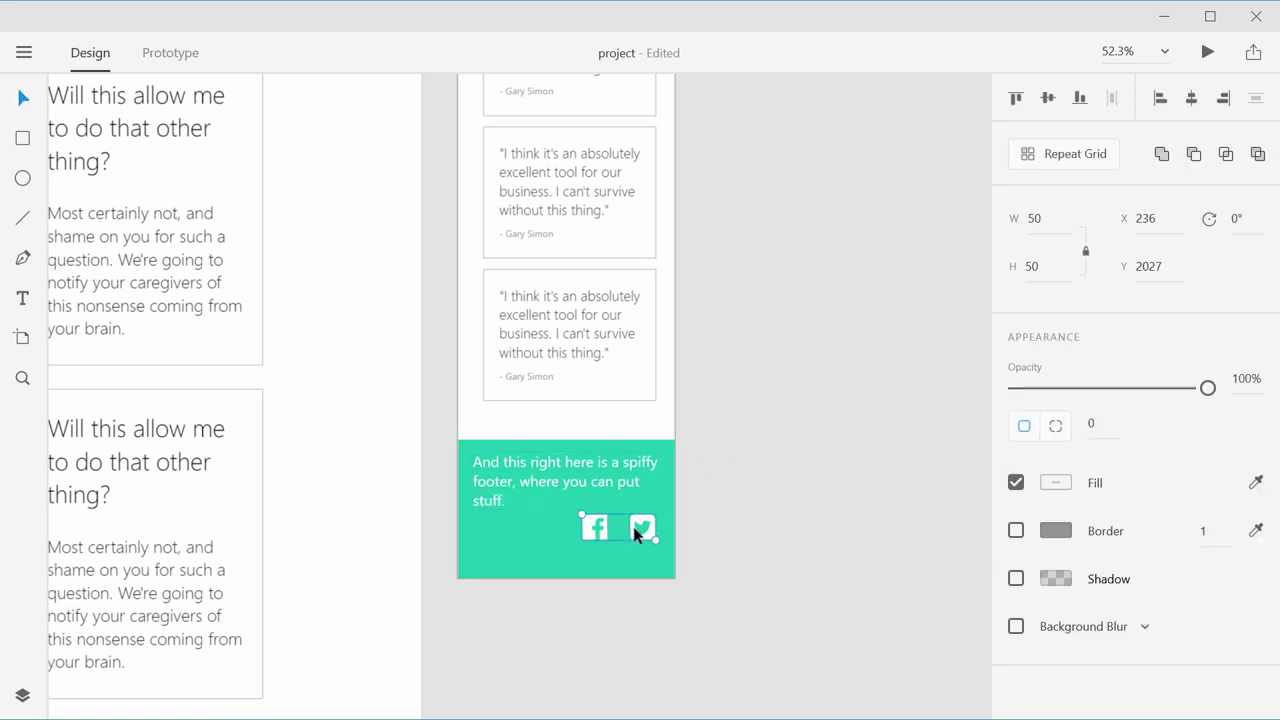
pyautogui.moveTo(640, 526); pyautogui.dragTo(641, 545)
pyautogui.click(849, 525)
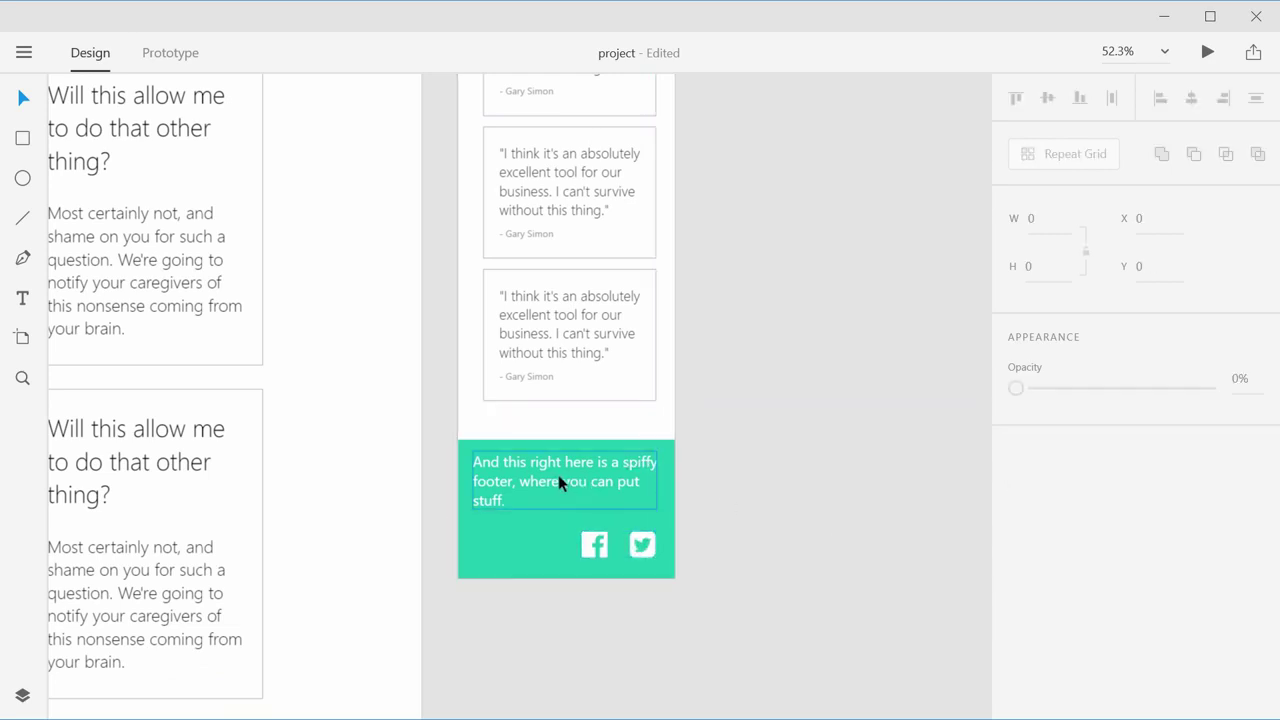
pyautogui.click(552, 480)
pyautogui.click(799, 491)
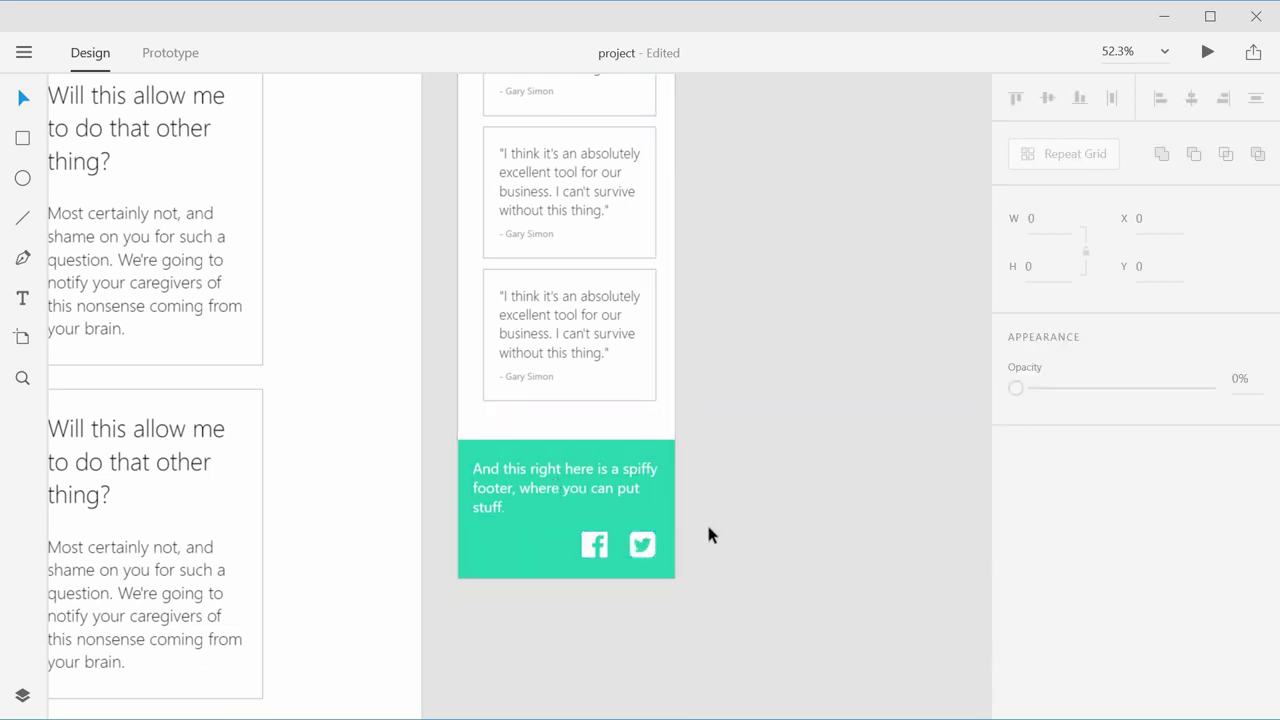
# Step: Set the footer text's font size to 22
pyautogui.click(579, 487)
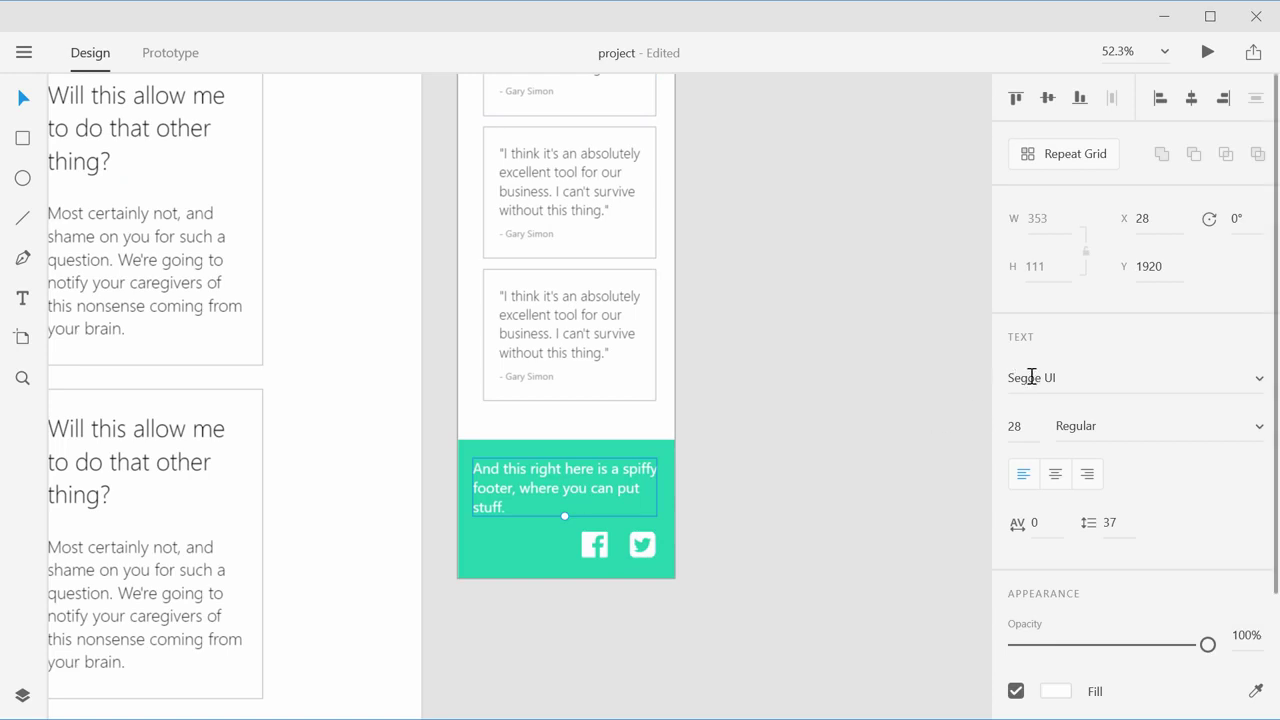
pyautogui.write('22')
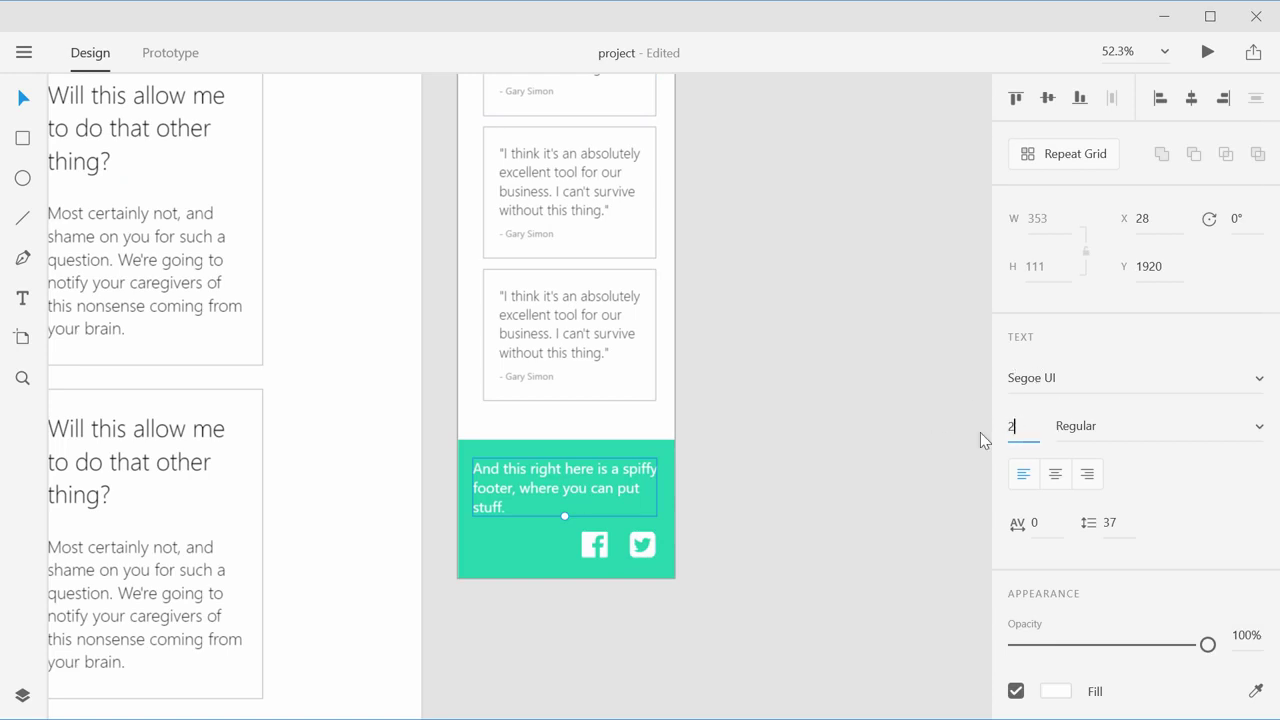
pyautogui.press('Return')
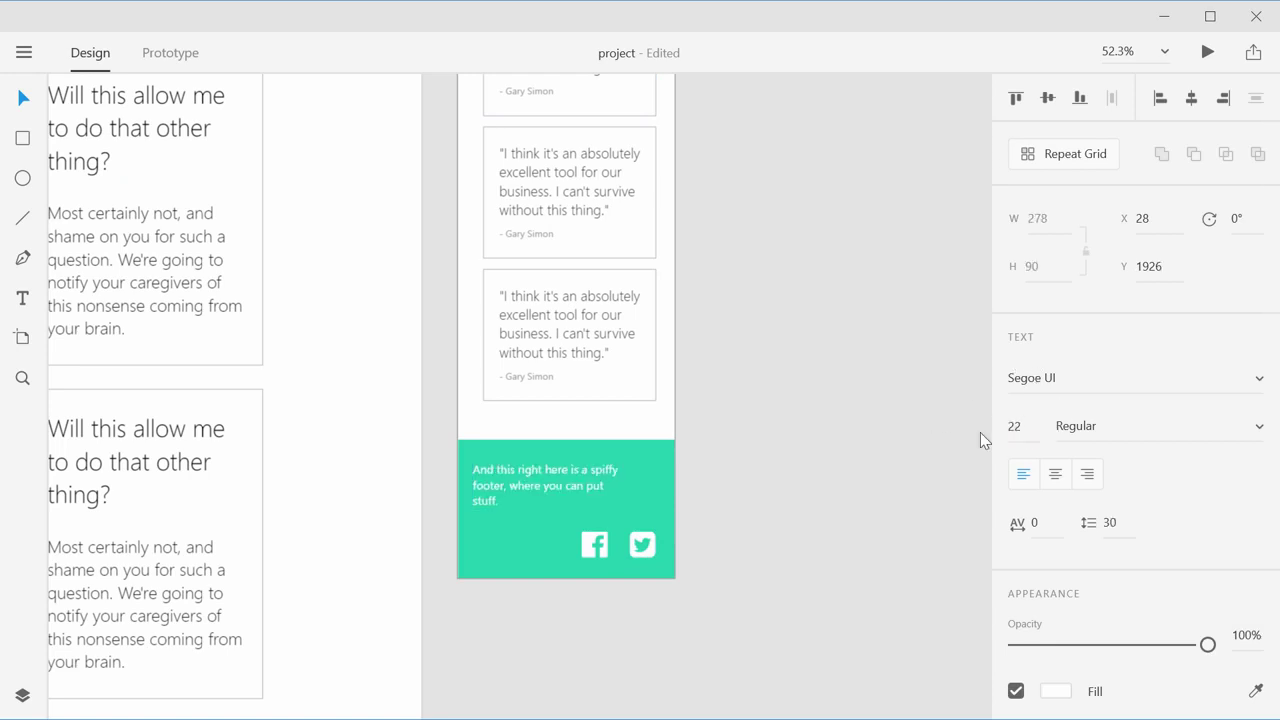
# Step: Replace the footer's point text with an area text box 330 by 89 at X 48, Y 1929 containing the same sentence
pyautogui.doubleClick(491, 490)
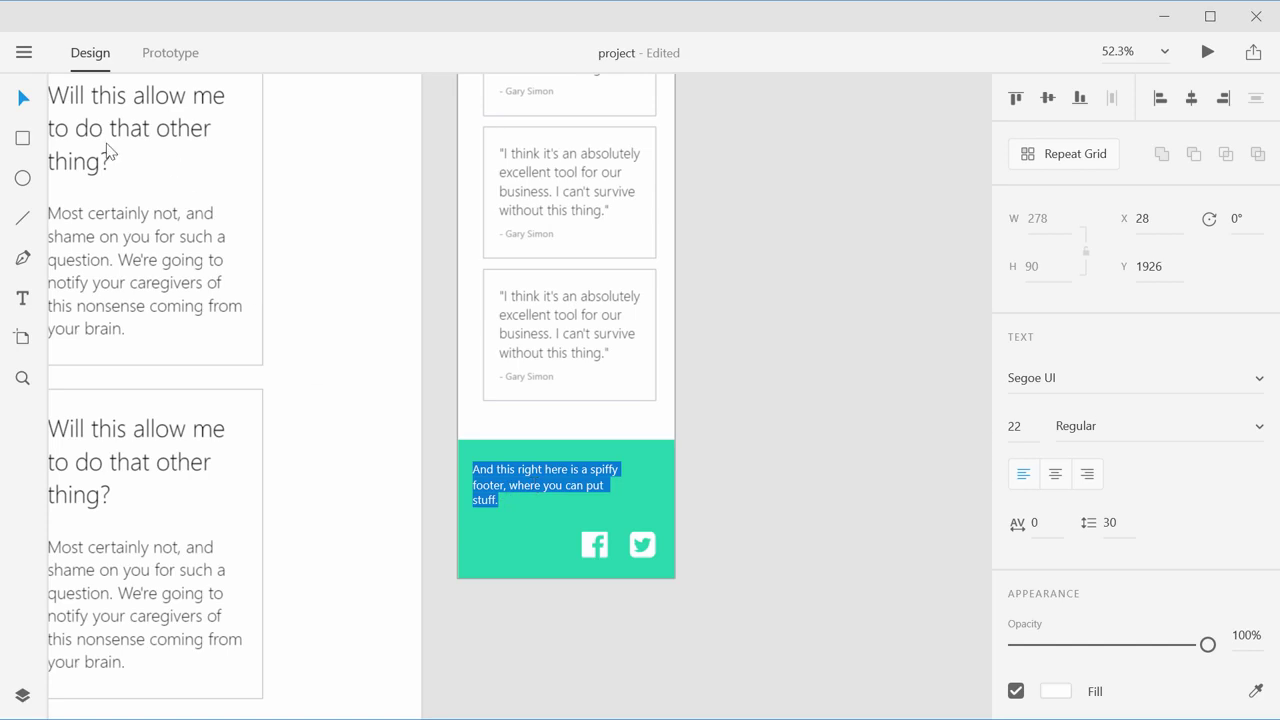
pyautogui.press('Delete')
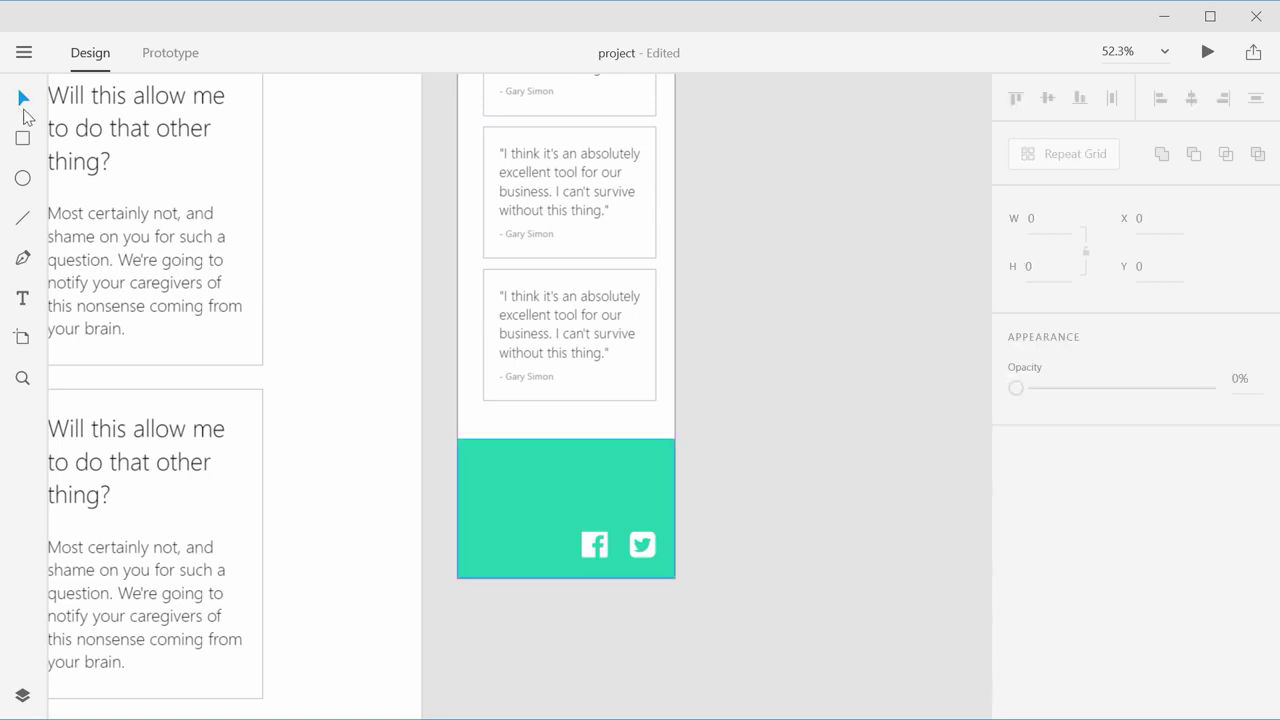
pyautogui.click(22, 298)
pyautogui.moveTo(481, 461); pyautogui.dragTo(653, 513)
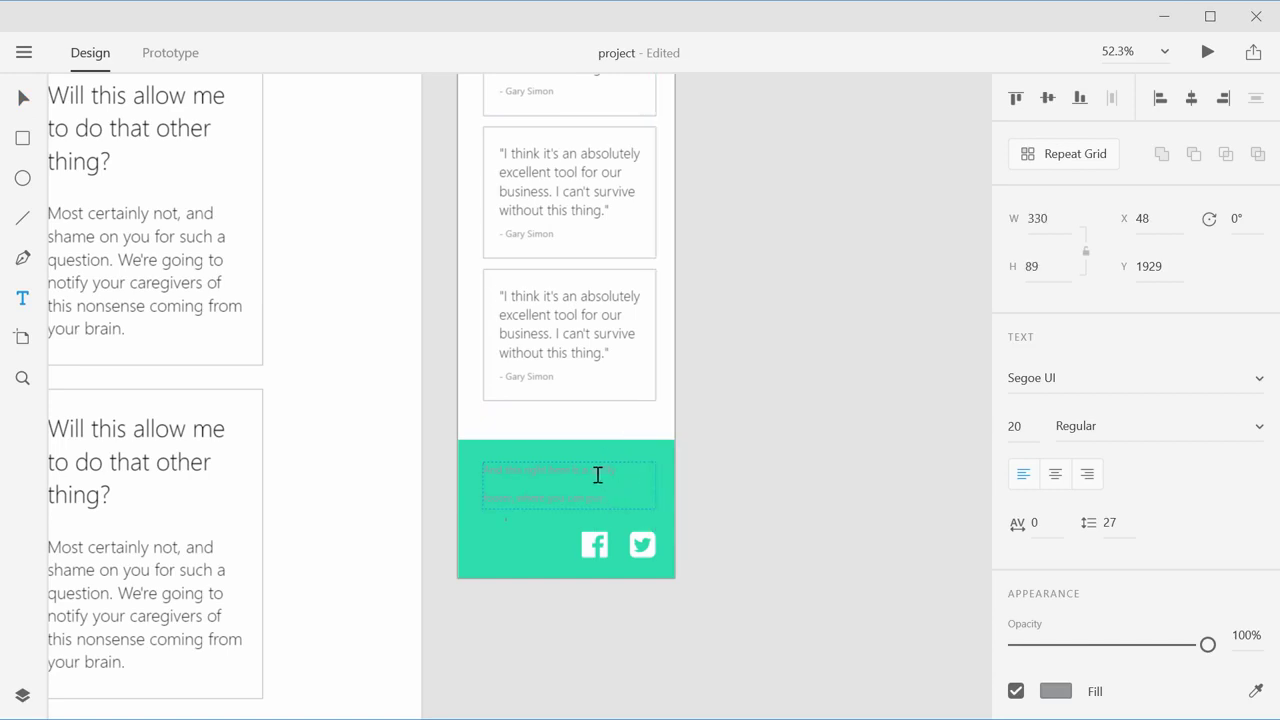
# Step: Change the fill of the new footer text to white, #FFFFFF
pyautogui.hotkey('ctrl', 'a')
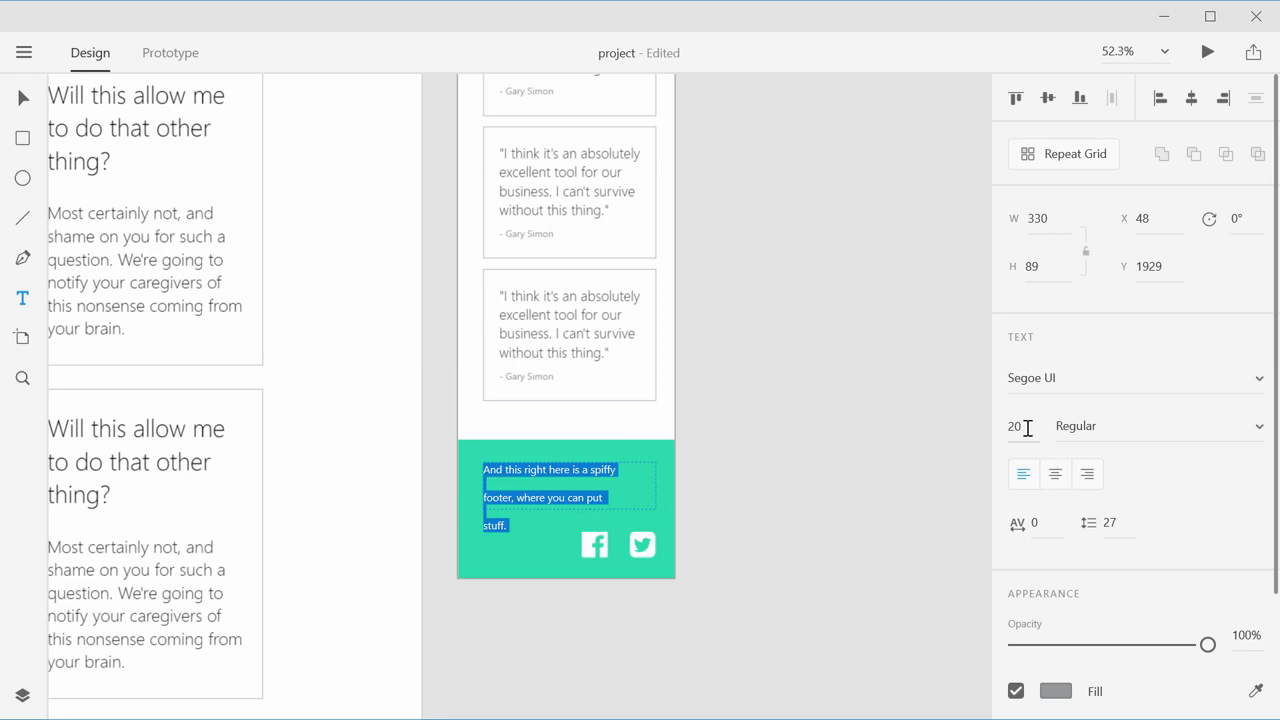
pyautogui.click(1058, 690)
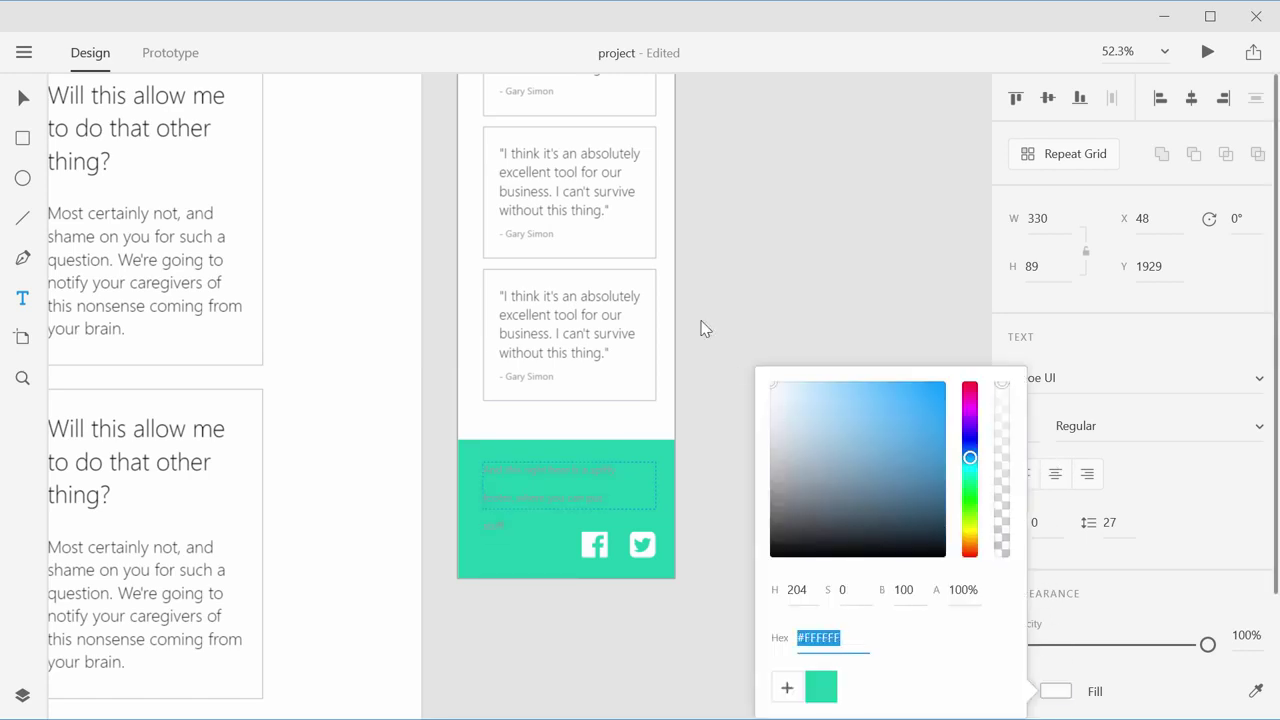
pyautogui.press('Return')
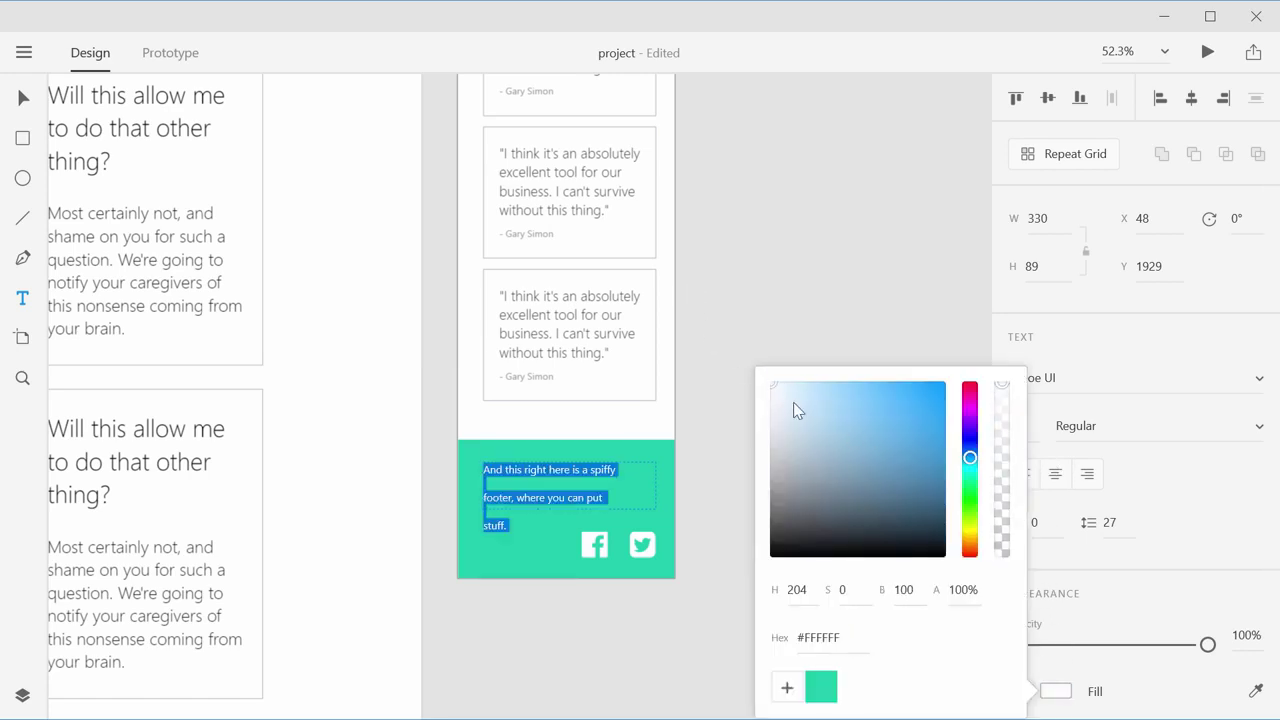
pyautogui.press('Escape')
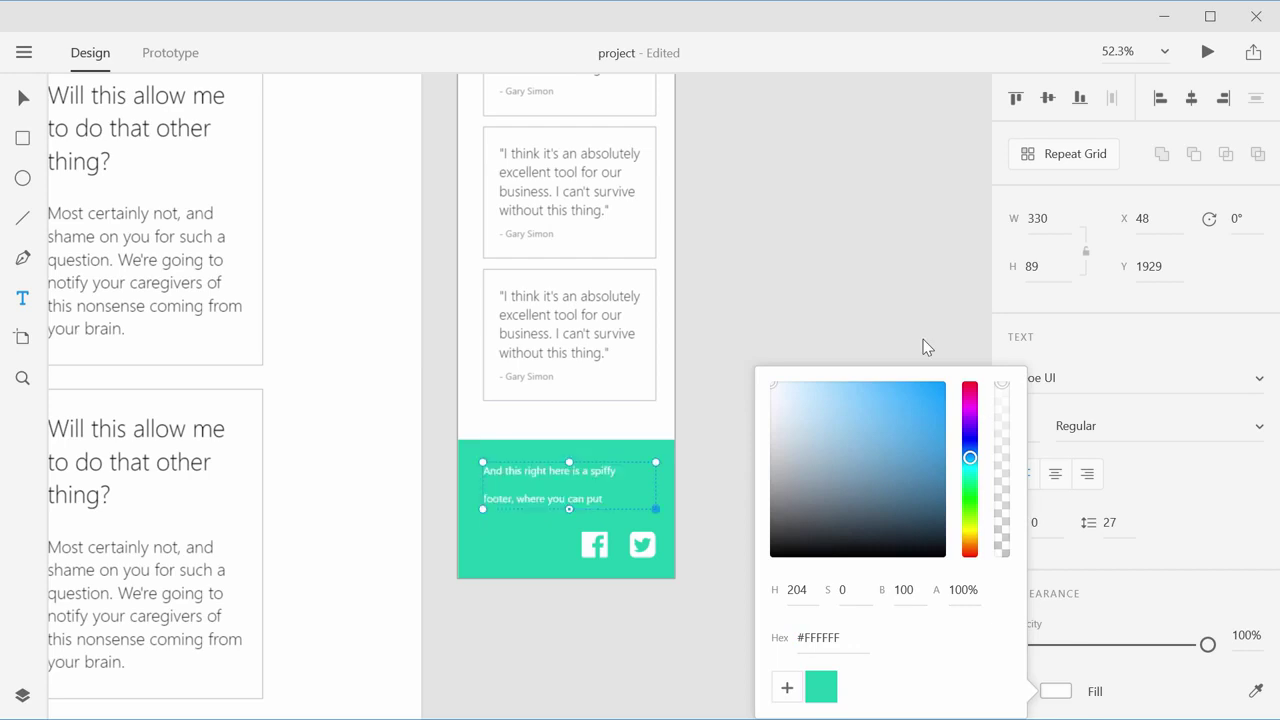
pyautogui.click(19, 108)
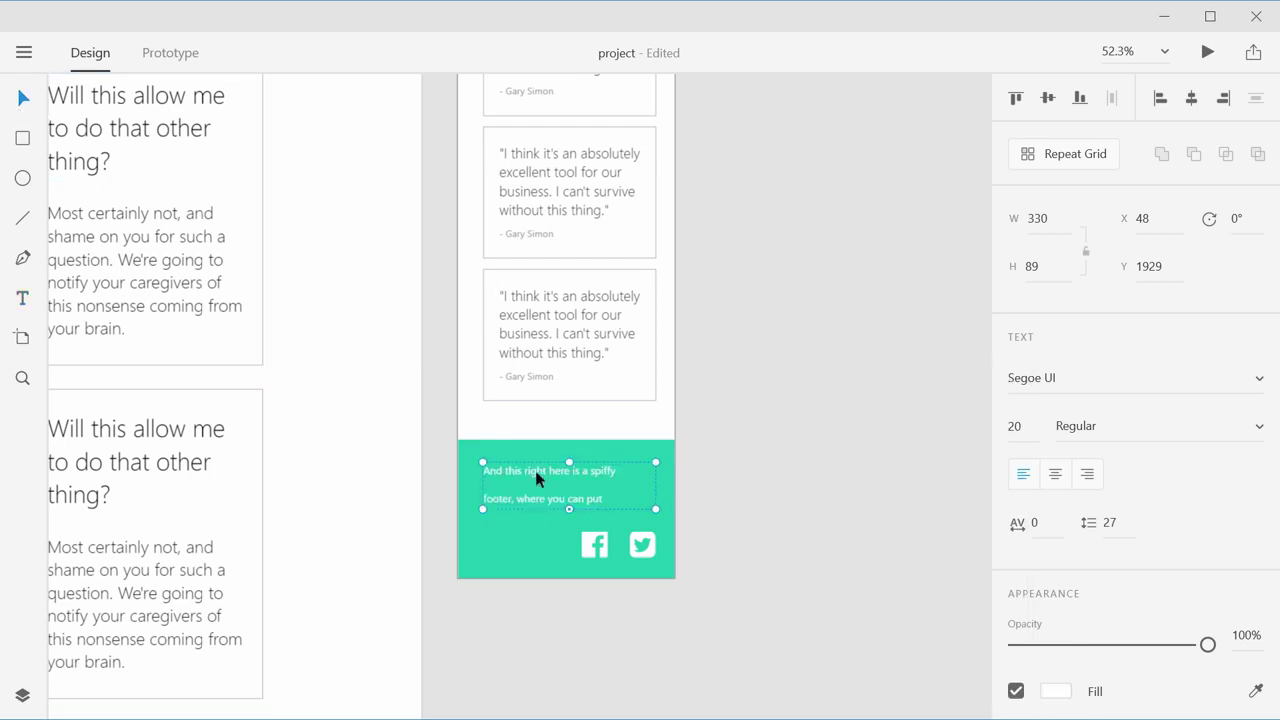
# Step: Set the footer text's line spacing to 13 and keep its text box selected
pyautogui.click(1110, 523)
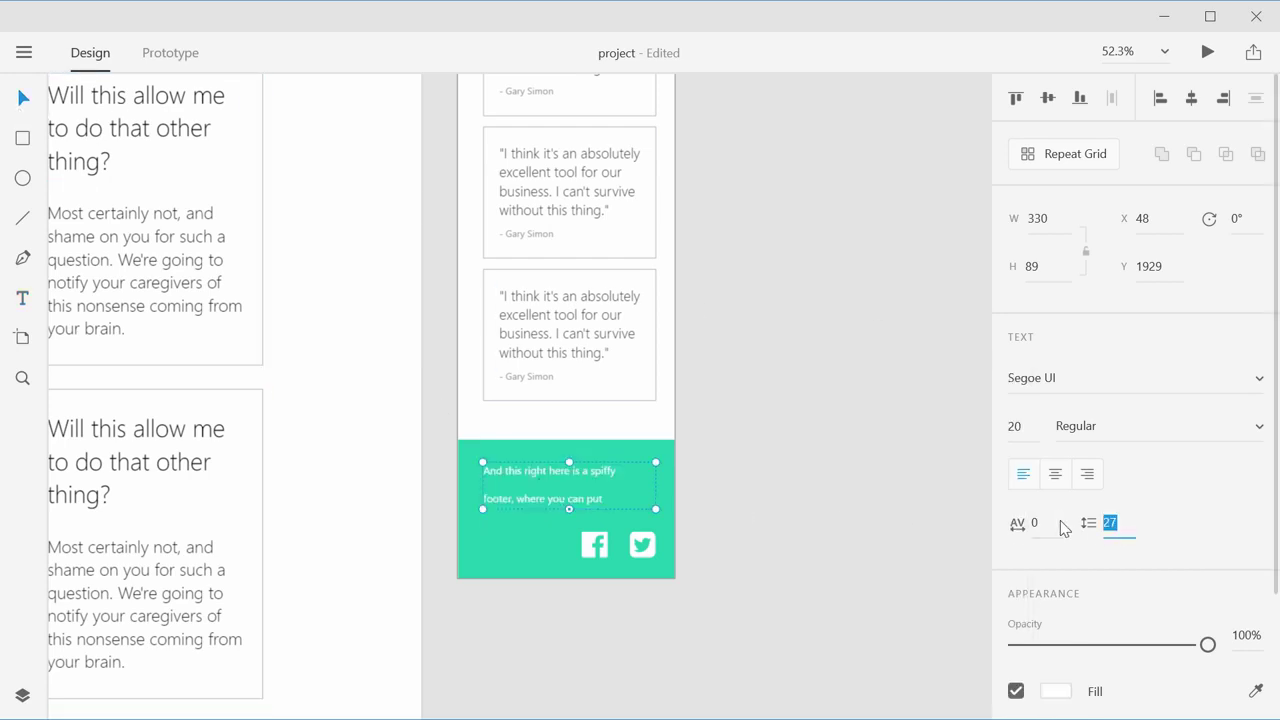
pyautogui.click(1086, 525)
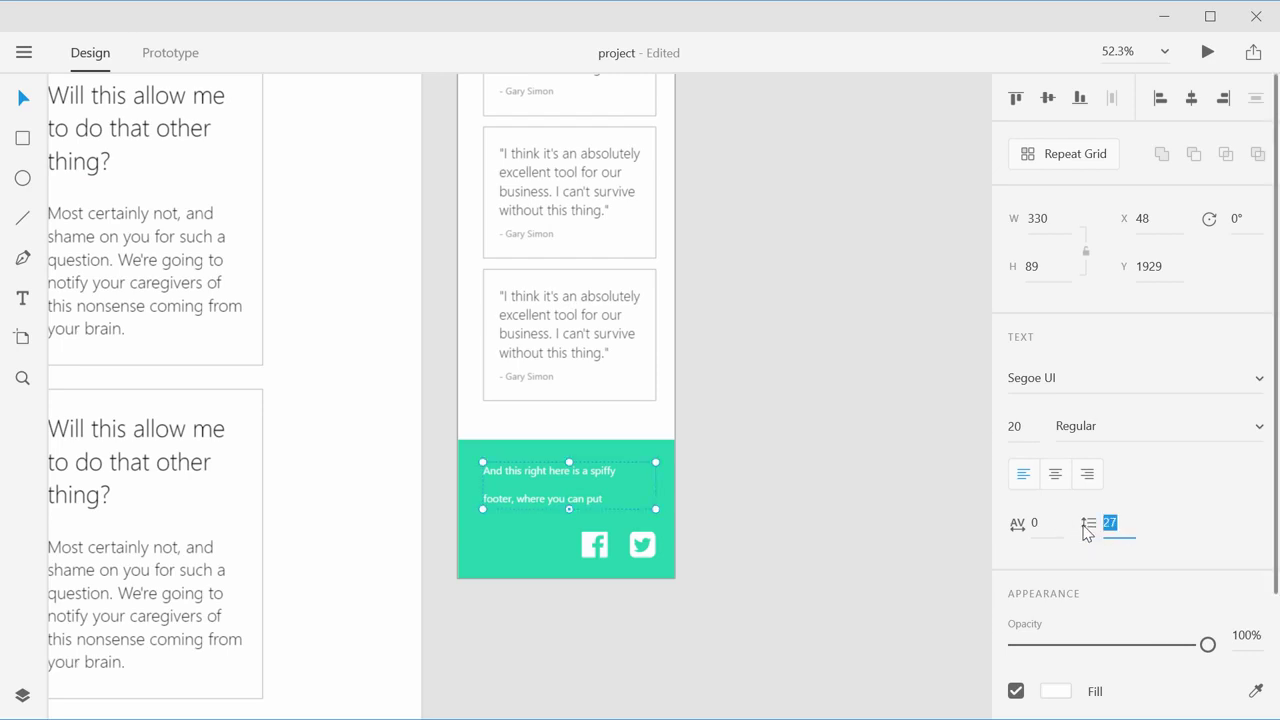
pyautogui.click(1106, 523)
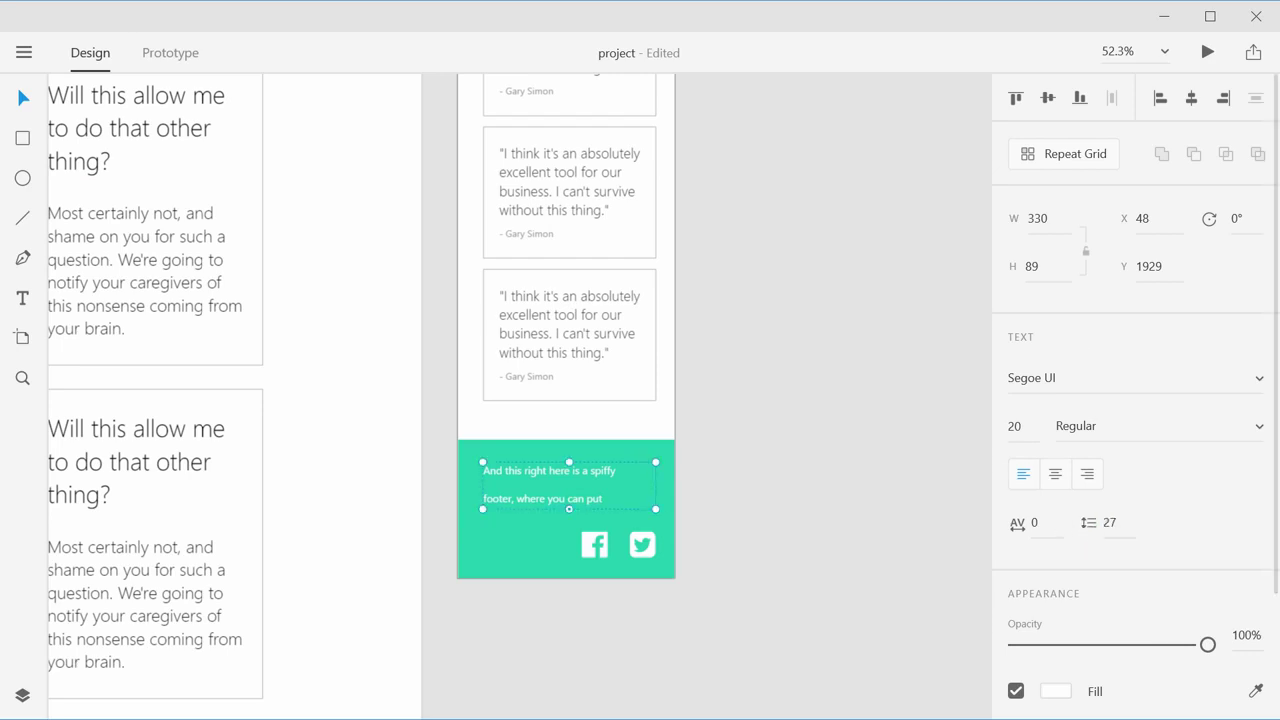
pyautogui.write('13')
pyautogui.press('Return')
pyautogui.click(1134, 522)
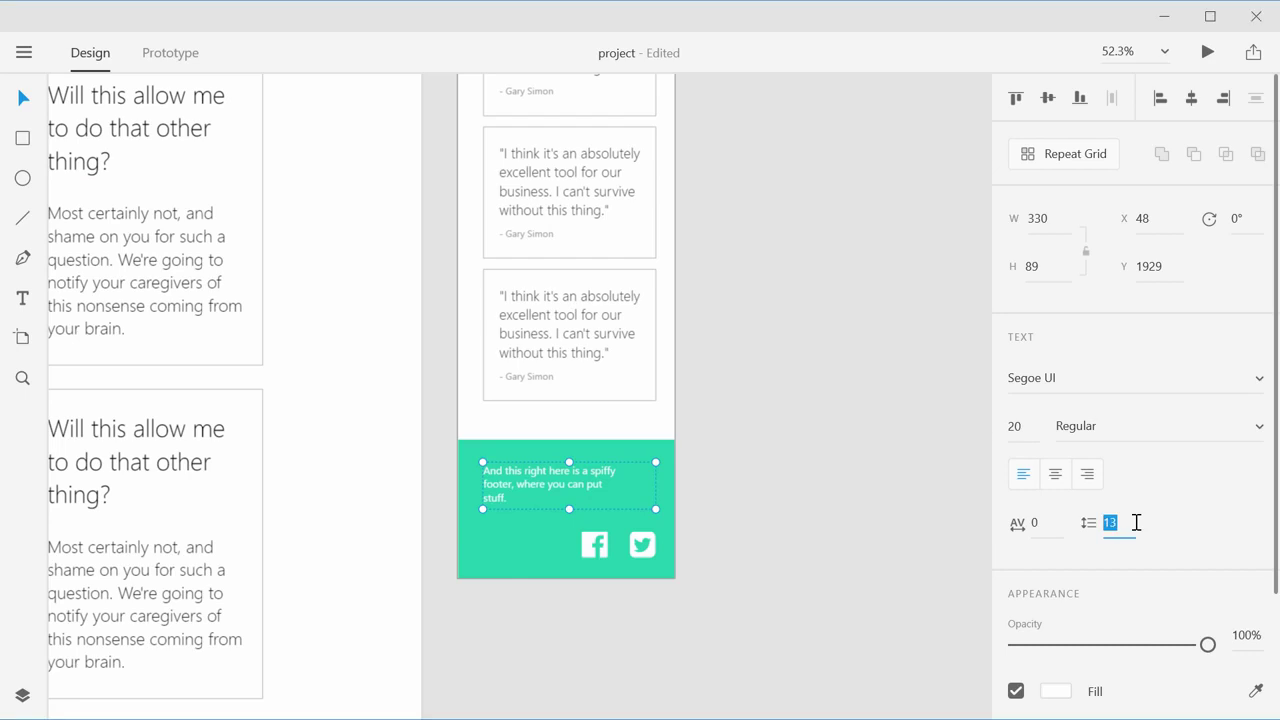
pyautogui.click(731, 470)
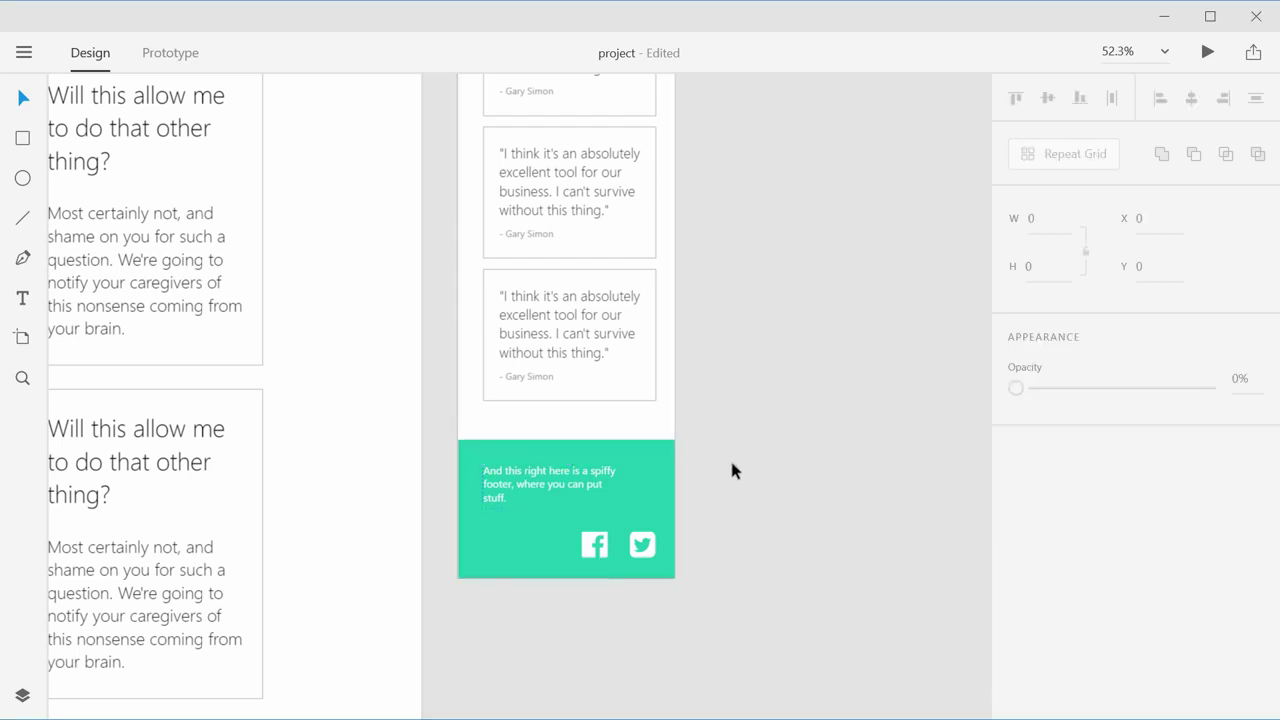
pyautogui.click(578, 480)
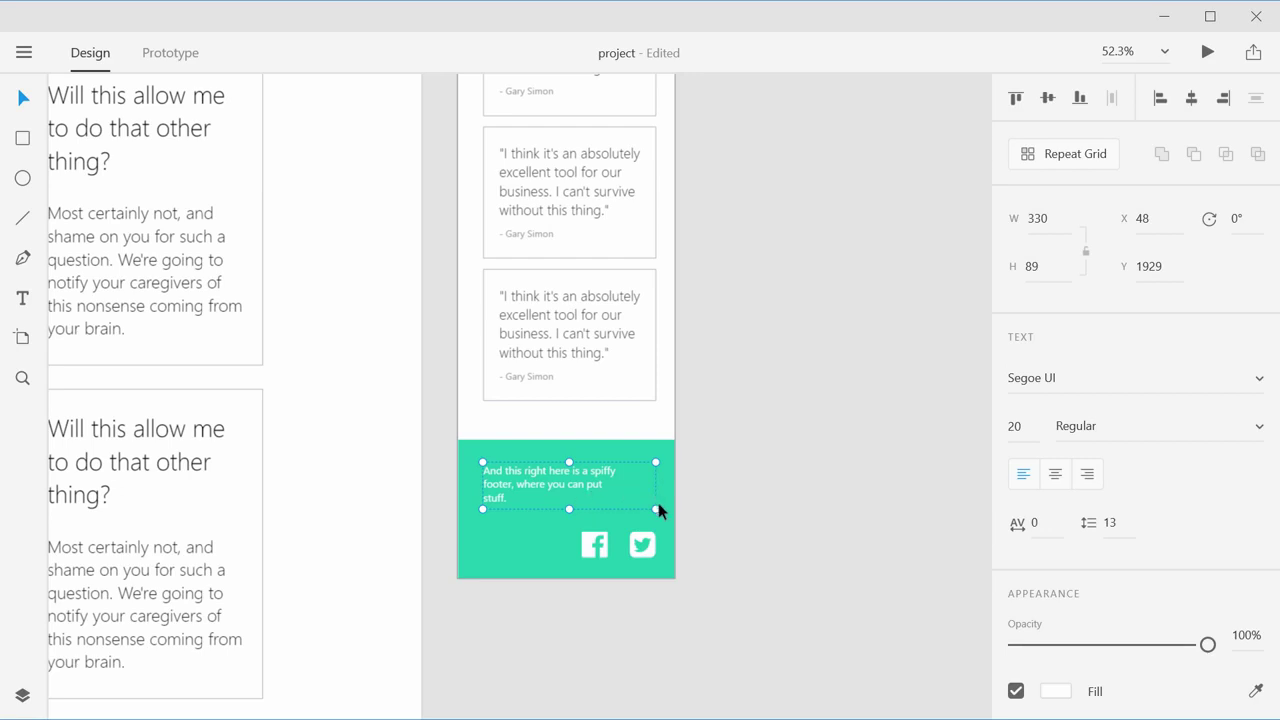
# Step: Widen the footer's text box to 344 and remove the line breaks inside its sentence so it wraps naturally
pyautogui.moveTo(656, 508)
pyautogui.mouseDown()
pyautogui.moveTo(677, 509)
pyautogui.moveTo(663, 509)
pyautogui.mouseUp()
pyautogui.doubleClick(490, 487)
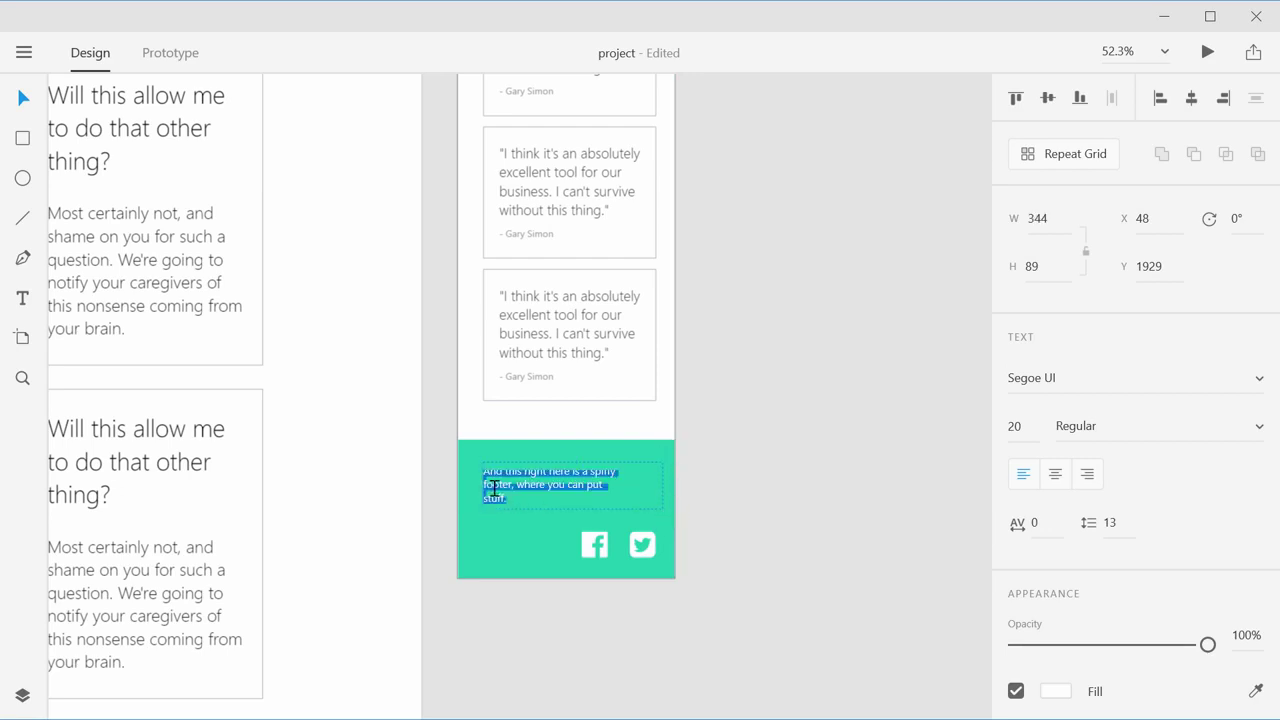
pyautogui.click(486, 488)
pyautogui.press('BackSpace')
pyautogui.press('BackSpace')
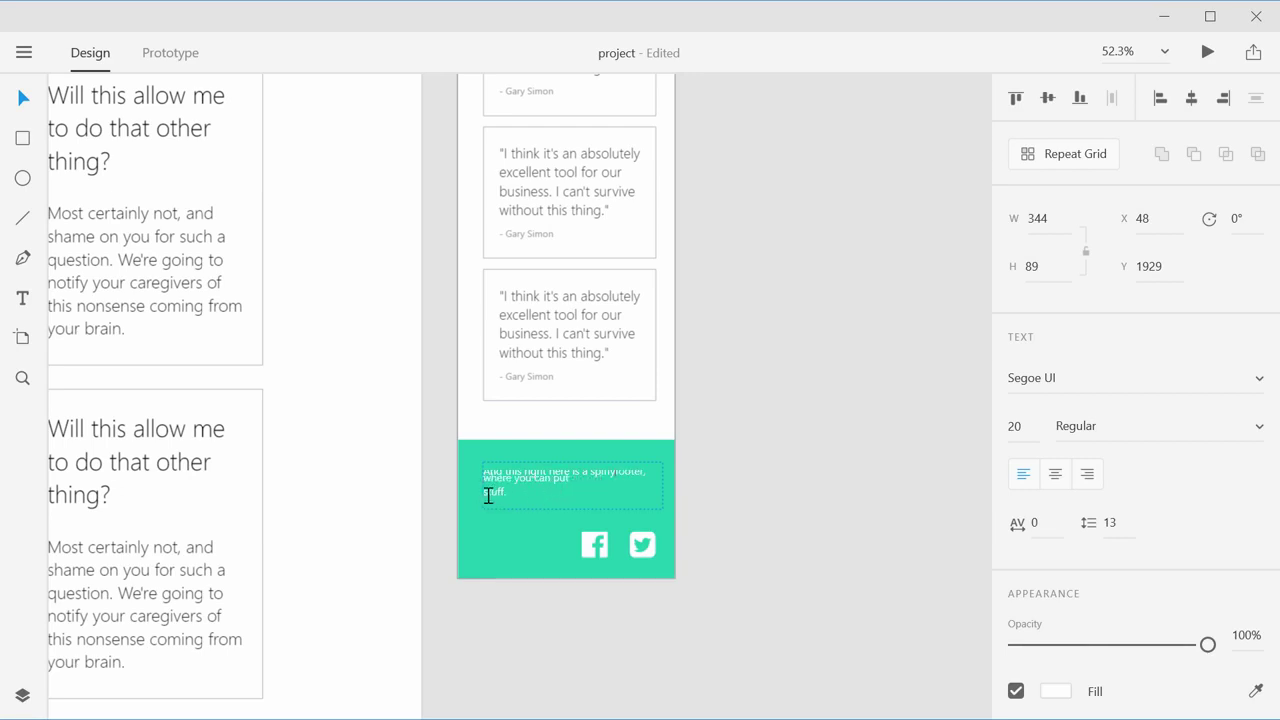
pyautogui.press('BackSpace')
# Step: Reset the footer text's line spacing to the automatic value by entering 0
pyautogui.click(1120, 523)
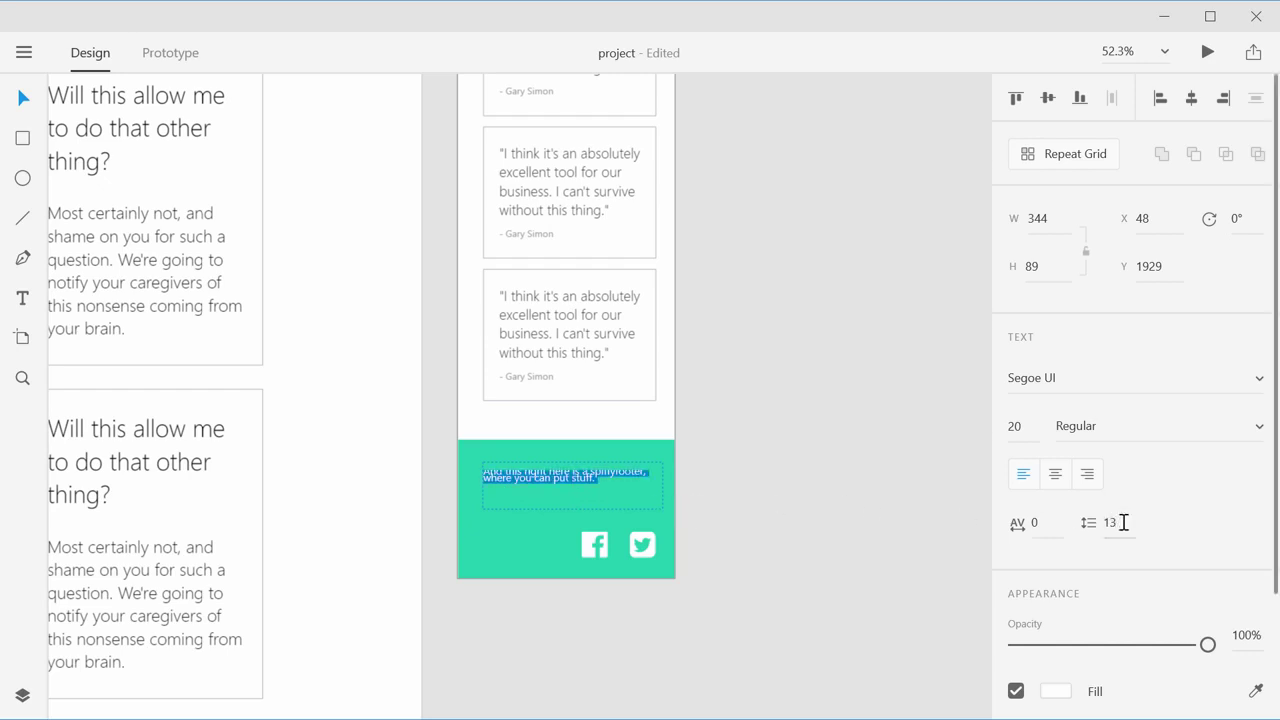
pyautogui.doubleClick(1095, 530)
pyautogui.write('0')
pyautogui.press('Return')
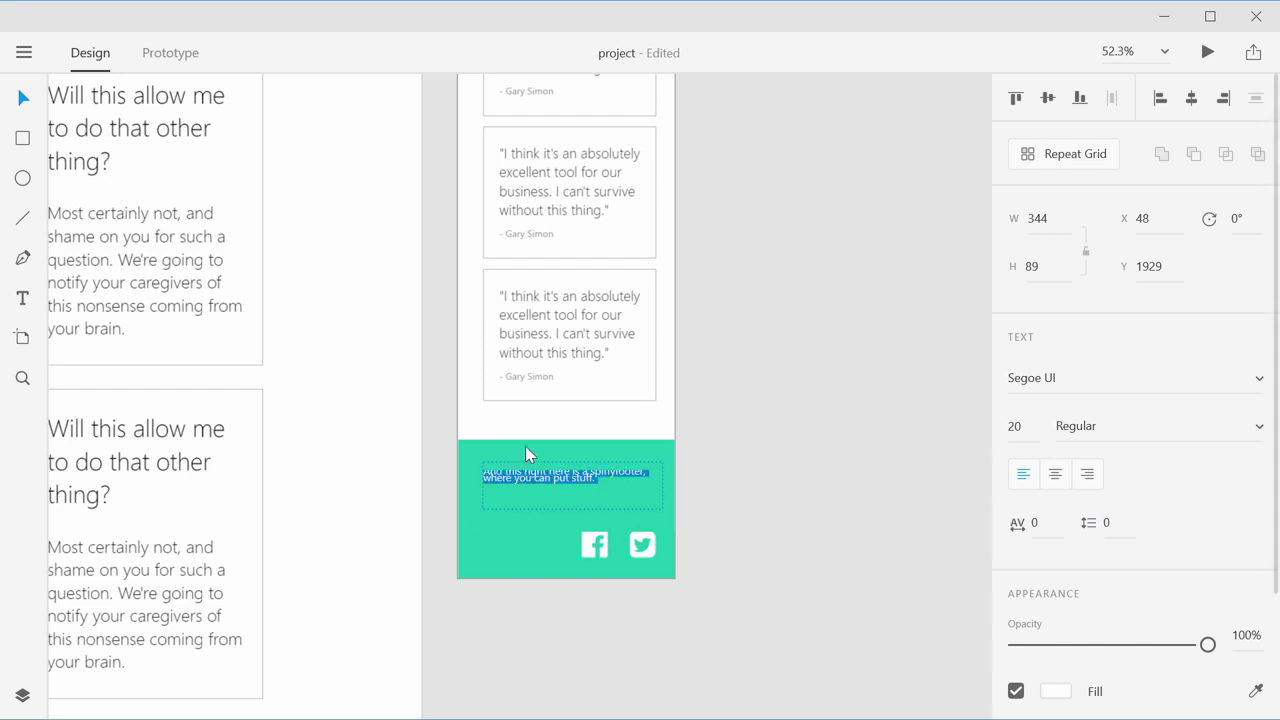
pyautogui.press('Escape')
pyautogui.click(743, 360)
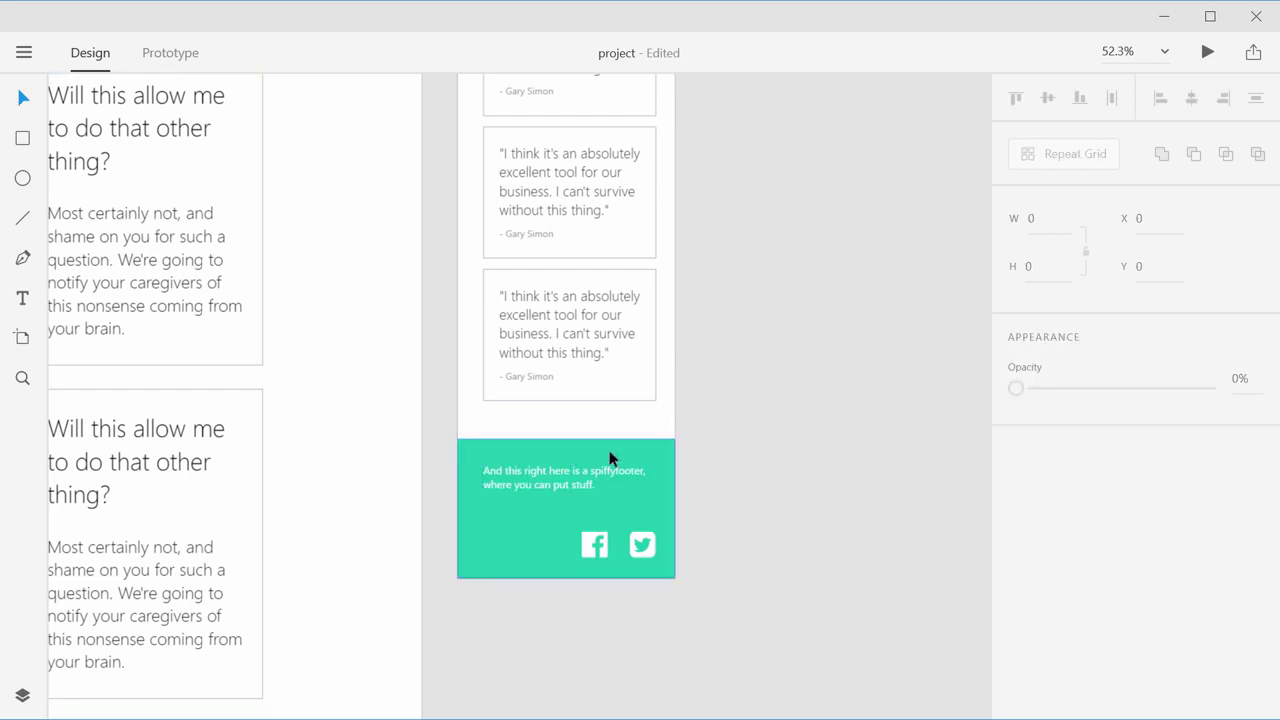
pyautogui.click(588, 482)
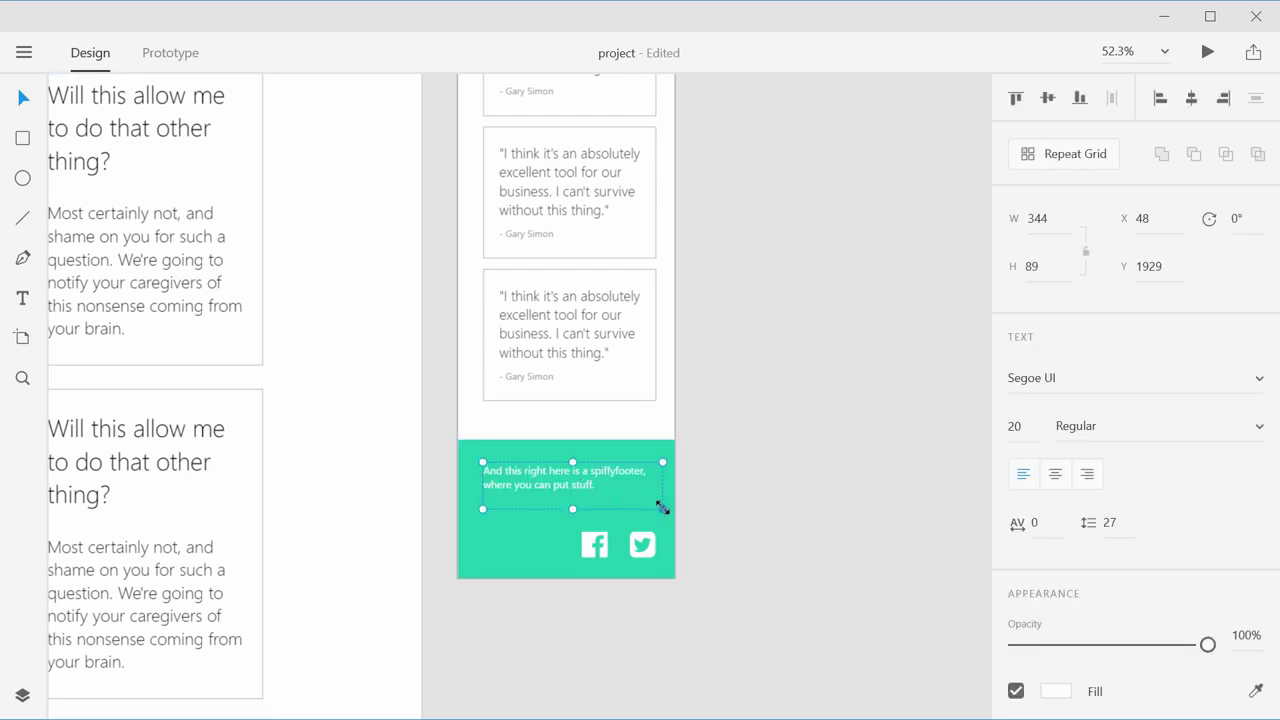
pyautogui.click(697, 508)
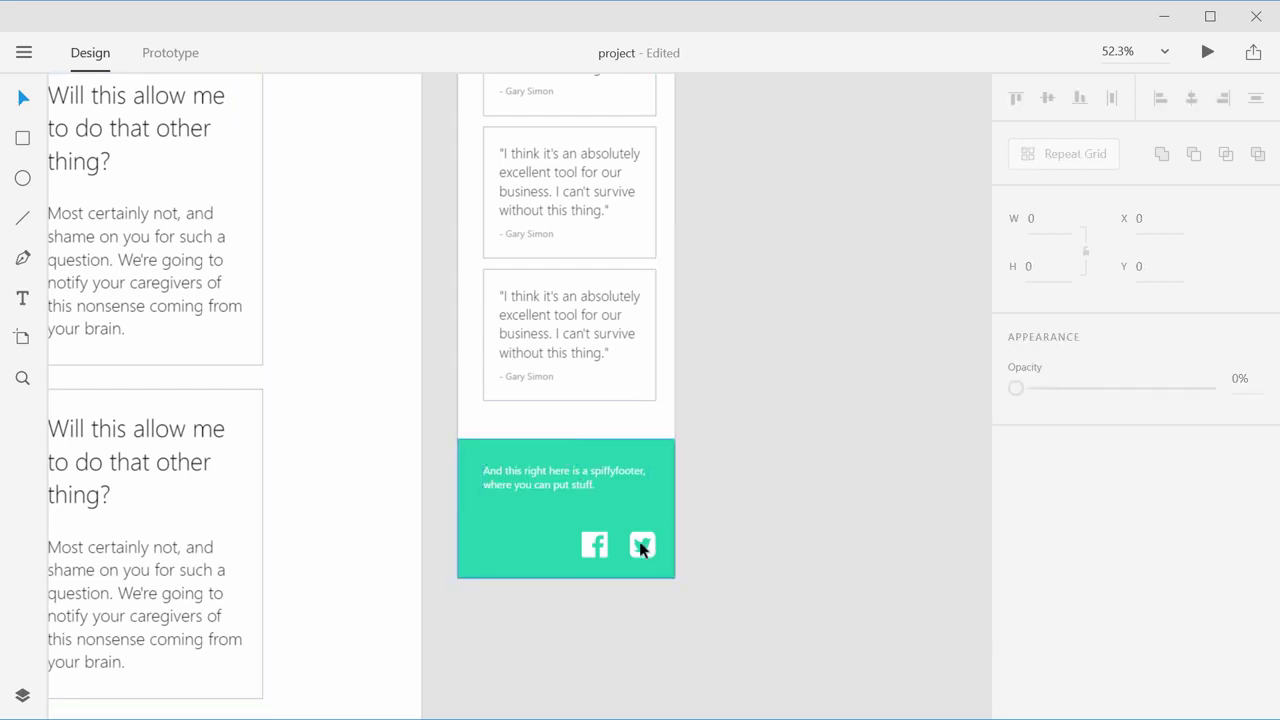
# Step: Move the footer's Facebook and Twitter icons together slightly upward
pyautogui.click(634, 550)
pyautogui.click(591, 540)
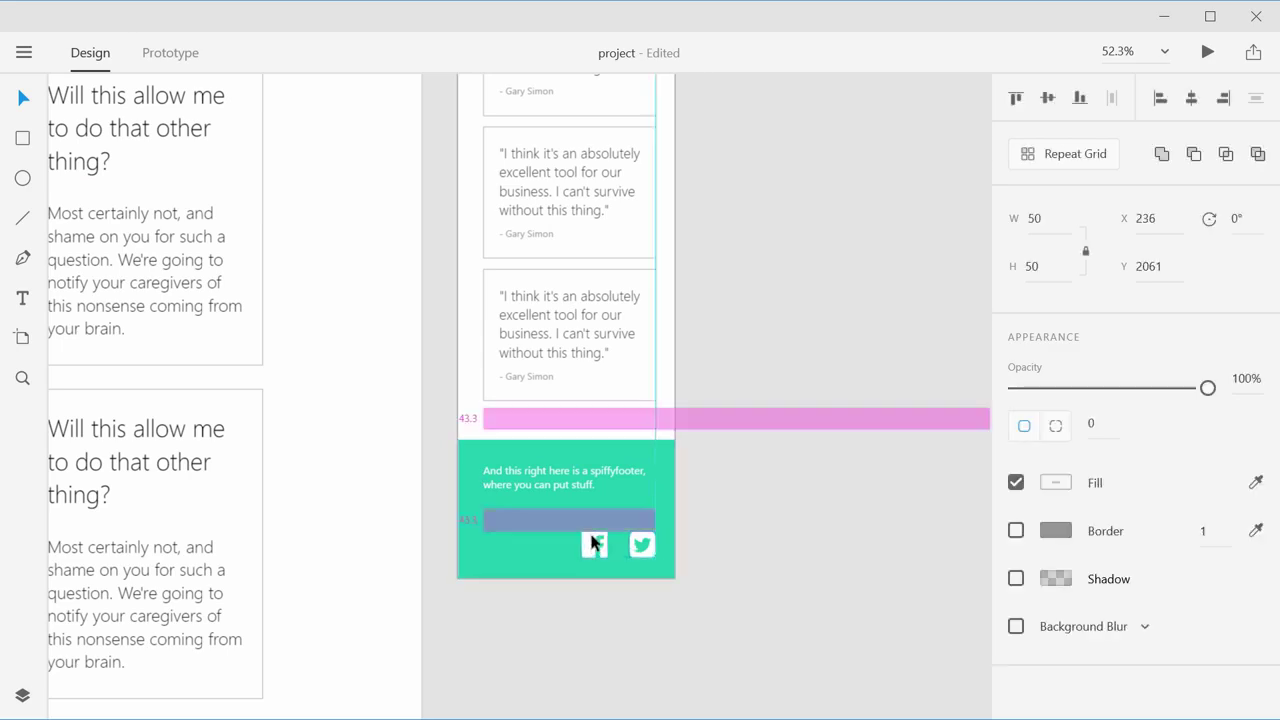
pyautogui.click(766, 517)
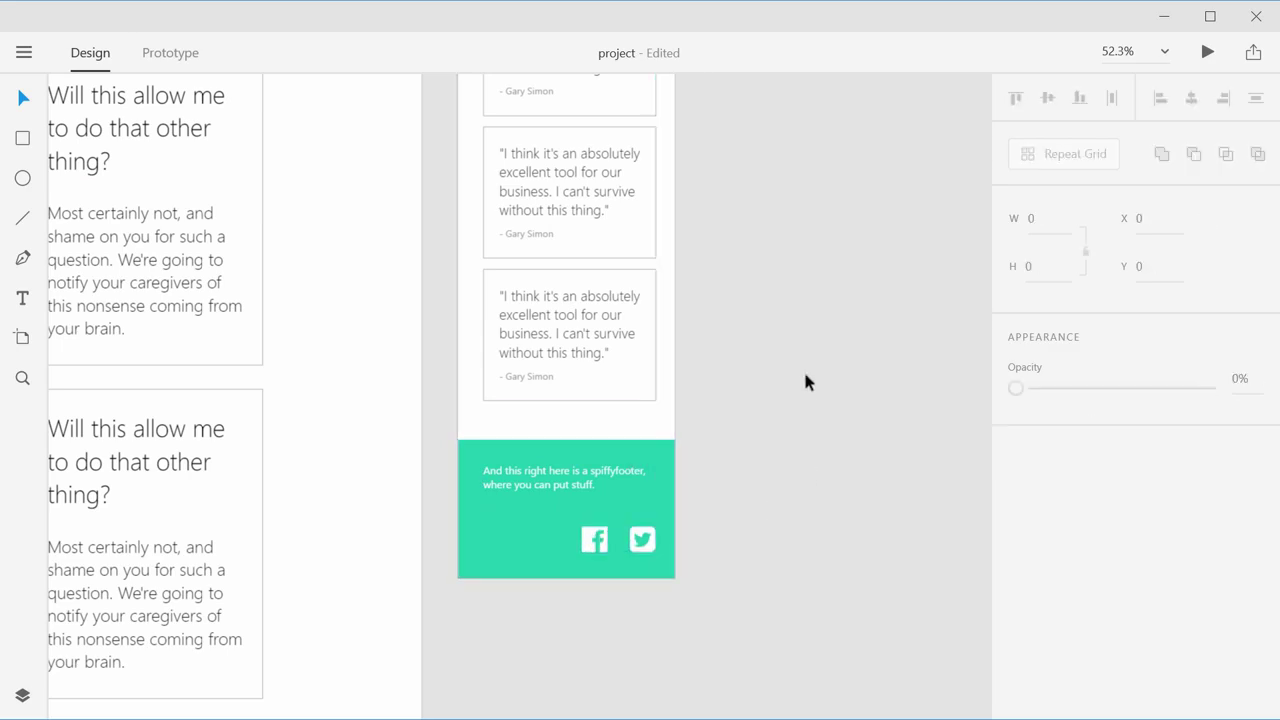
# Step: Preview the iPhone 6/7 Plus artboard in an enlarged preview window, check its scrolling, and close the preview
pyautogui.scroll(-5, 808, 382)
pyautogui.hscroll(3, 790, 420)
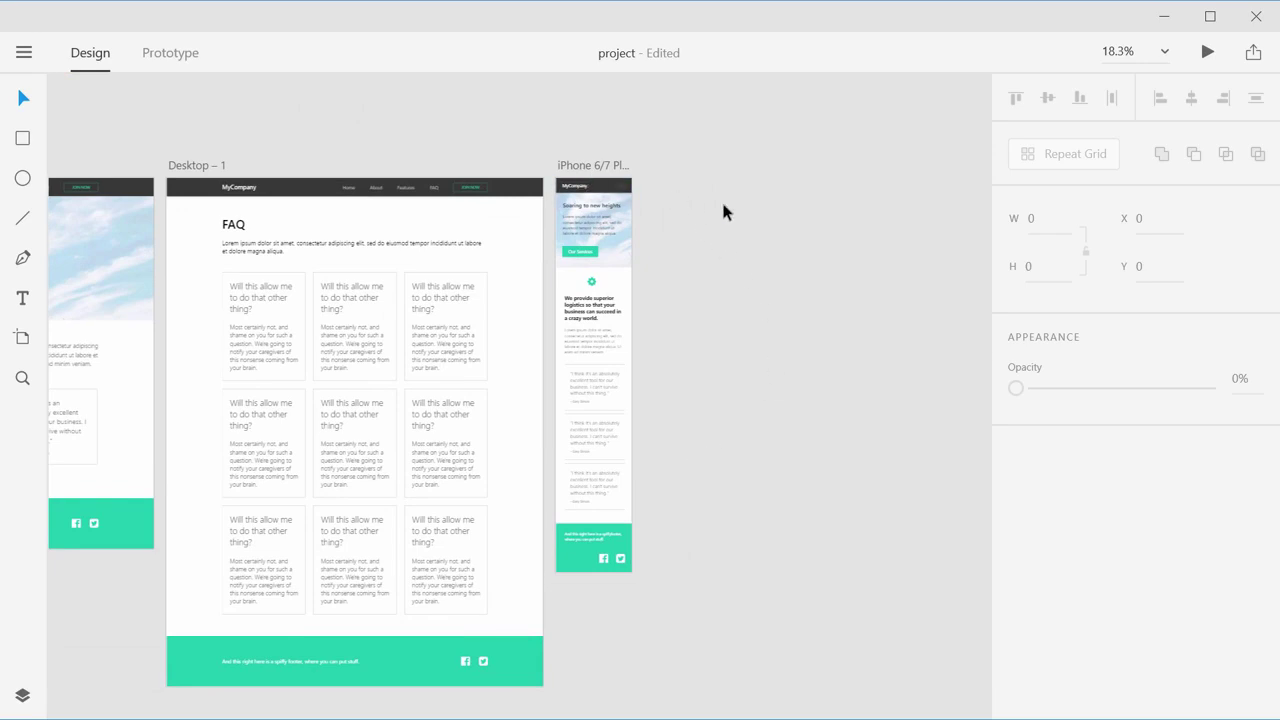
pyautogui.click(594, 175)
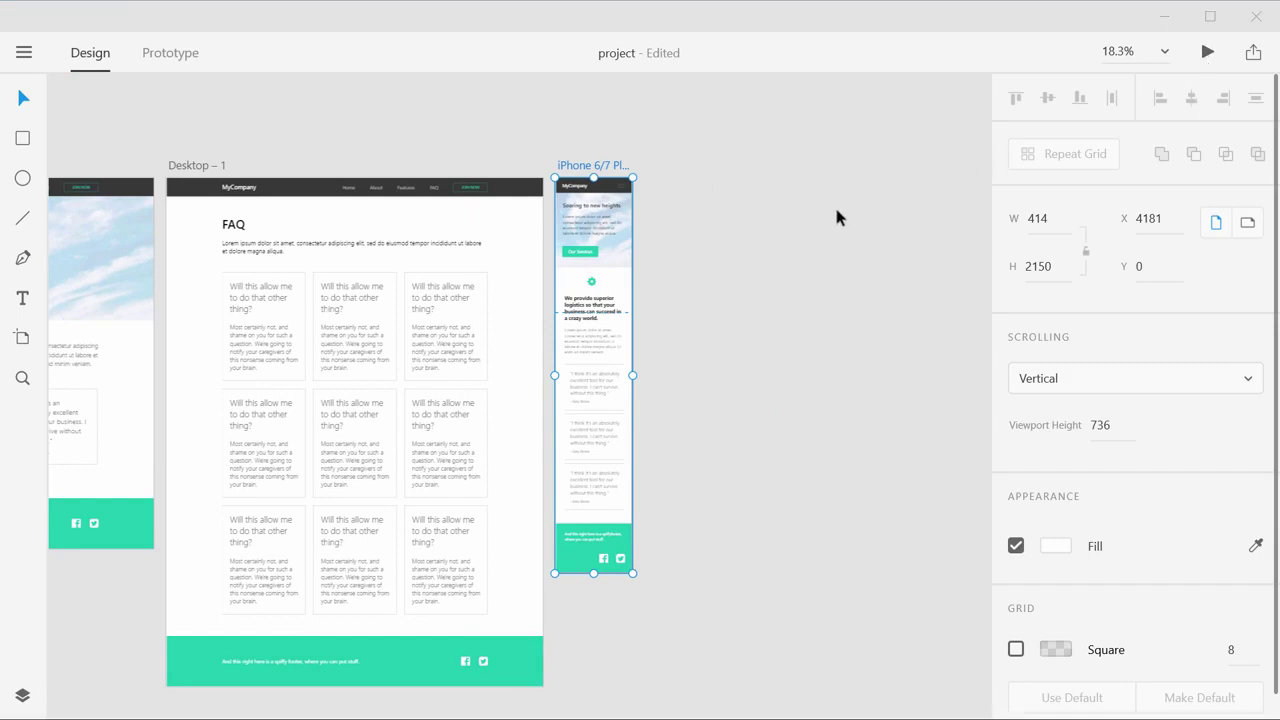
pyautogui.moveTo(571, 23); pyautogui.dragTo(700, 36)
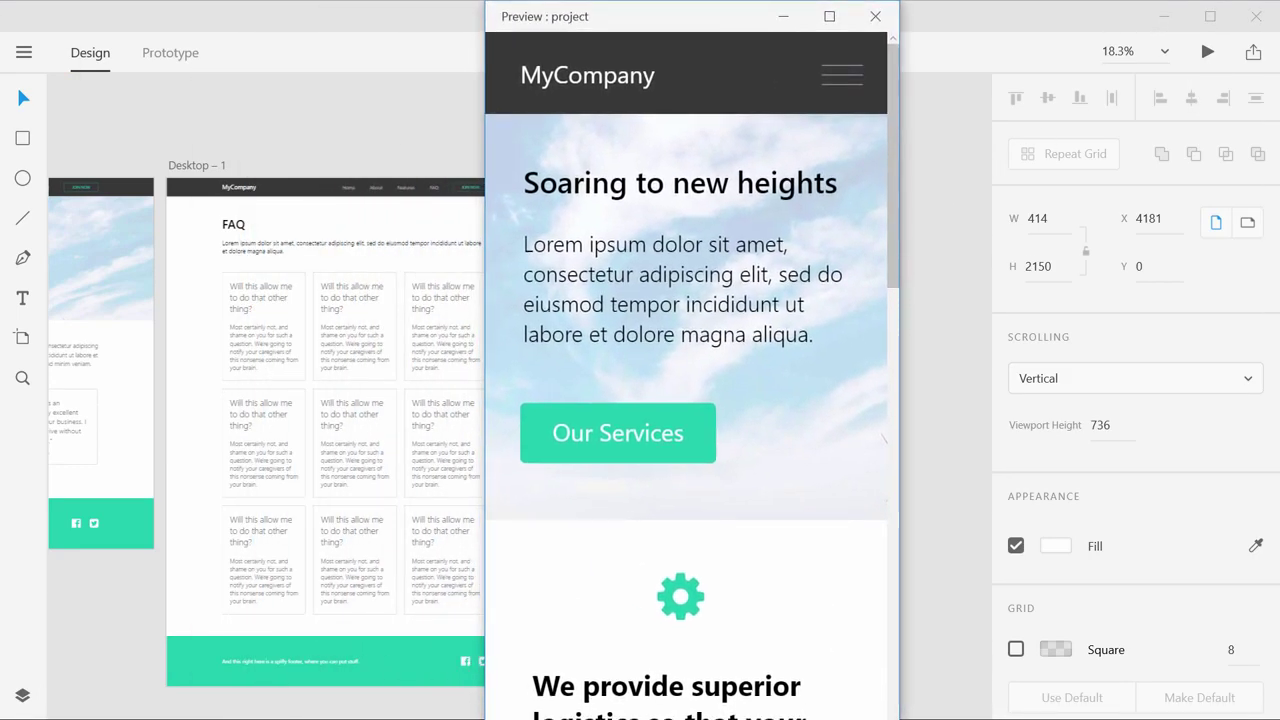
pyautogui.moveTo(898, 719); pyautogui.dragTo(1060, 705)
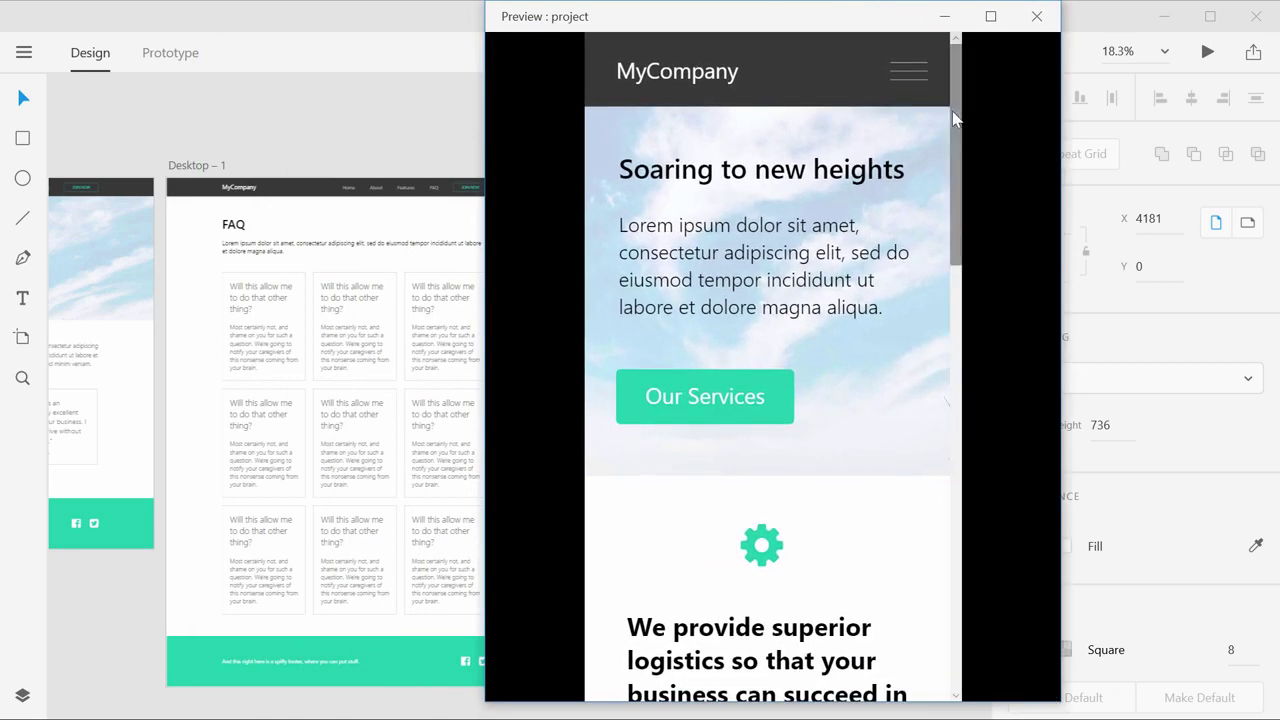
pyautogui.moveTo(953, 114); pyautogui.dragTo(980, 70)
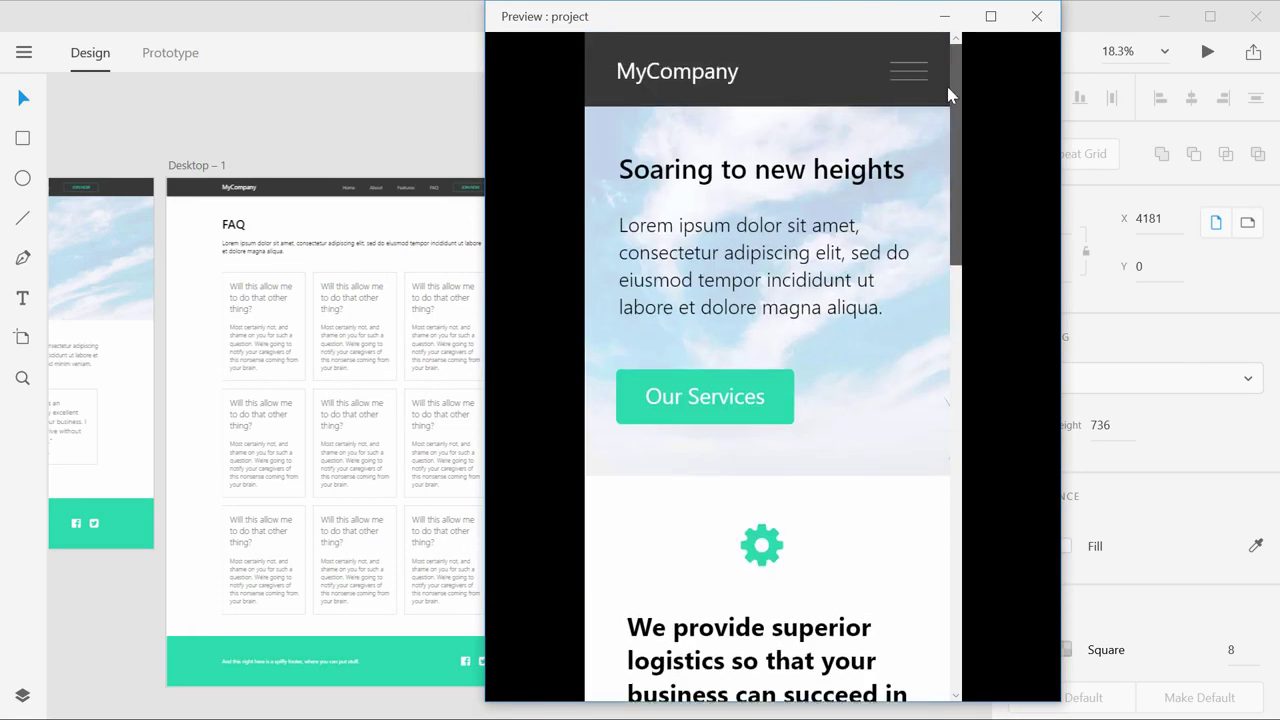
pyautogui.click(1033, 17)
# Step: Duplicate the iPhone 6/7 Plus – 1 artboard beside the original
pyautogui.moveTo(734, 286); pyautogui.dragTo(664, 284)
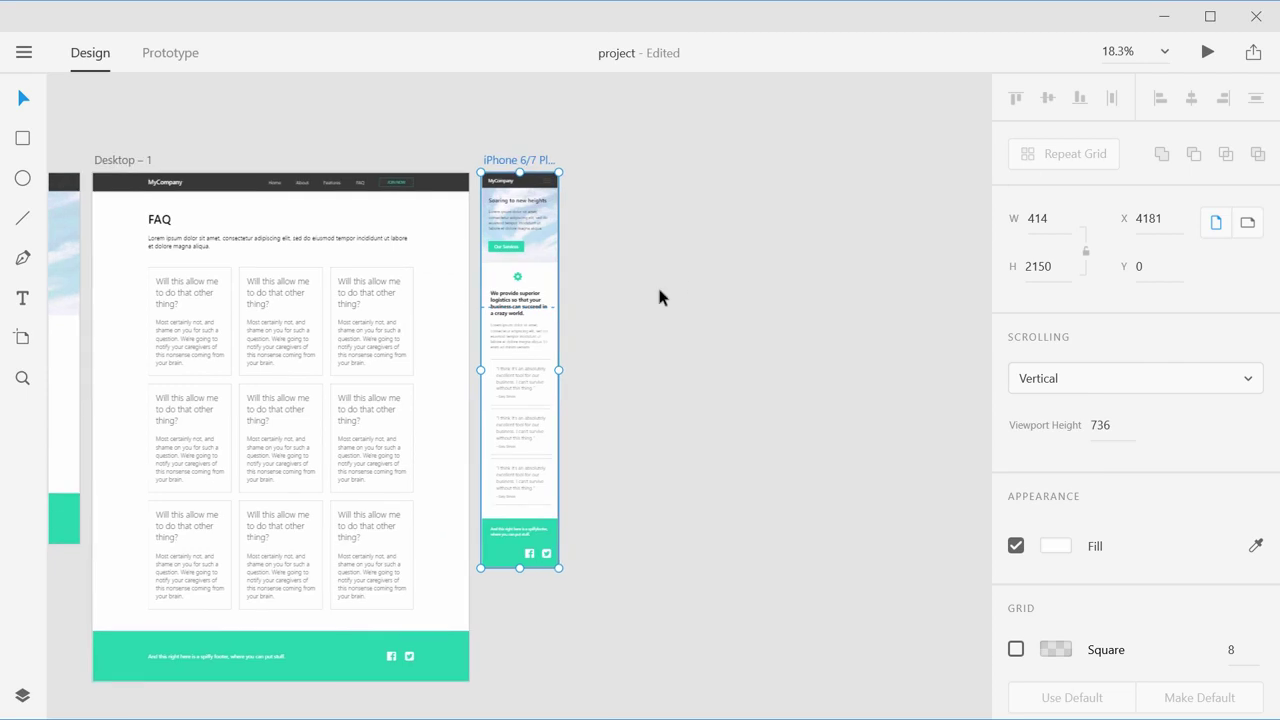
pyautogui.click(659, 297)
pyautogui.scroll(5, 537, 206)
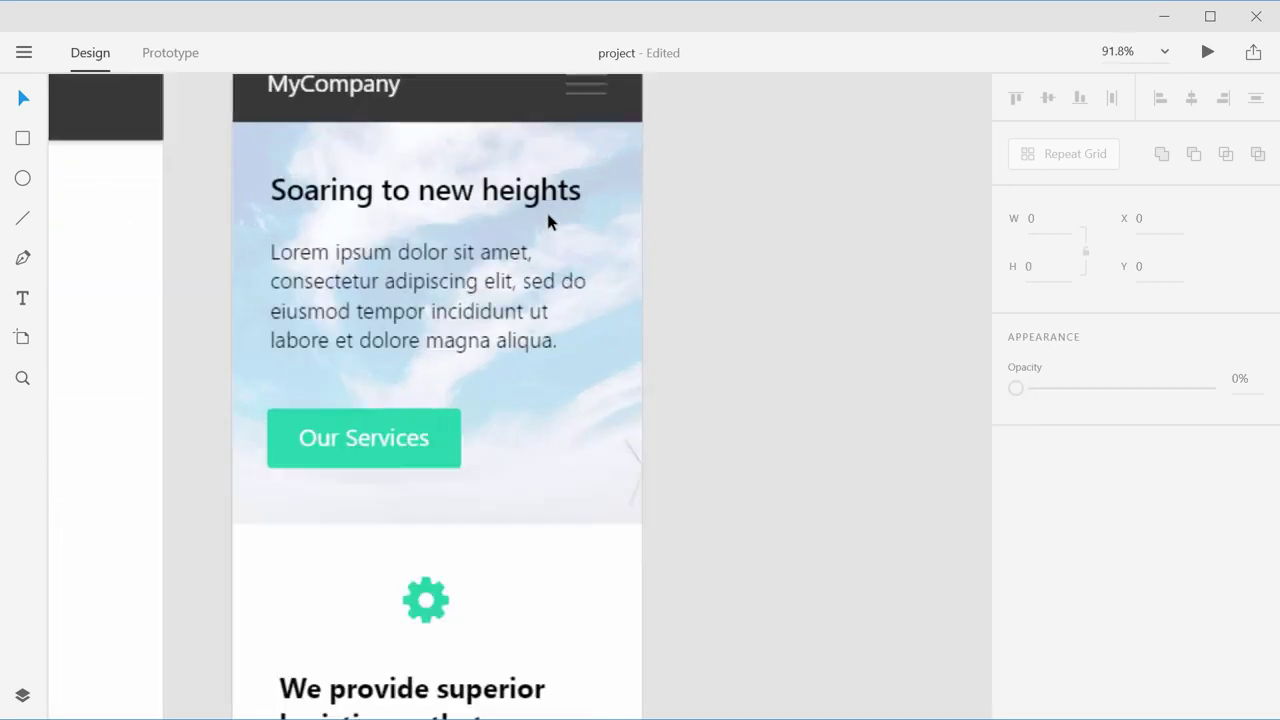
pyautogui.scroll(1, 548, 222)
pyautogui.scroll(3, 575, 205)
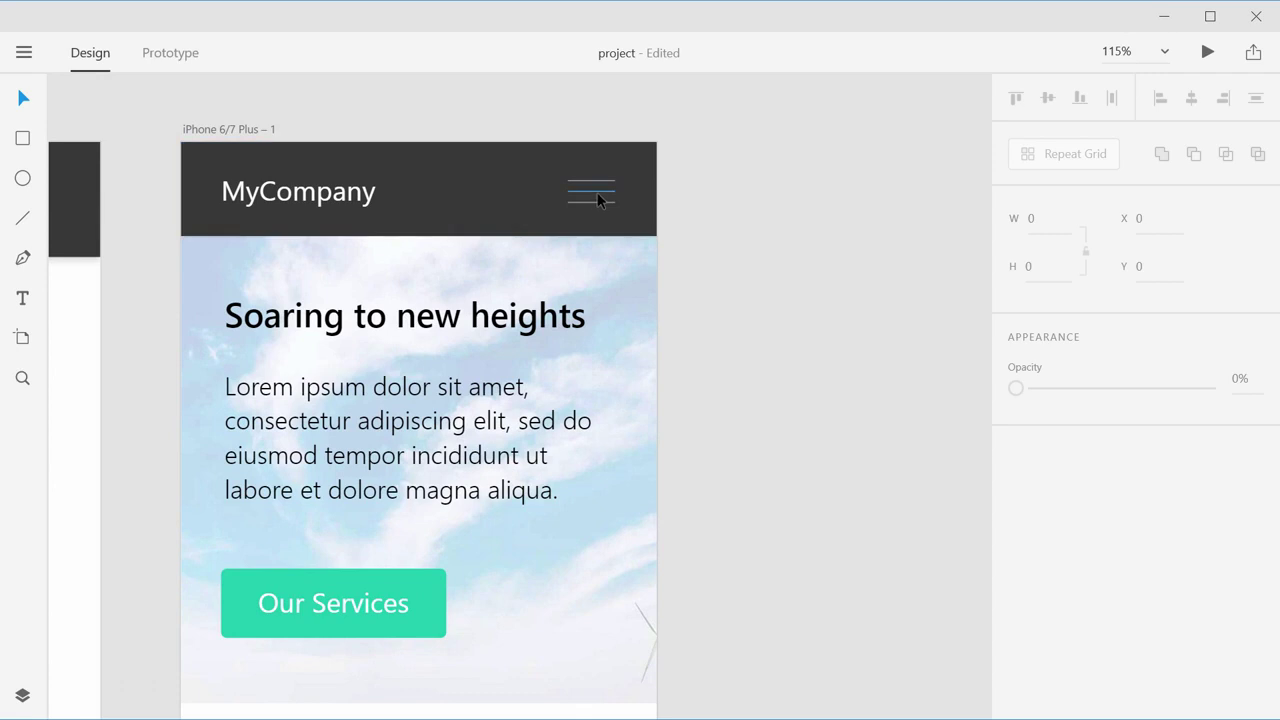
pyautogui.scroll(-3, 603, 521)
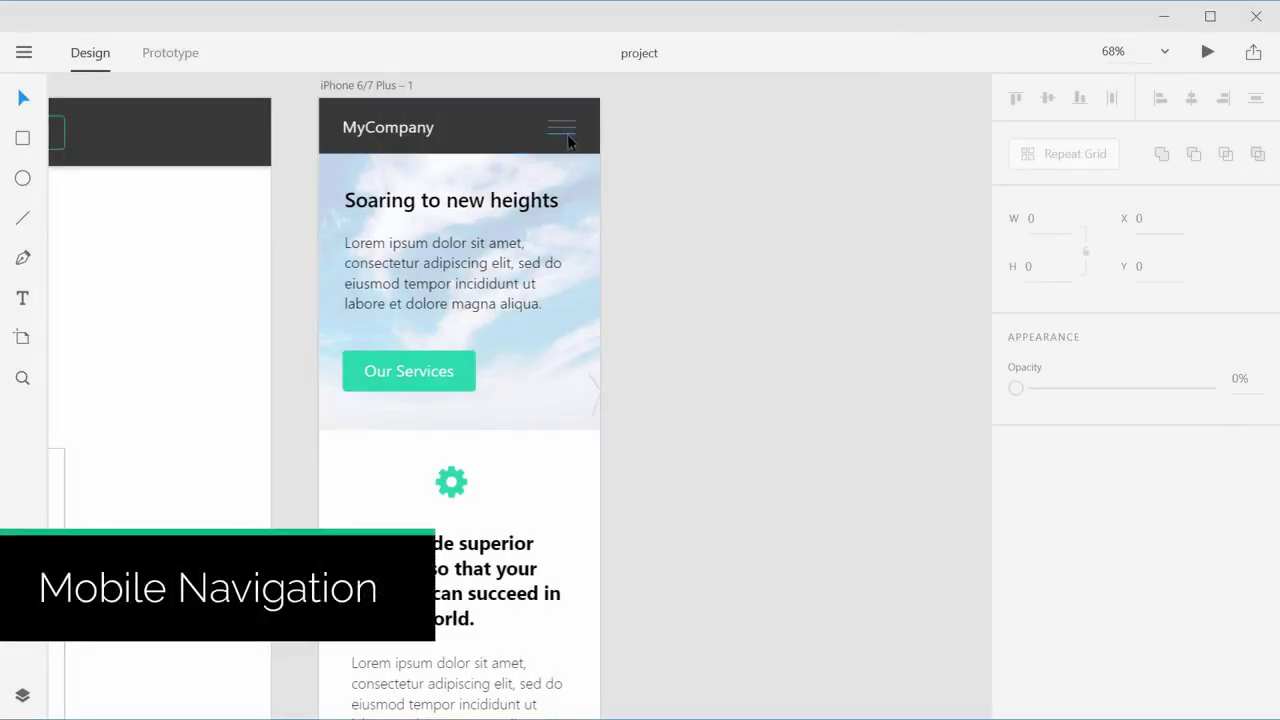
pyautogui.click(380, 87)
pyautogui.hotkey('ctrl', 'd')
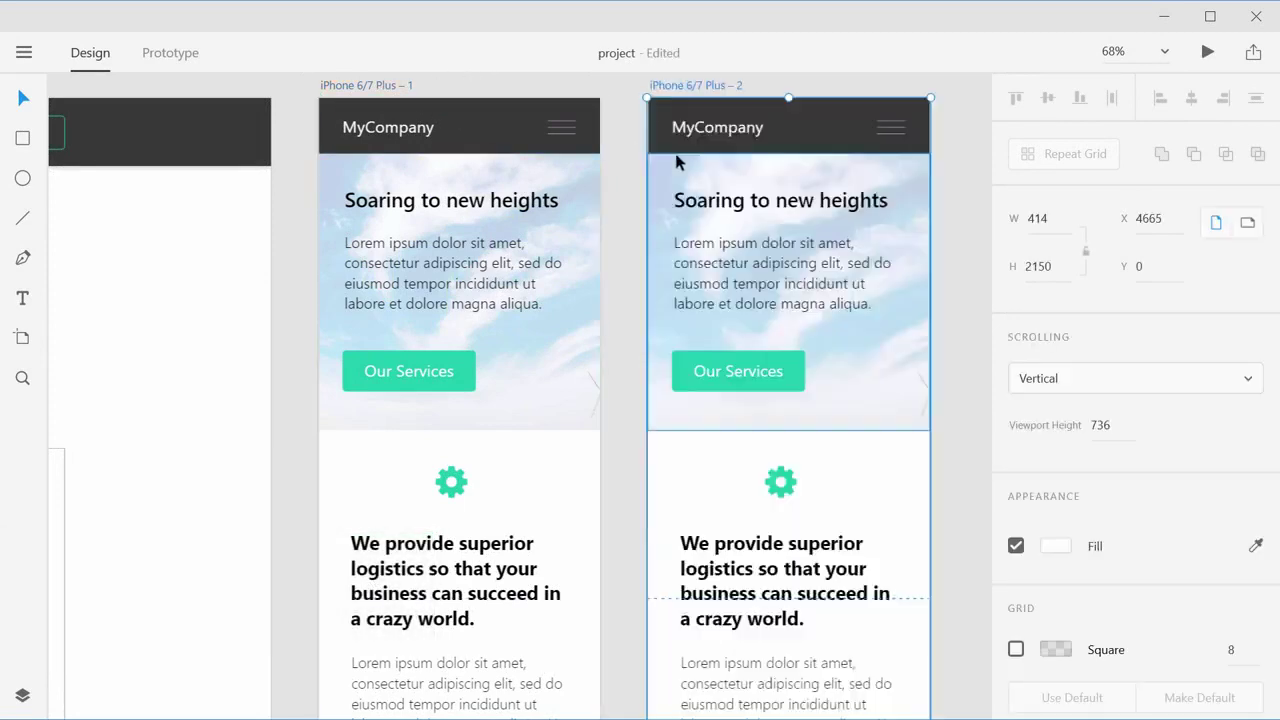
# Step: Draw a white rectangle 414 by 371 at X 0, Y 82, directly below the duplicate artboard's dark header
pyautogui.scroll(-5, 677, 160)
pyautogui.hscroll(3, 677, 160)
pyautogui.moveTo(655, 177); pyautogui.dragTo(676, 610)
pyautogui.scroll(3, 622, 337)
pyautogui.scroll(2, 643, 366)
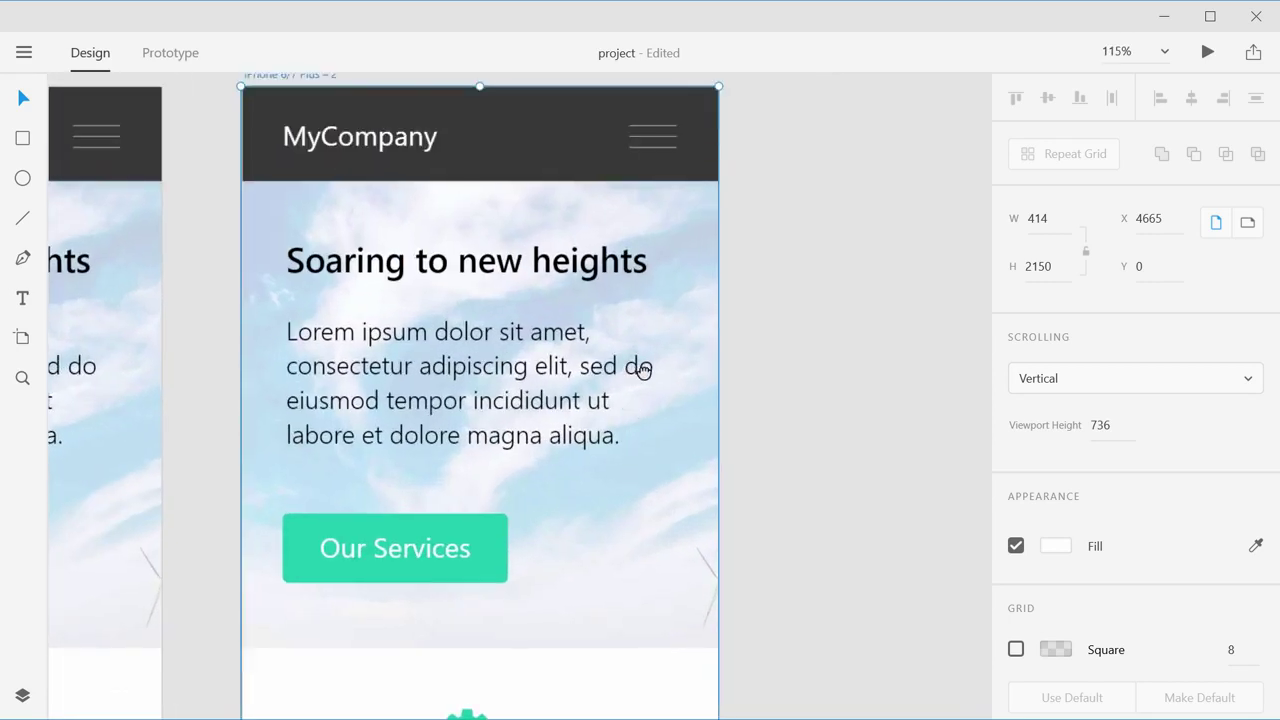
pyautogui.hscroll(-2, 663, 371)
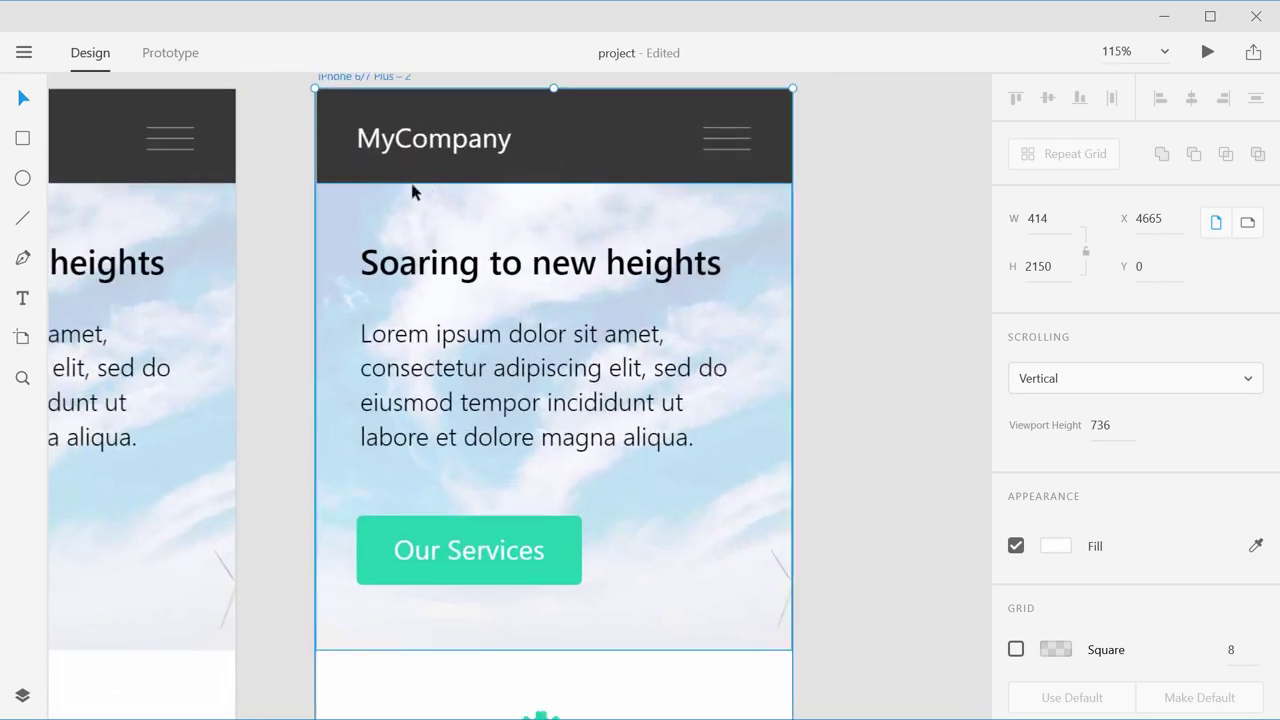
pyautogui.click(806, 596)
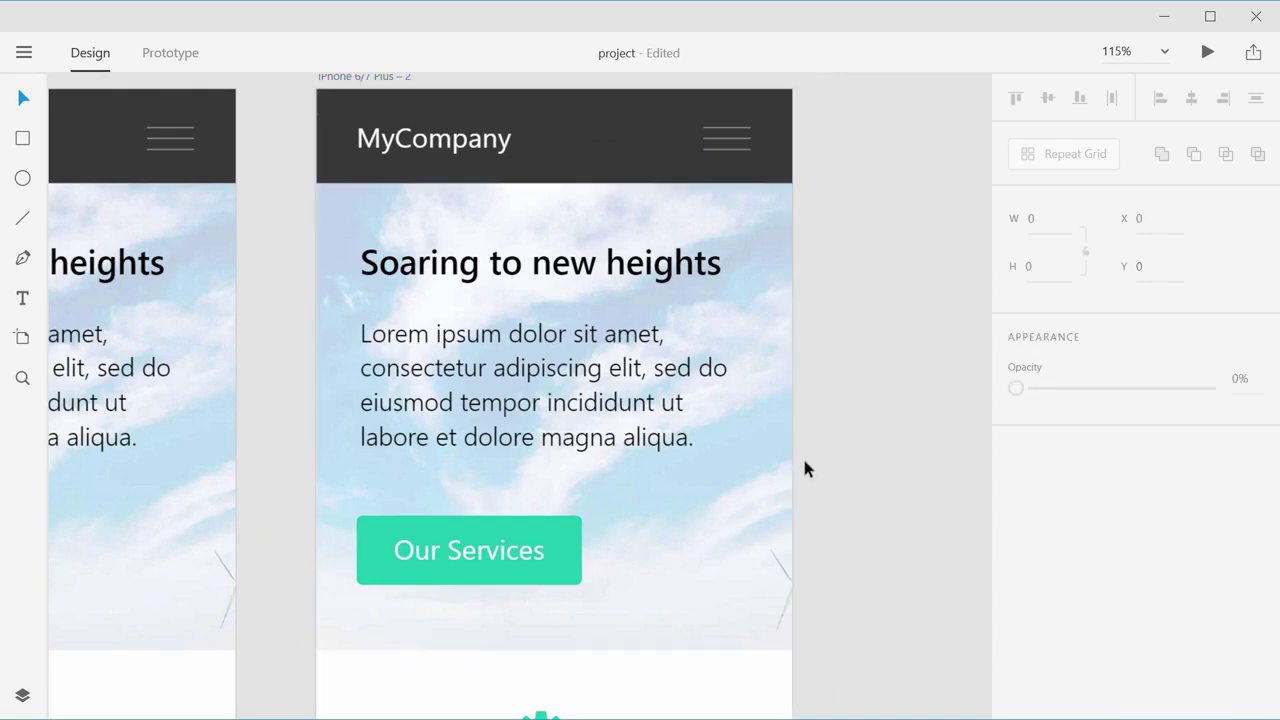
pyautogui.click(23, 140)
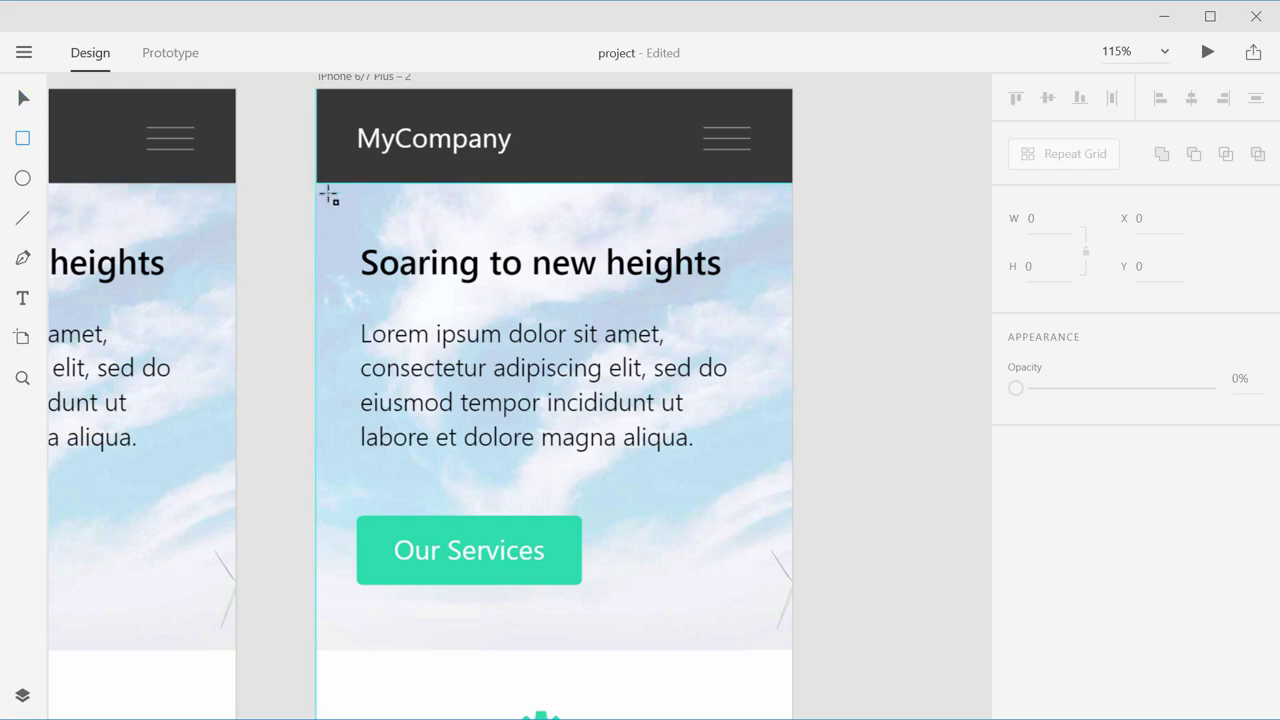
pyautogui.moveTo(317, 184); pyautogui.dragTo(791, 607)
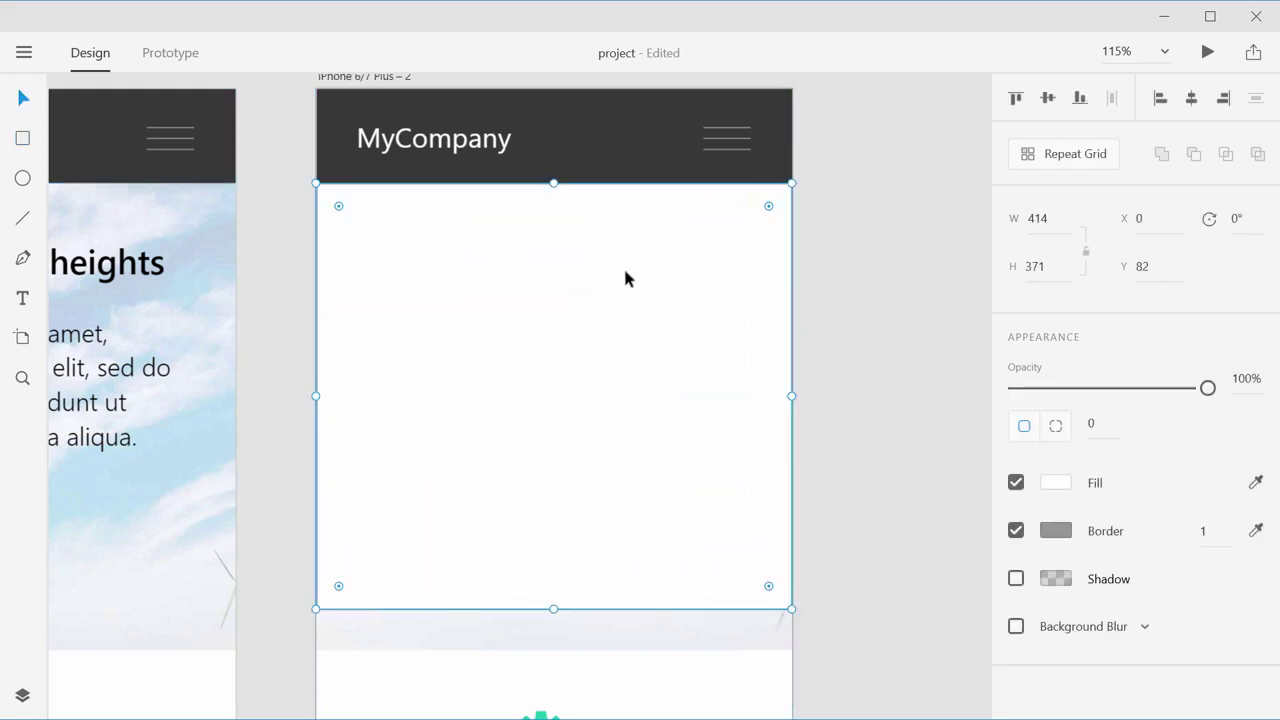
pyautogui.click(855, 268)
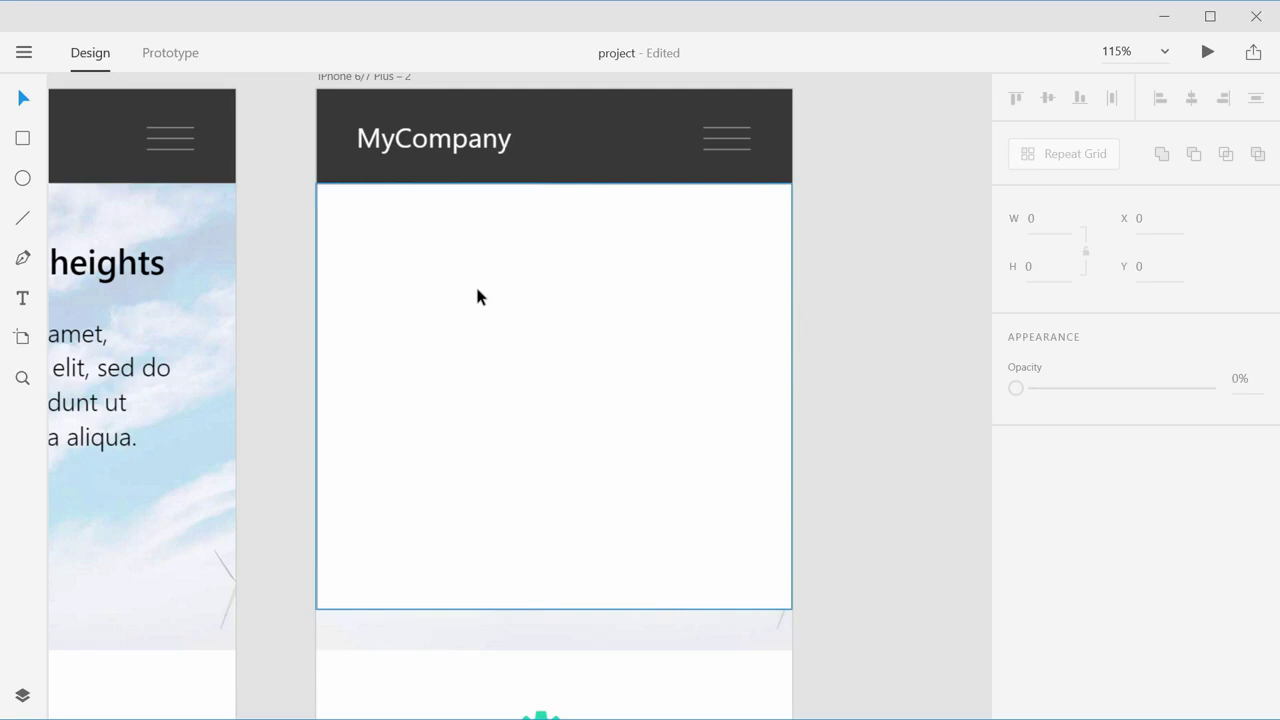
# Step: Add the text "Home" at X 35, Y 107 near the upper edge of the white rectangle
pyautogui.click(22, 298)
pyautogui.click(359, 231)
pyautogui.click(358, 233)
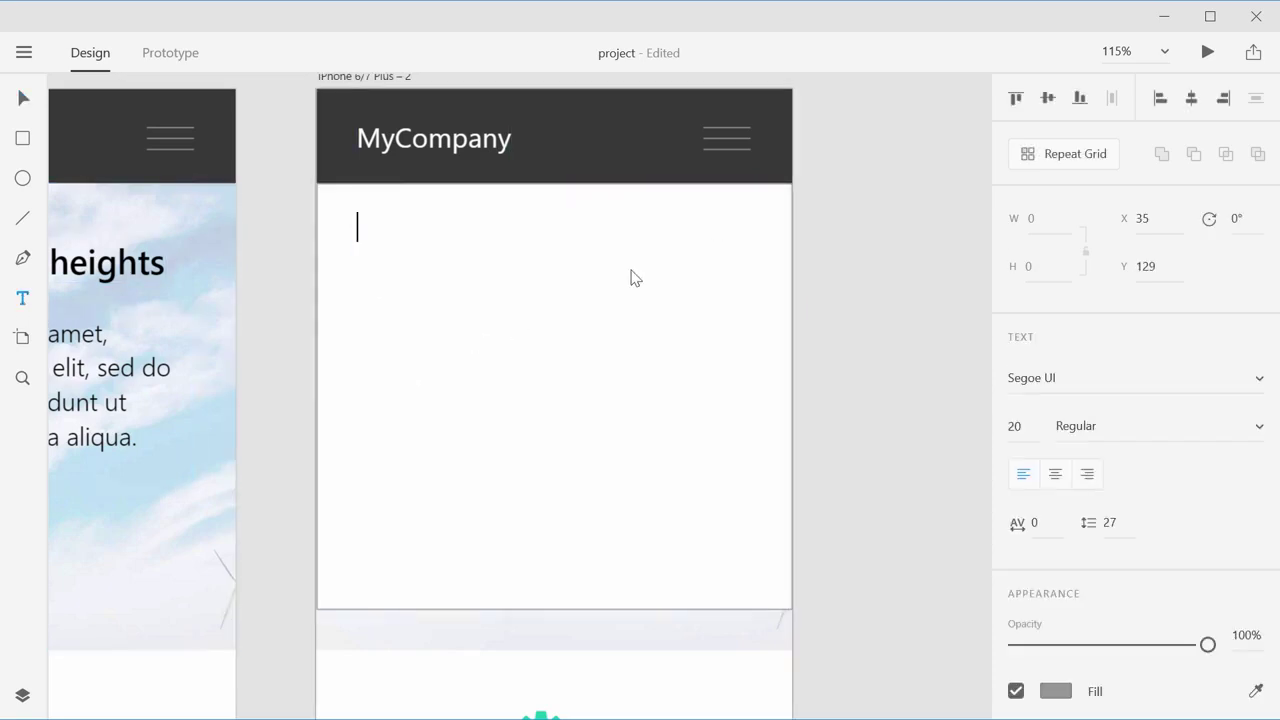
pyautogui.write('Home')
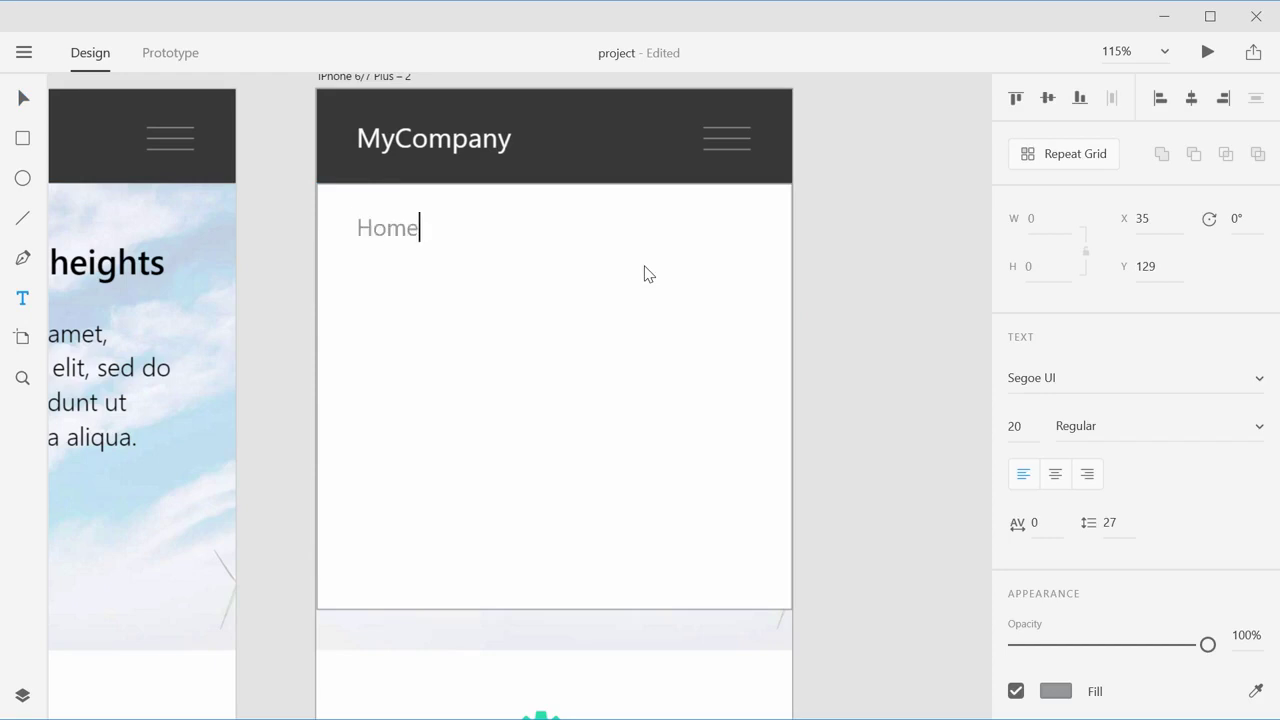
pyautogui.click(23, 97)
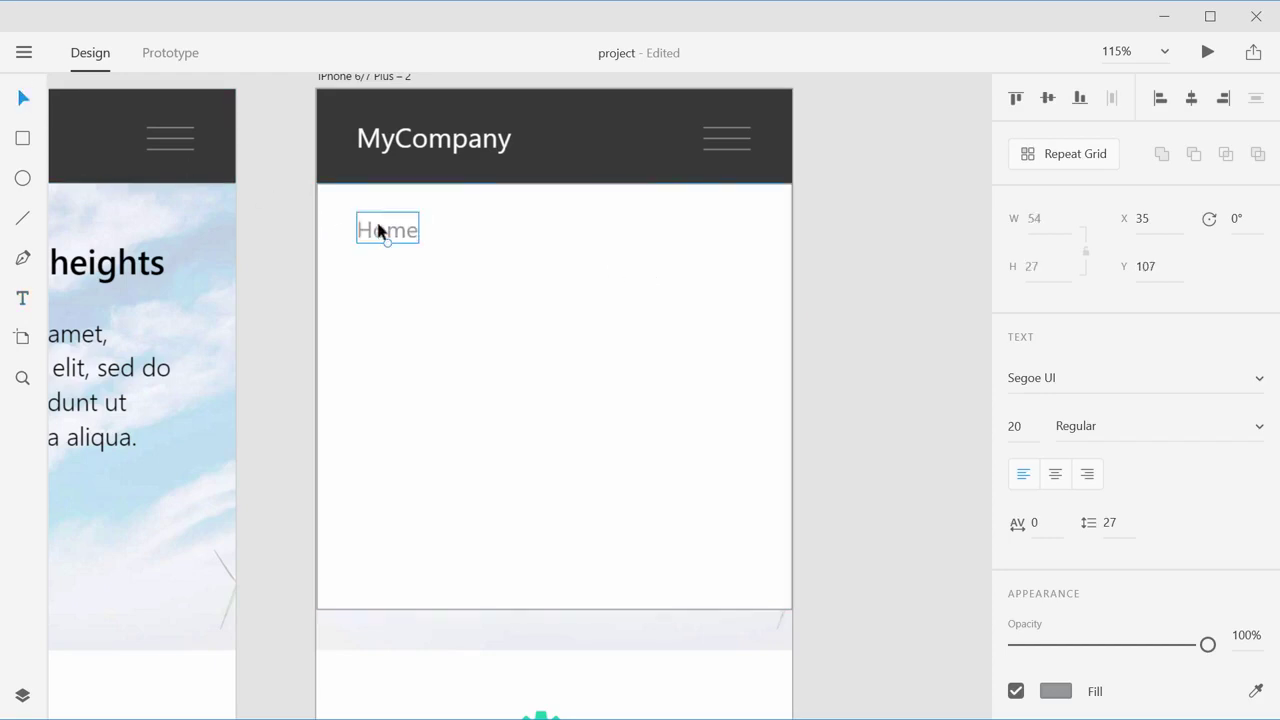
pyautogui.click(654, 291)
# Step: Duplicate the Home text to X 35, Y 165 and change the copy's wording to "About"
pyautogui.click(389, 234)
pyautogui.moveTo(393, 238); pyautogui.dragTo(398, 300)
pyautogui.doubleClick(411, 305)
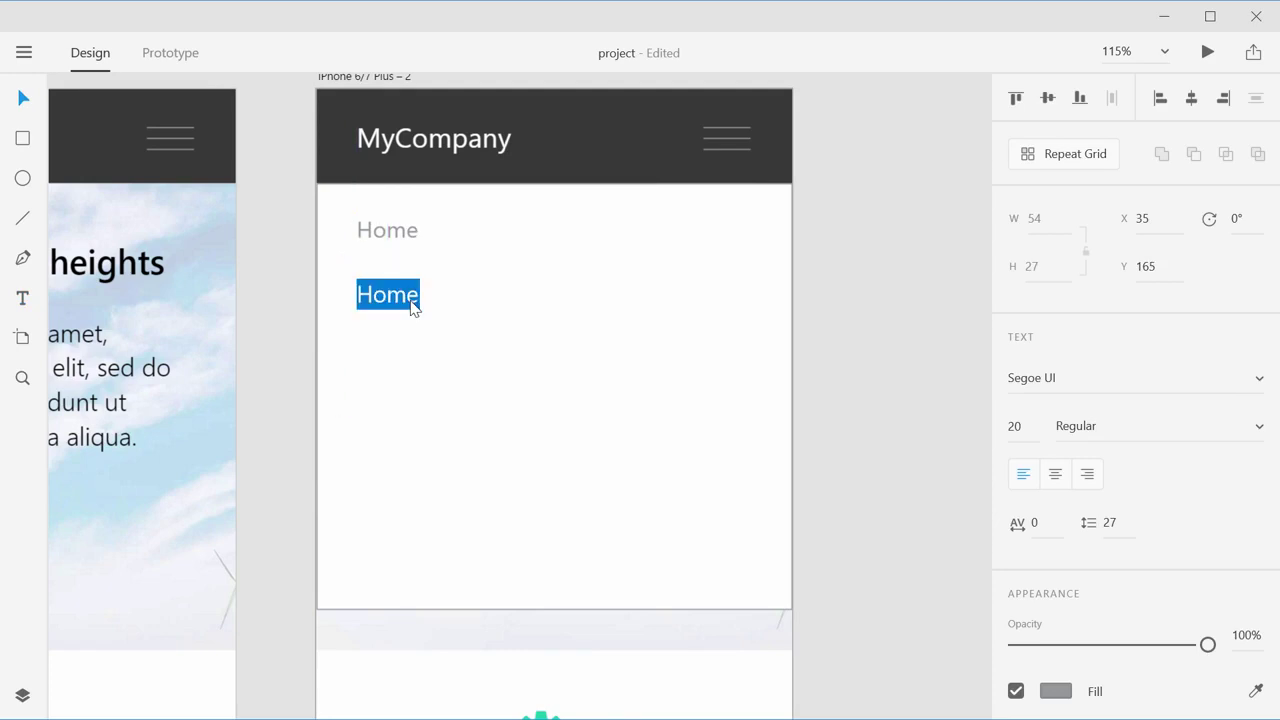
pyautogui.write('About')
pyautogui.press('Escape')
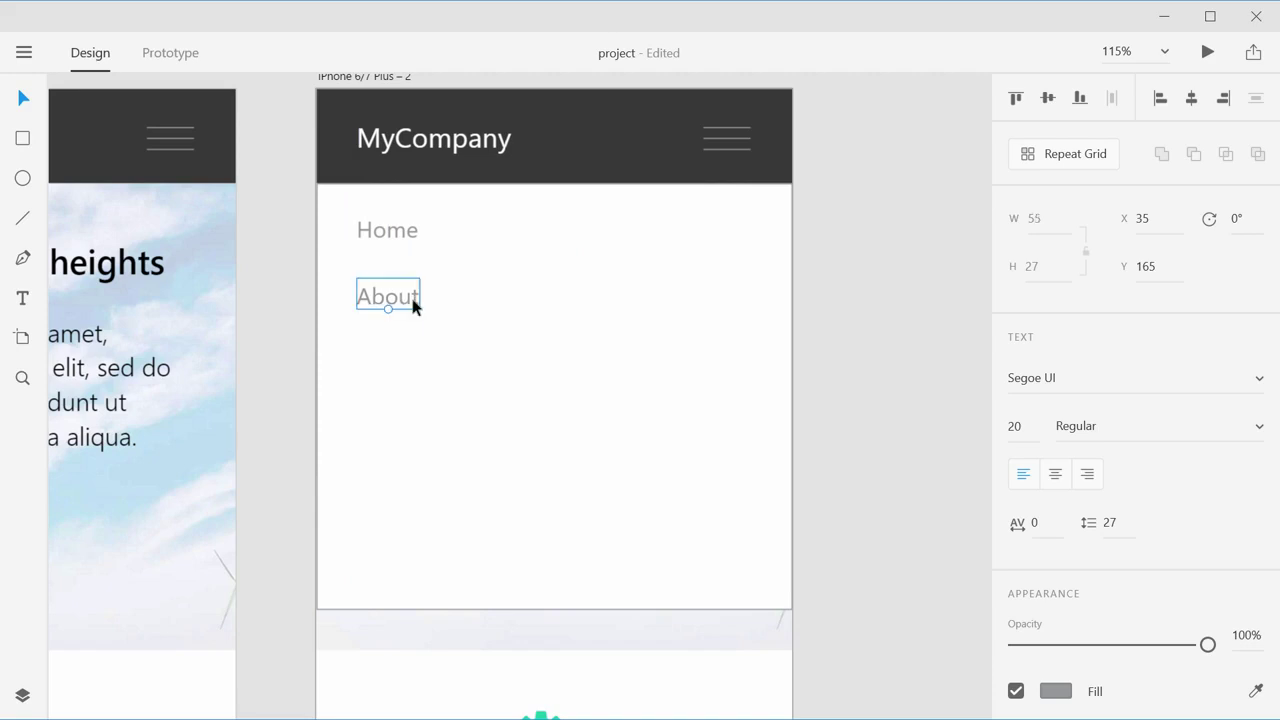
# Step: Duplicate the About text to X 35, Y 223 and change the copy's wording to "Features"
pyautogui.moveTo(400, 299); pyautogui.dragTo(410, 381)
pyautogui.moveTo(411, 391); pyautogui.dragTo(404, 374)
pyautogui.doubleClick(404, 374)
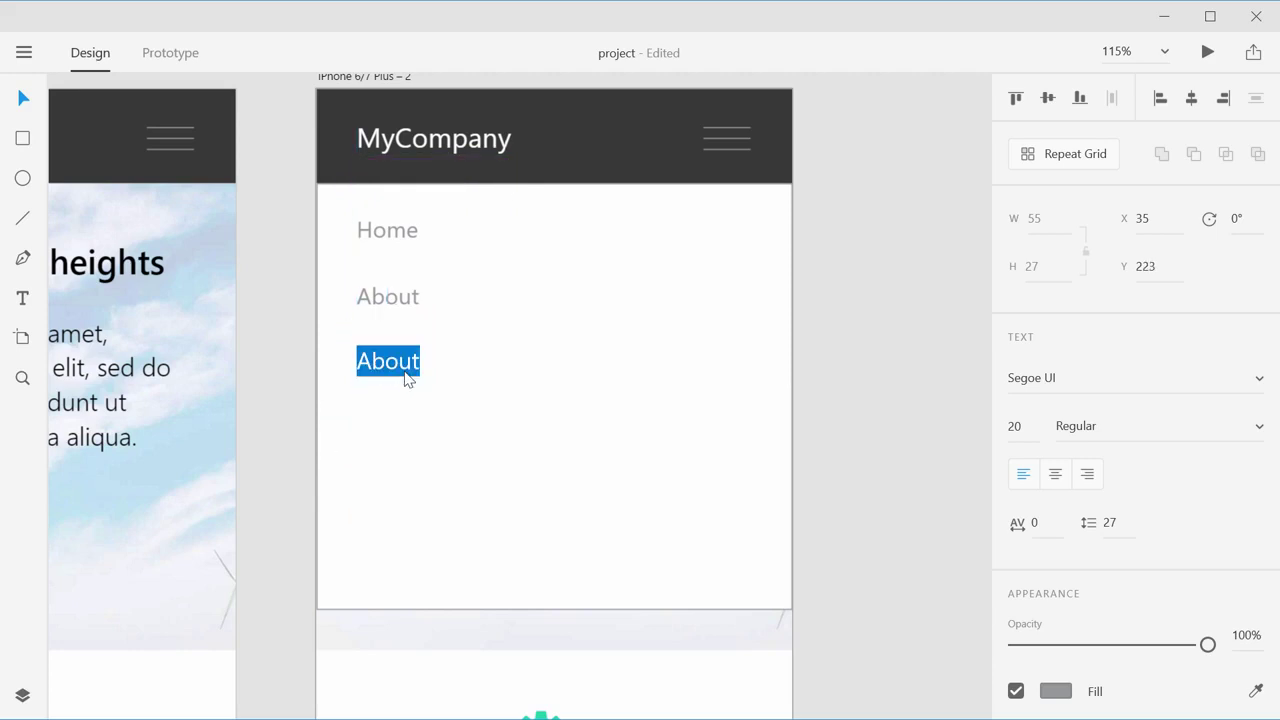
pyautogui.write('Features')
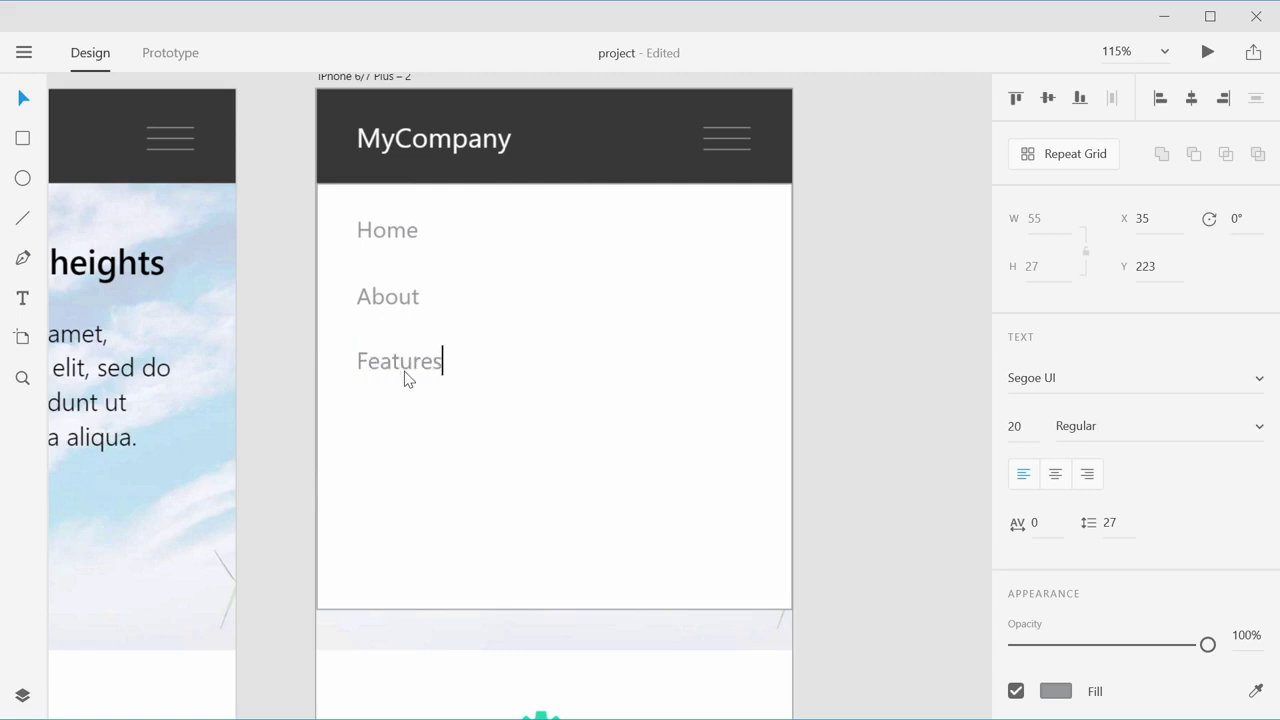
pyautogui.press('Escape')
# Step: Duplicate the Features text to X 35, Y 281 and change the copy's wording to "FAQ"
pyautogui.moveTo(418, 375); pyautogui.dragTo(418, 437)
pyautogui.doubleClick(416, 437)
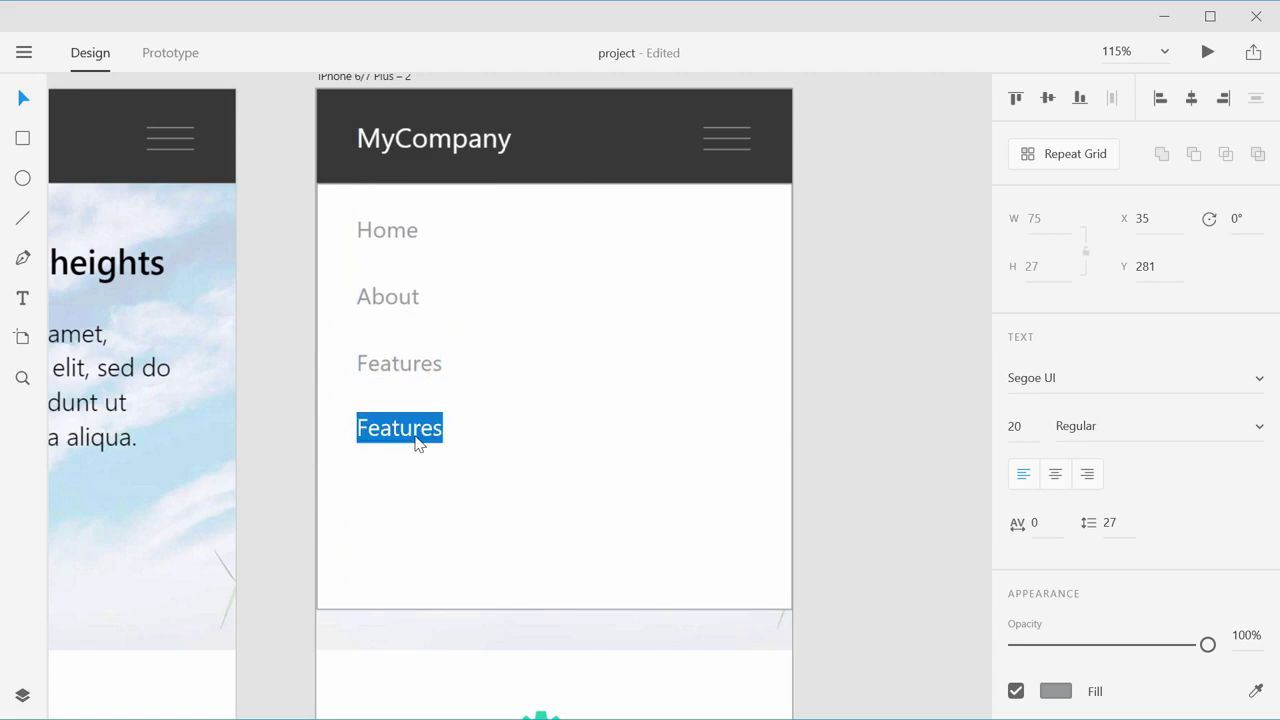
pyautogui.write('FAQ')
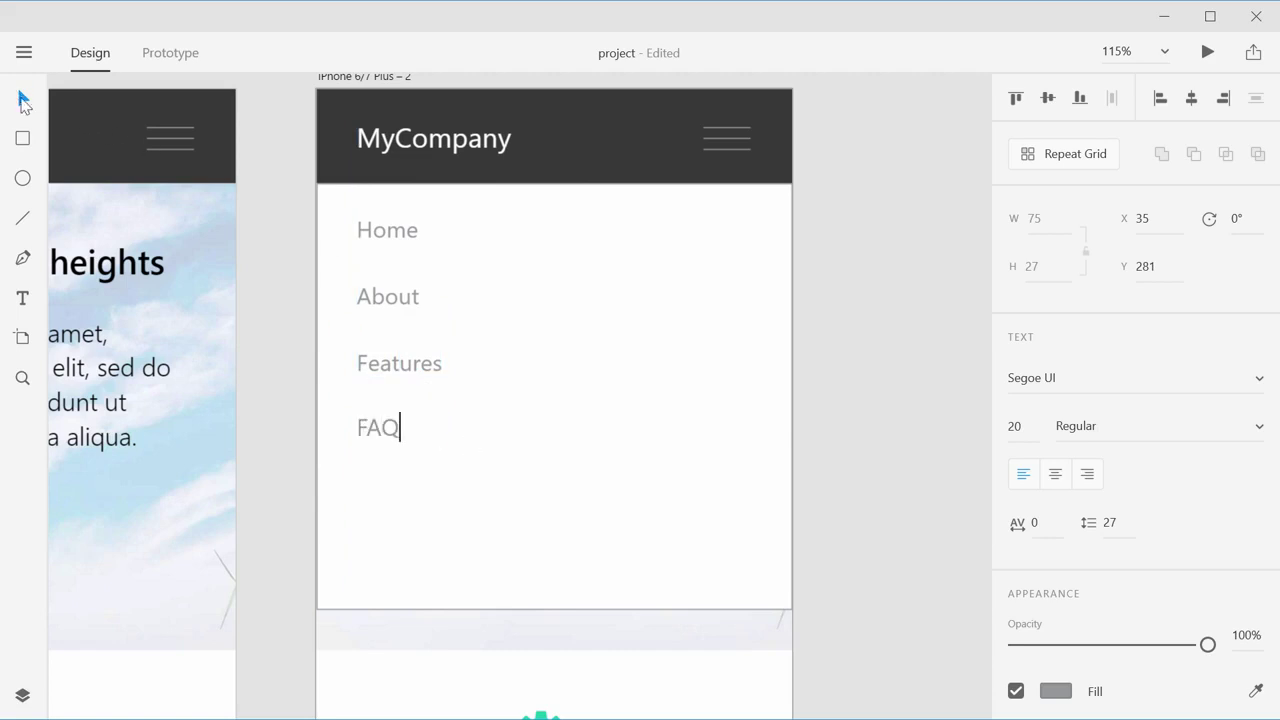
pyautogui.press('Escape')
pyautogui.click(845, 318)
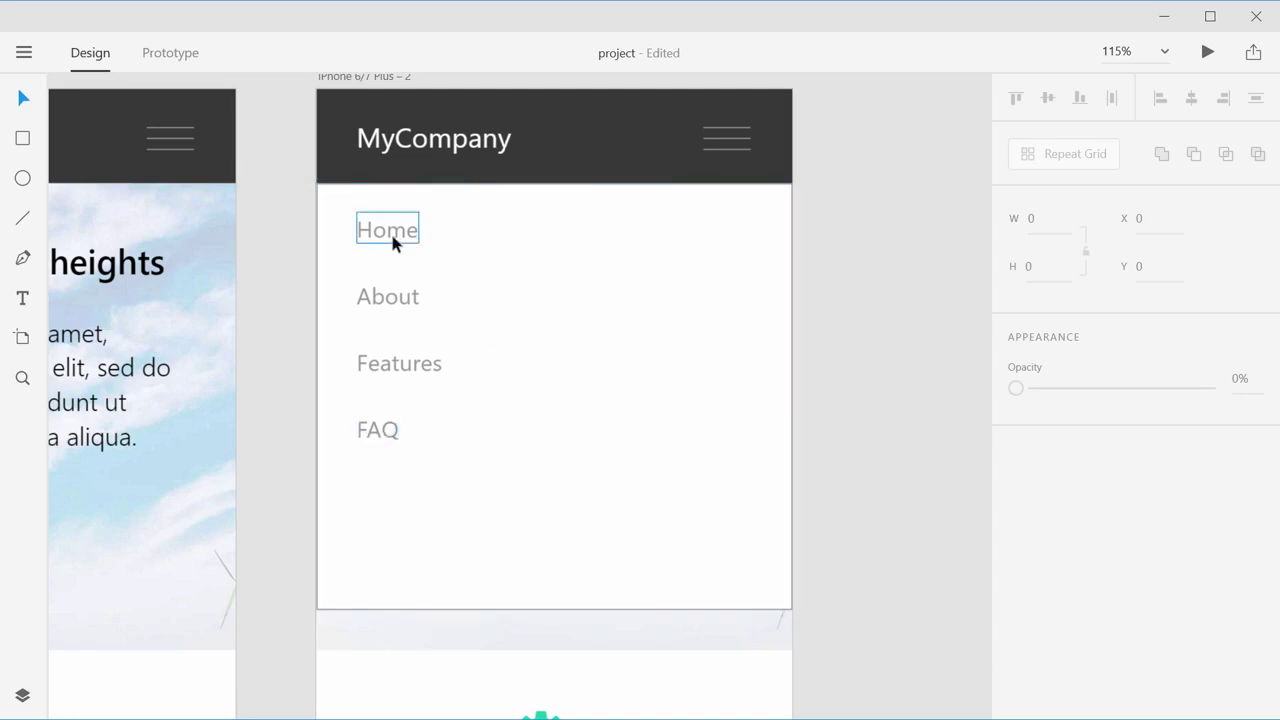
# Step: Delete the FAQ, Features and About texts from the white menu rectangle, keeping only Home
pyautogui.click(378, 428)
pyautogui.press('Delete')
pyautogui.click(389, 363)
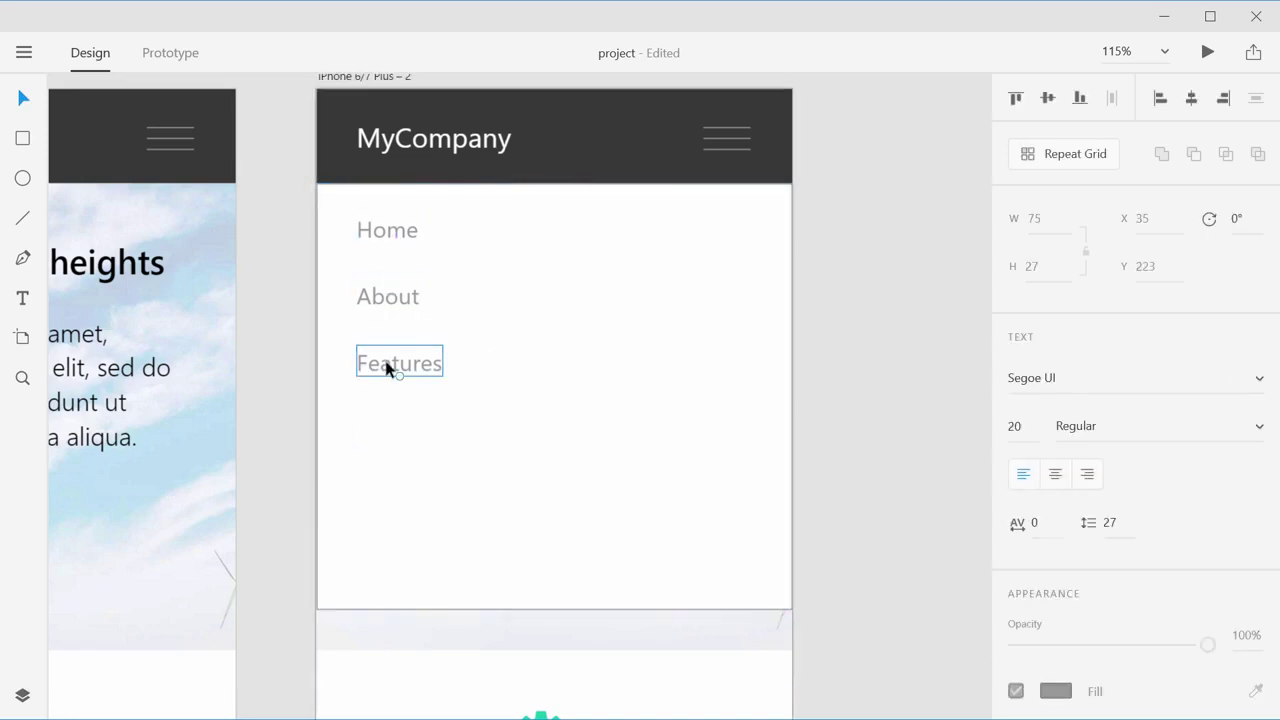
pyautogui.press('Delete')
pyautogui.click(389, 297)
pyautogui.press('Delete')
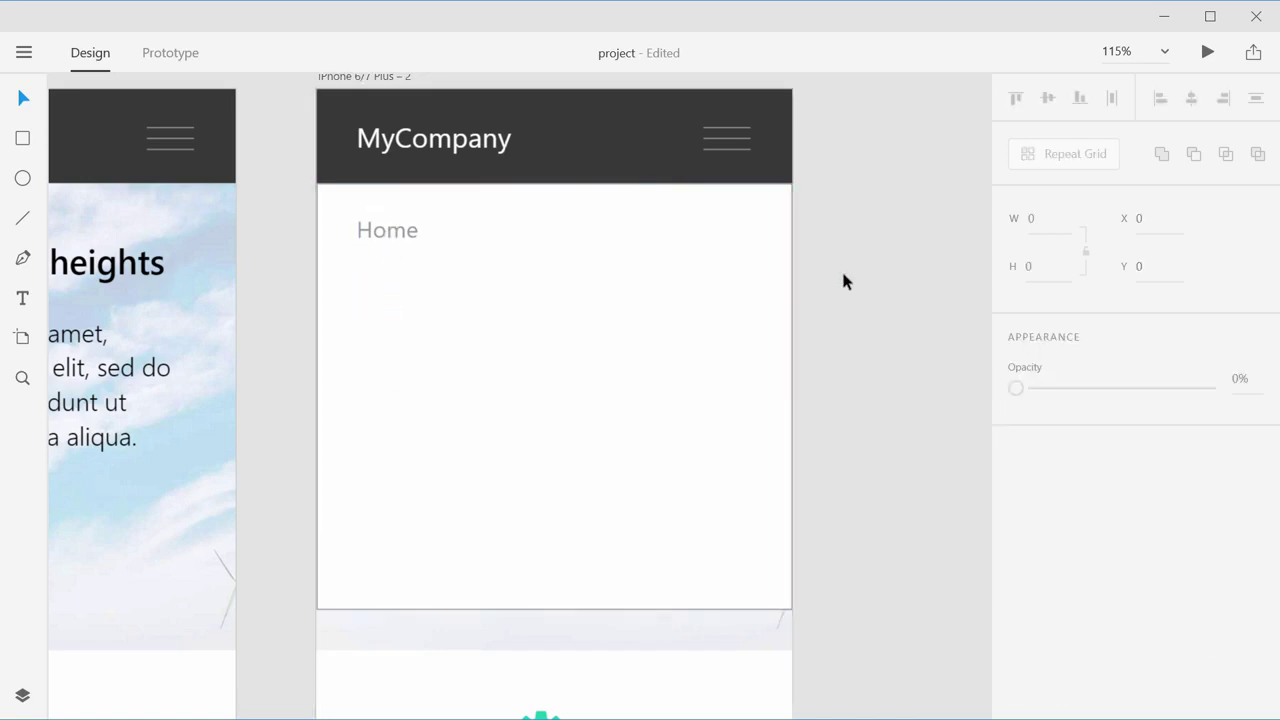
# Step: Draw a horizontal divider line about 414 wide across the menu below the Home text, at about Y 157.5
pyautogui.click(22, 220)
pyautogui.moveTo(320, 271); pyautogui.dragTo(791, 270)
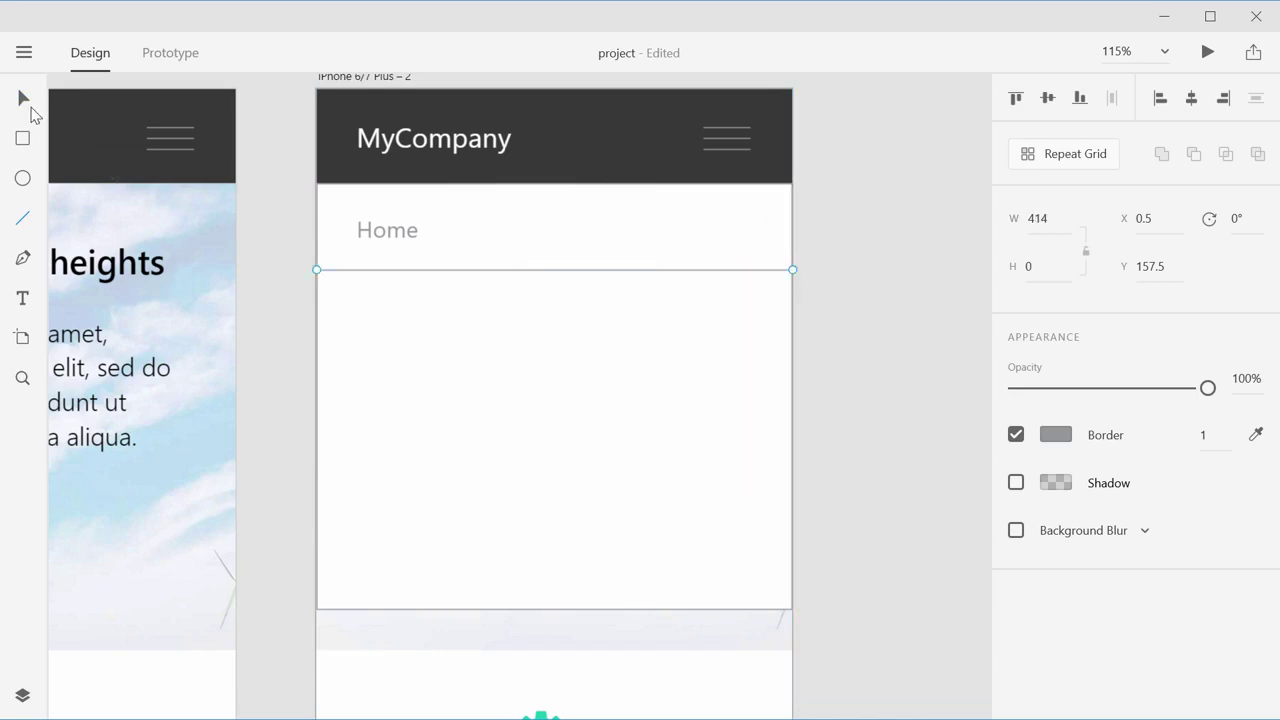
pyautogui.click(23, 98)
pyautogui.click(864, 214)
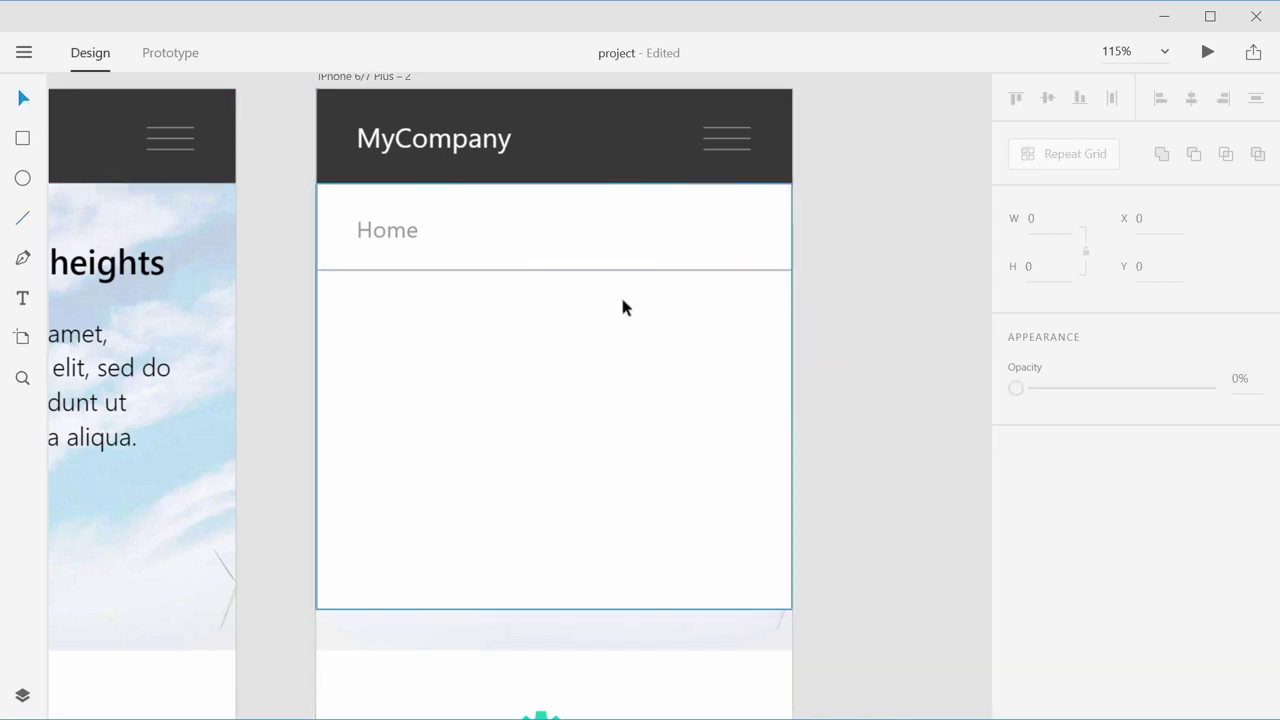
# Step: Move the Home text up to Y 104 and the divider line up to Y 151.5
pyautogui.moveTo(400, 249); pyautogui.dragTo(434, 270)
pyautogui.click(407, 267)
pyautogui.press('Up')
pyautogui.press('Up')
pyautogui.press('Up')
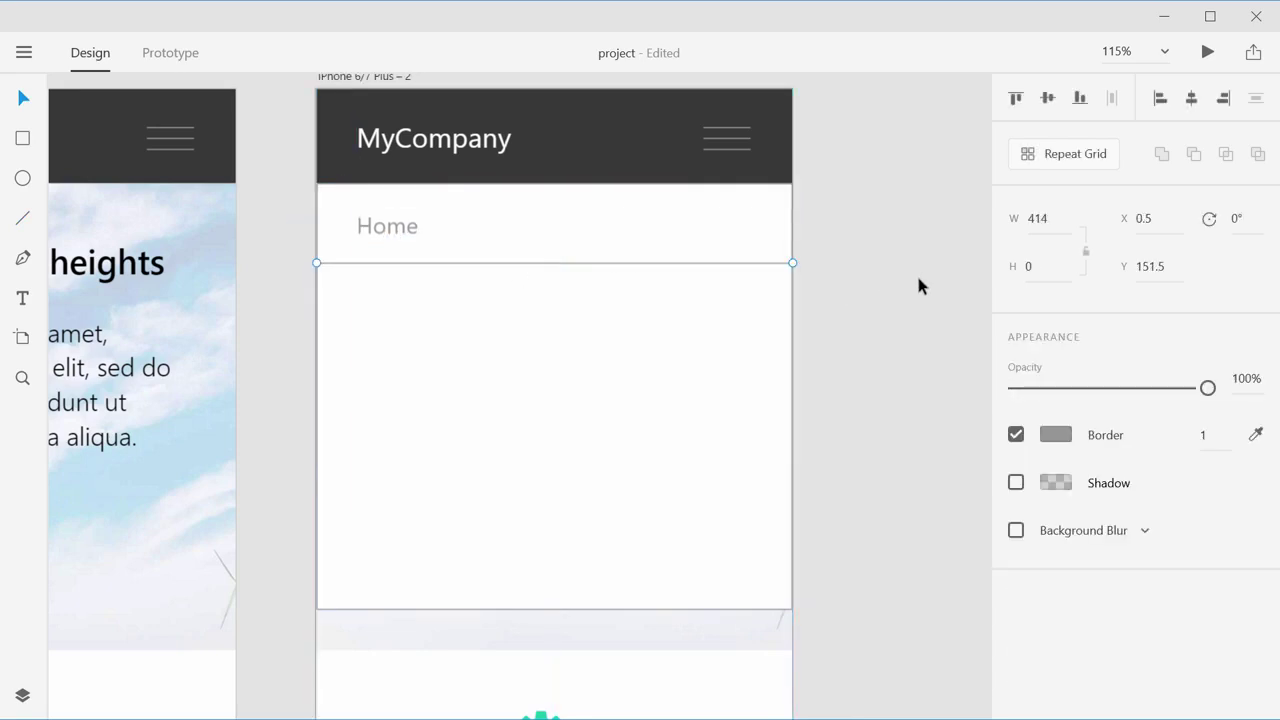
pyautogui.click(890, 295)
# Step: Set the divider line's border color to light grey #D4D4D4
pyautogui.click(590, 263)
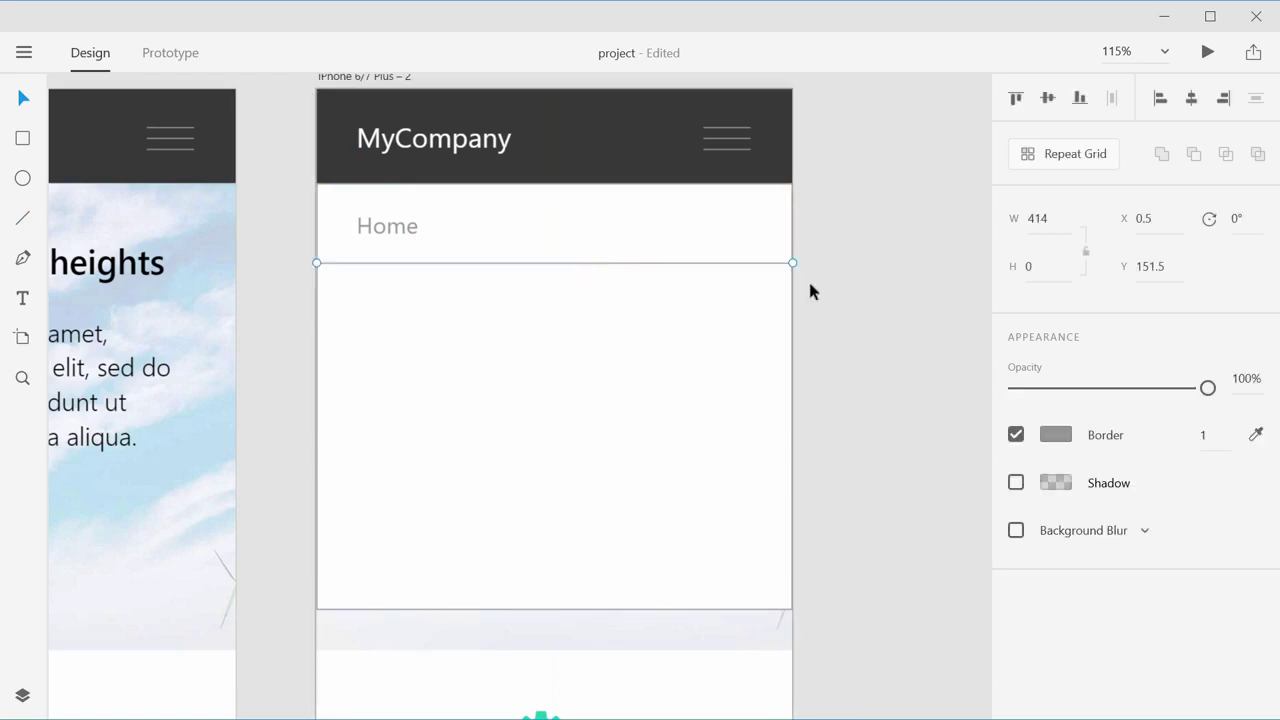
pyautogui.click(1056, 434)
pyautogui.moveTo(806, 346); pyautogui.dragTo(735, 312)
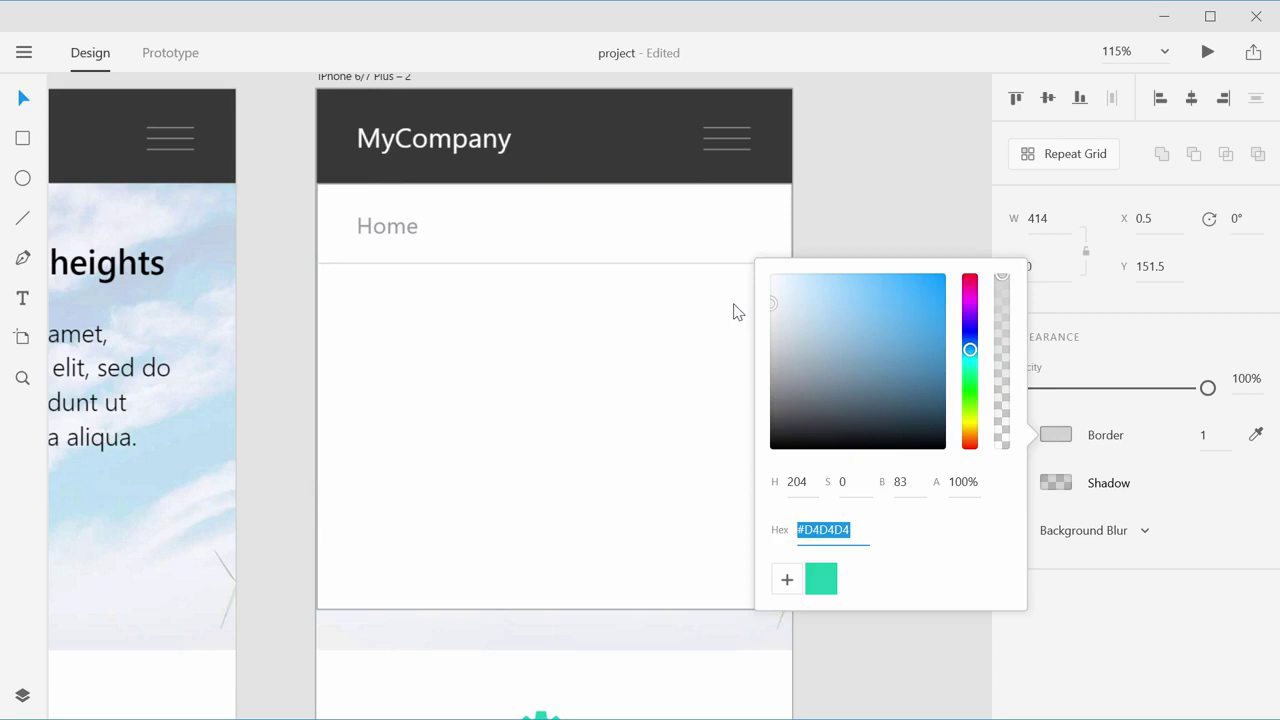
pyautogui.press('Return')
pyautogui.click(897, 198)
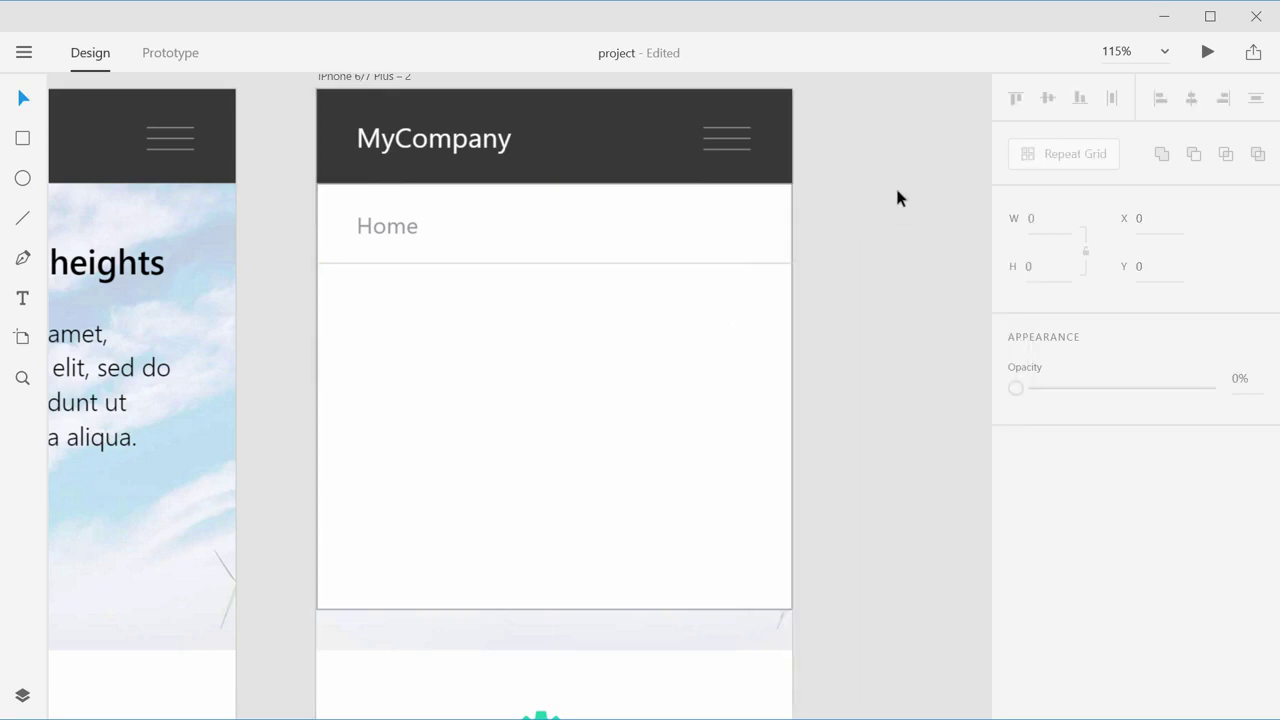
# Step: Make a repeat grid from the Home text and divider line, extended downward to four rows
pyautogui.click(403, 229)
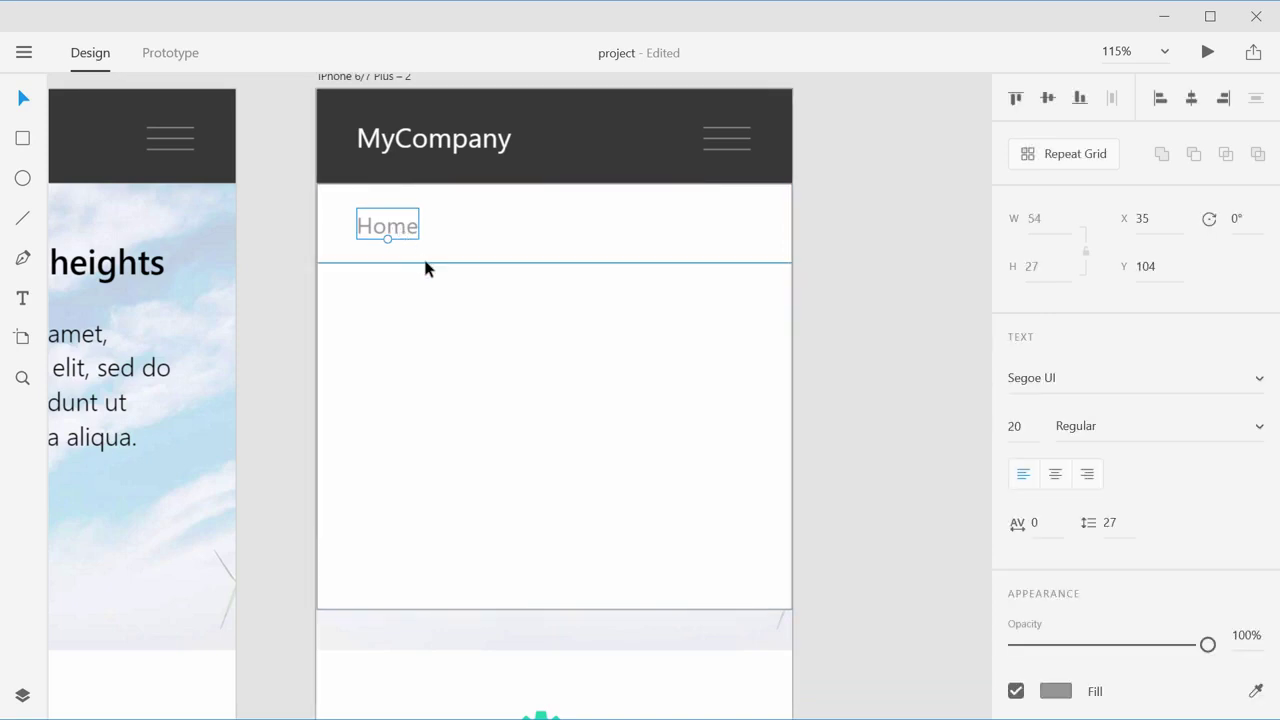
pyautogui.keyDown('shift'); pyautogui.click(423, 263); pyautogui.keyUp('shift')
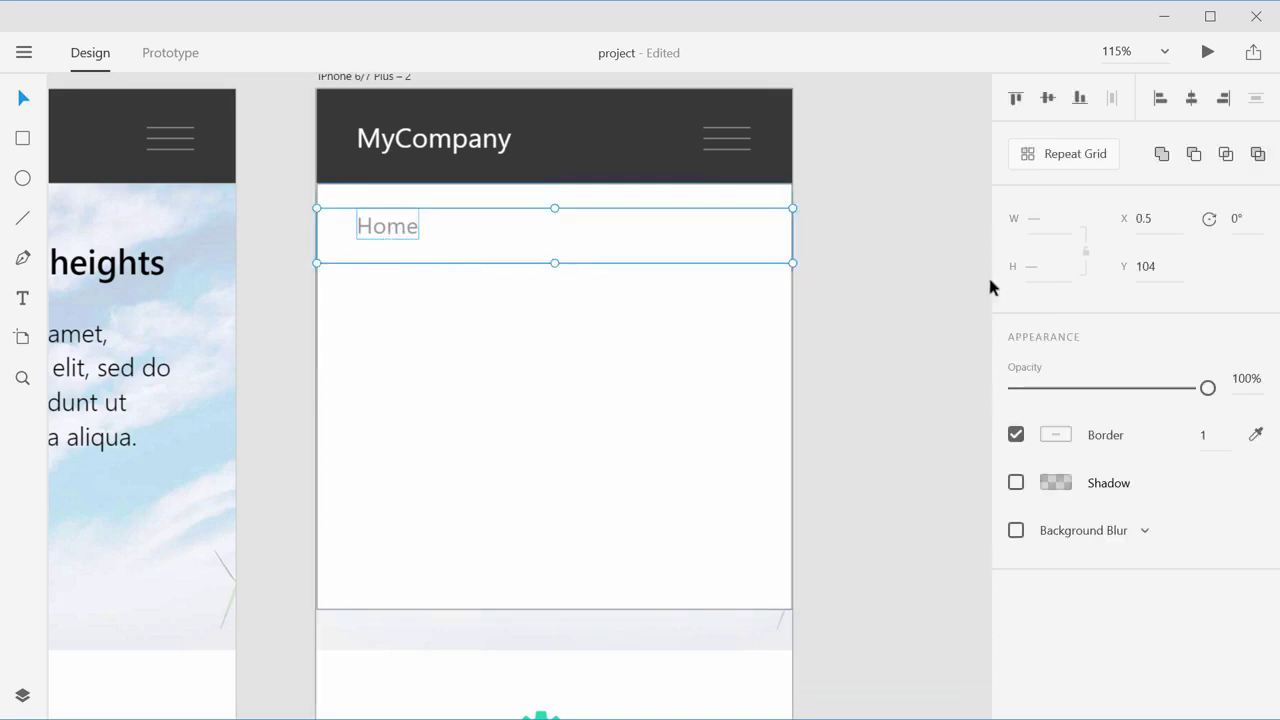
pyautogui.click(1072, 155)
pyautogui.moveTo(555, 264); pyautogui.dragTo(587, 504)
pyautogui.click(864, 413)
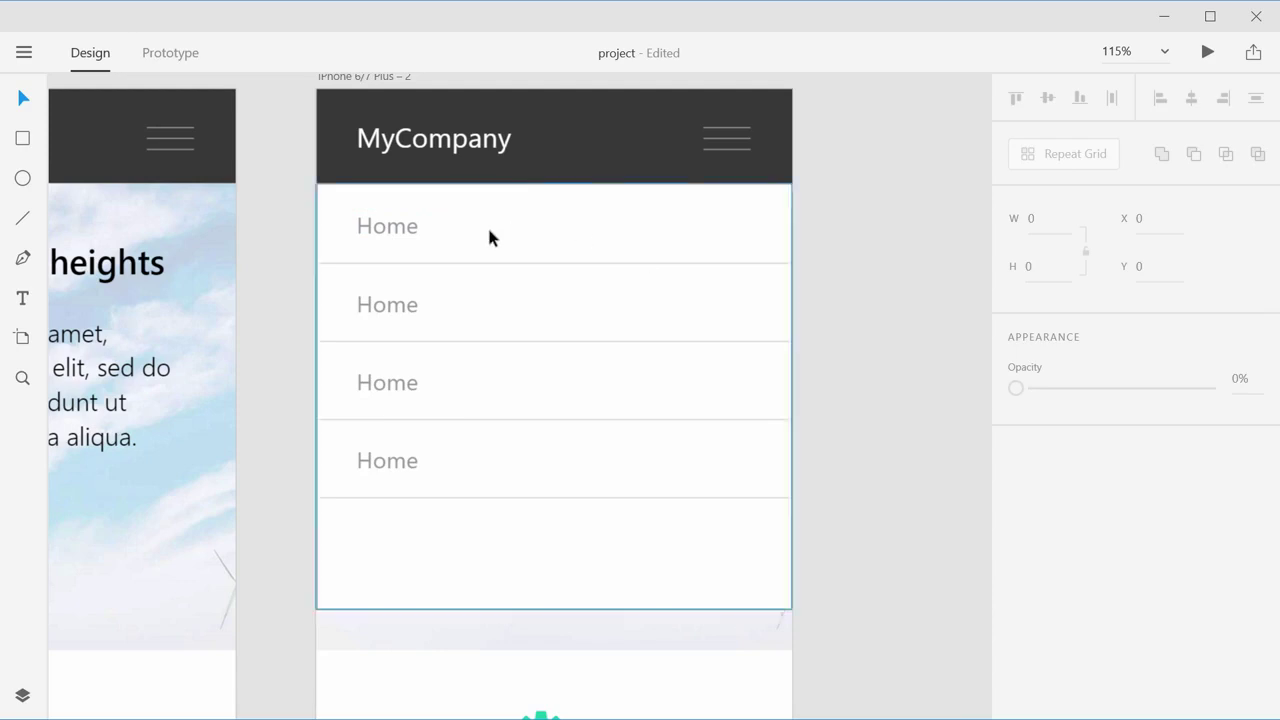
# Step: Ungroup the repeat grid and change the second row's text to "About"
pyautogui.click(387, 304)
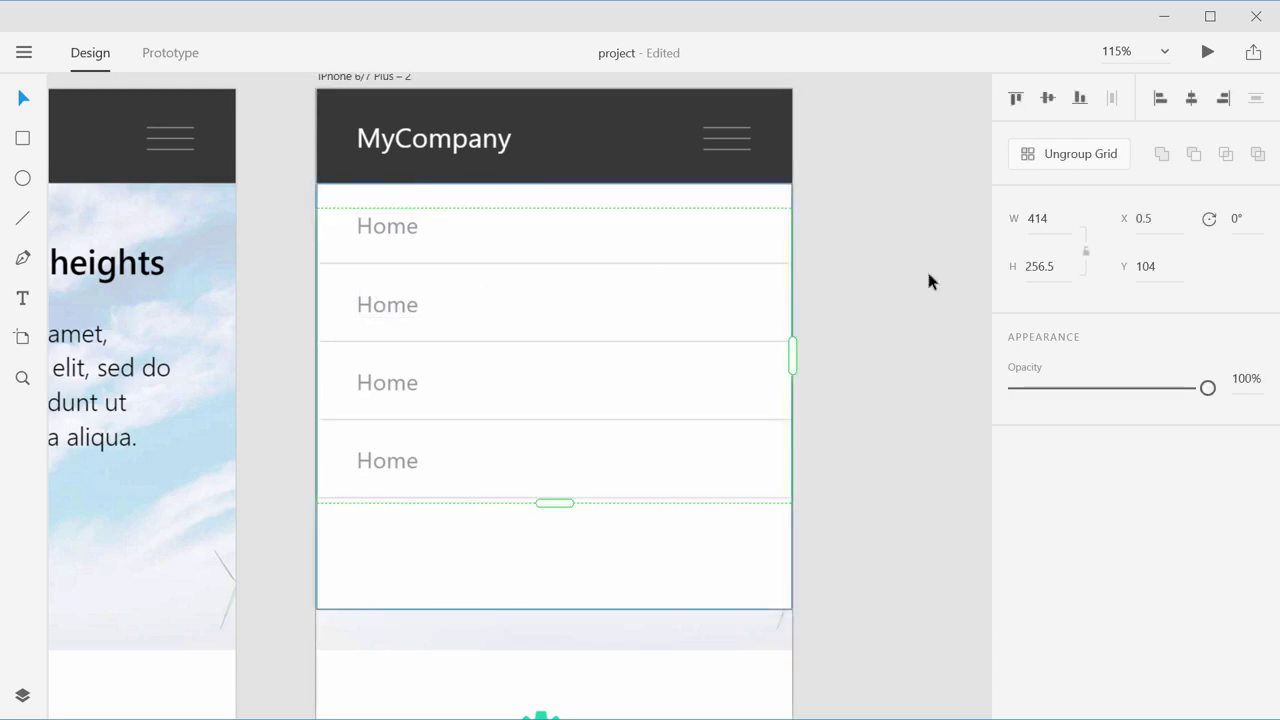
pyautogui.click(1065, 157)
pyautogui.click(925, 311)
pyautogui.doubleClick(394, 305)
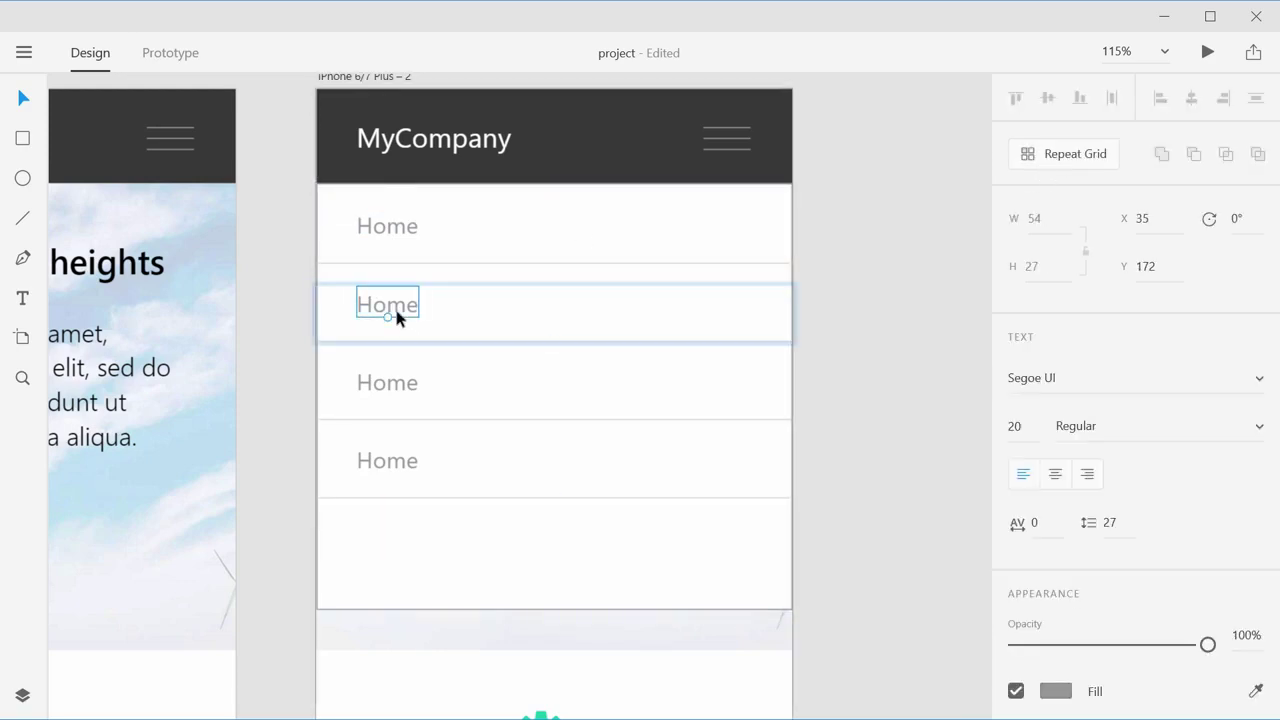
pyautogui.doubleClick(400, 312)
pyautogui.doubleClick(402, 313)
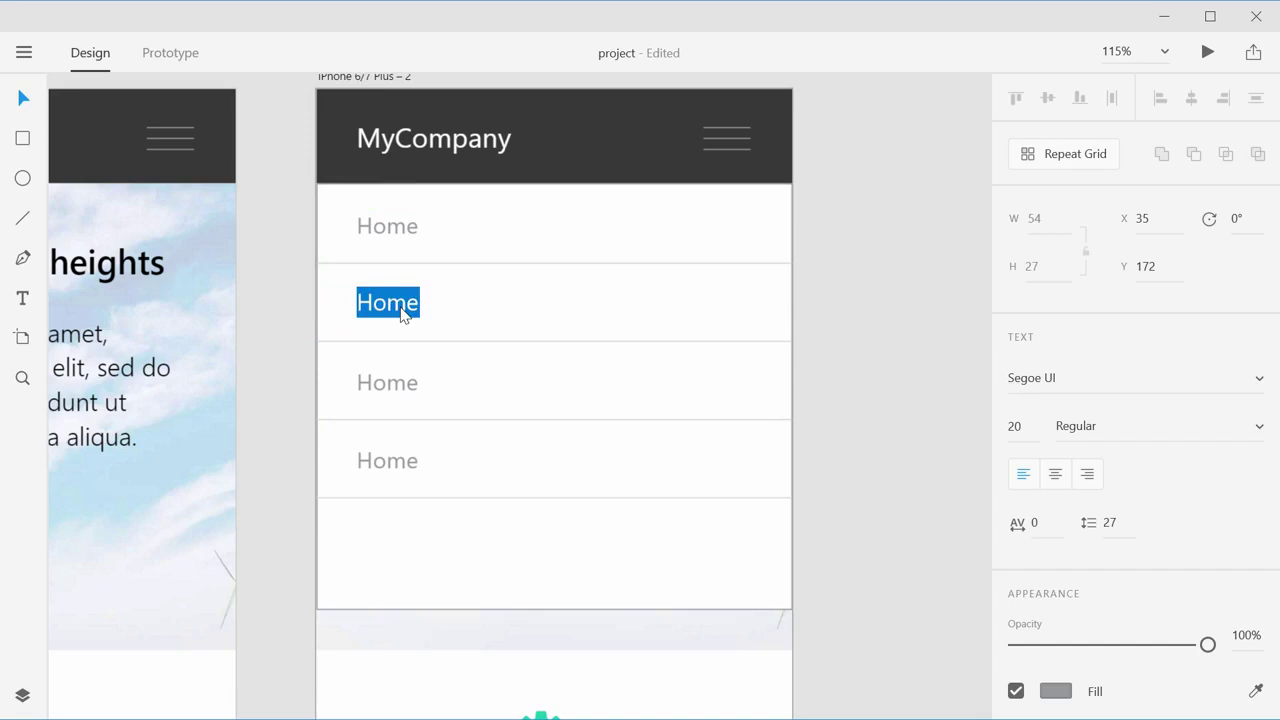
pyautogui.write('About')
pyautogui.press('Escape')
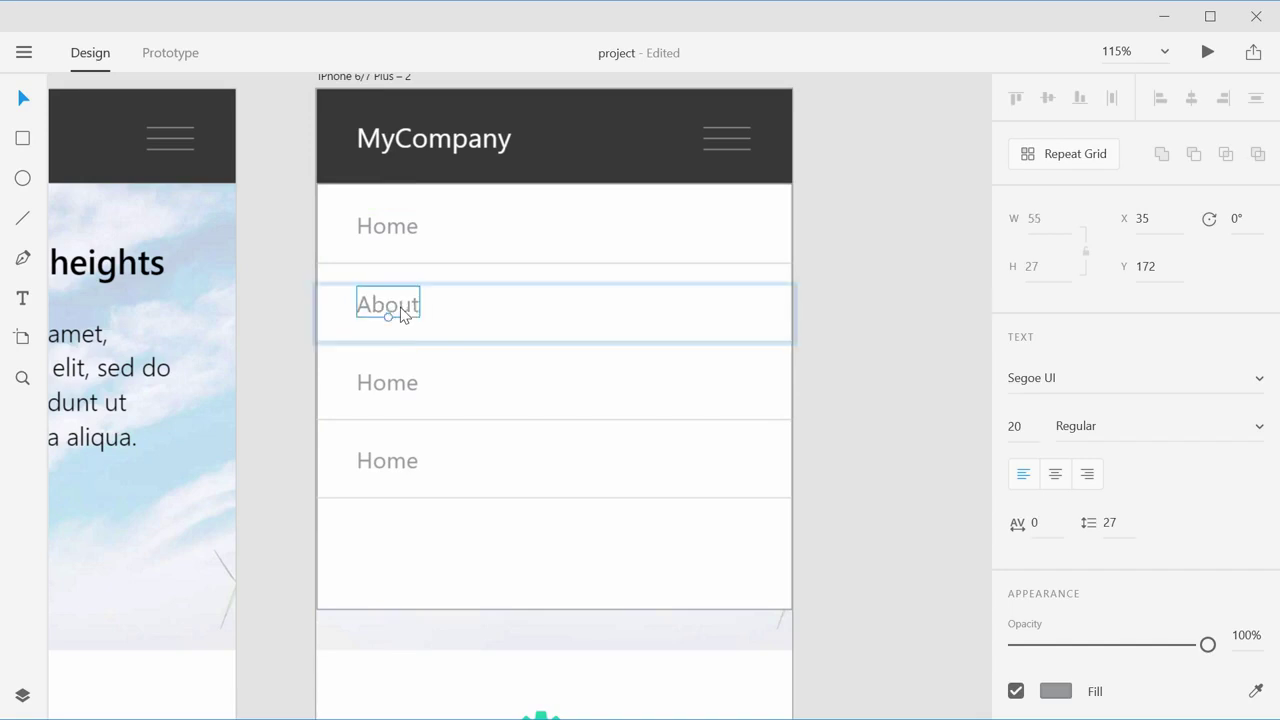
# Step: Change the third row's text to "Features" and the fourth row's text to "FAQ"
pyautogui.click(394, 388)
pyautogui.doubleClick(396, 390)
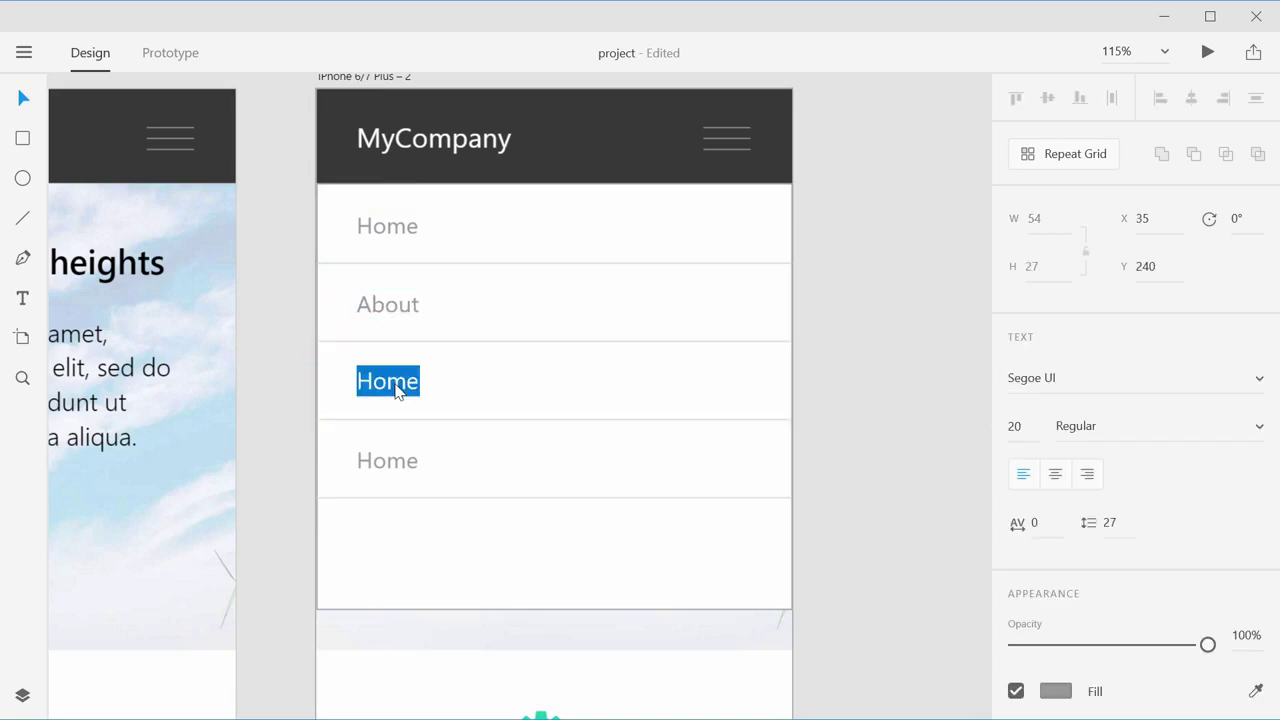
pyautogui.write('Features')
pyautogui.press('Escape')
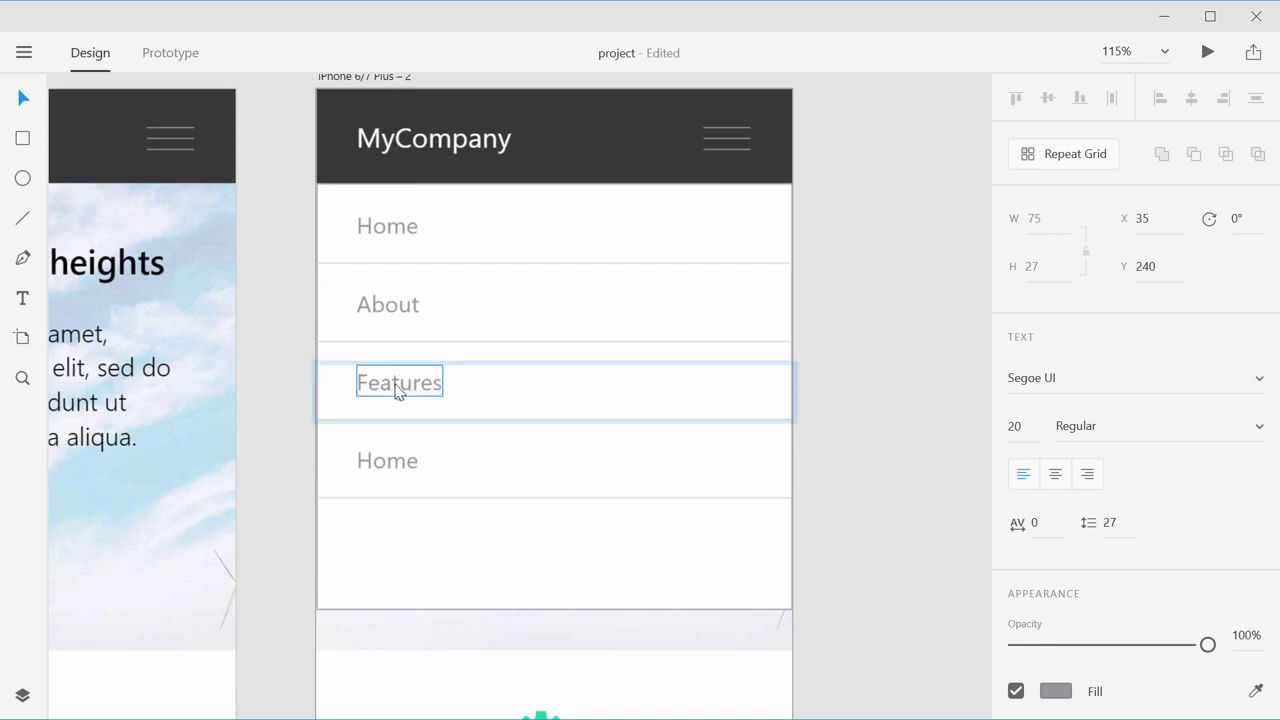
pyautogui.click(375, 464)
pyautogui.doubleClick(377, 466)
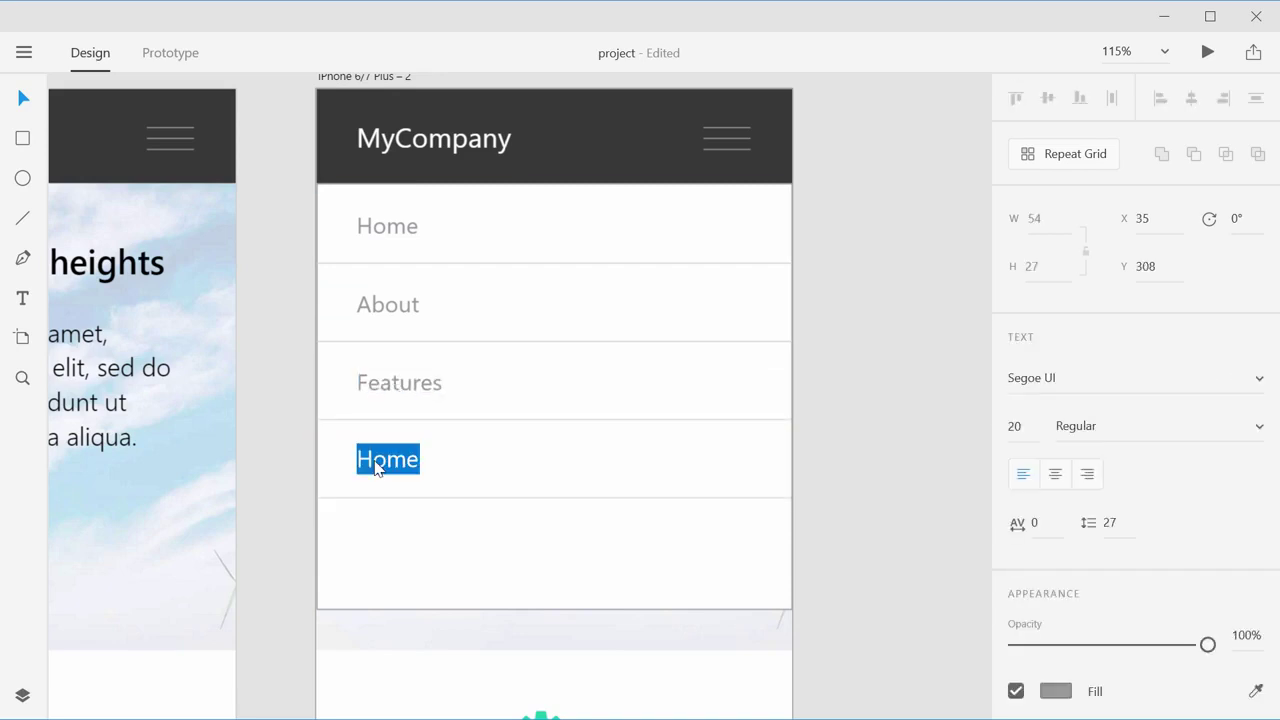
pyautogui.write('FAQ')
pyautogui.press('Escape')
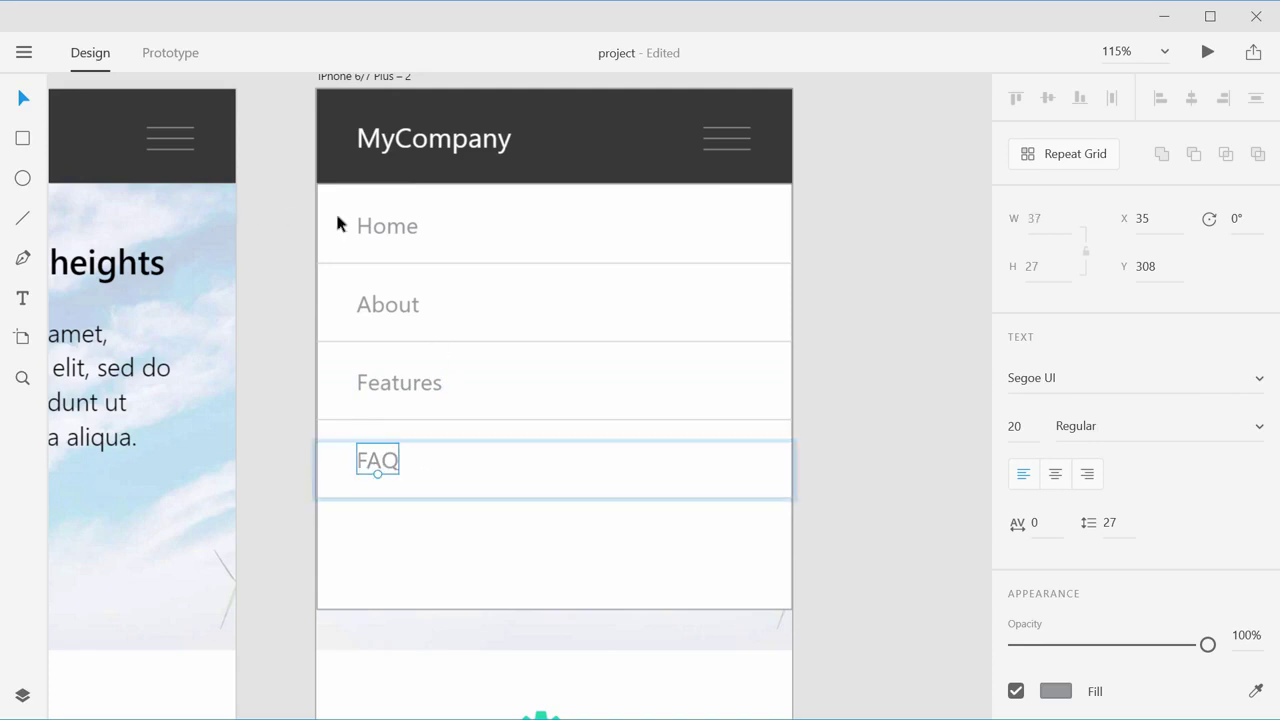
pyautogui.click(900, 458)
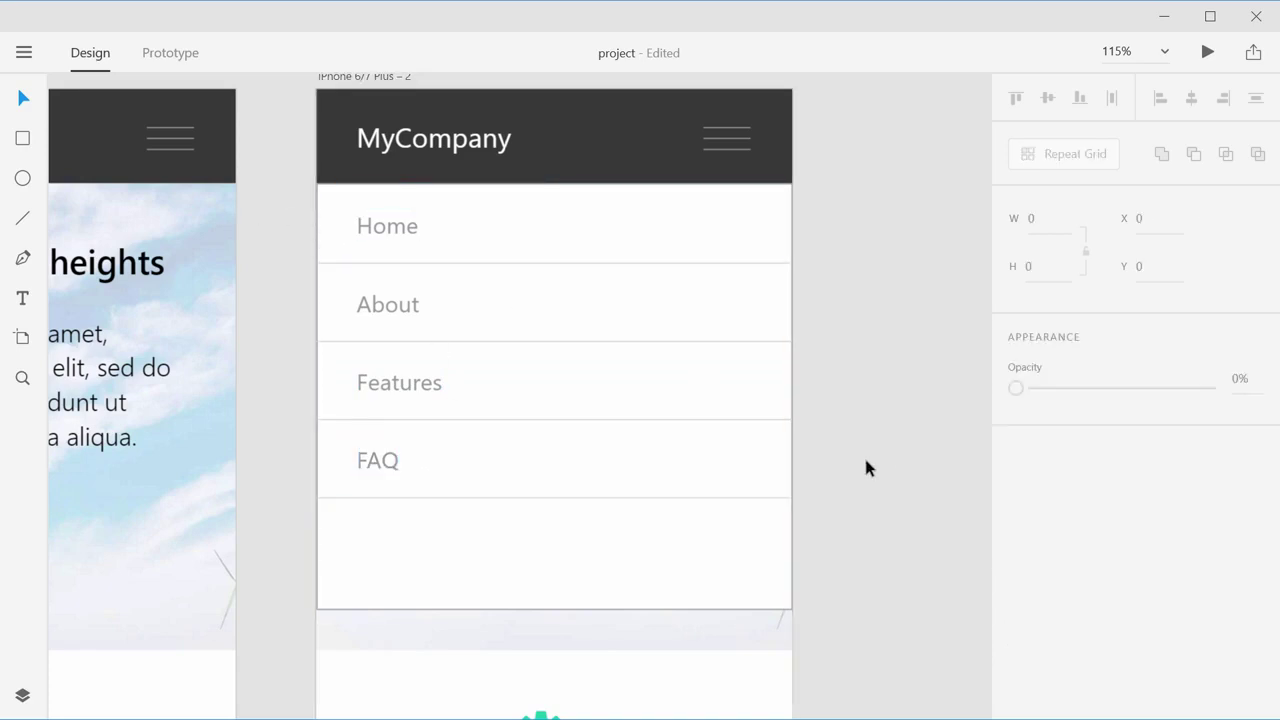
# Step: Copy the JOIN NOW button from the desktop header into the mobile menu below FAQ, at X 35, Y 381
pyautogui.scroll(-5, 483, 437)
pyautogui.hscroll(-5, 483, 437)
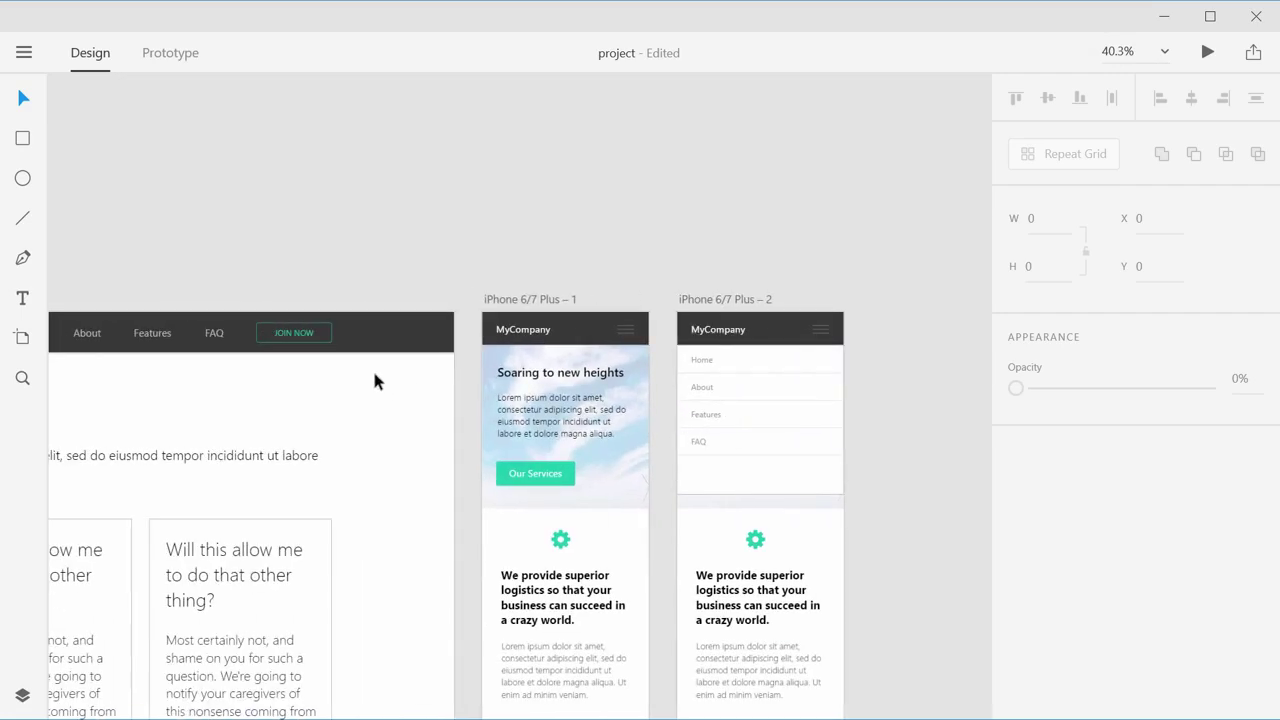
pyautogui.click(306, 326)
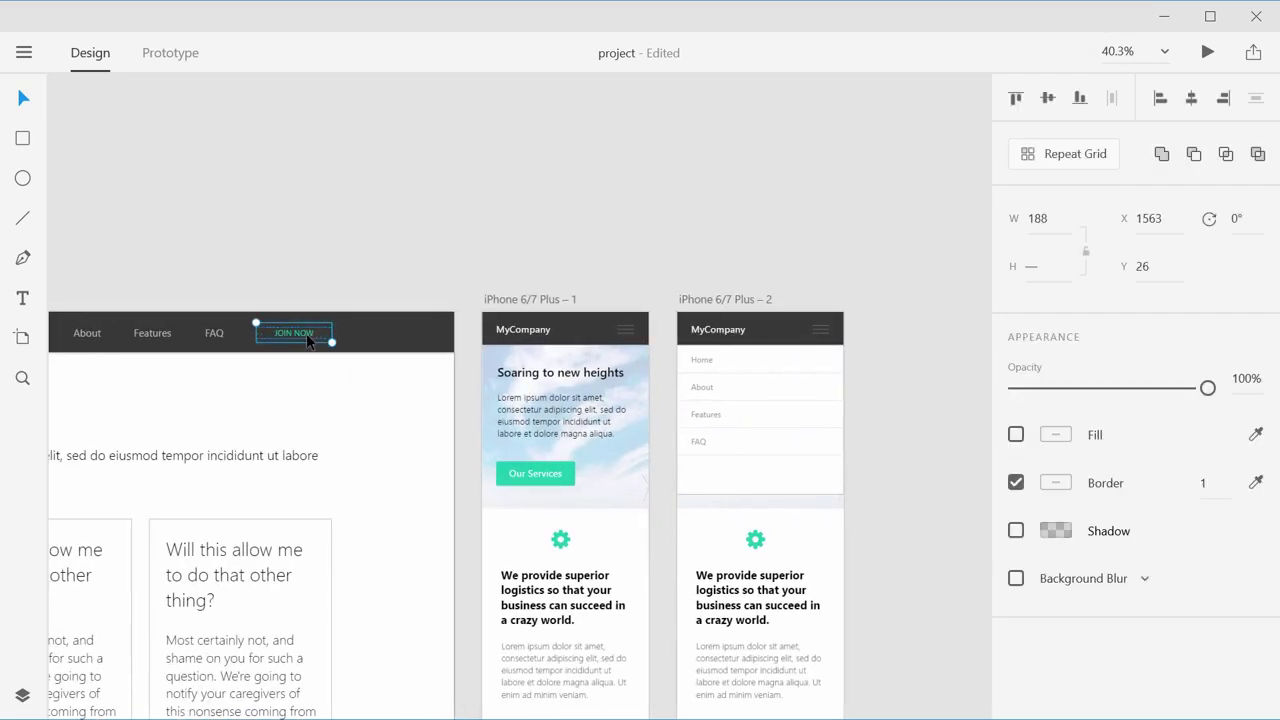
pyautogui.moveTo(300, 341); pyautogui.dragTo(740, 480)
pyautogui.scroll(3, 745, 482)
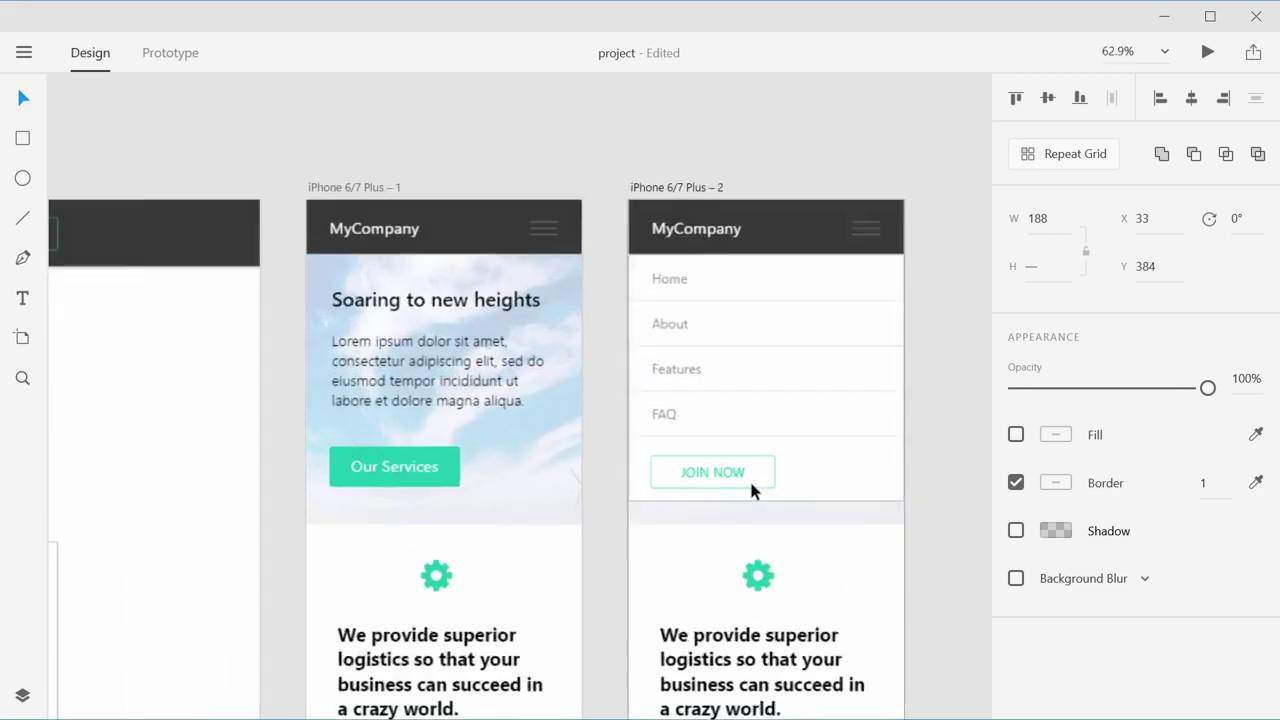
pyautogui.scroll(5, 749, 478)
pyautogui.moveTo(657, 457); pyautogui.dragTo(658, 453)
pyautogui.scroll(-5, 759, 436)
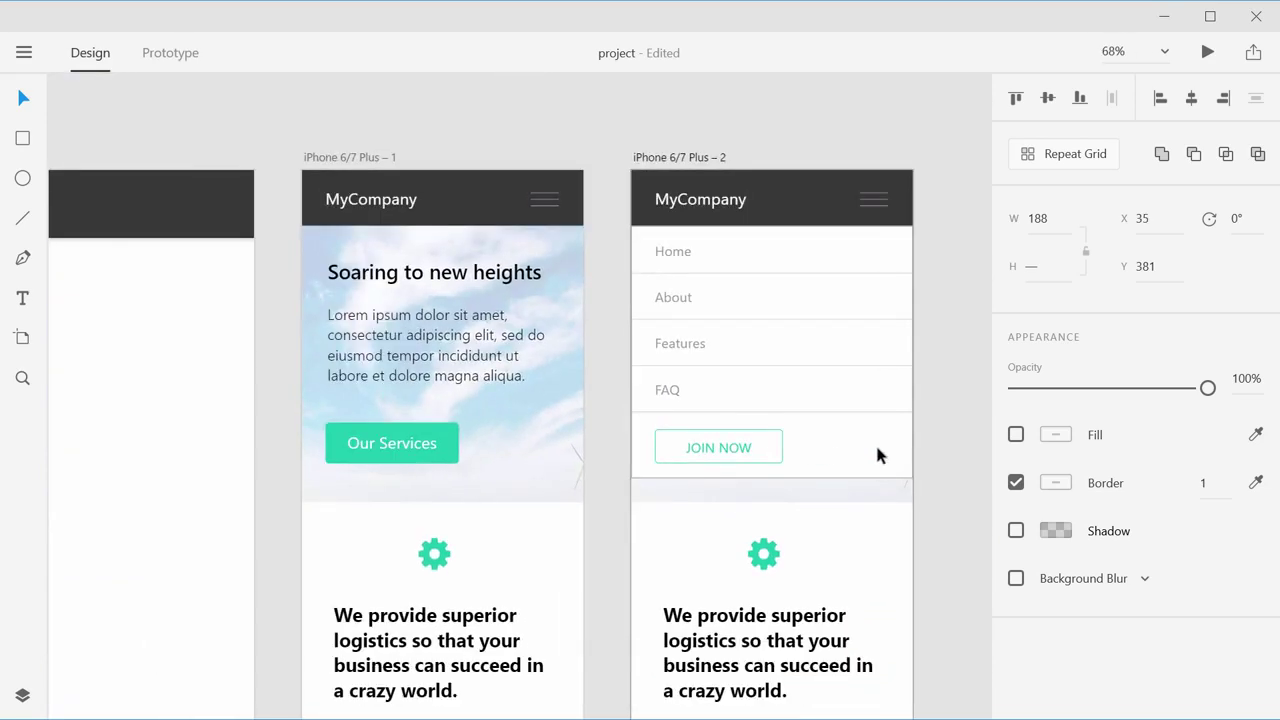
pyautogui.click(952, 448)
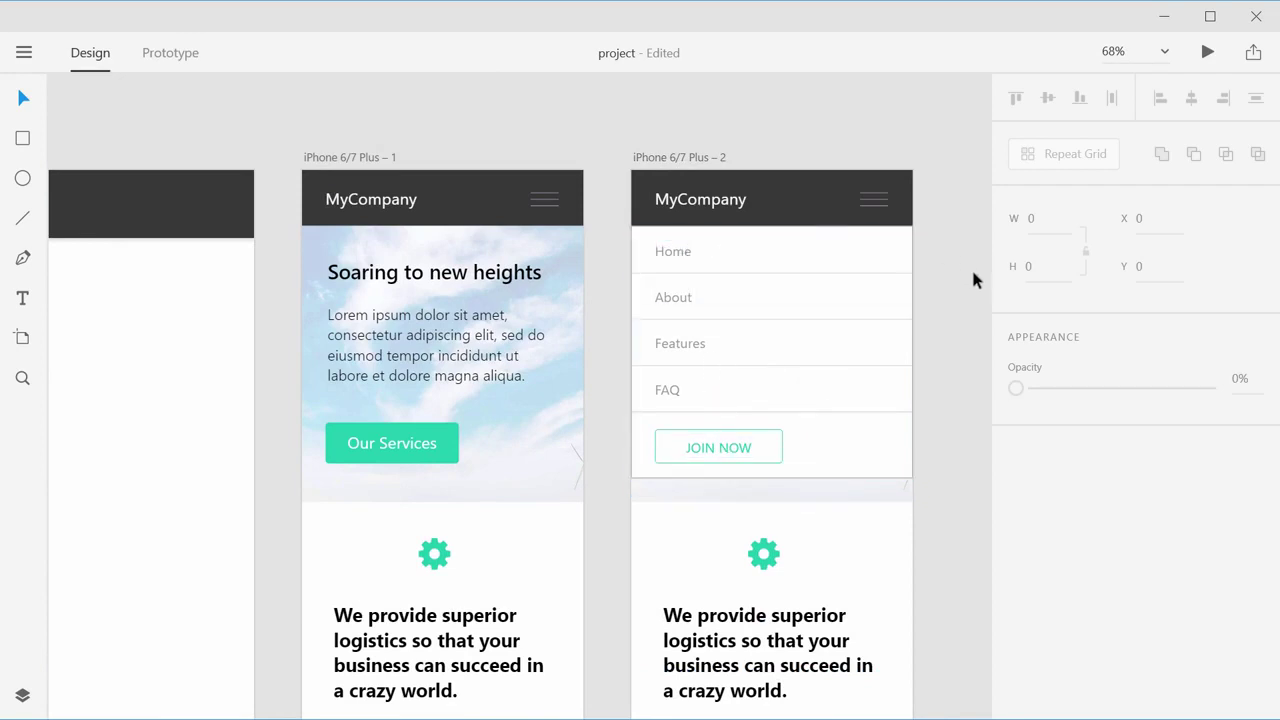
# Step: Remove the white menu rectangle's border and give the rectangle a shadow
pyautogui.click(893, 470)
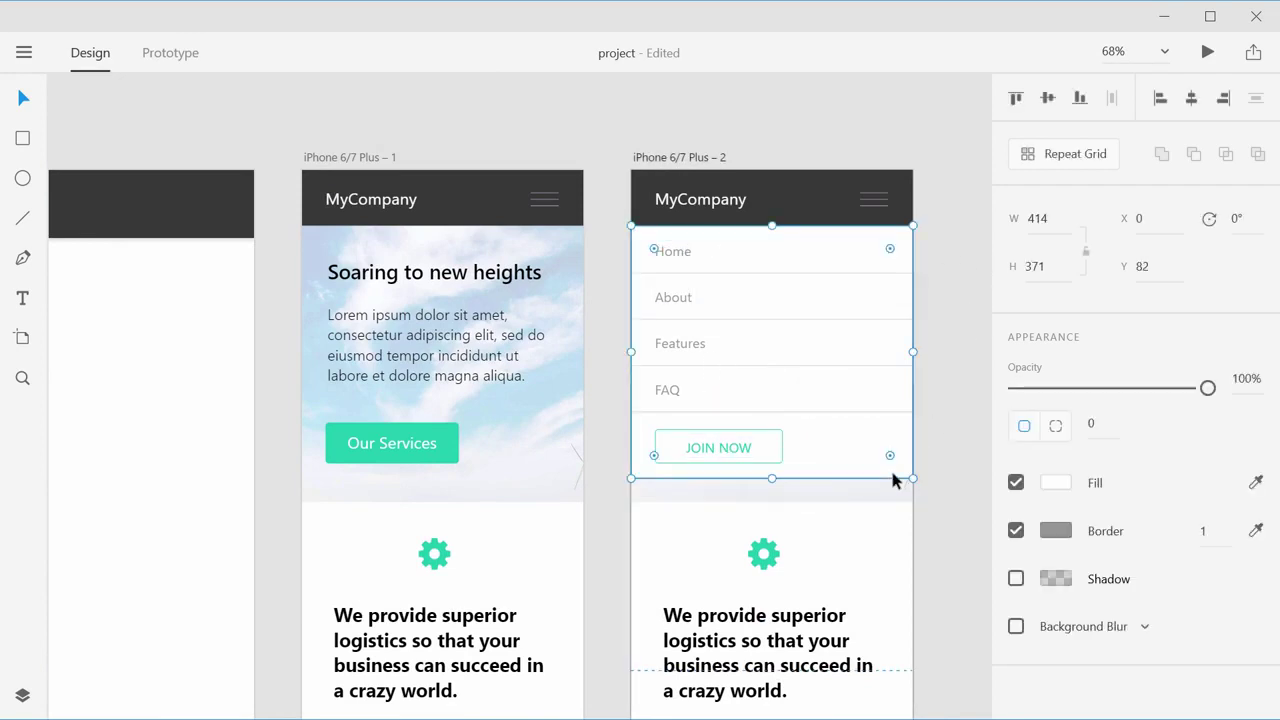
pyautogui.click(1015, 531)
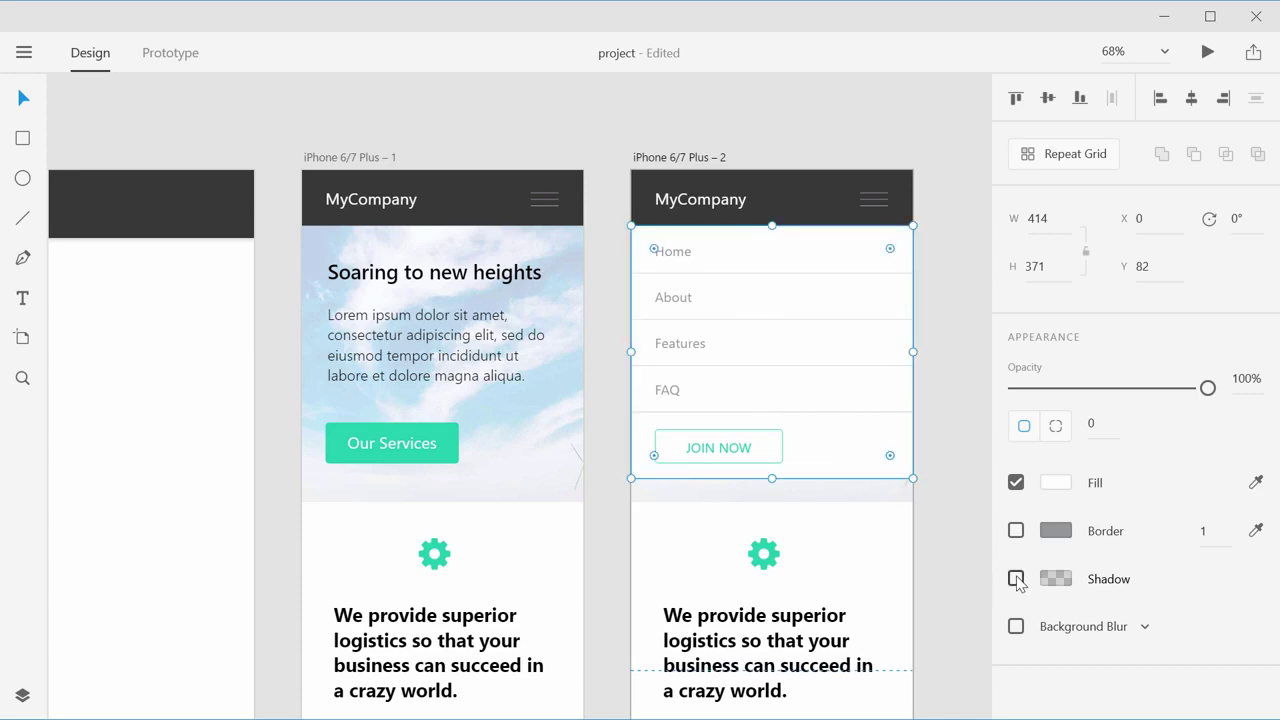
pyautogui.click(1016, 579)
pyautogui.click(940, 507)
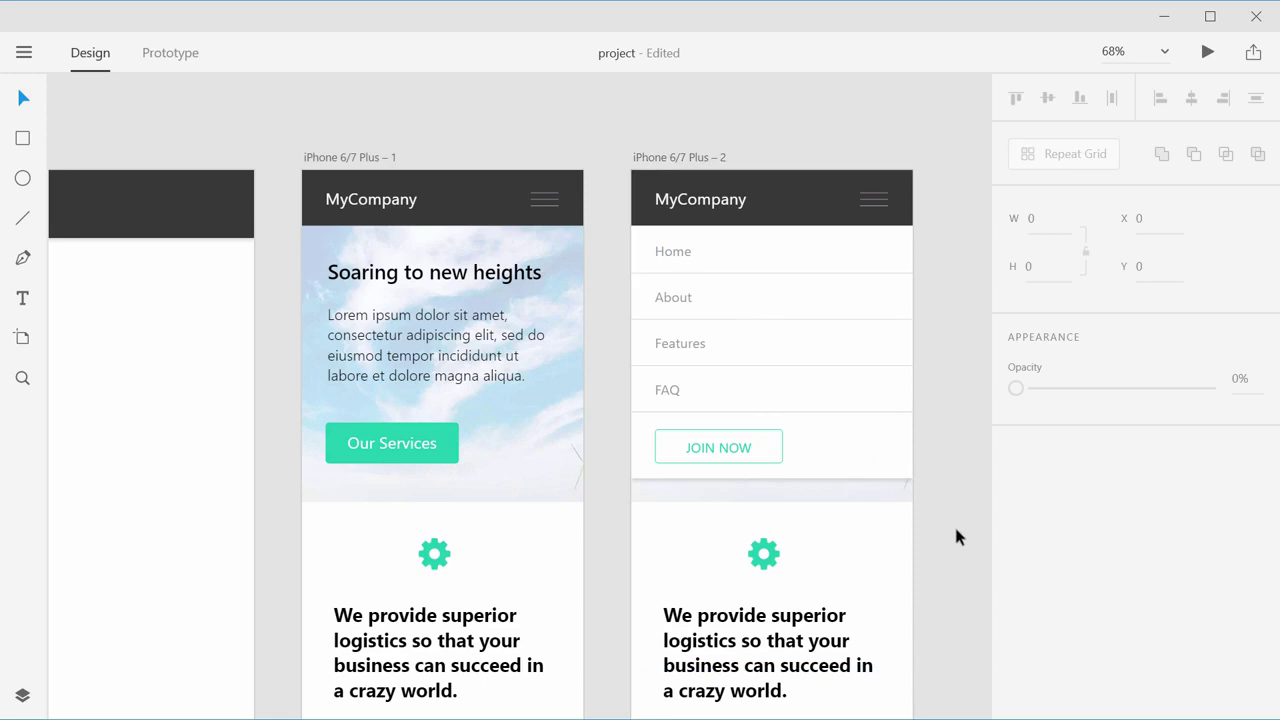
# Step: Delete the three hamburger icon lines from the header of the iPhone 6/7 Plus – 2 artboard
pyautogui.moveTo(958, 529); pyautogui.dragTo(823, 469)
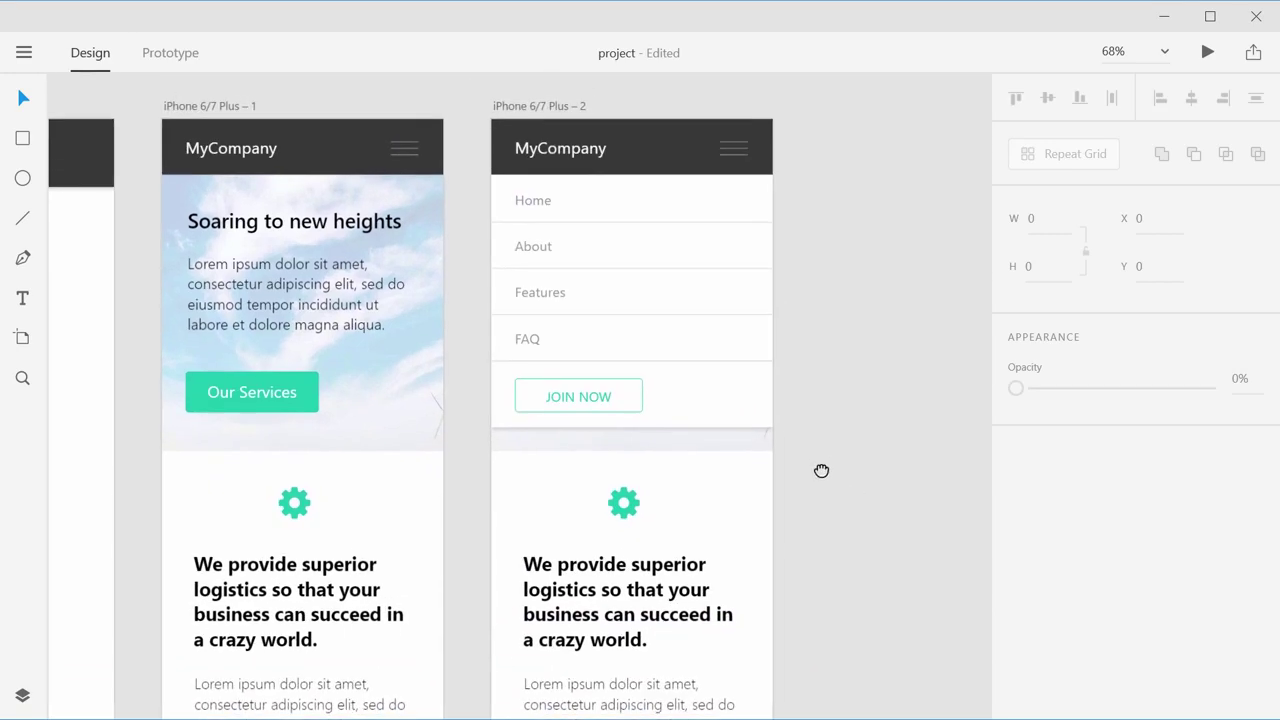
pyautogui.scroll(3, 823, 328)
pyautogui.moveTo(743, 274); pyautogui.dragTo(886, 463)
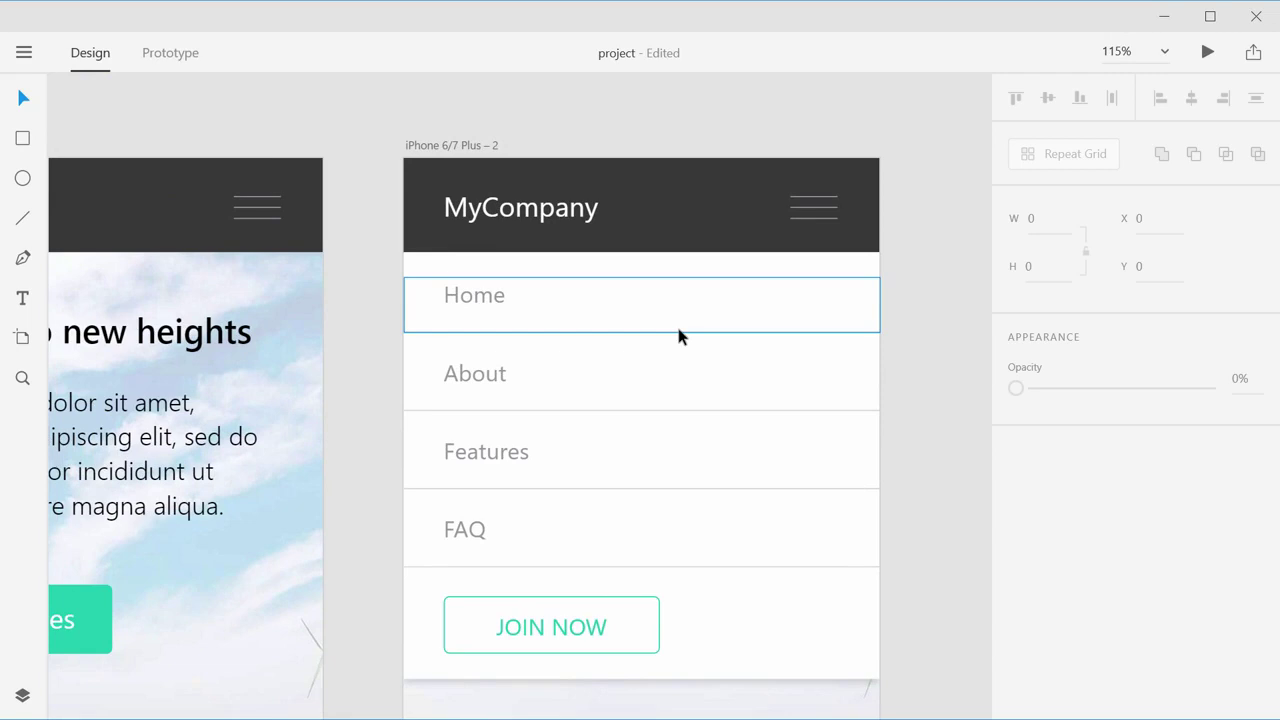
pyautogui.click(814, 209)
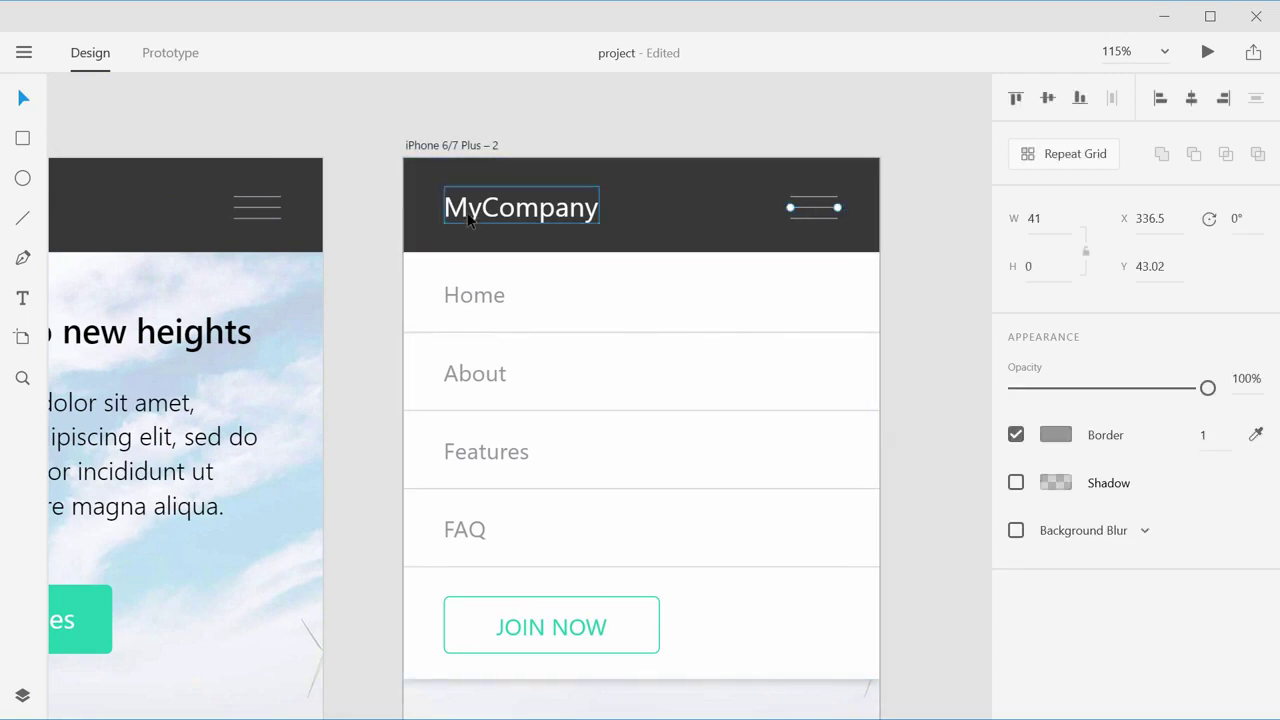
pyautogui.click(253, 208)
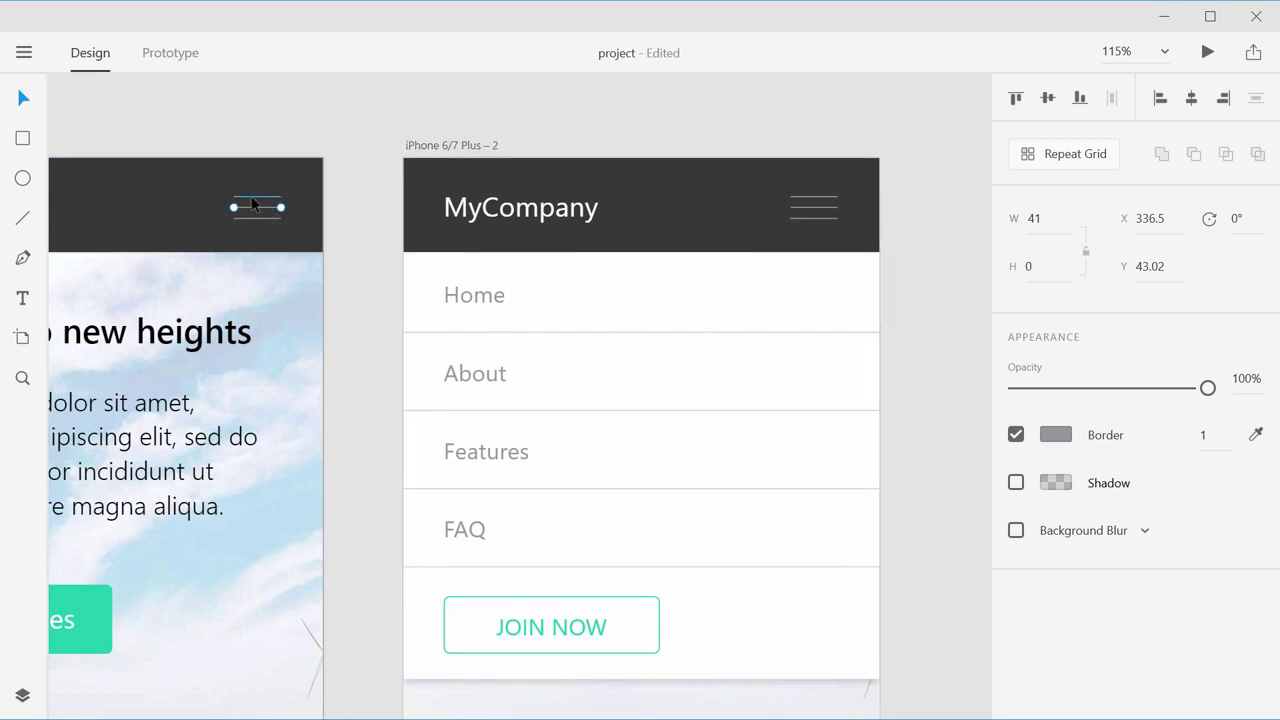
pyautogui.click(818, 209)
pyautogui.moveTo(821, 207); pyautogui.dragTo(818, 197)
pyautogui.press('Delete')
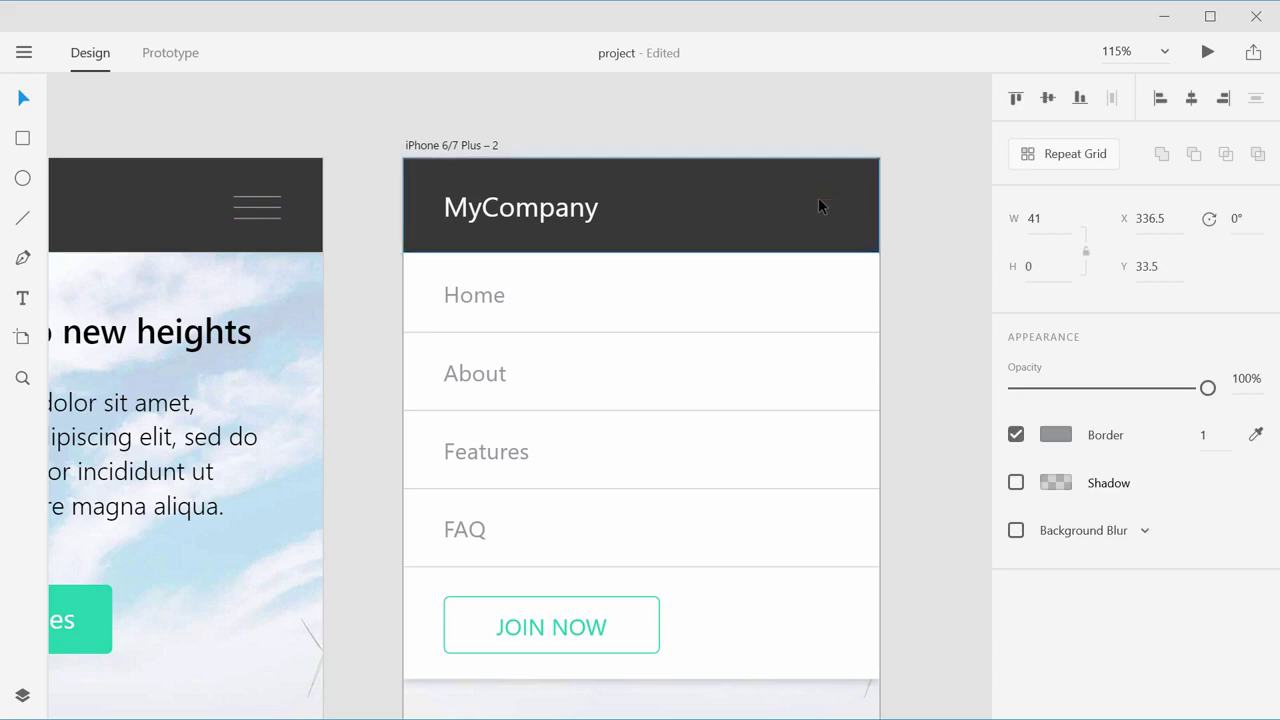
# Step: Draw a close icon from two crossing diagonal lines, about 33 by 32, in the header of the iPhone 6/7 Plus – 2 artboard
pyautogui.click(23, 218)
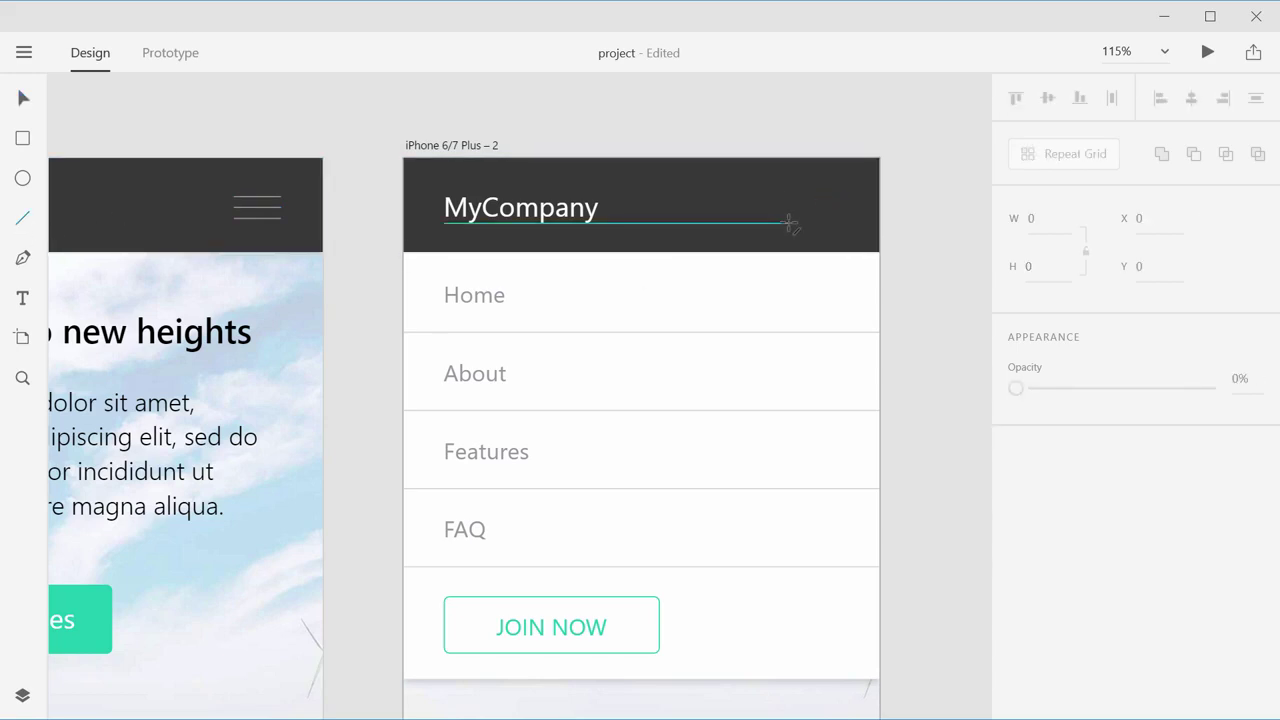
pyautogui.moveTo(797, 222); pyautogui.dragTo(835, 188)
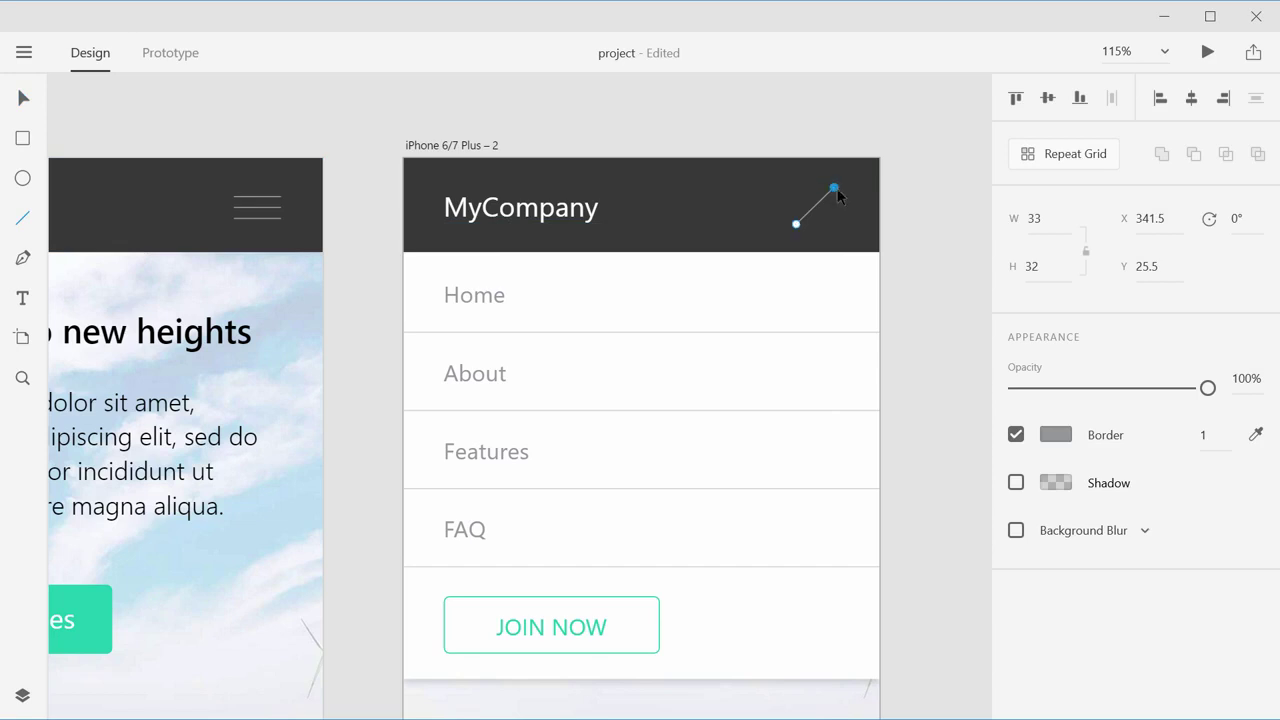
pyautogui.click(26, 98)
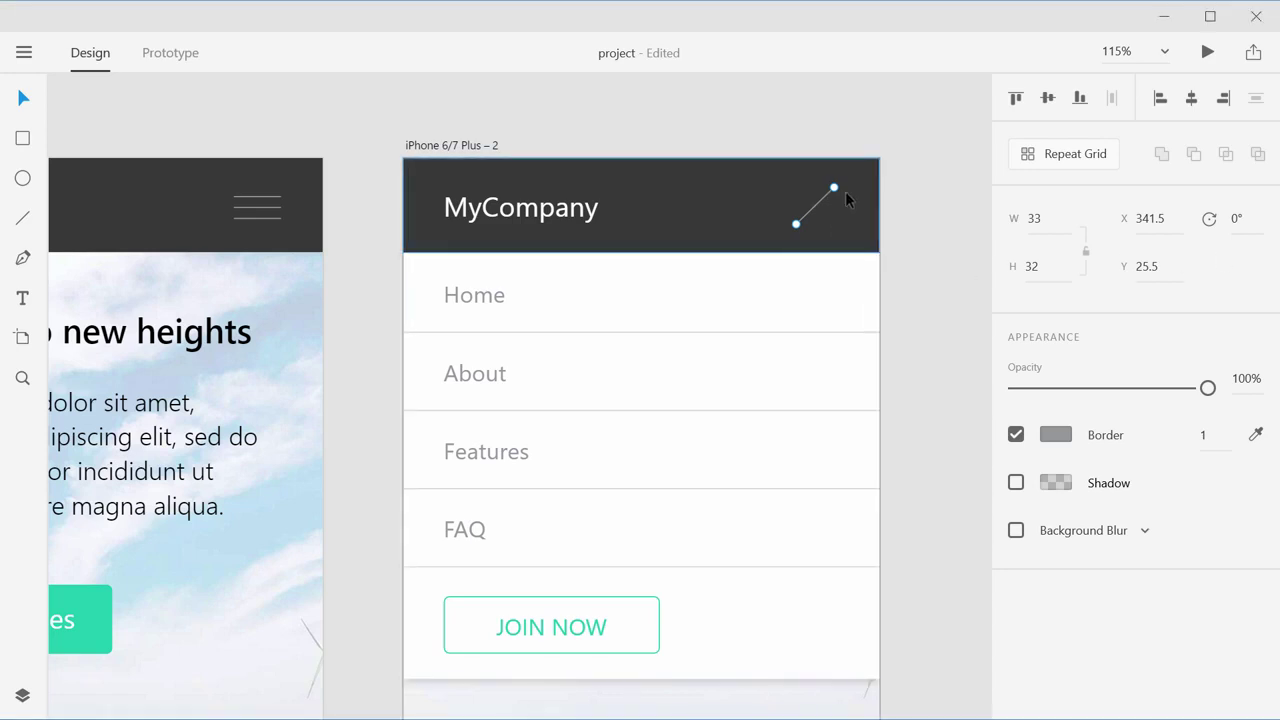
pyautogui.moveTo(834, 189); pyautogui.dragTo(816, 217)
pyautogui.click(925, 227)
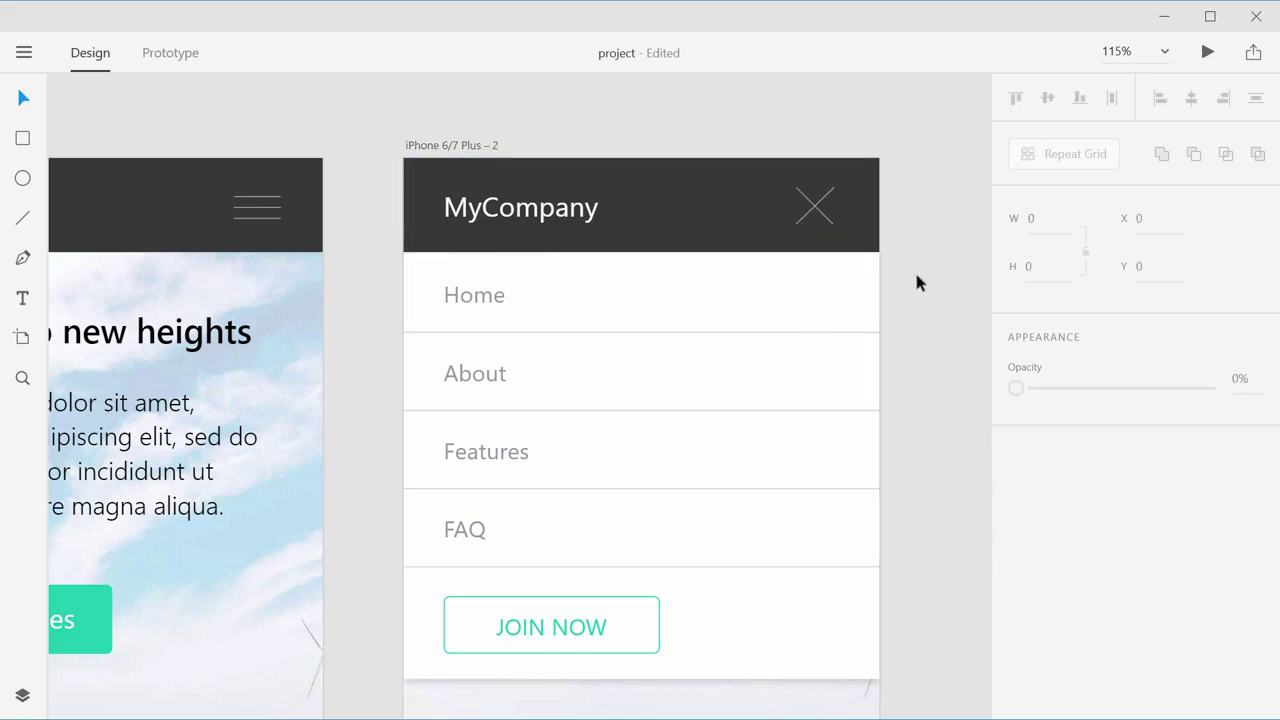
# Step: Scale both lines of the close icon down to about 22 by 22 and move them to about X 358, Y 32
pyautogui.click(805, 193)
pyautogui.keyDown('shift'); pyautogui.click(828, 200); pyautogui.keyUp('shift')
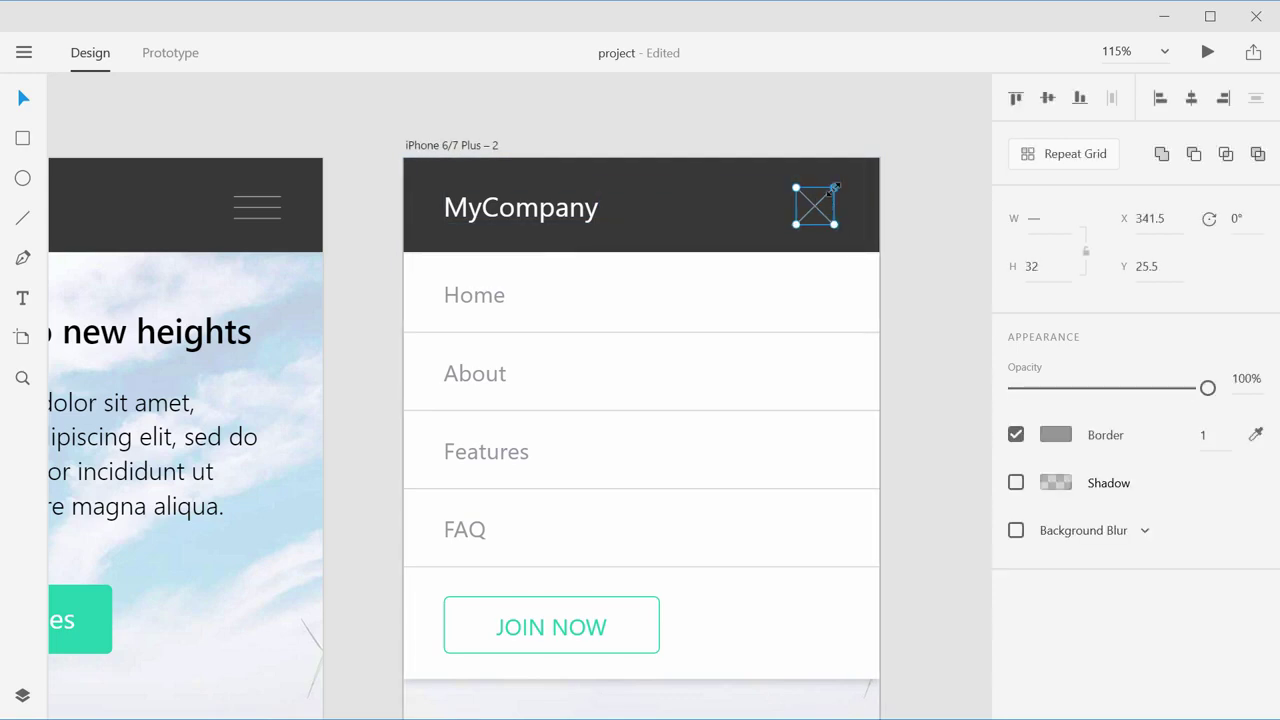
pyautogui.moveTo(832, 189); pyautogui.dragTo(829, 192)
pyautogui.press('Down')
pyautogui.press('Right')
pyautogui.press('Right')
pyautogui.press('Right')
pyautogui.press('Right')
pyautogui.press('Right')
pyautogui.press('Right')
pyautogui.press('Right')
pyautogui.press('Right')
pyautogui.press('Right')
pyautogui.press('Right')
pyautogui.press('Right')
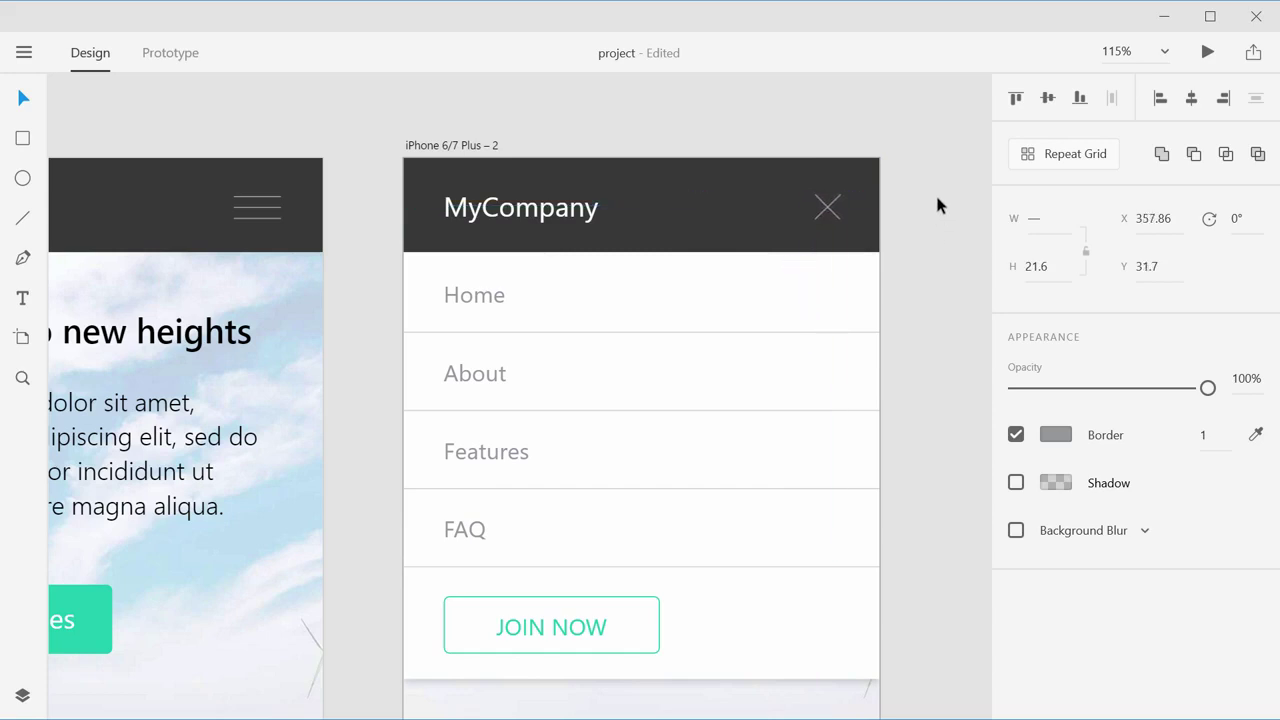
pyautogui.click(924, 414)
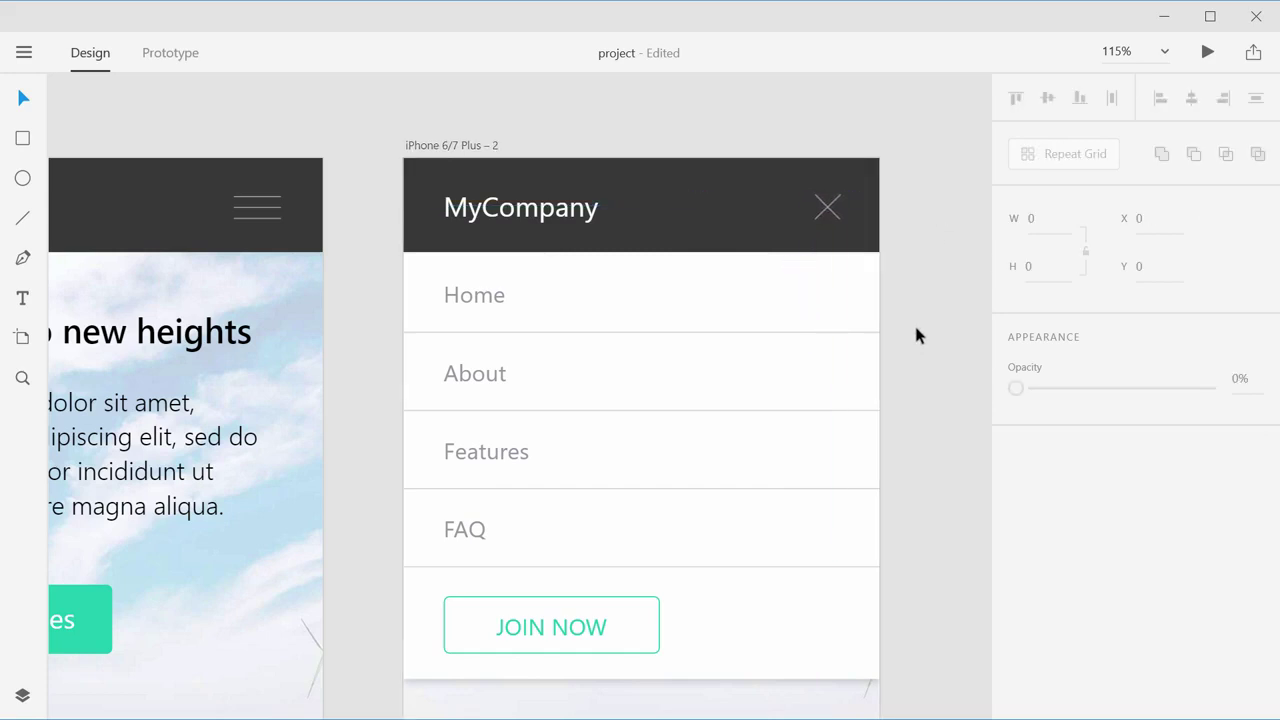
pyautogui.scroll(-1, 907, 356)
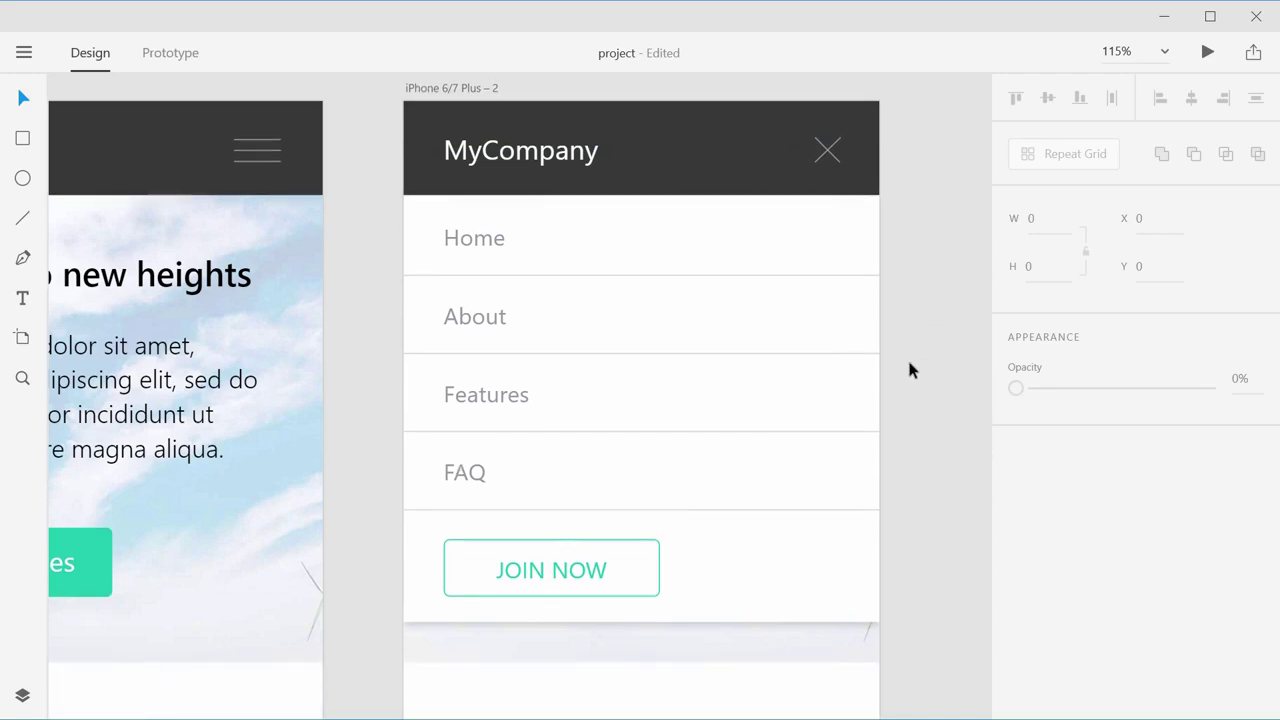
pyautogui.scroll(-5, 812, 352)
pyautogui.scroll(-3, 765, 387)
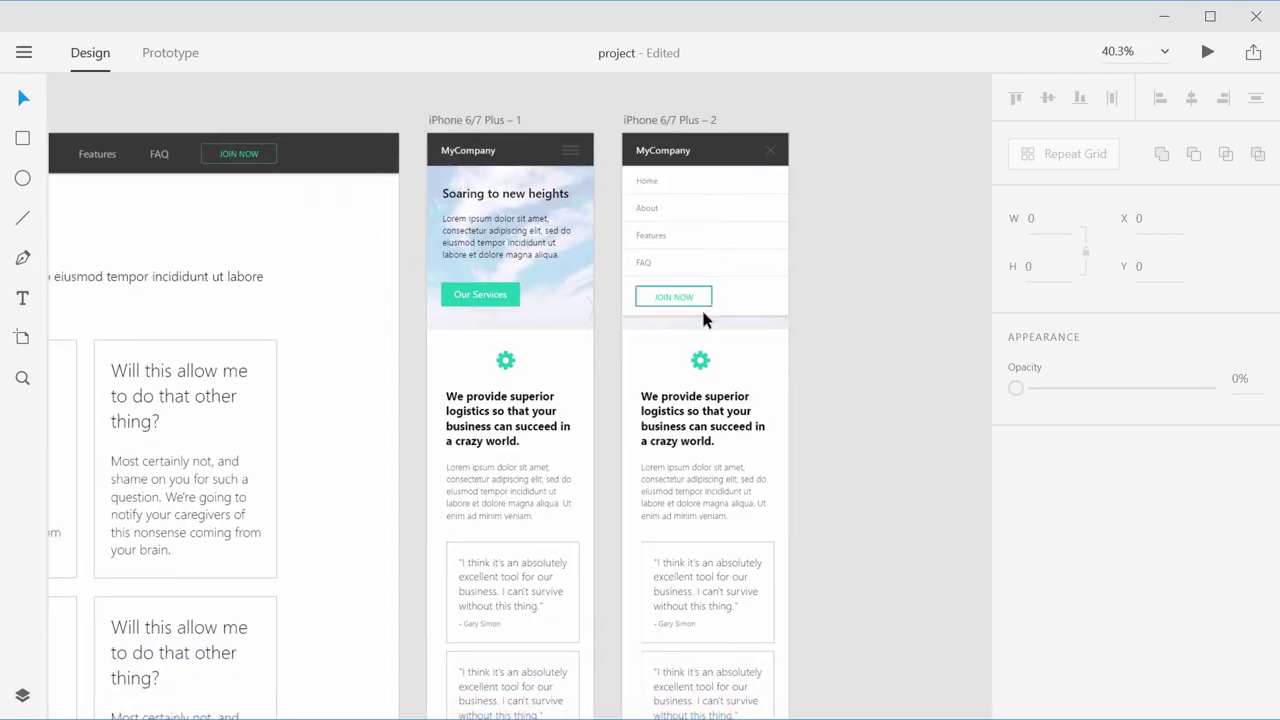
pyautogui.scroll(2, 623, 251)
pyautogui.scroll(3, 669, 251)
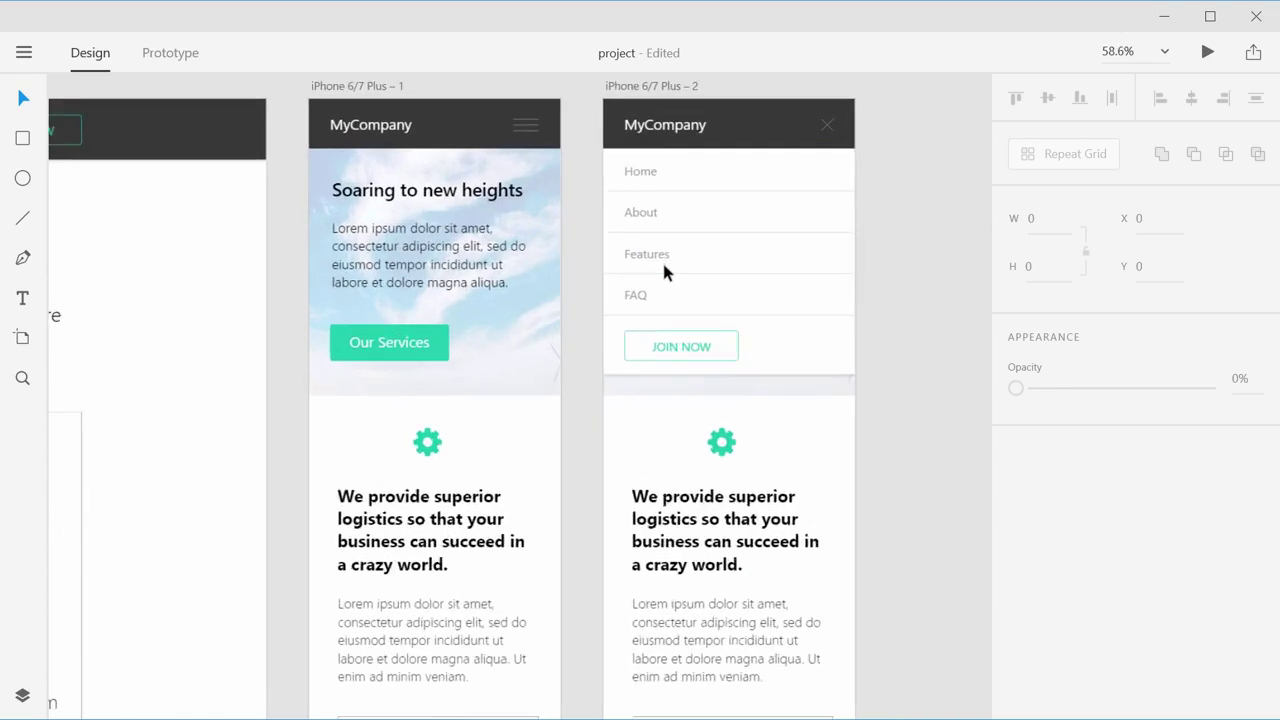
pyautogui.scroll(2, 561, 158)
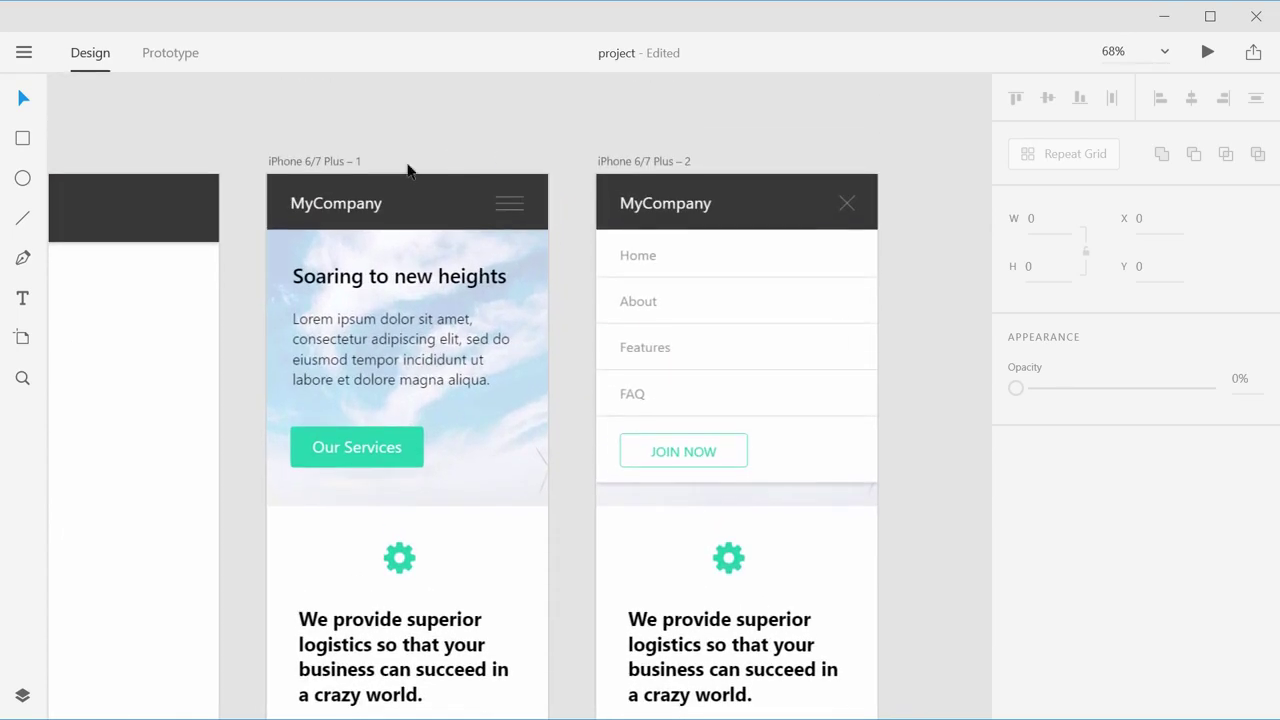
pyautogui.click(326, 162)
pyautogui.click(377, 132)
pyautogui.click(175, 60)
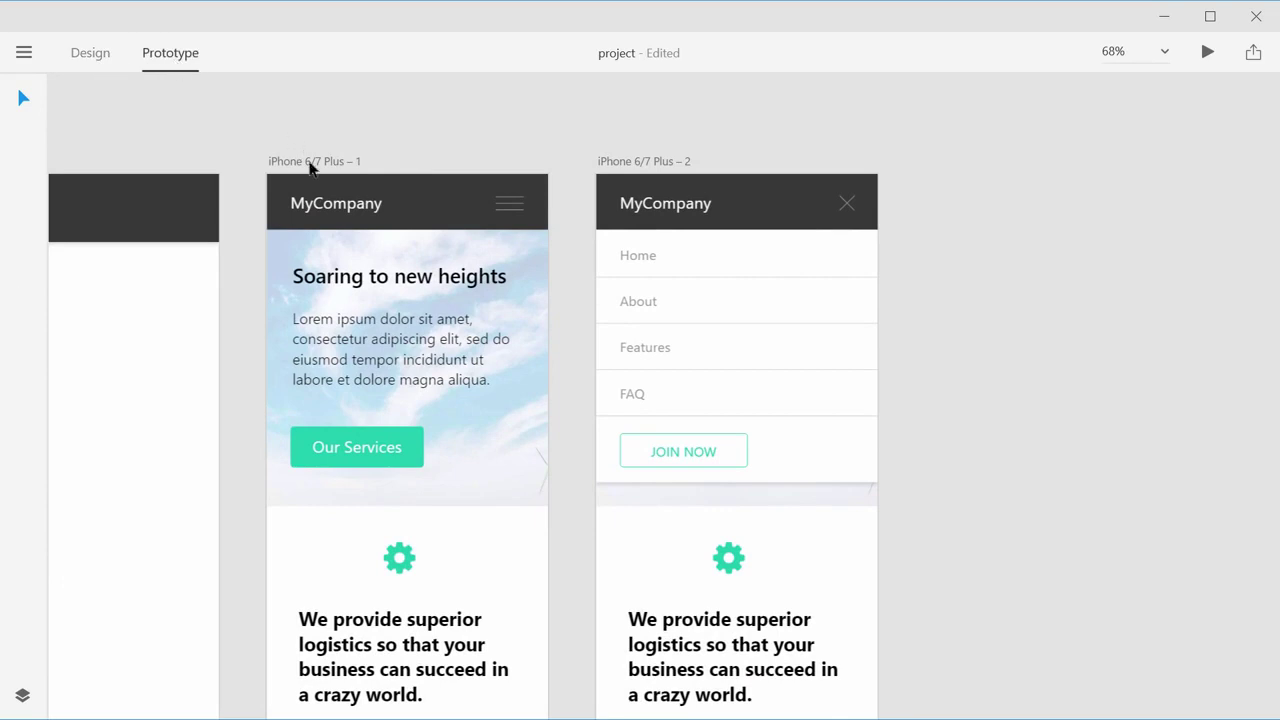
pyautogui.click(512, 203)
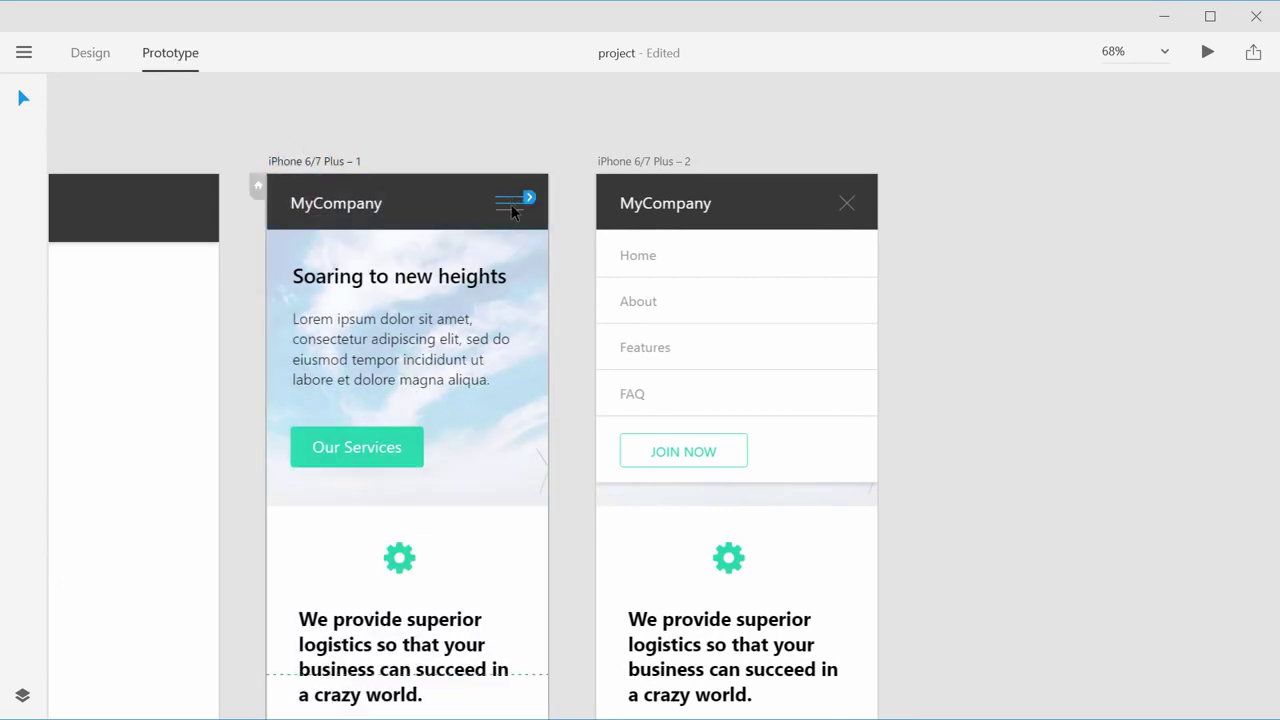
# Step: Group the three hamburger lines on iPhone 6/7 Plus – 1, and group the two close icon lines on iPhone 6/7 Plus – 2
pyautogui.click(100, 58)
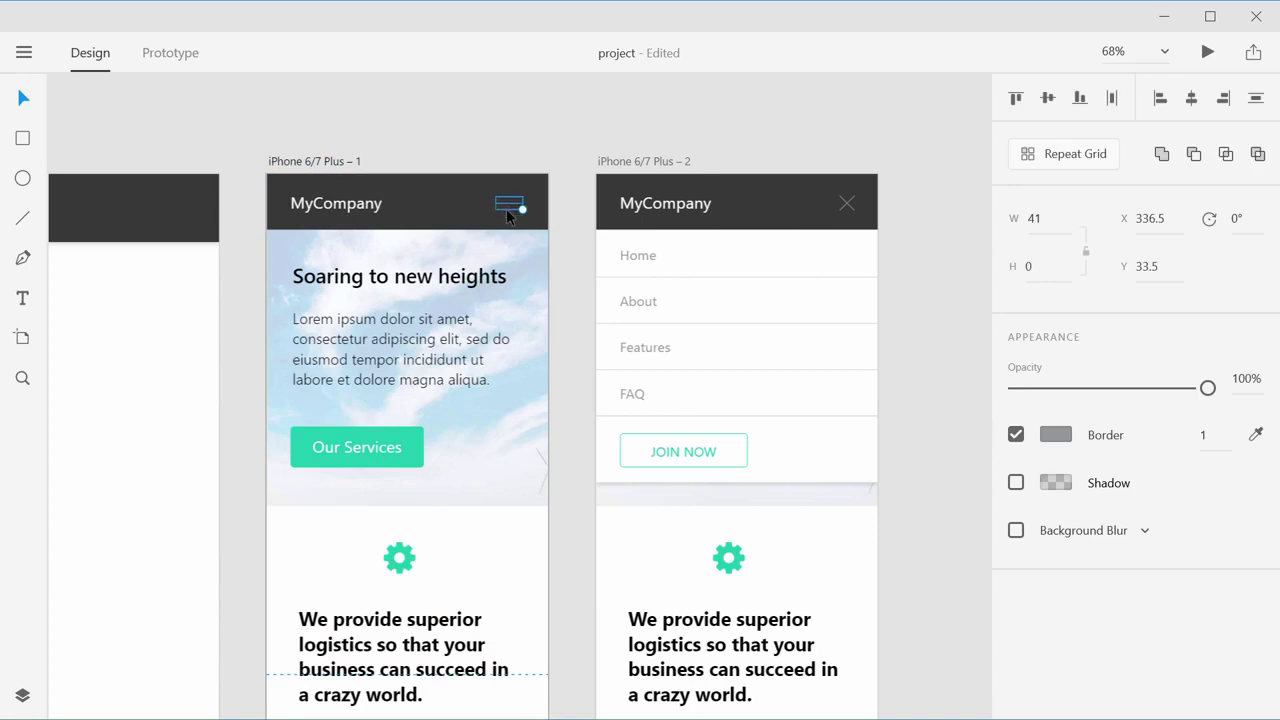
pyautogui.click(237, 84)
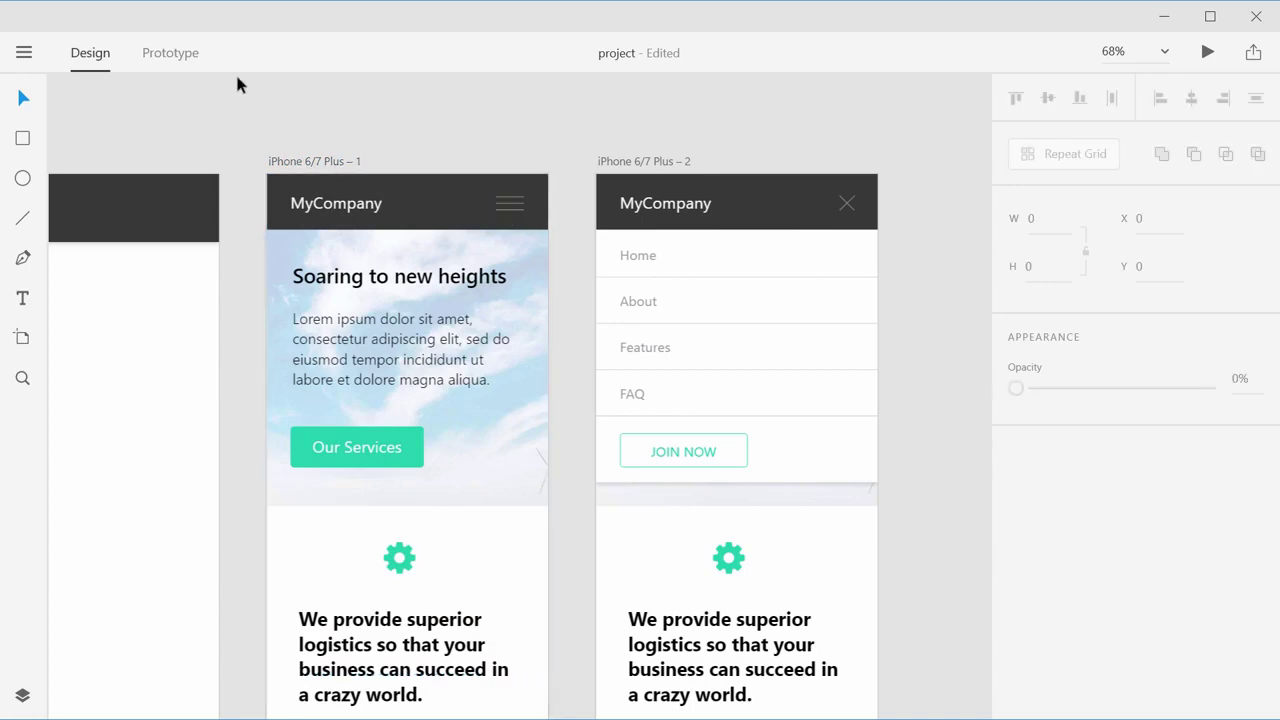
pyautogui.click(846, 205)
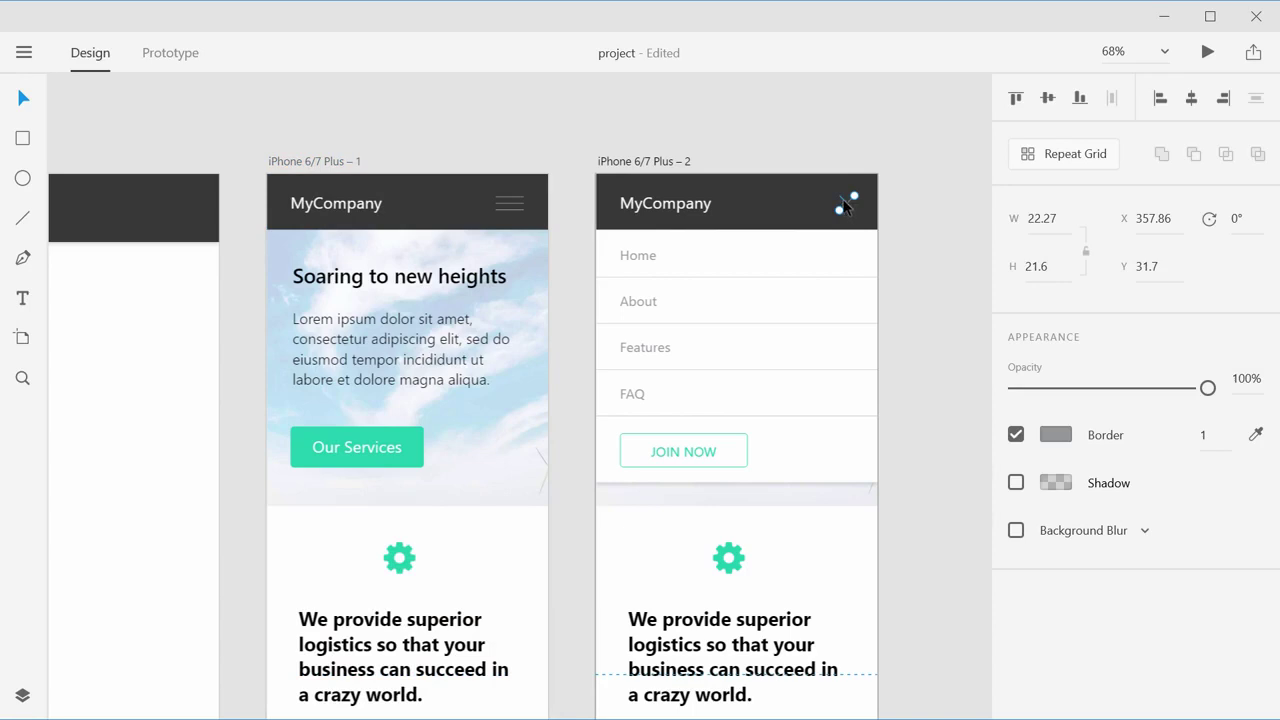
pyautogui.keyDown('shift'); pyautogui.click(843, 205); pyautogui.keyUp('shift')
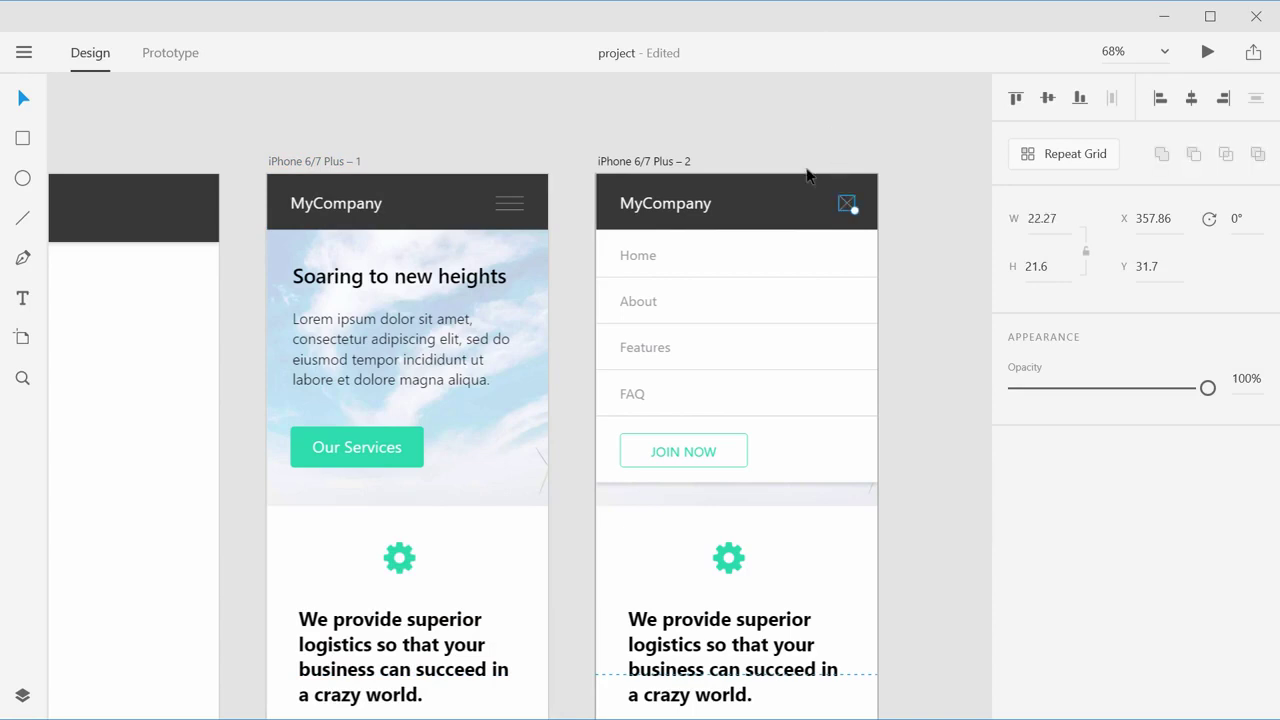
pyautogui.click(297, 83)
# Step: Link the hamburger icon to the iPhone 6/7 Plus – 2 artboard and the close icon back to iPhone 6/7 Plus – 1 as prototype interactions
pyautogui.click(158, 58)
pyautogui.click(506, 205)
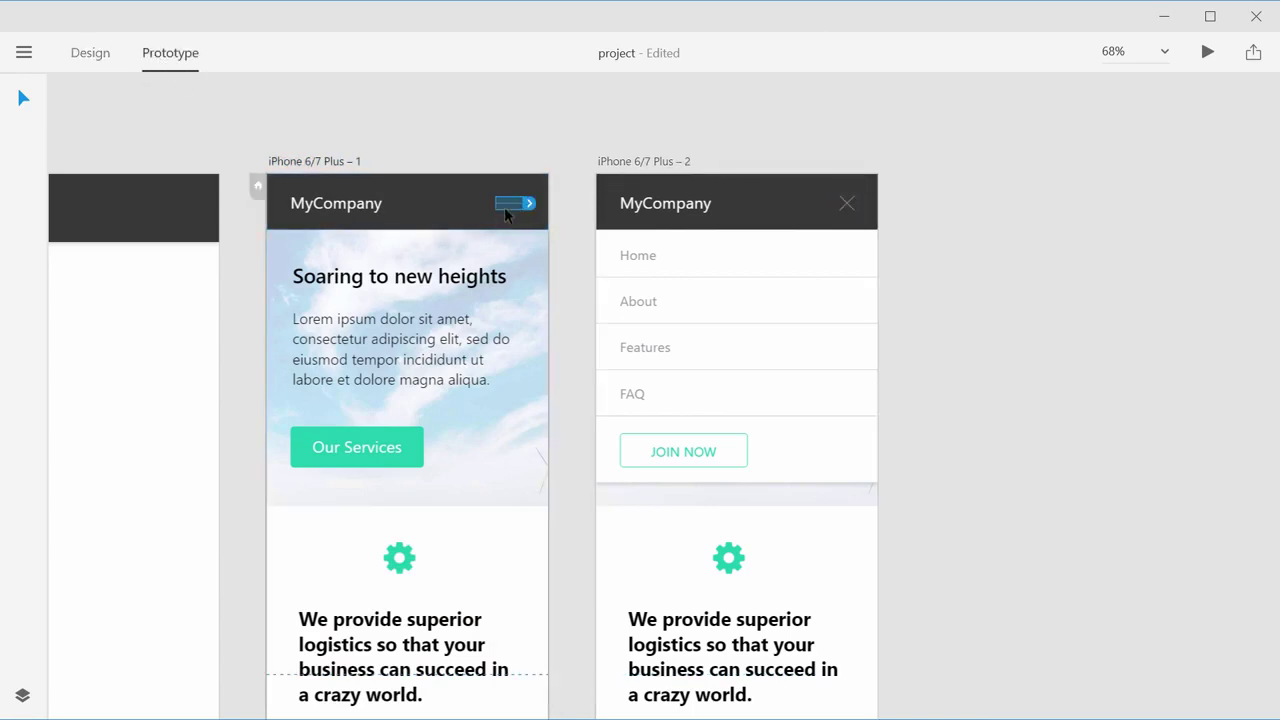
pyautogui.moveTo(529, 203); pyautogui.dragTo(621, 325)
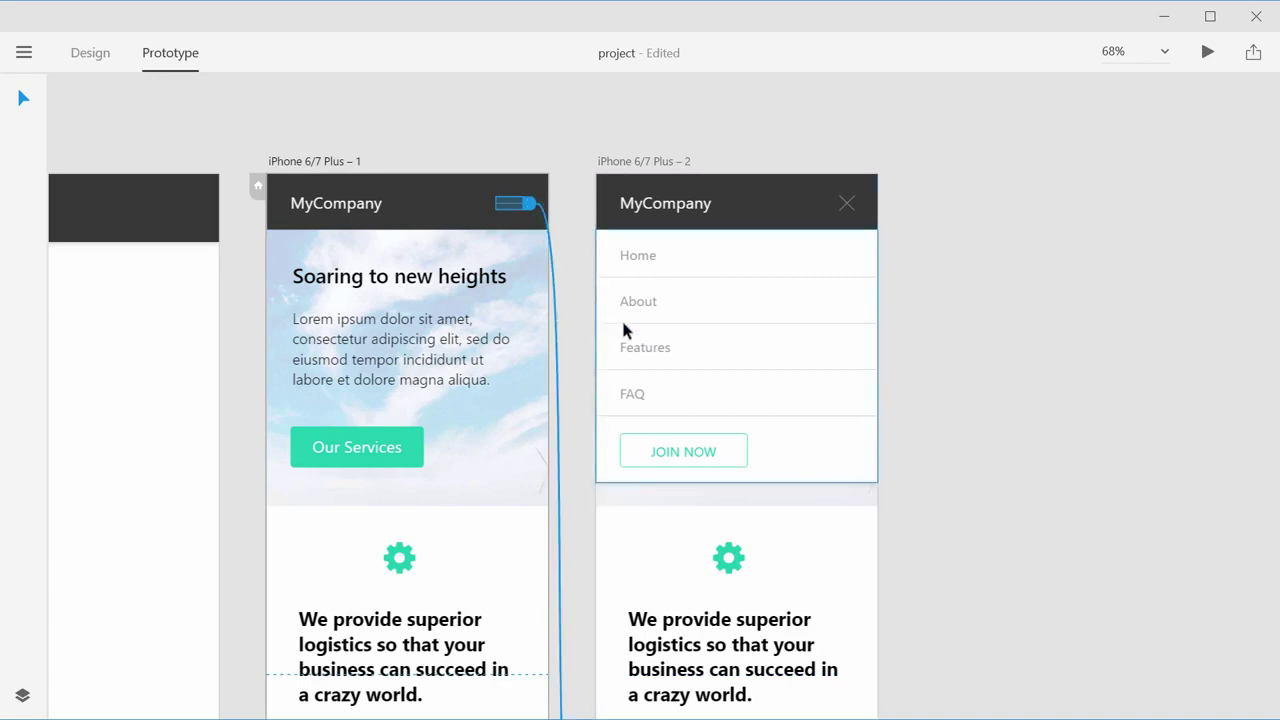
pyautogui.click(846, 203)
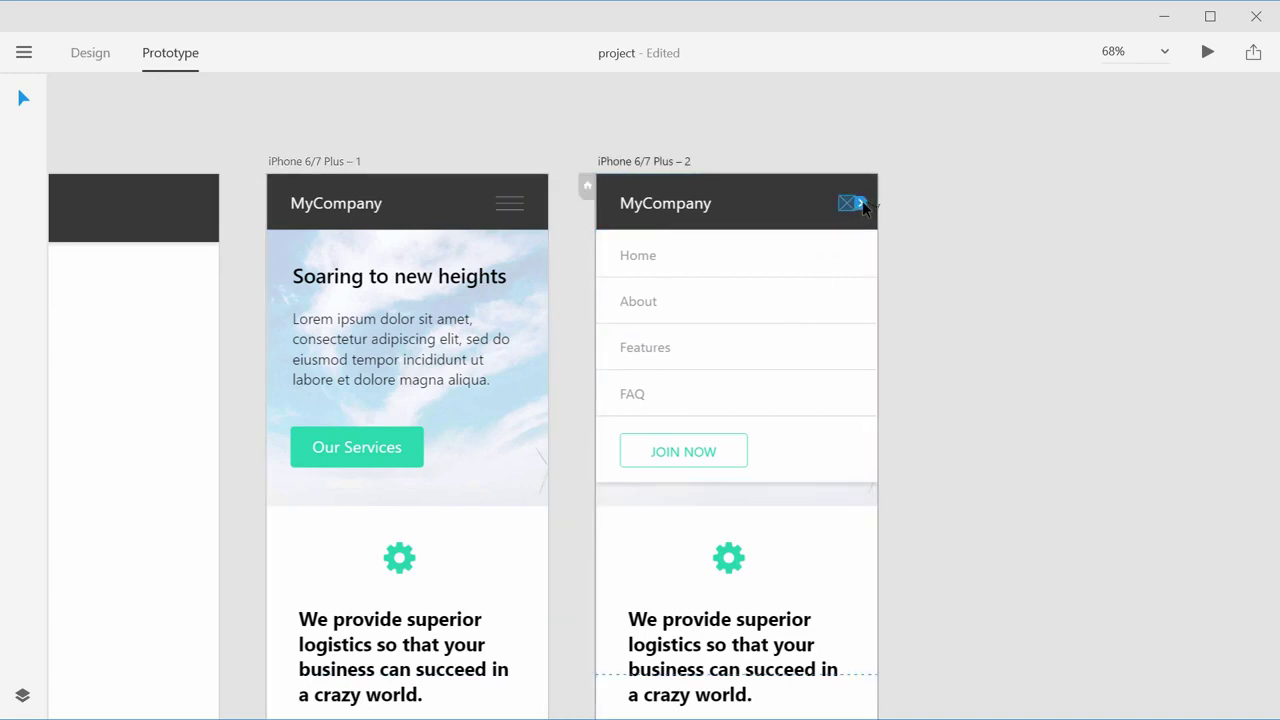
pyautogui.moveTo(862, 205); pyautogui.dragTo(557, 466)
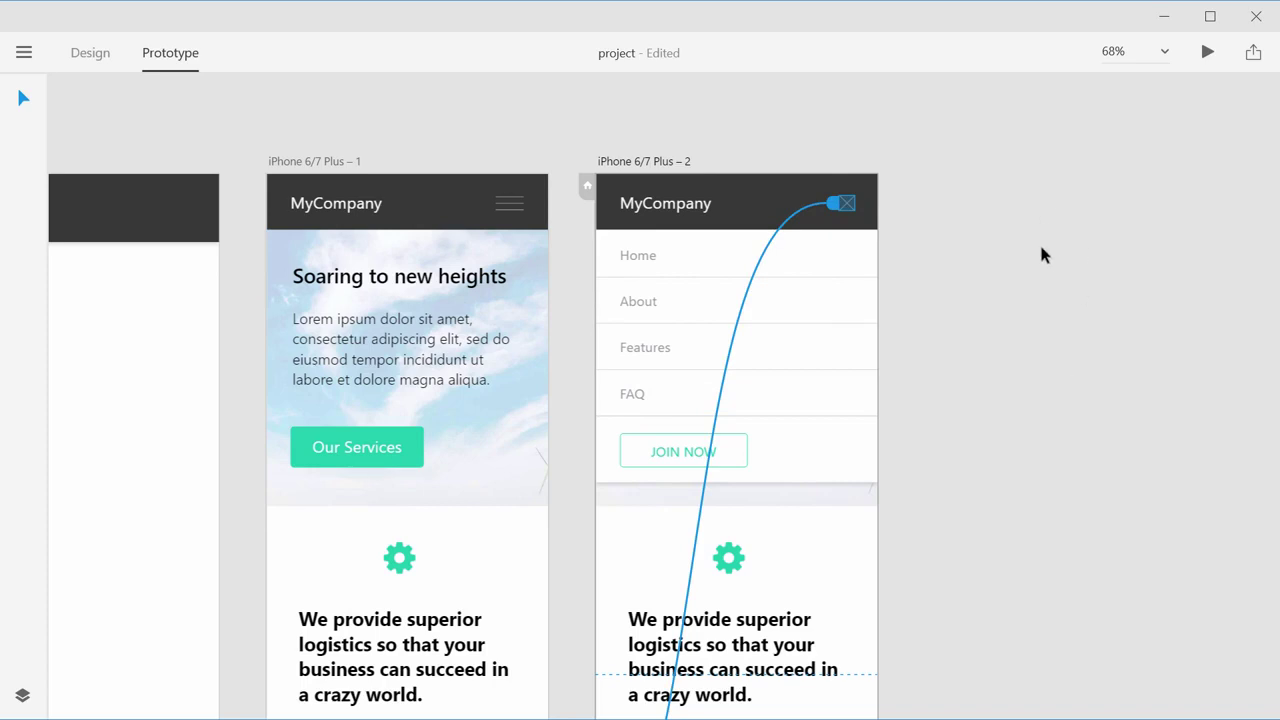
pyautogui.click(1033, 272)
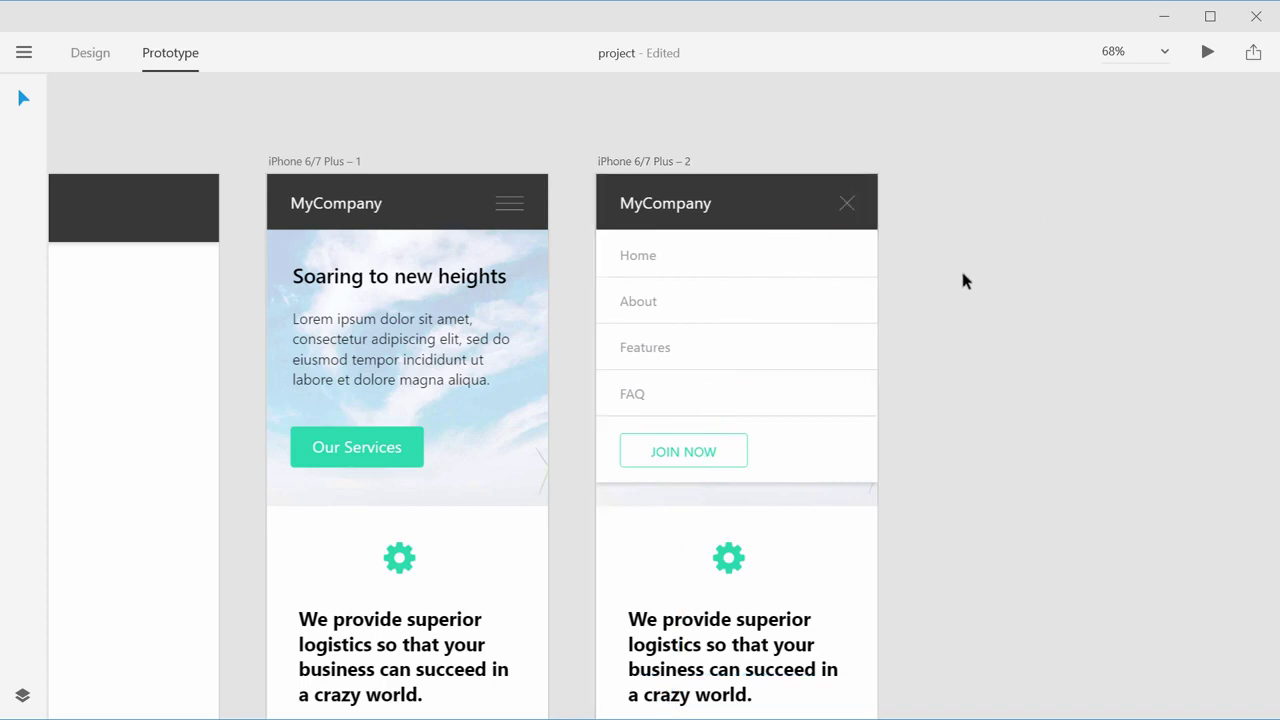
# Step: Preview the iPhone 6/7 Plus – 1 artboard in a widened preview window and test opening and closing the mobile menu
pyautogui.scroll(-3, 911, 334)
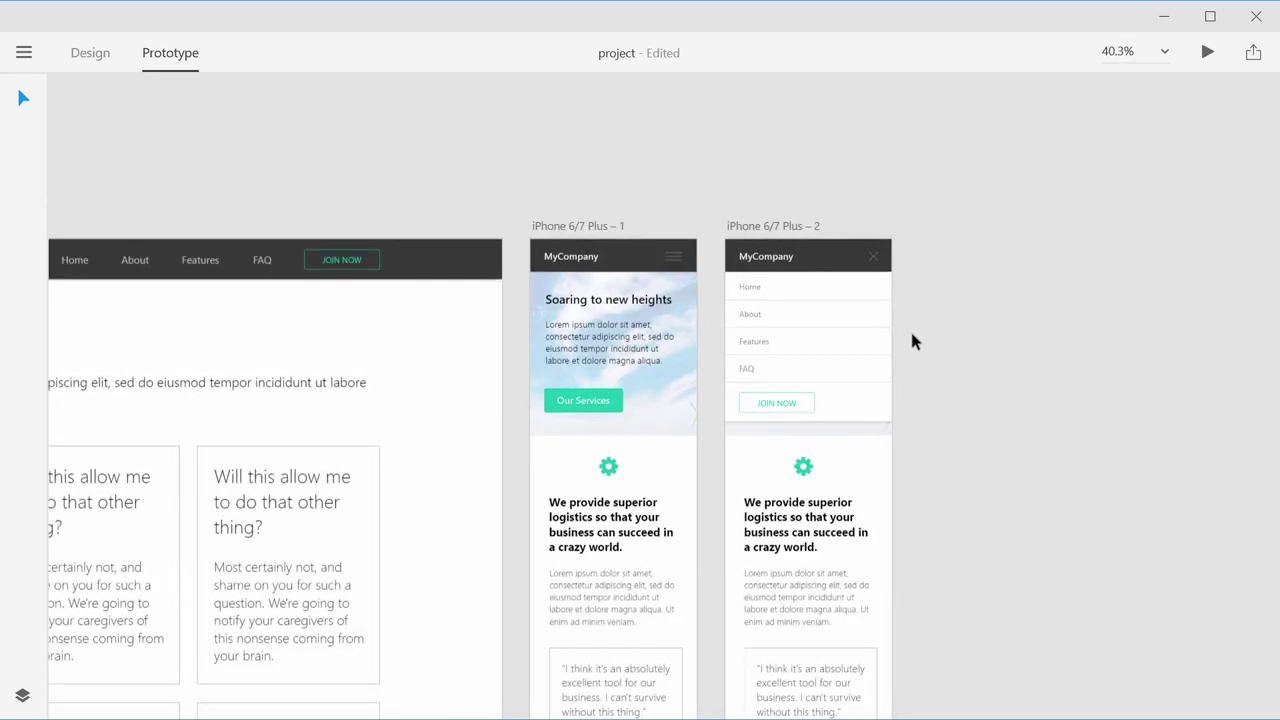
pyautogui.click(1207, 55)
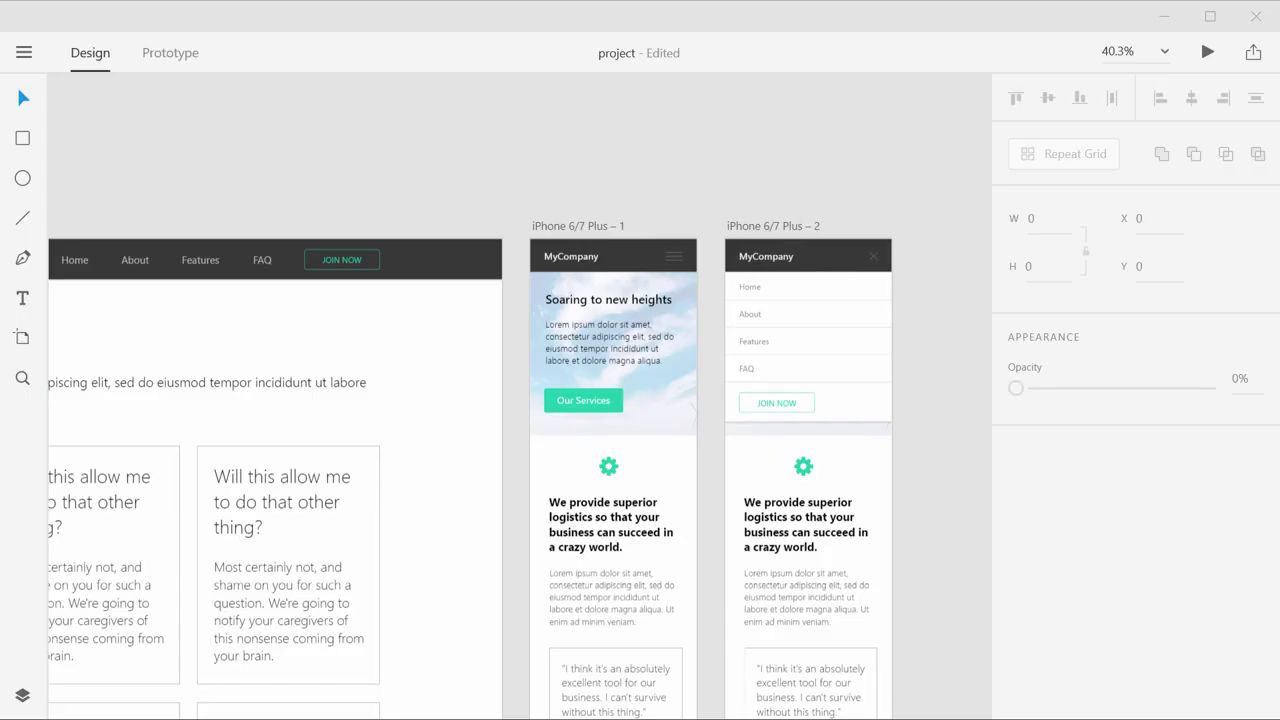
pyautogui.click(604, 226)
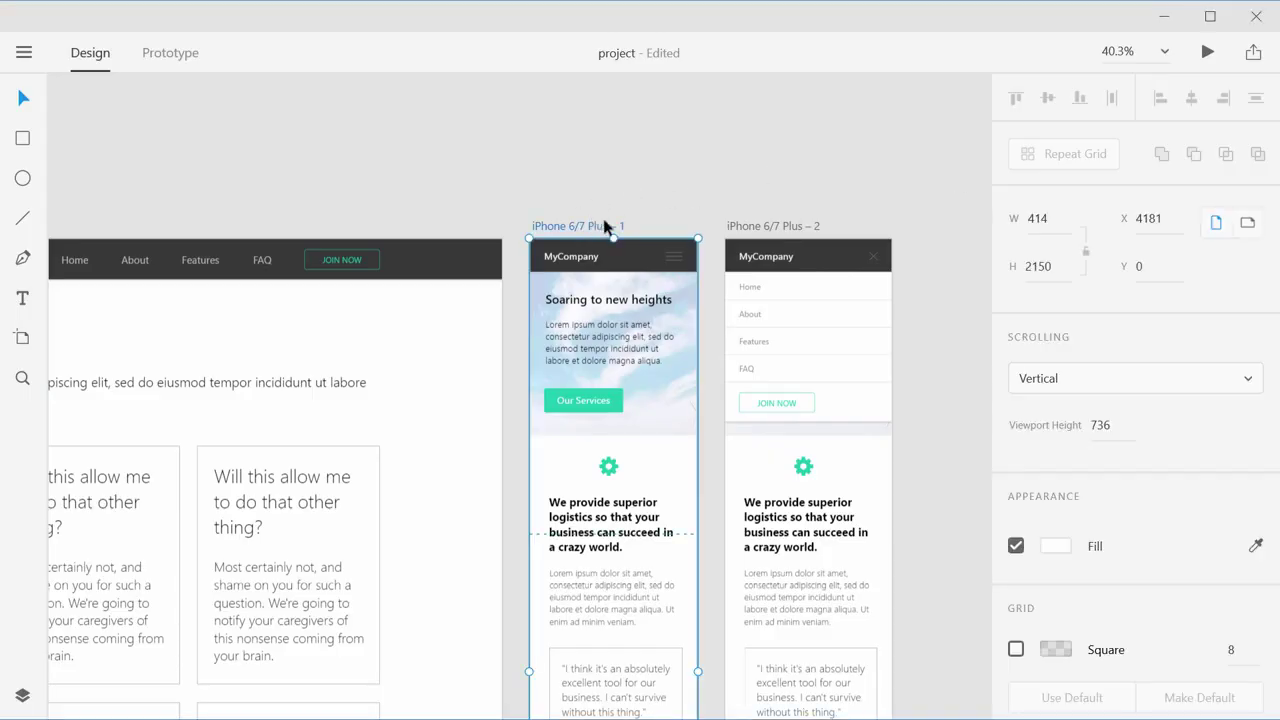
pyautogui.click(1207, 57)
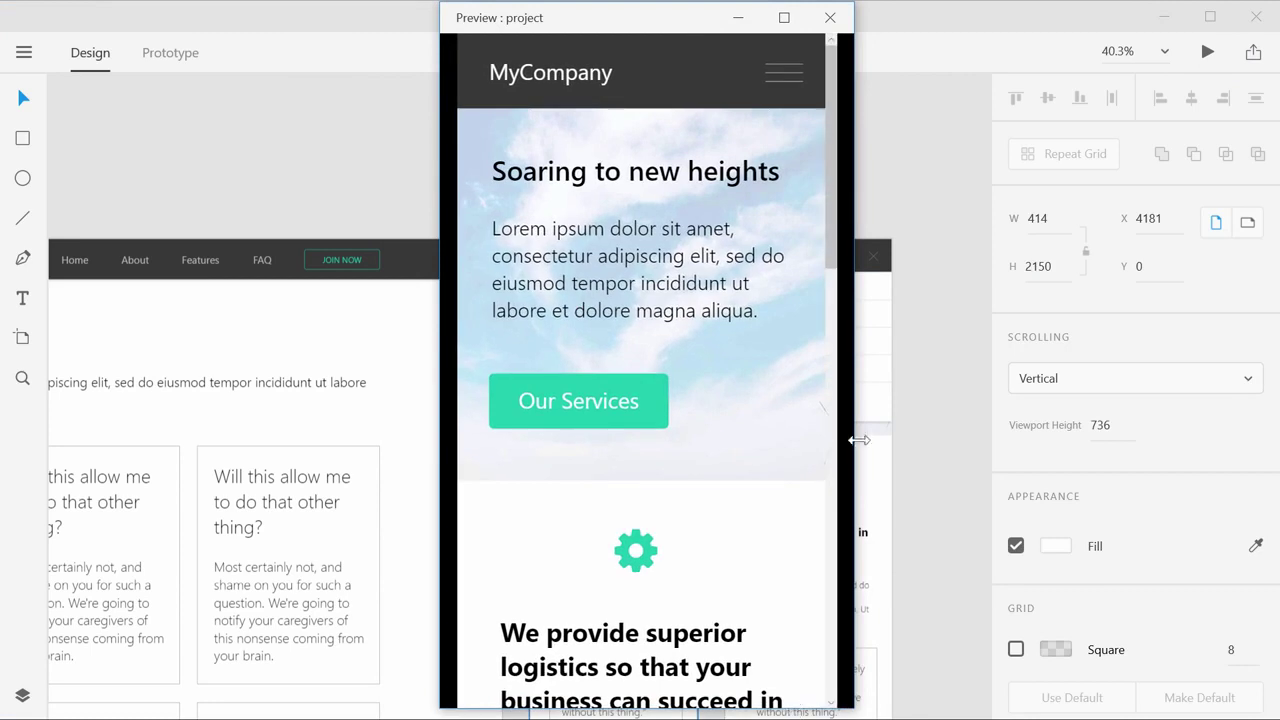
pyautogui.moveTo(854, 389); pyautogui.dragTo(1087, 389)
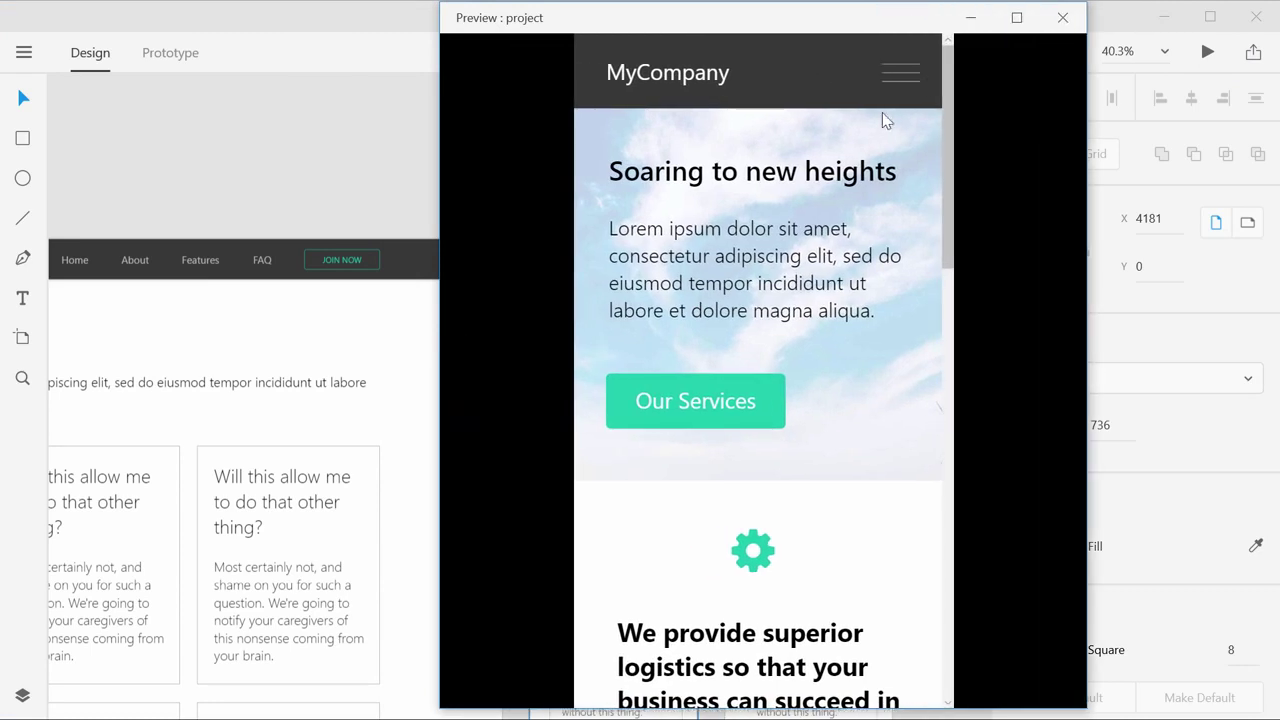
pyautogui.moveTo(950, 58); pyautogui.dragTo(977, 5)
pyautogui.click(900, 74)
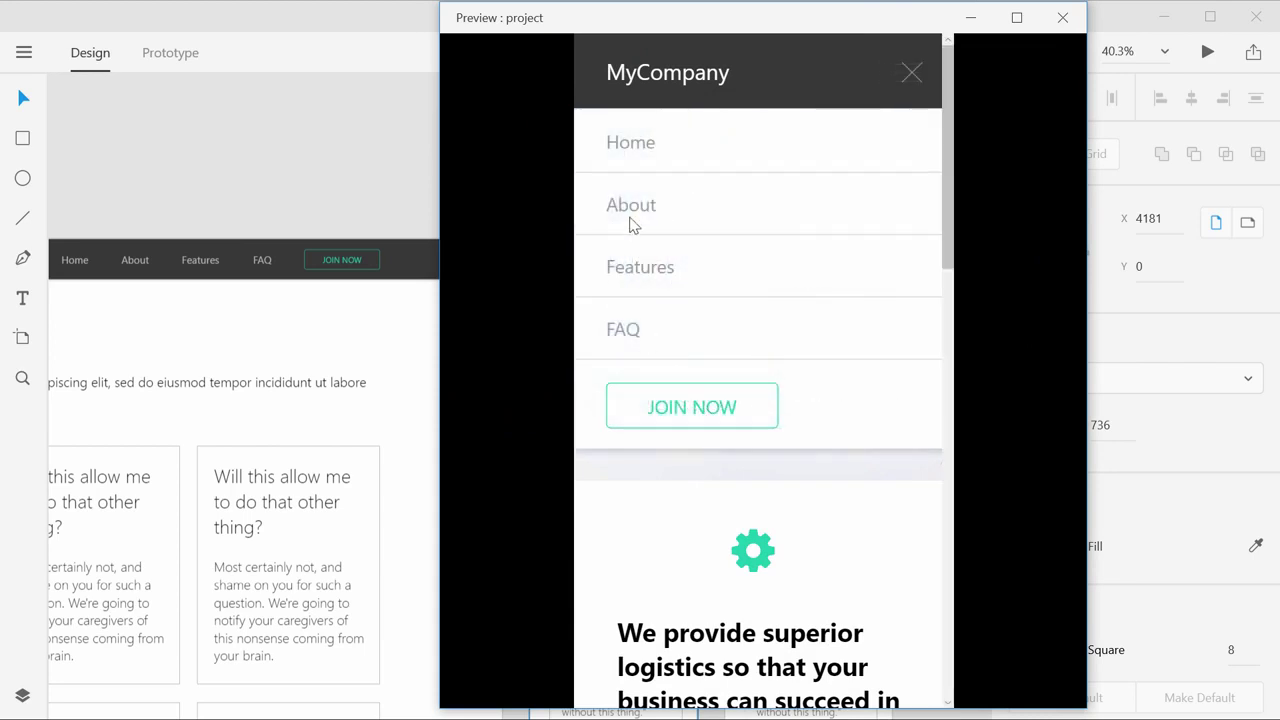
pyautogui.click(910, 78)
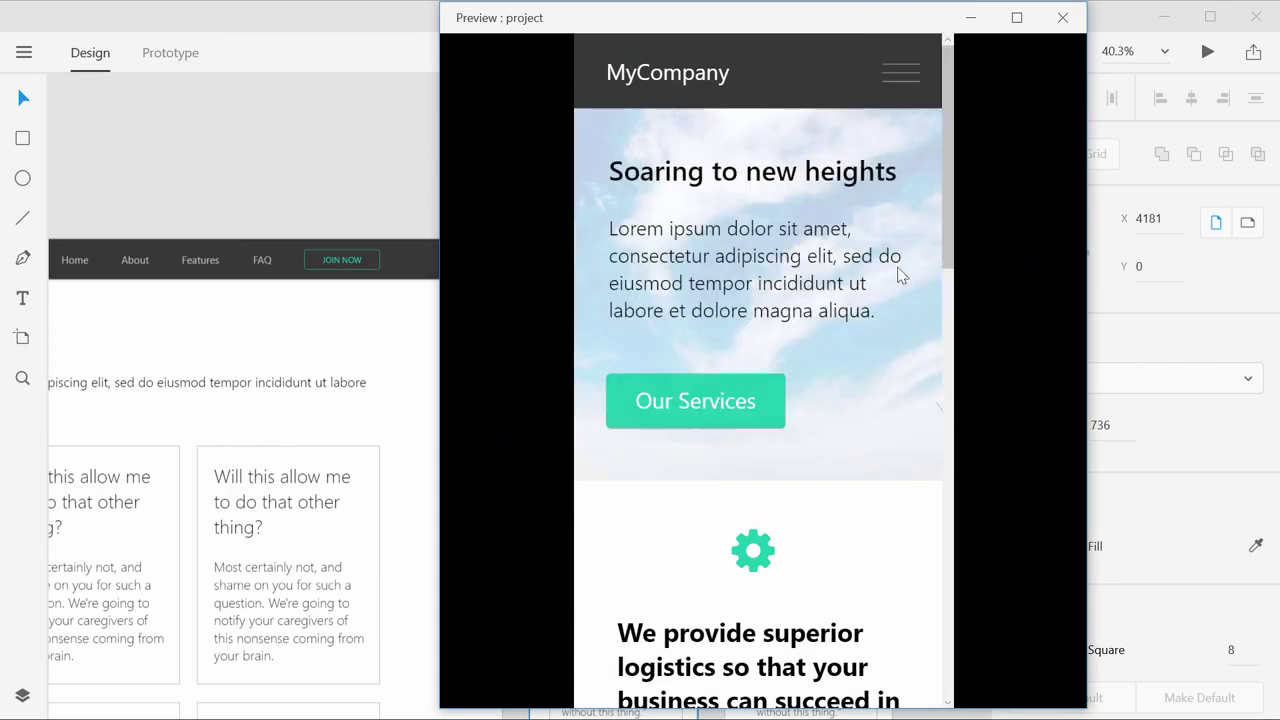
pyautogui.click(908, 84)
pyautogui.click(910, 80)
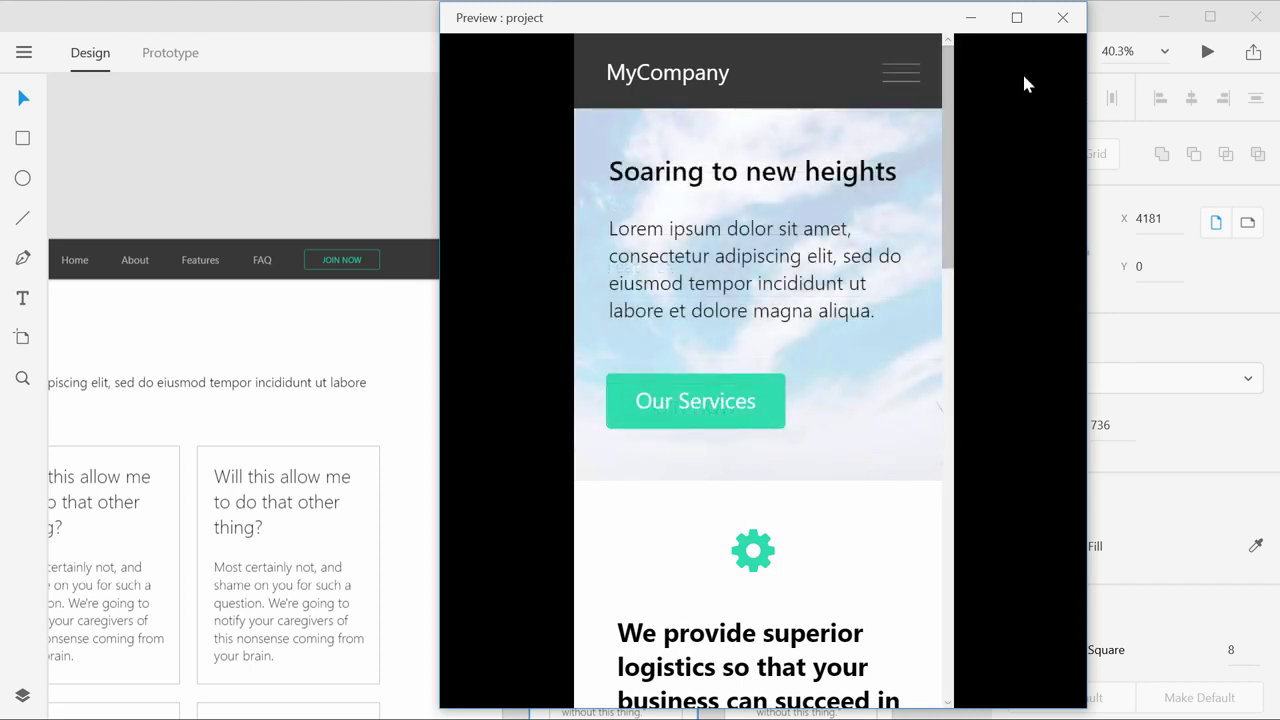
pyautogui.click(1060, 17)
# Step: Duplicate the iPhone 6/7 Plus – 1 artboard as the base for the mobile FAQ page
pyautogui.moveTo(848, 210); pyautogui.dragTo(636, 68)
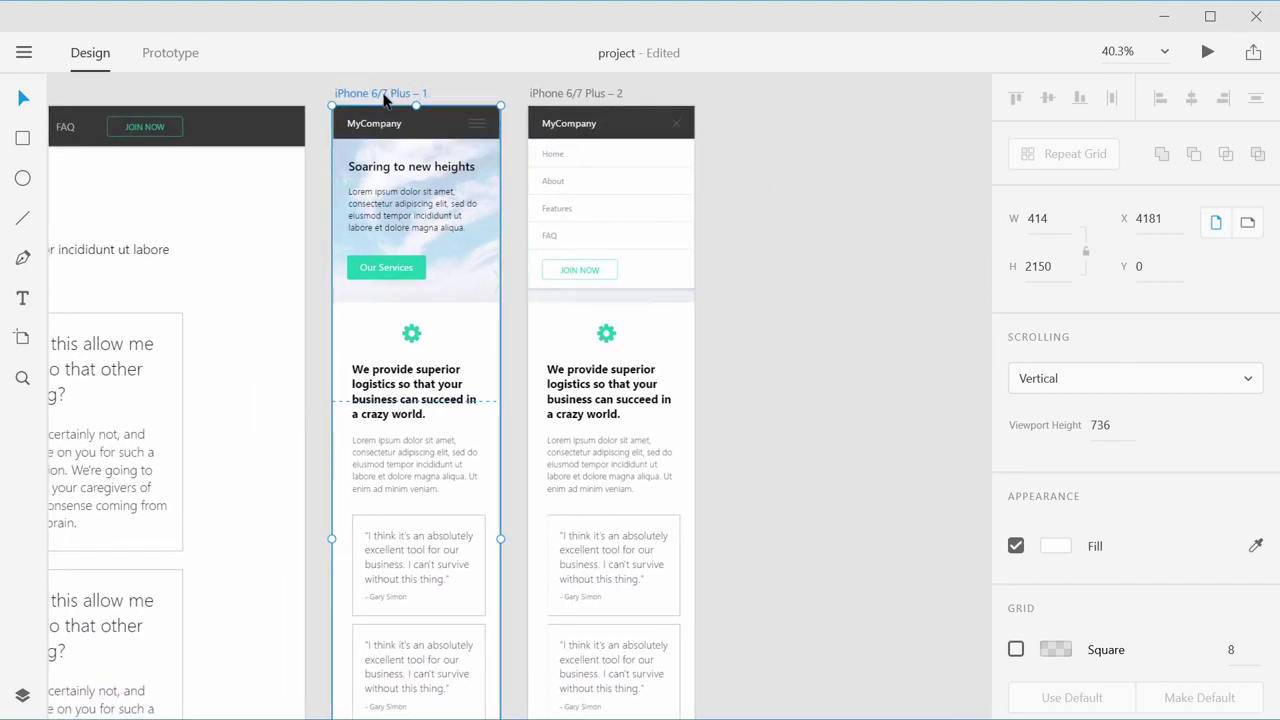
pyautogui.click(748, 147)
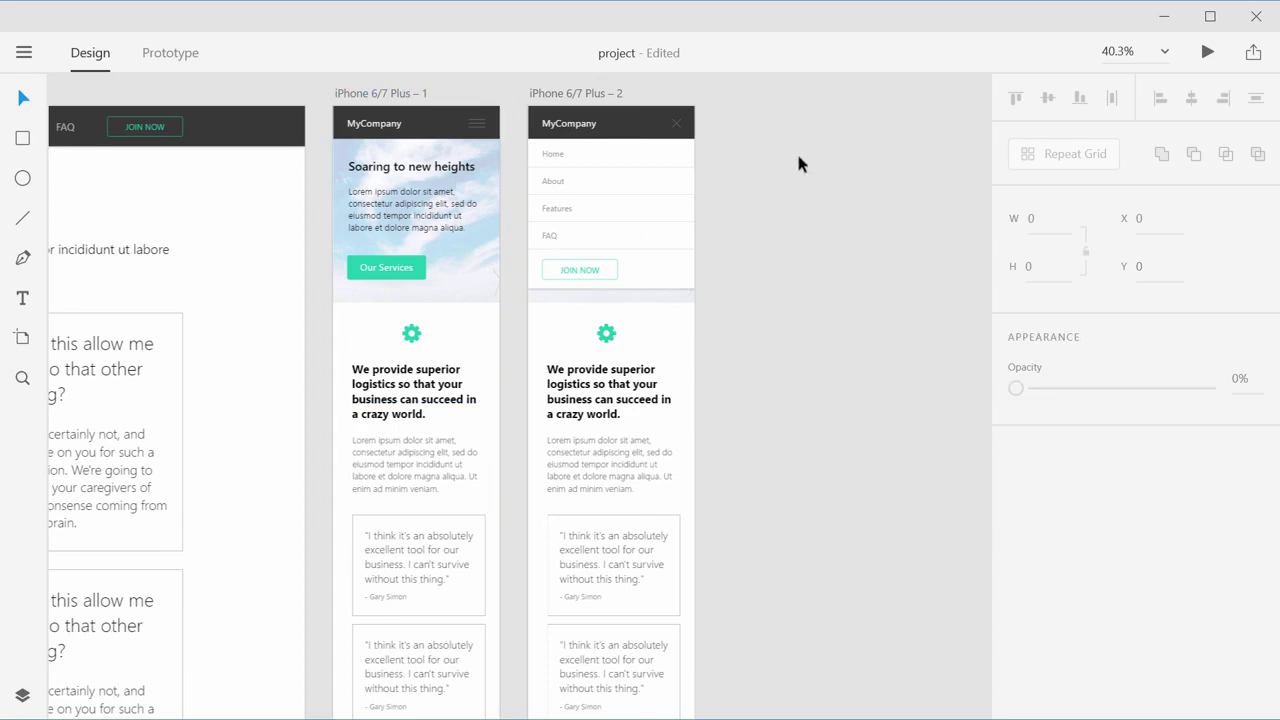
pyautogui.hscroll(-10, 600, 260)
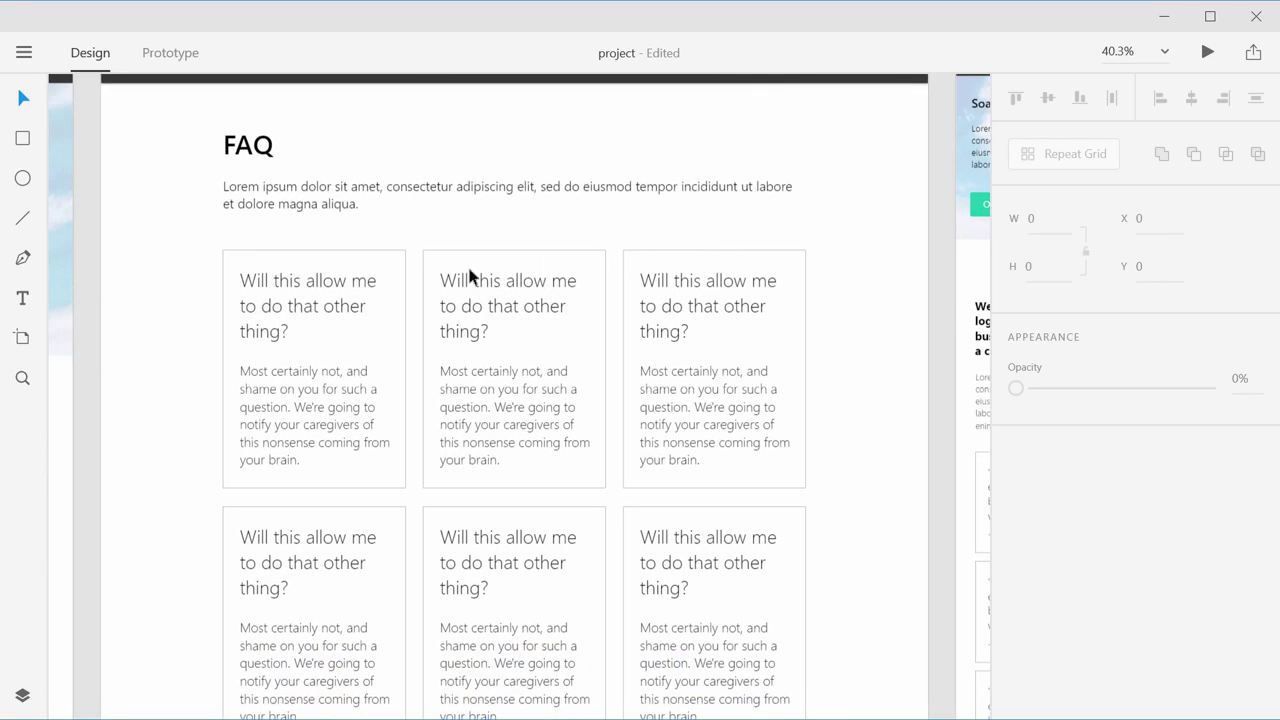
pyautogui.moveTo(834, 260); pyautogui.dragTo(591, 316)
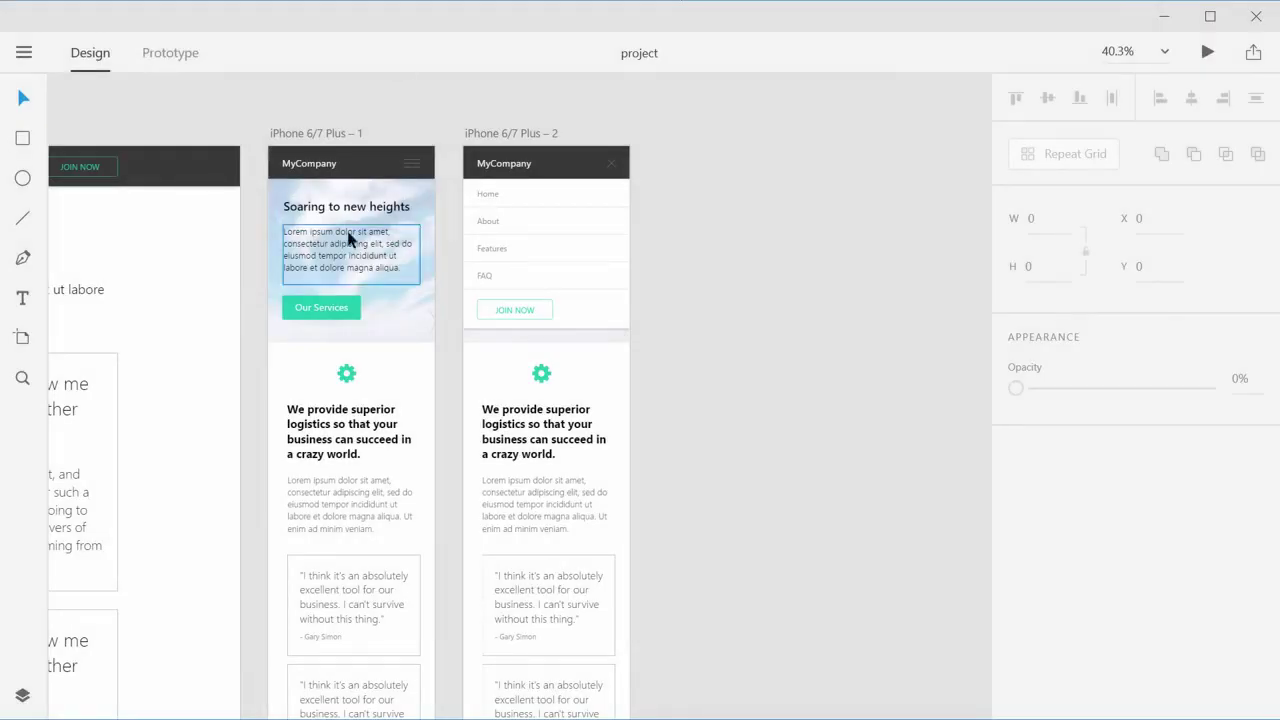
pyautogui.click(330, 135)
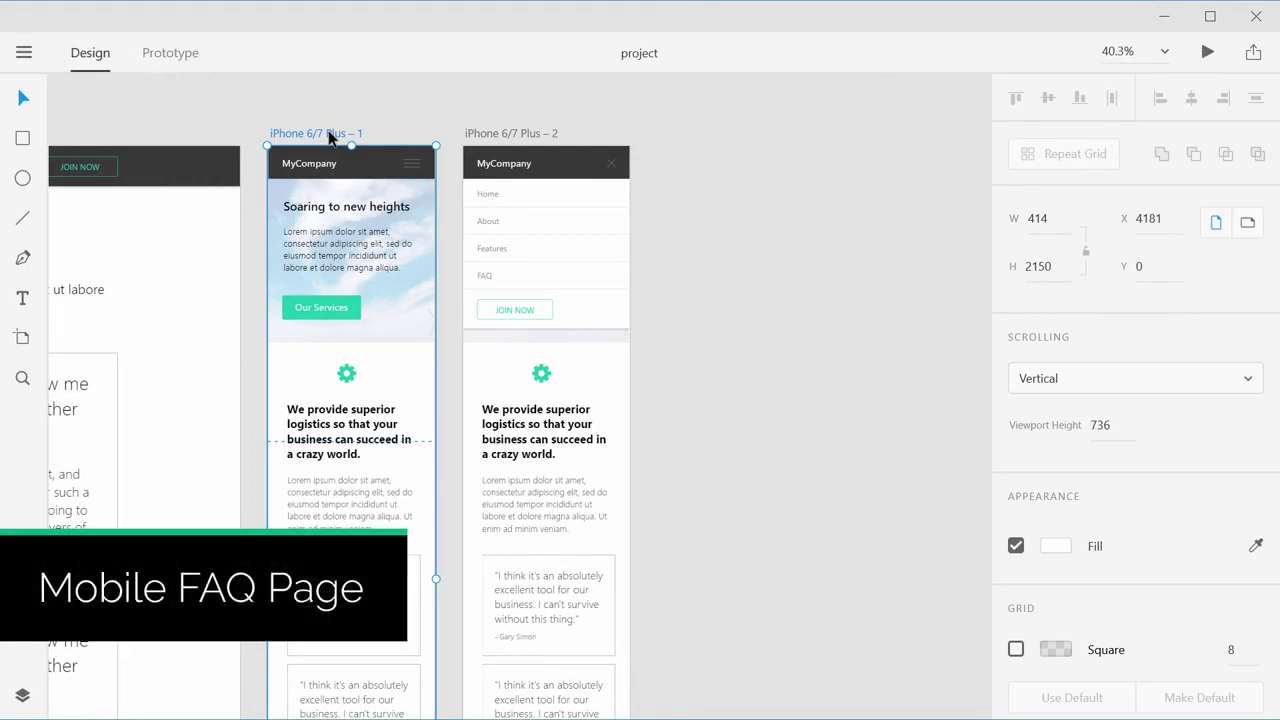
pyautogui.hotkey('ctrl', 'd')
# Step: Delete the sky background image behind the hero text on the duplicated mobile artboard
pyautogui.scroll(-3, 367, 129)
pyautogui.hscroll(2, 367, 129)
pyautogui.scroll(3, 593, 340)
pyautogui.scroll(3, 604, 354)
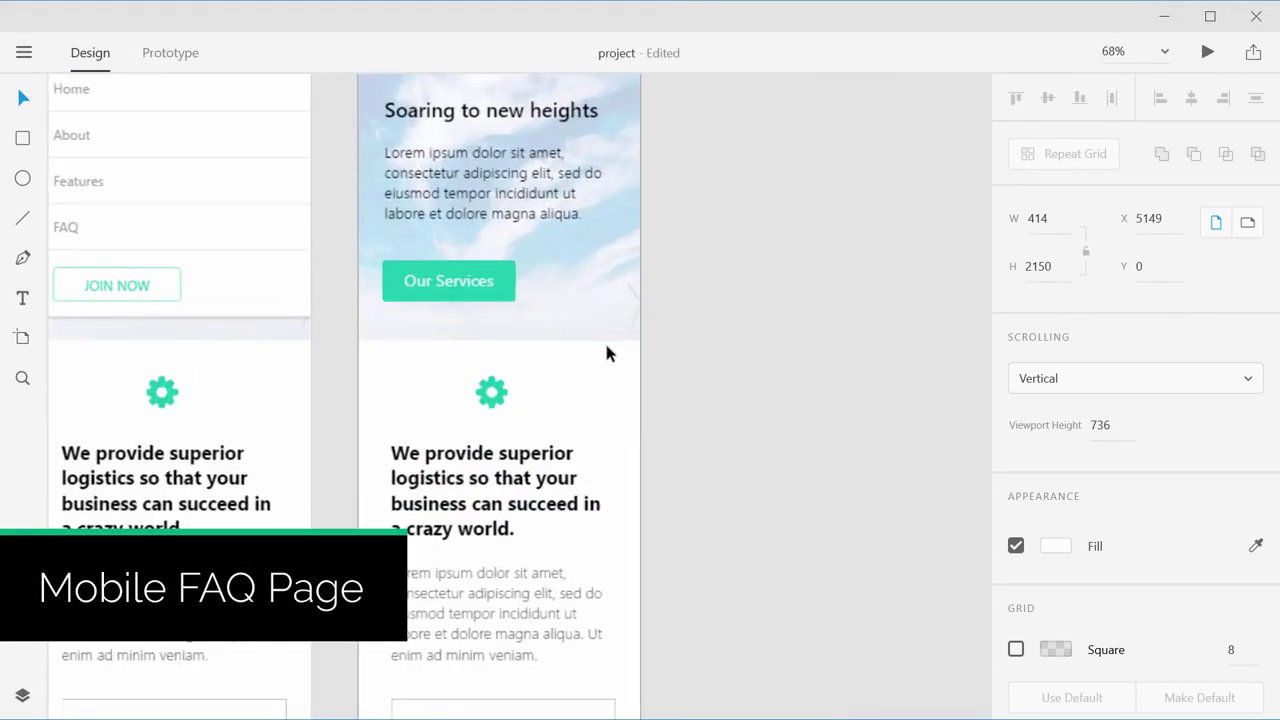
pyautogui.scroll(2, 606, 352)
pyautogui.scroll(3, 537, 280)
pyautogui.hscroll(-2, 617, 423)
pyautogui.click(726, 230)
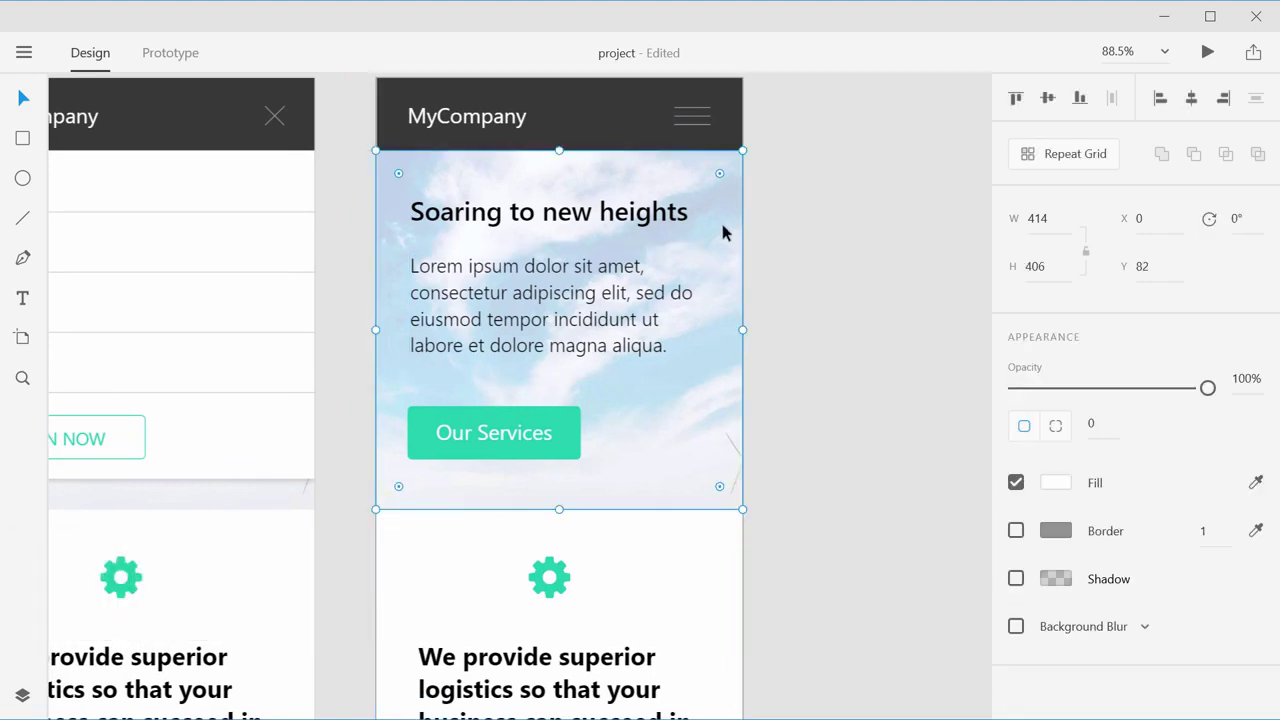
pyautogui.press('Delete')
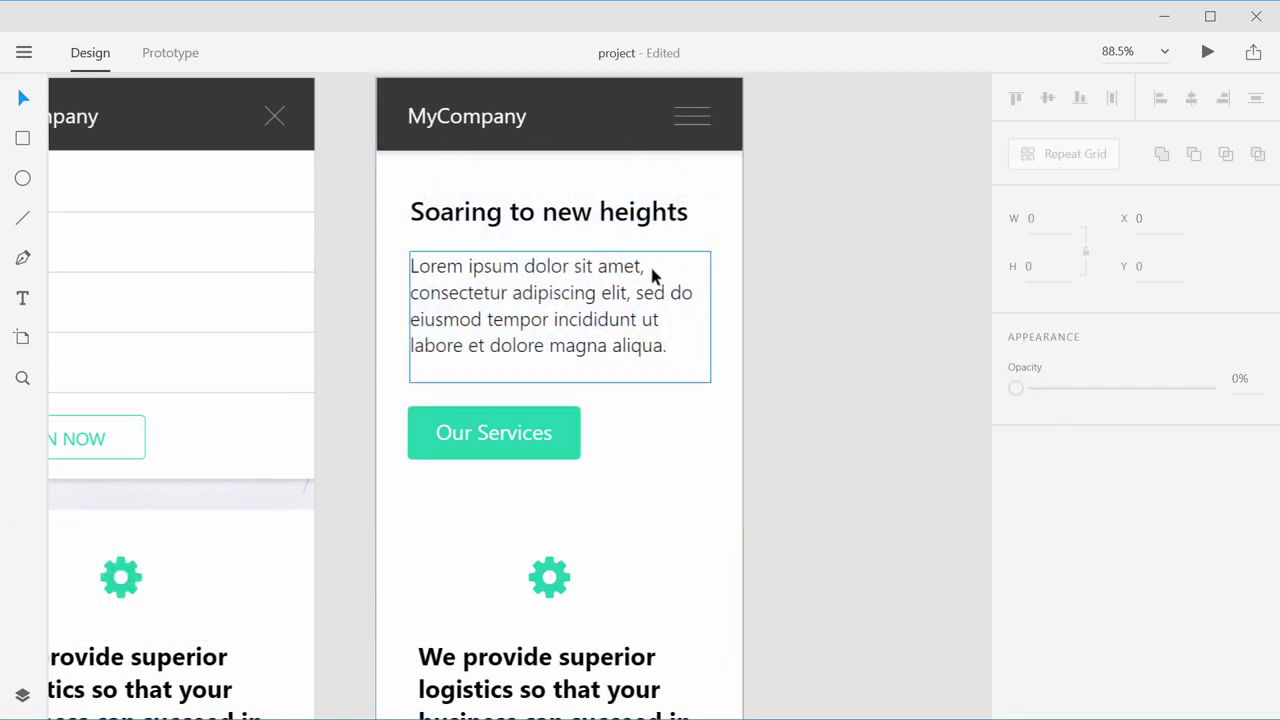
# Step: Change the "Soaring to new heights" heading on the duplicated artboard to "FAQ" and delete the Our Services button
pyautogui.doubleClick(491, 215)
pyautogui.write('FAQ')
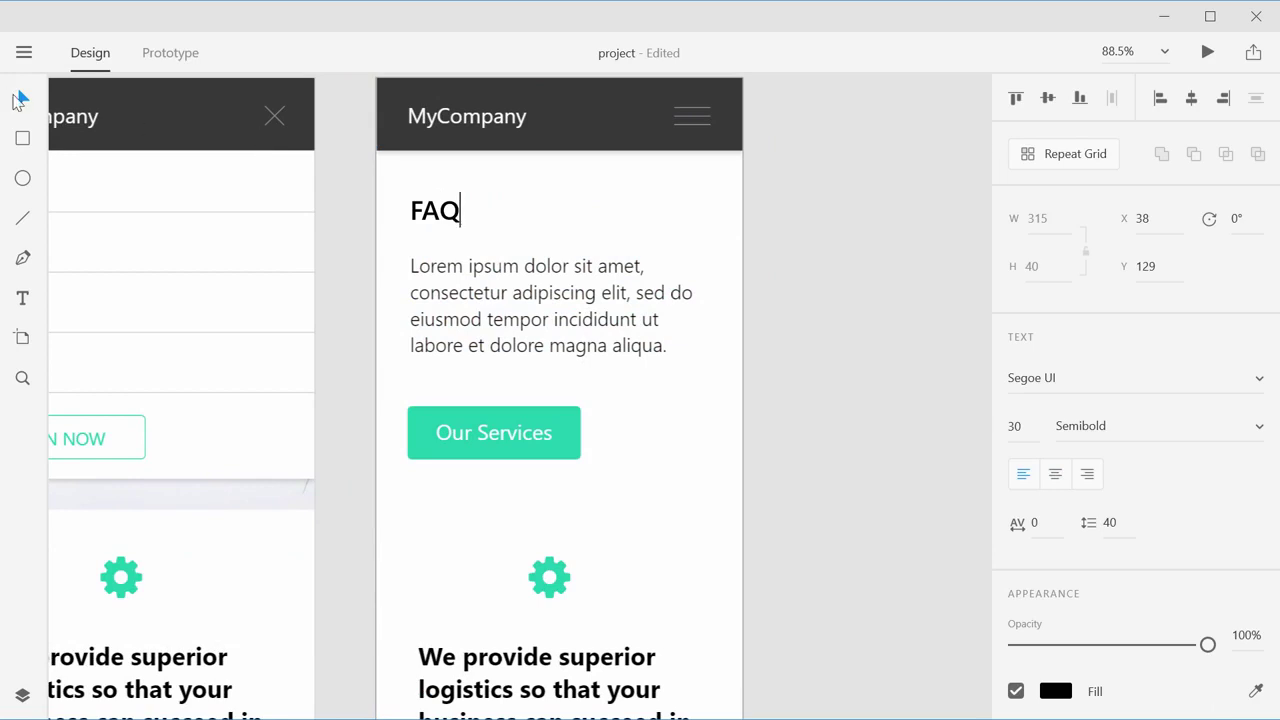
pyautogui.press('Escape')
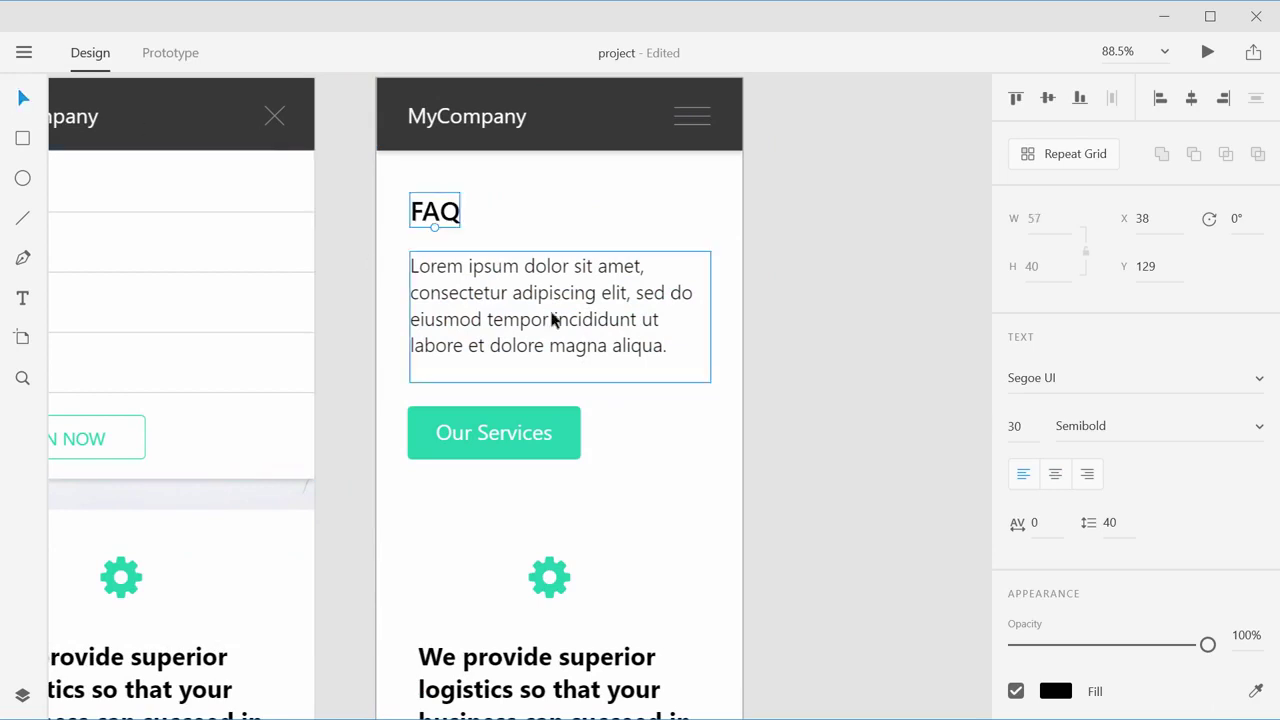
pyautogui.click(552, 320)
pyautogui.click(528, 436)
pyautogui.press('Delete')
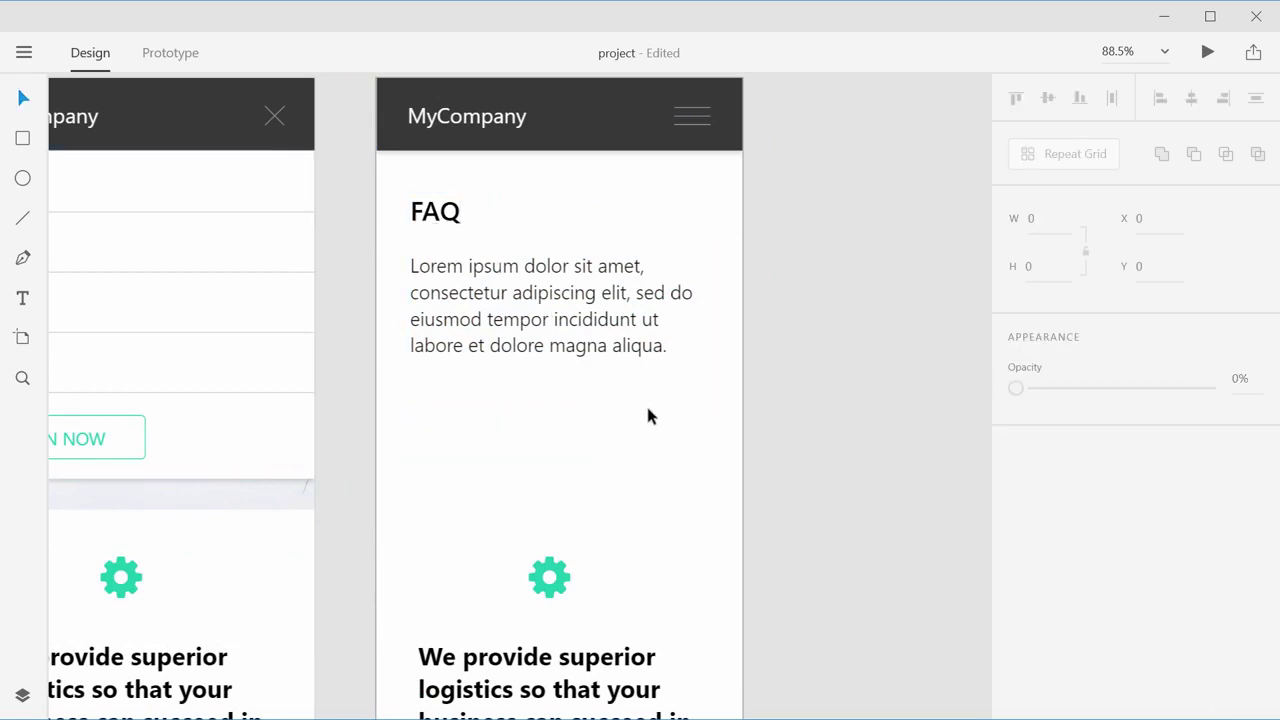
# Step: Delete the gear icon, the logistics heading and its paragraph from the iPhone 6/7 Plus – 3 artboard
pyautogui.scroll(-1, 697, 380)
pyautogui.scroll(-5, 705, 389)
pyautogui.scroll(-2, 705, 389)
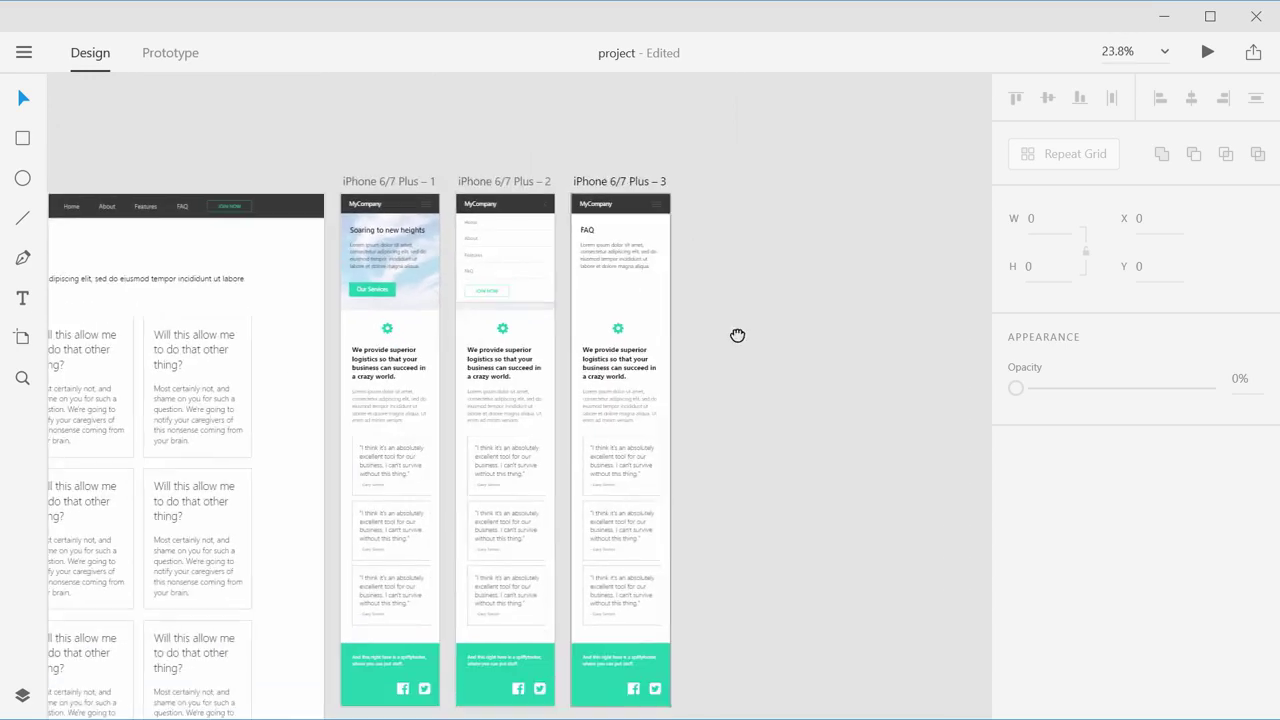
pyautogui.scroll(-1, 737, 337)
pyautogui.scroll(5, 730, 362)
pyautogui.scroll(-2, 730, 358)
pyautogui.scroll(-2, 730, 360)
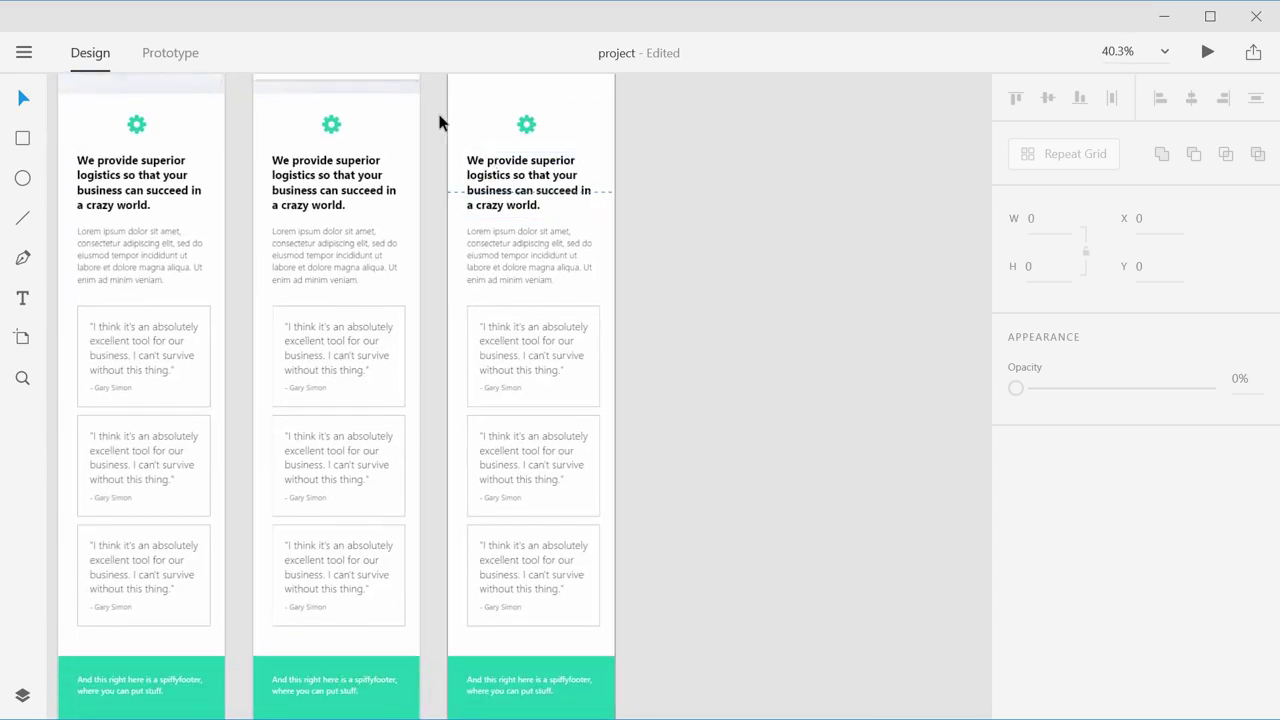
pyautogui.moveTo(437, 109); pyautogui.dragTo(655, 263)
pyautogui.press('Delete')
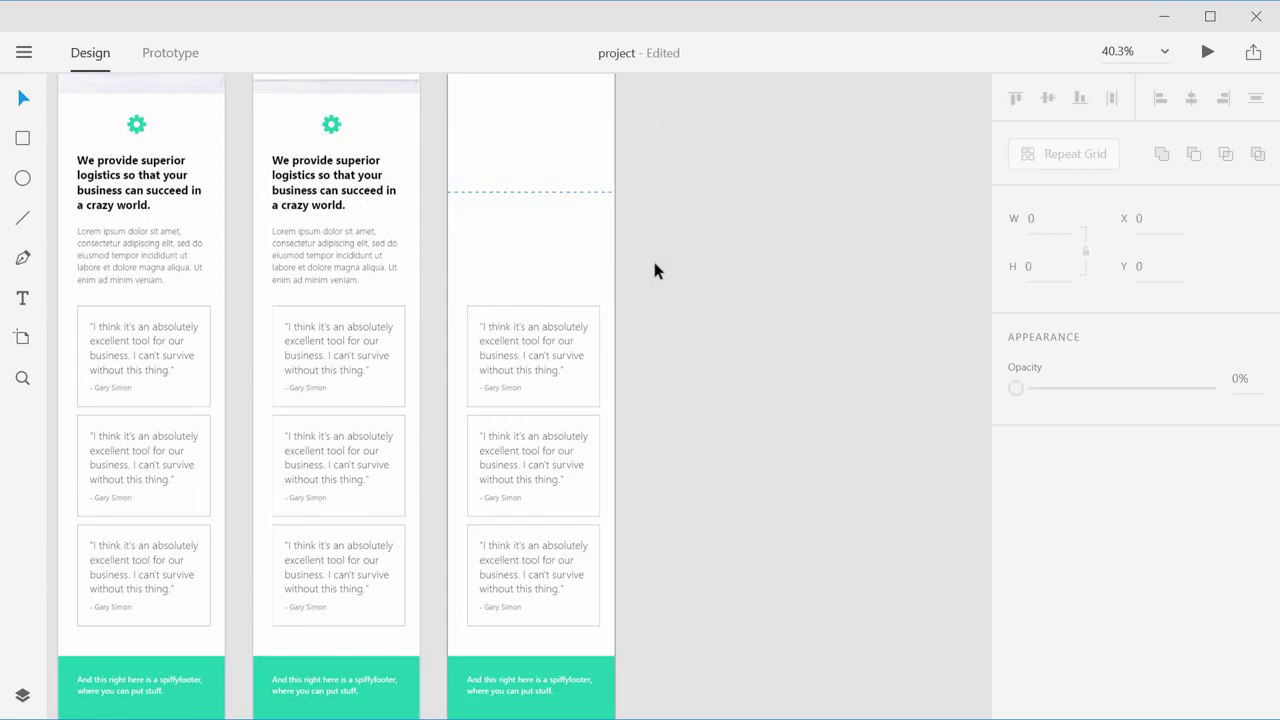
# Step: Move the testimonial repeat grid up beneath the FAQ intro paragraph, to about X 42, Y 371
pyautogui.click(506, 490)
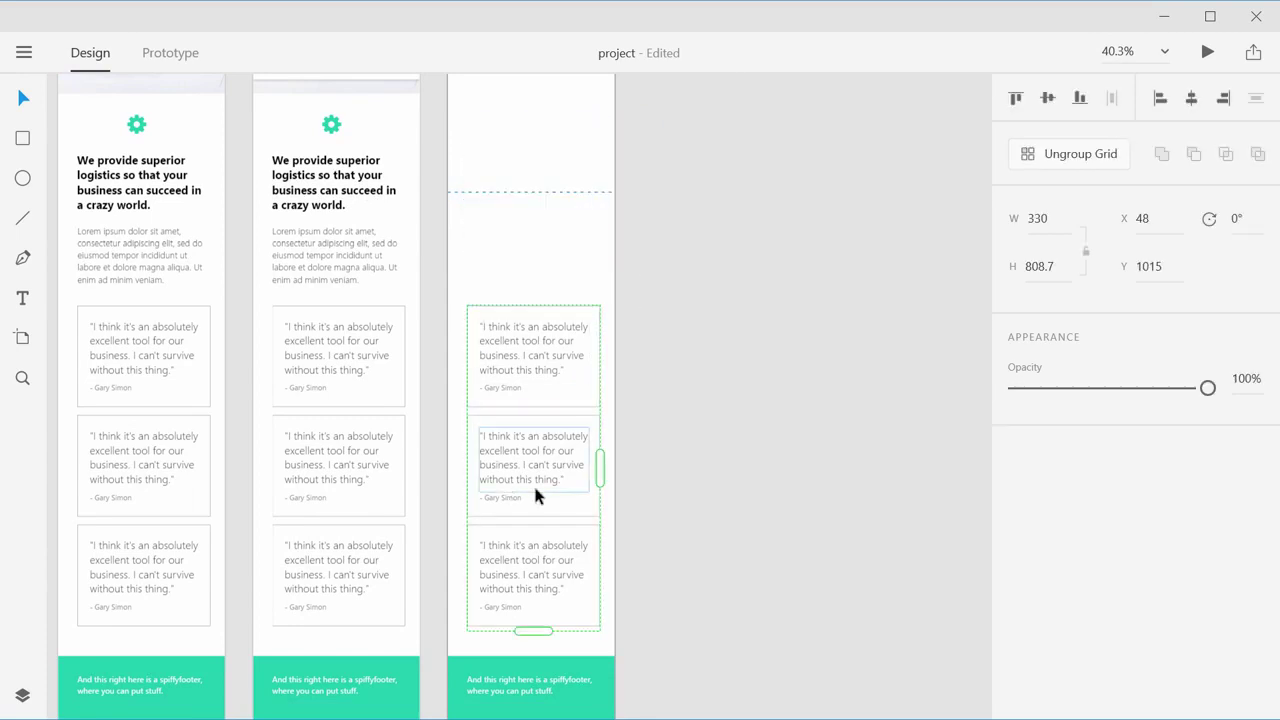
pyautogui.scroll(4, 533, 474)
pyautogui.moveTo(536, 466); pyautogui.dragTo(498, 204)
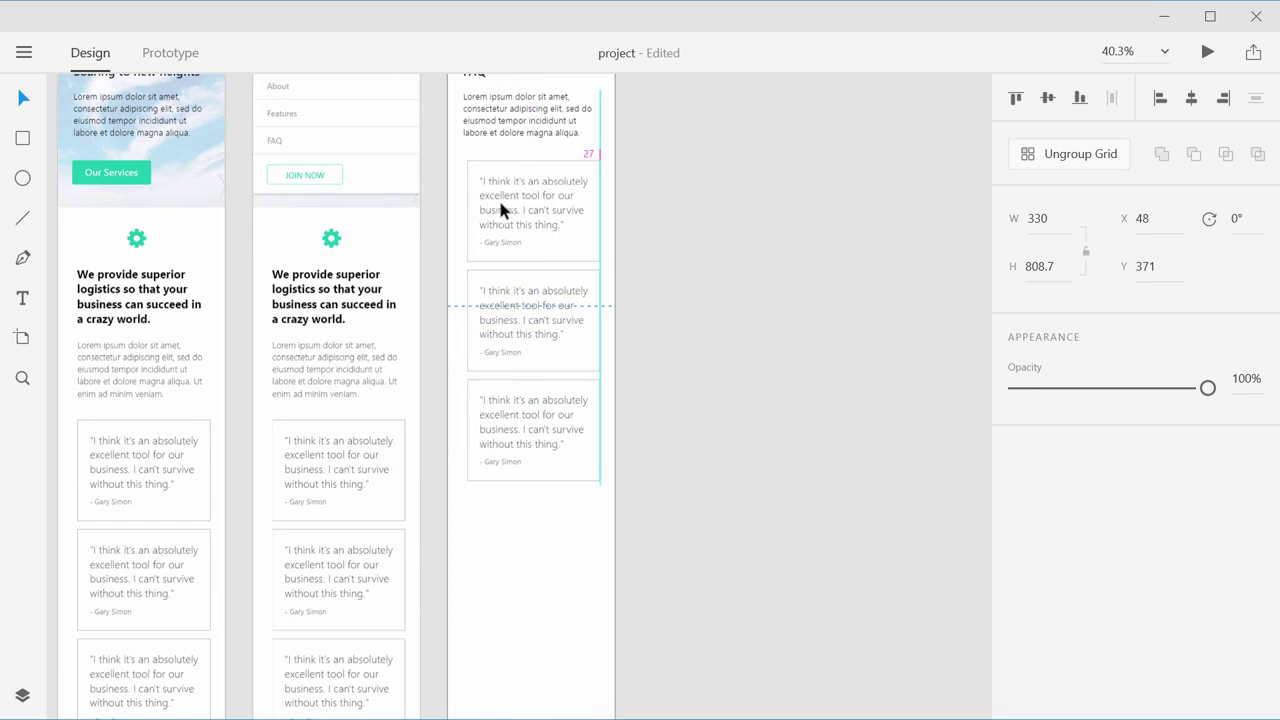
# Step: Replace the first card's quote with "Will this allow me to do that other thing?" and shorten its text box to about 78 high
pyautogui.moveTo(292, 290); pyautogui.dragTo(626, 336)
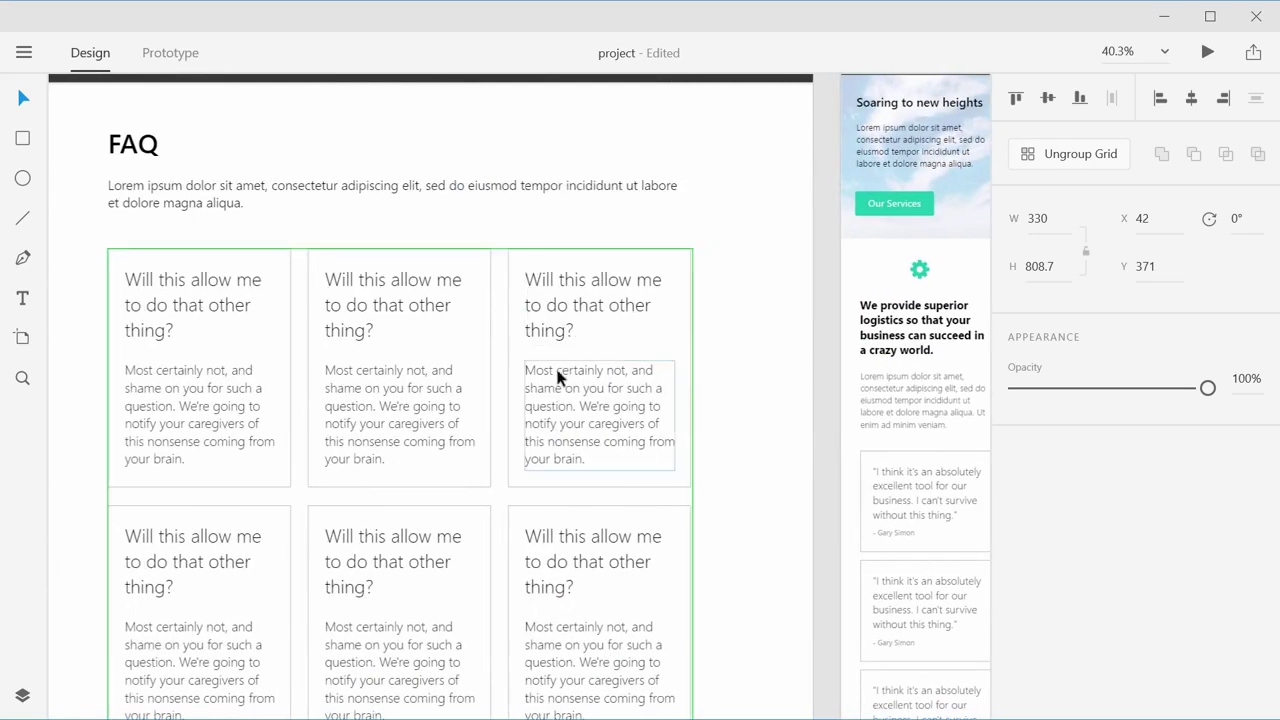
pyautogui.click(794, 420)
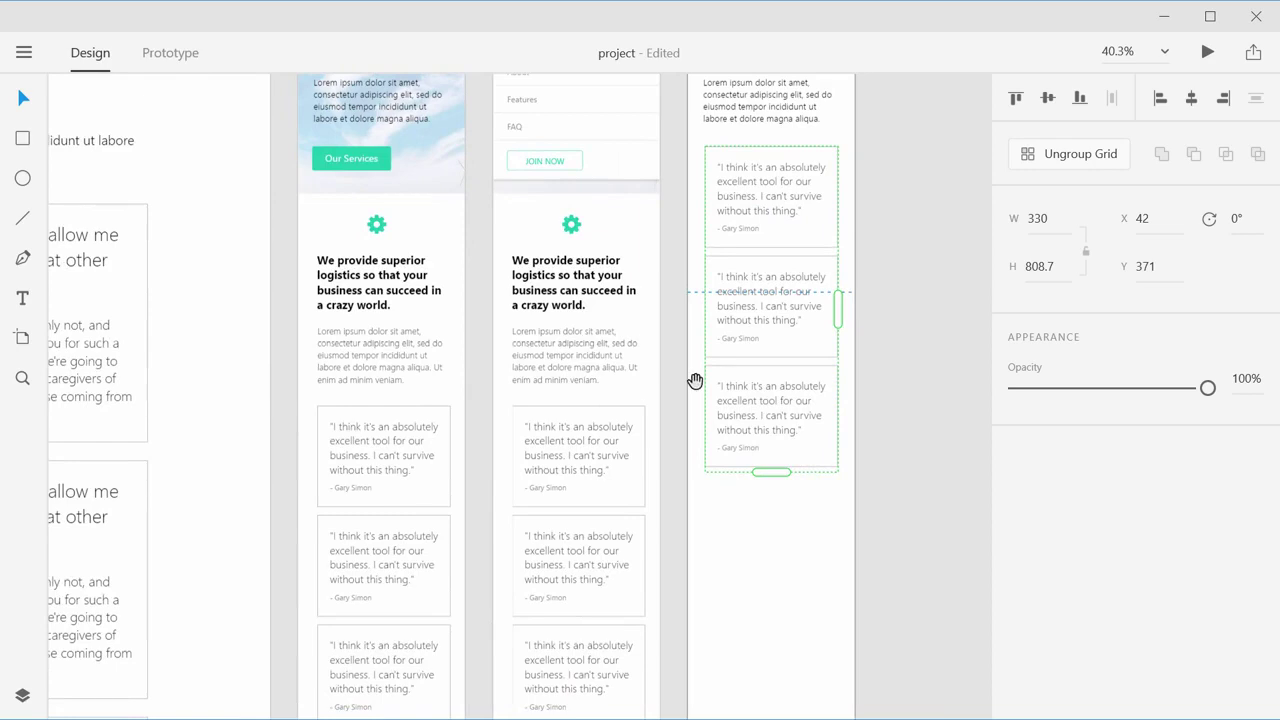
pyautogui.hscroll(5, 695, 381)
pyautogui.scroll(2, 695, 381)
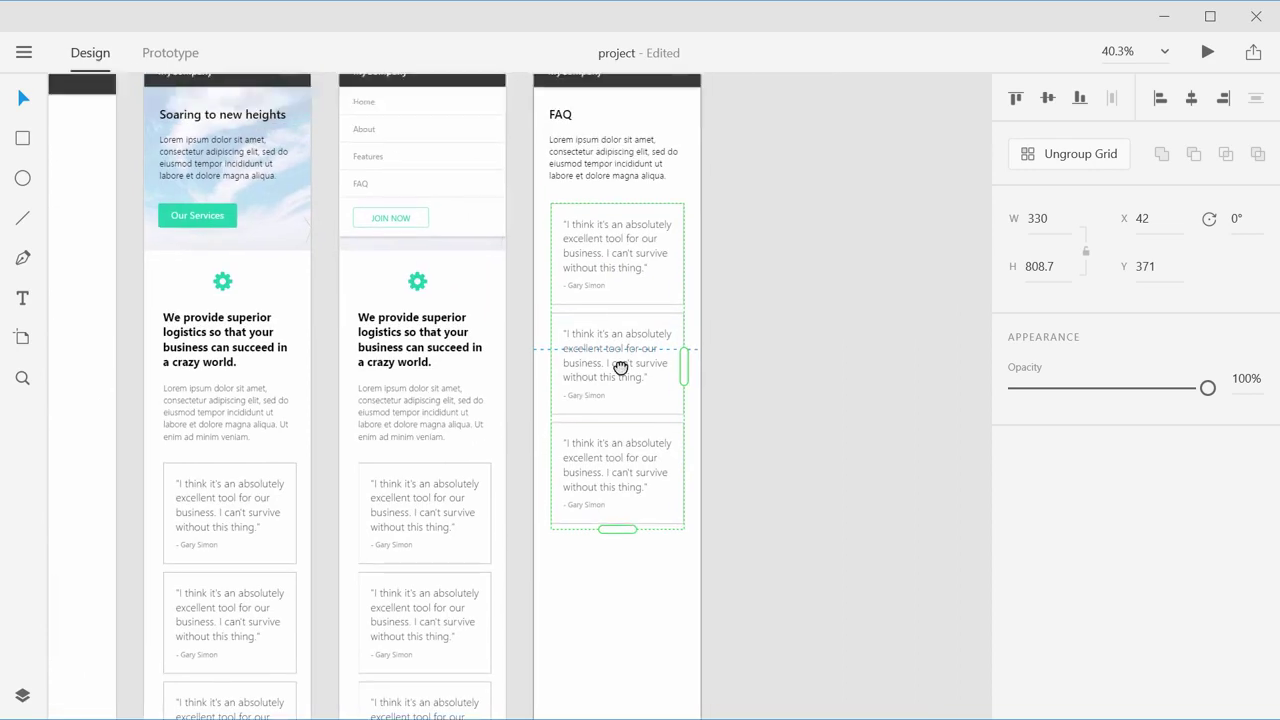
pyautogui.keyDown('ctrl'); pyautogui.scroll(5, 606, 306); pyautogui.keyUp('ctrl')
pyautogui.scroll(1, 500, 345)
pyautogui.hscroll(-1, 500, 345)
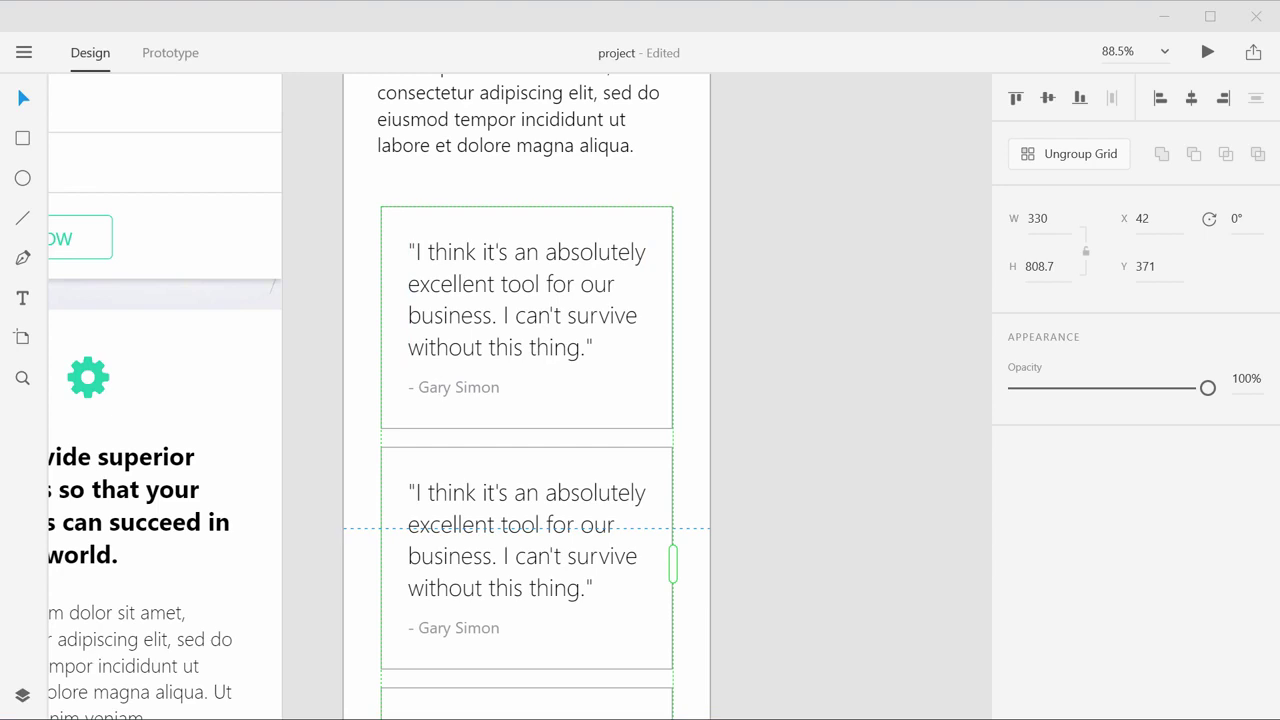
pyautogui.doubleClick(520, 331)
pyautogui.doubleClick(541, 313)
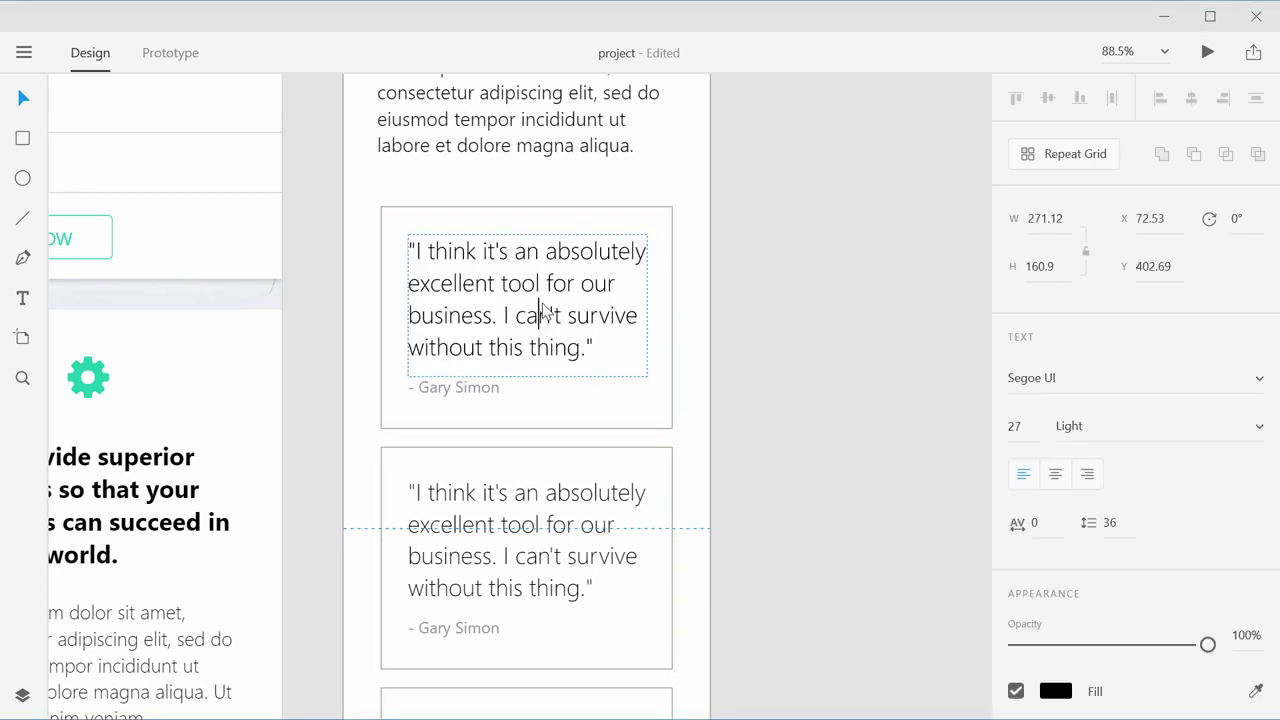
pyautogui.moveTo(596, 349); pyautogui.dragTo(397, 257)
pyautogui.write('Will this allow me to do that other thing?')
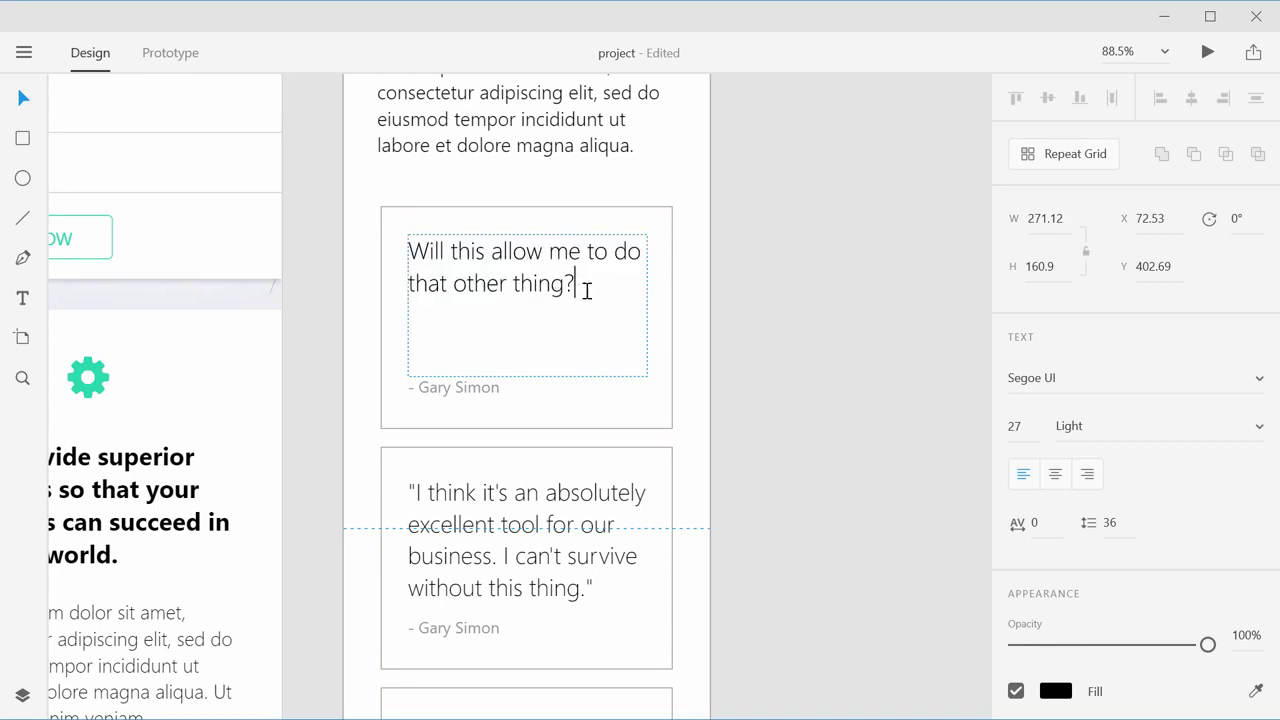
pyautogui.press('Escape')
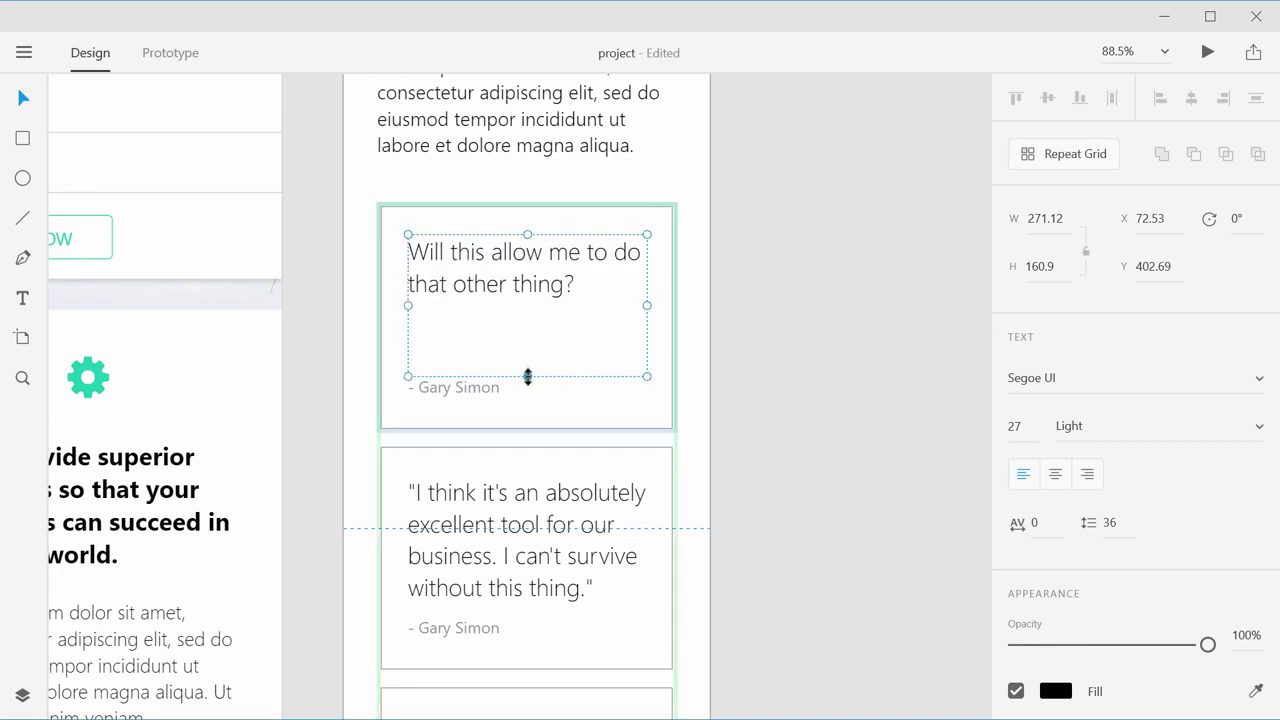
pyautogui.moveTo(528, 376); pyautogui.dragTo(540, 303)
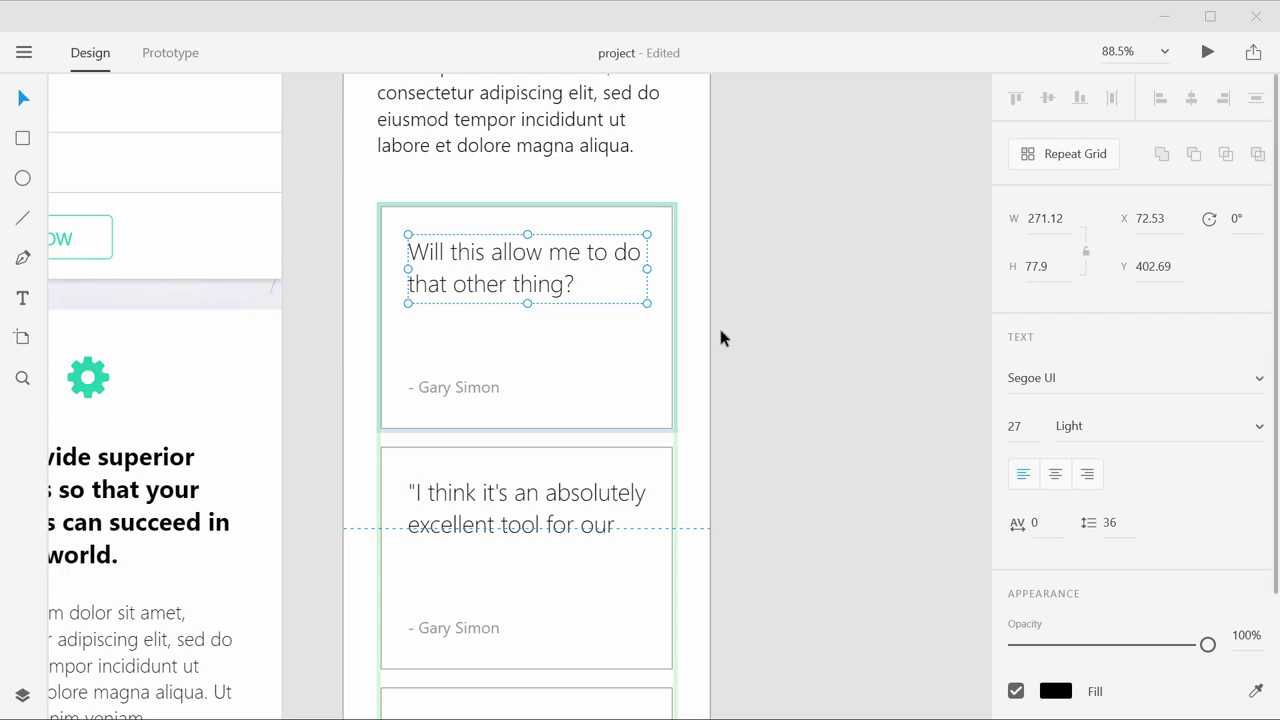
# Step: Duplicate the question text directly below itself in the first card, at about Y 491, and delete the author line
pyautogui.click(515, 340)
pyautogui.click(484, 272)
pyautogui.moveTo(496, 287); pyautogui.dragTo(484, 356)
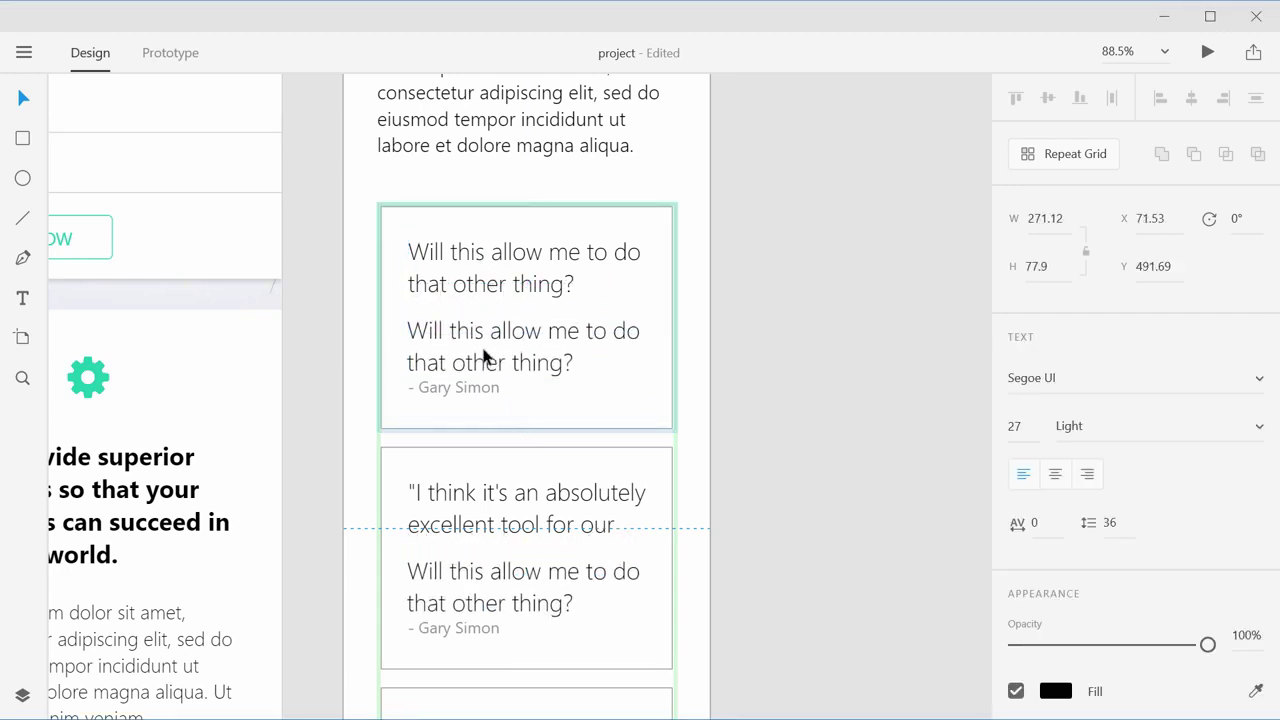
pyautogui.click(449, 394)
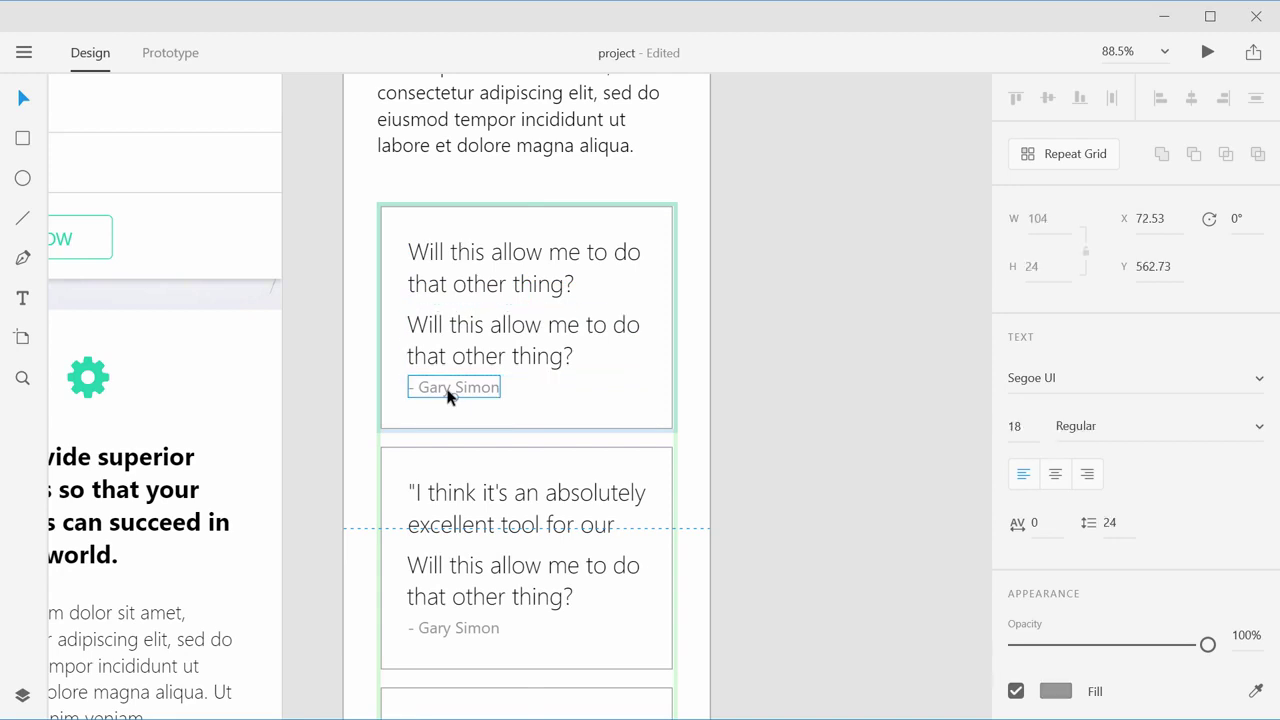
pyautogui.press('Delete')
pyautogui.click(486, 337)
pyautogui.moveTo(486, 337); pyautogui.dragTo(587, 367)
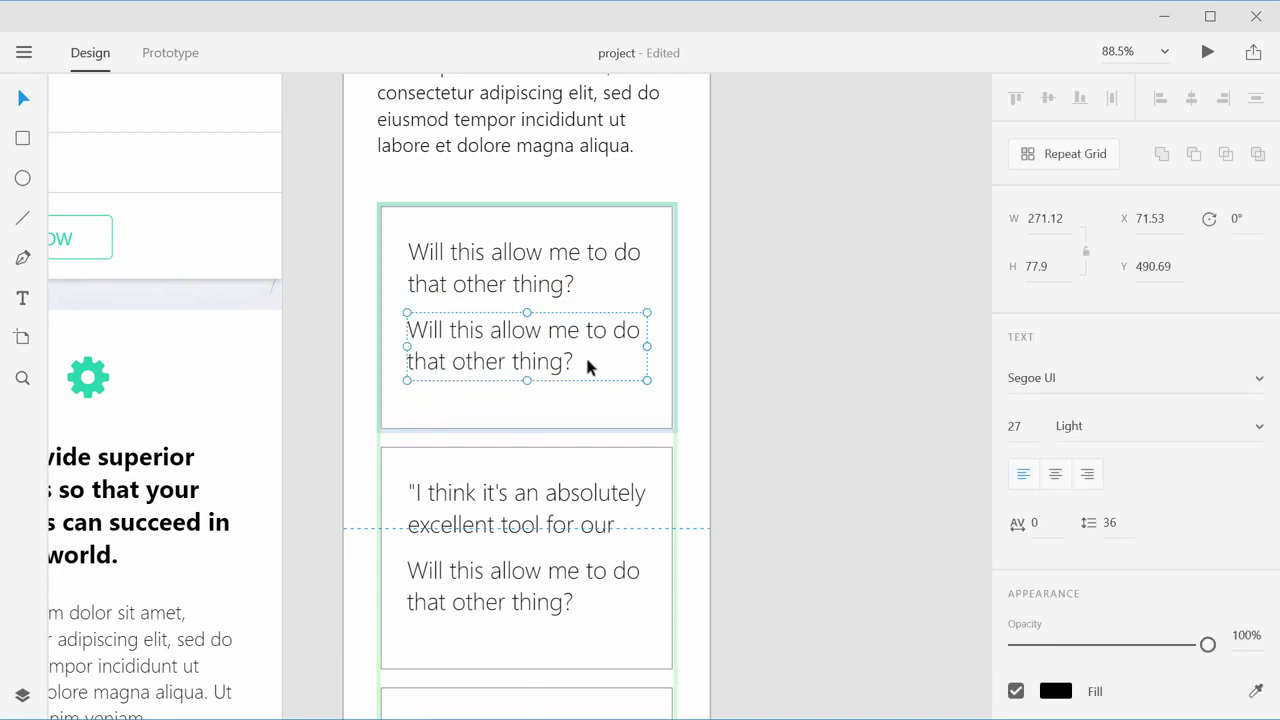
# Step: Set the duplicated text's font size to 22 and move it down to about Y 497
pyautogui.click(1032, 426)
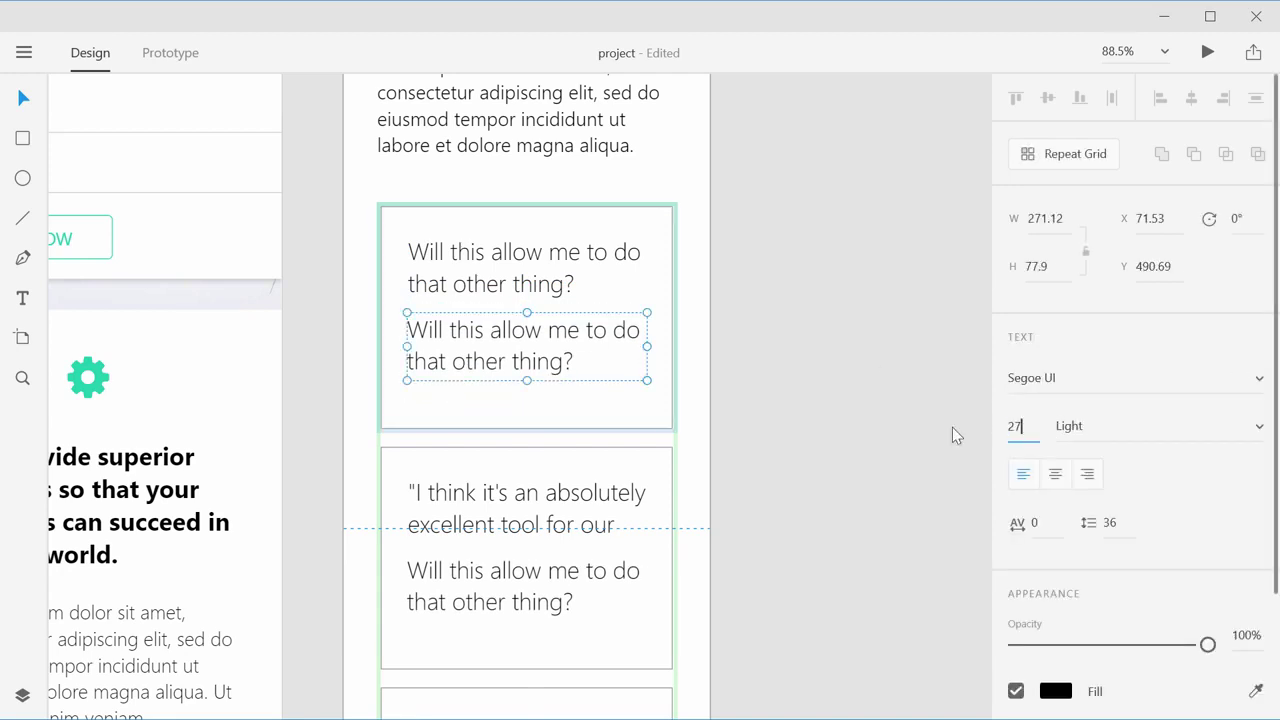
pyautogui.write('22')
pyautogui.press('Return')
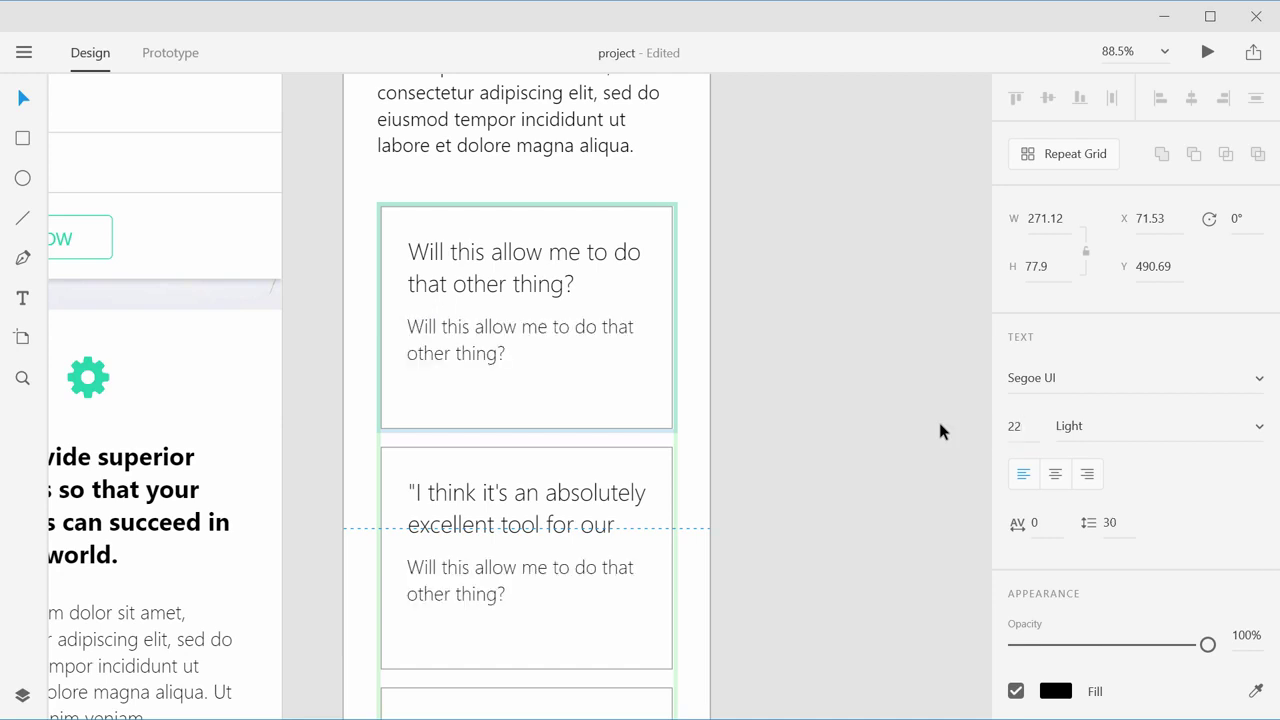
pyautogui.moveTo(455, 360); pyautogui.dragTo(455, 365)
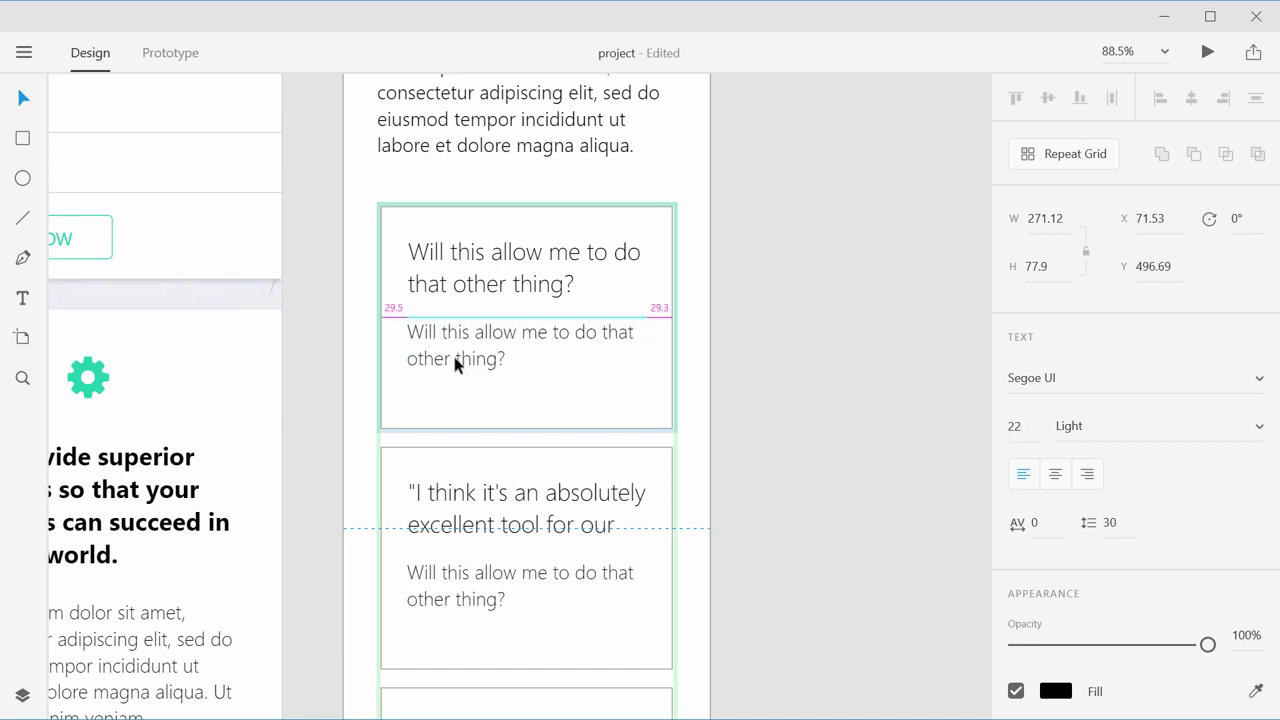
# Step: Reduce the font size of the duplicated text below the question to 20
pyautogui.click(486, 282)
pyautogui.click(486, 360)
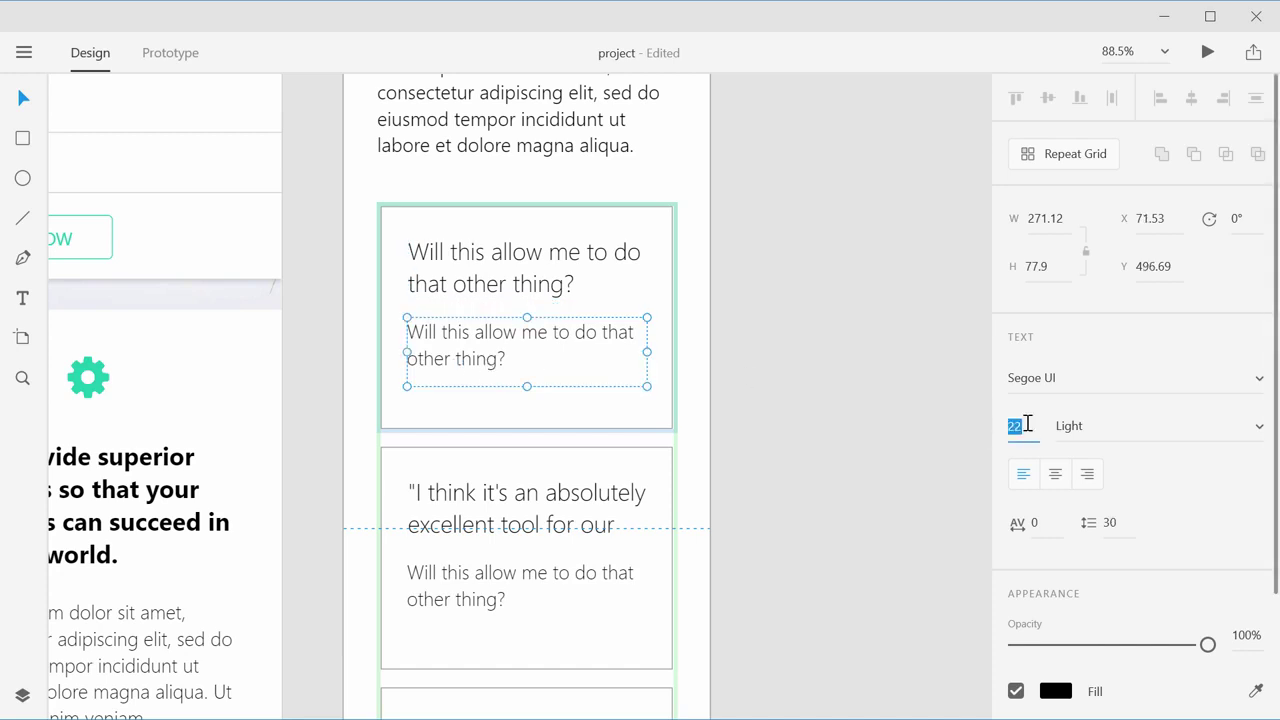
pyautogui.press('Down')
pyautogui.press('Down')
pyautogui.press('Down')
pyautogui.press('Down')
pyautogui.press('Down')
pyautogui.press('Down')
pyautogui.press('Down')
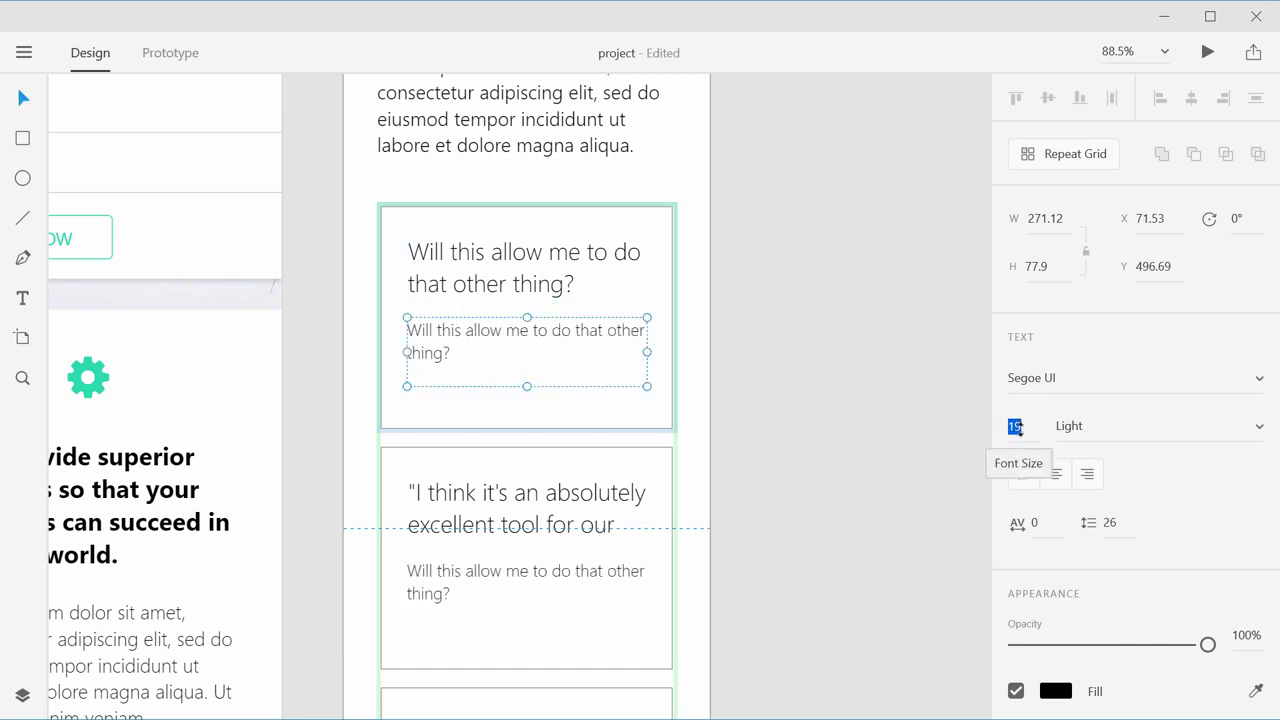
pyautogui.press('Up')
pyautogui.press('Up')
pyautogui.press('Up')
pyautogui.press('Up')
pyautogui.press('Up')
pyautogui.click(801, 375)
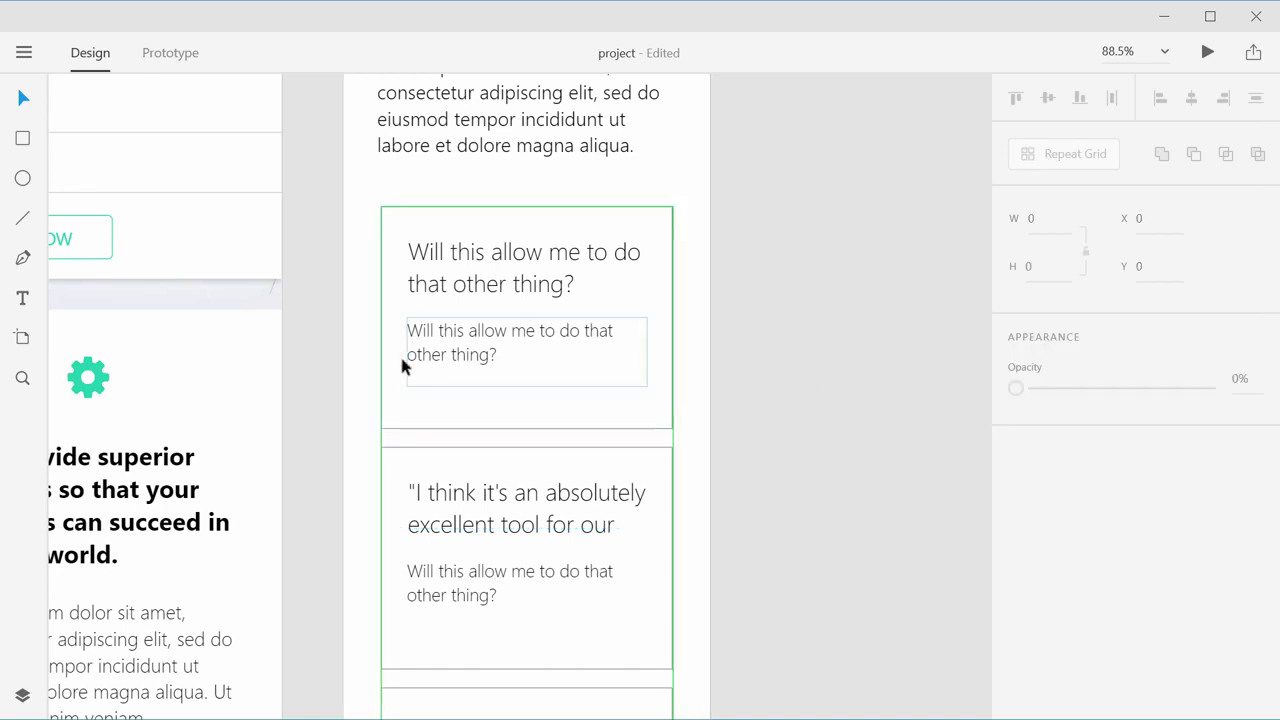
# Step: Set the answer to "Most certainly not, and shame on you for such a question. We're going to notify your caregivers of this nonsense coming from your brain."
pyautogui.click(428, 360)
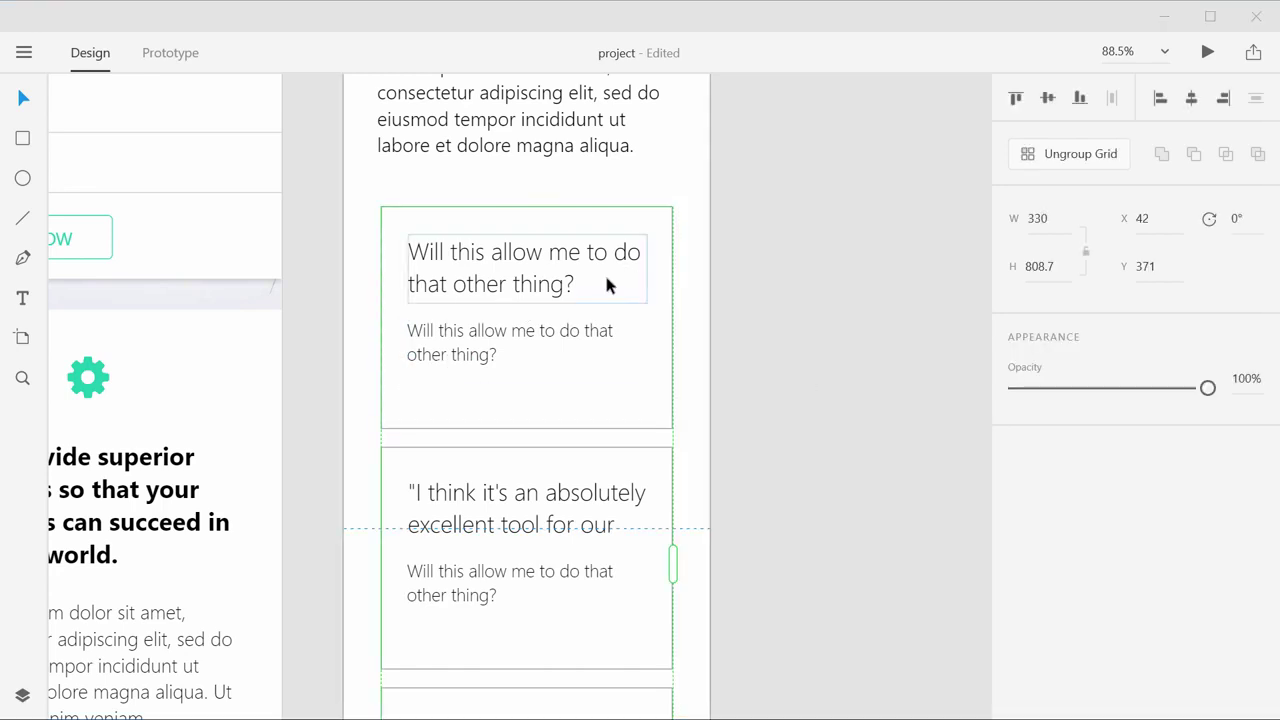
pyautogui.doubleClick(459, 356)
pyautogui.doubleClick(463, 362)
pyautogui.doubleClick(463, 362)
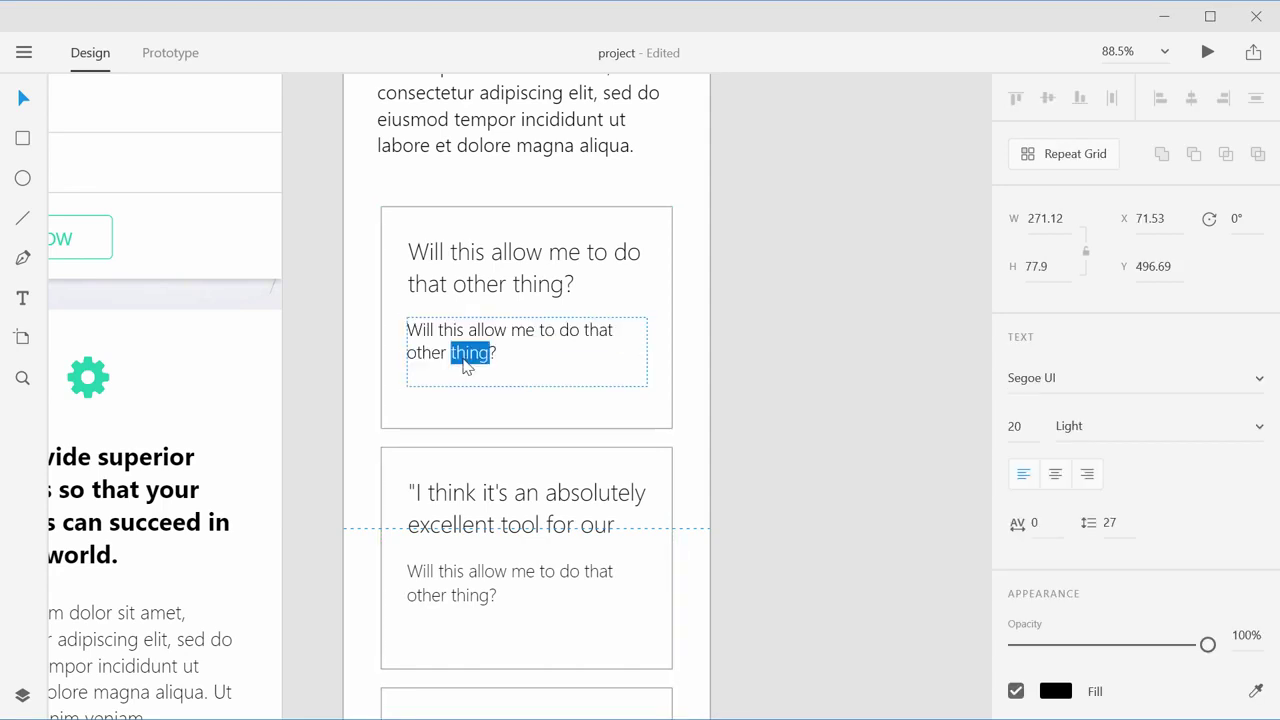
pyautogui.click(463, 362)
pyautogui.hotkey('ctrl', 'a')
pyautogui.write("Most certainly not, and shame on you for such a question. We're going to notify your caregivers of this nonsense coming from your brain.")
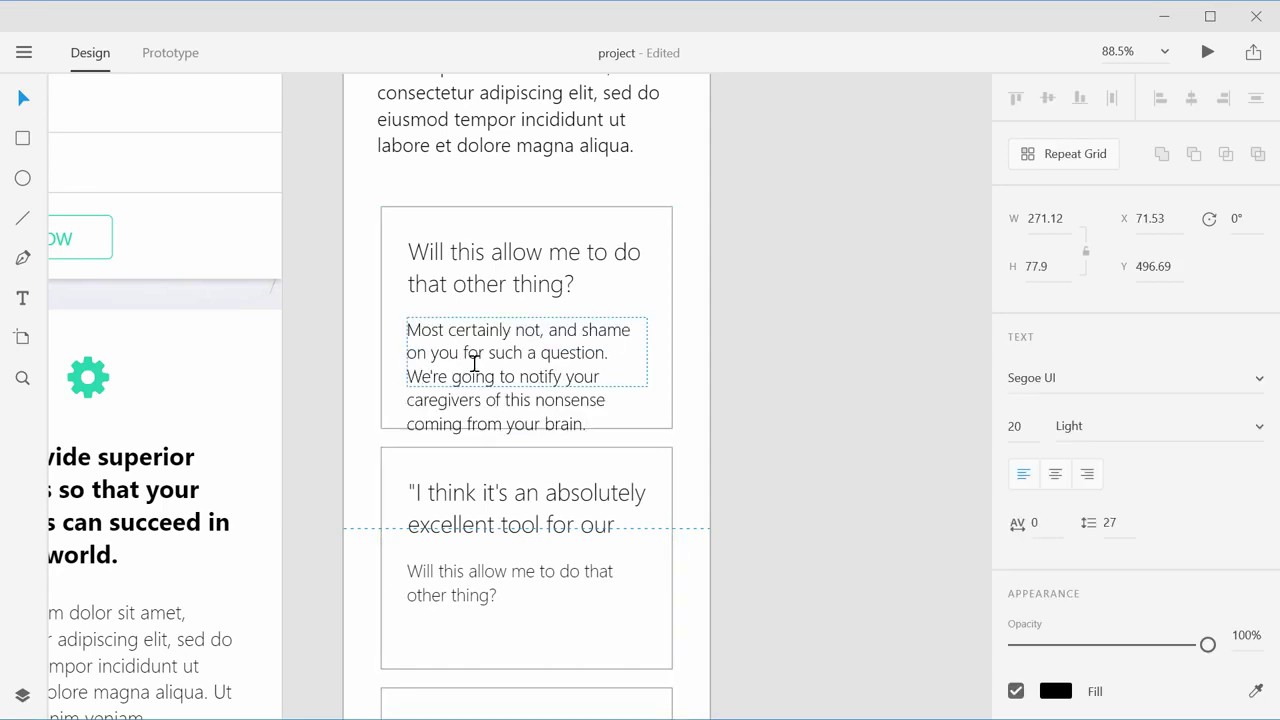
pyautogui.press('Escape')
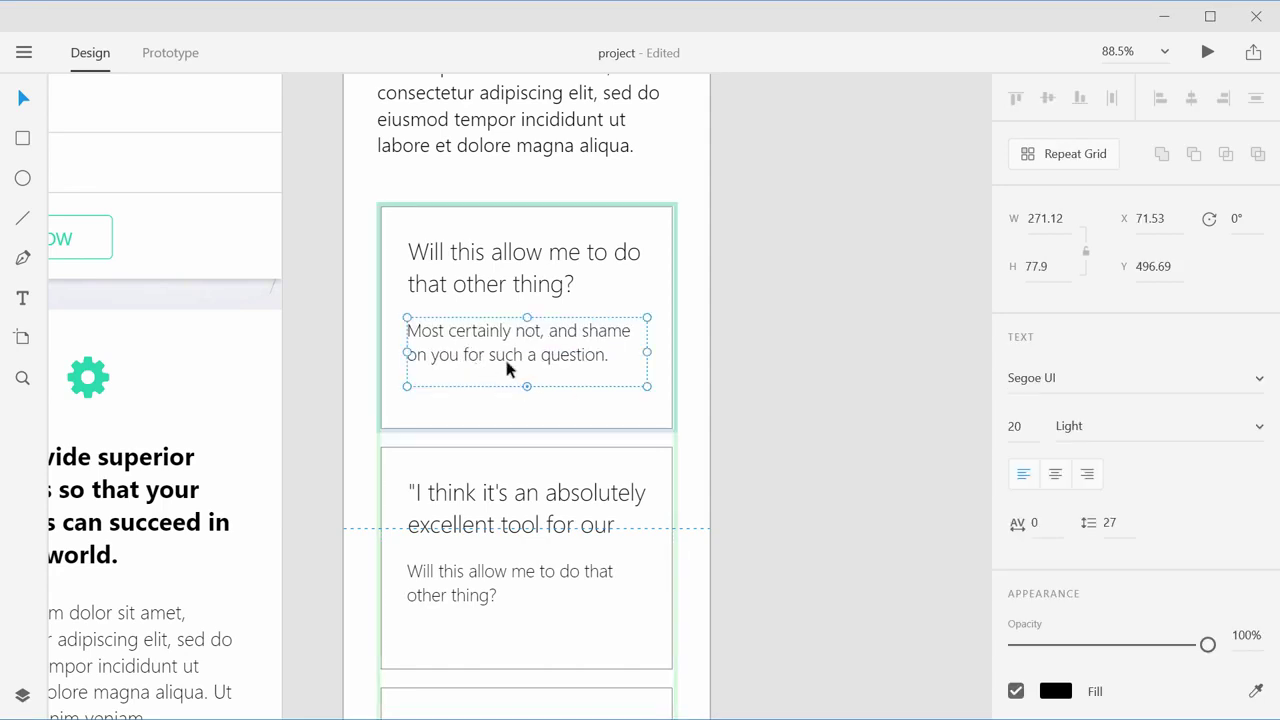
# Step: Try to extend the first card's background box to about 326 high inside the repeat grid
pyautogui.click(557, 421)
pyautogui.moveTo(528, 428); pyautogui.dragTo(533, 493)
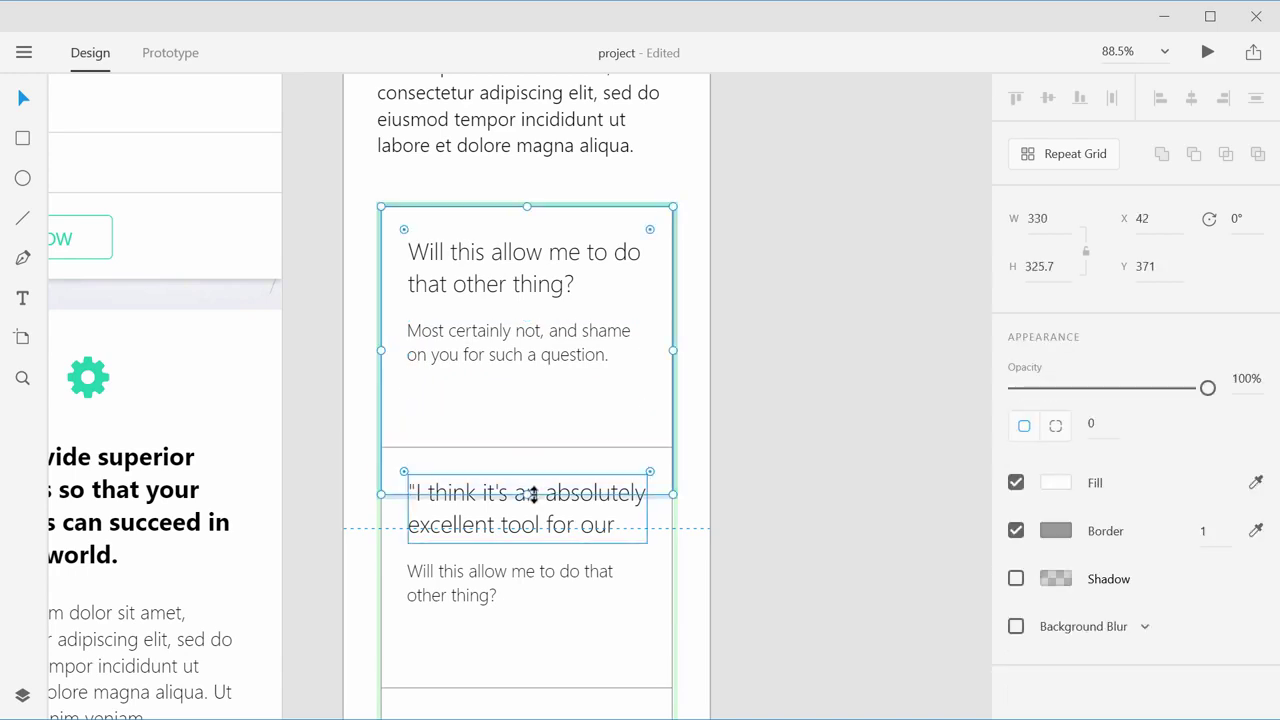
pyautogui.scroll(-5, 648, 585)
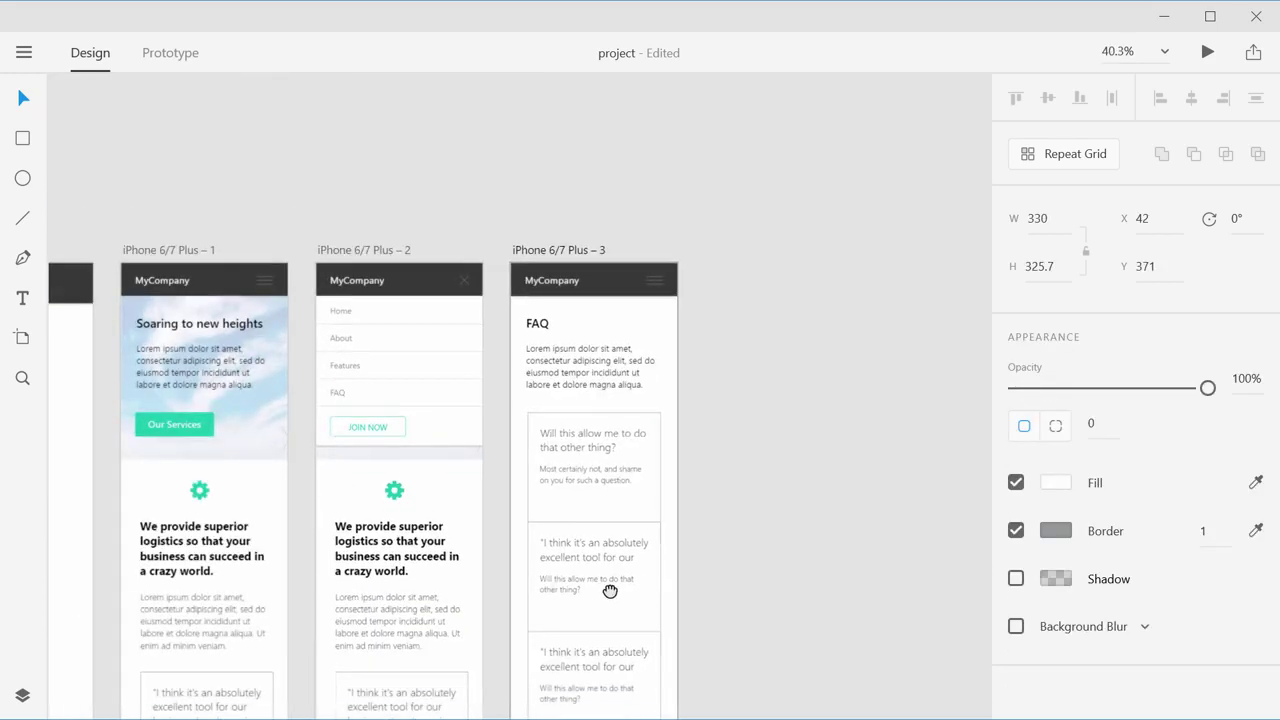
pyautogui.scroll(-2, 547, 460)
pyautogui.scroll(5, 547, 460)
pyautogui.click(537, 434)
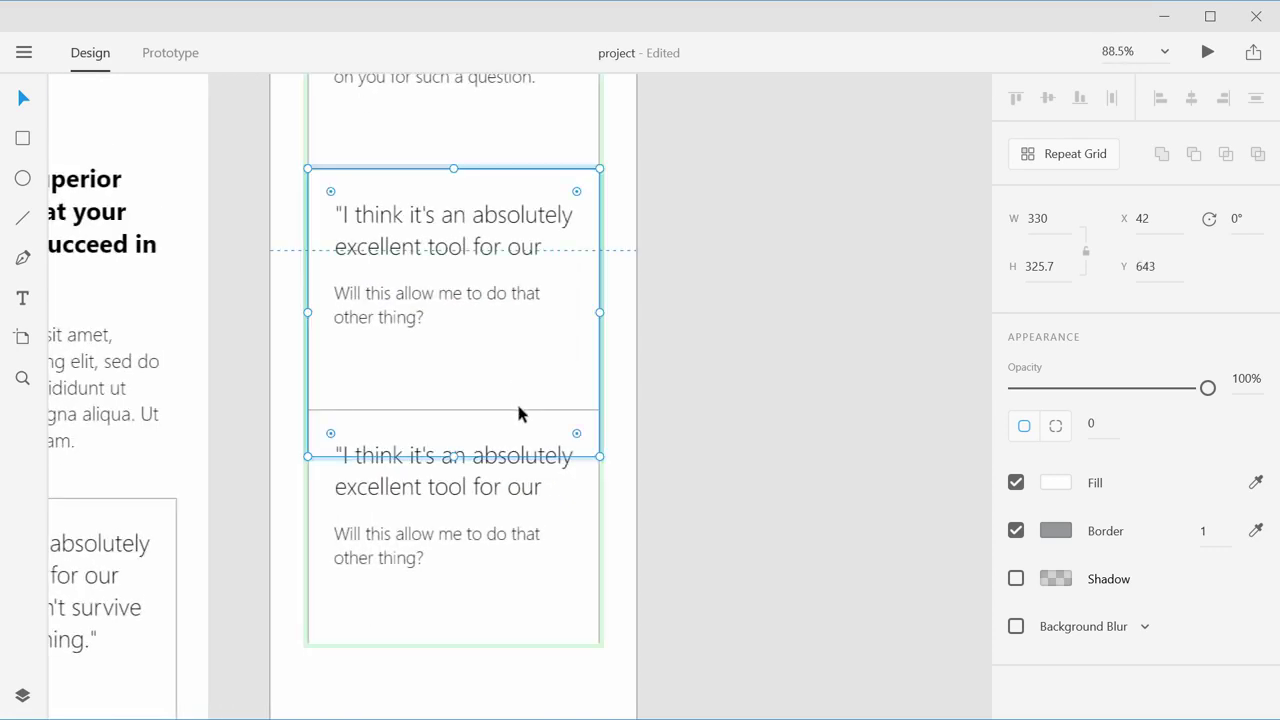
pyautogui.scroll(3, 534, 437)
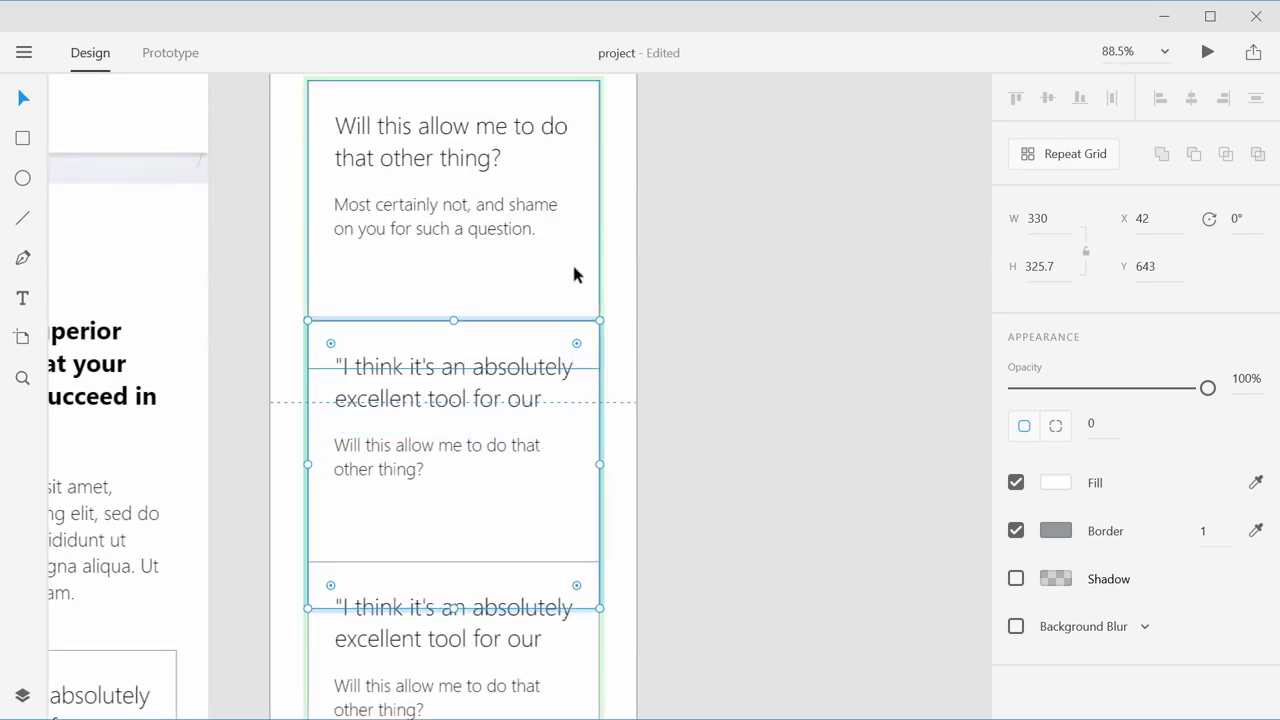
# Step: Undo the enlargement of the card background in the repeat grid
pyautogui.click(578, 274)
pyautogui.moveTo(586, 423); pyautogui.dragTo(596, 500)
pyautogui.hotkey('ctrl', 'z')
pyautogui.hotkey('ctrl', 'z')
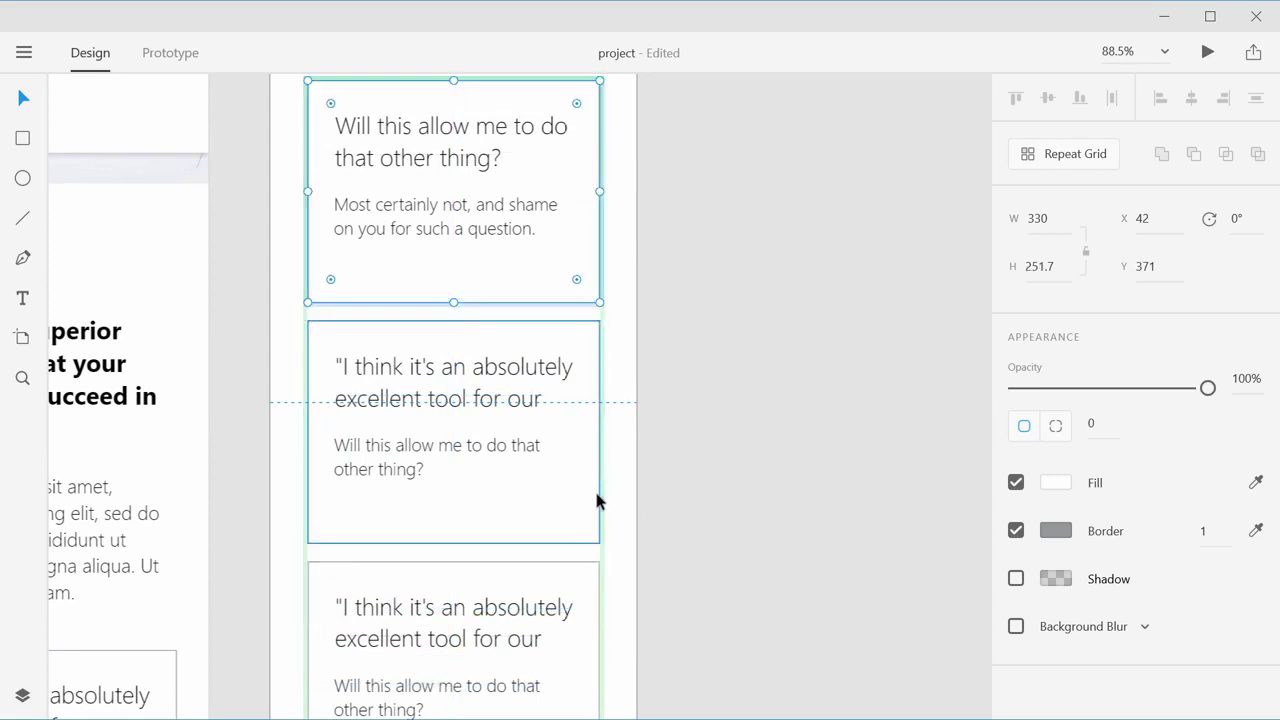
pyautogui.hotkey('ctrl', 'z')
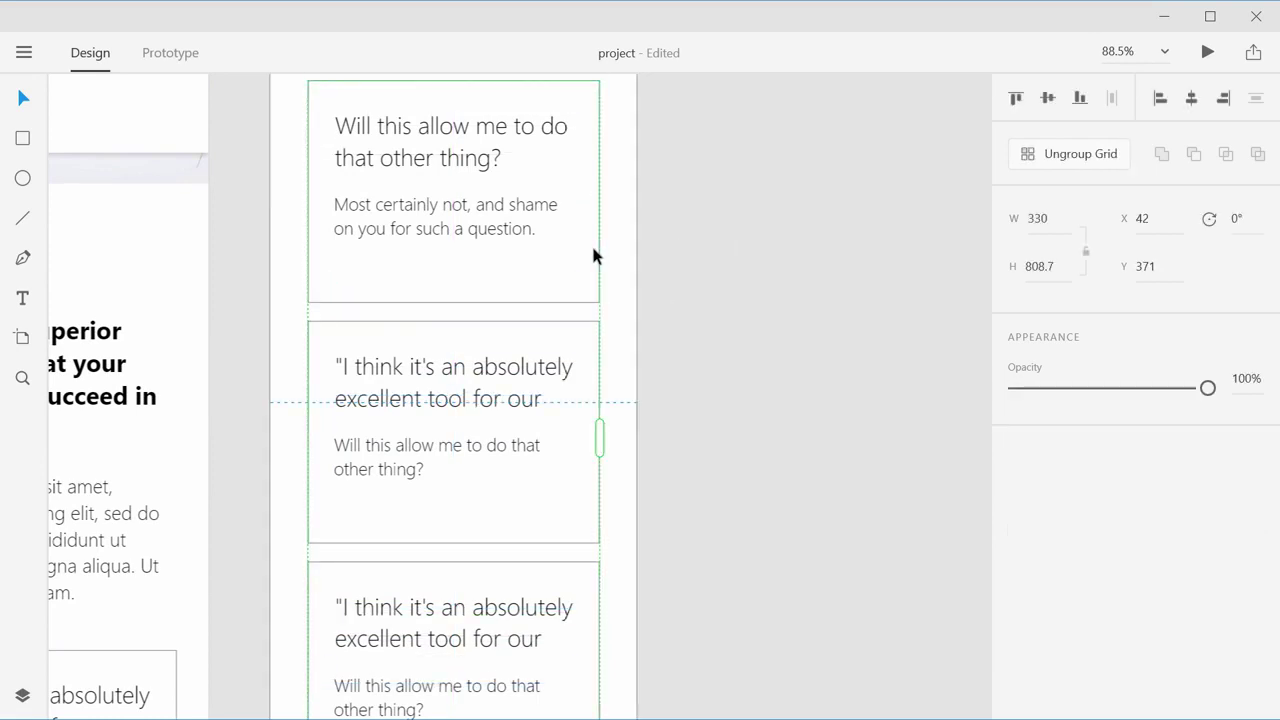
# Step: Ungroup the repeat grid of cards and delete every card below the first one
pyautogui.click(1060, 160)
pyautogui.click(677, 350)
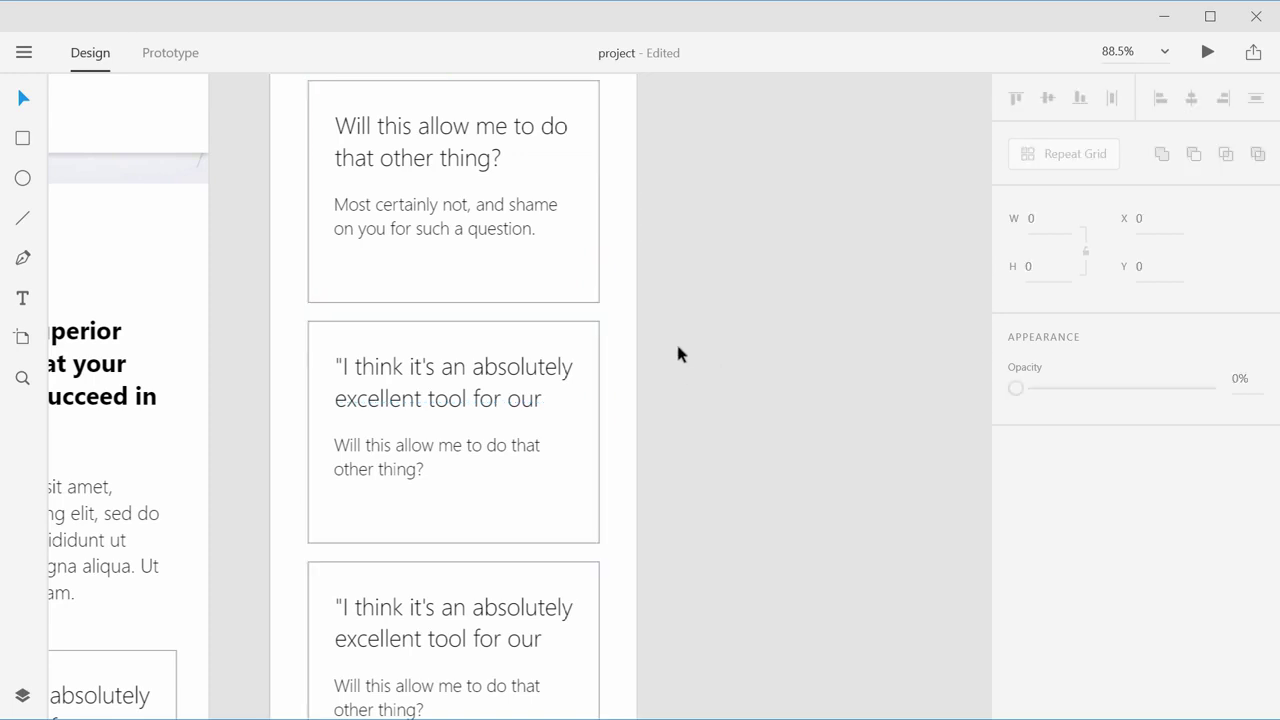
pyautogui.moveTo(677, 346); pyautogui.dragTo(371, 686)
pyautogui.press('Delete')
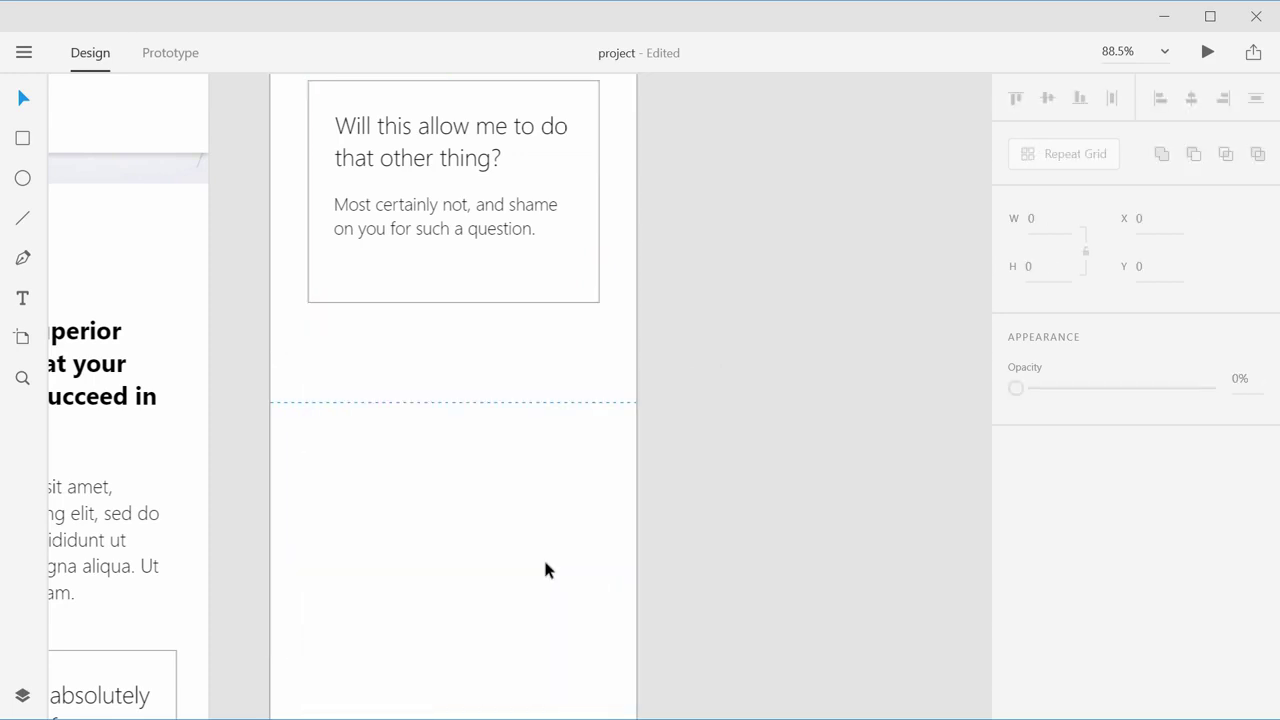
# Step: Ungroup the remaining card and extend its background box downward to make room for the full answer
pyautogui.scroll(1, 553, 535)
pyautogui.click(454, 359)
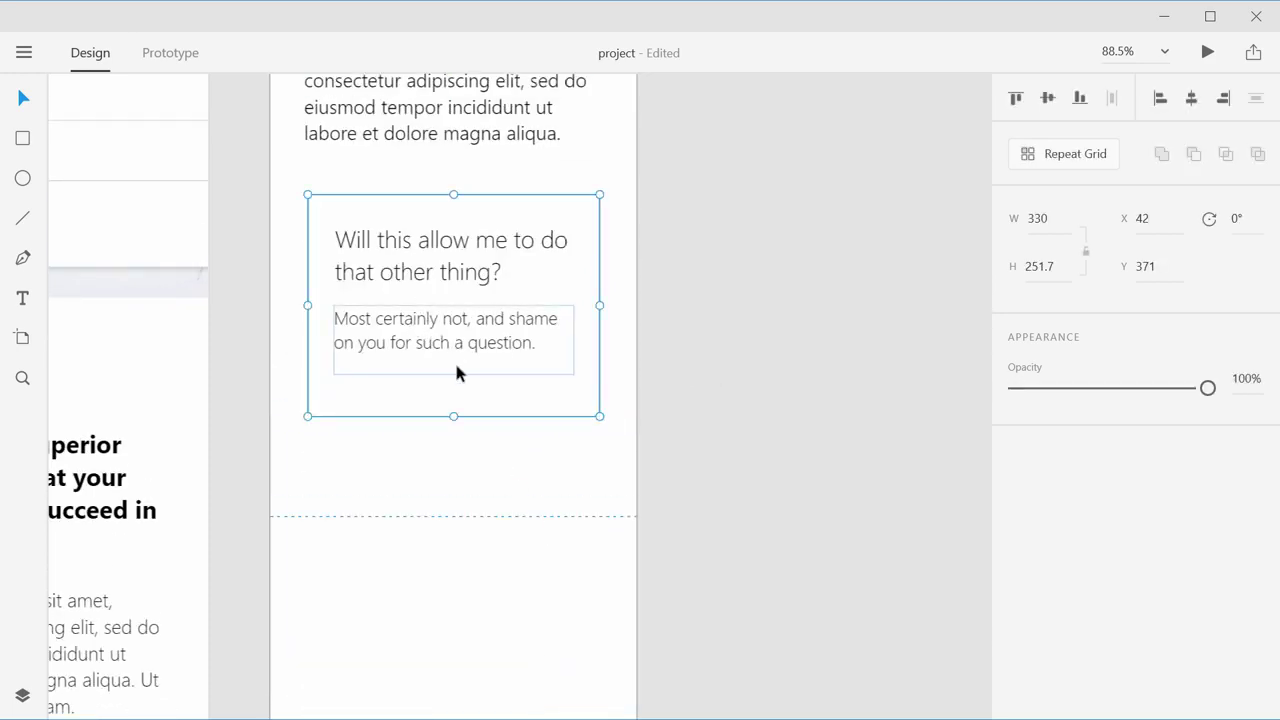
pyautogui.rightClick(450, 348)
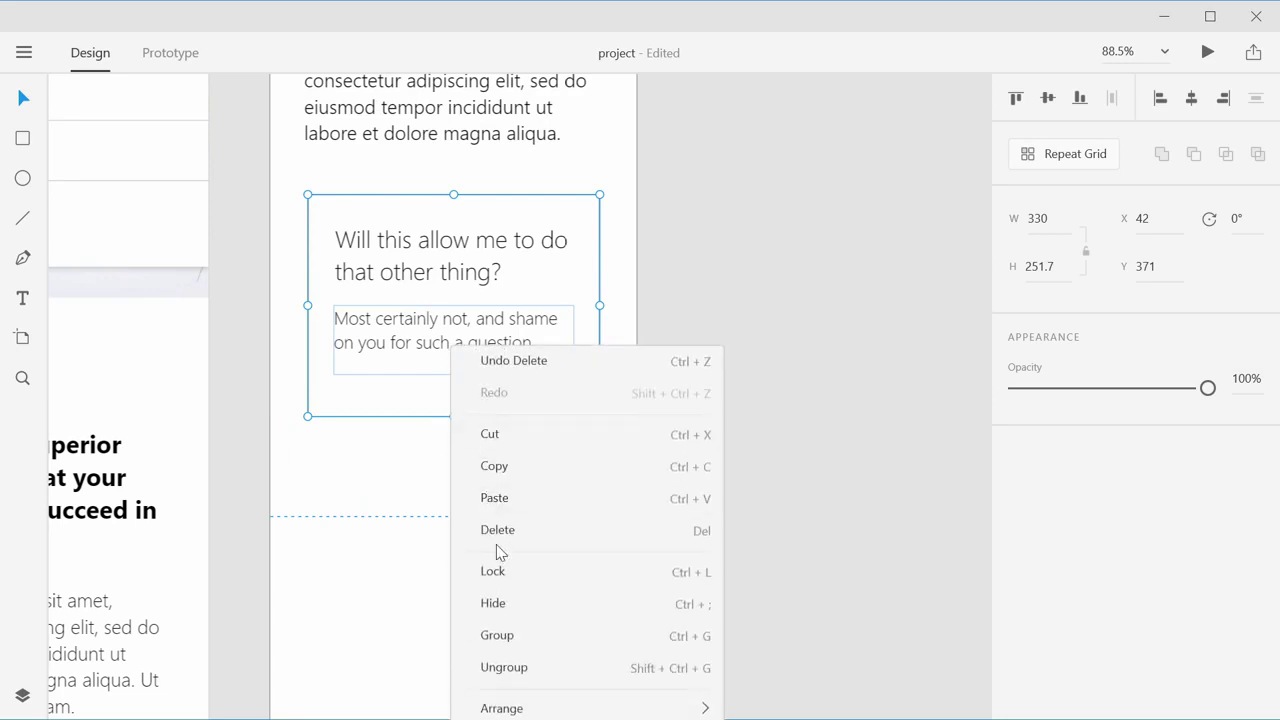
pyautogui.click(500, 665)
pyautogui.click(454, 412)
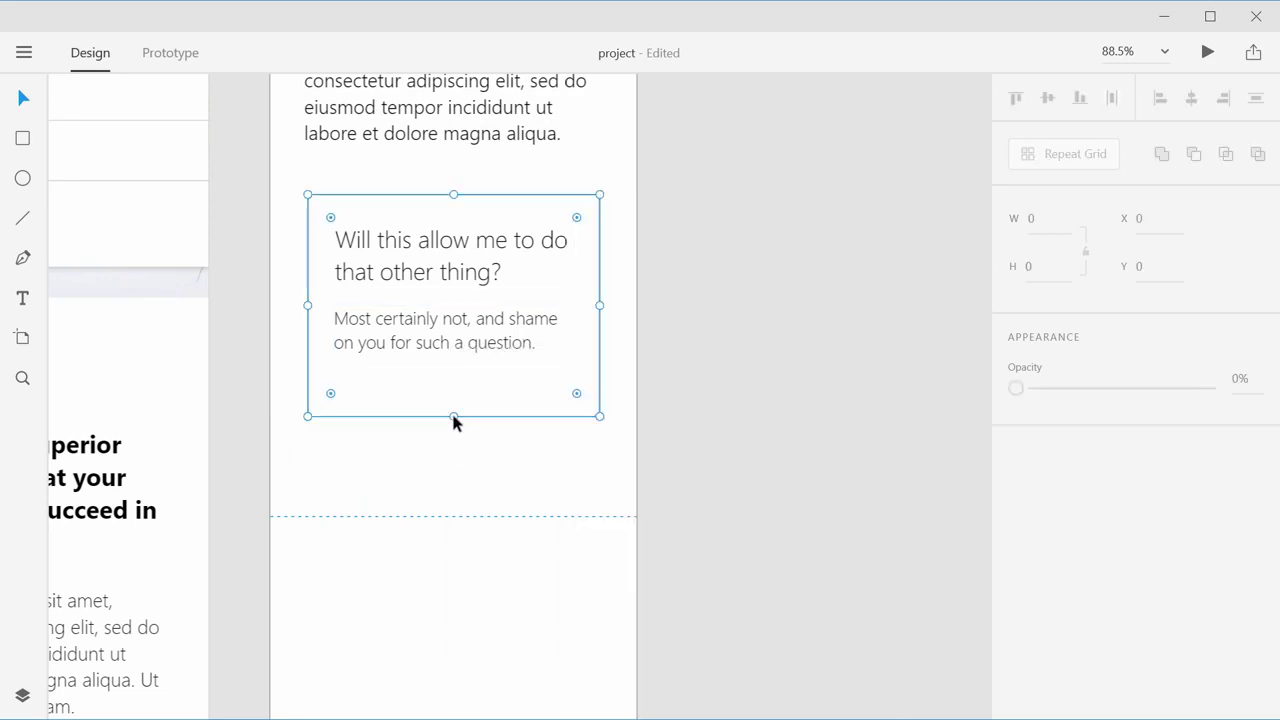
pyautogui.moveTo(452, 416); pyautogui.dragTo(454, 521)
# Step: Lengthen the answer's text box to fit all five lines, and shorten the card's background to about 292 high
pyautogui.click(450, 262)
pyautogui.click(440, 328)
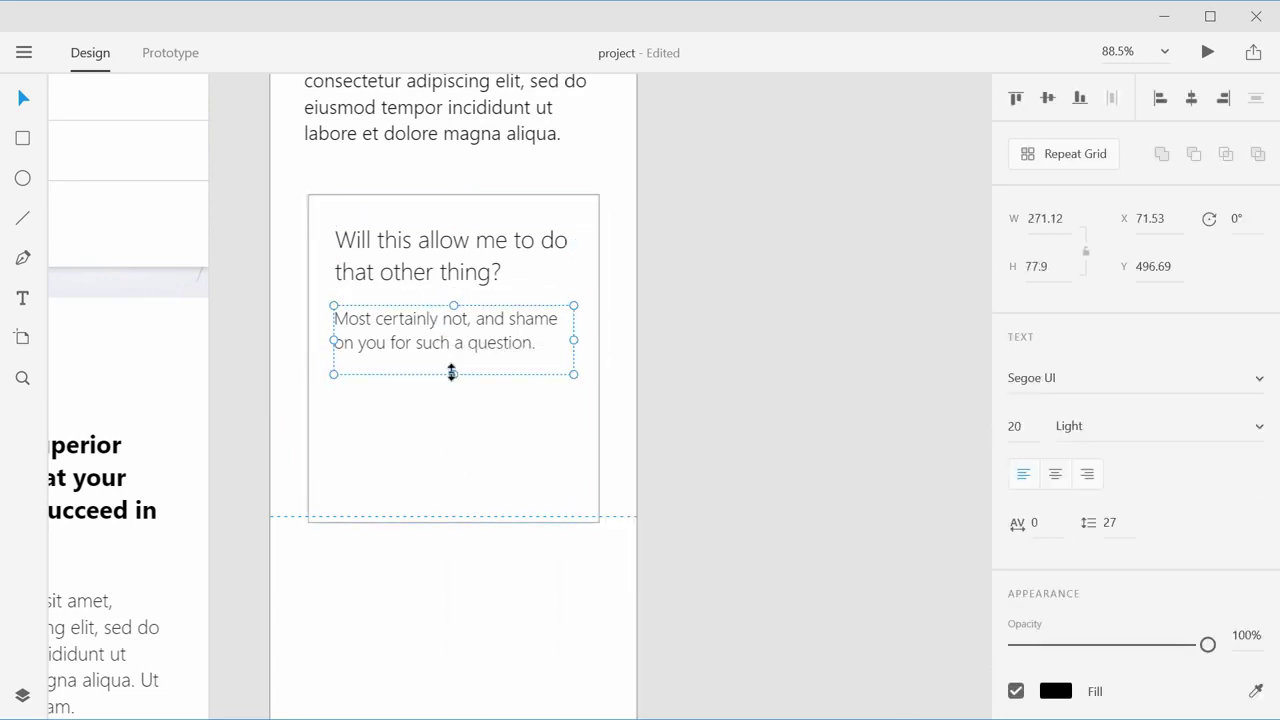
pyautogui.moveTo(452, 371); pyautogui.dragTo(460, 437)
pyautogui.click(578, 590)
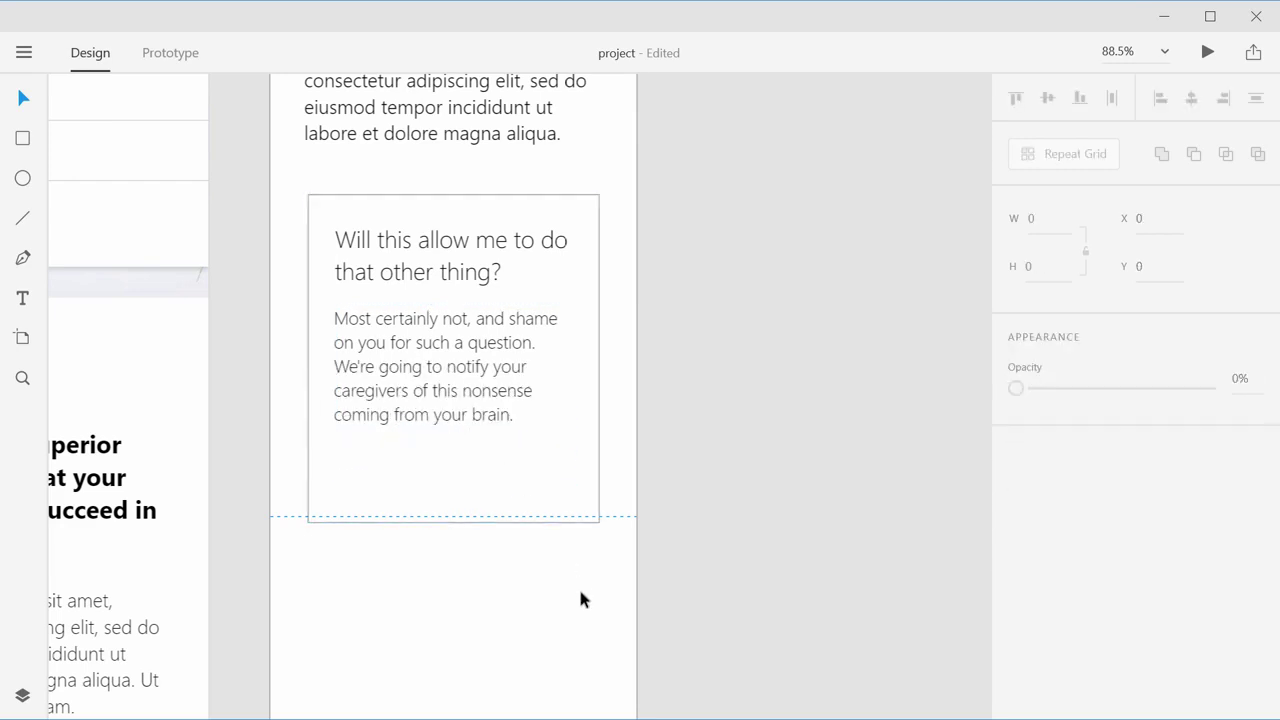
pyautogui.click(457, 509)
pyautogui.moveTo(460, 508); pyautogui.dragTo(452, 451)
# Step: Turn the finished question card into a repeat grid and extend it downward to four cards, about 1238 high
pyautogui.moveTo(664, 474); pyautogui.dragTo(380, 192)
pyautogui.click(1075, 154)
pyautogui.scroll(-3, 443, 429)
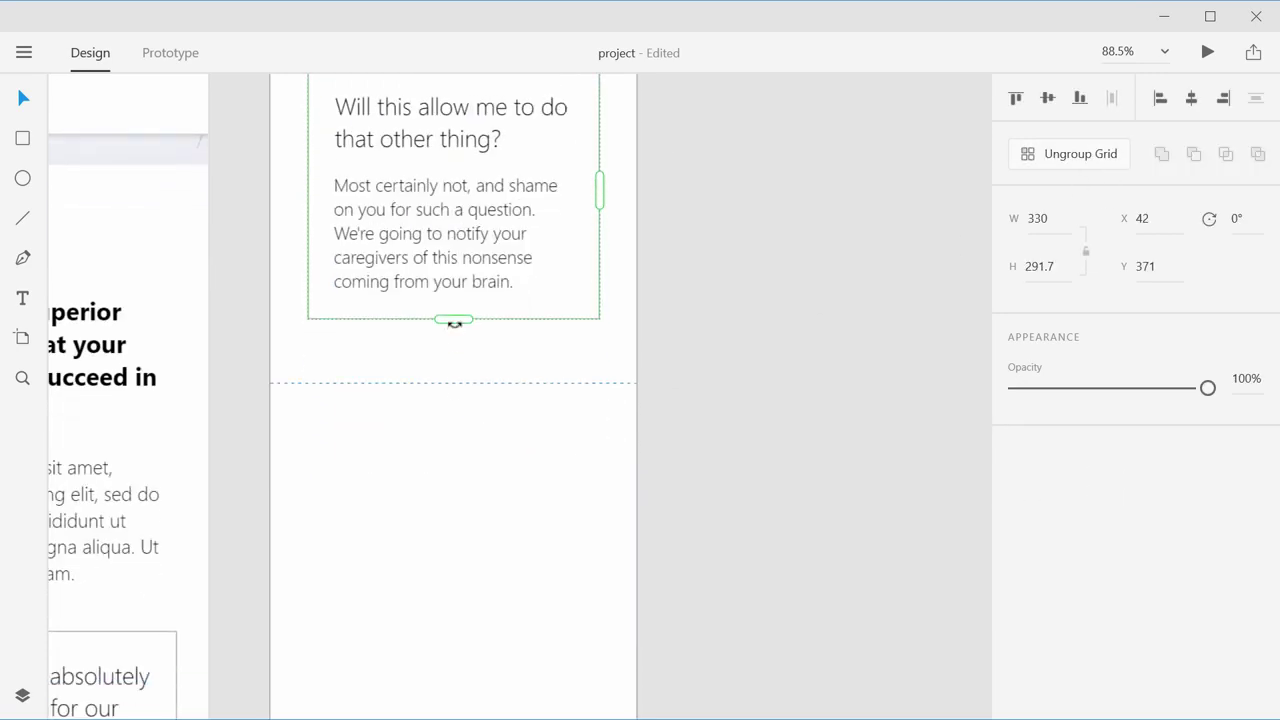
pyautogui.moveTo(452, 320); pyautogui.dragTo(606, 547)
pyautogui.scroll(-5, 492, 488)
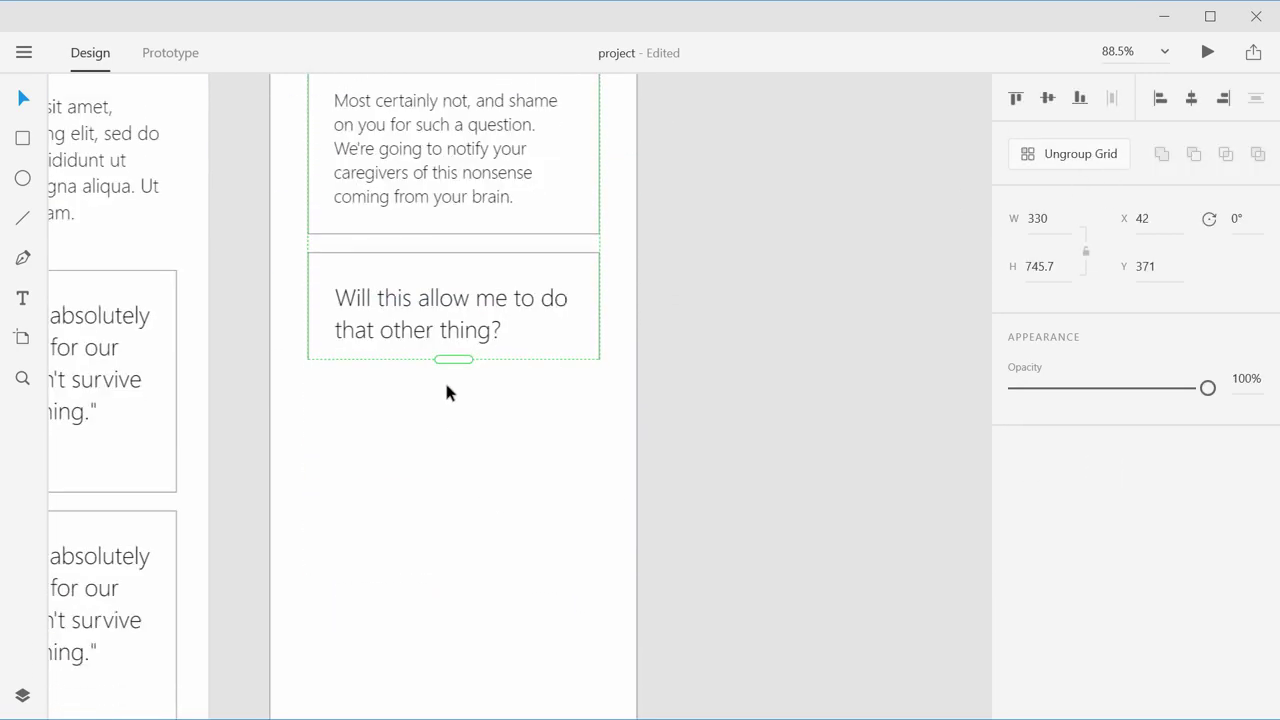
pyautogui.moveTo(461, 362); pyautogui.dragTo(412, 483)
pyautogui.scroll(-2, 483, 564)
pyautogui.scroll(-5, 457, 510)
pyautogui.moveTo(407, 419); pyautogui.dragTo(428, 514)
pyautogui.scroll(1, 379, 590)
pyautogui.scroll(4, 381, 590)
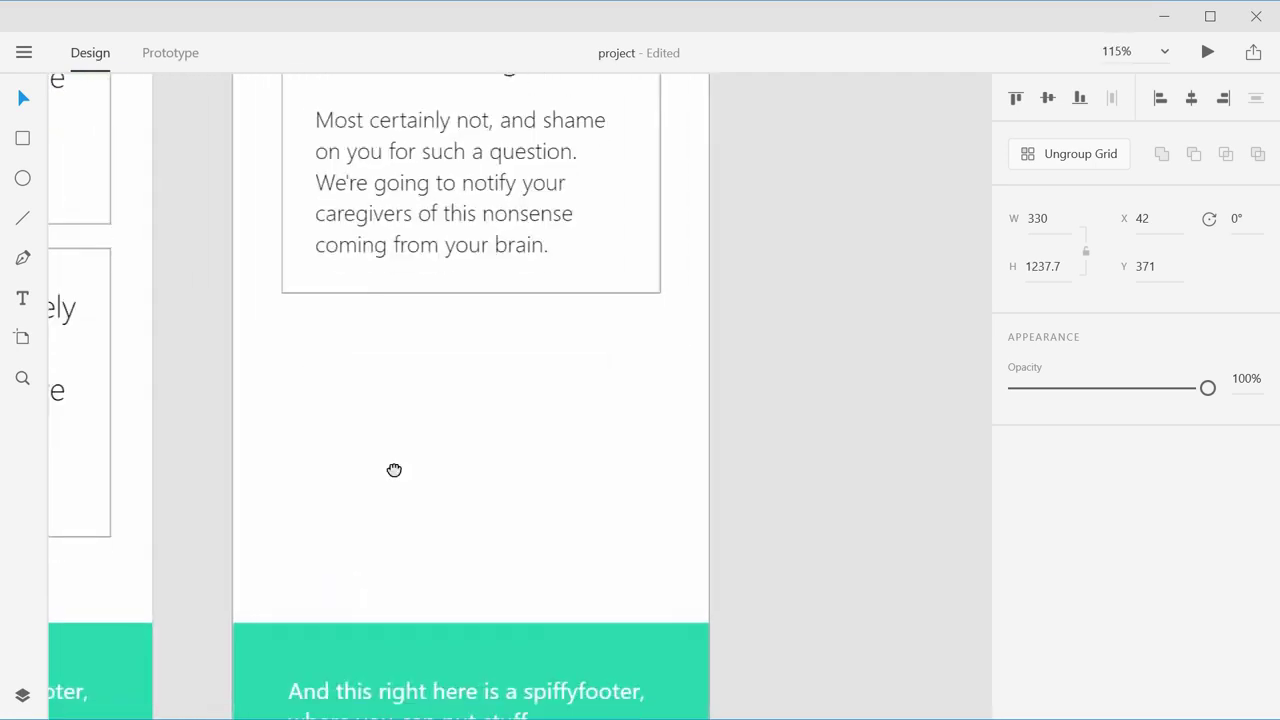
# Step: Delete the leftover white footer text that overflows the right edge of the FAQ artboard at the top of the footer
pyautogui.scroll(-3, 394, 469)
pyautogui.moveTo(768, 700); pyautogui.dragTo(322, 385)
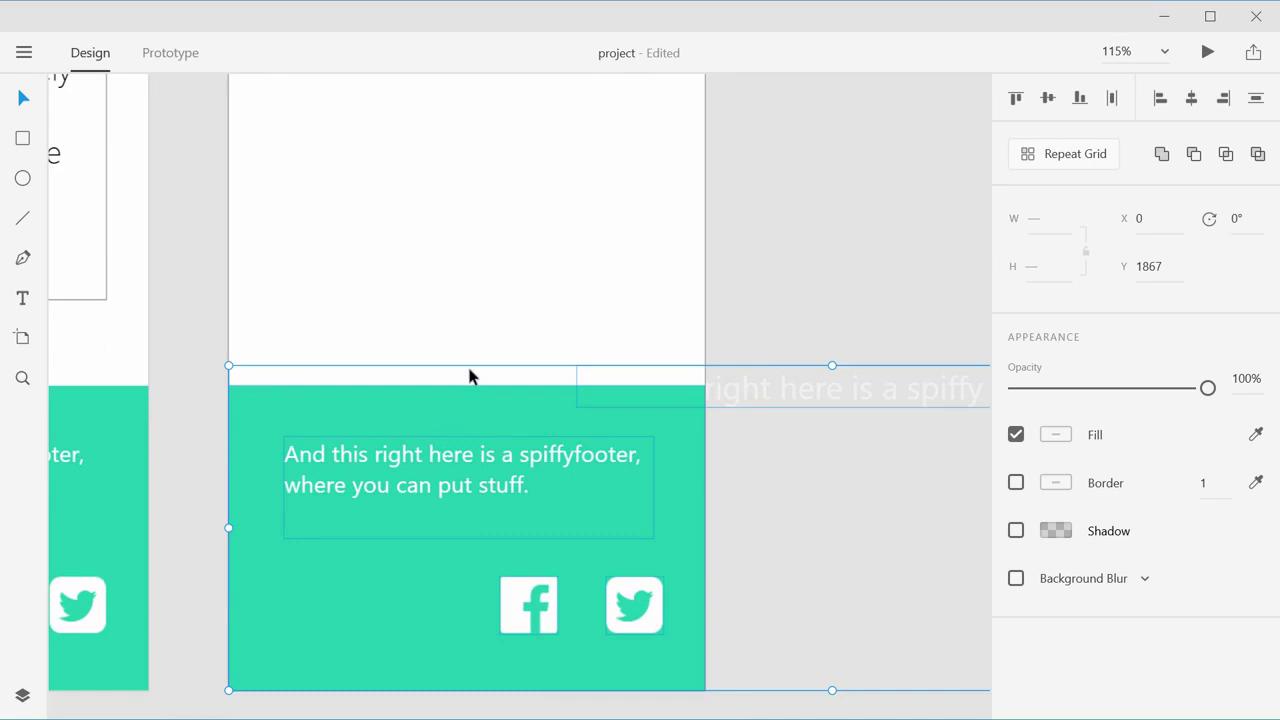
pyautogui.click(474, 376)
pyautogui.scroll(-4, 478, 376)
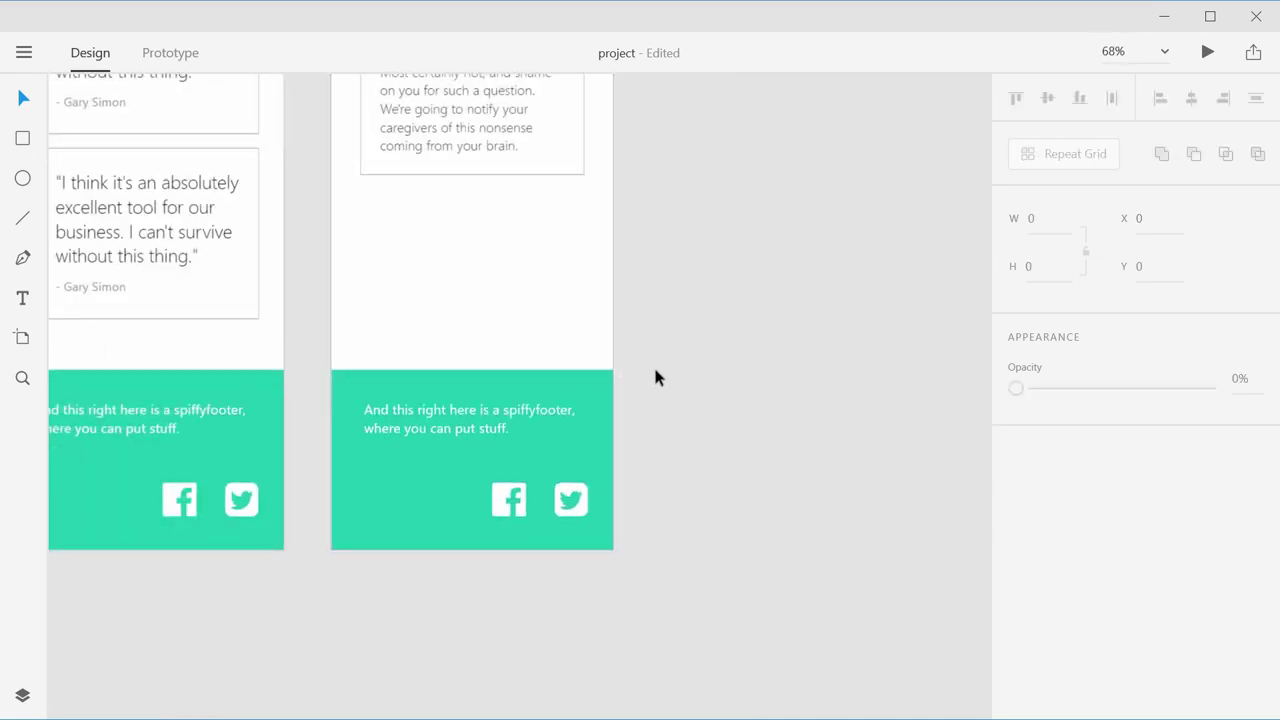
pyautogui.click(580, 380)
pyautogui.click(617, 400)
pyautogui.moveTo(666, 343); pyautogui.dragTo(549, 343)
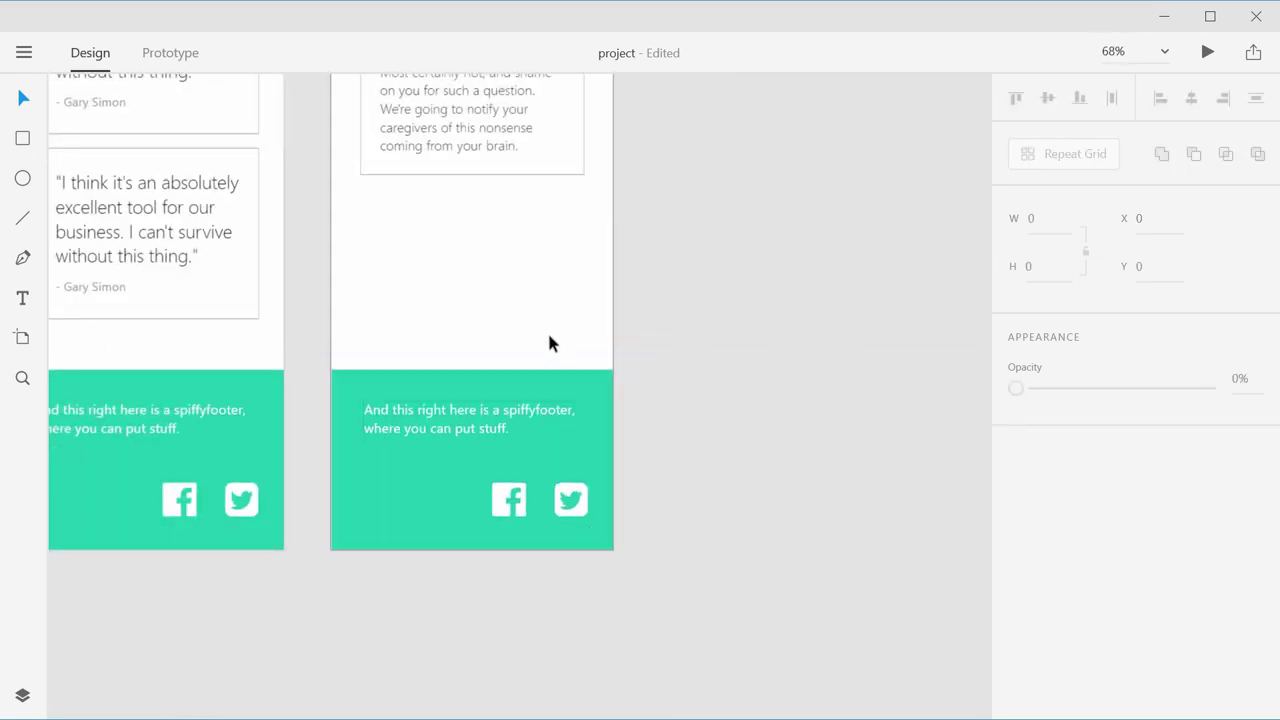
pyautogui.click(549, 363)
pyautogui.press('Escape')
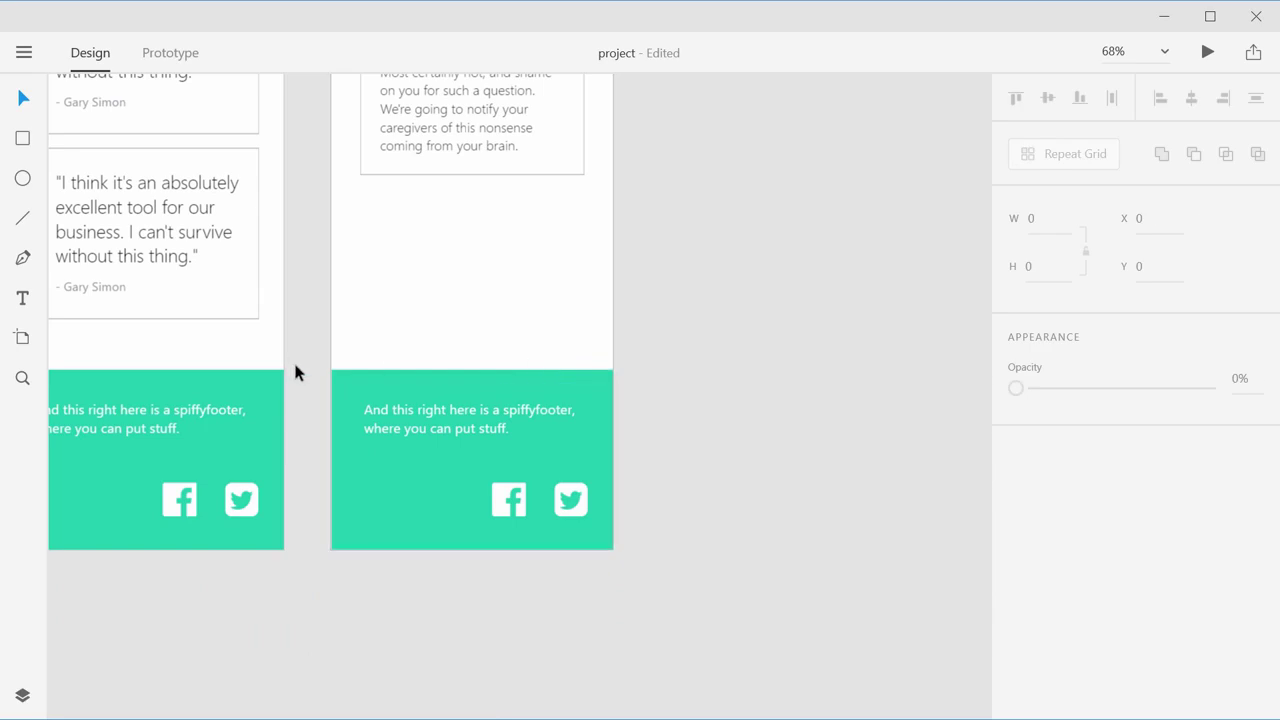
# Step: Delete the same leftover footer text from the iPhone 6/7 Plus – 2 artboard
pyautogui.click(258, 366)
pyautogui.press('Delete')
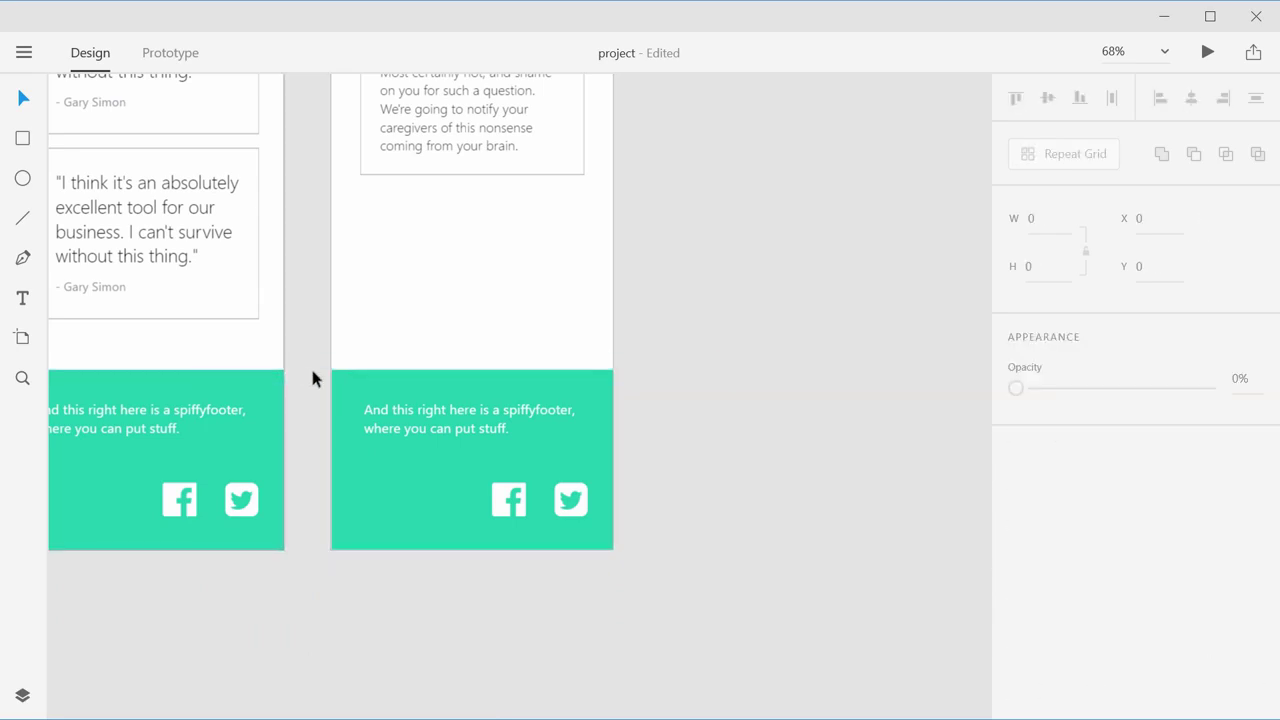
pyautogui.moveTo(506, 388); pyautogui.dragTo(684, 394)
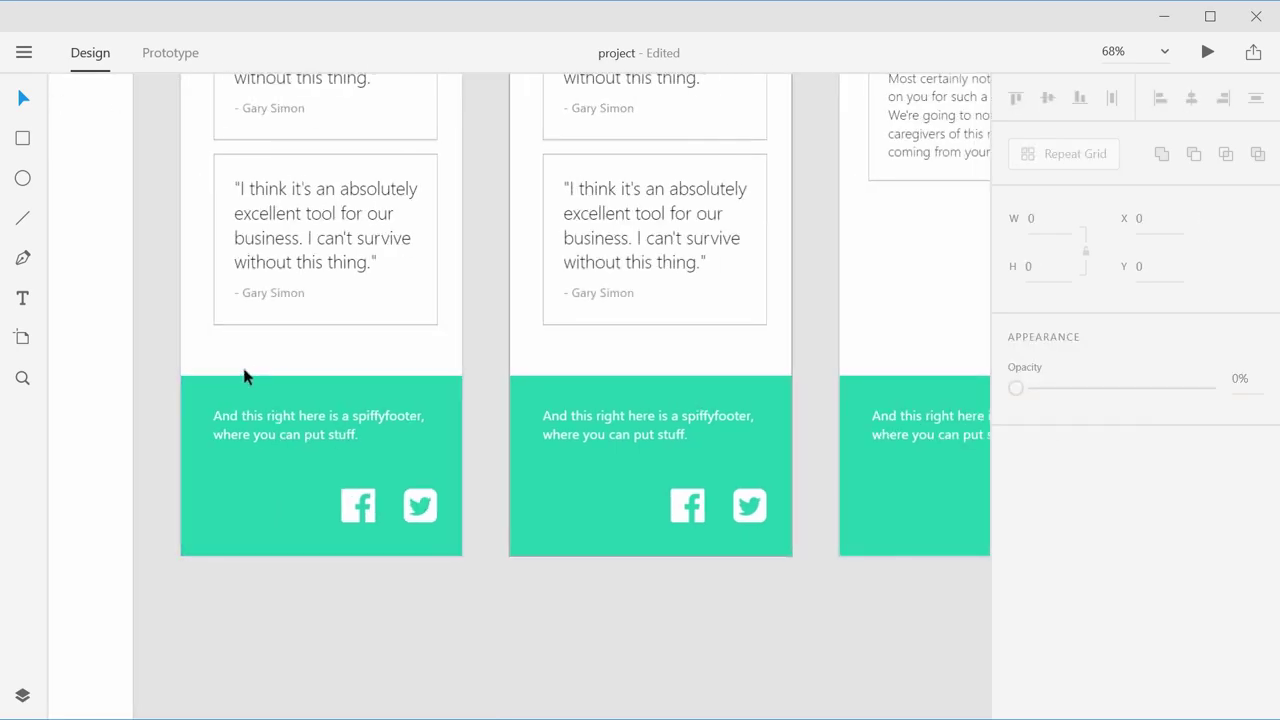
pyautogui.hscroll(5, 280, 395)
# Step: Move the FAQ page's whole green footer, with its text and social icons, up to just below the last card
pyautogui.click(557, 380)
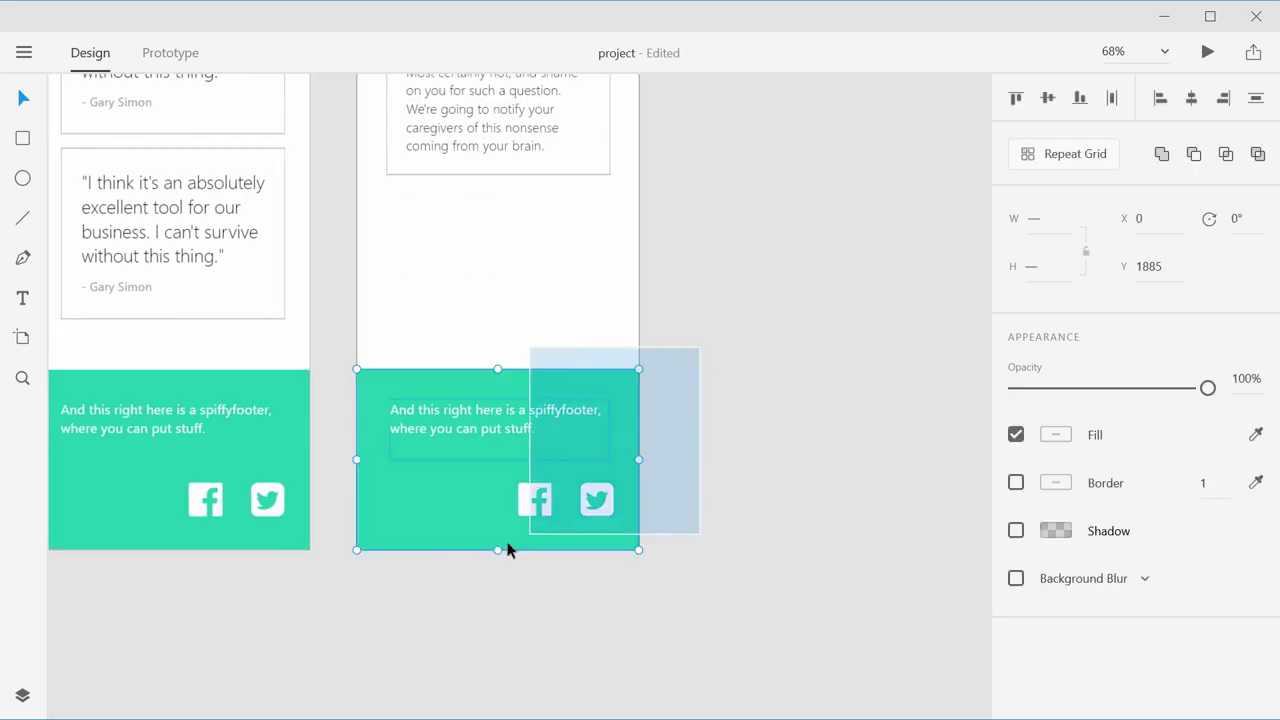
pyautogui.moveTo(497, 437); pyautogui.dragTo(460, 326)
pyautogui.click(601, 484)
pyautogui.scroll(-6, 561, 489)
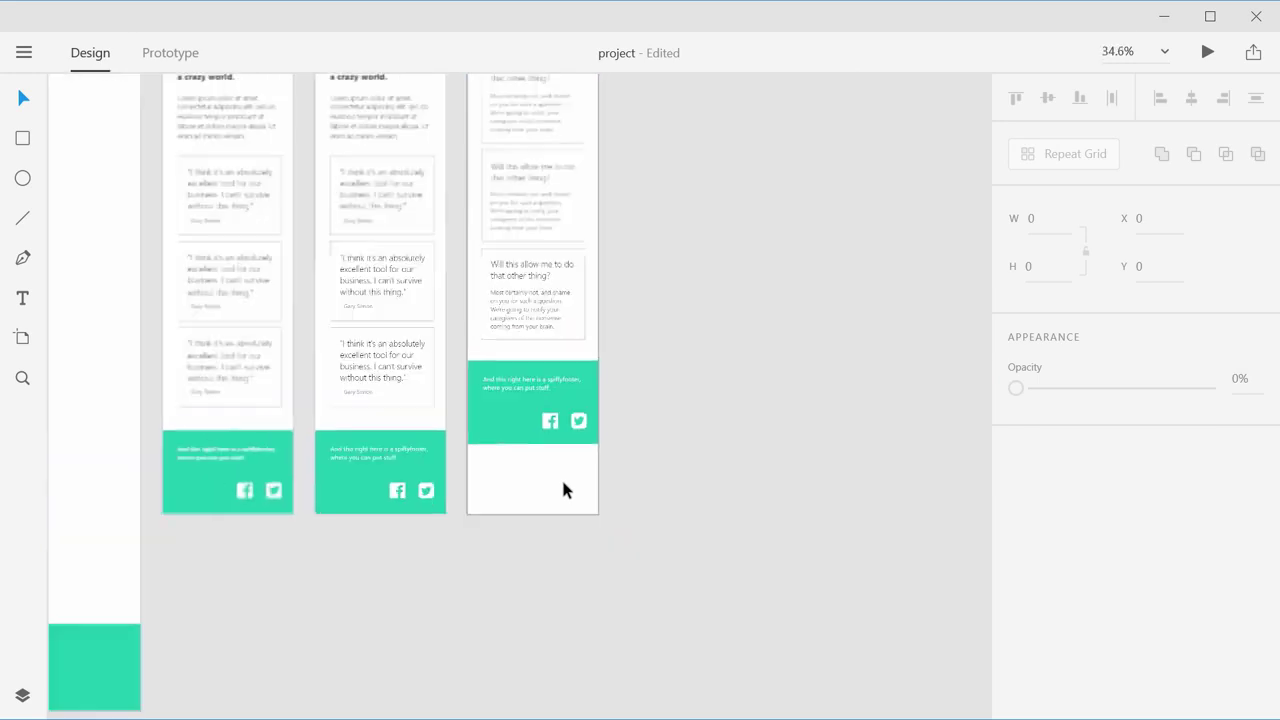
# Step: Shorten the iPhone 6/7 Plus – 3 artboard to end at the footer's lower edge
pyautogui.click(510, 172)
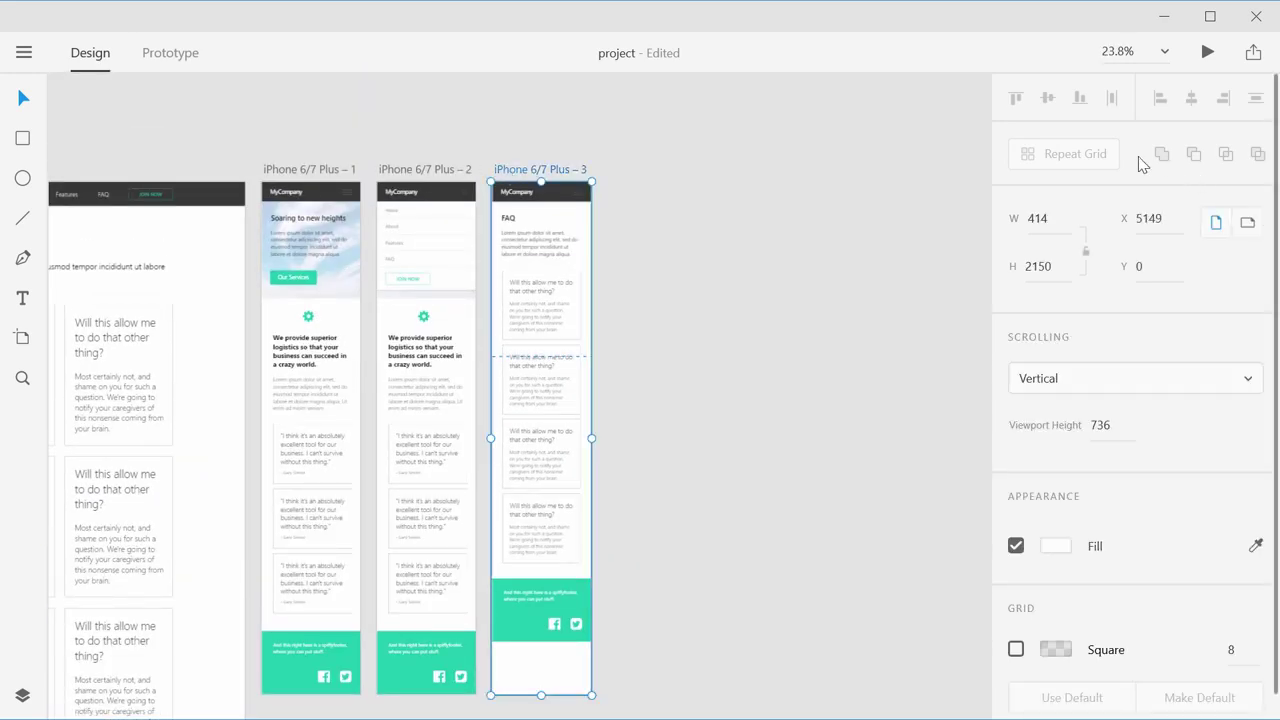
pyautogui.moveTo(1051, 266); pyautogui.dragTo(1050, 719)
pyautogui.click(634, 257)
pyautogui.scroll(5, 650, 440)
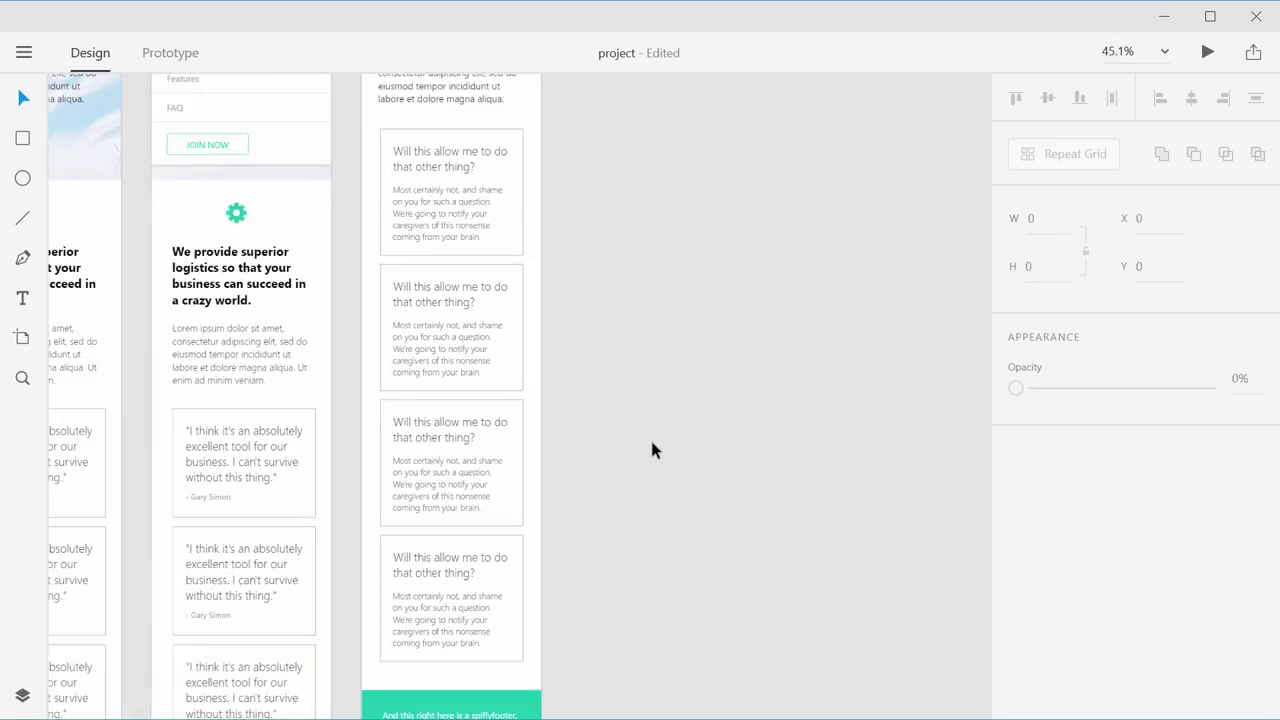
pyautogui.scroll(3, 650, 440)
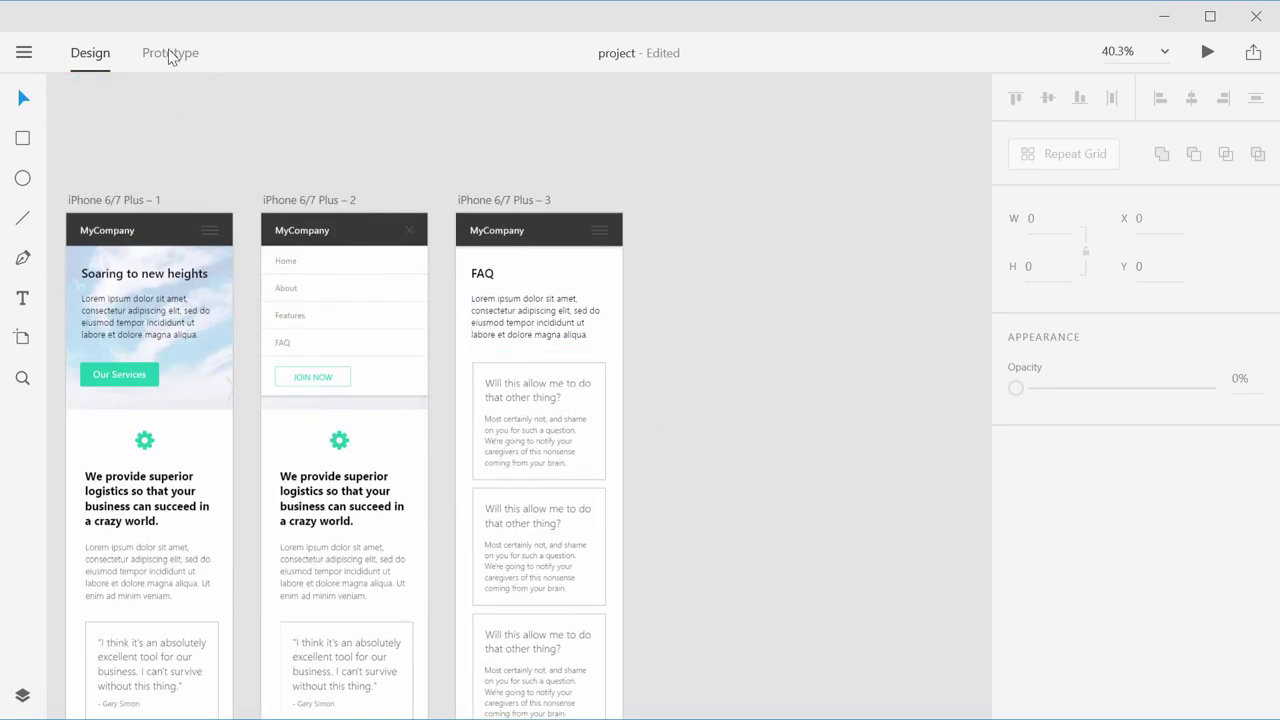
# Step: In prototype mode, link the open menu's FAQ item to iPhone 6/7 Plus – 3 and that artboard's MyCompany logo to iPhone 6/7 Plus – 1
pyautogui.click(172, 53)
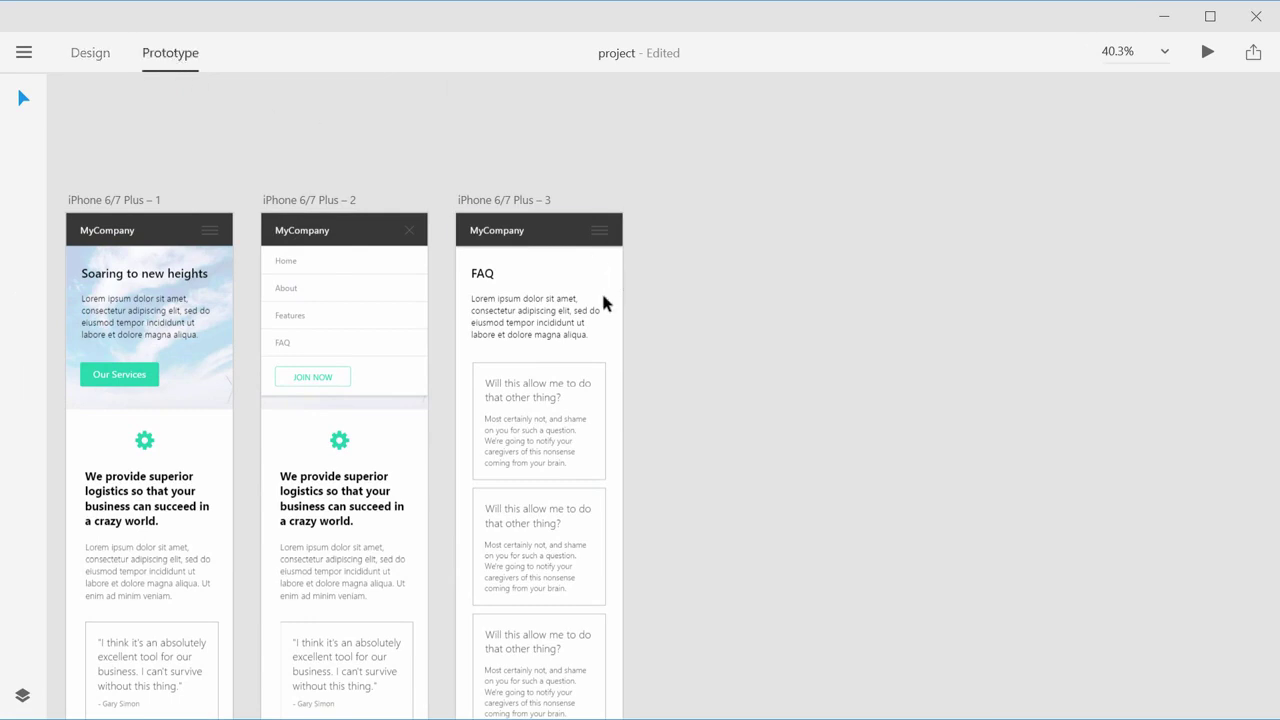
pyautogui.scroll(4, 449, 283)
pyautogui.moveTo(591, 240); pyautogui.dragTo(674, 214)
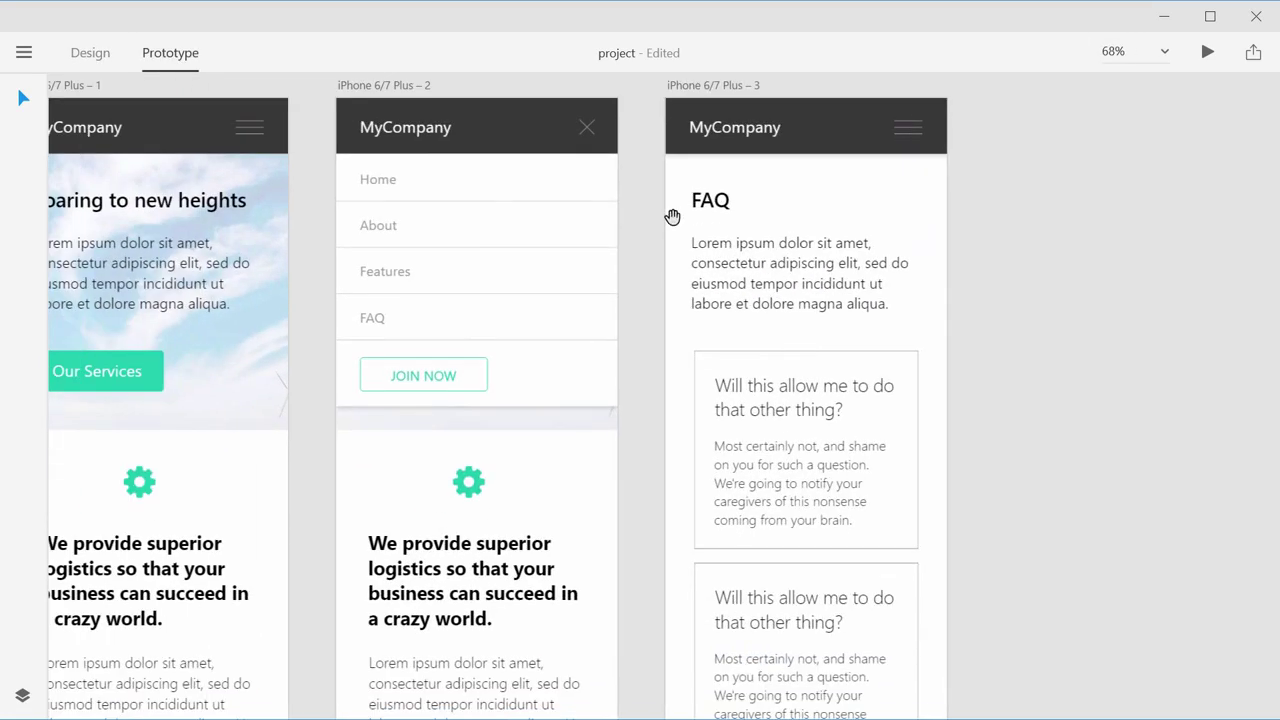
pyautogui.click(383, 318)
pyautogui.moveTo(623, 323); pyautogui.dragTo(836, 480)
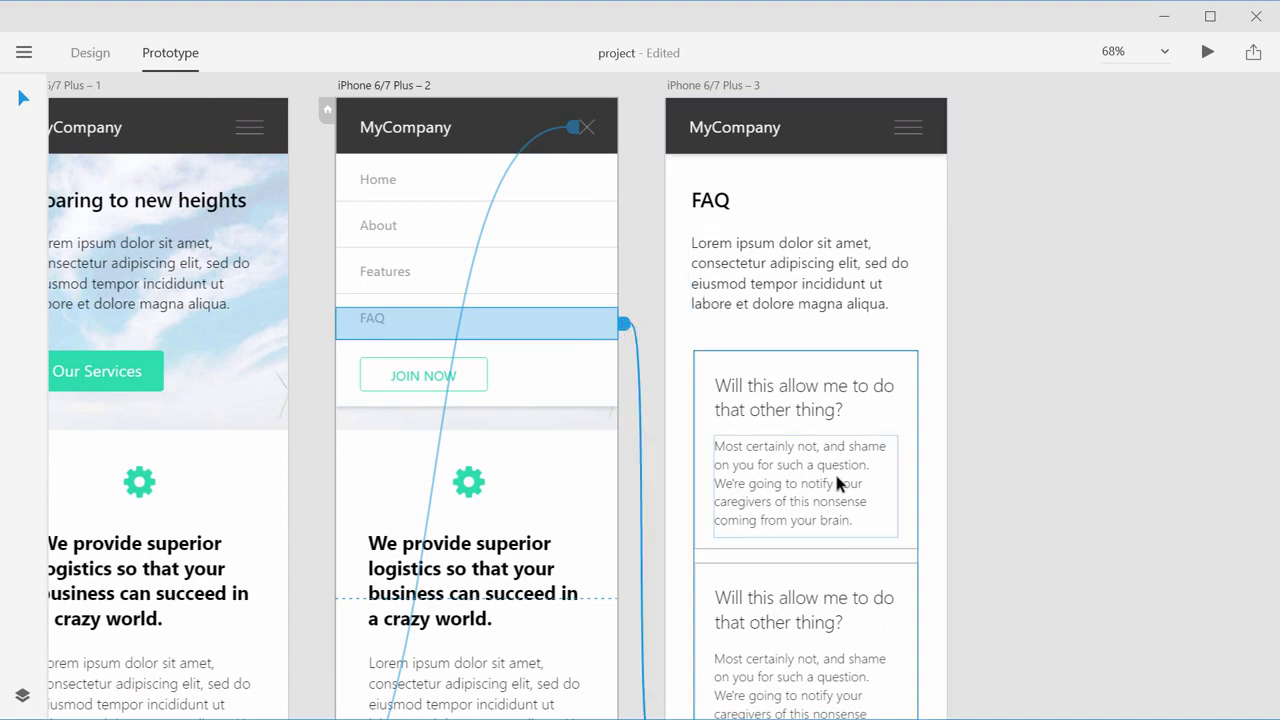
pyautogui.click(750, 130)
pyautogui.moveTo(788, 130); pyautogui.dragTo(215, 180)
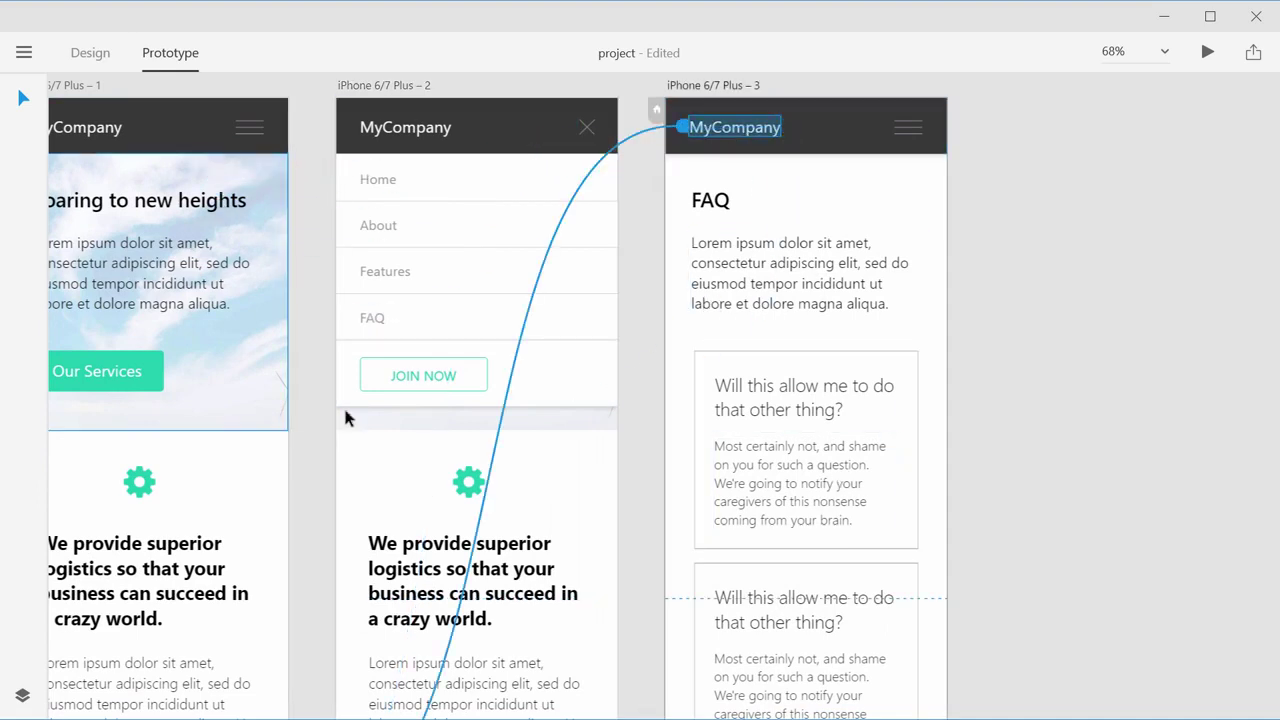
# Step: Link the hamburger icon on iPhone 6/7 Plus – 3 to the open-menu artboard iPhone 6/7 Plus – 2
pyautogui.click(903, 132)
pyautogui.moveTo(928, 130); pyautogui.dragTo(431, 197)
pyautogui.click(587, 128)
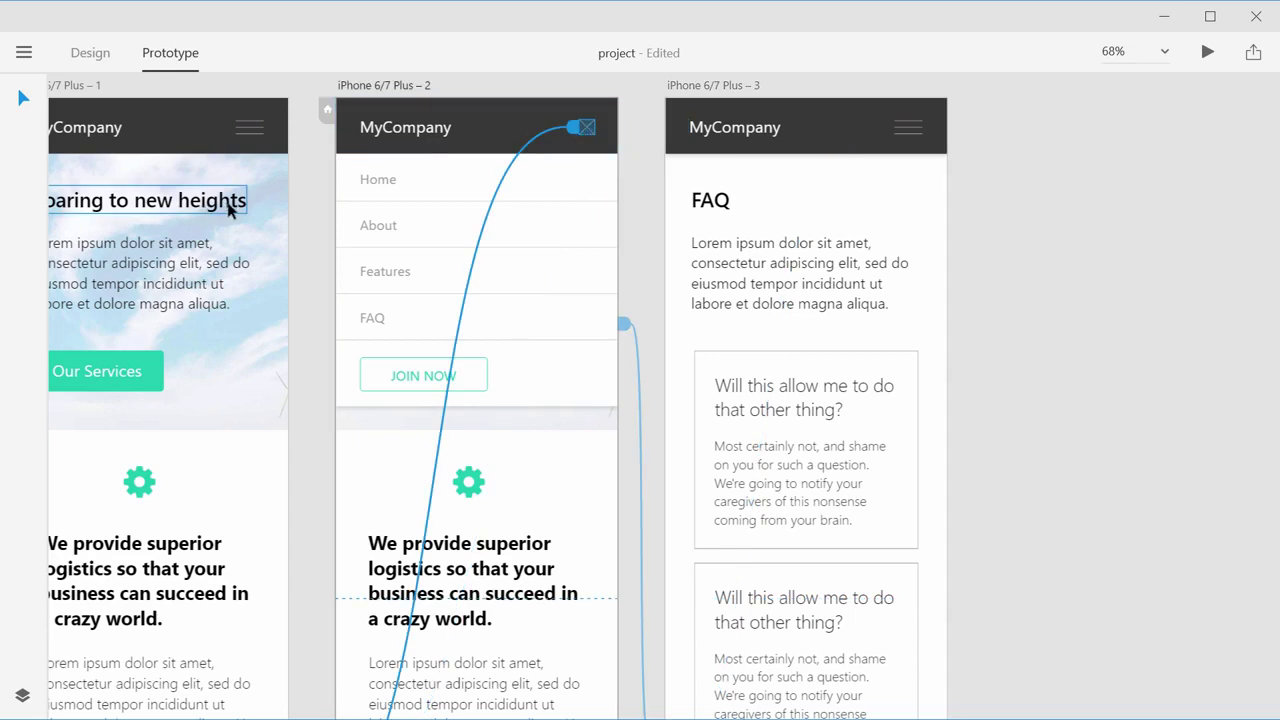
pyautogui.click(737, 131)
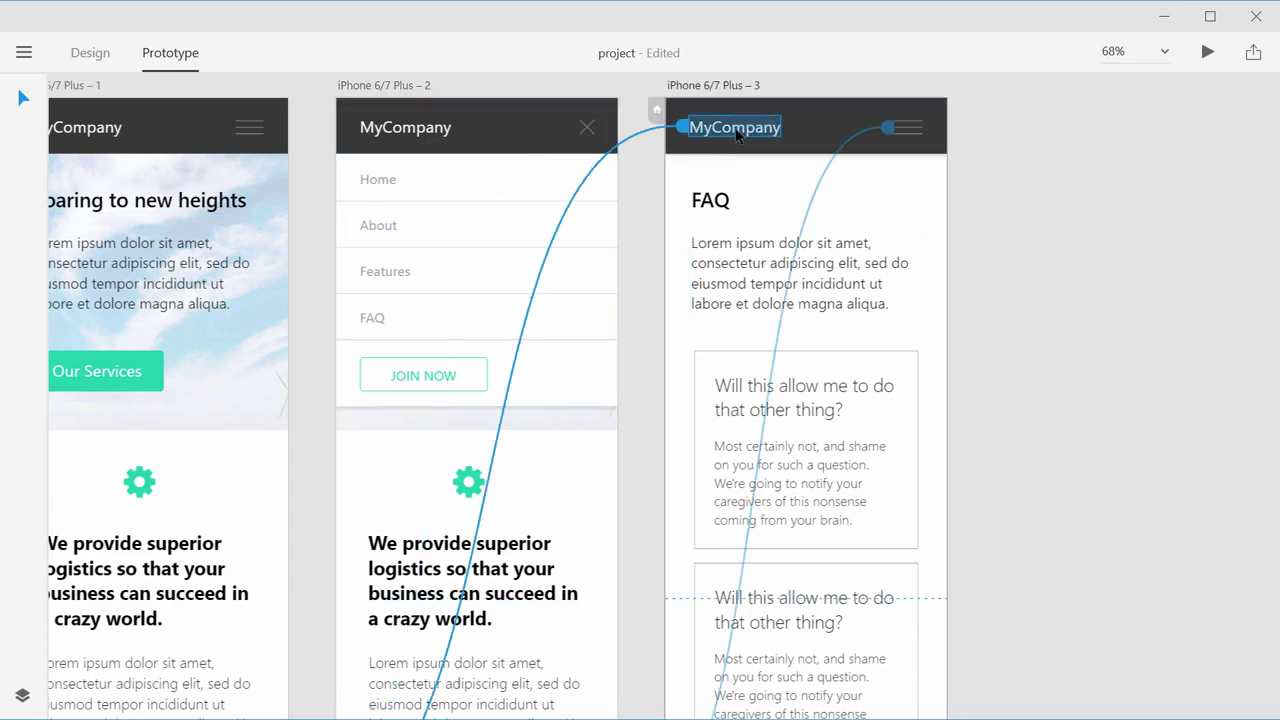
# Step: Examine the three mobile artboards and where the open menu's close icon is linked
pyautogui.scroll(-5, 670, 390)
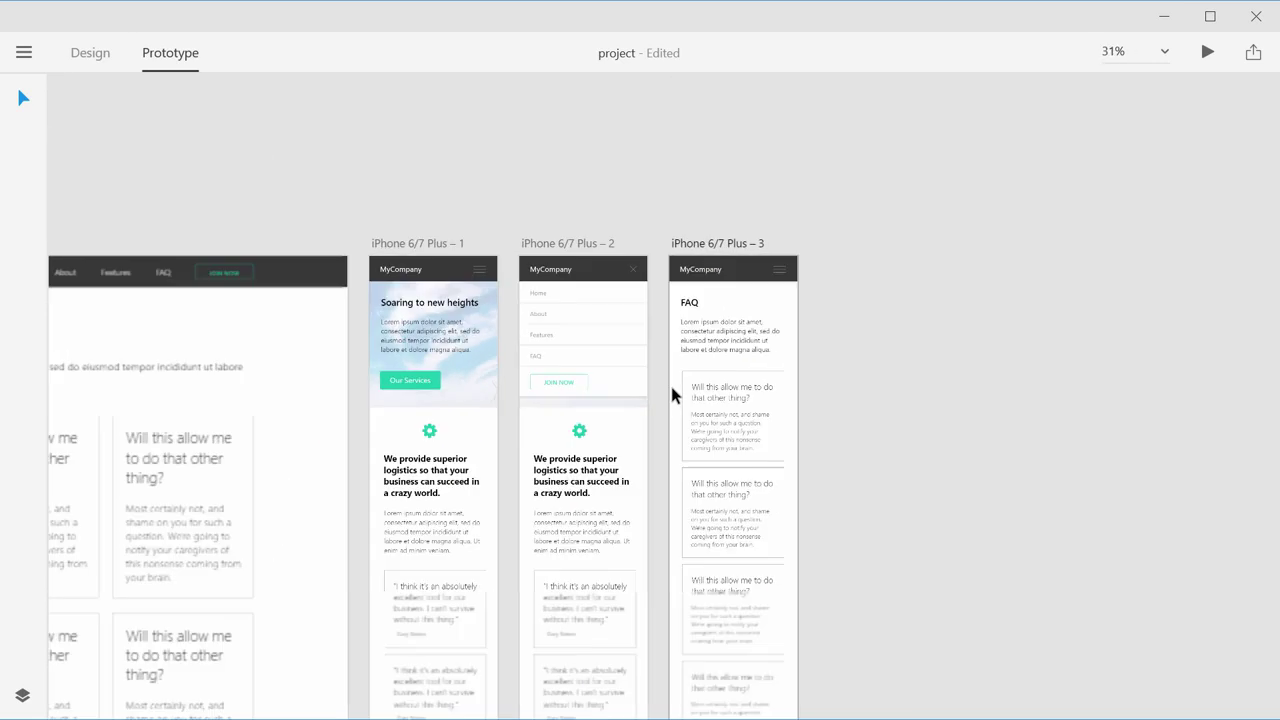
pyautogui.scroll(-2, 640, 300)
pyautogui.scroll(1, 657, 303)
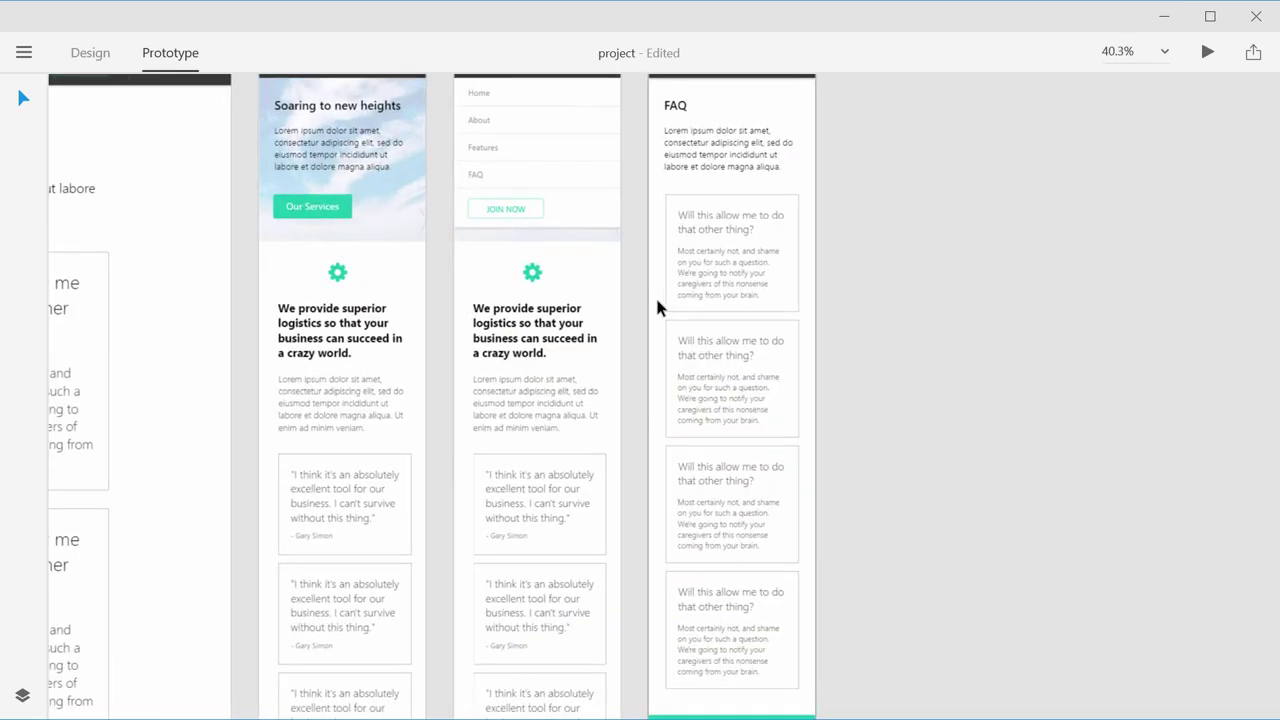
pyautogui.scroll(2, 640, 294)
pyautogui.click(600, 111)
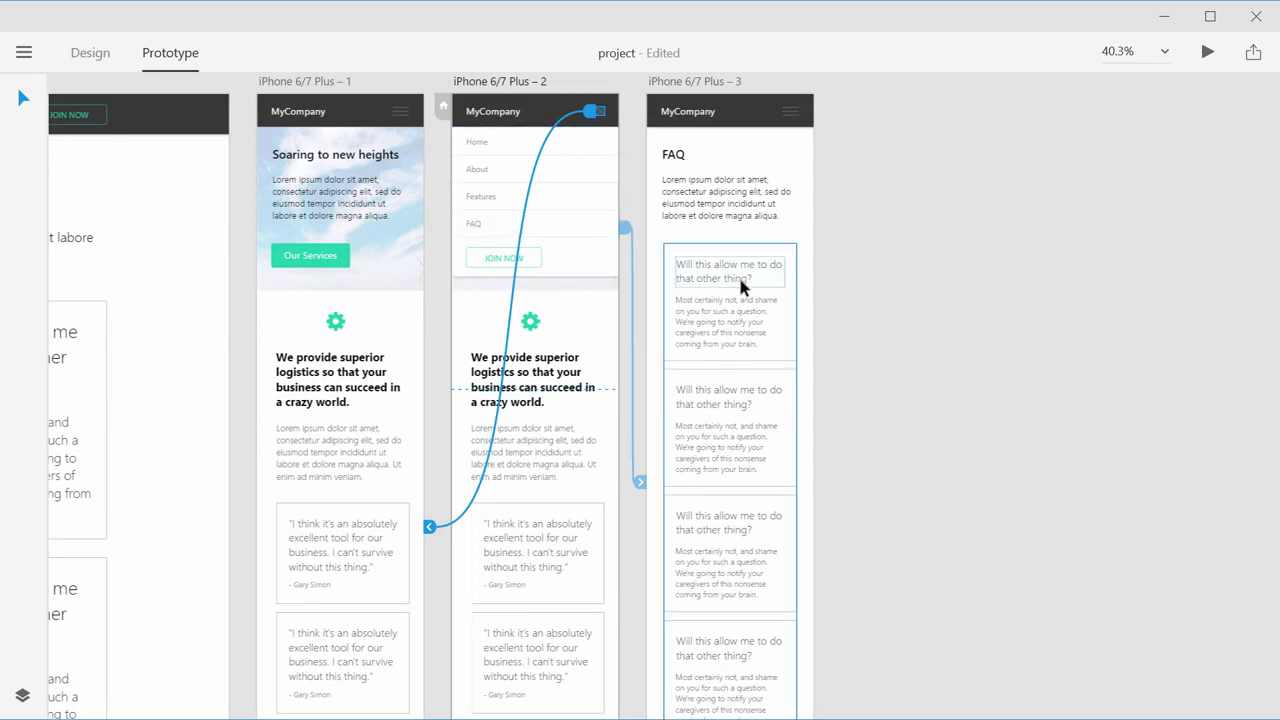
pyautogui.click(880, 497)
pyautogui.scroll(-2, 910, 490)
pyautogui.scroll(3, 915, 476)
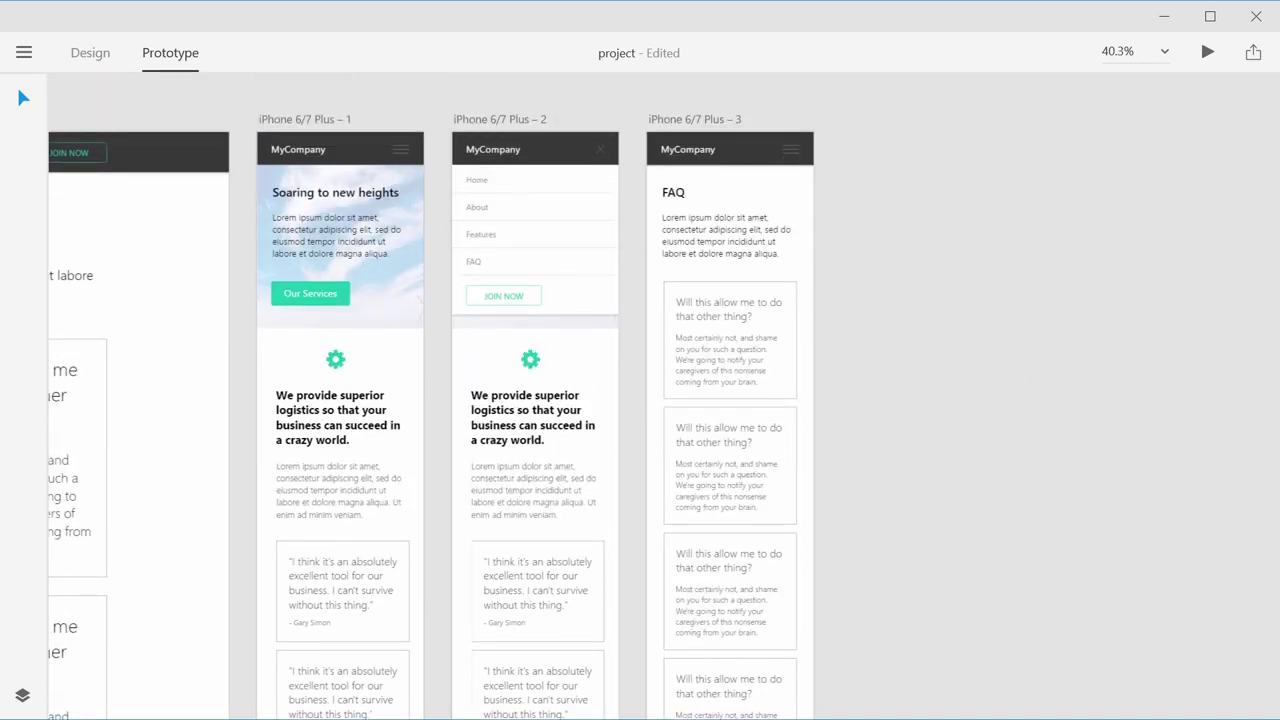
# Step: Return to design mode, start a preview from iPhone 6/7 Plus – 1, and widen the preview window
pyautogui.click(84, 56)
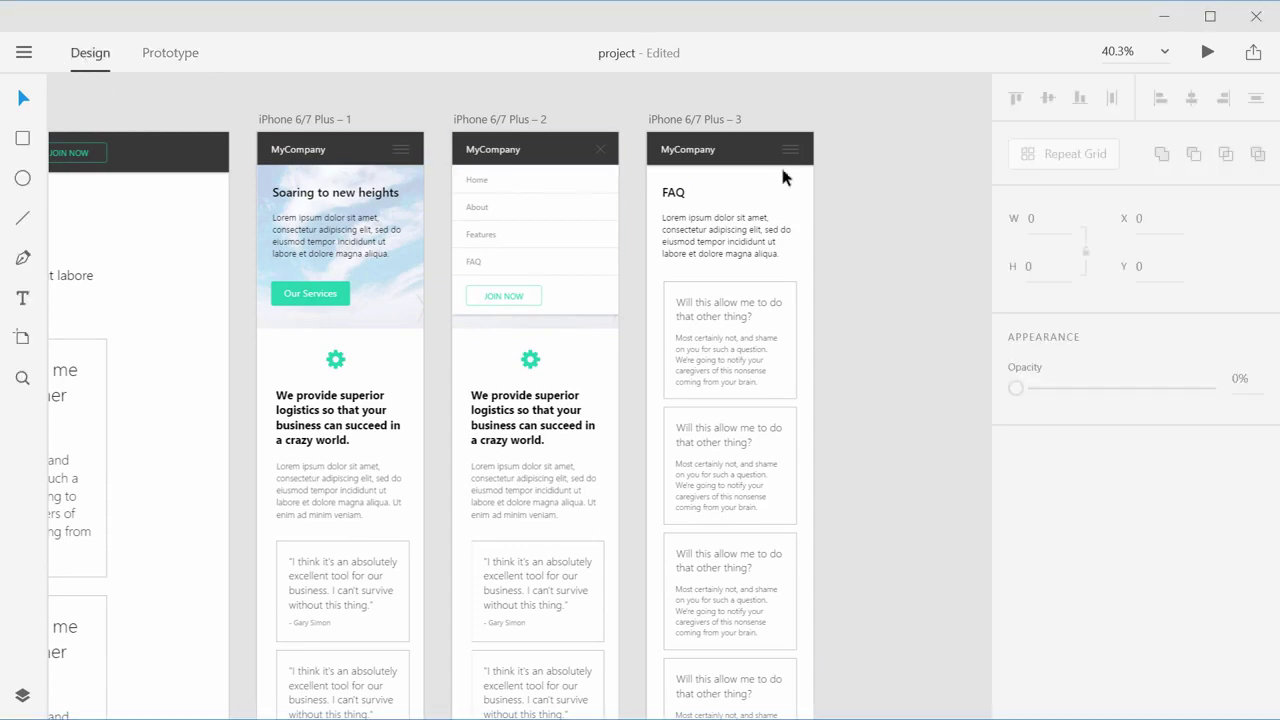
pyautogui.click(330, 135)
pyautogui.click(320, 121)
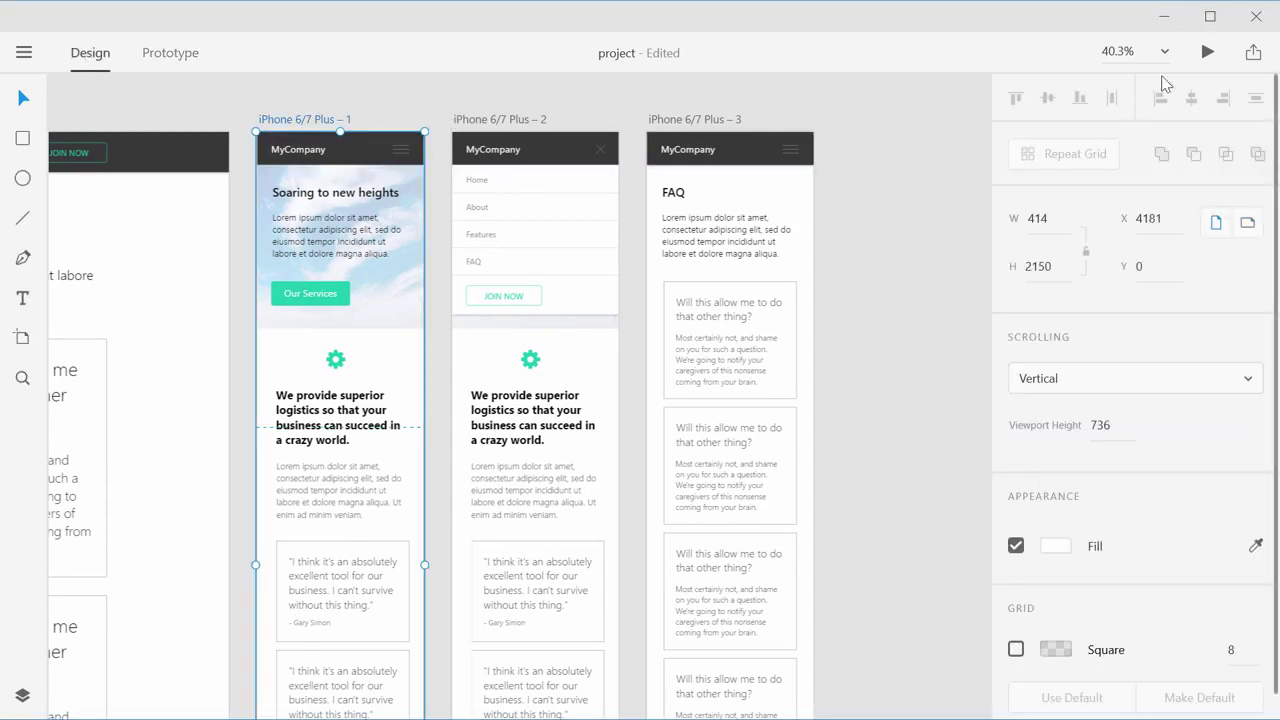
pyautogui.click(1207, 52)
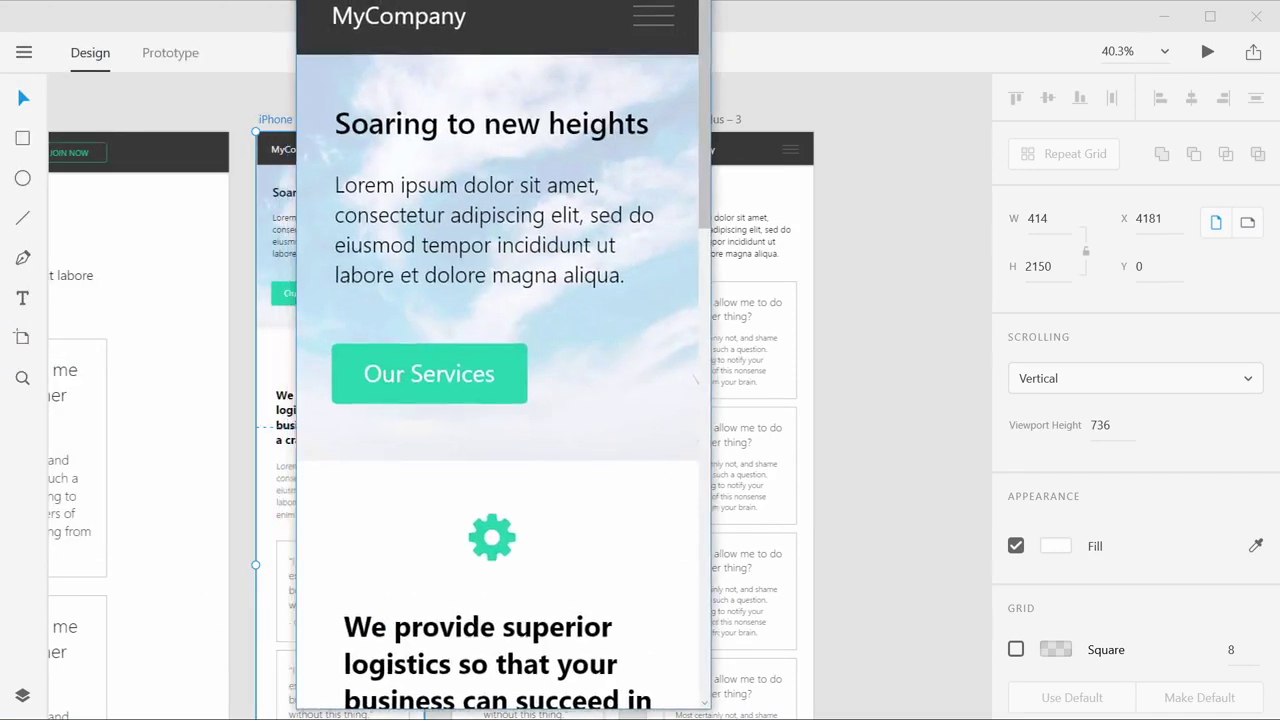
pyautogui.moveTo(628, 1)
pyautogui.mouseDown()
pyautogui.moveTo(631, 40)
pyautogui.moveTo(634, 23)
pyautogui.mouseUp()
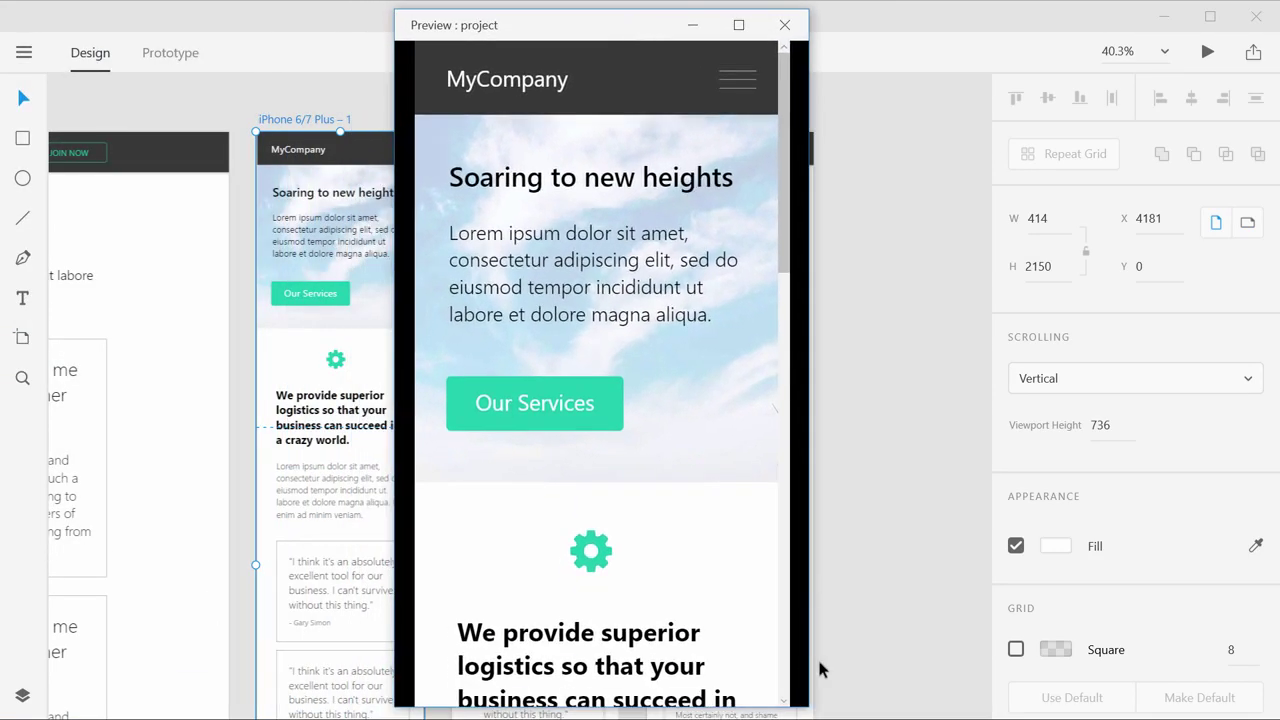
pyautogui.moveTo(814, 663); pyautogui.dragTo(1068, 645)
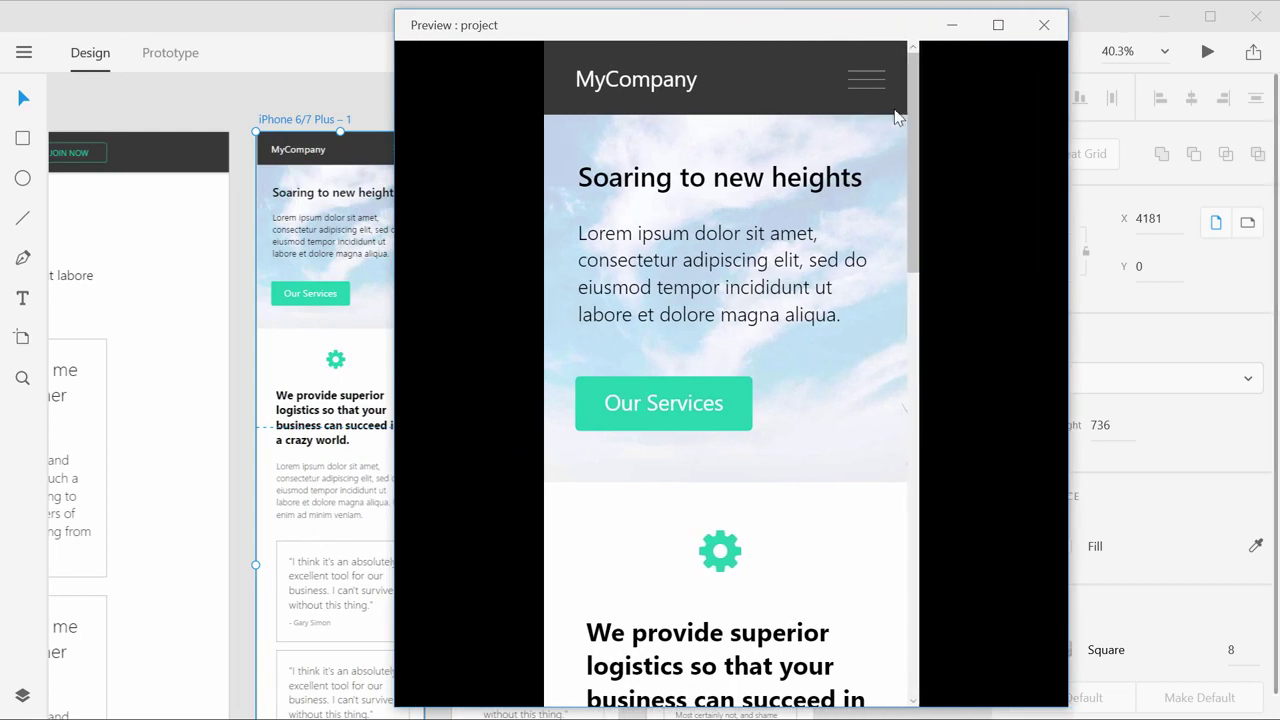
# Step: Test the preview by going through the mobile menu to the FAQ page, reading down it and returning home via the MyCompany logo
pyautogui.click(870, 82)
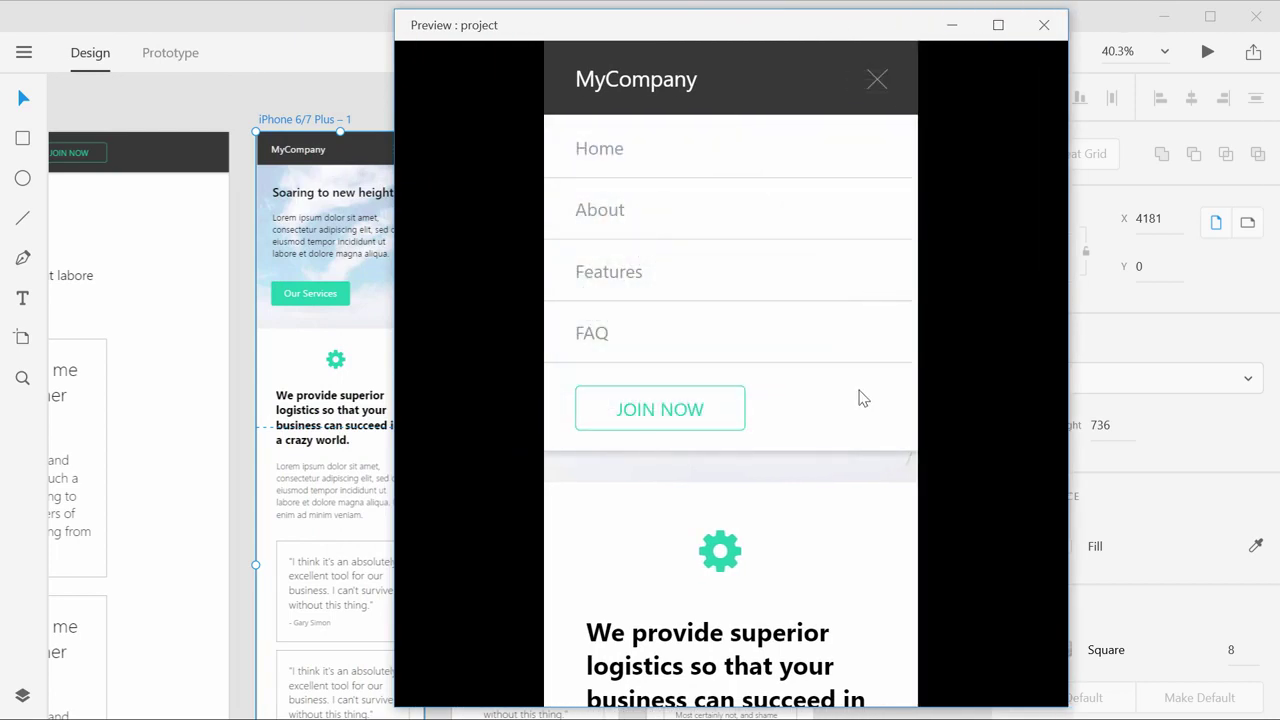
pyautogui.click(592, 336)
pyautogui.scroll(-10, 767, 287)
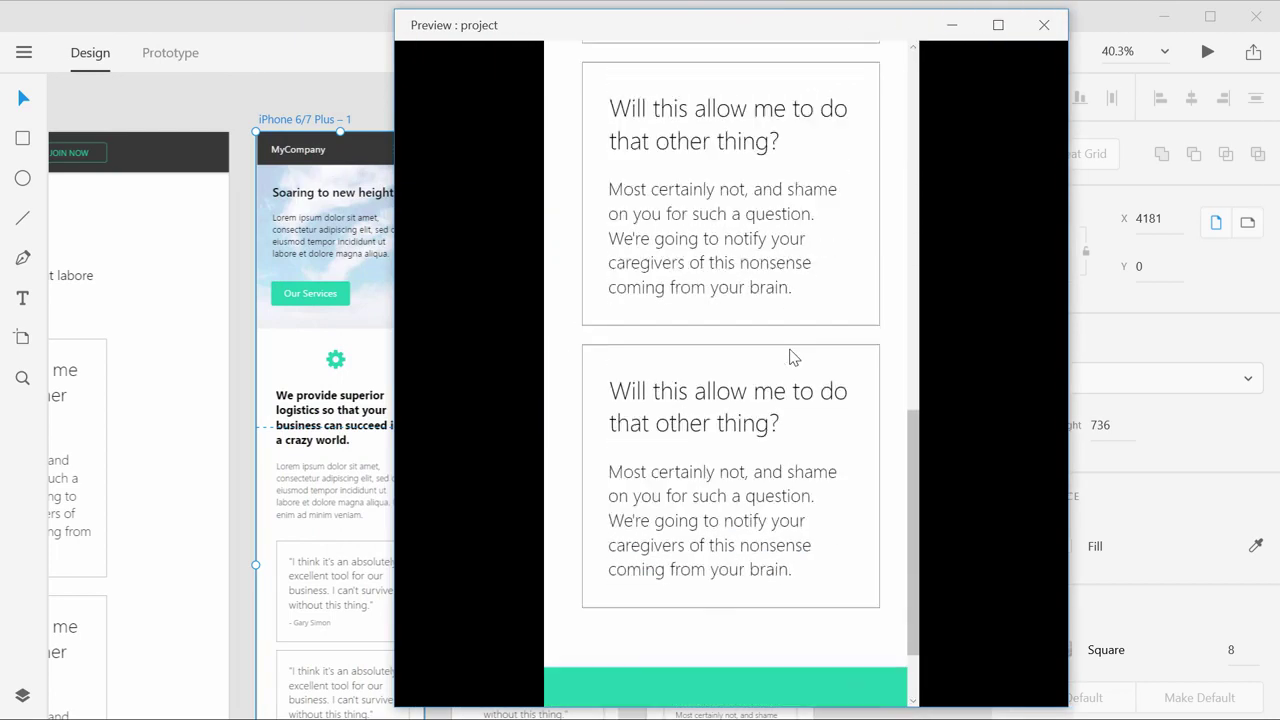
pyautogui.scroll(4, 790, 360)
pyautogui.scroll(3, 790, 360)
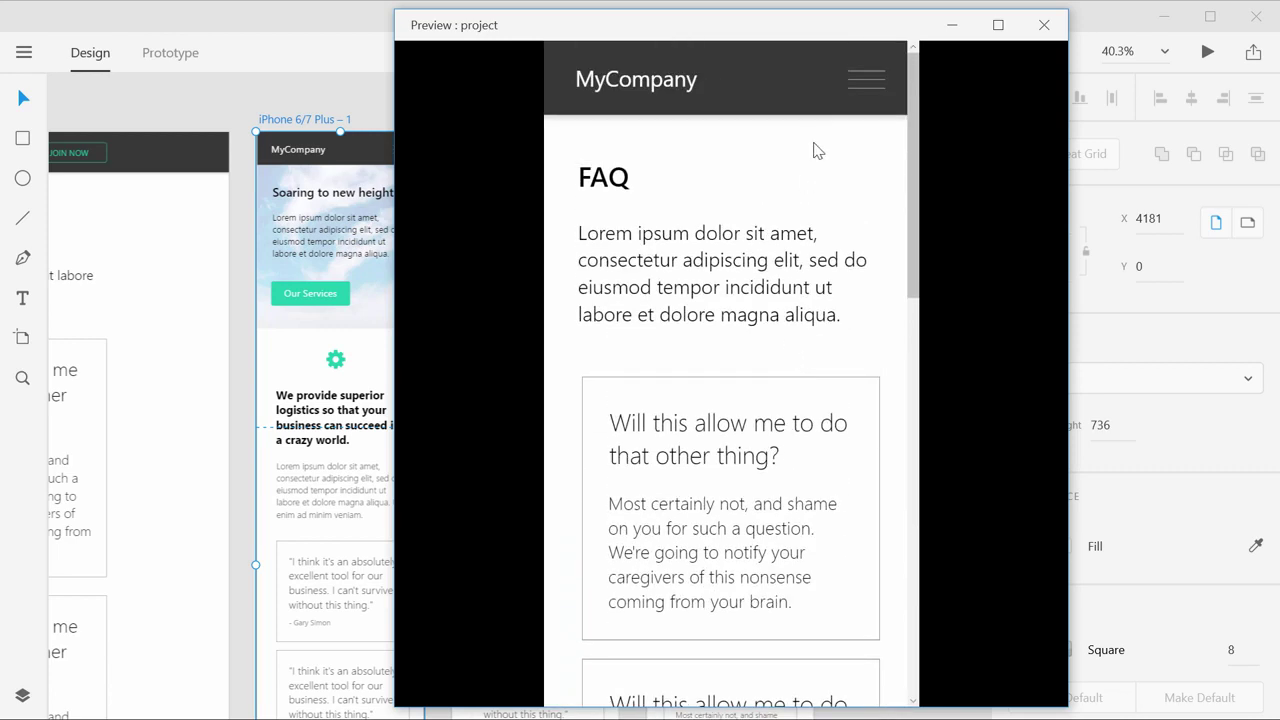
pyautogui.click(622, 71)
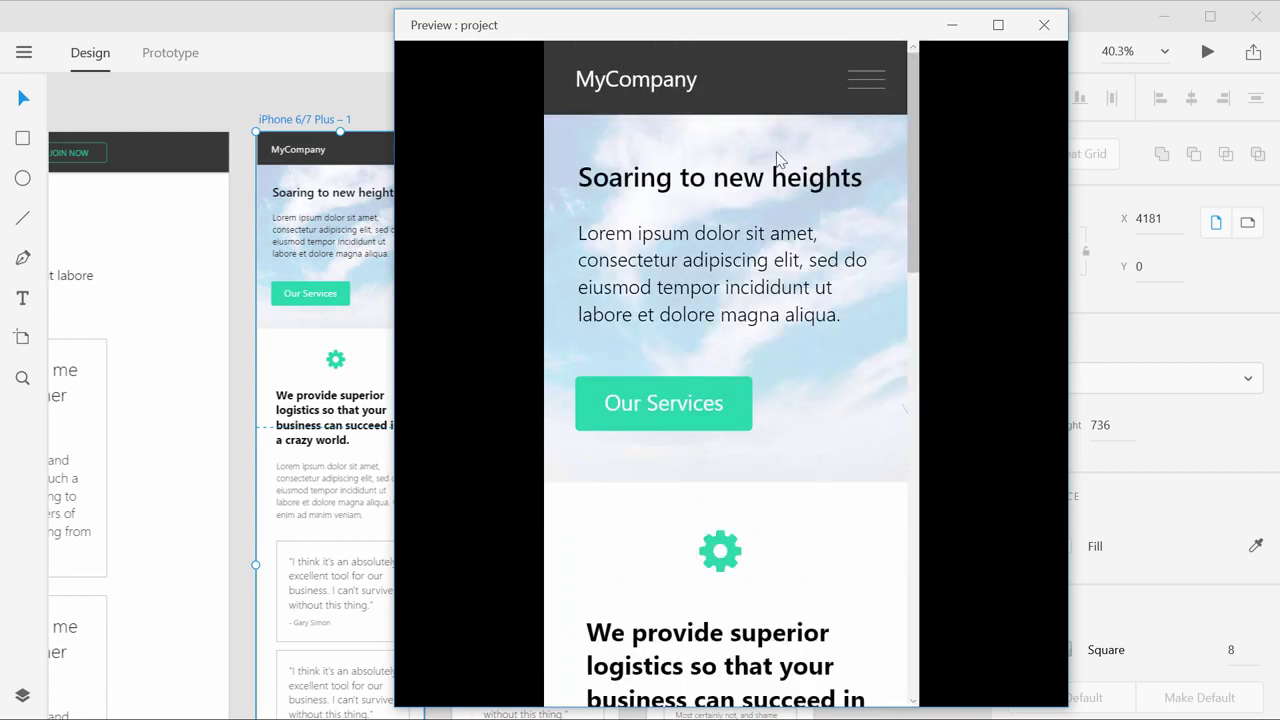
# Step: Test opening and closing the menu from the home and FAQ pages in the preview, and close the preview window
pyautogui.click(867, 88)
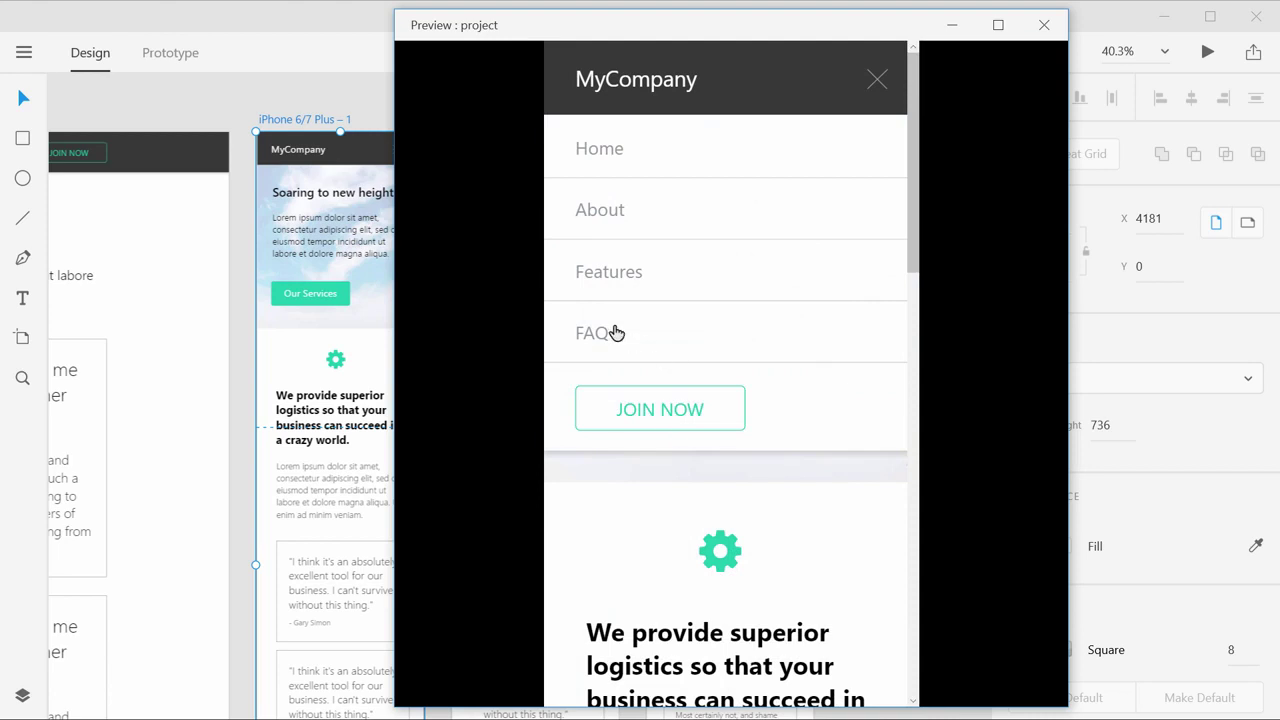
pyautogui.click(872, 82)
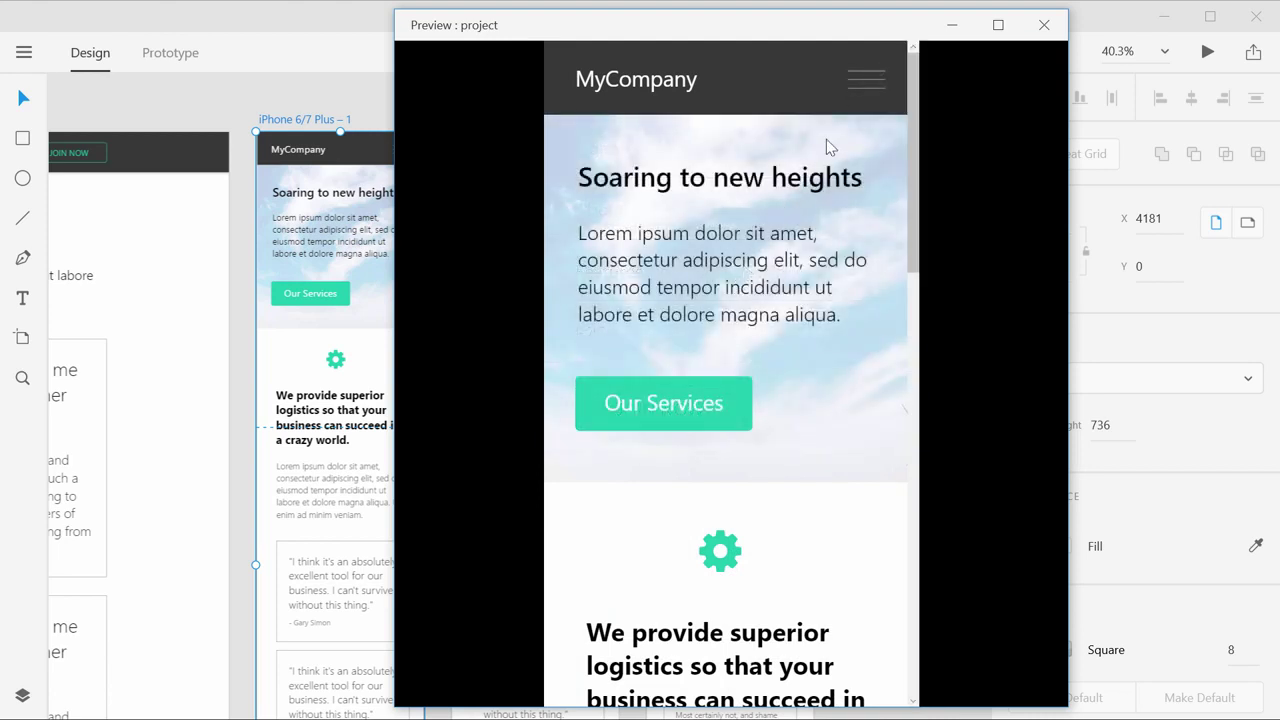
pyautogui.click(867, 88)
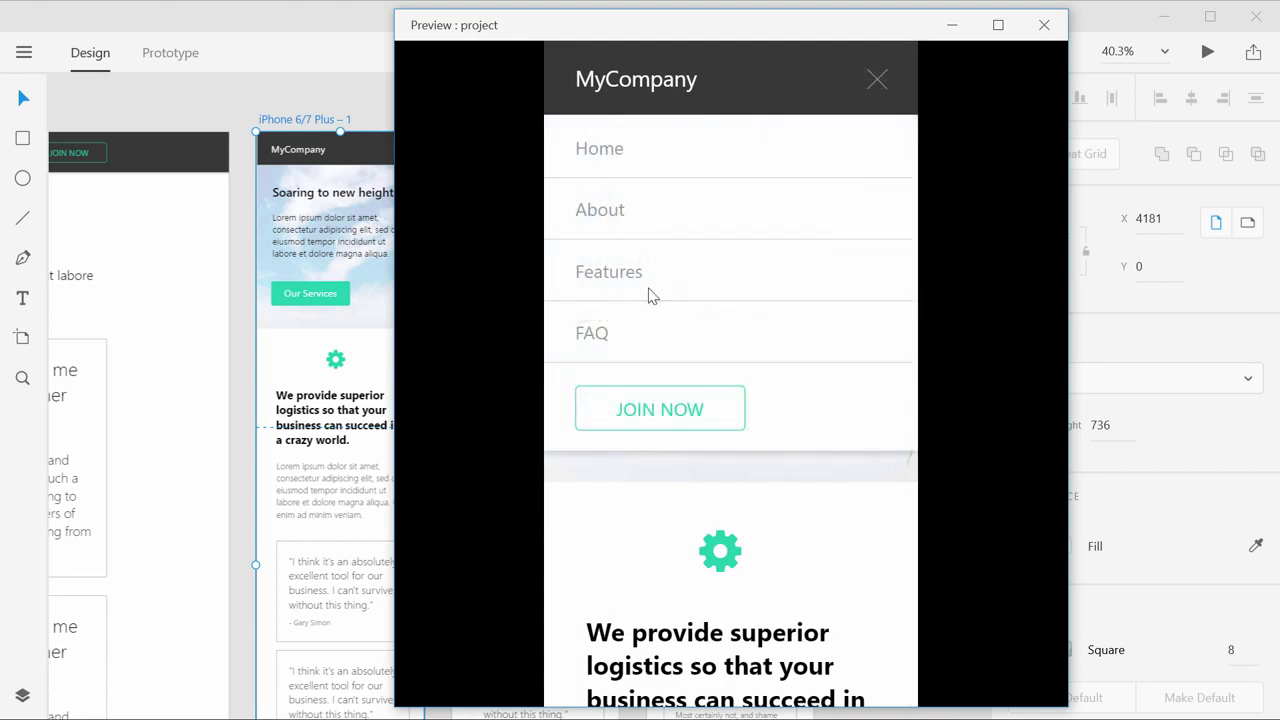
pyautogui.click(594, 338)
pyautogui.click(867, 88)
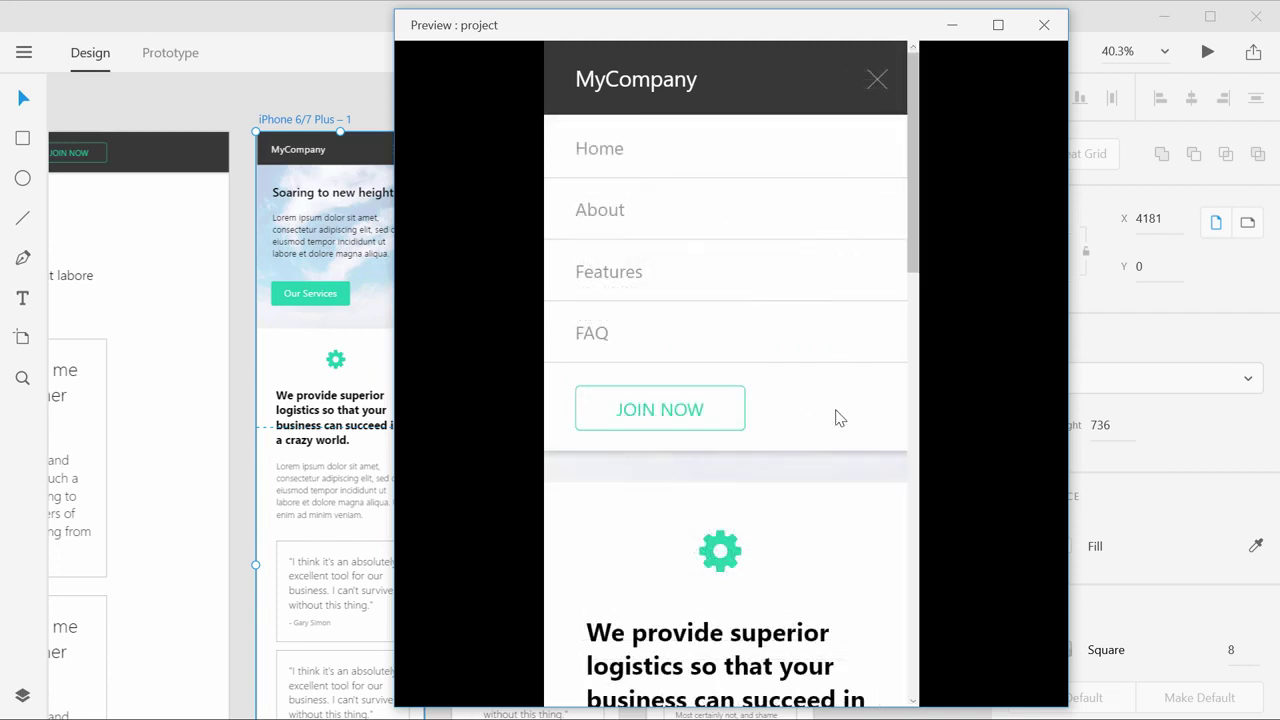
pyautogui.click(875, 84)
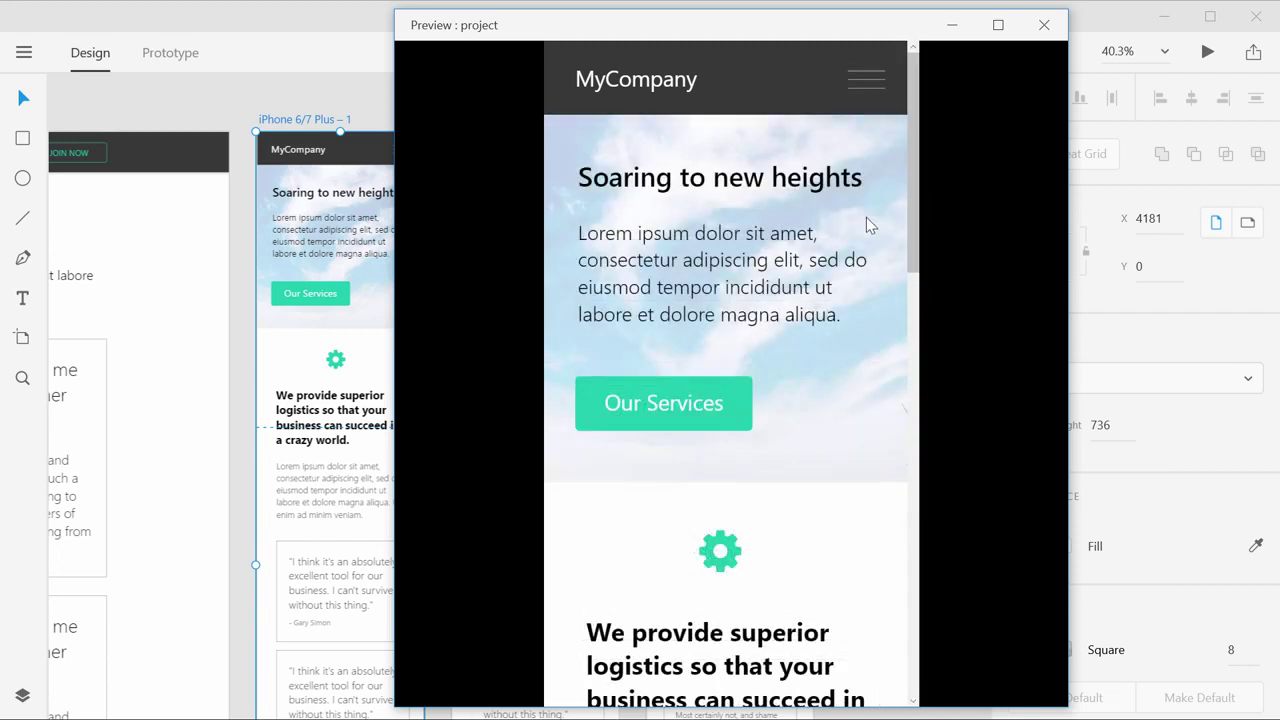
pyautogui.moveTo(918, 275); pyautogui.dragTo(1066, 148)
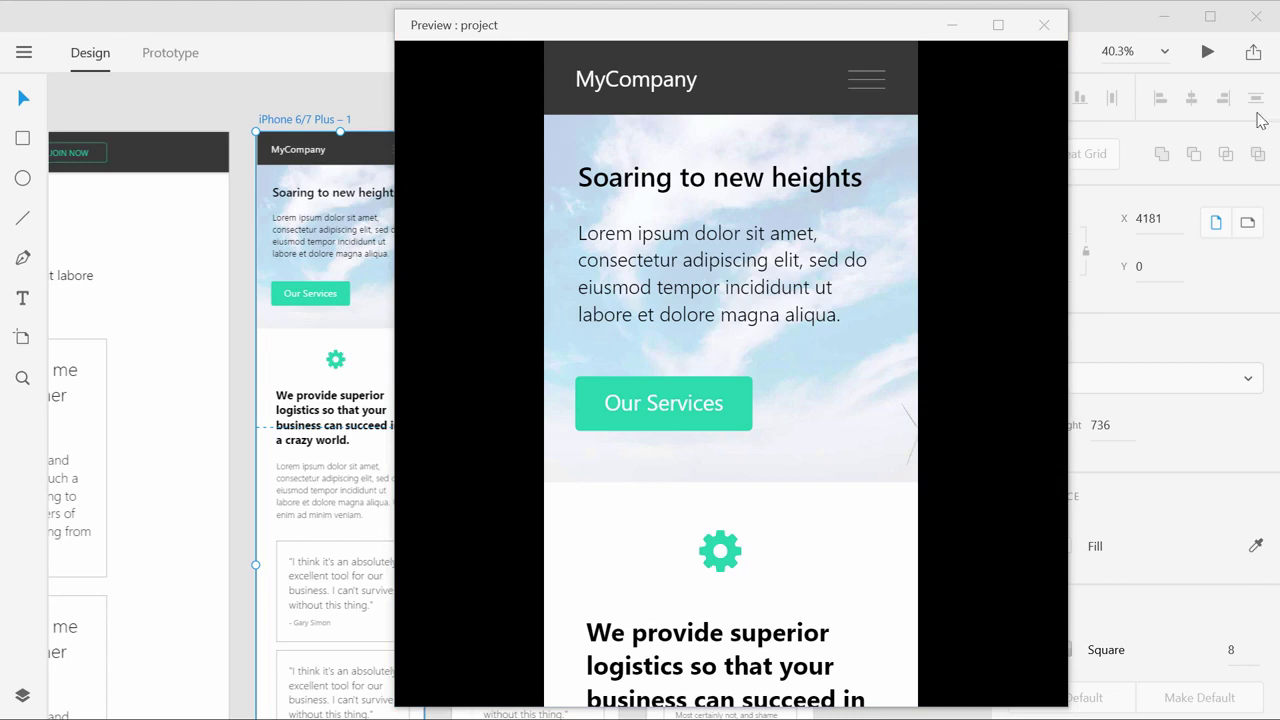
pyautogui.click(1044, 25)
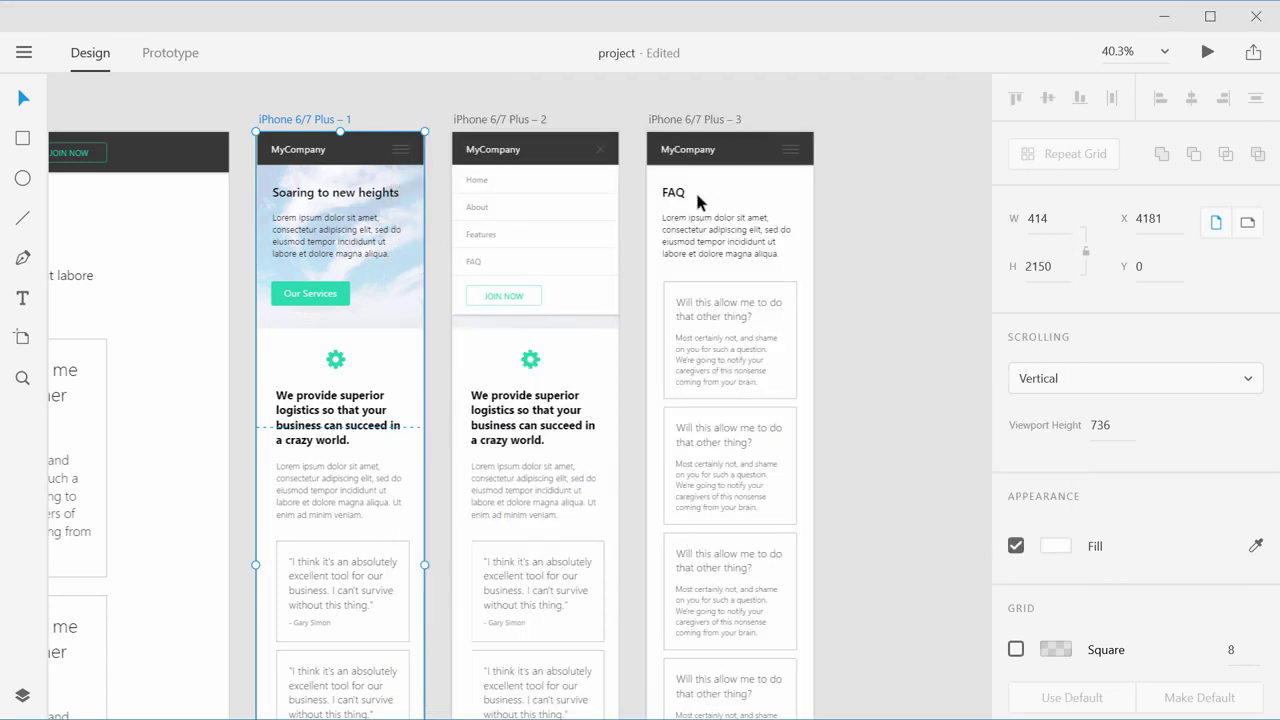
# Step: Review the finished desktop and mobile artboards side by side in an overview of the whole project
pyautogui.moveTo(457, 286); pyautogui.dragTo(789, 234)
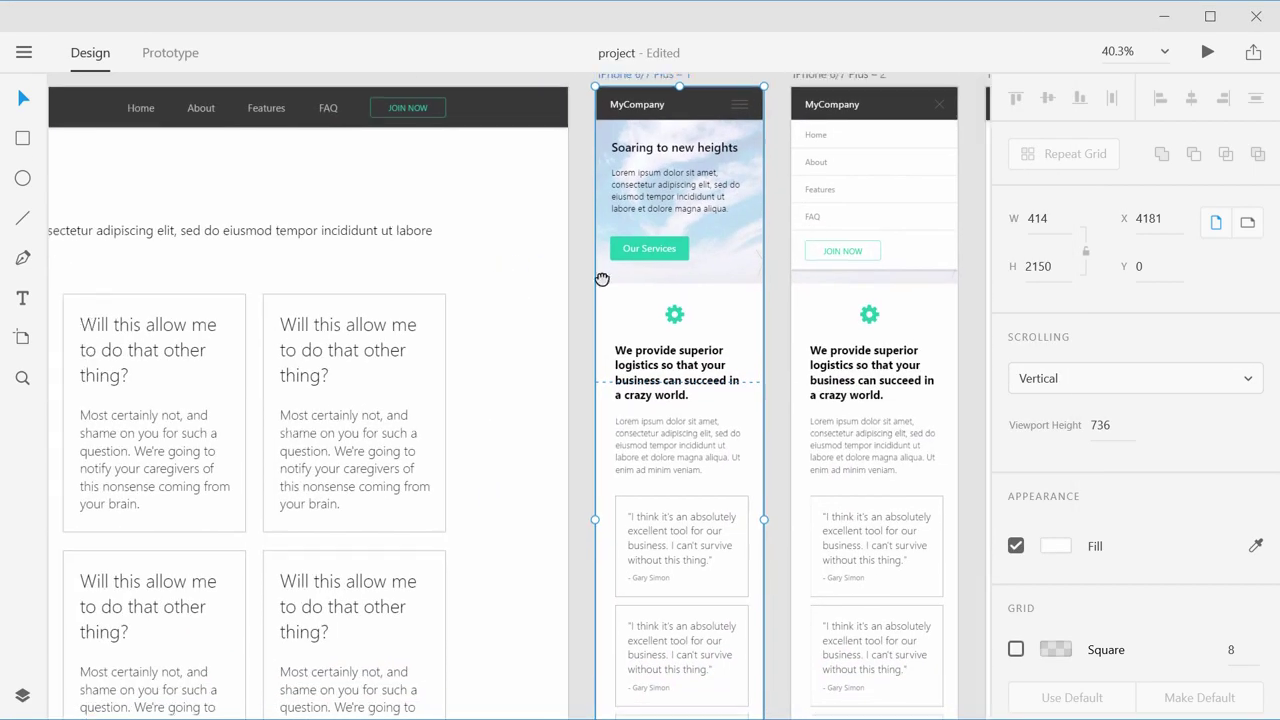
pyautogui.moveTo(602, 279); pyautogui.dragTo(866, 257)
pyautogui.moveTo(450, 250); pyautogui.dragTo(766, 240)
pyautogui.moveTo(525, 245); pyautogui.dragTo(990, 240)
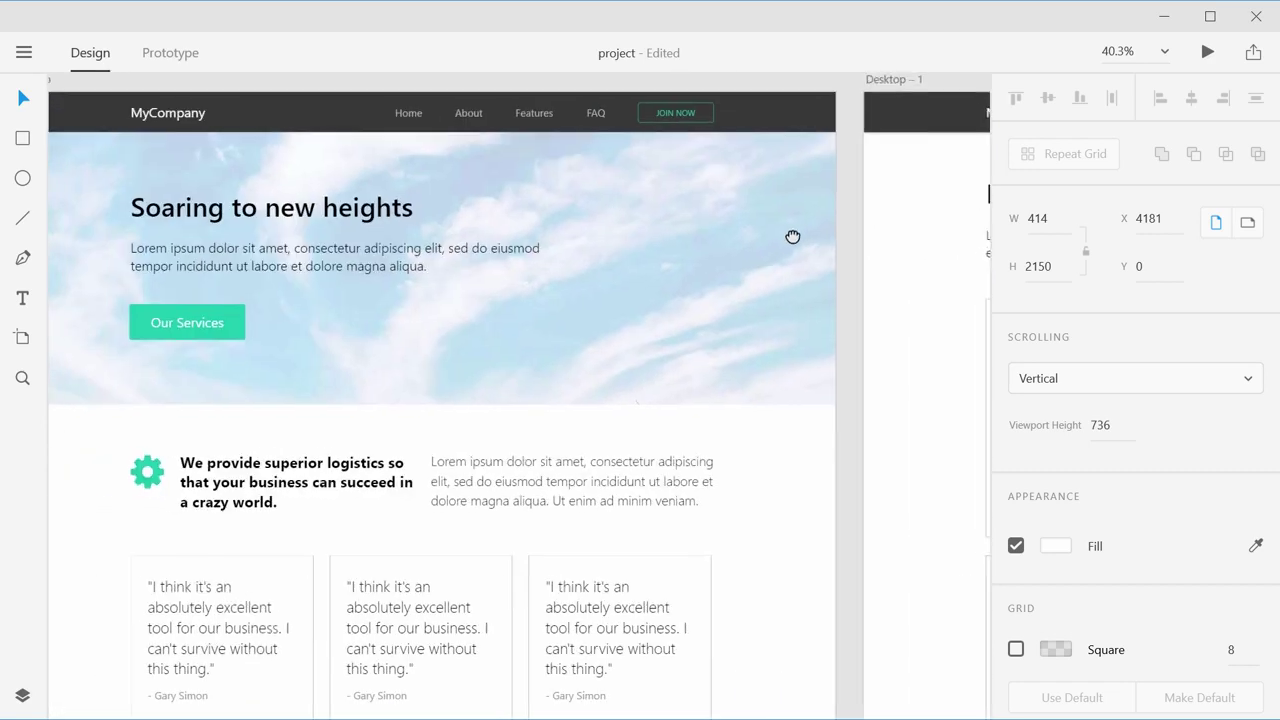
pyautogui.moveTo(792, 237); pyautogui.dragTo(372, 238)
pyautogui.scroll(-5, 729, 237)
pyautogui.click(522, 150)
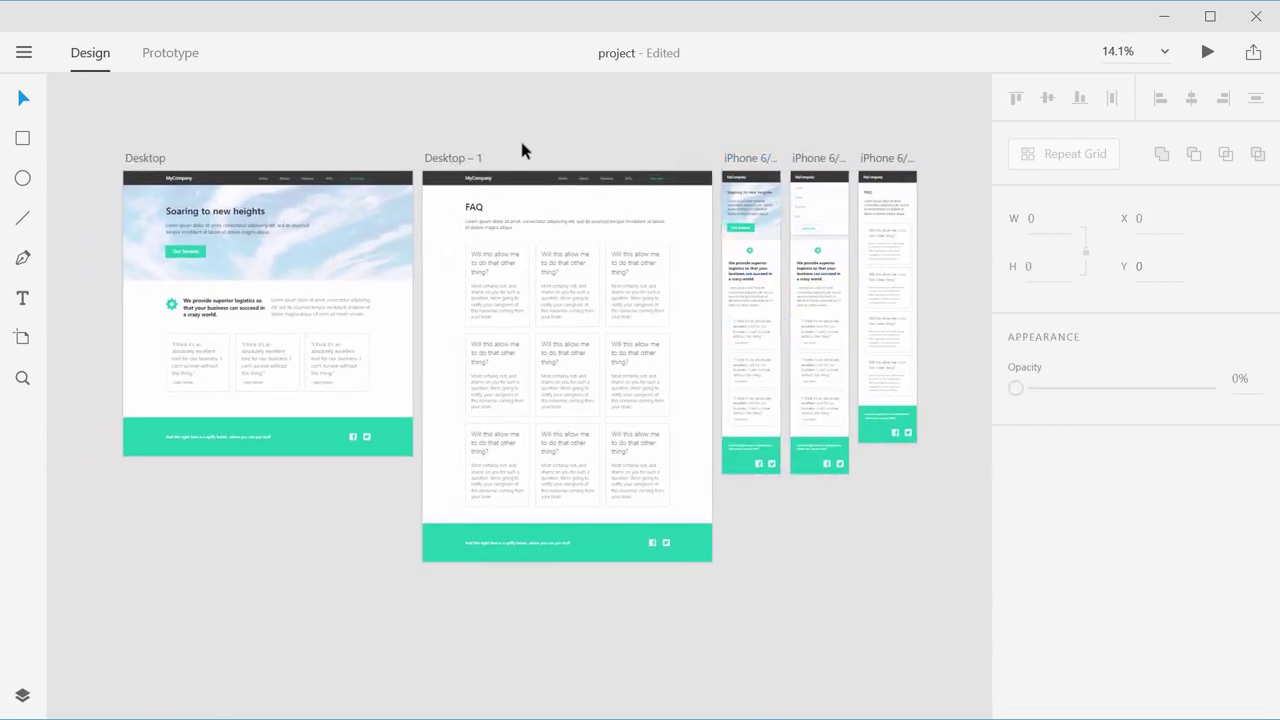
pyautogui.click(892, 160)
pyautogui.click(880, 130)
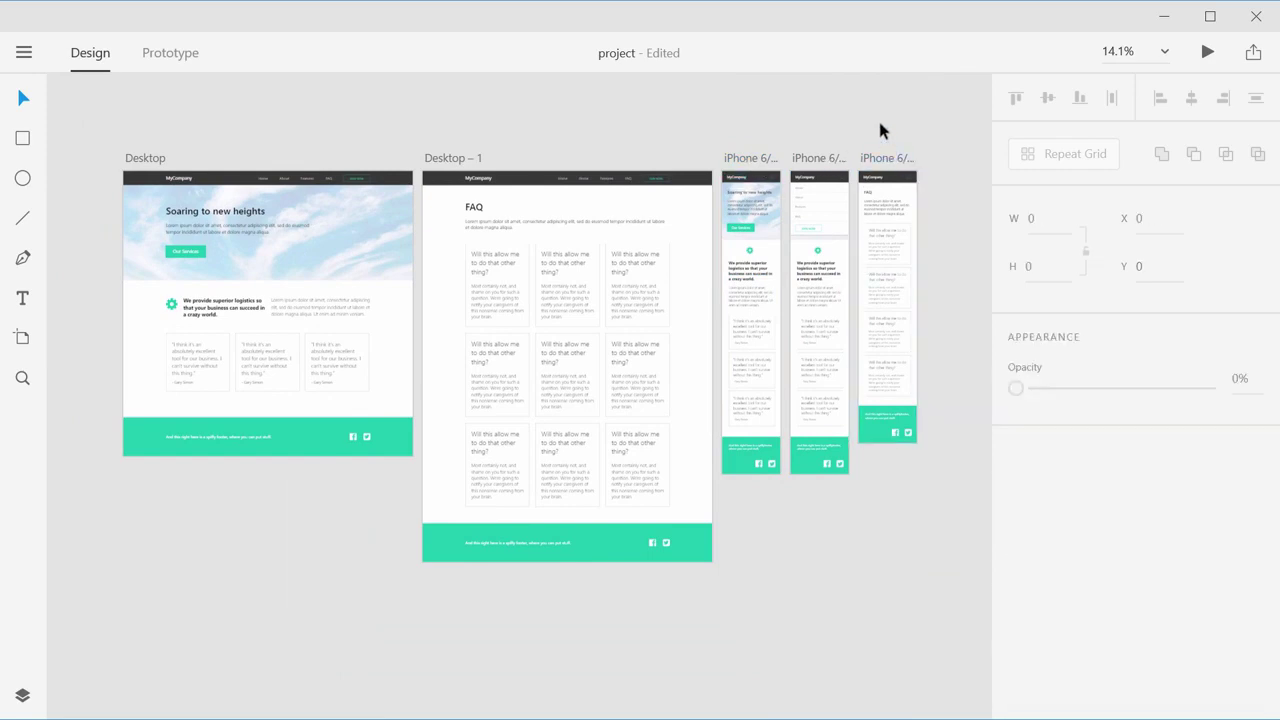